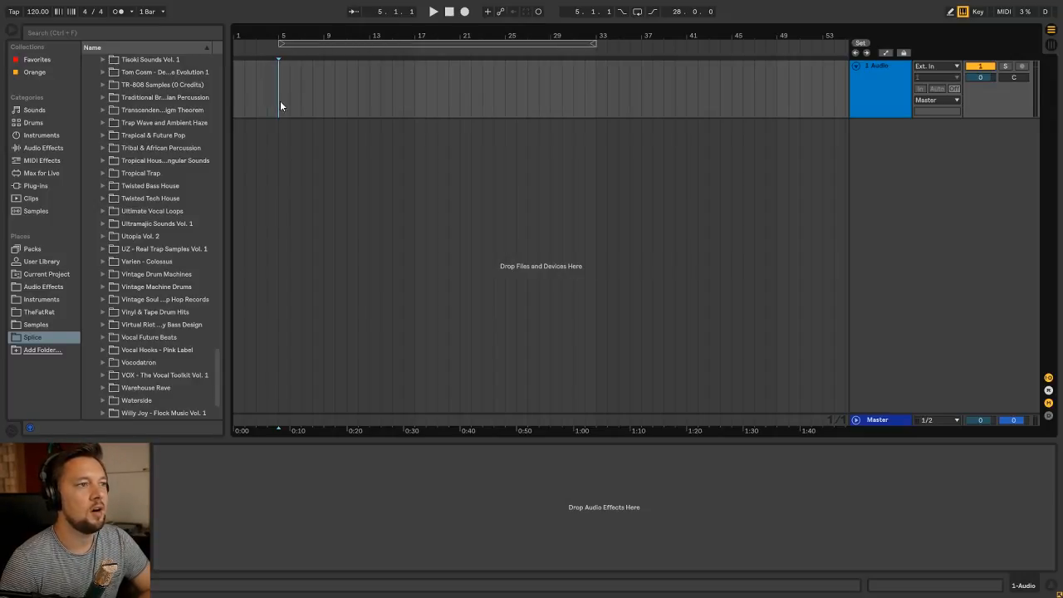
Place the female vocal riff sample from the Vocal Hooks - Pink Label pack's Vocal_Riffs folder on a new track at bar 5
scroll(164, 302, "down", 2)
scroll(164, 303, "up", 2)
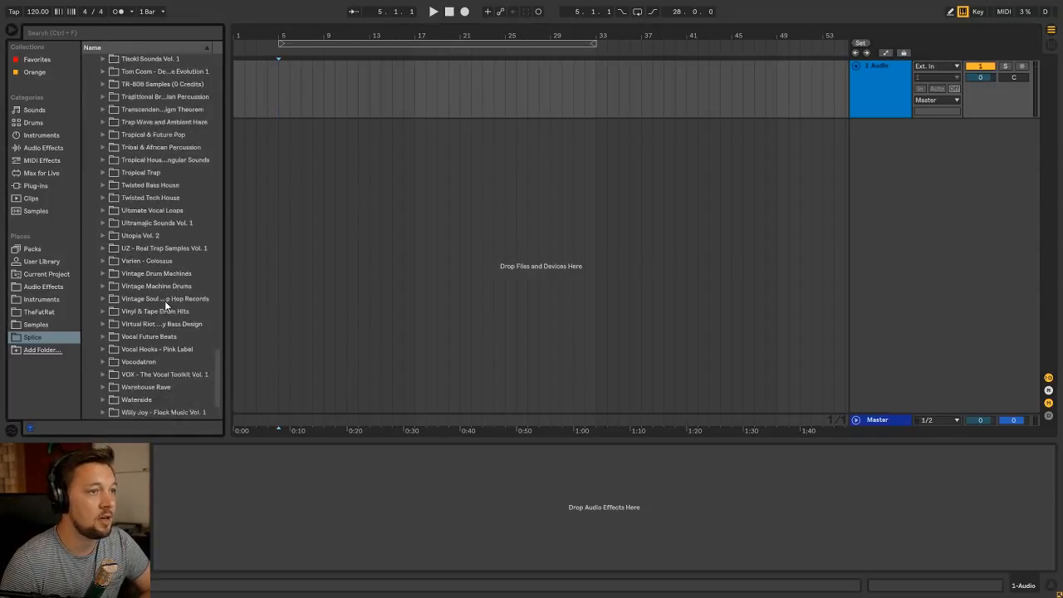
scroll(165, 305, "up", 1)
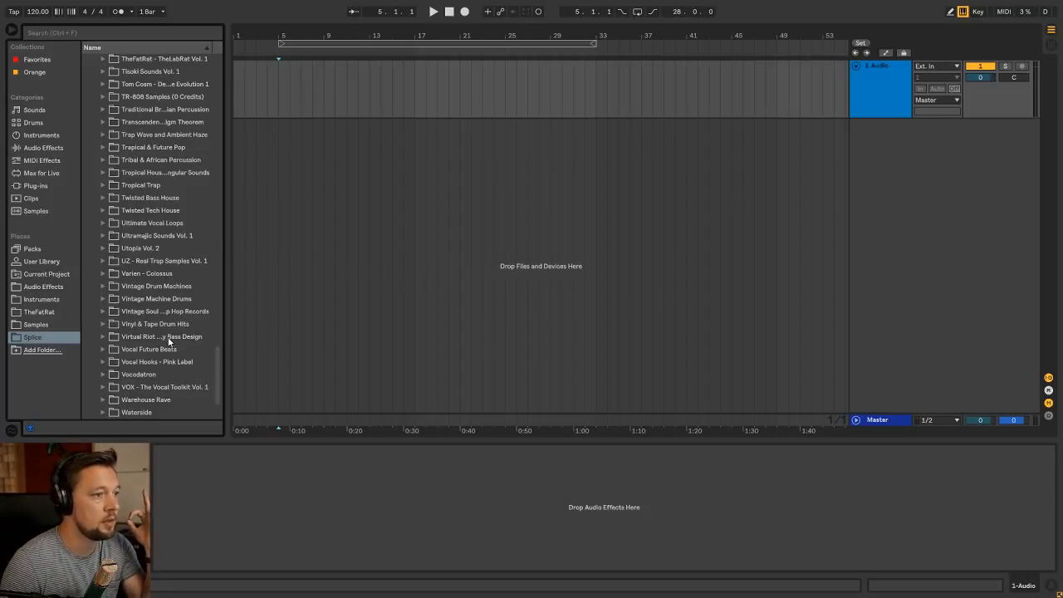
left_click(102, 362)
left_click(111, 374)
left_click(119, 387)
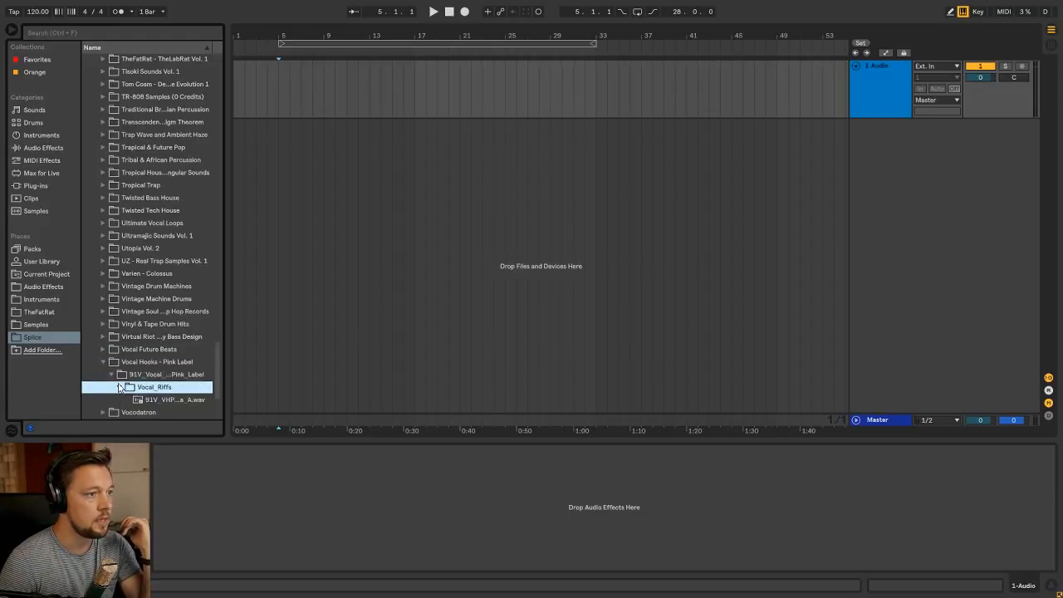
scroll(124, 399, "down", 4)
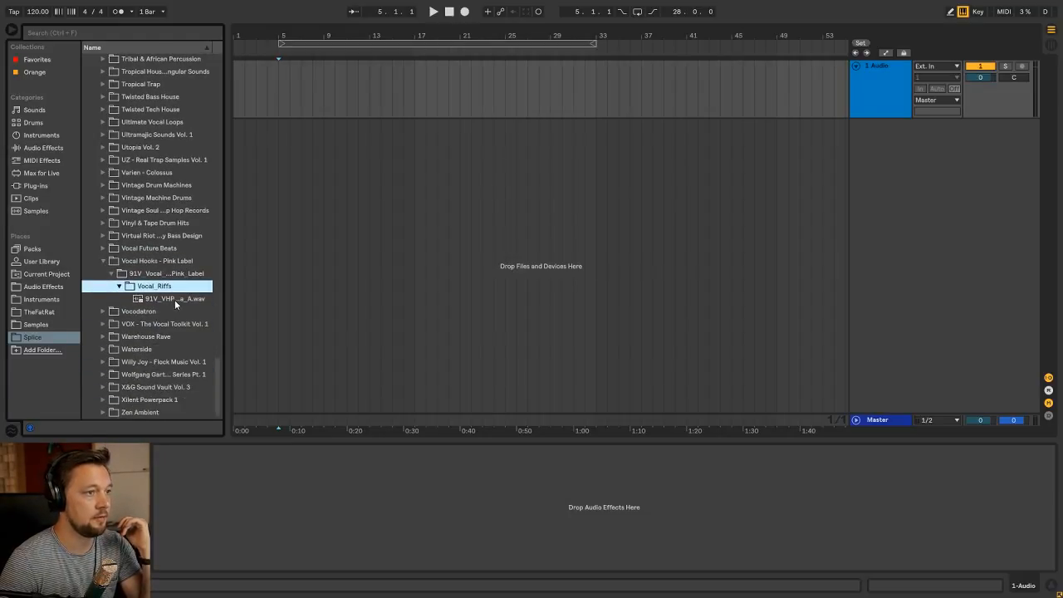
left_click(174, 299)
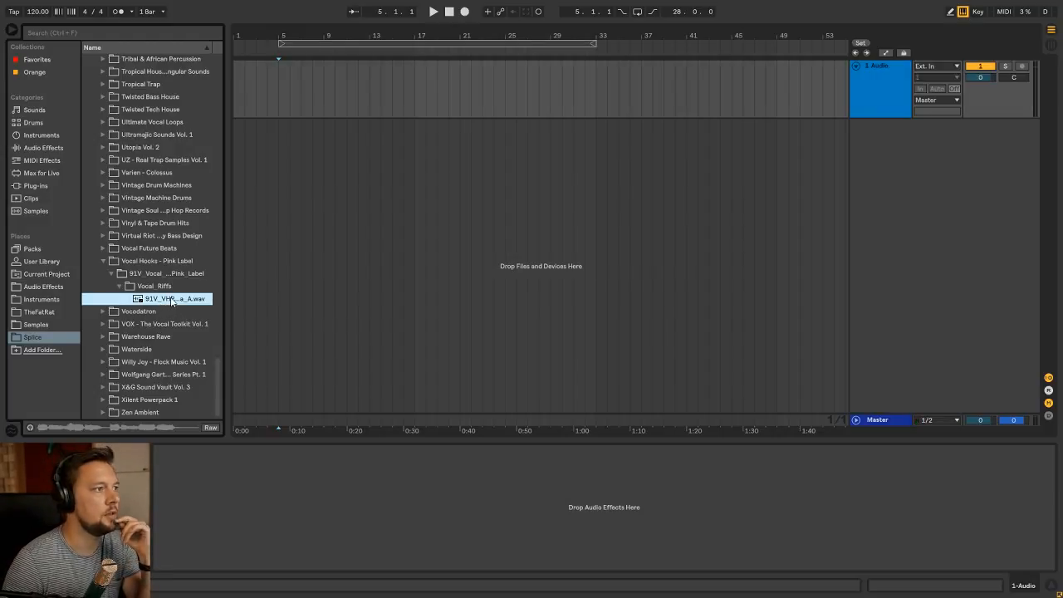
mouse_move(176, 301)
left_mouse_down()
mouse_move(321, 218)
mouse_move(282, 155)
left_mouse_up()
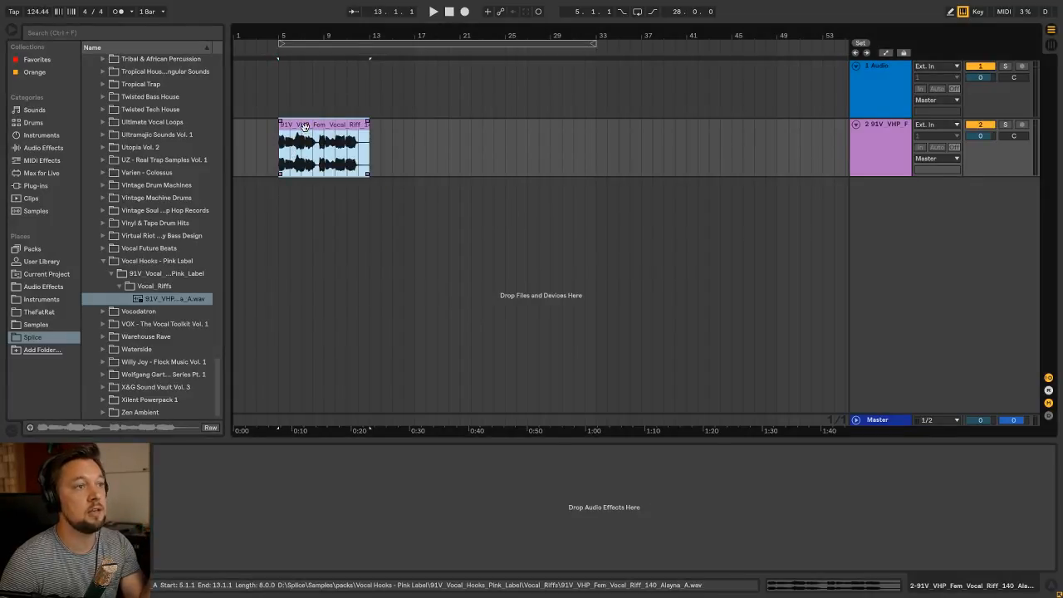
Play the vocal clip and lower its track volume to about -13.8 dB
double_click(305, 130)
left_click_drag(366, 198, 380, 180)
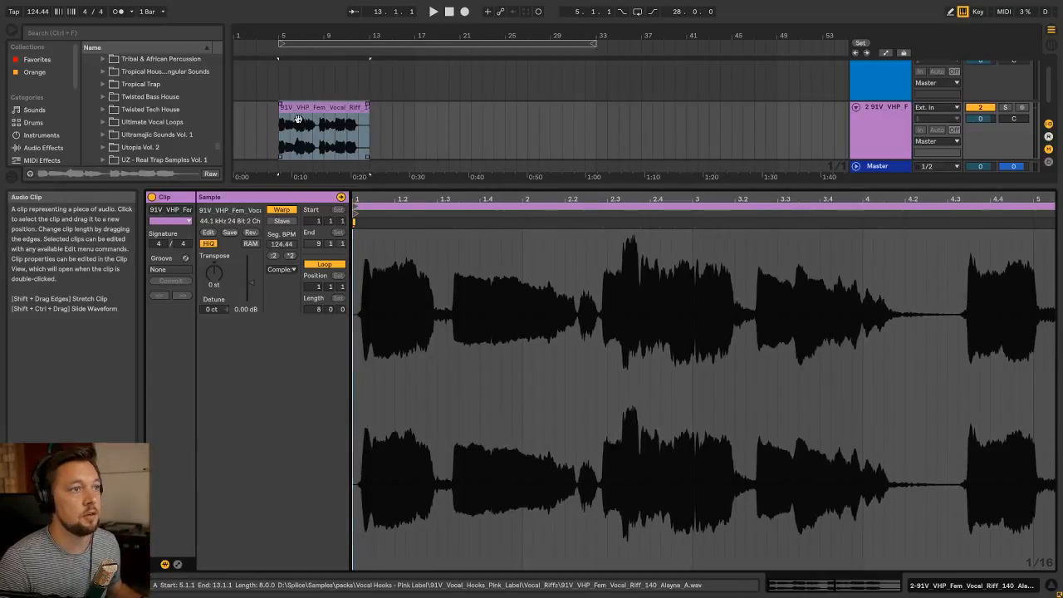
left_click(299, 109)
key("space")
key("shift+Tab")
key("Tab")
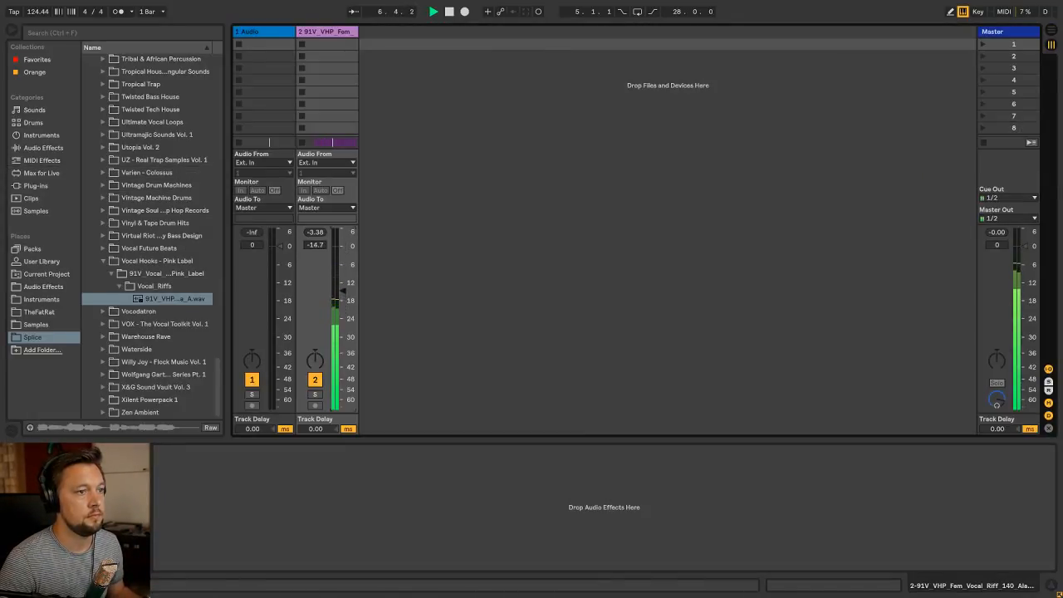
key("Tab")
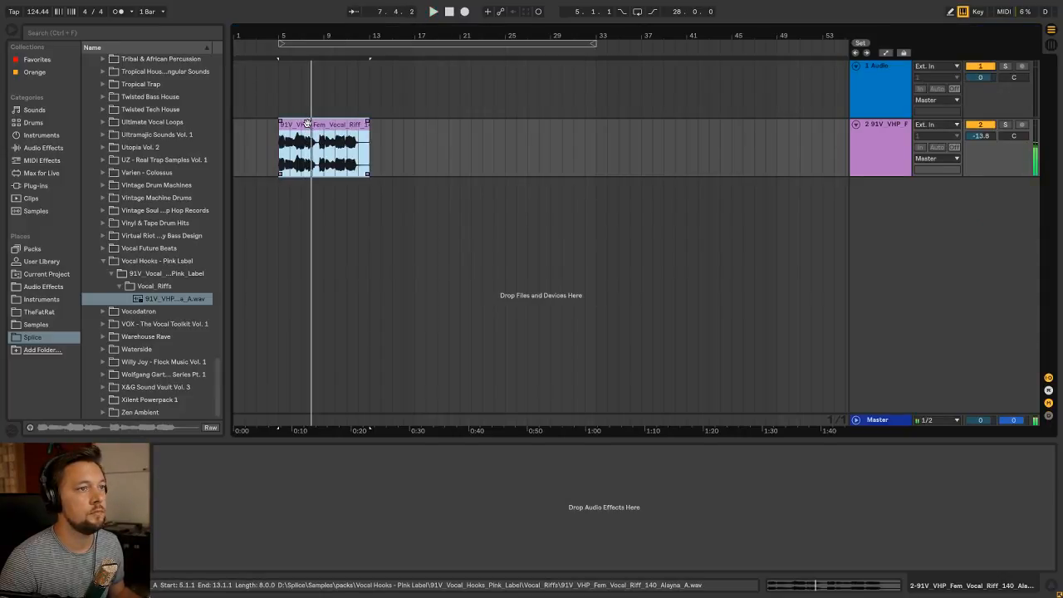
Try setting the vocal clip's 1.1.1 position at the first transient of the waveform
key("shift+Tab")
left_click_drag(358, 201, 390, 221)
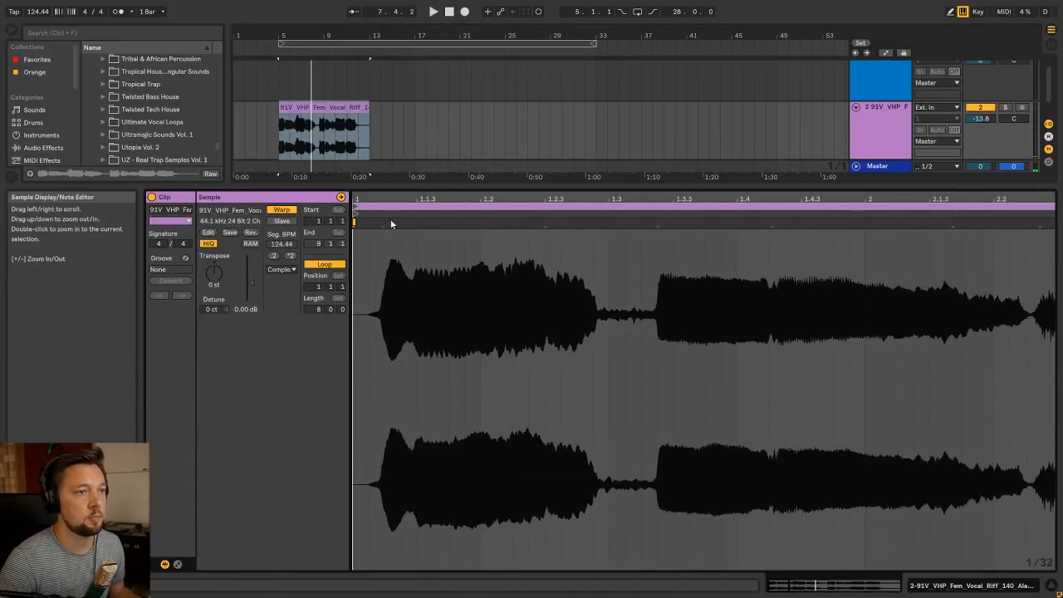
right_click(382, 225)
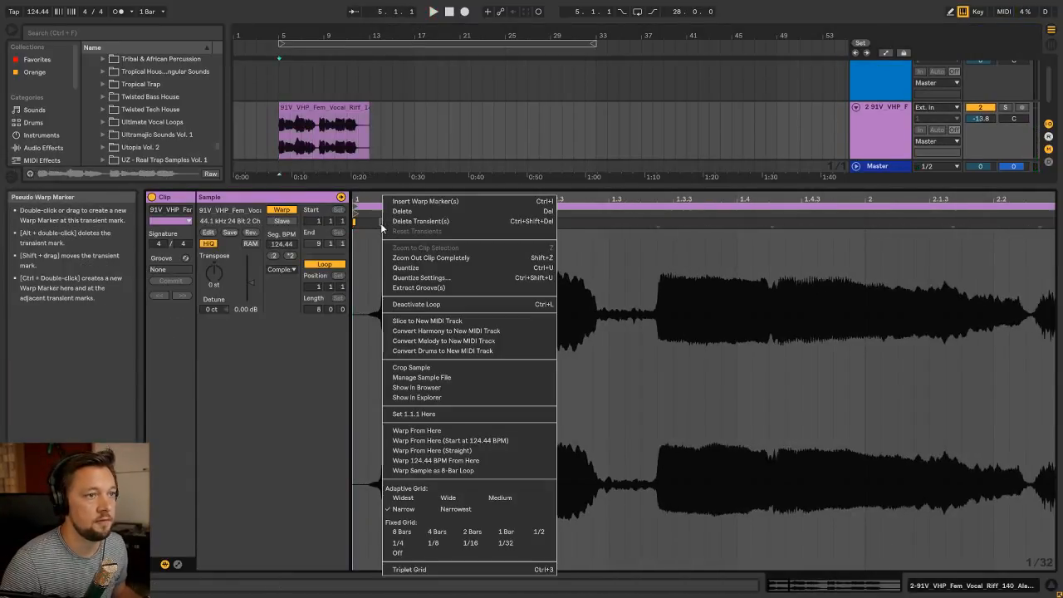
left_click(411, 413)
left_click_drag(373, 201, 372, 162)
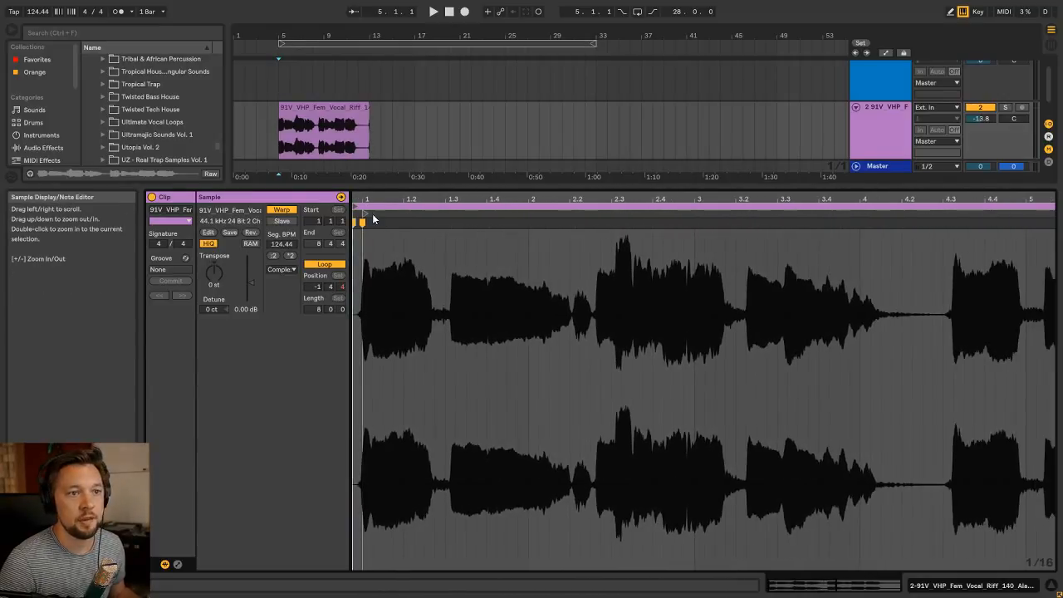
left_click_drag(736, 201, 736, 186)
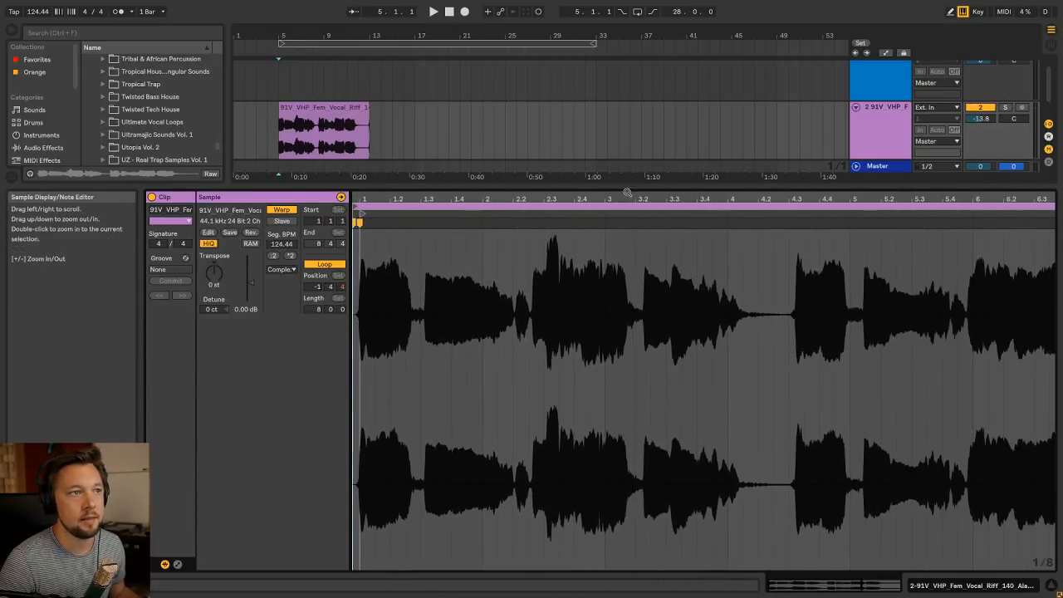
Undo the previous start-point change and set 1.1.1 again at the vocal's first transient
left_click_drag(380, 201, 405, 282)
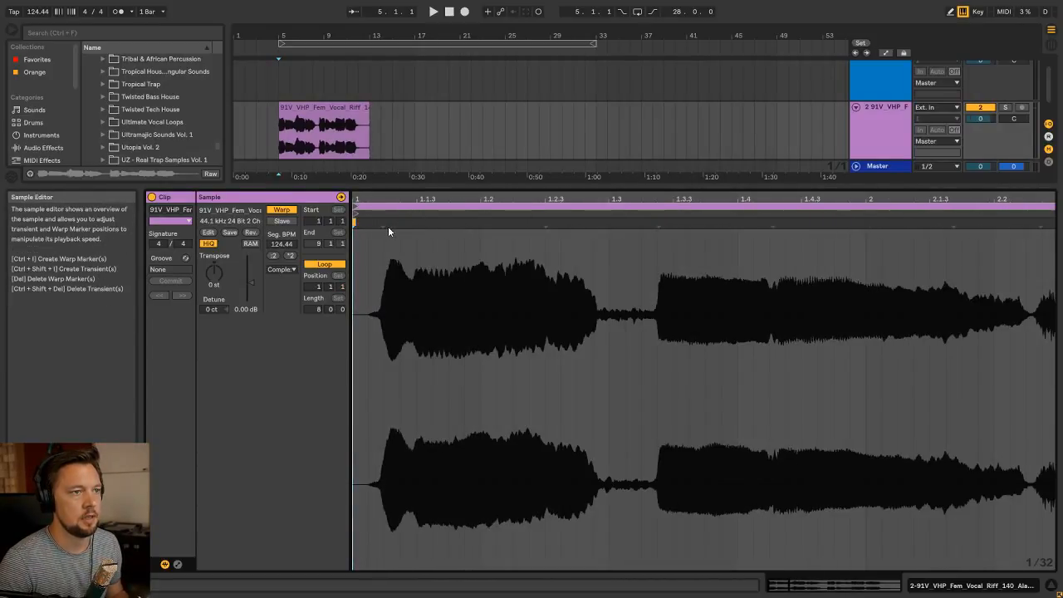
right_click(383, 221)
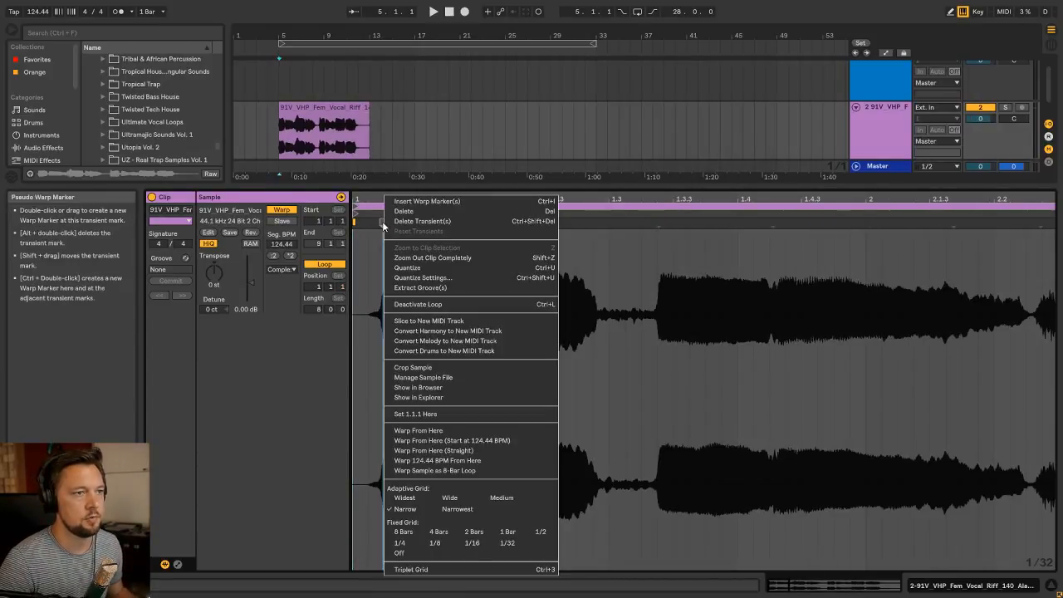
left_click(416, 414)
Play the vocal clip and lower its track volume to -20.6 dB
left_click_drag(398, 200, 398, 124)
key("space")
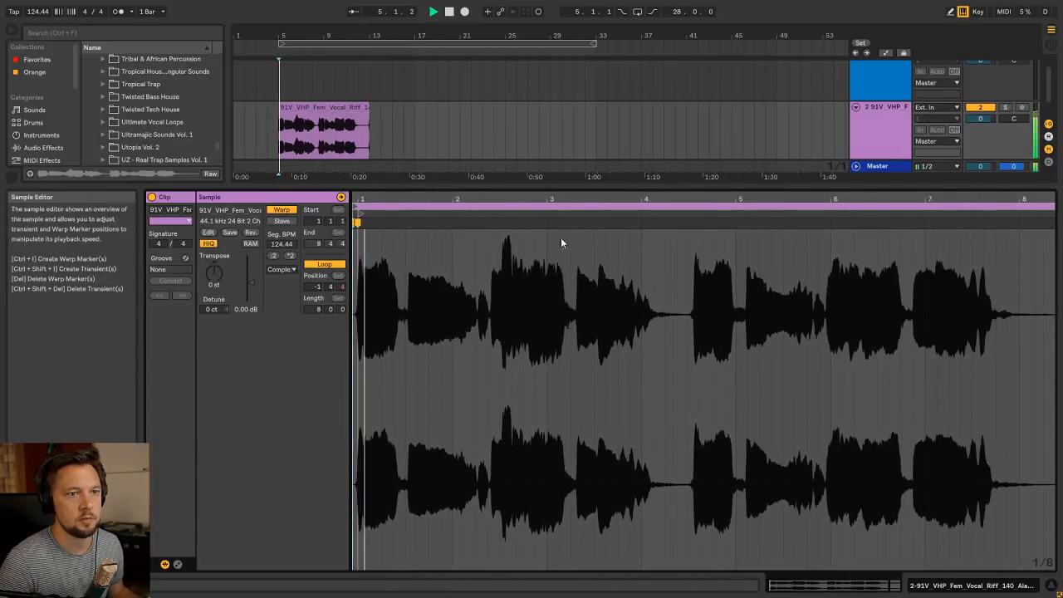
key("shift+Tab")
key("Tab")
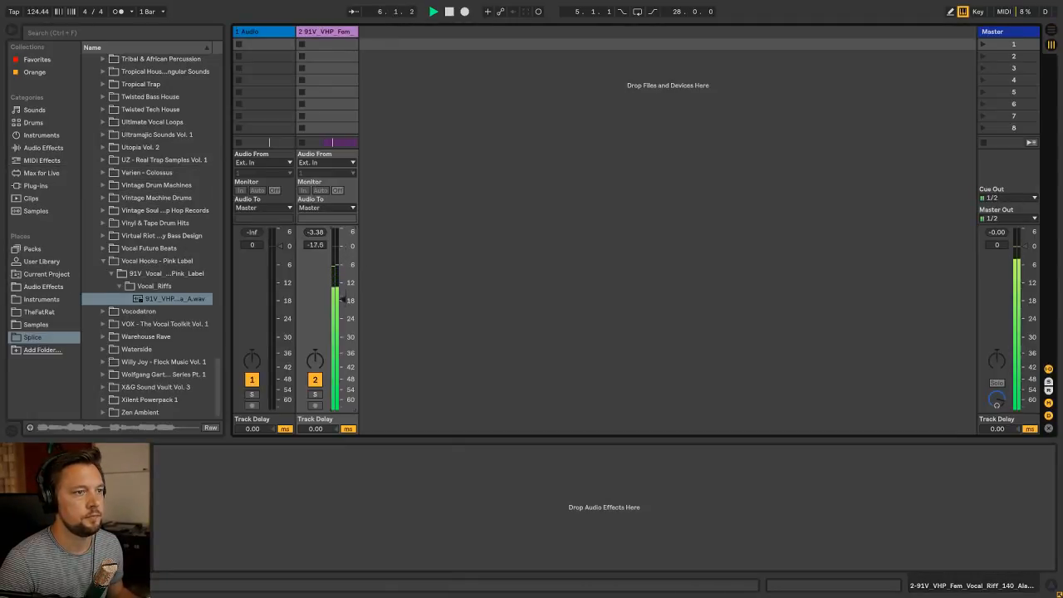
key("Tab")
key("shift+Tab")
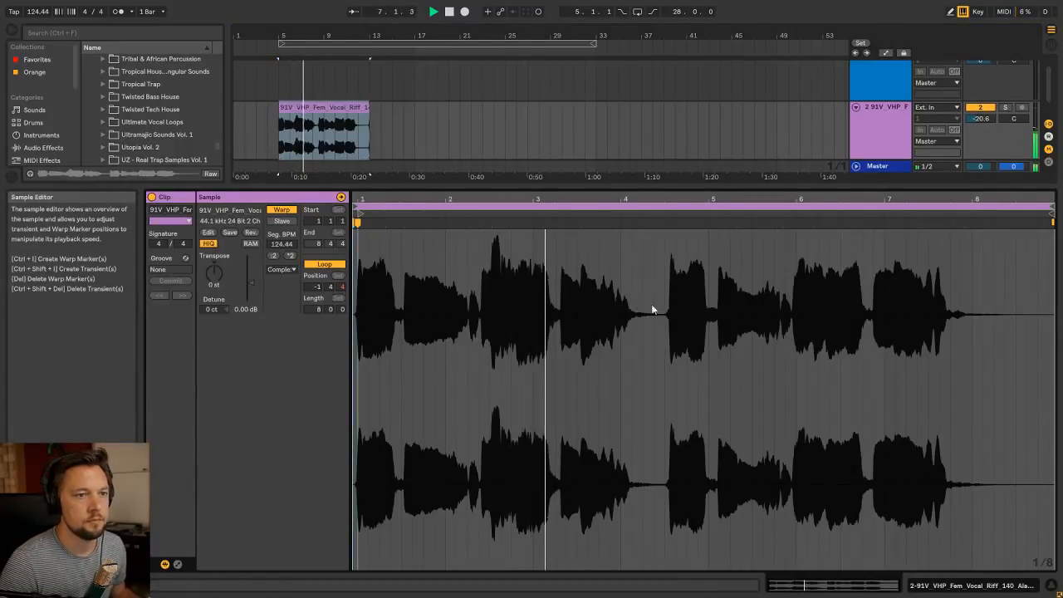
Examine the vocal waveform against the grid and play the clip from bar 5 to check its timing
left_click_drag(676, 199, 687, 204)
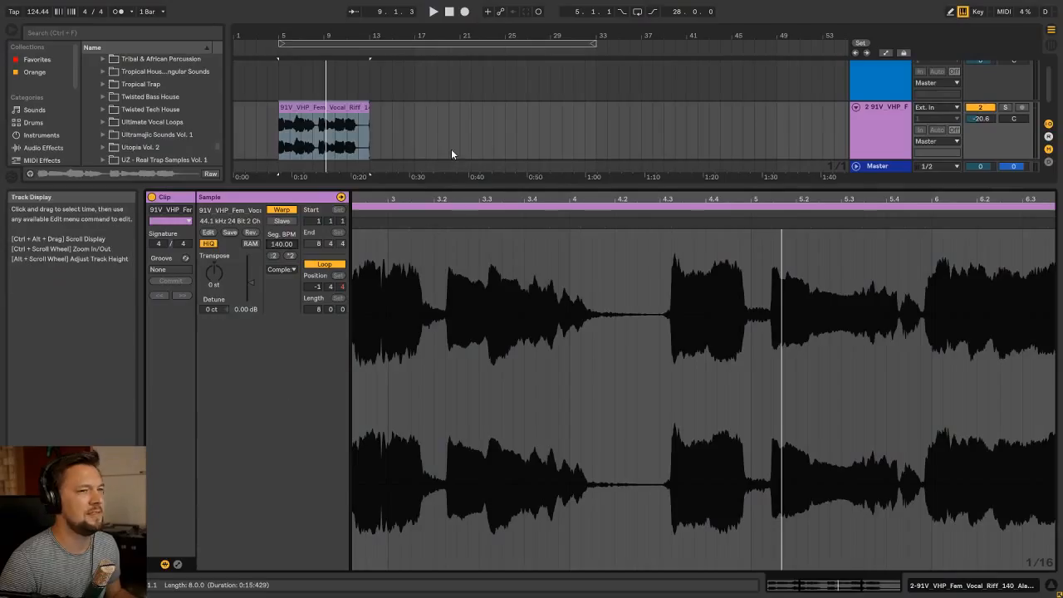
left_click(451, 148)
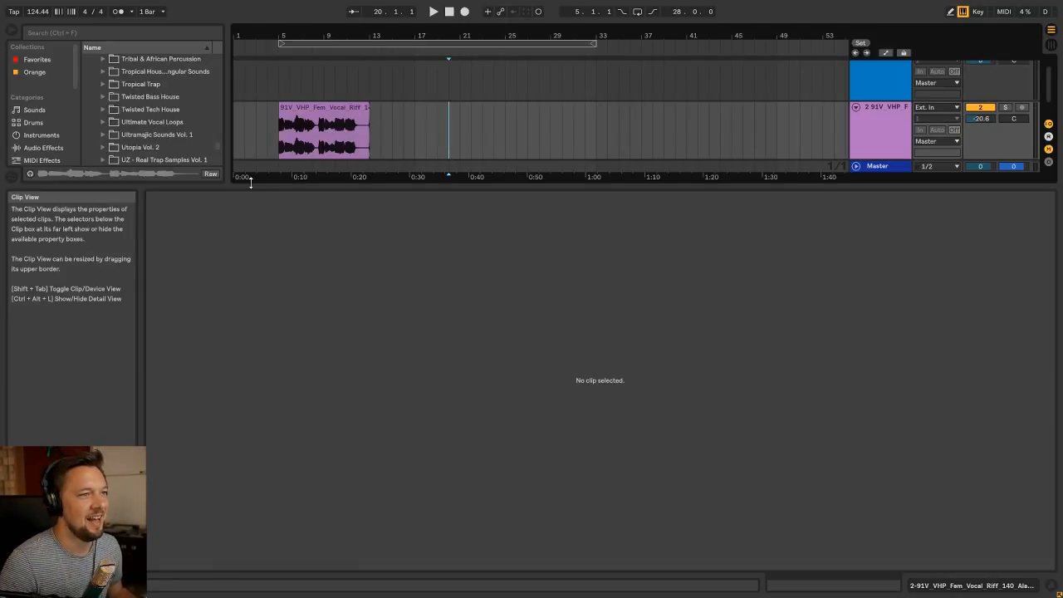
left_click(309, 107)
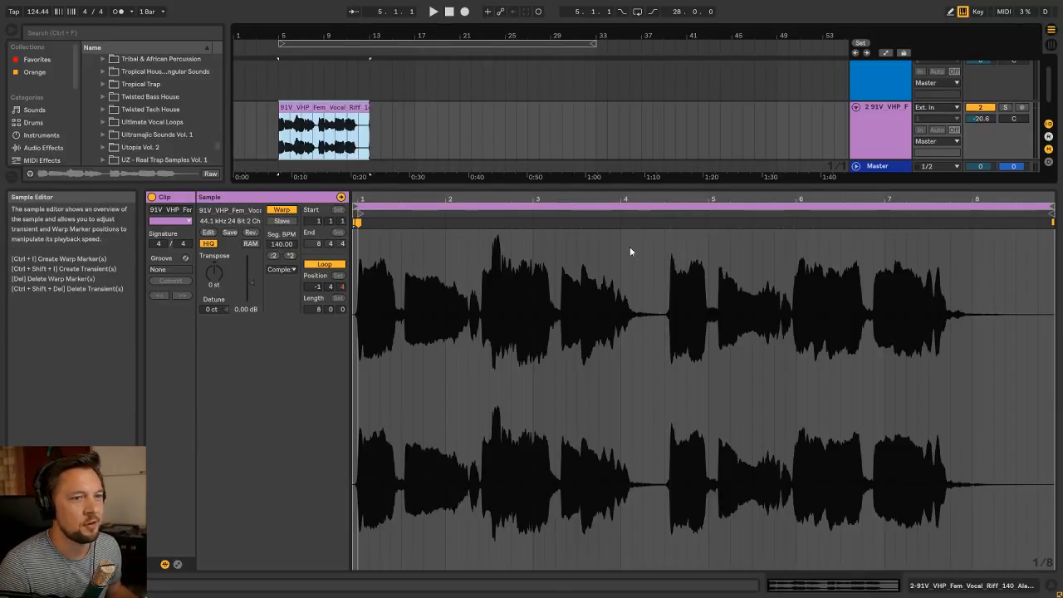
key("space")
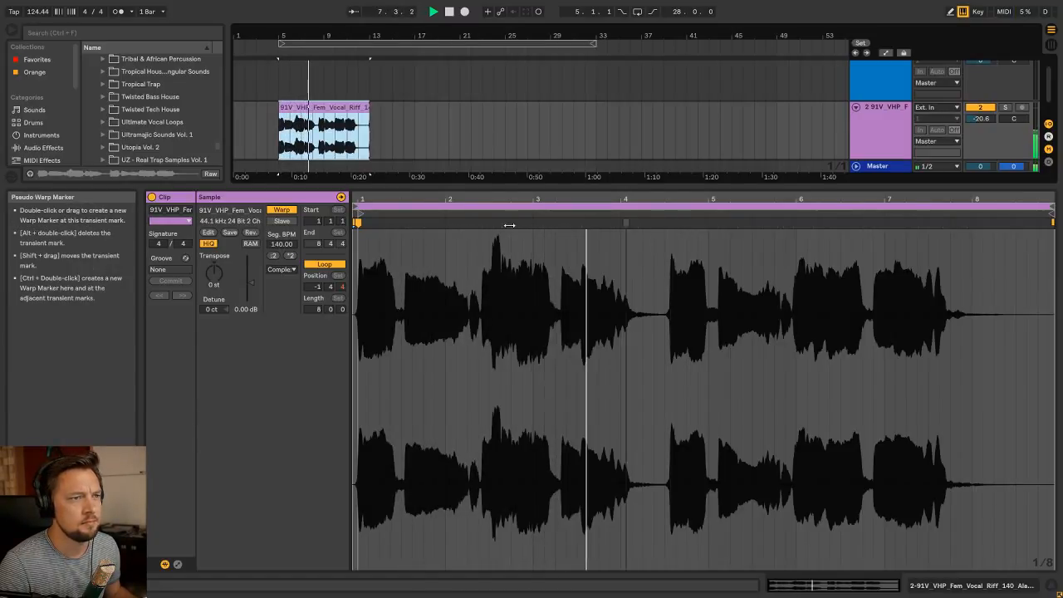
key("space")
Set the segment BPM to 140 from the warp marker at the vocal's first transient
left_click(355, 223)
left_click(358, 223)
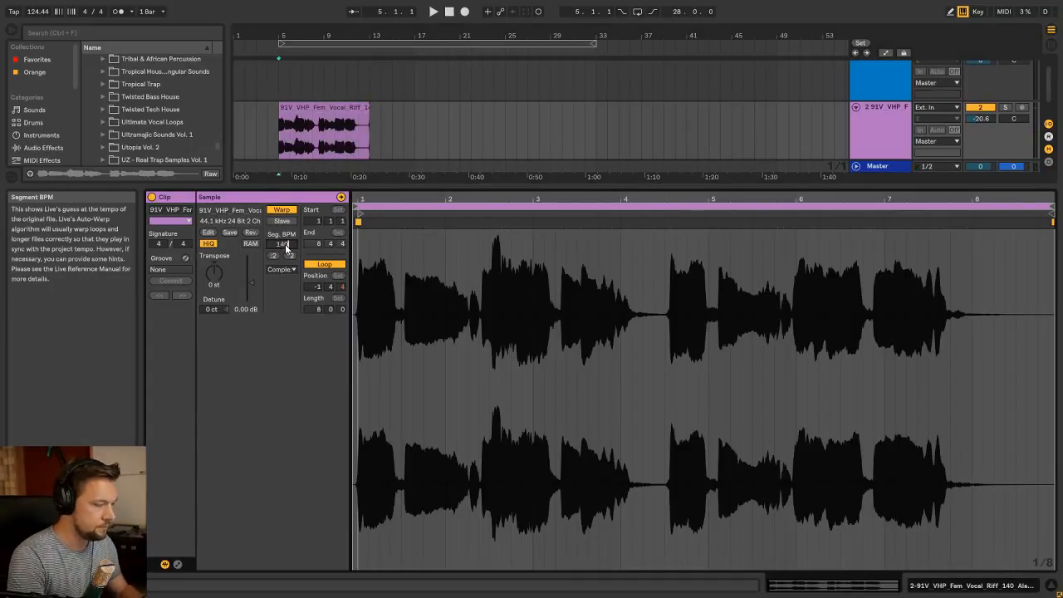
key("Return")
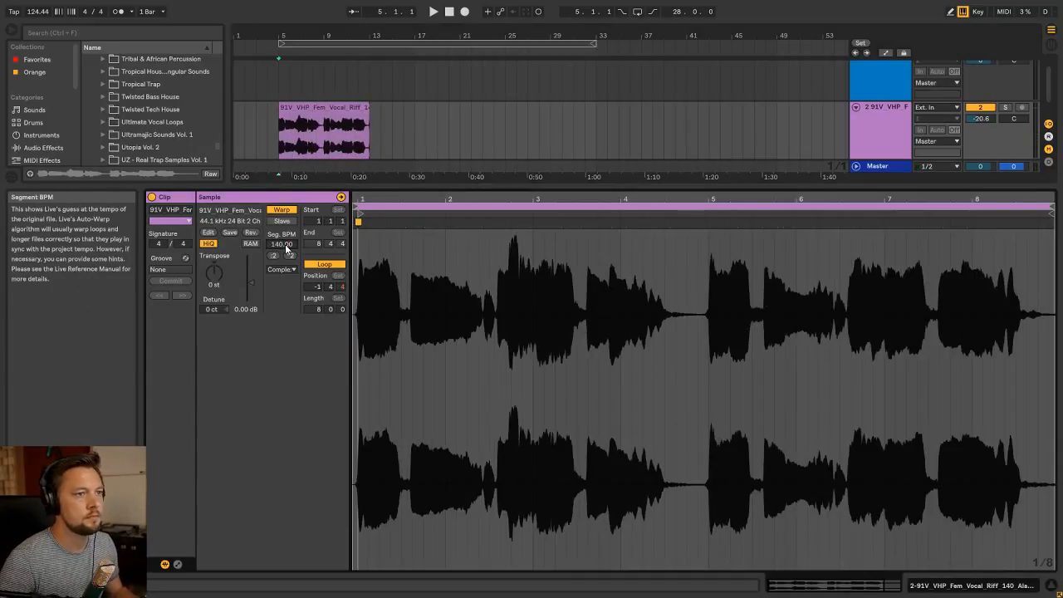
Add a warp marker at the vocal transient near bar 5 of the sample, align it to bar 5 and play back
double_click(710, 222)
left_click_drag(710, 223, 707, 223)
key("space")
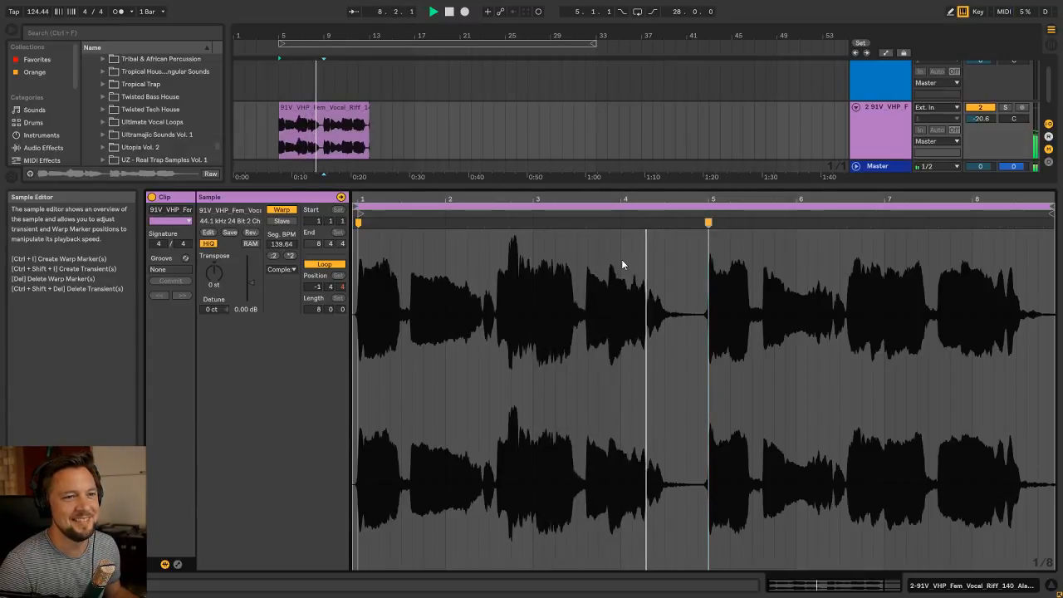
Turn on the metronome, set the project tempo to 150 BPM and play the warped vocal through to its end
left_click(117, 11)
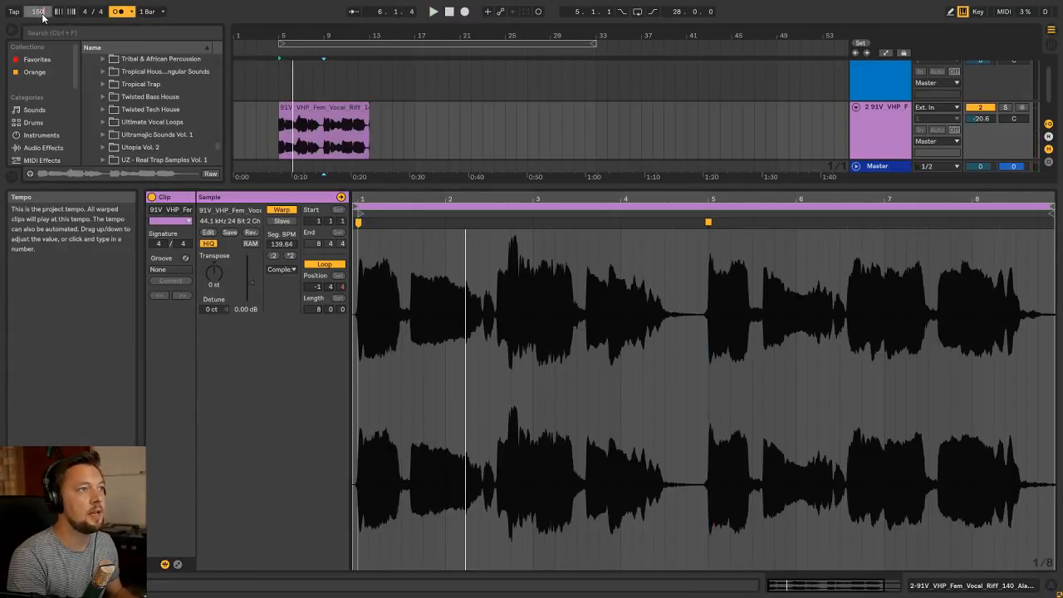
key("Return")
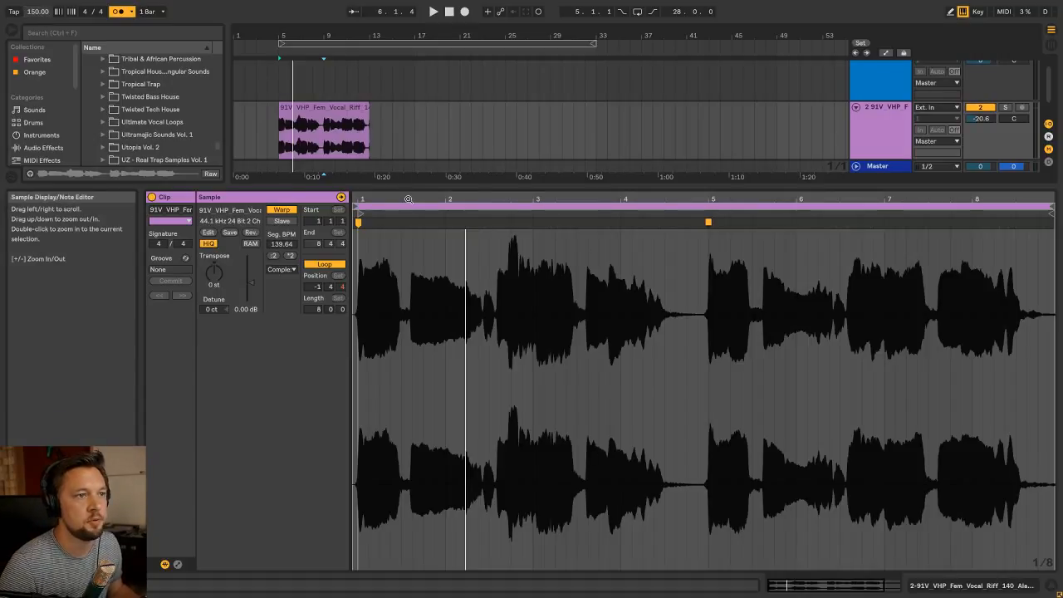
key("space")
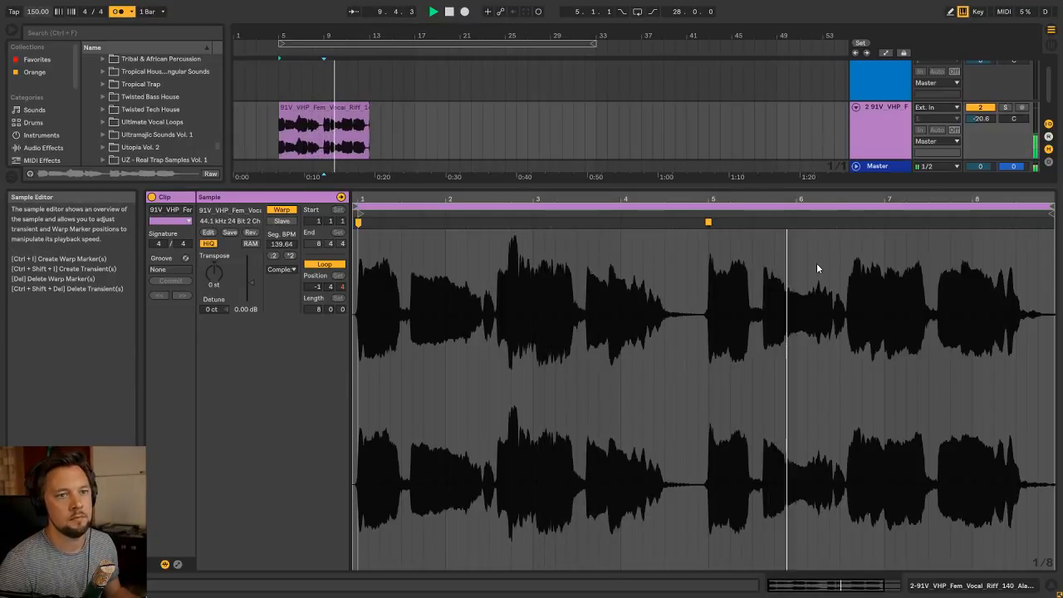
left_click_drag(960, 199, 709, 243)
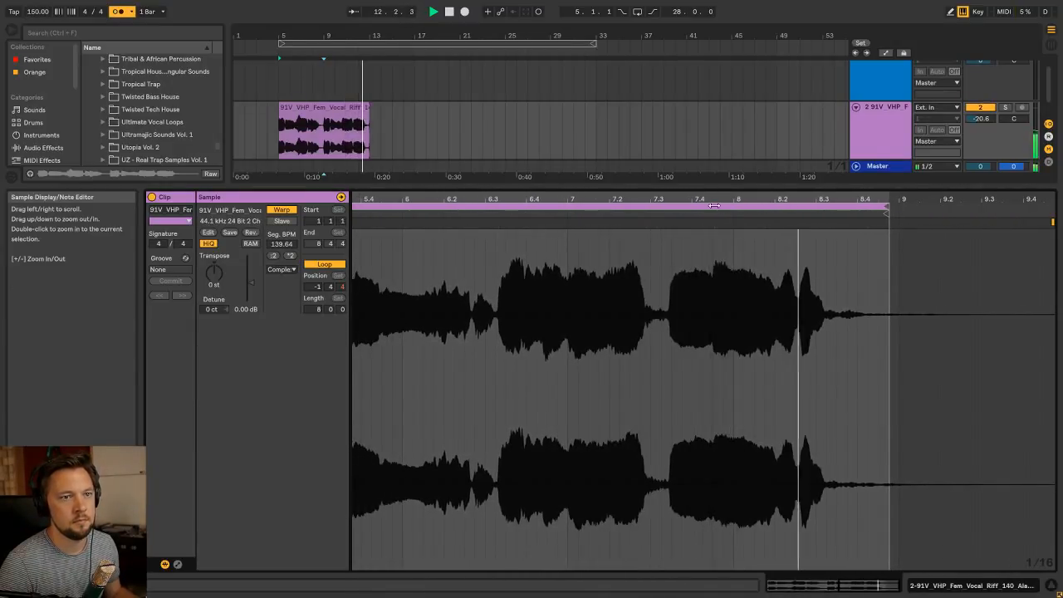
Set the vocal clip's end to 9.1.1 and its loop to start at 1.1.1 with a length of 8 bars
key("shift+Tab")
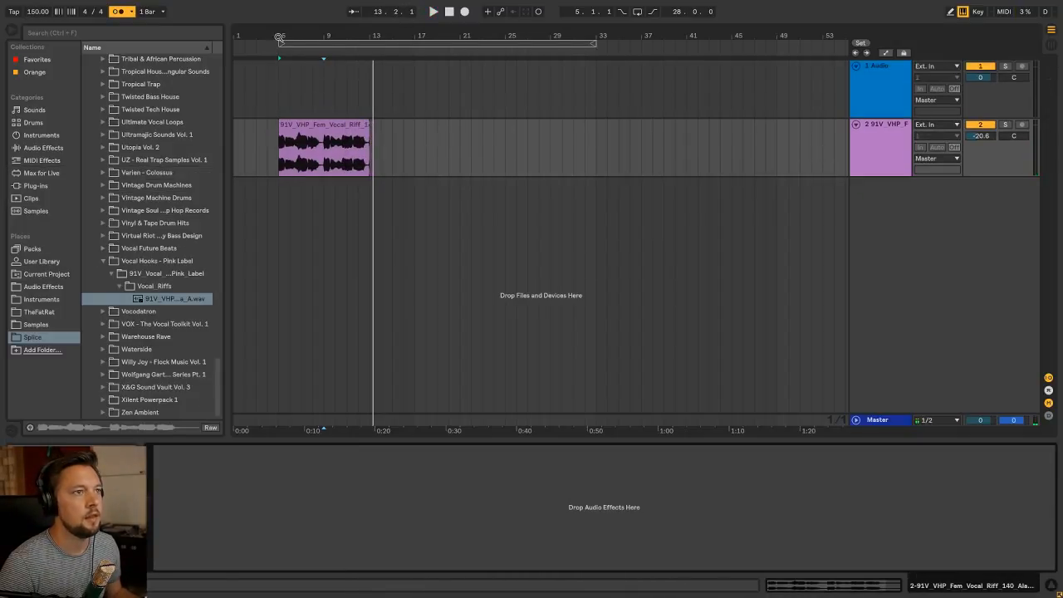
left_click_drag(279, 38, 283, 83)
double_click(536, 122)
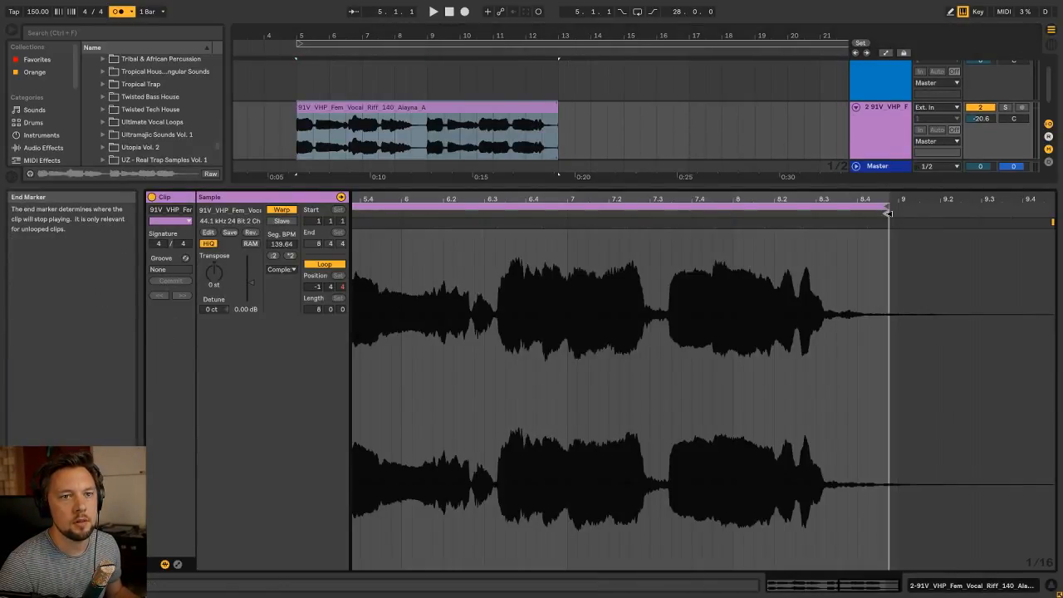
mouse_move(889, 214)
left_mouse_down()
mouse_move(899, 213)
mouse_move(902, 170)
left_mouse_up()
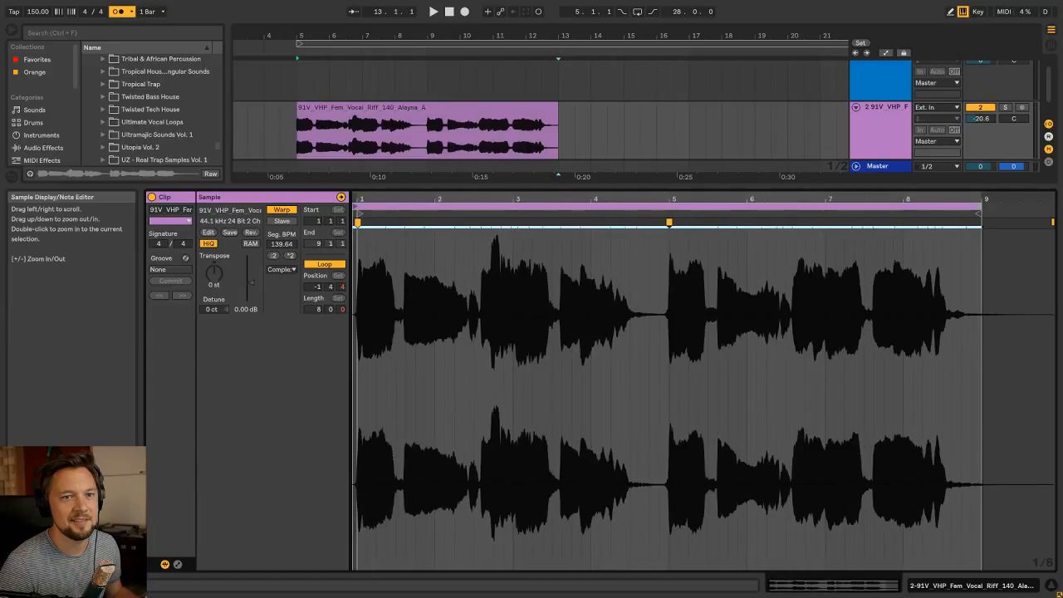
left_click_drag(355, 206, 360, 206)
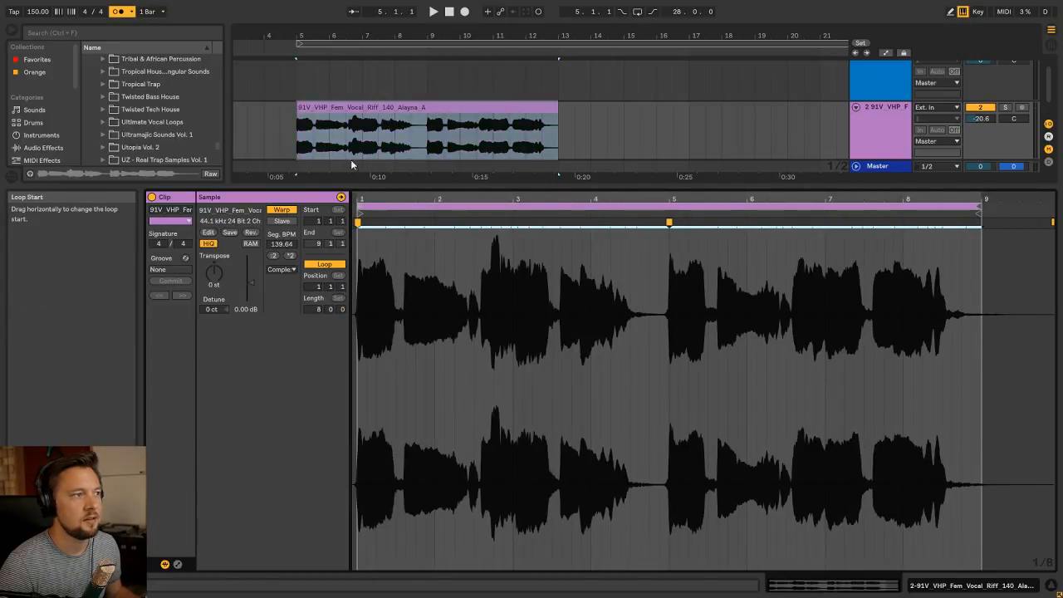
Rename the vocal sample's track as Vocals
key("shift+Tab")
left_click(337, 124)
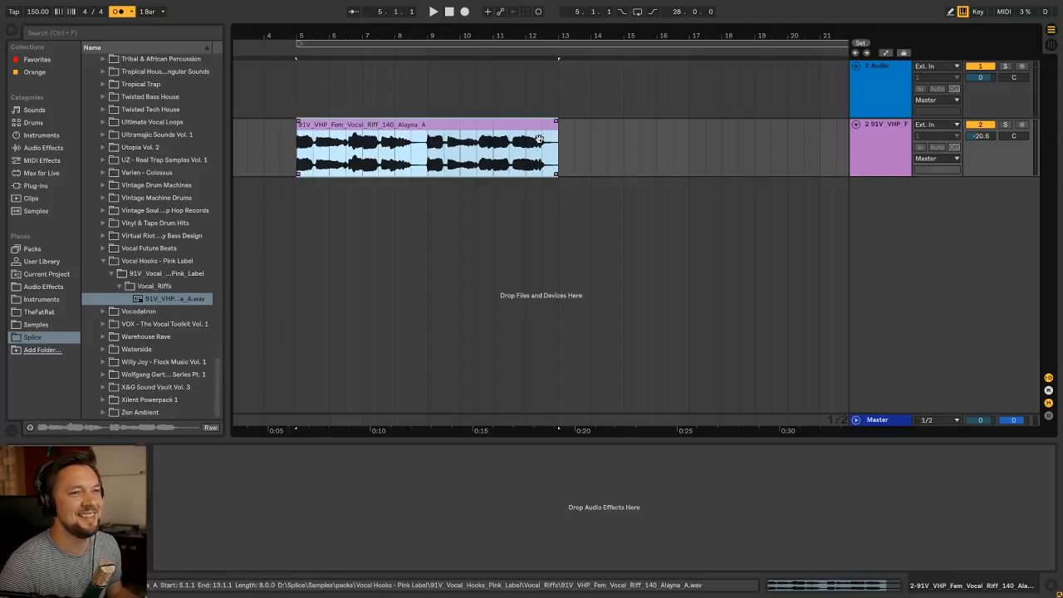
left_click(896, 130)
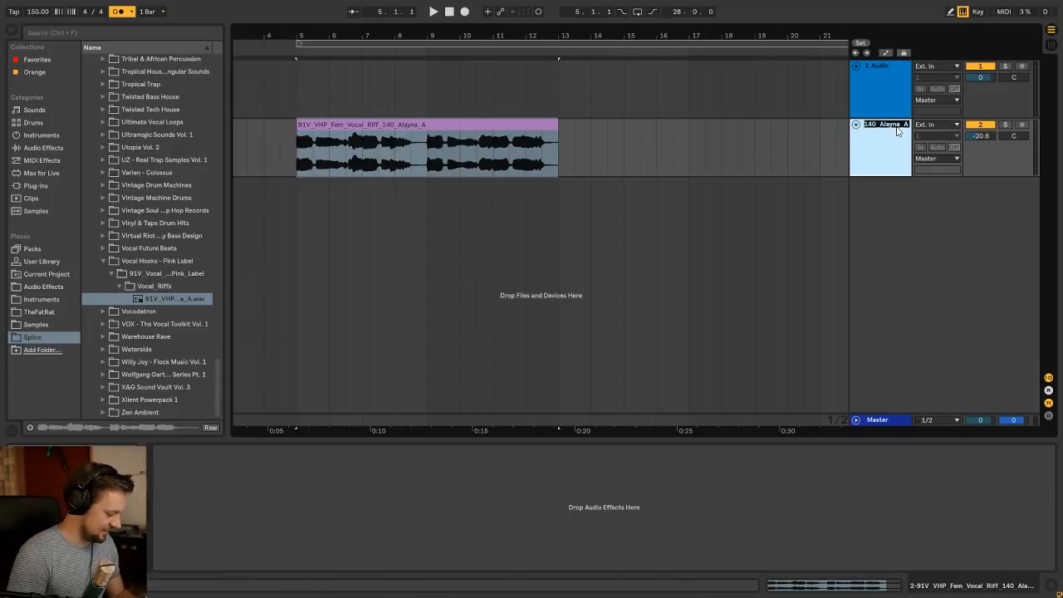
type("Vocals")
key("Return")
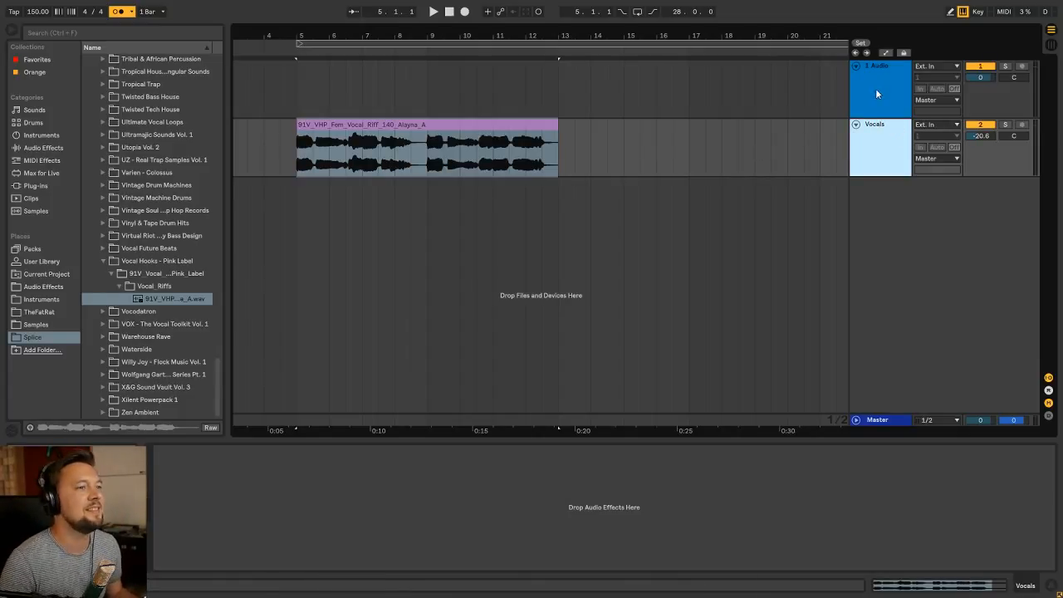
Add the Pro Q2 EQ preset to the Vocals track and ungroup its rack, keeping only the plug-in
left_click(349, 124)
left_click(102, 261)
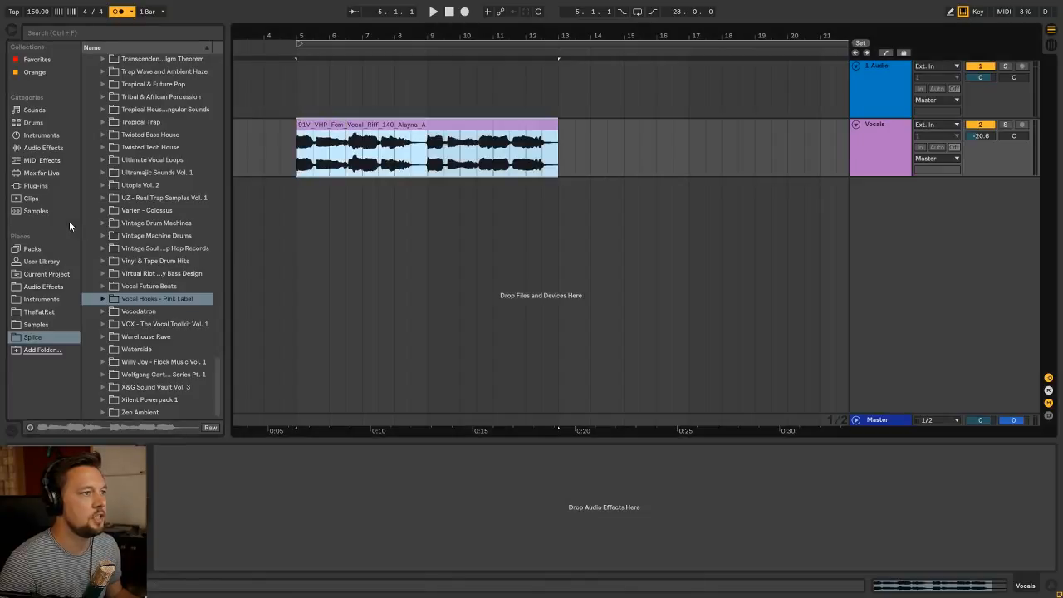
left_click(43, 286)
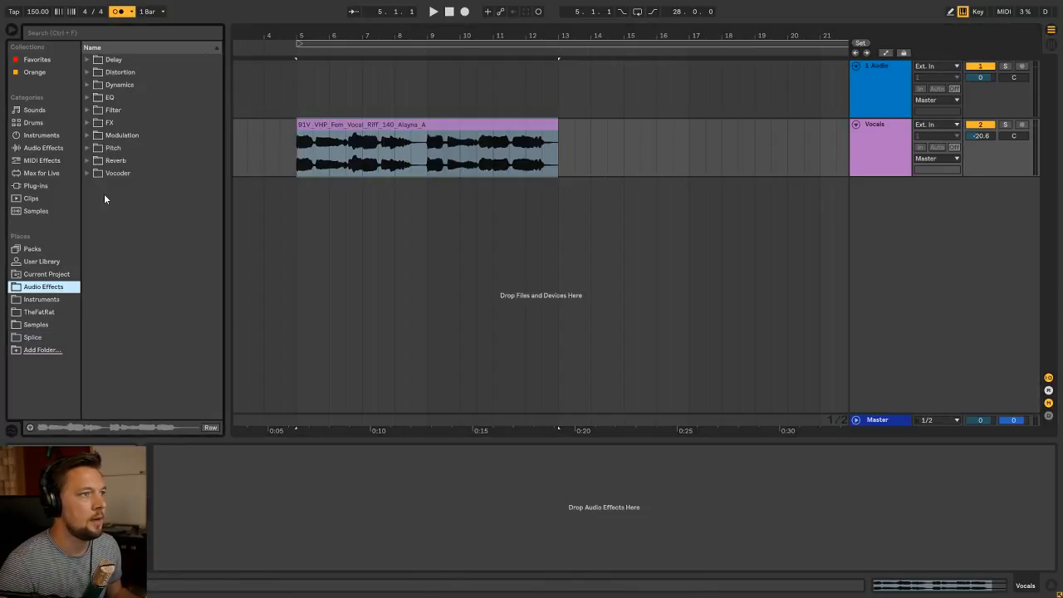
left_click(87, 98)
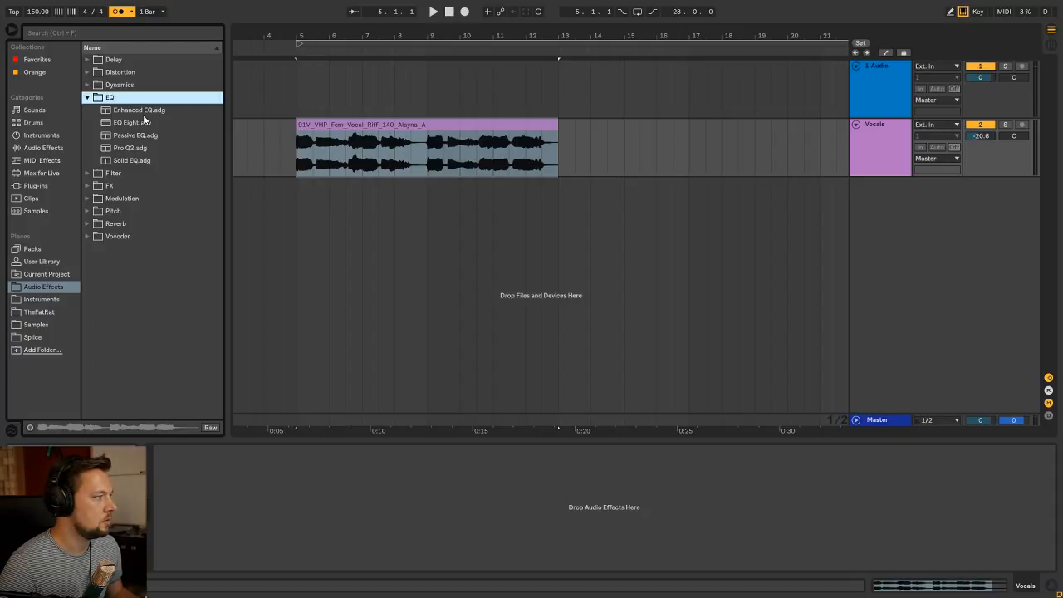
left_click_drag(146, 148, 219, 479)
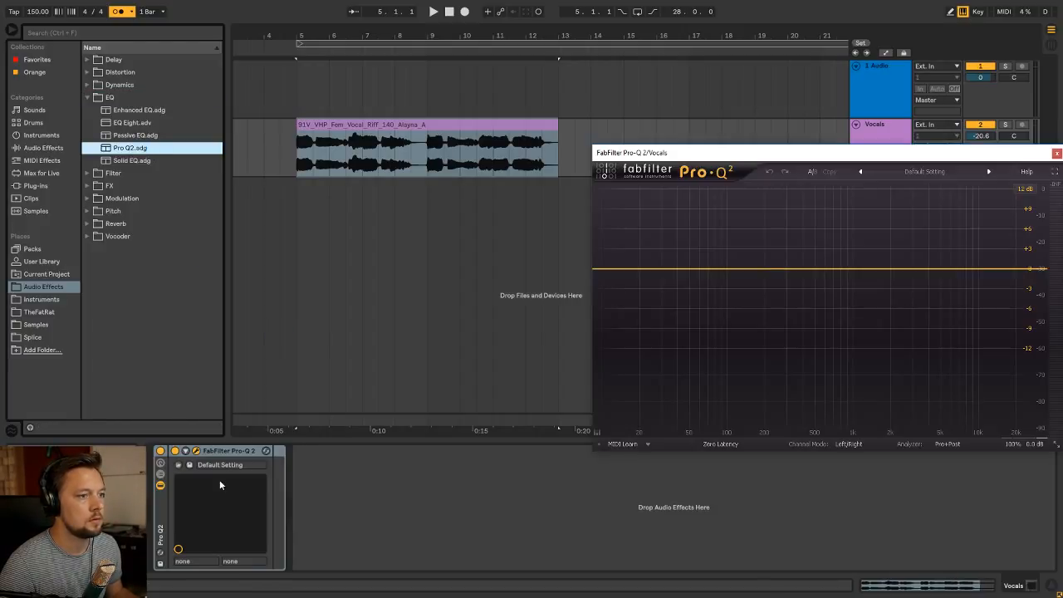
left_click(162, 516)
key("ctrl+shift+g")
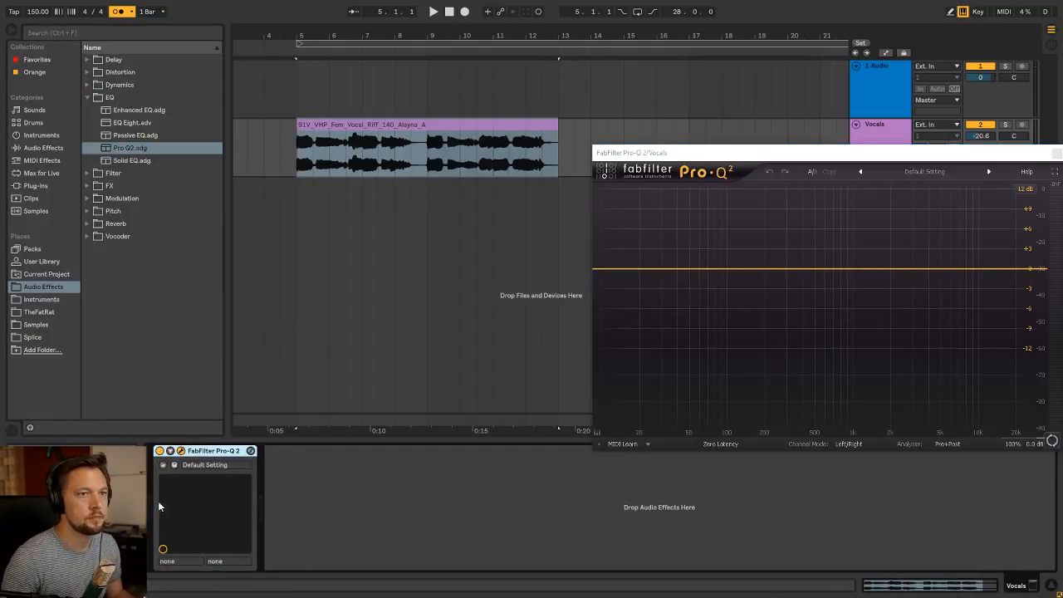
With the vocal playing, add a Low Cut band in Pro-Q 2 with a 24 dB/oct slope at about 250 Hz
key("space")
left_click_drag(724, 147, 526, 193)
left_click_drag(556, 313, 517, 298)
left_click(430, 437)
left_click(439, 470)
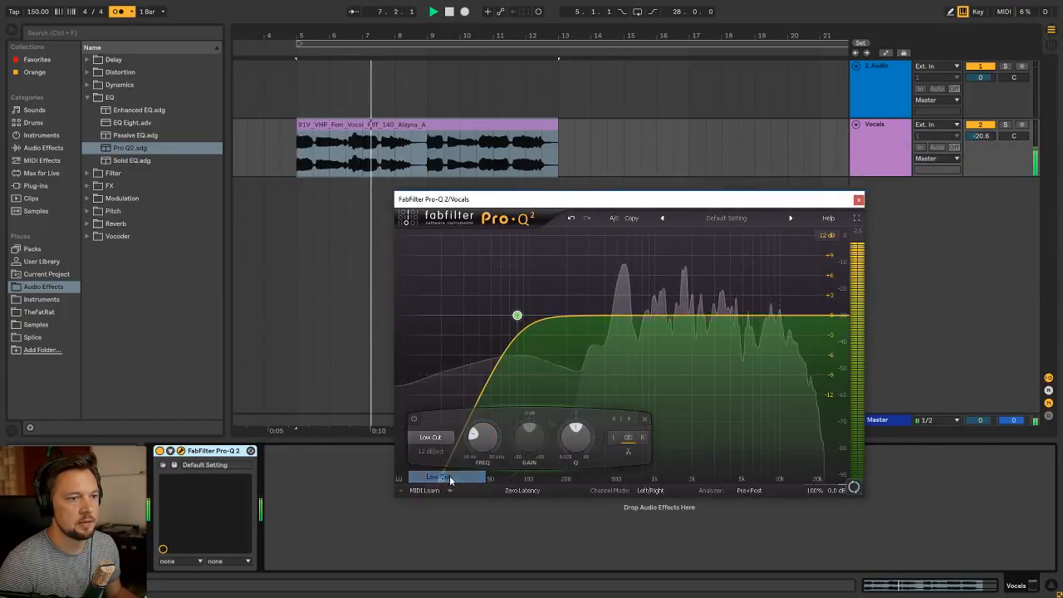
left_click(430, 451)
left_click(440, 496)
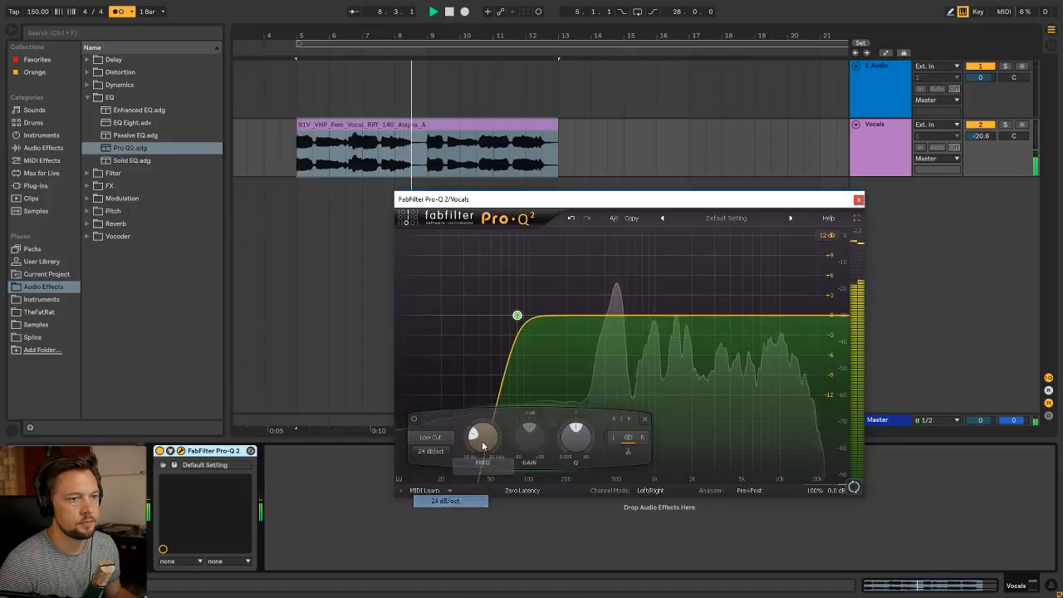
left_click_drag(482, 441, 512, 412)
Add a second EQ band as a Low Shelf cutting about 4 dB, around 1.6 kHz with a Q of about 0.4
left_click_drag(652, 315, 617, 336)
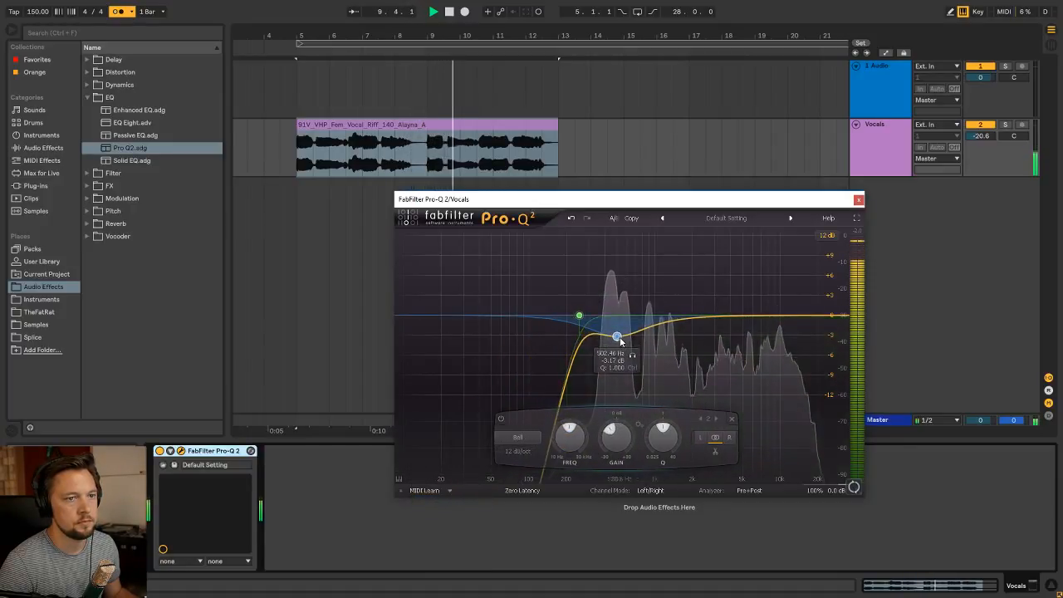
left_click(528, 439)
left_click(525, 473)
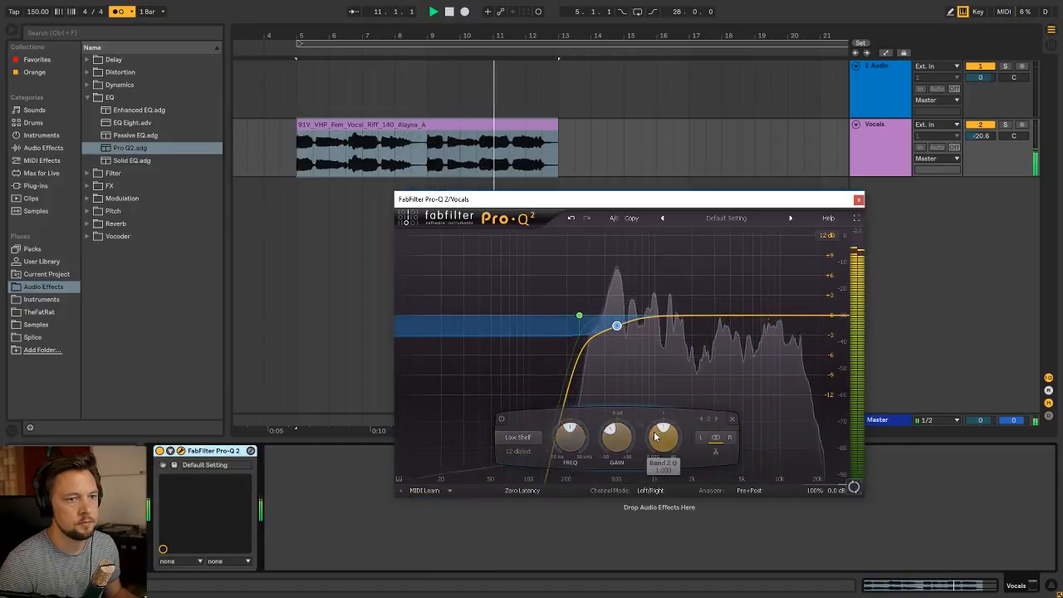
left_click_drag(572, 440, 587, 399)
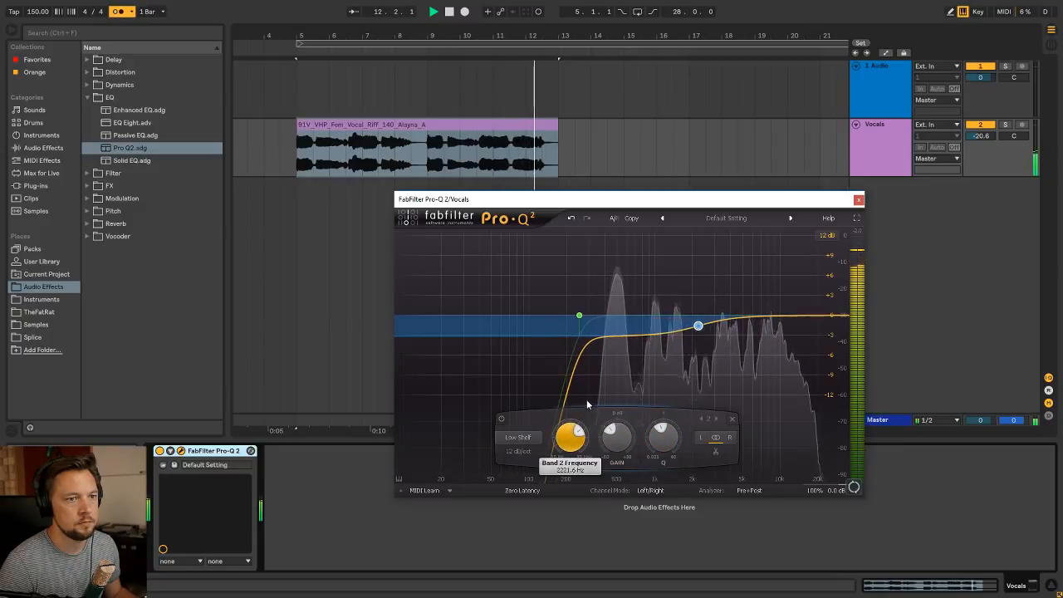
left_click_drag(621, 448, 623, 455)
left_click_drag(668, 450, 661, 457)
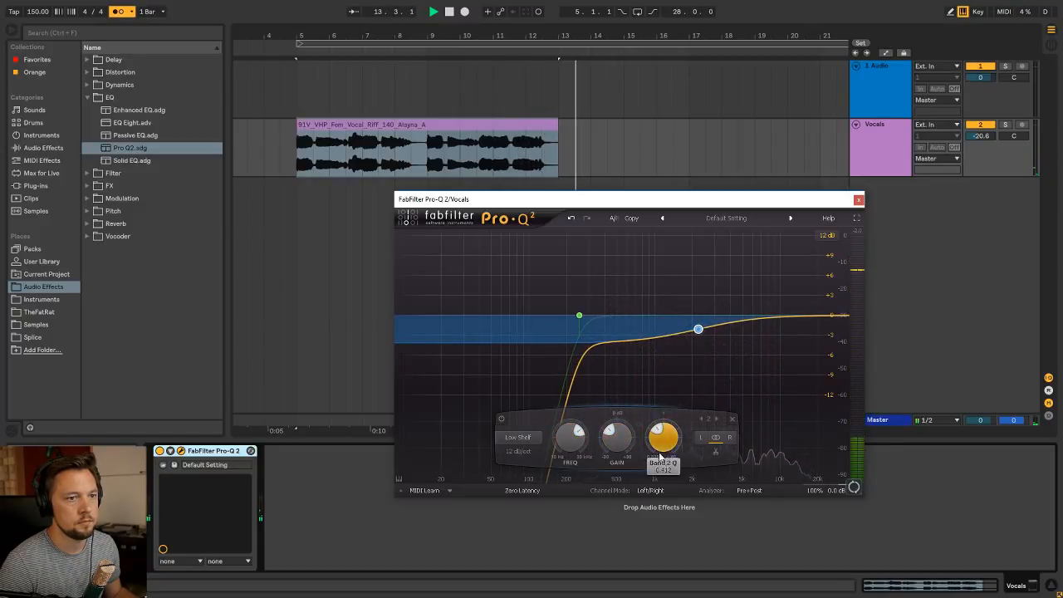
key("space")
key("space")
left_click_drag(574, 450, 572, 458)
Loop the arrangement over the vocal clip, listen to the EQ, close the plug-in window and stop playback
left_click(383, 126)
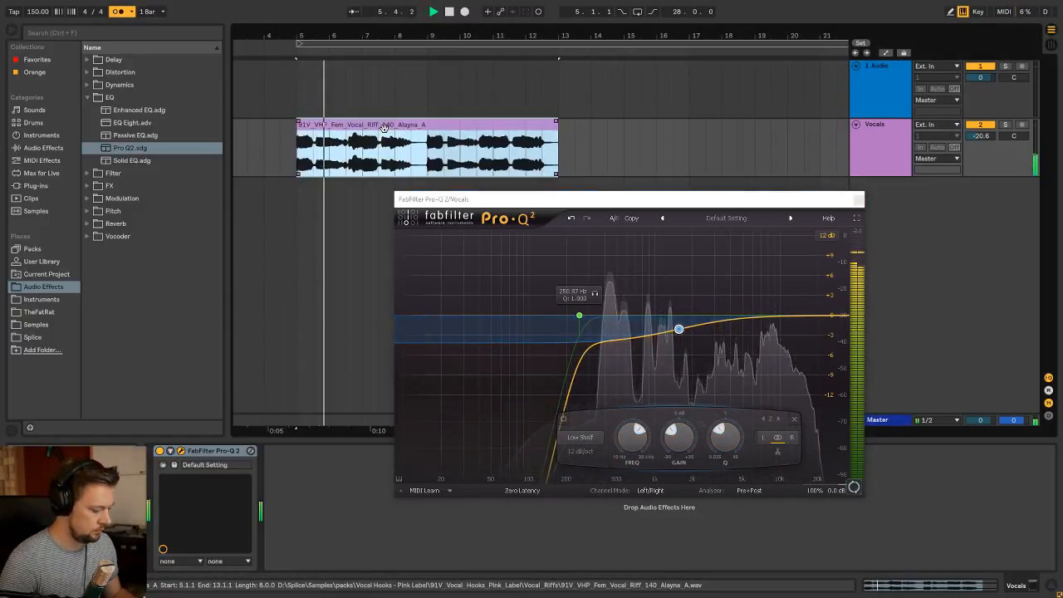
key("ctrl+l")
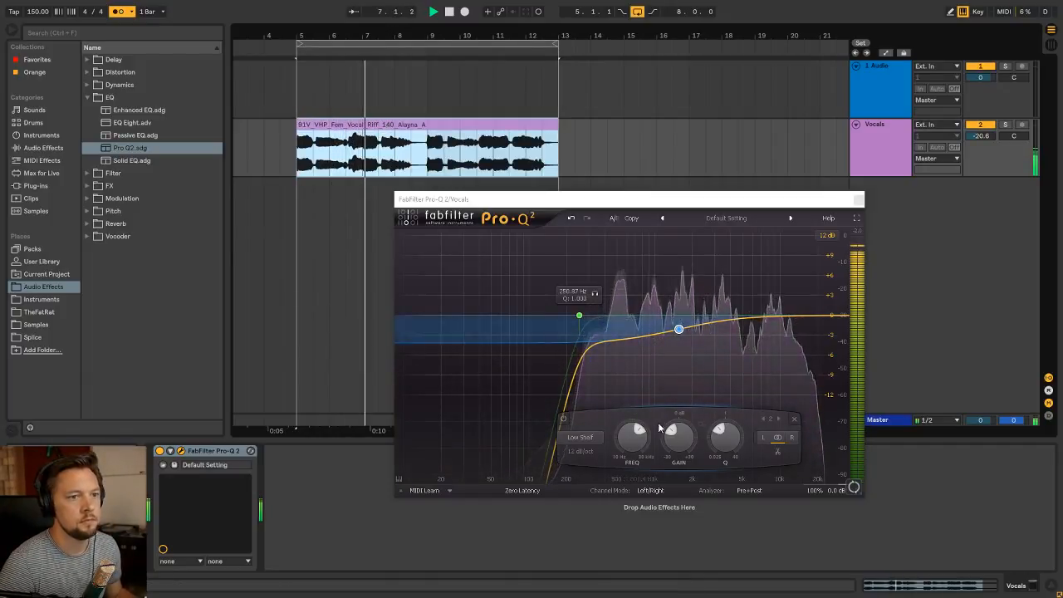
left_click(633, 438)
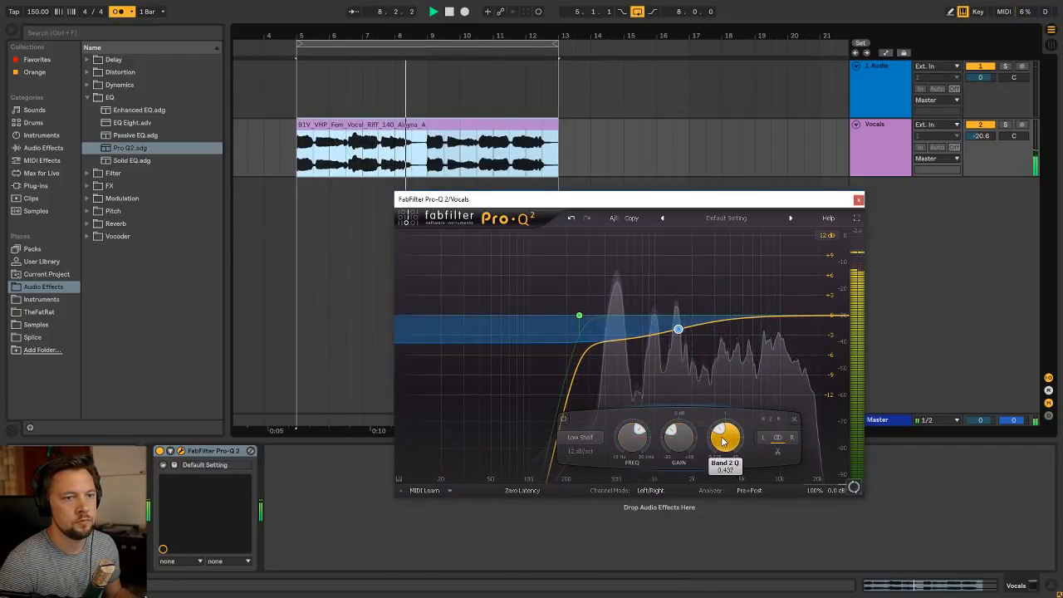
left_click(859, 200)
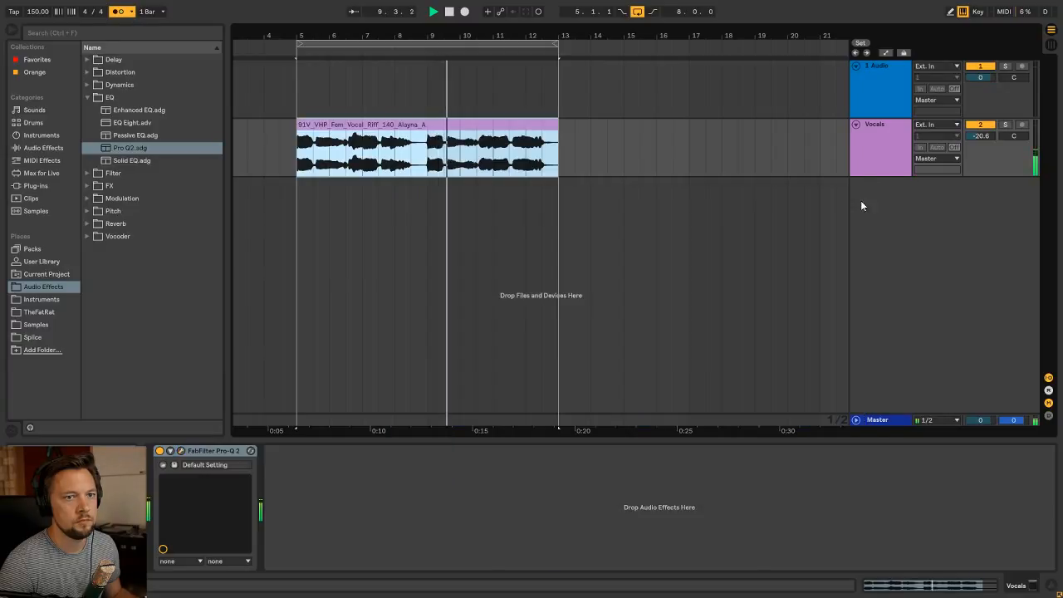
left_click(895, 127)
key("space")
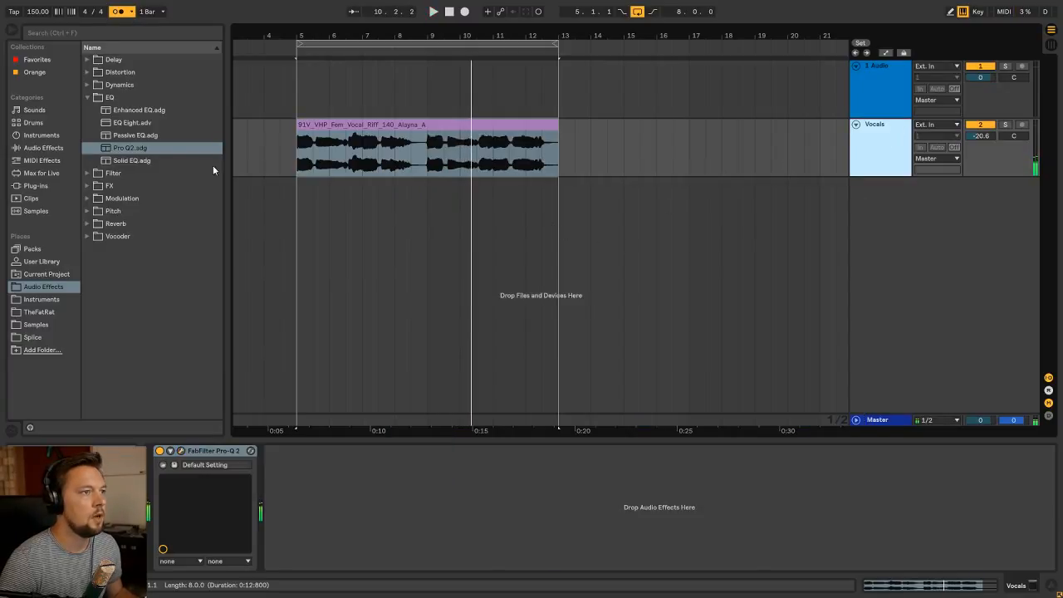
Add the VintageVerb reverb after the EQ on the Vocals track, ungroup its rack and set its mix to 20 %
left_click(88, 97)
left_click(87, 161)
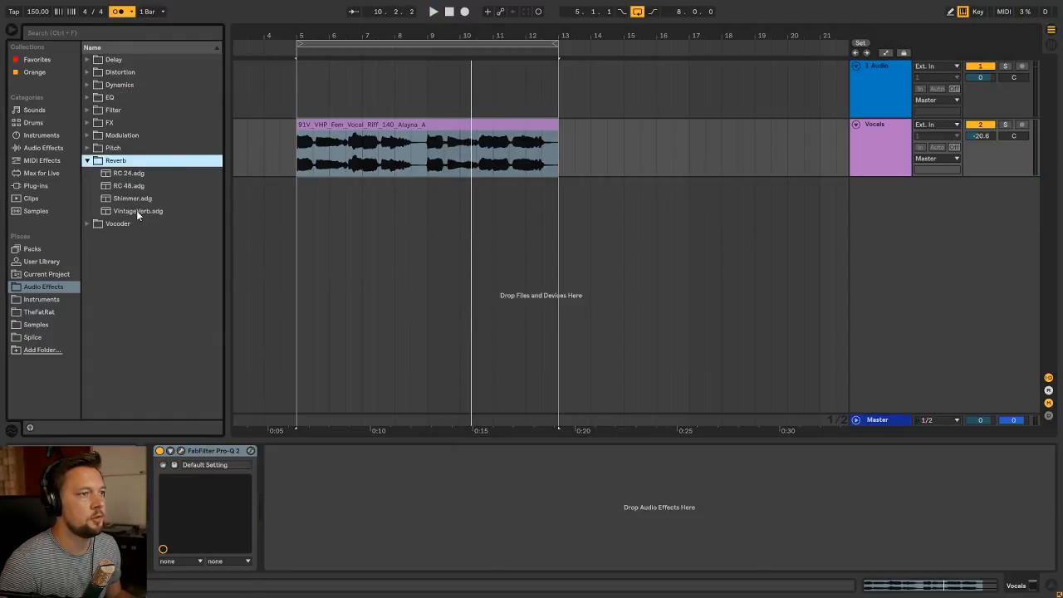
left_click_drag(136, 210, 341, 467)
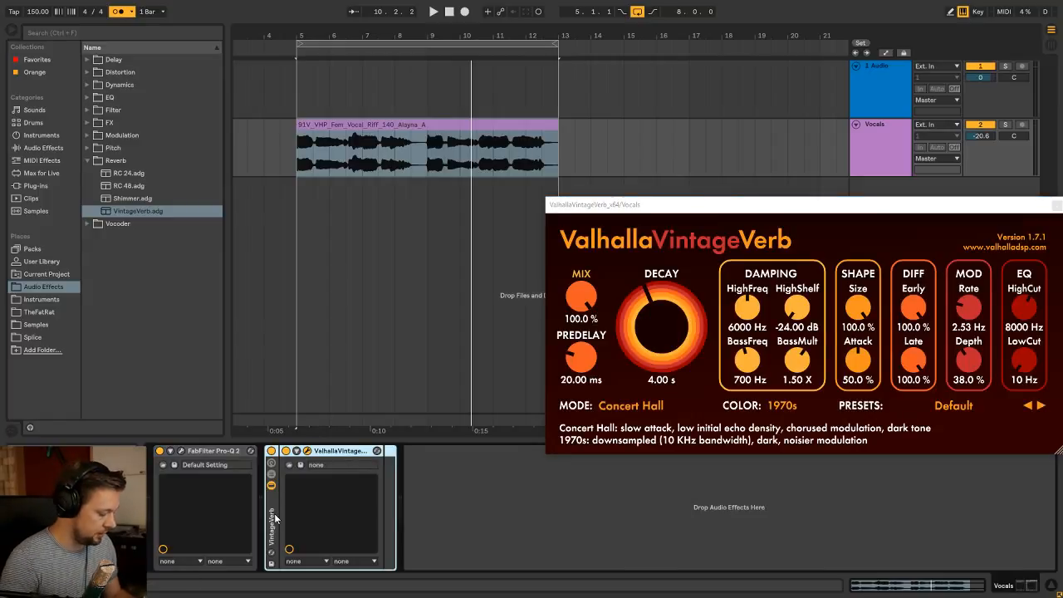
key("space")
mouse_move(581, 299)
left_mouse_down()
mouse_move(578, 378)
mouse_move(588, 290)
mouse_move(591, 304)
left_mouse_up()
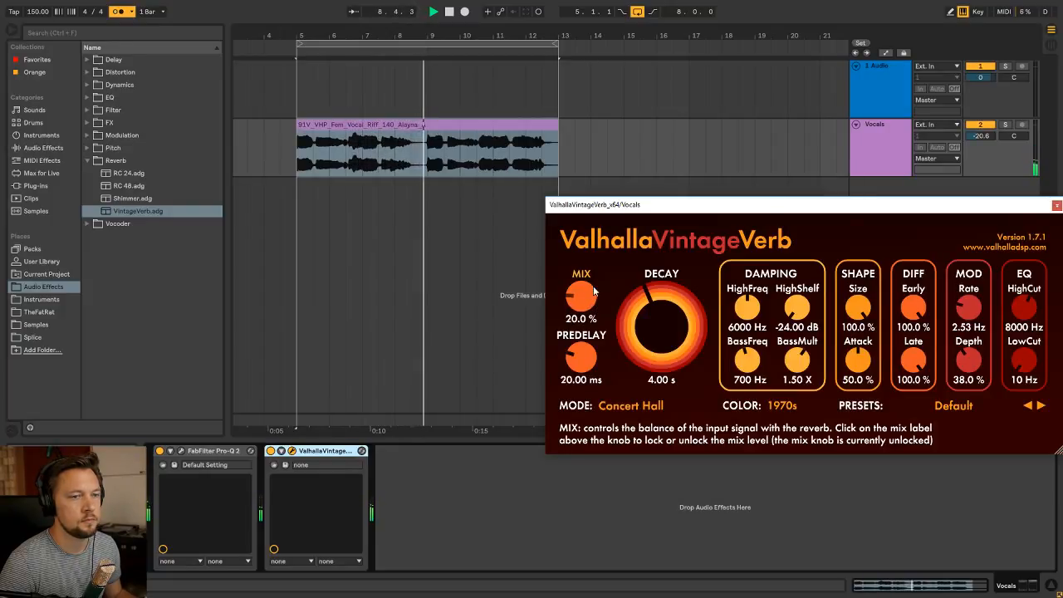
left_click_drag(664, 206, 416, 269)
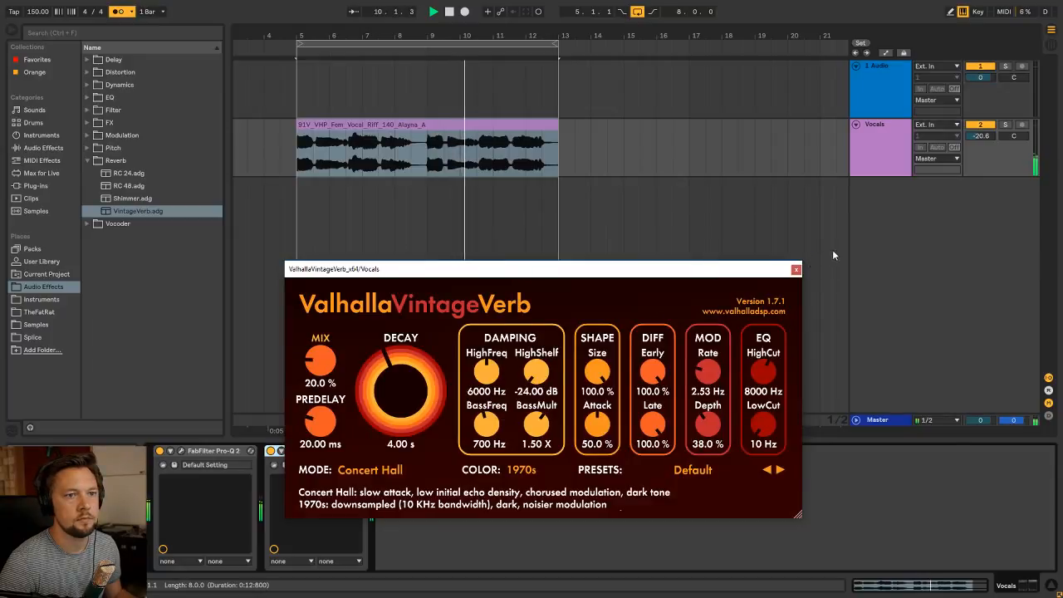
left_click(796, 272)
left_click(445, 127)
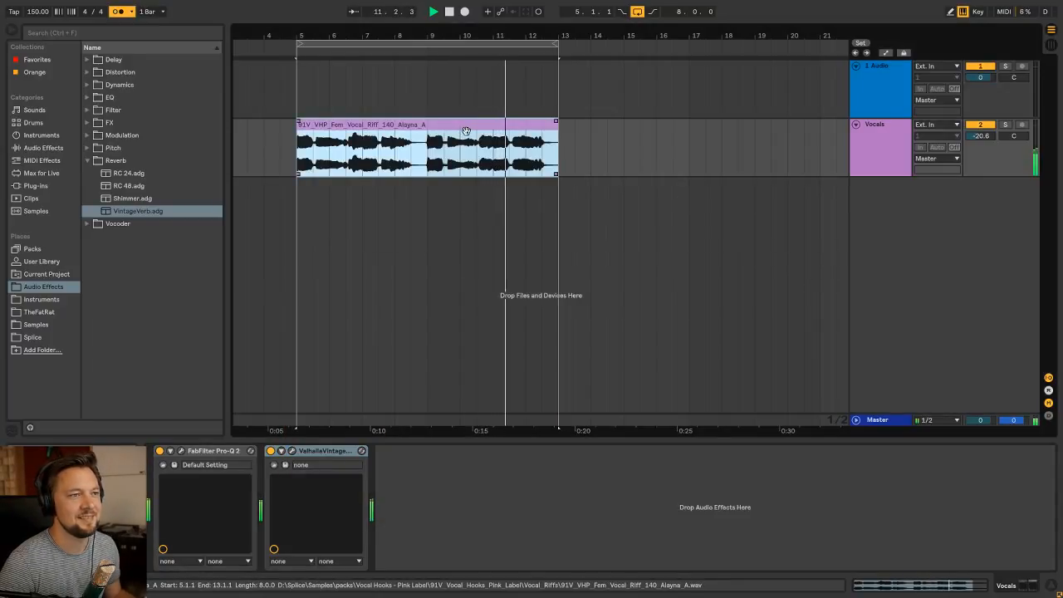
key("space")
left_click(897, 137)
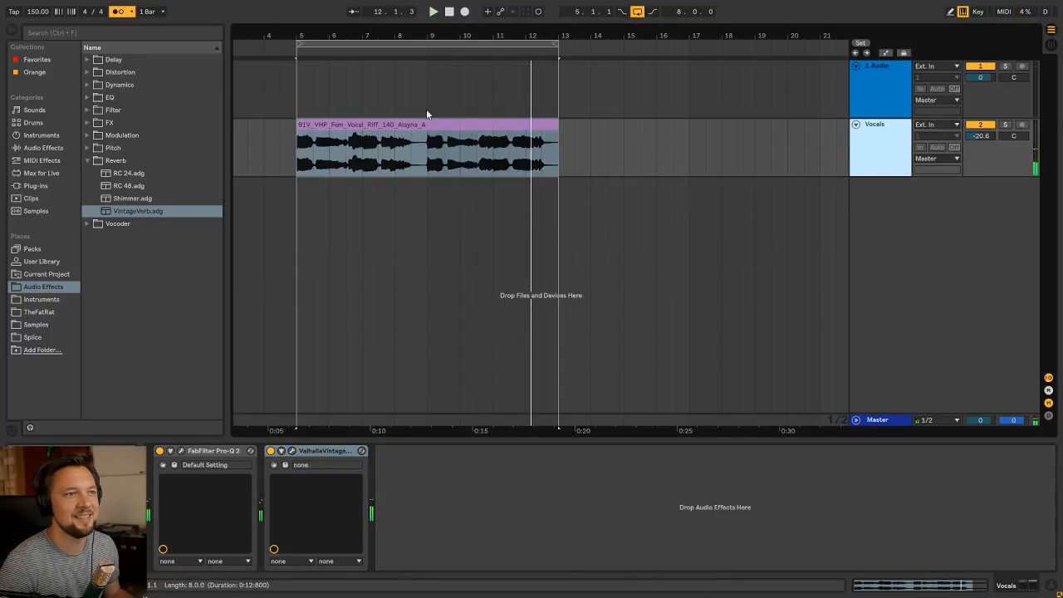
left_click(404, 126)
key("ctrl+shift+s")
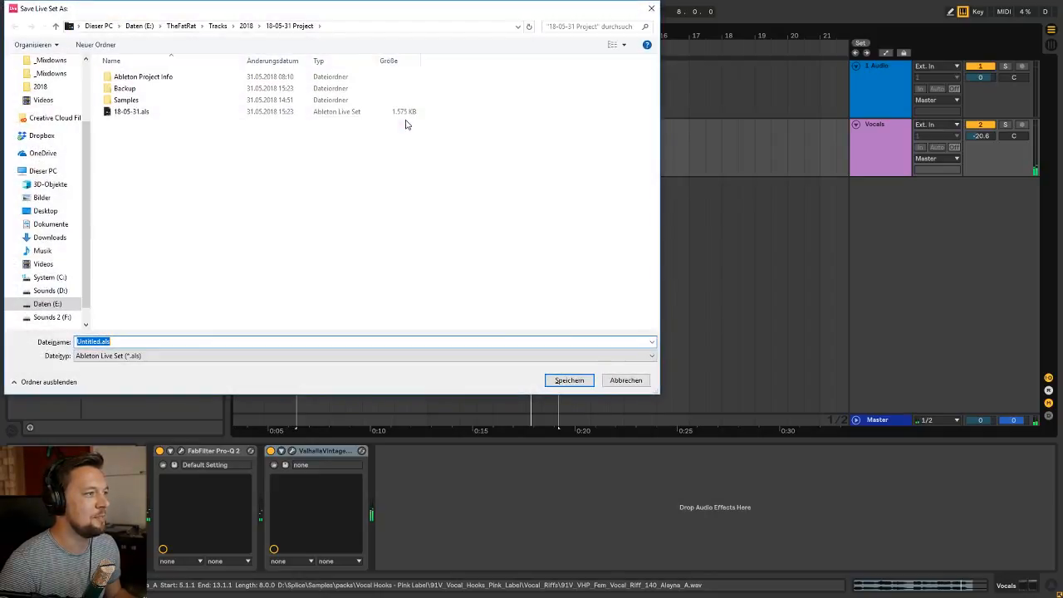
left_click(634, 381)
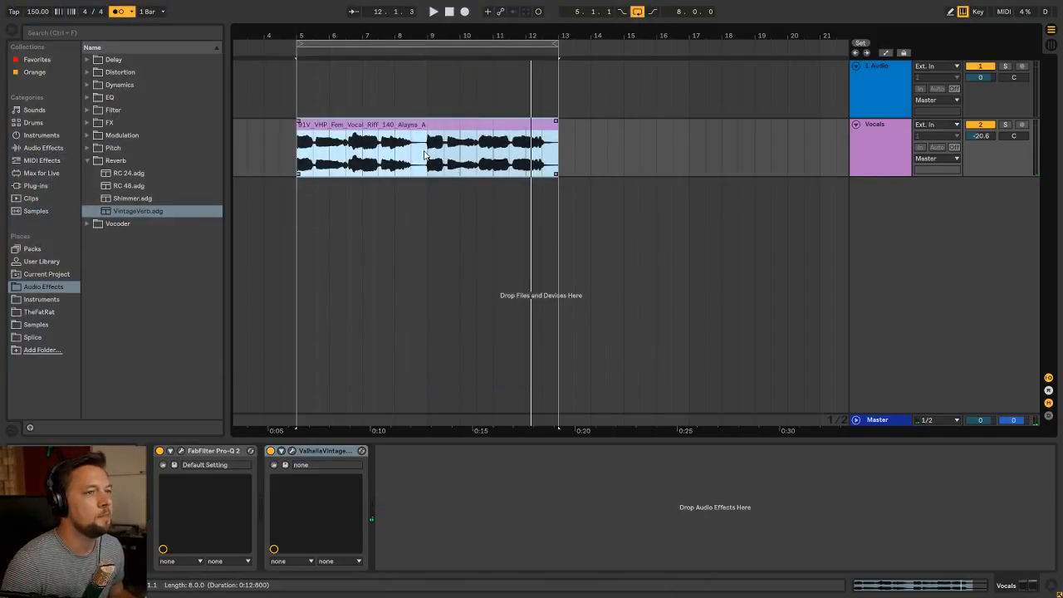
Play the vocal from bar 5 and raise the Vocals track's volume to -13.4 dB in the Session View mixer
left_click(300, 108)
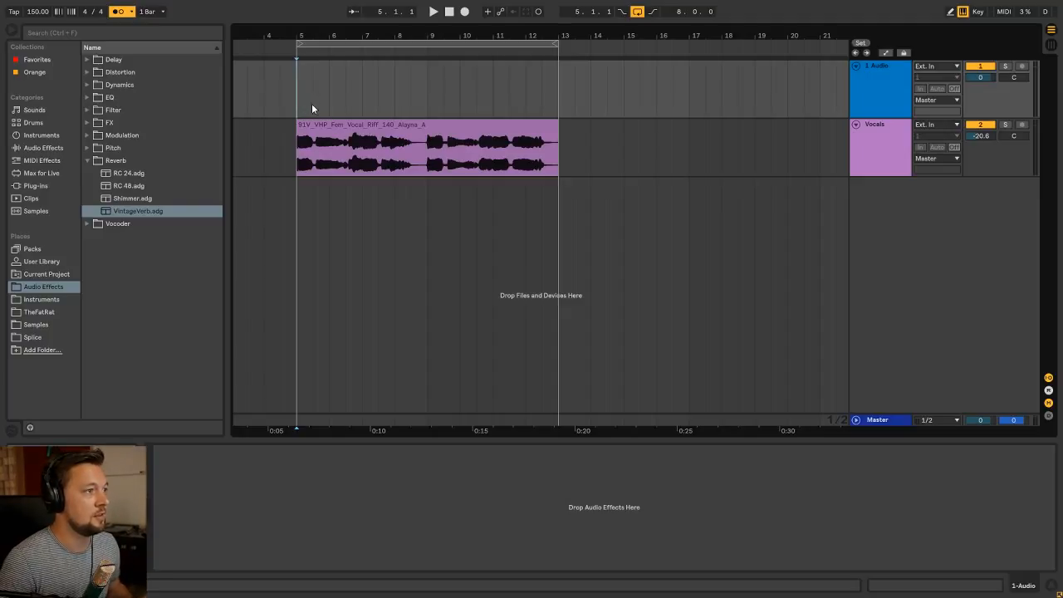
left_click(357, 123)
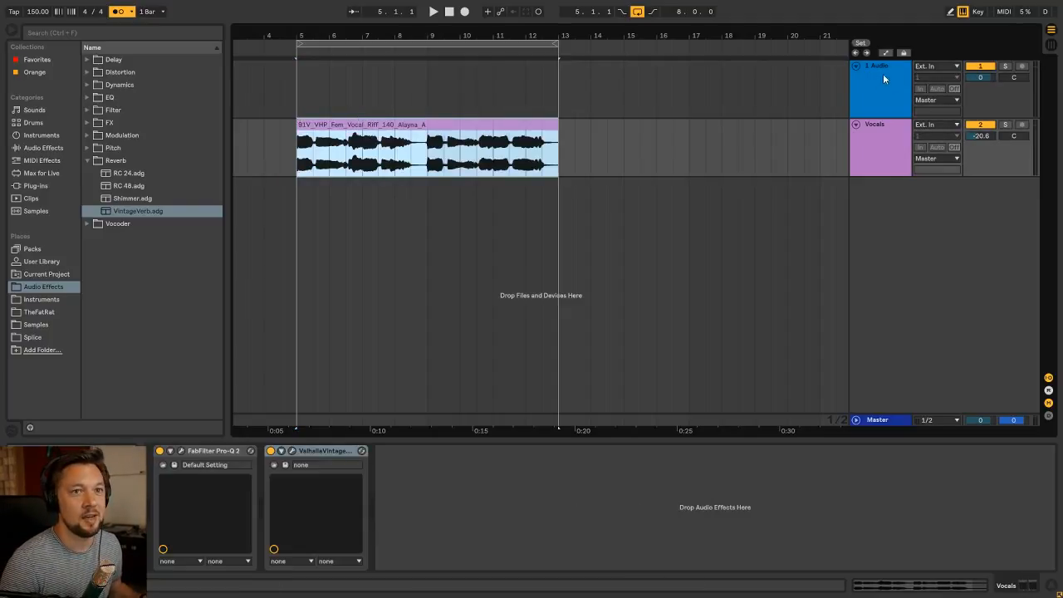
left_click(882, 76)
left_click(386, 123)
key("space")
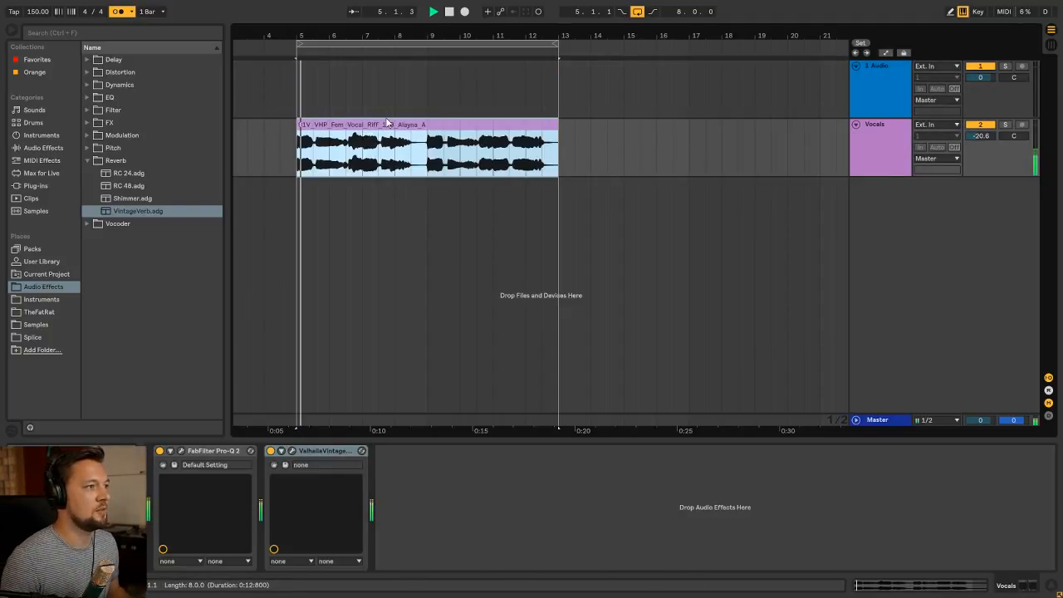
key("Tab")
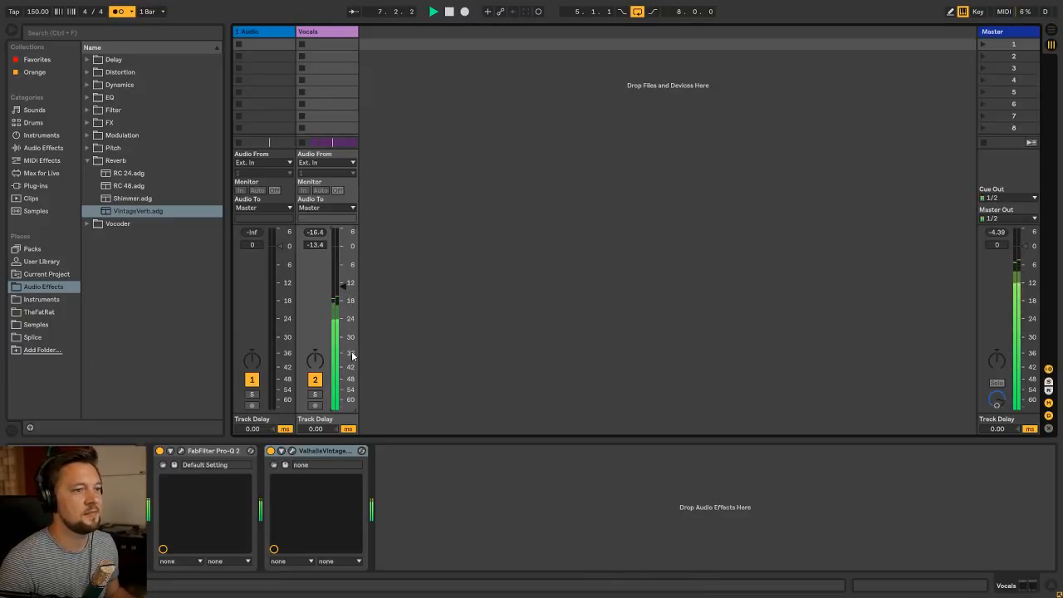
Lower the VintageVerb mix to 15.6 %, close the plug-in and return to the Arrangement View
left_click(291, 451)
left_click_drag(334, 361, 335, 369)
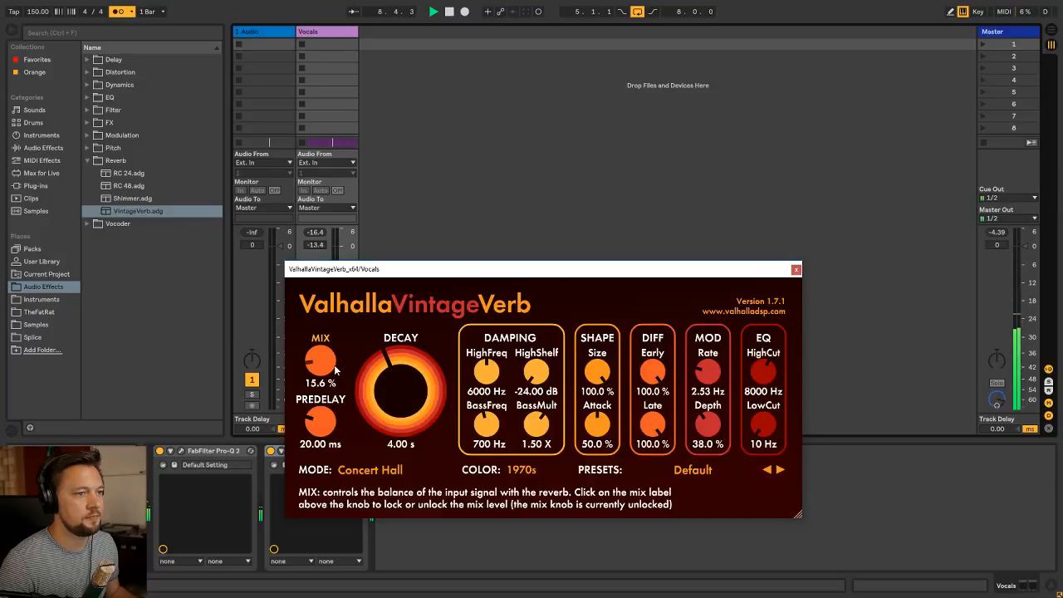
left_click(795, 269)
key("Tab")
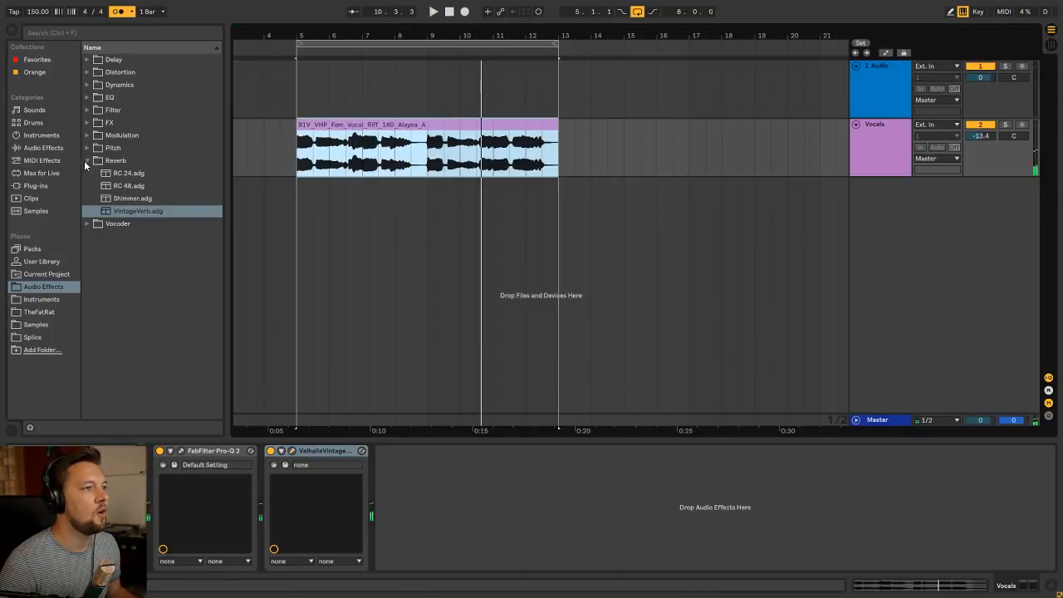
left_click(85, 160)
left_click(366, 131)
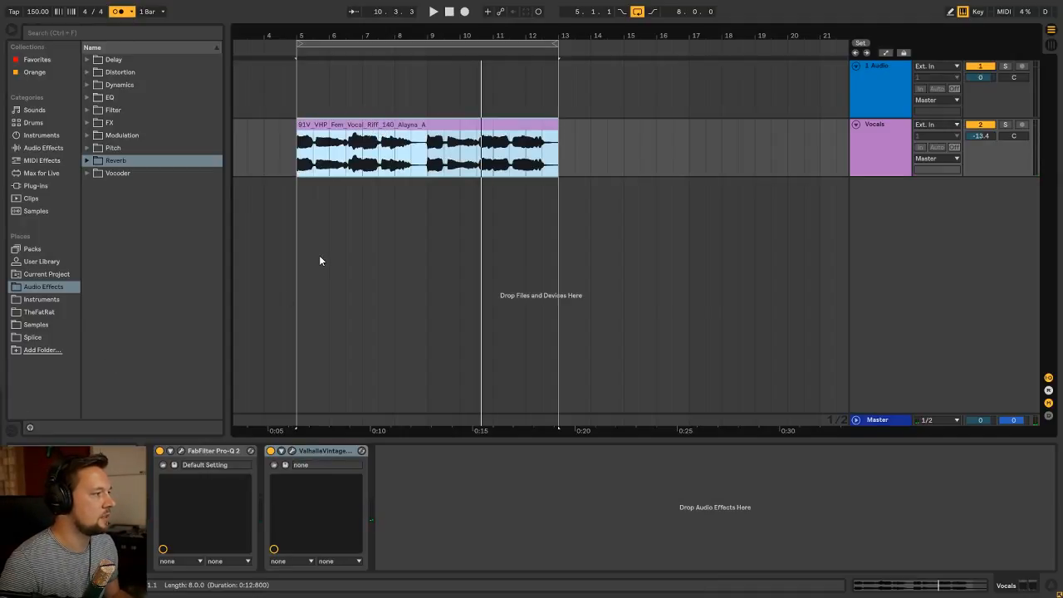
left_click(883, 70)
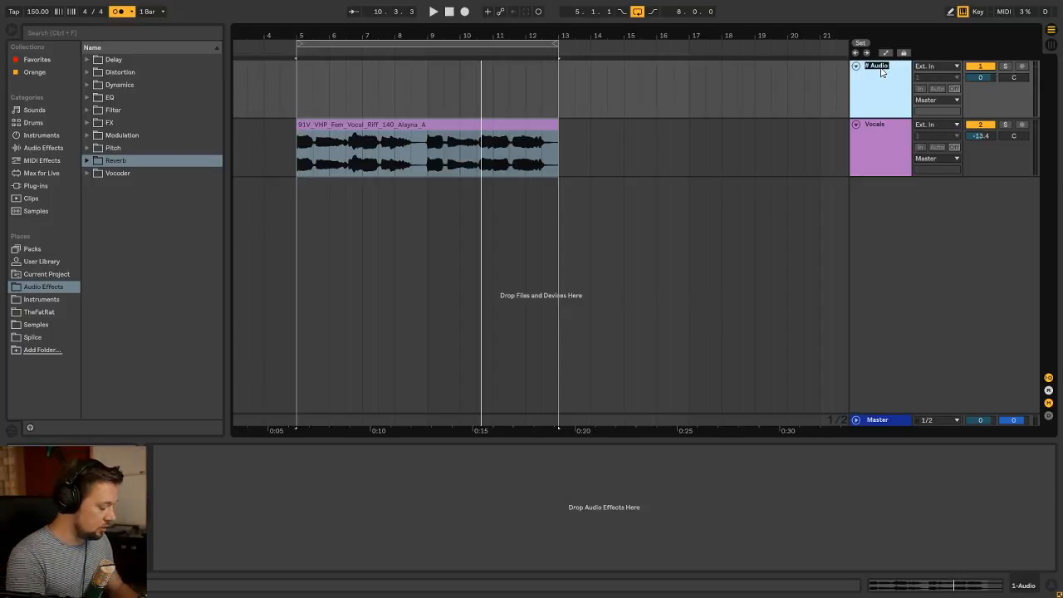
left_click(873, 142)
key("Delete")
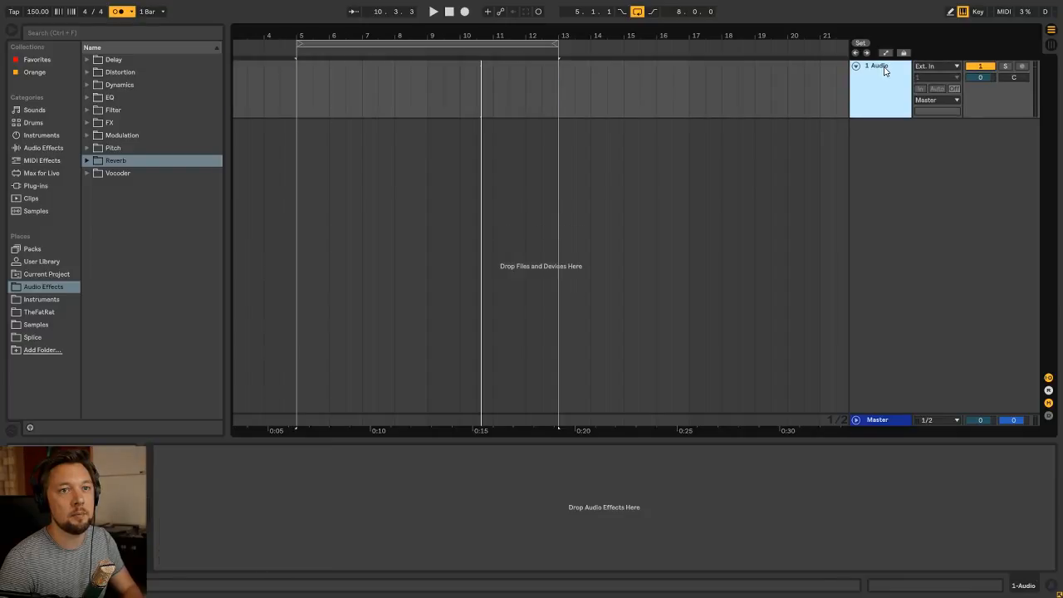
key("ctrl+z")
Delete the empty audio track, insert a new MIDI track and move it above the Vocals track
left_click(882, 68)
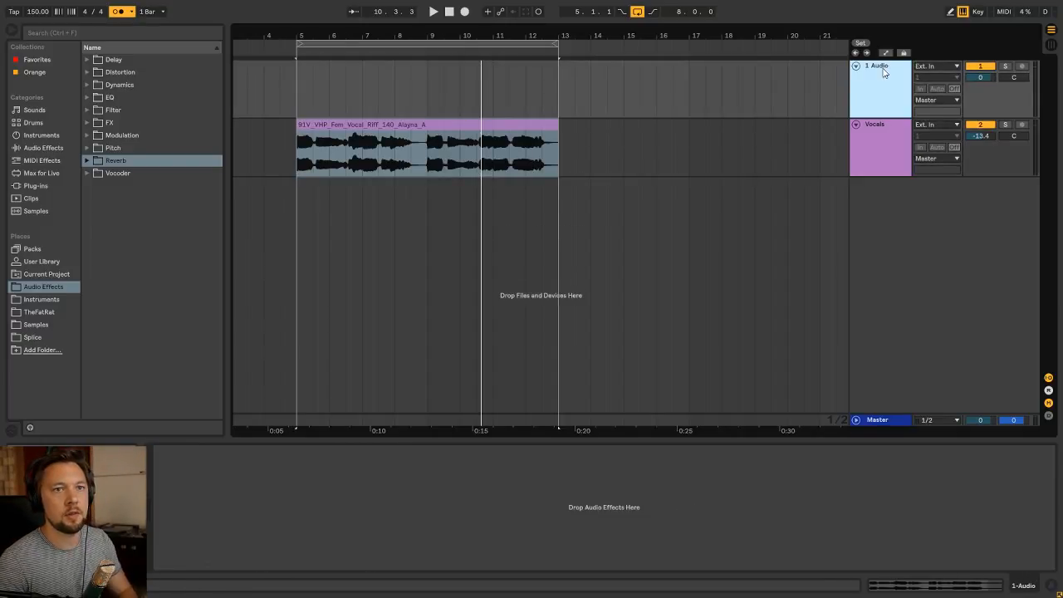
key("Delete")
key("ctrl+shift+t")
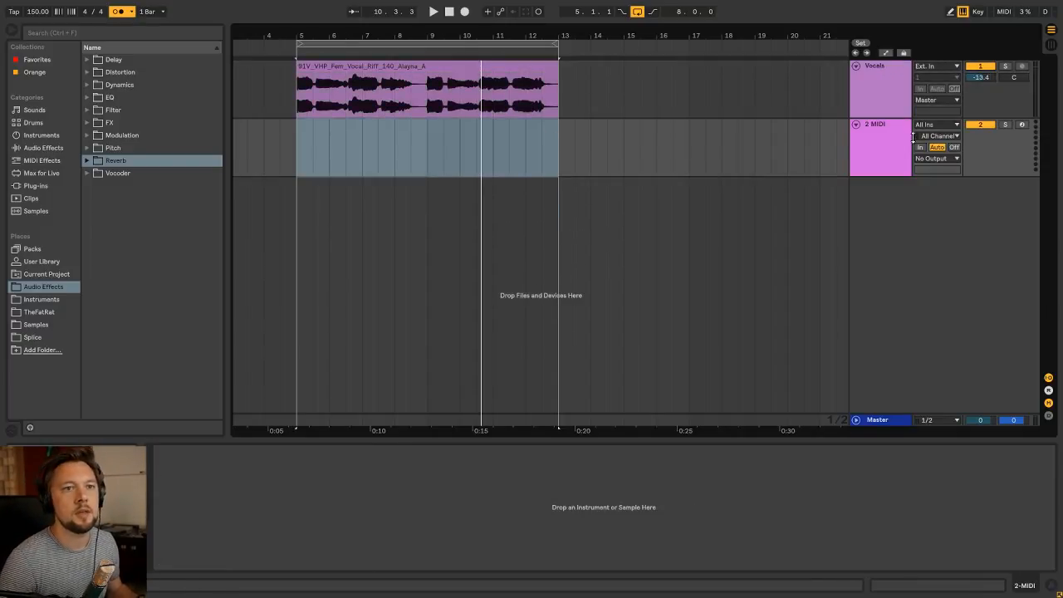
left_click_drag(899, 130, 882, 68)
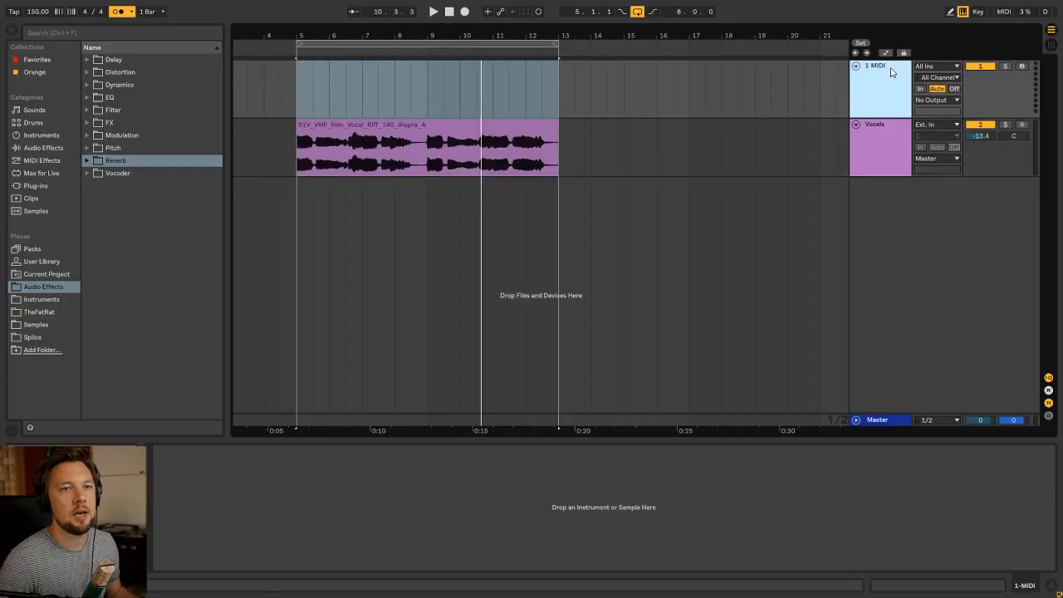
Load Kontakt 5 from the Instruments folder onto the MIDI track and ungroup its rack
left_click(296, 103)
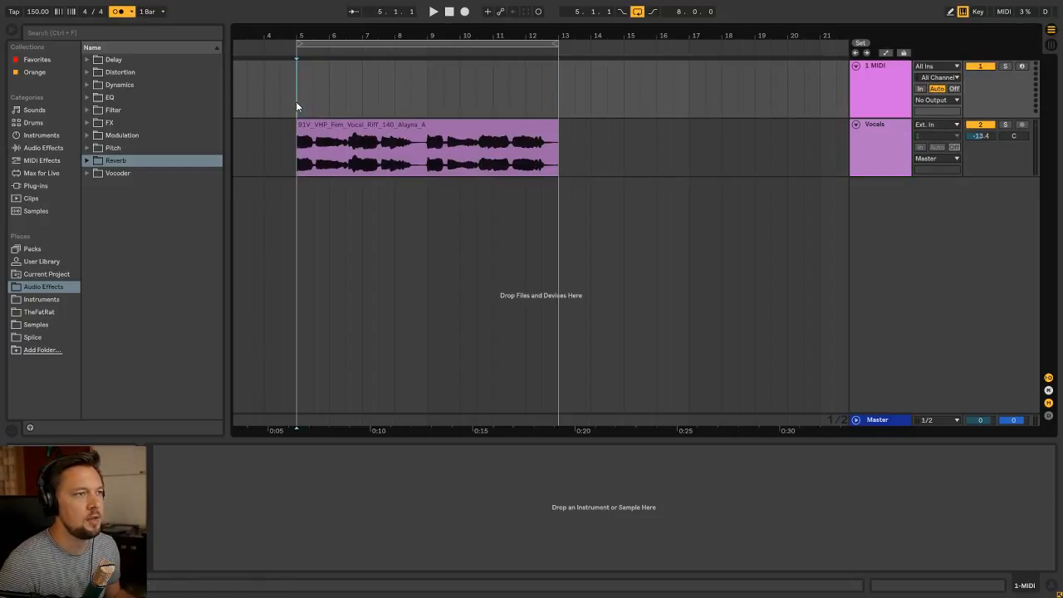
left_click(42, 299)
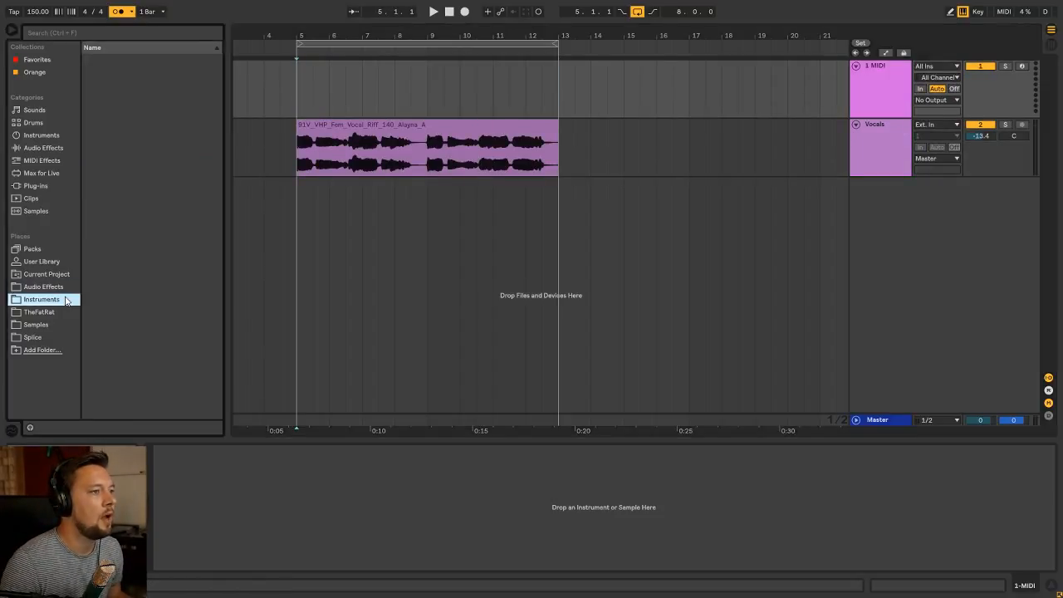
left_click(293, 103)
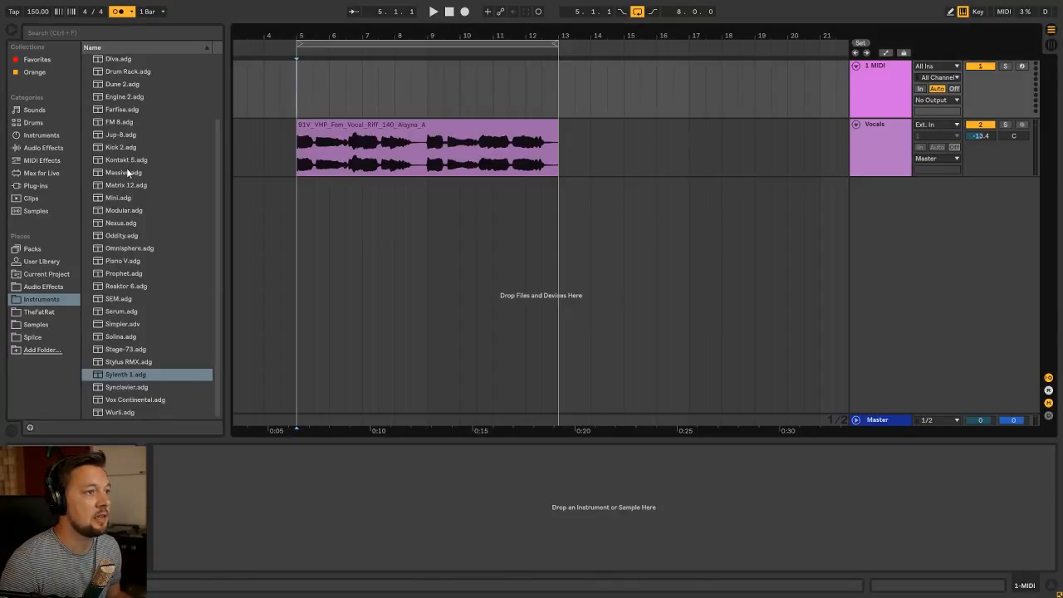
left_click_drag(136, 160, 230, 520)
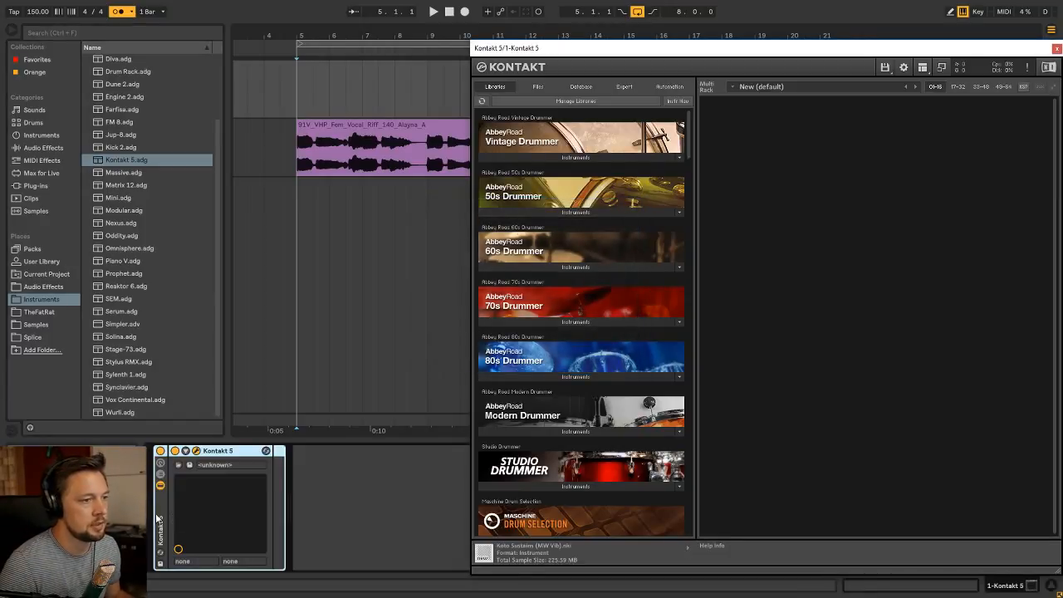
left_click(158, 518)
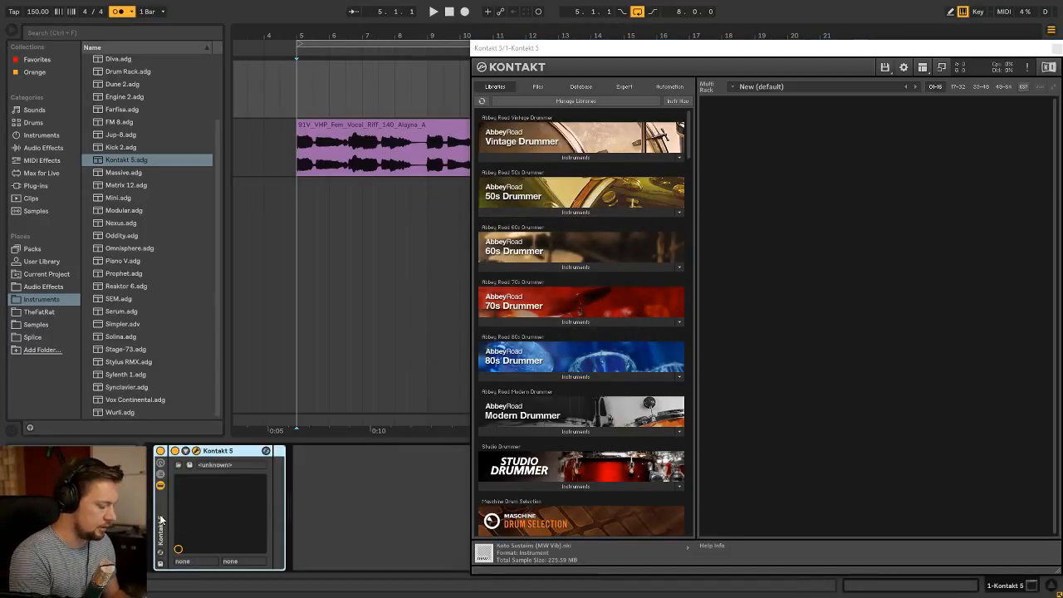
key("ctrl+shift+g")
Load Single Pedal (Carla) 01 from the Vocalise 2 library in Kontakt and lower the track's volume to -17.0 dB in the Session View
left_click_drag(687, 137, 687, 480)
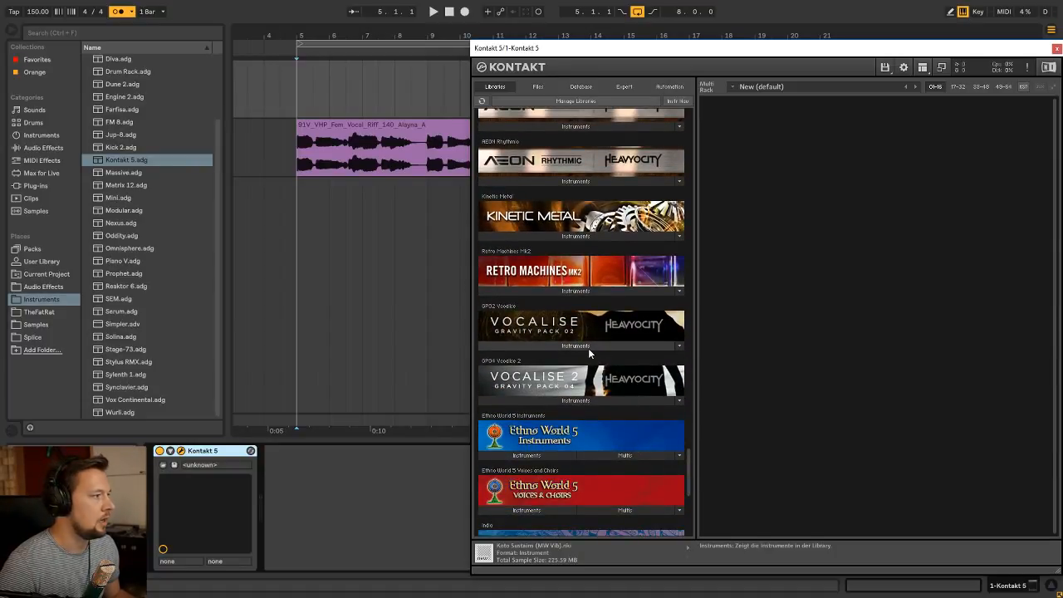
left_click(602, 403)
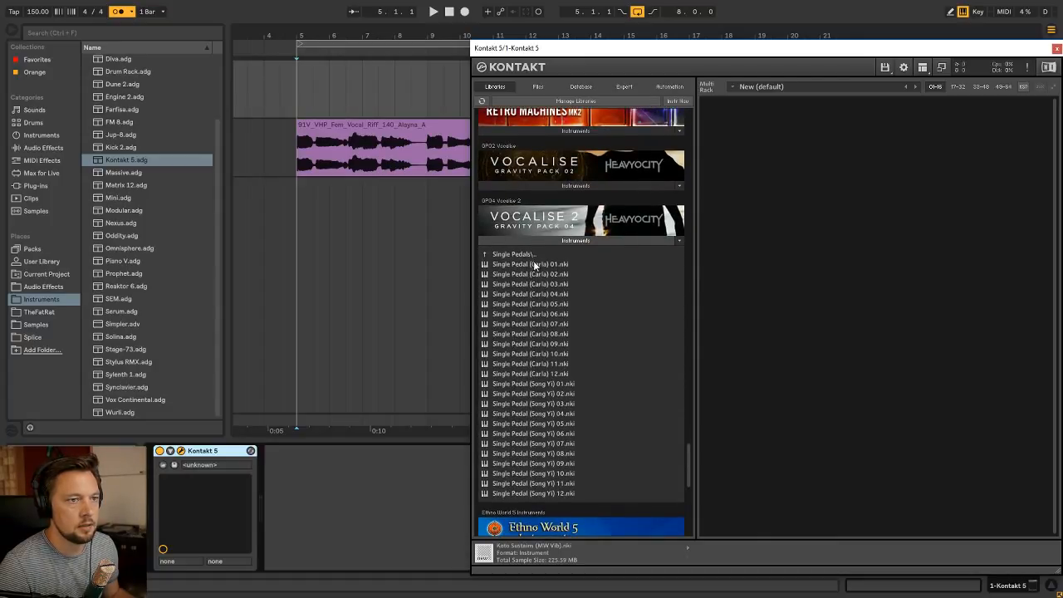
double_click(557, 264)
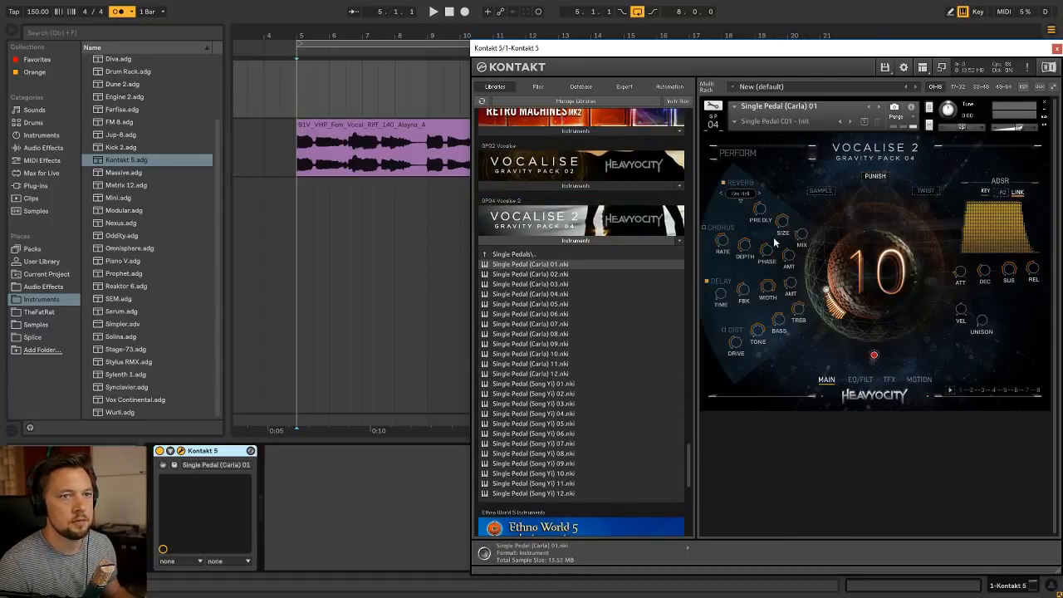
left_click_drag(779, 53, 602, 64)
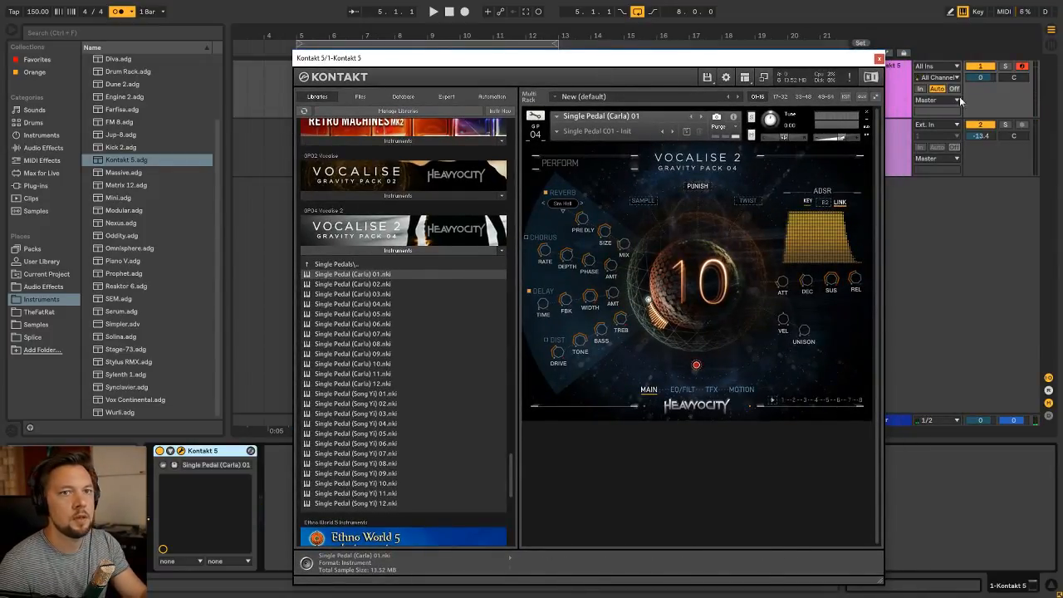
left_click(878, 58)
key("Tab")
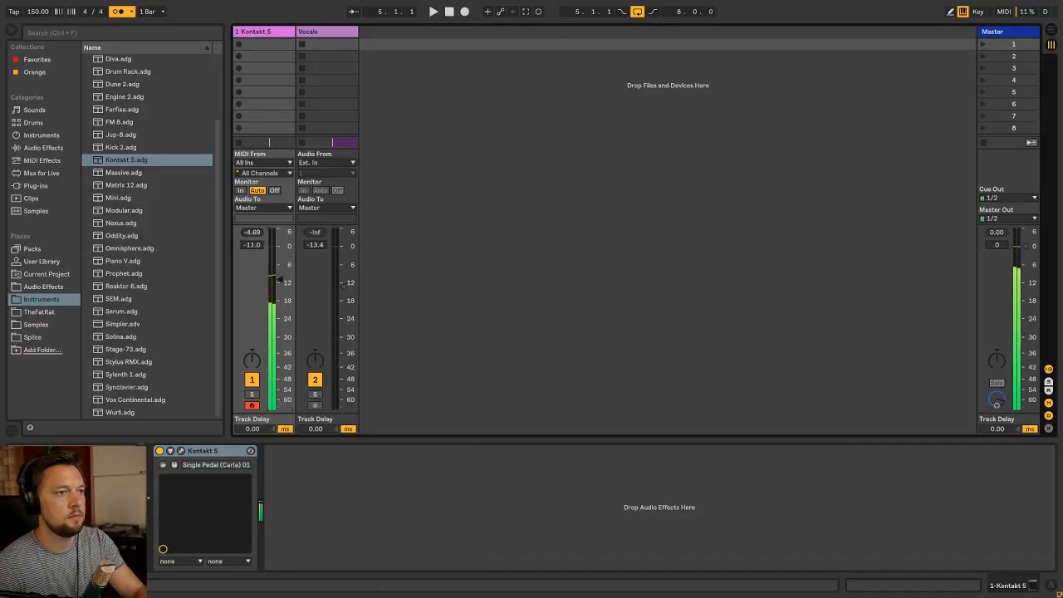
Reopen Kontakt and look through its libraries for another sound, checking the instruments of AEON Rhythmic and Vocalise 2
left_click(184, 451)
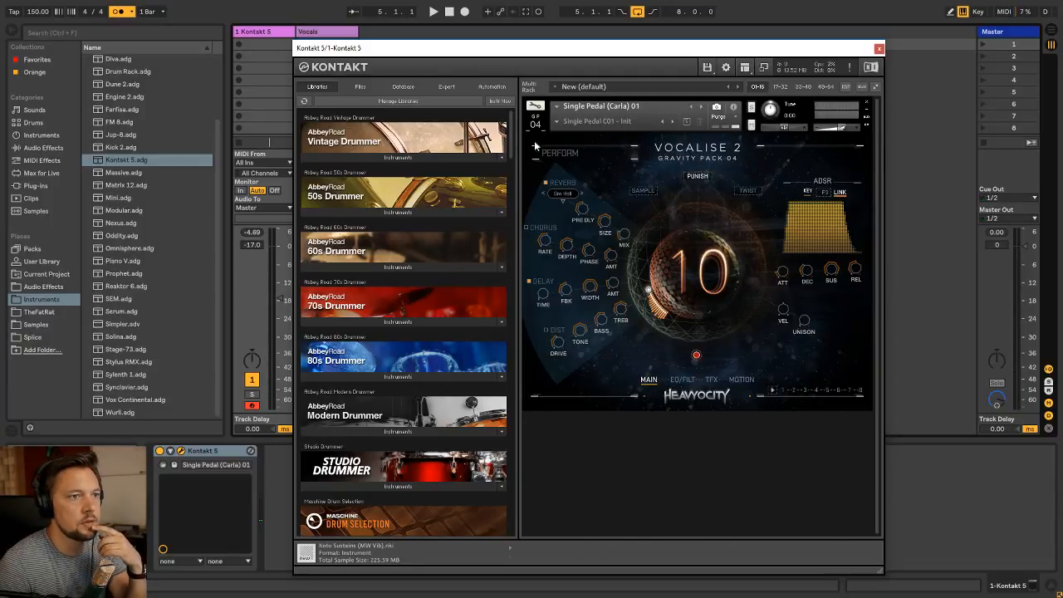
scroll(511, 139, "down", 1)
left_click_drag(511, 140, 511, 435)
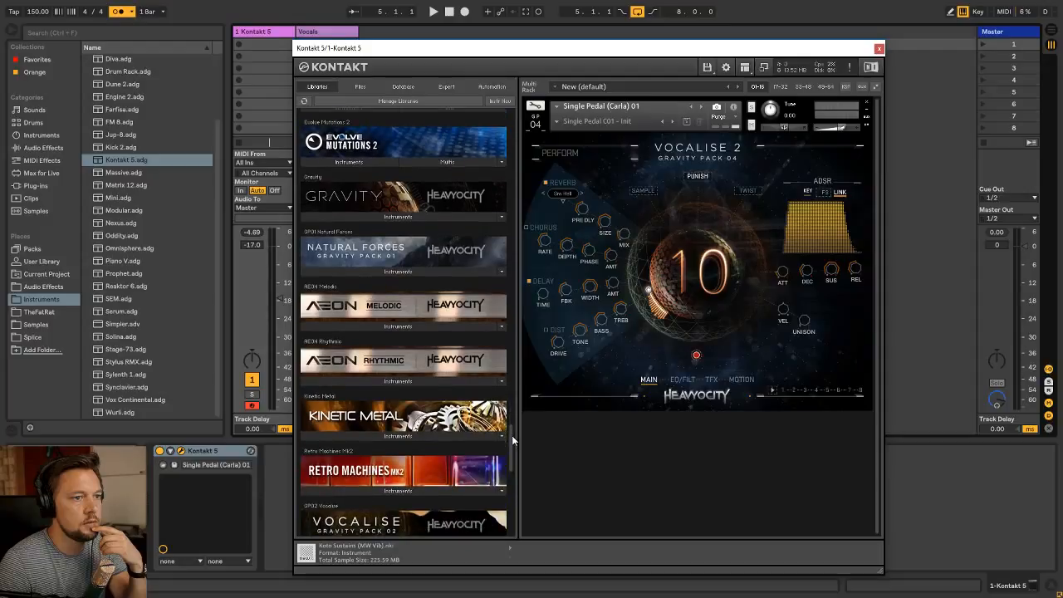
left_click(409, 380)
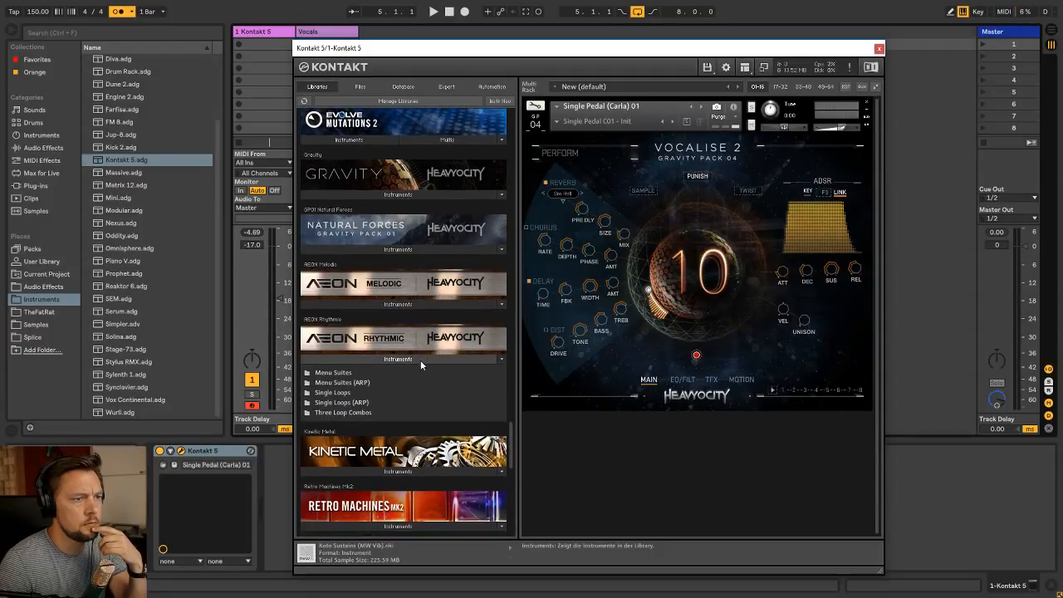
left_click(417, 359)
scroll(432, 382, "down", 4)
left_click(408, 434)
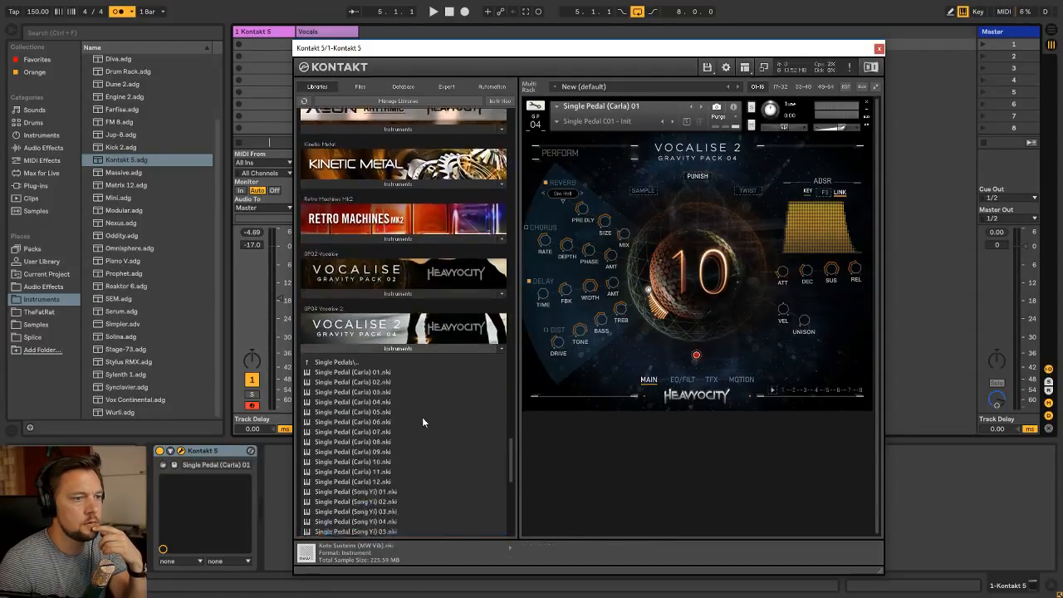
Switch the Kontakt instrument to Single Pedal (Carla) 04, close the plug-in and return to the Arrangement View
left_click(702, 106)
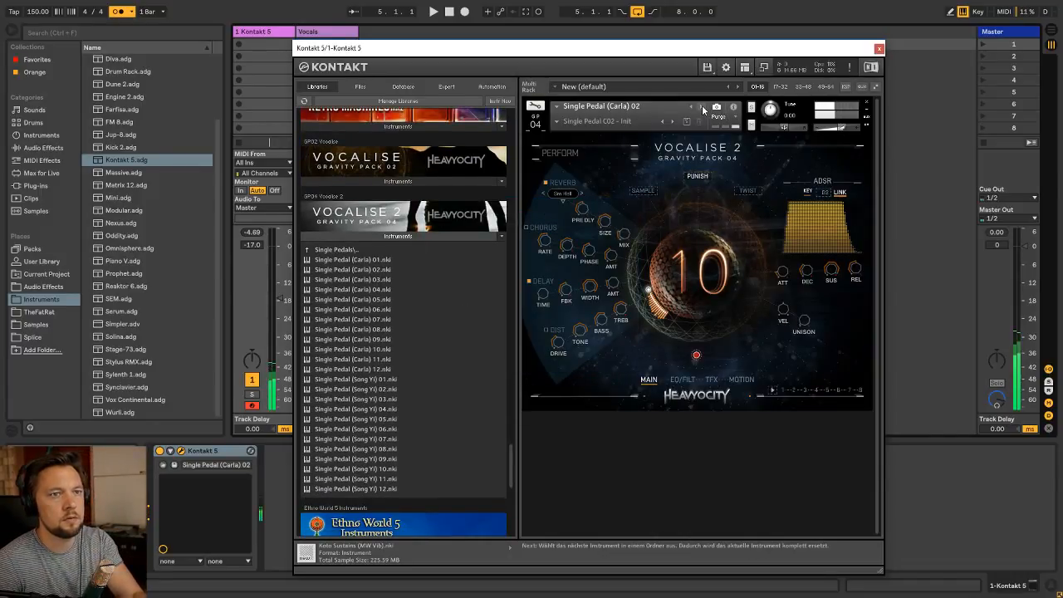
left_click(701, 106)
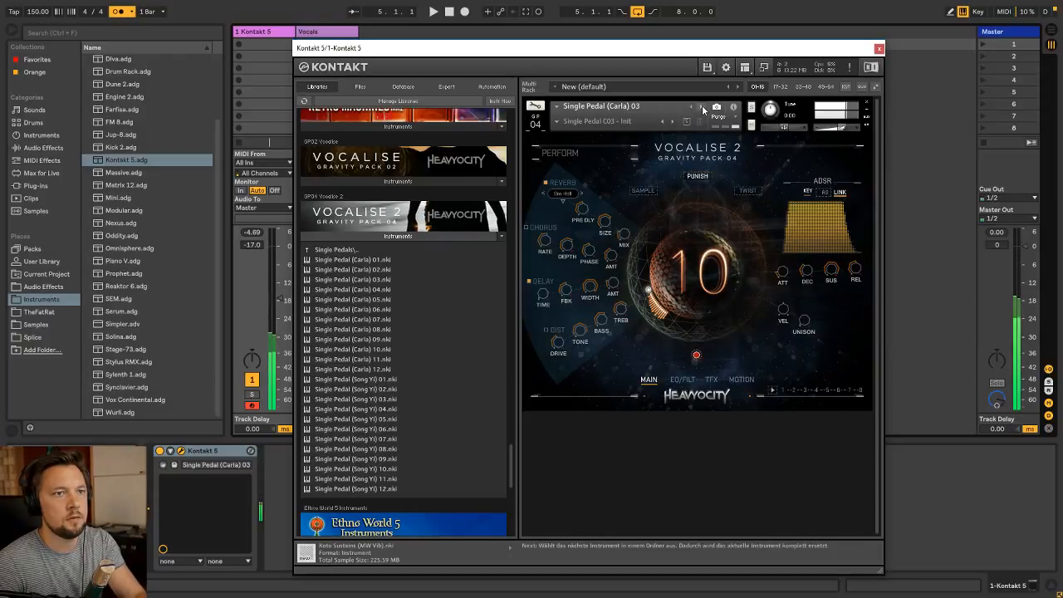
left_click(702, 106)
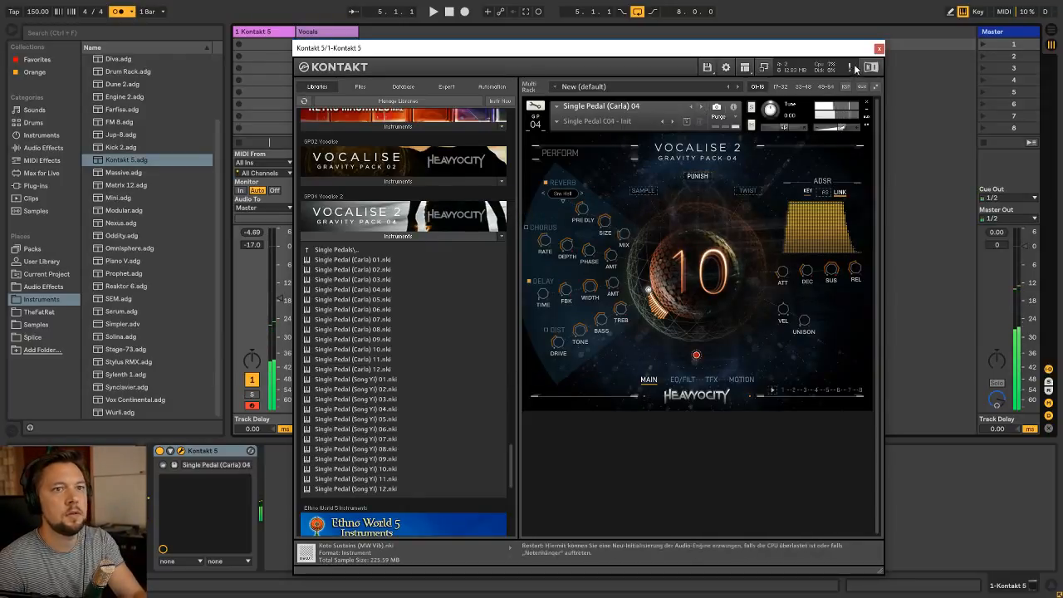
left_click(880, 49)
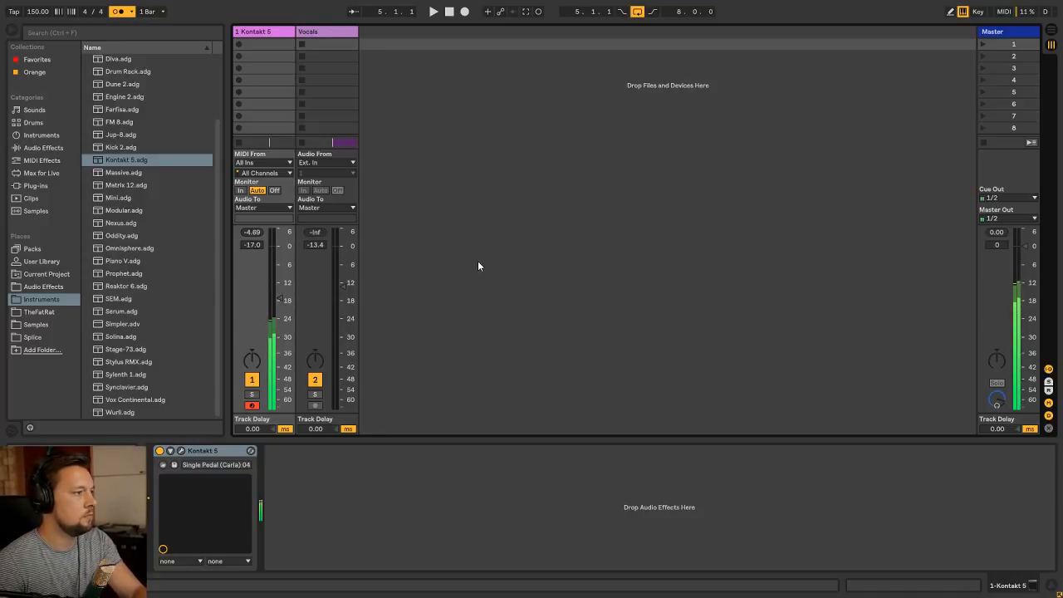
key("Tab")
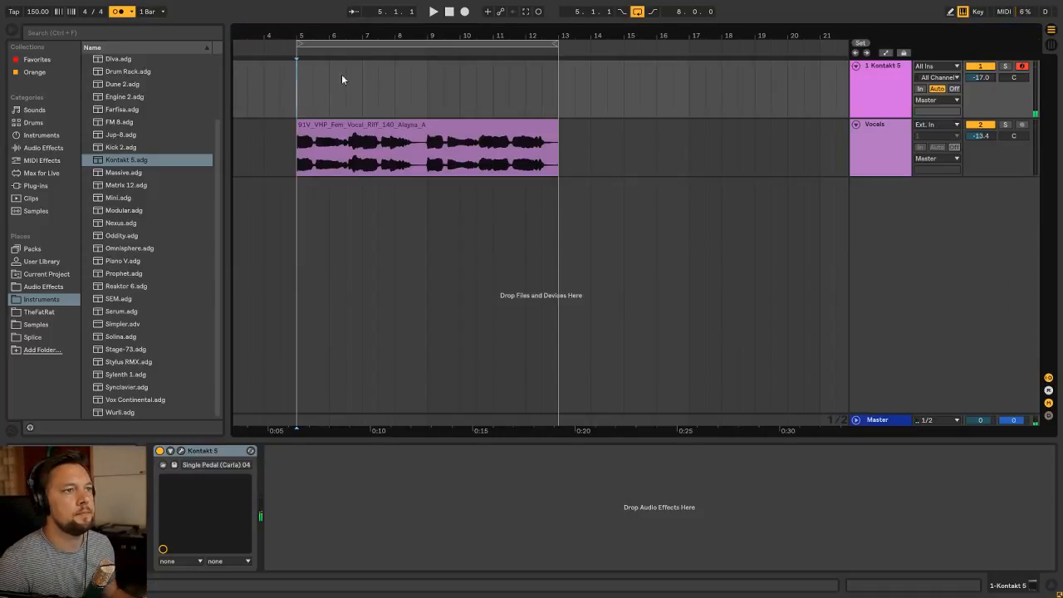
Create an eight-bar MIDI clip from bar 5 to bar 13 on the Kontakt 5 track and name it "Nom jam"
left_click_drag(297, 83, 570, 90)
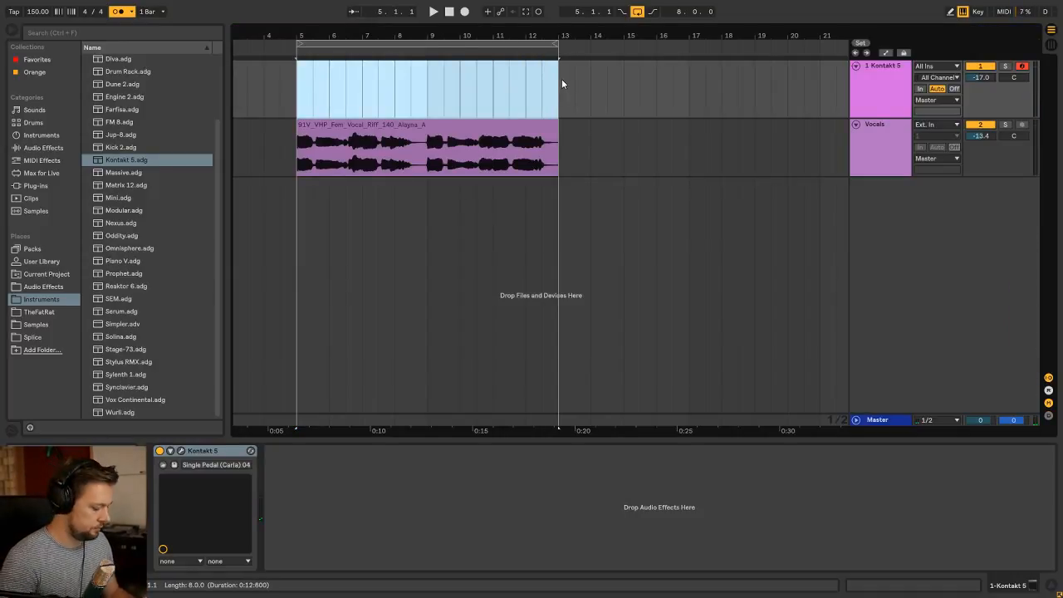
key("ctrl+shift+m")
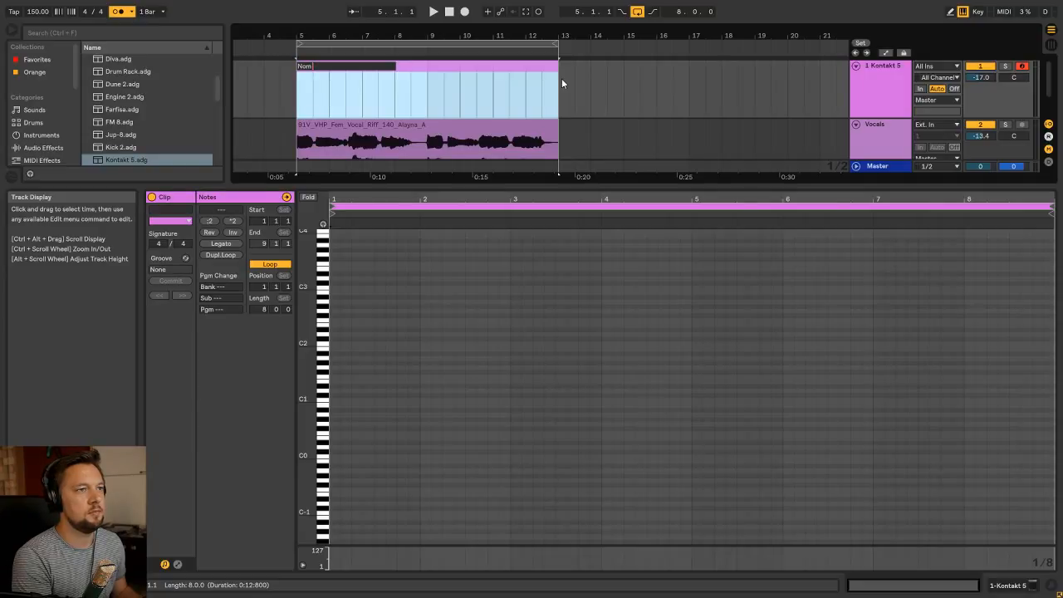
type("m")
key("Return")
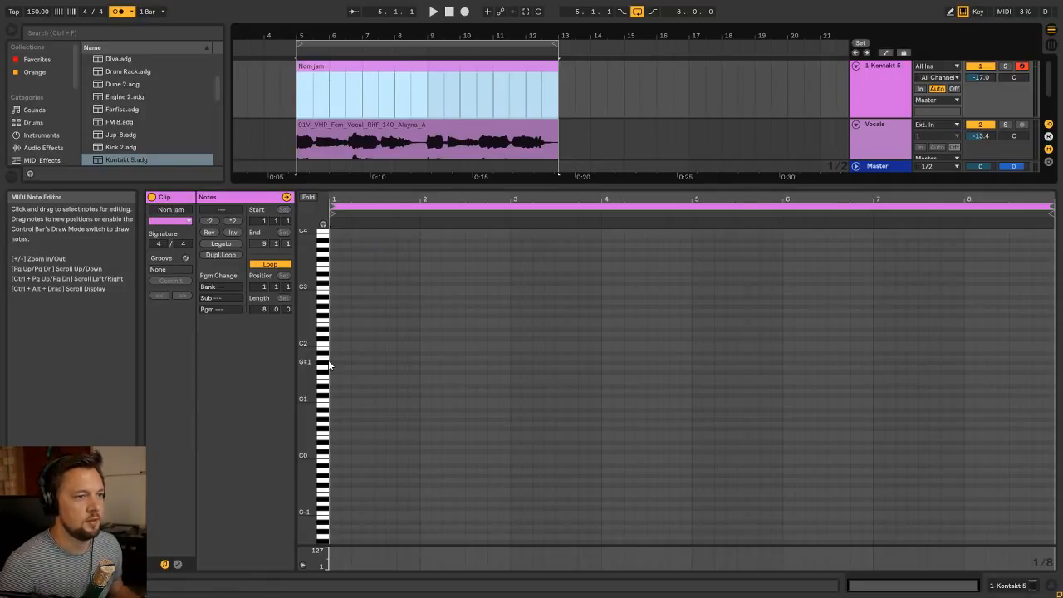
Enable note preview in the MIDI editor and audition piano-roll keys around A2 and C3 to find a starting note
left_click(326, 395)
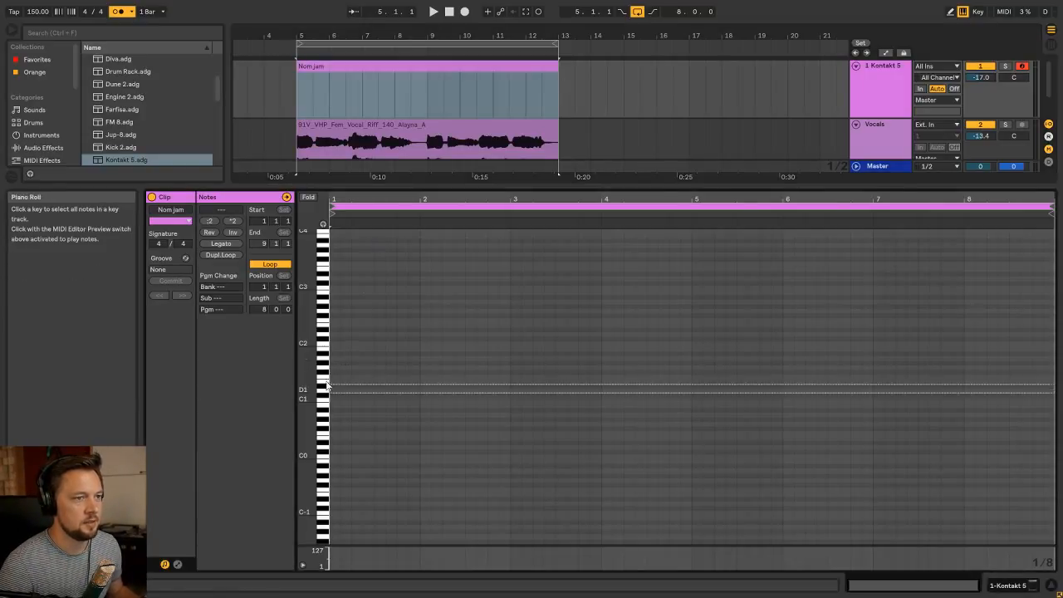
left_click(329, 317)
left_click_drag(328, 316, 321, 280)
left_click(325, 285)
left_click(324, 281)
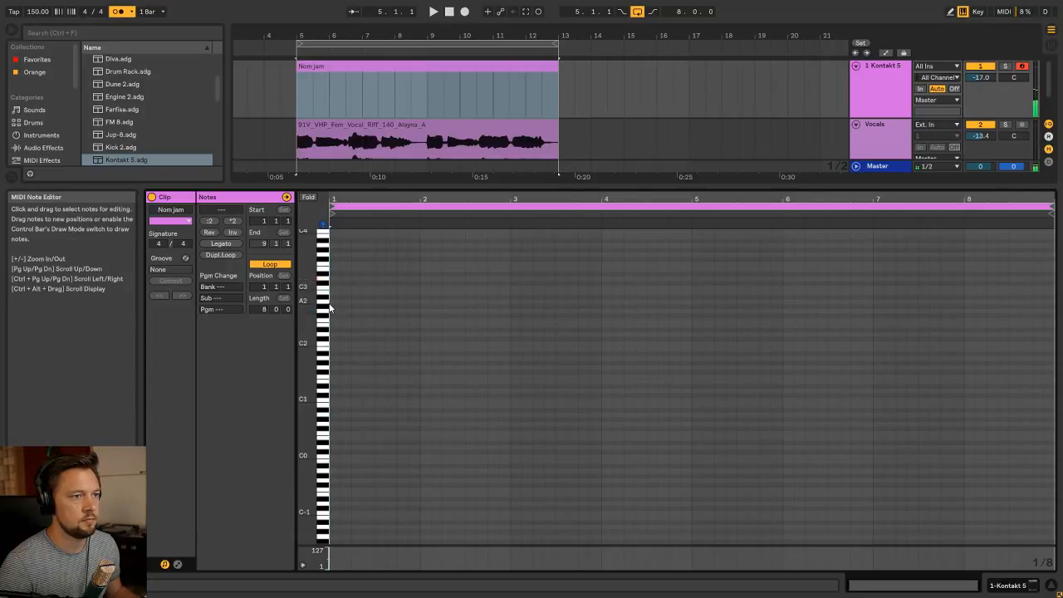
left_click(326, 304)
Draw a four-bar A2 note at the start of the clip and copy it up to E3
double_click(335, 300)
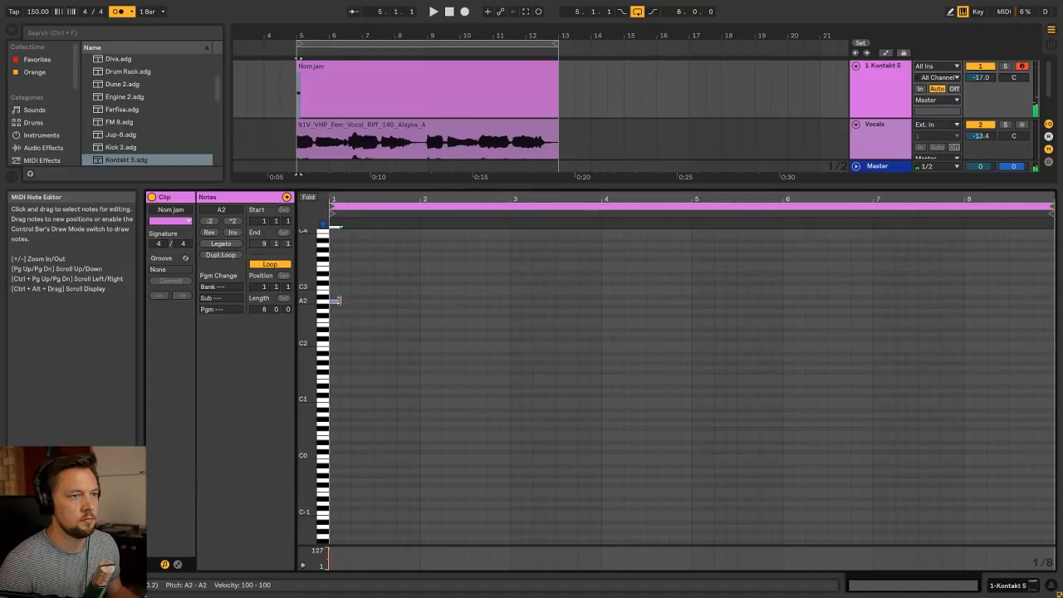
left_click_drag(340, 300, 695, 273)
scroll(407, 411, "up", 4)
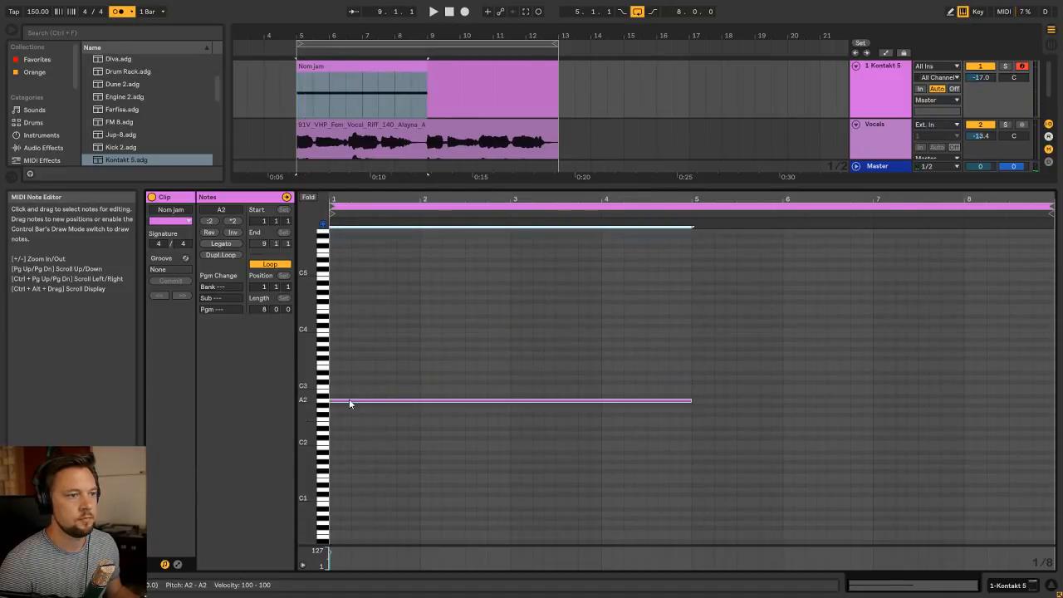
left_click_drag(349, 399, 352, 369)
Play the loop and raise the Kontakt 5 track's volume to -12.5 dB in the Session View, then return to the Arrangement View
key("space")
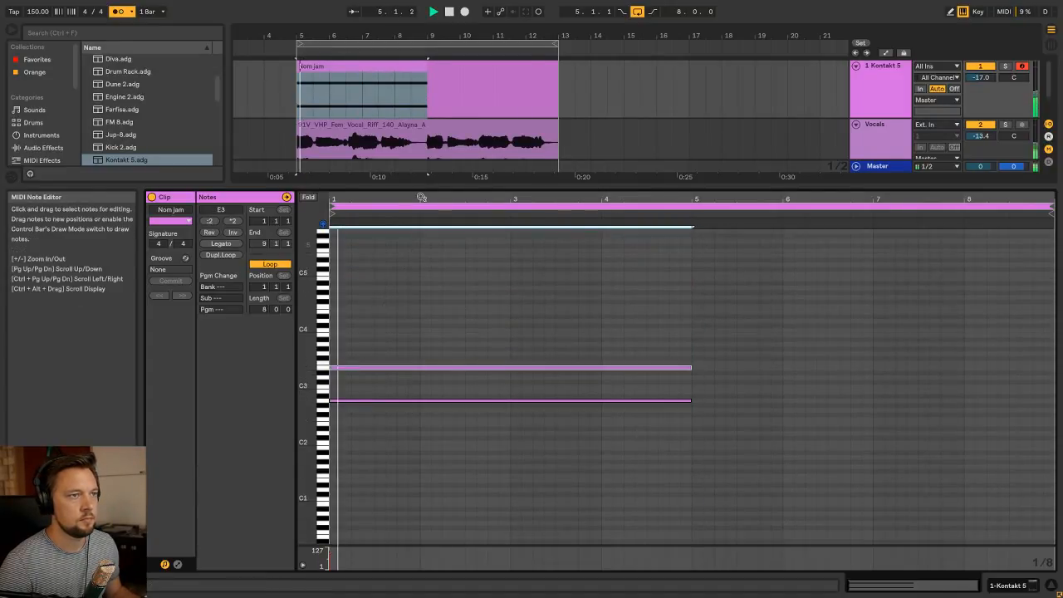
key("shift+Tab")
key("Tab")
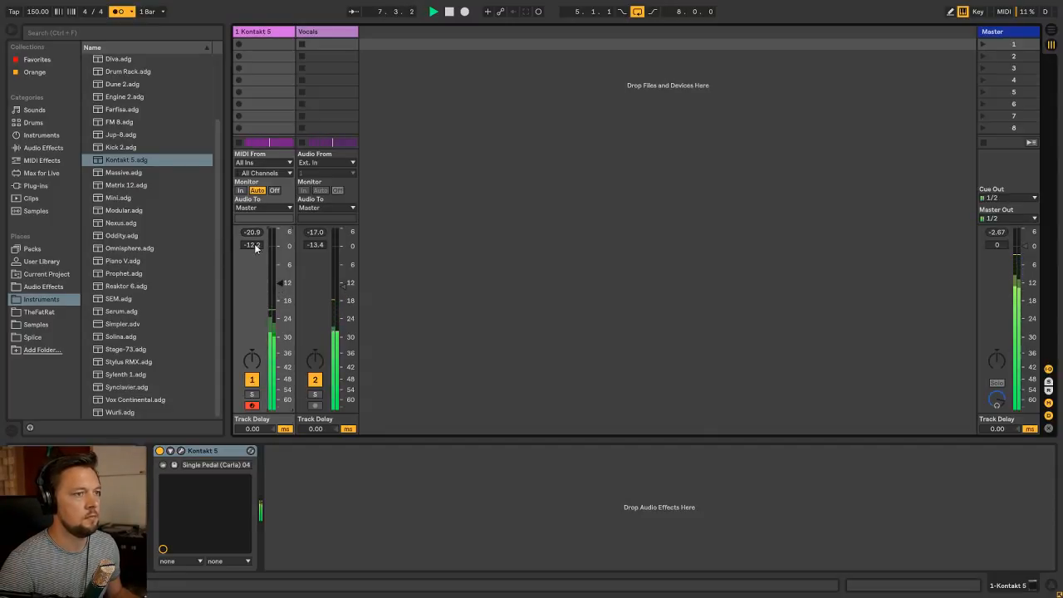
key("Tab")
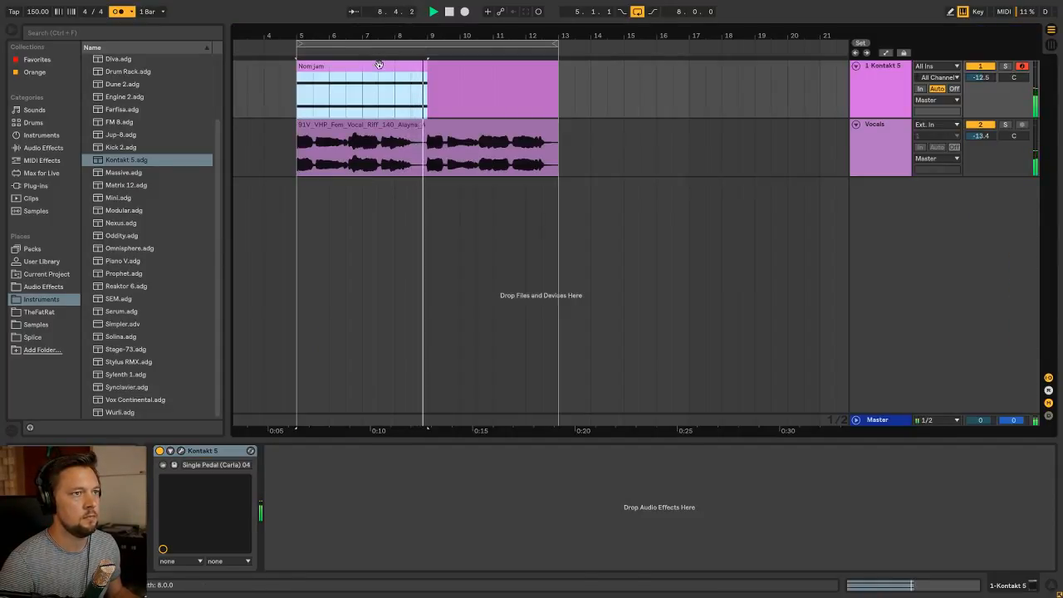
Shorten the A2 and E3 notes to two bars, duplicate them to fill the eight-bar clip, and play it
key("shift+Tab")
key("space")
left_click(497, 353)
key("ctrl+a")
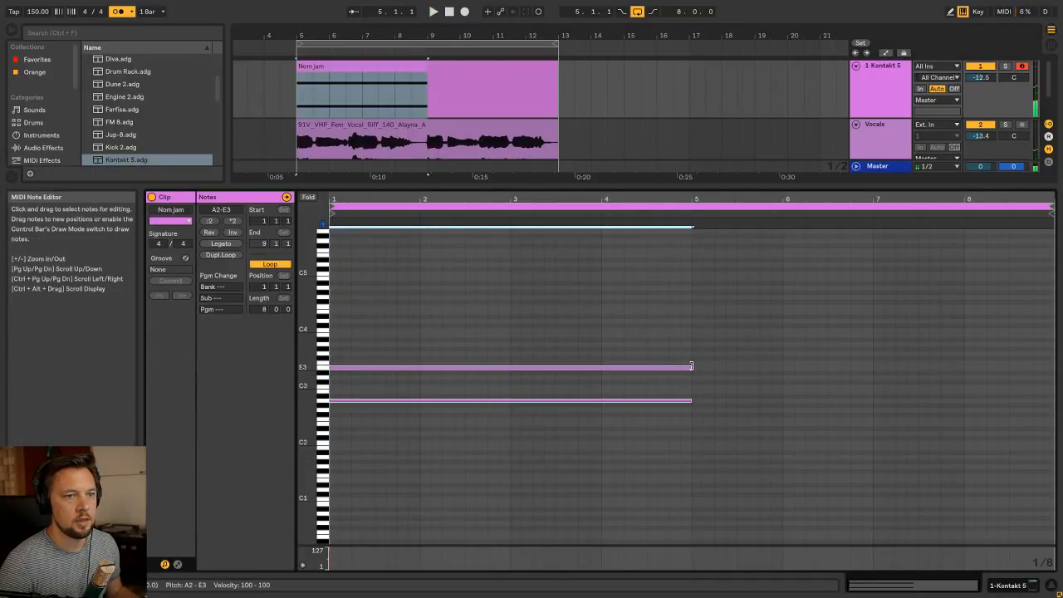
left_click_drag(690, 365, 511, 357)
key("ctrl+d")
key("ctrl+d")
key("ctrl+d")
key("space")
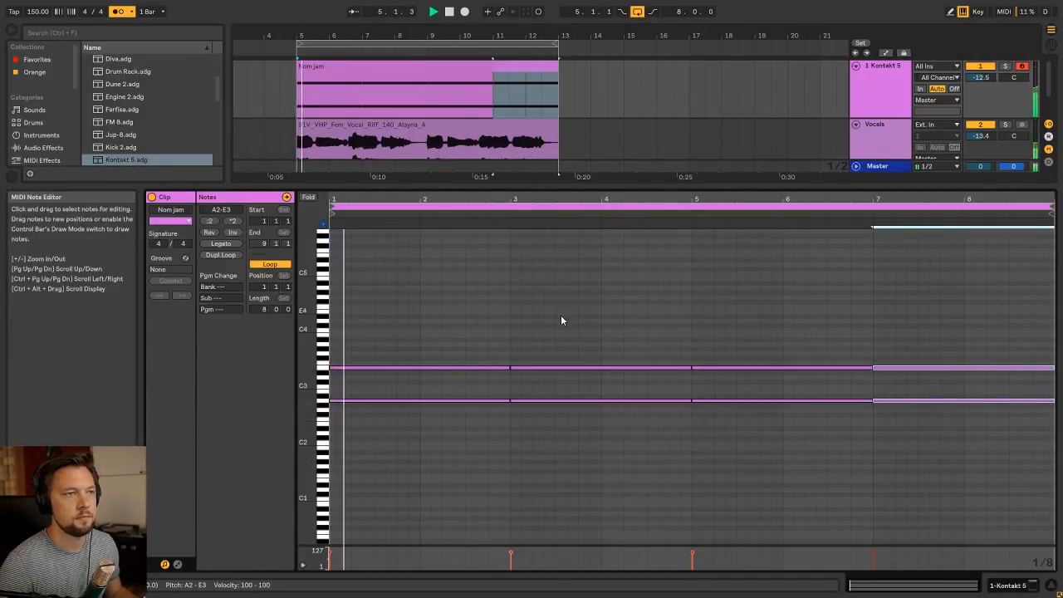
Balance Kontakt 5 at -13.0 dB and Vocals at -12.2 dB in the Session View, then reopen the "Nom jam" clip in the Arrangement View
key("shift+Tab")
left_click(432, 63)
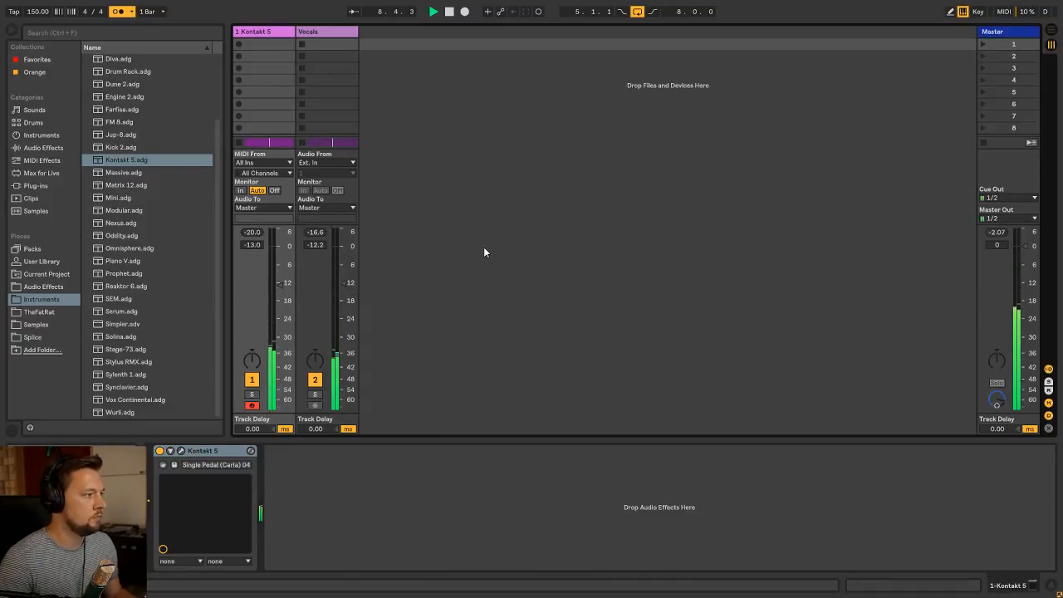
key("Tab")
double_click(373, 67)
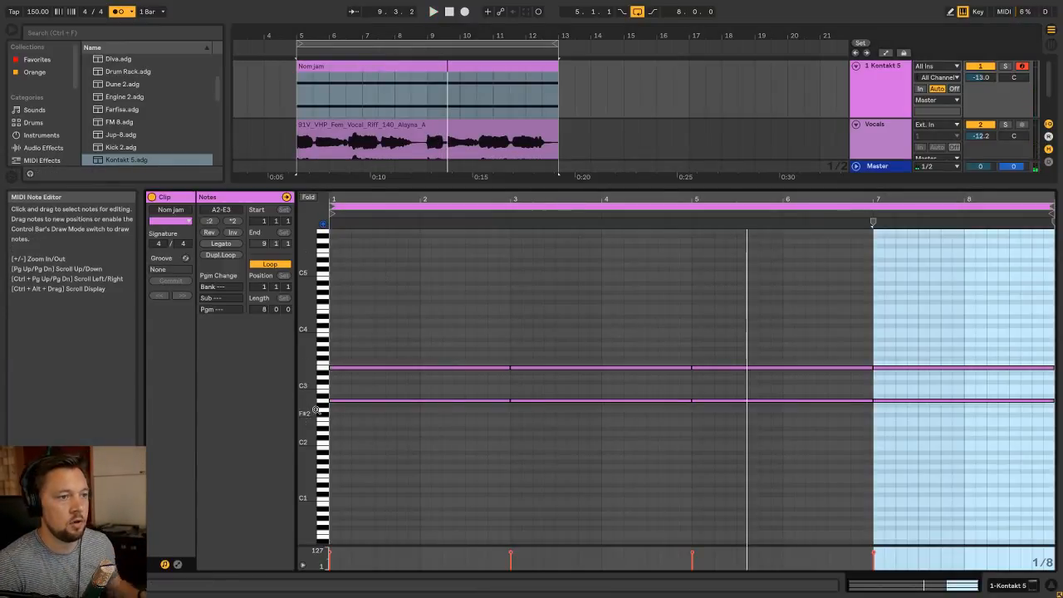
Copy the A2 note in bars 1–2 up to C#3 and play the chord
mouse_move(308, 410)
left_mouse_down()
mouse_move(338, 407)
mouse_move(308, 399)
left_mouse_up()
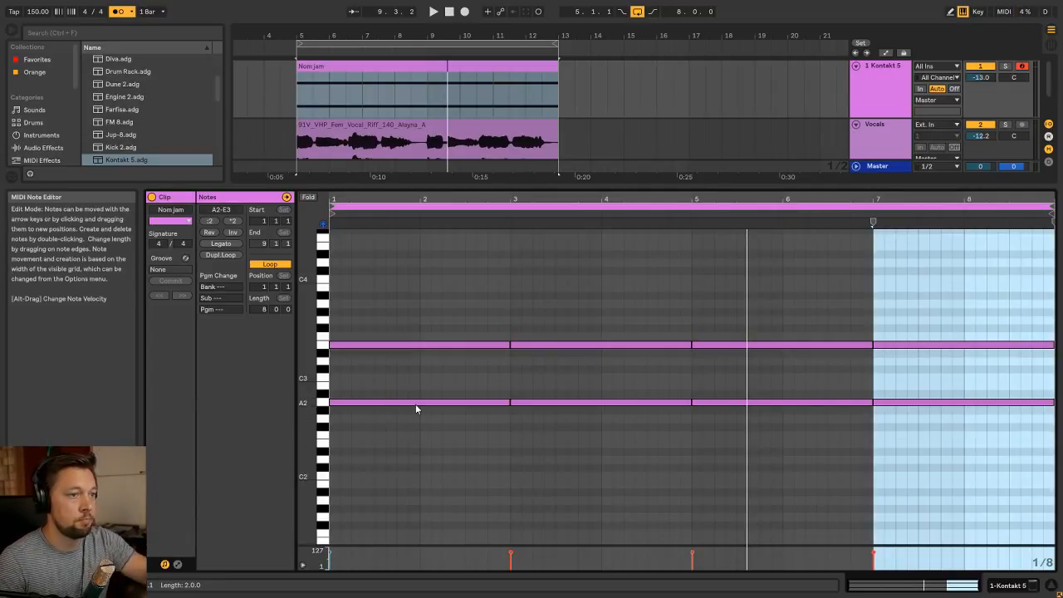
left_click_drag(376, 405, 374, 371)
key("space")
Raise the E3 note in bars 3–4 to F#3 and add a D3 note beneath it
left_click(510, 315)
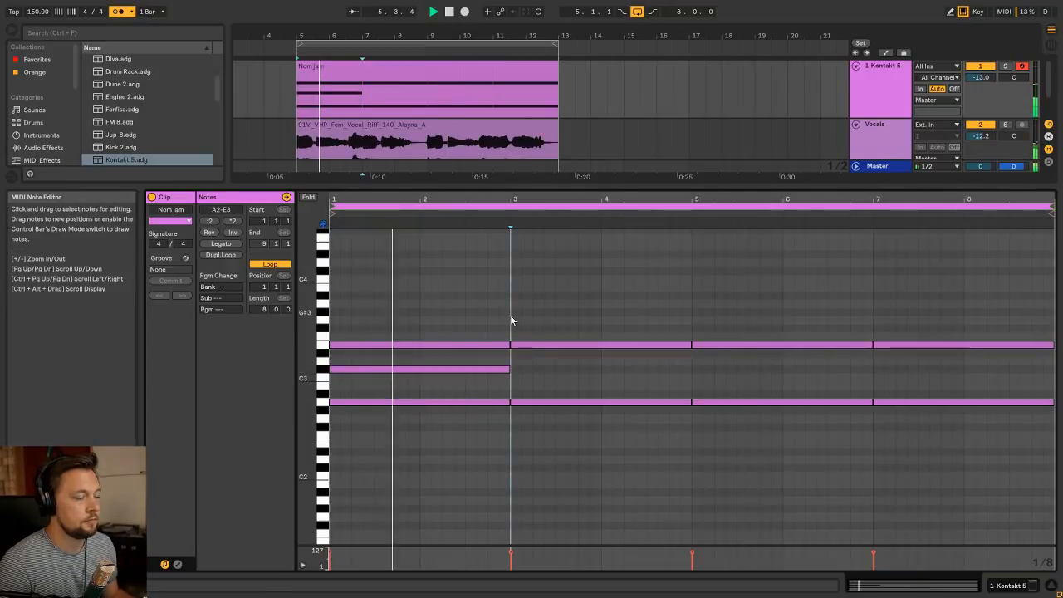
double_click(537, 330)
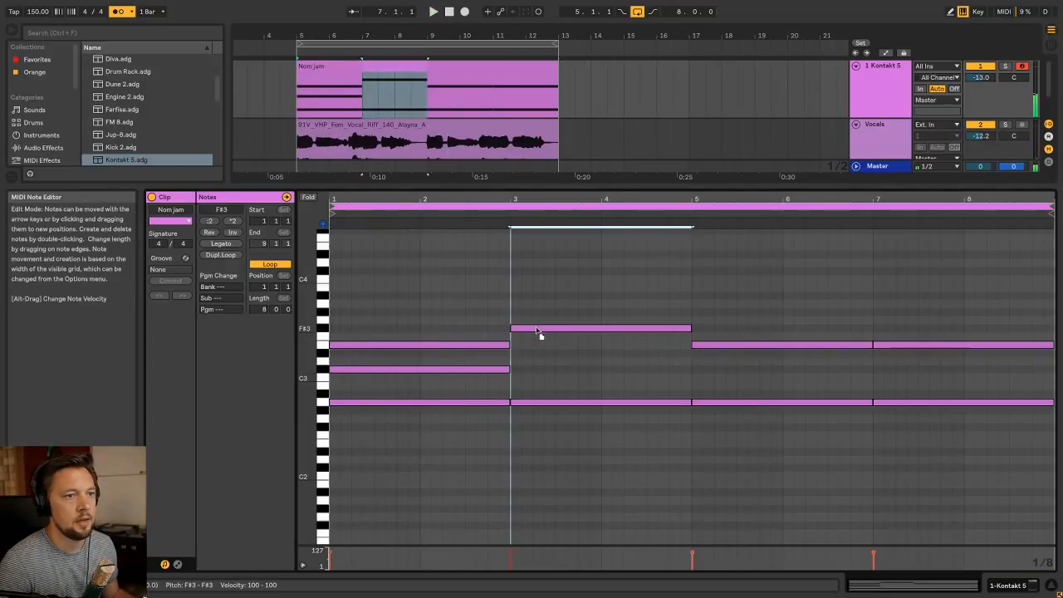
double_click(539, 360)
Shorten the bar 3 chord to one bar, duplicate it into bar 4, and lower the duplicate's top note to F3
left_click_drag(612, 463, 601, 330)
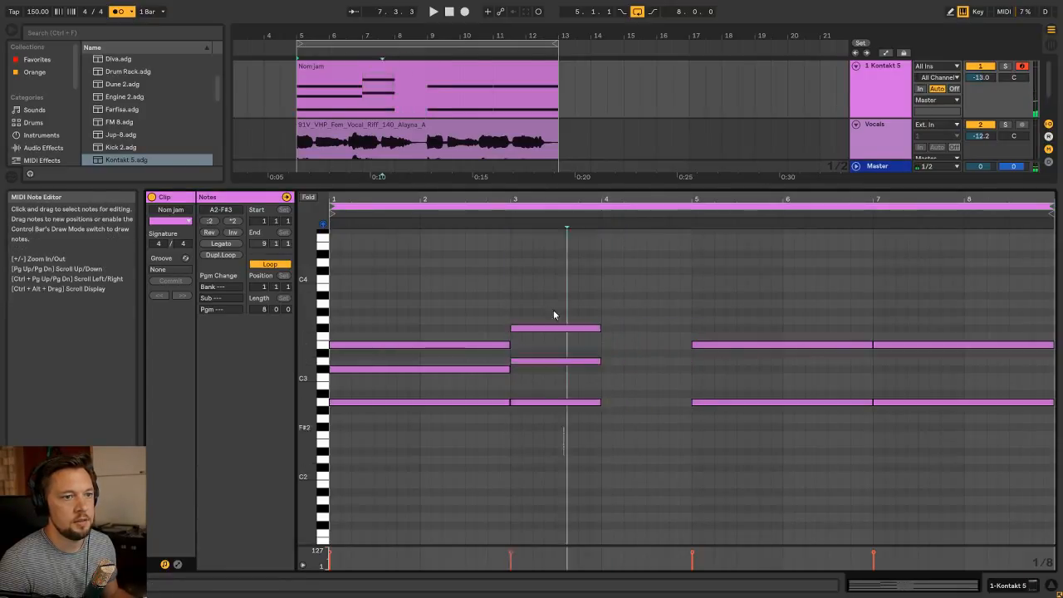
key("ctrl+d")
left_click(645, 383)
left_click(630, 328)
key("Down")
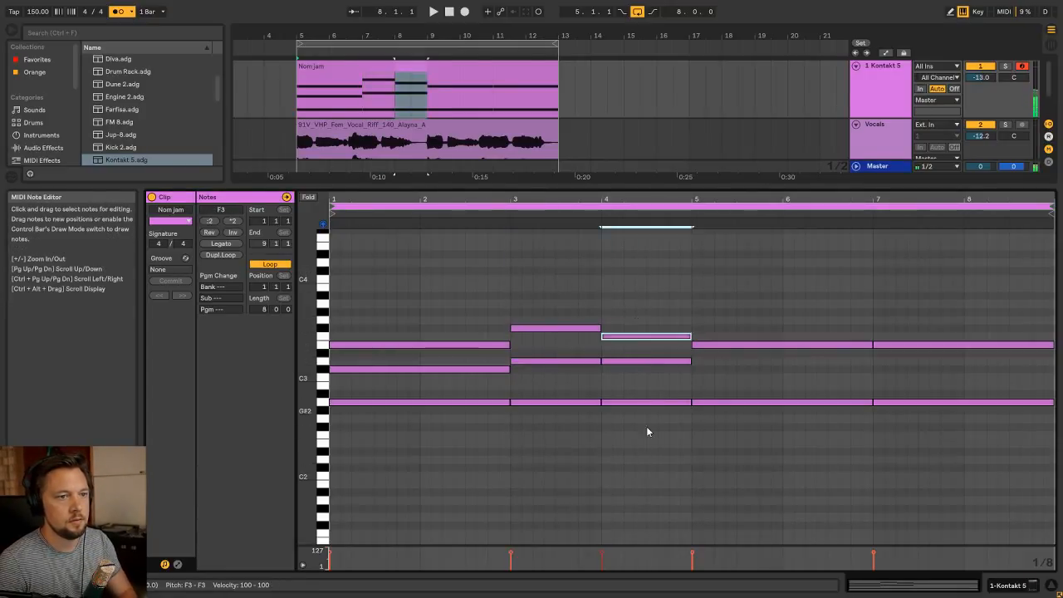
Replace the lower notes in bar 4 by extending bar 3's A2 and D3 to two bars, and audition from bar 3
left_click_drag(646, 426, 631, 365)
key("Delete")
left_click_drag(585, 422, 680, 357)
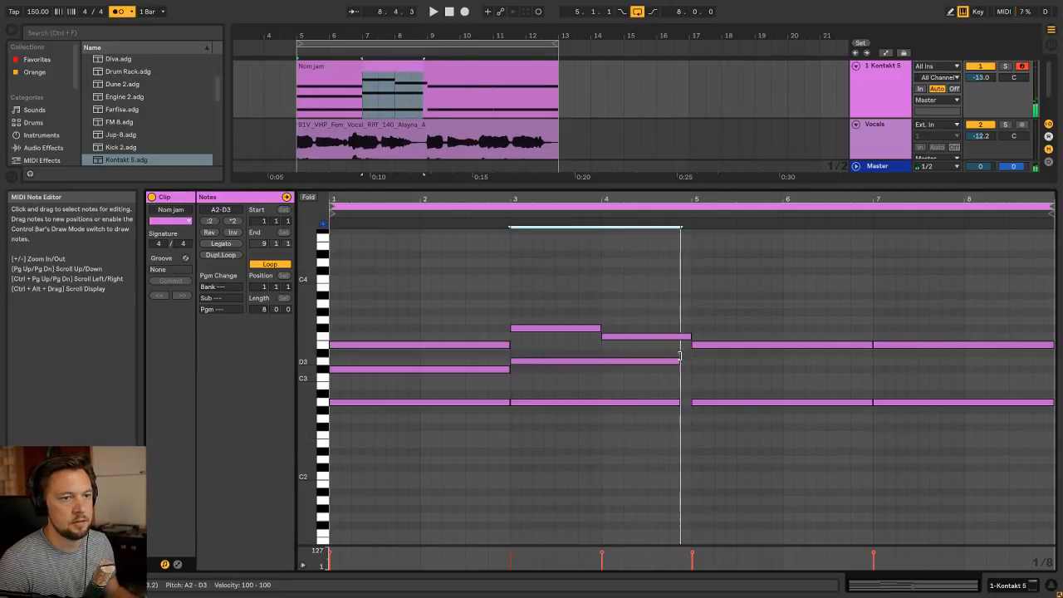
left_click(519, 278)
key("space")
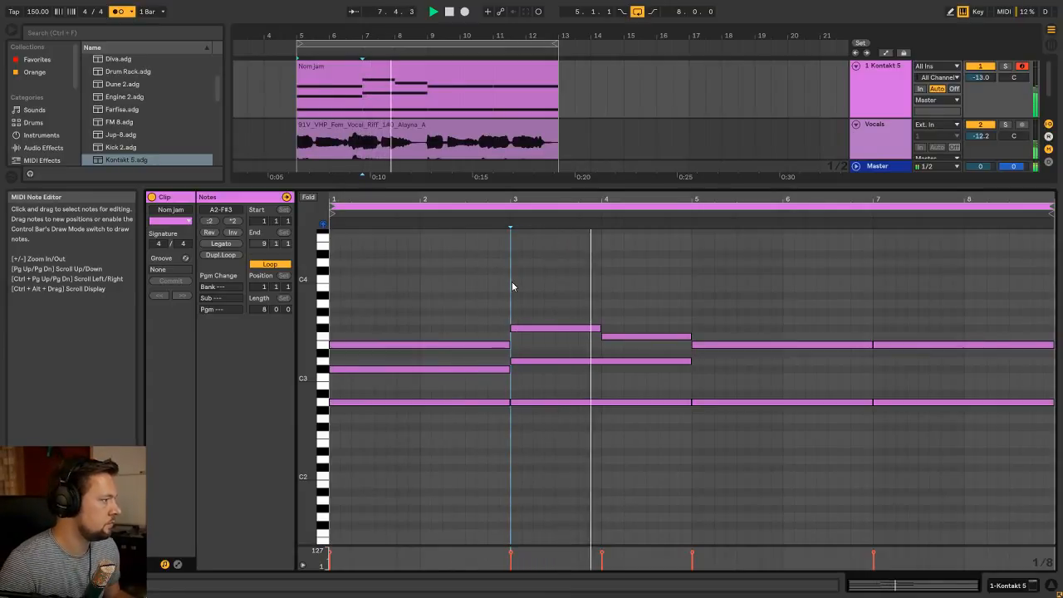
key("space")
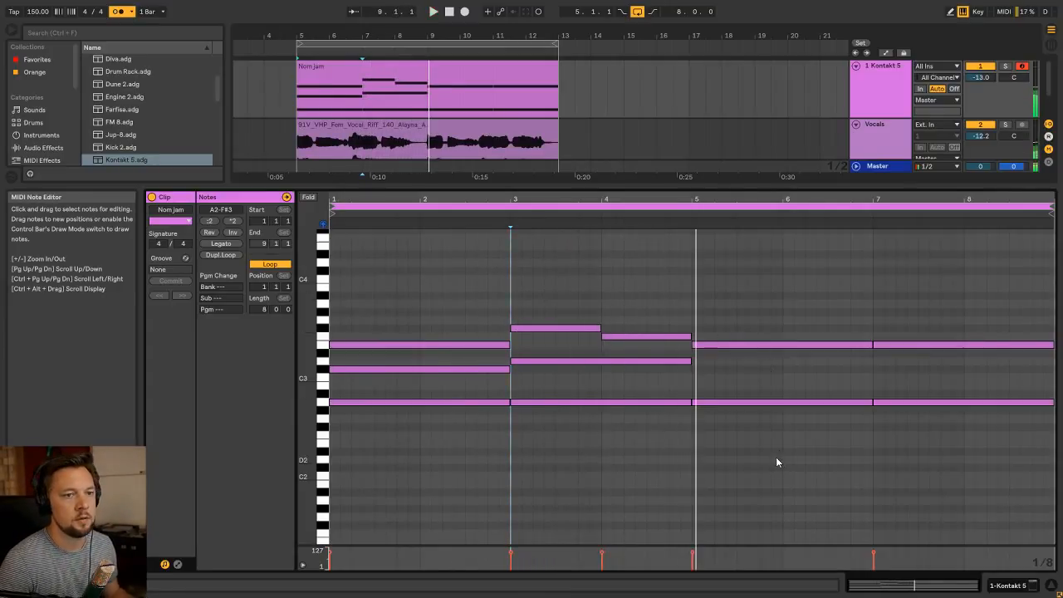
Split A2 and D3 between bars 3 and 4 again, move the chord change to beat 4 of bar 3, and audition it
left_click_drag(775, 457, 804, 339)
left_click_drag(635, 452, 597, 362)
key("ctrl+d")
left_click_drag(784, 430, 776, 343)
left_click_drag(591, 420, 576, 328)
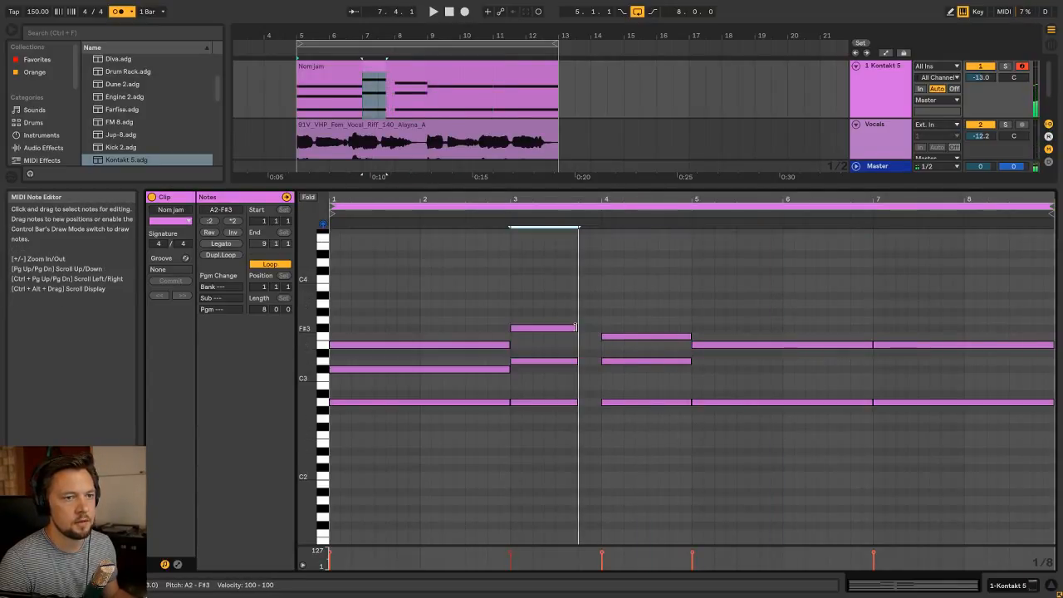
left_click_drag(647, 451, 574, 335)
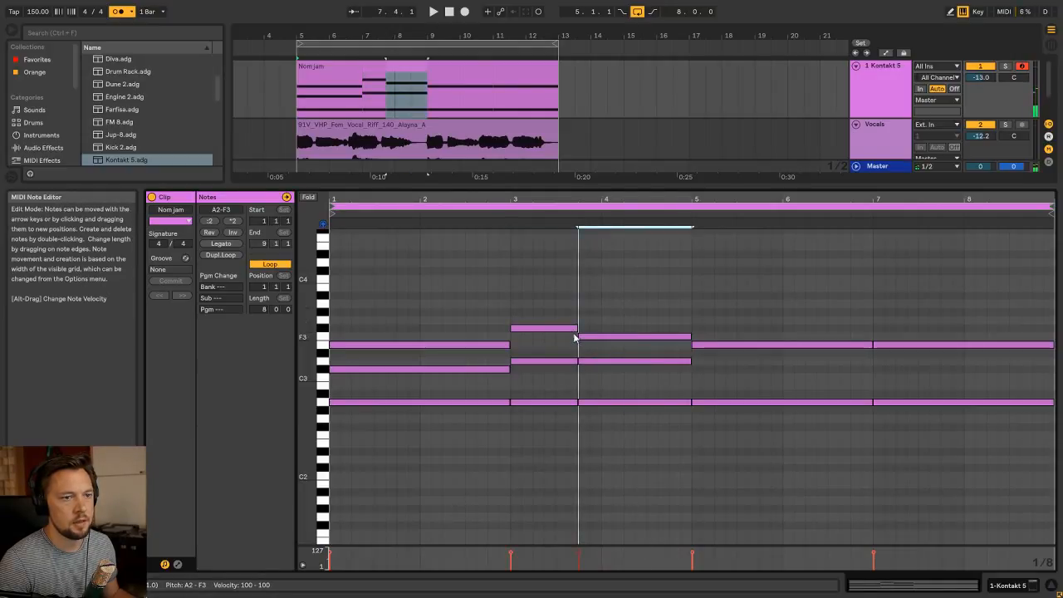
key("space")
left_click(512, 302)
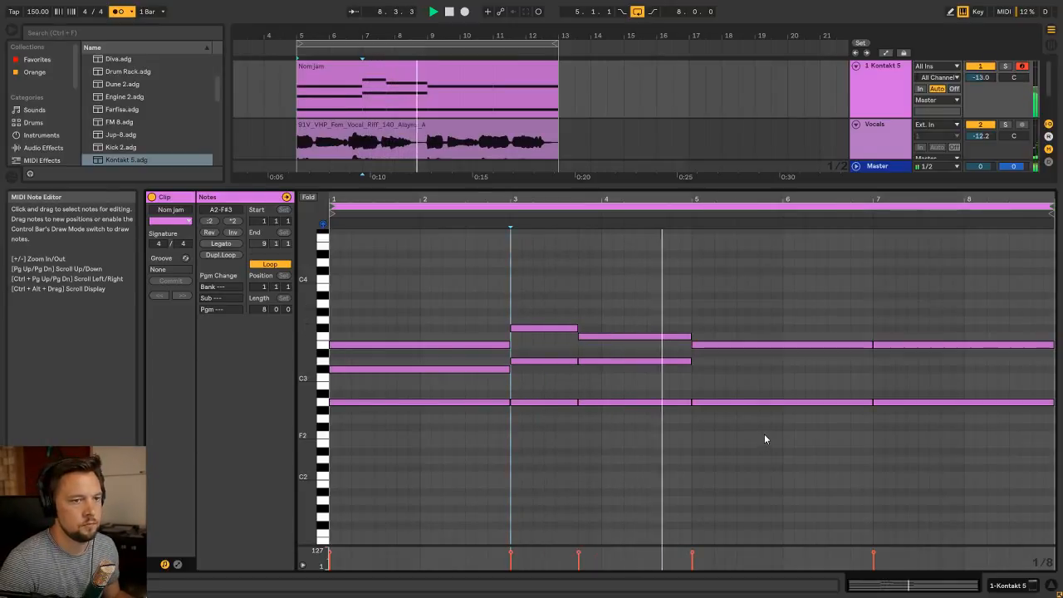
Add a two-bar C#3 note to bars 5–6 by copying the E3 down, and play from bar 5
left_click_drag(772, 435, 873, 343)
left_click_drag(830, 375, 748, 345)
left_click_drag(747, 346, 750, 371)
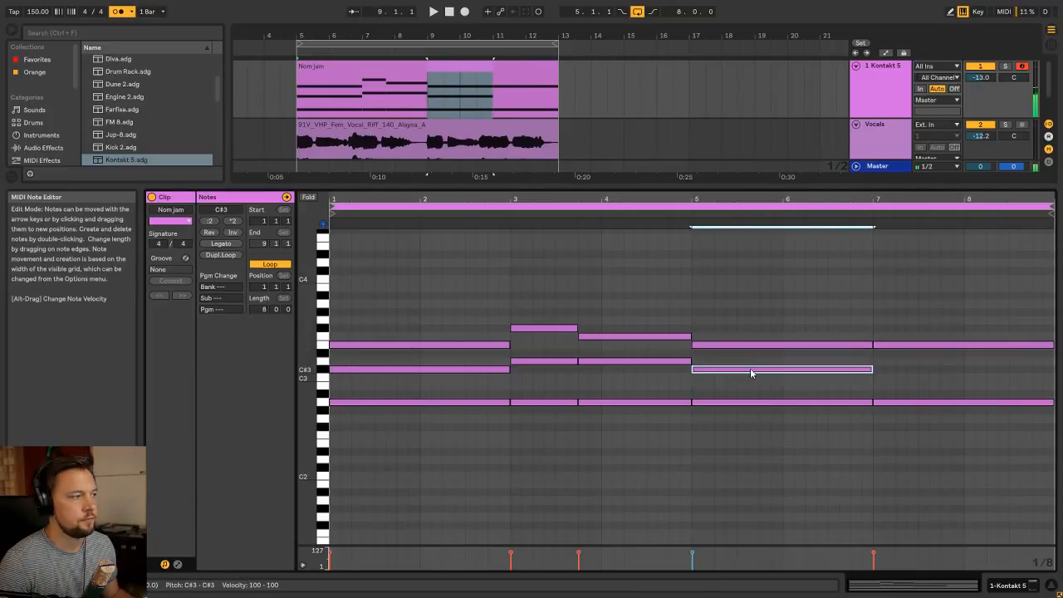
left_click(692, 226)
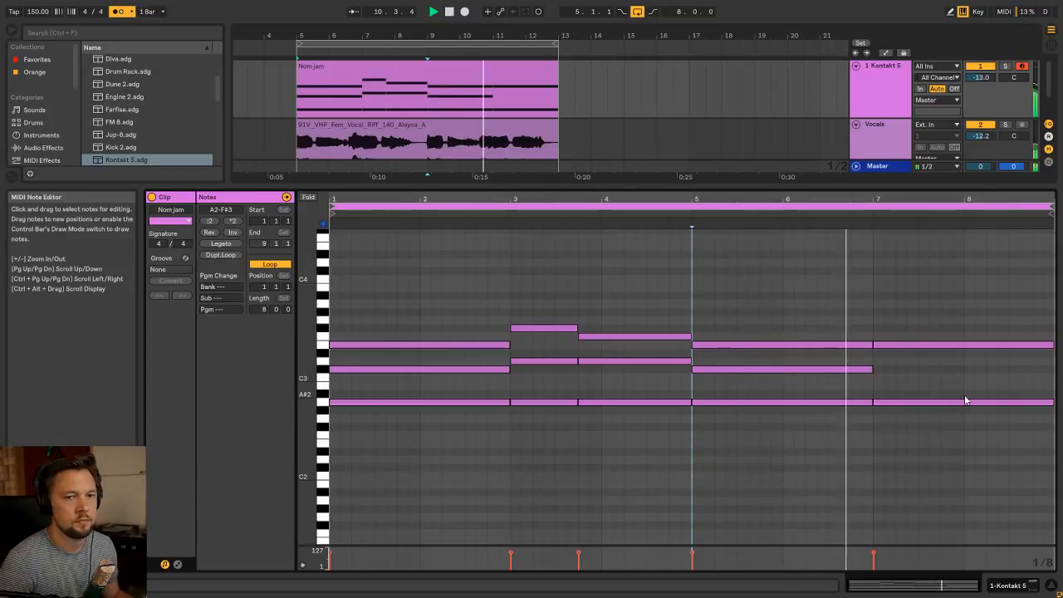
key("space")
Change the notes in bars 7–8 to a B2, D3 and F#3 chord
left_click(912, 346)
key("Up")
key("Up")
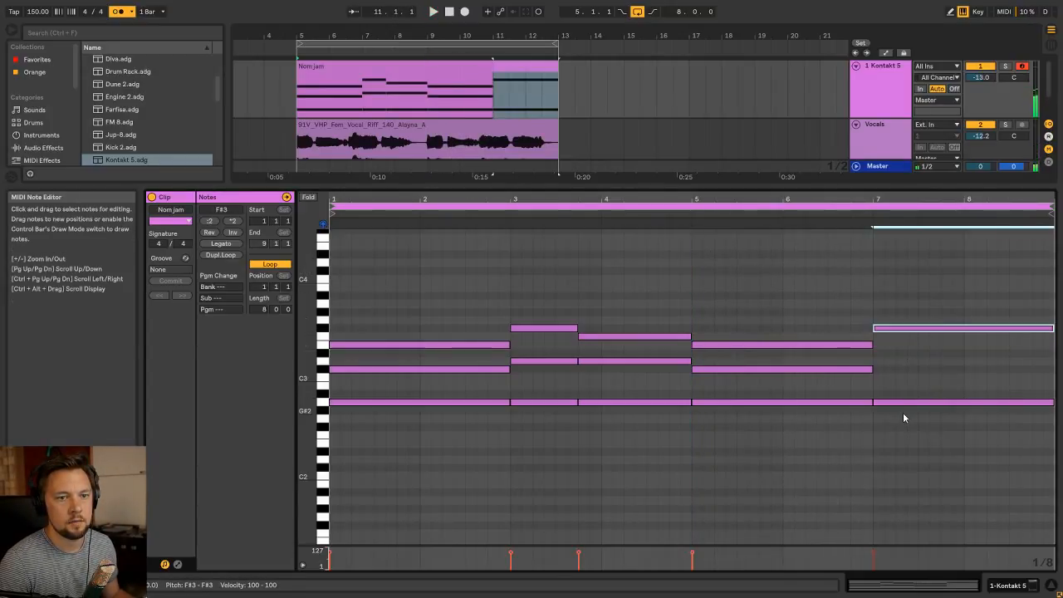
left_click_drag(899, 404, 900, 360)
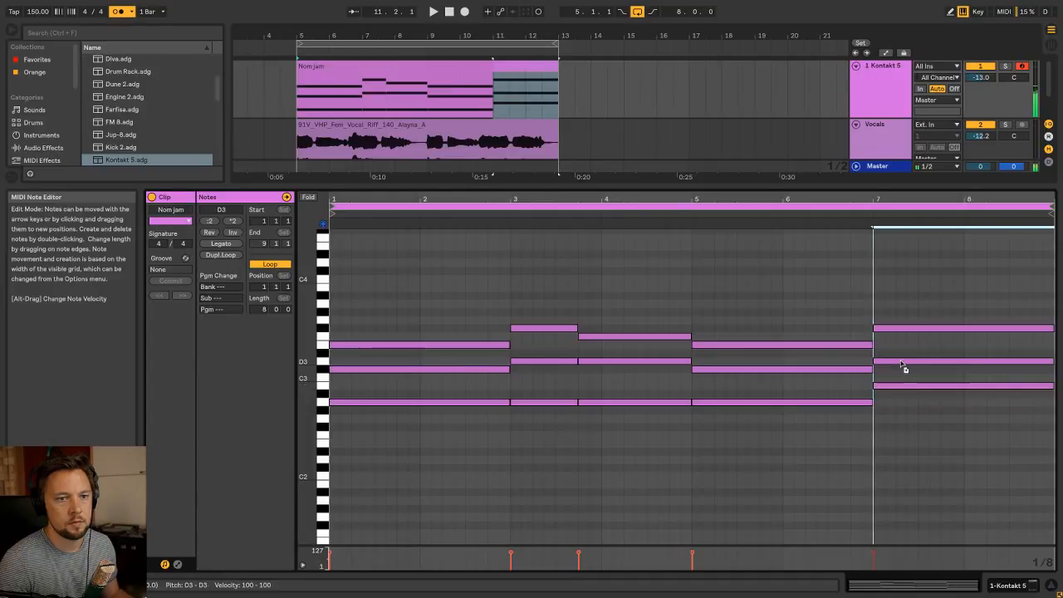
Shorten the bar 7 chord to one bar, duplicate it into bar 8, and raise its upper notes to G#3 and E3
left_click_drag(942, 440, 940, 300)
left_click_drag(1052, 329, 963, 328)
key("ctrl+d")
left_click(981, 329)
key("Up")
key("Up")
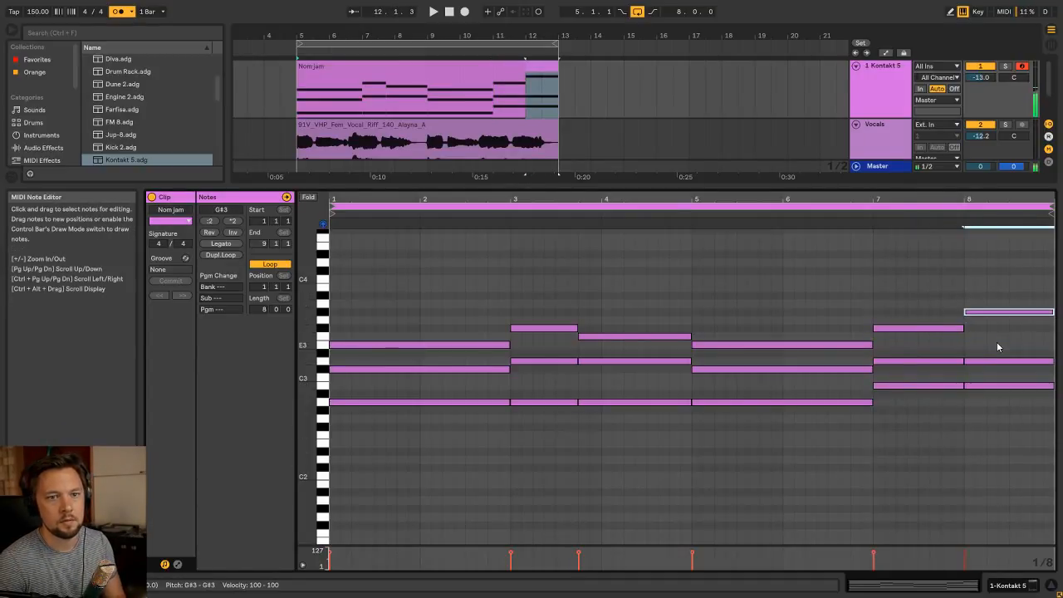
left_click(995, 363)
key("Up")
key("Up")
Play the loop, turn off the metronome and set the Kontakt 5 track's volume to -12.9 dB in the Session View
key("space")
key("shift+Tab")
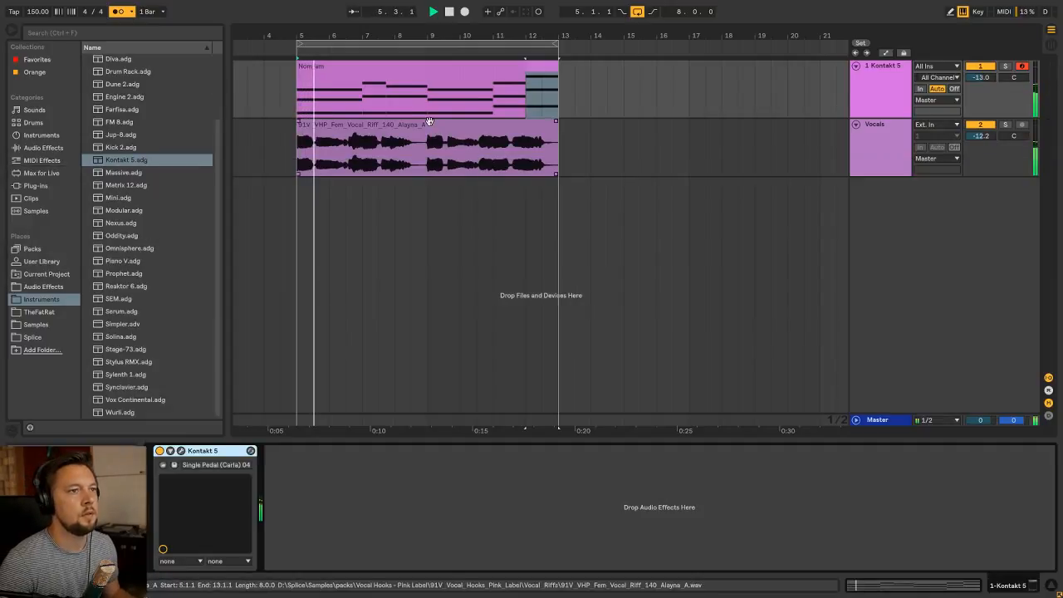
left_click(387, 70)
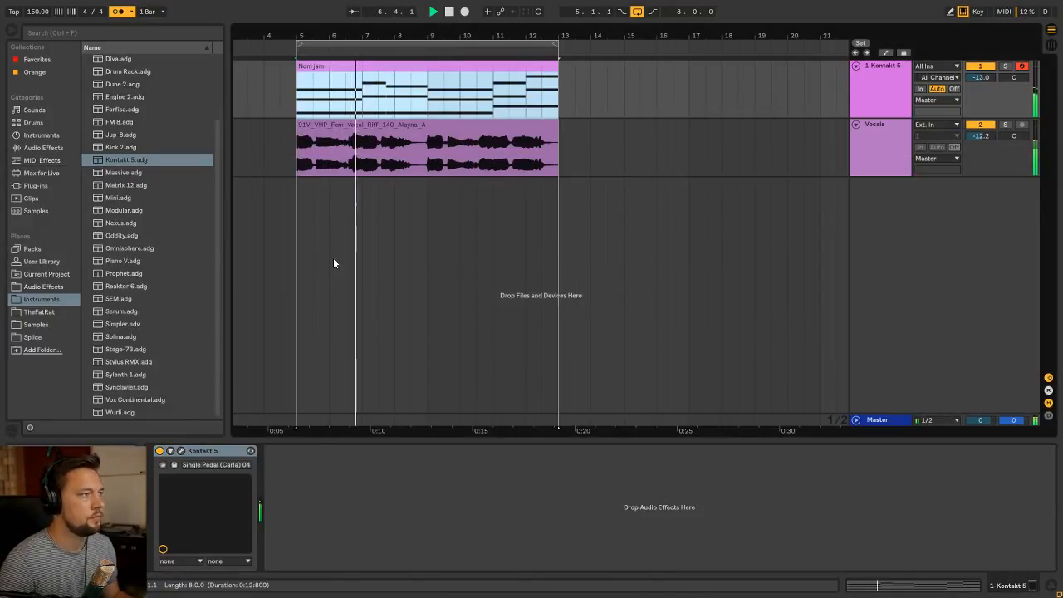
key("Tab")
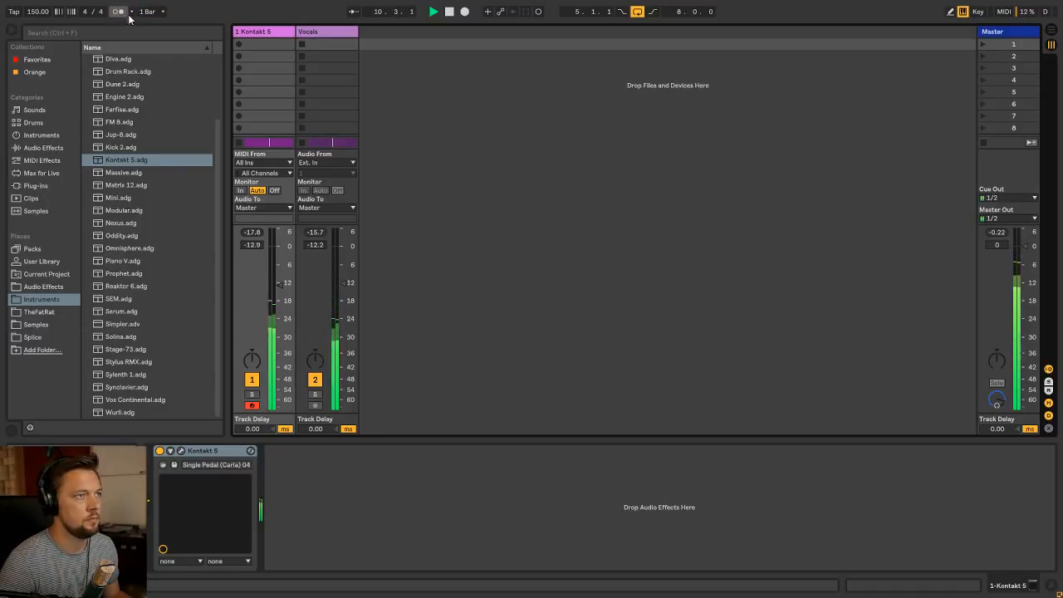
key("Tab")
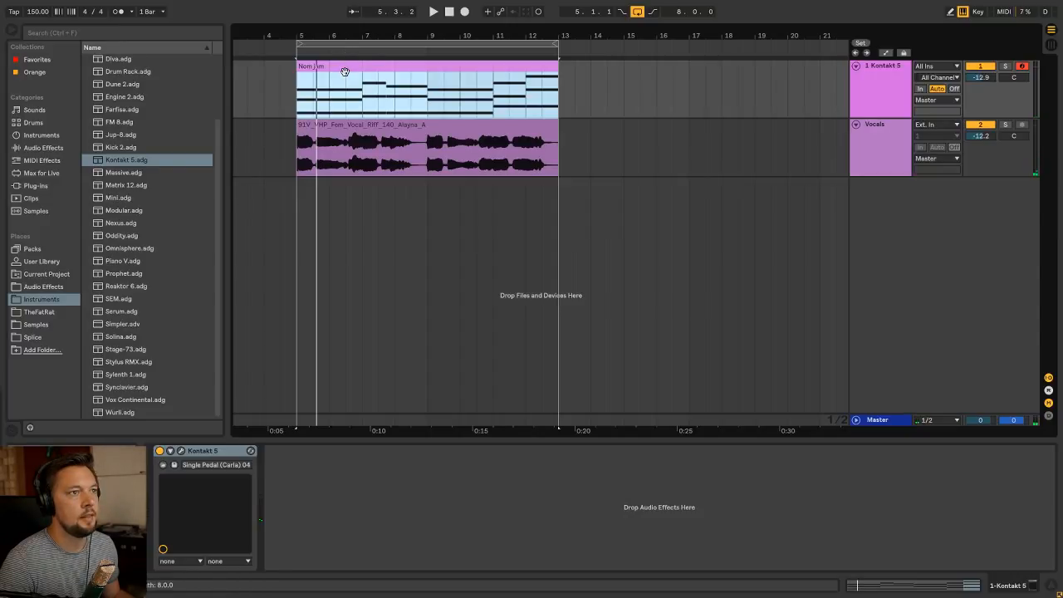
Add the Waves Doubler2 Stereo plug-in to the Kontakt 5 track with both voice gains at 0.0, and close its window
left_click(44, 187)
left_click(87, 98)
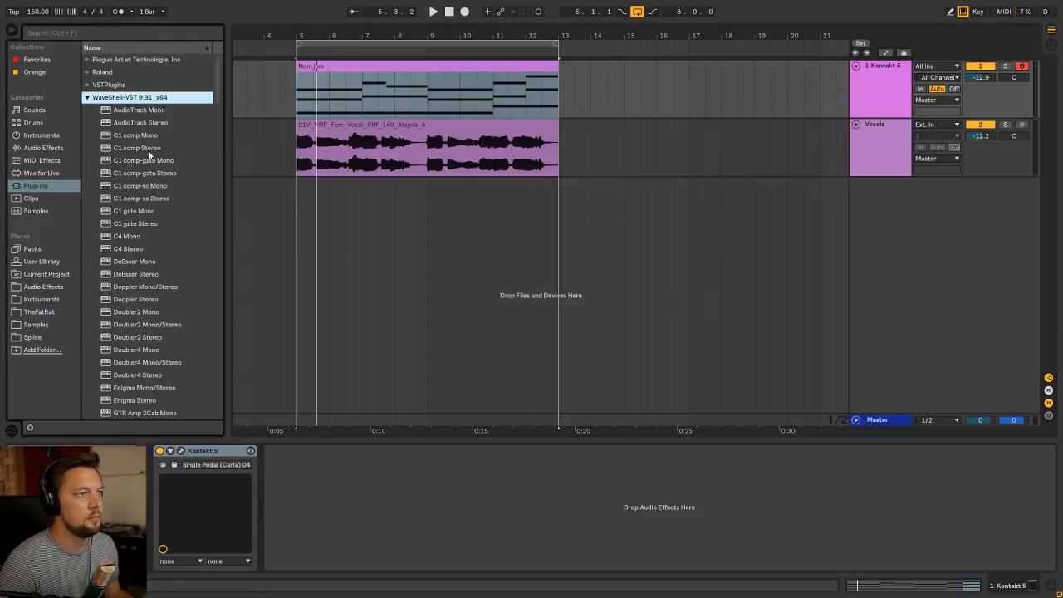
scroll(142, 153, "down", 10)
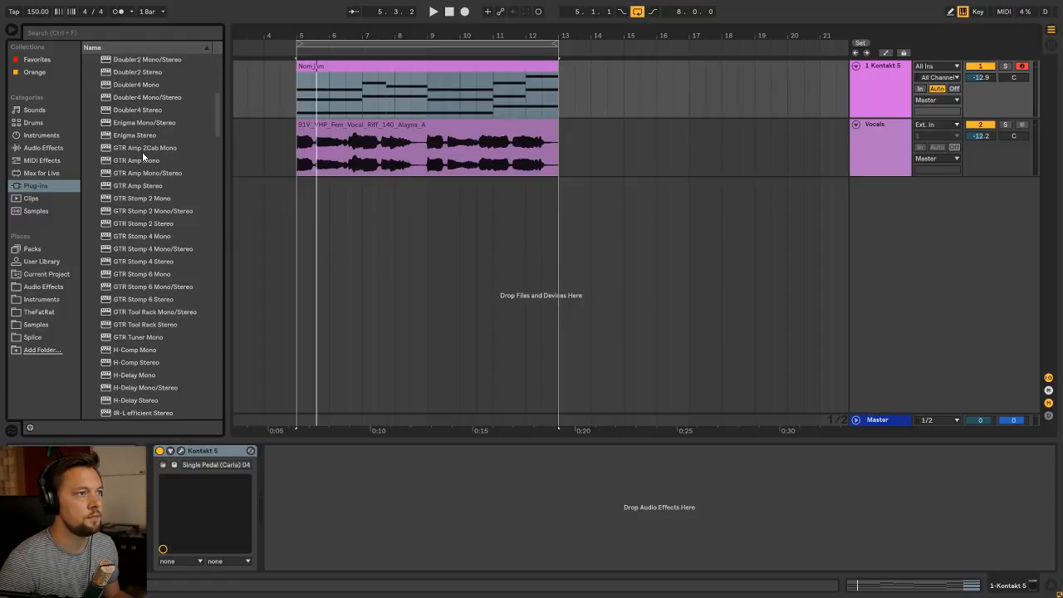
scroll(158, 148, "up", 2)
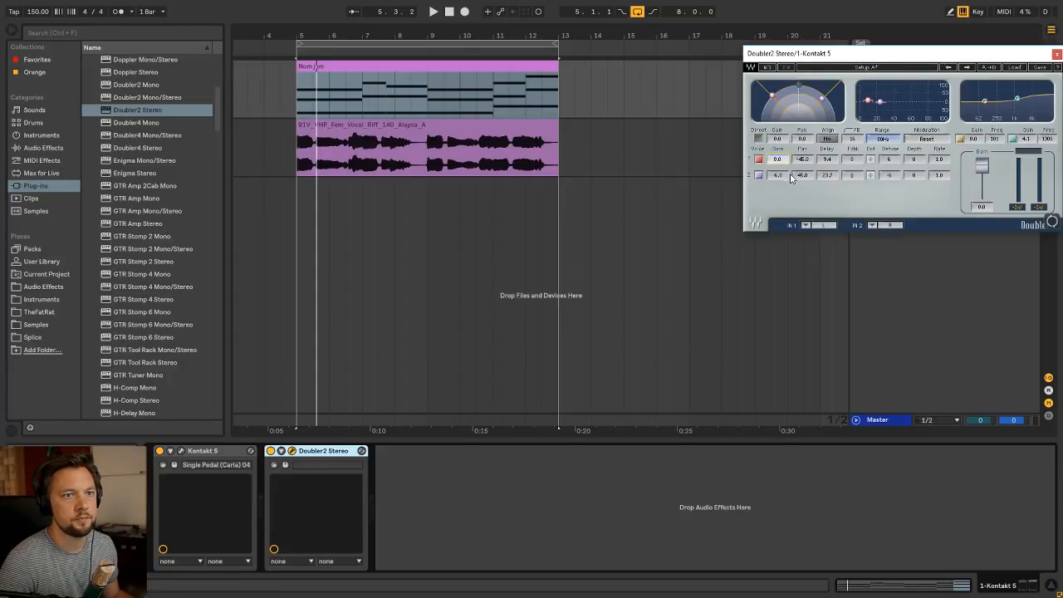
left_click_drag(919, 47, 721, 189)
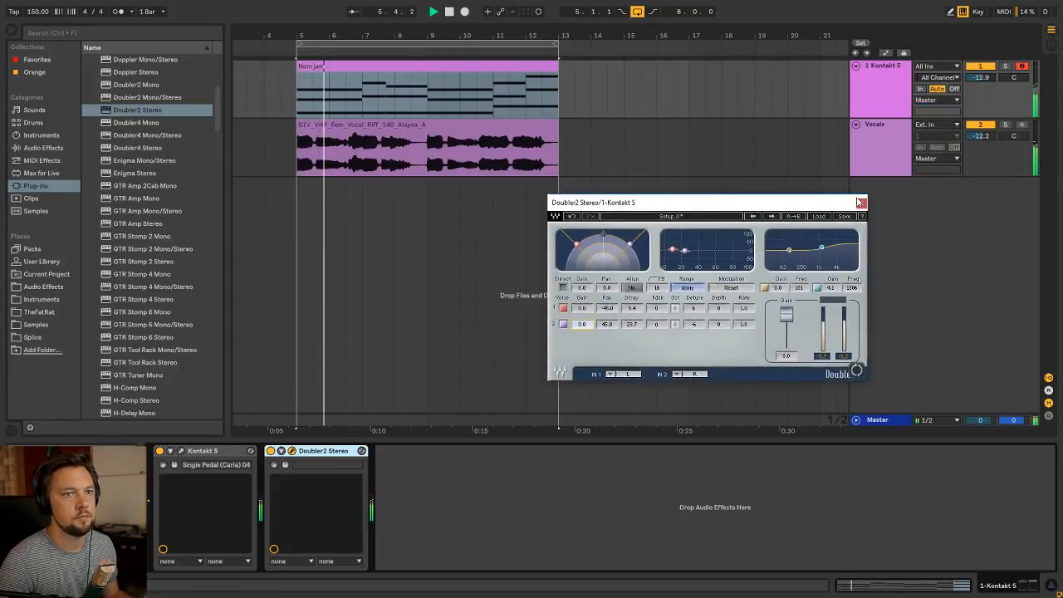
left_click(863, 202)
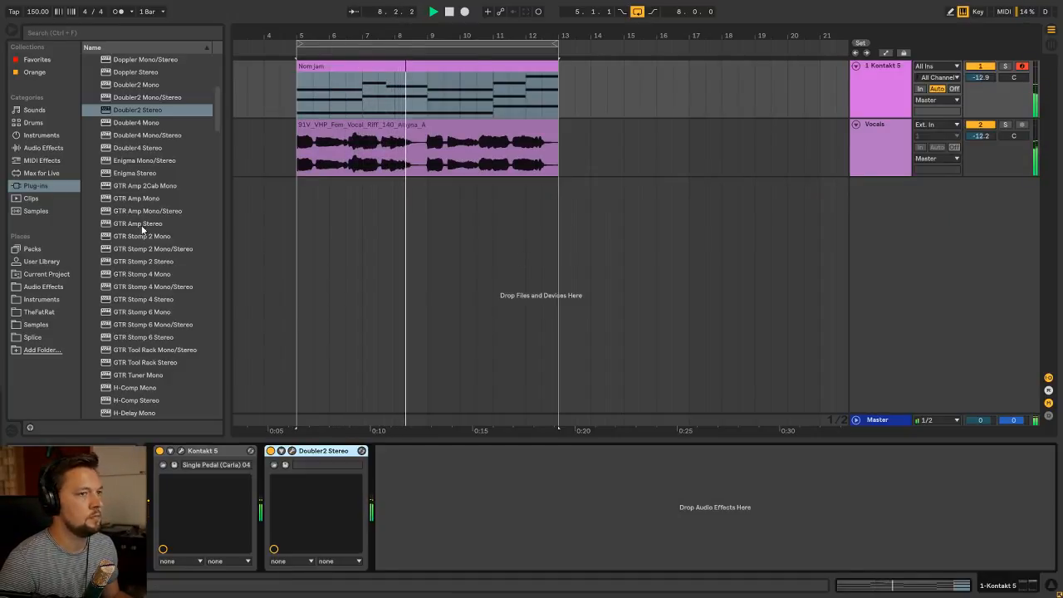
Add the Pro Q2 preset from the EQ folder after Doubler2 Stereo and ungroup its rack
left_click(325, 100)
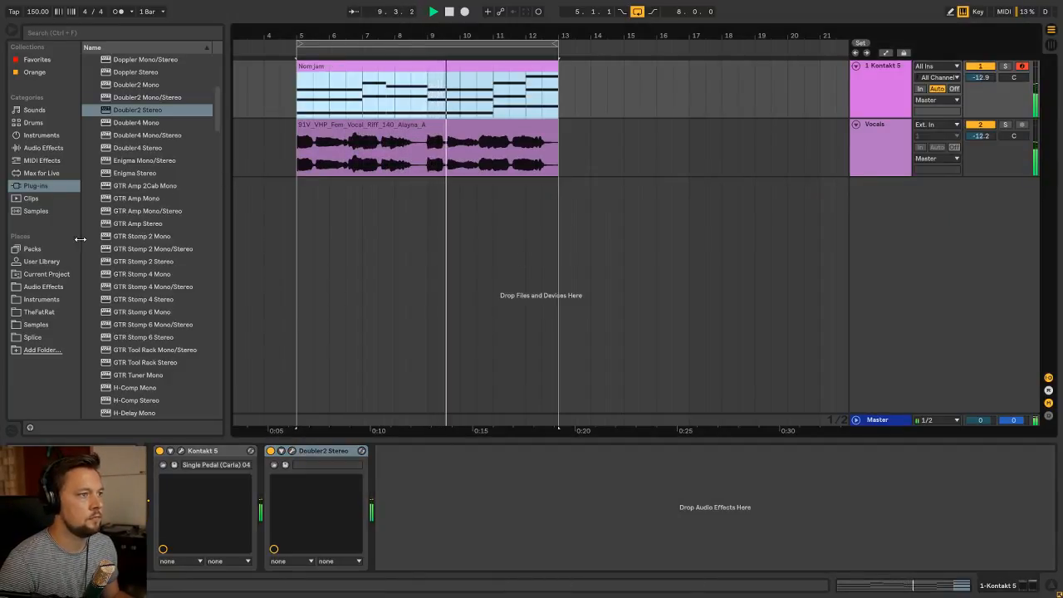
left_click(44, 286)
left_click(94, 97)
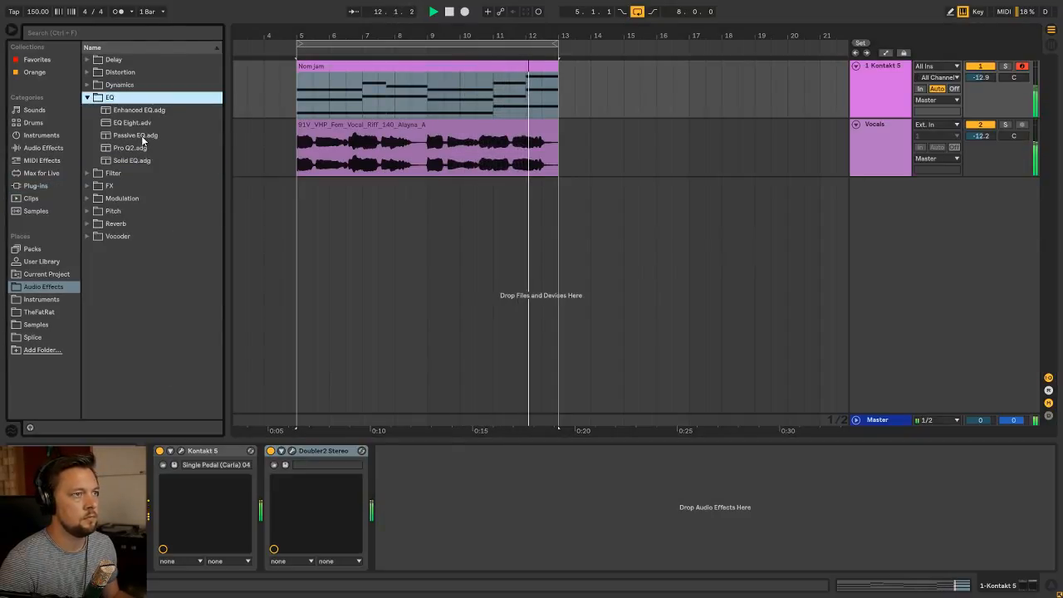
left_click_drag(131, 148, 383, 504)
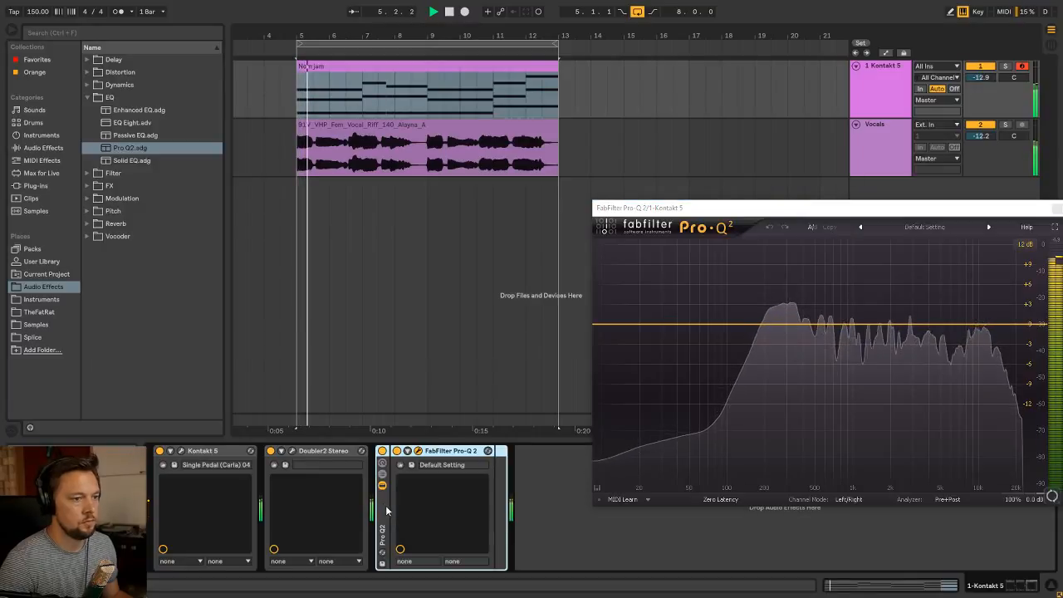
key("ctrl+shift+g")
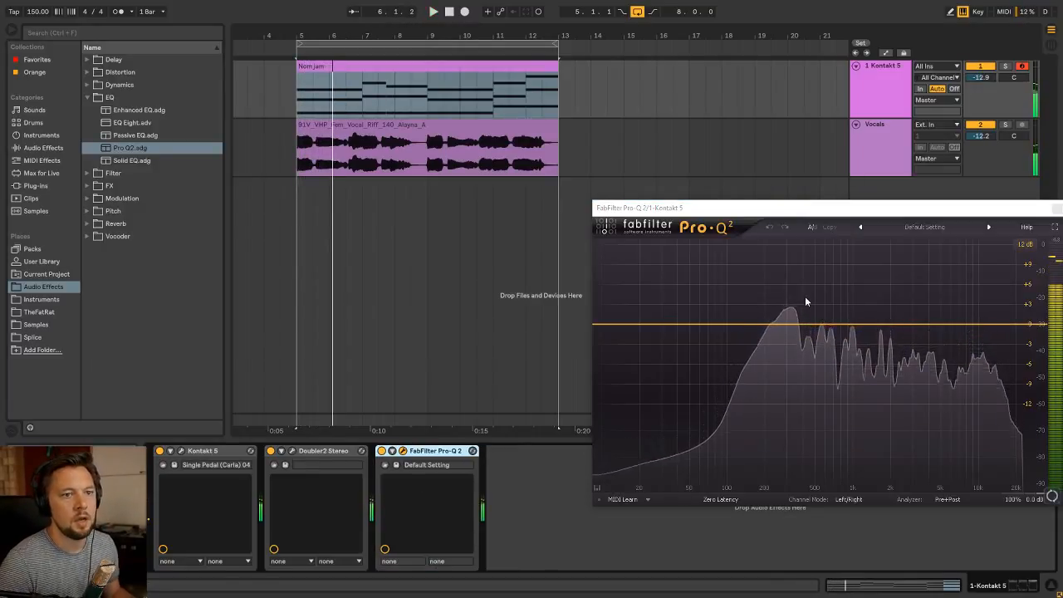
Add a Low Cut band with a 36 dB/oct slope to Pro-Q 2 and raise its frequency to about 90 Hz during playback
double_click(641, 318)
left_click(631, 447)
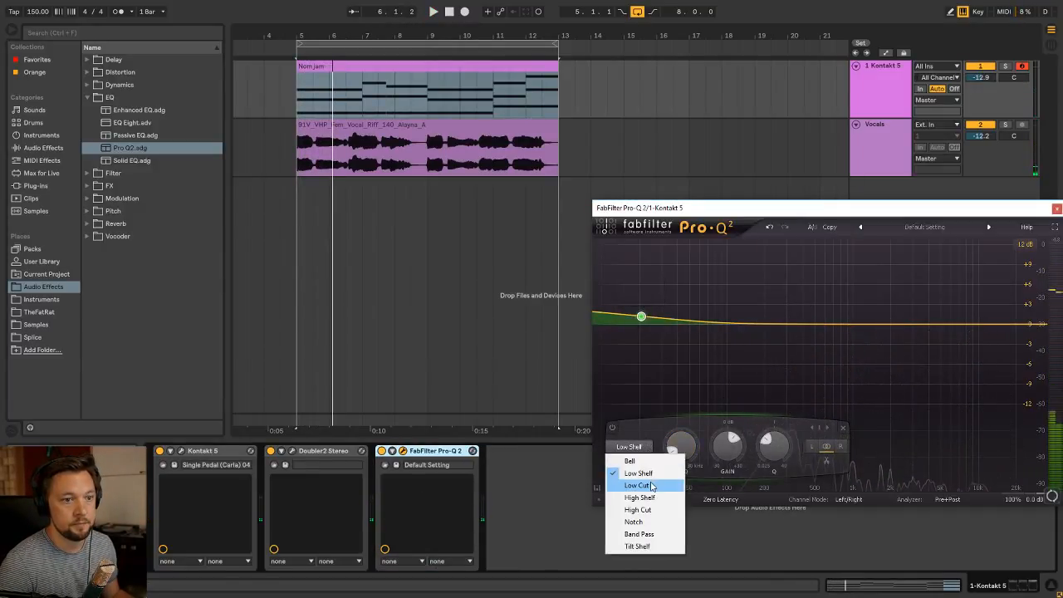
left_click(652, 485)
left_click(622, 461)
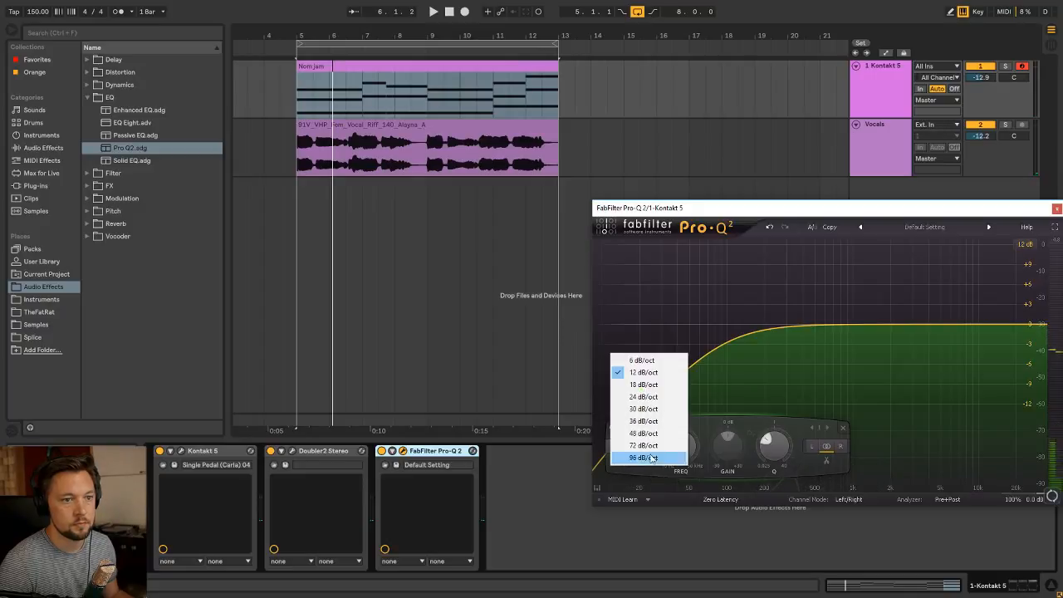
left_click(646, 408)
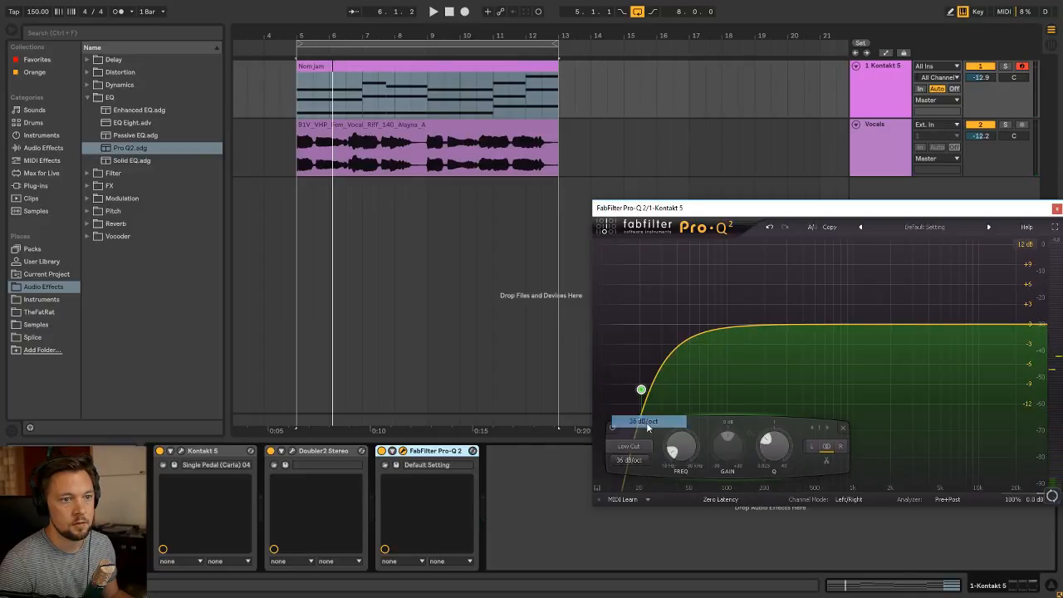
left_click(772, 456, "ctrl")
key("space")
left_click_drag(696, 449, 702, 423)
Add a gentle Low Shelf cut of about 6 dB at about 1.6 kHz with Q 0.325, and close the Pro-Q 2 window
left_click_drag(795, 324, 795, 284)
left_click(698, 447)
left_click(708, 472)
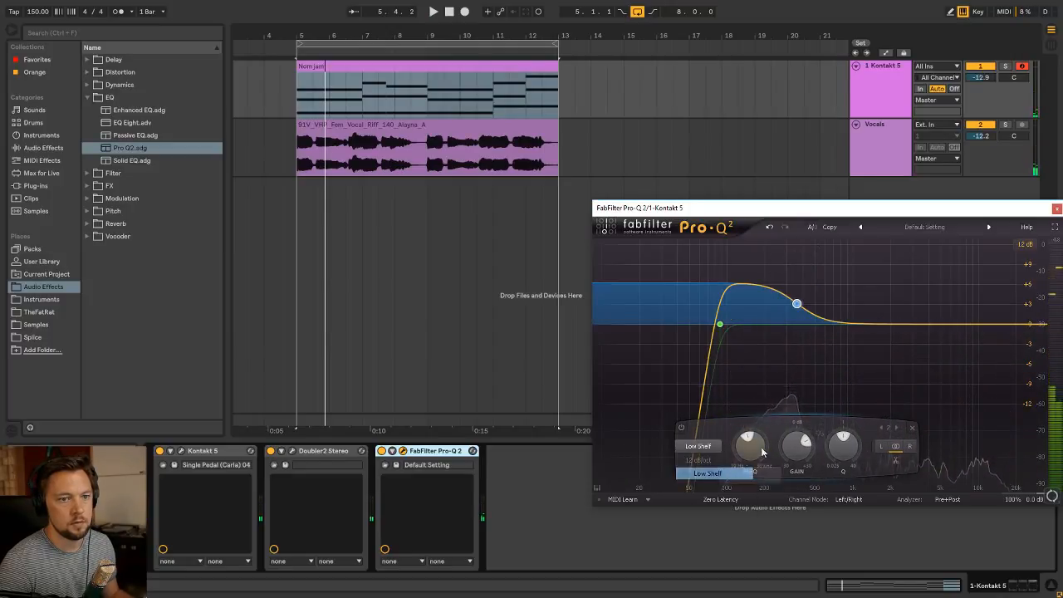
left_click_drag(797, 458, 800, 522)
mouse_move(843, 448)
left_mouse_down()
mouse_move(844, 477)
mouse_move(803, 465)
mouse_move(882, 444)
mouse_move(825, 443)
left_mouse_up()
left_click(1056, 209)
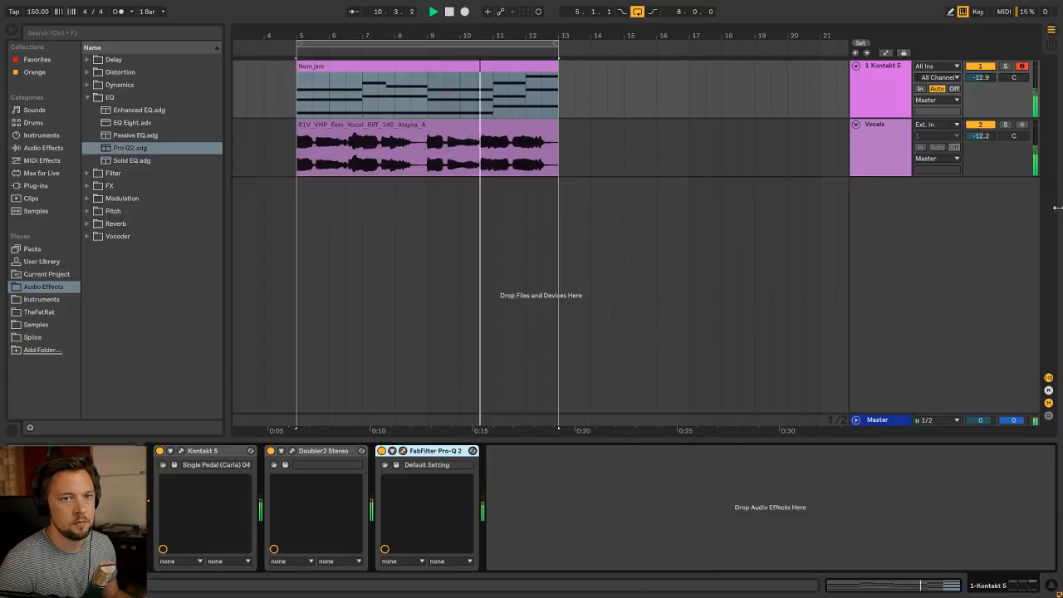
Correct the Vocals clip's timing with warp markers just after 1.3, near bar 3 and just after 5.3, and stop playback after listening
double_click(421, 137)
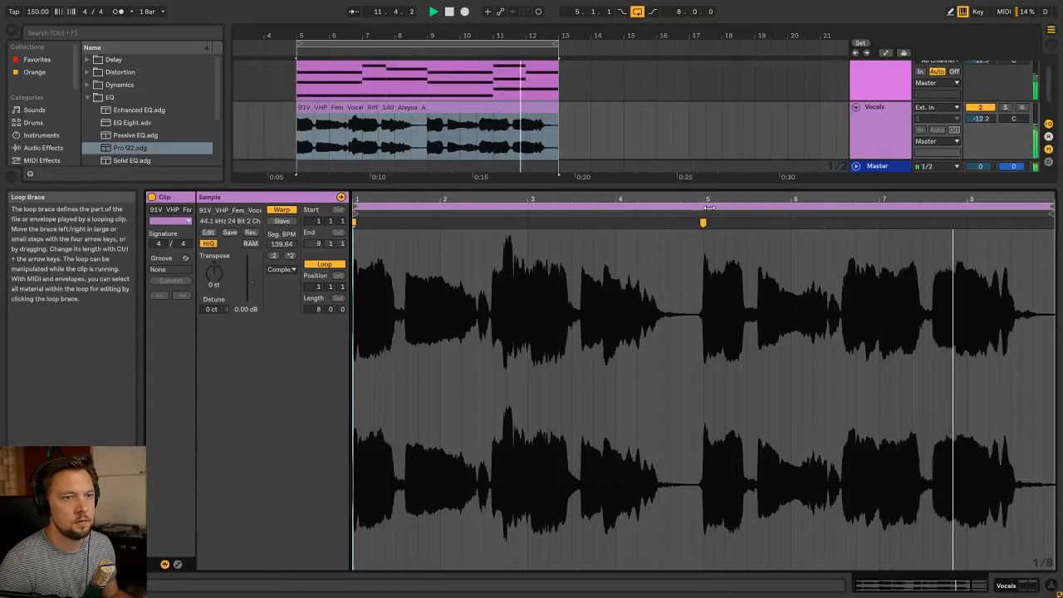
left_click_drag(363, 200, 352, 238)
left_click(485, 233)
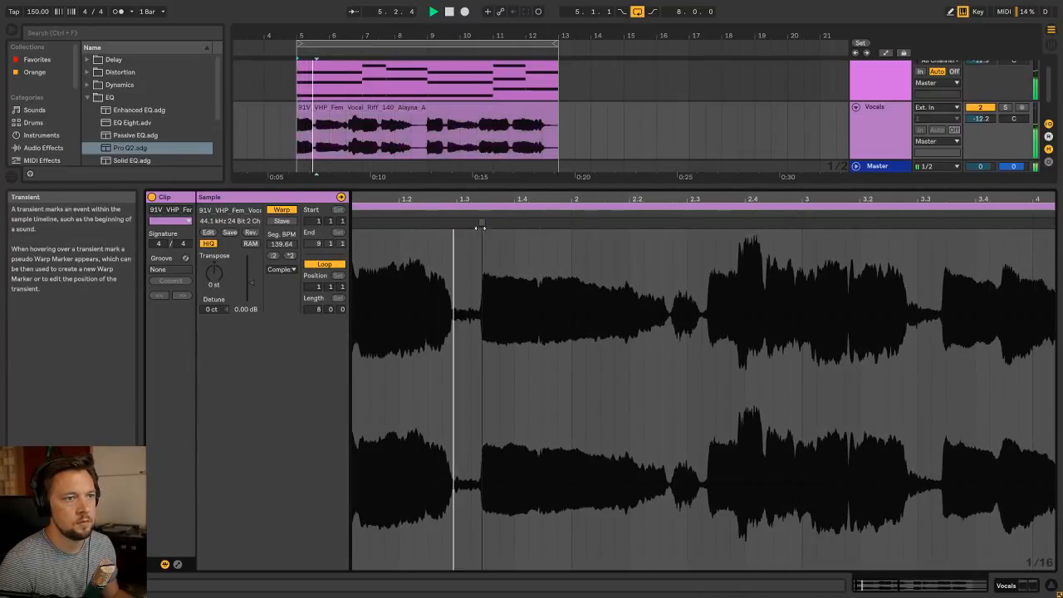
left_click_drag(482, 221, 488, 181)
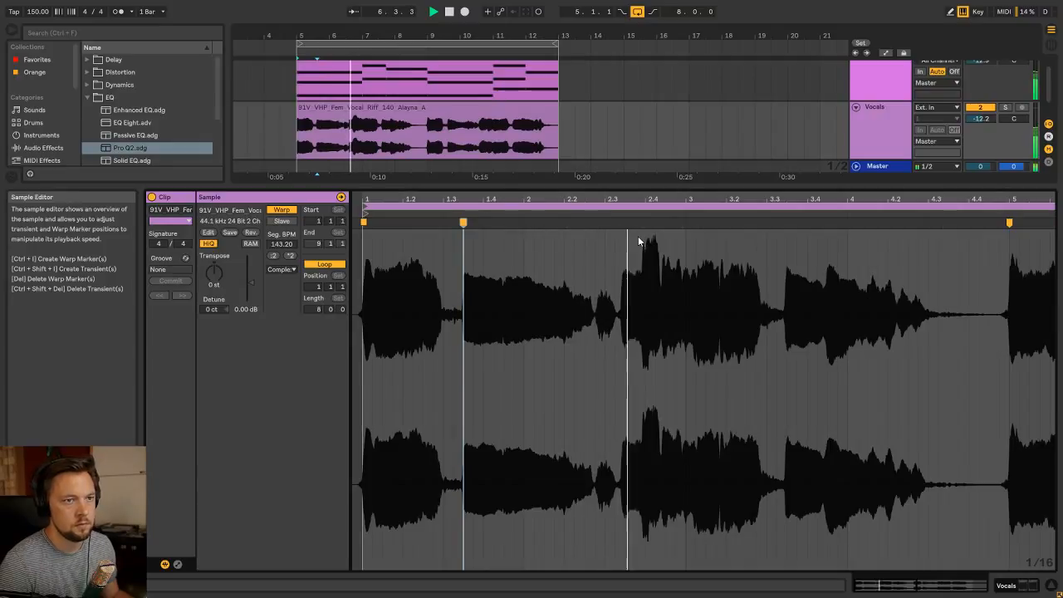
double_click(682, 222)
left_click_drag(682, 222, 639, 192)
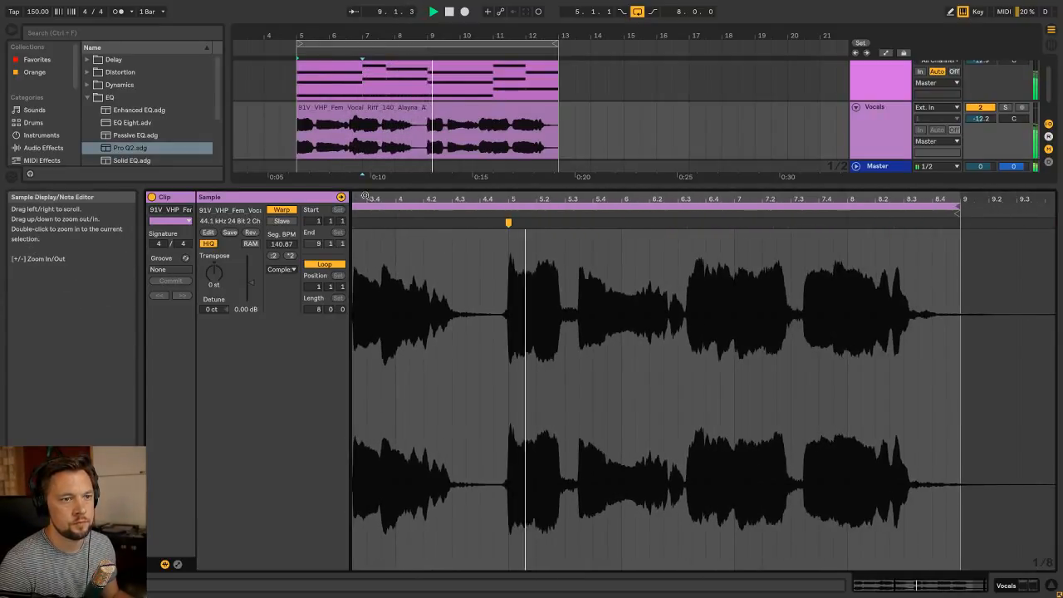
left_click_drag(576, 223, 579, 223)
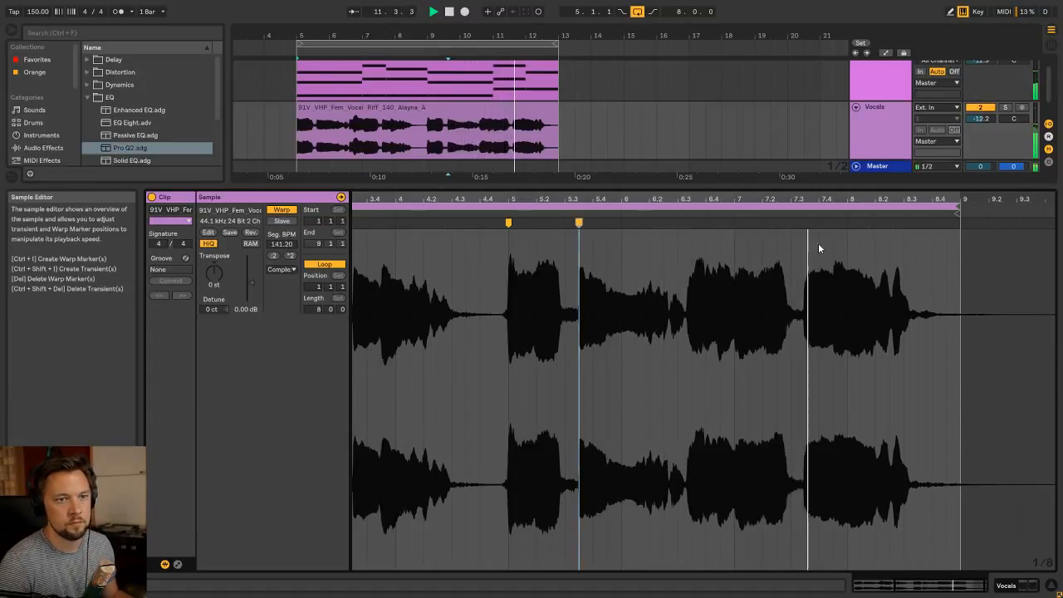
left_click(562, 136)
left_click(491, 126)
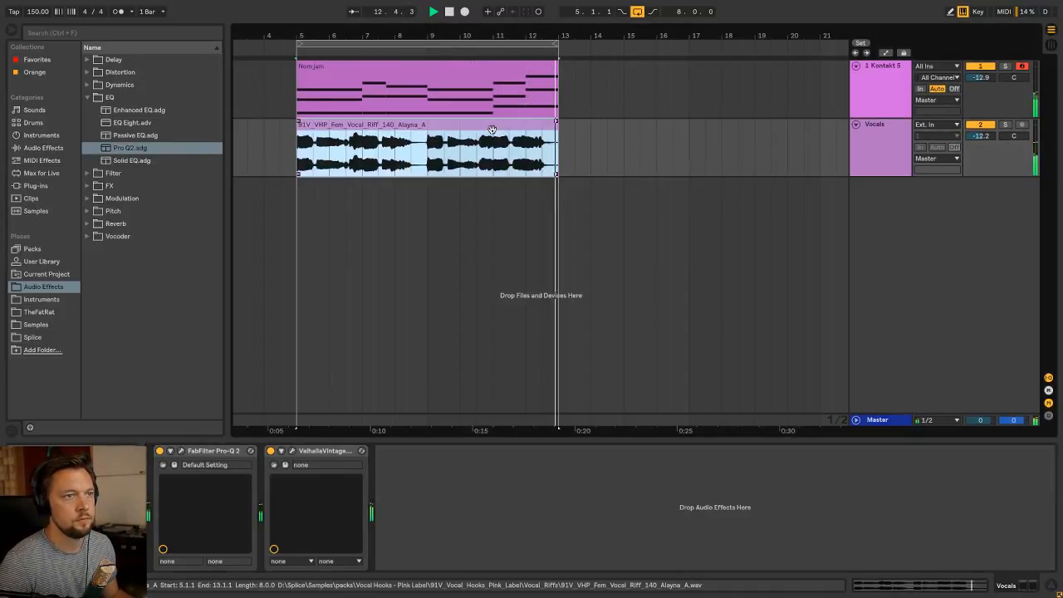
key("space")
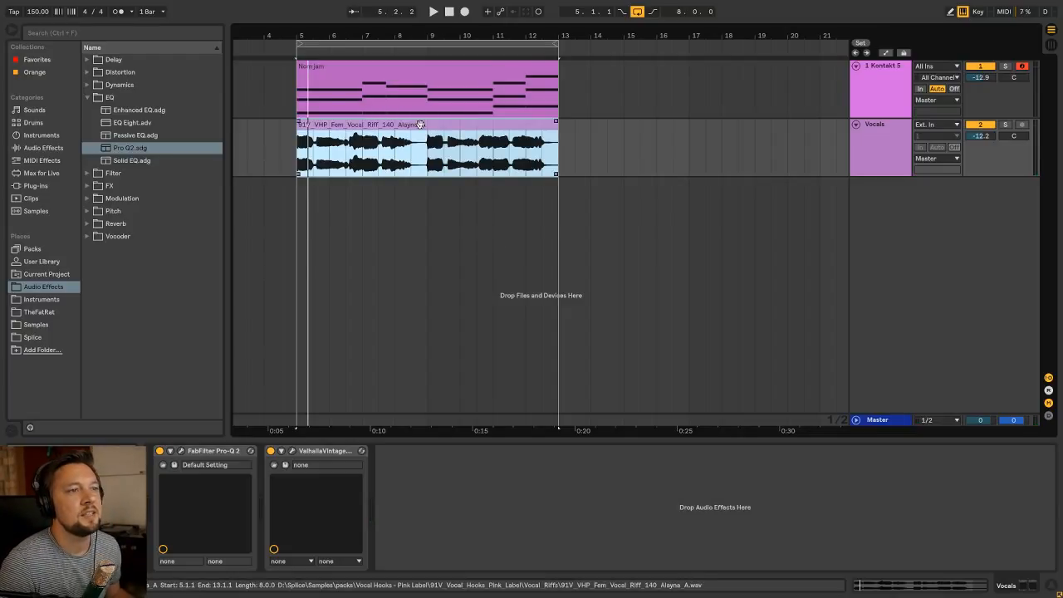
Solo and play the Kontakt 5 track, and set its Pro-Q 2 low shelf gain to -6.19 dB
left_click(416, 65)
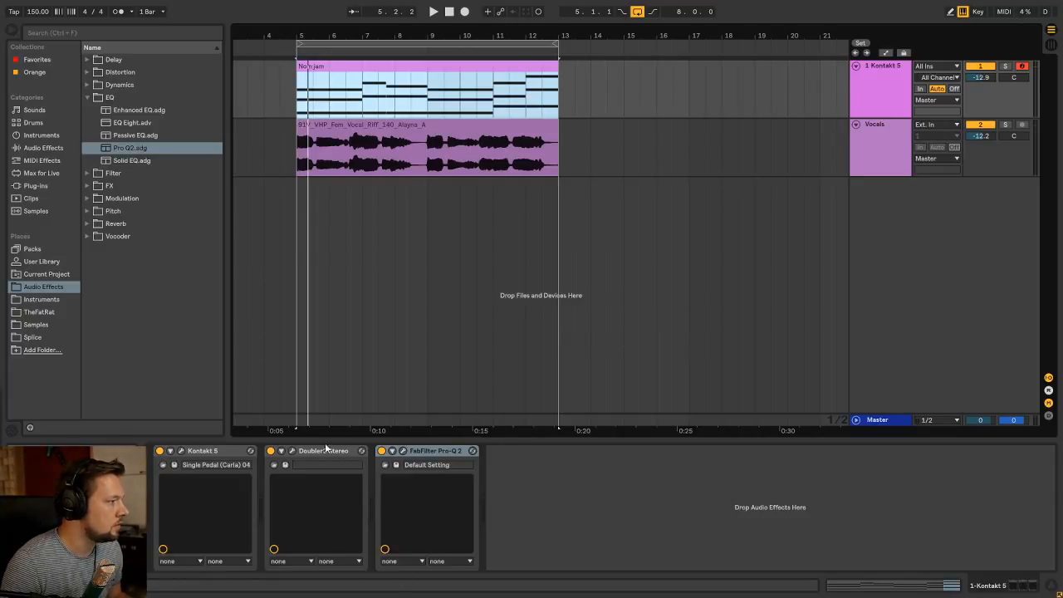
left_click(1004, 66)
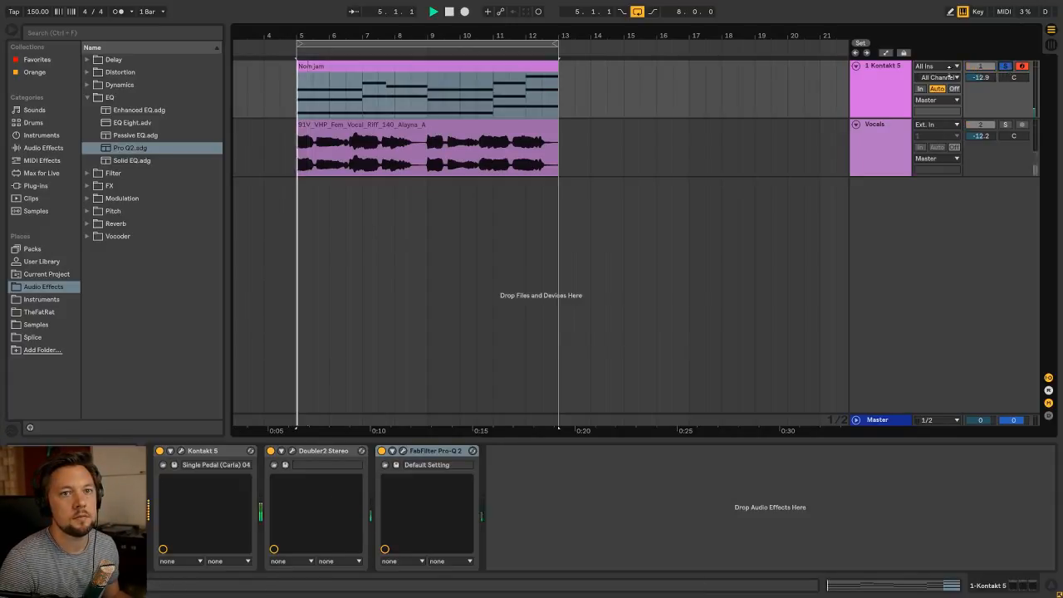
key("space")
left_click(412, 67)
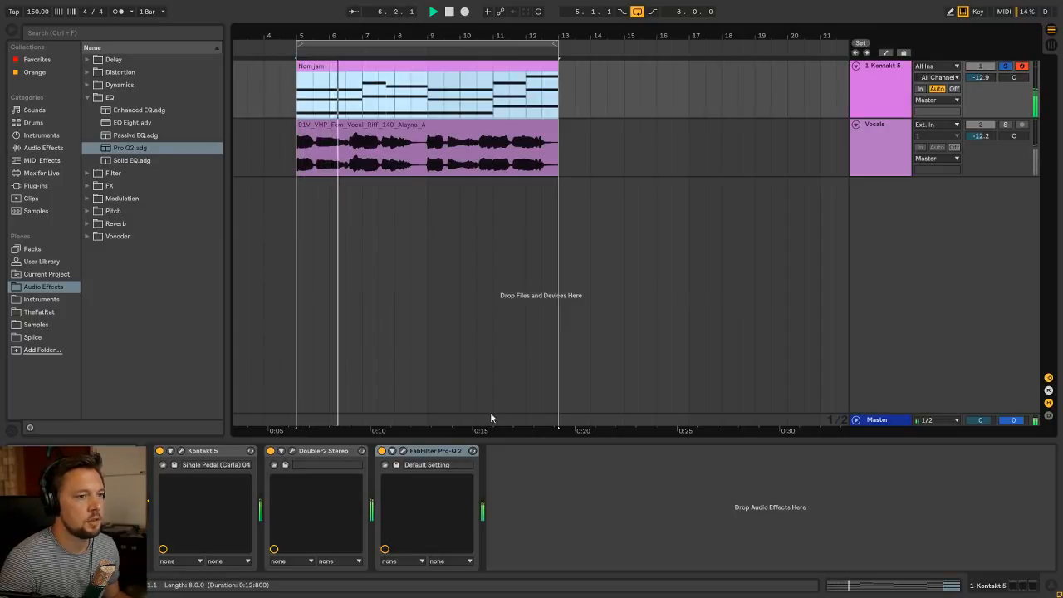
left_click(436, 451)
left_click(402, 451)
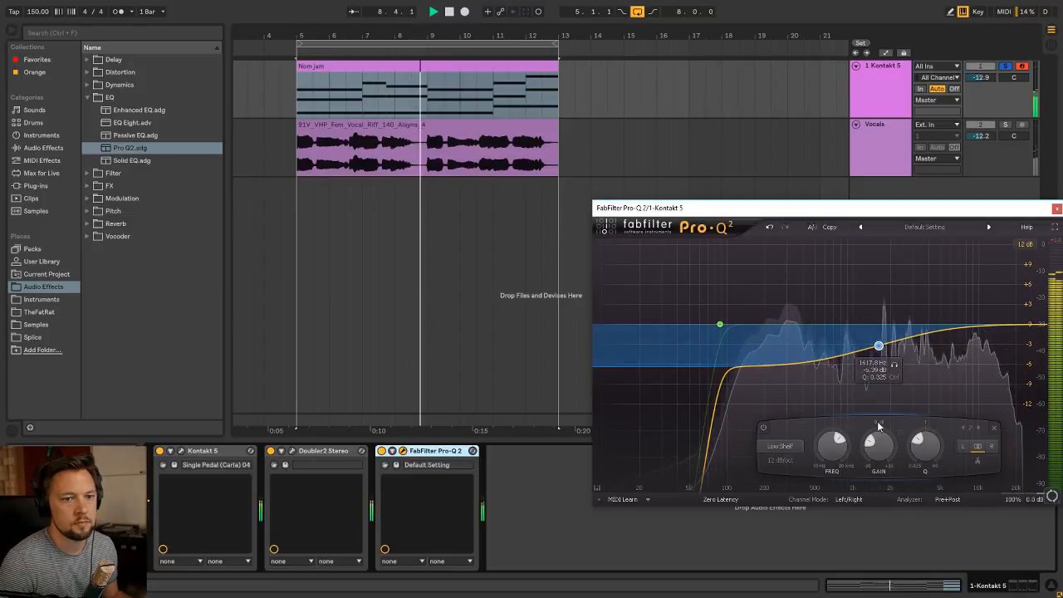
left_click_drag(887, 446, 889, 441)
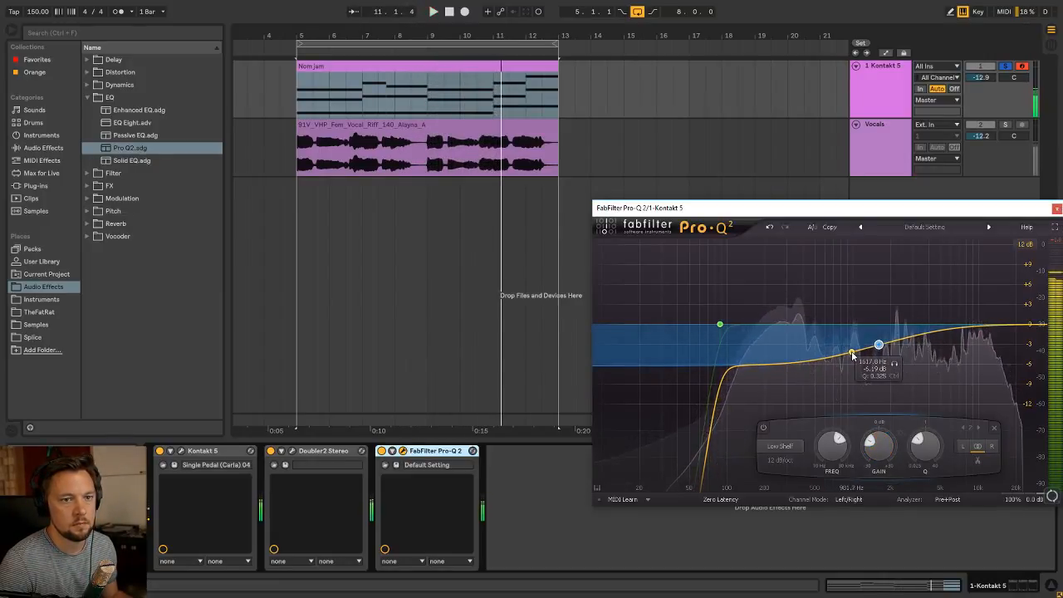
Try a bell boost of about 10 dB in Pro-Q 2's low mids, remove the band and close the plug-in window
left_click_drag(838, 350, 835, 258)
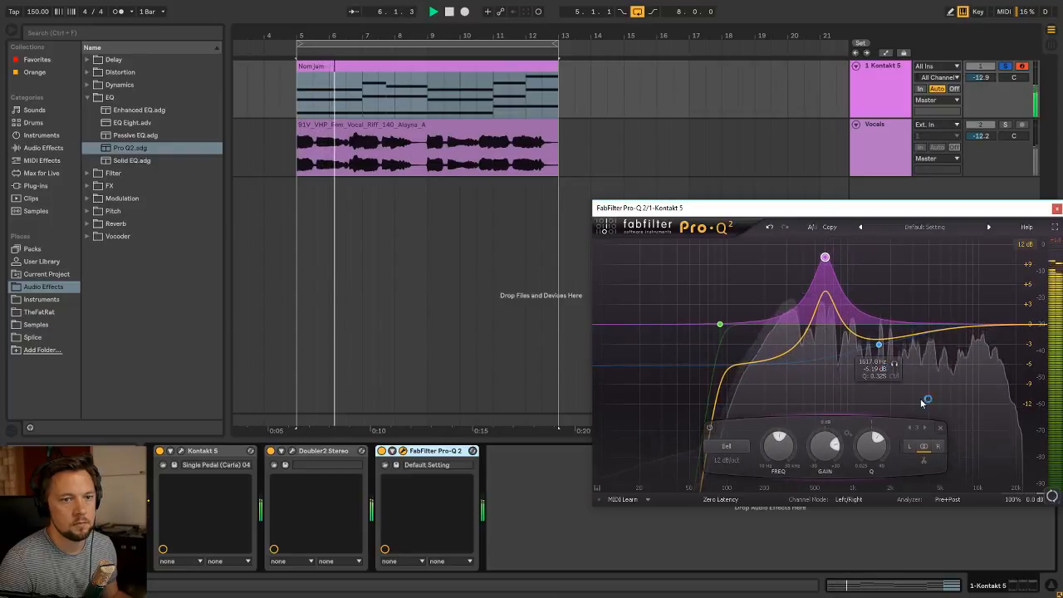
left_click(950, 428)
key("Escape")
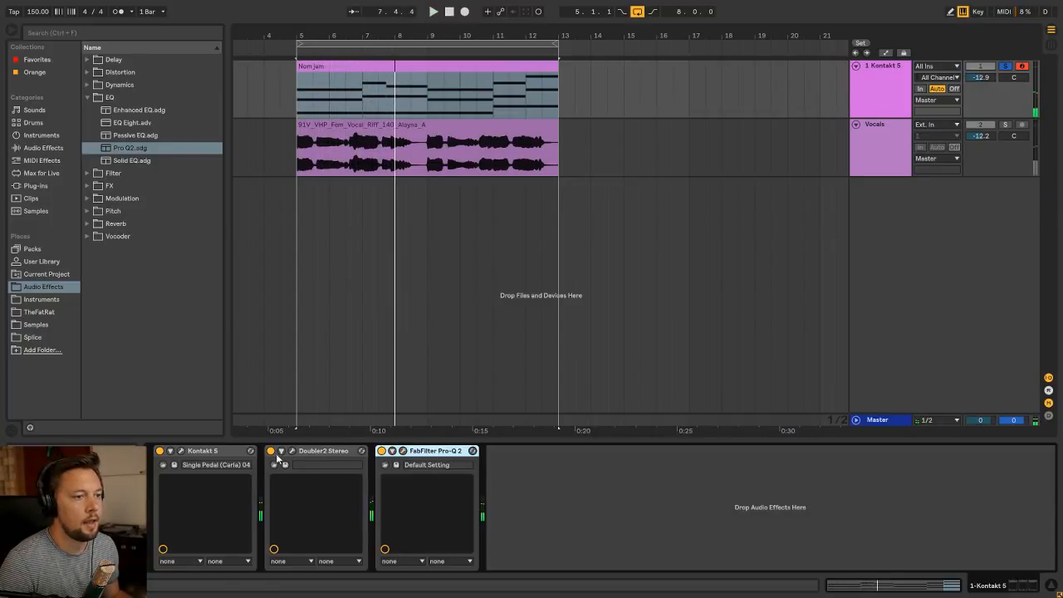
Inspect the Vocalise 2 instrument settings in the Kontakt 5 window and close it
left_click(181, 450)
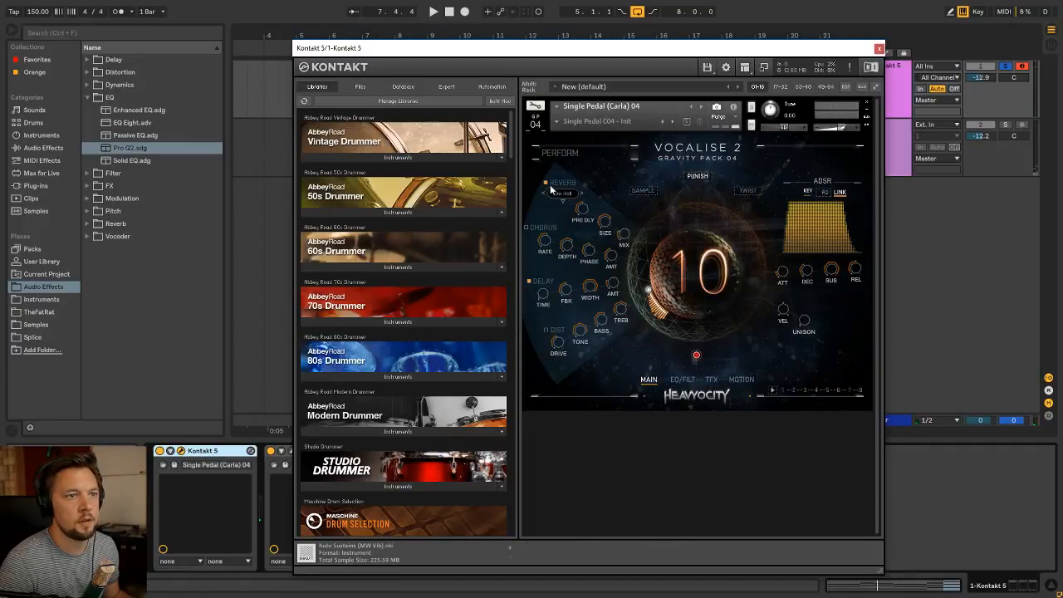
left_click(877, 49)
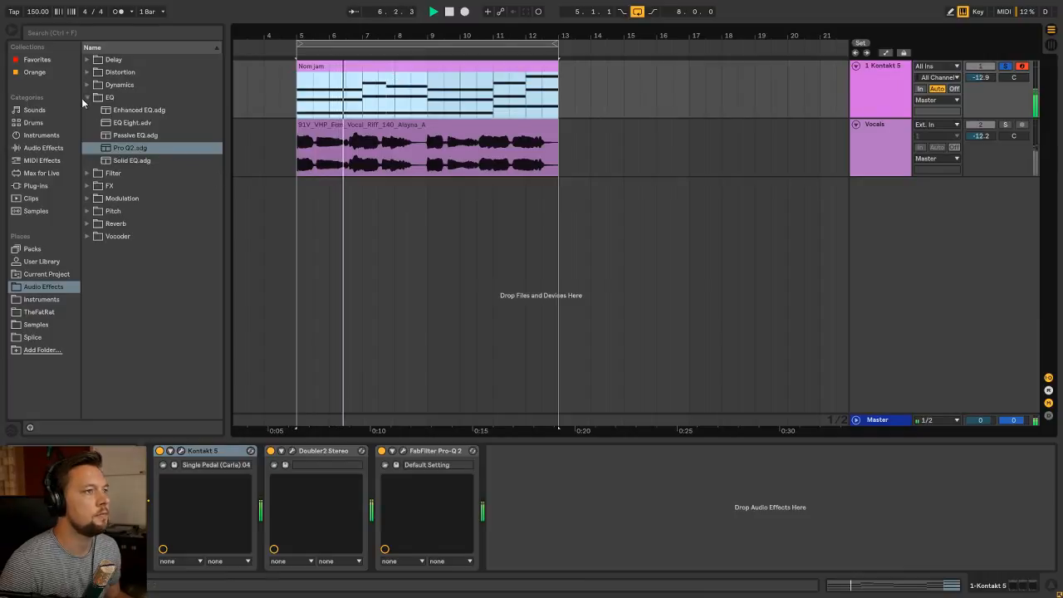
Add the Ping Pong Delay preset from the Delay folder after Pro-Q 2 on the Kontakt 5 track and start playback
left_click(84, 98)
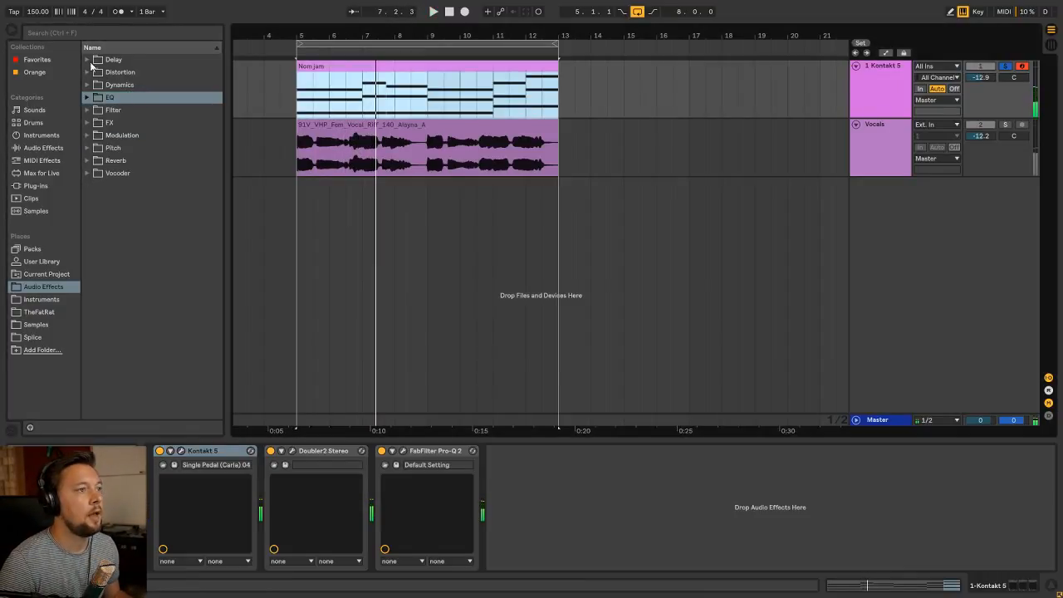
left_click(87, 59)
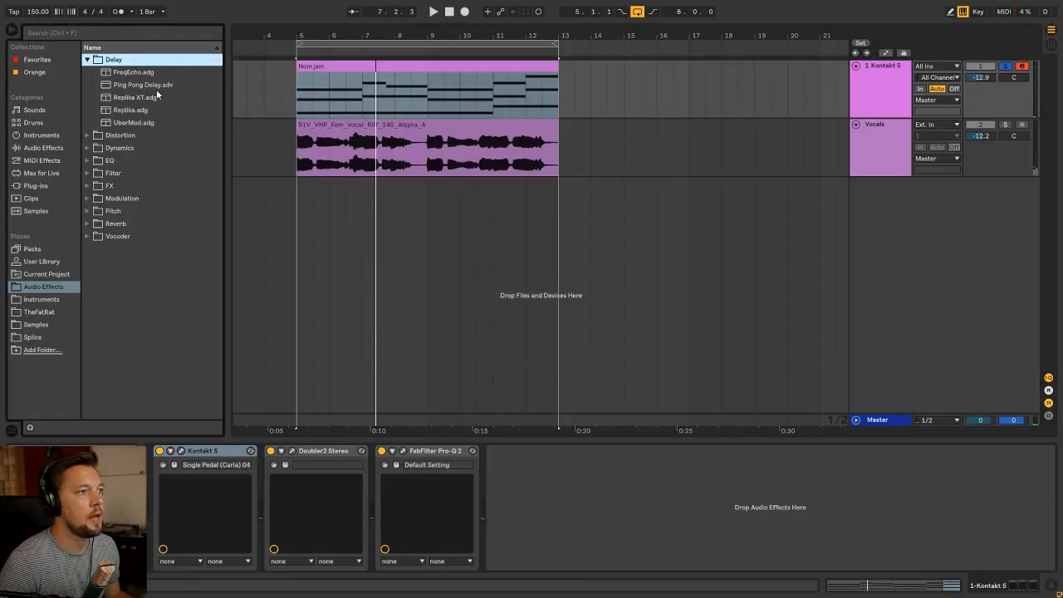
left_click(156, 88)
left_click_drag(542, 492, 548, 489)
key("space")
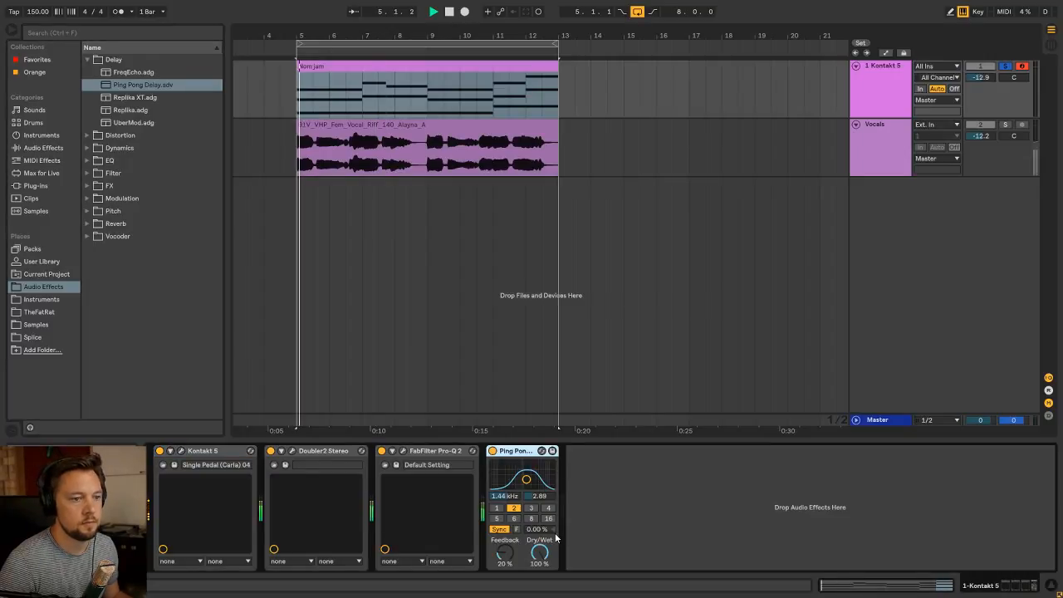
Compare delay times of 4 and 2 sixteenths, keep 2, and set the Ping Pong Delay to 24% Dry/Wet and 26% Feedback
left_click(549, 508)
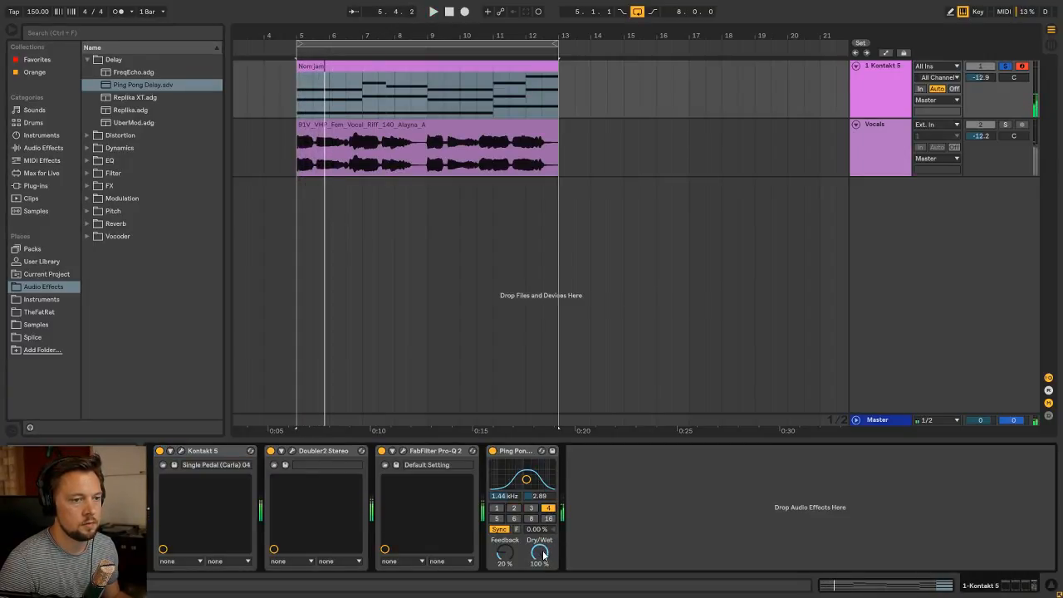
left_click(515, 509)
left_click_drag(543, 556, 543, 591)
left_click_drag(507, 557, 545, 558)
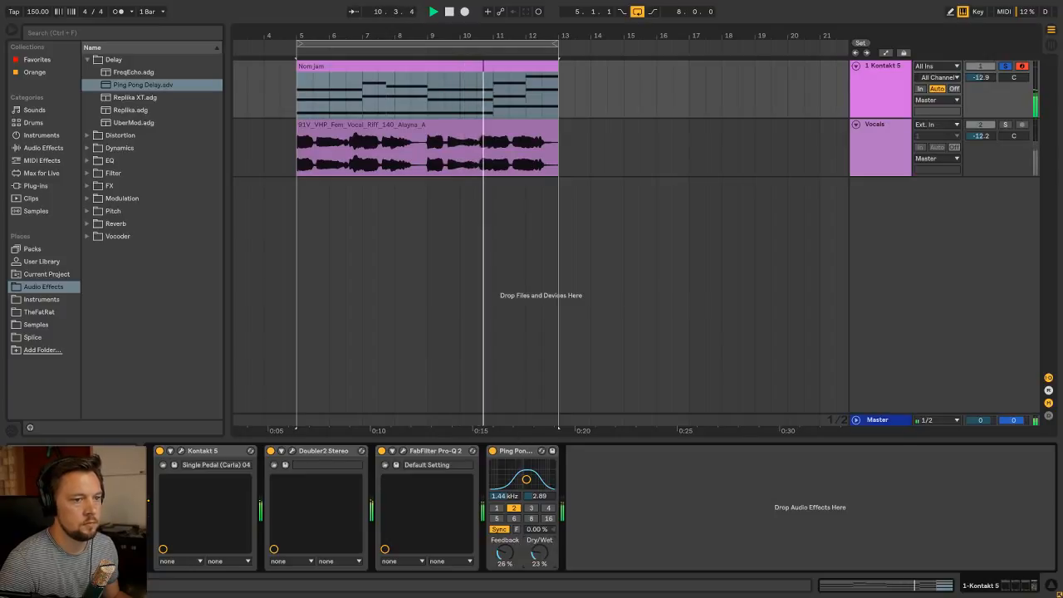
left_click(407, 106)
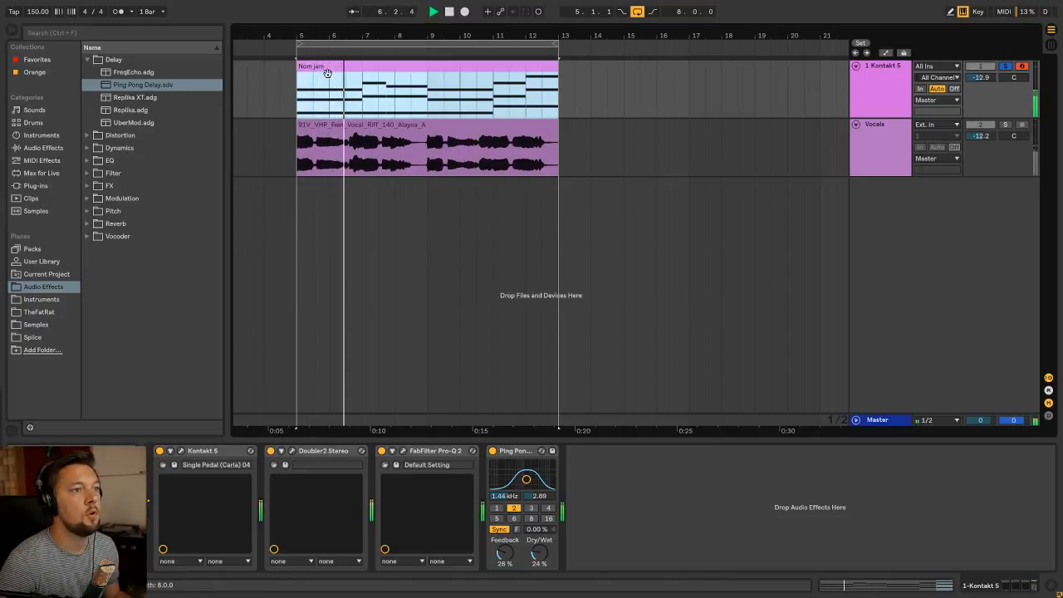
Add the VintageVerb preset from the Reverb folder after the Ping Pong Delay and ungroup its rack
left_click(94, 227)
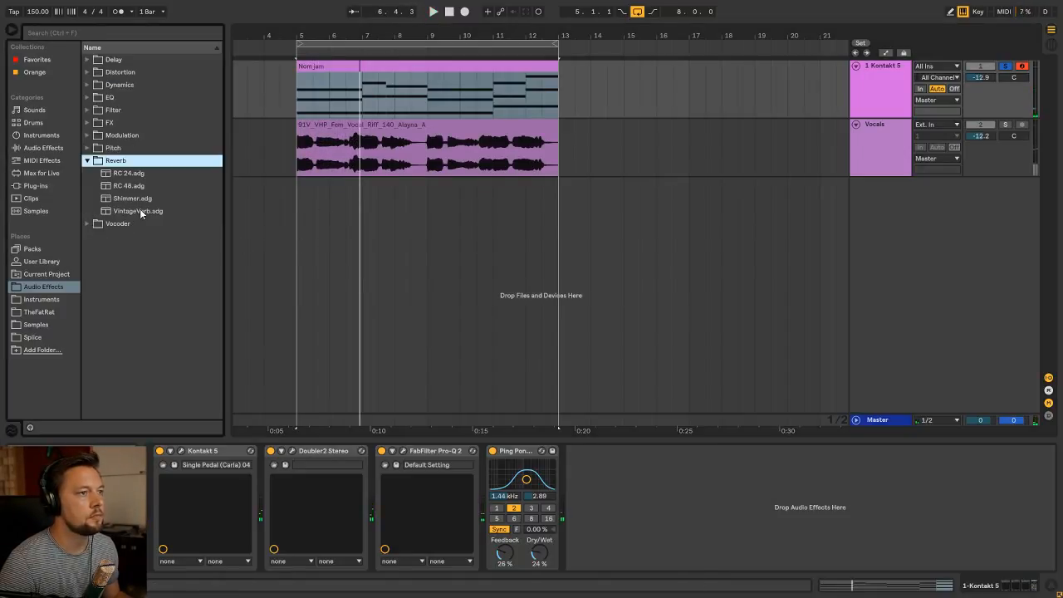
left_click_drag(137, 210, 608, 484)
left_click(573, 524)
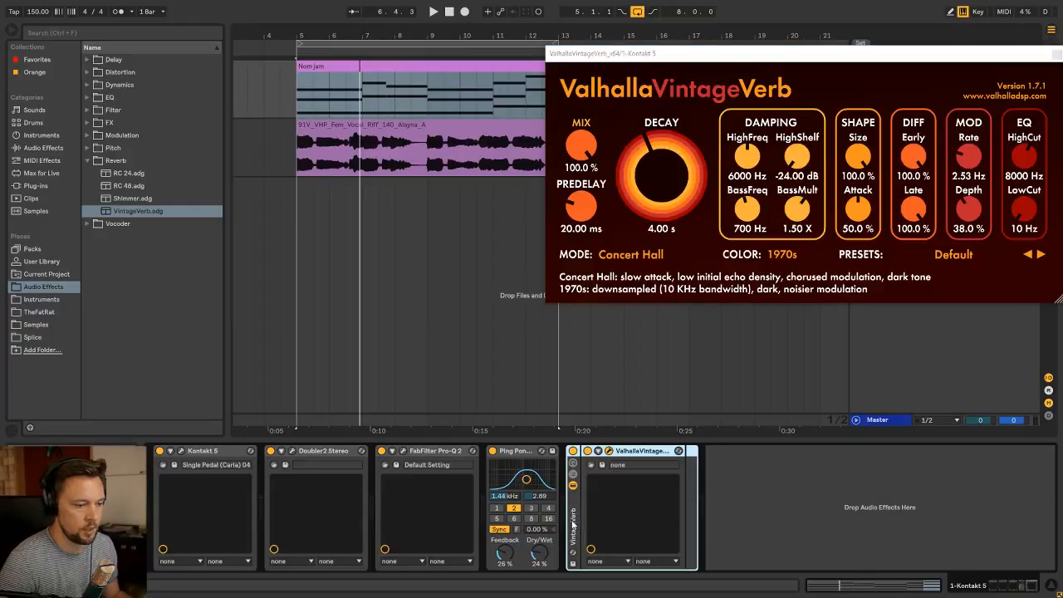
key("ctrl+shift+g")
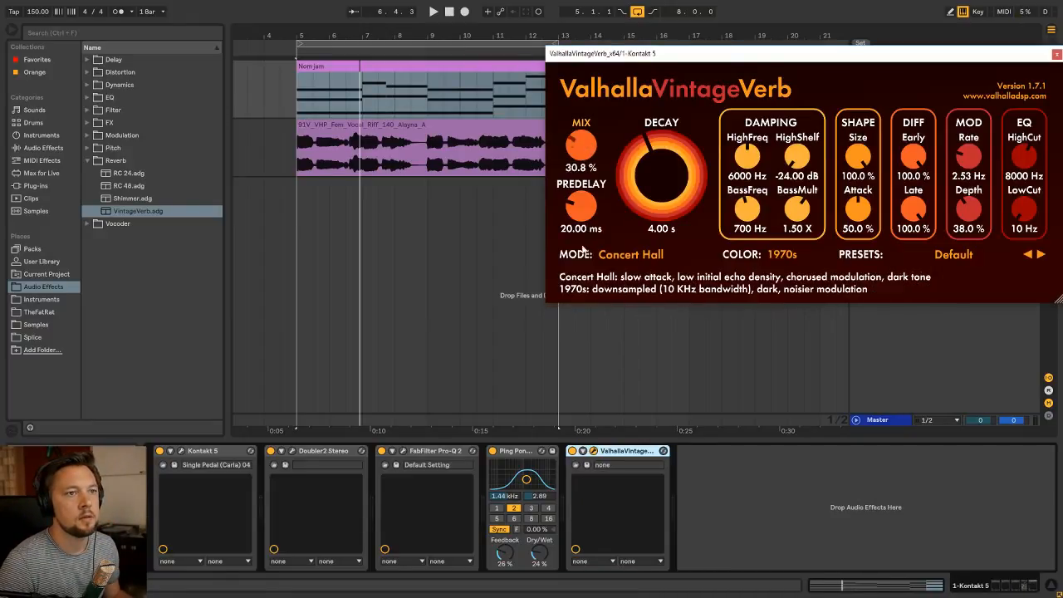
Set the ValhallaVintageVerb mix to 15.2%, play the loop and close the reverb window
left_click_drag(587, 147, 588, 164)
key("space")
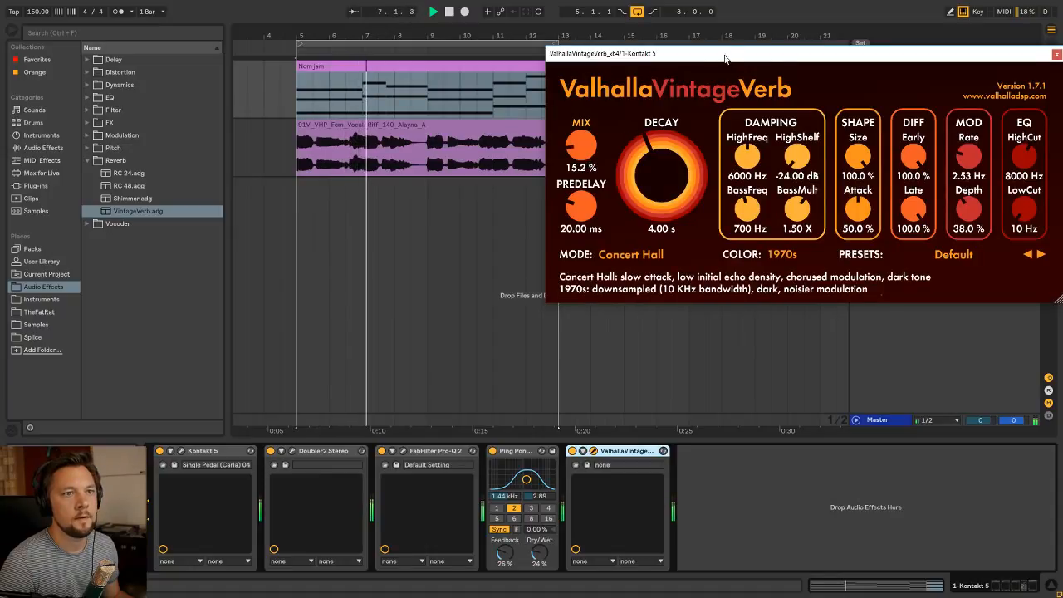
left_click_drag(726, 55, 484, 162)
left_click(816, 162)
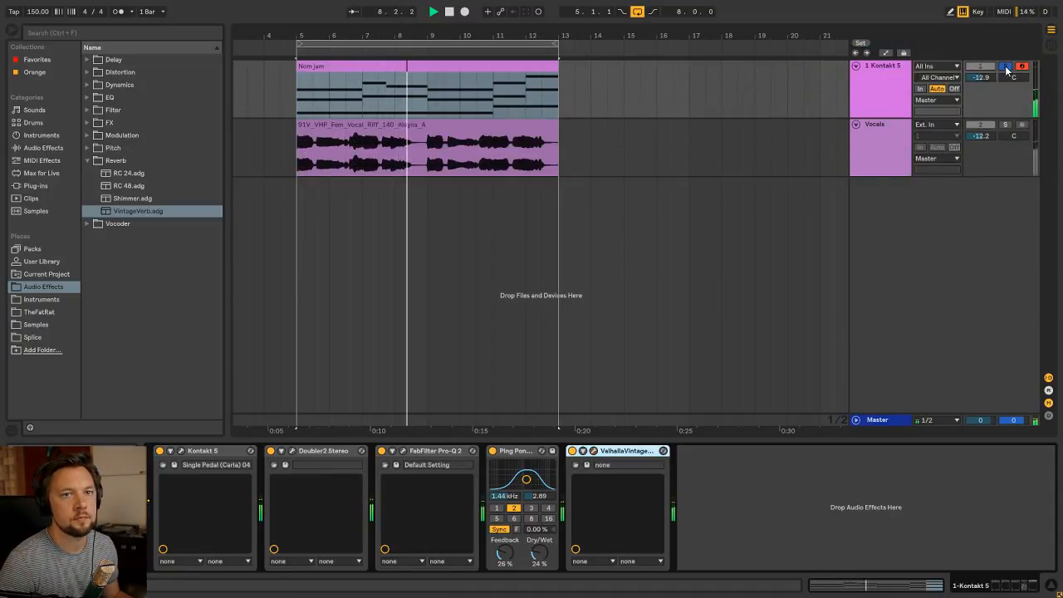
Unsolo the Kontakt 5 track and balance the levels, with Vocals at -10.0 dB and Kontakt 5 at -11.9 dB
key("Tab")
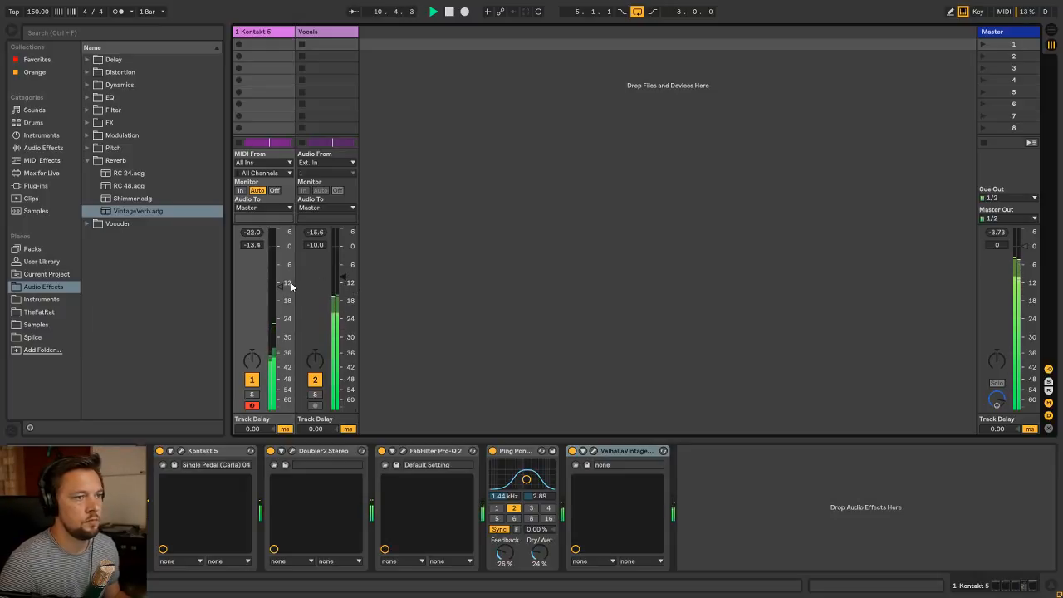
key("Tab")
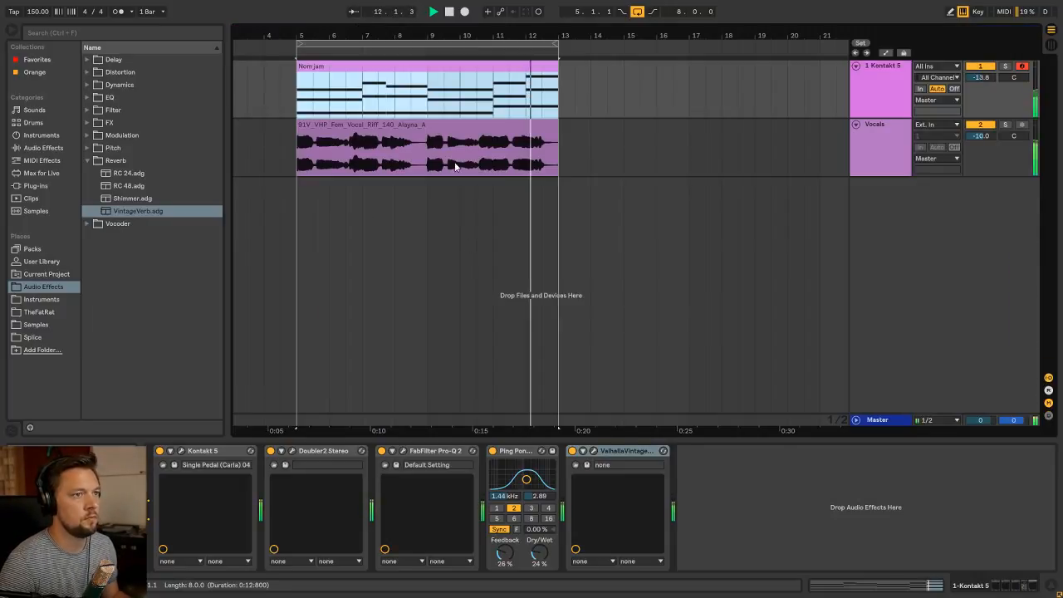
key("Tab")
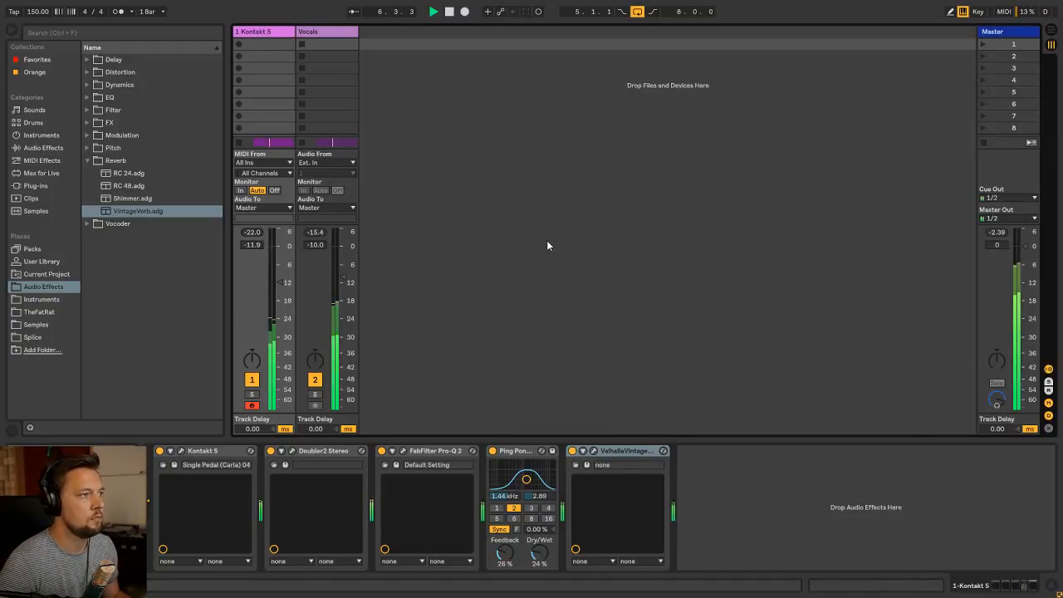
Switch to the arrangement of clips, stop the loop and collapse the Reverb preset folder
key("Tab")
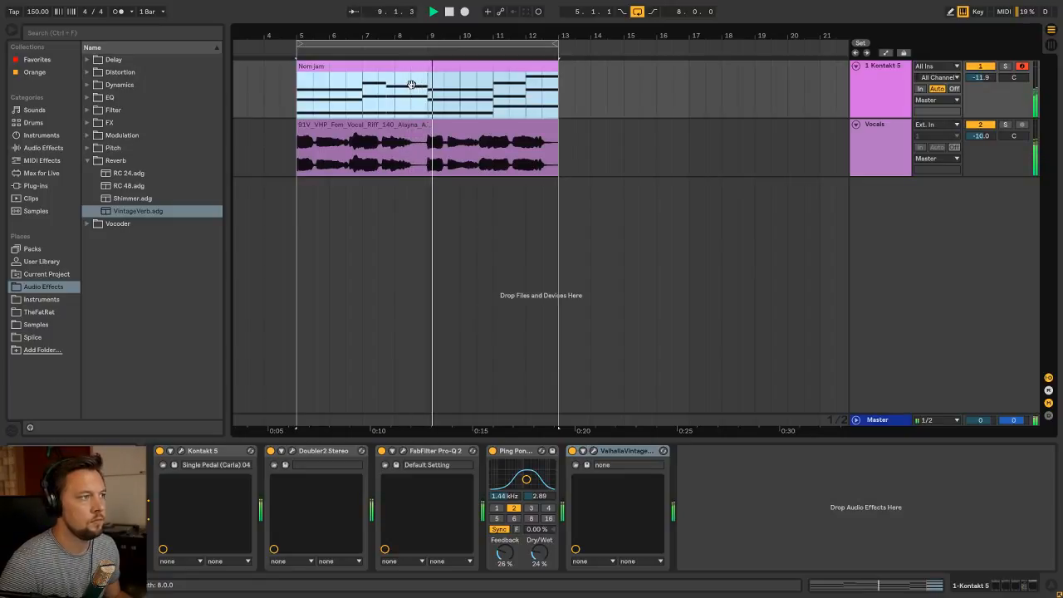
left_click(381, 135)
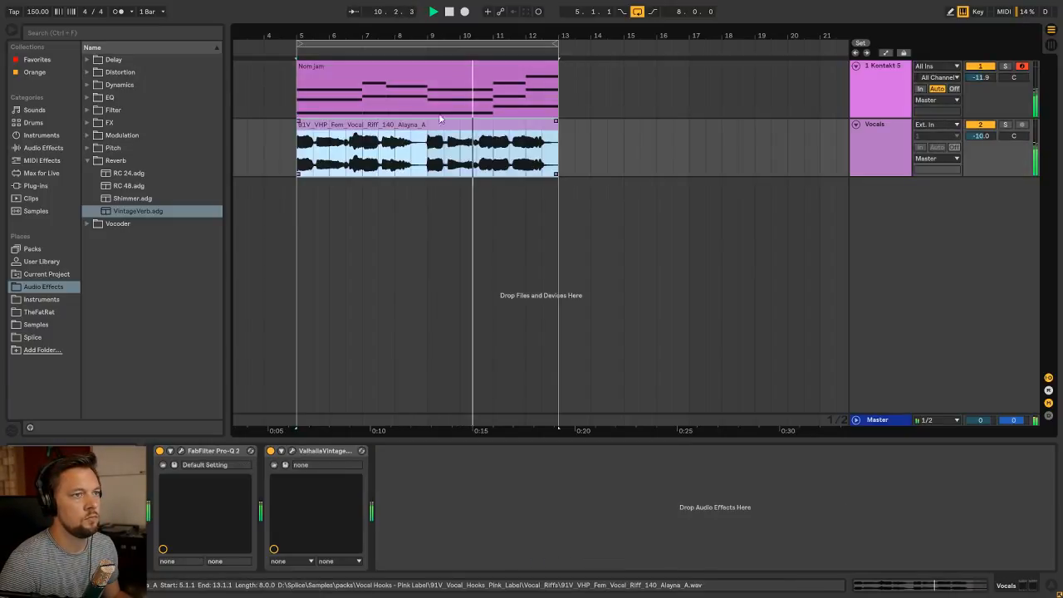
key("space")
left_click(425, 74)
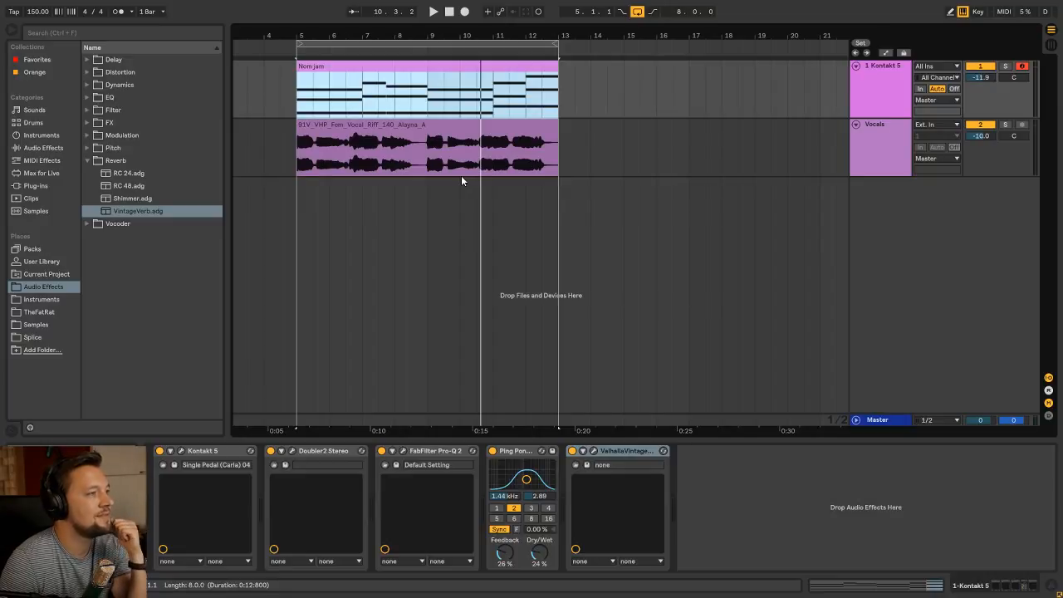
left_click(416, 130)
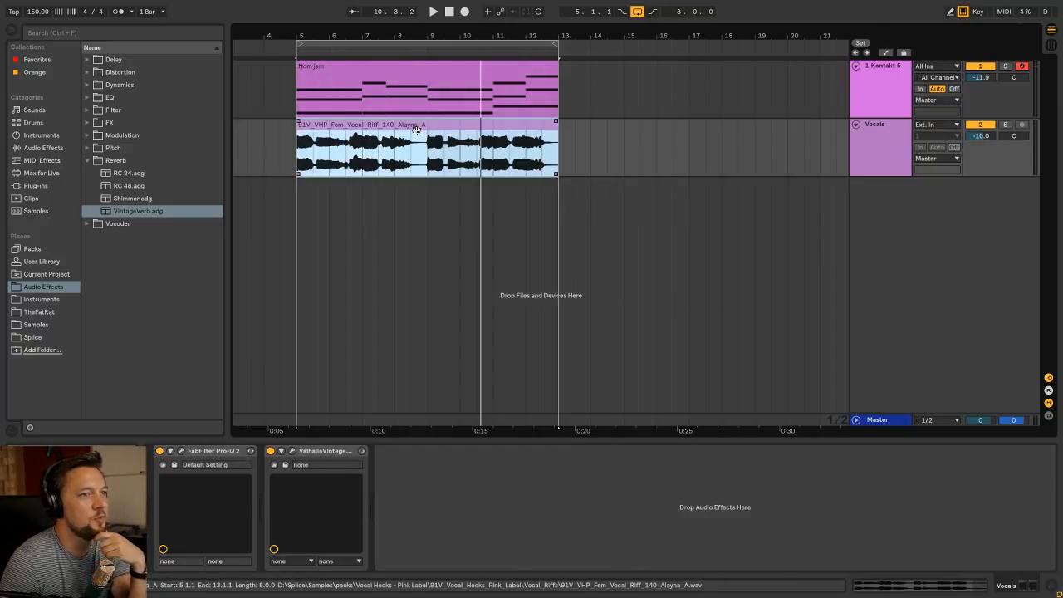
left_click(127, 159)
Rename the Kontakt 5 track and its MIDI clip to Numi Yum
left_click(892, 73)
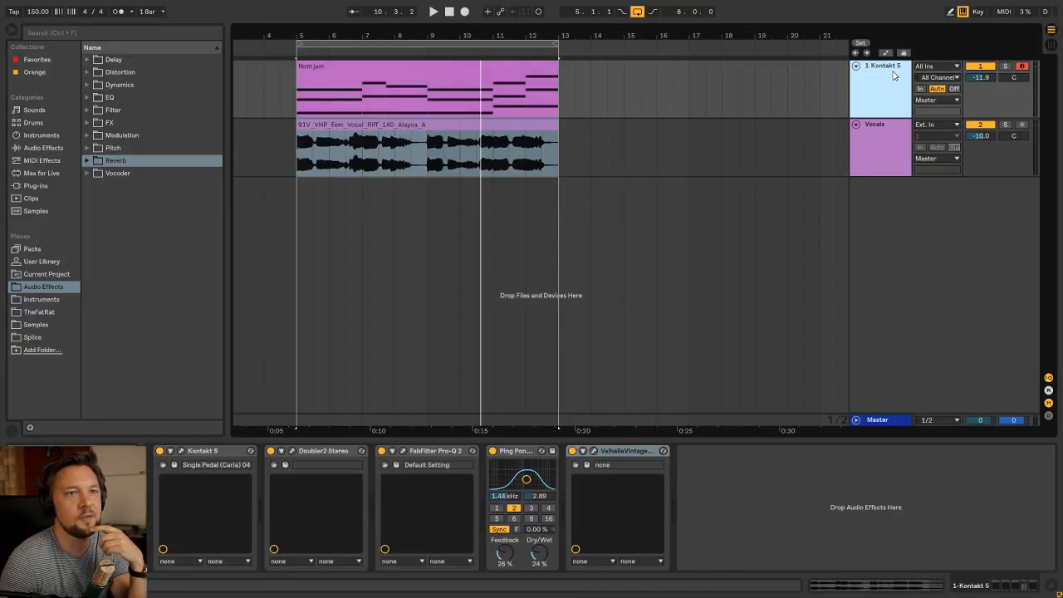
key("ctrl+r")
type("N")
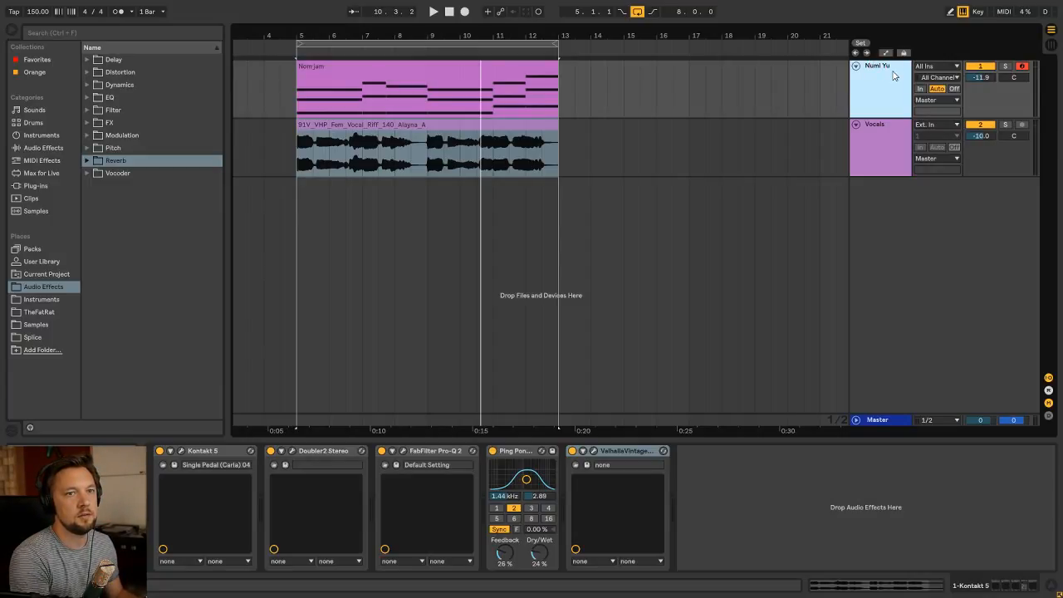
left_click(392, 62)
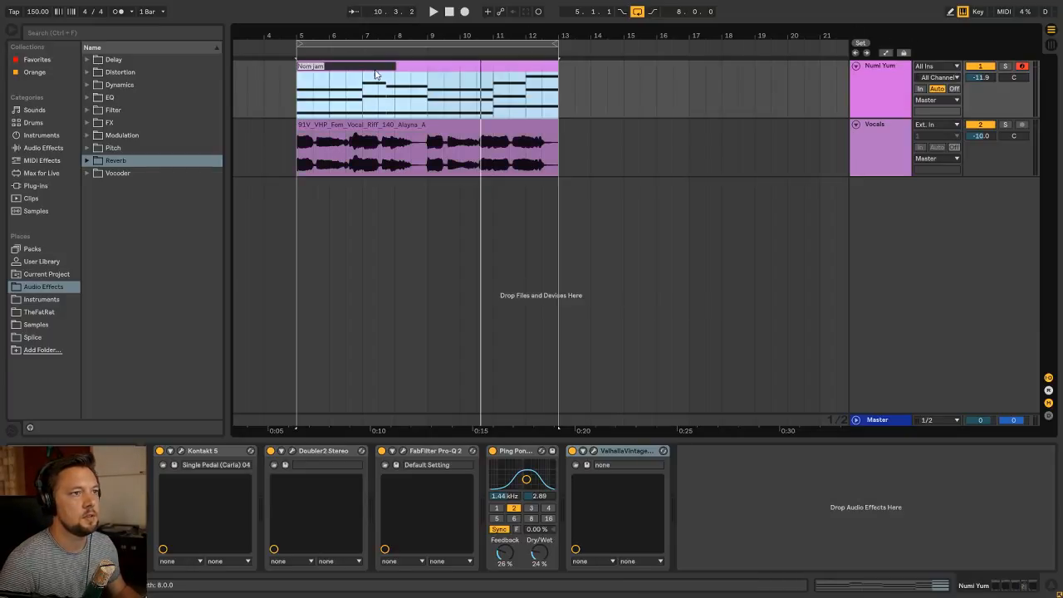
type("Numi Yu")
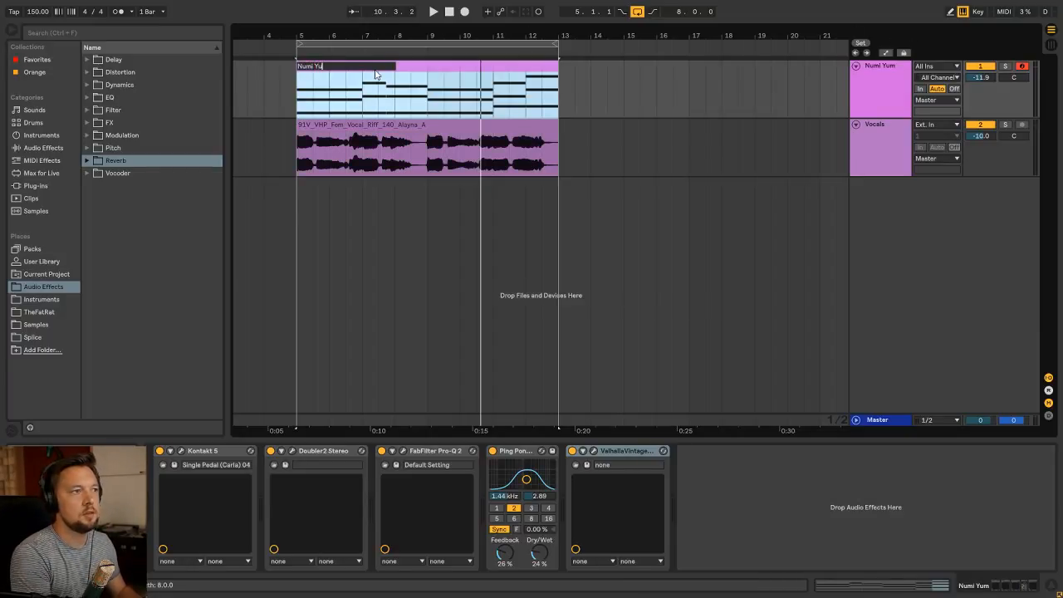
type("m")
key("Return")
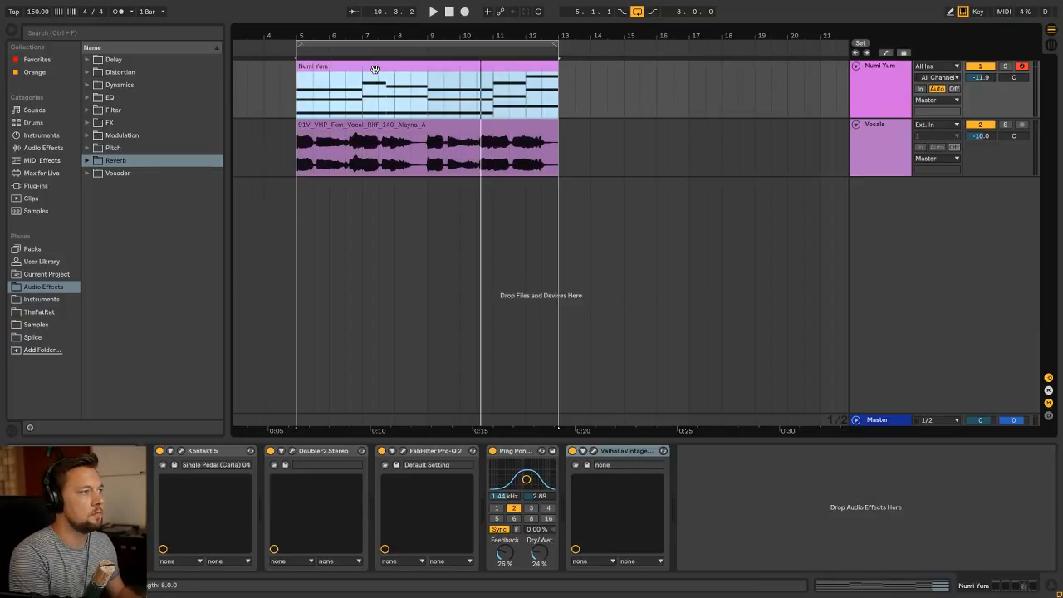
Rename the audio clip on the Vocals track to Vocals
left_click(356, 125)
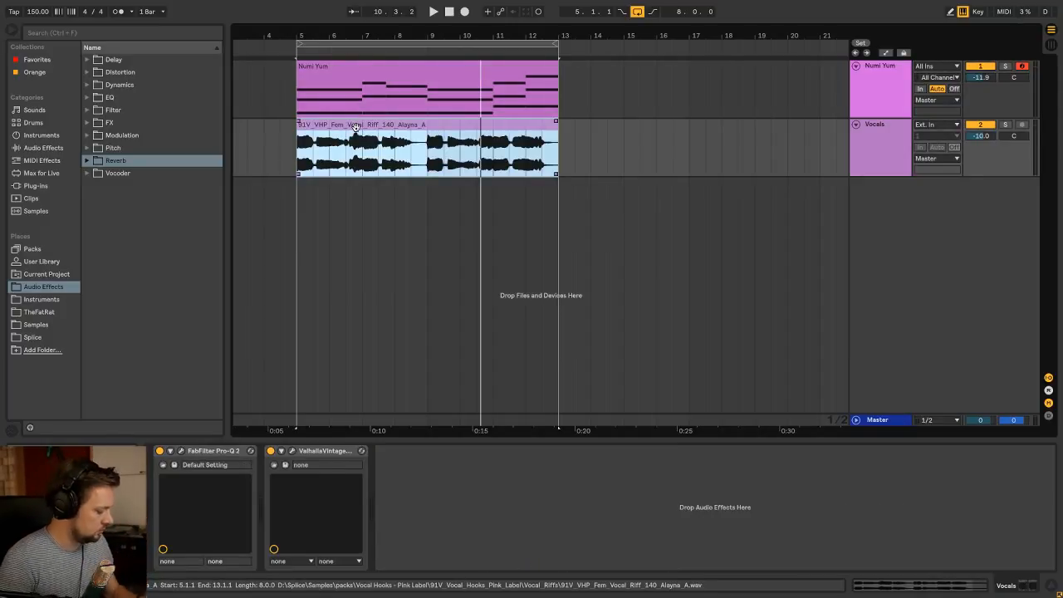
key("ctrl+r")
type("Voca")
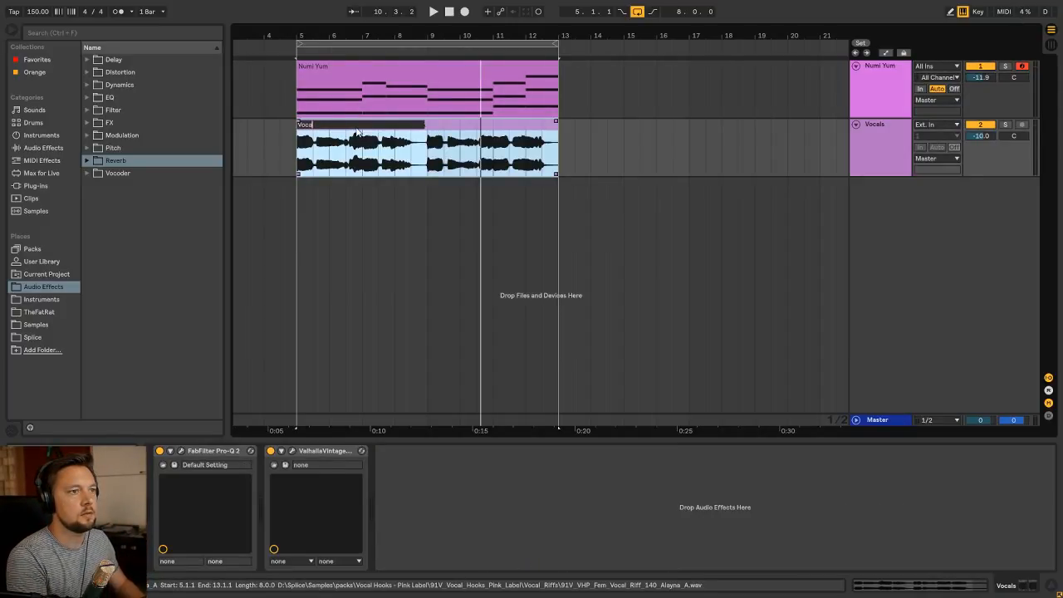
type("ls")
key("Return")
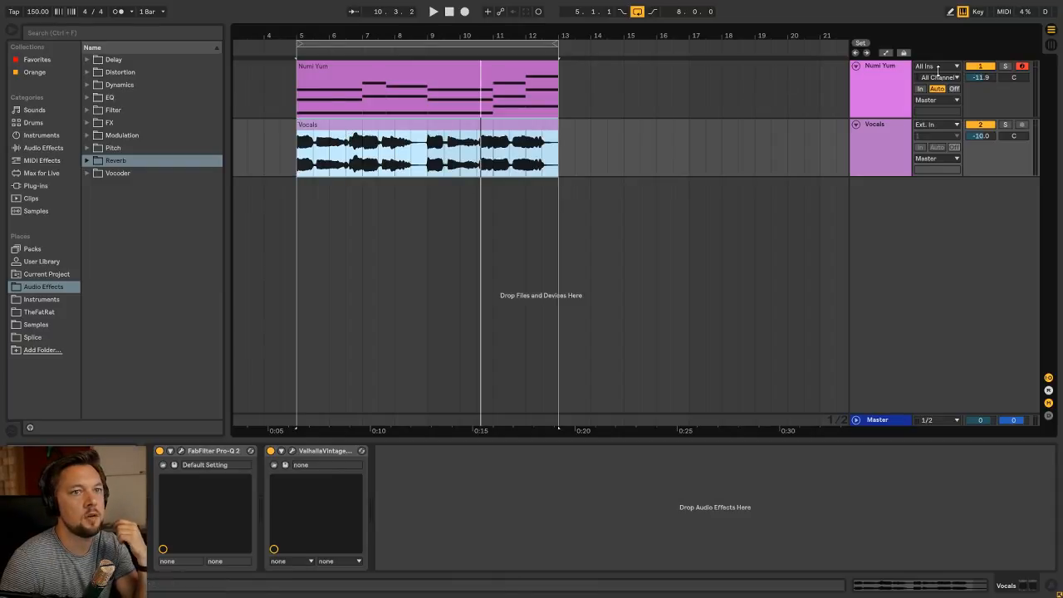
Play the loop with the Vocals track soloed, solo Numi Yum instead, and clear the solo
left_click(890, 75)
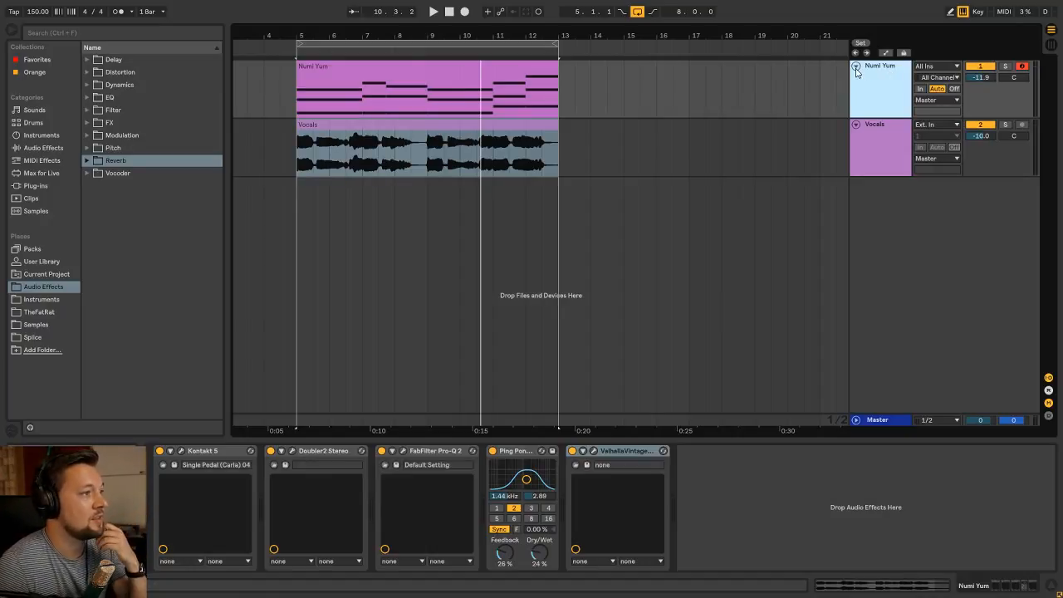
left_click(901, 135)
left_click(1005, 125)
key("space")
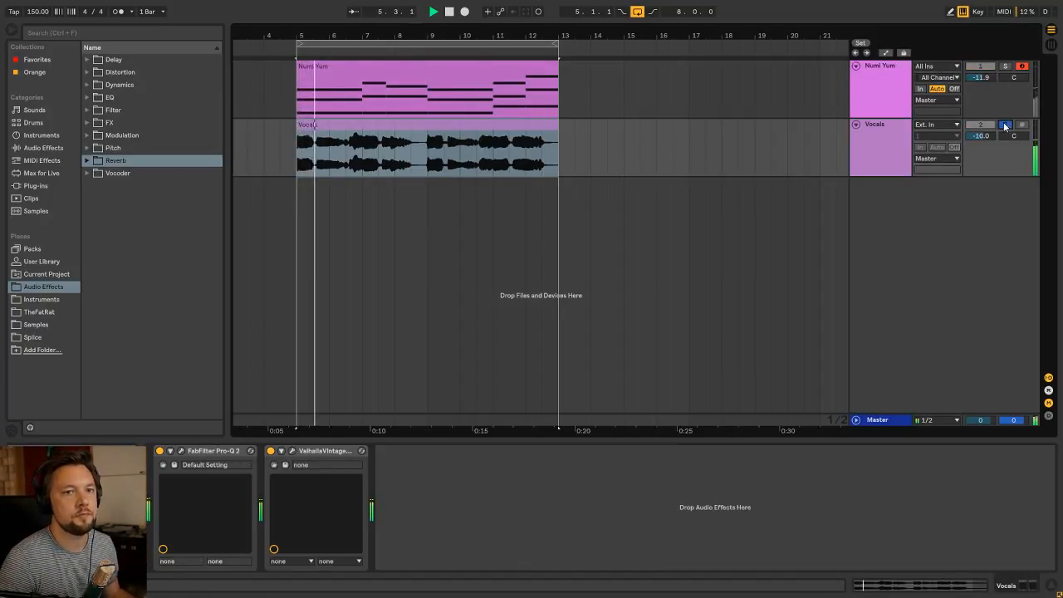
left_click(1005, 66)
left_click(886, 76)
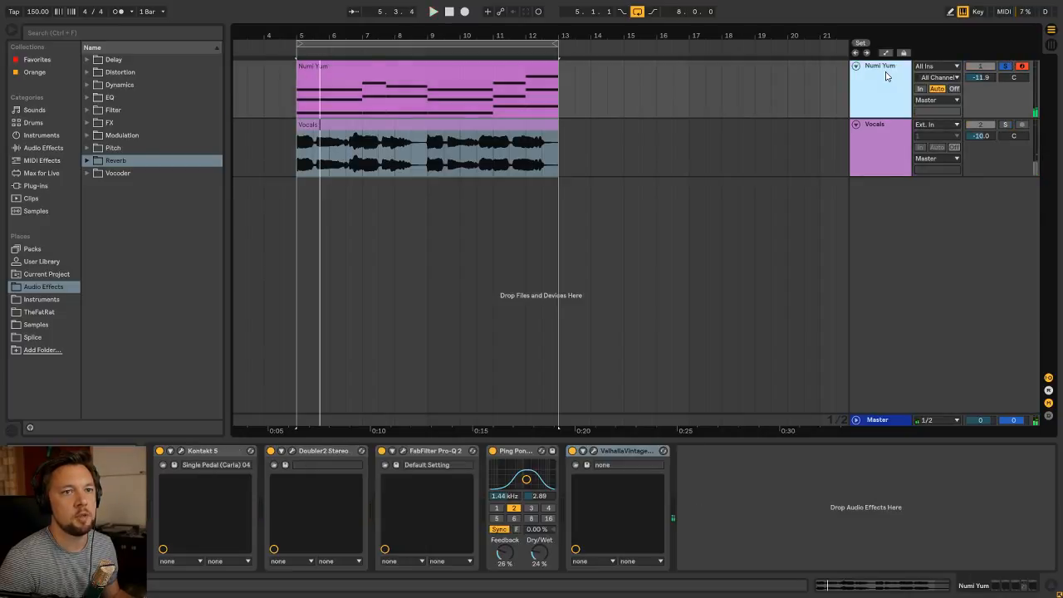
left_click(1006, 66)
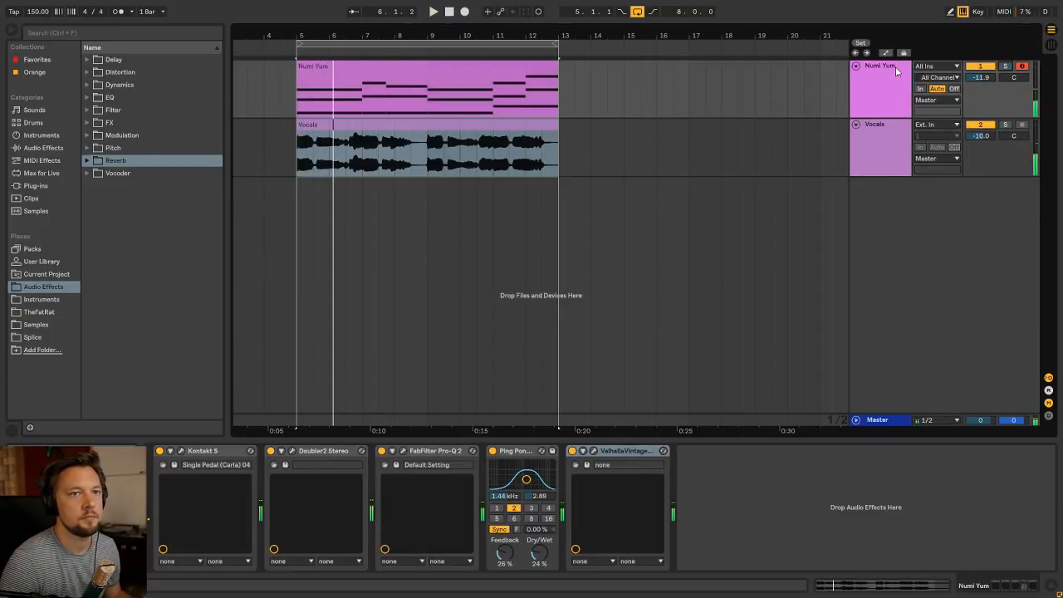
Listen to the Numi Yum and Vocals tracks playing together, selecting each track and clip in turn
left_click(895, 68)
left_click(358, 66)
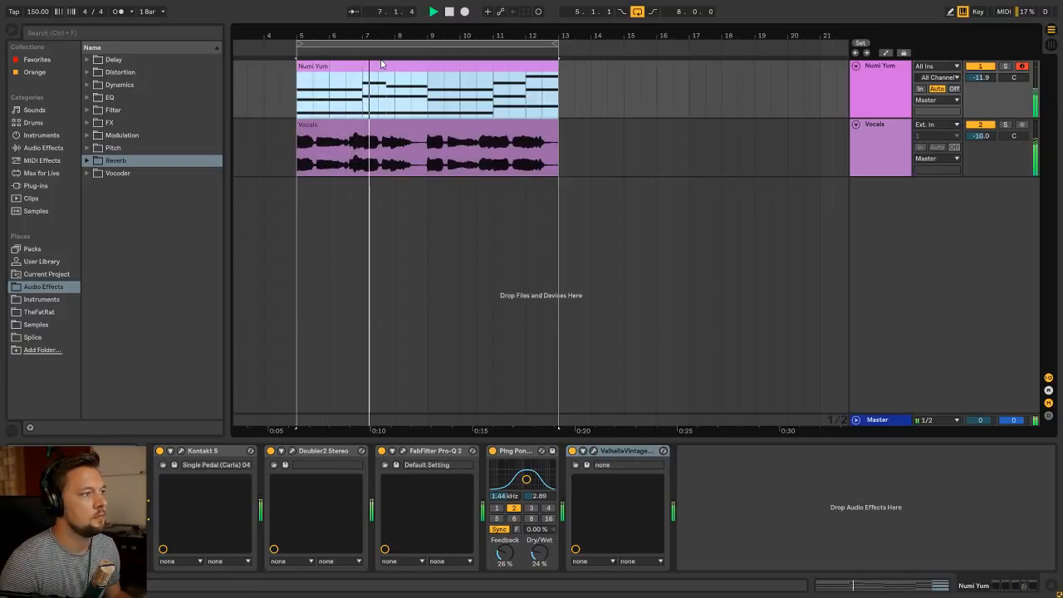
left_click(858, 134)
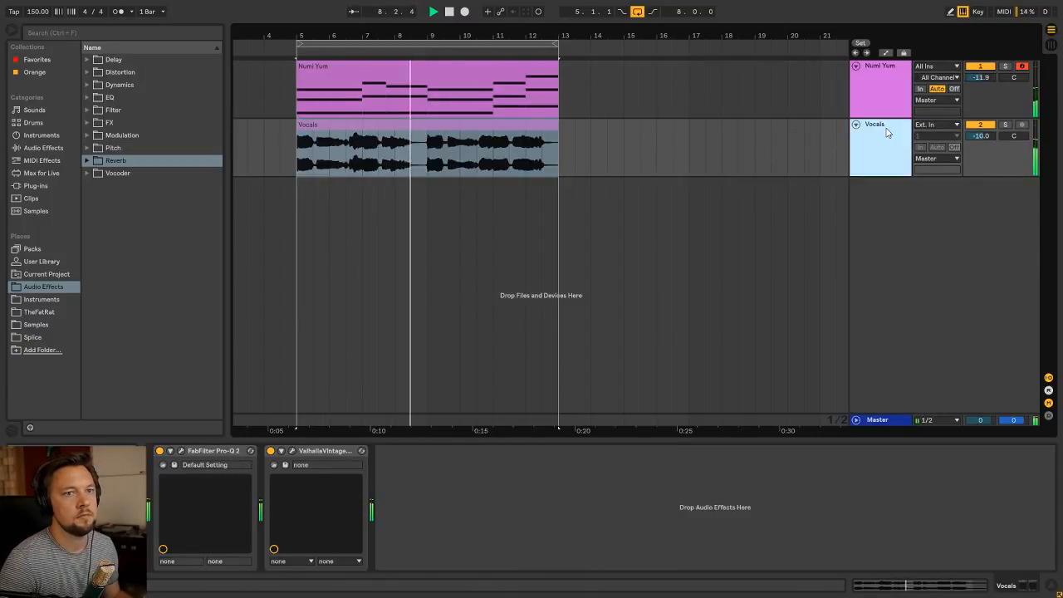
left_click(466, 127)
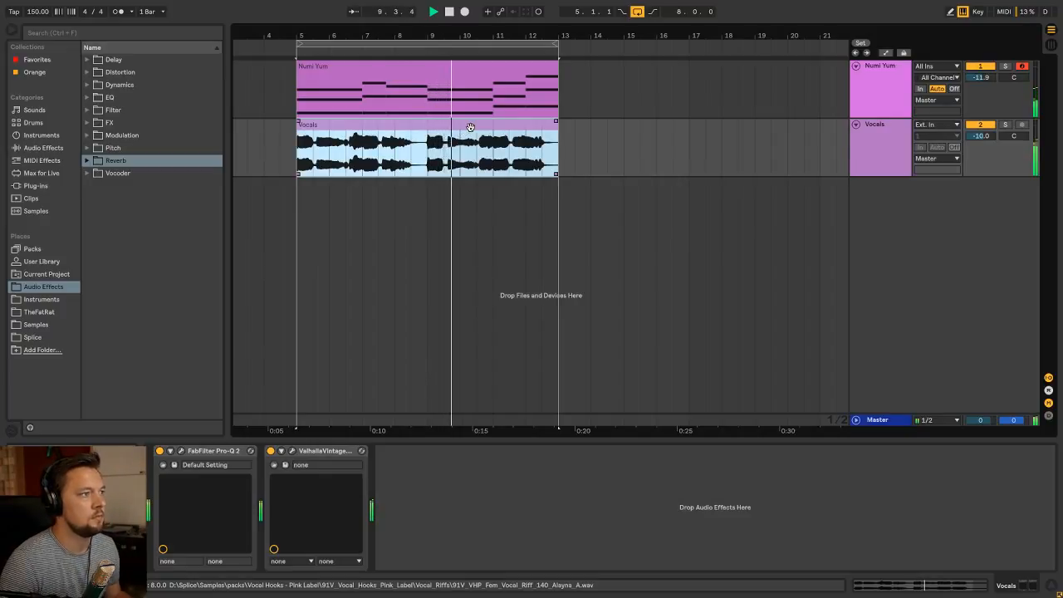
left_click(887, 126)
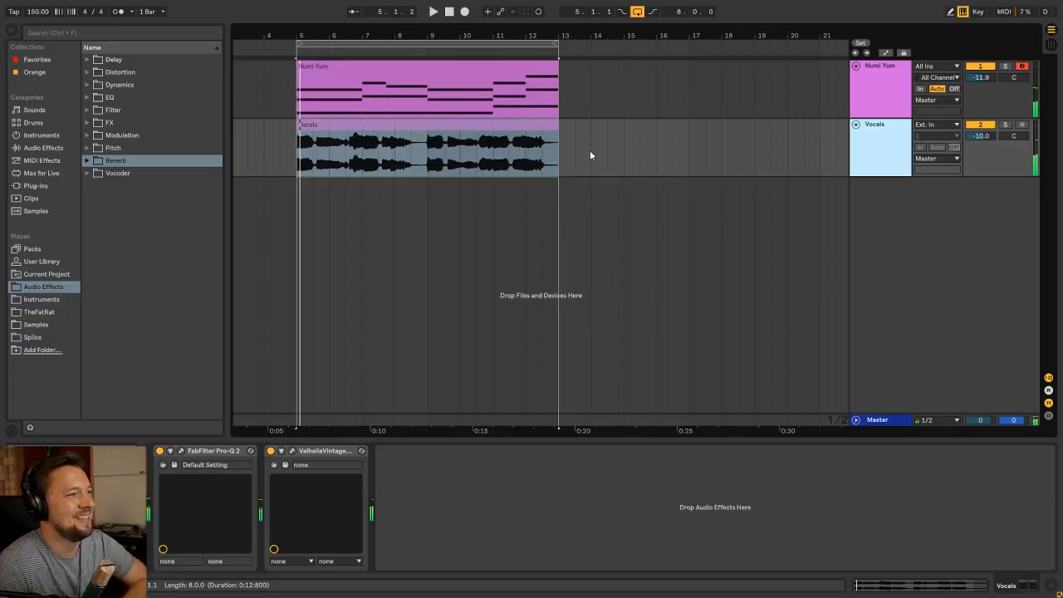
left_click(460, 163)
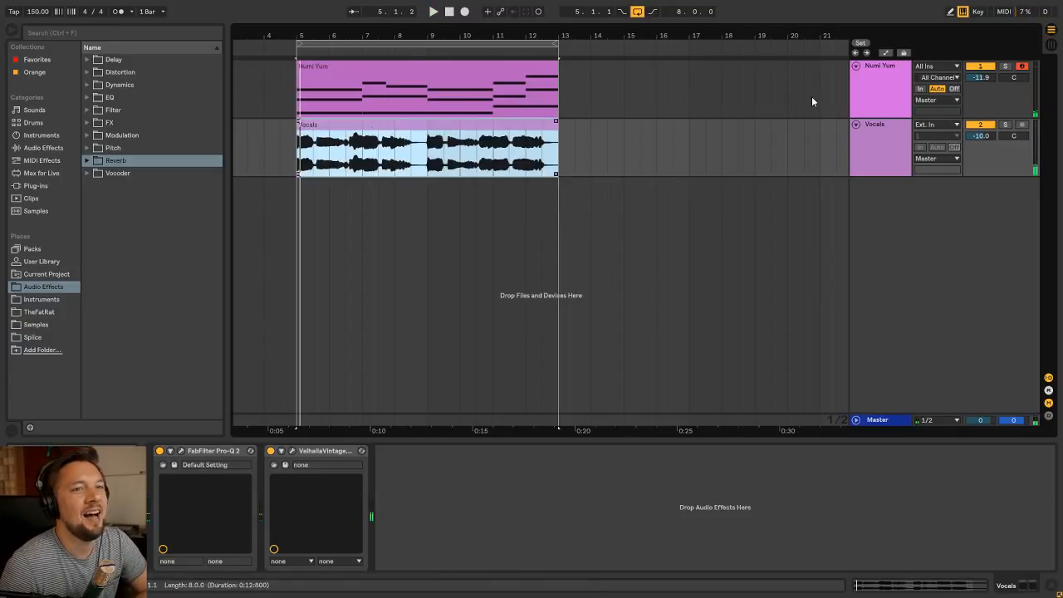
left_click(880, 69)
left_click(414, 77)
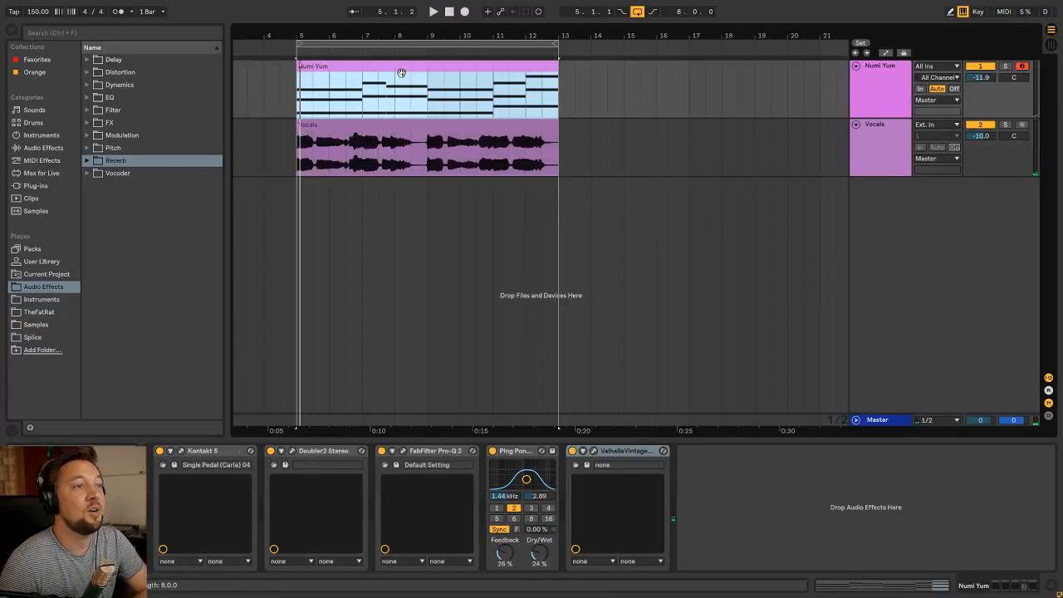
Insert a new MIDI track named Chords and move it above the Numi Yum track
left_click(903, 73)
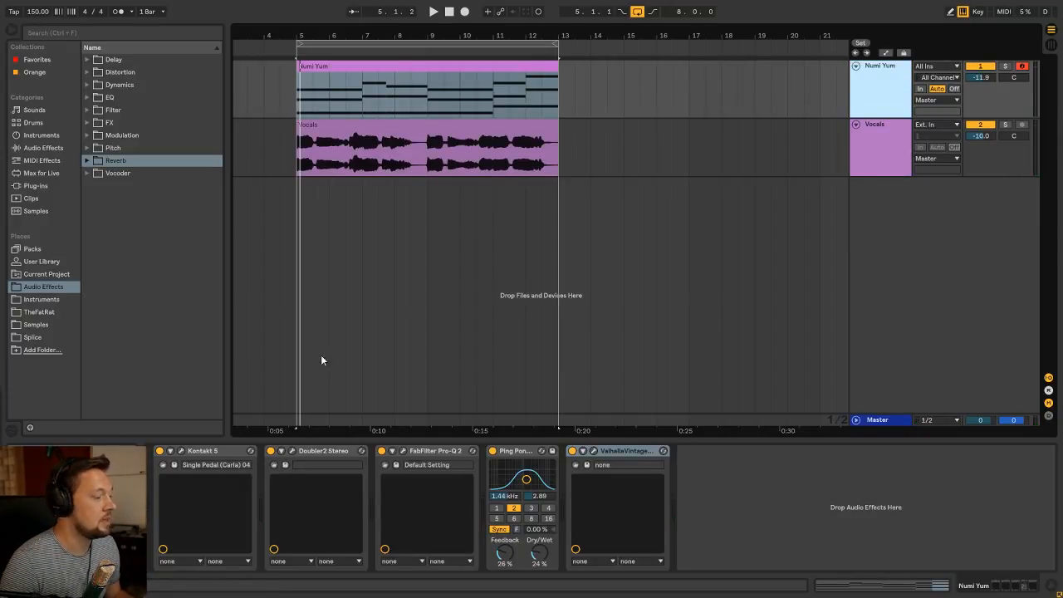
key("ctrl+shift+t")
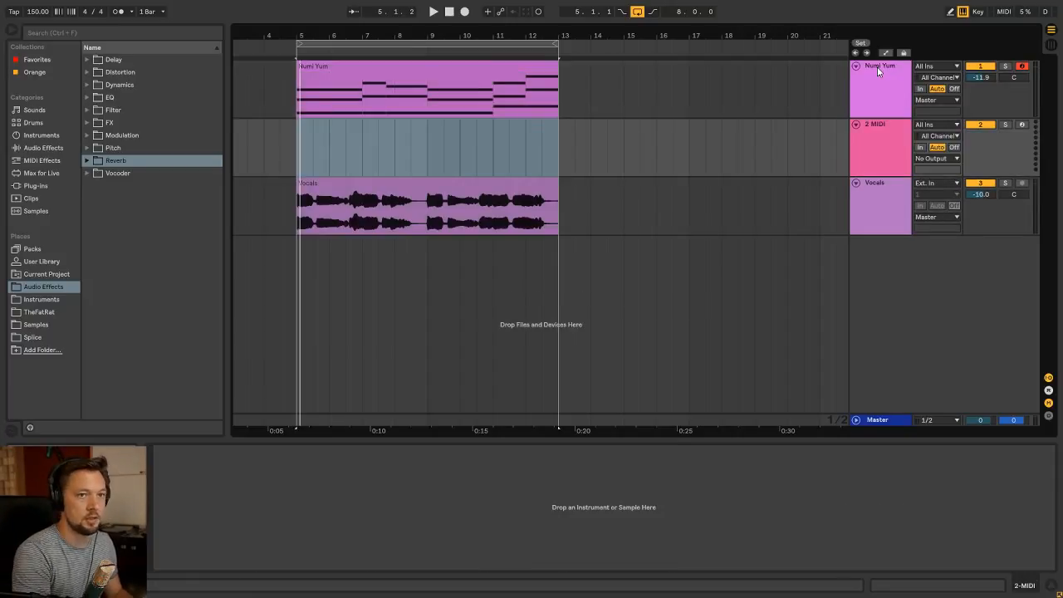
key("ctrl+r")
type("Chords")
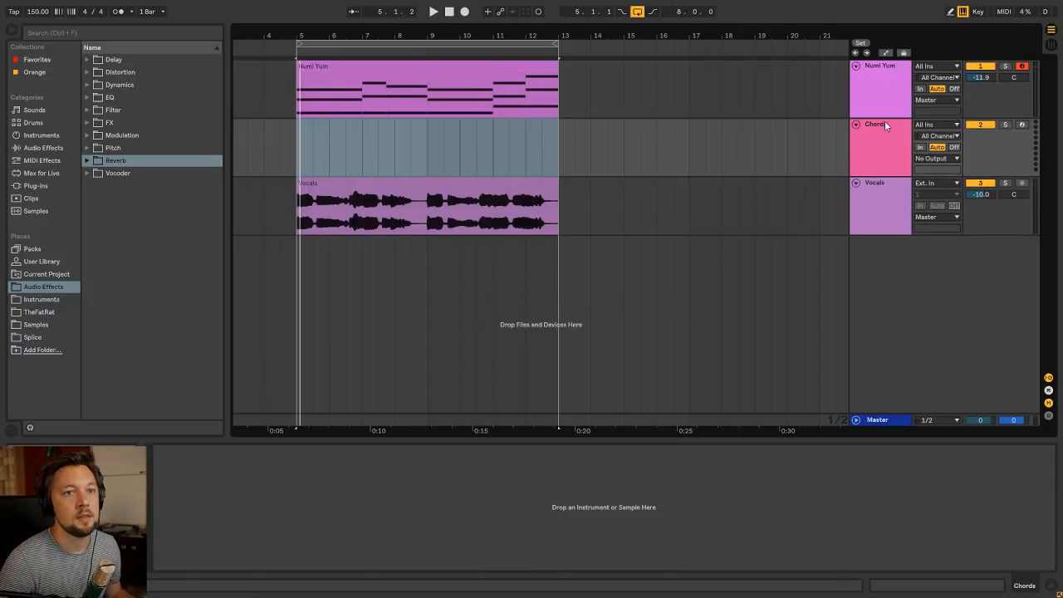
left_click_drag(885, 125, 885, 66)
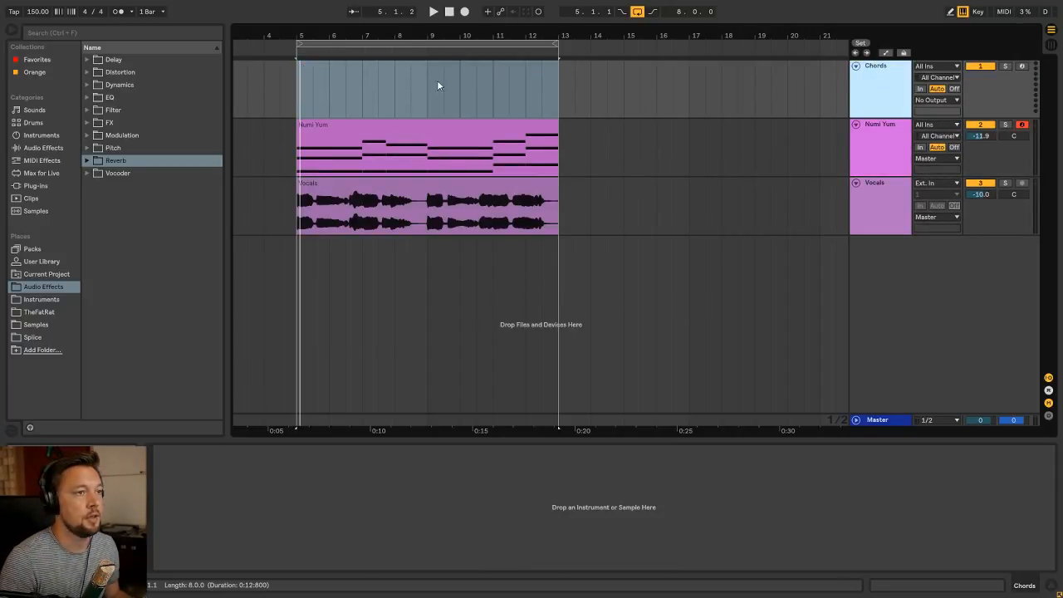
Place the insertion point at bar 5 on the Chords track and listen to part of the loop
left_click(294, 103)
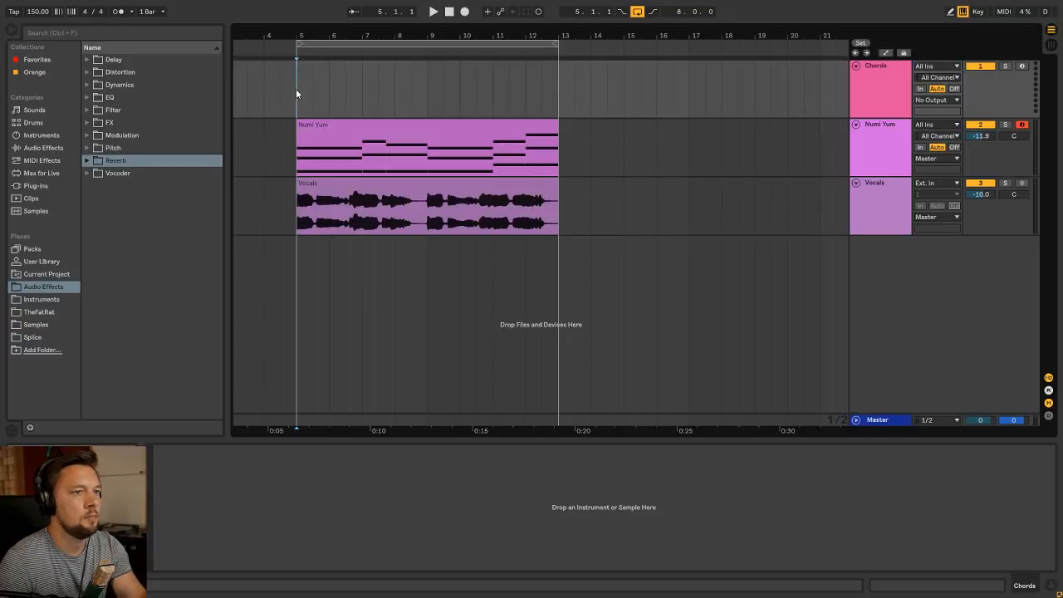
left_click(337, 124)
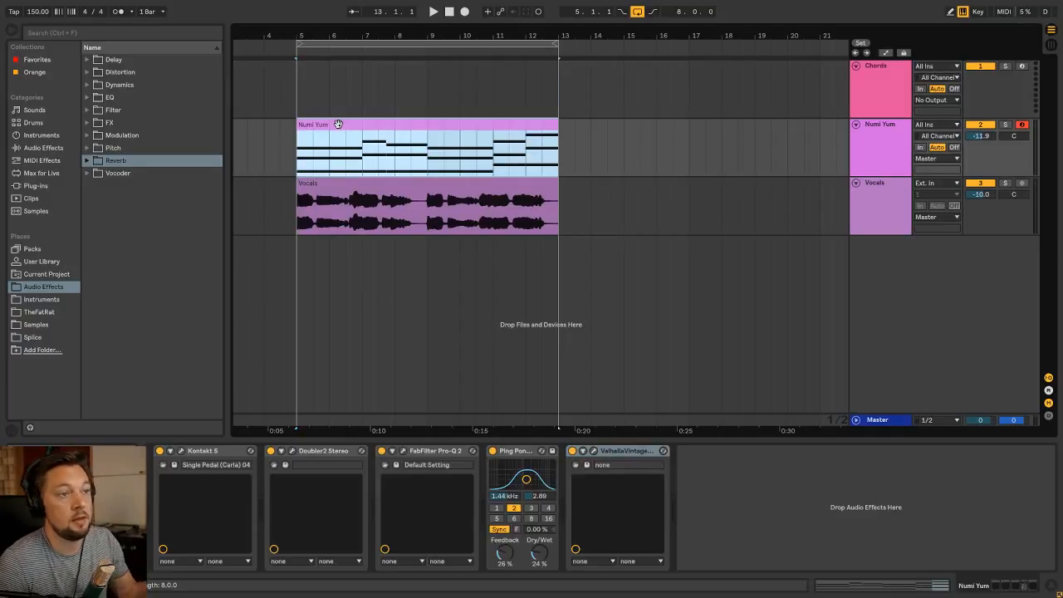
key("space")
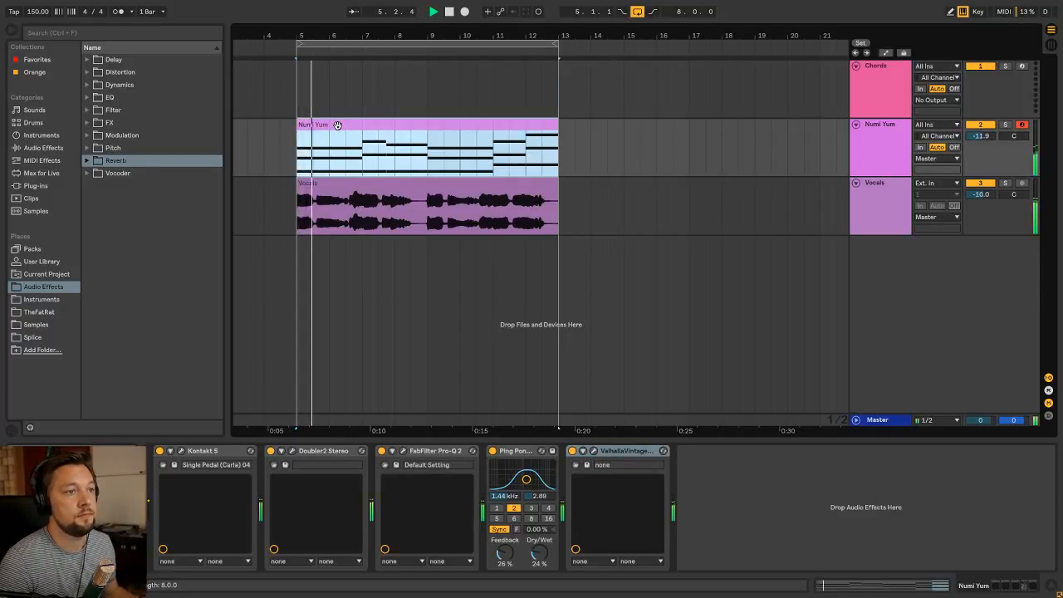
left_click(369, 106)
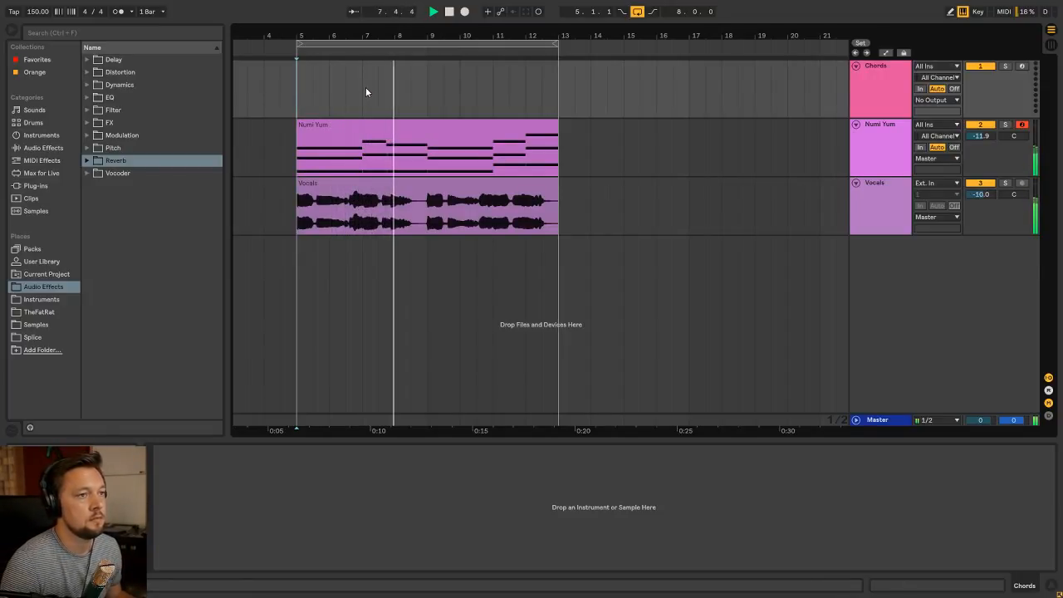
key("space")
Load the Kontakt 5 preset from the Instruments folder onto the Chords track and ungroup its rack
left_click(896, 95)
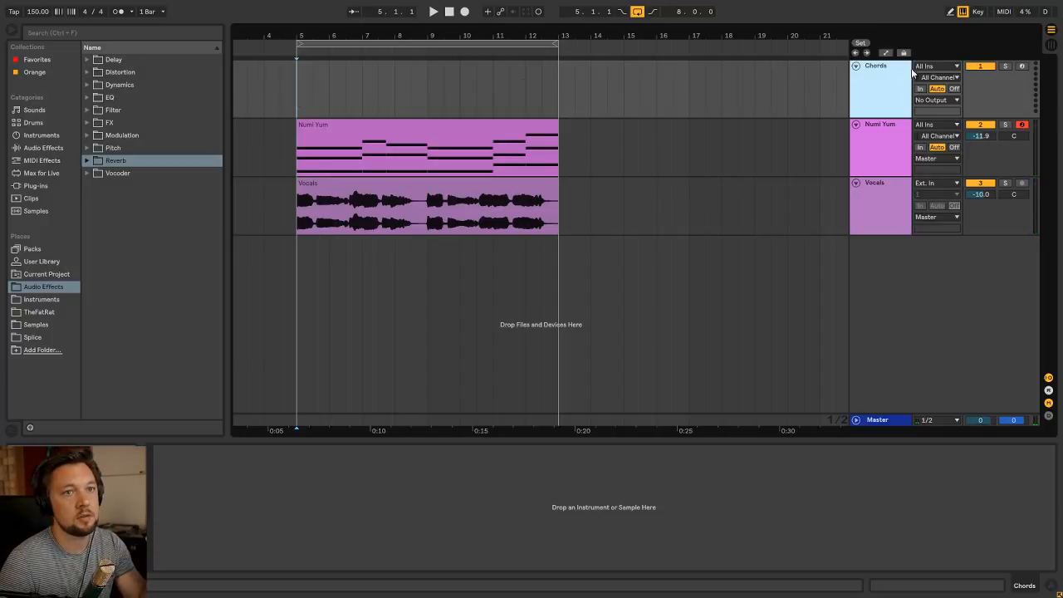
left_click(54, 298)
left_click(148, 162)
left_click_drag(148, 162, 315, 486)
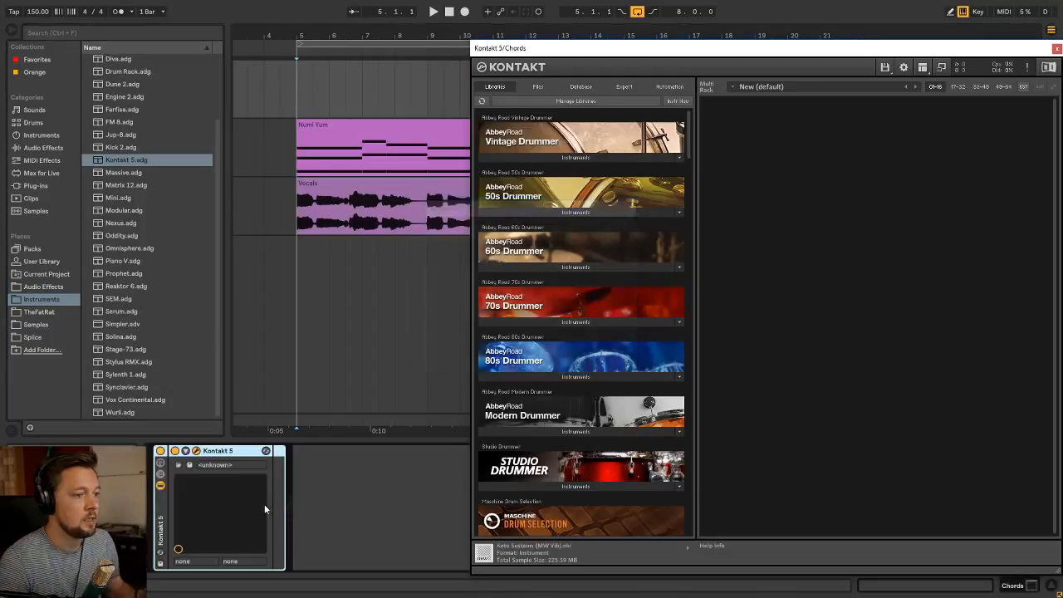
key("ctrl+shift+g")
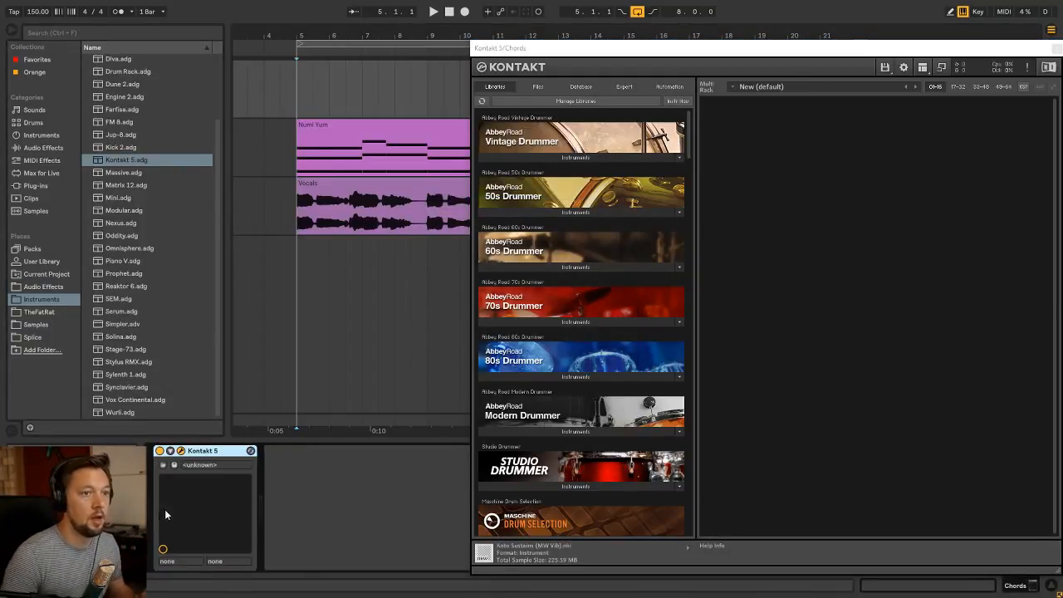
Load Ch1 Seventh Gate Sh from the Vocalise Gravity Pack 02 library's Pads > Elements Short folder into the Chords track's Kontakt
scroll(645, 264, "down", 20)
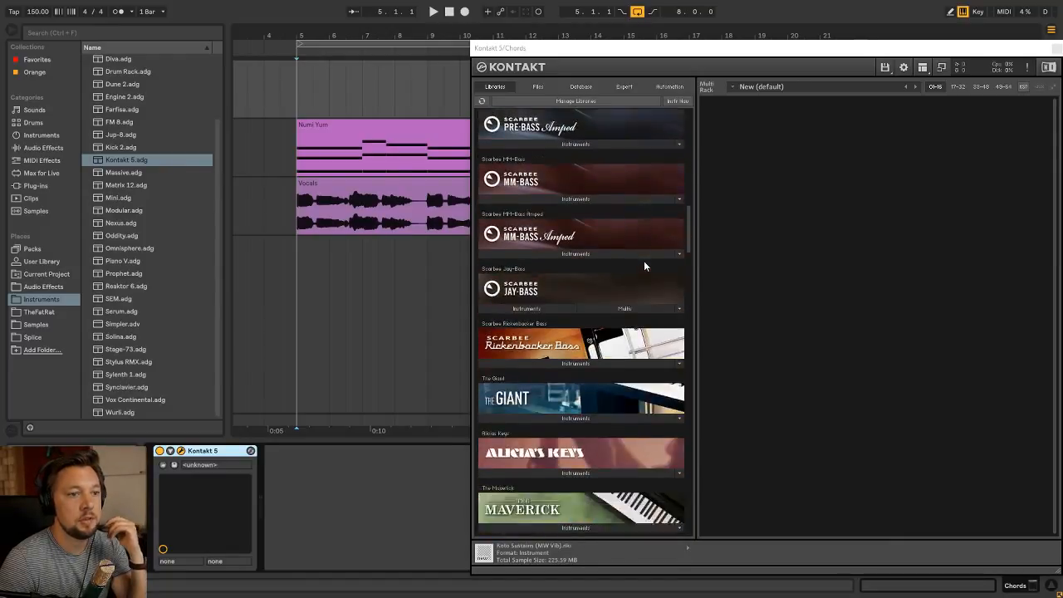
scroll(644, 266, "down", 20)
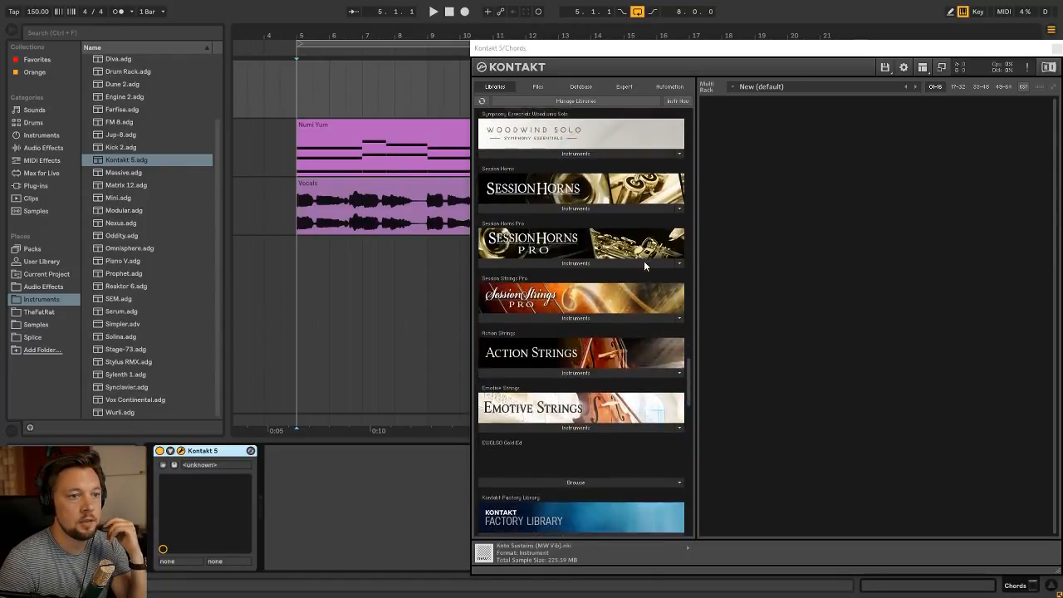
scroll(644, 266, "down", 8)
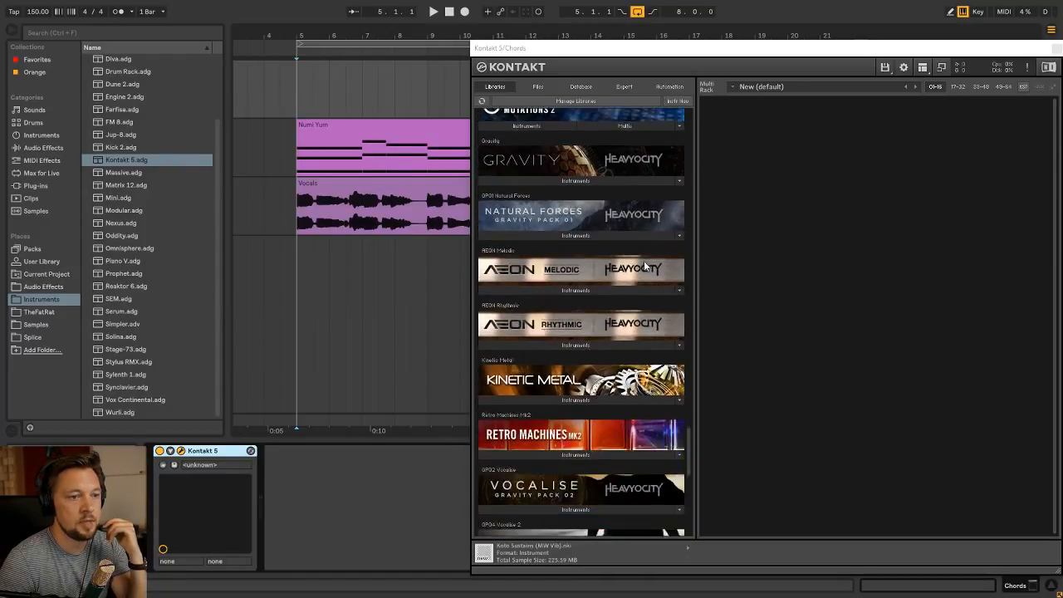
scroll(644, 265, "down", 2)
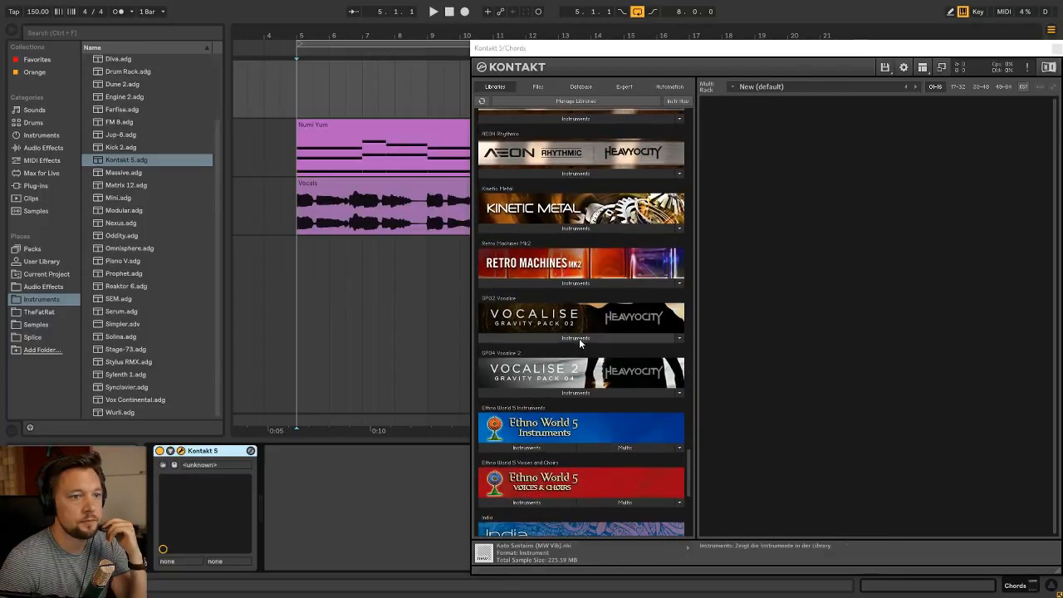
left_click(579, 338)
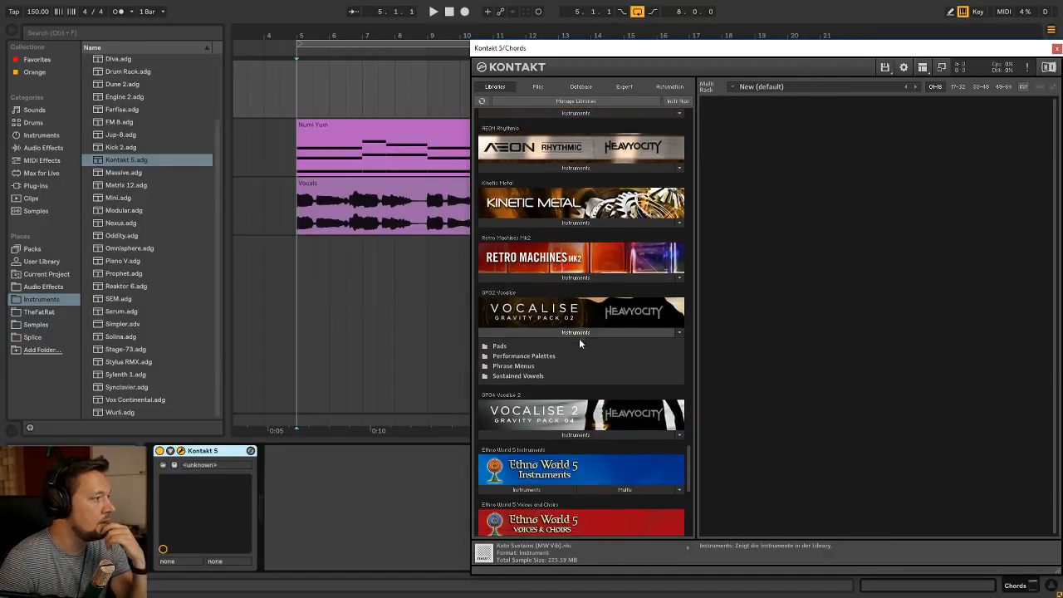
scroll(522, 272, "down", 2)
left_click(523, 272)
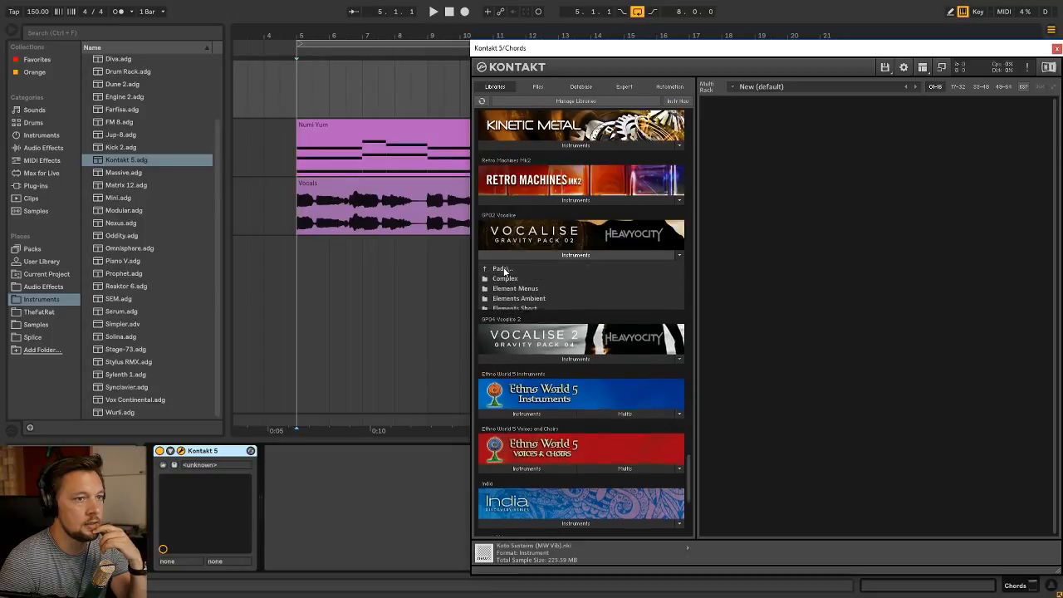
left_click(528, 306)
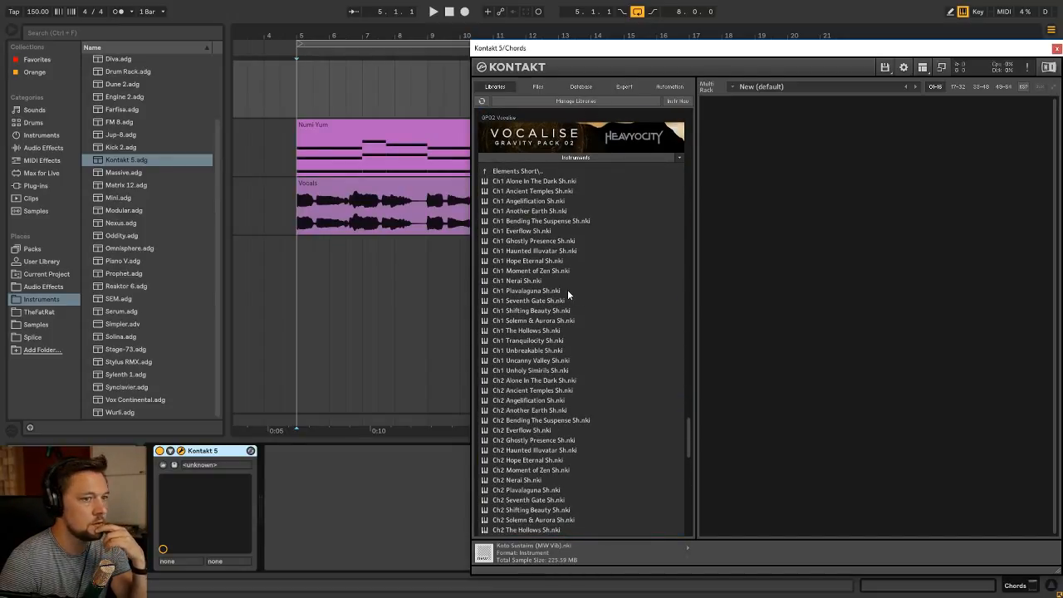
double_click(533, 302)
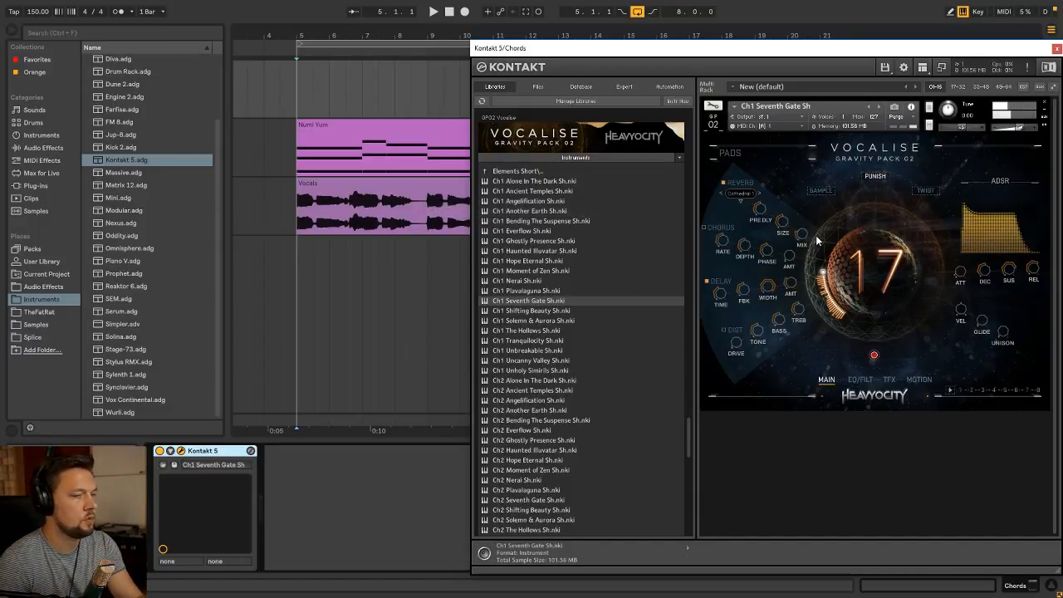
left_click(1057, 49)
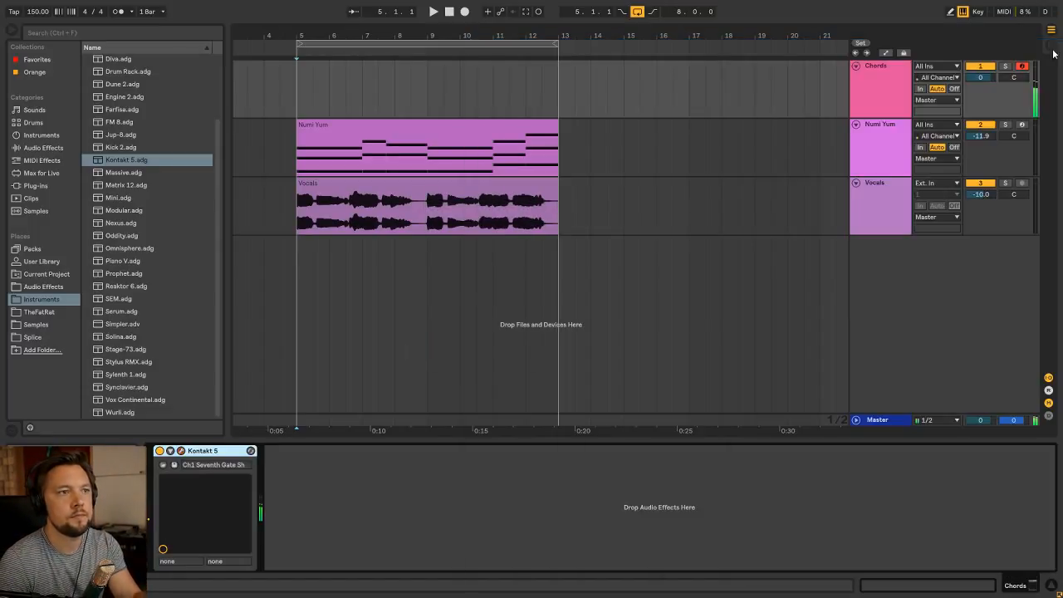
Turn off the reverb and delay effects in the Seventh Gate patch on the Chords track
left_click(361, 131)
left_click(292, 98)
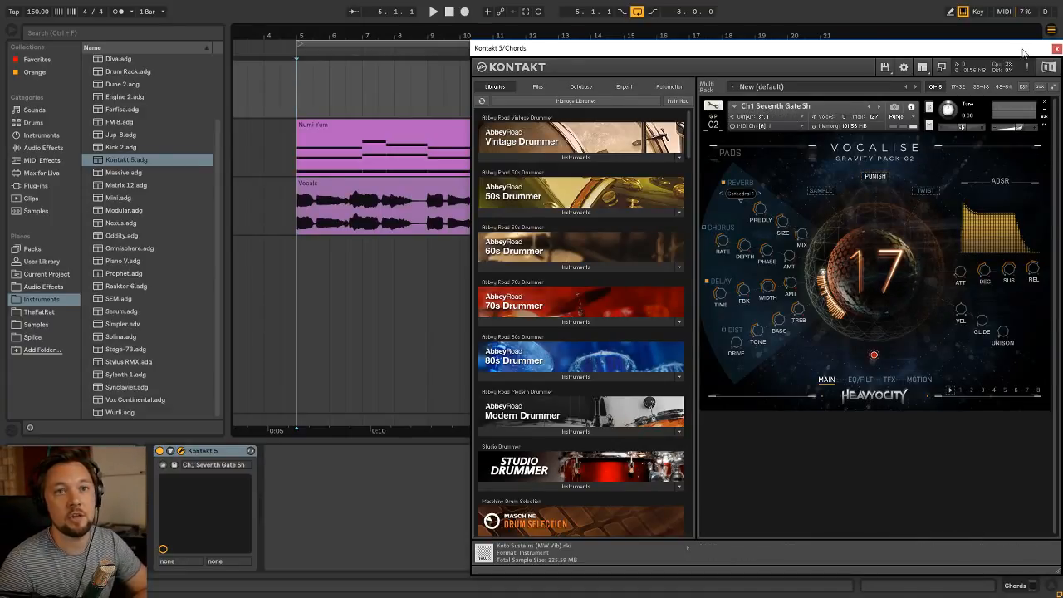
left_click_drag(1053, 48, 868, 44)
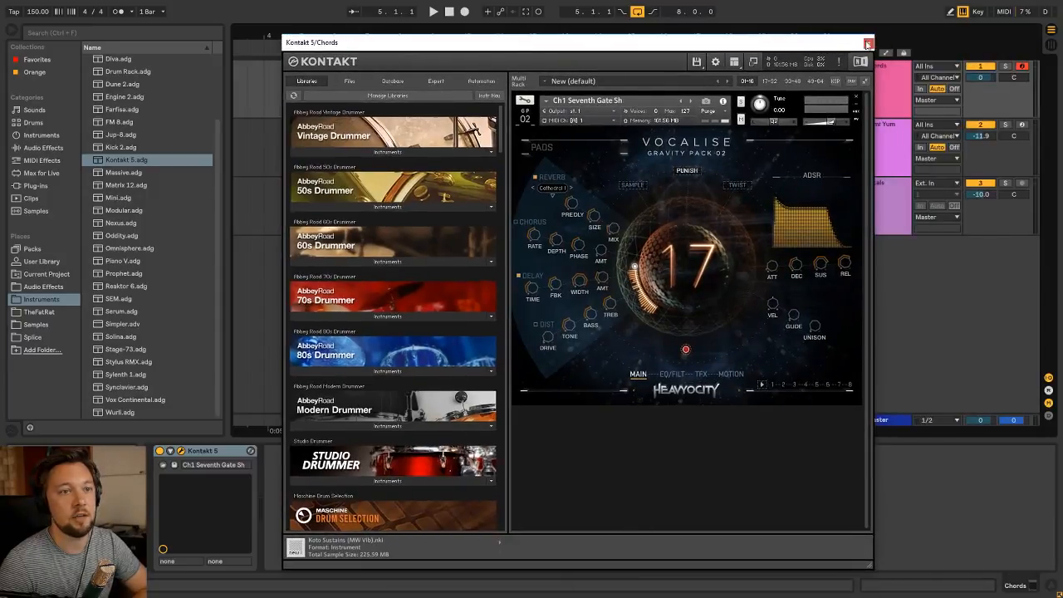
left_click(537, 178)
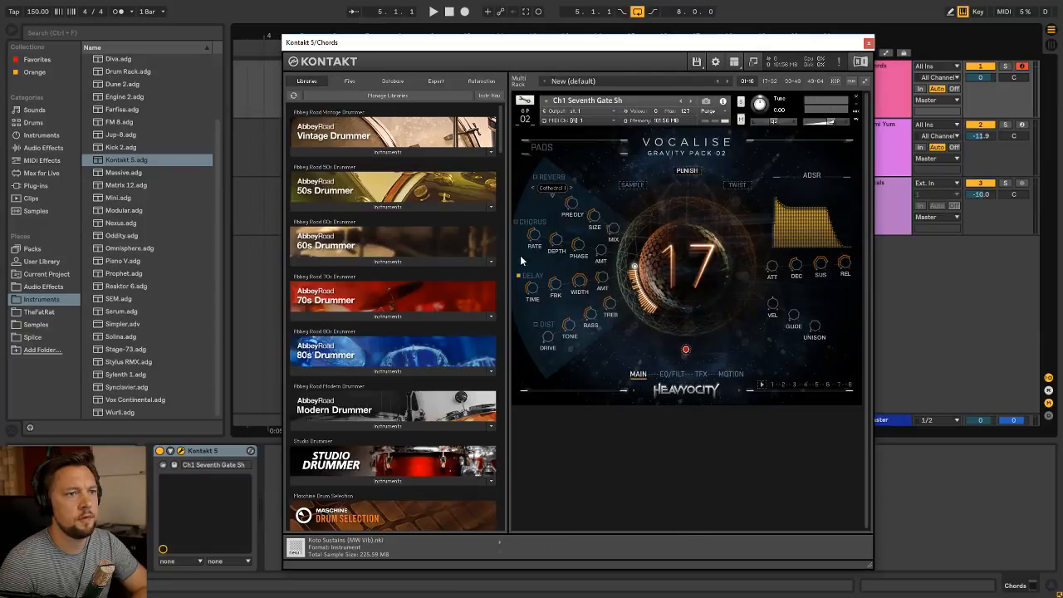
left_click(868, 42)
Insert an empty MIDI clip named Chords from bar 5 to bar 13 on the Chords track
key("space")
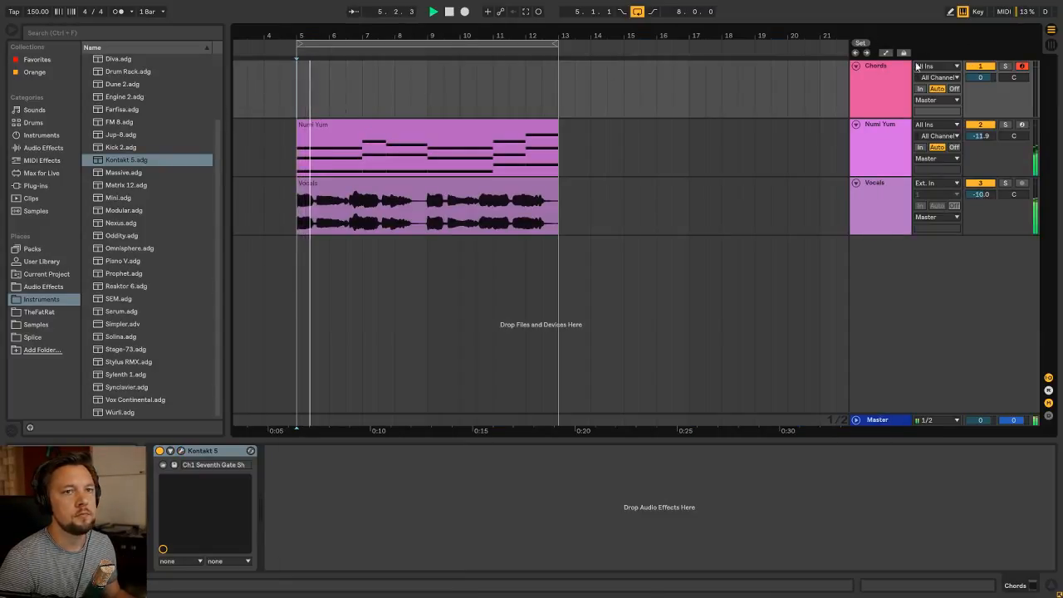
left_click_drag(302, 113, 515, 107)
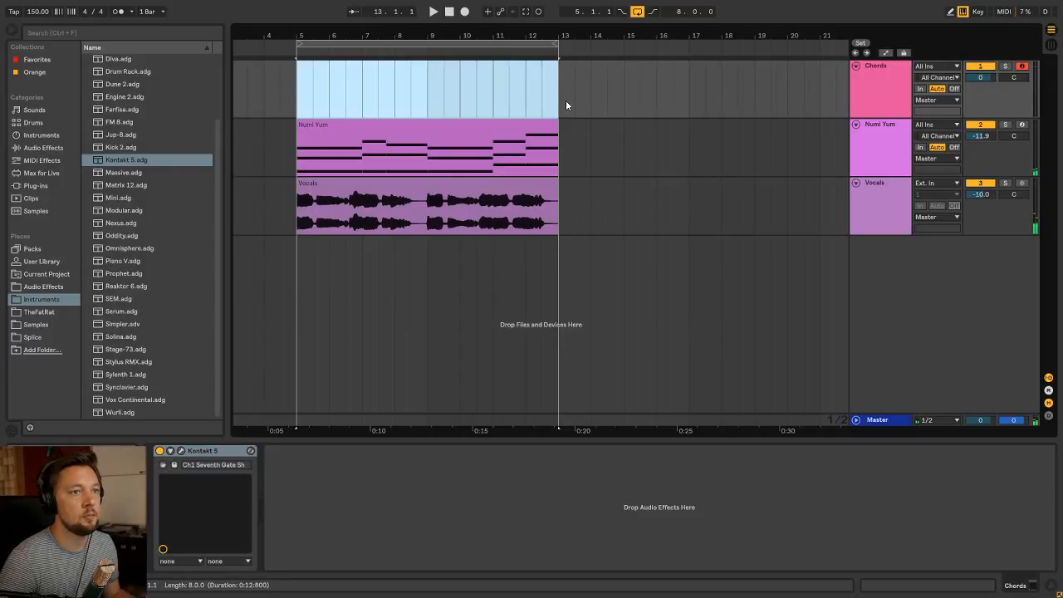
key("ctrl+shift+m")
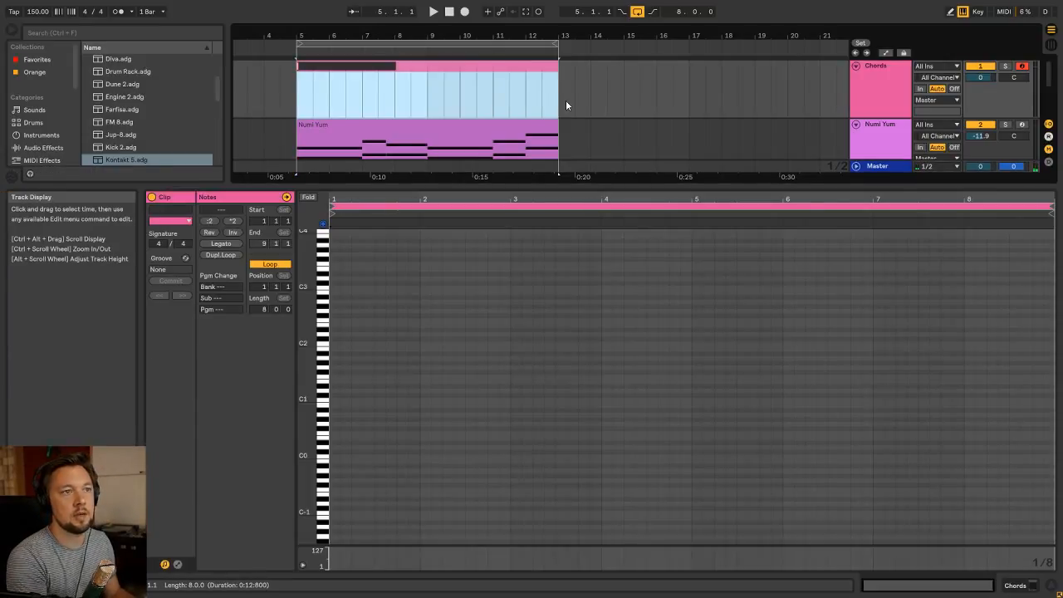
type("Chords")
key("Return")
Audition pitches and enter the chord C#4, A3 and E3 three times in bar 1, three eighth notes apart
left_click_drag(305, 398, 324, 381)
scroll(324, 375, "up", 5)
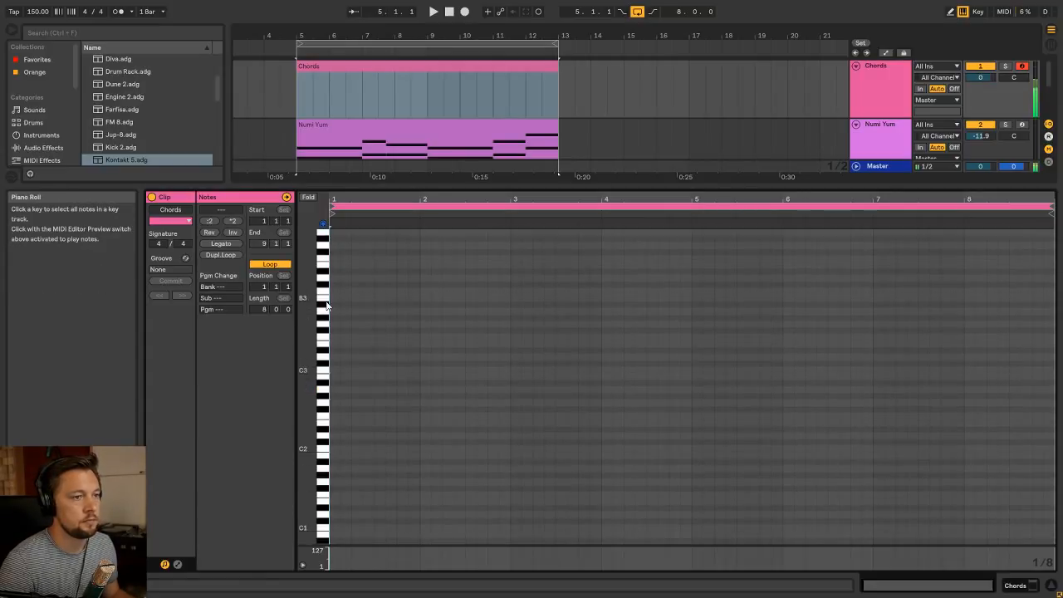
left_click(324, 338)
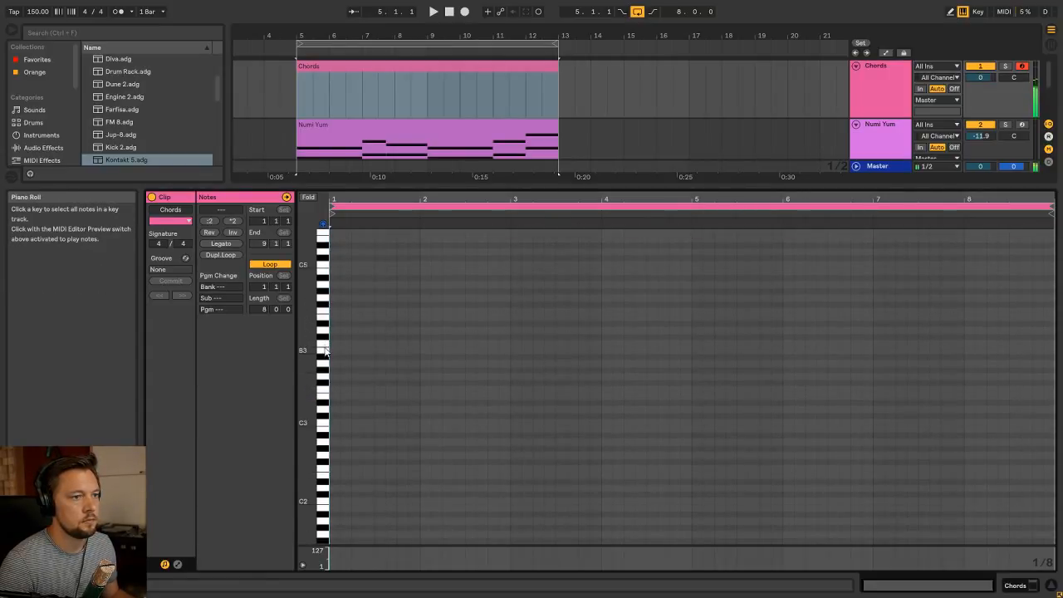
left_click(325, 368)
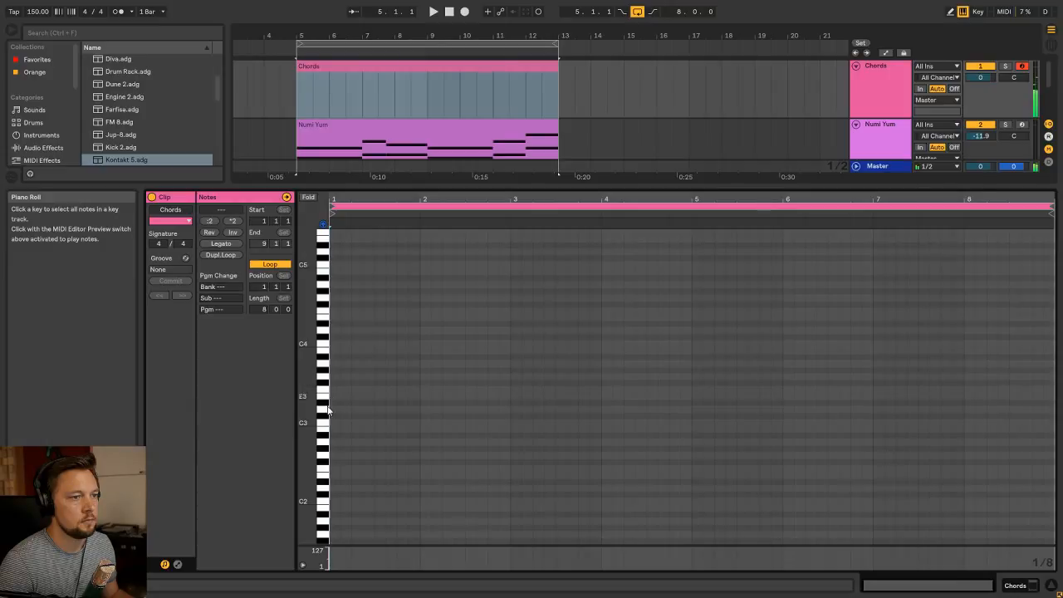
double_click(335, 337)
double_click(368, 337)
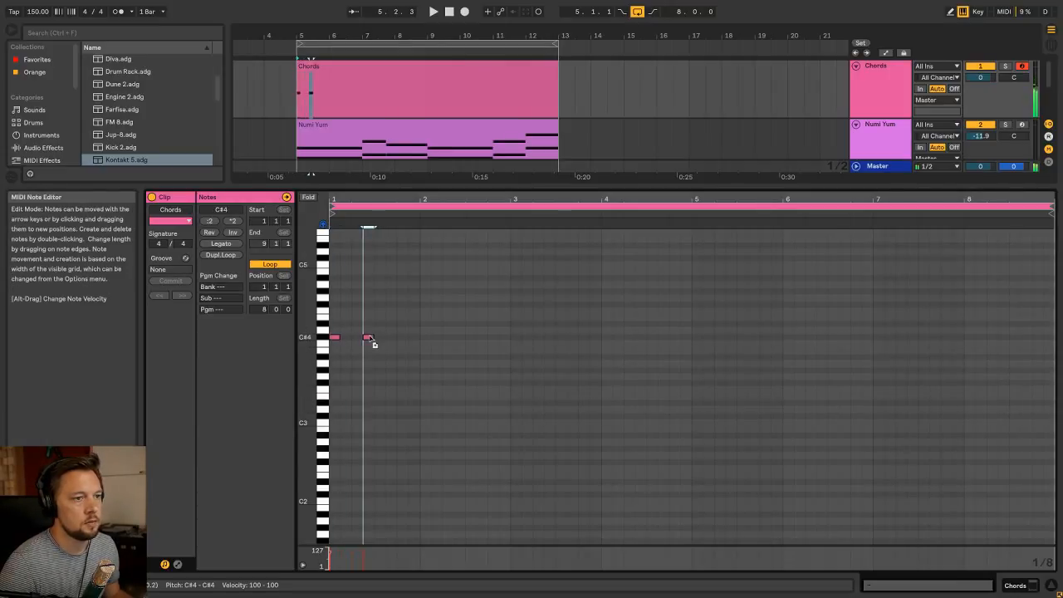
double_click(402, 338)
left_click_drag(408, 353, 334, 398)
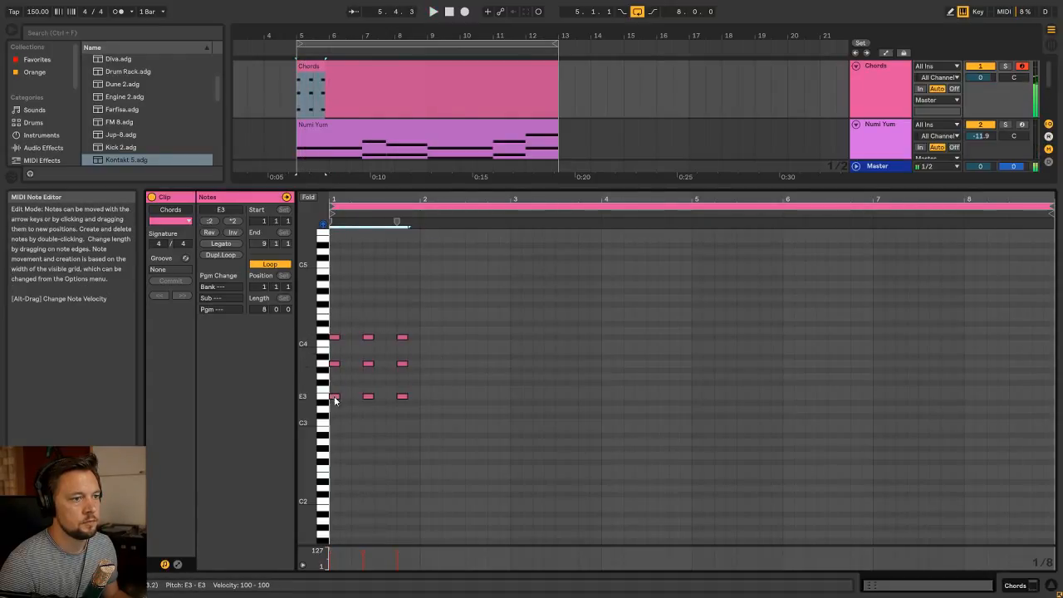
Listen to the new chords and lengthen all nine notes in bar 1
key("space")
key("space")
left_click_drag(430, 413, 363, 335)
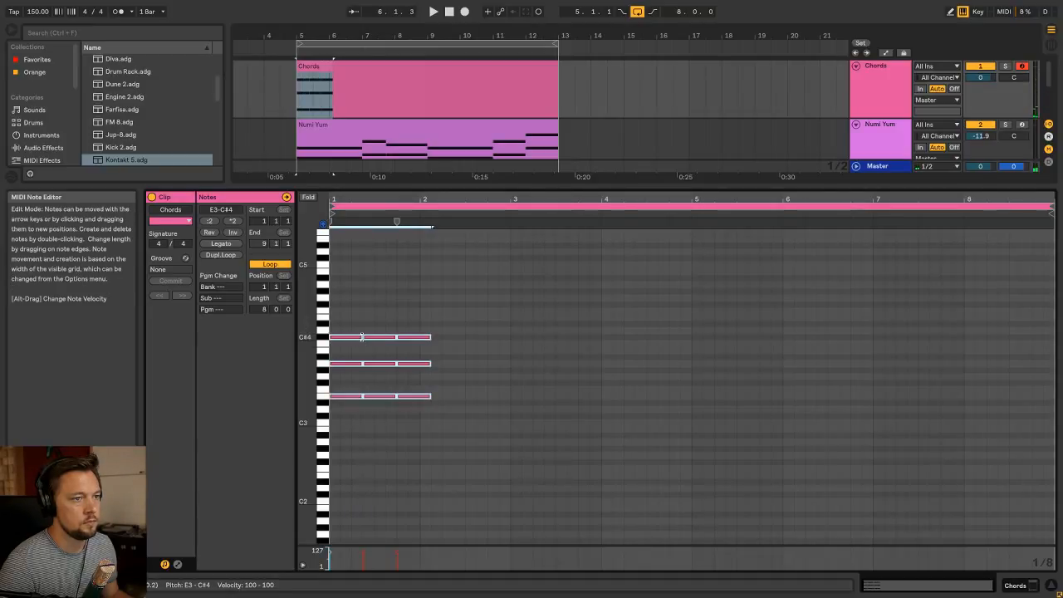
Set the Chords track volume to -9.8 dB while the loop plays
key("space")
key("Tab")
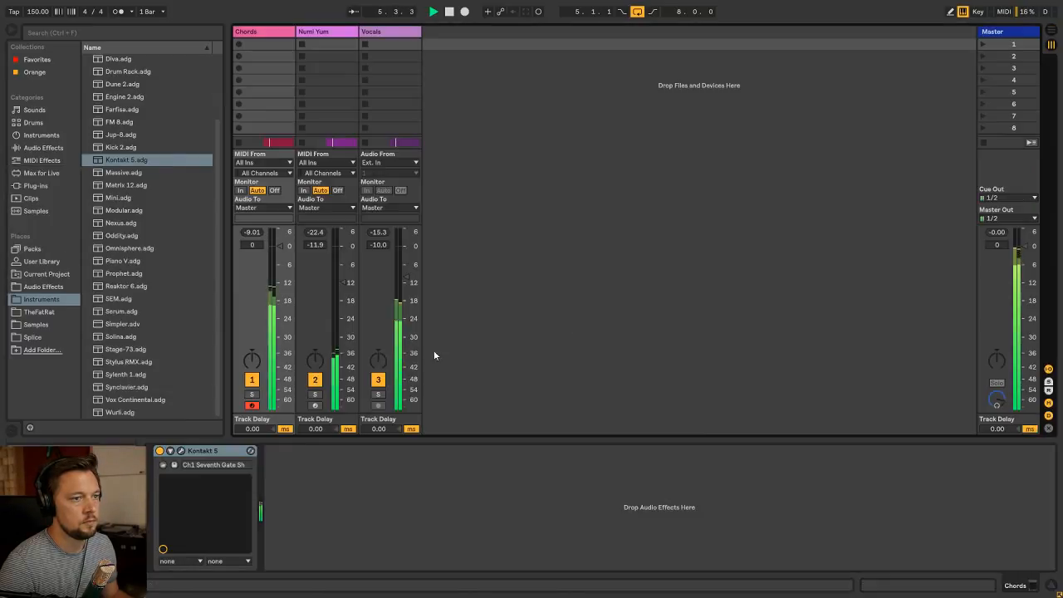
key("Tab")
key("space")
Try extending the third chord of the Chords clip well into bar 2 and play it back
double_click(358, 66)
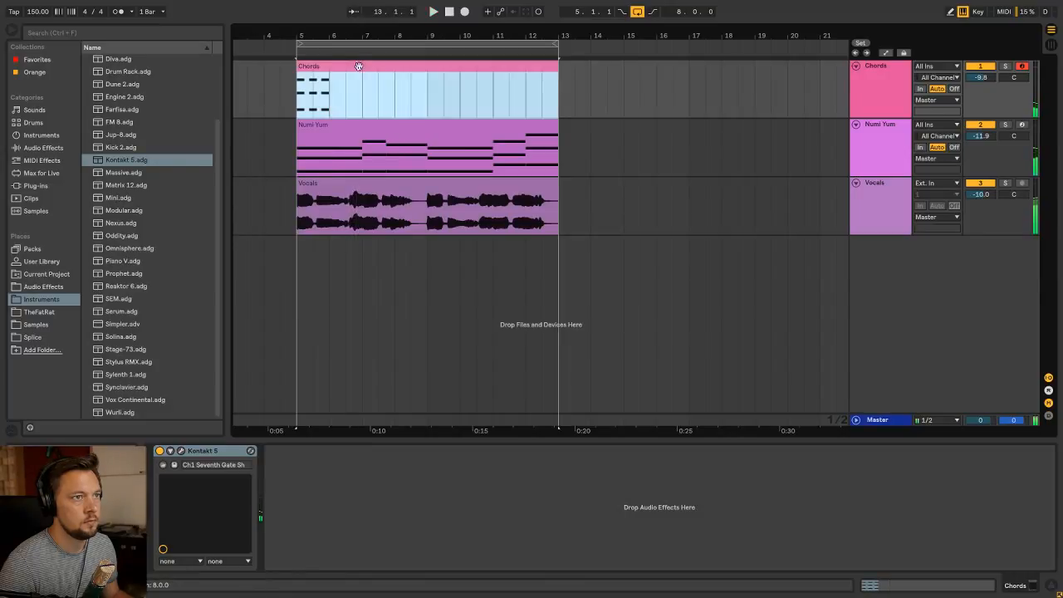
left_click_drag(445, 424, 475, 325)
key("space")
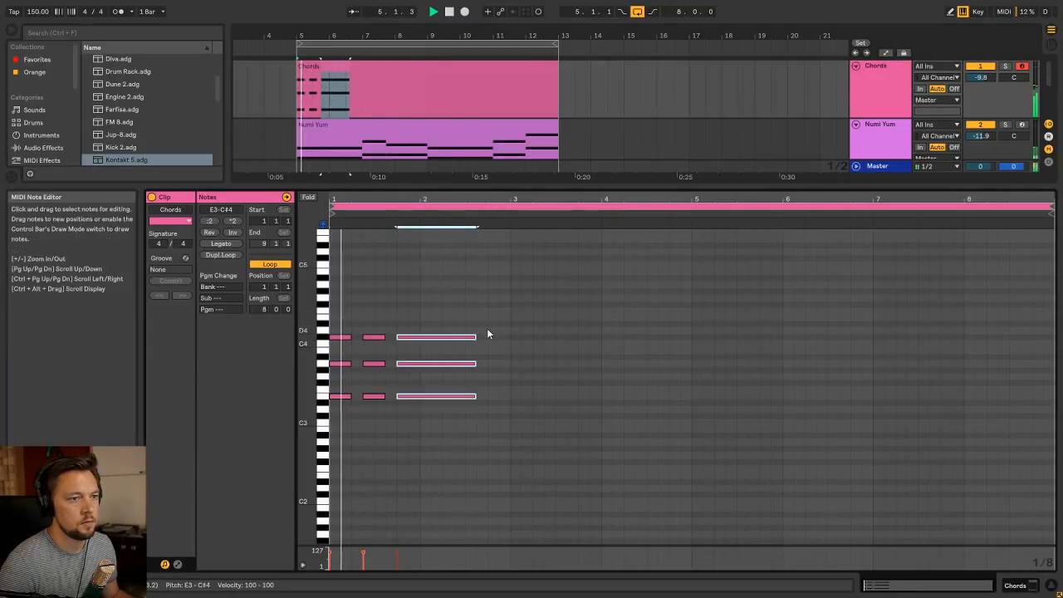
Solo the Chords track and shorten the third chord to match the length of the two before it
left_click(1004, 66)
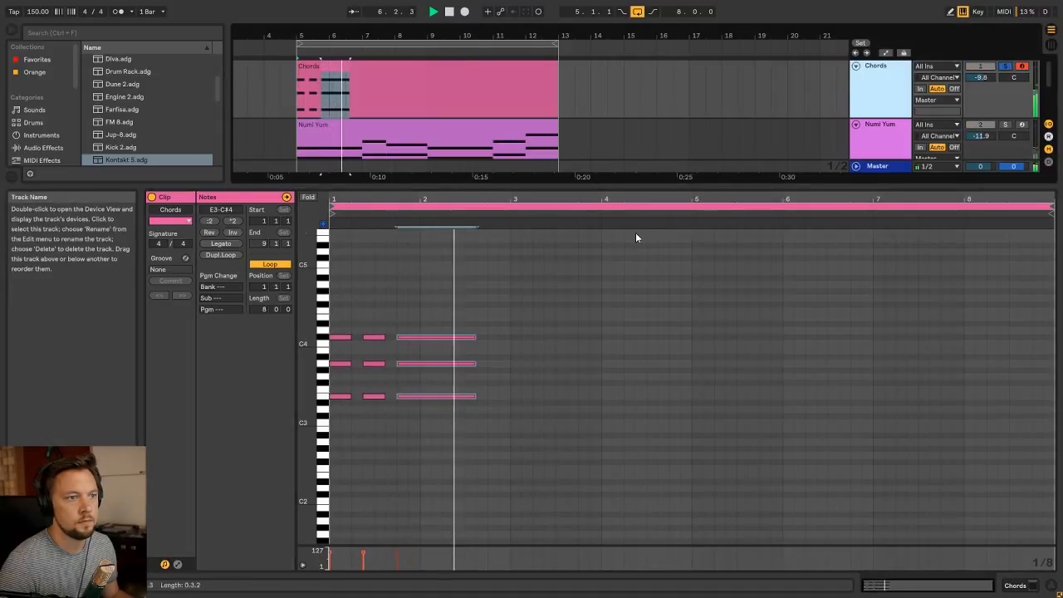
key("space")
left_click_drag(477, 338, 418, 328)
Copy the three chords from bar 1 to bar 3 and raise the copies' top notes to D4
left_click_drag(418, 420, 511, 364)
key("Up")
key("Up")
key("Down")
Raise the lowest notes of the bar 3 chords to F#3, with the last one set to F3
left_click_drag(628, 414, 533, 397)
key("Up")
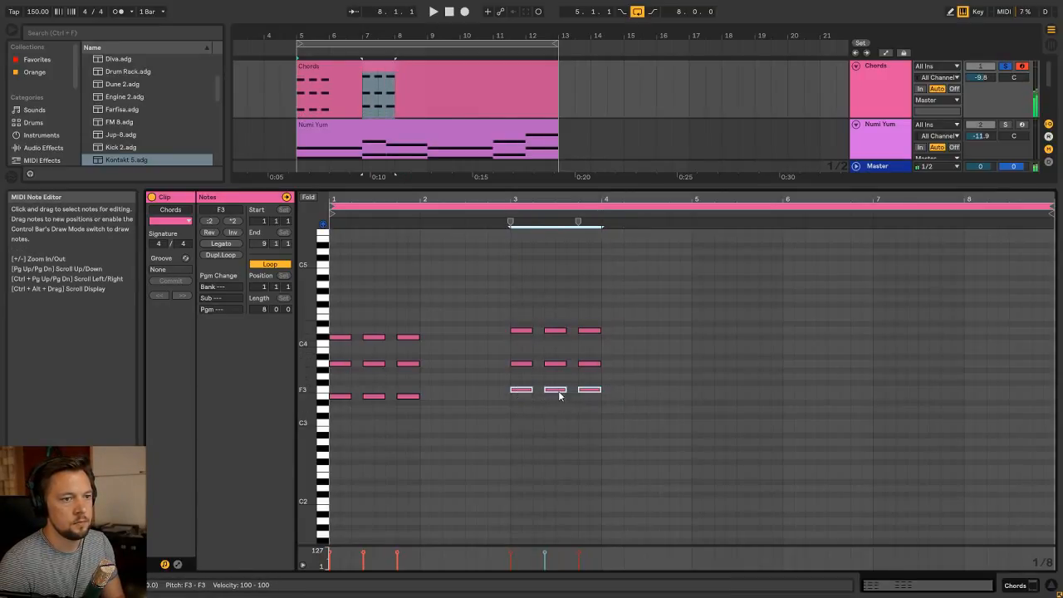
key("Up")
left_click_drag(639, 407, 595, 386)
key("Down")
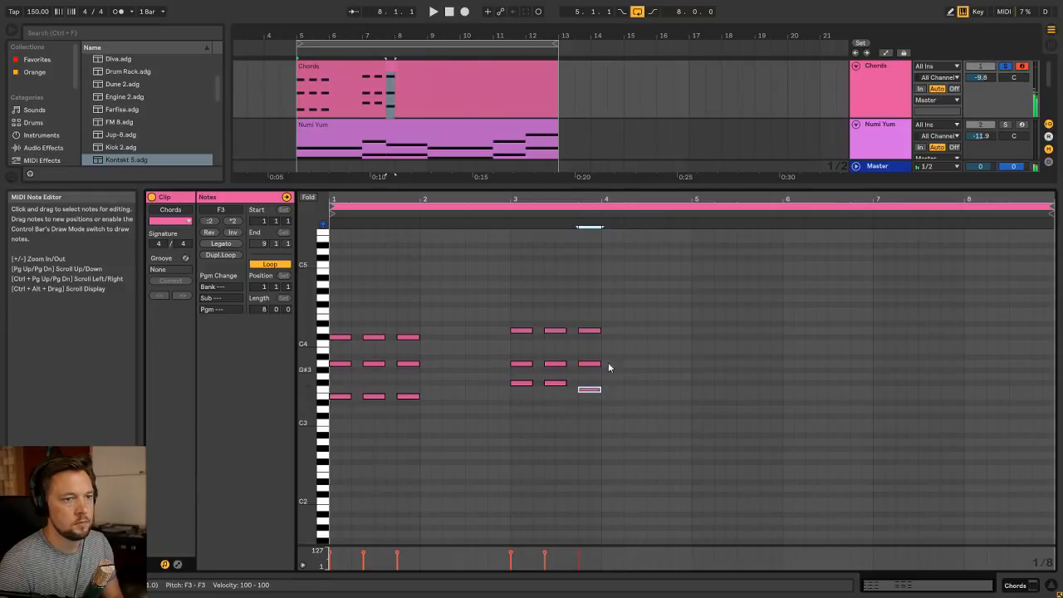
Solo the Numi Yum track alongside Chords and play the loop
key("shift+Tab")
left_click(463, 122)
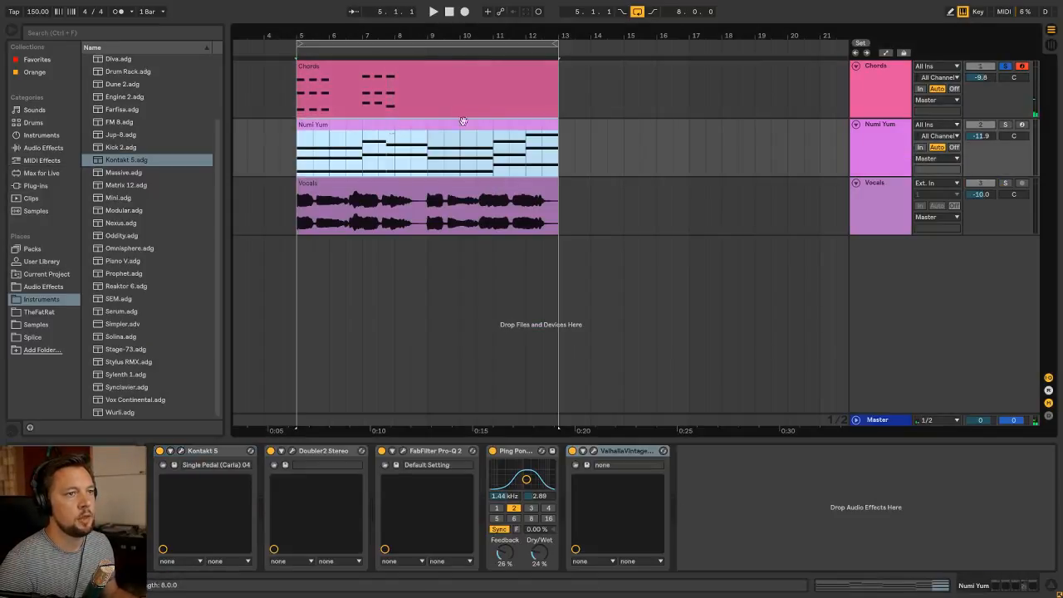
left_click(1005, 125)
left_click(427, 71)
key("space")
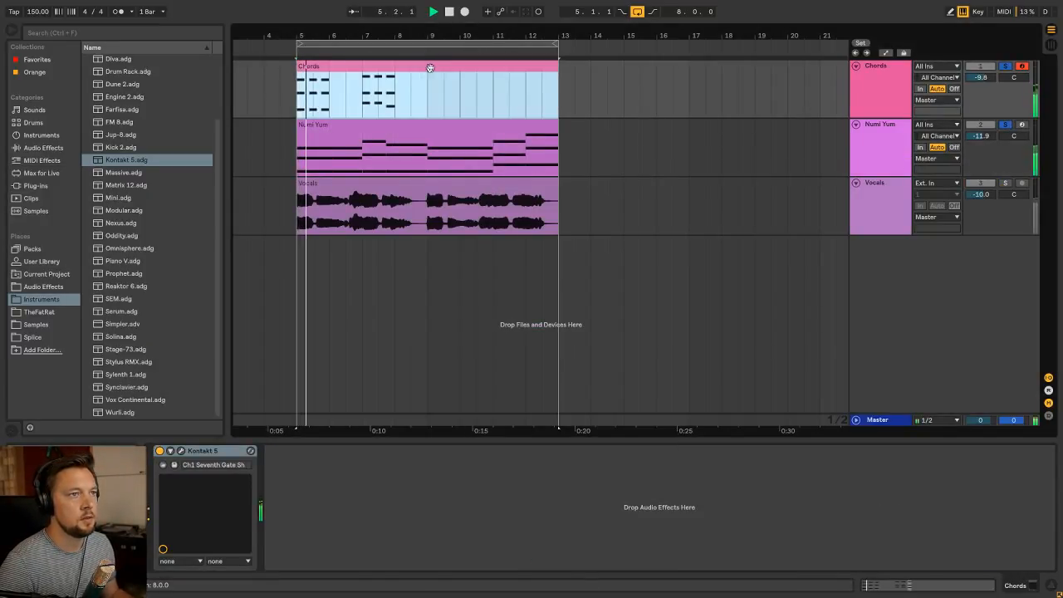
Copy the bar 1 chords in the Chords clip to bars 5 and 7 and listen briefly
key("shift+Tab")
left_click(509, 299)
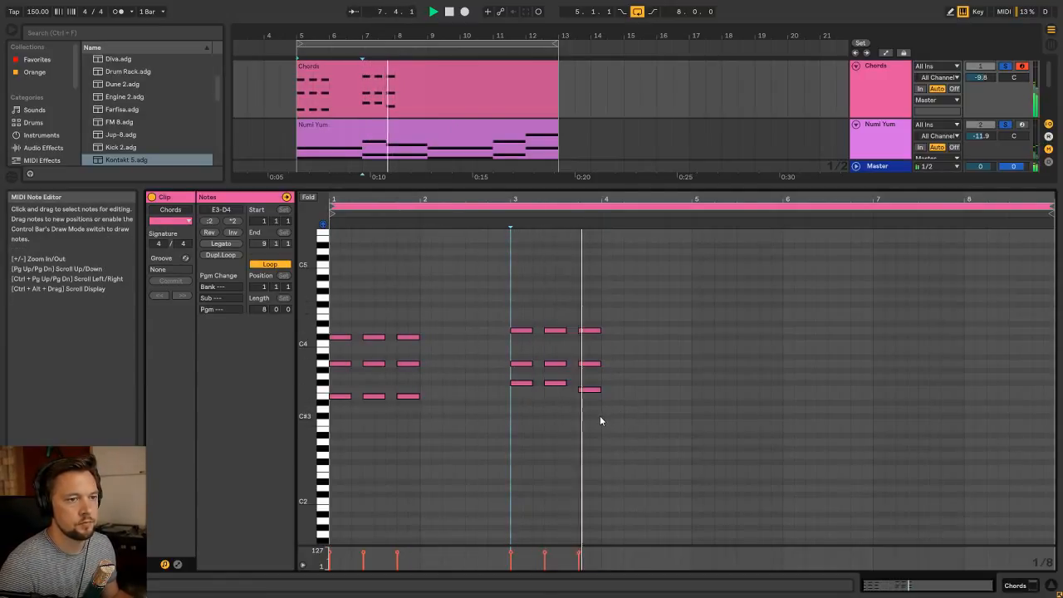
left_click_drag(414, 436, 886, 358)
key("space")
key("space")
Lower the top notes of the bar 7 chords to B3 and their middle notes to G#3
key("Down")
key("Down")
key("Down")
left_click_drag(983, 411, 886, 389)
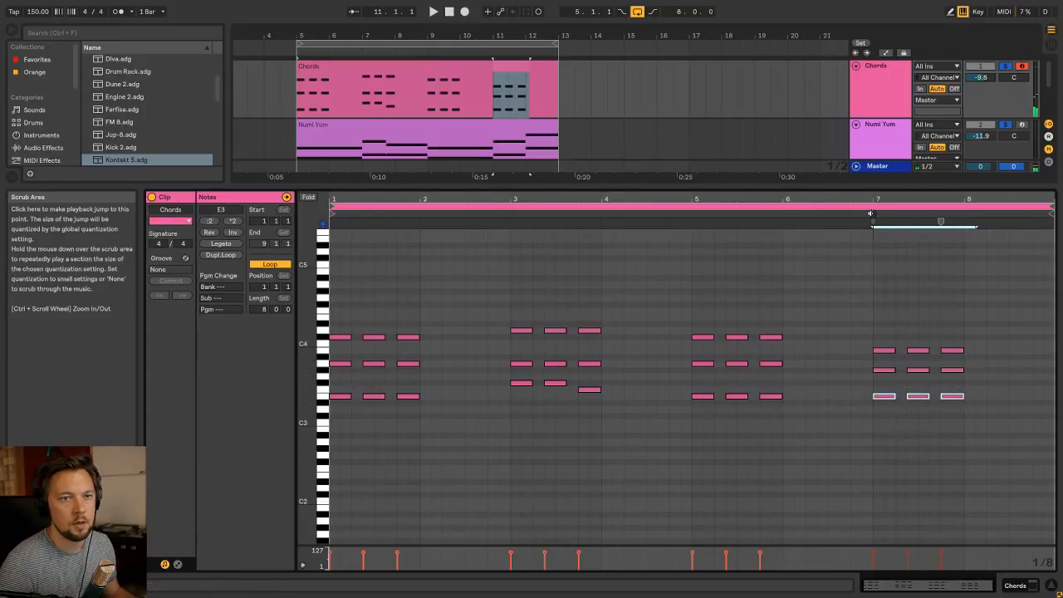
Lower the middle notes of the bar 7 chords to F#3 and their lowest notes to D3
mouse_move(873, 327)
left_mouse_down()
mouse_move(964, 364)
mouse_move(882, 373)
left_mouse_up()
key("Down")
key("Down")
left_click_drag(995, 423, 881, 393)
key("Down")
key("Down")
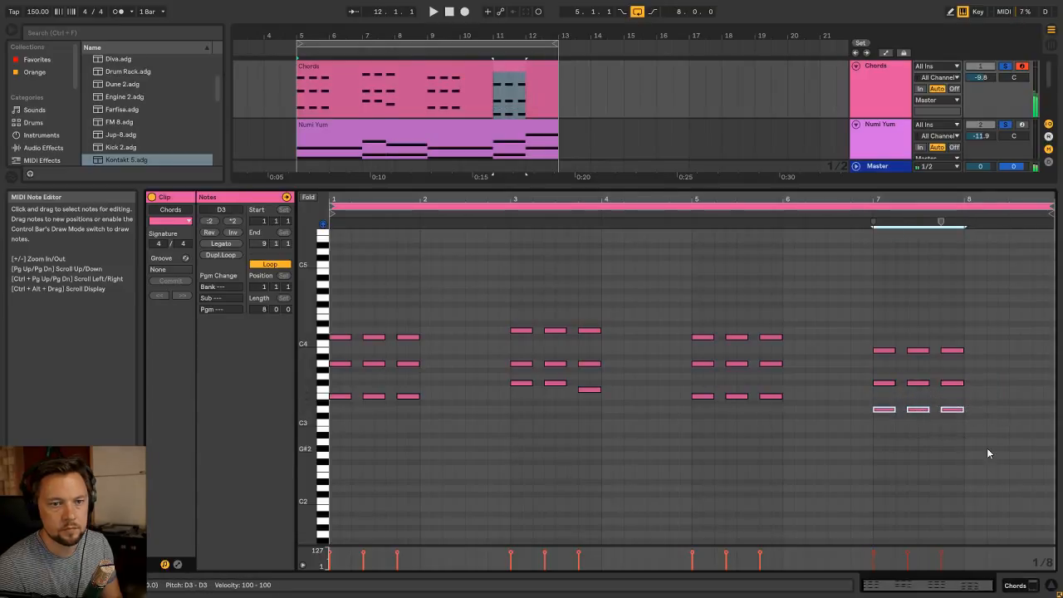
Raise the last bar 7 chord's middle note to G#3 and its lowest note to E3
left_click_drag(966, 440, 956, 384)
left_click_drag(996, 403, 951, 379)
key("Up")
key("Up")
left_click_drag(989, 424, 953, 400)
key("Up")
key("Up")
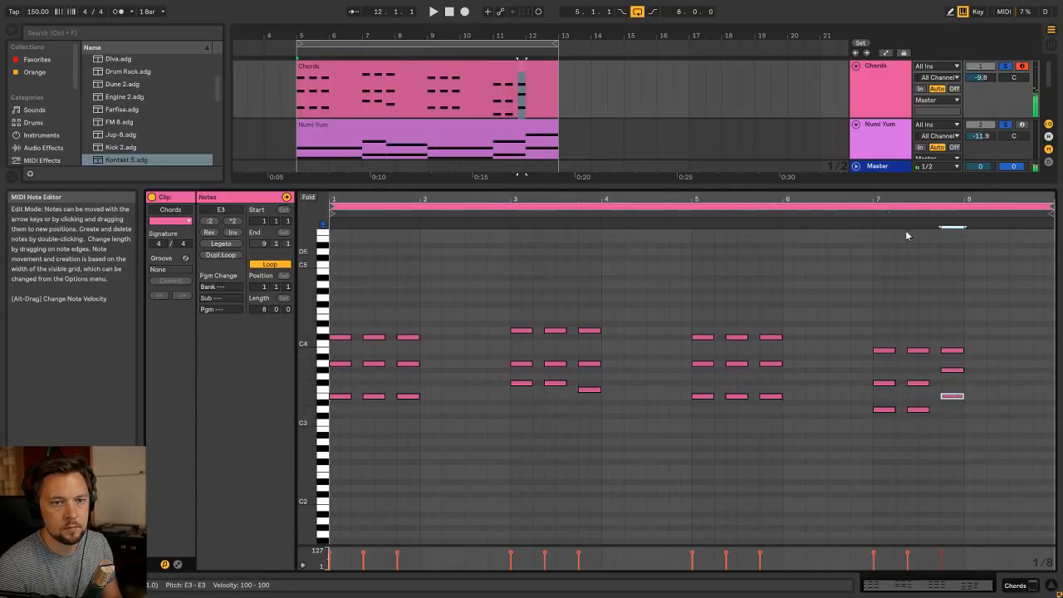
Play the end of the Chords clip briefly, then go through individual chords in bars 1, 3, 5 and 7
key("space")
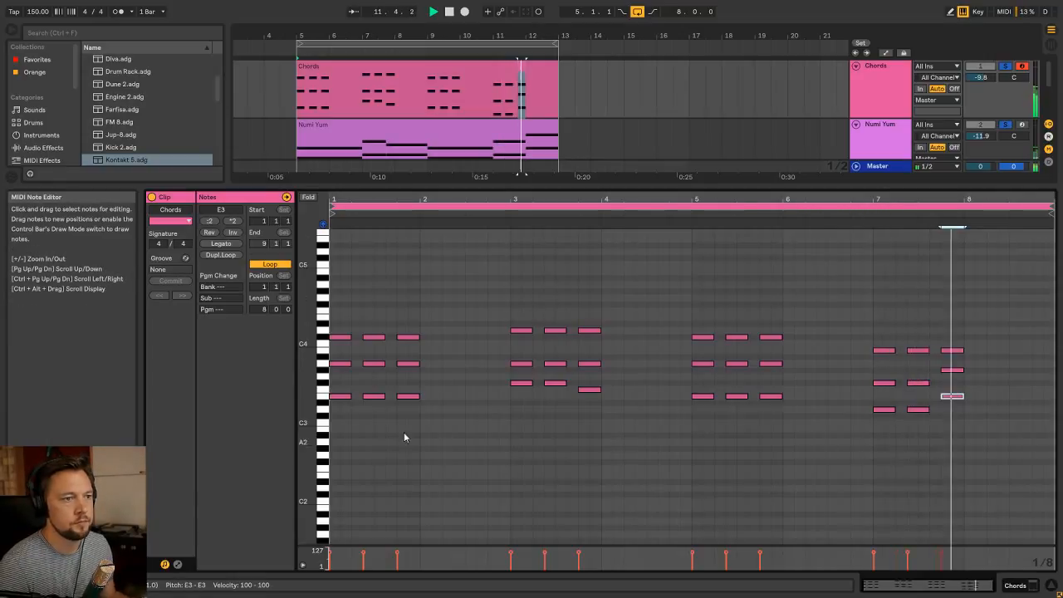
key("space")
left_click_drag(431, 422, 389, 297)
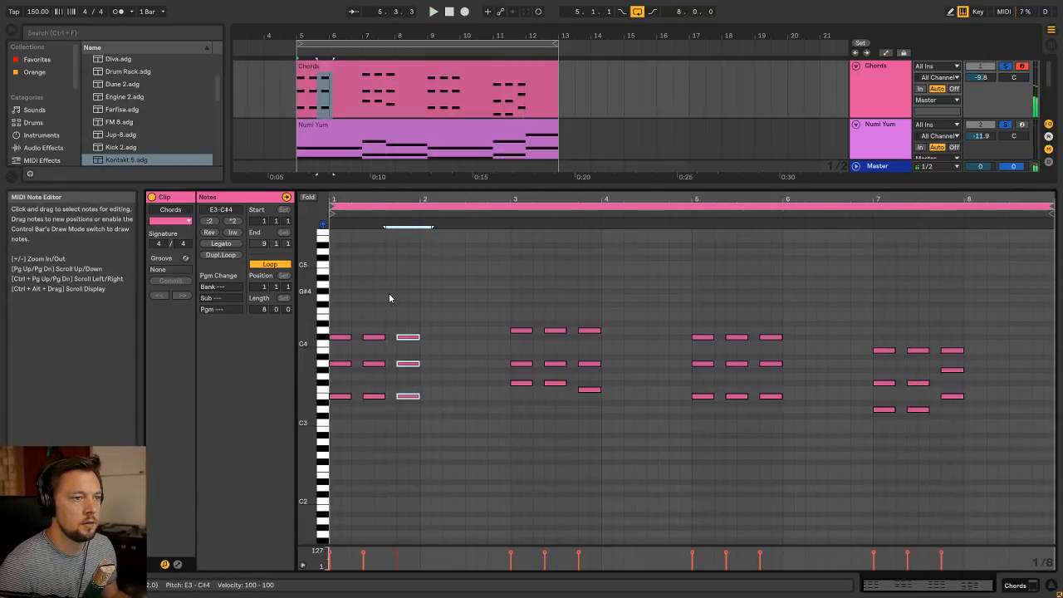
left_click_drag(522, 407, 523, 253)
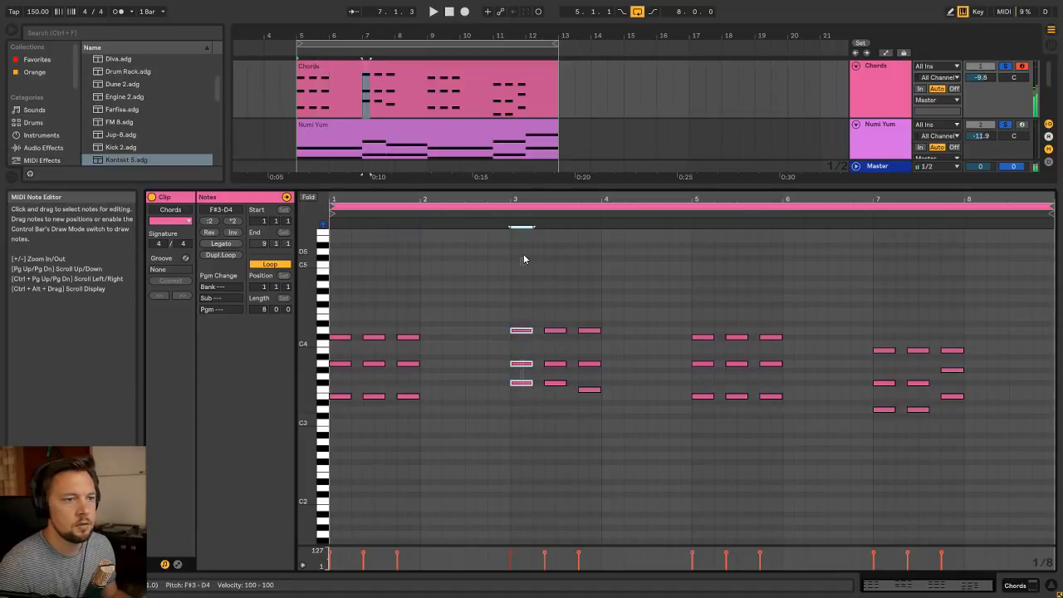
left_click_drag(581, 405, 578, 271)
left_click_drag(709, 430, 711, 271)
left_click_drag(883, 445, 893, 288)
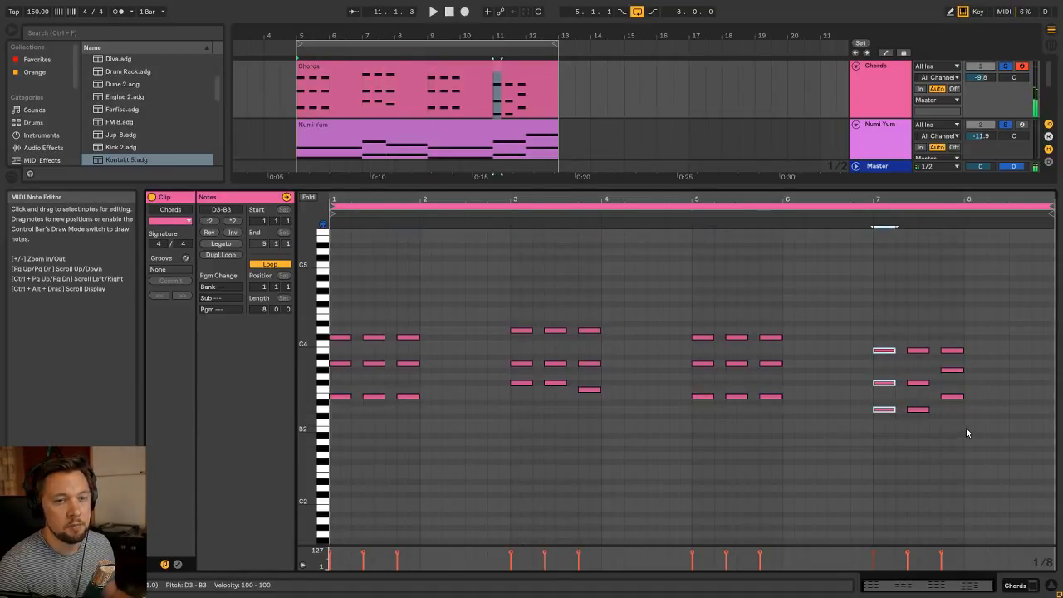
left_click_drag(966, 432, 955, 244)
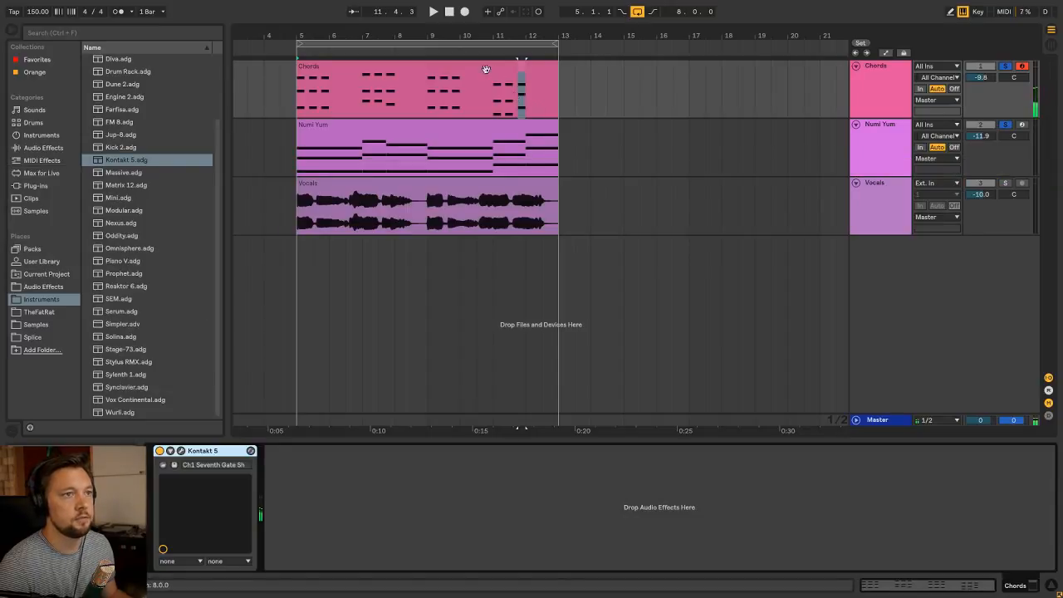
With the loop playing, turn the Vocalise patch's ADSR sustain fully down for plucky chords, with a decay of about 2.1k ms
left_click(684, 81)
key("space")
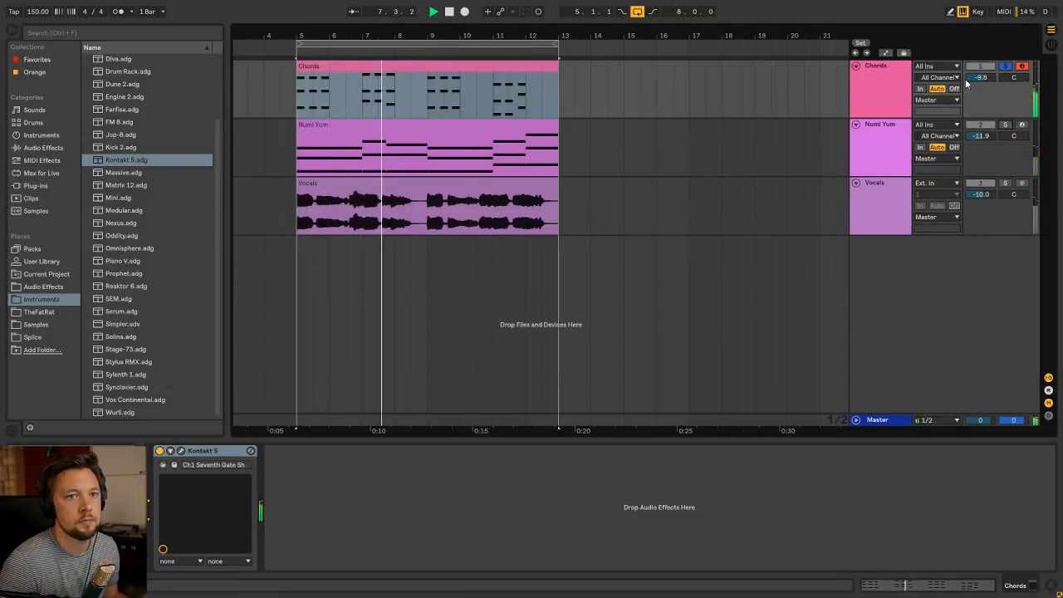
left_click(181, 450)
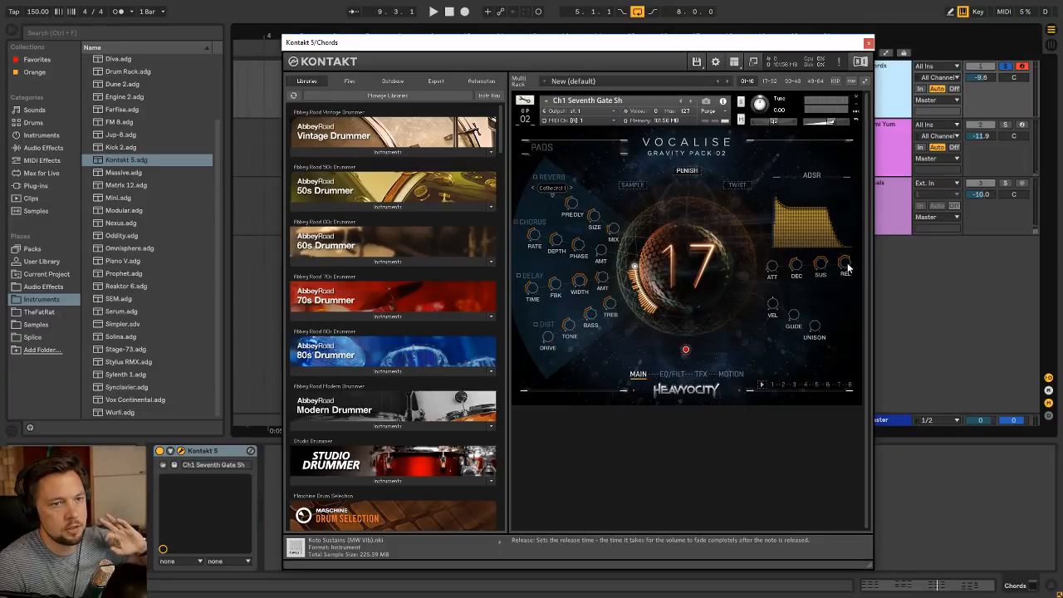
key("space")
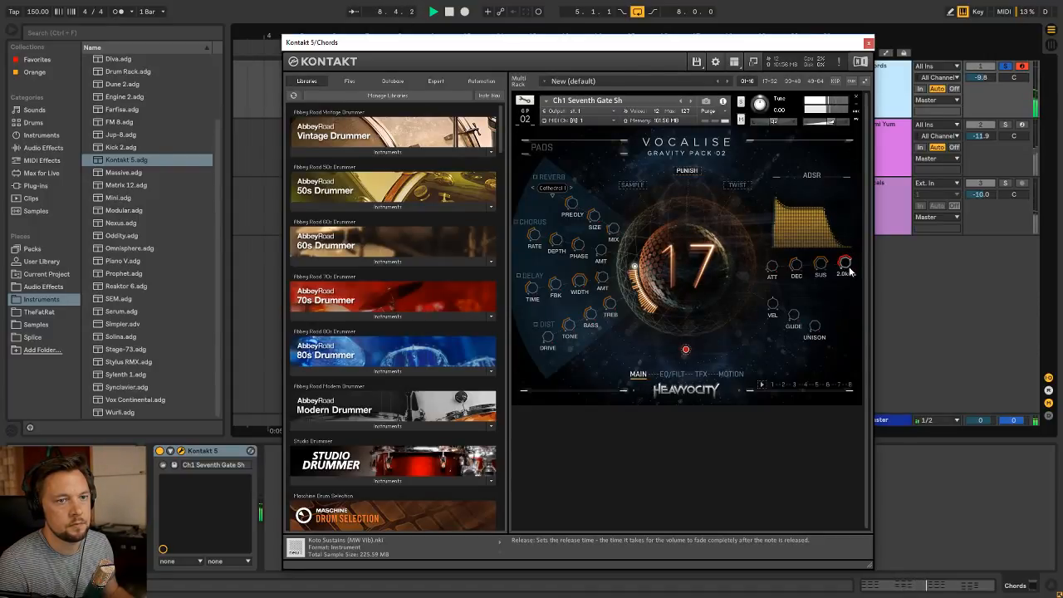
left_click_drag(820, 264, 816, 382)
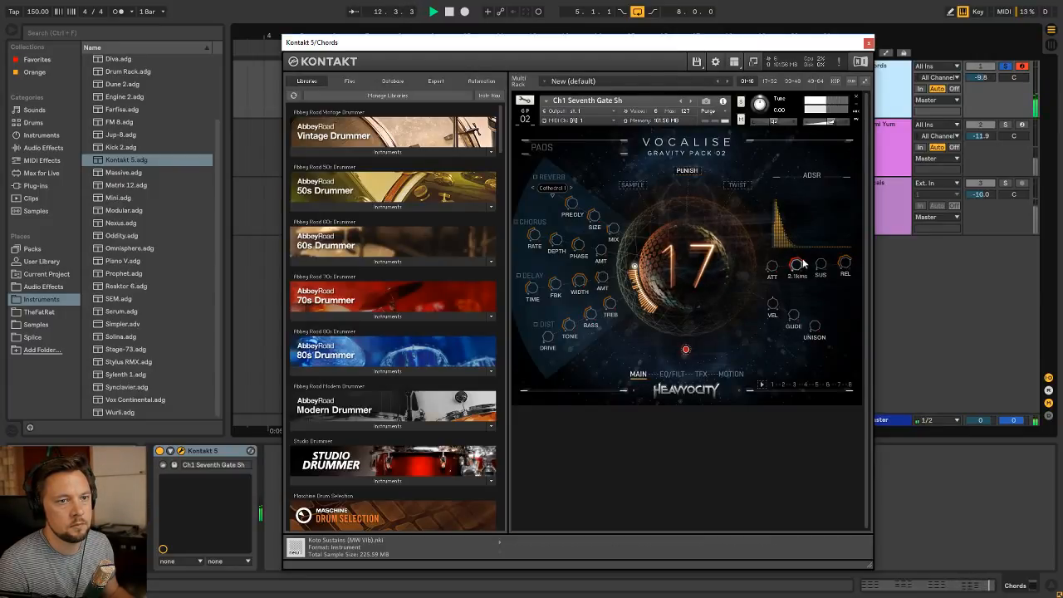
mouse_move(801, 267)
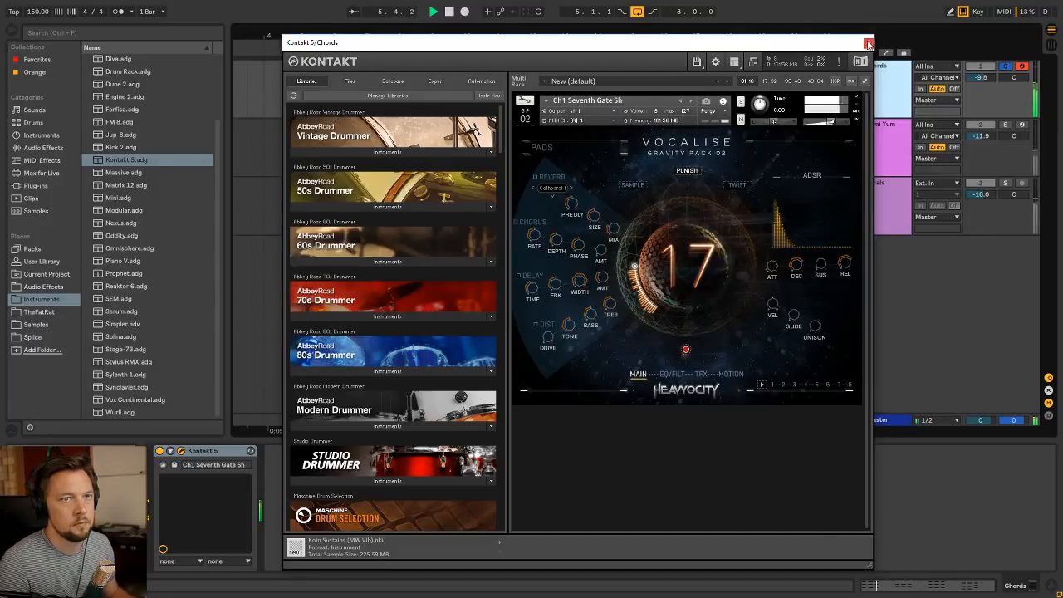
left_click(868, 44)
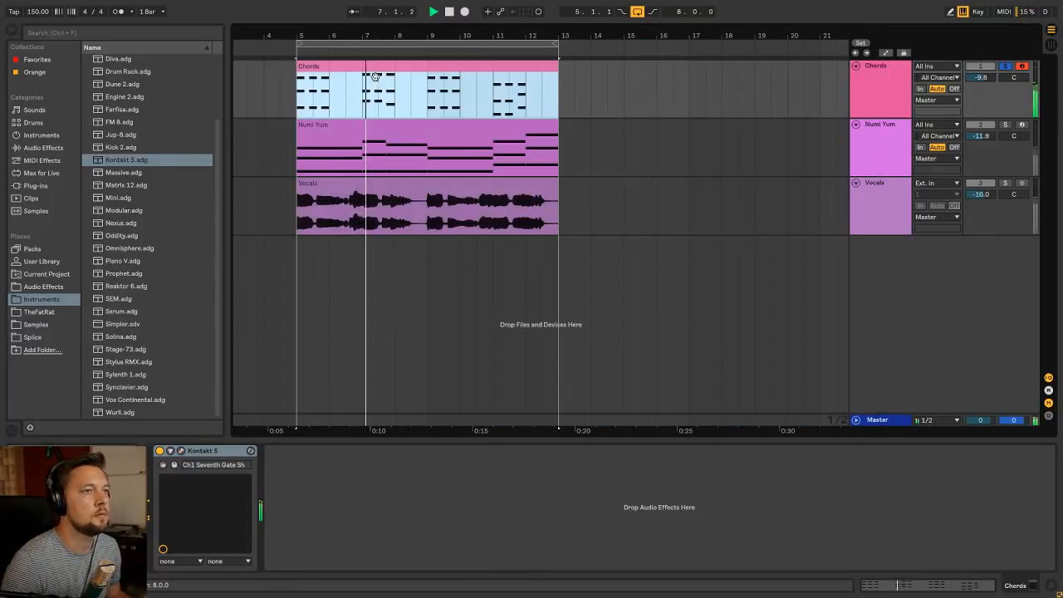
Add the Pro Q2 equalizer after Kontakt 5 on the Chords track and ungroup its rack
left_click(58, 286)
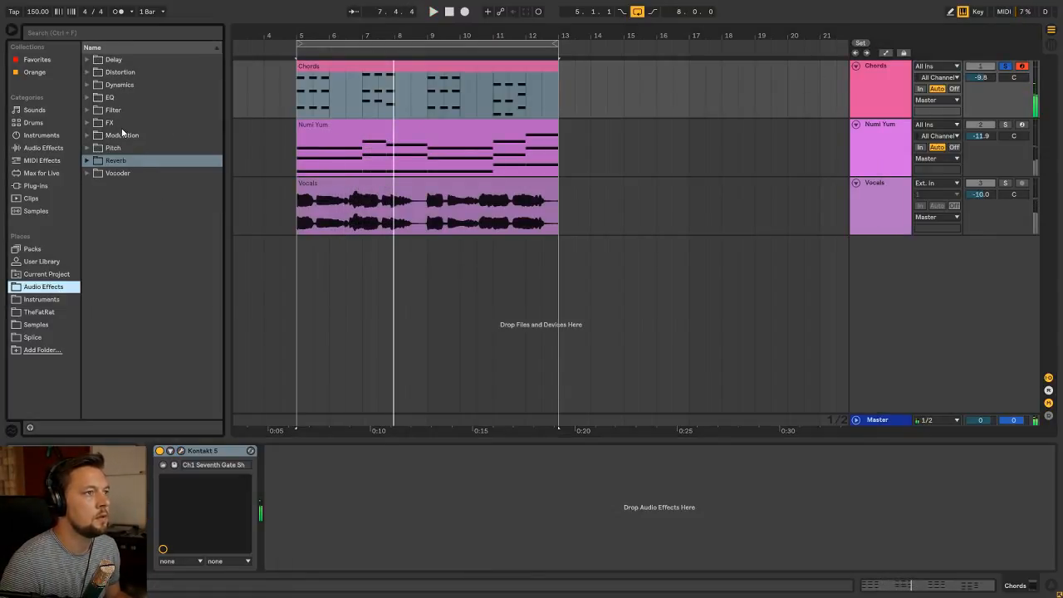
left_click(88, 98)
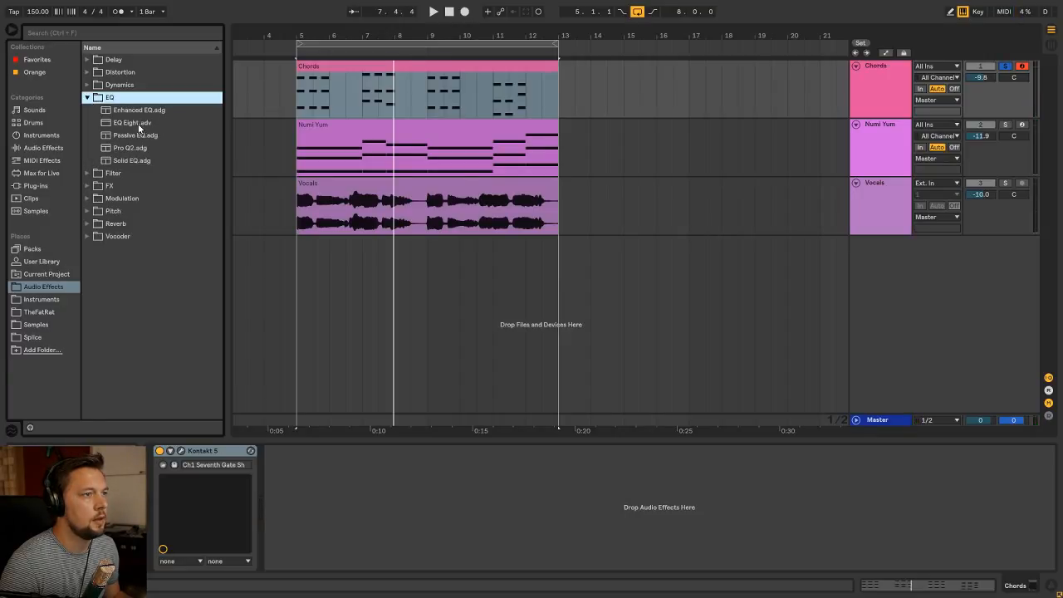
left_click_drag(129, 148, 350, 494)
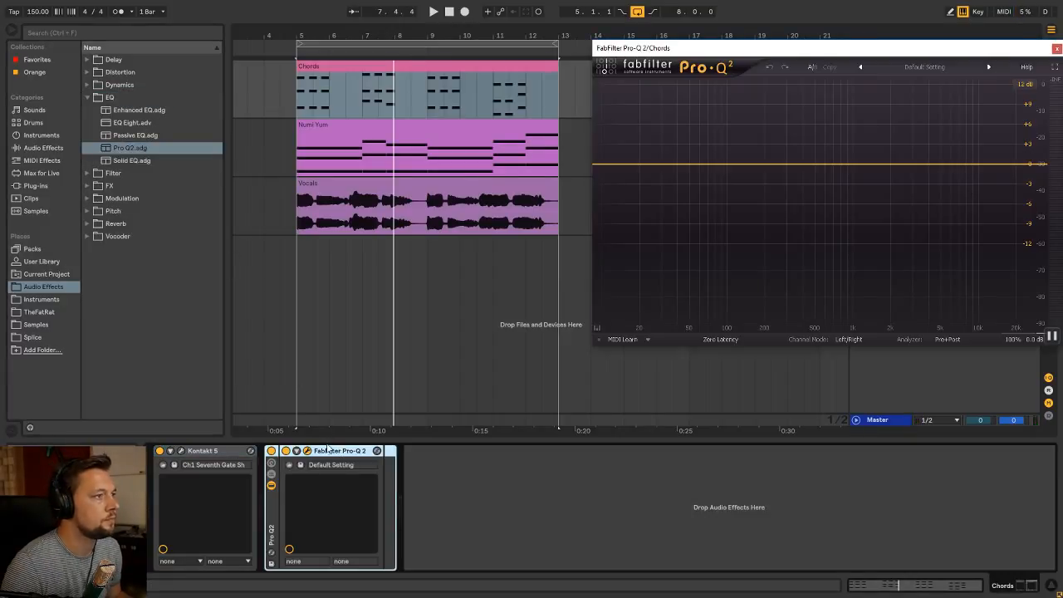
left_click(273, 518)
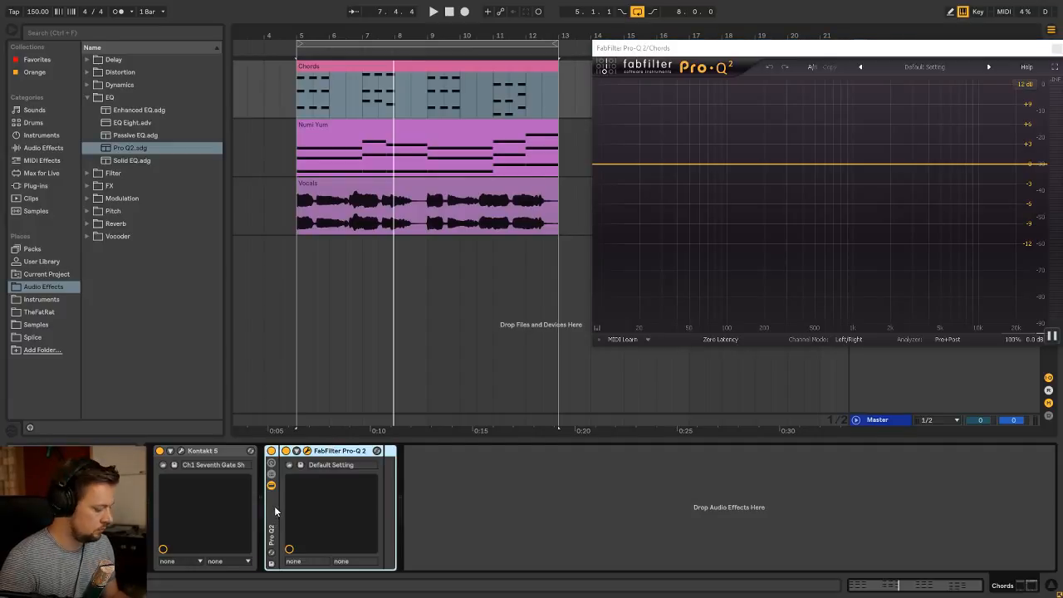
key("ctrl+shift+g")
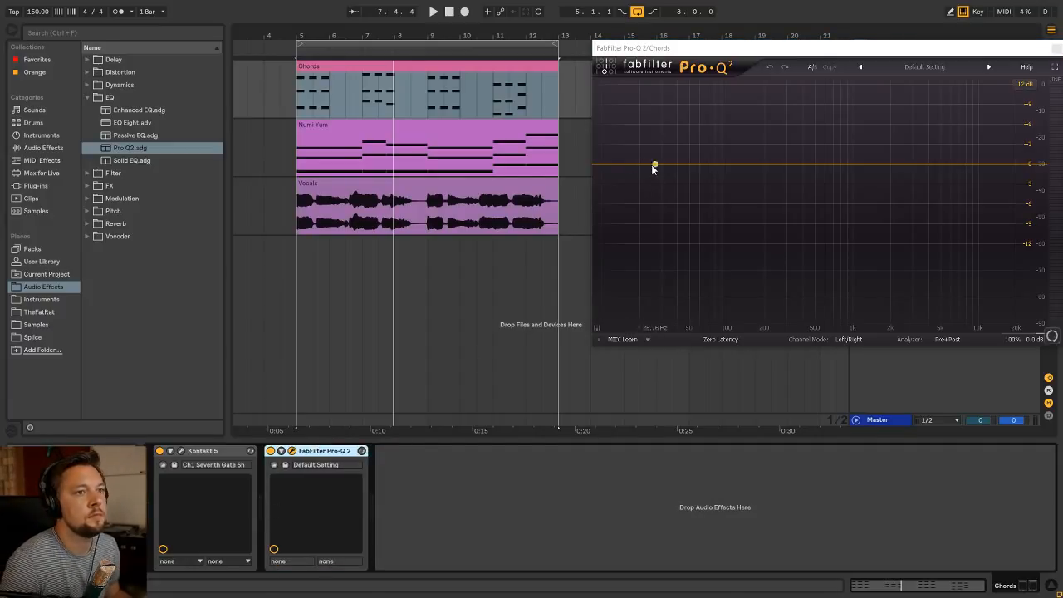
Cut the chords' low end with a -30 dB low shelf in Pro-Q 2, then raise its Q and lower its frequency slightly
key("space")
left_click_drag(606, 165, 882, 260)
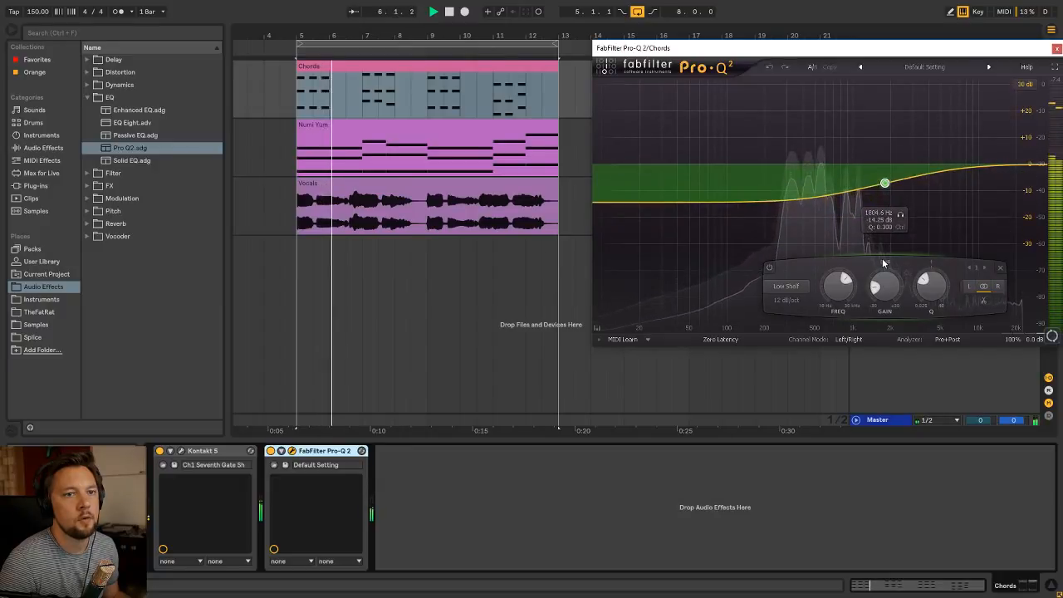
left_click_drag(885, 187, 887, 233)
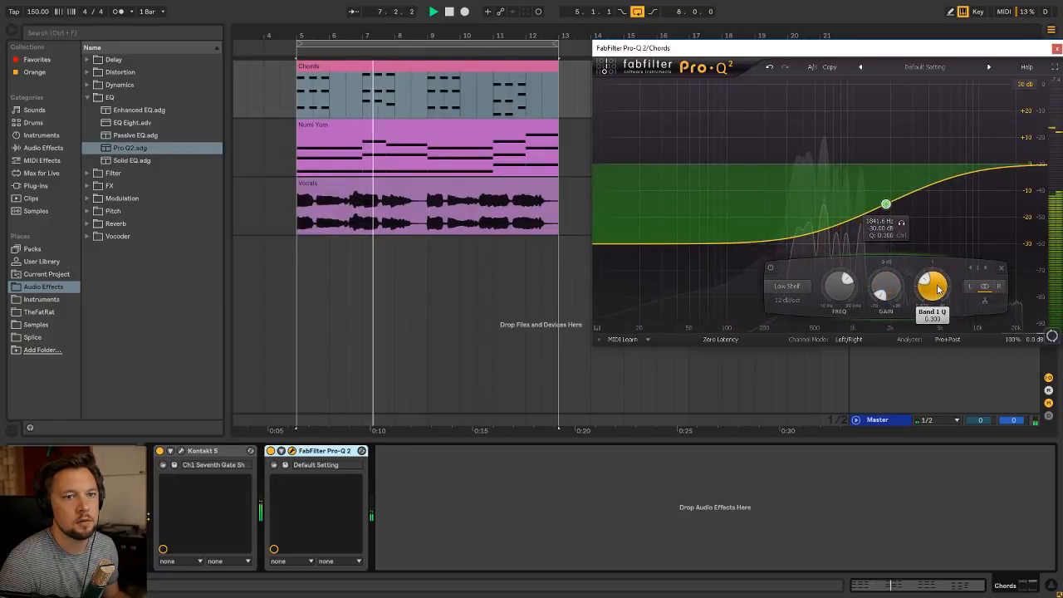
left_click_drag(939, 288, 937, 281)
left_click_drag(837, 292, 837, 307)
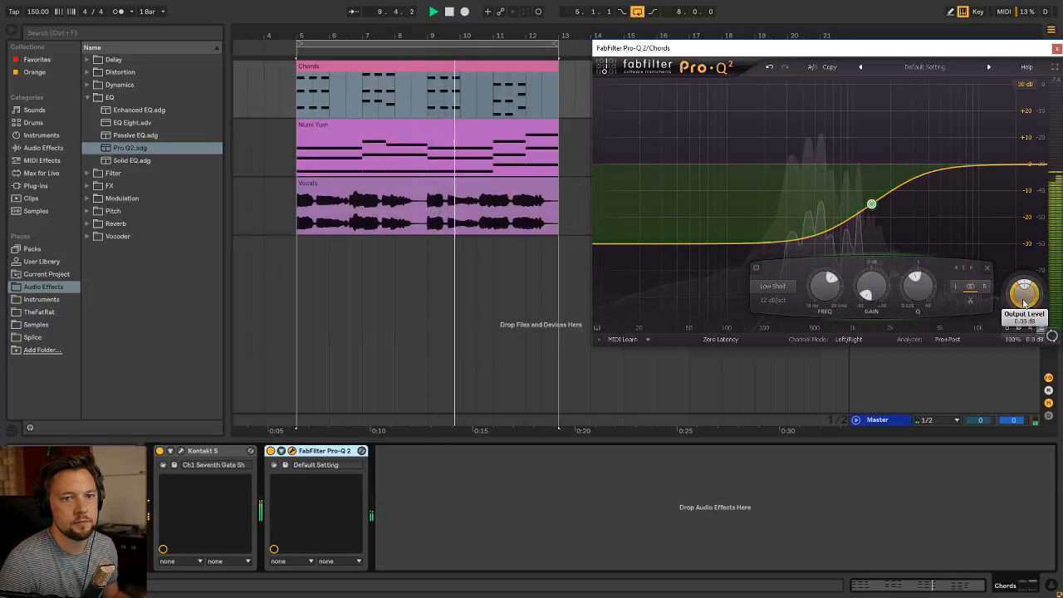
Raise the Pro-Q 2 output level to +23 dB and add a high shelf of about +4.2 dB near 4.3 kHz
left_click_drag(1023, 303, 1032, 216)
left_click_drag(980, 162, 933, 158)
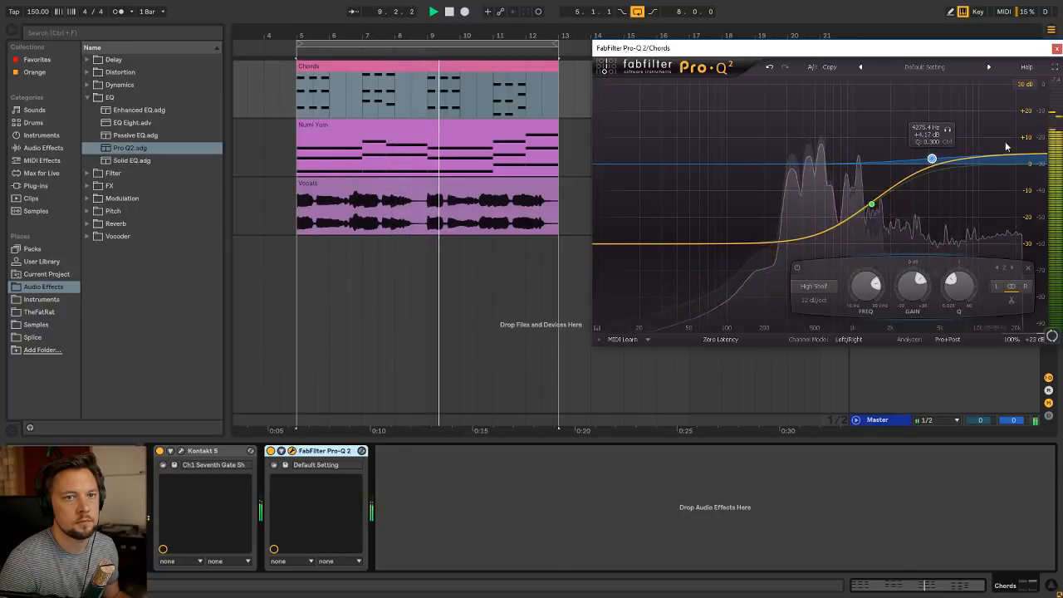
left_click(1057, 48)
left_click(868, 67)
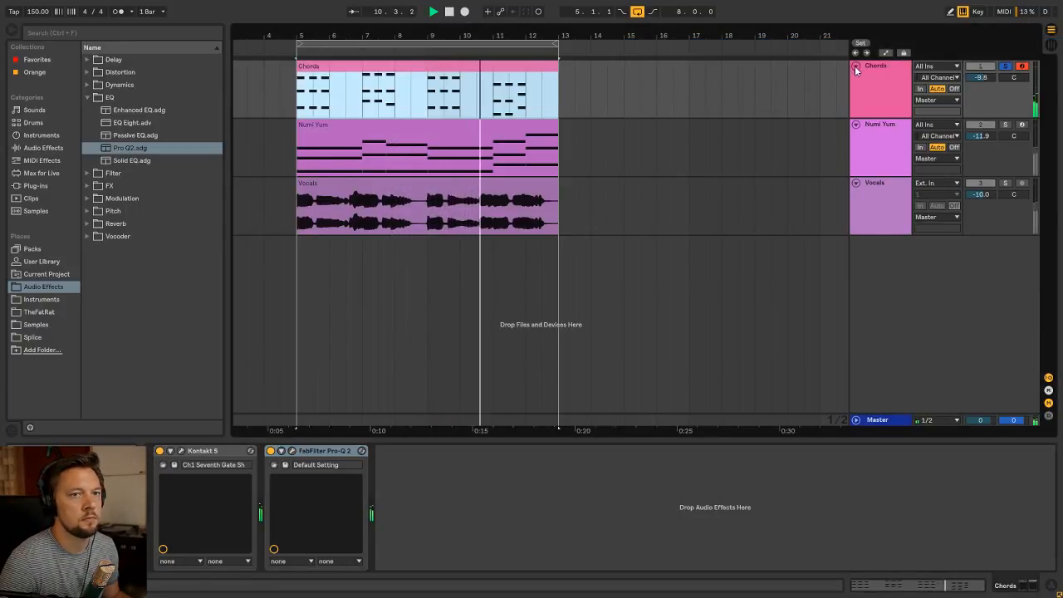
left_click(181, 450)
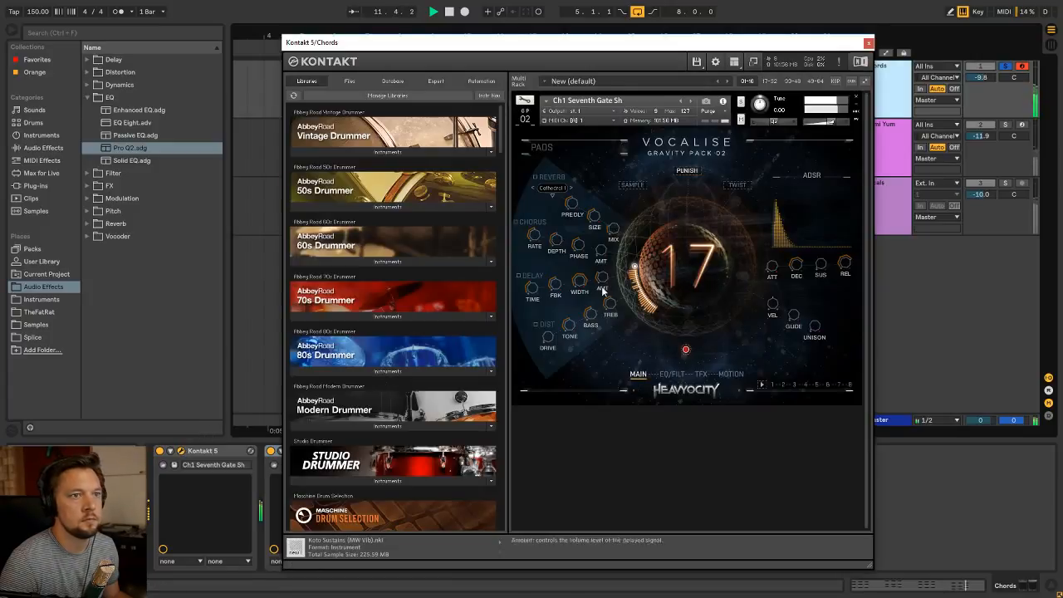
left_click(868, 43)
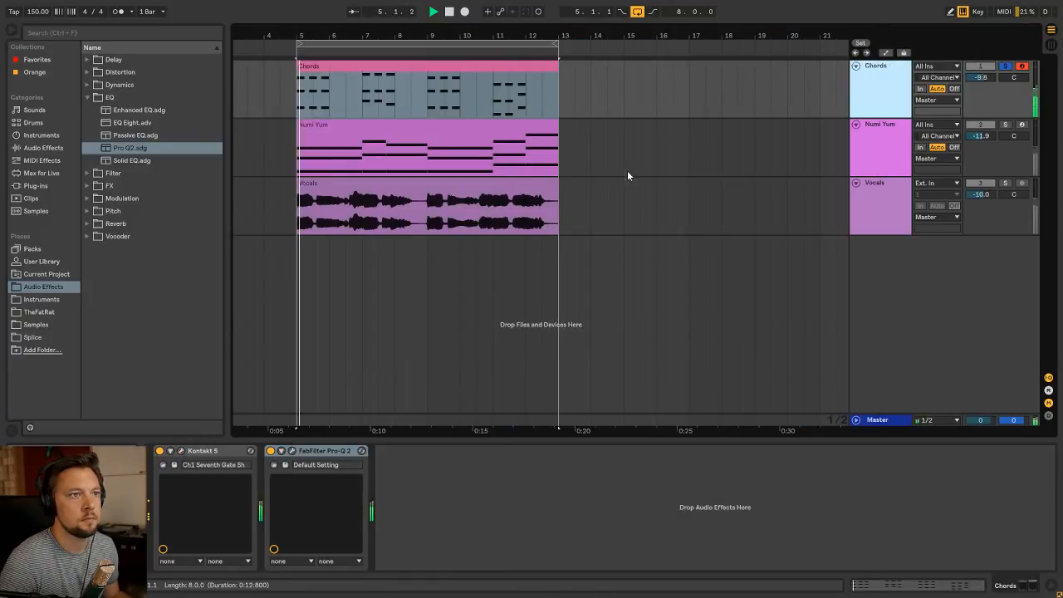
Lower the Chords track volume to -11.4 dB in the mixer and take the track out of solo
key("Tab")
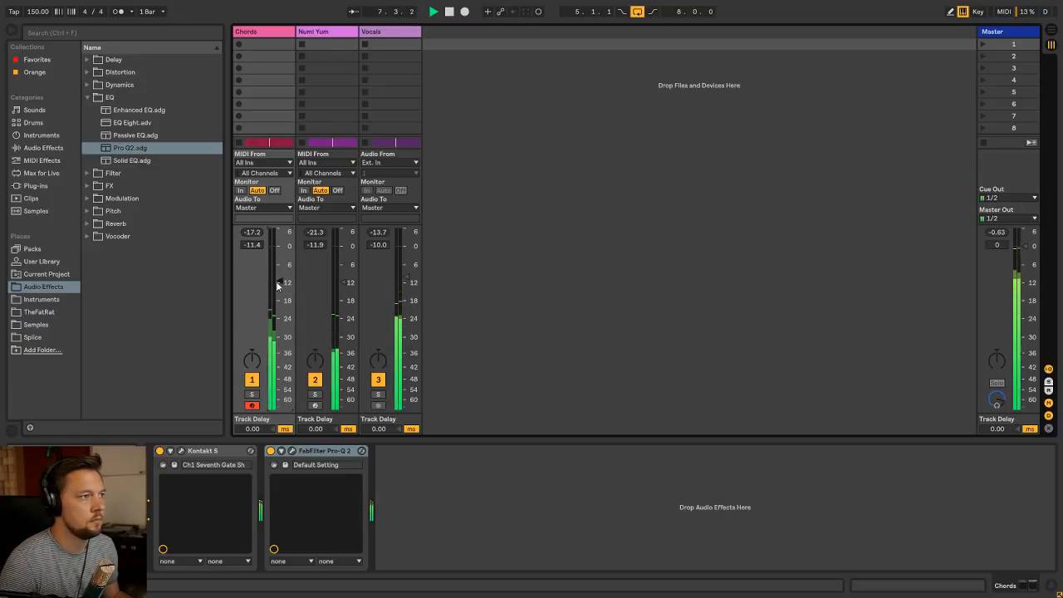
key("Tab")
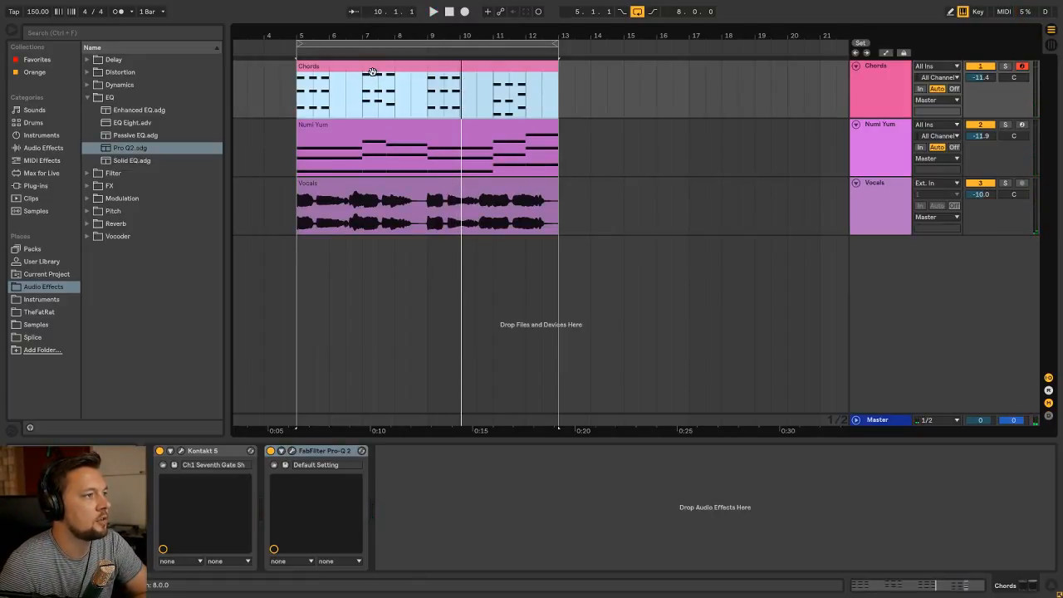
Reopen the Chords clip's notes and examine the rhythm and spacing of its chords
double_click(366, 73)
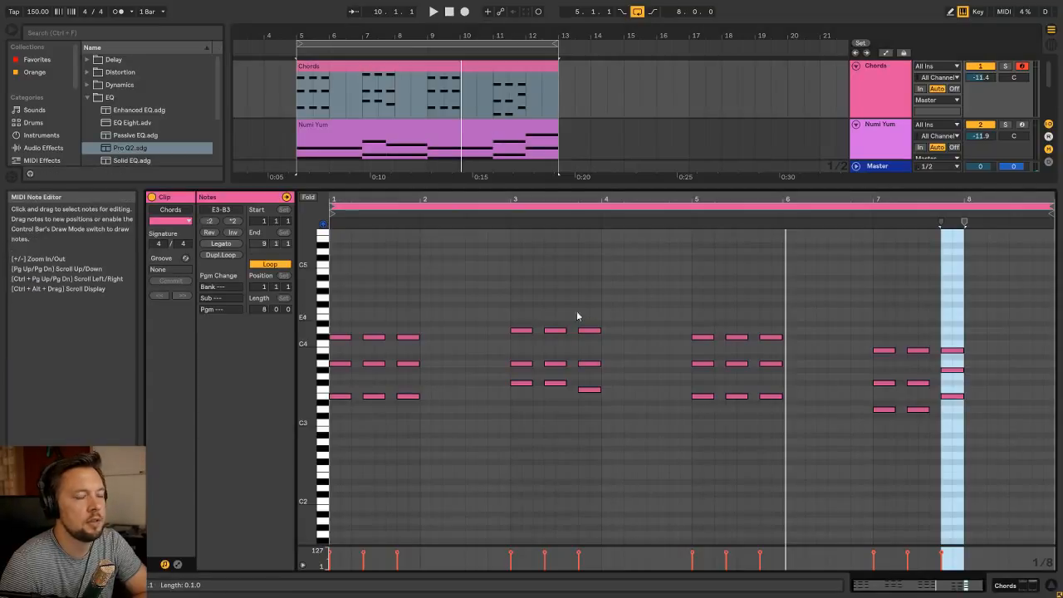
left_click_drag(415, 430, 399, 294)
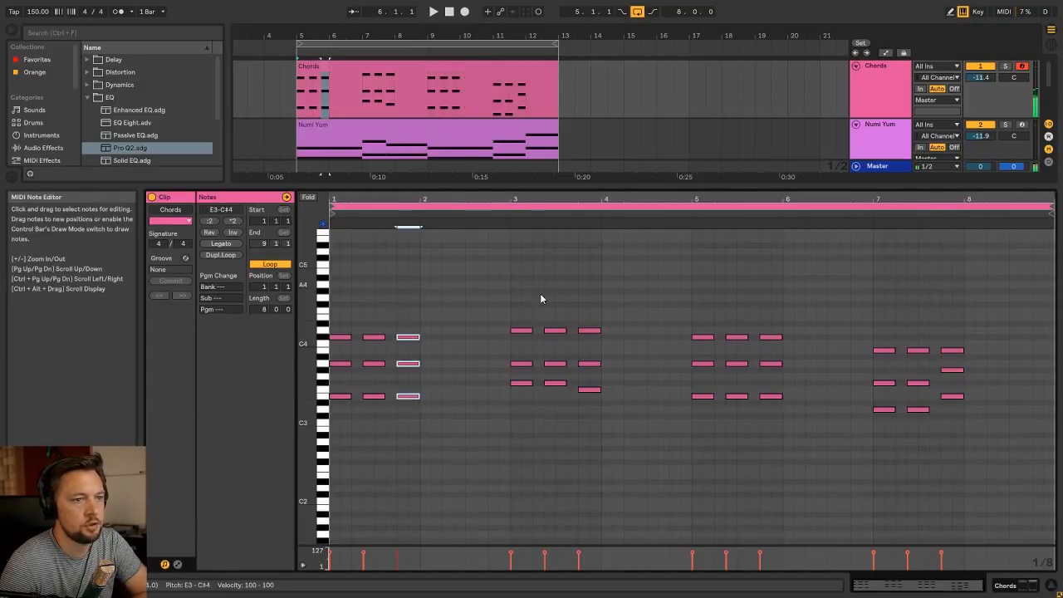
left_click(673, 321)
key("shift+Tab")
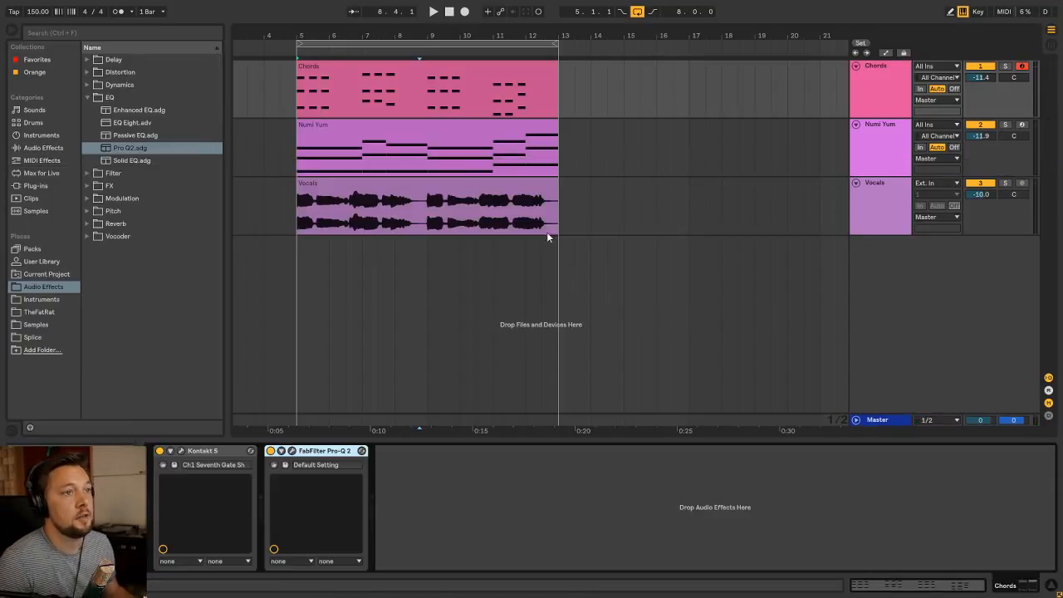
Select the first bar of the Chords clip in the arrangement, from bar 5 to bar 6
left_click(383, 69)
left_click_drag(300, 103, 329, 99)
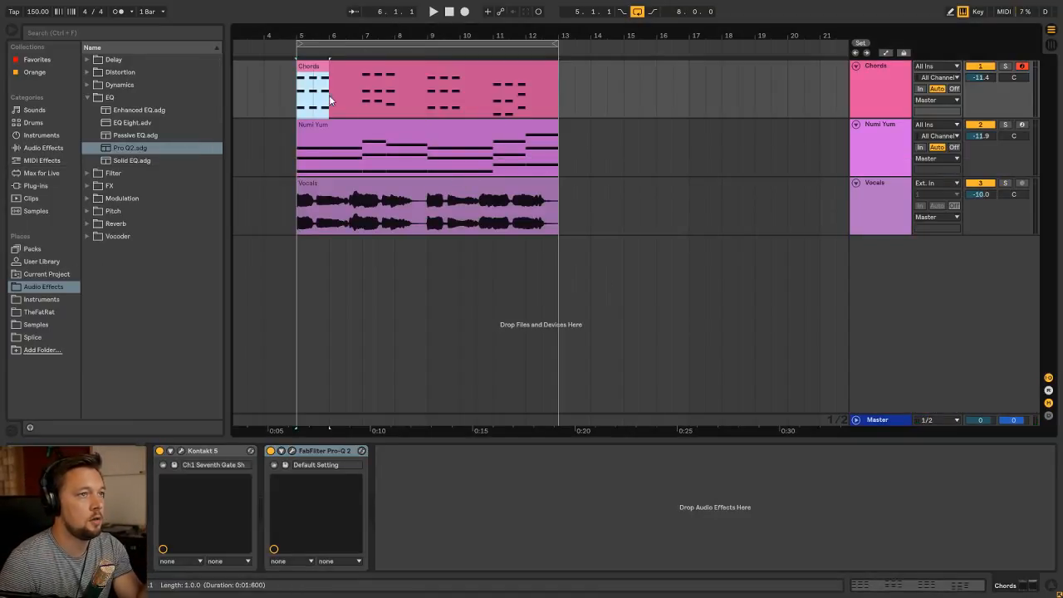
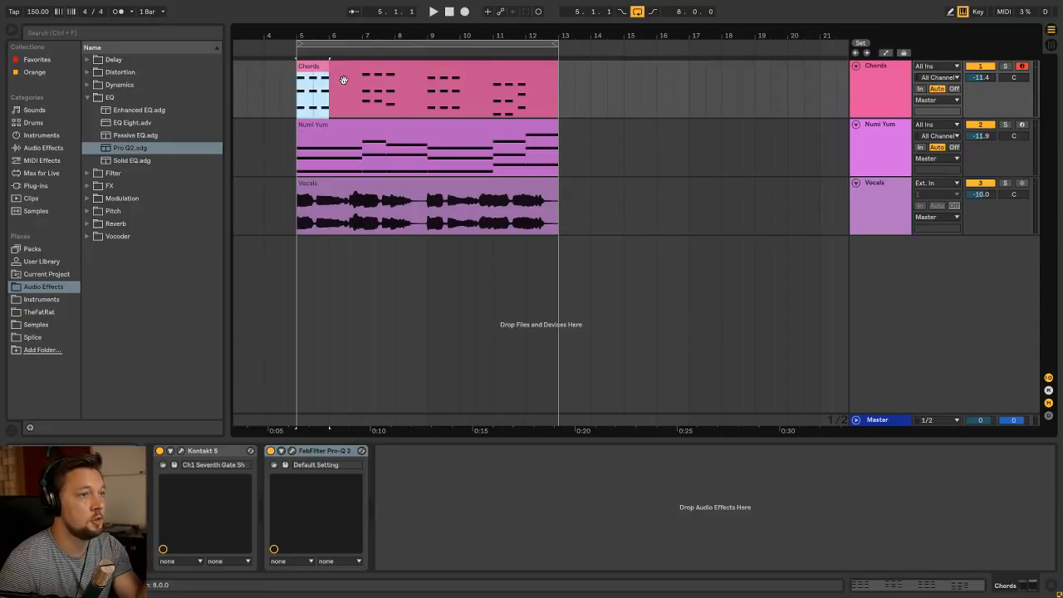
Open the Chords clip's notes and examine the chord groups of each two-bar section
double_click(342, 69)
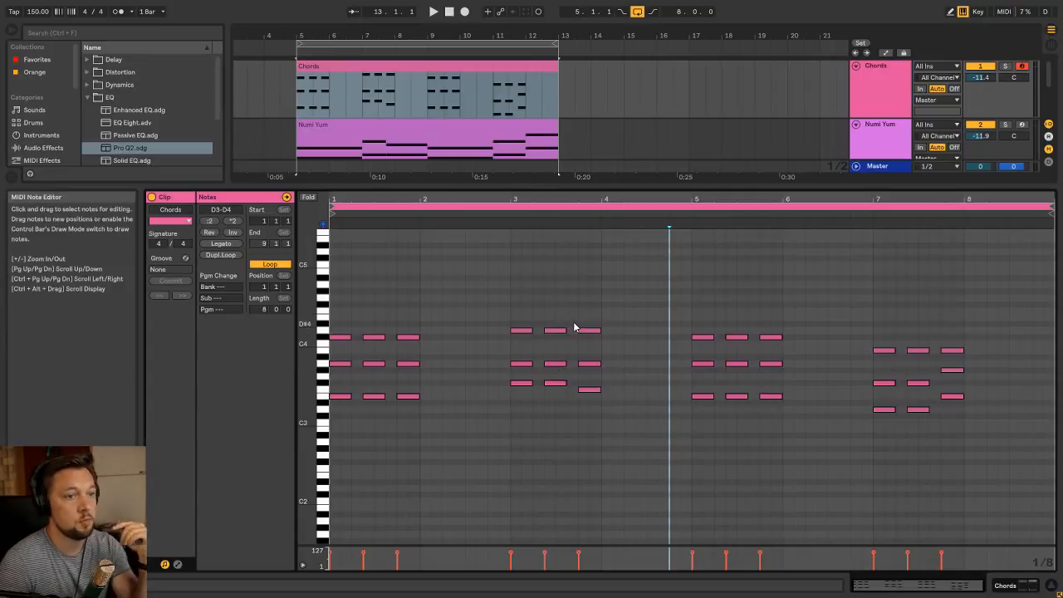
mouse_move(512, 440)
left_mouse_down()
mouse_move(446, 354)
mouse_move(329, 282)
left_mouse_up()
left_click(505, 424)
left_click_drag(504, 424, 329, 286)
left_click(575, 419)
left_click_drag(509, 427, 688, 307)
left_click_drag(694, 456, 864, 331)
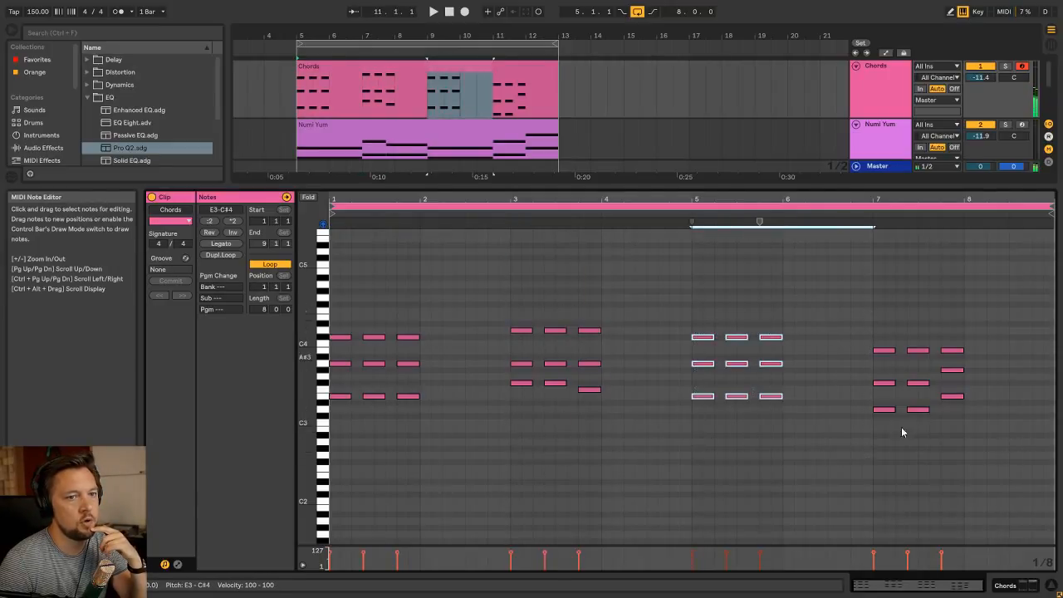
left_click_drag(877, 459, 1053, 286)
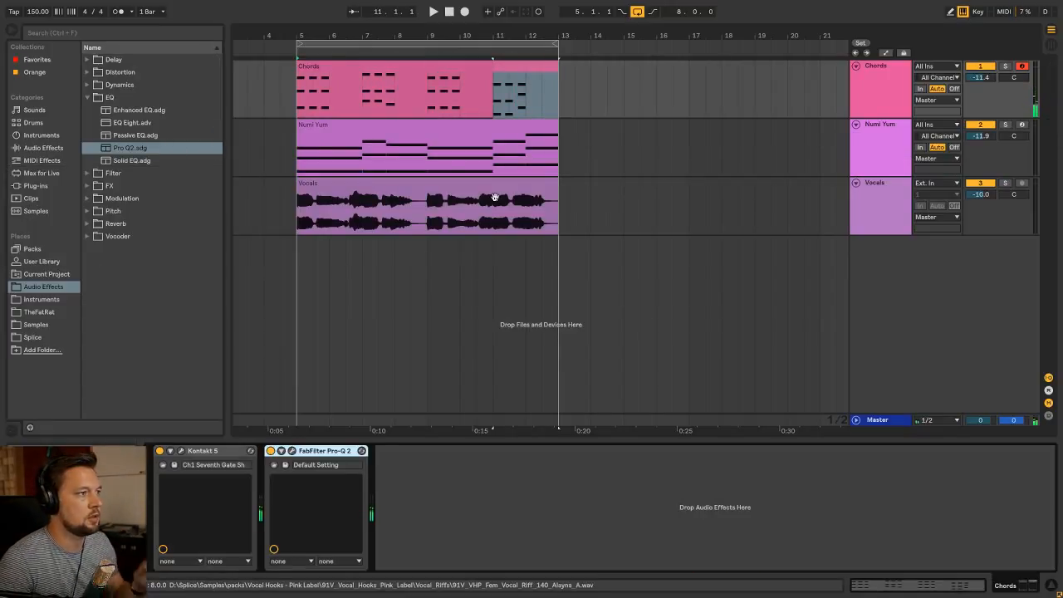
Play the loop and raise the Chords track volume to -10.1 dB in the mixer
left_click(449, 128)
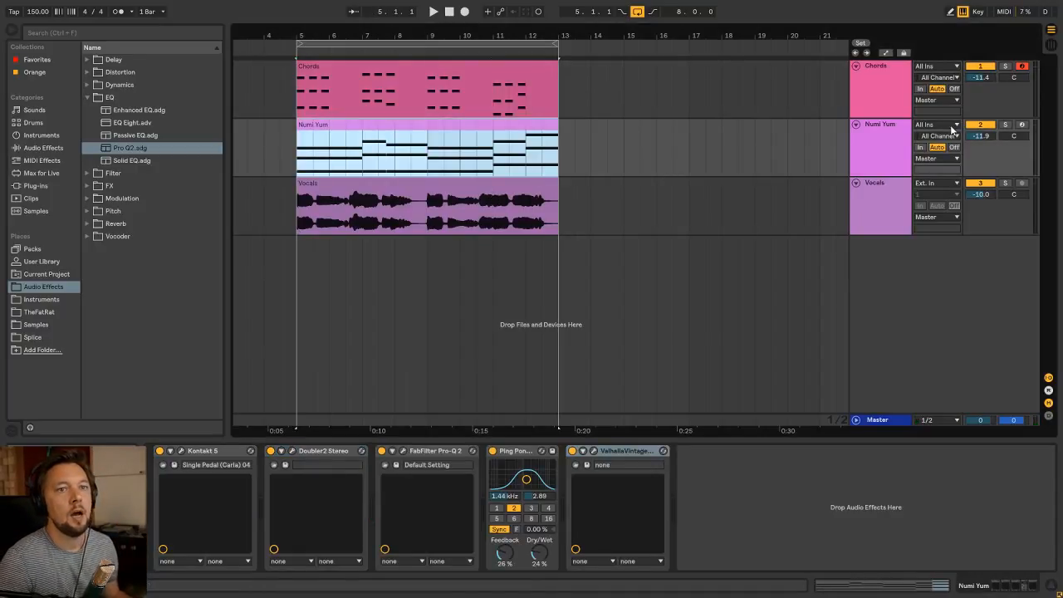
key("space")
left_click(887, 68)
key("Tab")
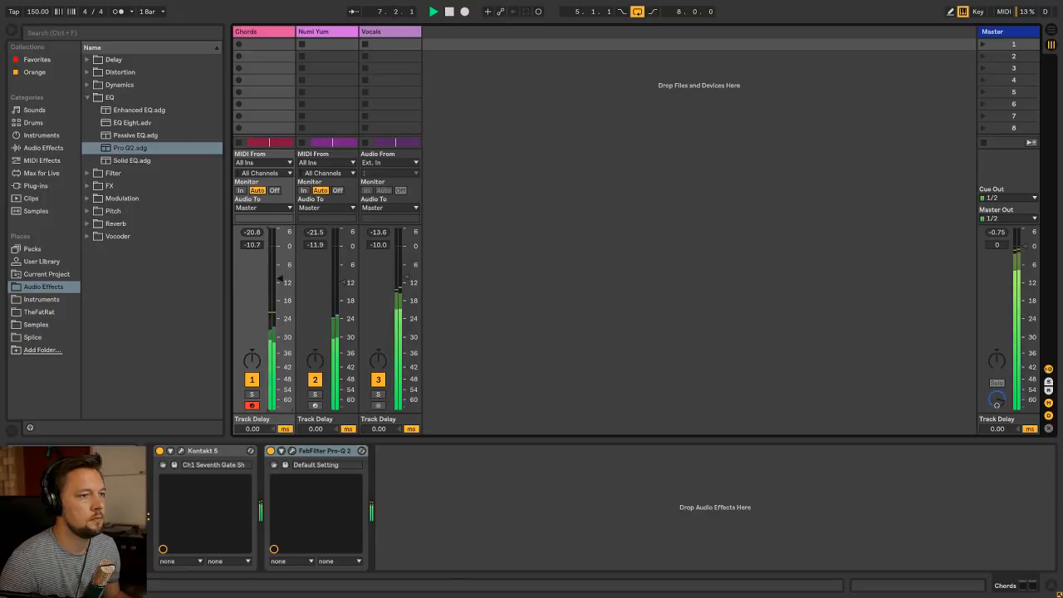
key("Tab")
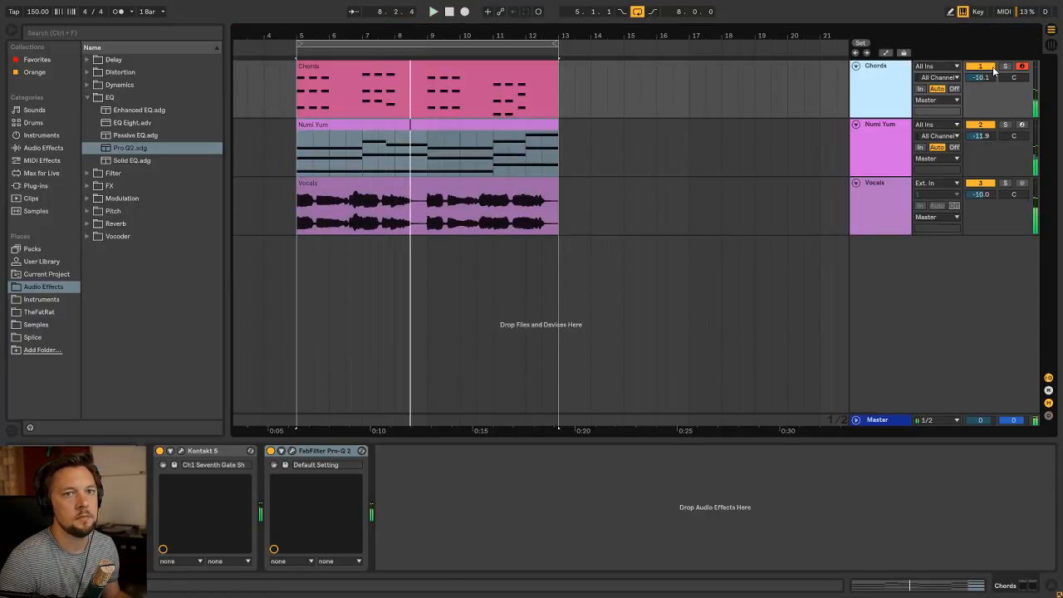
Solo the Chords track and show the delay presets in the browser instead of the EQ ones
left_click(95, 102)
left_click(95, 63)
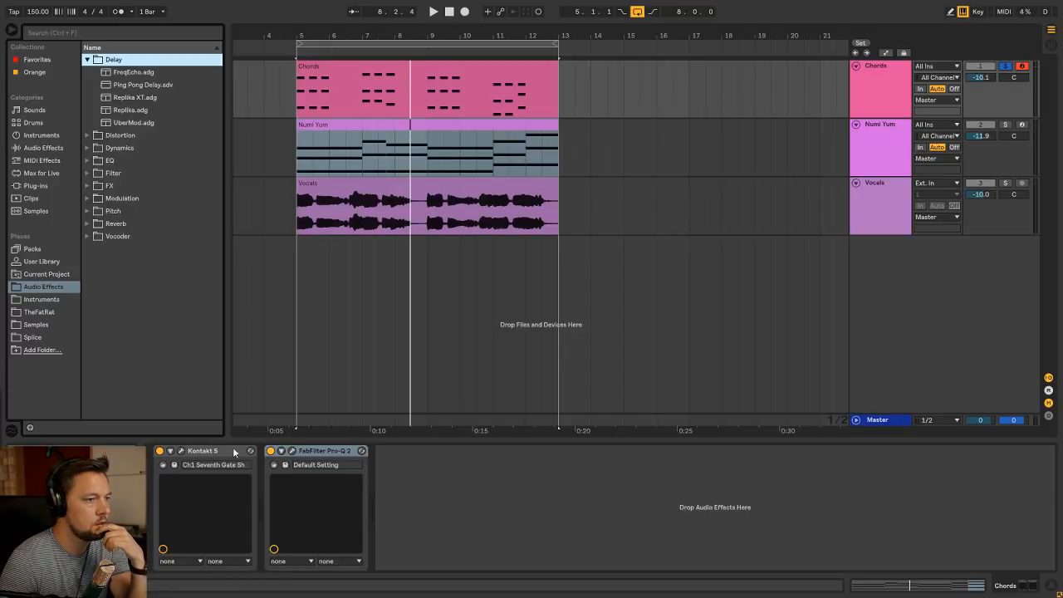
Open the Chords track's Pro-Q 2, inspect its low shelf band and close the plug-in window
left_click(292, 450)
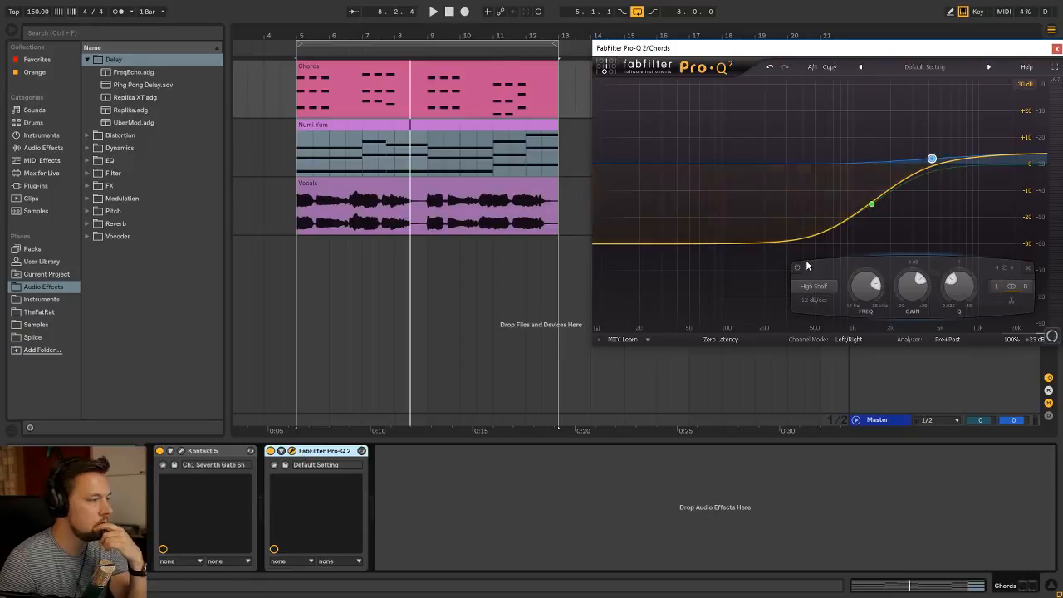
left_click(871, 203)
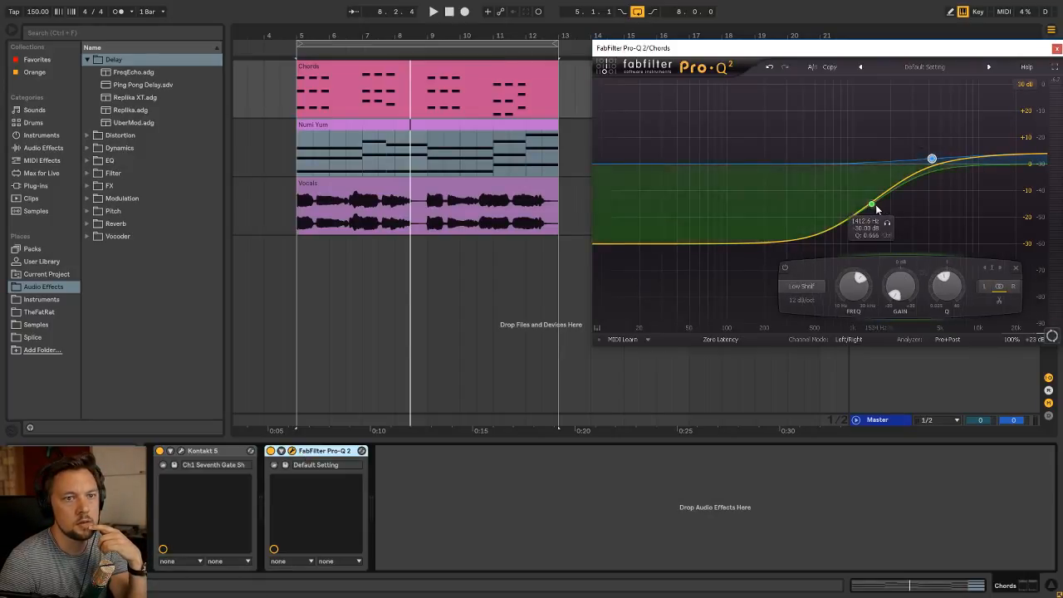
left_click_drag(835, 288, 828, 303)
left_click(1057, 49)
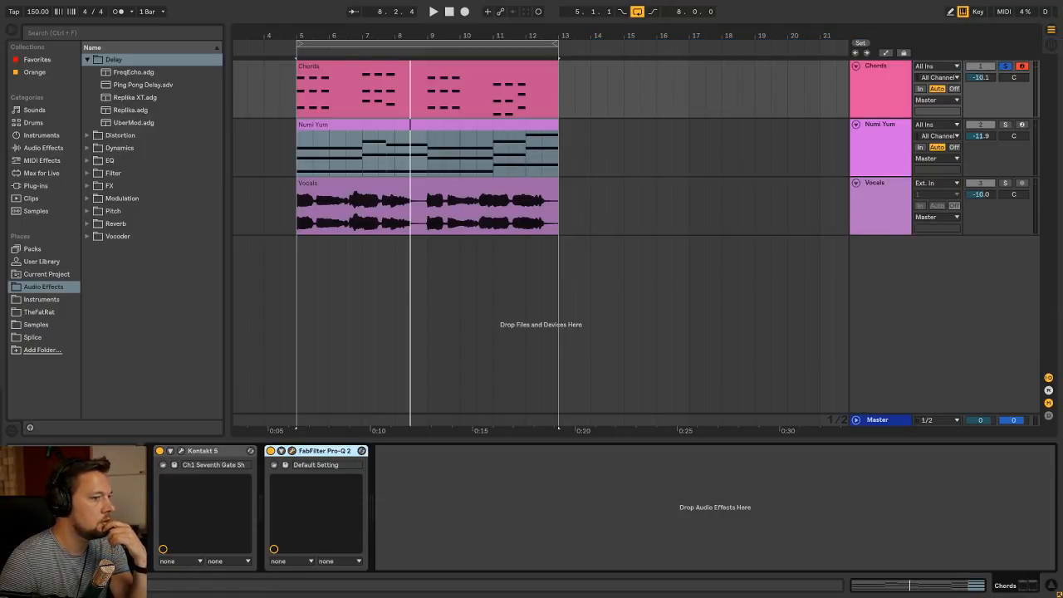
Add the Ping Pong Delay preset after Pro-Q 2 on the Chords track and set its Dry/Wet to 33% during playback
left_click(300, 87)
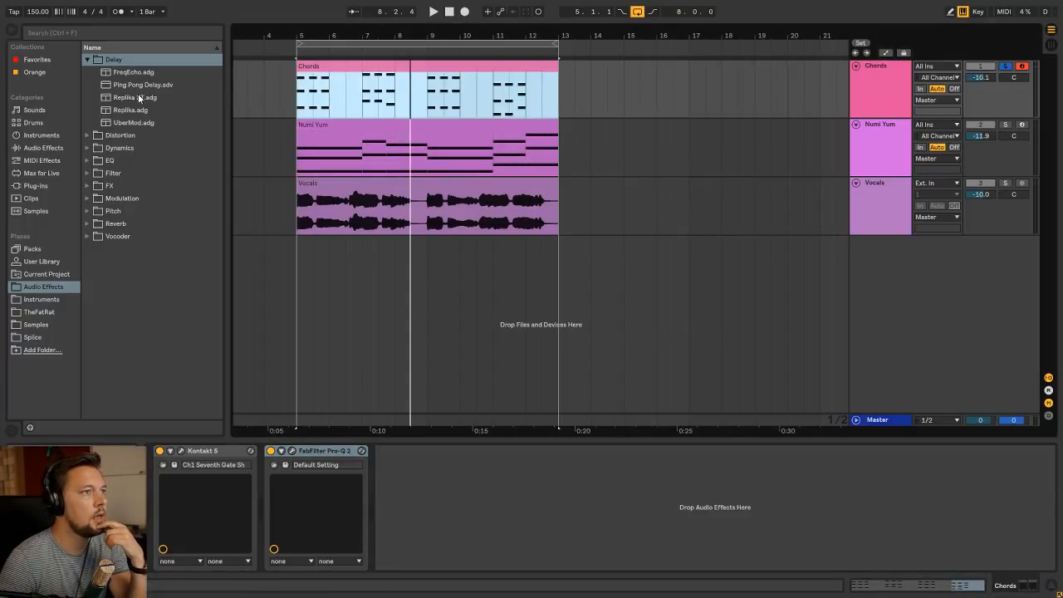
left_click_drag(142, 85, 411, 482)
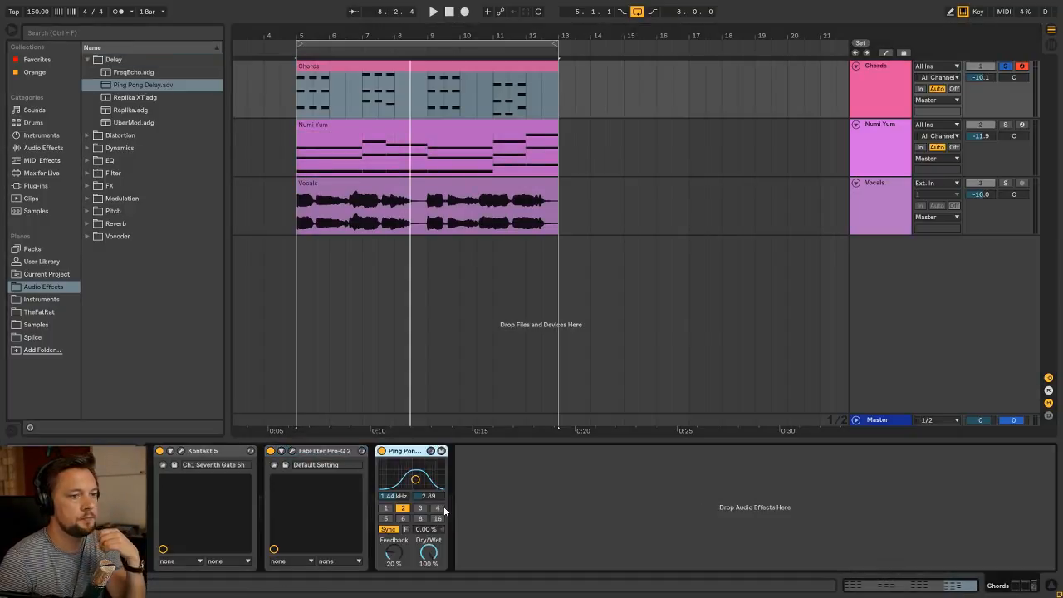
key("space")
left_click_drag(440, 554, 440, 573)
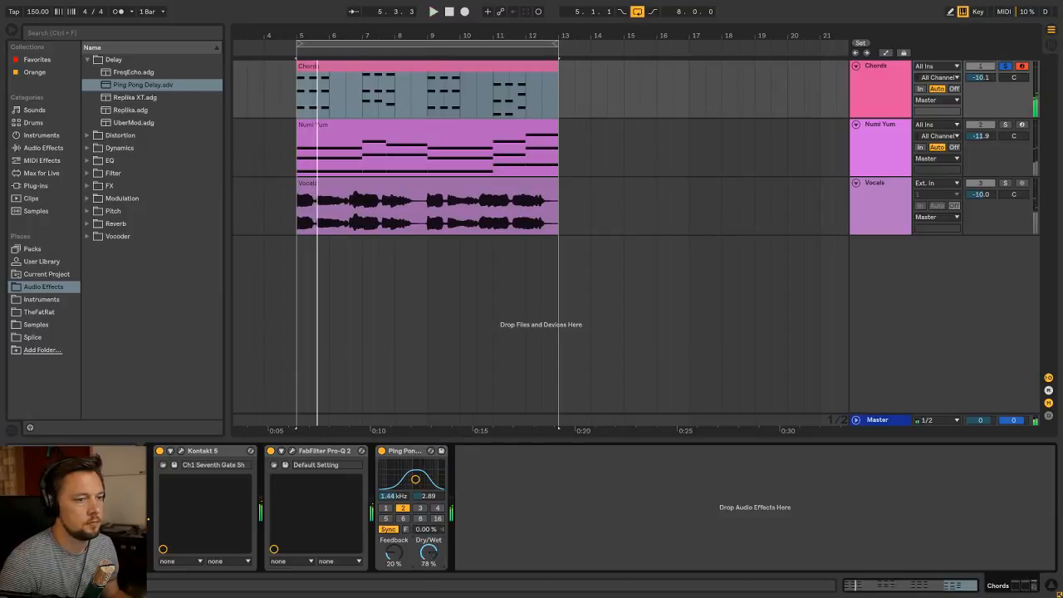
key("space")
key("space")
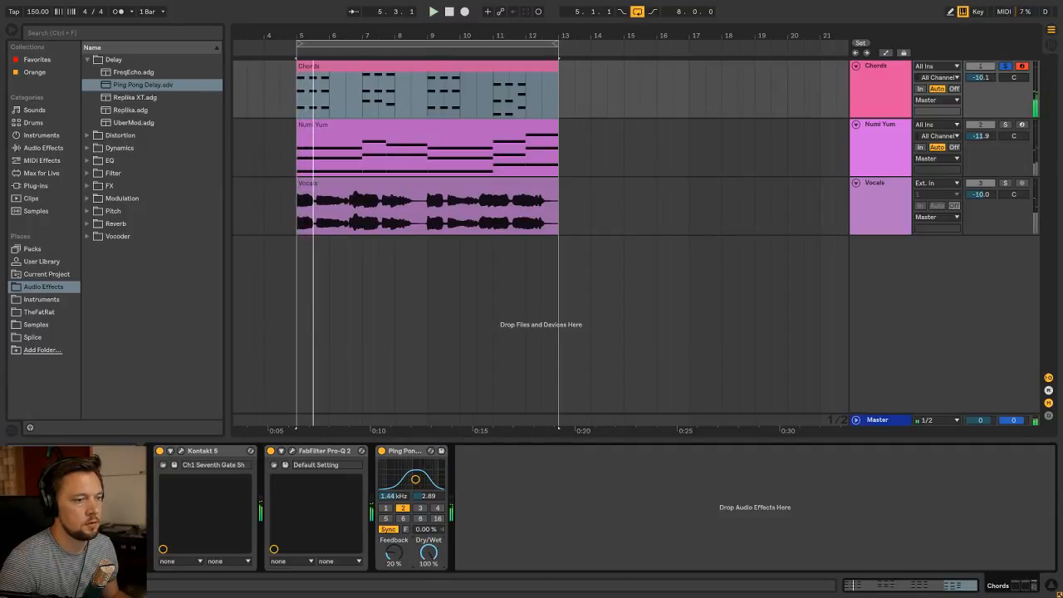
left_click_drag(430, 553, 433, 574)
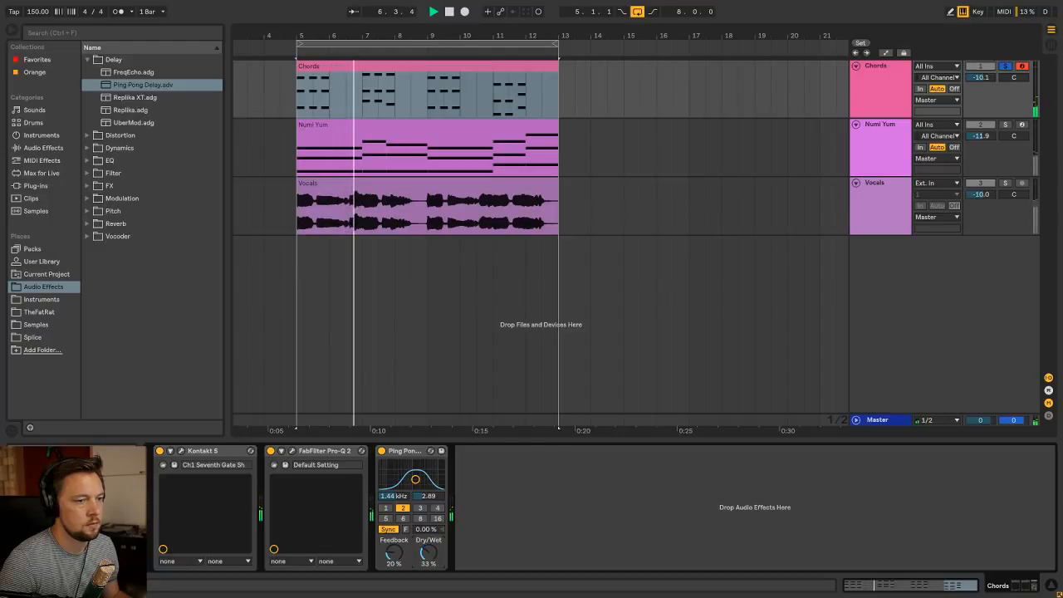
Set the Ping Pong Delay's beat division to 4 and its Dry/Wet to 28%, and stop playback
left_click(438, 508)
left_click_drag(430, 553, 431, 559)
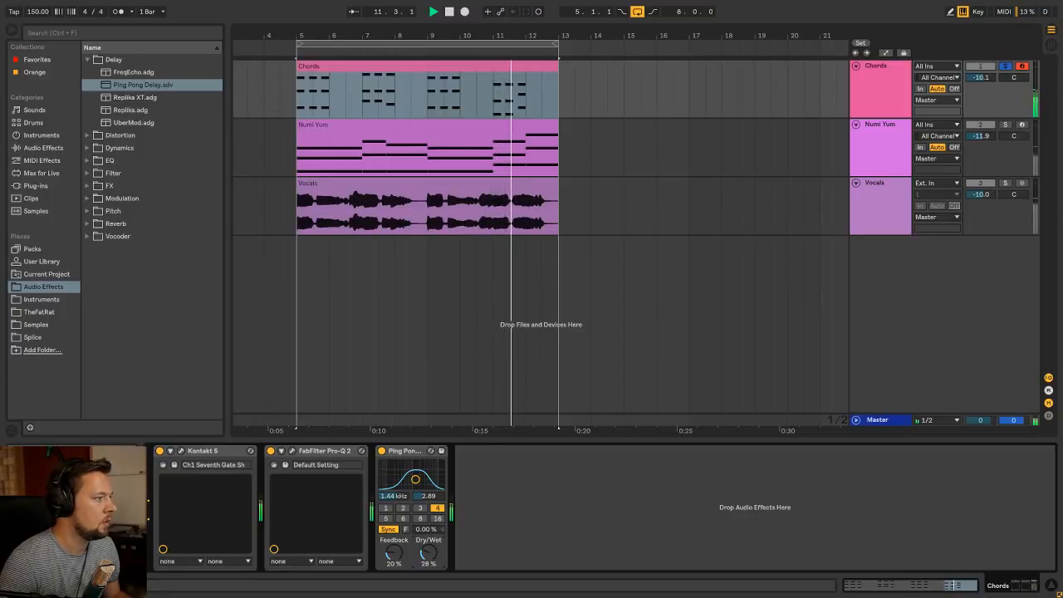
left_click(357, 98)
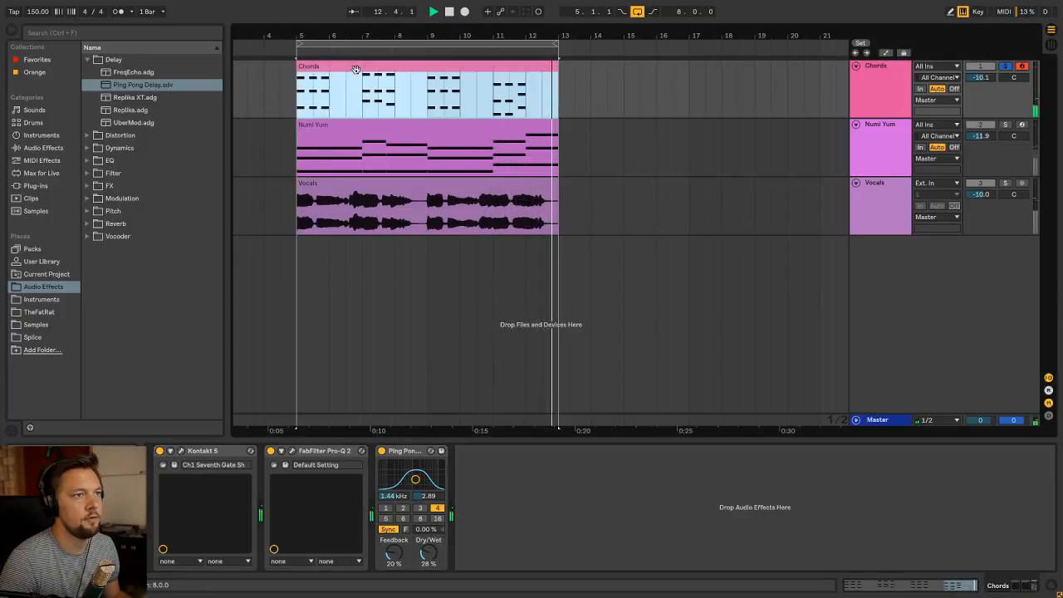
key("space")
Add the VintageVerb reverb preset after the Ping Pong Delay on the Chords track and ungroup its rack
left_click(88, 60)
left_click(101, 161)
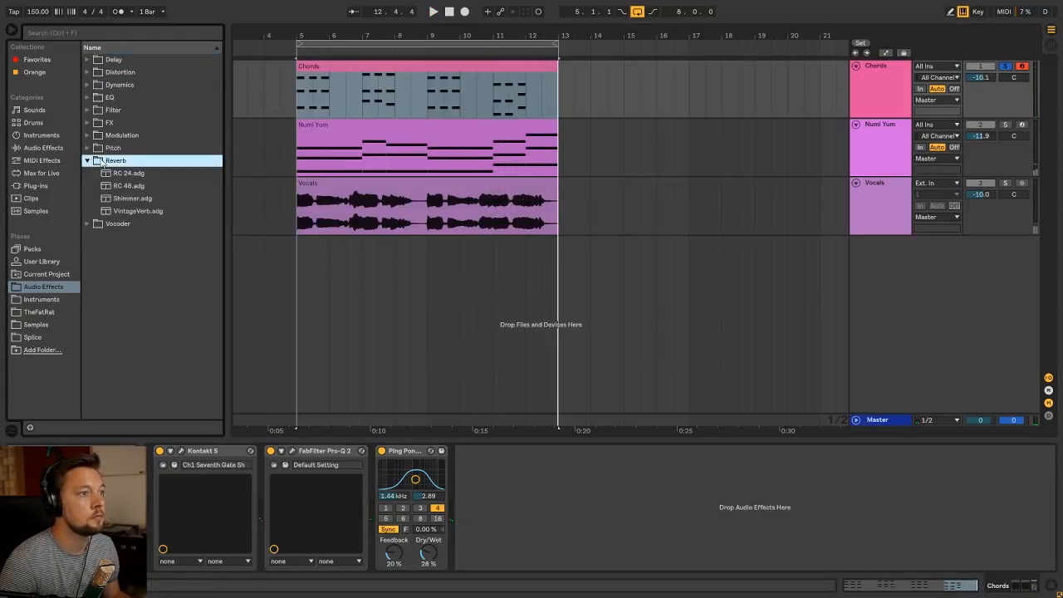
left_click_drag(160, 211, 481, 485)
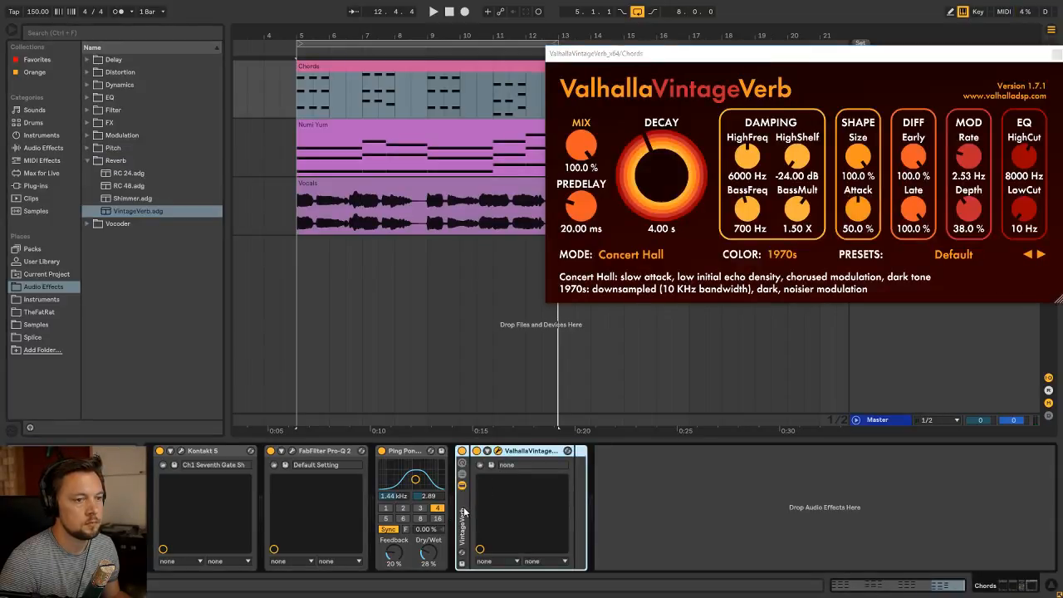
key("ctrl+shift+g")
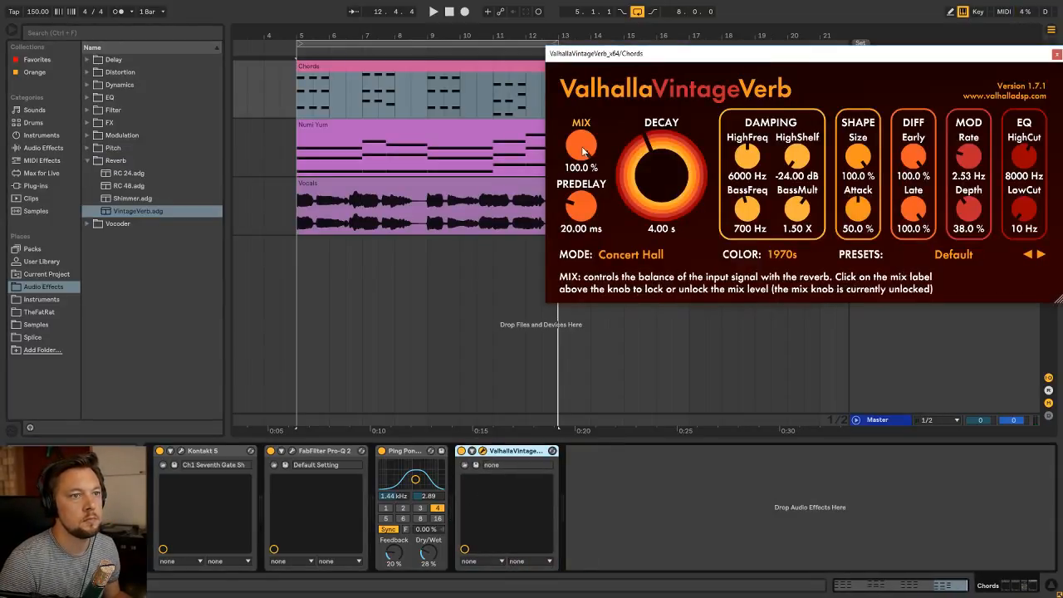
Set the ValhallaVintageVerb mix to 20% while the loop plays, and close its window
key("space")
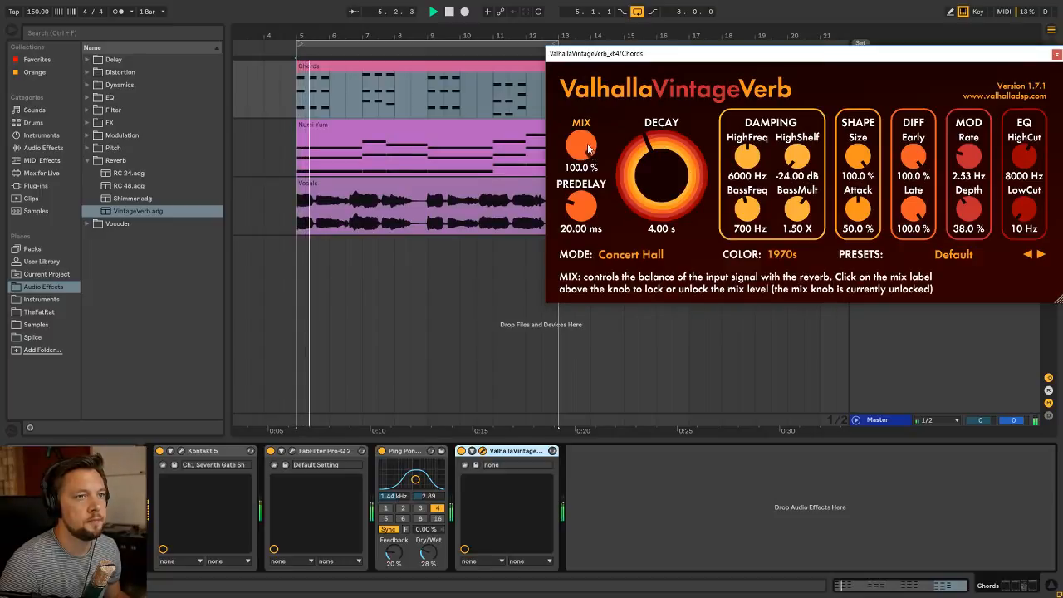
mouse_move(586, 149)
left_mouse_down()
mouse_move(579, 240)
mouse_move(587, 162)
left_mouse_up()
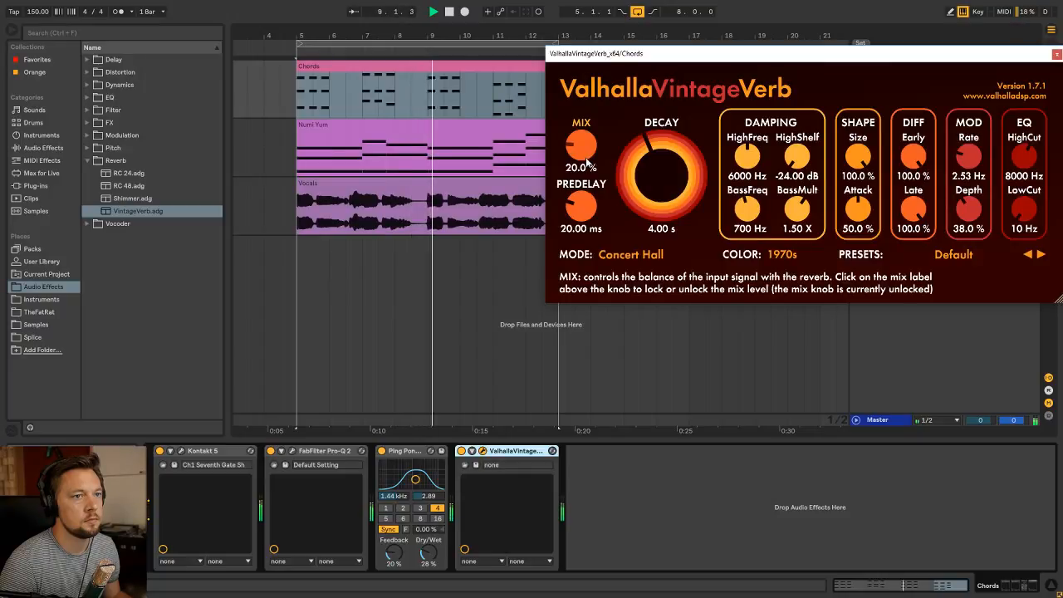
left_click_drag(641, 56, 411, 167)
left_click(827, 164)
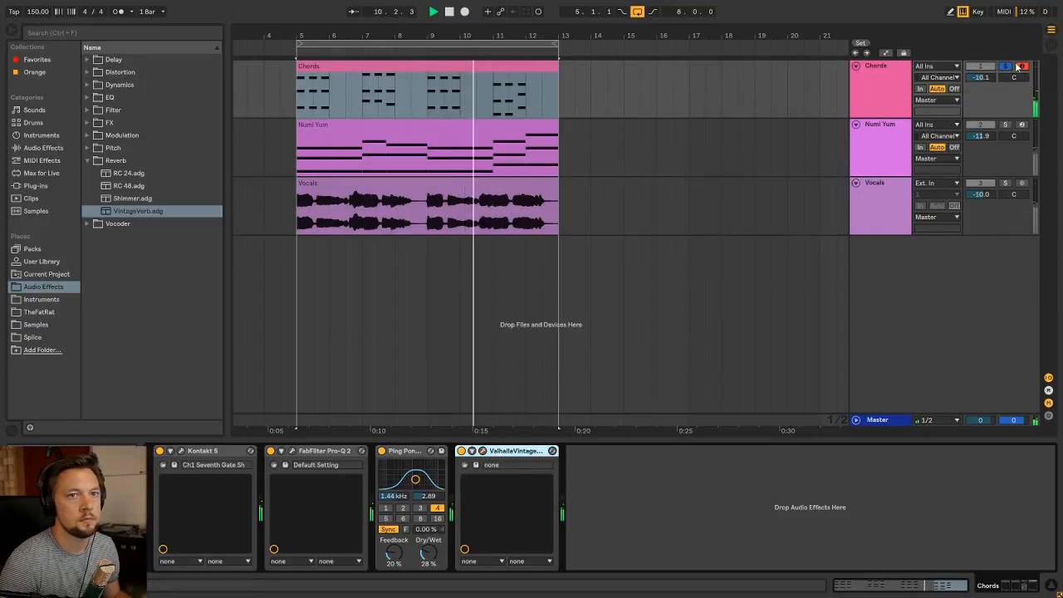
Take the Chords track out of solo and raise its volume to -3.1 dB in the mixer
left_click(1007, 67)
key("Tab")
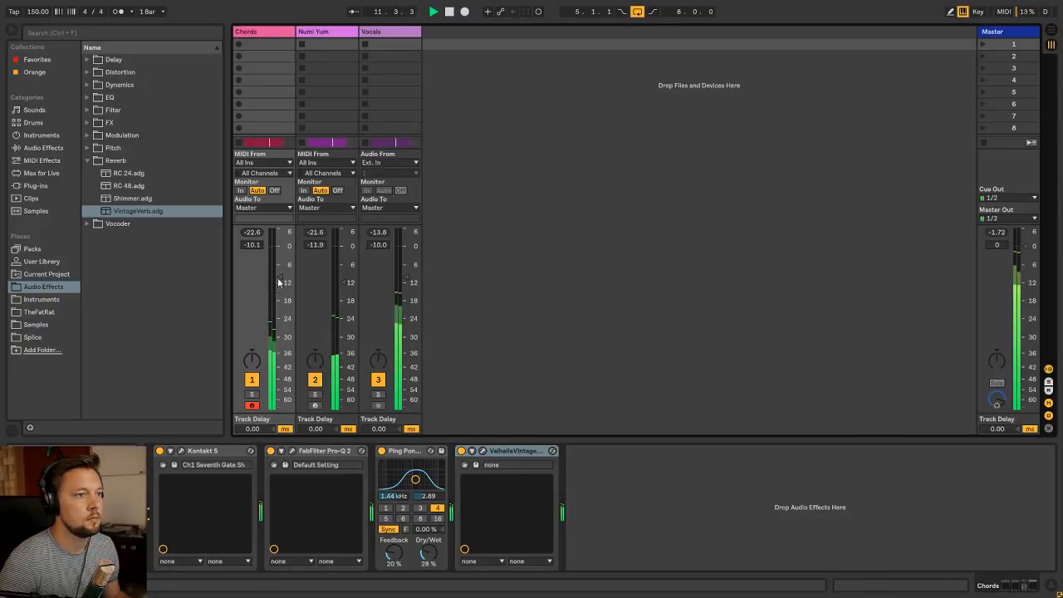
left_click_drag(280, 266, 280, 258)
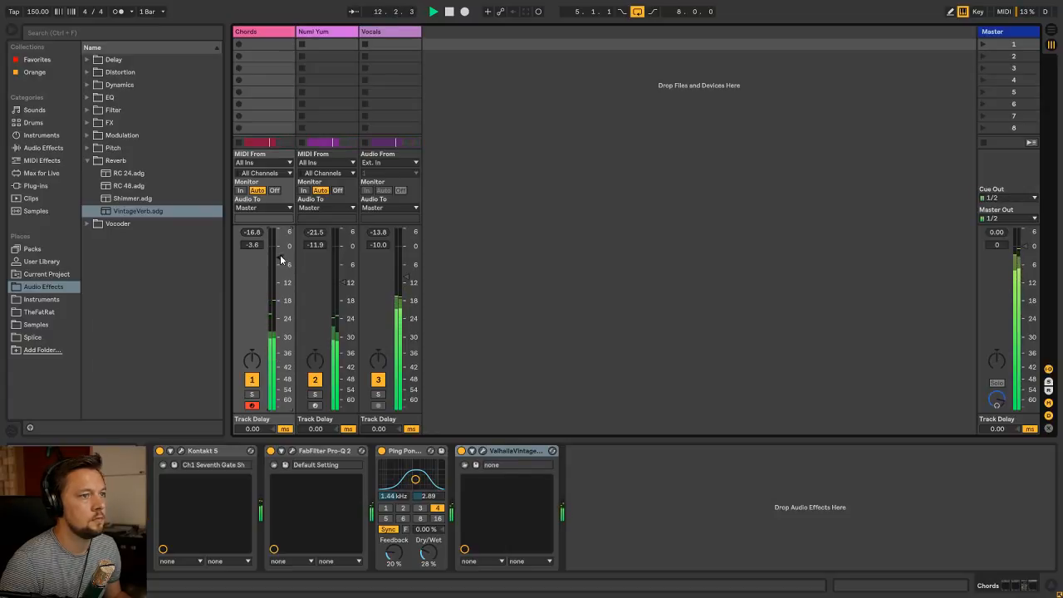
key("Tab")
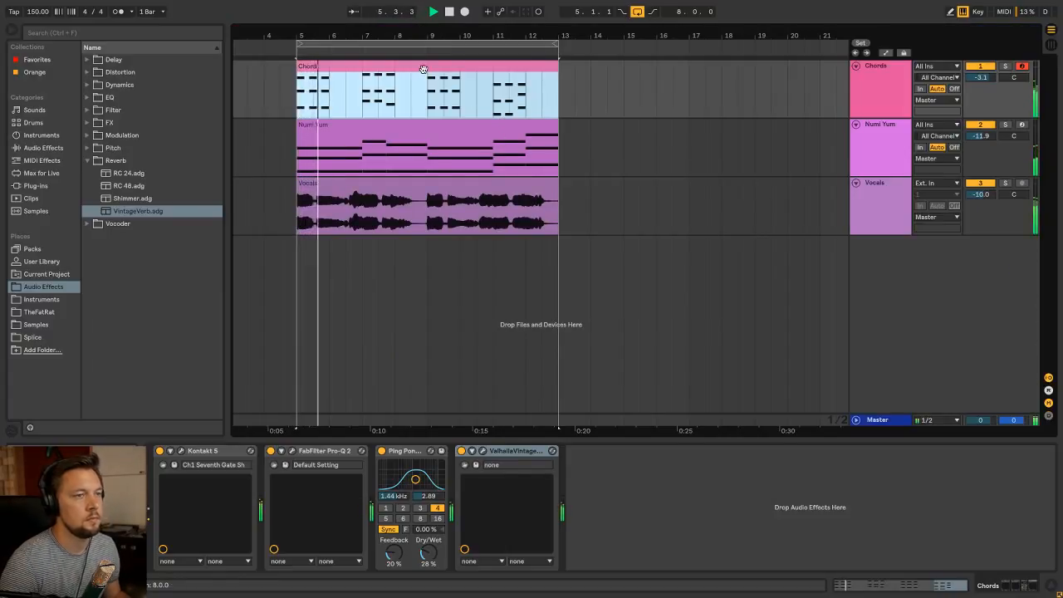
Set the Numi Yum track volume to -11.7 dB in the mixer
left_click(869, 88)
left_click(898, 133)
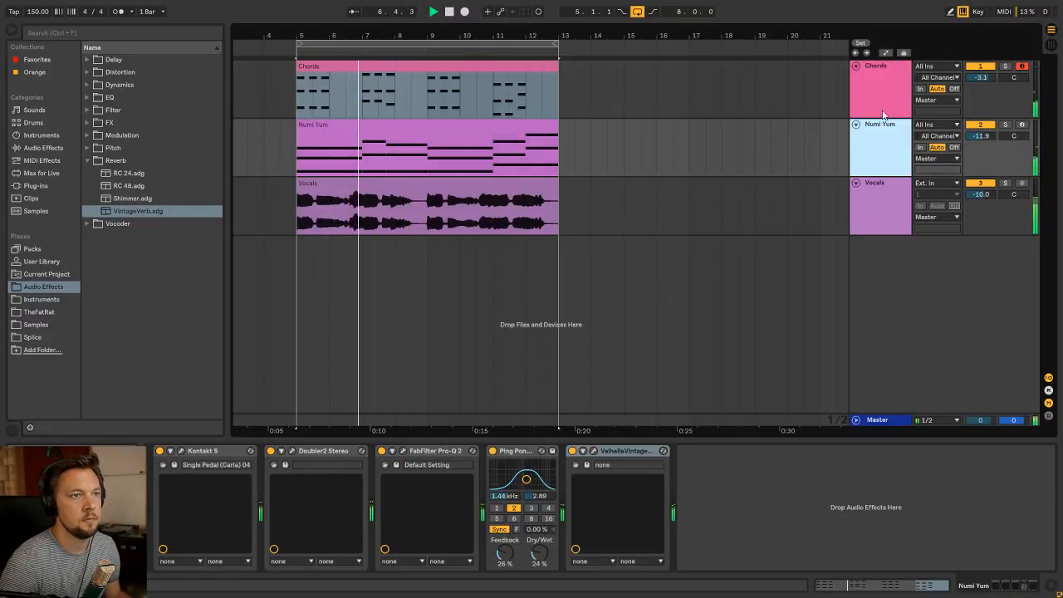
key("Tab")
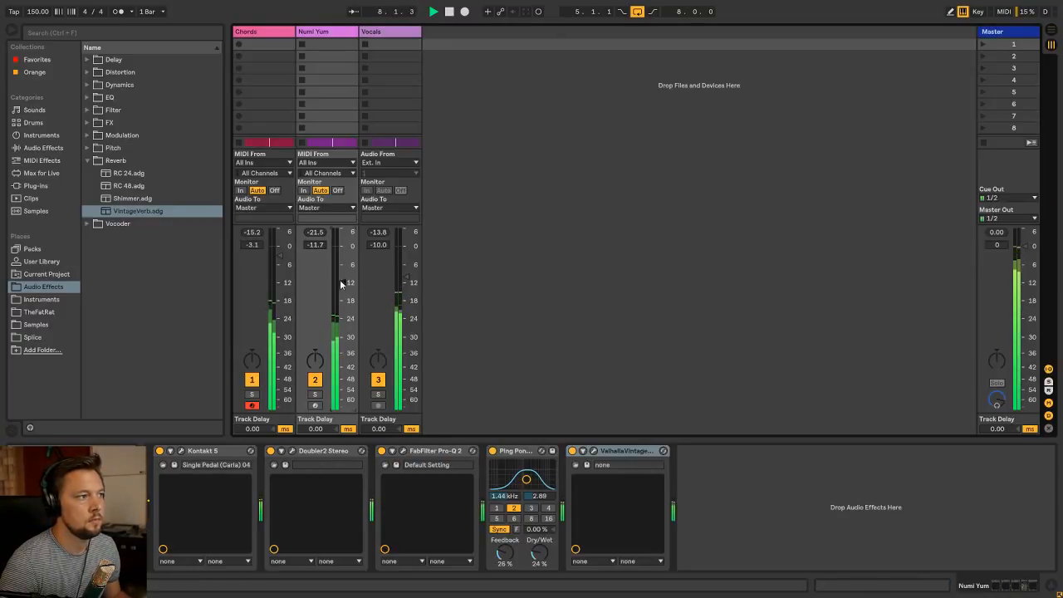
key("Tab")
Collapse the browser's Reverb folder and place the insert marker at bar 5 on the Numi Yum track
left_click(904, 75)
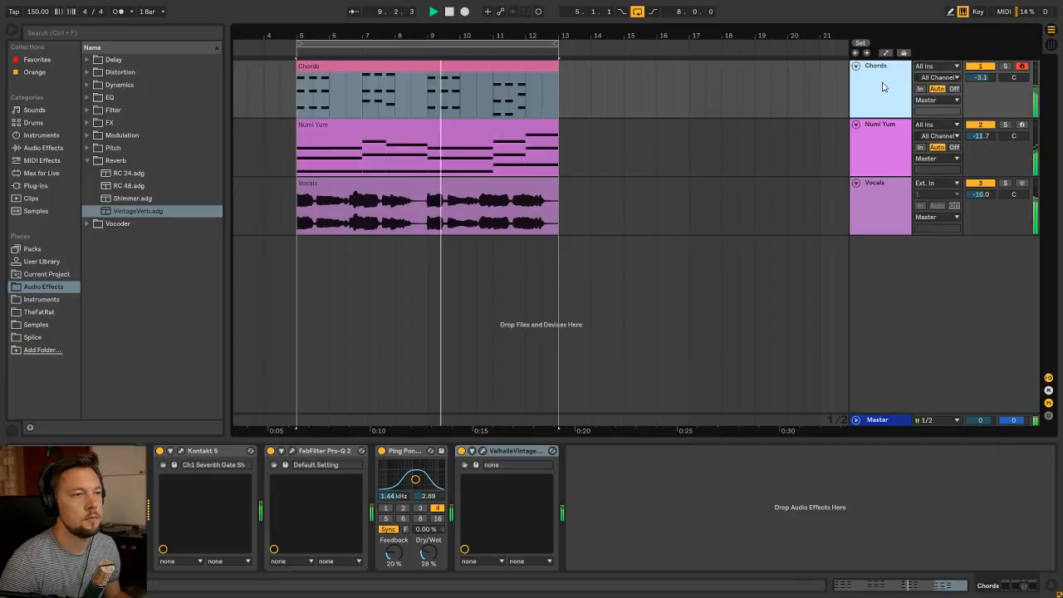
left_click(88, 160)
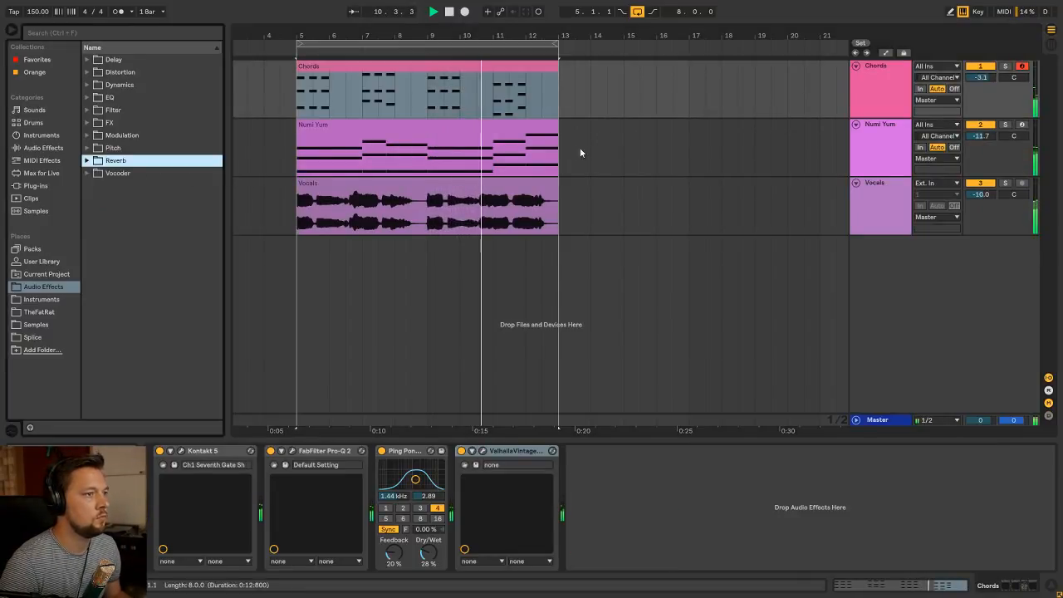
left_click(860, 78)
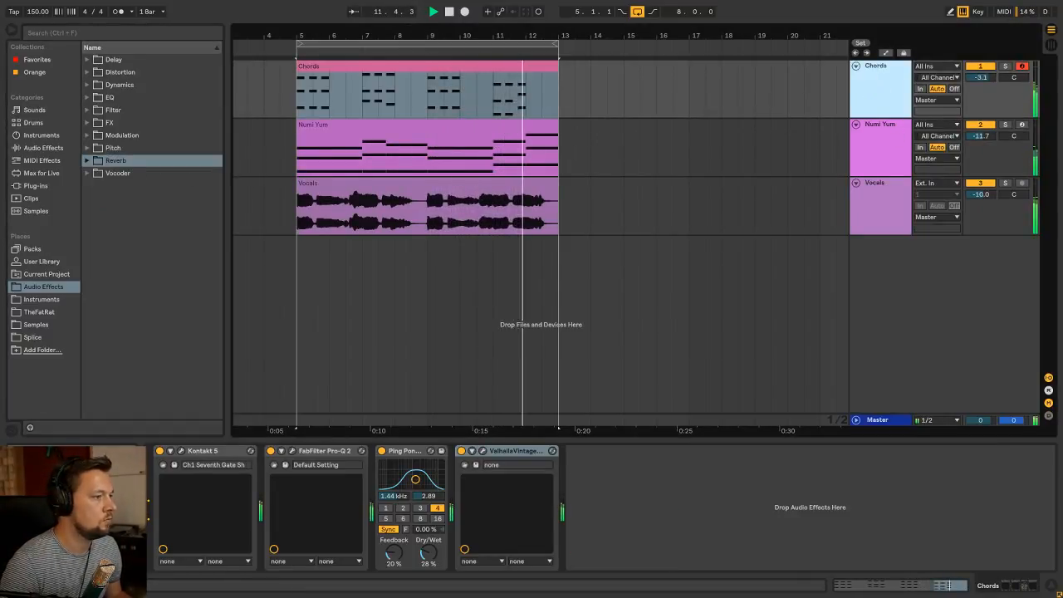
left_click(295, 166)
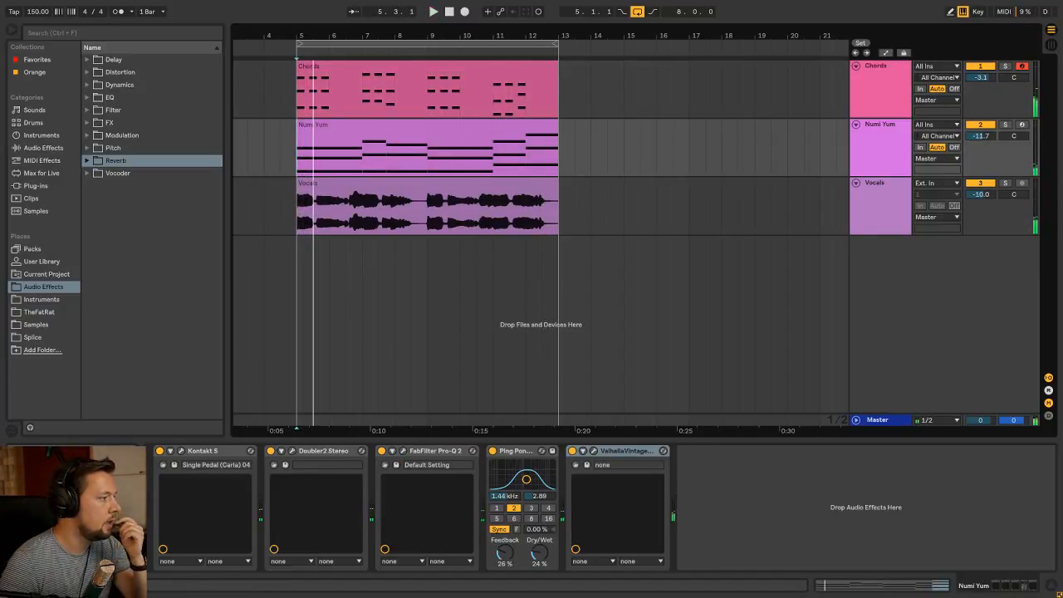
Insert a new MIDI track and move it above the Chords track
left_click(876, 75)
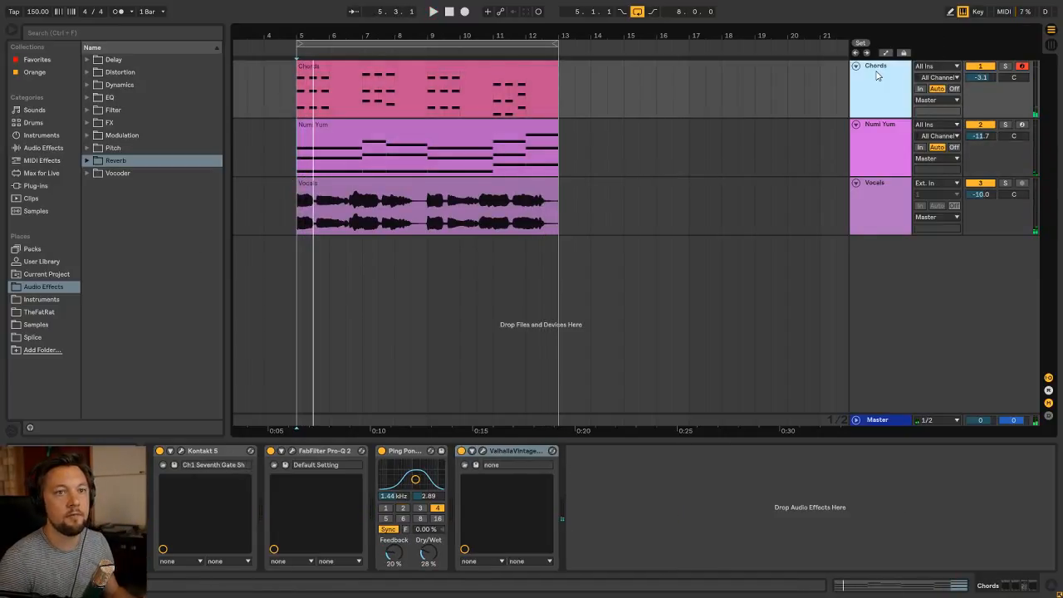
key("ctrl+shift+t")
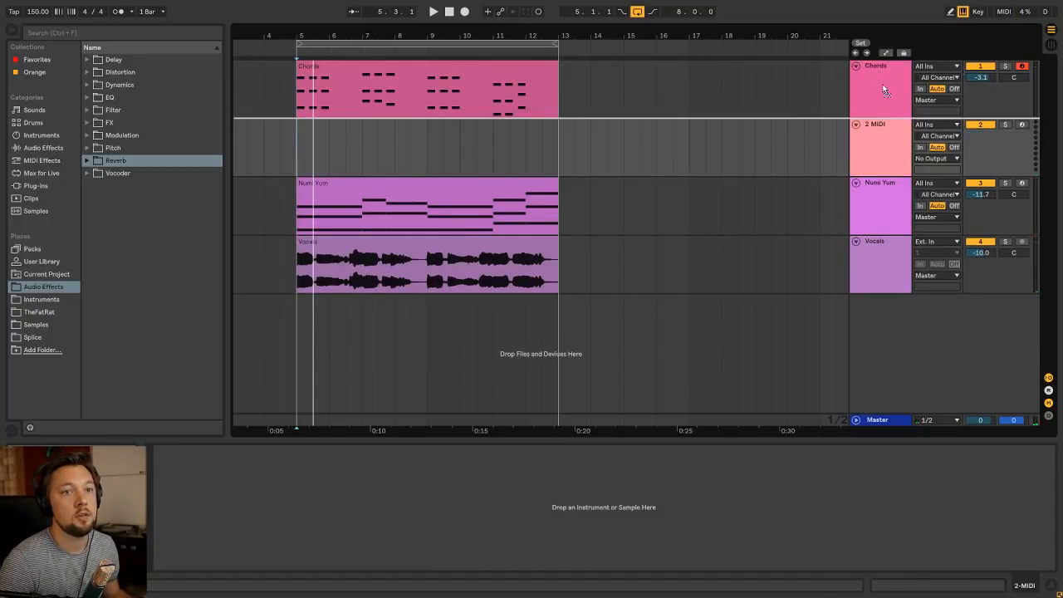
left_click_drag(889, 137, 890, 75)
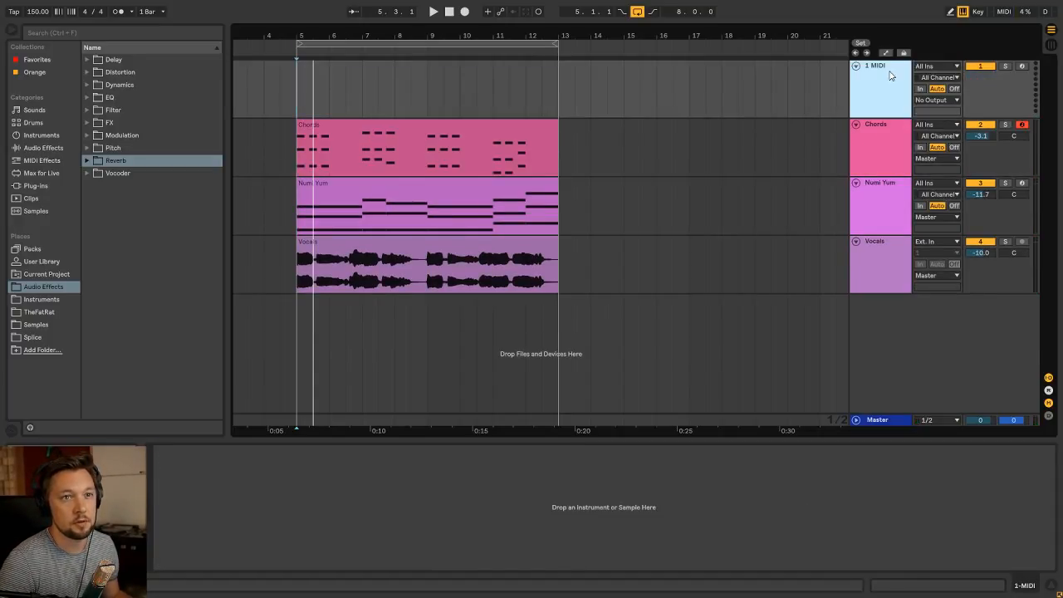
Name the new MIDI track Kick
type("Kick")
key("Return")
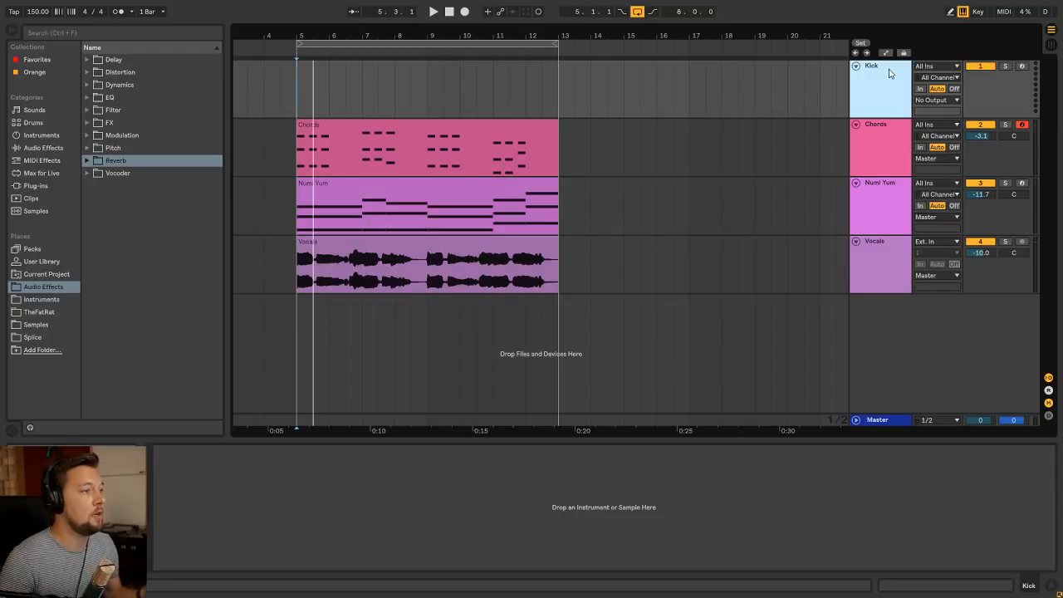
left_click(294, 96)
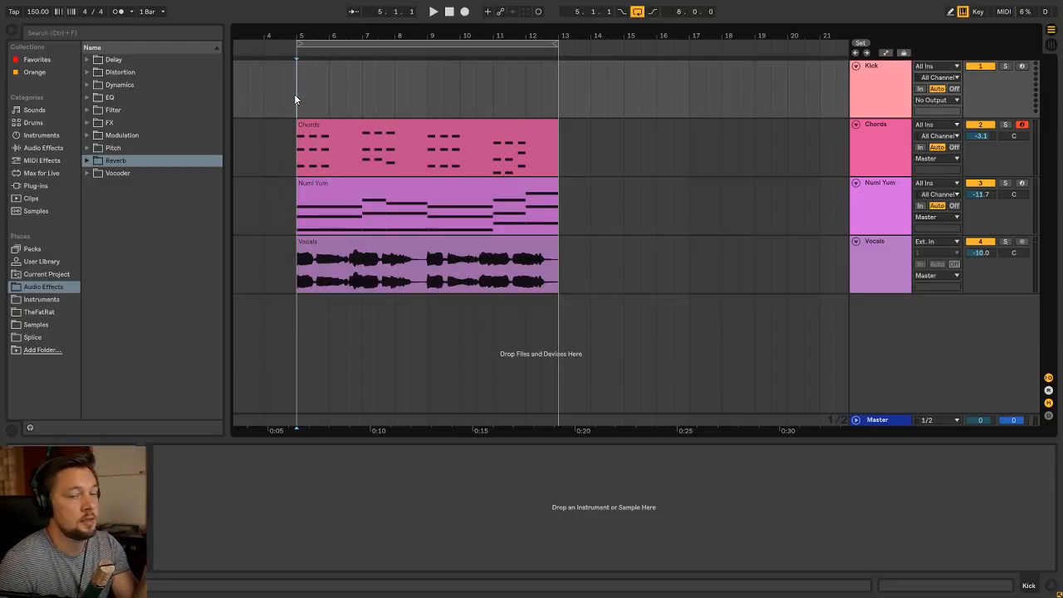
left_click(904, 66)
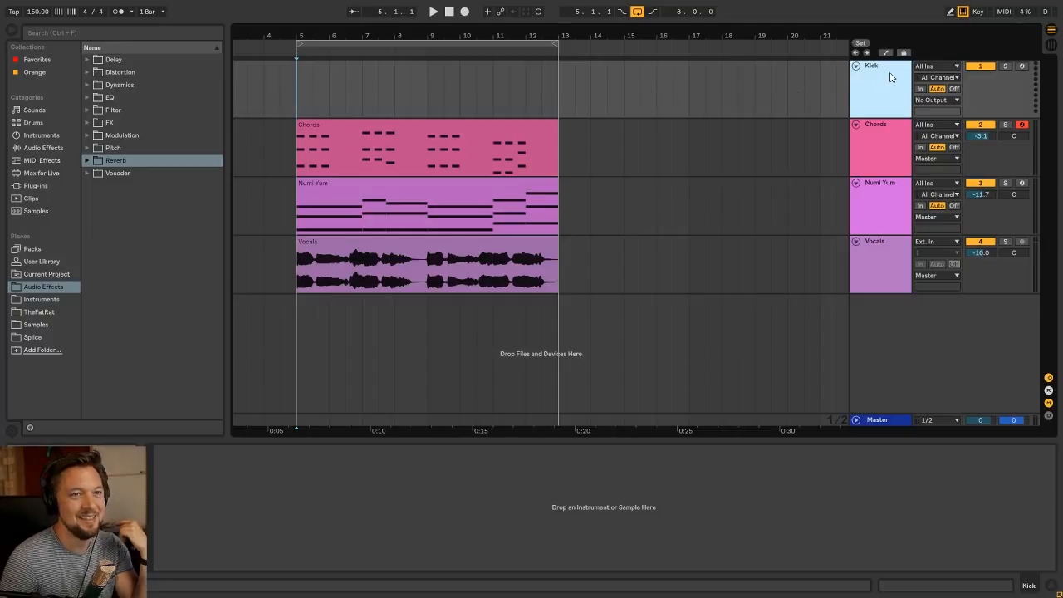
Load the Simpler preset from the saved Instruments folder onto the Kick track
left_click(47, 303)
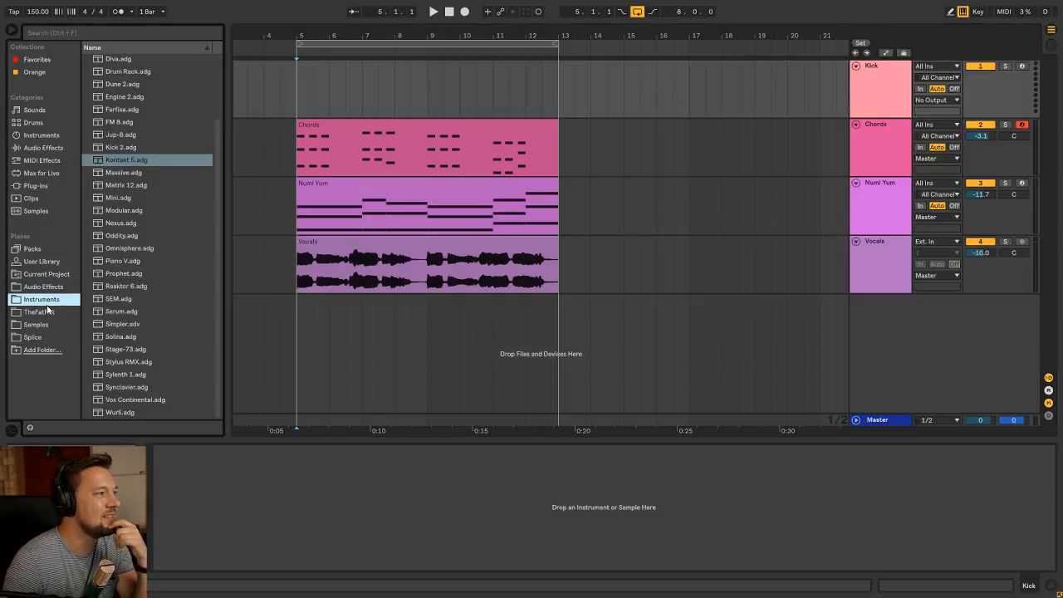
left_click(108, 161)
scroll(108, 161, "up", 3)
scroll(113, 163, "down", 3)
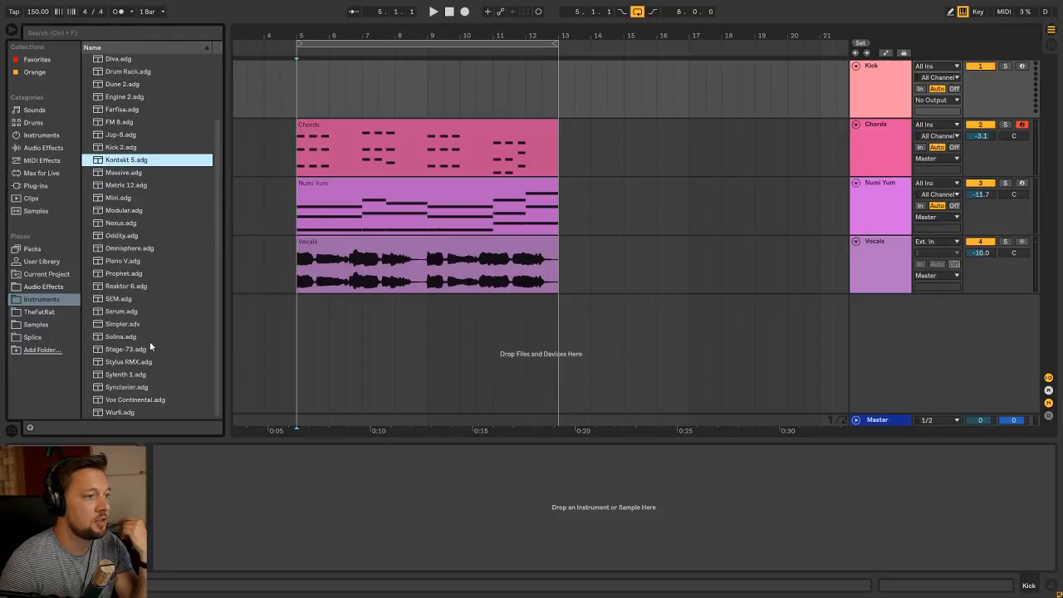
left_click_drag(128, 329, 231, 491)
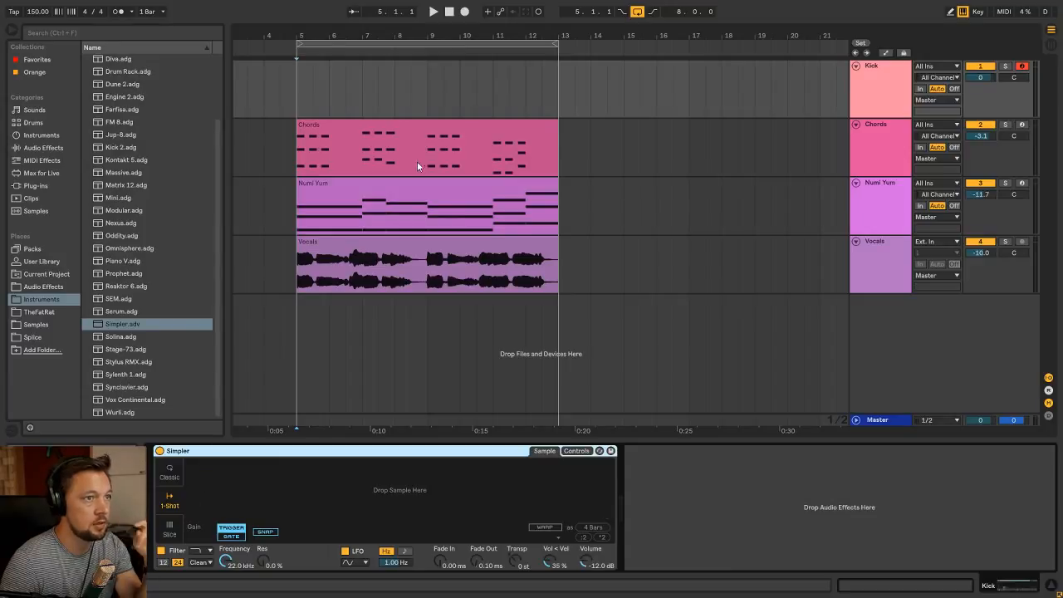
left_click(883, 77)
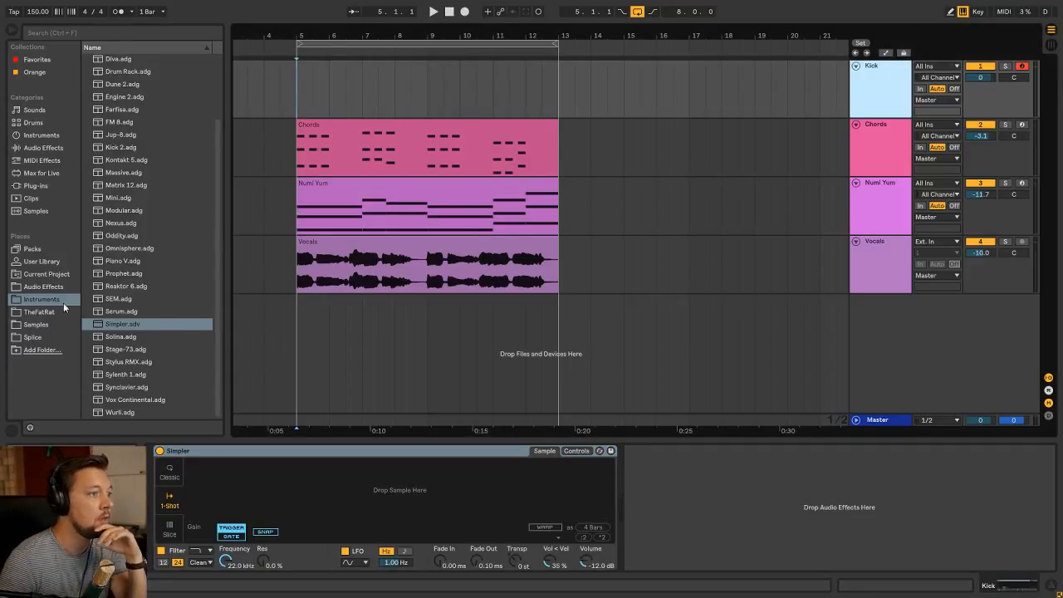
Look through the sample packs in the Splice folder for a suitable kick sample
left_click(37, 325)
left_click(33, 337)
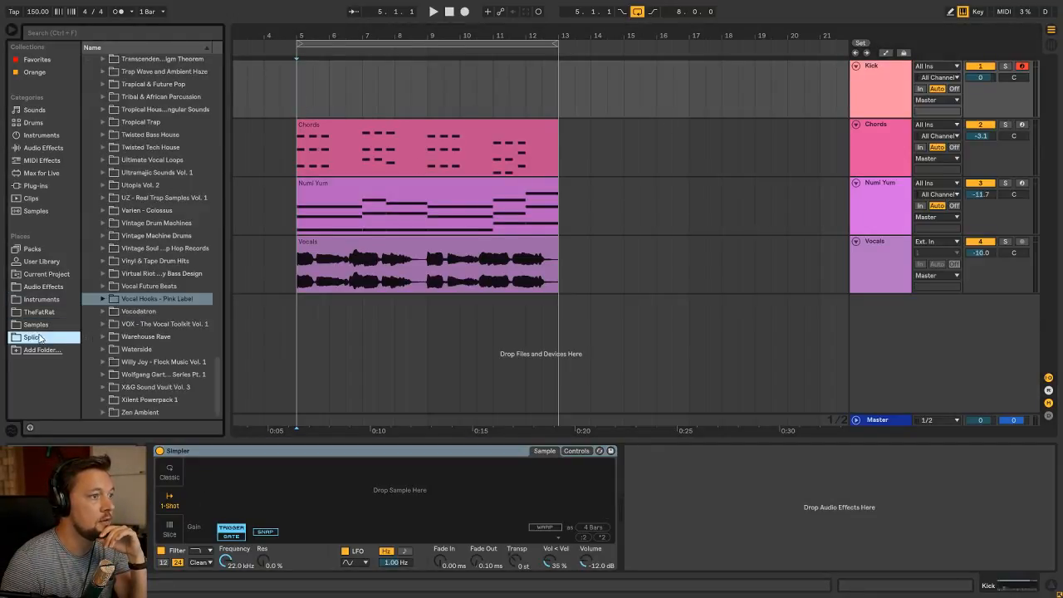
scroll(133, 170, "up", 8)
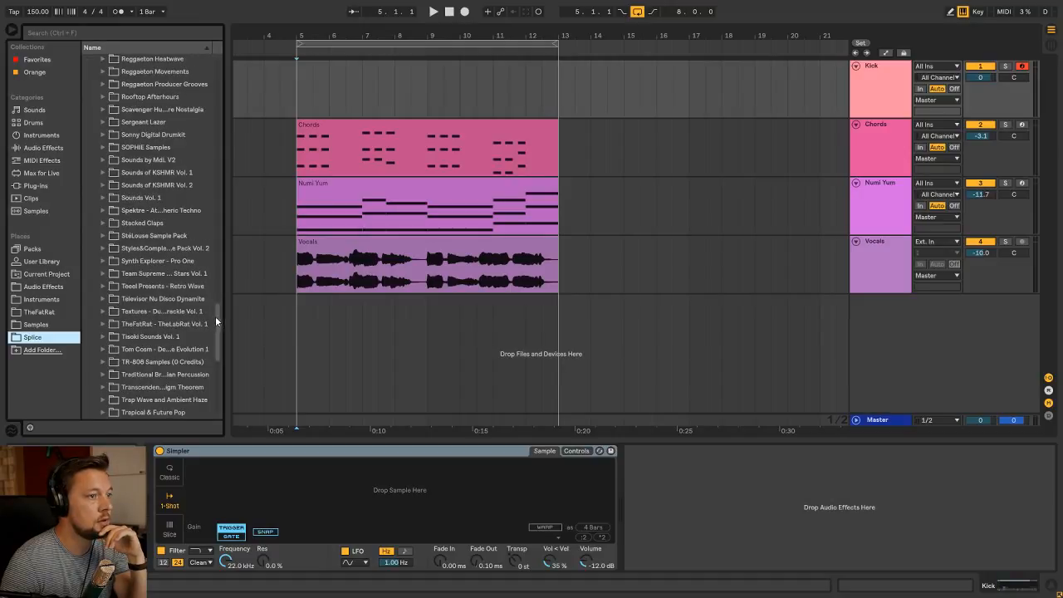
left_click_drag(216, 316, 234, 75)
scroll(208, 80, "up", 1)
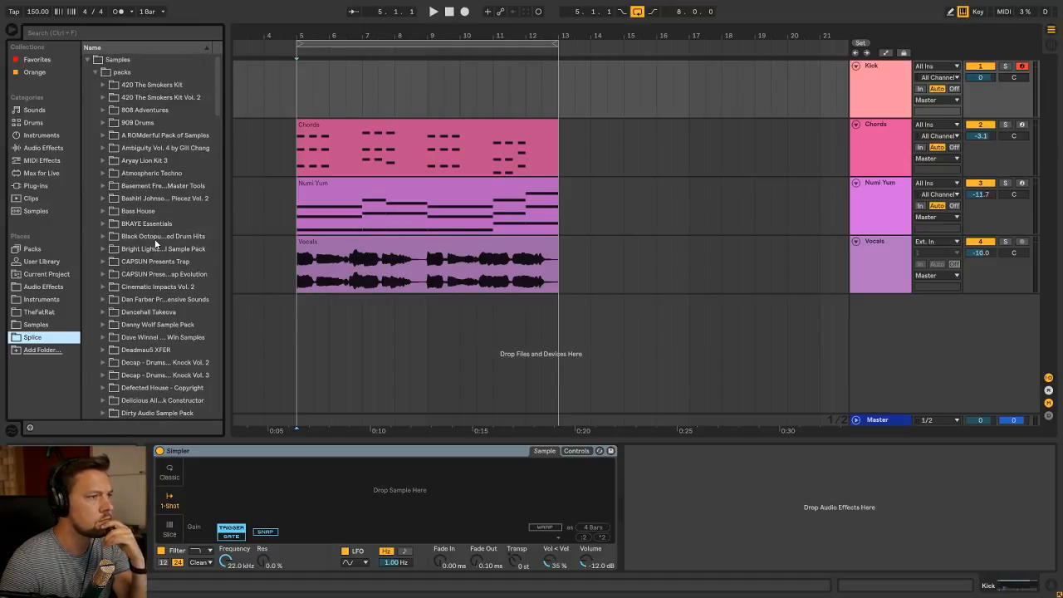
scroll(155, 241, "down", 20)
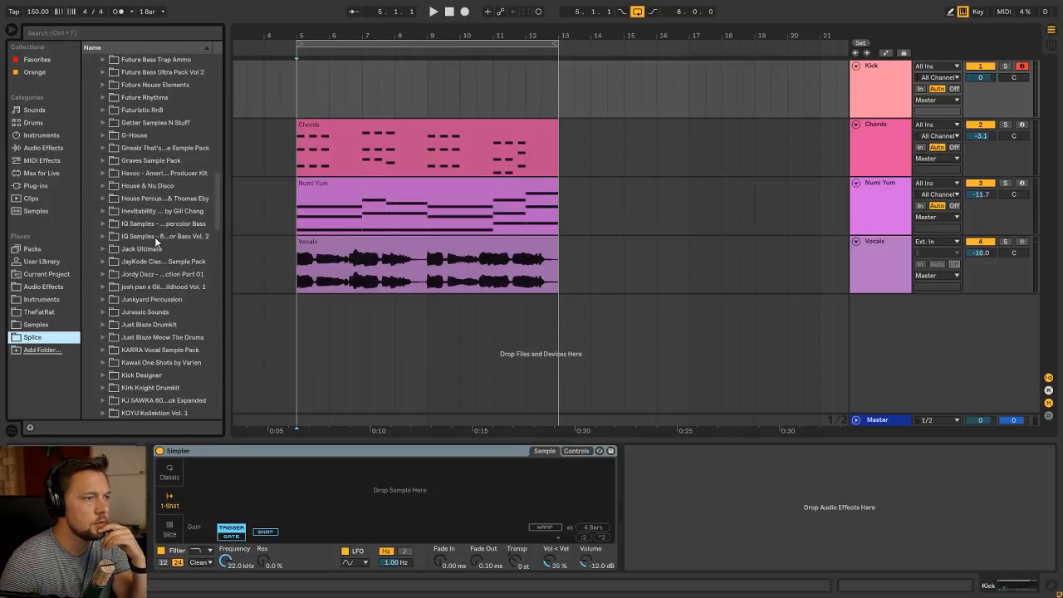
scroll(155, 237, "down", 5)
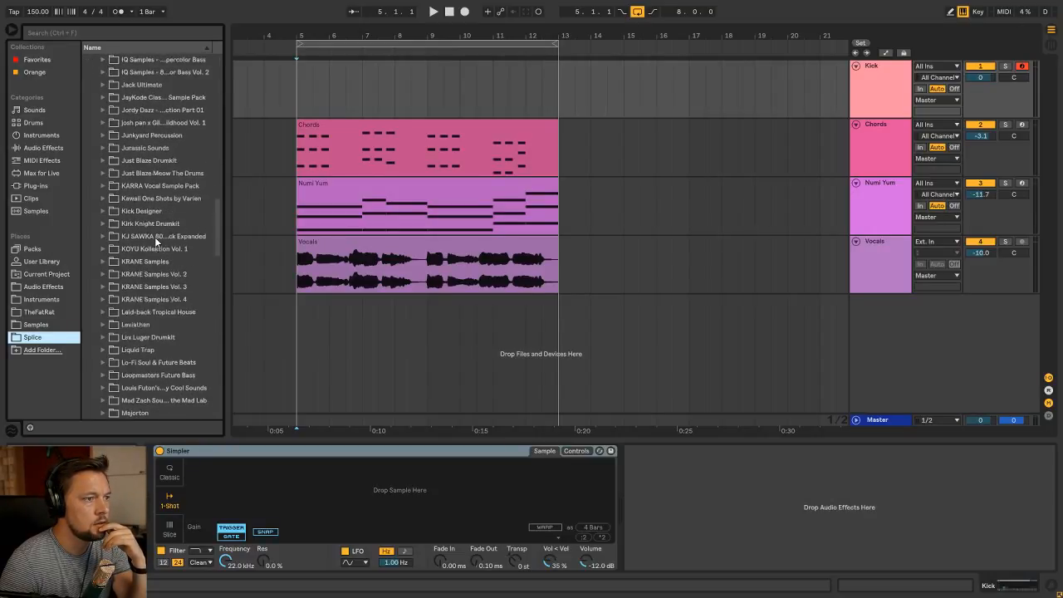
scroll(155, 237, "up", 5)
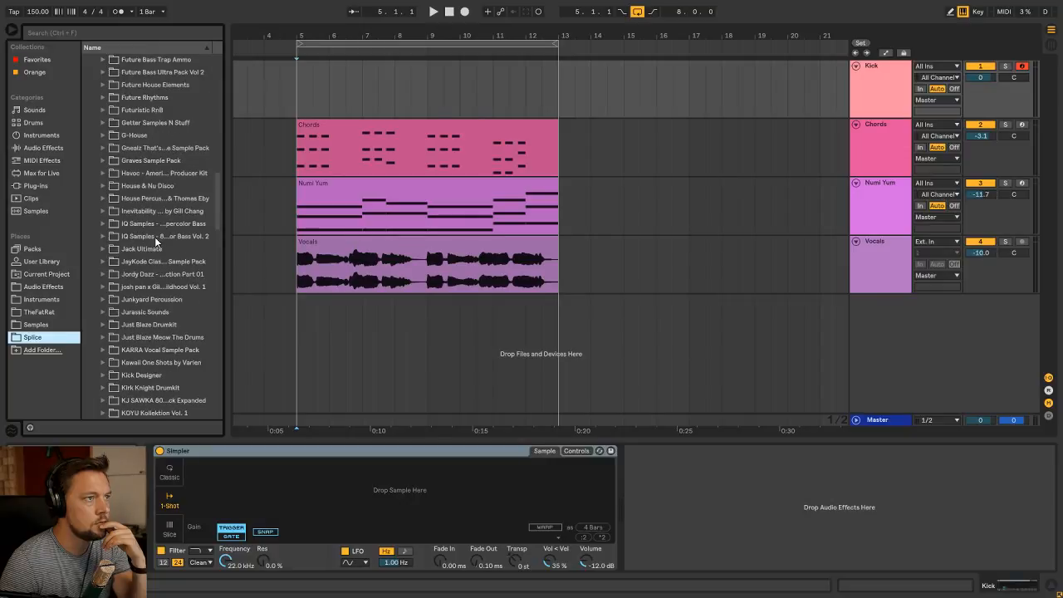
Search the Splice folder for "os-" and load OS_VTS_Kick_28.wav from the Vintage Soul kicks into Simpler
left_click(67, 31)
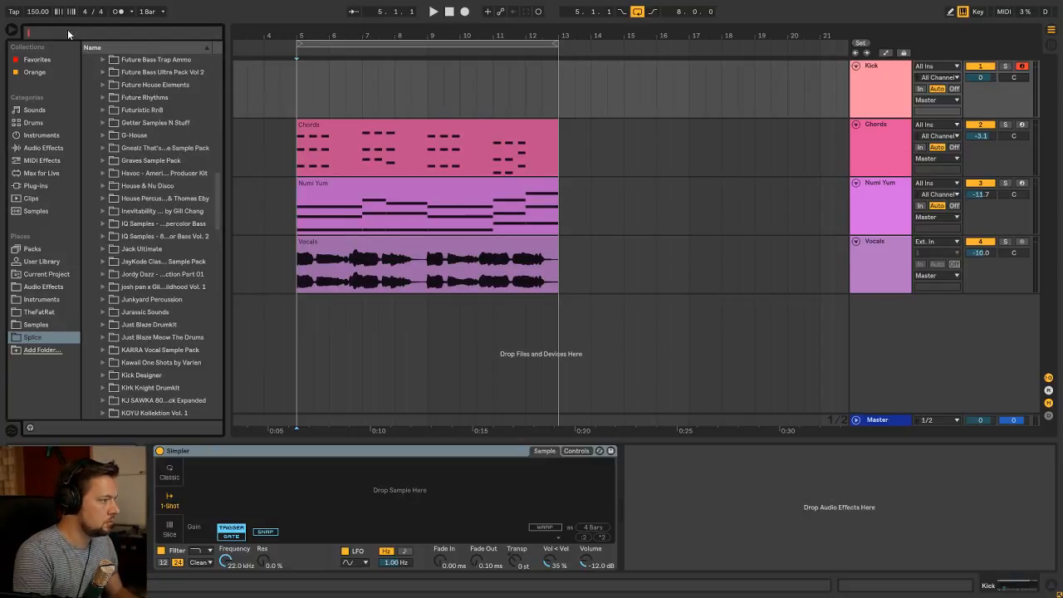
type("os")
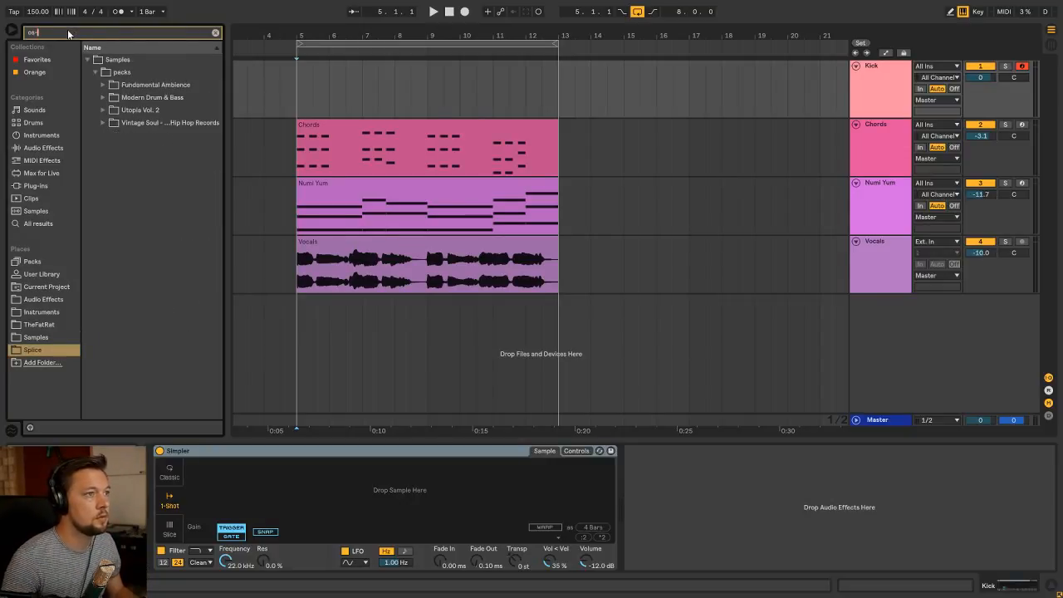
left_click(104, 123)
left_click(111, 135)
left_click(121, 148)
left_click(127, 160)
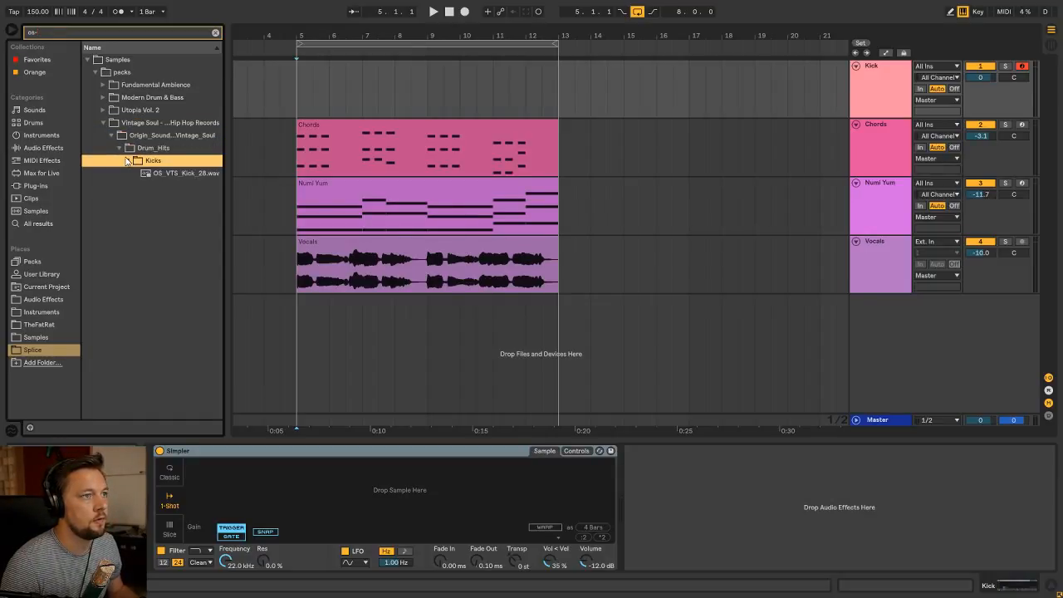
left_click_drag(175, 174, 294, 490)
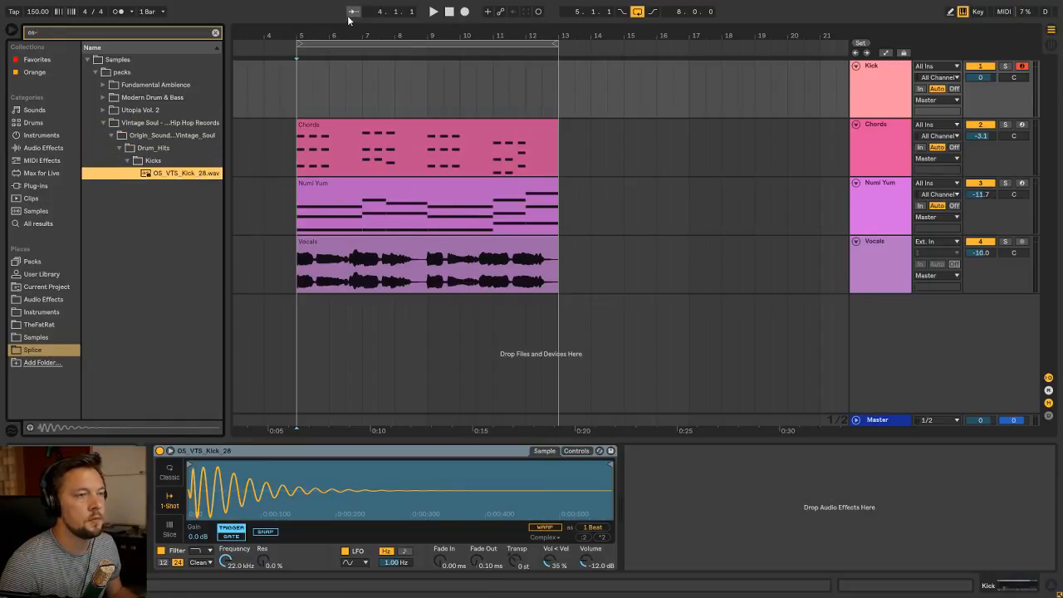
Create a two-bar MIDI clip on the Kick track from bar 5 to bar 7
left_click(302, 86)
left_click_drag(297, 91, 363, 93)
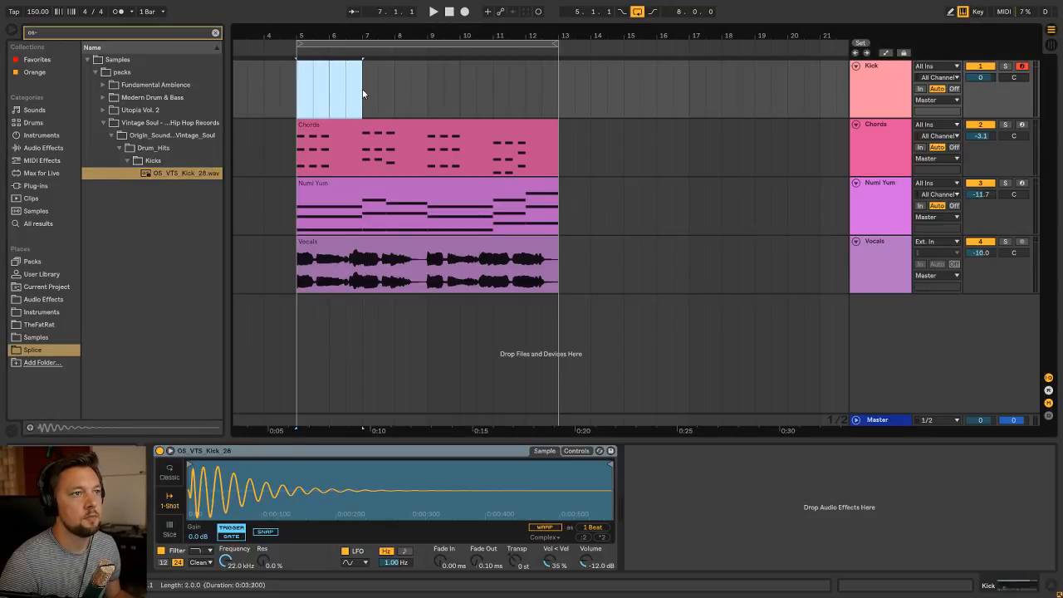
key("ctrl+shift+m")
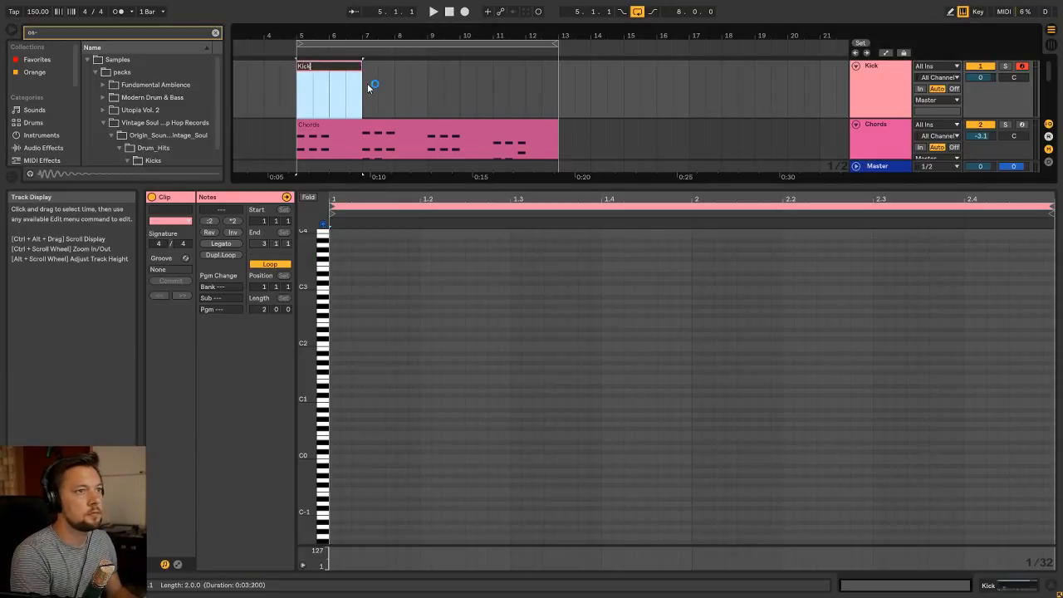
left_click(211, 176)
left_click(177, 180)
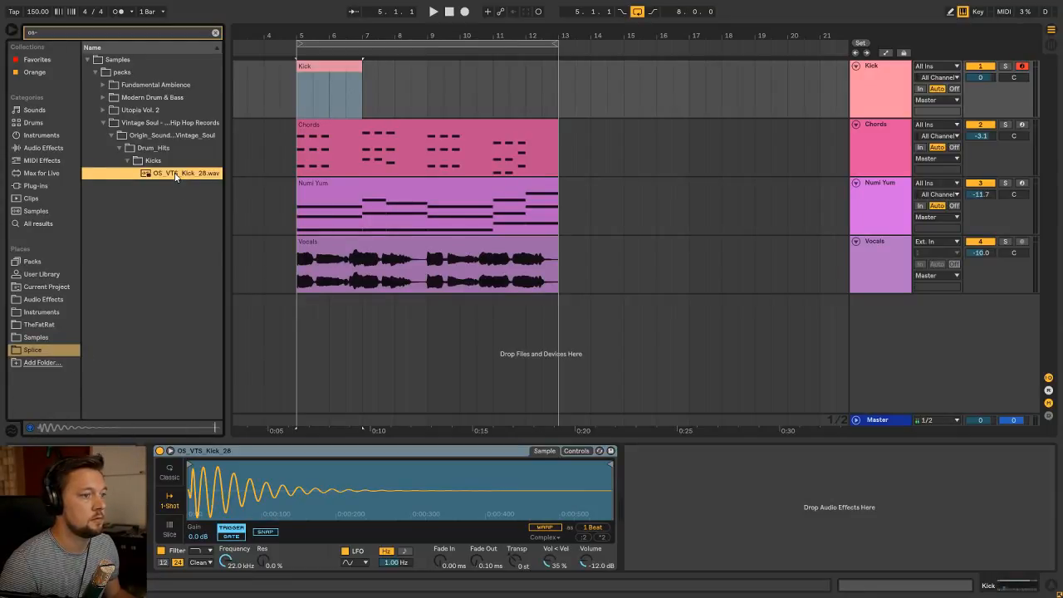
Try a pattern of three sixteenth-note C3 kicks at 1.1, 1.1.4 and 1.2.3 in the Kick clip on a 1/16 grid
double_click(332, 66)
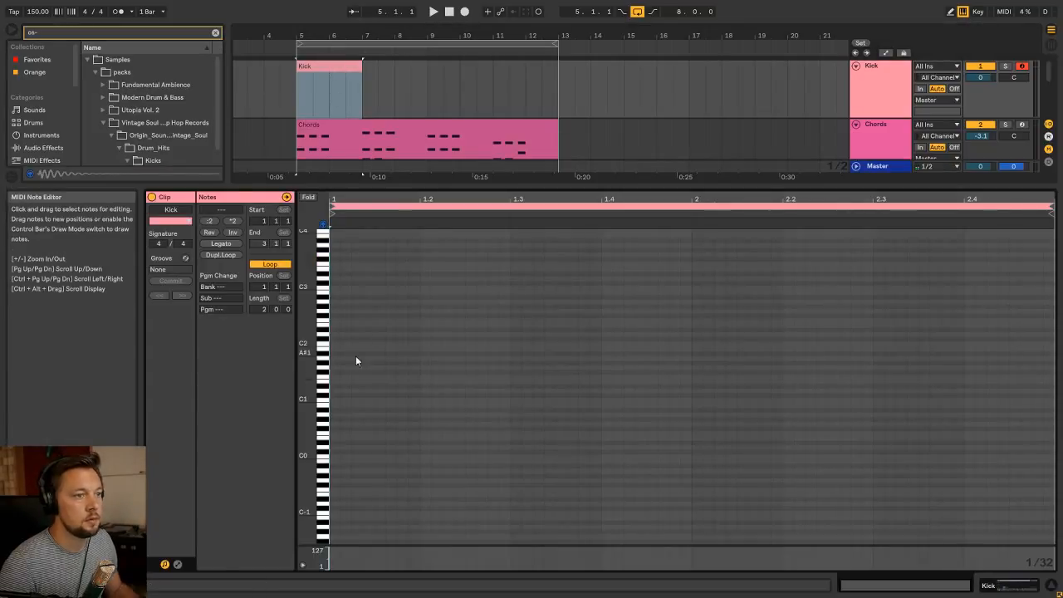
right_click(375, 277)
left_click(464, 446)
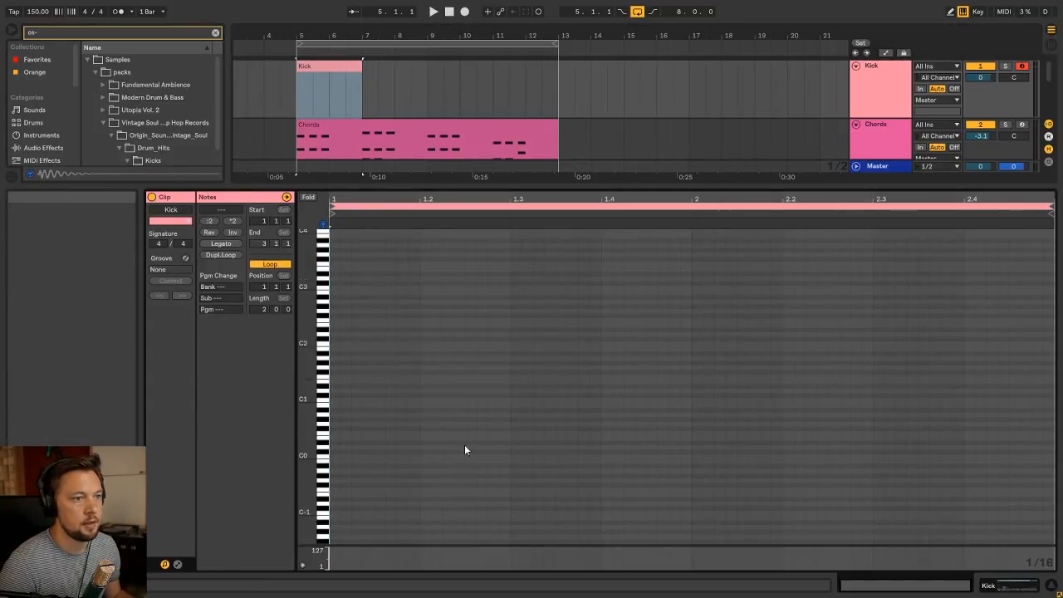
double_click(343, 287)
double_click(407, 287)
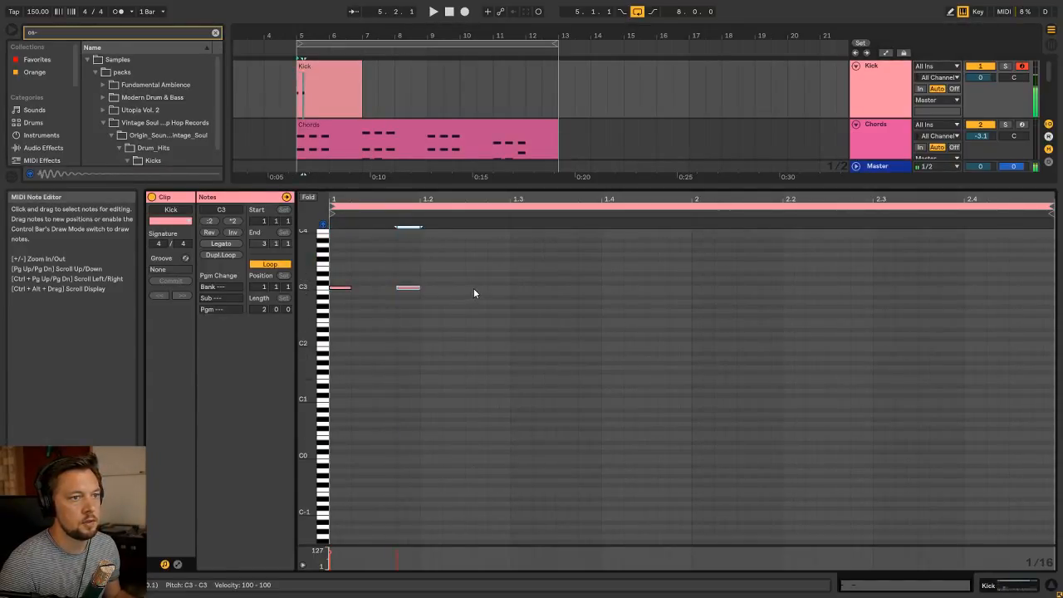
double_click(474, 289)
key("shift+Tab")
left_click(340, 67)
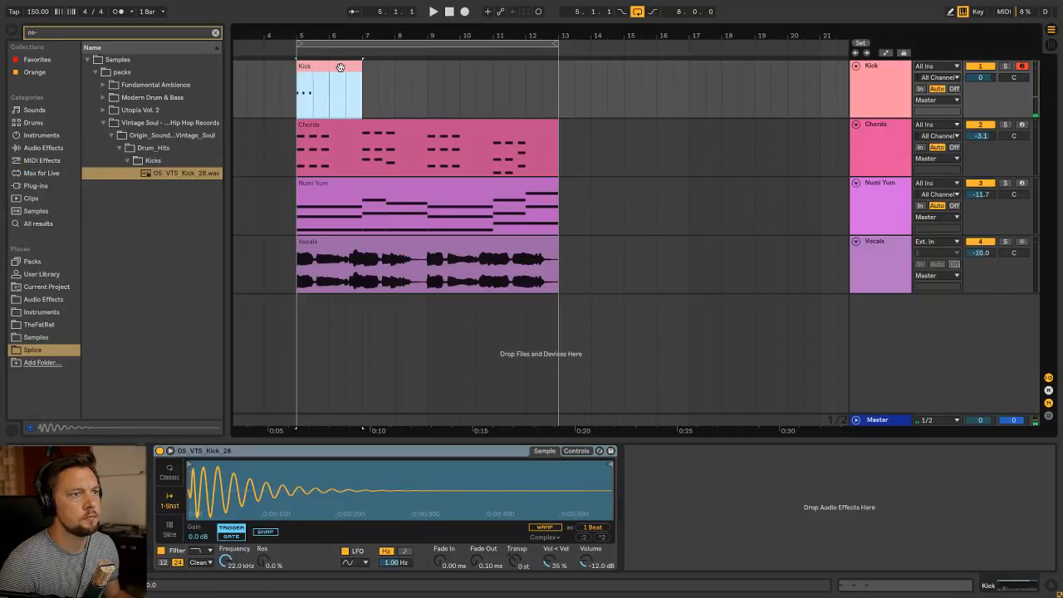
Reopen the Kick clip's notes and undo the last two added C3 notes
key("shift+Tab")
key("ctrl+z")
key("ctrl+z")
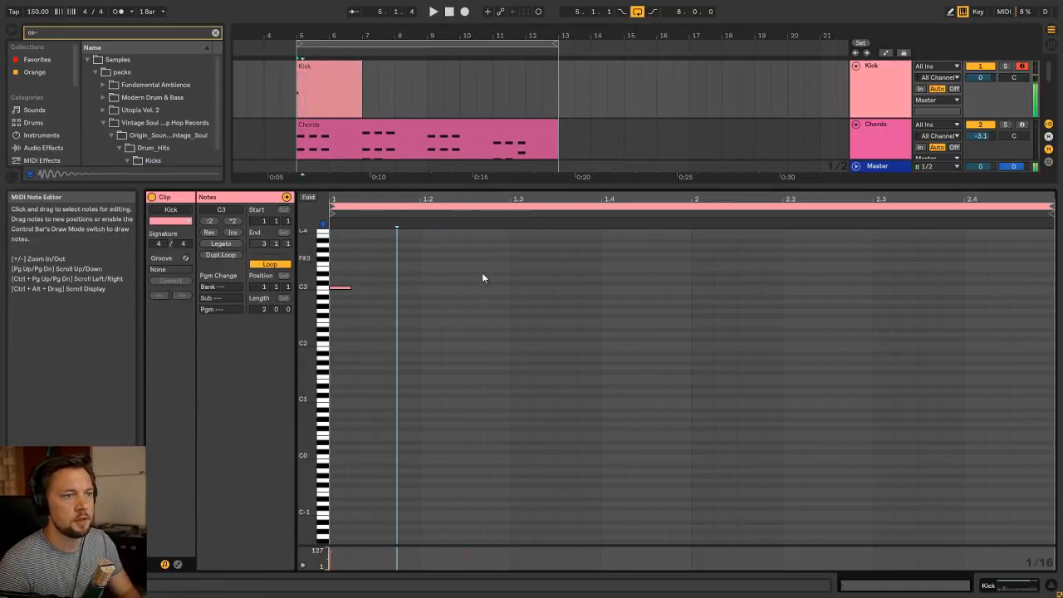
Set the Kick clip's grid to 1/8 and place eighth-note C3 kicks at 1.1, 1.2.3 and 1.4, replacing the sixteenth note
right_click(513, 281)
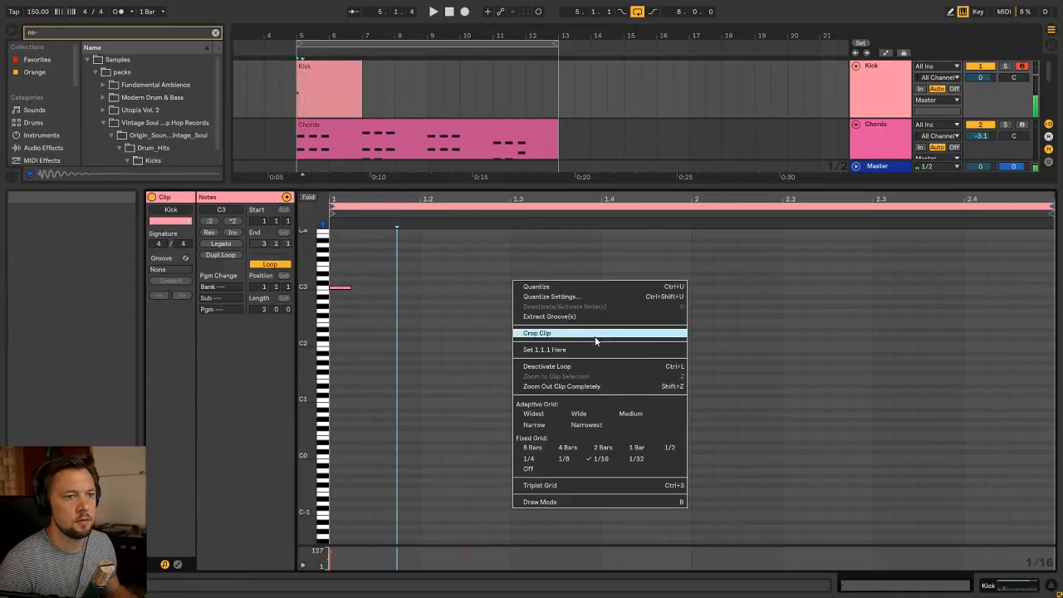
double_click(437, 289)
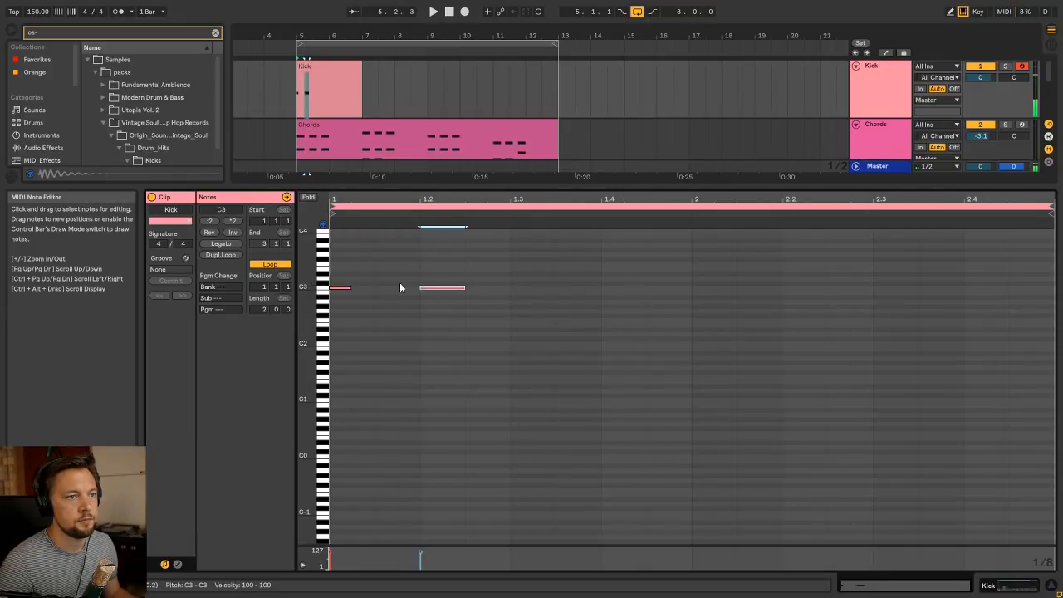
double_click(345, 287)
double_click(354, 287)
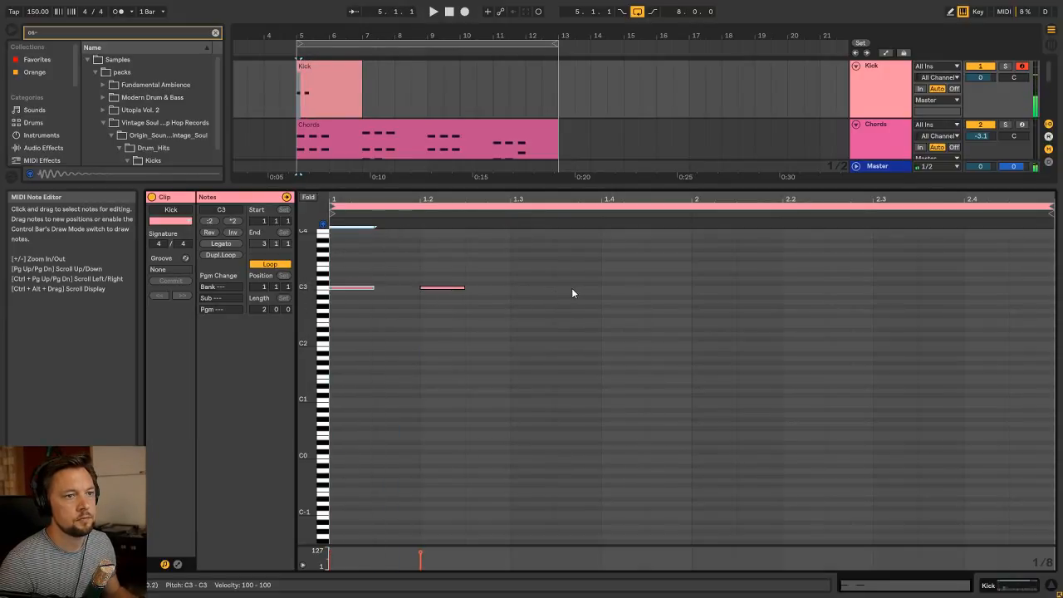
double_click(572, 288)
left_click_drag(441, 288, 486, 289)
left_click_drag(570, 290, 633, 295)
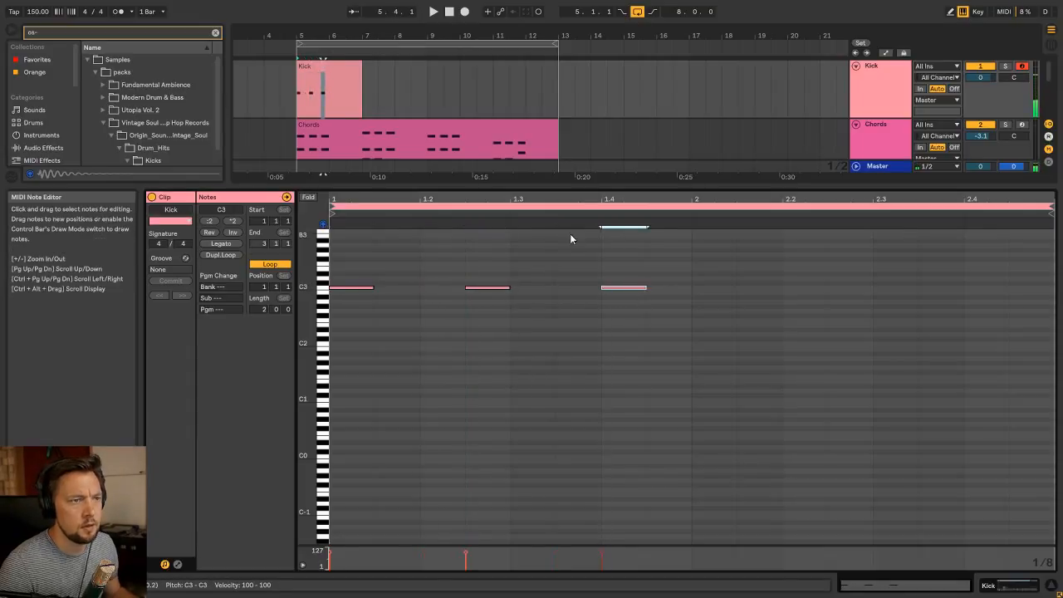
Extend the looping Kick clip to bar 13 and start playback
key("shift+Tab")
left_click_drag(359, 68, 558, 73)
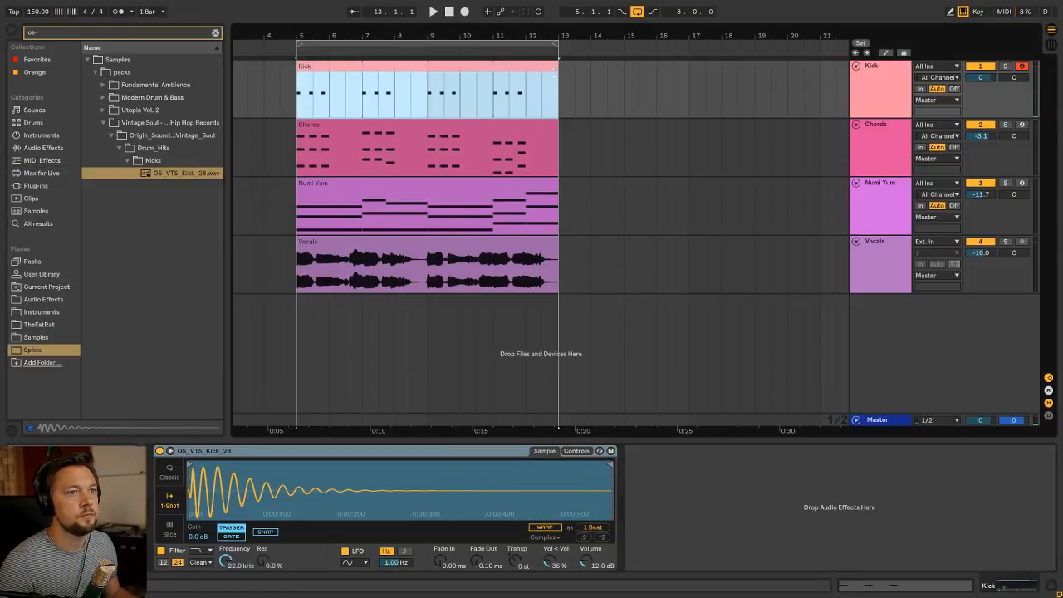
key("space")
Set the Kick track volume to -3.7 dB in the mixer, then solo the track and play it
key("Tab")
left_click_drag(282, 249, 282, 253)
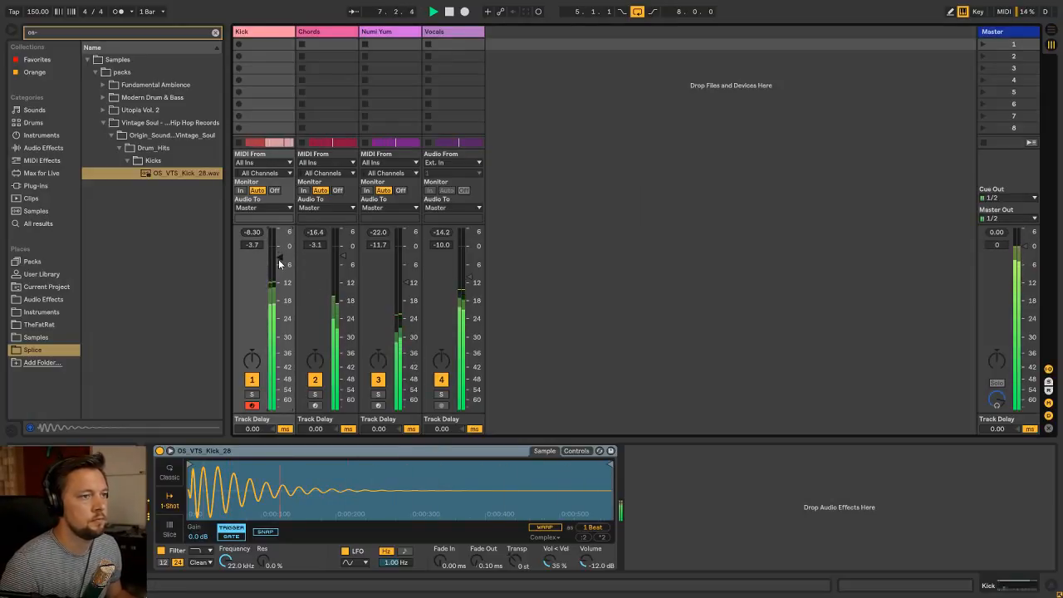
left_click(252, 394)
key("space")
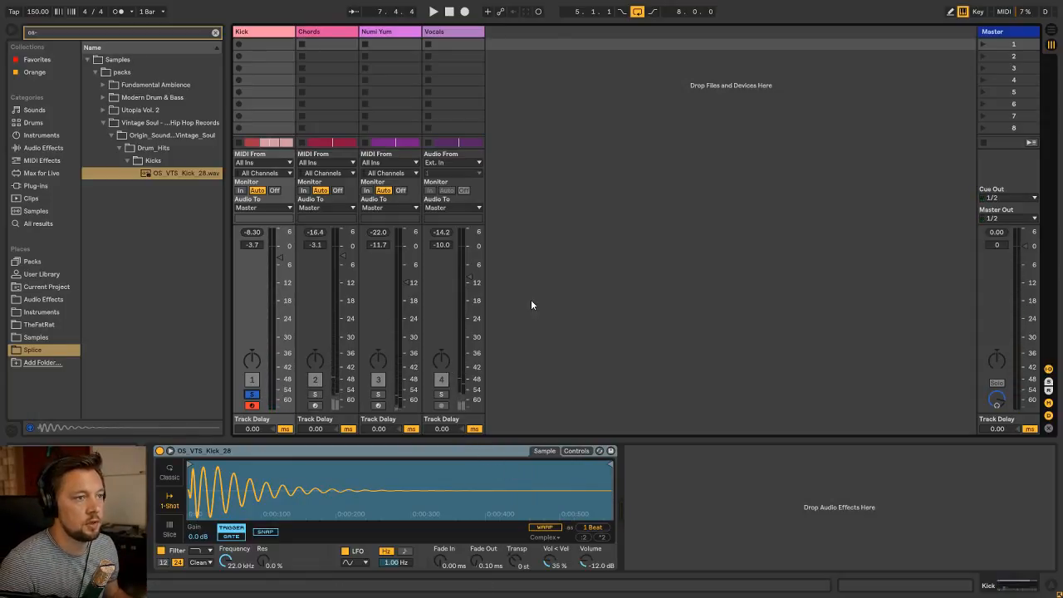
key("space")
left_click(269, 46)
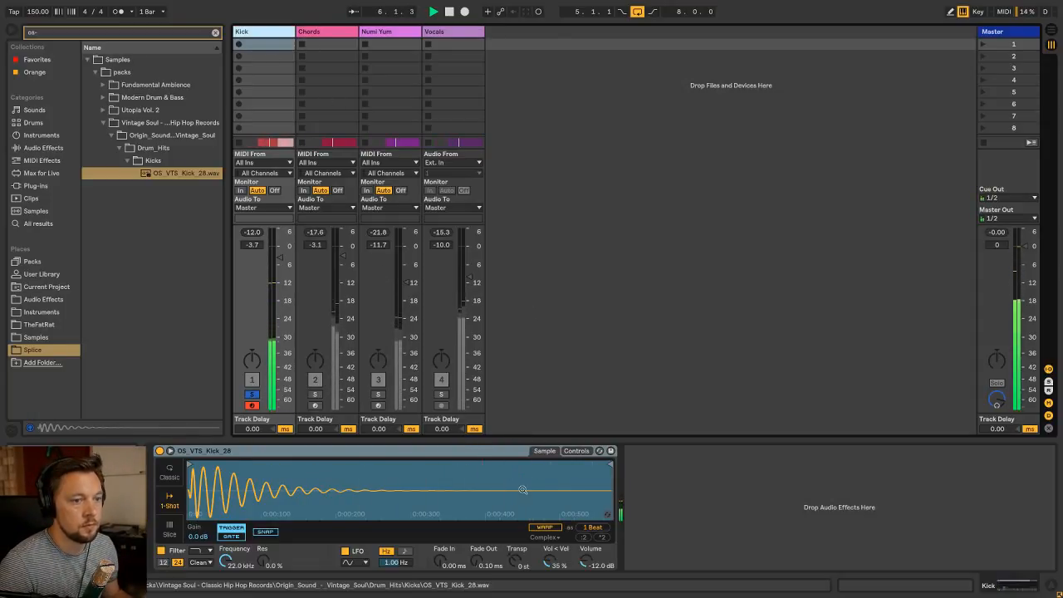
Add a Saturator after the Kick track's sampler, raise its drive to 36 dB and play the result
left_click(215, 33)
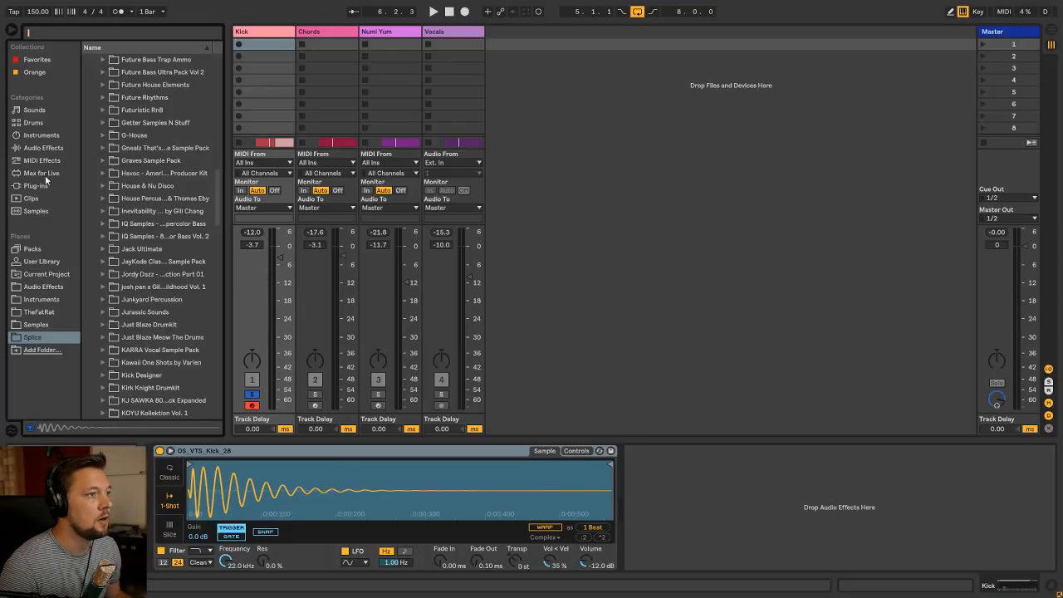
left_click(44, 147)
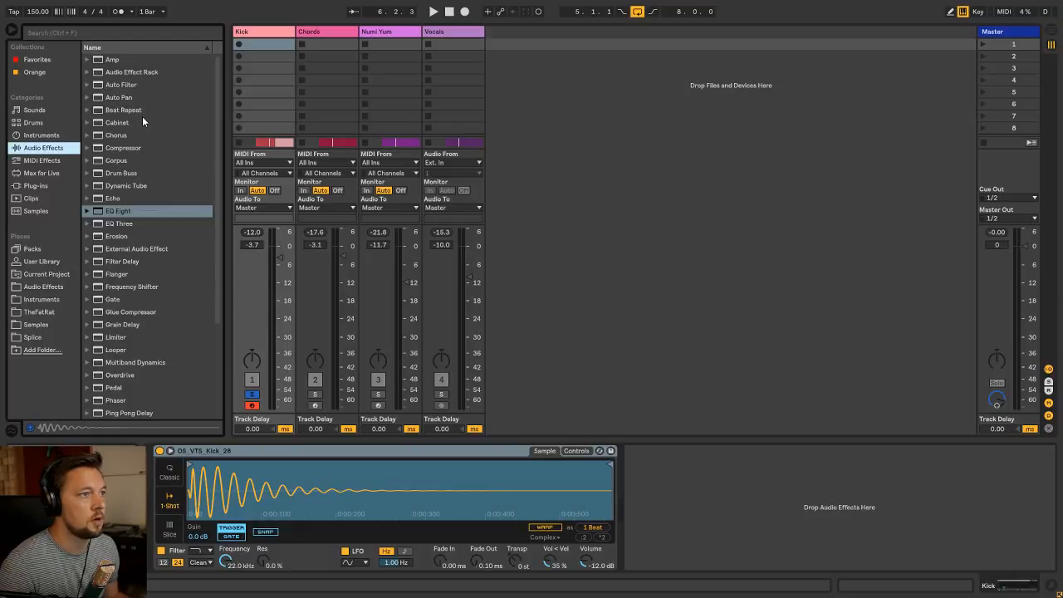
scroll(153, 158, "down", 5)
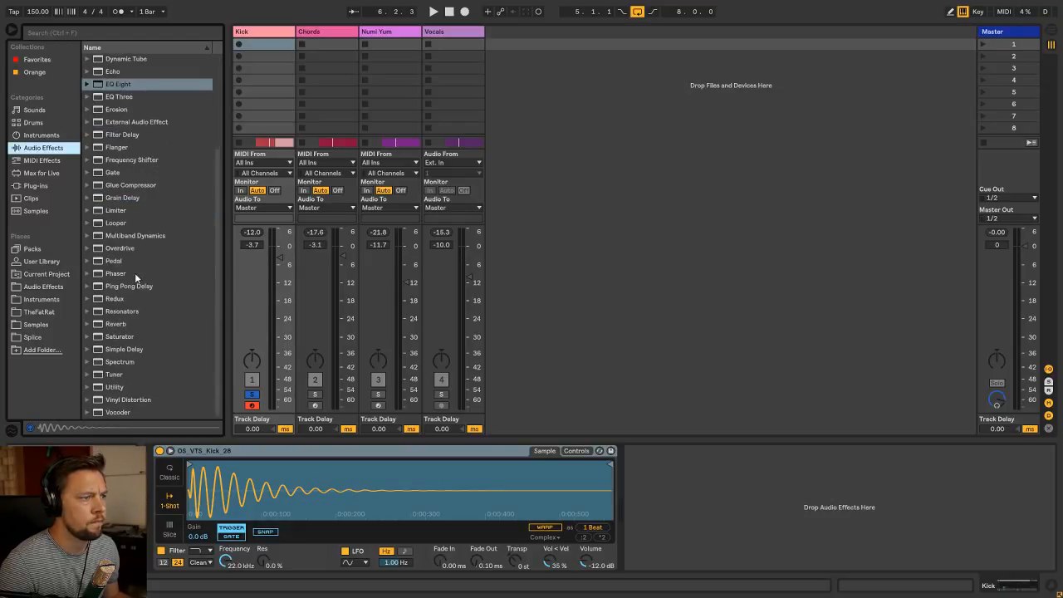
left_click_drag(121, 334, 656, 482)
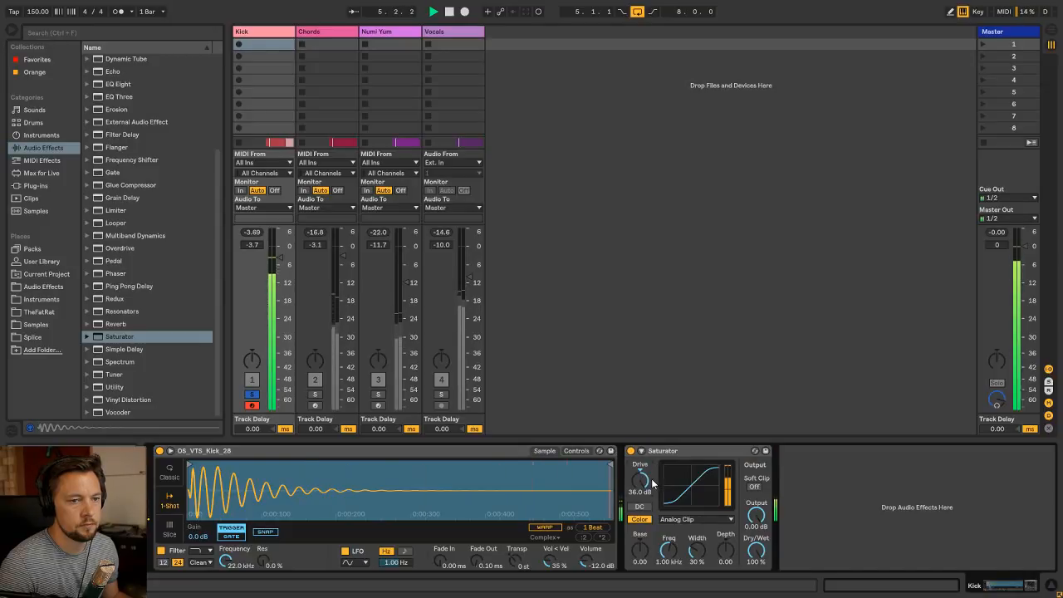
left_click_drag(651, 480, 650, 438)
key("space")
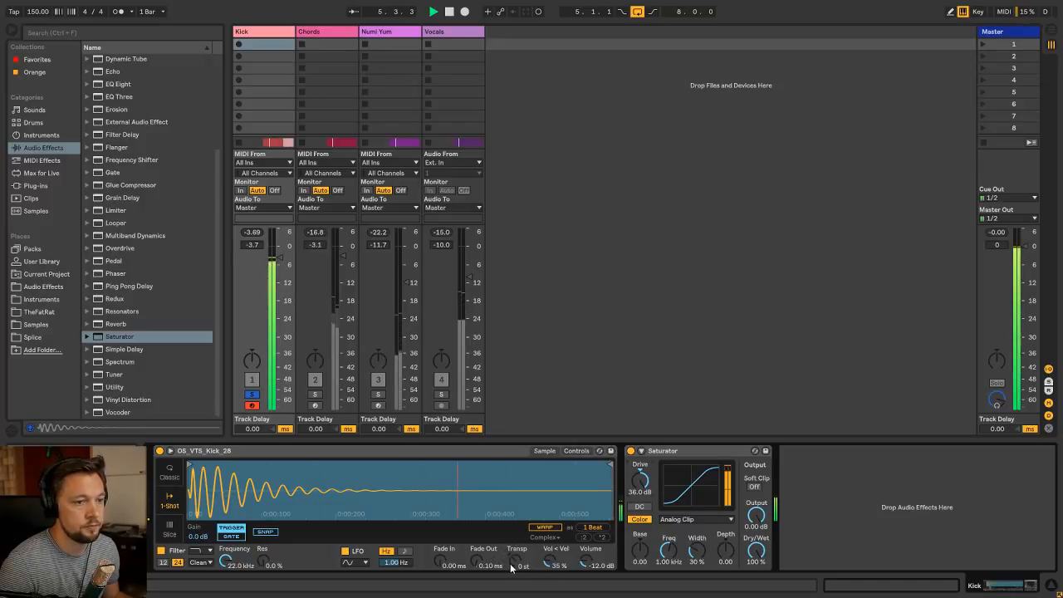
Transpose the kick sample up 3 semitones and play it back
key("space")
left_click_drag(517, 562, 517, 557)
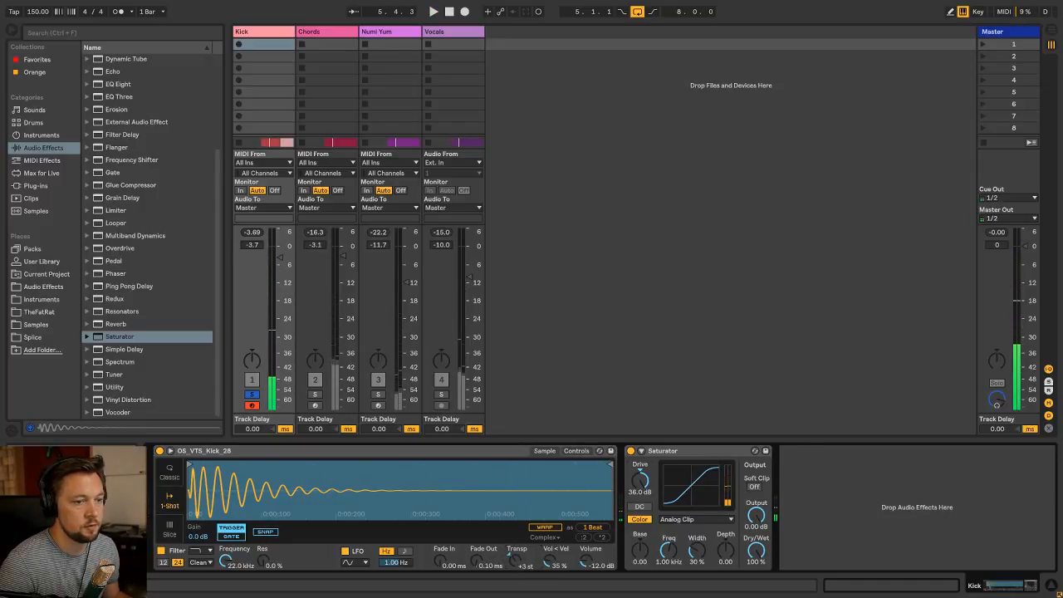
key("space")
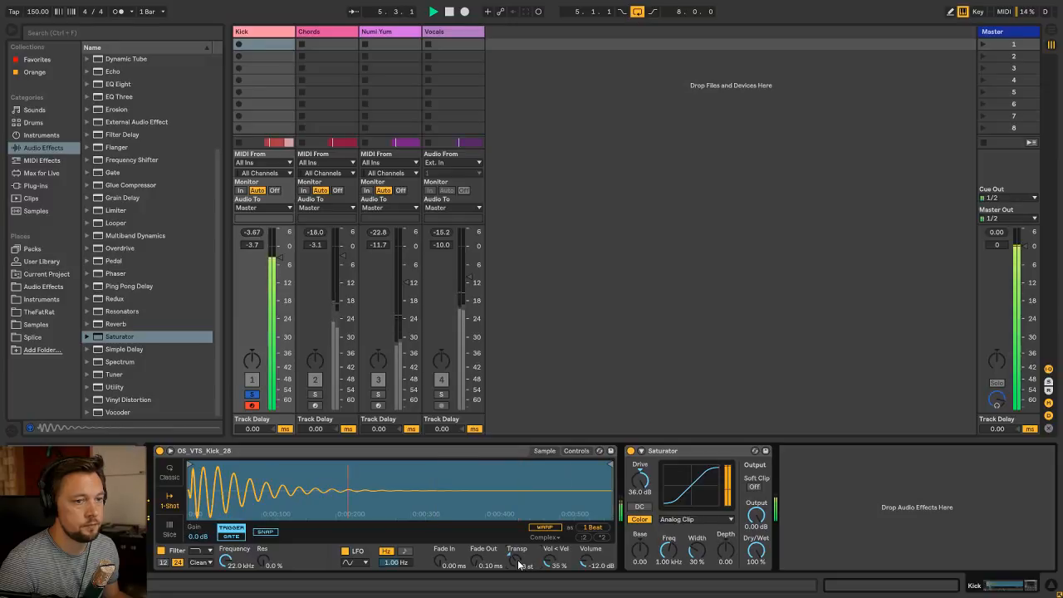
Delete the Saturator from the Kick track, unsolo the track and return to the arrangement
left_click(664, 453)
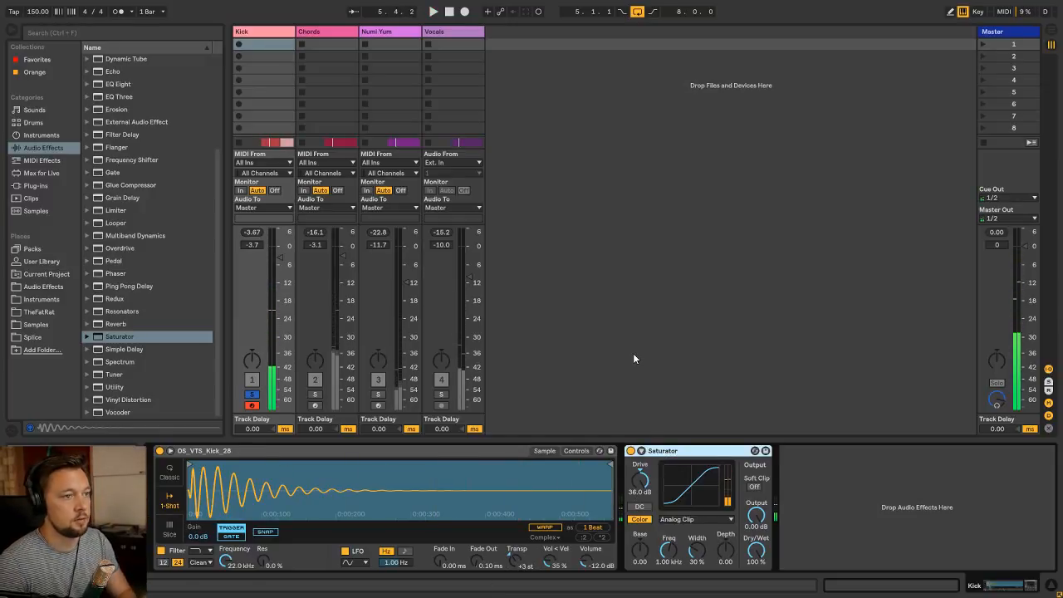
key("Delete")
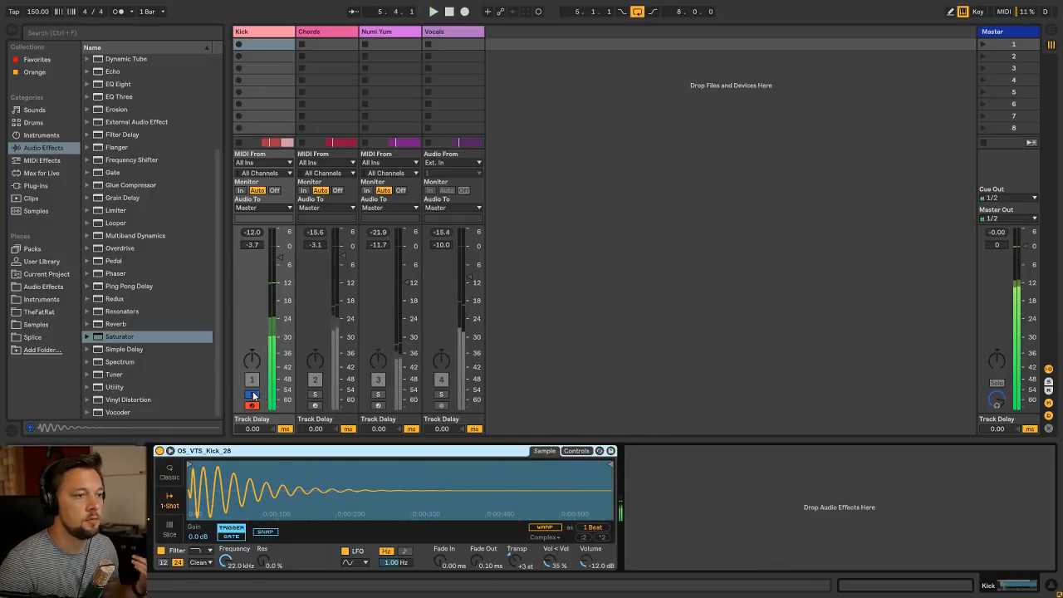
key("Tab")
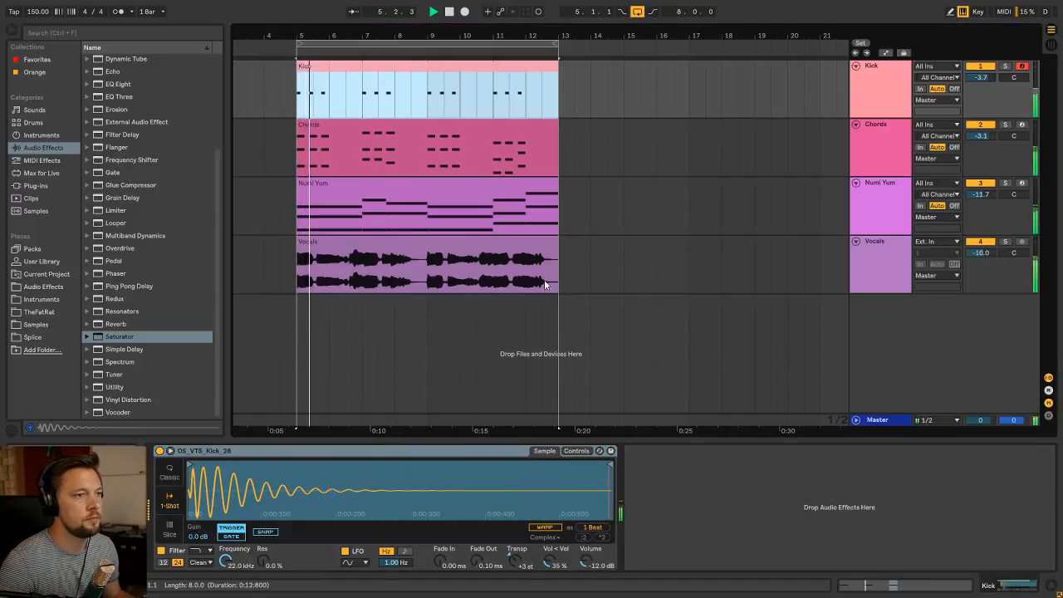
Insert a new MIDI track directly below the Kick track and name it Clap
left_click(877, 71)
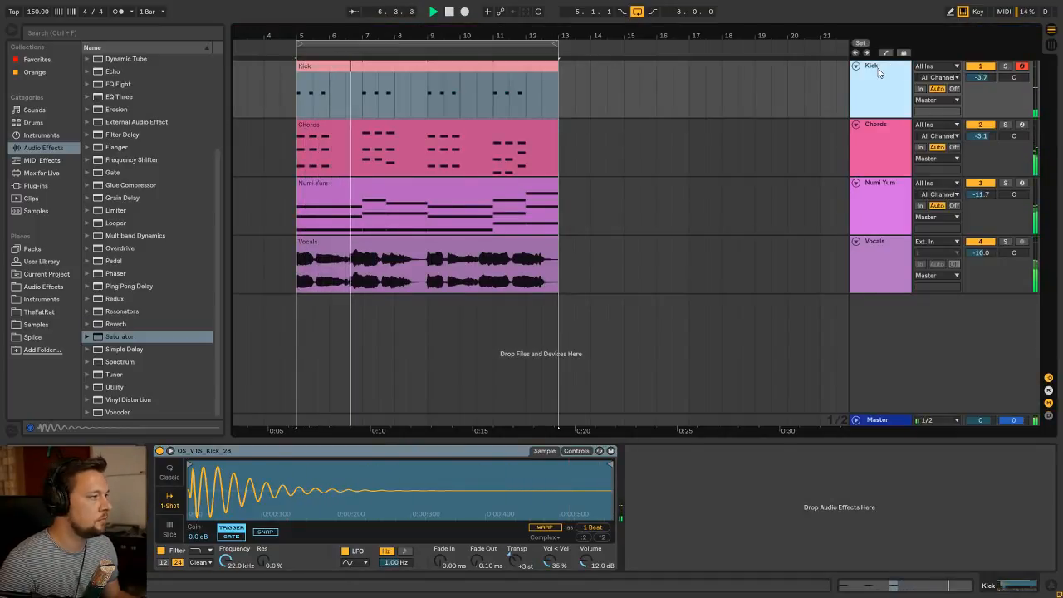
key("ctrl+shift+t")
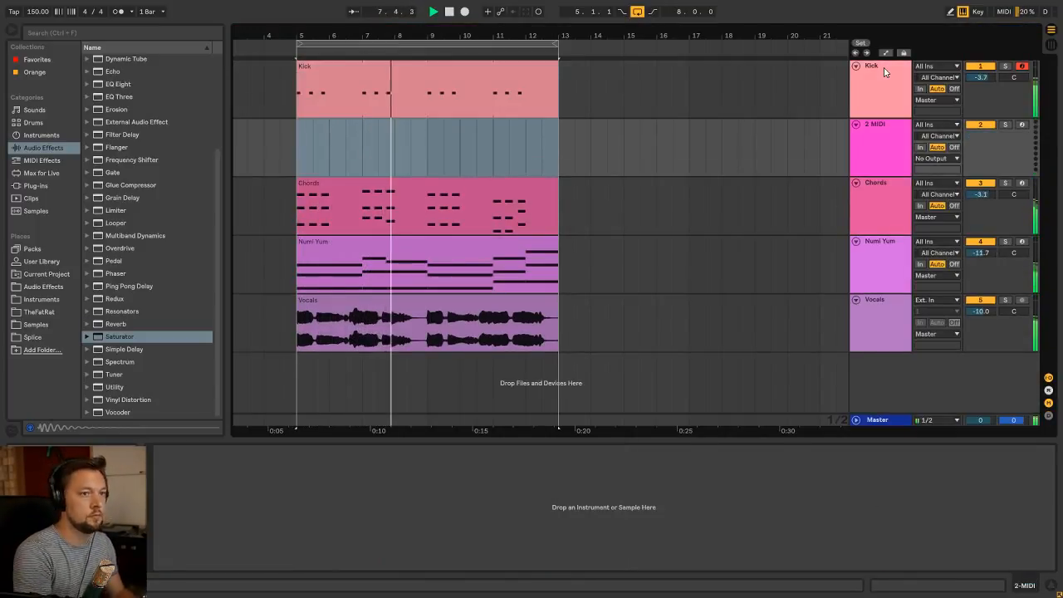
key("ctrl+r")
type("Clap")
key("Return")
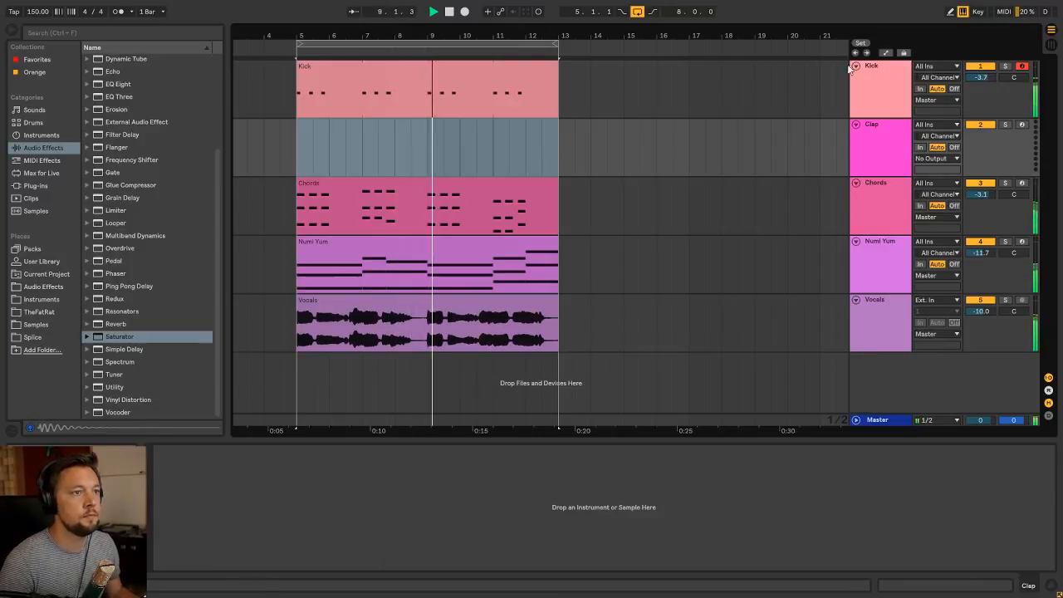
Create a two-bar looping MIDI clip on the Clap track at bar 5 and extend it to bar 13
key("space")
left_click(363, 150)
left_click_drag(363, 153, 300, 154)
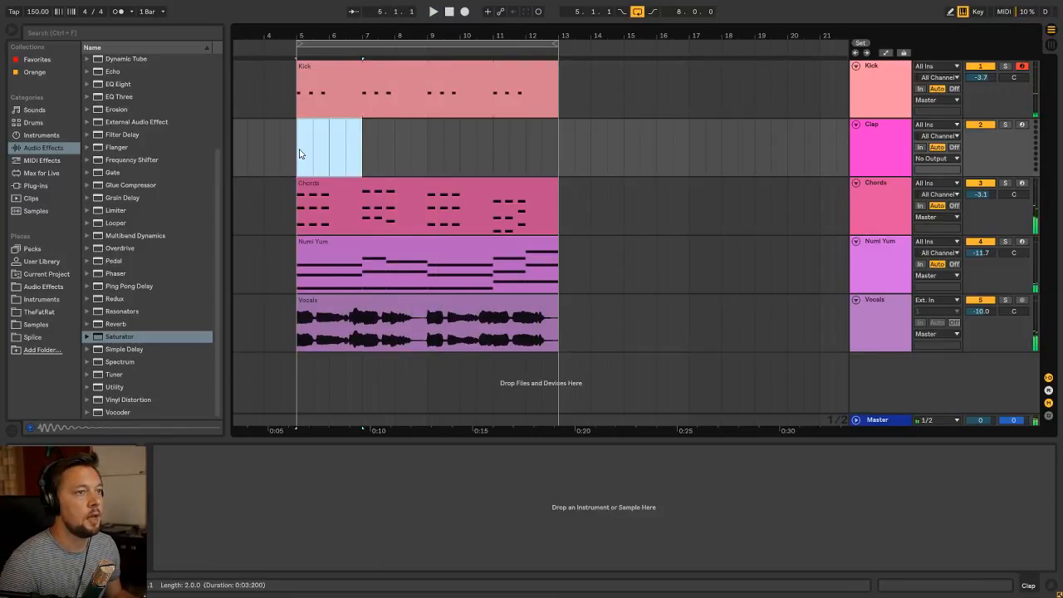
key("ctrl+shift+m")
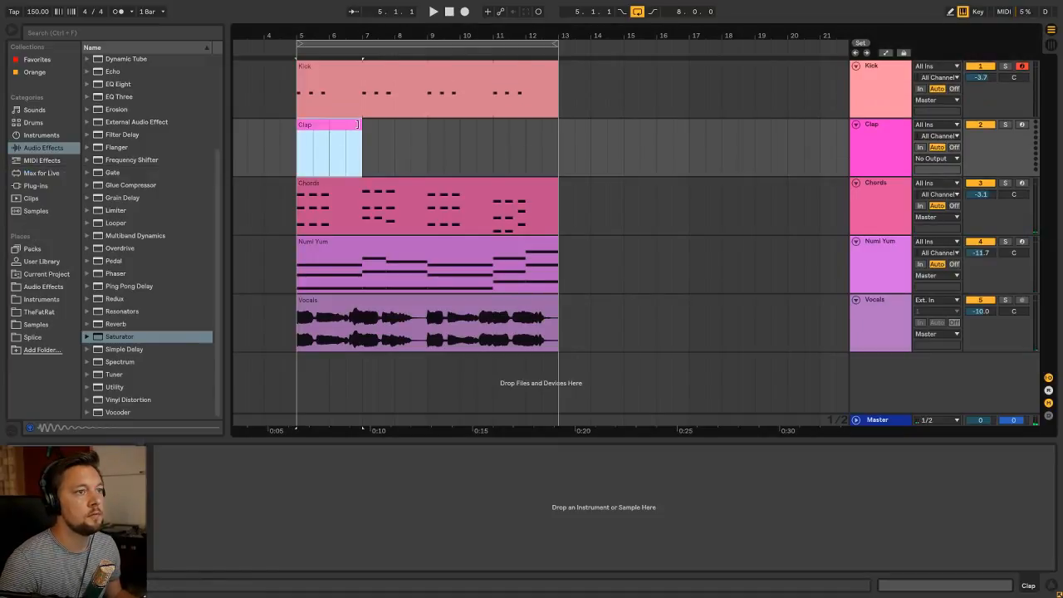
left_click_drag(361, 124, 558, 129)
Load the Simpler.adv preset from the Instruments folder onto the Clap track
left_click(51, 300)
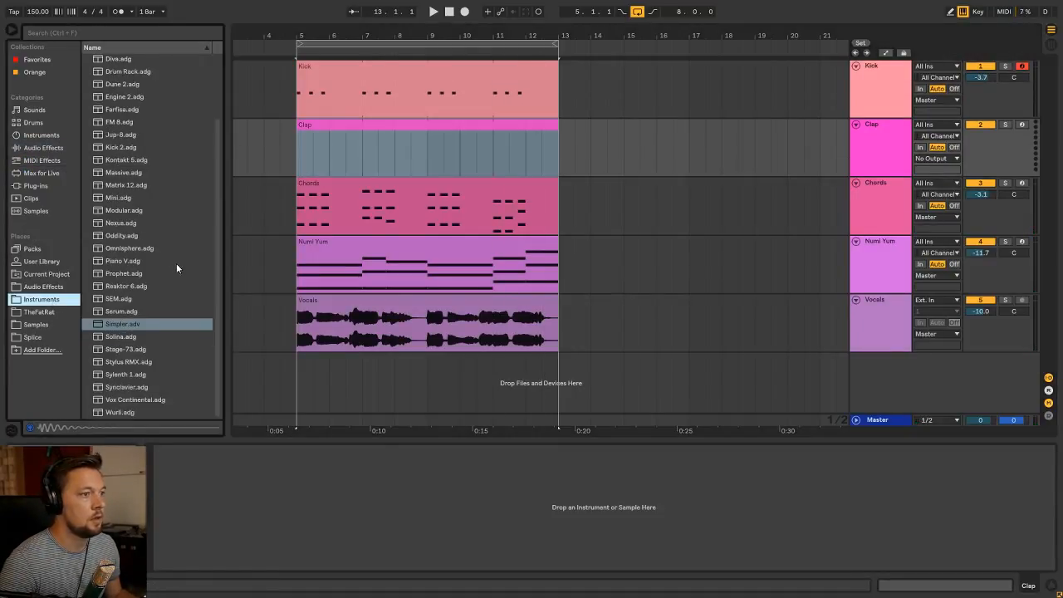
double_click(138, 324)
left_click(273, 452)
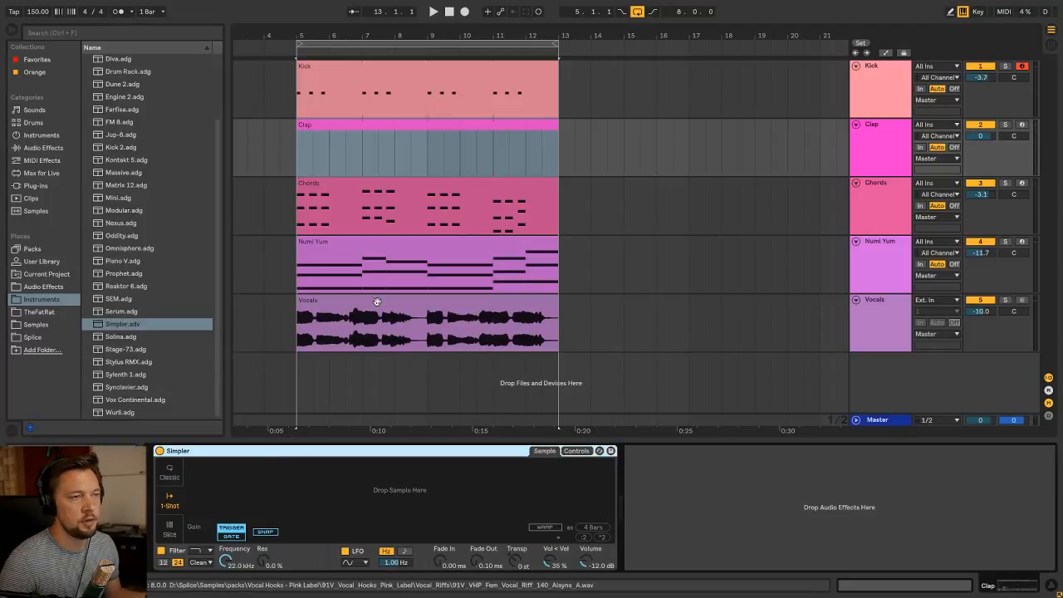
left_click(345, 126)
left_click(330, 452)
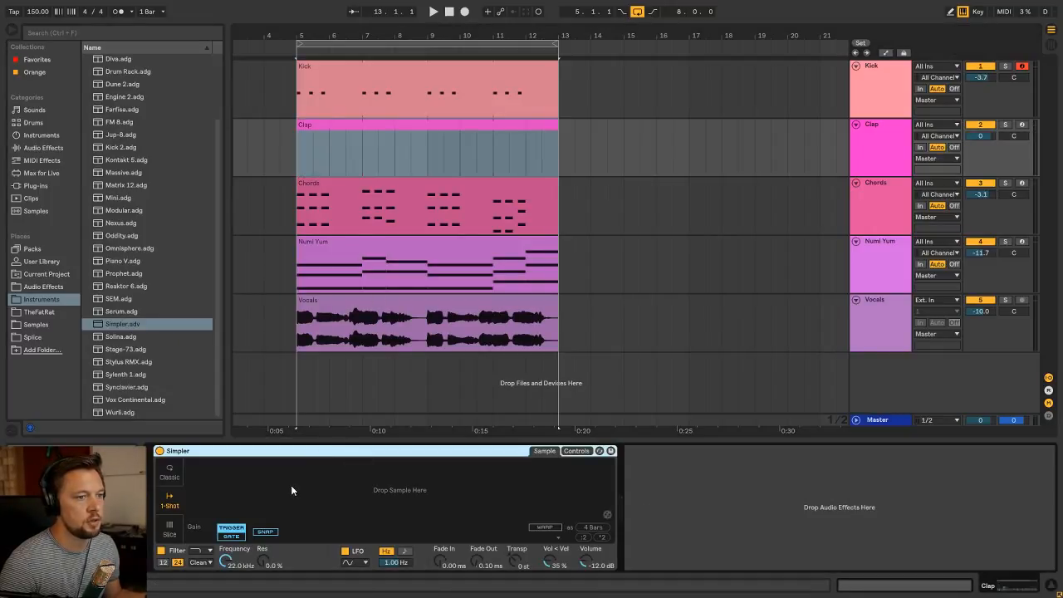
left_click(369, 133)
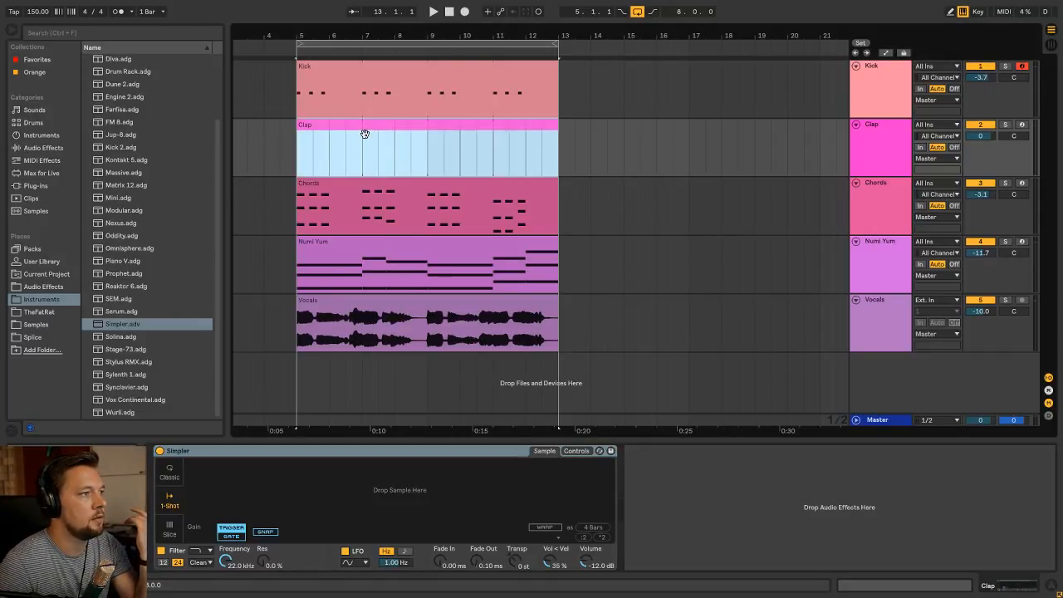
left_click(838, 124)
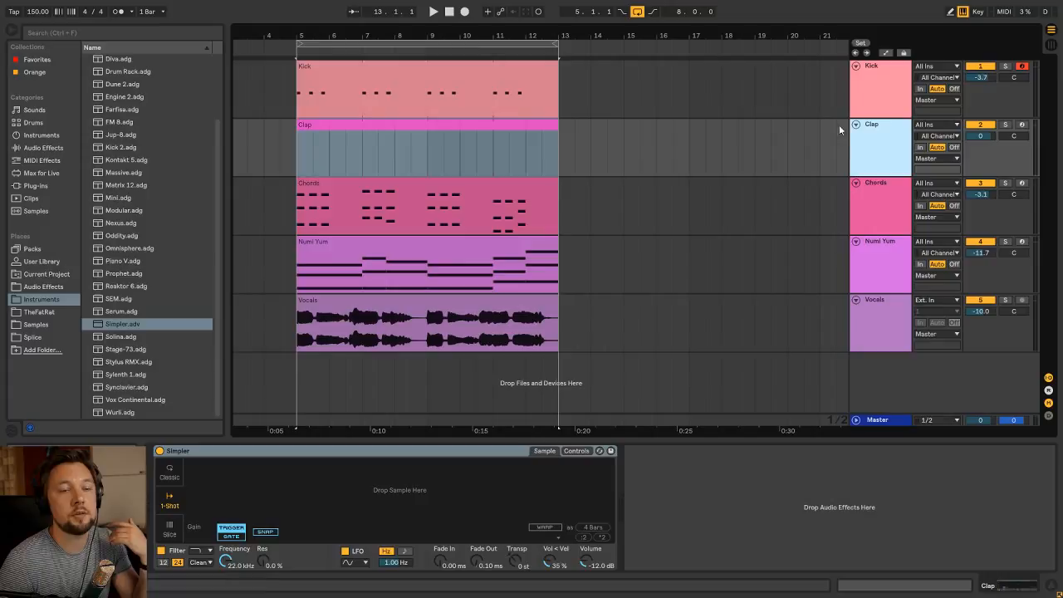
left_click(410, 133)
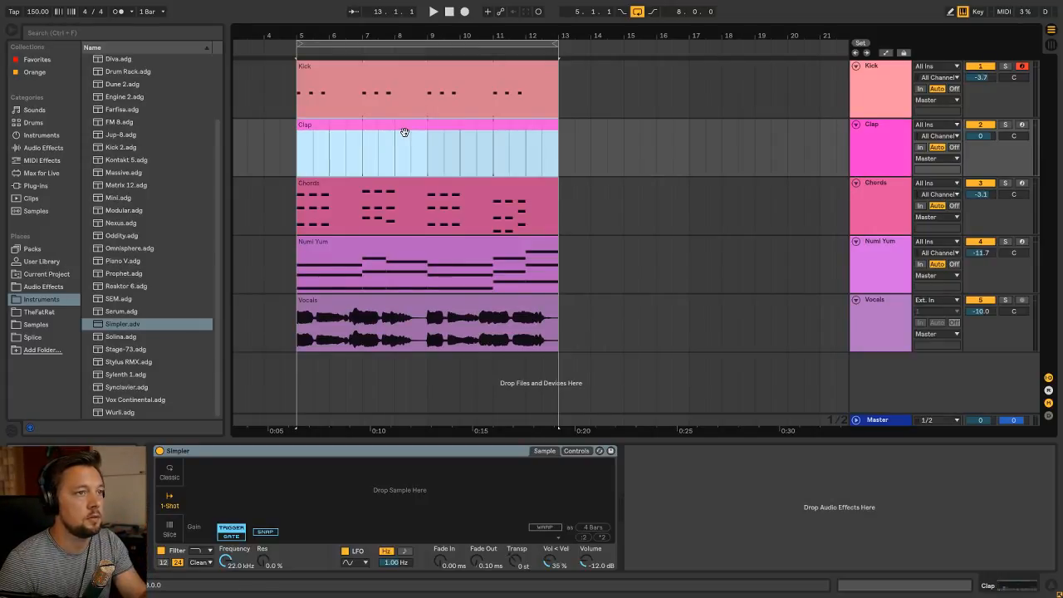
left_click(397, 452)
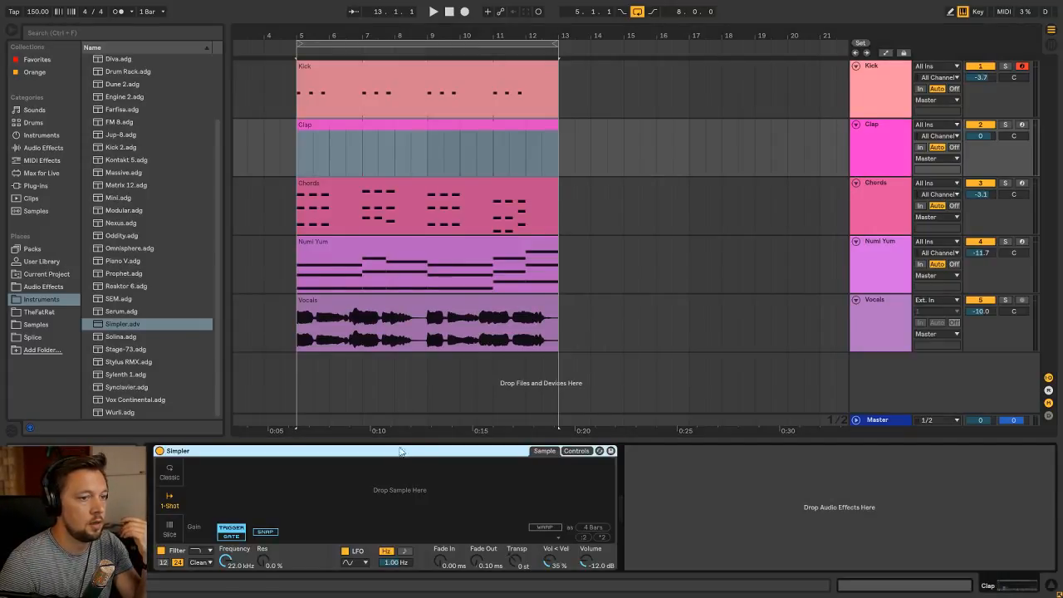
left_click(341, 123)
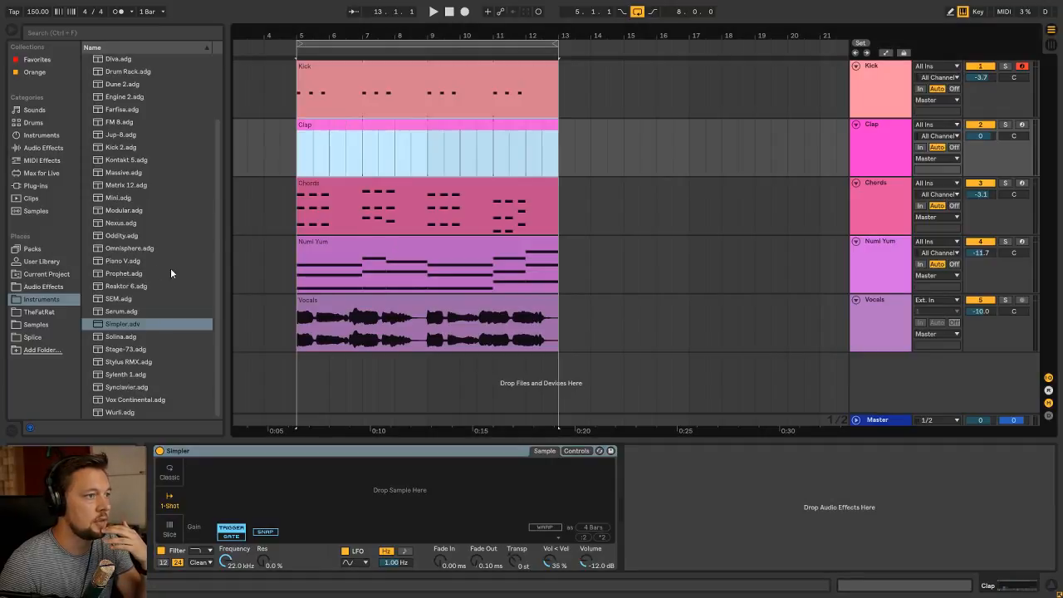
left_click(341, 439)
Find the ROM_clap_clicky sample in Splice's A ROMderful Pack of Samples and load it into the Clap track's Simpler
left_click(45, 325)
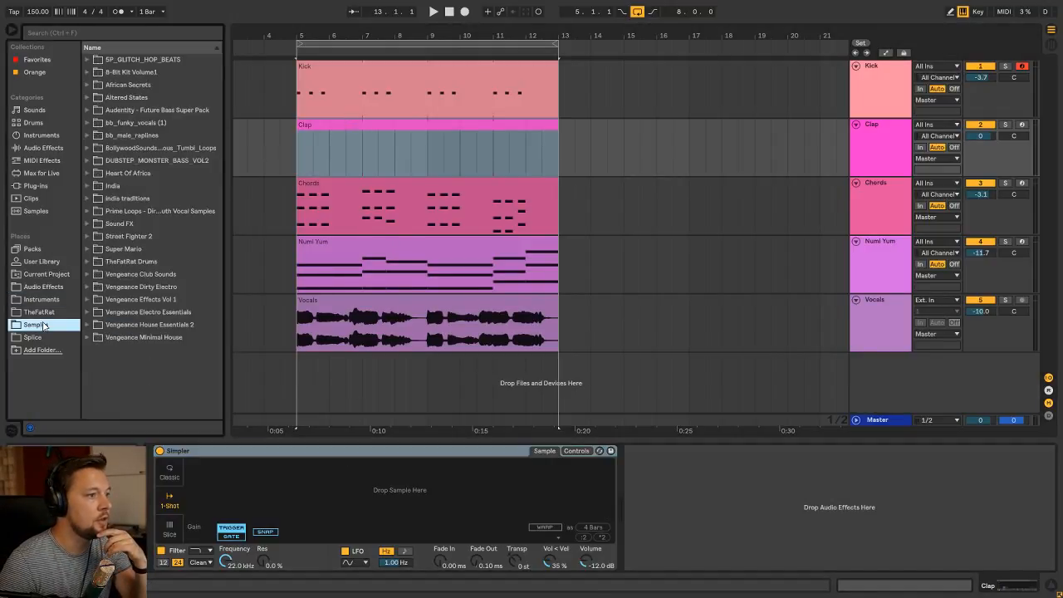
left_click(33, 337)
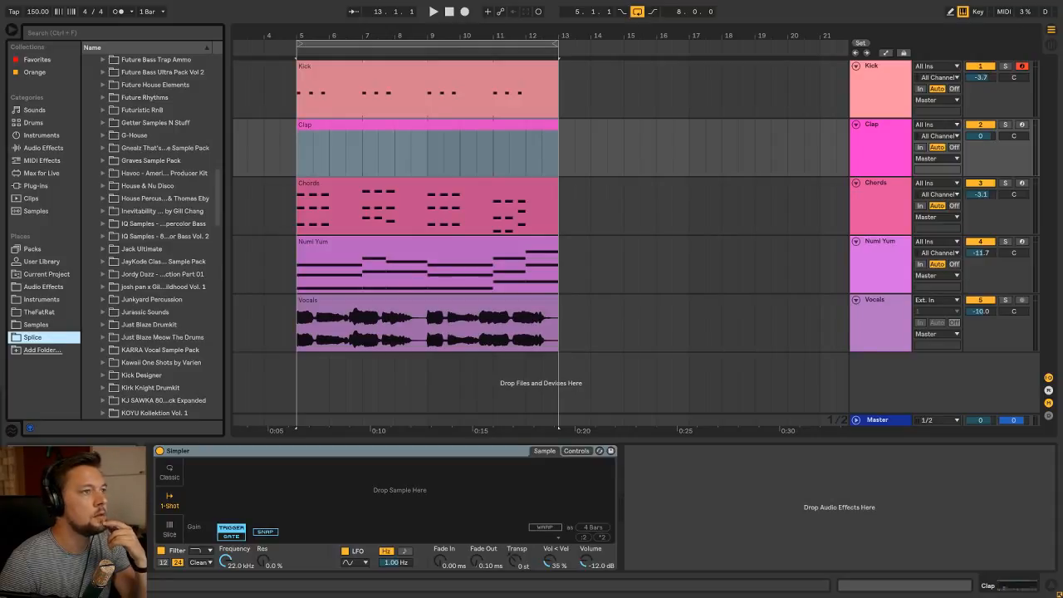
scroll(179, 252, "up", 15)
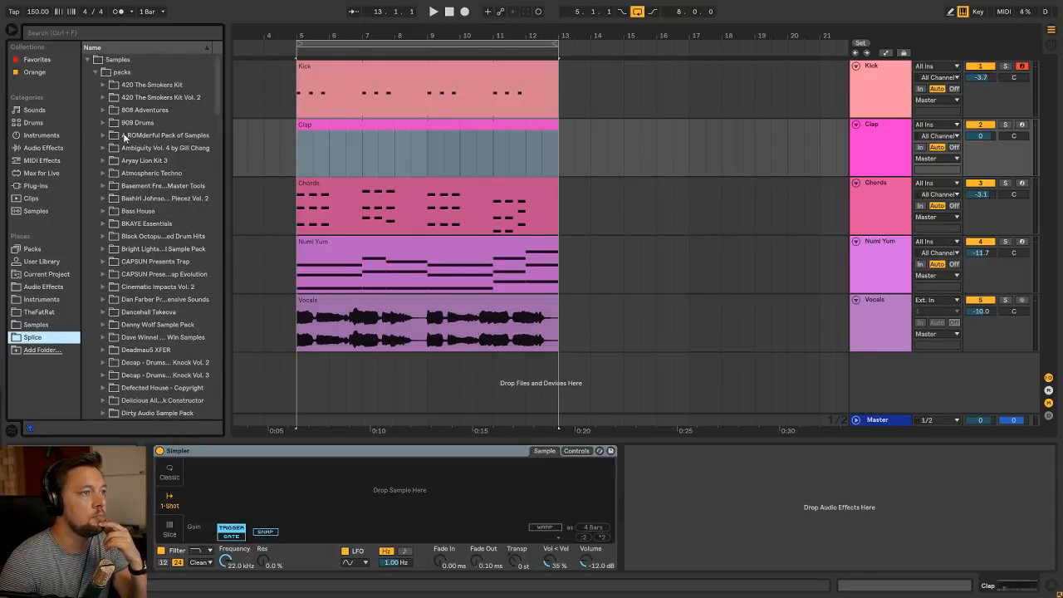
left_click(103, 134)
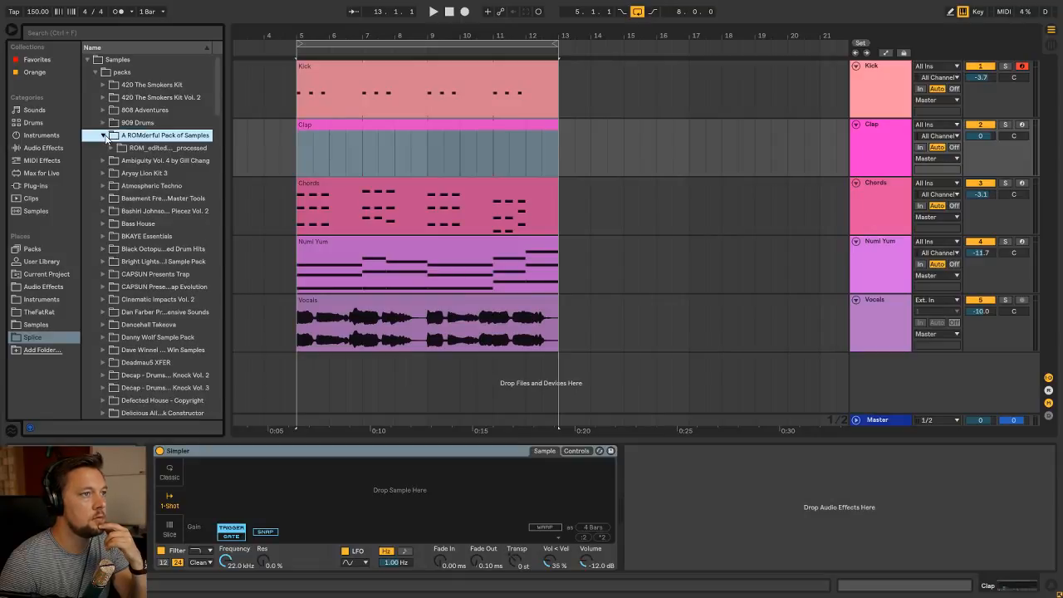
left_click(113, 148)
left_click(119, 160)
left_click(127, 172)
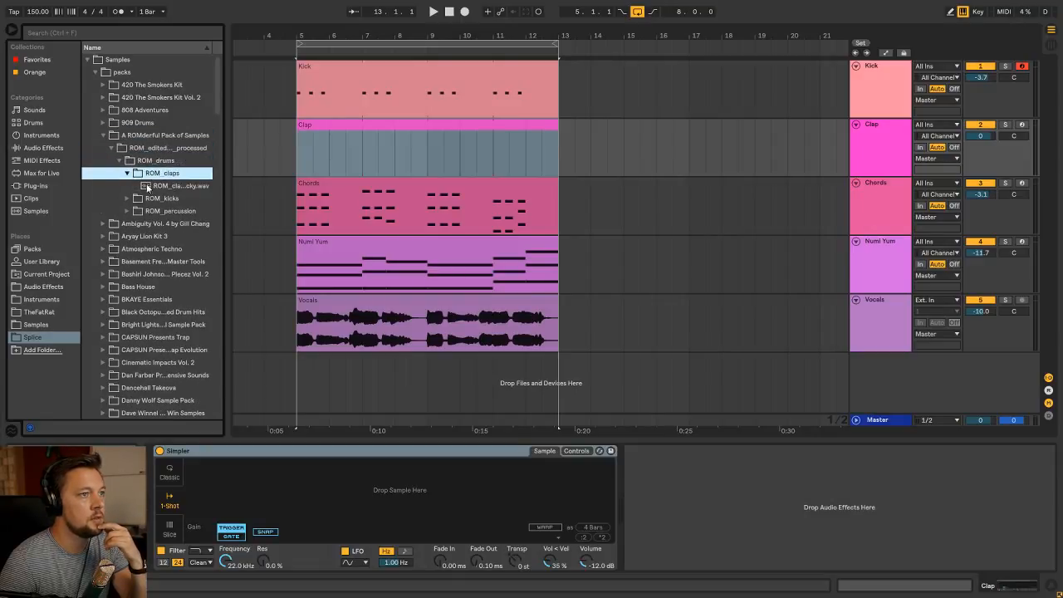
left_click(187, 186)
left_click_drag(187, 186, 288, 496)
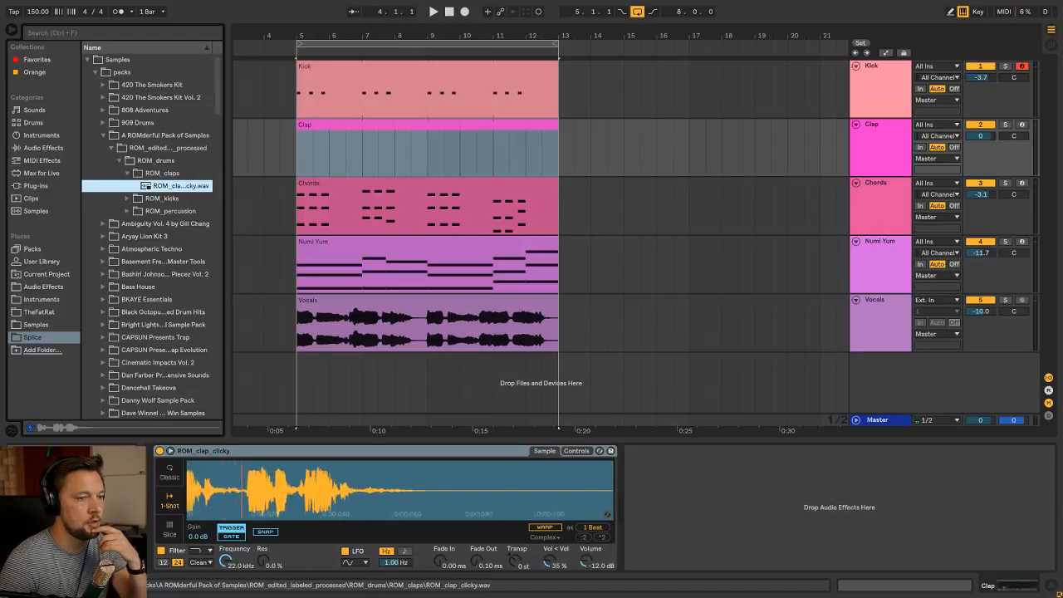
Set the Clap clip's grid to 1/4 and place quarter-note C3 claps at 1.3 and 2.3
double_click(350, 123)
right_click(429, 346)
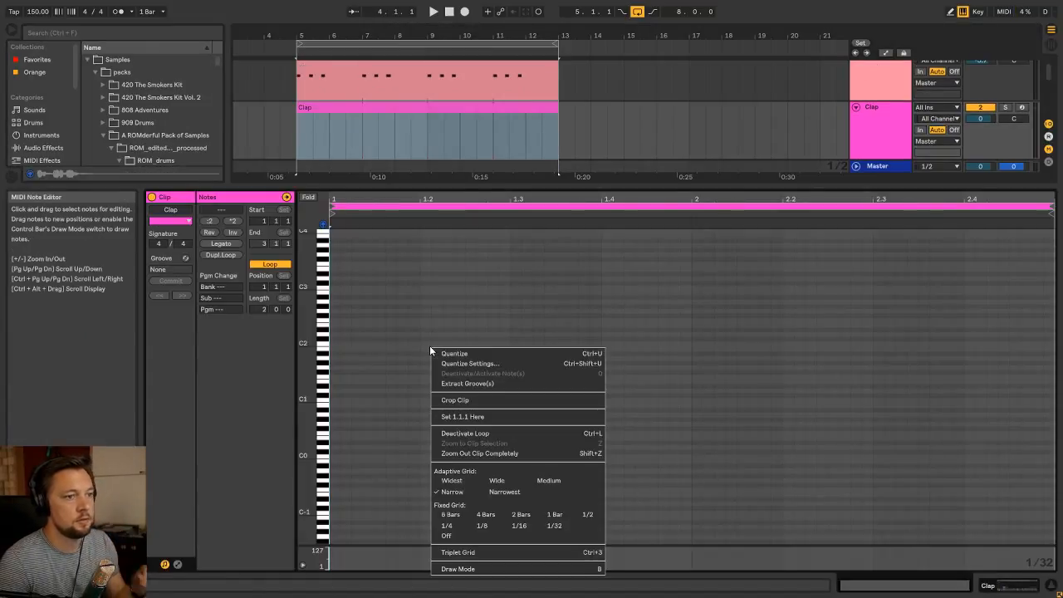
left_click(454, 527)
scroll(450, 313, "up", 3)
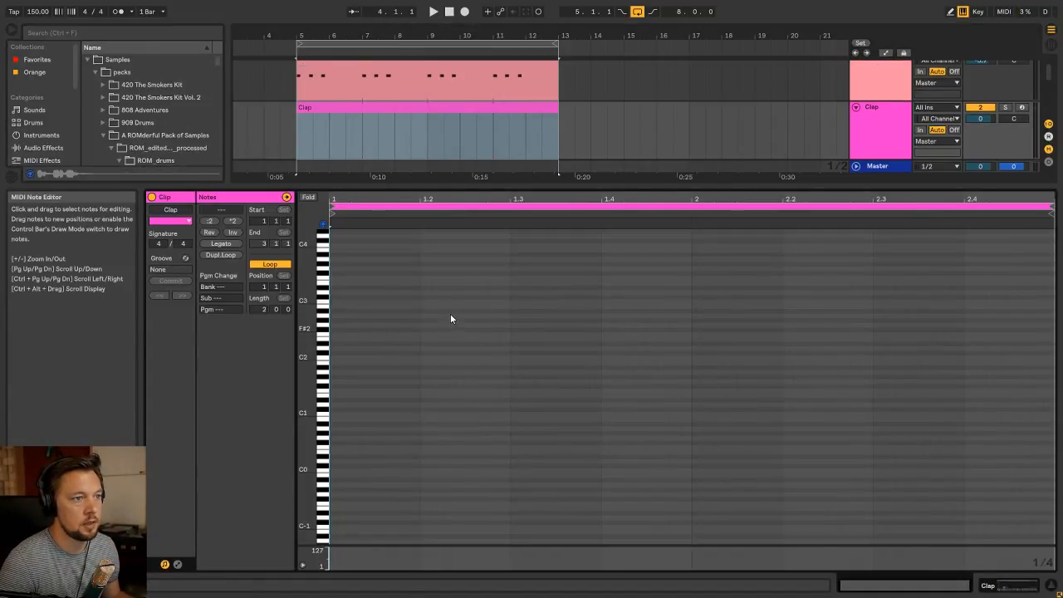
key("space")
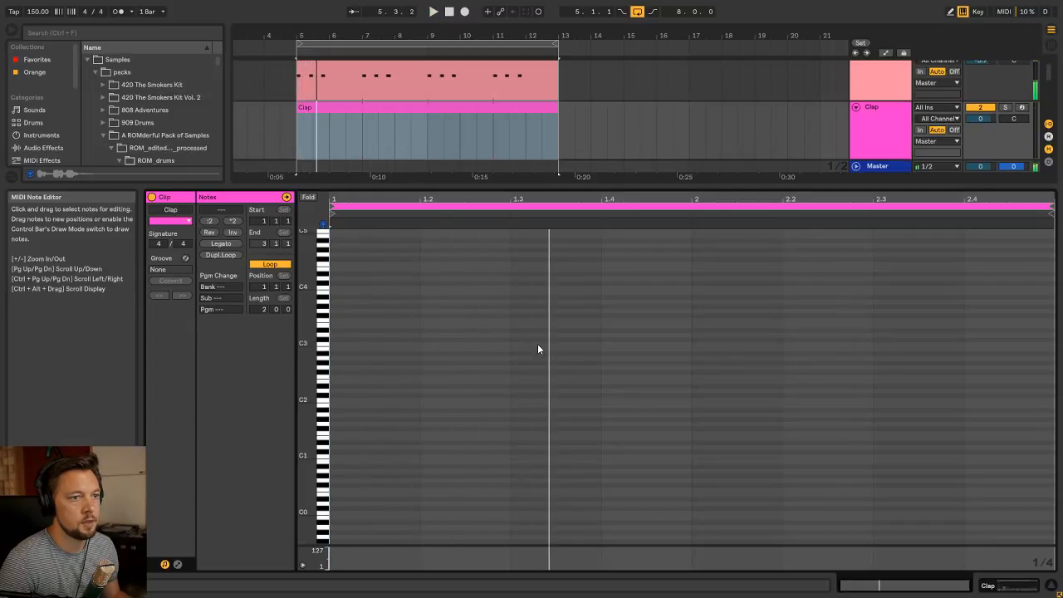
double_click(538, 344)
key("space")
double_click(896, 343)
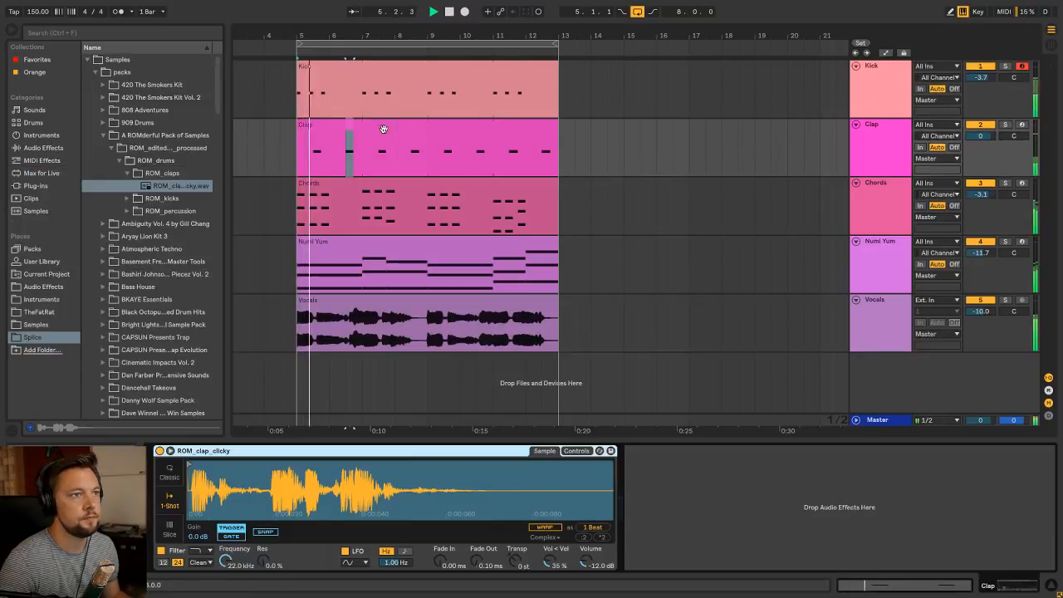
Set the Clap track volume to -6.2 dB in the mixer and return to the arrangement
key("Tab")
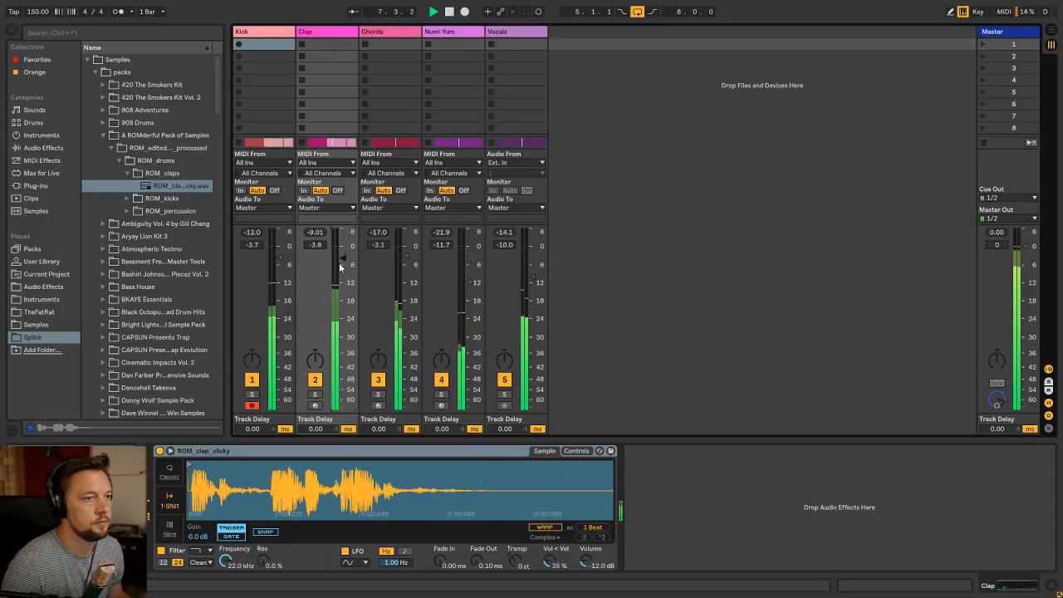
key("Tab")
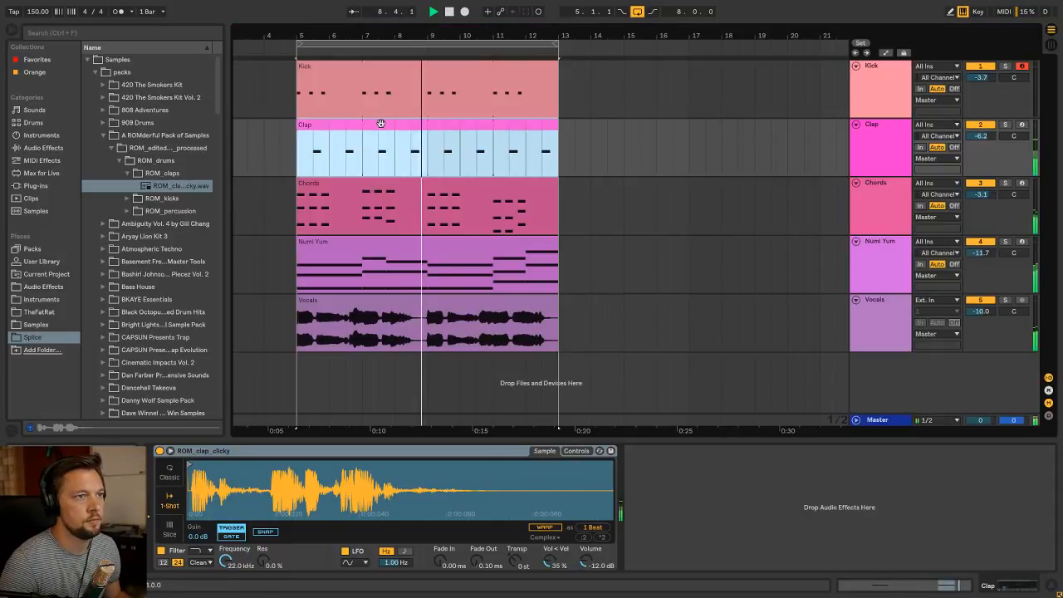
Load the EQ Eight.adv preset from the Audio Effects EQ folder onto the Clap track after its Simpler
left_click(880, 130)
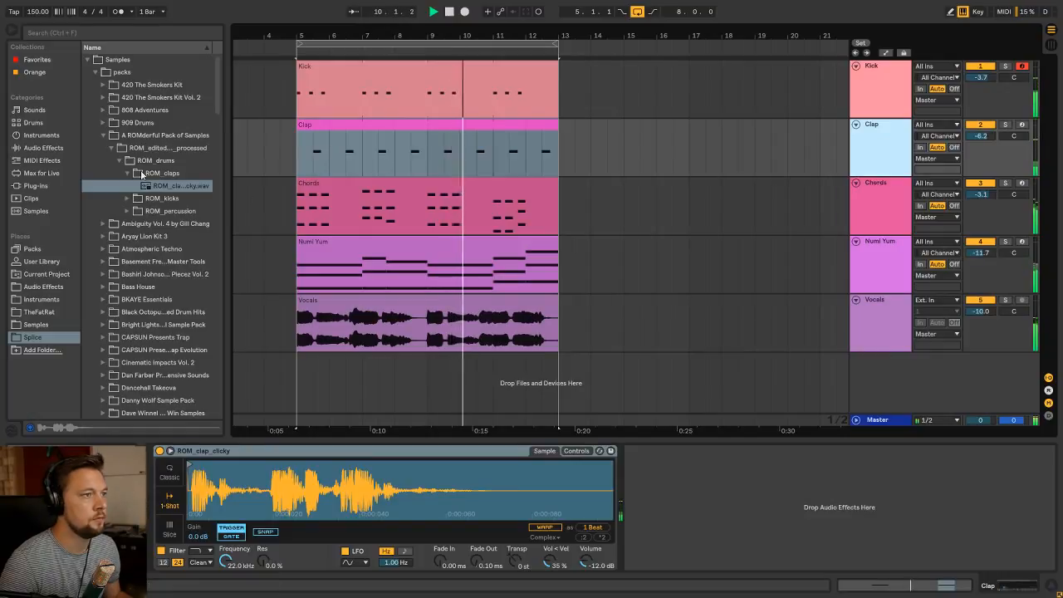
left_click(103, 135)
left_click(43, 286)
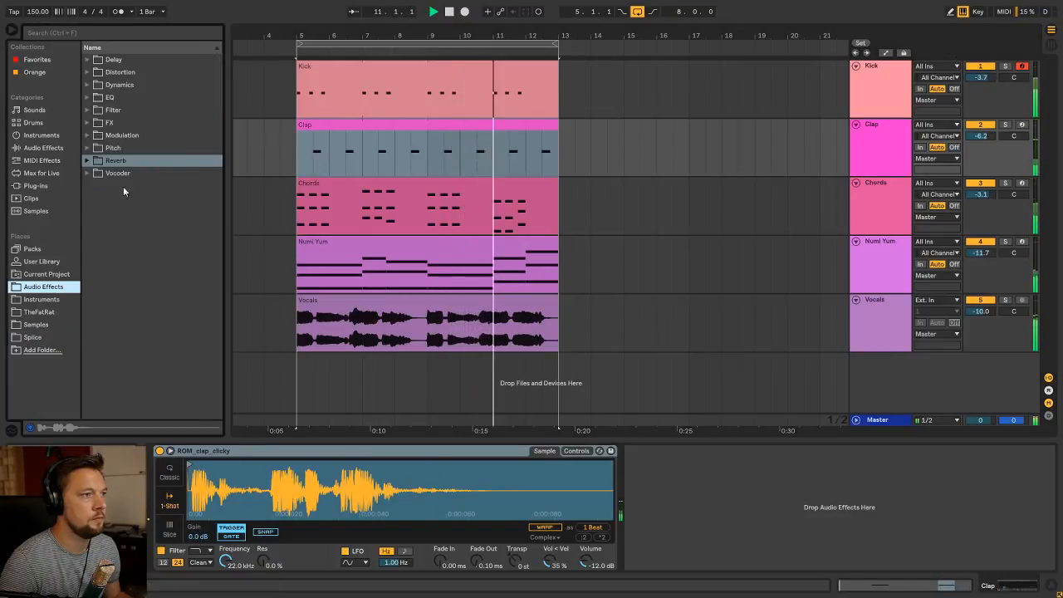
left_click(109, 97)
key("space")
left_click_drag(140, 111, 734, 474)
key("space")
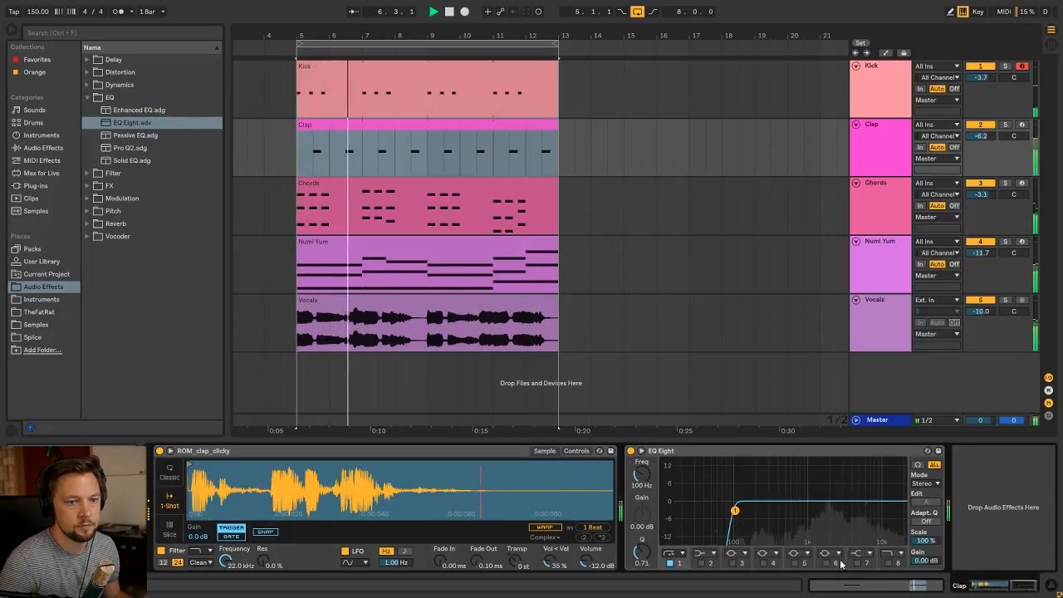
Solo the Clap track and cut its EQ Eight band 6 by 9.29 dB at 2.20 kHz with a Q of 1.29
left_click(1005, 125)
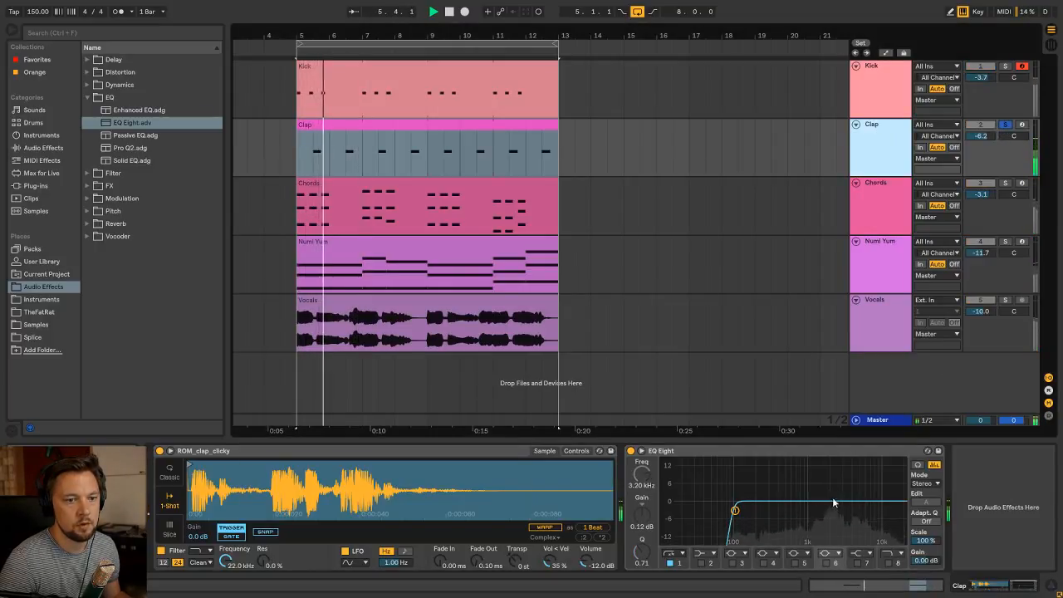
left_click(825, 563)
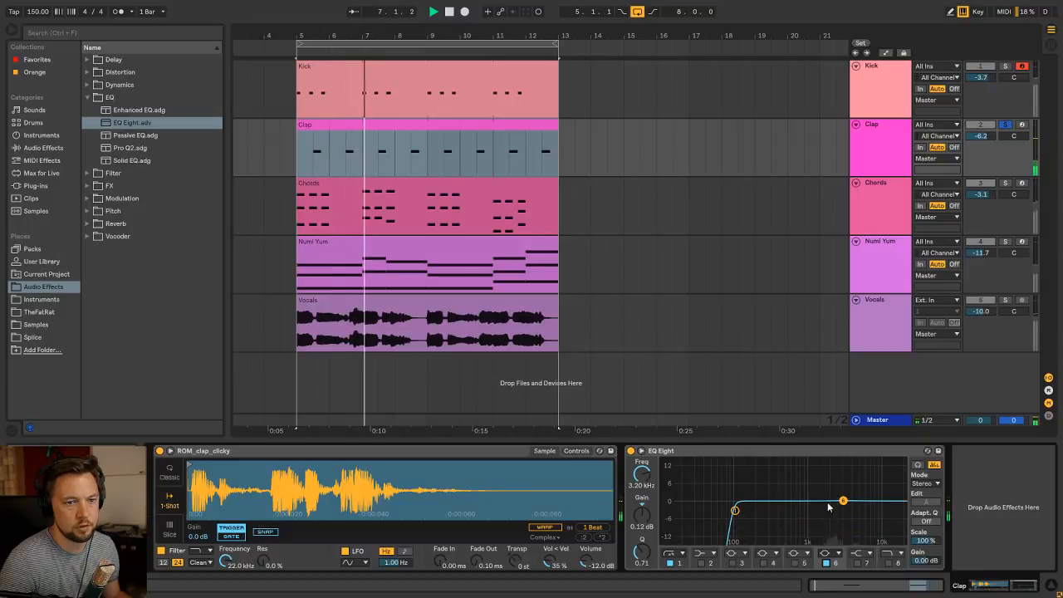
left_click_drag(843, 500, 831, 483)
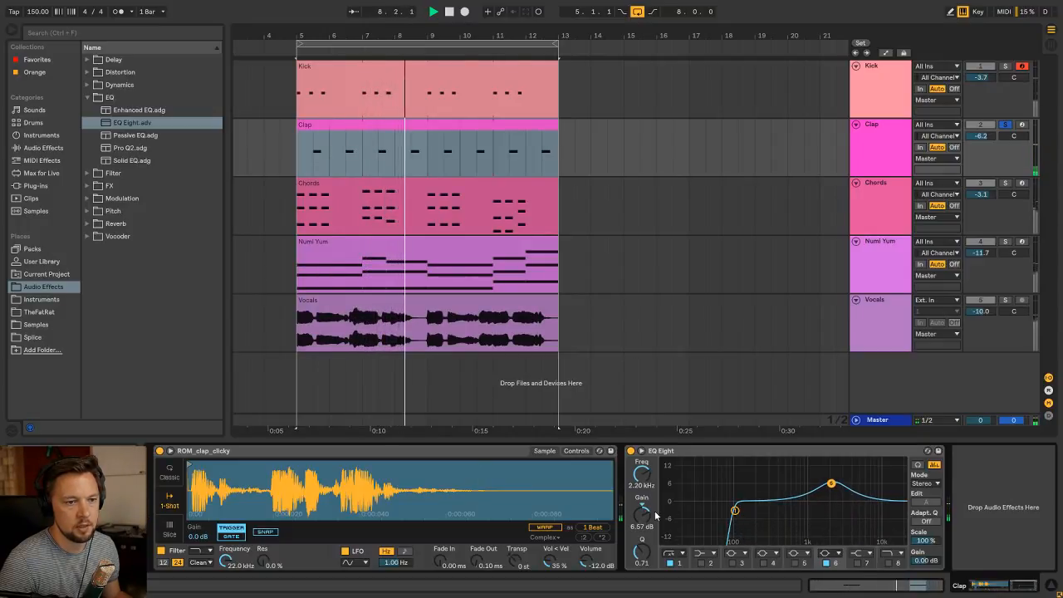
mouse_move(642, 515)
left_mouse_down()
mouse_move(643, 573)
mouse_move(642, 518)
left_mouse_up()
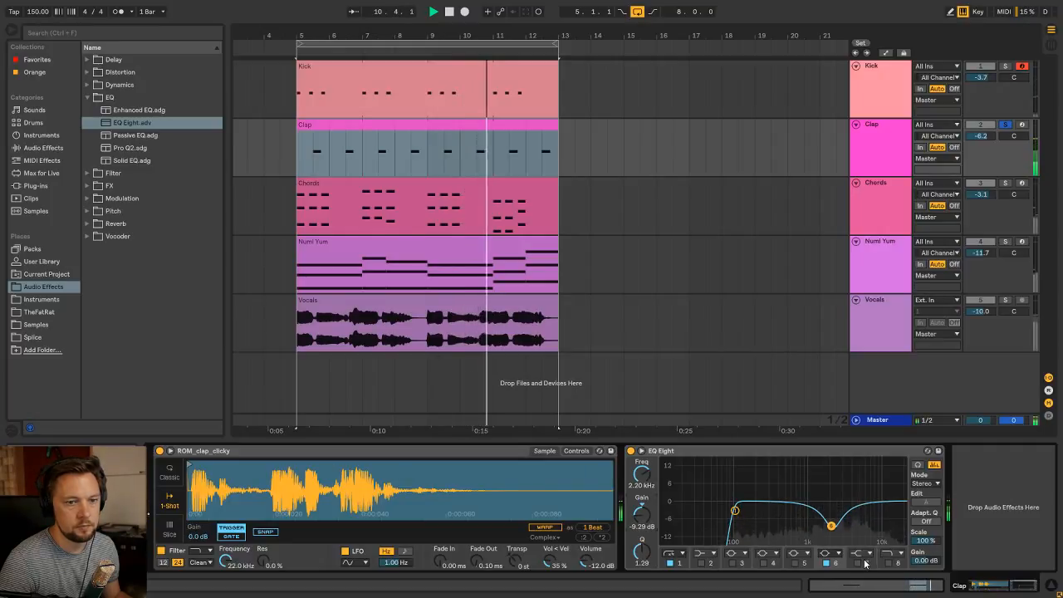
Enable EQ Eight band 7 on the Clap track as a high shelf at 2.44 kHz, -7.62 dB, Q 0.39
left_click(859, 564)
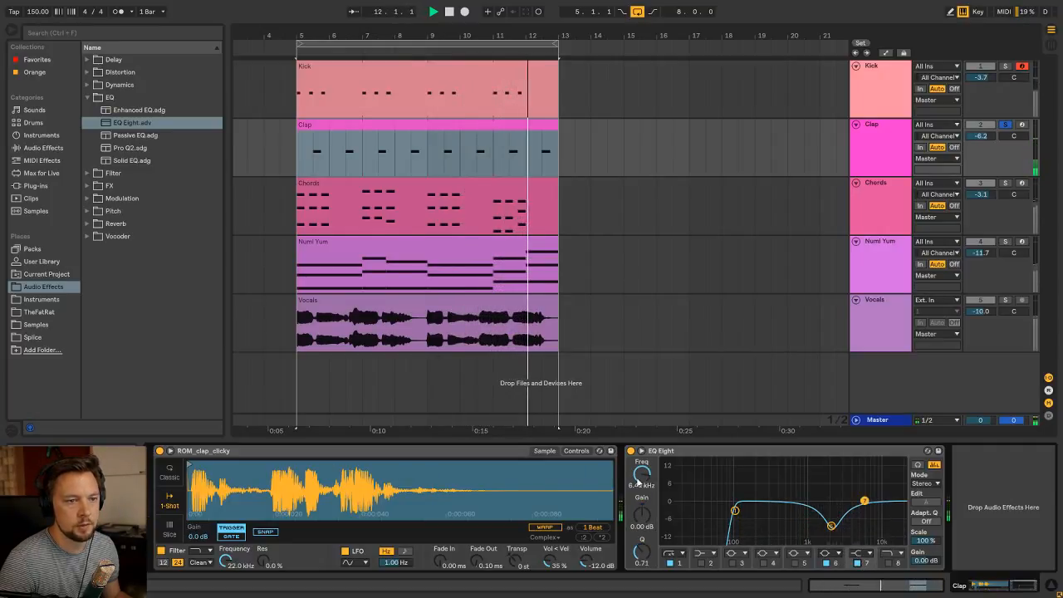
mouse_move(639, 478)
left_mouse_down()
mouse_move(639, 506)
mouse_move(638, 475)
left_mouse_up()
left_click_drag(642, 515, 642, 538)
left_click_drag(642, 475, 642, 564)
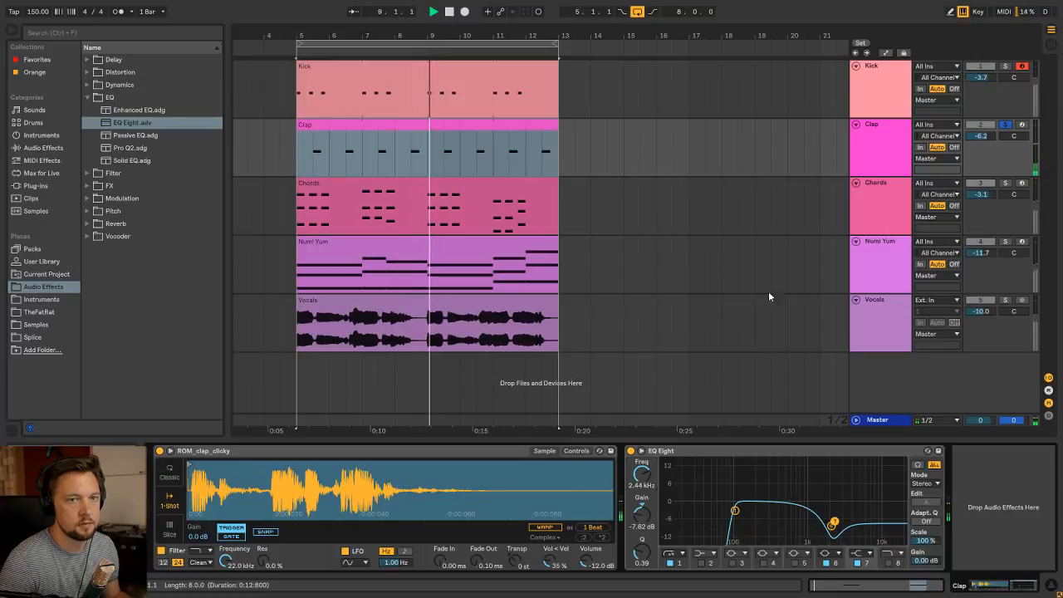
Raise the Clap track volume to 0.2 dB in the mixer and return to the arrangement
key("Tab")
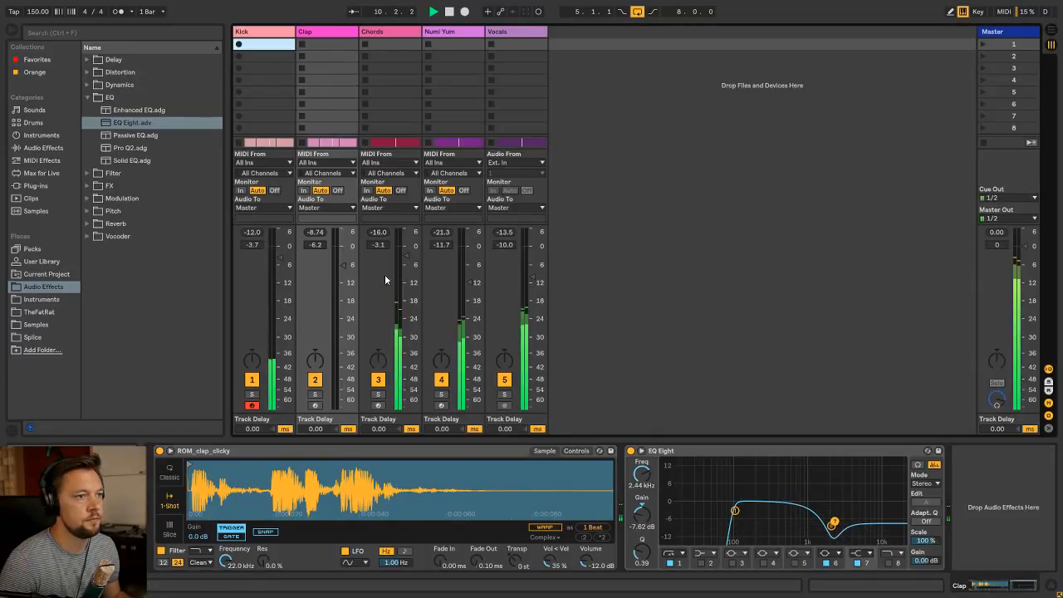
left_click_drag(343, 265, 342, 246)
key("Tab")
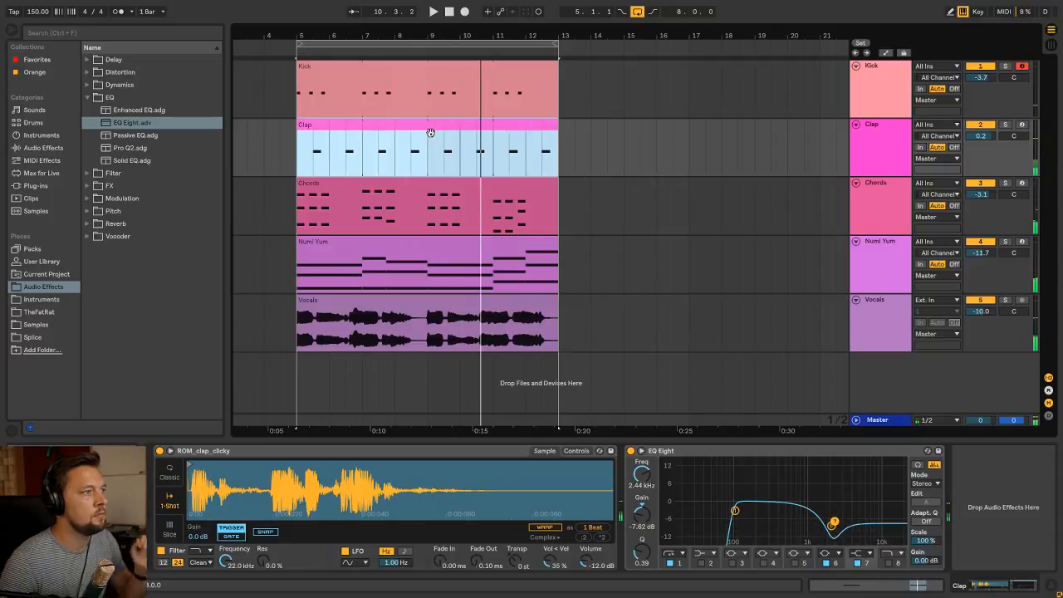
Insert a new MIDI track below the Clap track and name it Toms
left_click(894, 133)
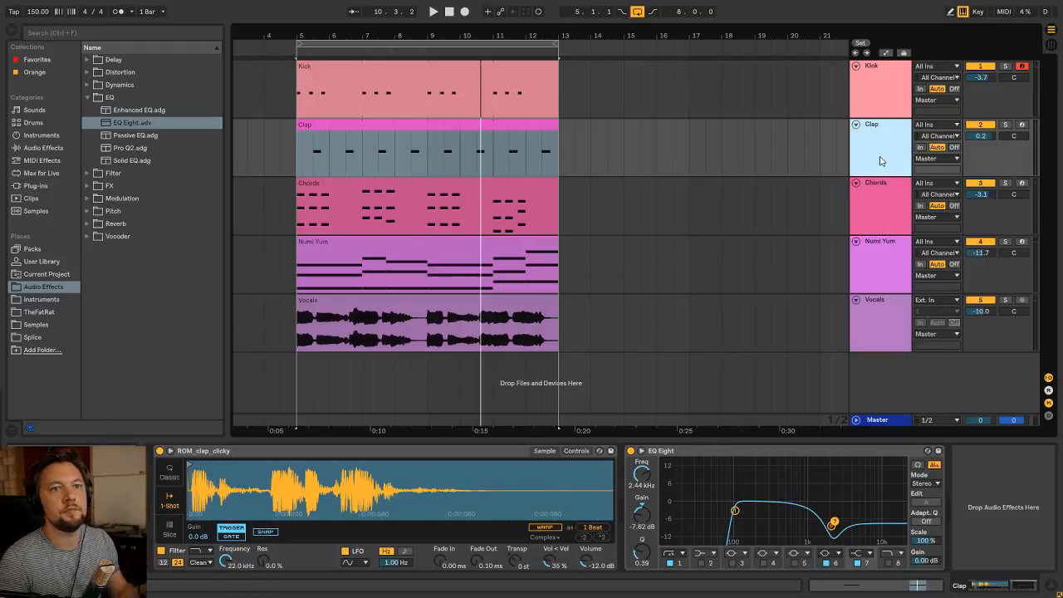
key("ctrl+shift+t")
key("ctrl+r")
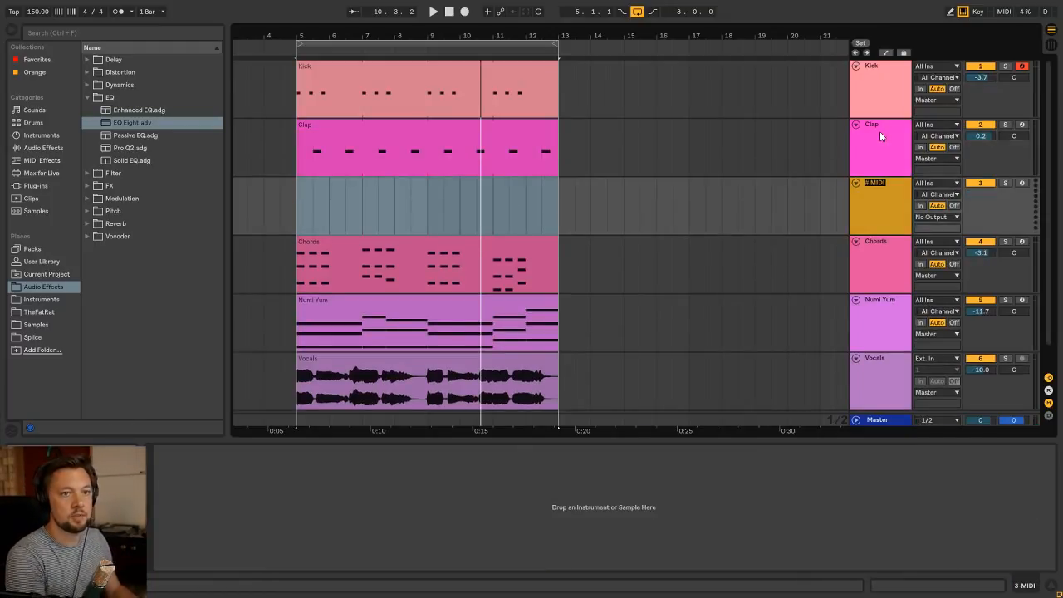
type("Toms")
key("Return")
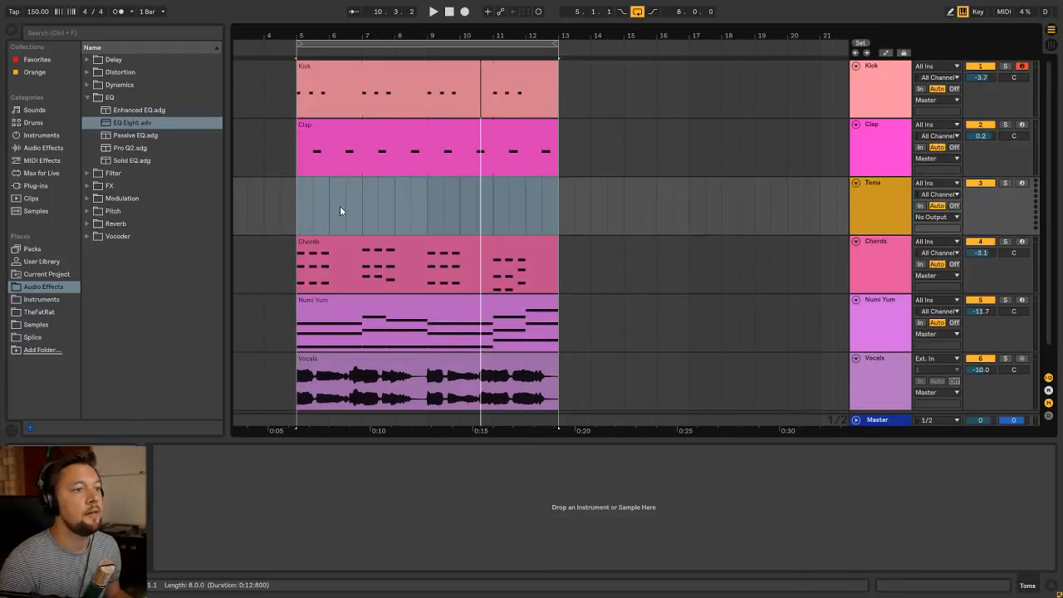
Browse the Instruments folder for a preset for the Toms track
right_click(304, 214)
left_click(105, 98)
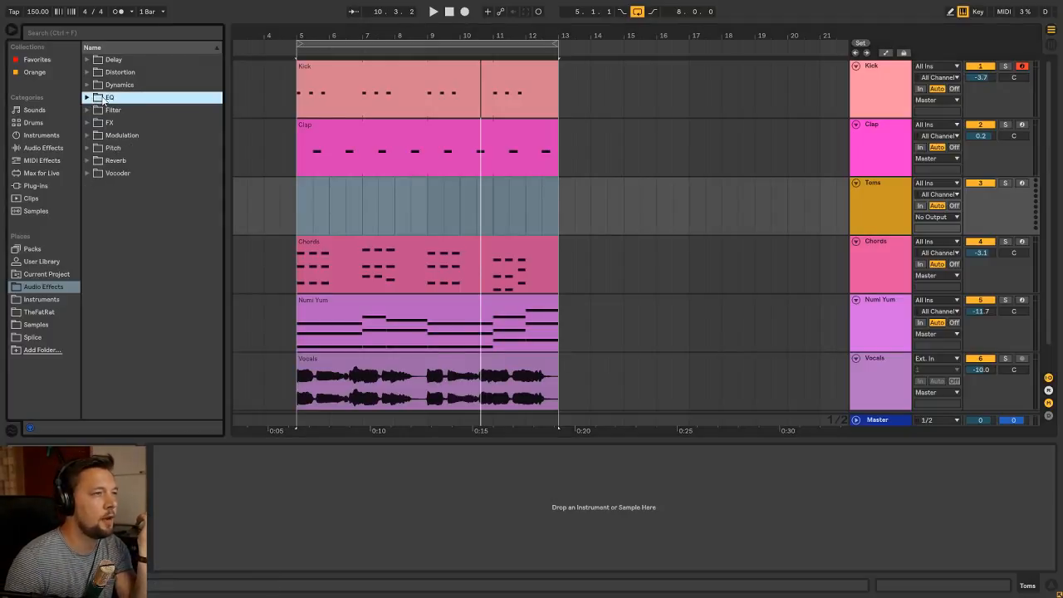
left_click(307, 210)
left_click(875, 190)
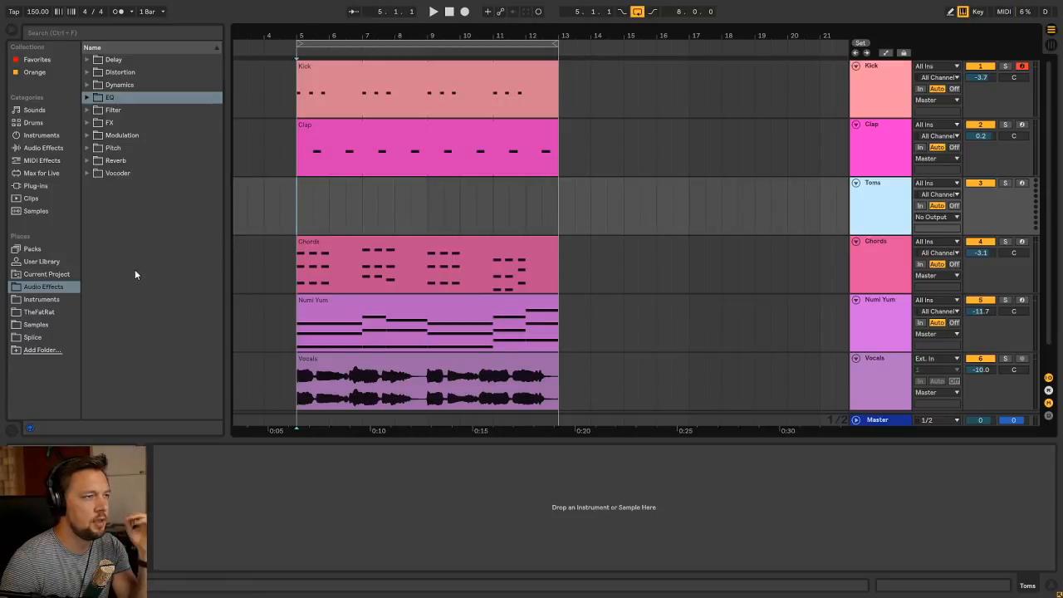
left_click(56, 299)
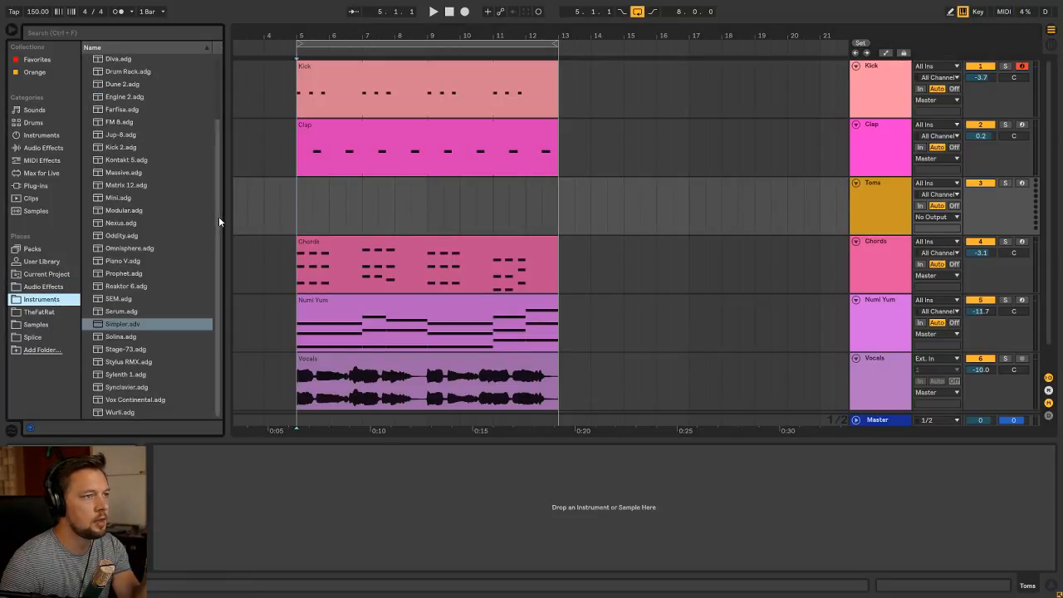
left_click_drag(219, 216, 219, 191)
Create a two-bar MIDI clip named Toms from bar 5 on the Toms track and extend its loop to bar 13
left_click_drag(298, 222, 362, 224)
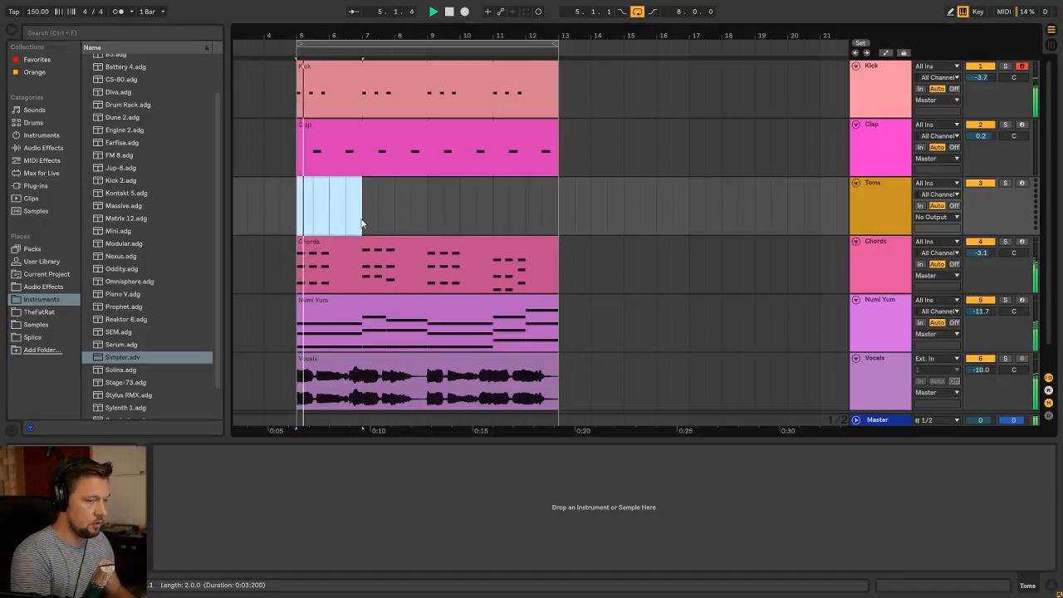
double_click(362, 222)
key("ctrl+r")
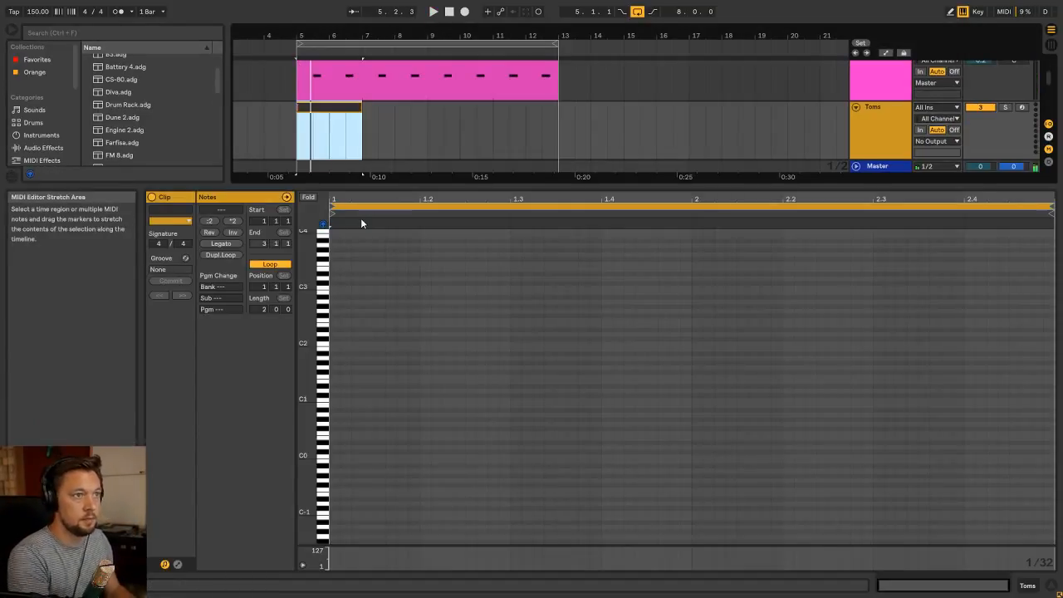
type("Toms")
key("Return")
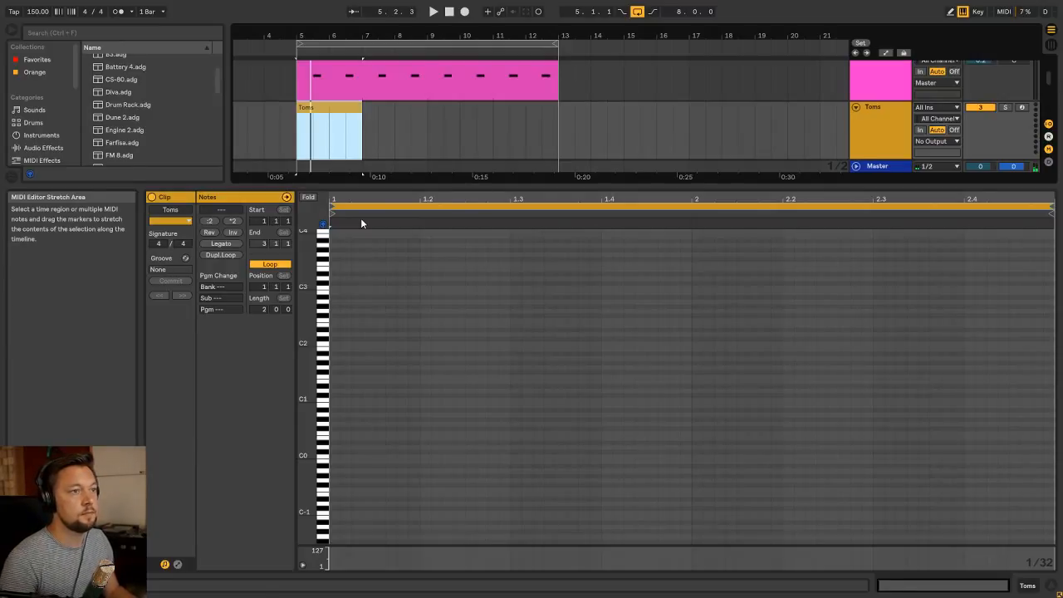
key("shift+Tab")
left_click(348, 156)
left_click_drag(358, 155, 549, 165)
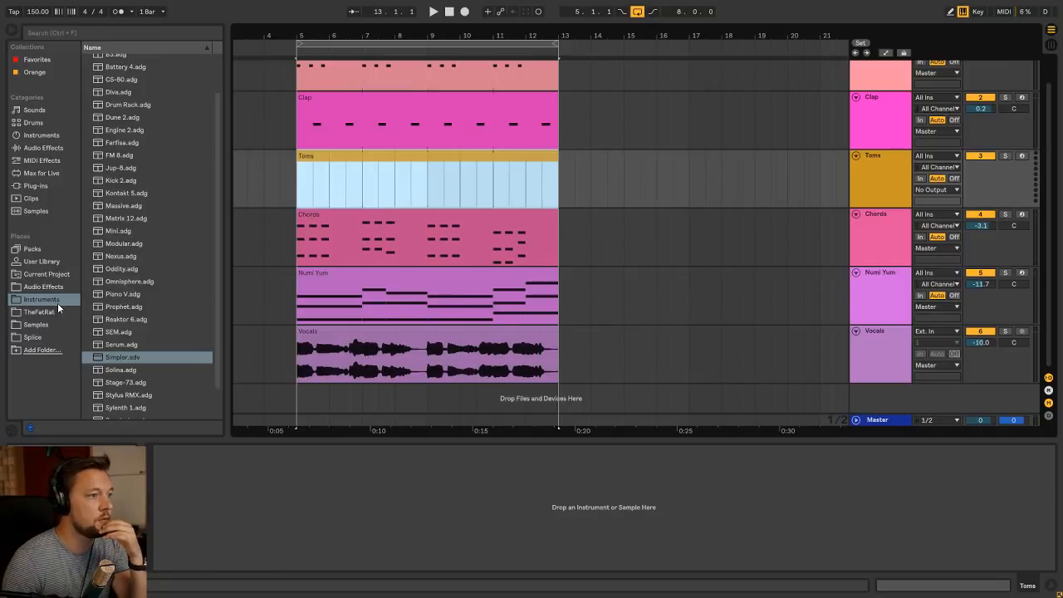
Load the Stylus RMX.adg preset from the Instruments folder onto the Toms track
scroll(147, 330, "down", 1)
left_click(147, 329)
scroll(150, 312, "down", 1)
left_click_drag(148, 360, 219, 498)
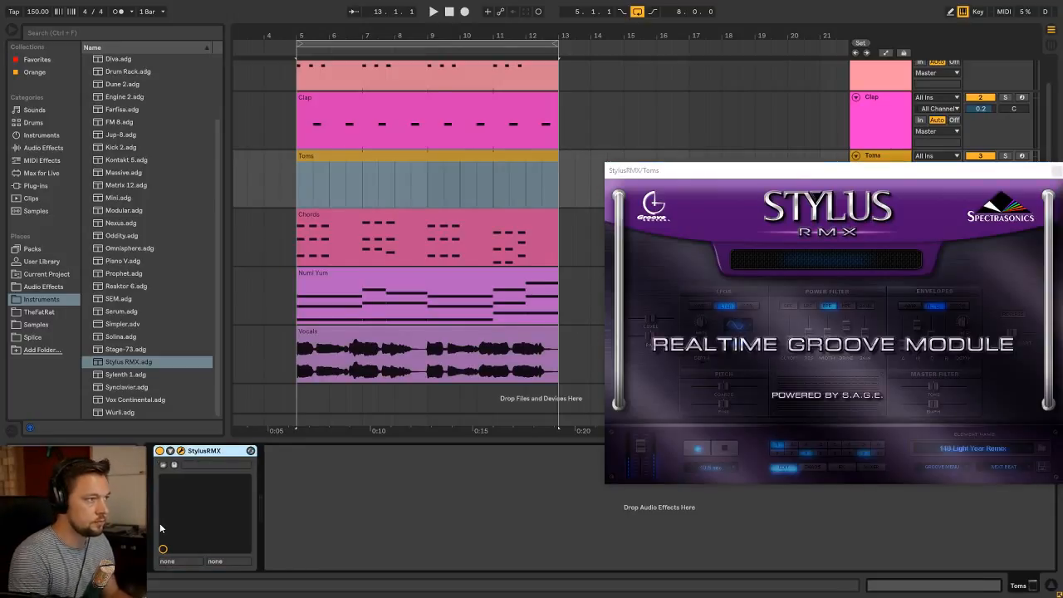
Load the MENU - Toms 1 element from the Core Library's Sound Menus Tom Toms suite and close the Stylus RMX window
left_click(832, 262)
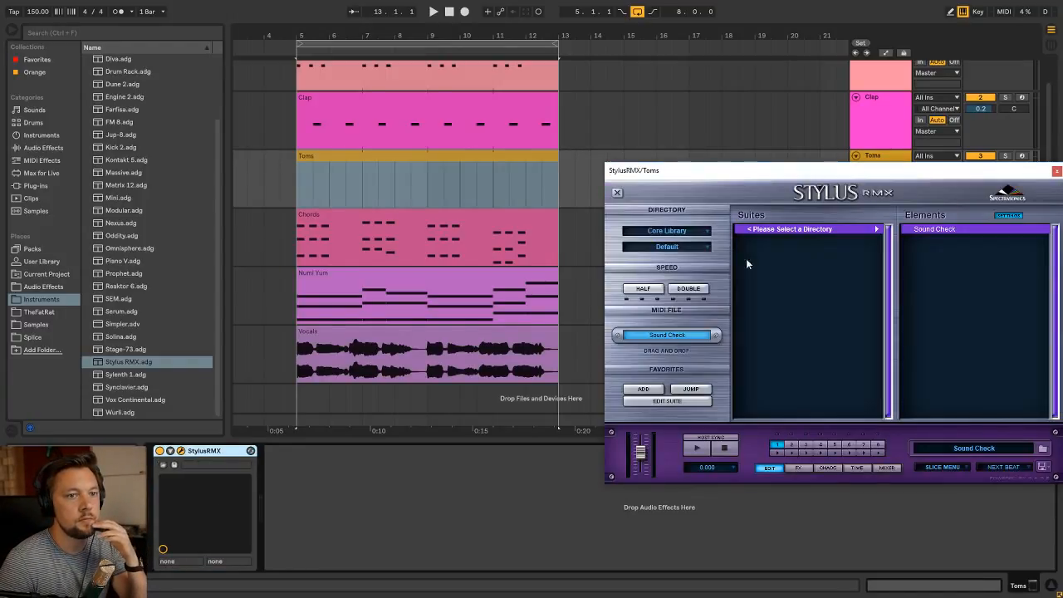
left_click(667, 246)
left_click(665, 407)
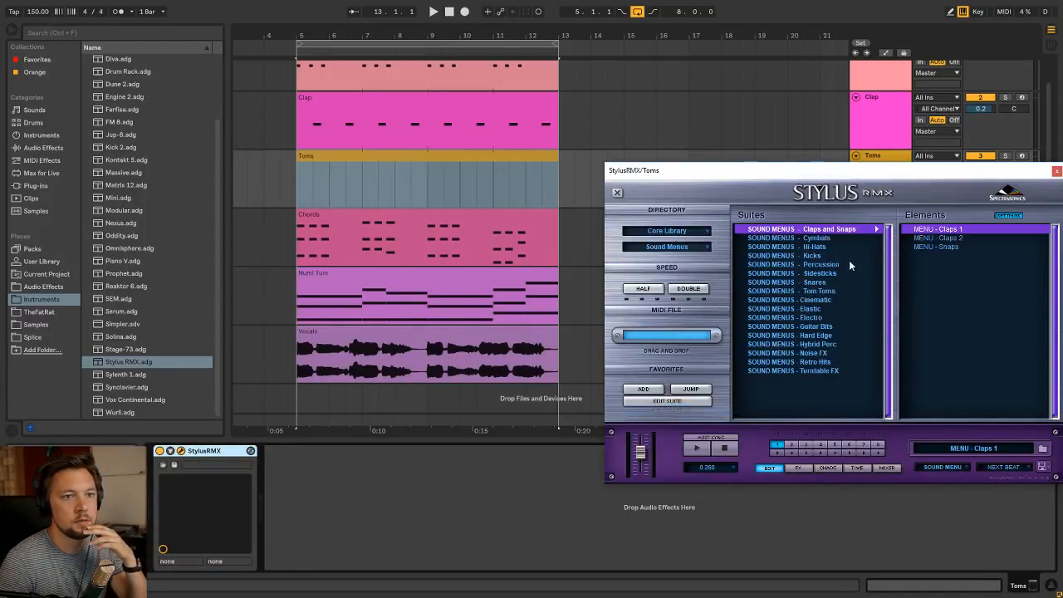
left_click(825, 294)
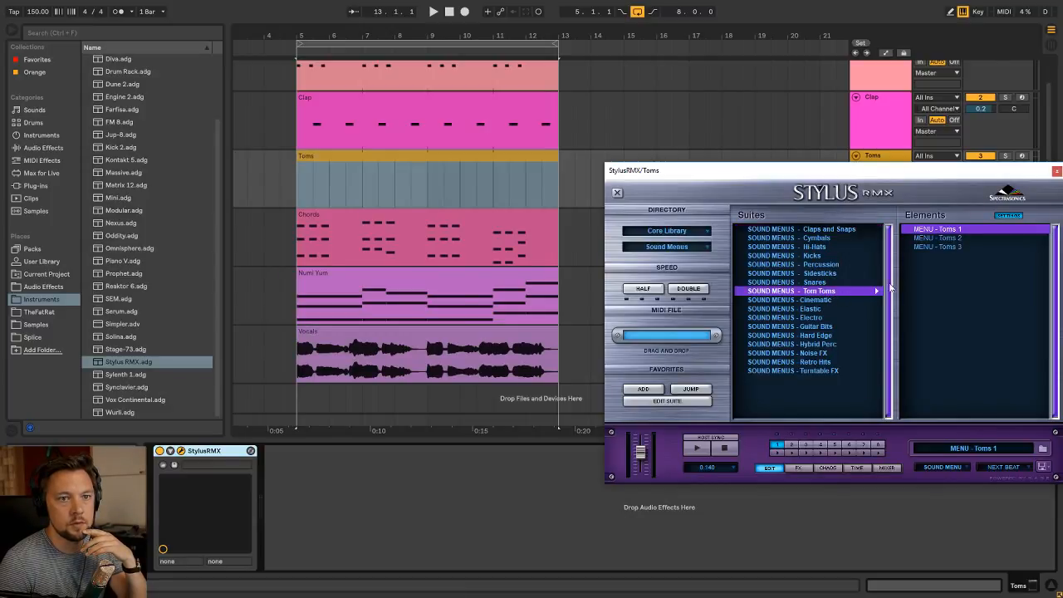
left_click(1057, 175)
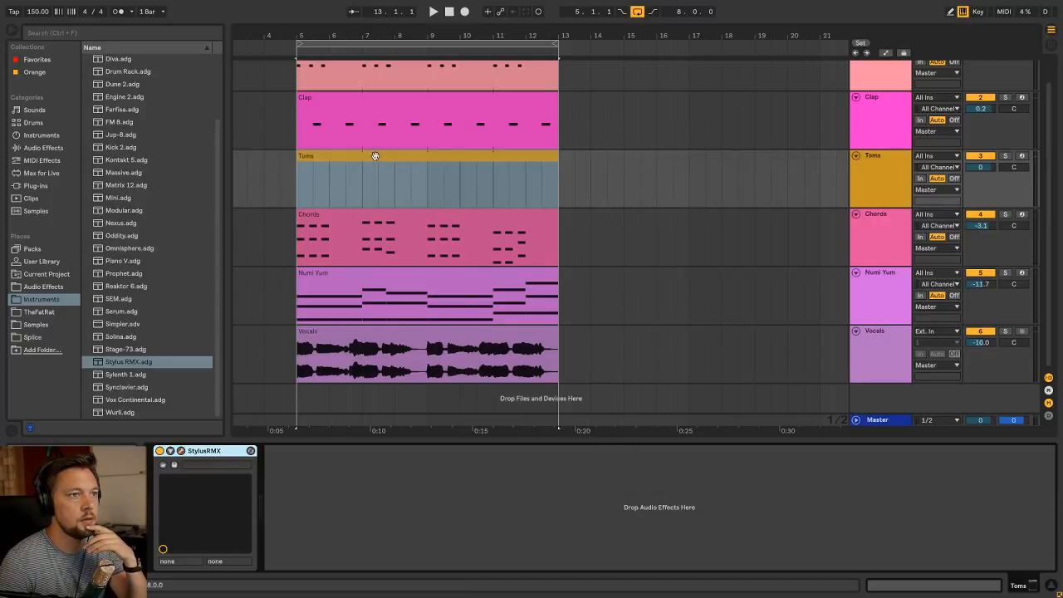
Open the Toms clip in the note editor and audition the tom sounds across the piano roll keys
double_click(372, 161)
scroll(329, 390, "up", 2)
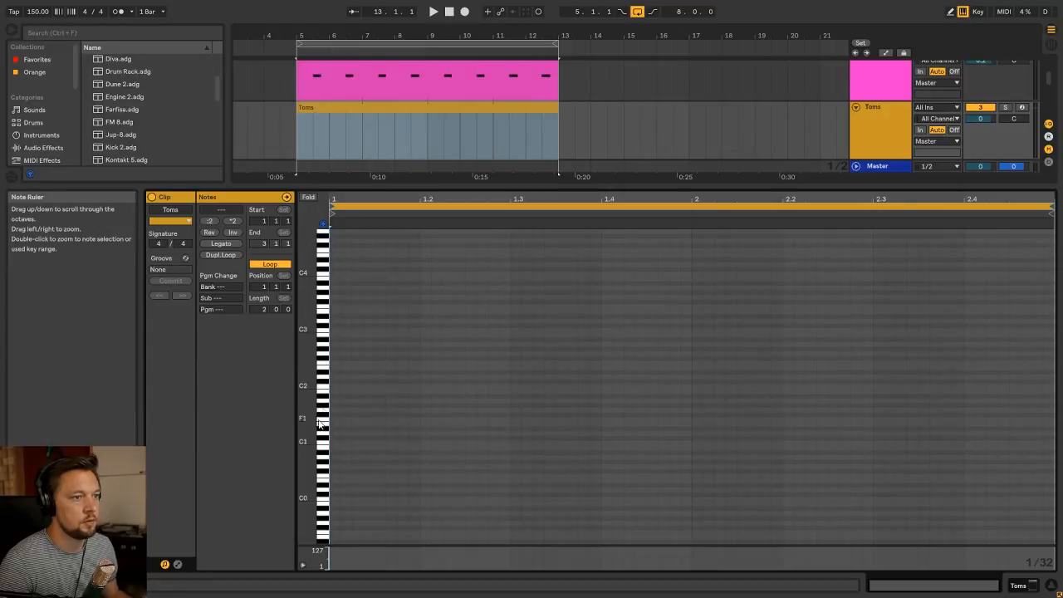
left_click(324, 441)
left_click_drag(324, 441, 324, 273)
left_click_drag(307, 275, 317, 276)
Set the Toms clip's fixed grid to 1/8
right_click(452, 283)
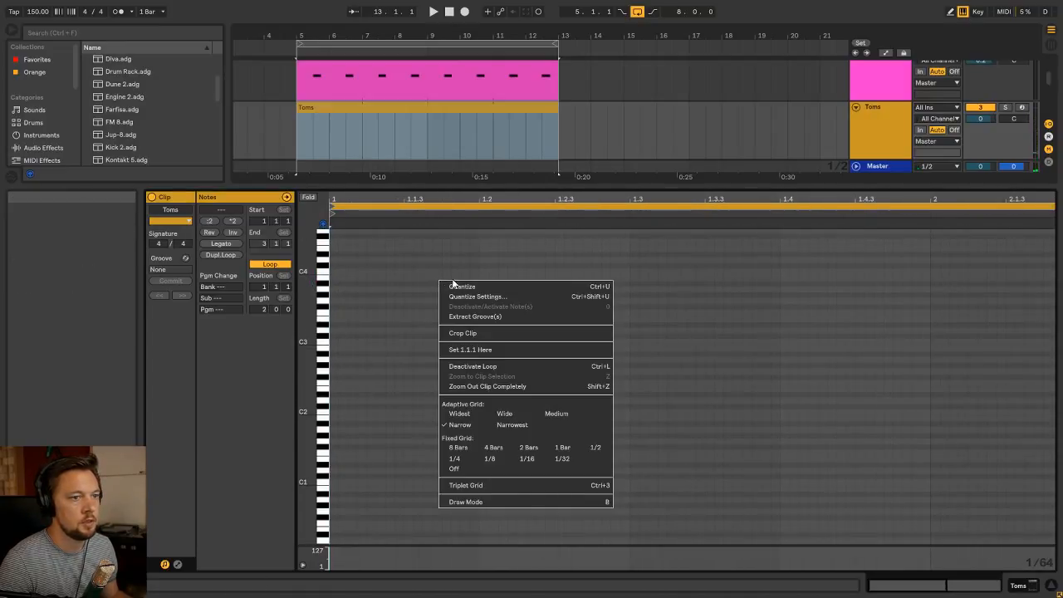
left_click(537, 463)
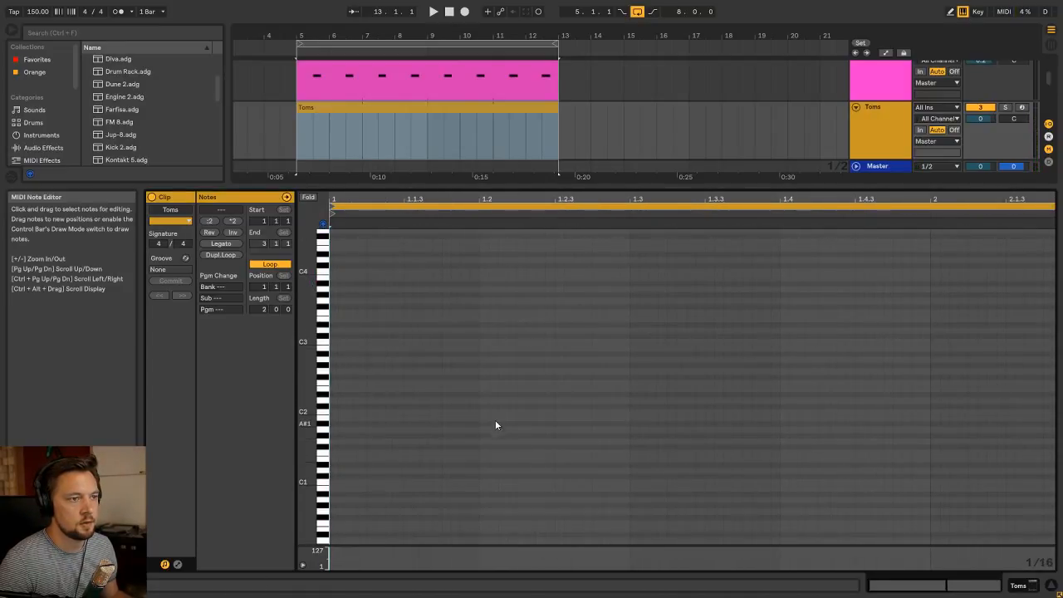
right_click(499, 417)
left_click(552, 366)
Play the arrangement loop and audition the tom sounds between C3 and C4 against it
key("space")
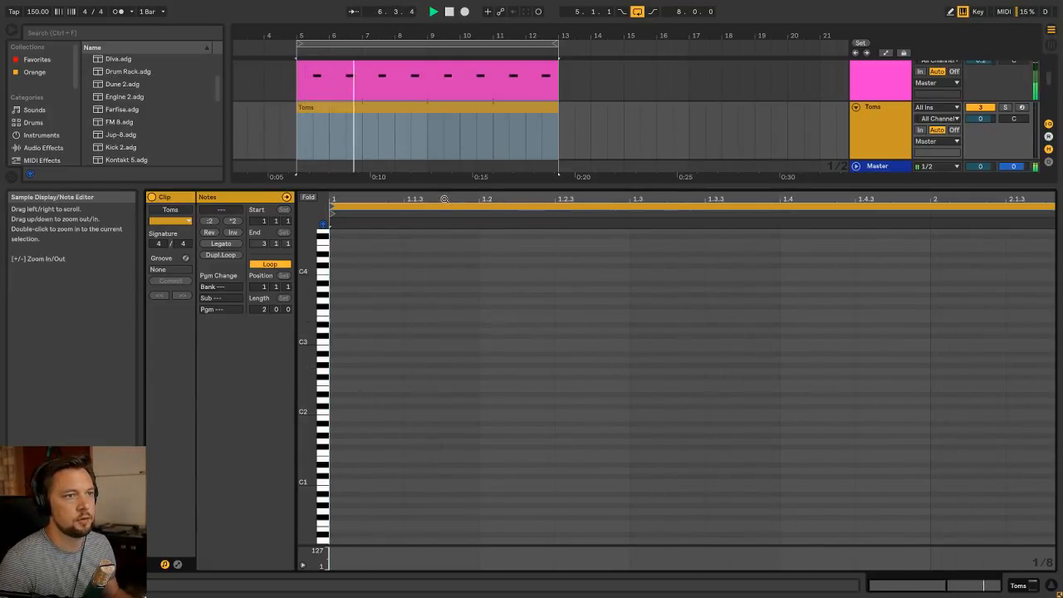
left_click_drag(444, 199, 443, 166)
key("space")
scroll(431, 297, "up", 1)
key("space")
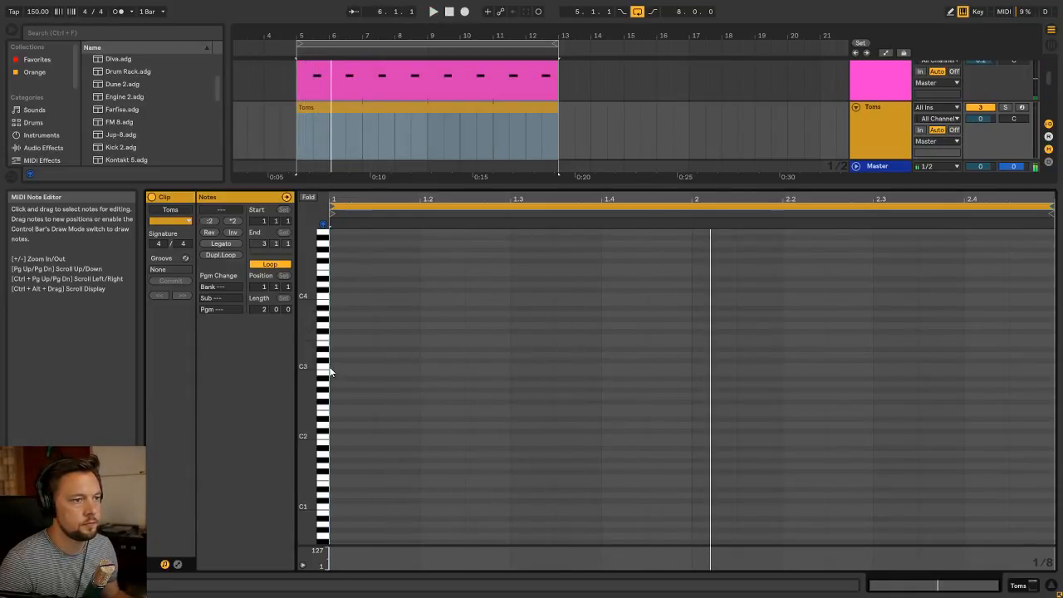
left_click_drag(326, 368, 325, 298)
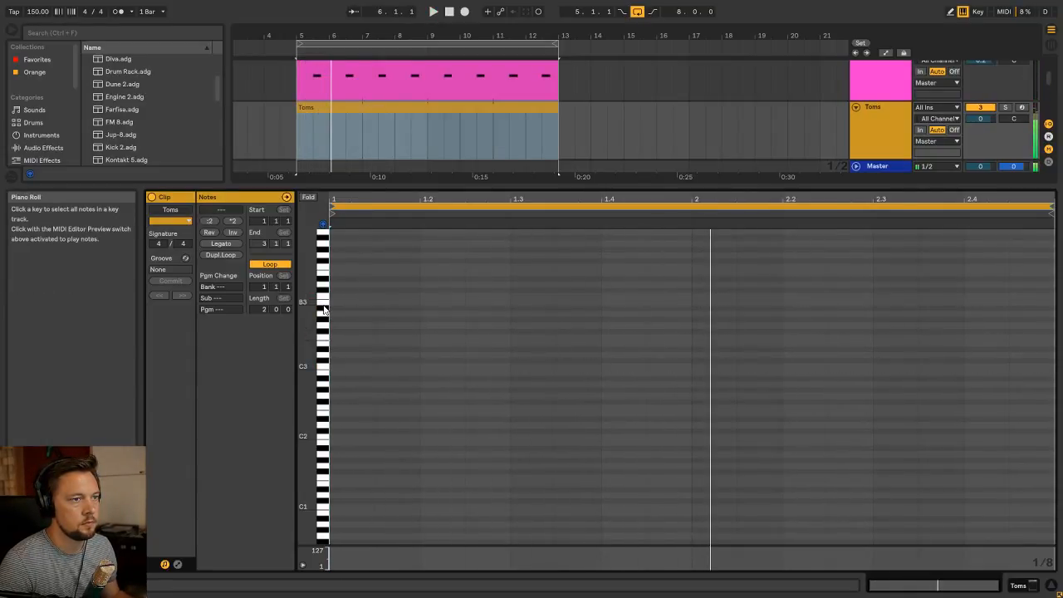
key("space")
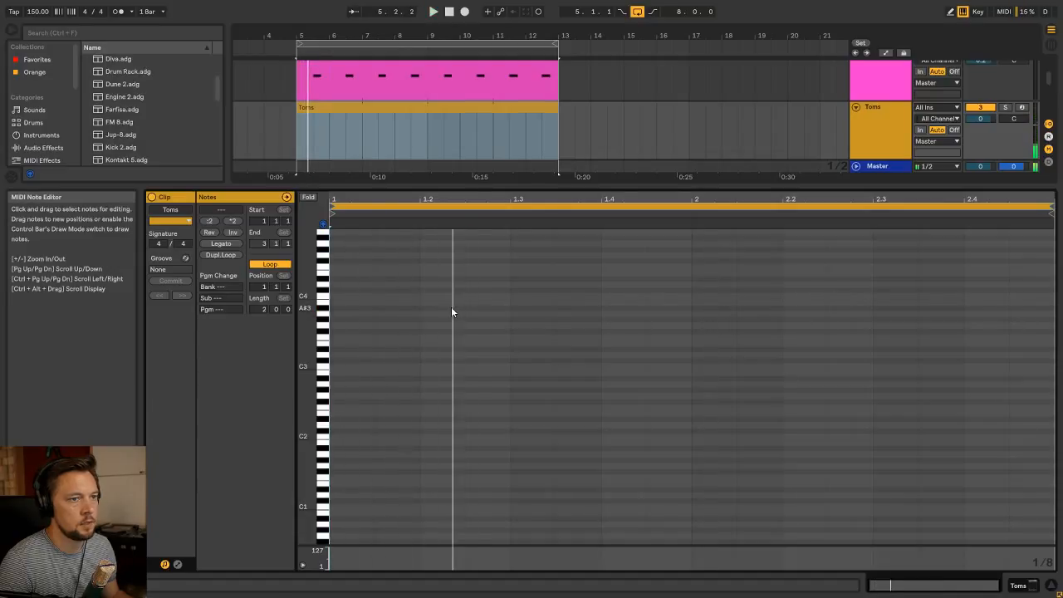
In the first bar of the Toms clip, add rising eighth notes A#3, B3, C4 from beat 2, then B3 and A#3 on beat 4
double_click(452, 307)
double_click(483, 302)
double_click(541, 297)
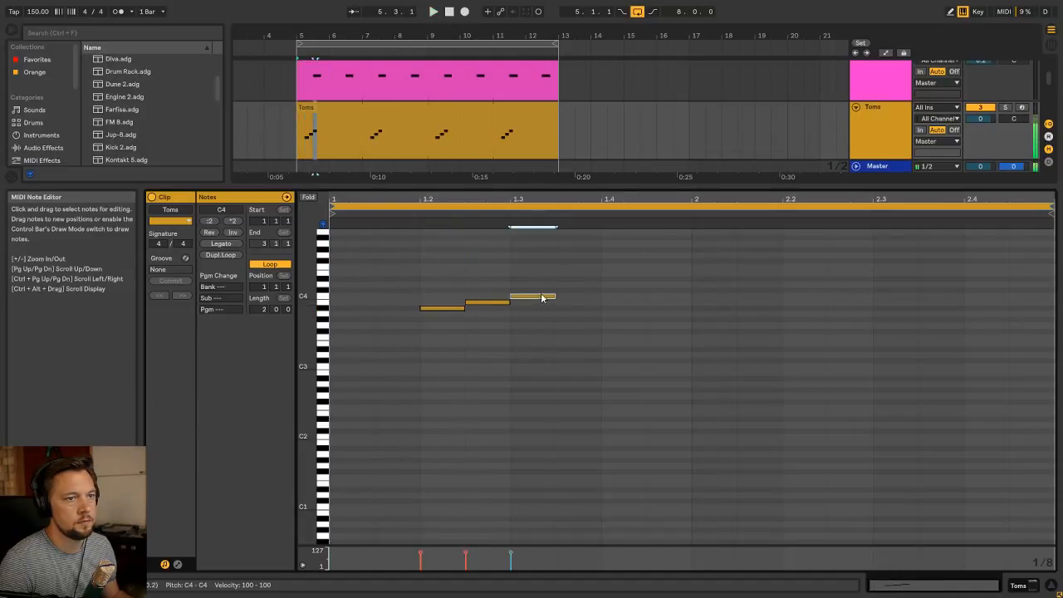
key("space")
double_click(622, 297)
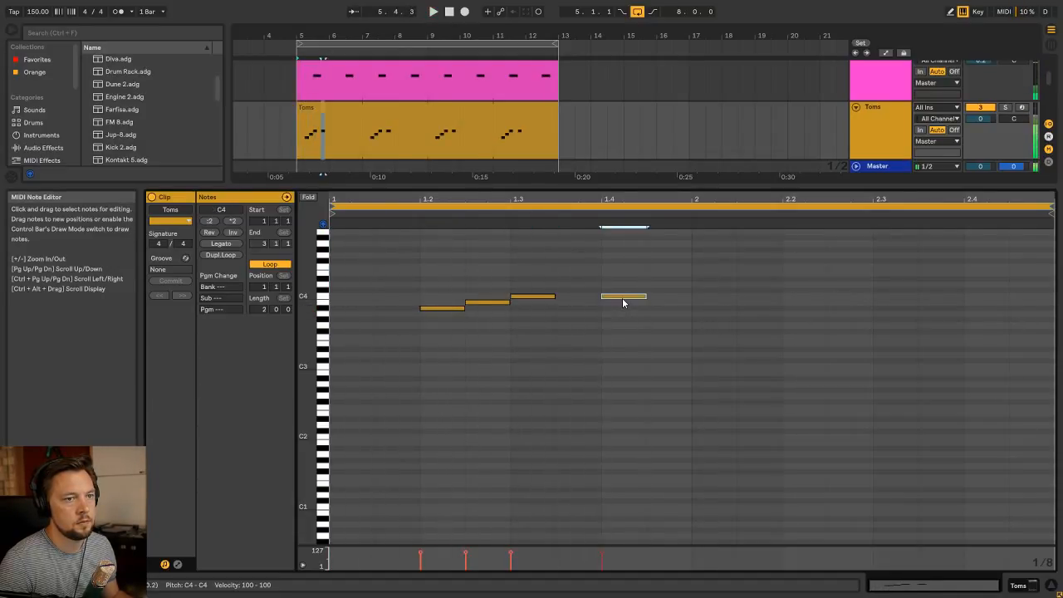
double_click(671, 308)
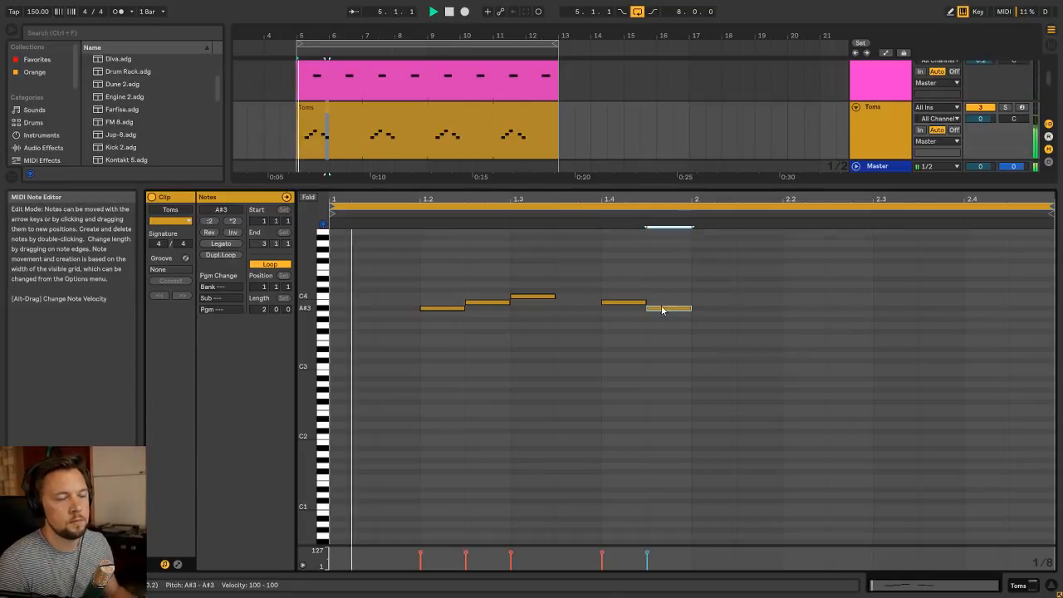
scroll(686, 393, "up", 2)
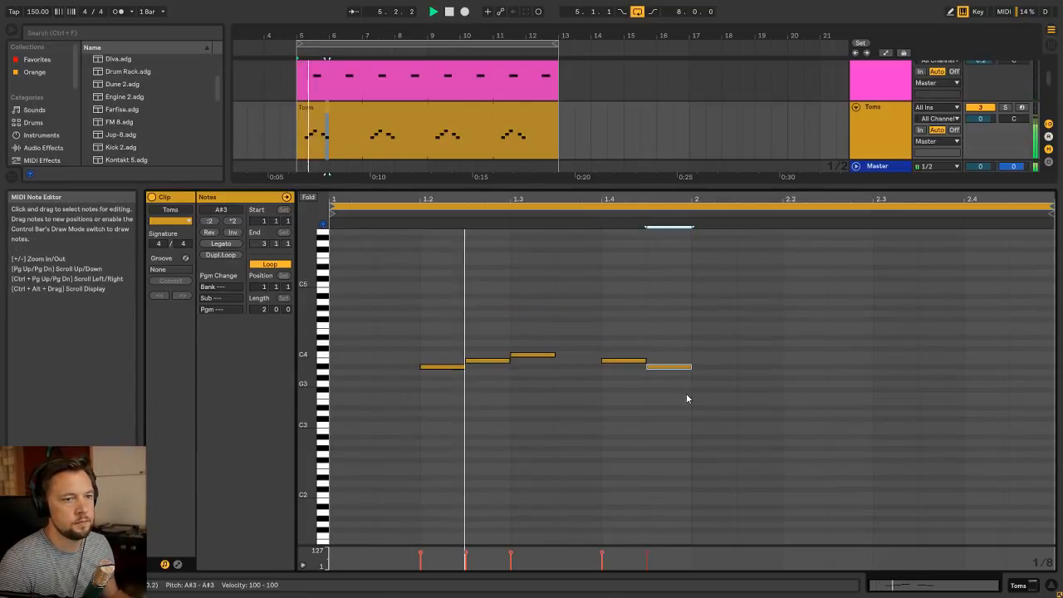
In the clip's second bar, add eighth notes A#3, B3, C4 from beat 2, followed by B3 and A#3
double_click(798, 367)
double_click(864, 361)
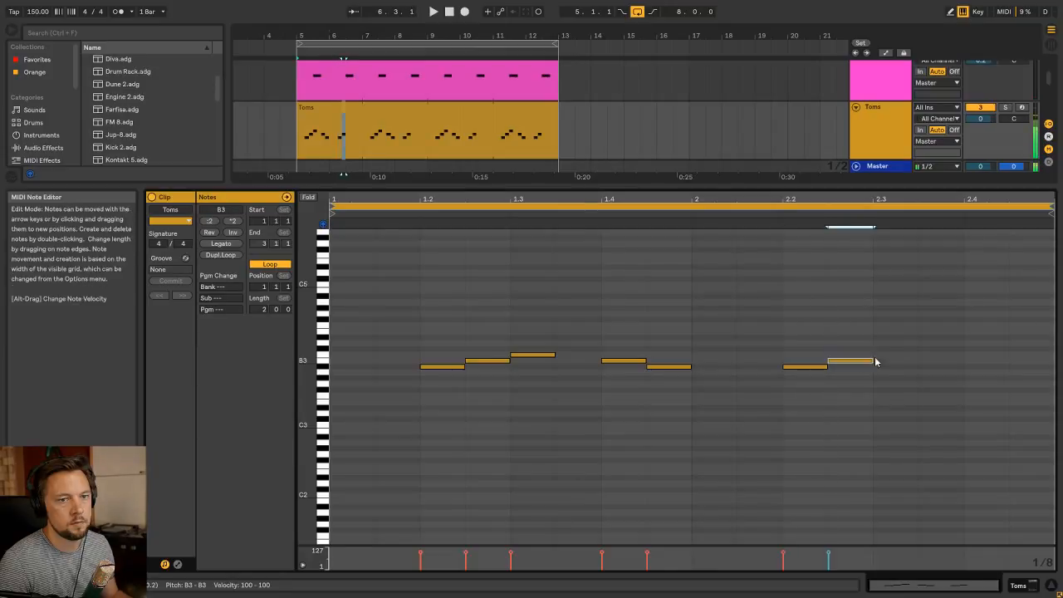
double_click(900, 350)
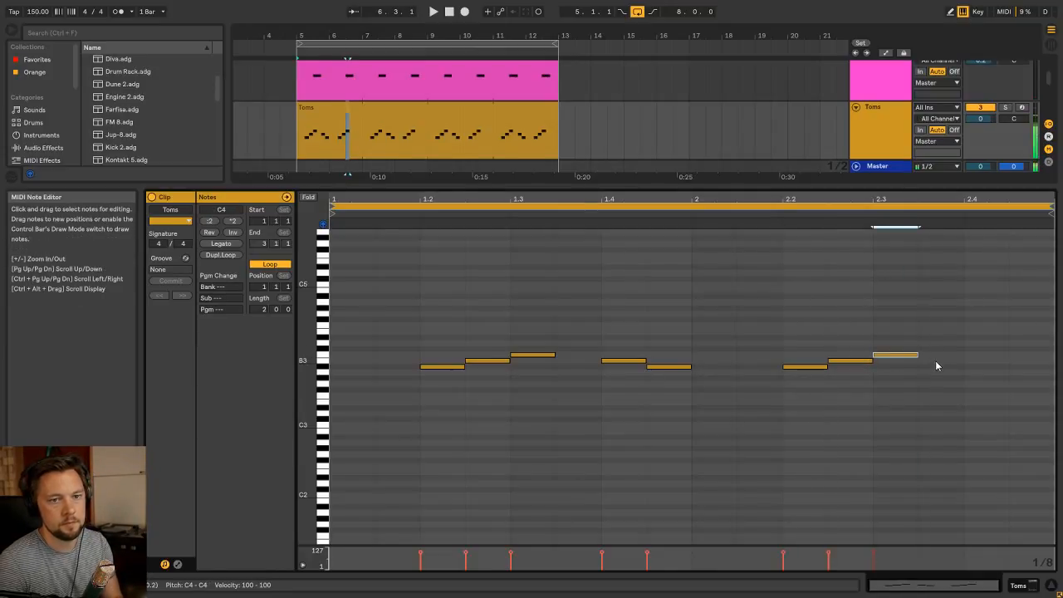
double_click(939, 360)
double_click(988, 366)
Solo the Toms track during playback and examine the edit page of its Stylus RMX instrument
key("shift+Tab")
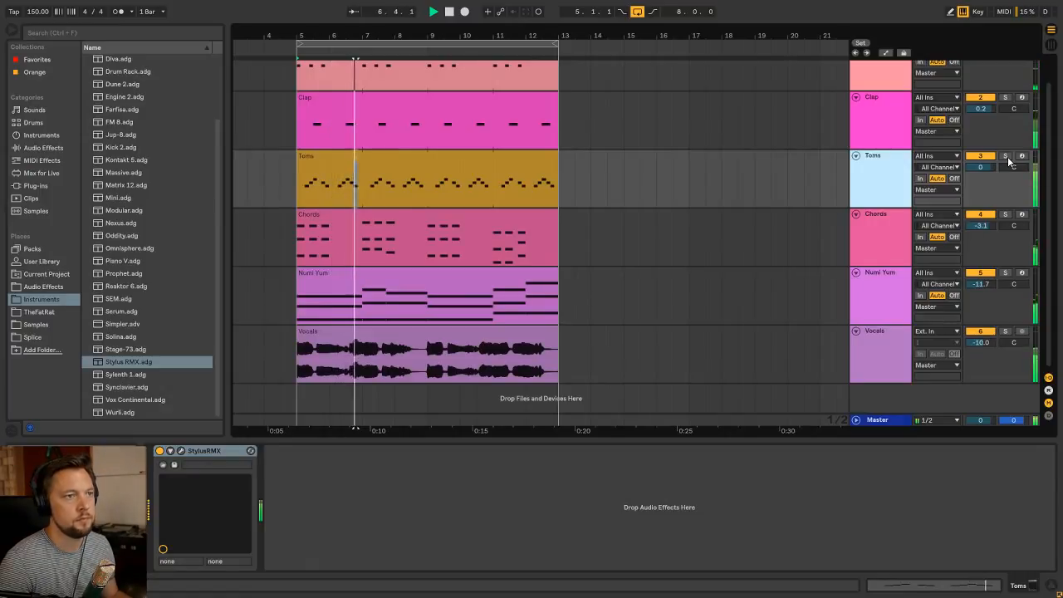
left_click(1006, 158)
left_click(417, 157)
left_click(181, 451)
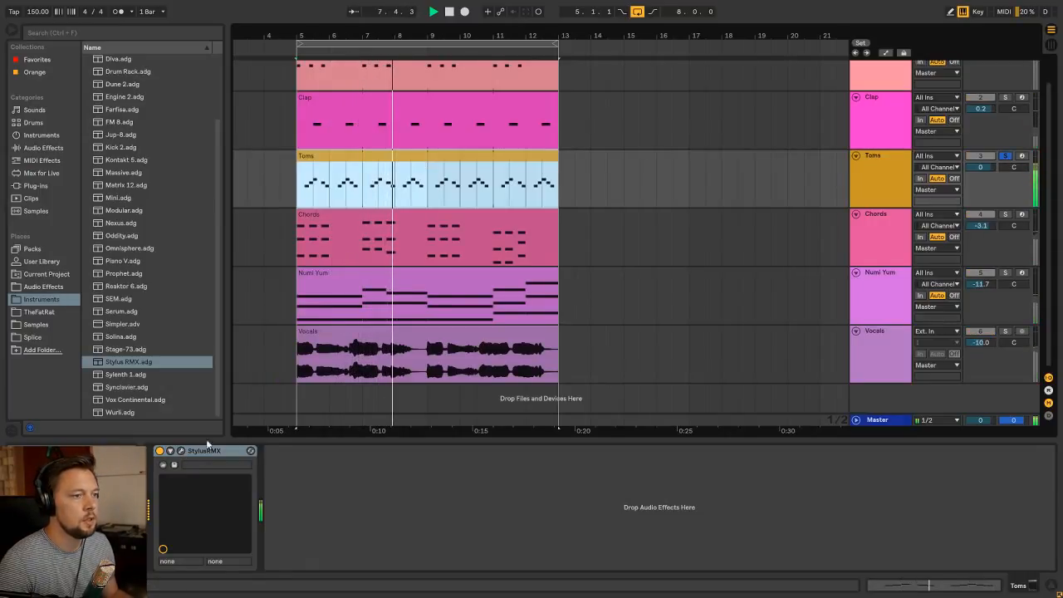
left_click_drag(732, 174, 631, 204)
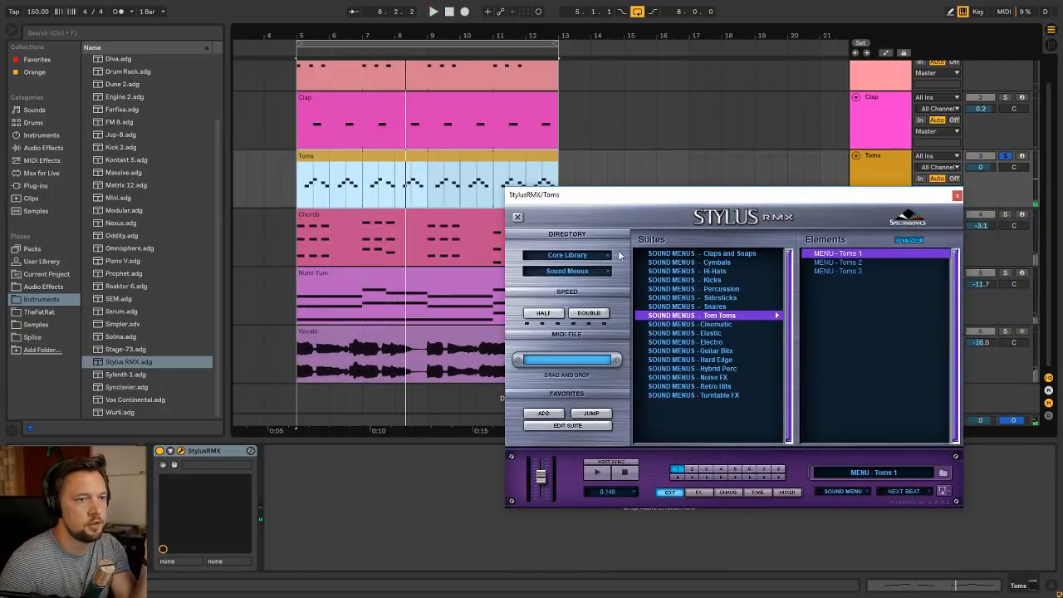
key("space")
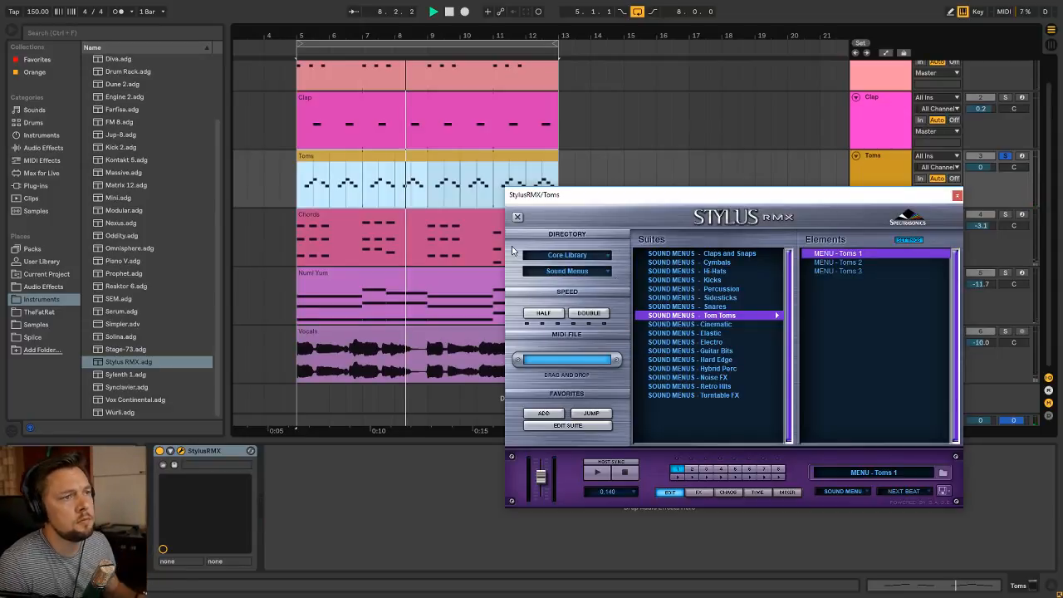
left_click(674, 497)
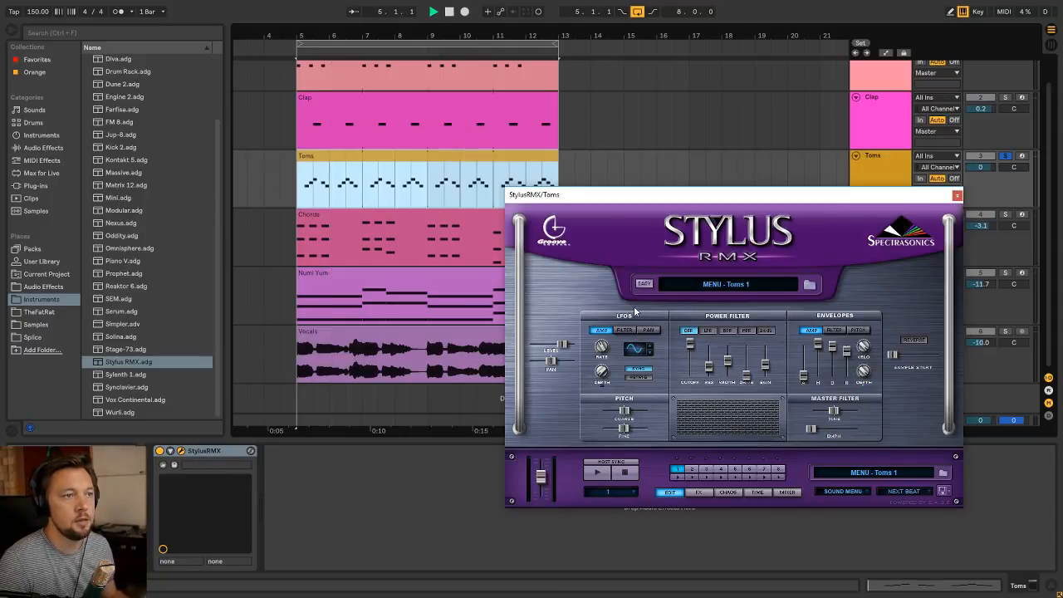
Close the Stylus RMX window and unsolo the Toms track to hear it in the full mix
left_click(956, 195)
left_click(893, 159)
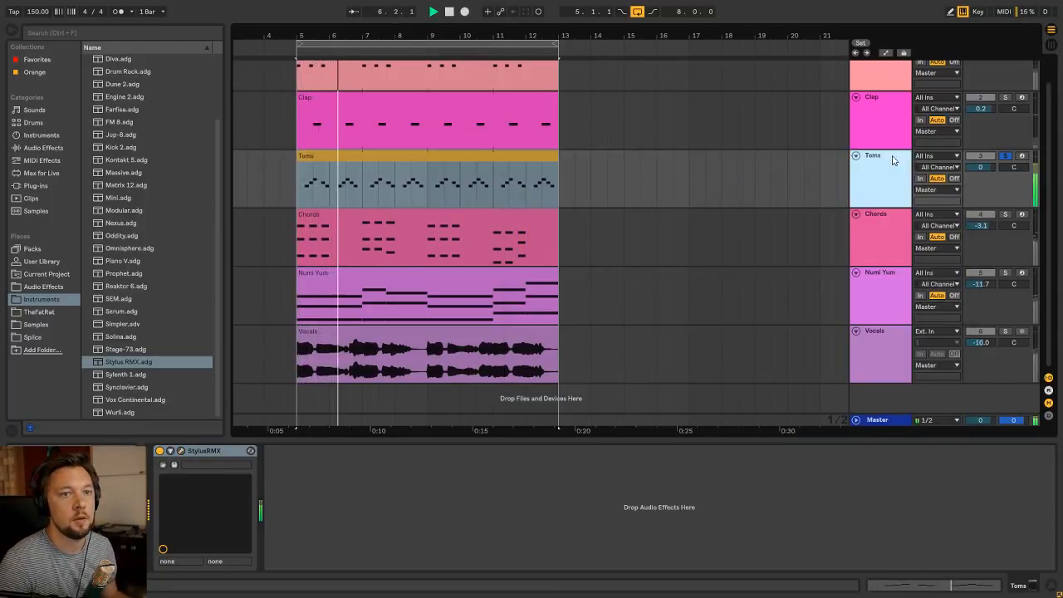
left_click(1005, 157)
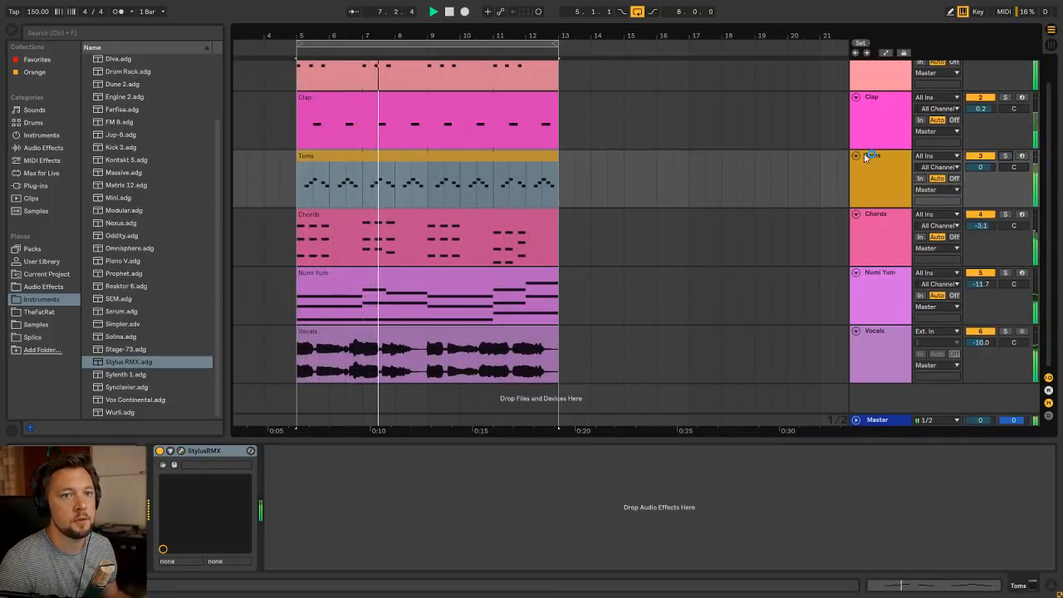
Lower the Toms track's volume to -7.9 dB in the mixer and return to the arrangement
key("Tab")
left_click_drag(413, 255, 406, 268)
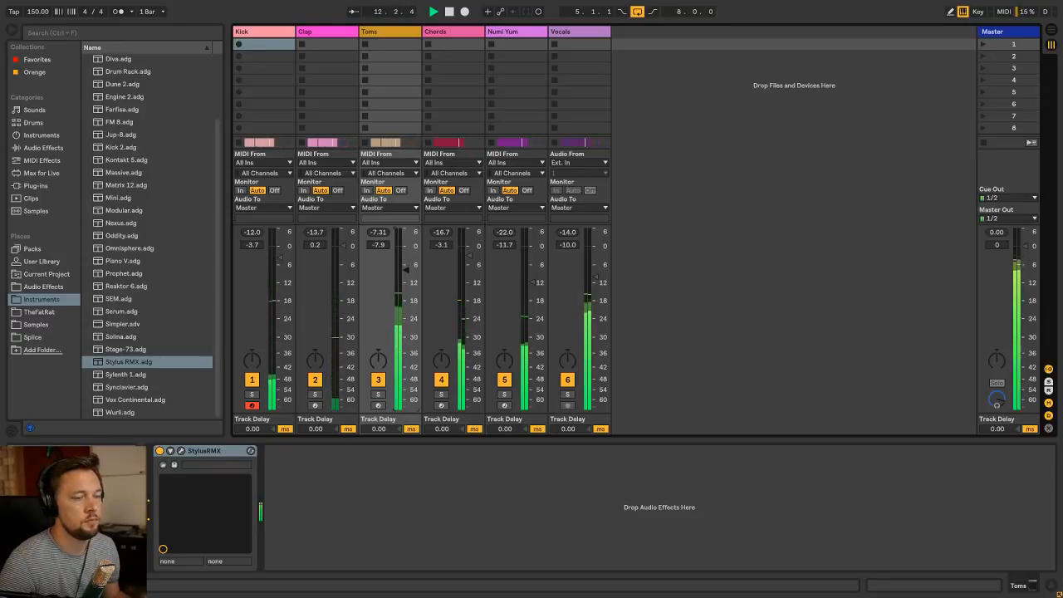
key("Tab")
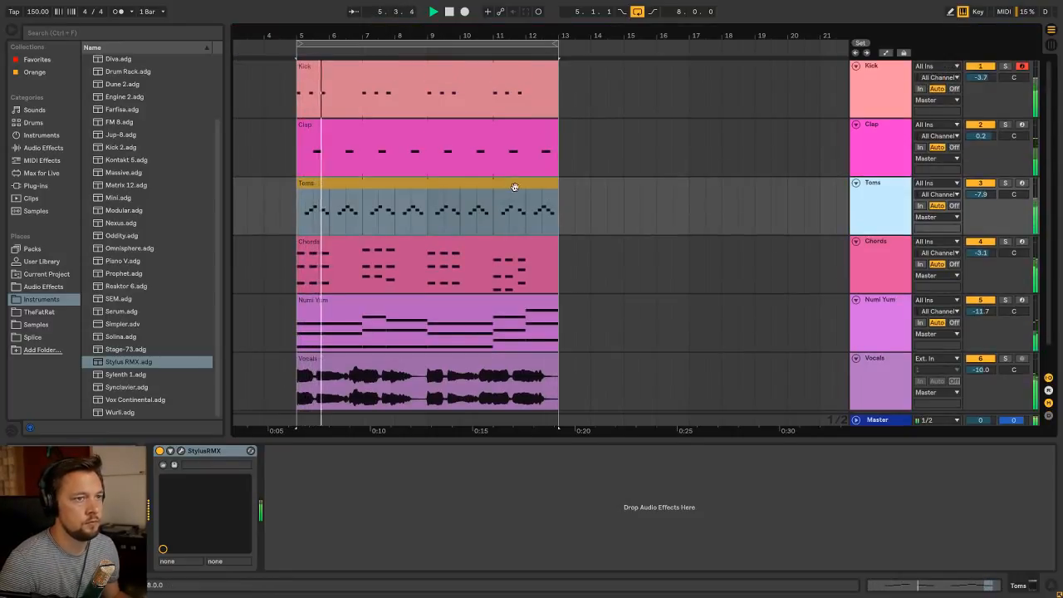
left_click(515, 187)
left_click(896, 195)
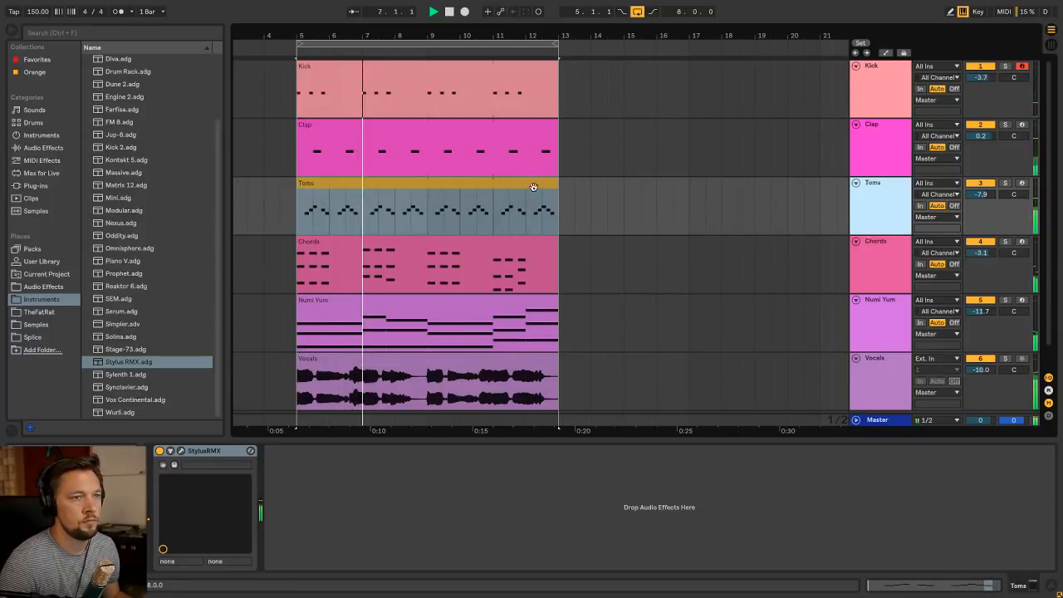
left_click(534, 186)
left_click(896, 187)
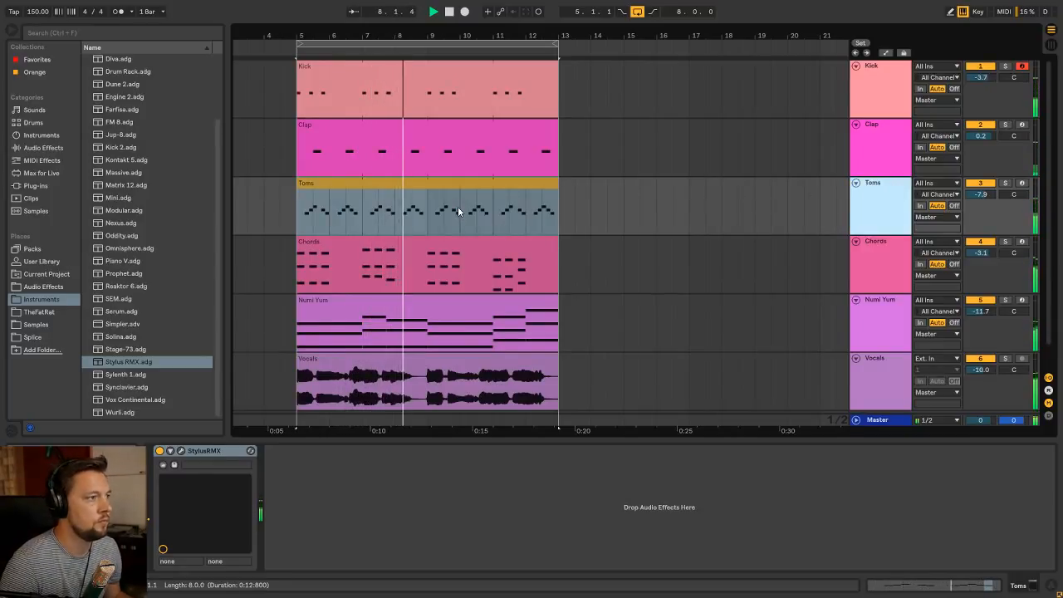
left_click(407, 187)
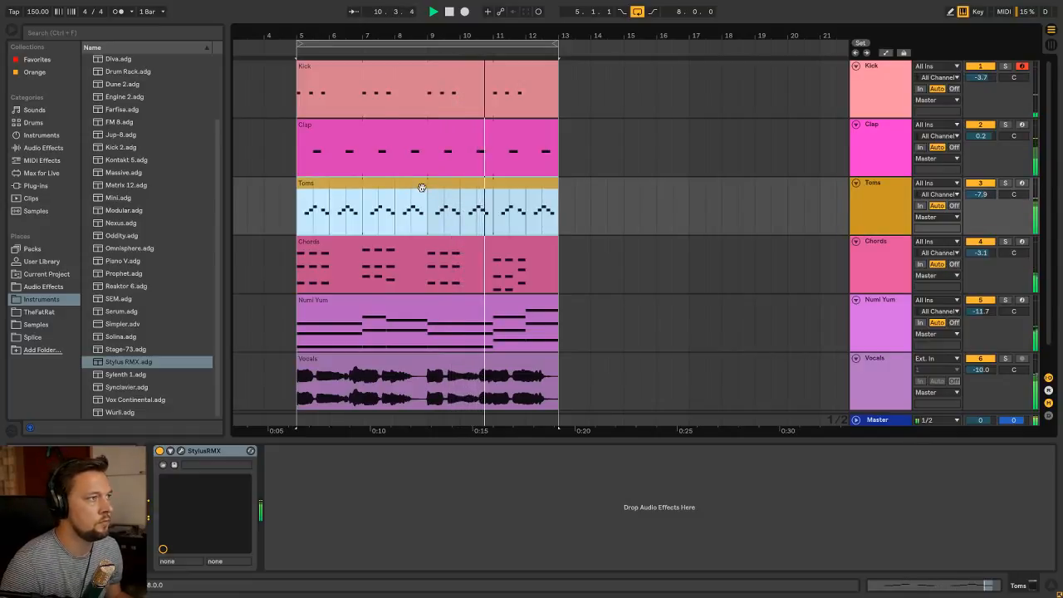
left_click(894, 184)
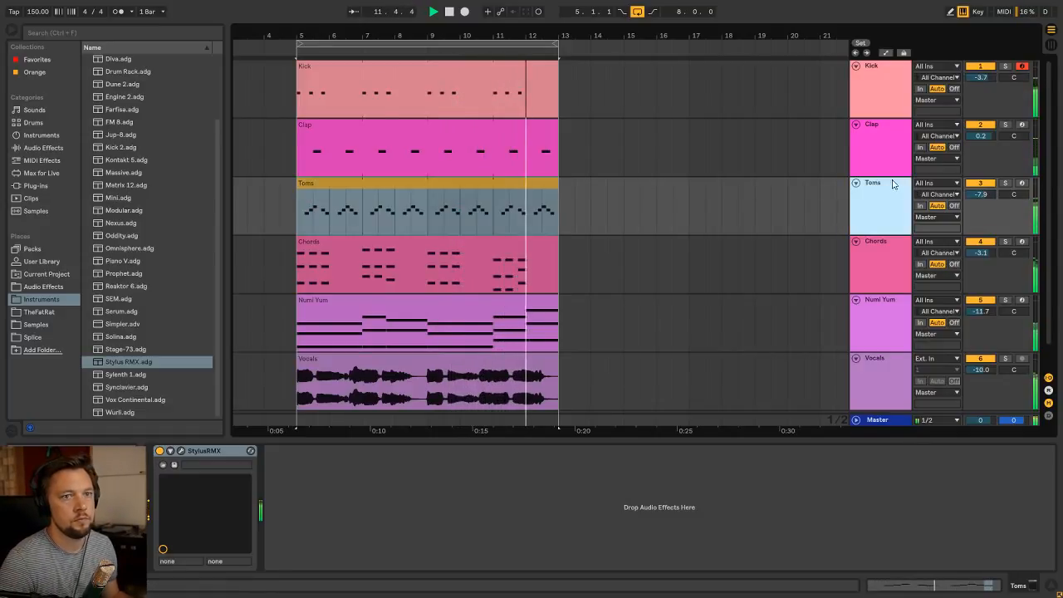
left_click(403, 185)
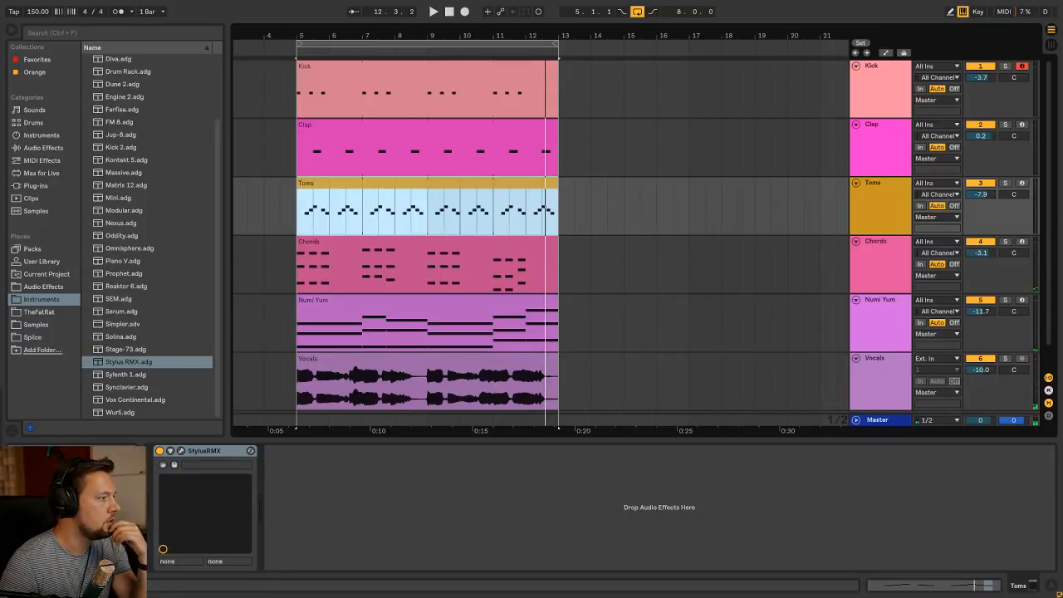
Insert a new MIDI track below Toms and rename it Woodblock
left_click(888, 191)
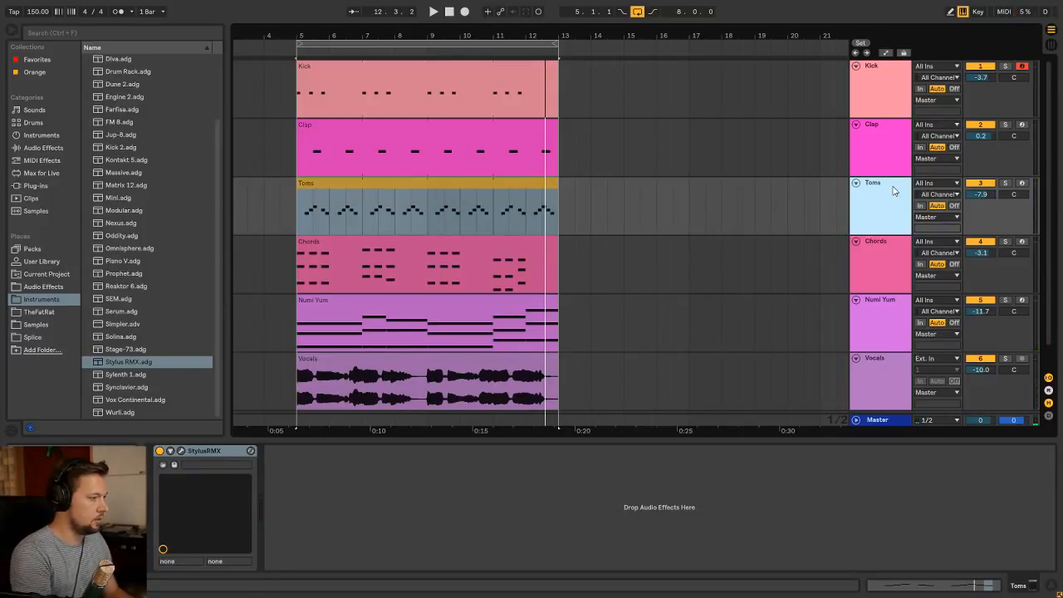
key("ctrl+shift+t")
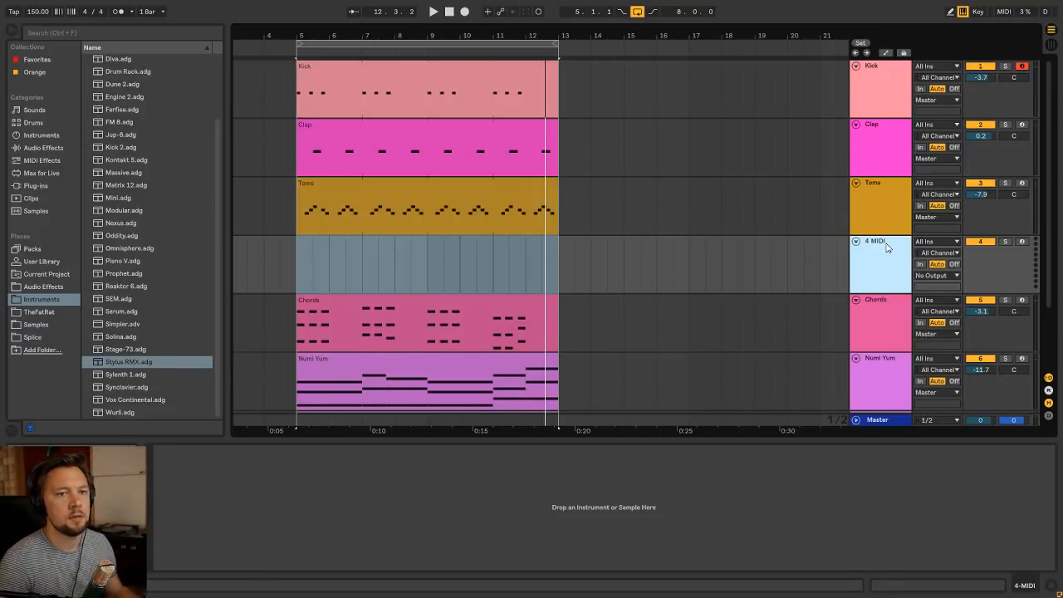
left_click(390, 192)
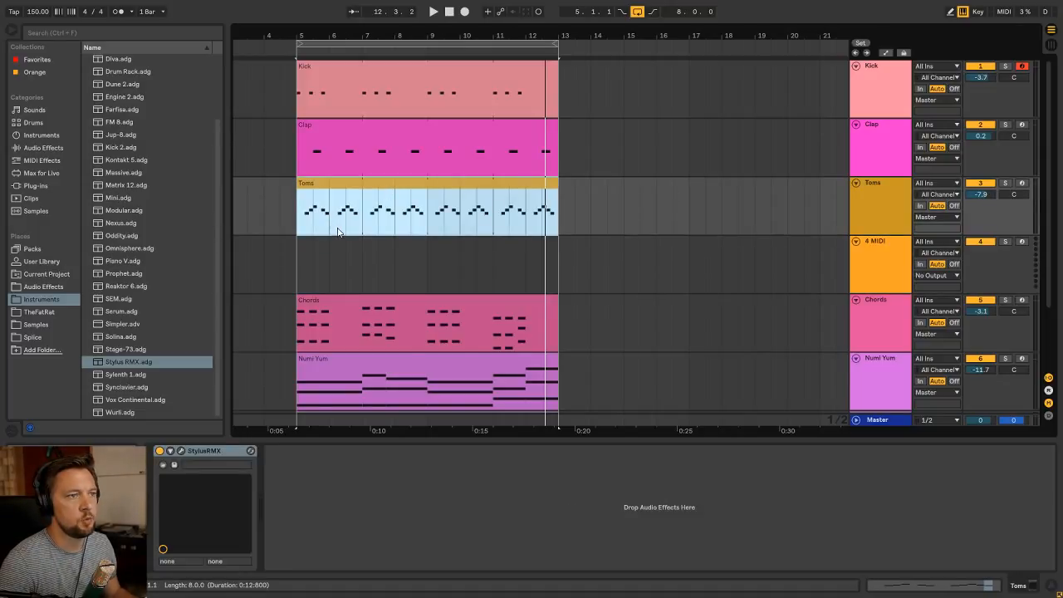
key("space")
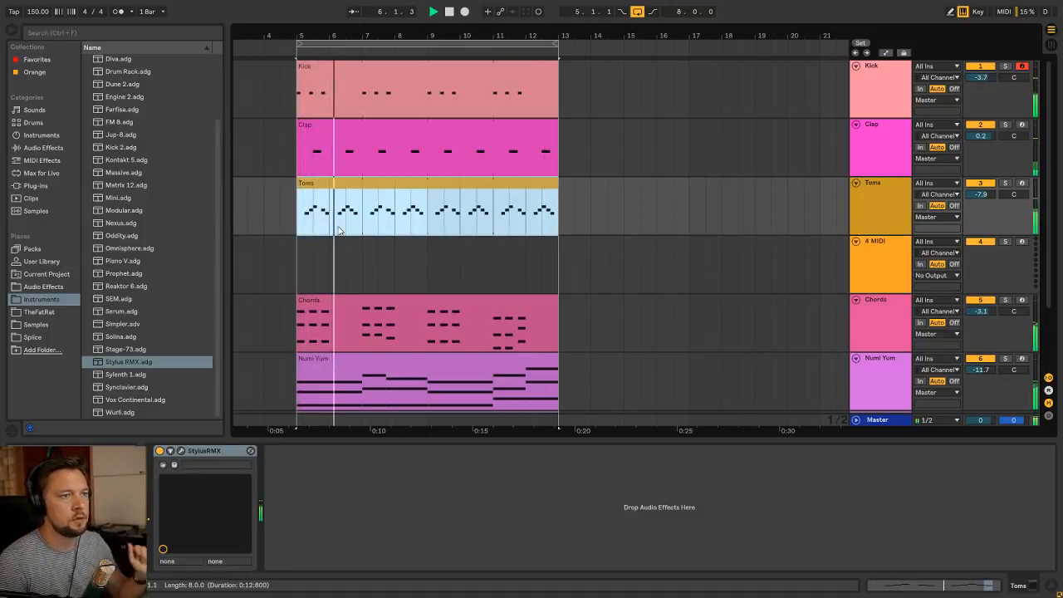
double_click(893, 247)
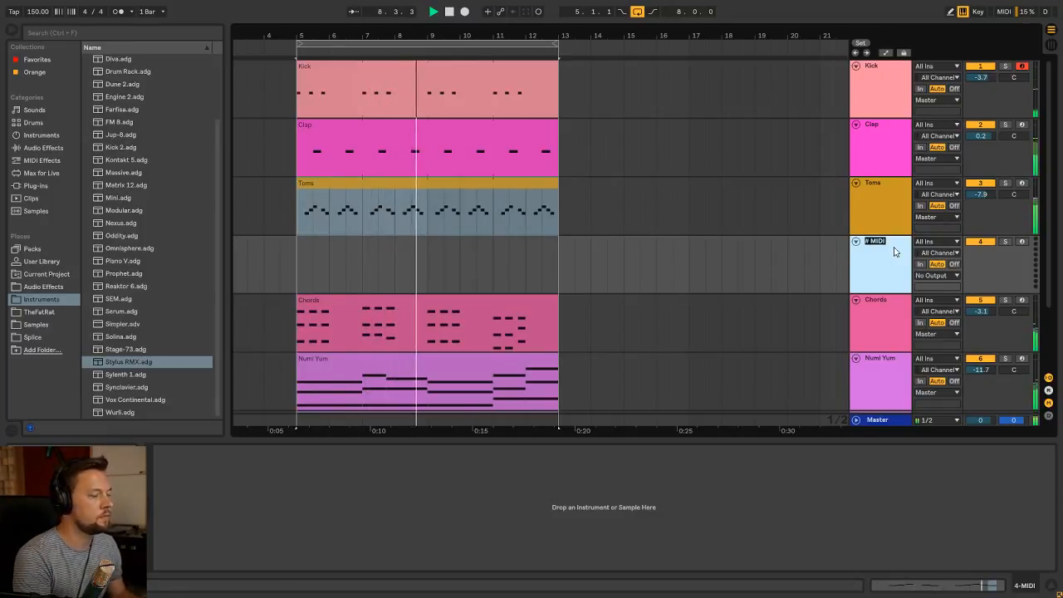
type("Woodblock")
key("Return")
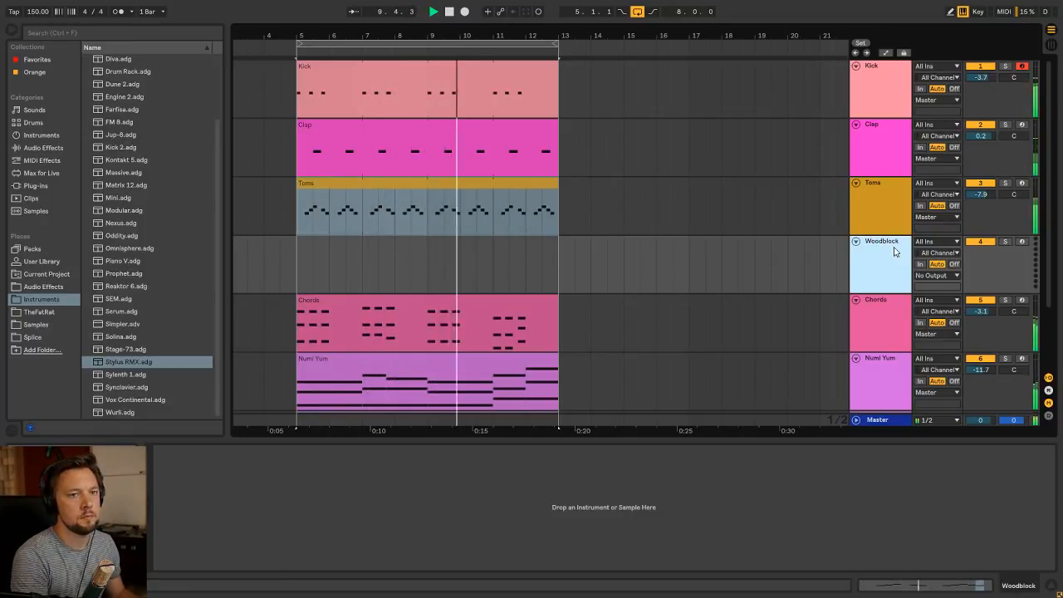
Stop playback, load Stylus RMX.adg onto the Woodblock track and ungroup its rack
left_click(297, 273)
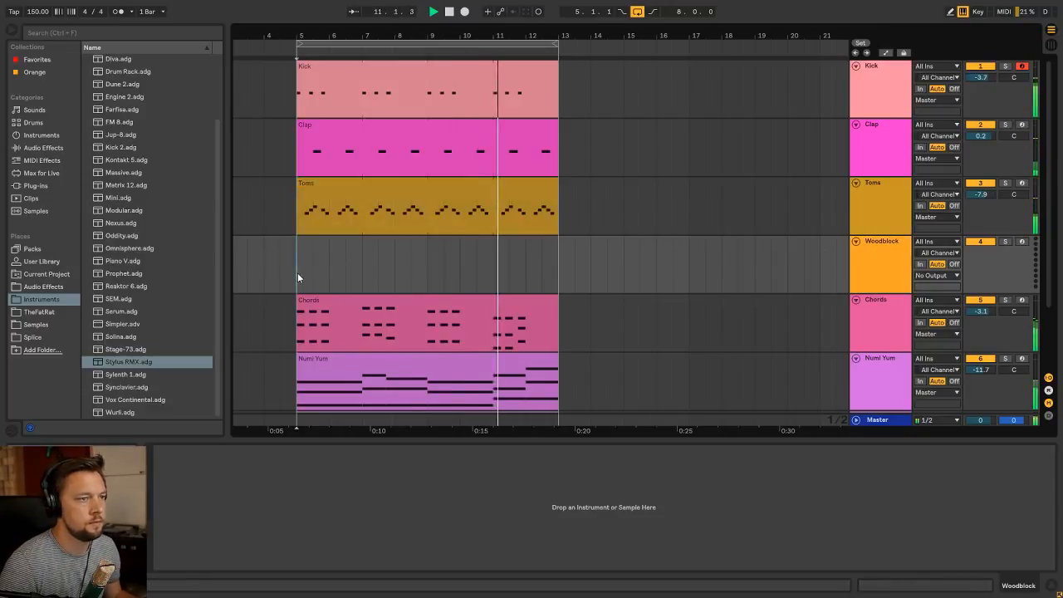
left_click(879, 253)
scroll(424, 259, "down", 2)
scroll(423, 259, "up", 2)
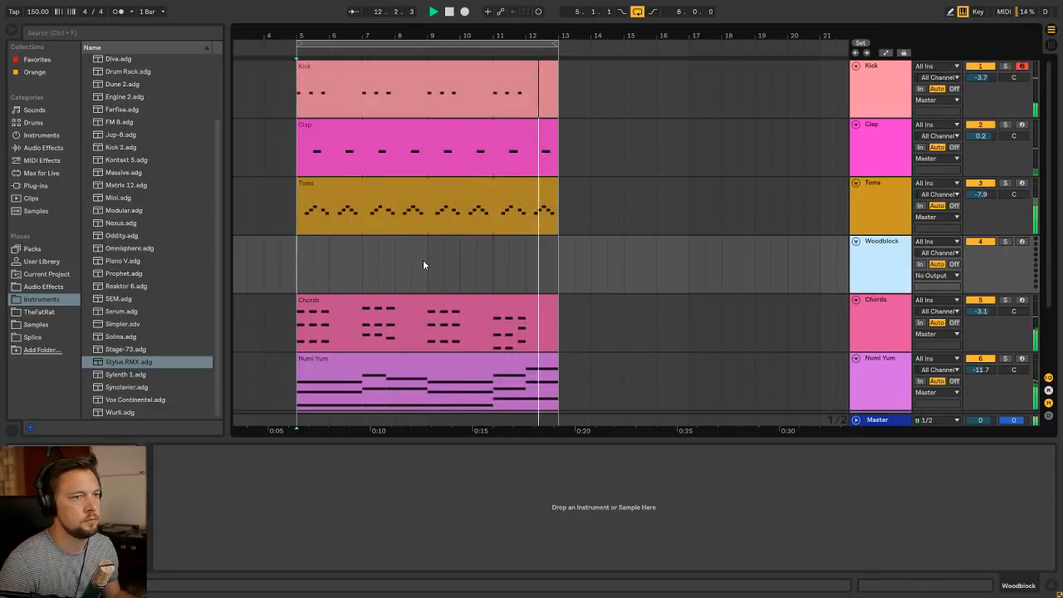
left_click(297, 276)
key("space")
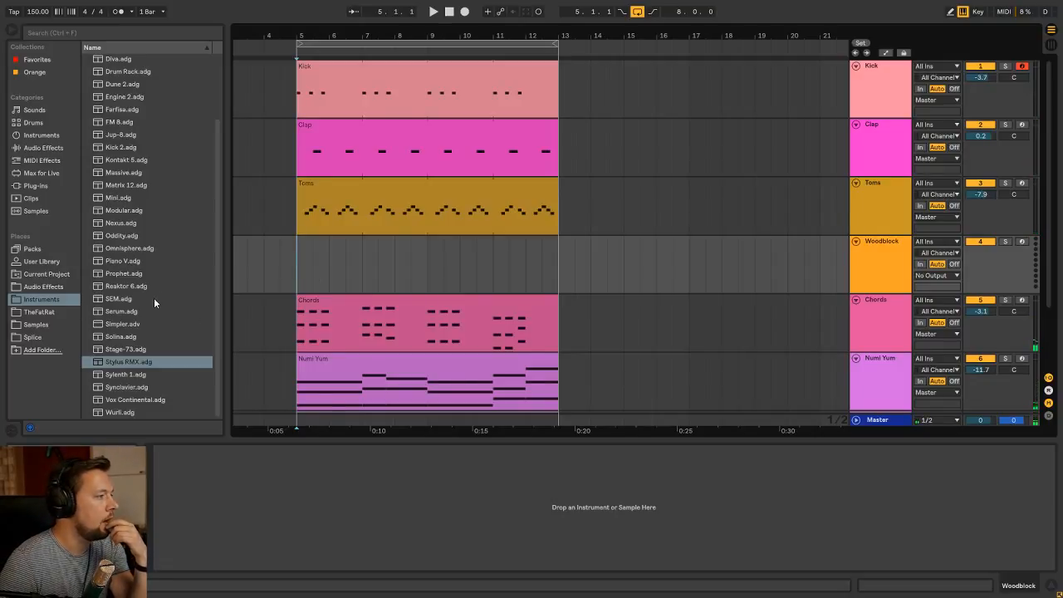
left_click_drag(143, 365, 276, 504)
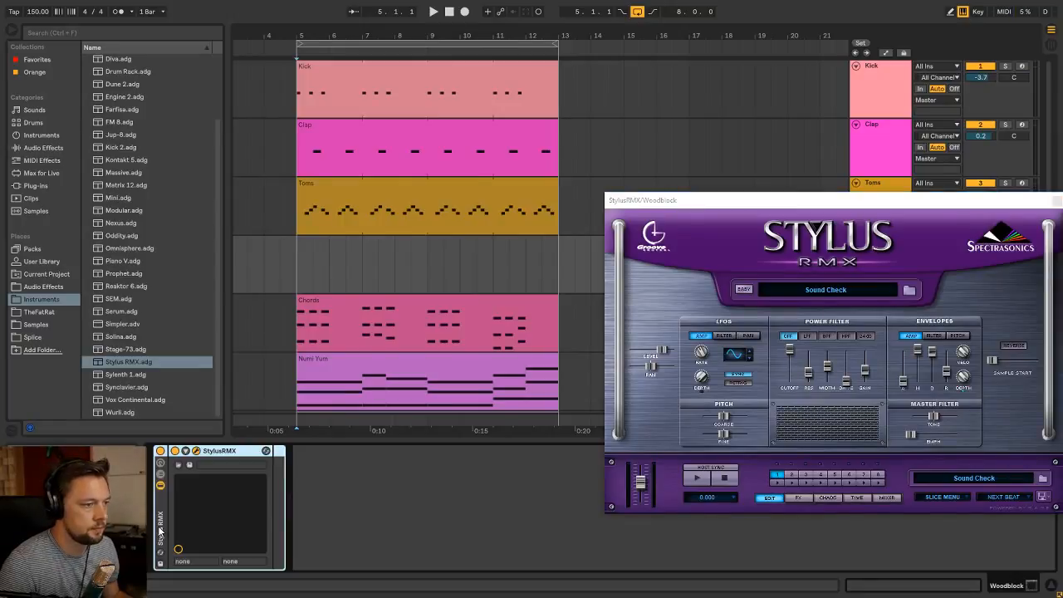
key("ctrl+shift+g")
left_click_drag(895, 207, 786, 183)
Load the MENU - Metal and Wood element from the Core Library's Sound Menus Percussion suite
left_click(737, 264)
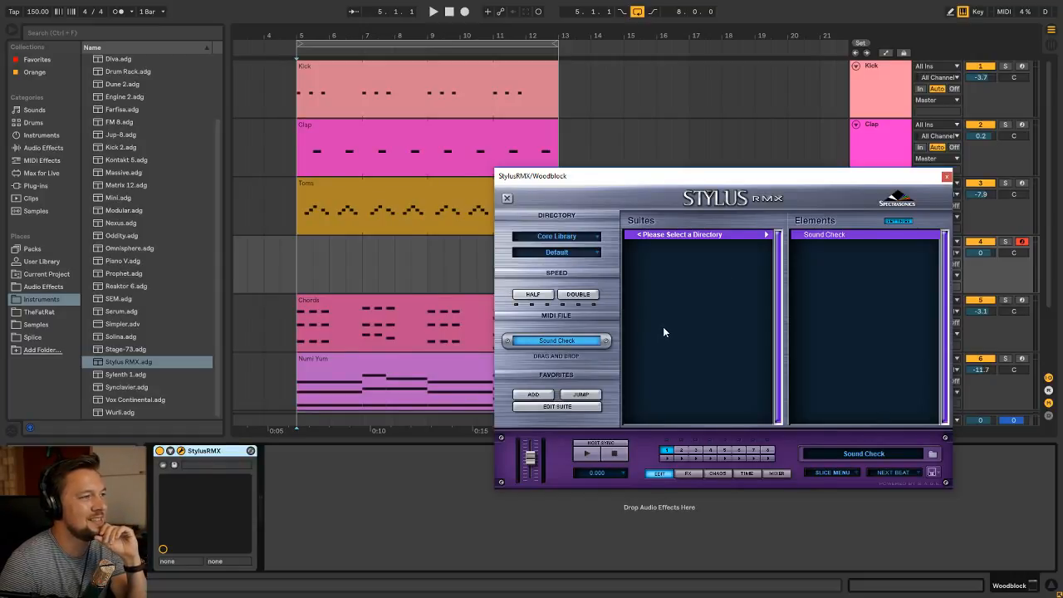
left_click(595, 253)
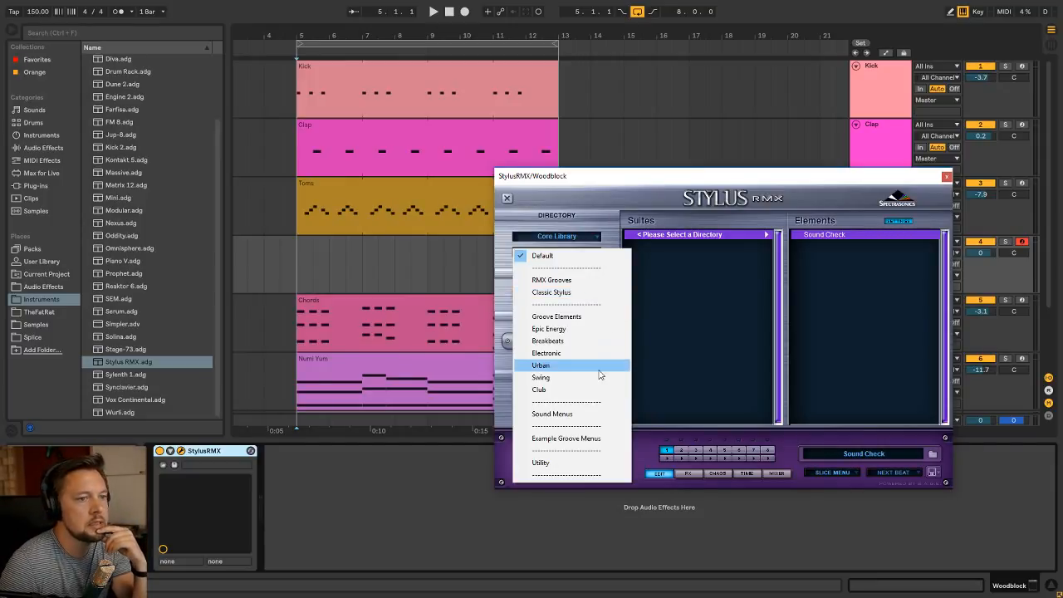
left_click(581, 413)
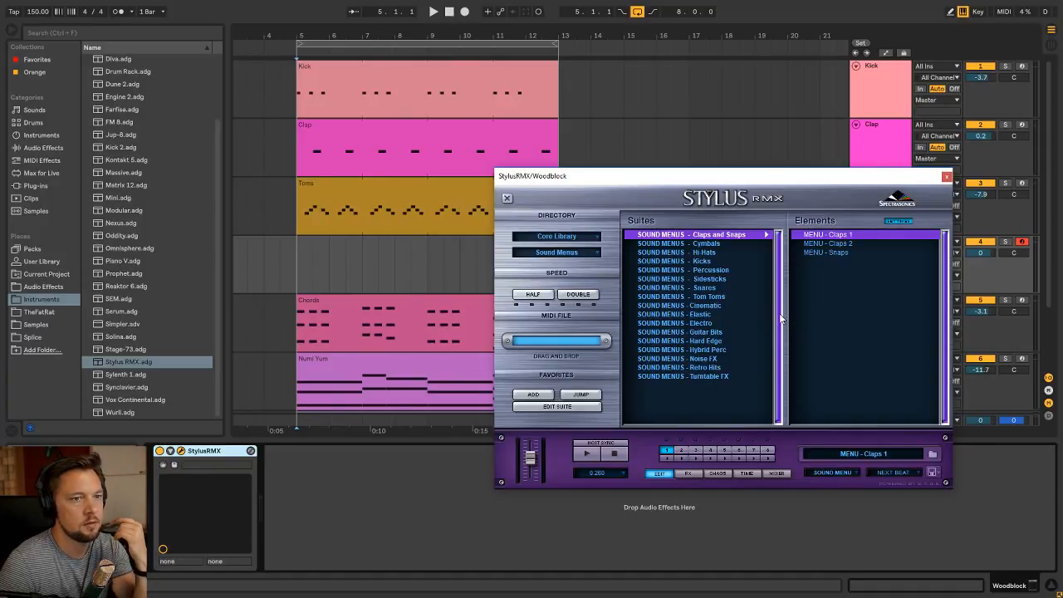
left_click(722, 270)
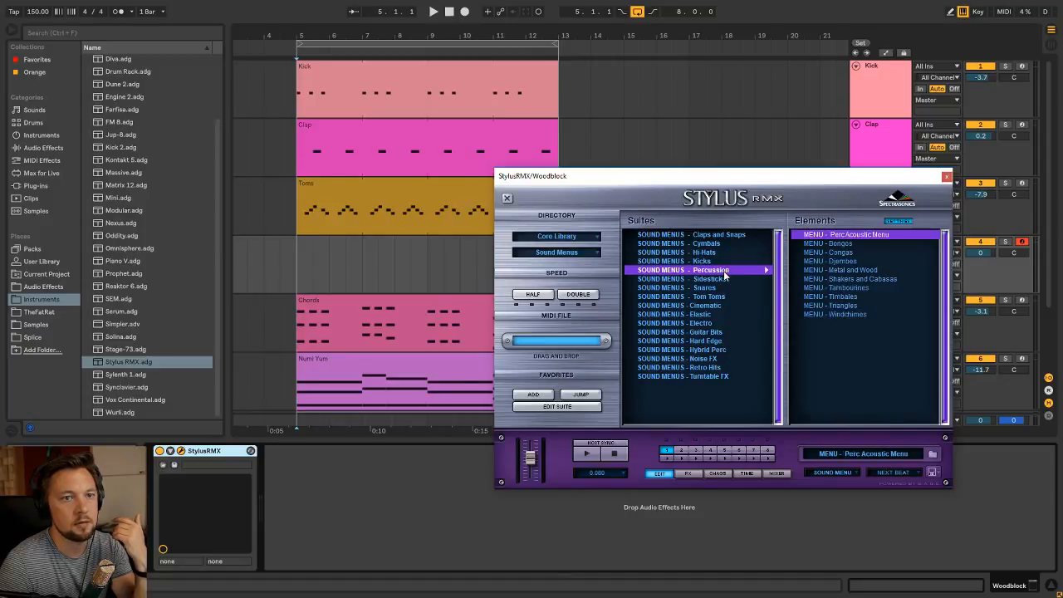
left_click(880, 270)
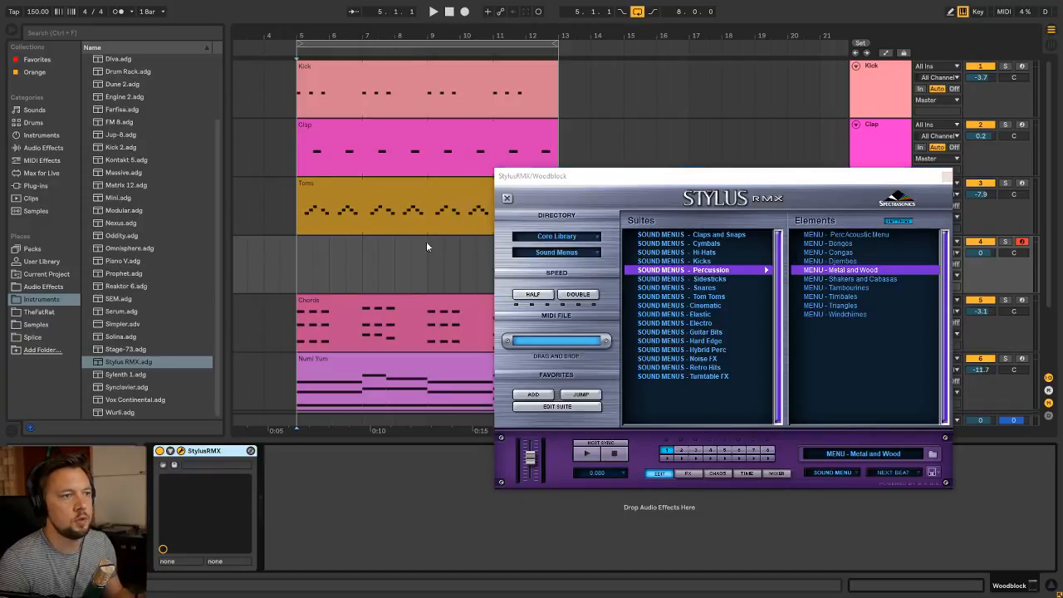
Create a MIDI clip at bar 5 on the Woodblock track, name it Woodblock and extend it to bar 13
key("ctrl+alt+p")
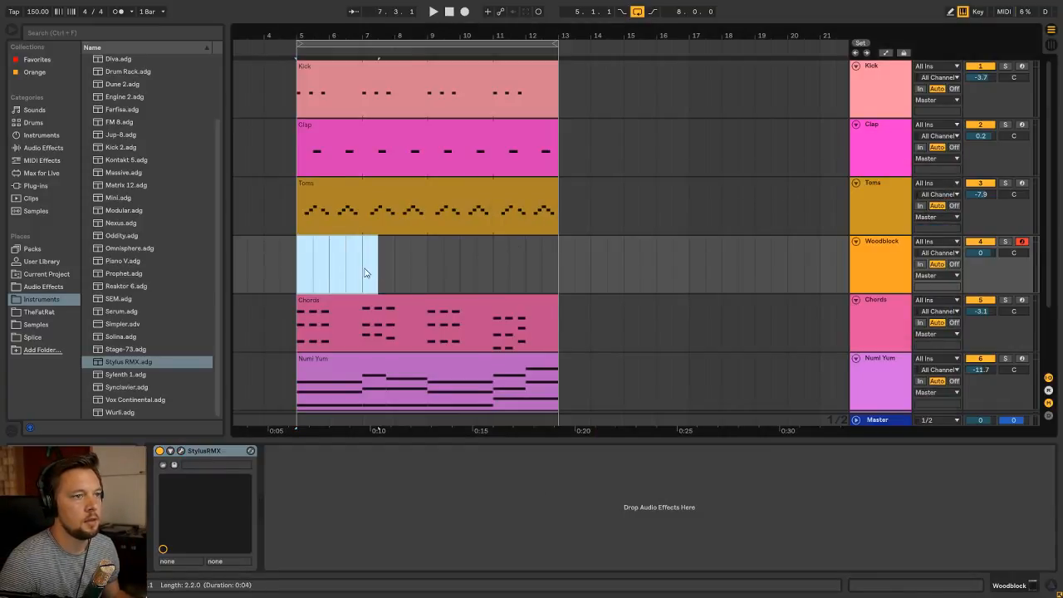
key("ctrl+shift+m")
key("ctrl+r")
type("W")
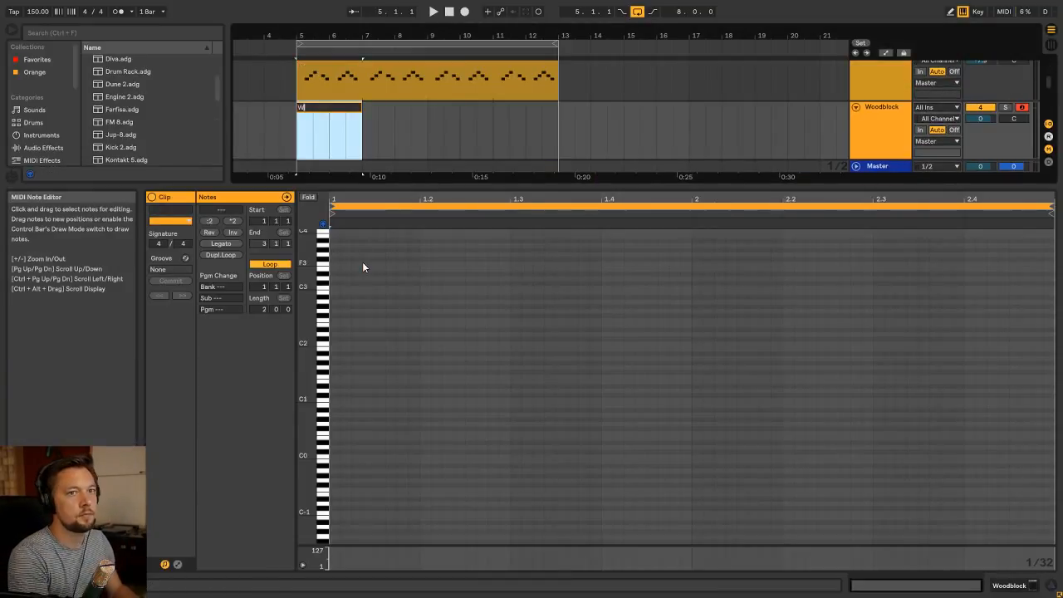
type("oodbl")
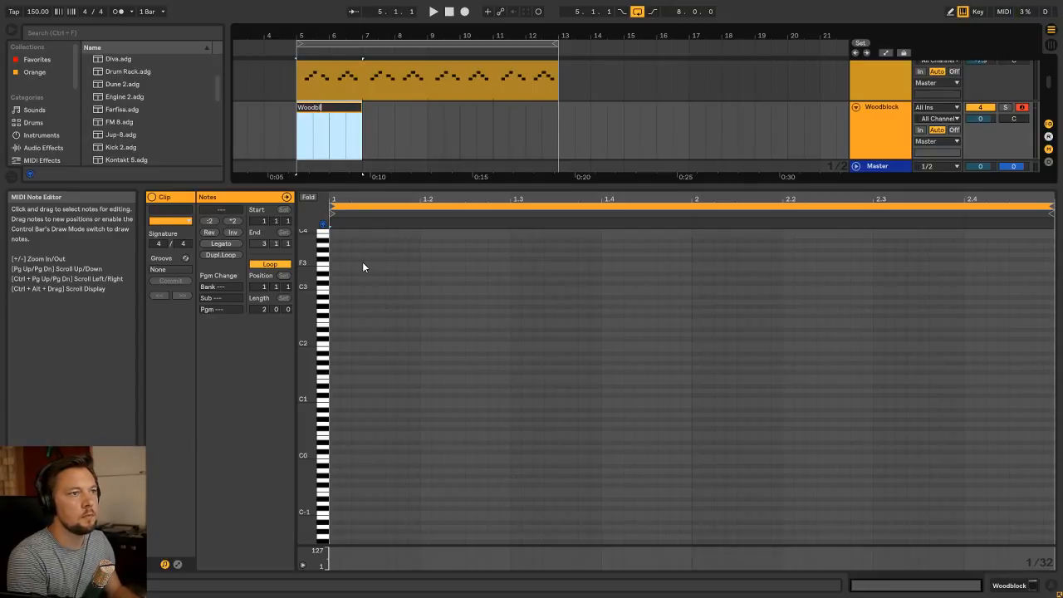
type("ock")
key("Return")
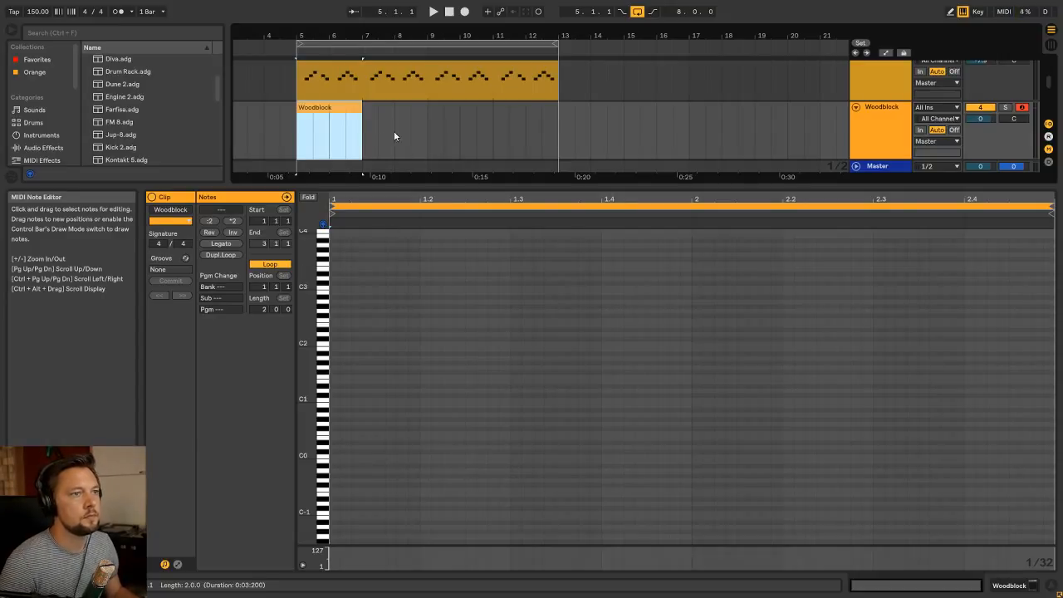
left_click_drag(361, 108, 559, 120)
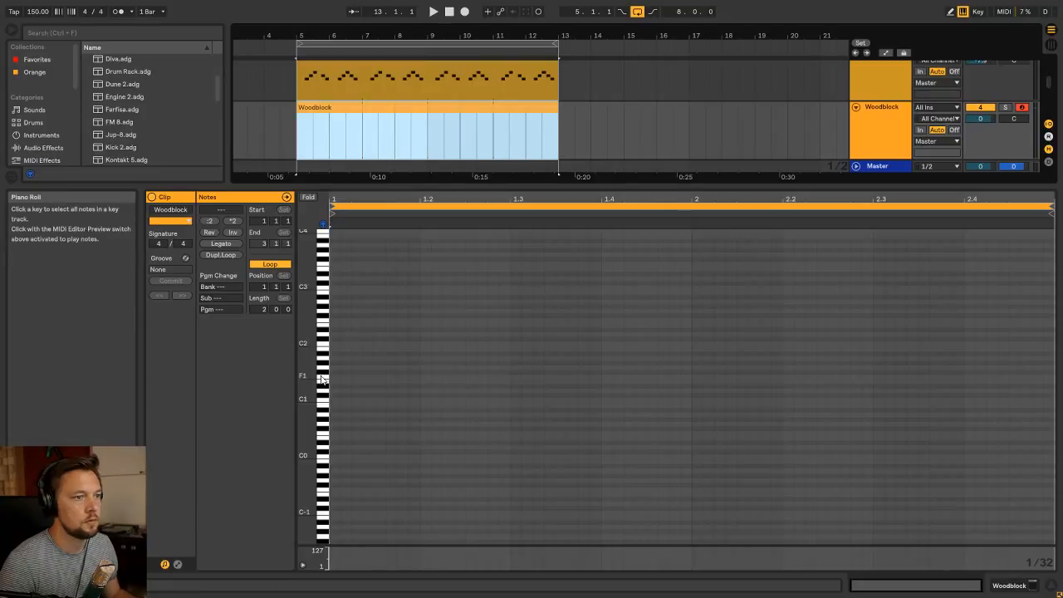
Place two consecutive E4 eighth notes at the start of the Woodblock clip's second bar, using a 1/8 grid
left_click_drag(325, 378, 321, 327)
scroll(328, 254, "up", 1)
scroll(326, 272, "up", 2)
left_click(327, 324)
left_click(323, 330)
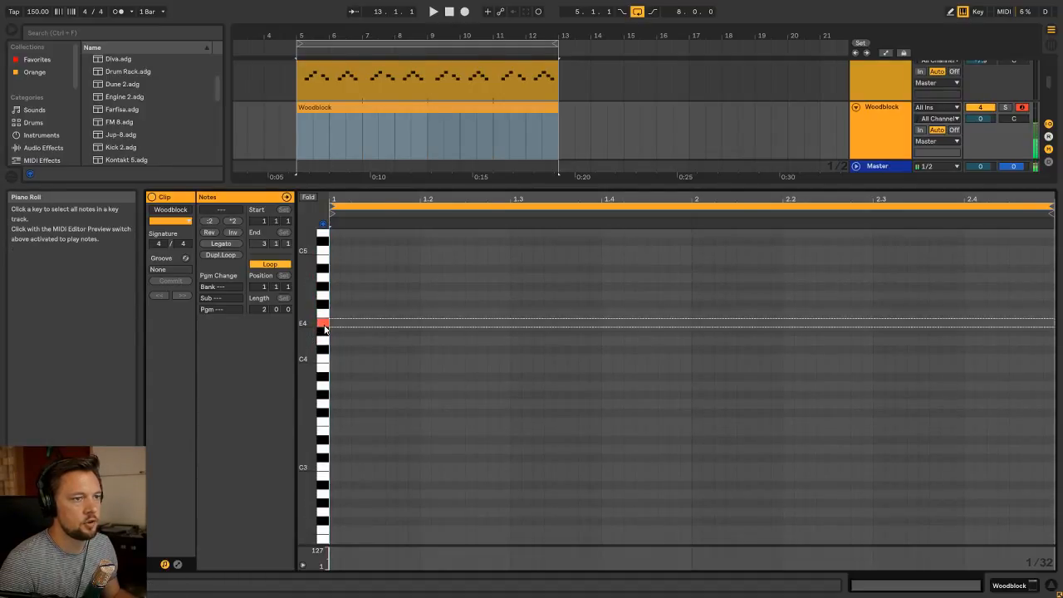
right_click(518, 313)
left_click(580, 496)
key("space")
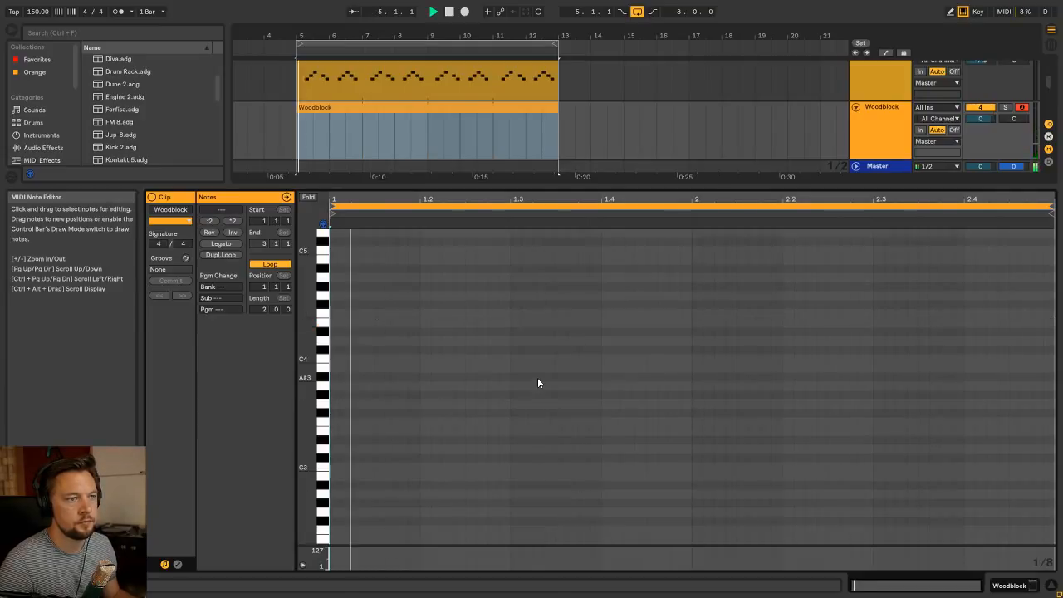
double_click(720, 323)
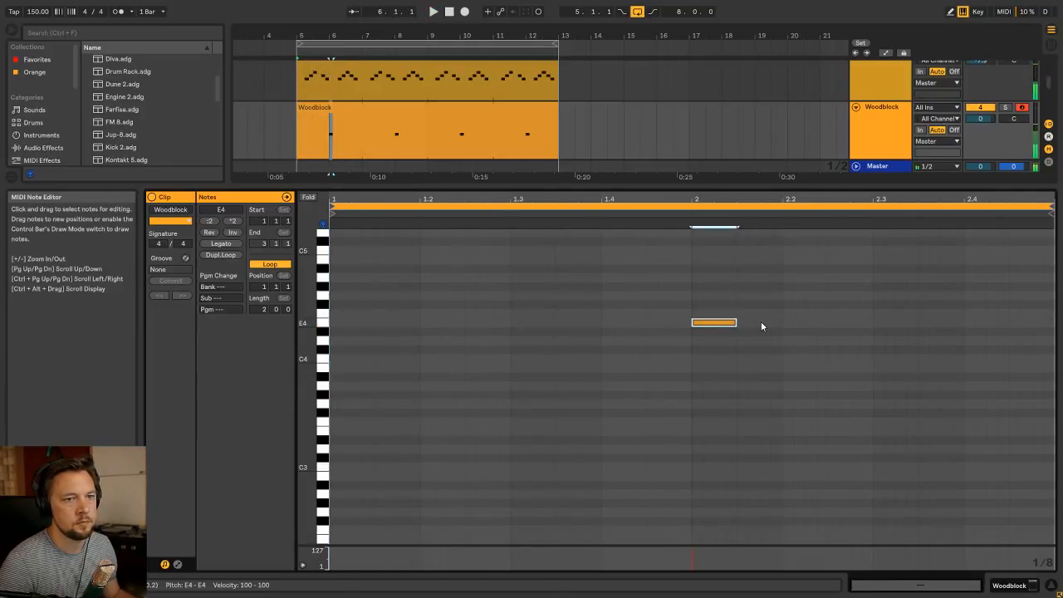
double_click(760, 324)
During playback, lower the Woodblock track's volume to -5.0 dB and the Toms track's to -9.3 dB
key("Tab")
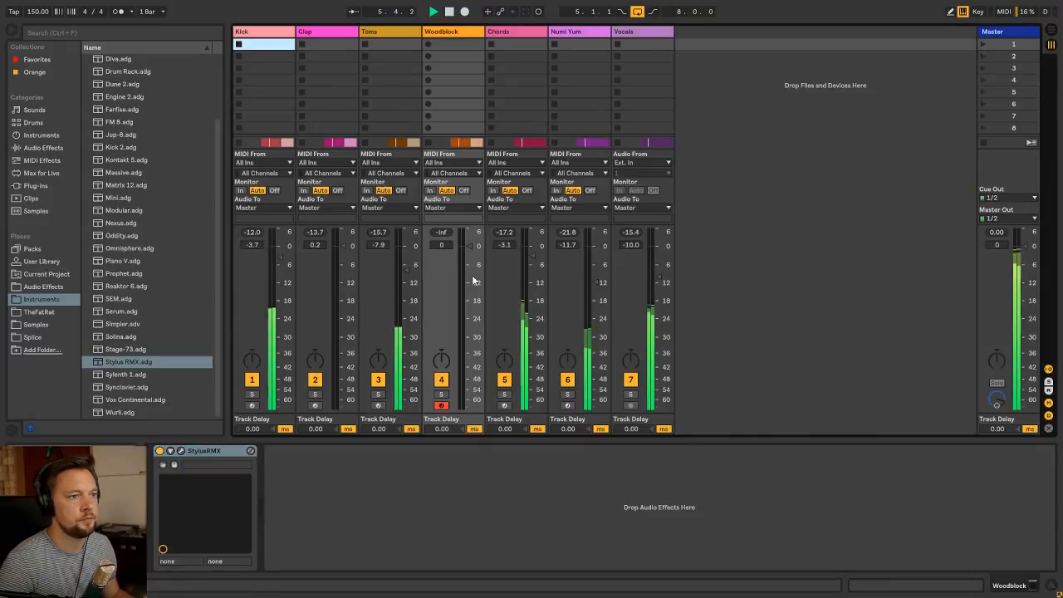
left_click_drag(468, 247, 468, 259)
left_click_drag(407, 270, 407, 272)
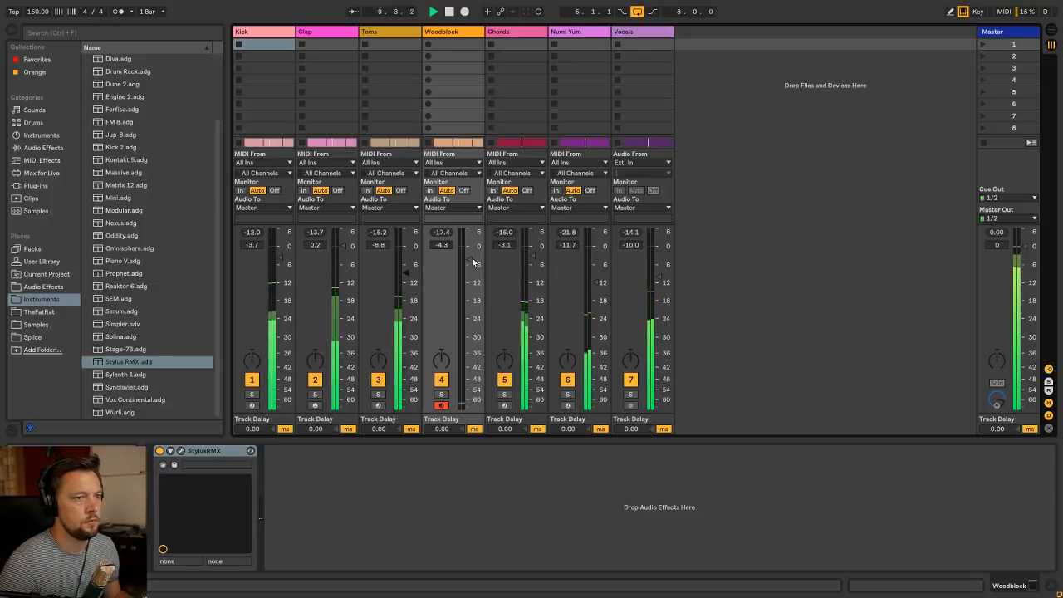
left_click_drag(469, 259, 469, 262)
key("Tab")
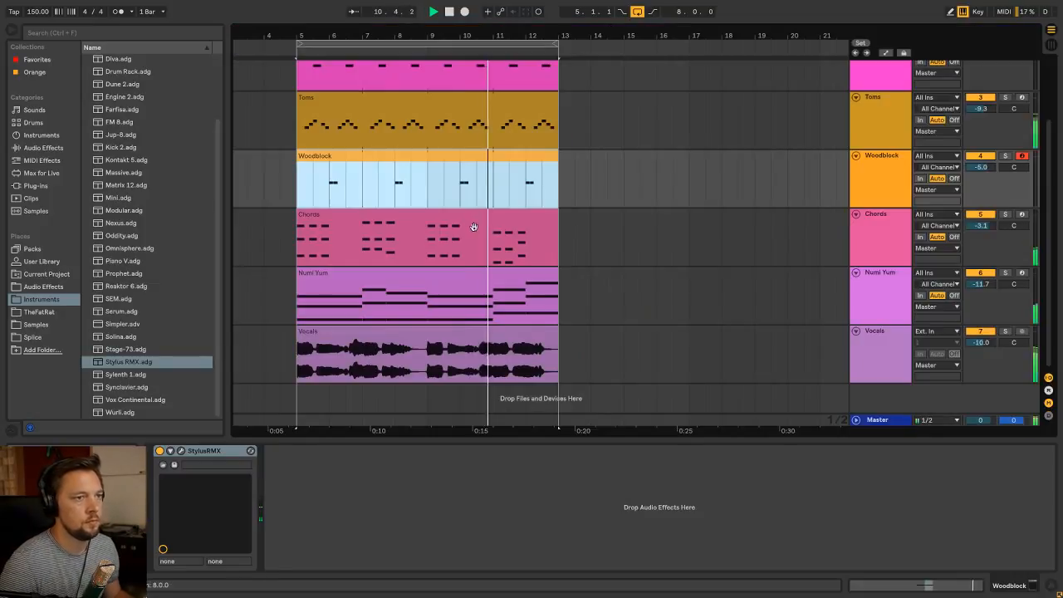
scroll(483, 170, "up", 3)
left_click(894, 241)
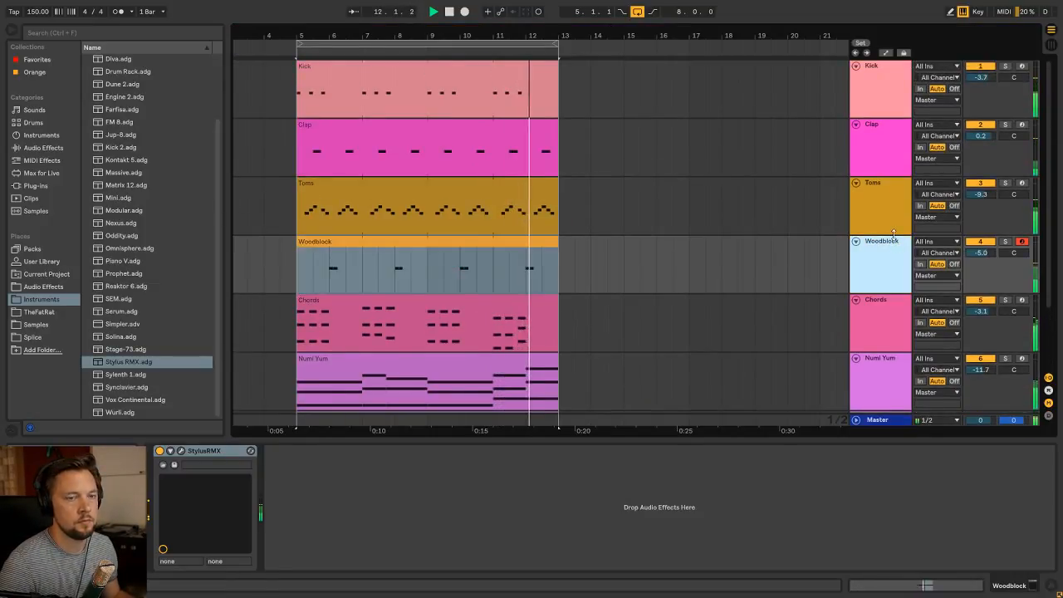
left_click(491, 244)
left_click(903, 266)
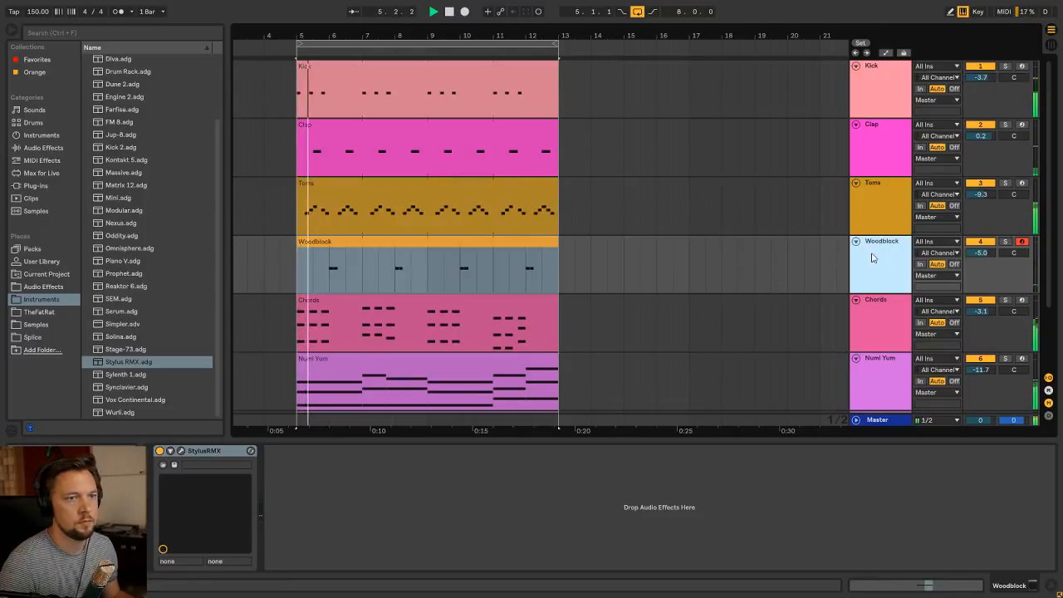
left_click(375, 251)
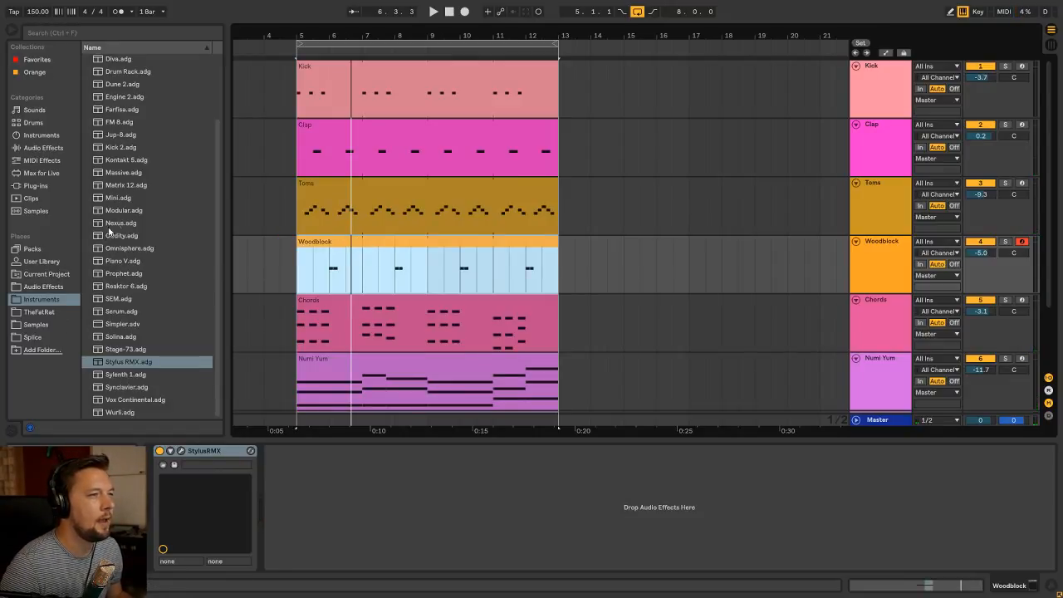
left_click(62, 286)
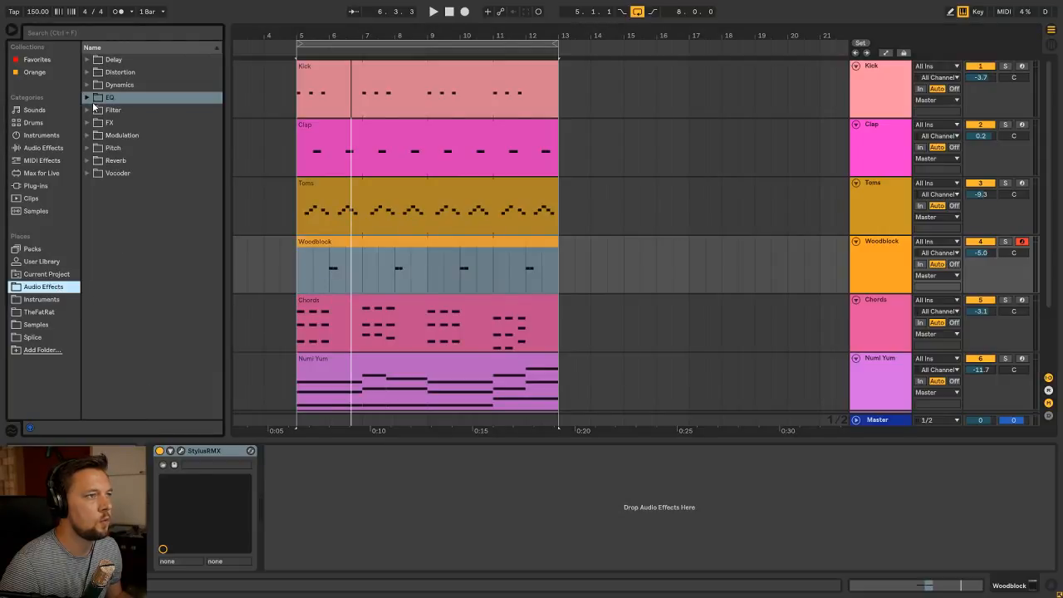
left_click(88, 122)
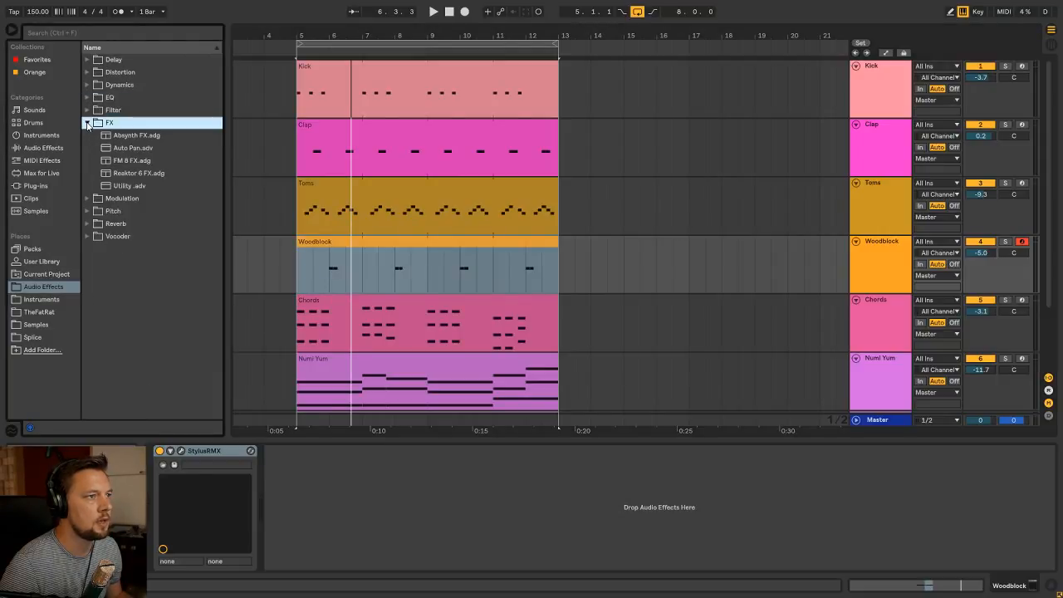
Show the Woodblock track's panning automation in the arrangement
left_click(374, 244)
key("Tab")
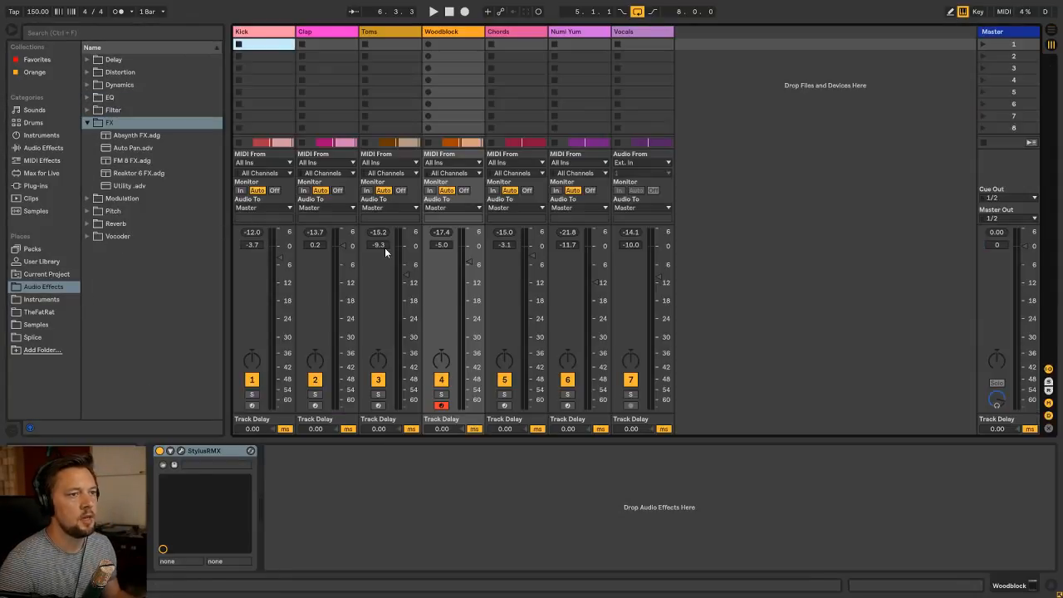
right_click(446, 363)
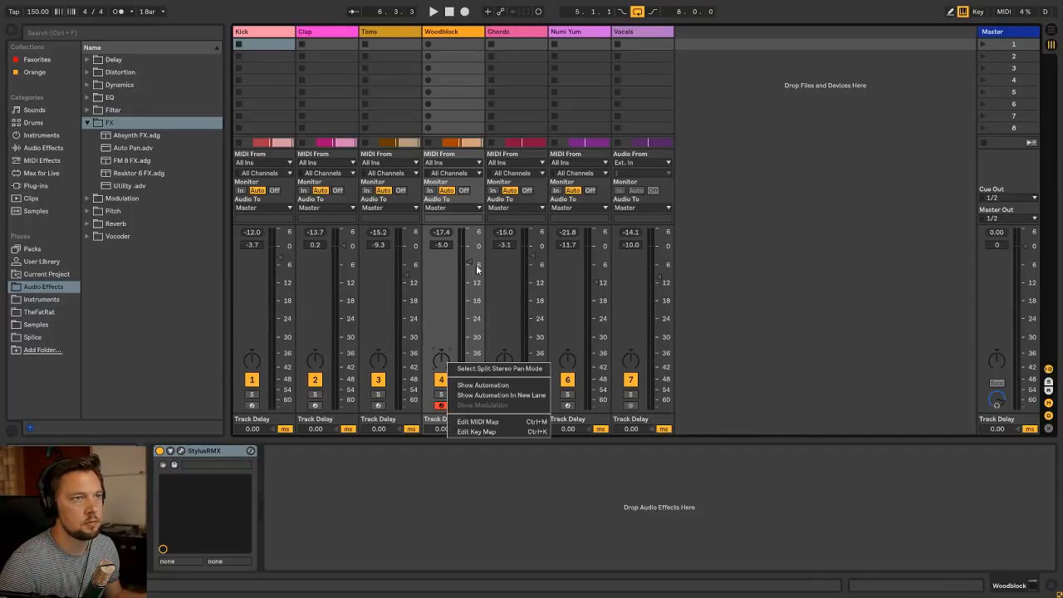
left_click(538, 286)
right_click(445, 367)
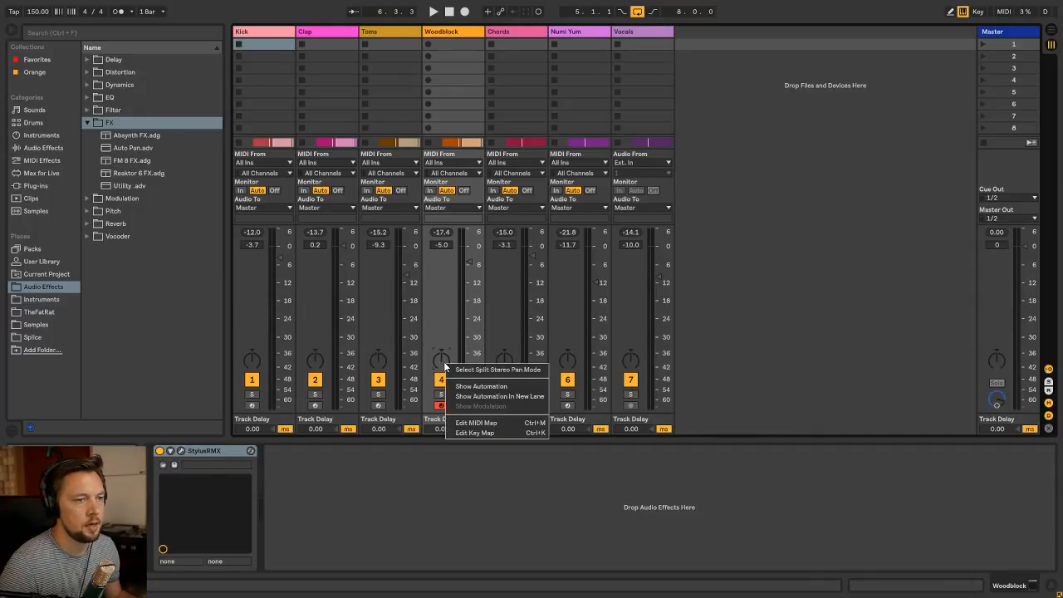
left_click(500, 386)
Automate the Woodblock panning to 50R from 5.4 to 6.1.3 and to 50L from 6.1.3 to 6.3
left_click_drag(325, 54, 501, 221)
left_click(509, 265)
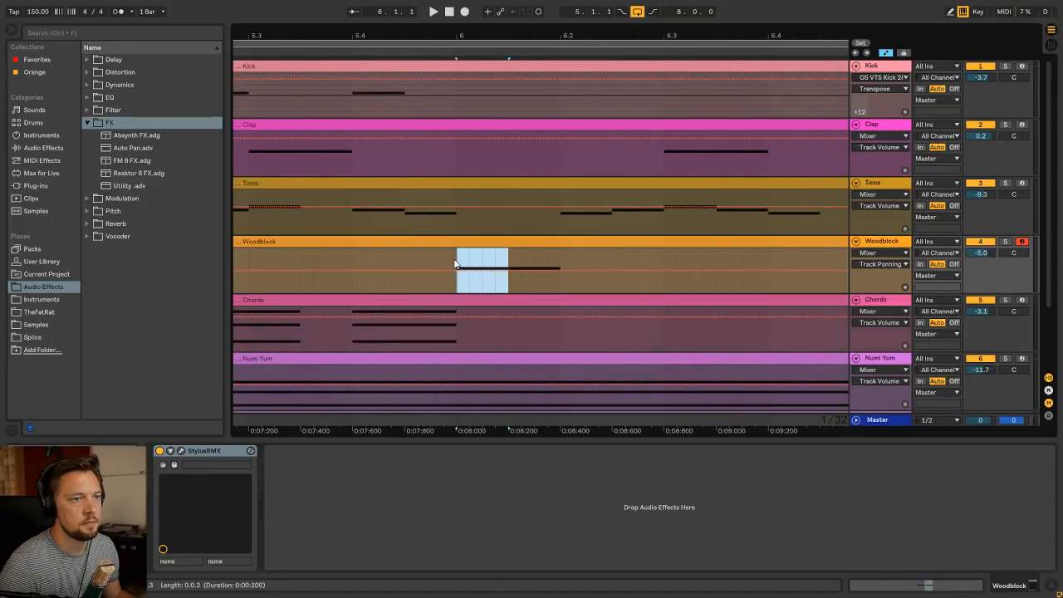
left_click_drag(455, 264, 376, 248)
left_click_drag(510, 288, 664, 288)
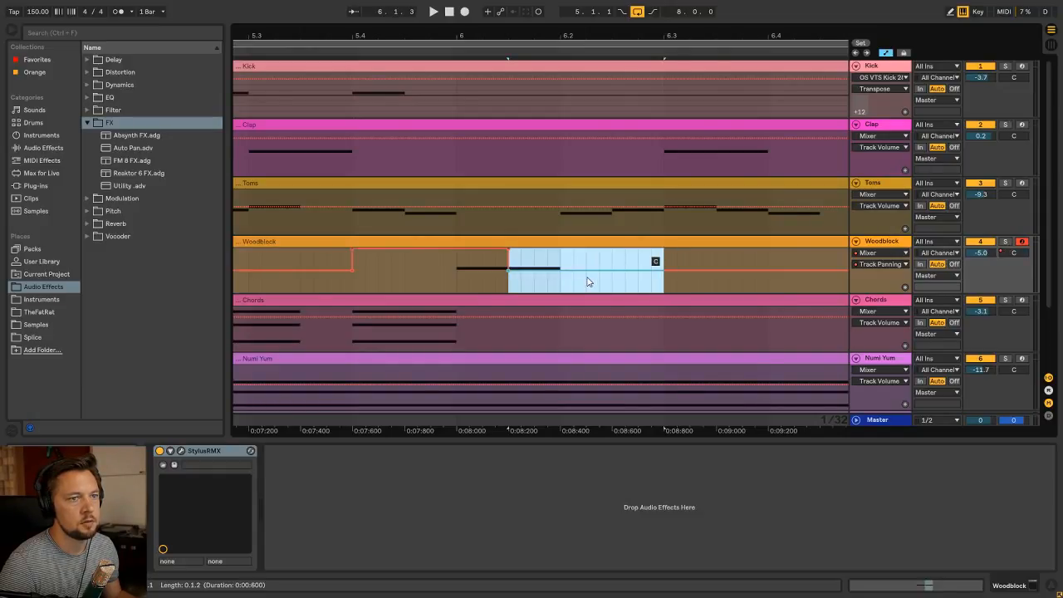
left_click_drag(586, 282, 586, 306)
left_click_drag(677, 292, 664, 291)
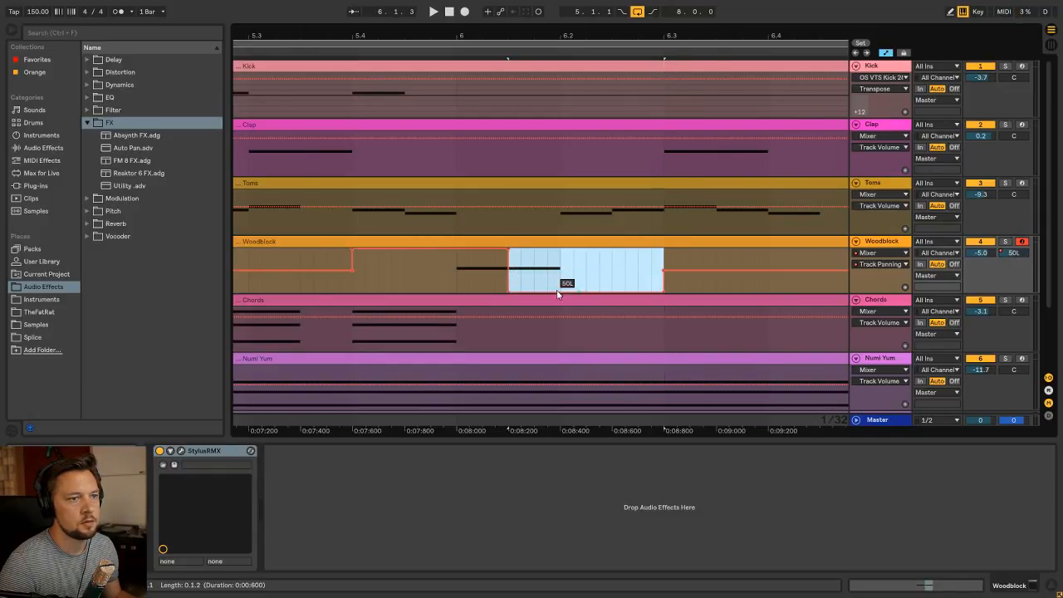
Play from 5.4 with the Woodblock track soloed to check the panning of its two hits, and unsolo it
left_click(357, 289)
key("space")
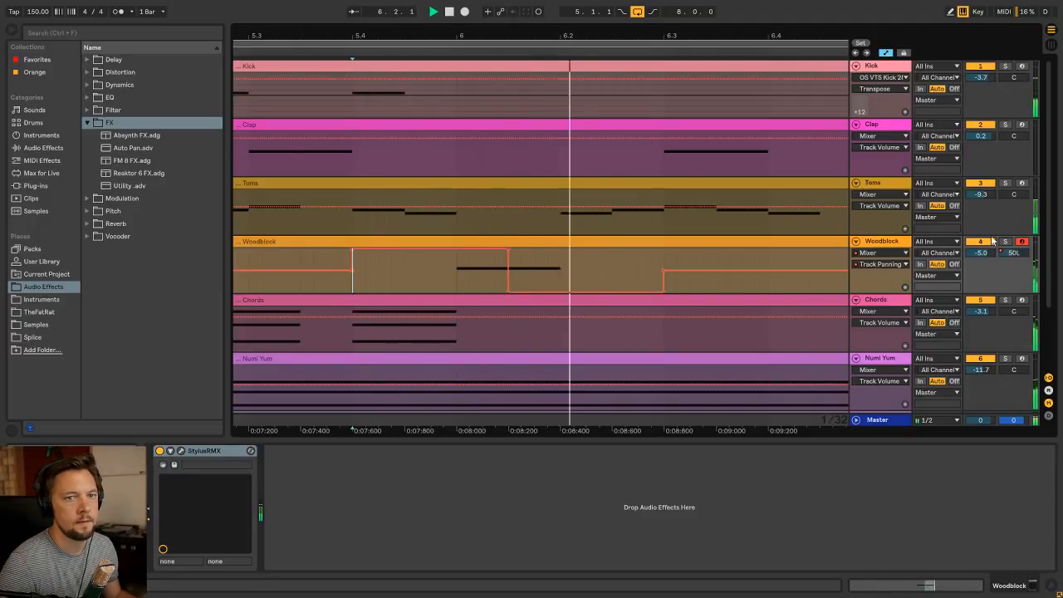
left_click(1008, 243)
key("space")
key("space")
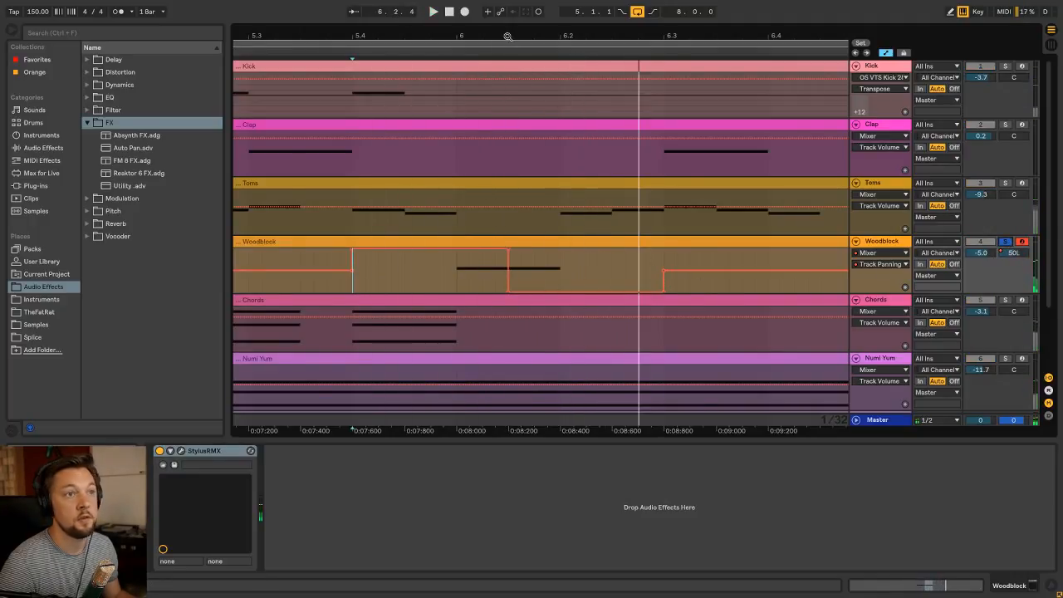
mouse_move(508, 36)
left_mouse_down()
mouse_move(507, 12)
mouse_move(357, 36)
left_mouse_up()
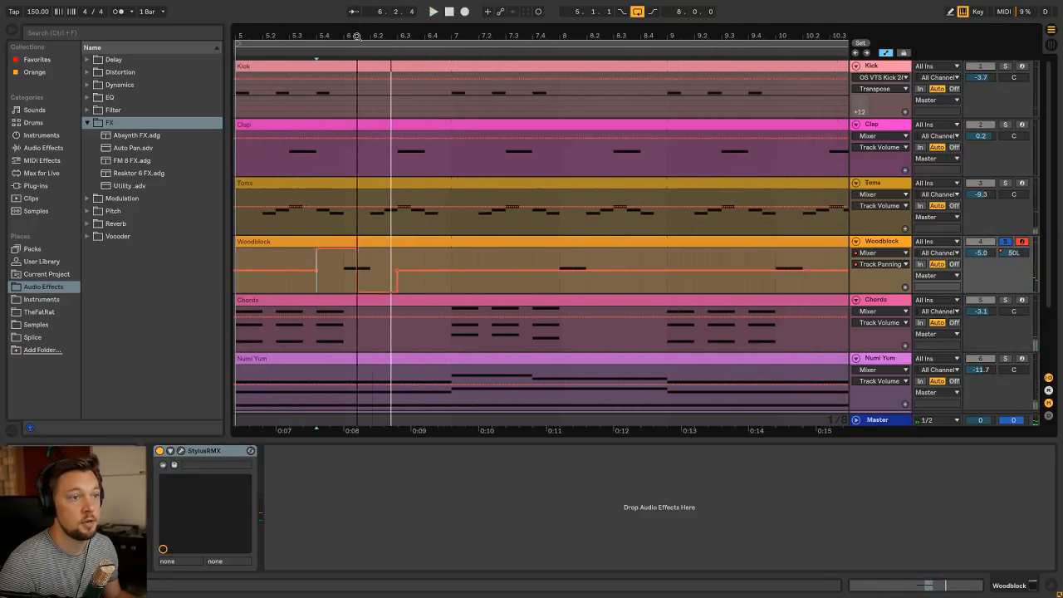
left_click(336, 282)
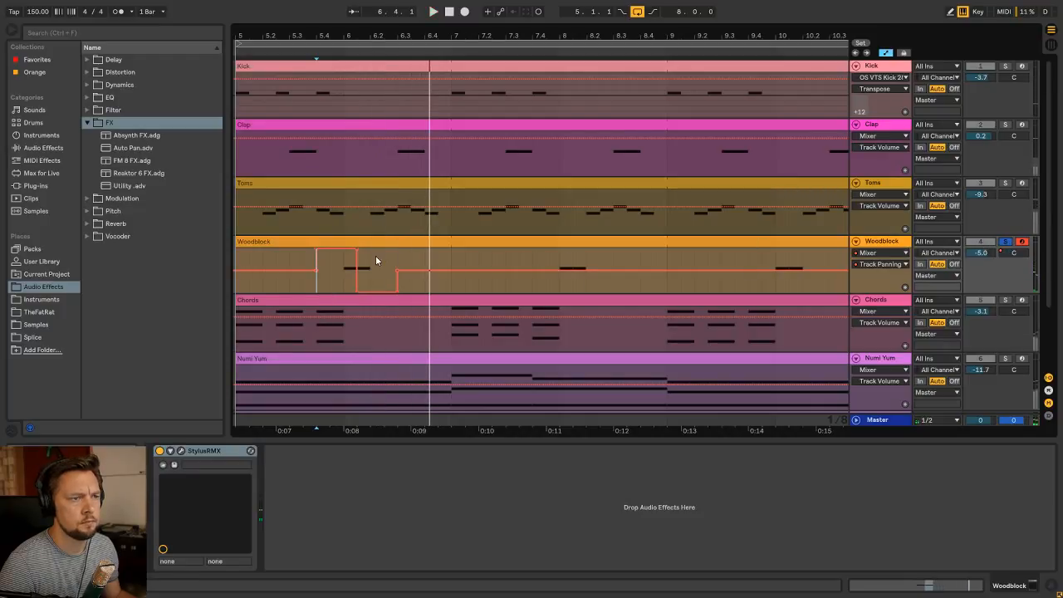
left_click(342, 270)
key("Tab")
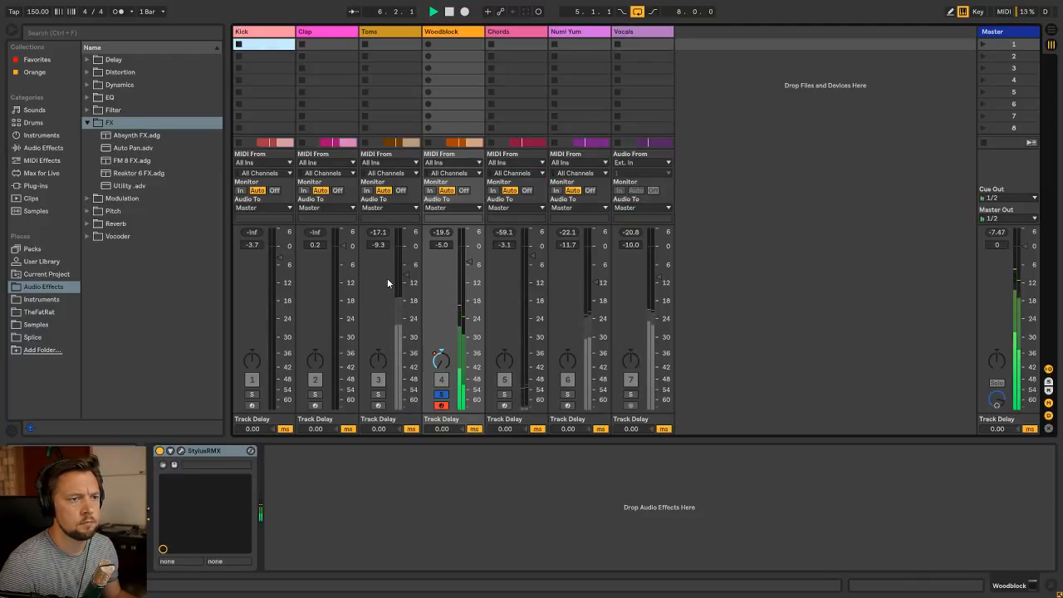
key("Tab")
key("space")
key("space")
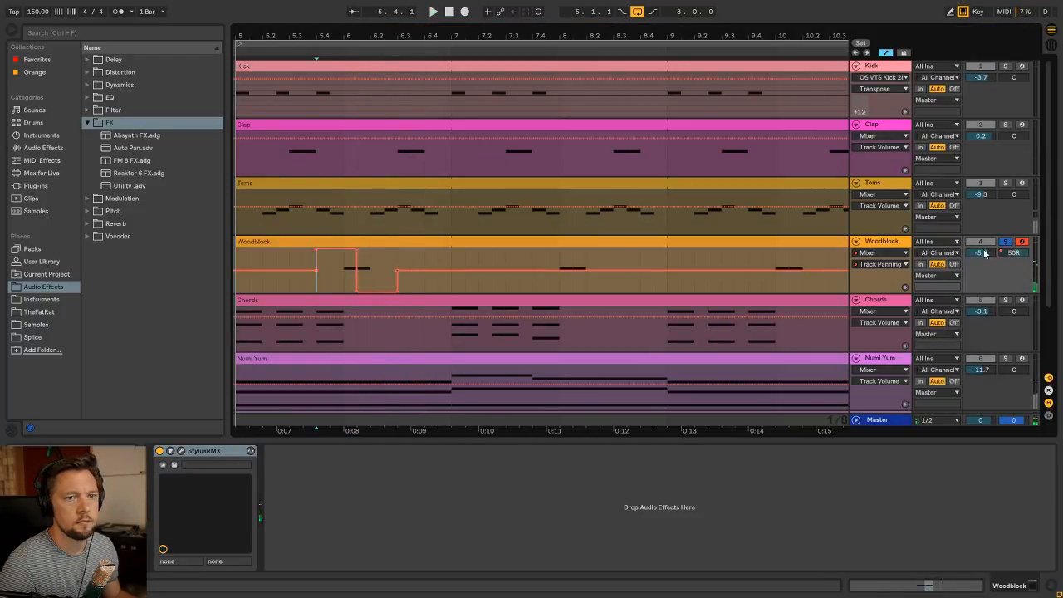
left_click(1005, 241)
key("space")
Duplicate the Woodblock track's first two bars with their panning automation three times, filling the clip up to bar 13
left_click_drag(449, 35, 373, 18)
left_click_drag(371, 266, 282, 264)
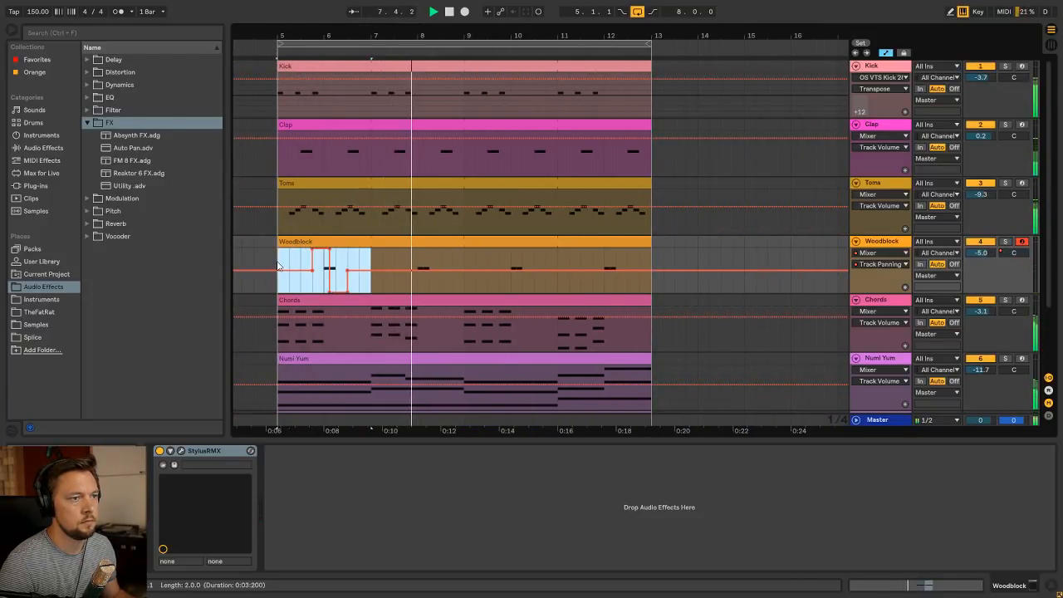
key("ctrl+d")
key("ctrl+d")
key("ctrl+d")
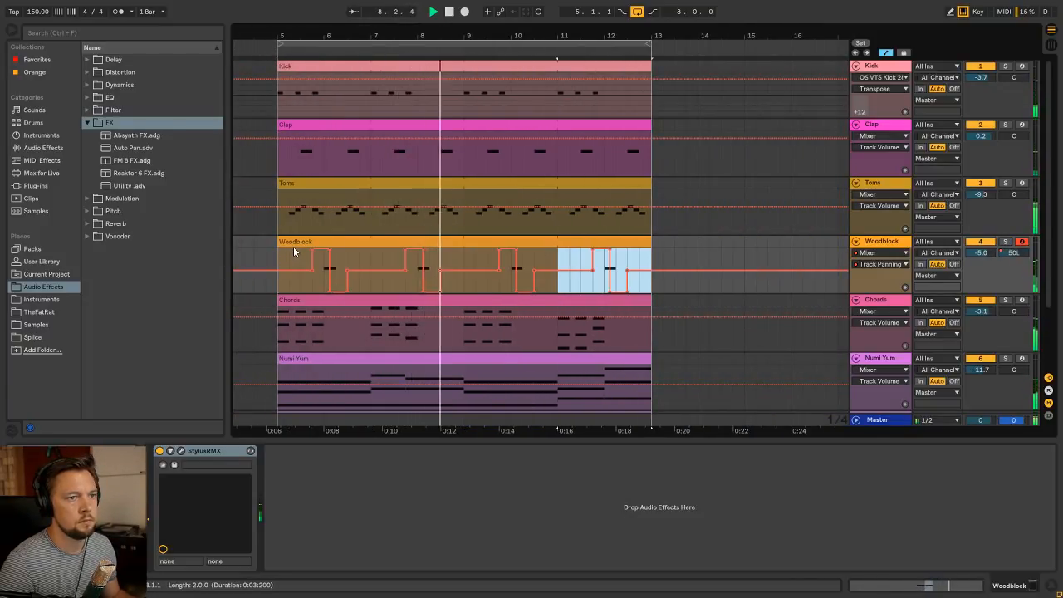
Hide the automation and fold all tracks, and lower the Woodblock track's volume to about -10.1 dB
left_click(857, 242)
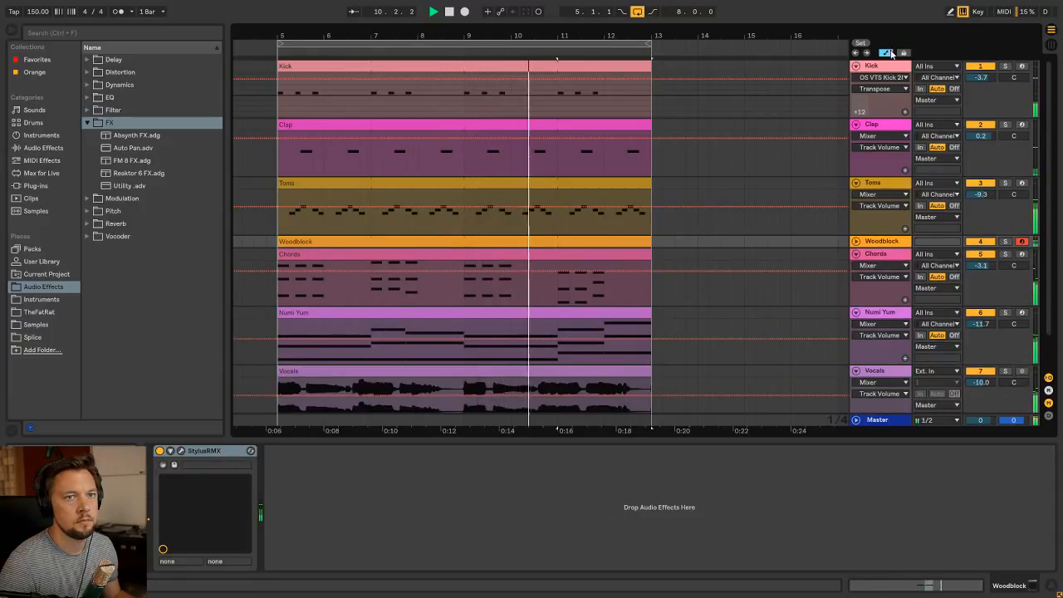
key("a")
key("Tab")
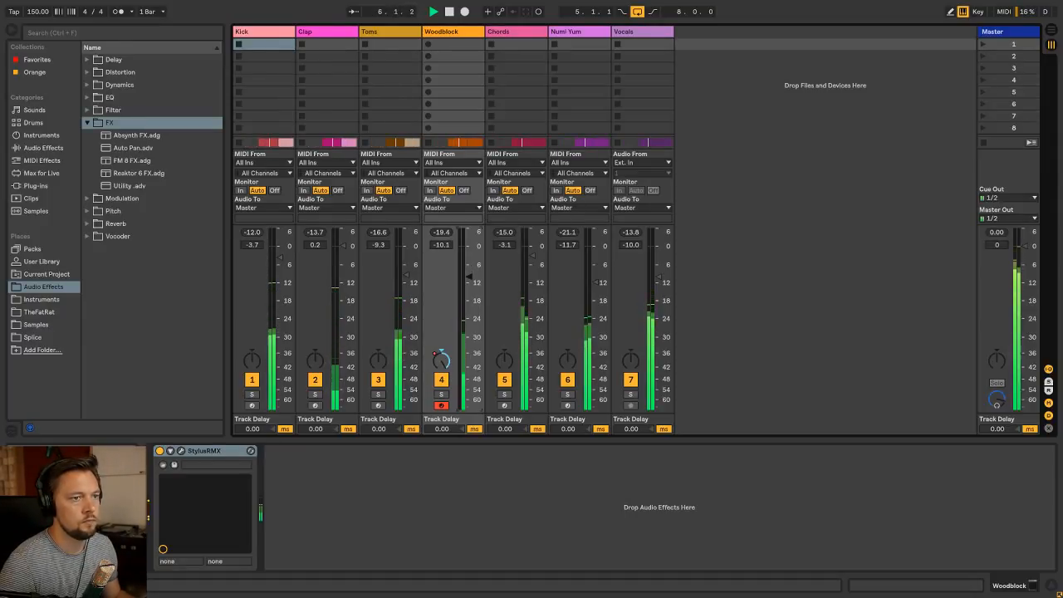
key("Tab")
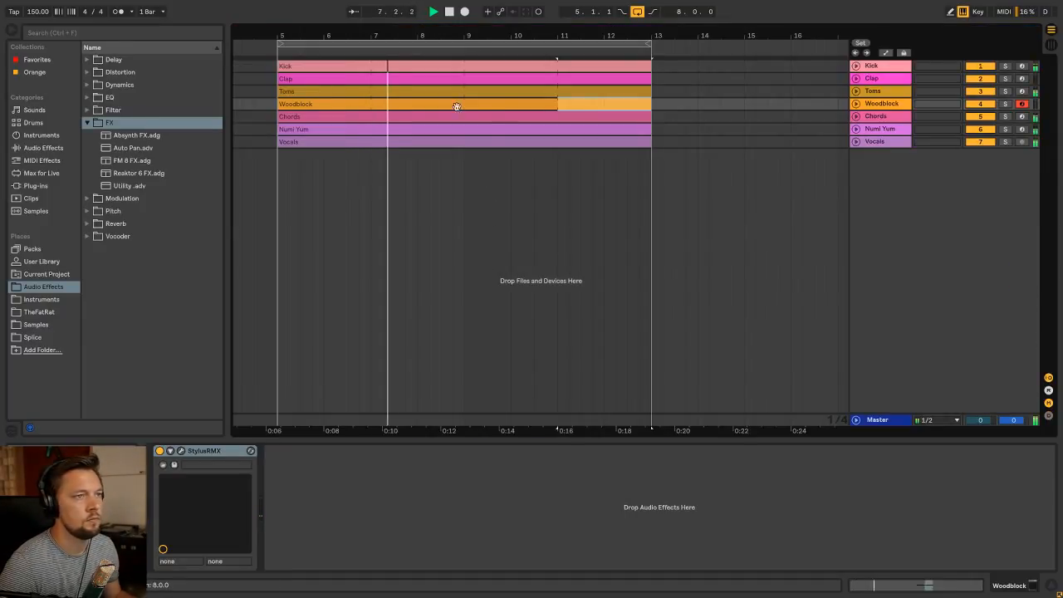
Stop playback and compare the Woodblock track's device chain with the Chords track's effects
left_click(346, 102)
left_click(896, 107)
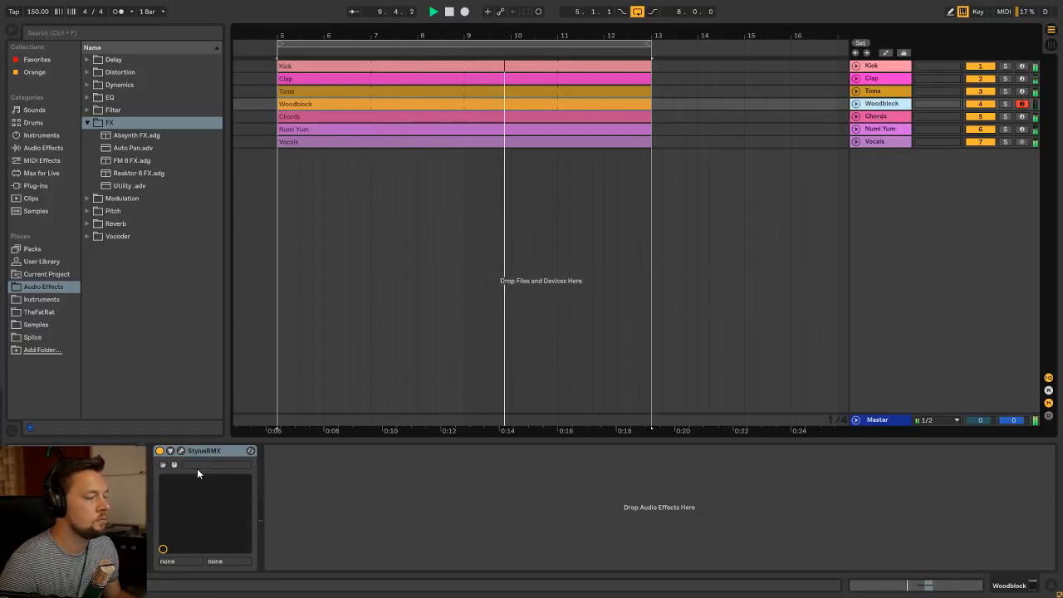
key("space")
left_click(890, 118)
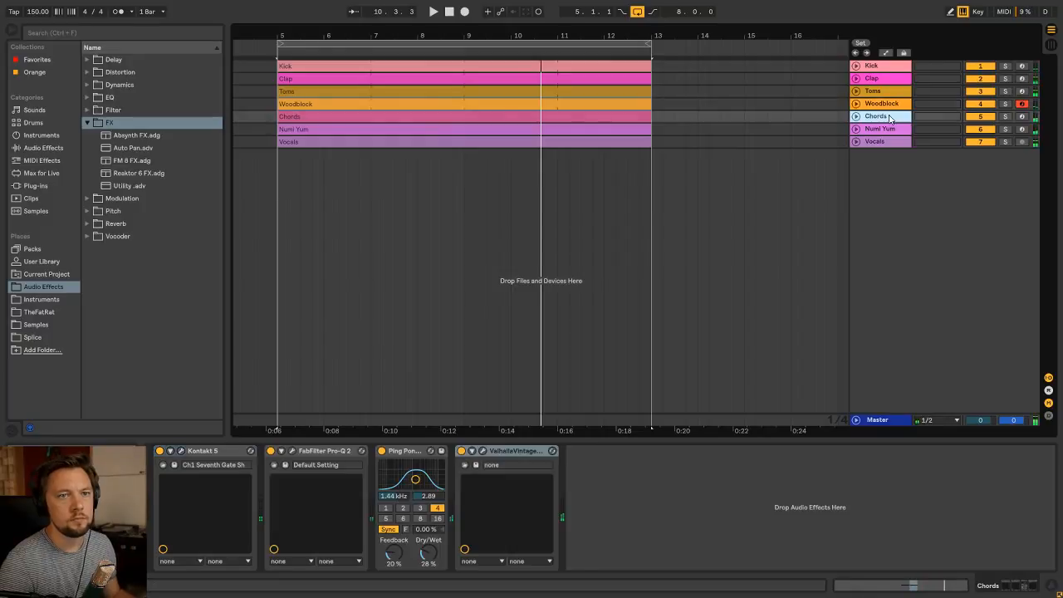
Add a MIDI track named HH below the Woodblock track and create a two-bar clip named HH on it, starting at bar 5
left_click(887, 106)
key("ctrl+shift+t")
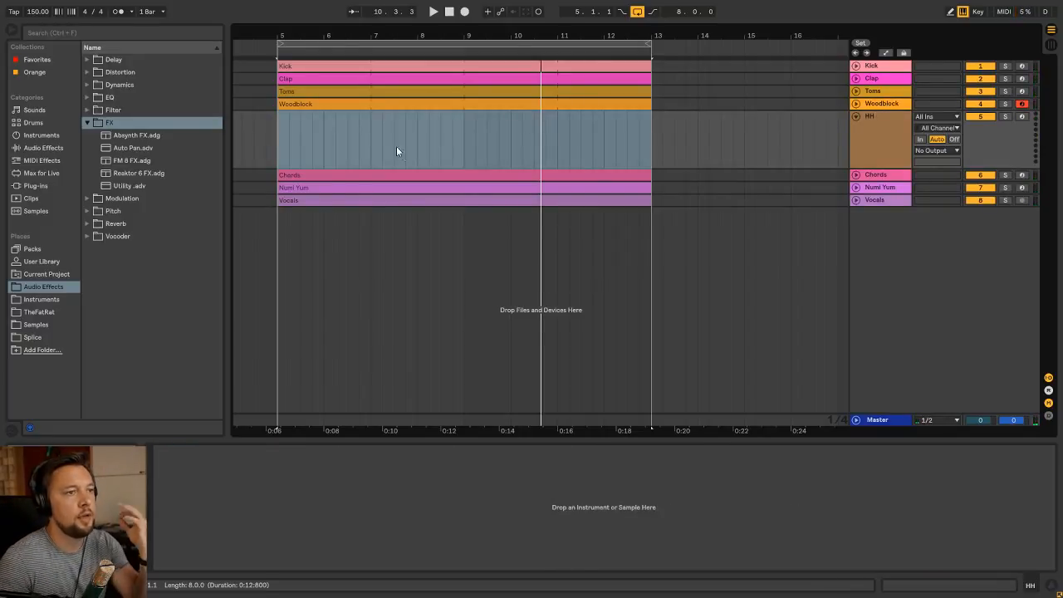
left_click(370, 143)
left_click_drag(368, 144, 279, 147)
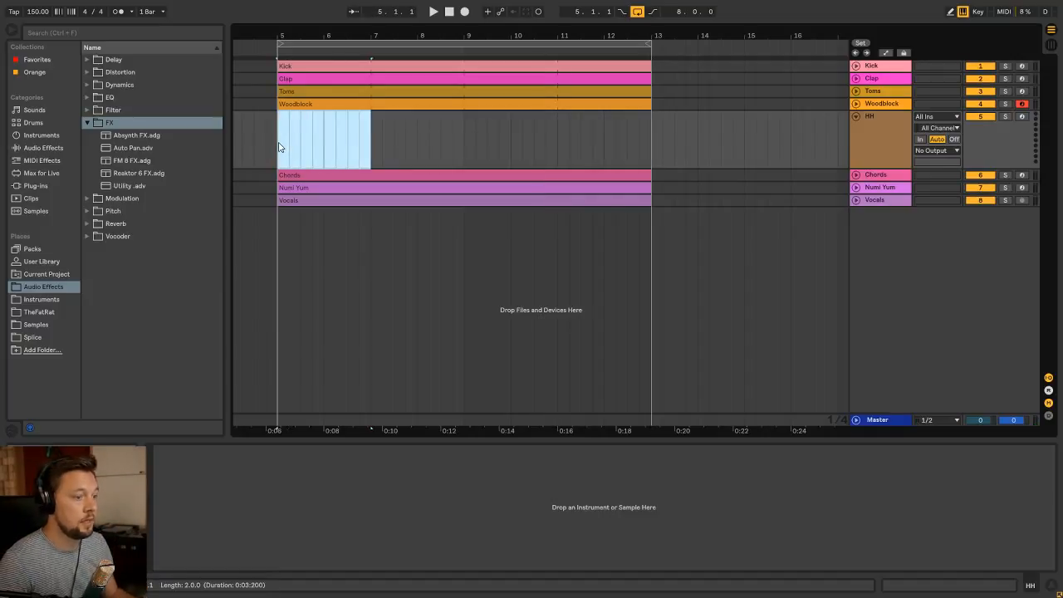
key("ctrl+shift+m")
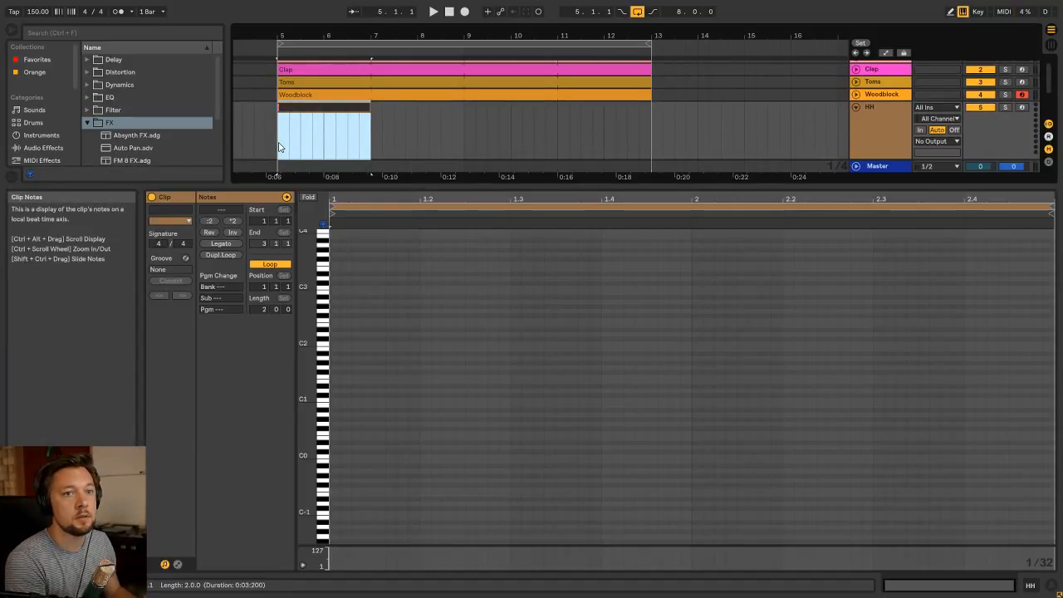
type("HH")
key("Return")
key("shift+Tab")
left_click(326, 119)
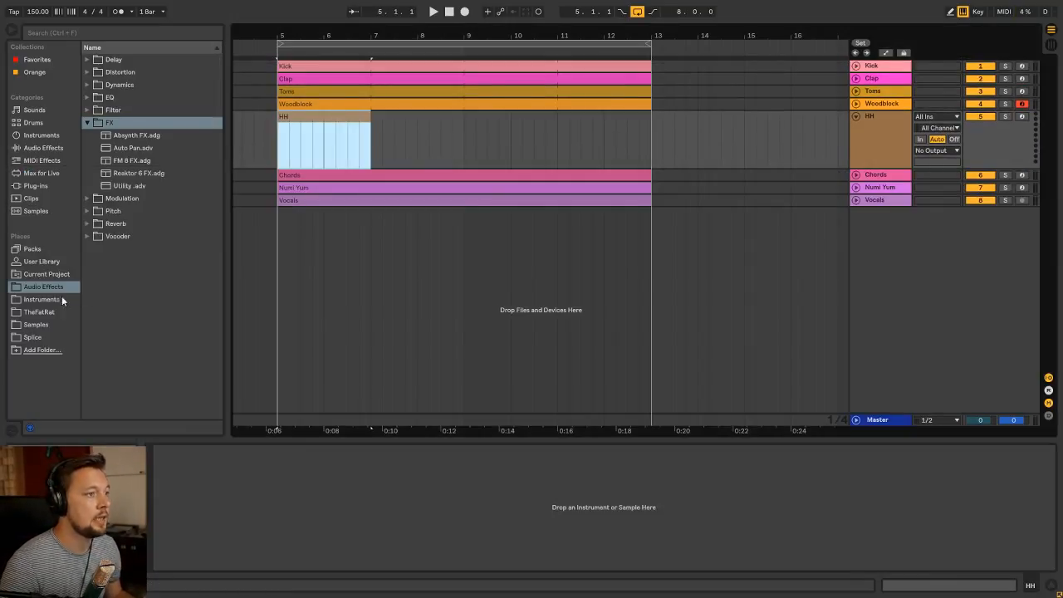
Loop the HH clip out to bar 13 and load the Sylenth 1 instrument on the HH track
left_click(42, 299)
left_click(323, 114)
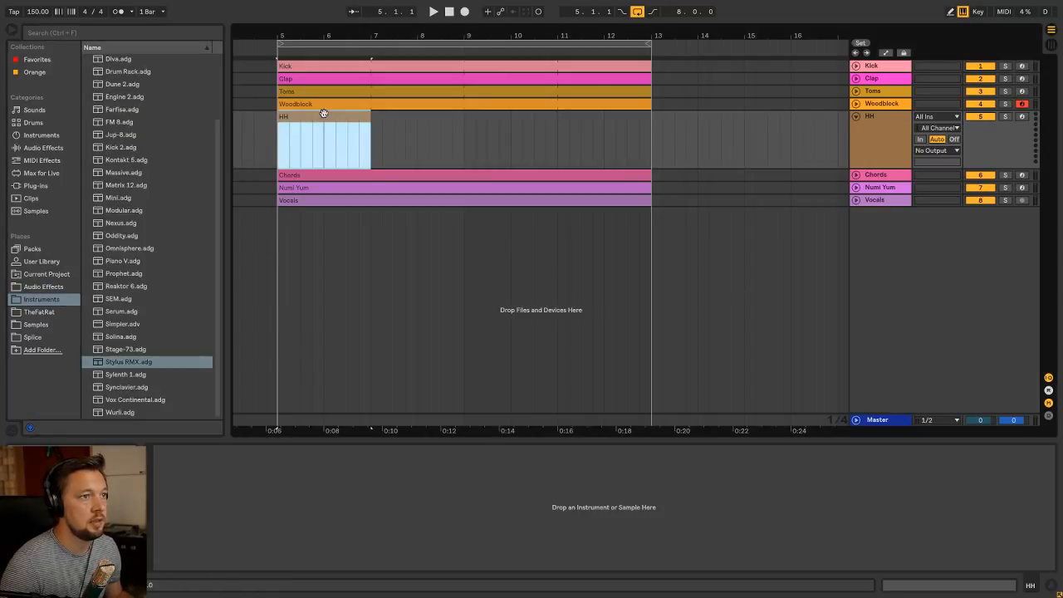
left_click_drag(366, 123, 651, 123)
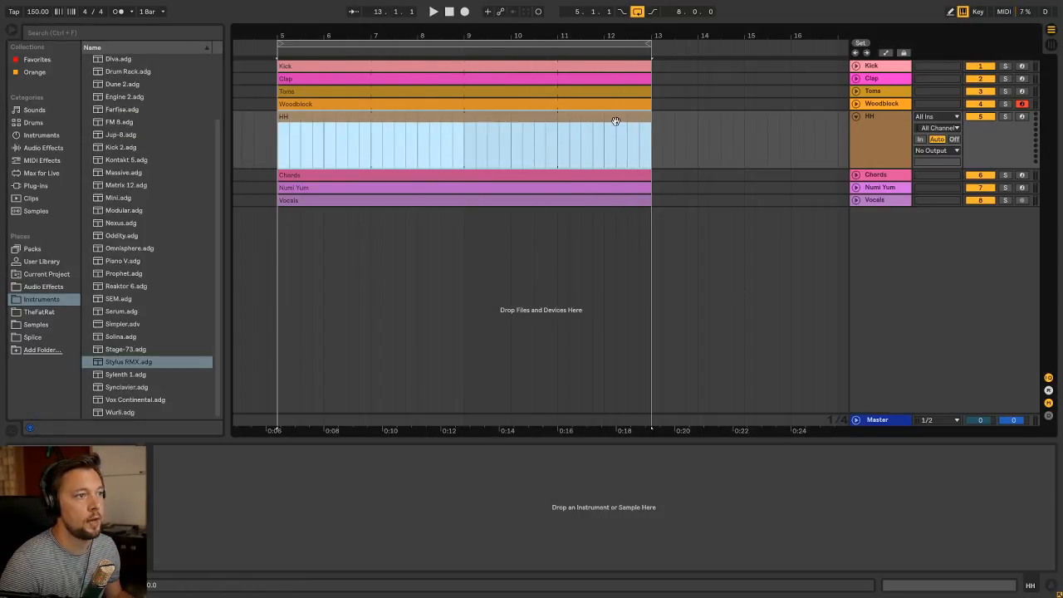
left_click_drag(136, 379, 234, 537)
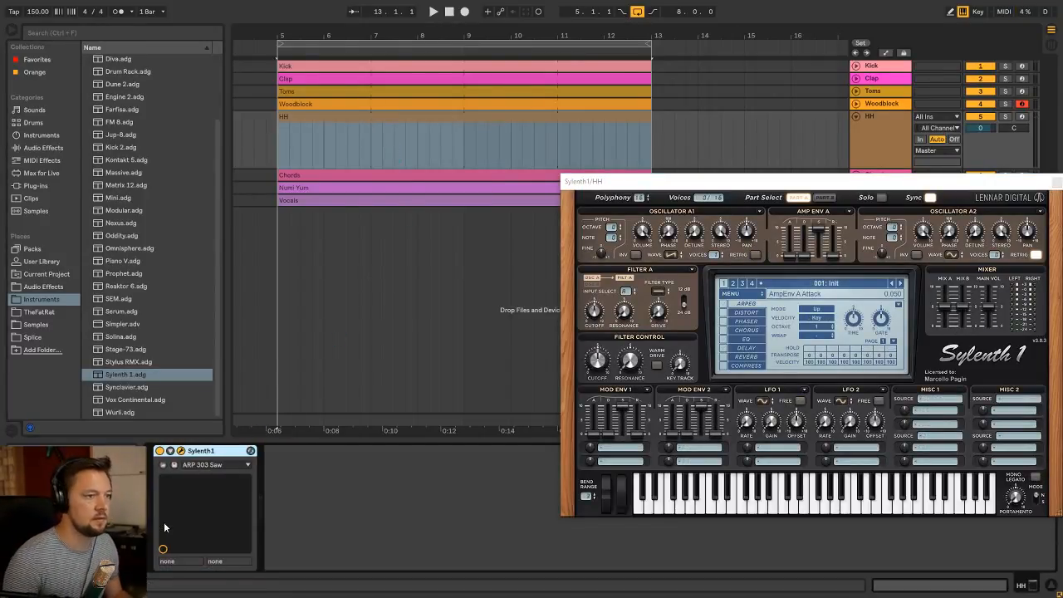
Set oscillator A1 of the HH track's Sylenth1 to the noise waveform
double_click(332, 121)
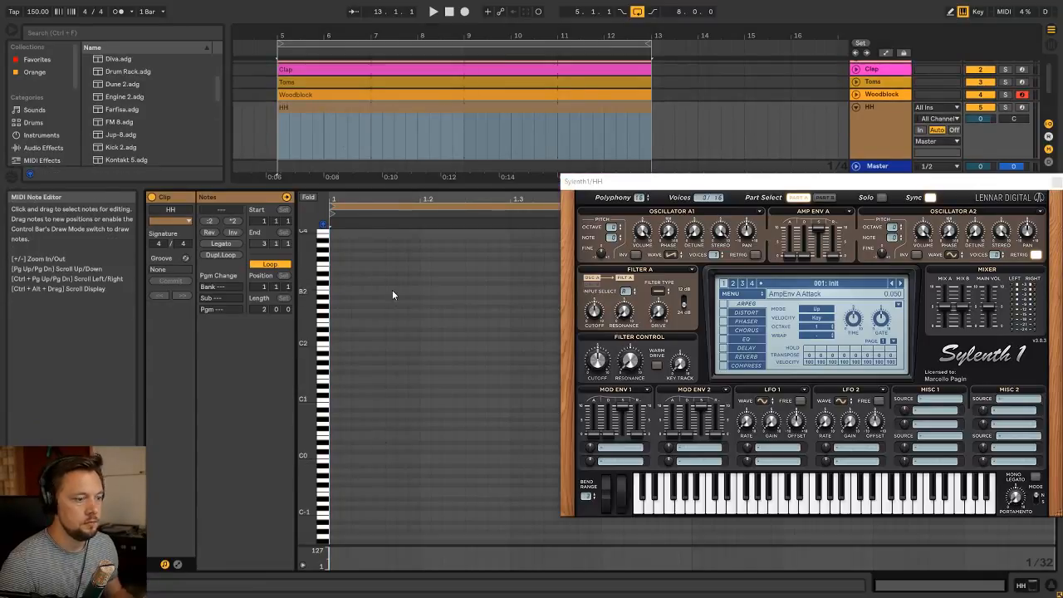
left_click_drag(701, 182, 470, 171)
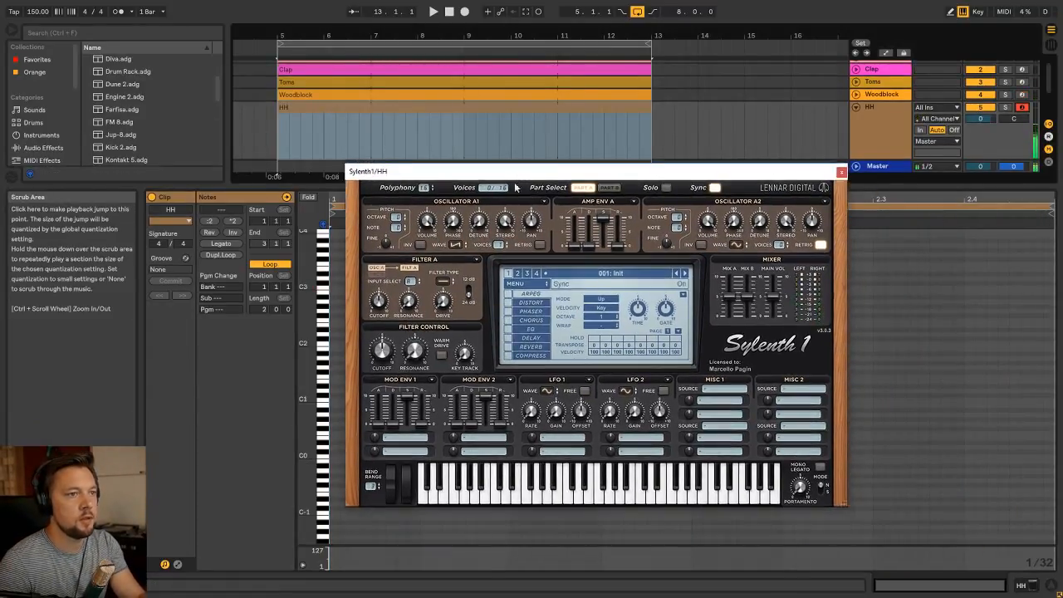
left_click(456, 245)
left_click(488, 329)
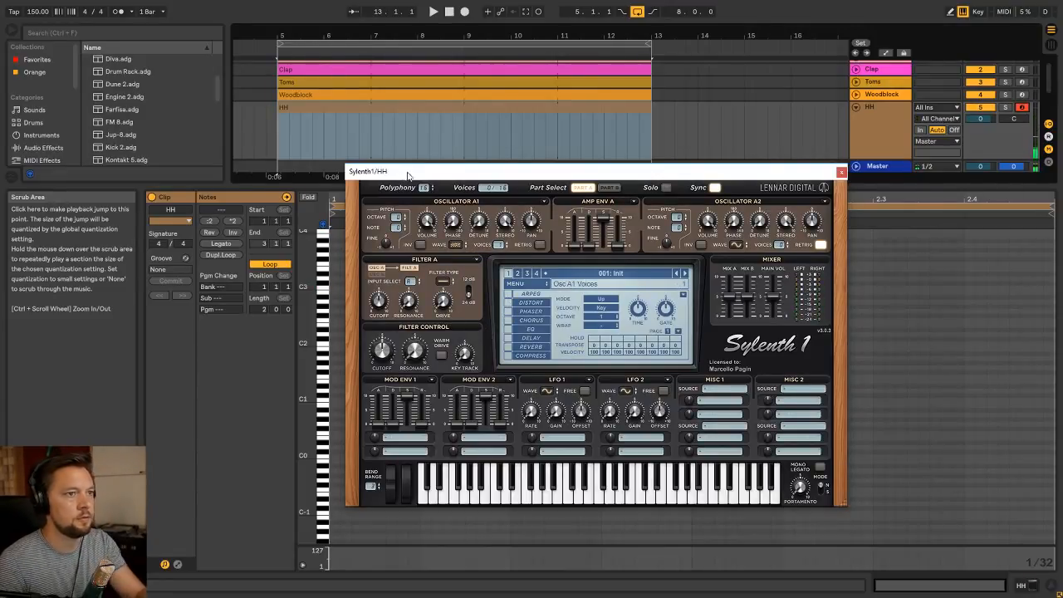
Lower the HH track's volume to -18.0 dB and move the Sylenth1 window over the mixer
left_click_drag(407, 172, 589, 189)
key("Tab")
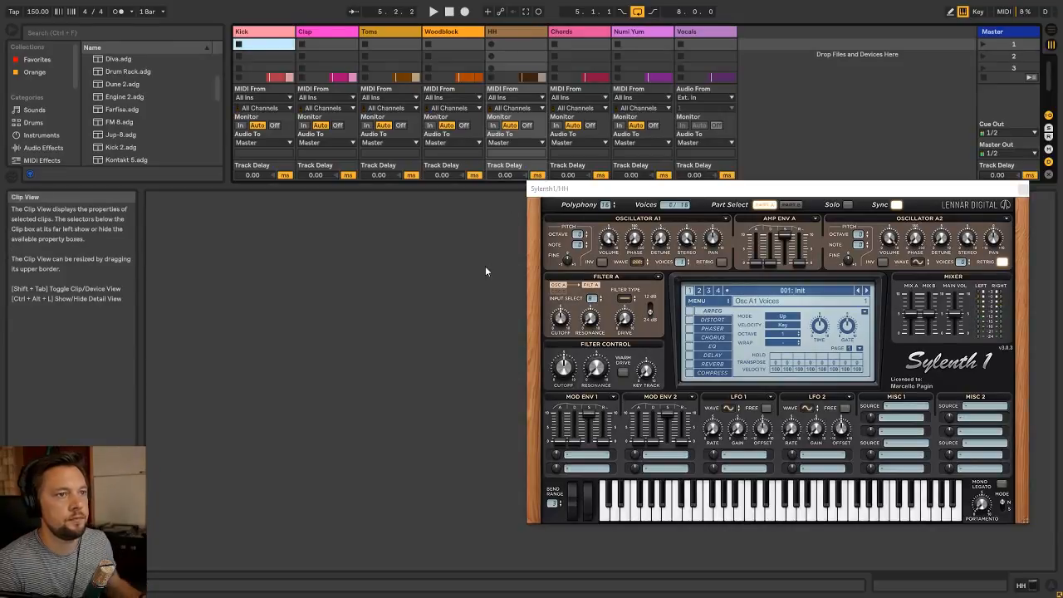
key("shift+Tab")
left_click(587, 189)
left_click_drag(587, 190, 456, 212)
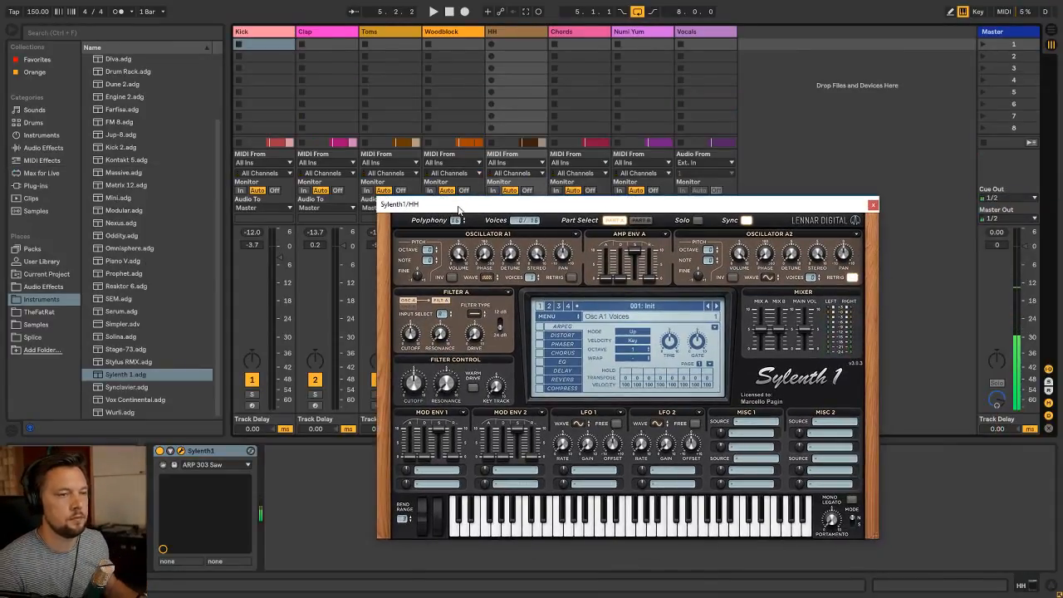
Set Sylenth1's Filter A to bandpass with drive about 2.87 and cutoff about 7.37, and close the synth window
left_click(481, 314)
left_click(500, 343)
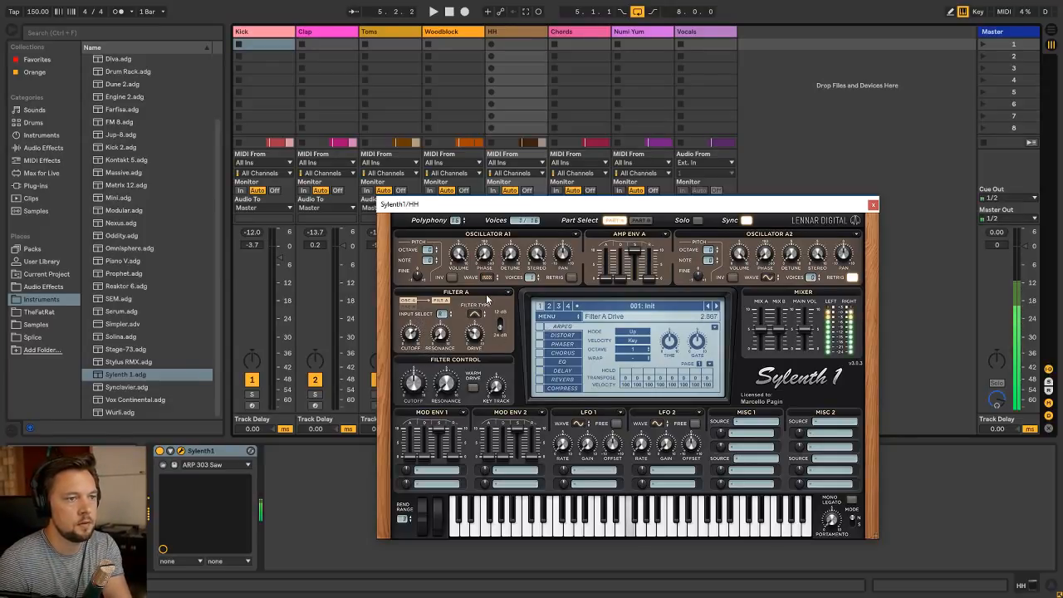
left_click(564, 335)
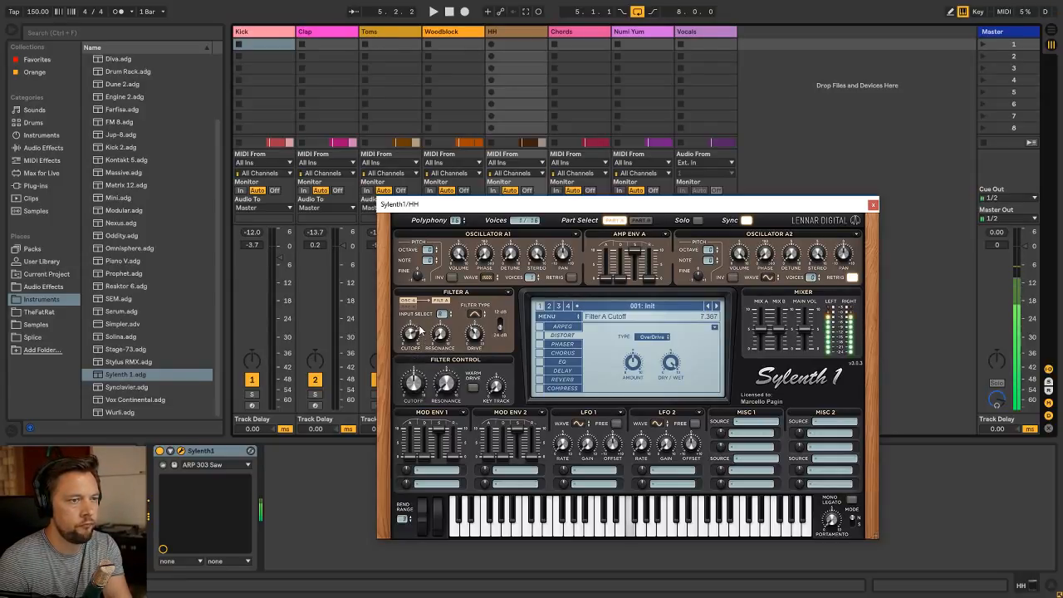
left_click(872, 205)
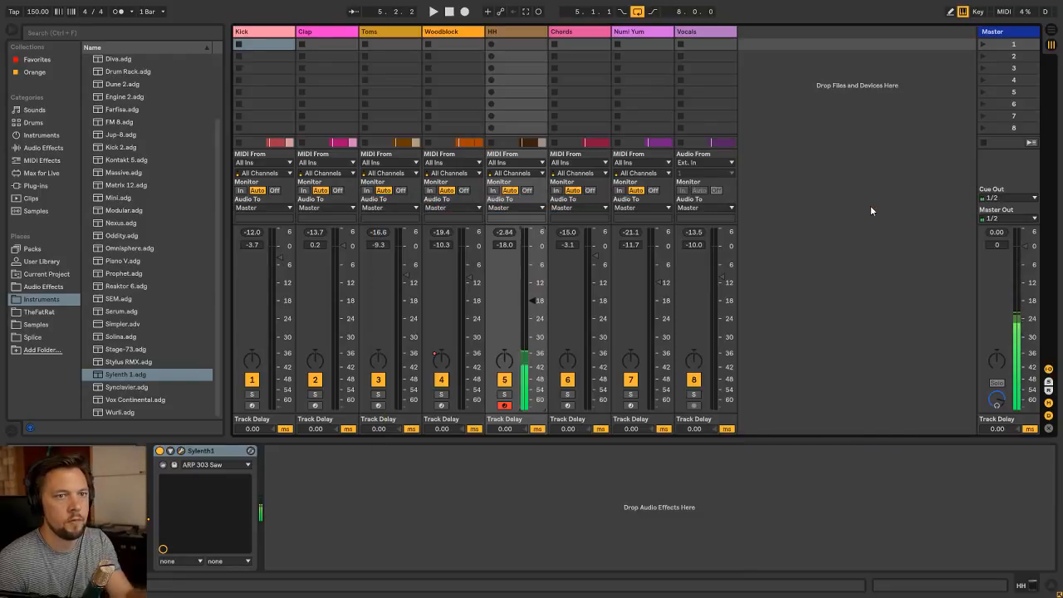
Play the arrangement with the empty HH clip open for note editing, and stop playback
key("Tab")
double_click(341, 119)
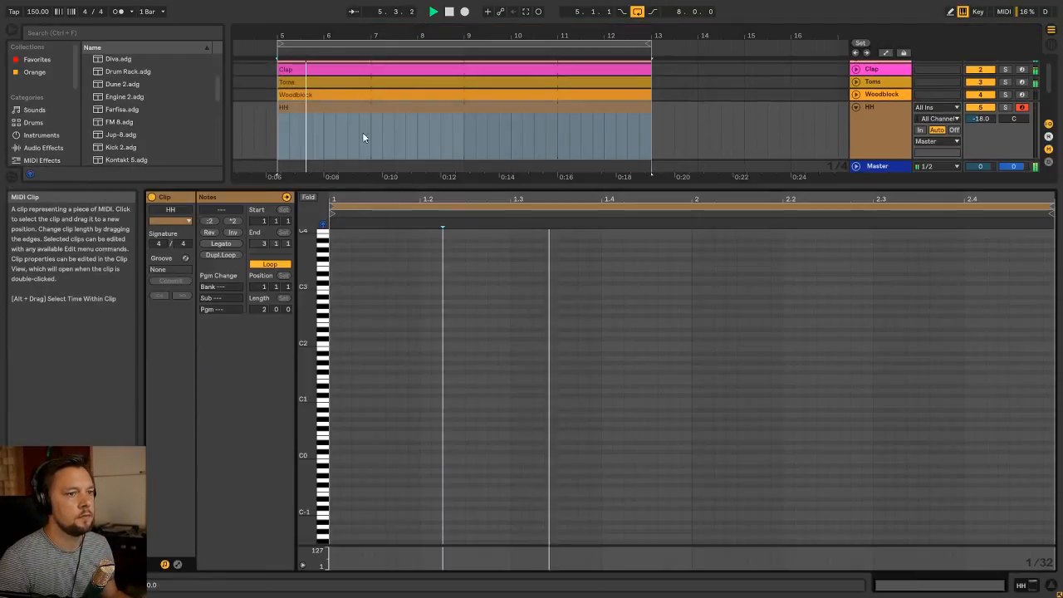
left_click(661, 338)
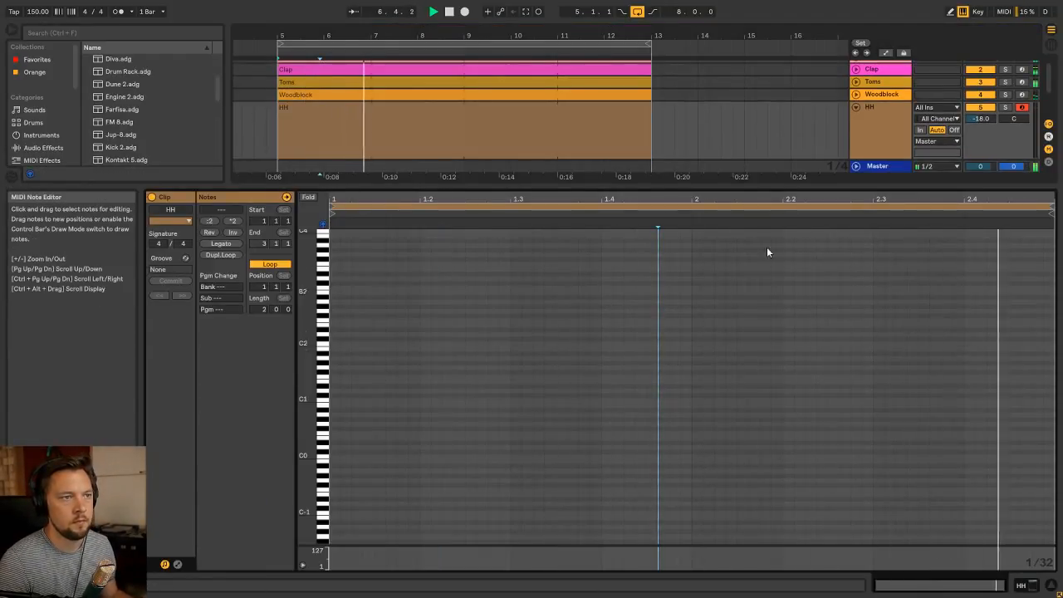
left_click(448, 111)
key("shift+Tab")
left_click(463, 157)
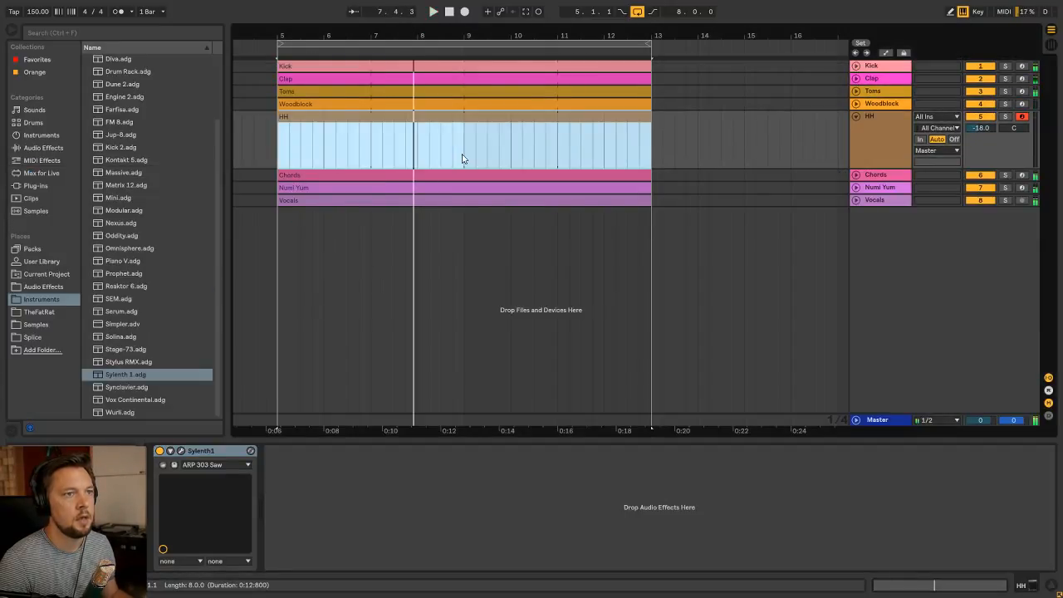
key("space")
Replace the HH clip with a four-bar clip starting at bar 5, and loop it out to bar 13
left_click(465, 152)
left_click_drag(465, 152, 277, 154)
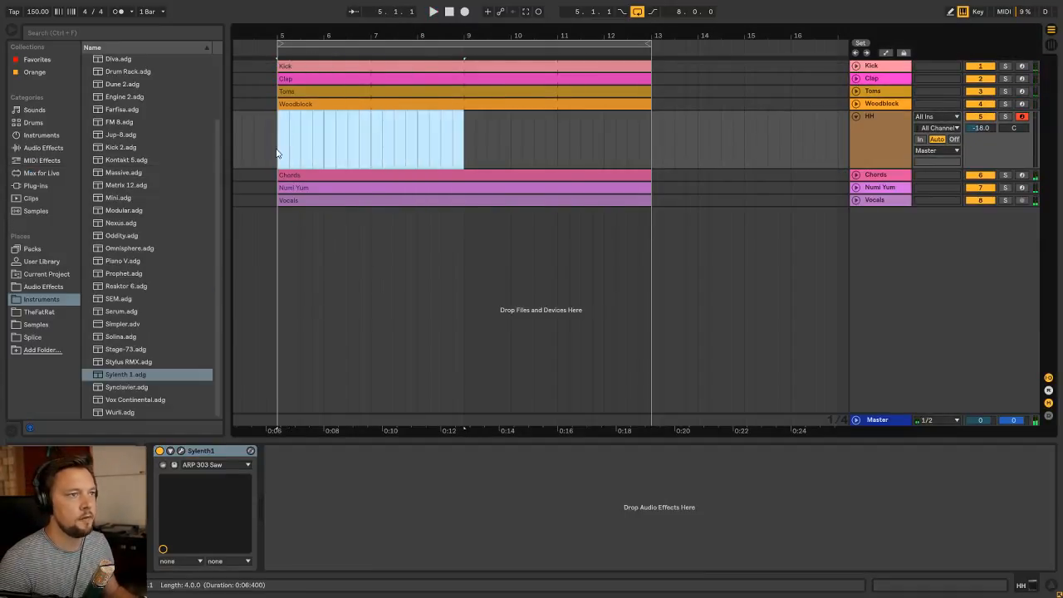
key("ctrl+shift+m")
key("shift+Tab")
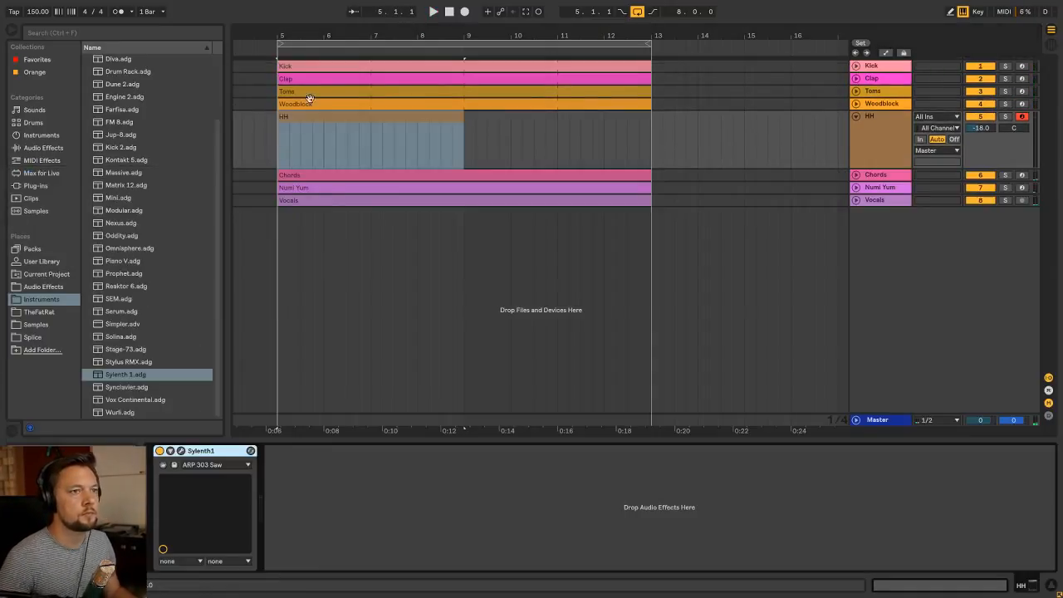
left_click_drag(459, 122, 651, 122)
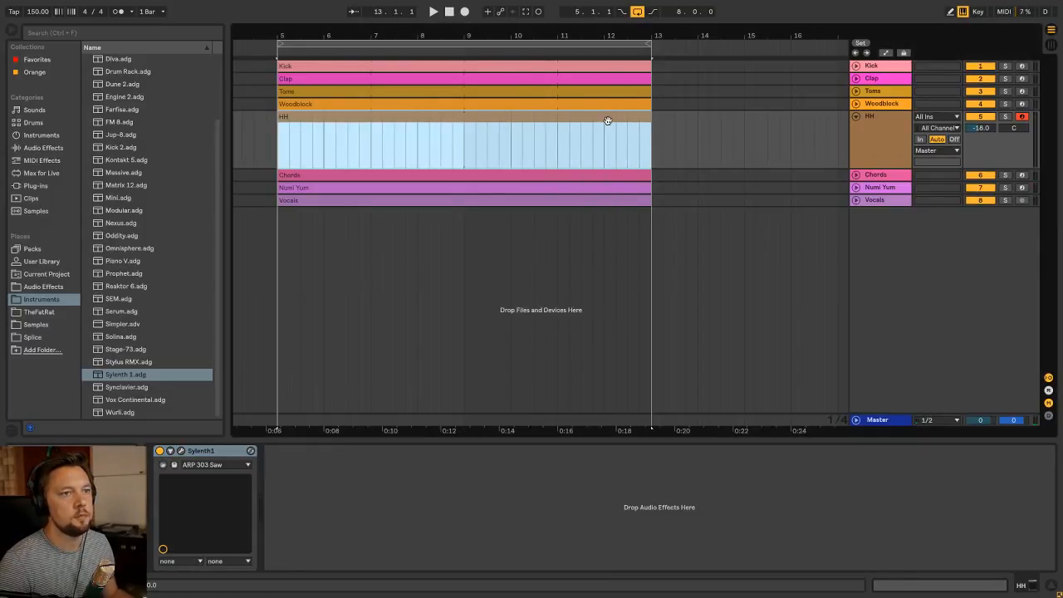
Draw a one-beat C3 note on the last beat of the HH clip's fourth bar, playing the result to check its length
key("shift+Tab")
scroll(871, 305, "up", 2)
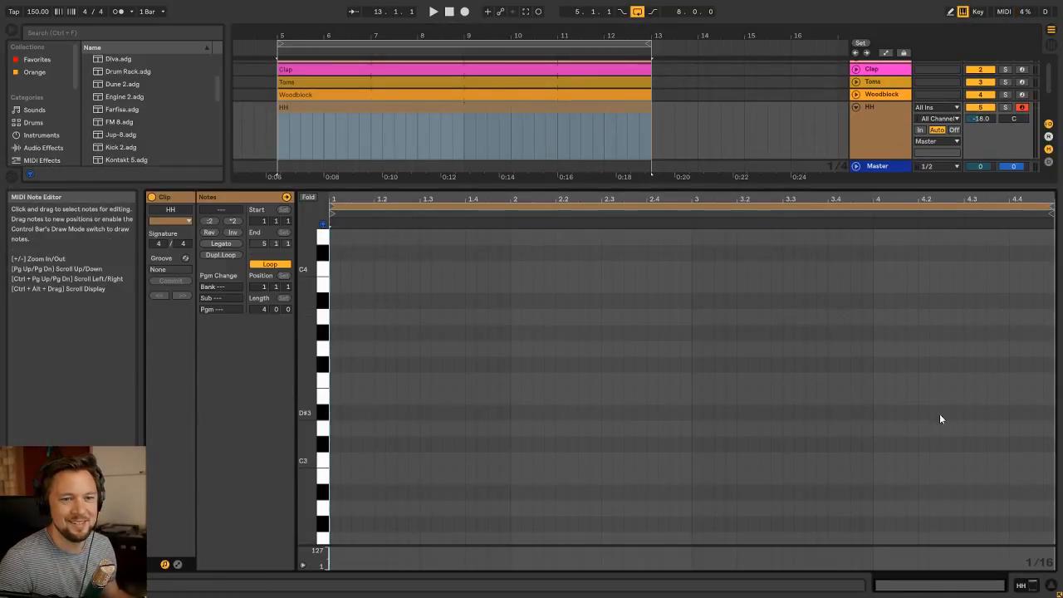
double_click(1004, 460)
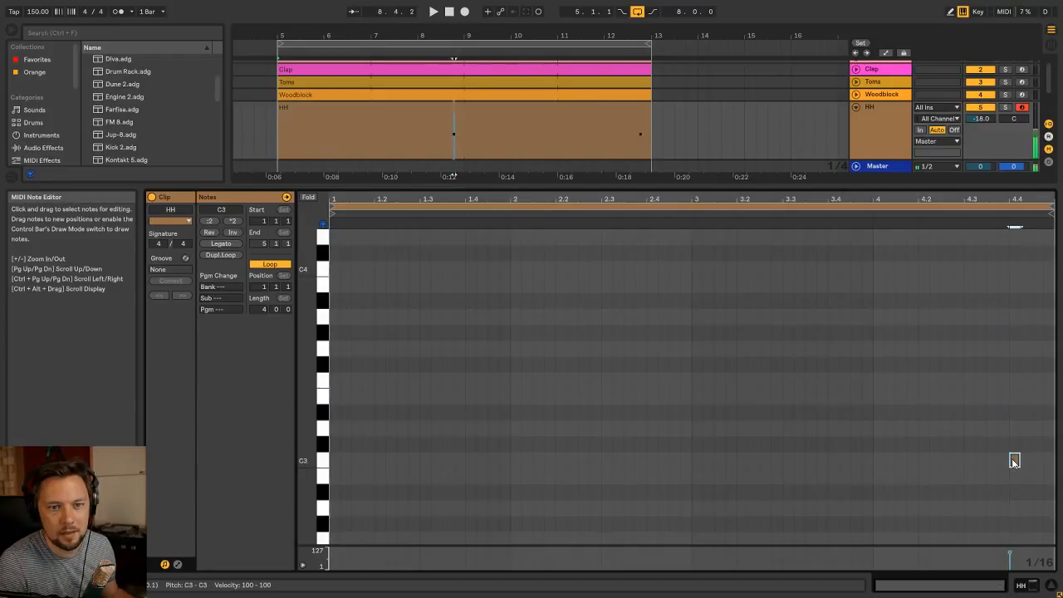
left_click_drag(1006, 460, 1033, 460)
left_click(956, 214)
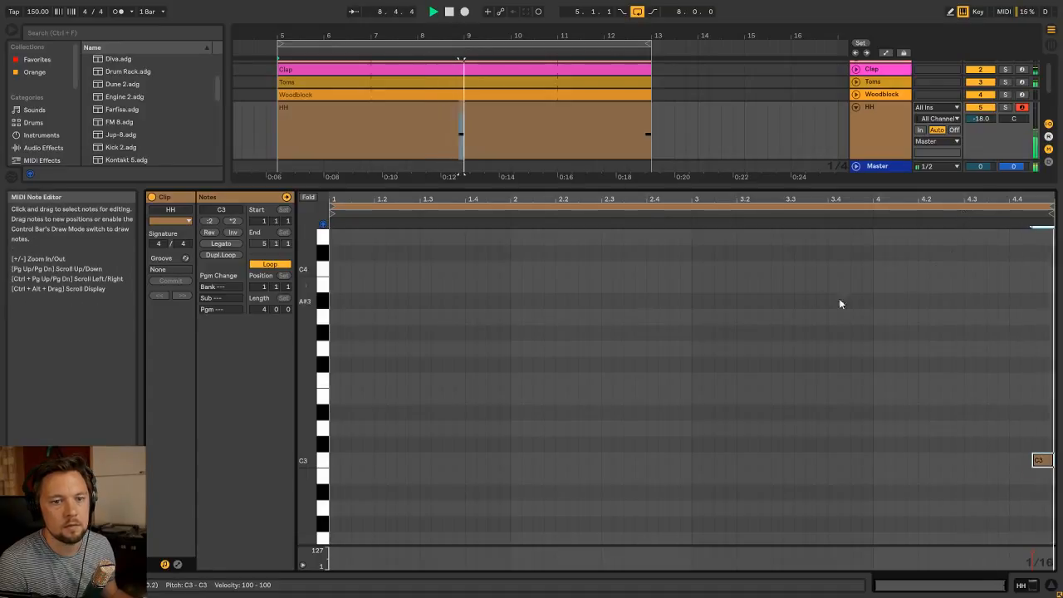
mouse_move(1031, 461)
left_mouse_down()
mouse_move(999, 461)
mouse_move(1012, 461)
left_mouse_up()
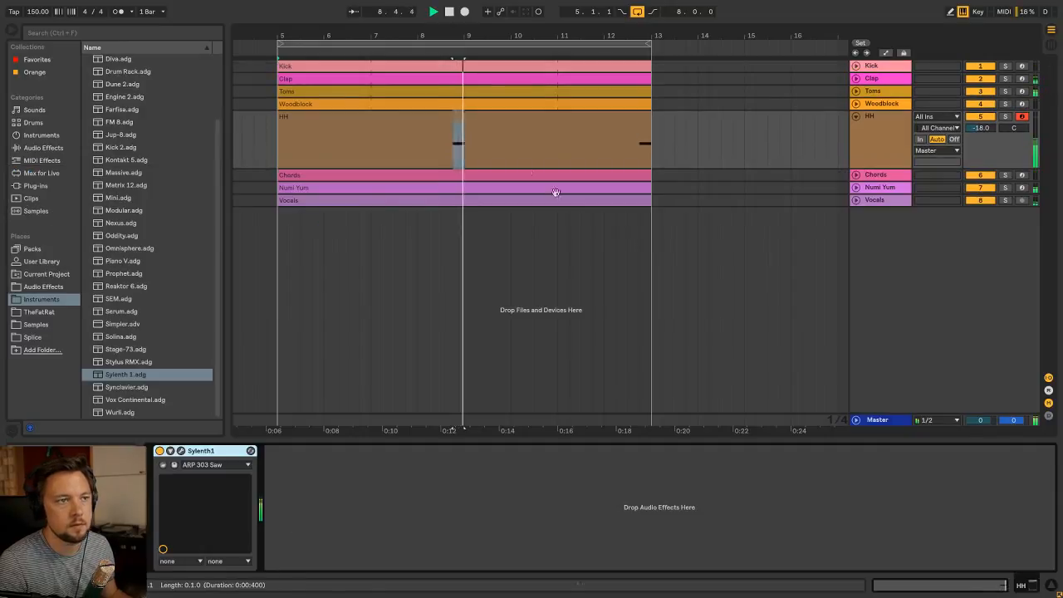
Balance the HH track against the mix during playback by setting its volume to about -26.4 dB
key("Tab")
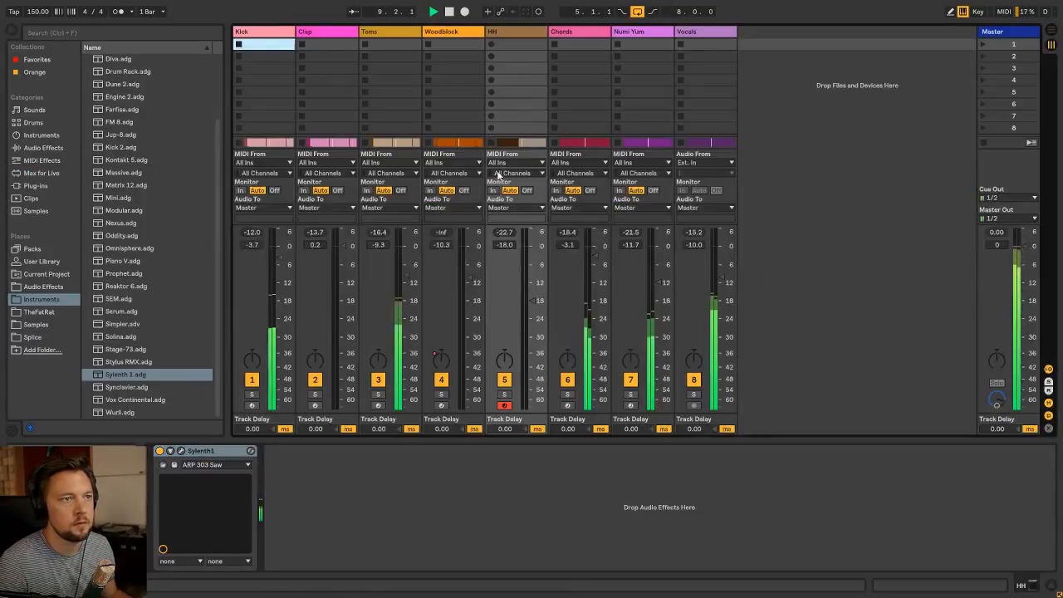
key("Tab")
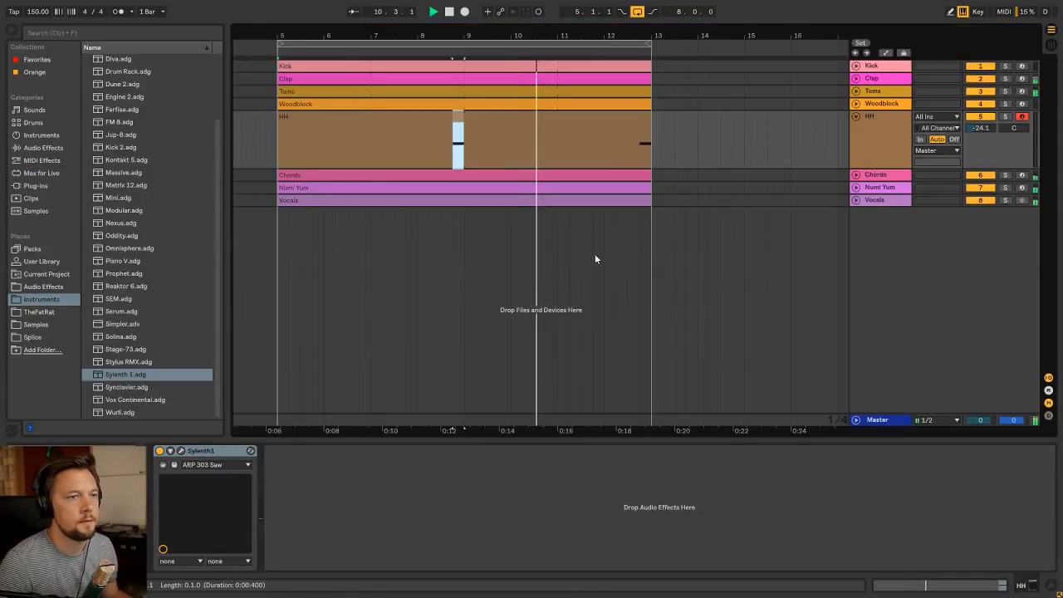
left_click(426, 148)
key("Tab")
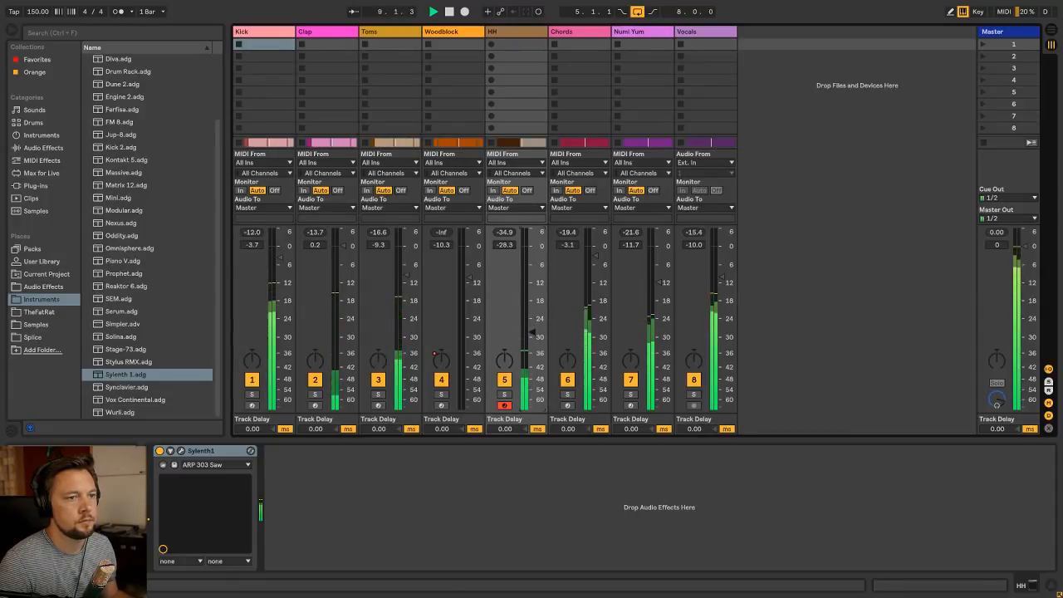
key("Tab")
left_click(376, 144)
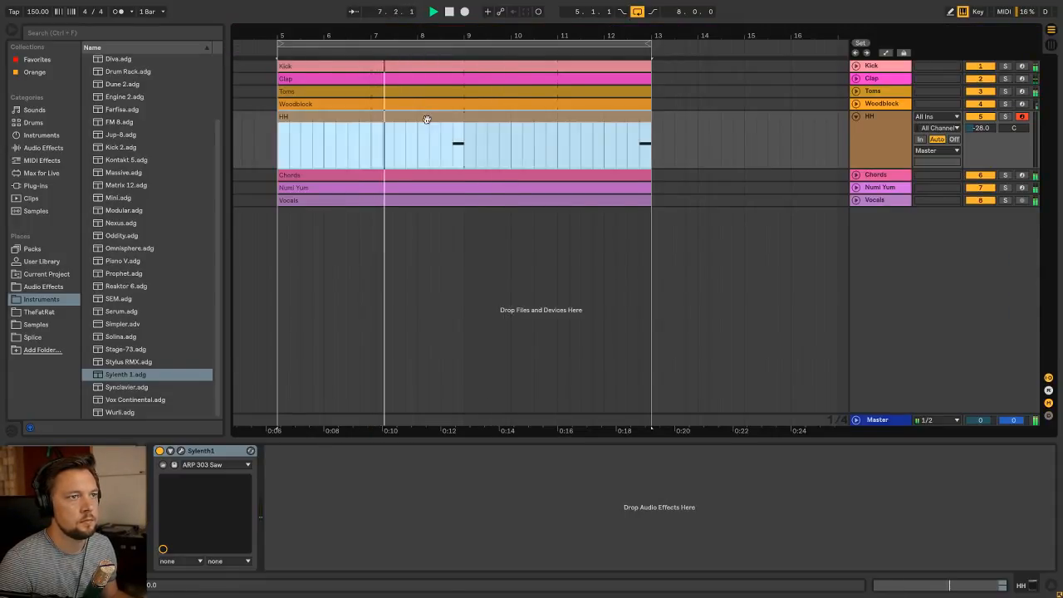
key("Tab")
left_click_drag(534, 331, 534, 327)
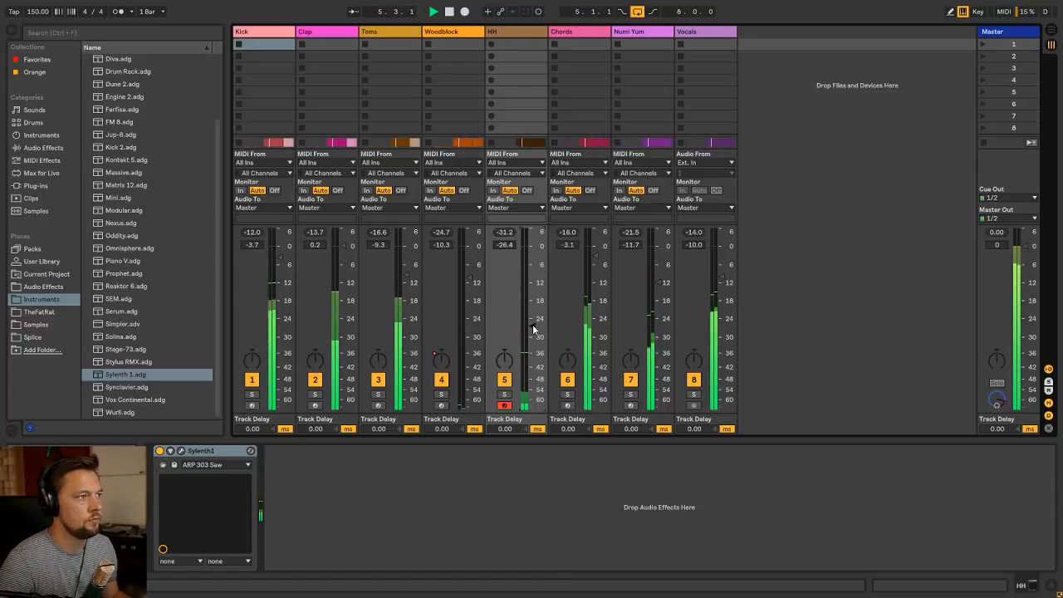
key("Tab")
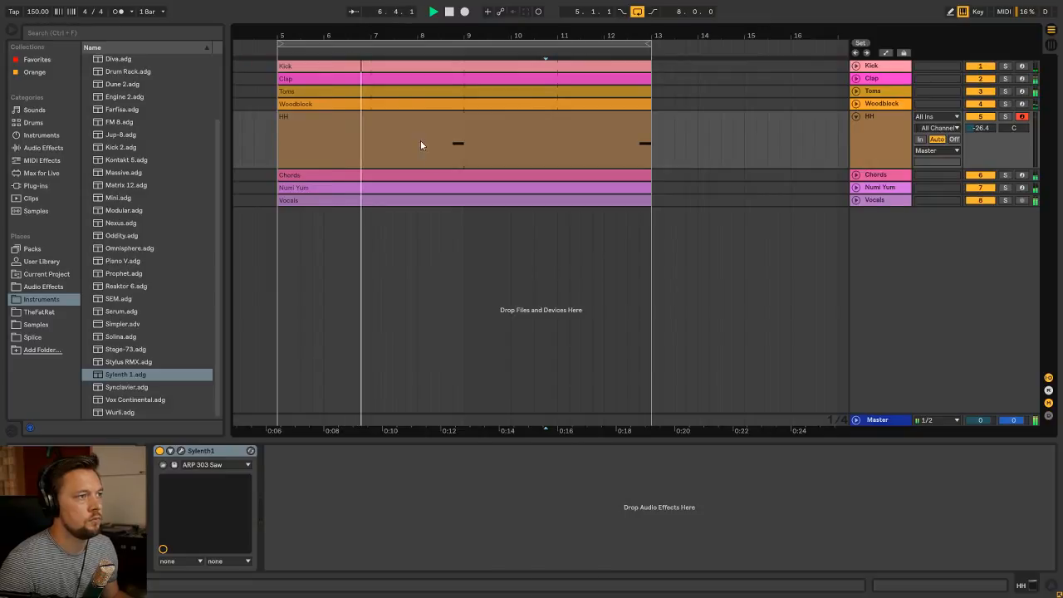
left_click(418, 113)
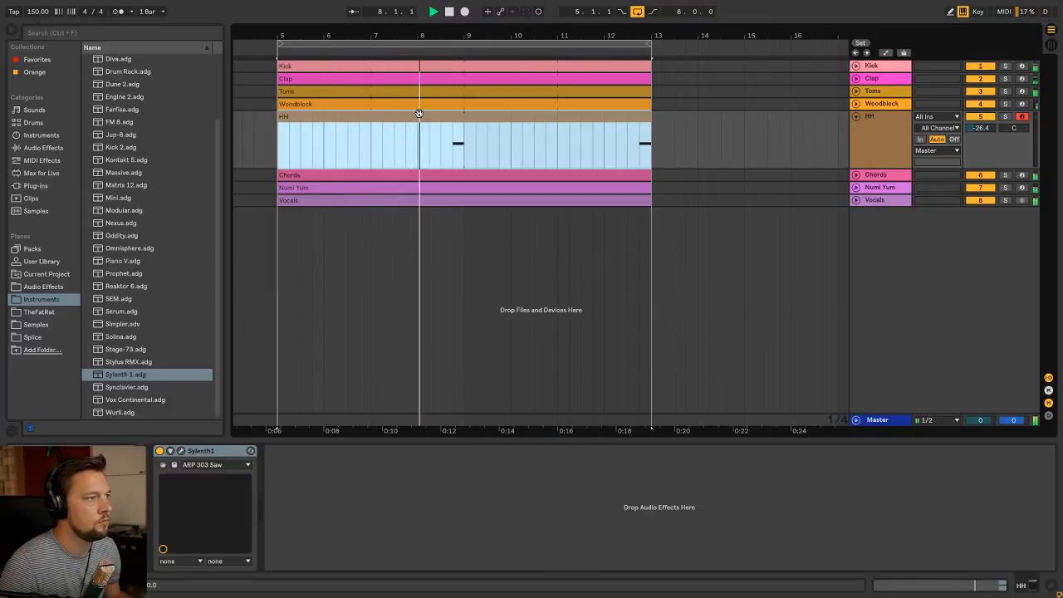
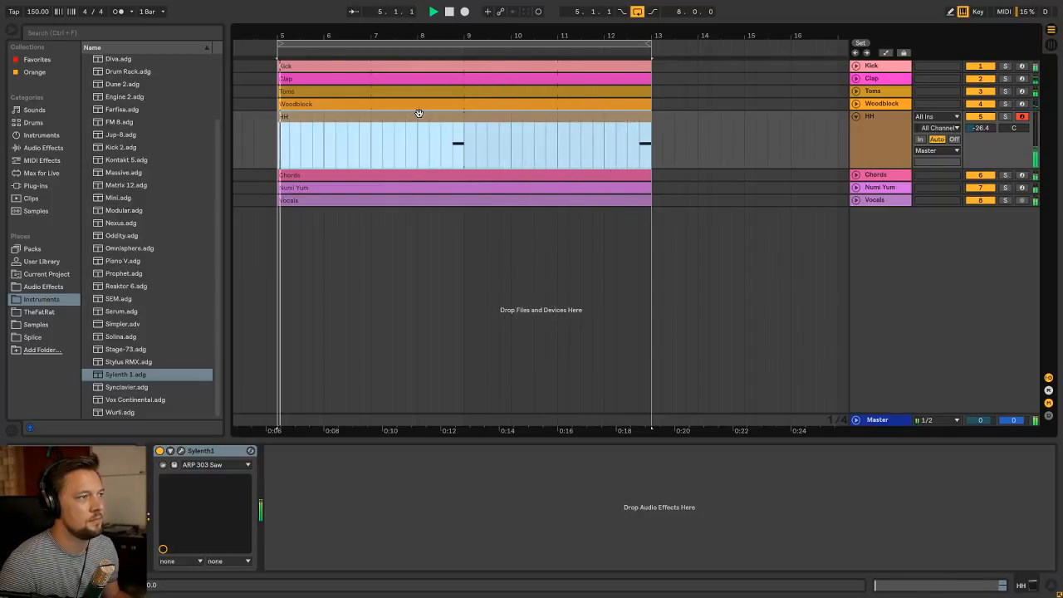
Look over the HH track's Sylenth1 instrument and its clip notes, leaving the track collapsed
left_click(855, 116)
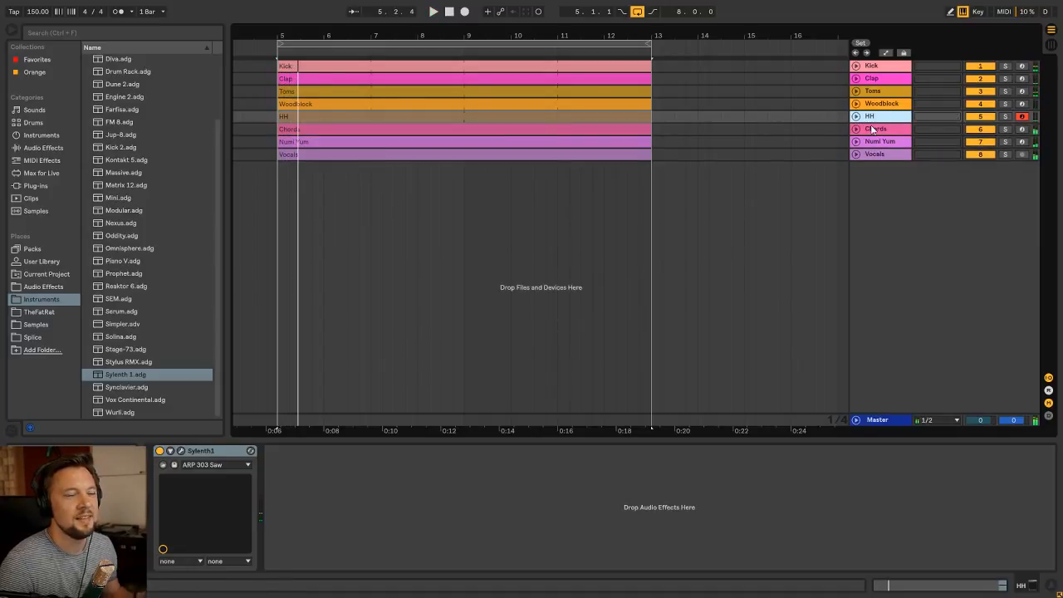
left_click(444, 116)
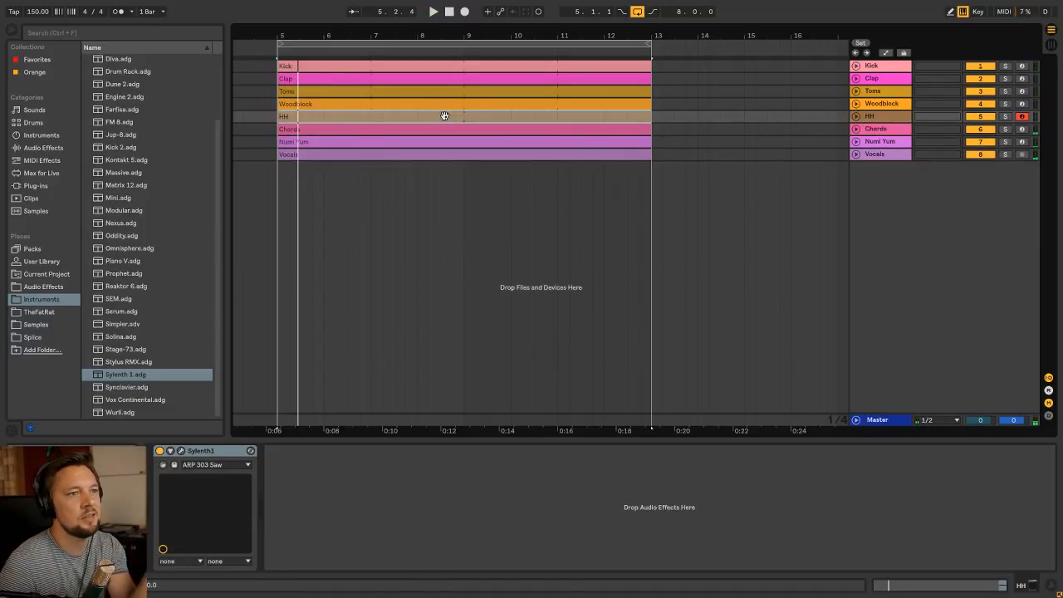
left_click(181, 450)
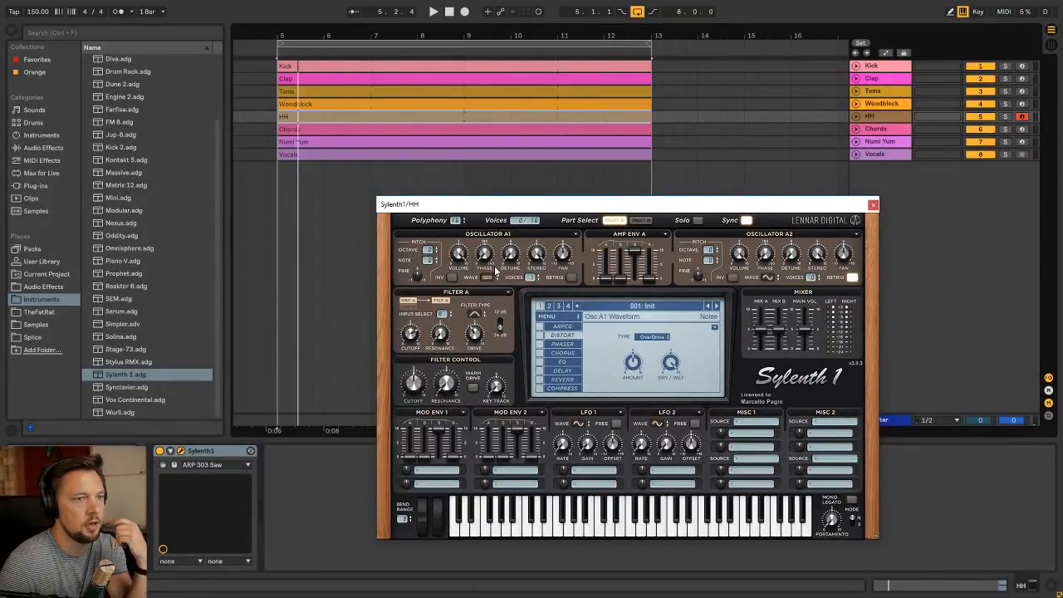
left_click(872, 204)
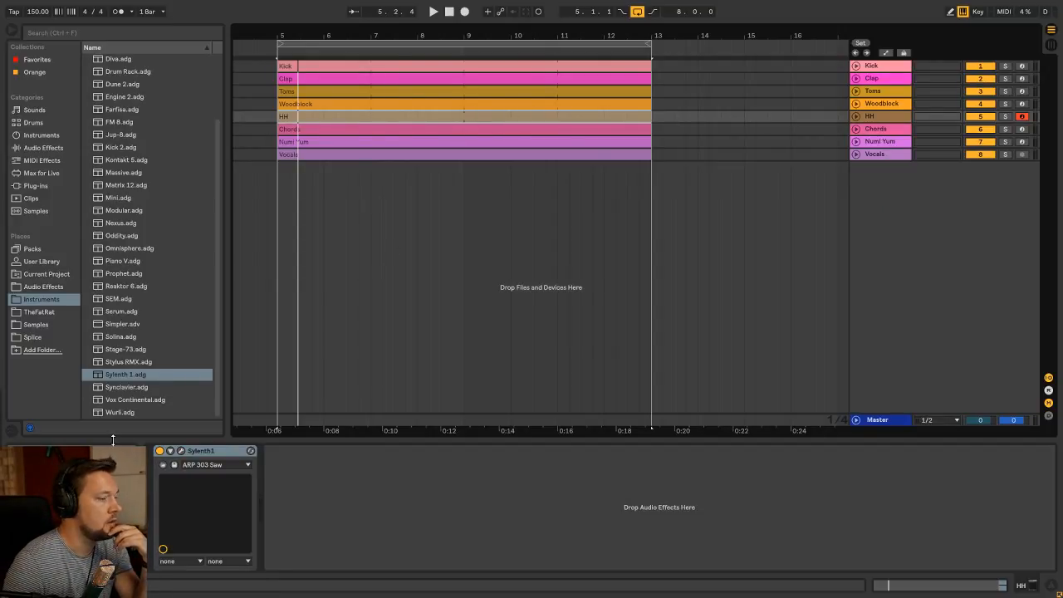
left_click(856, 116)
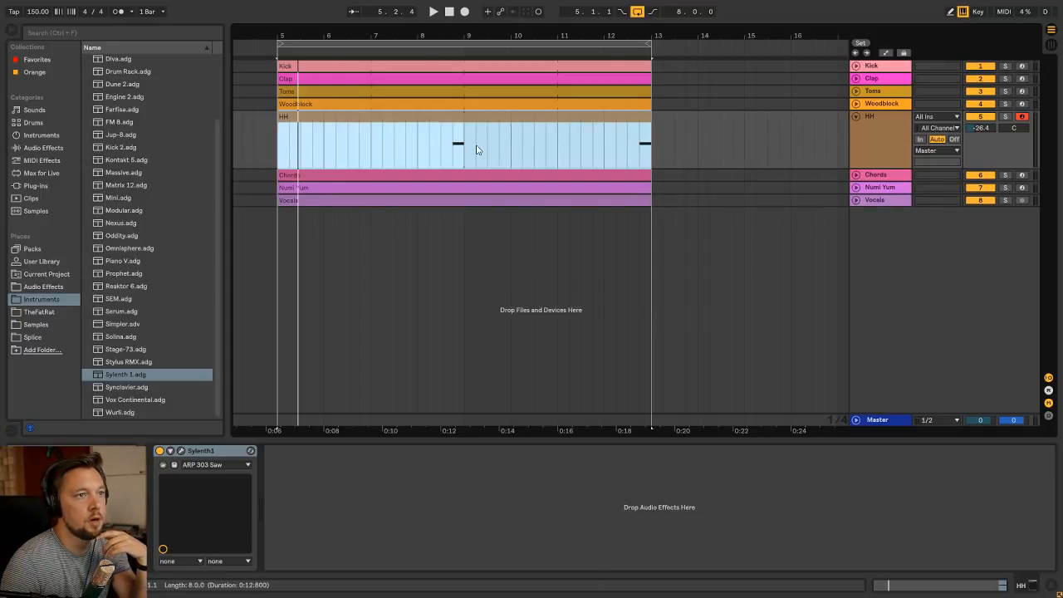
left_click(454, 157)
left_click(855, 116)
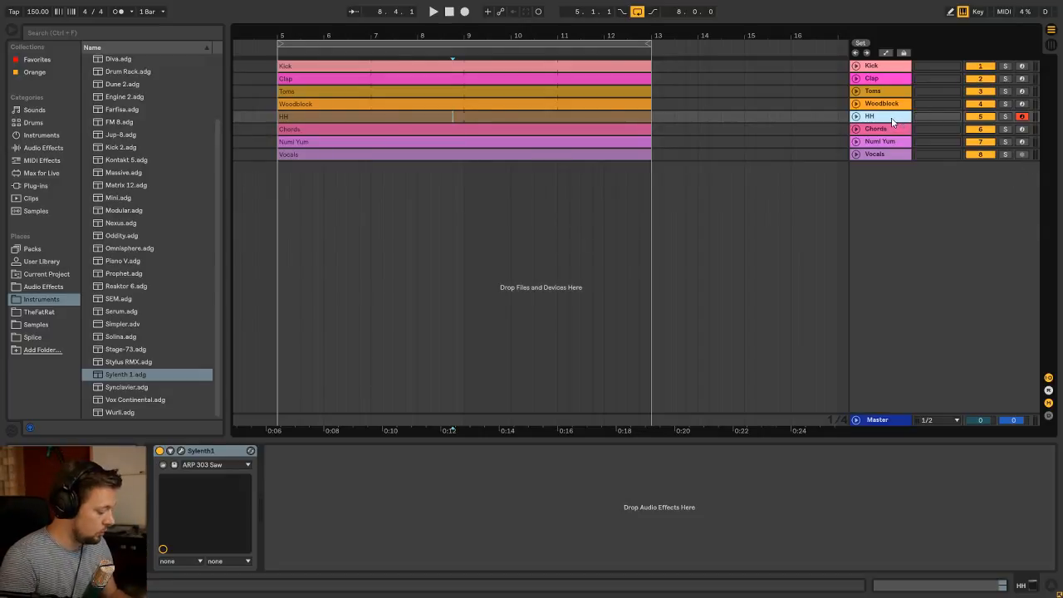
Add a MIDI track named Bass below HH, then review the Chords, Numi Yum and Vocals tracks with a brief playback
key("ctrl+shift+t")
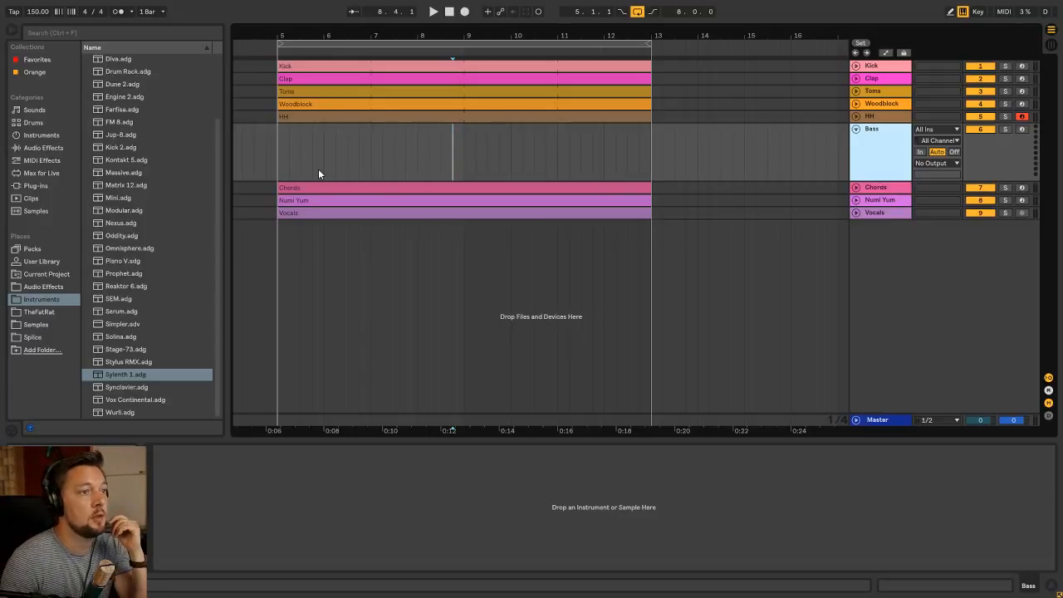
left_click(301, 186)
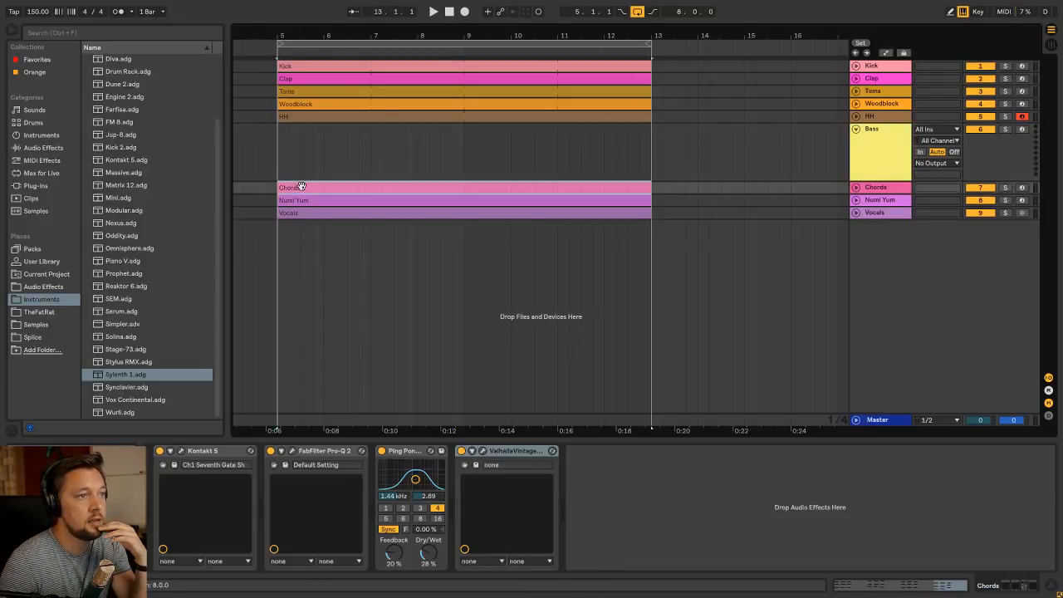
left_click(304, 201)
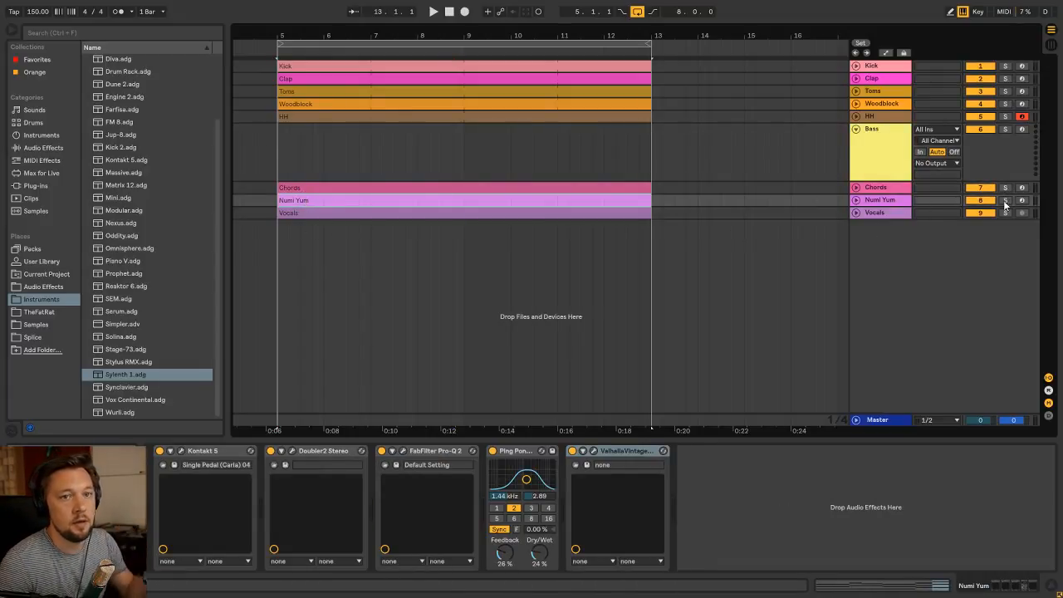
key("space")
left_click(885, 214)
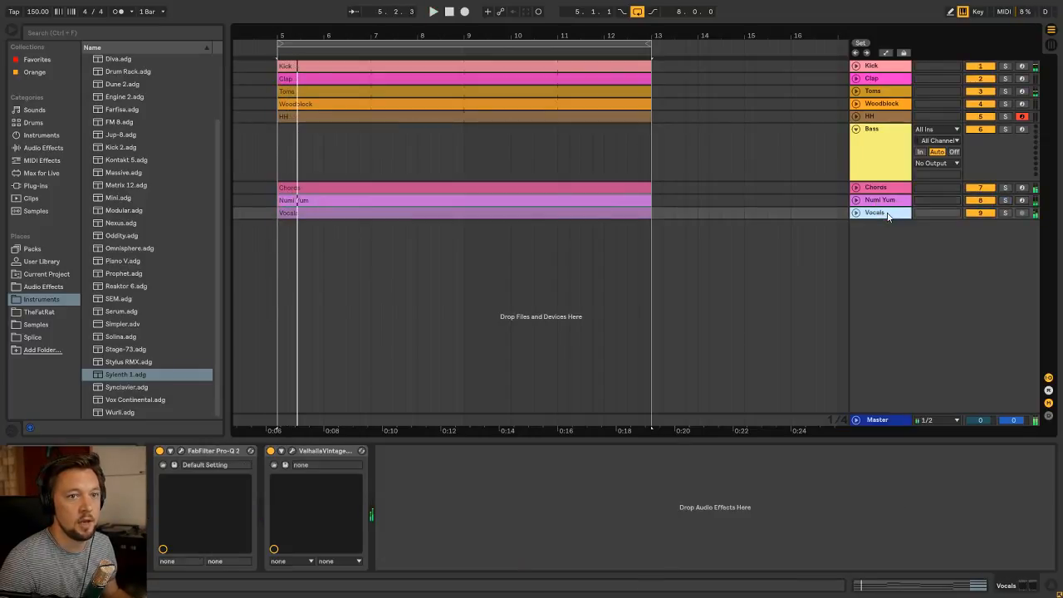
Create an empty eight-bar MIDI clip from bar 5 to bar 13 on the Bass track and name it Bass
left_click(834, 146)
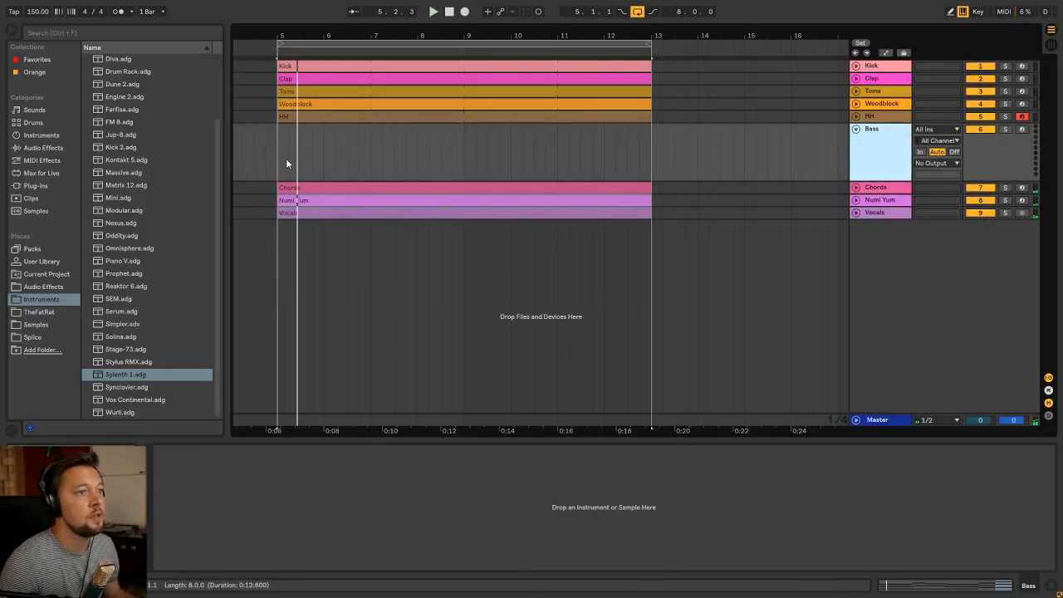
left_click_drag(287, 164, 471, 162)
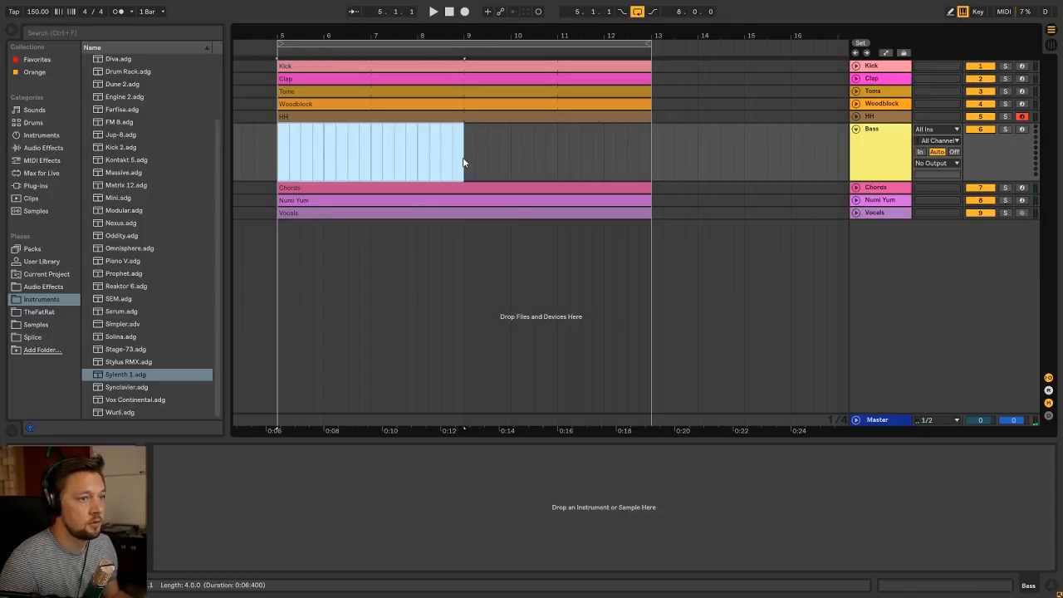
left_click_drag(655, 151, 304, 161)
key("ctrl+shift+m")
key("ctrl+r")
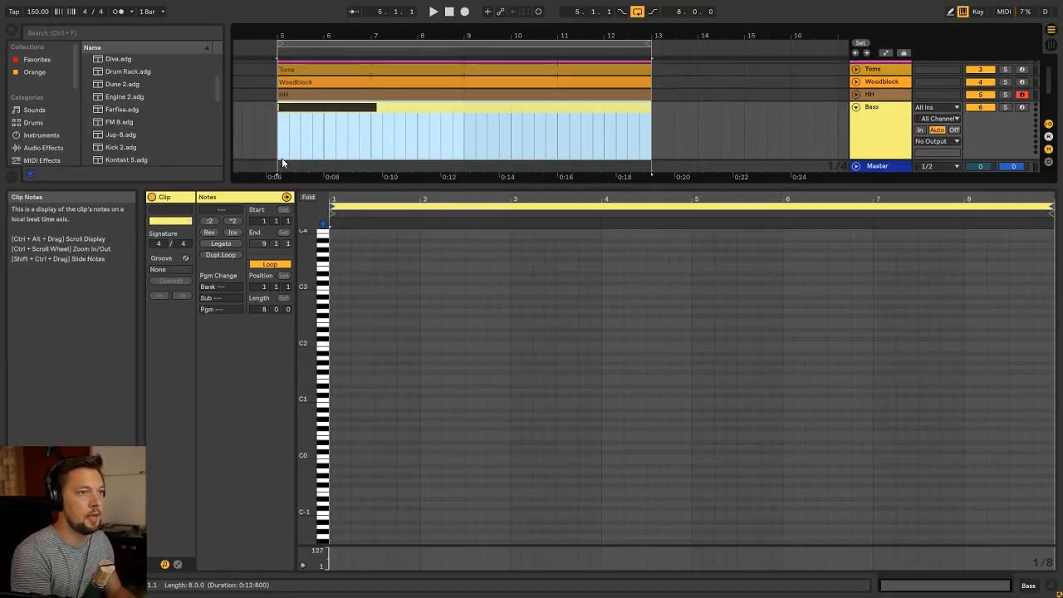
type("Bass")
key("Return")
key("shift+Tab")
left_click(282, 157)
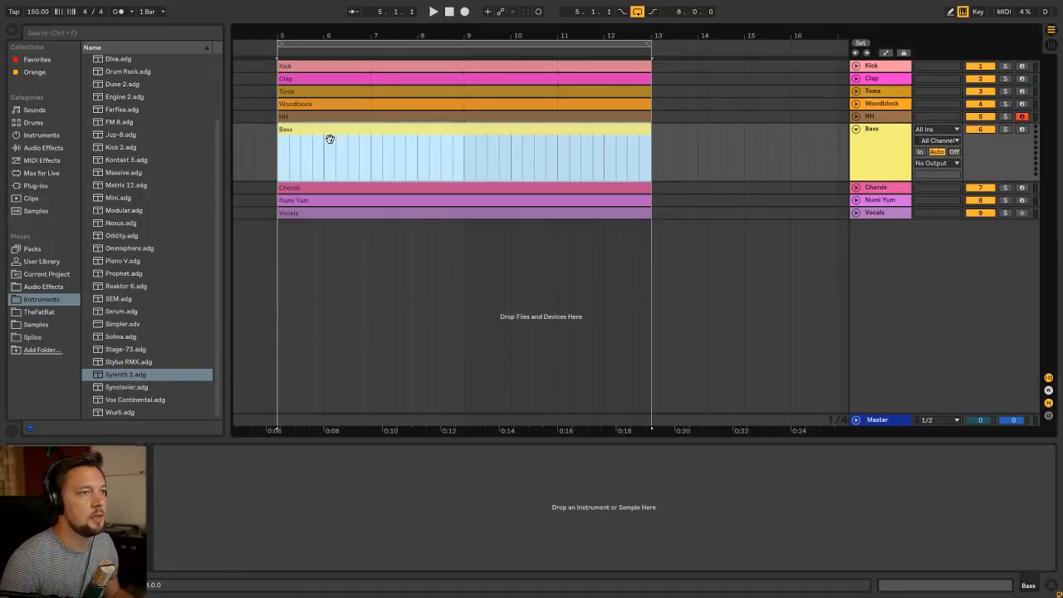
Load the Omnisphere.adg instrument onto the Bass track
scroll(117, 243, "up", 2)
scroll(117, 242, "down", 2)
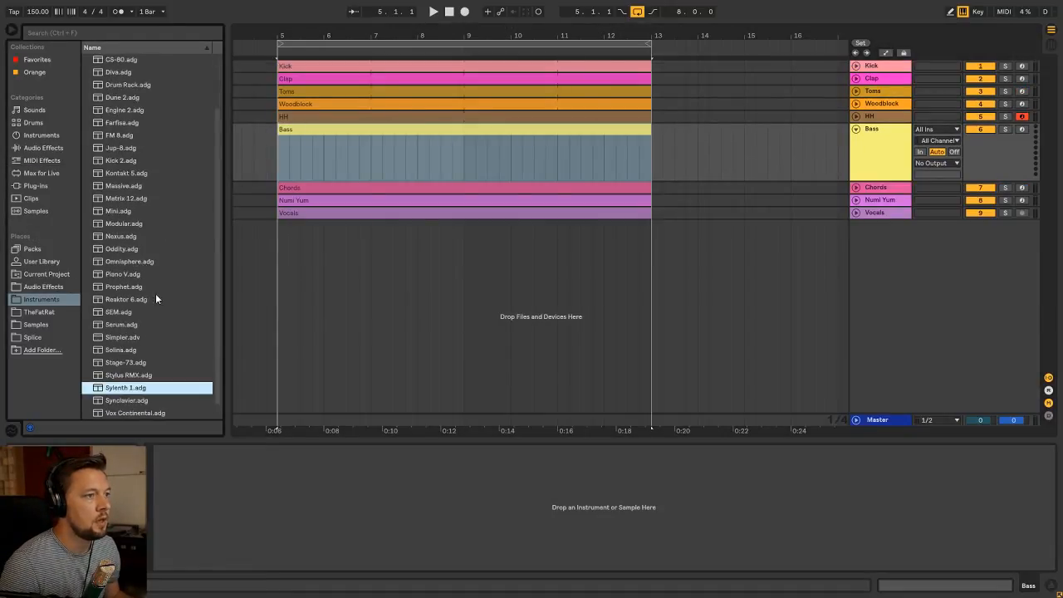
left_click_drag(125, 262, 245, 492)
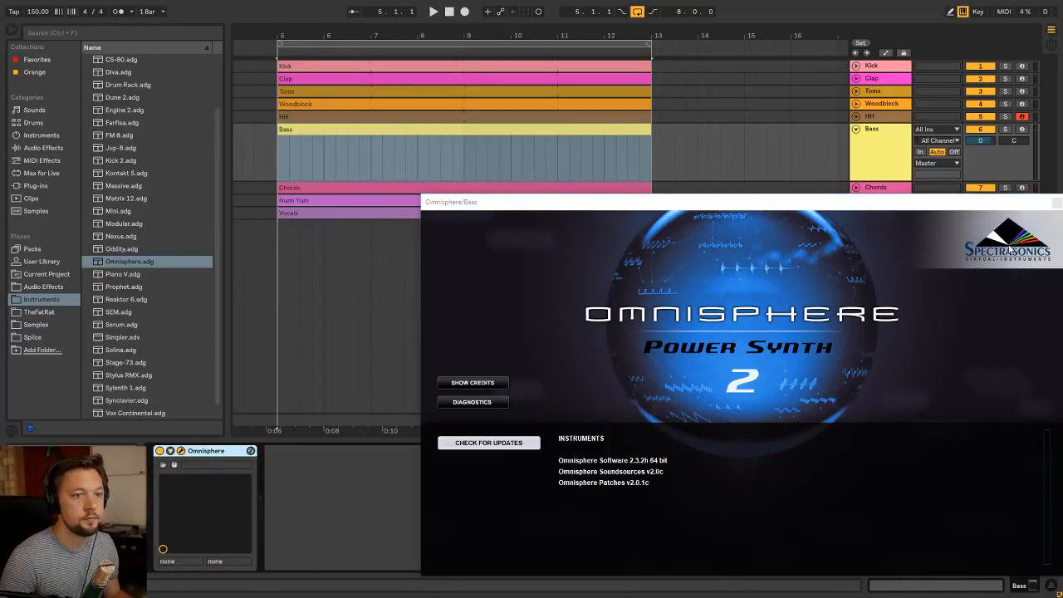
Filter Omnisphere's patches to Human Voices and Jazz Voices, load Jazz Vocal Bass Dum Walking, and close the plug-in window
scroll(395, 319, "down", 5)
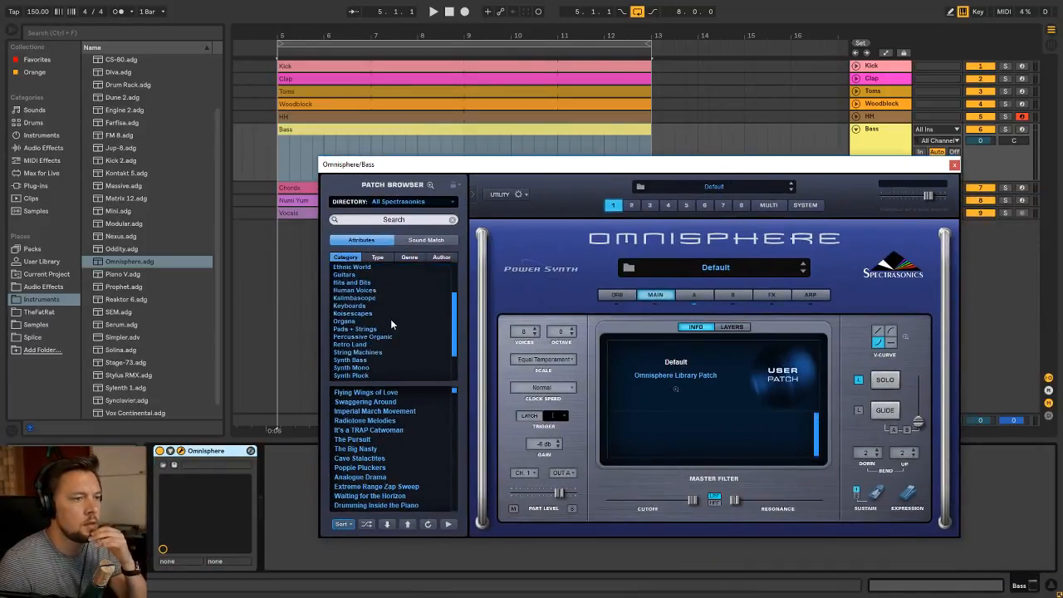
scroll(373, 319, "up", 3)
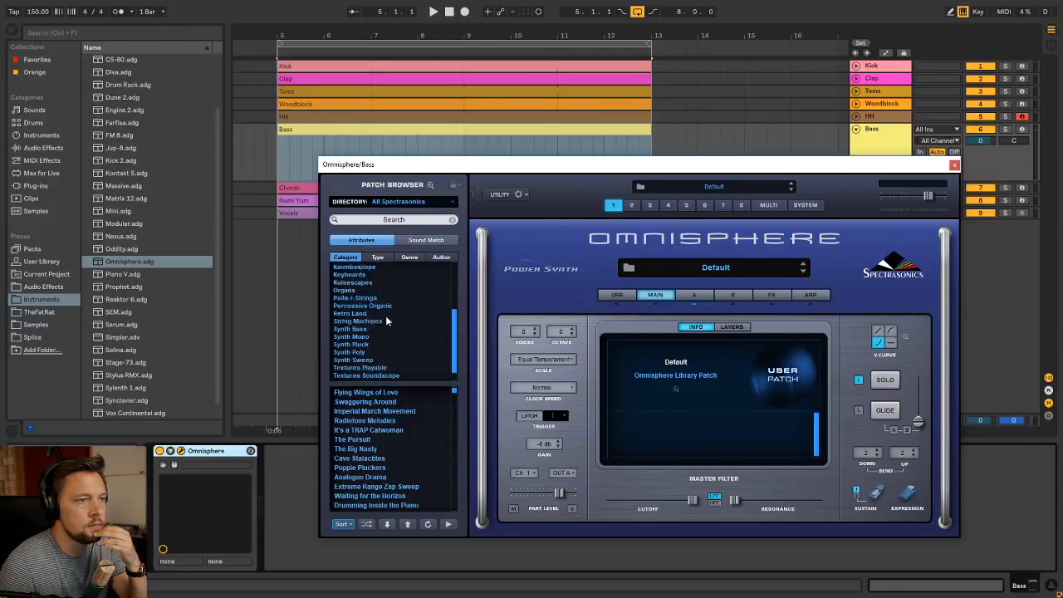
scroll(370, 305, "up", 1)
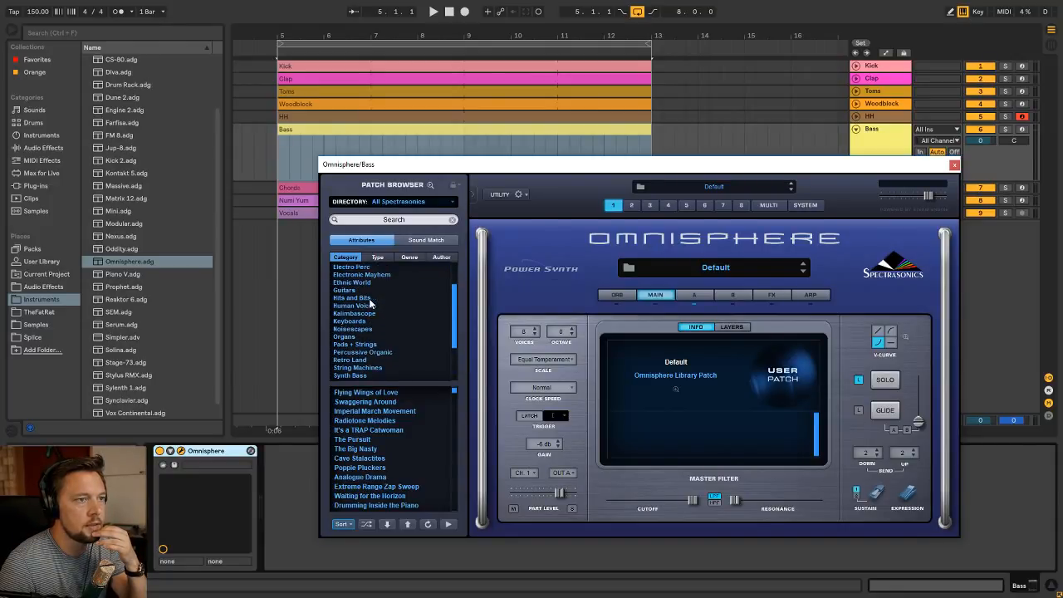
scroll(378, 300, "up", 2)
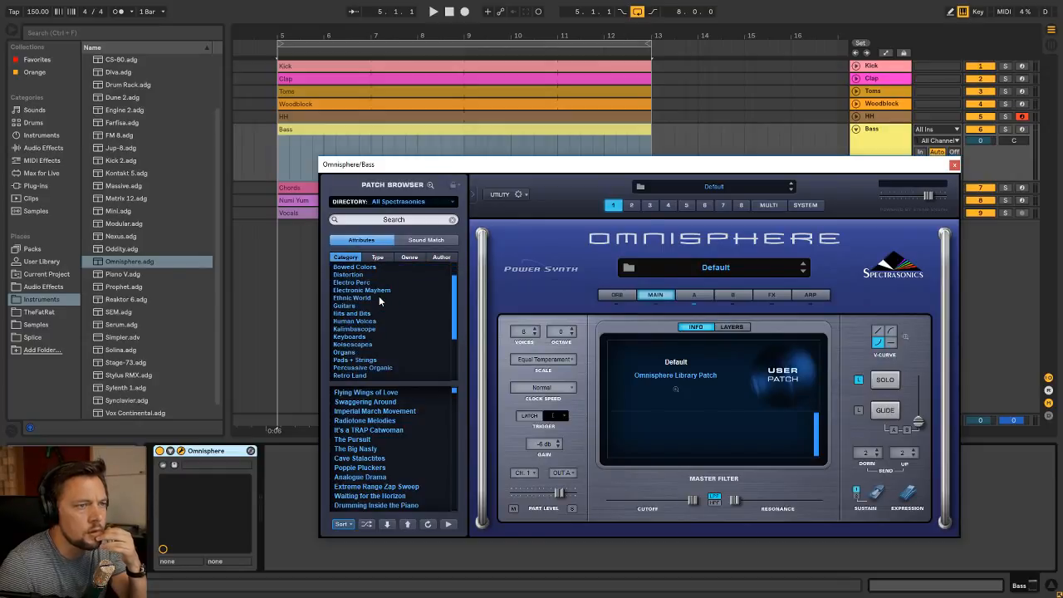
left_click(366, 321)
left_click(378, 257)
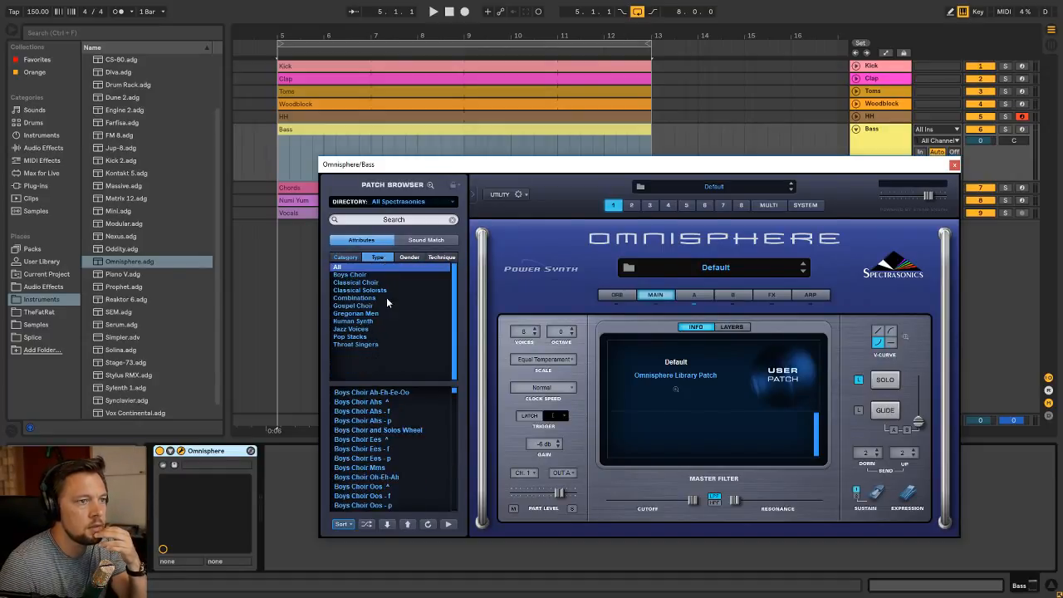
left_click(365, 328)
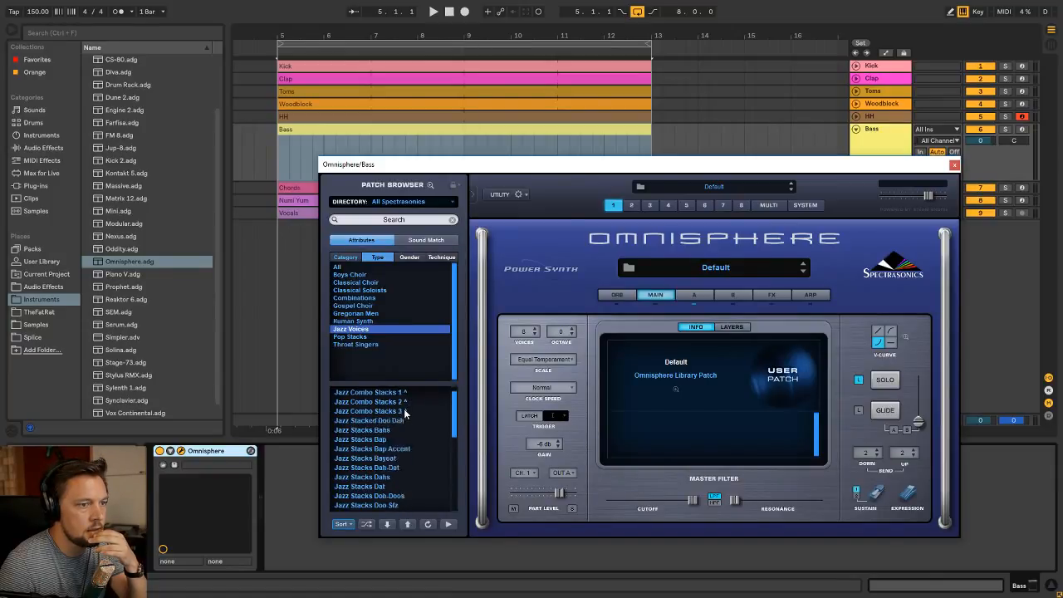
scroll(404, 415, "down", 5)
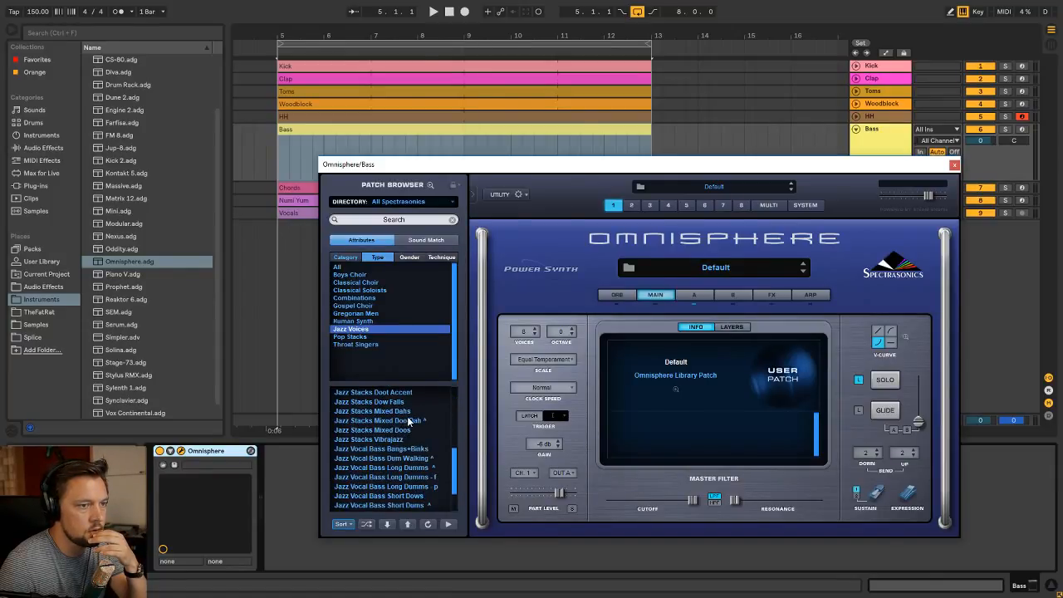
scroll(409, 422, "down", 1)
left_click(422, 439)
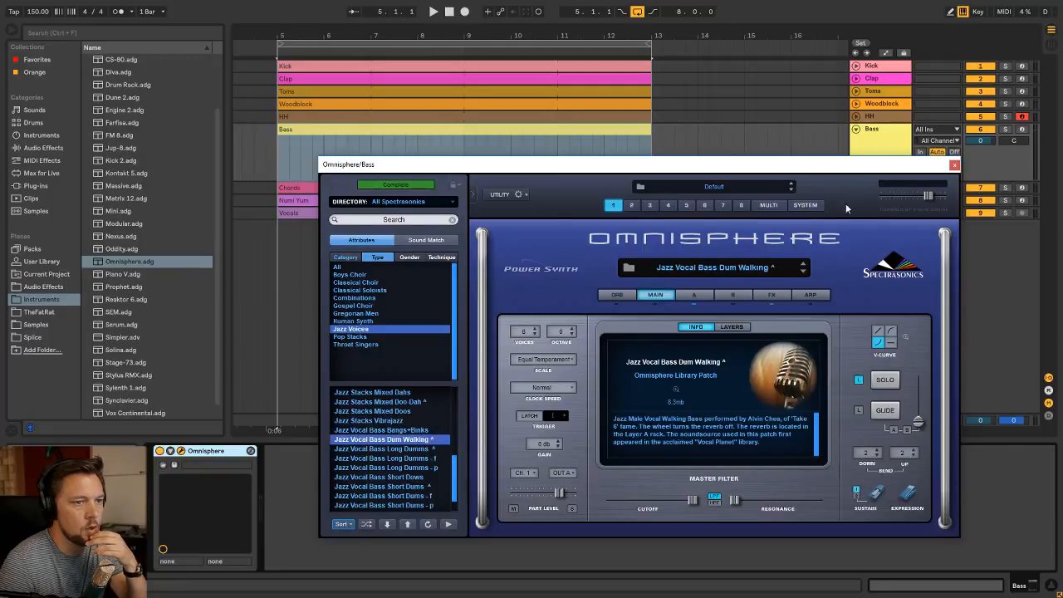
left_click(954, 164)
Audition low pitches in the Bass clip, draw a three-eighths-long A0 note at its start, and duplicate the note twice
double_click(406, 128)
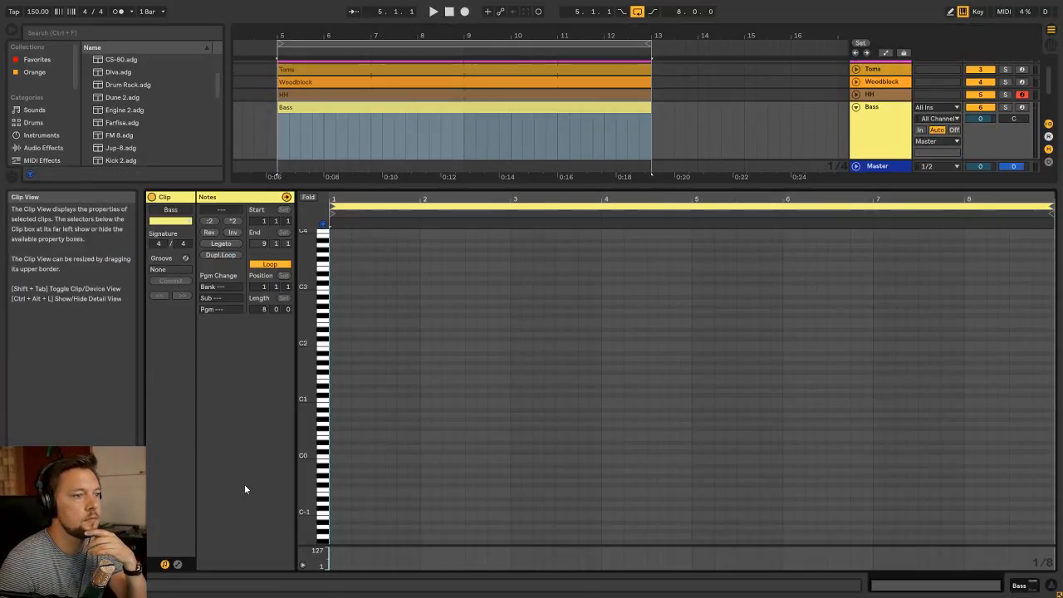
left_click(322, 383)
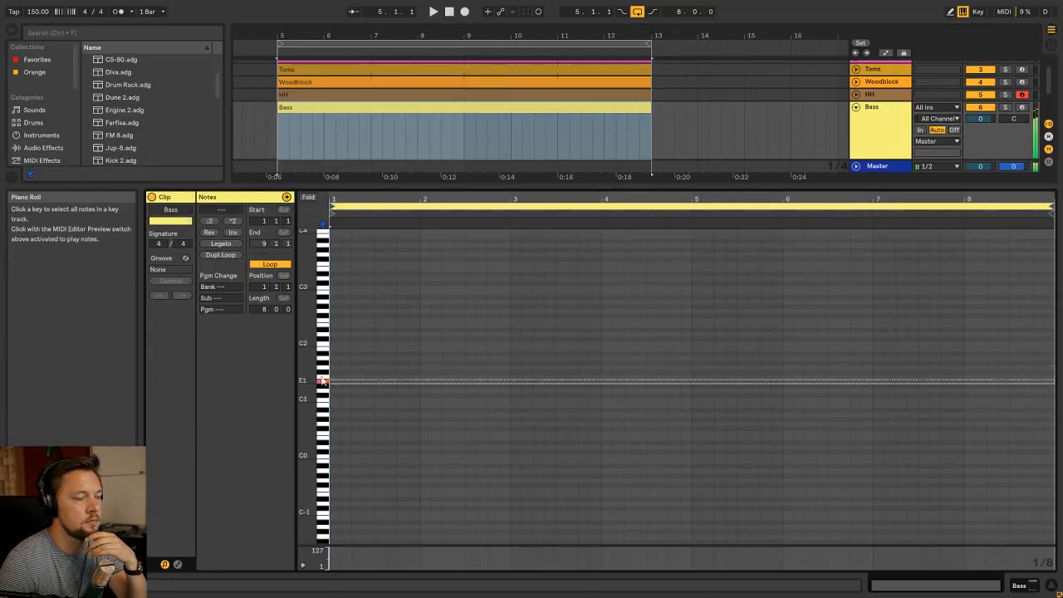
left_click_drag(323, 380, 329, 436)
left_click(323, 382)
left_click(323, 395)
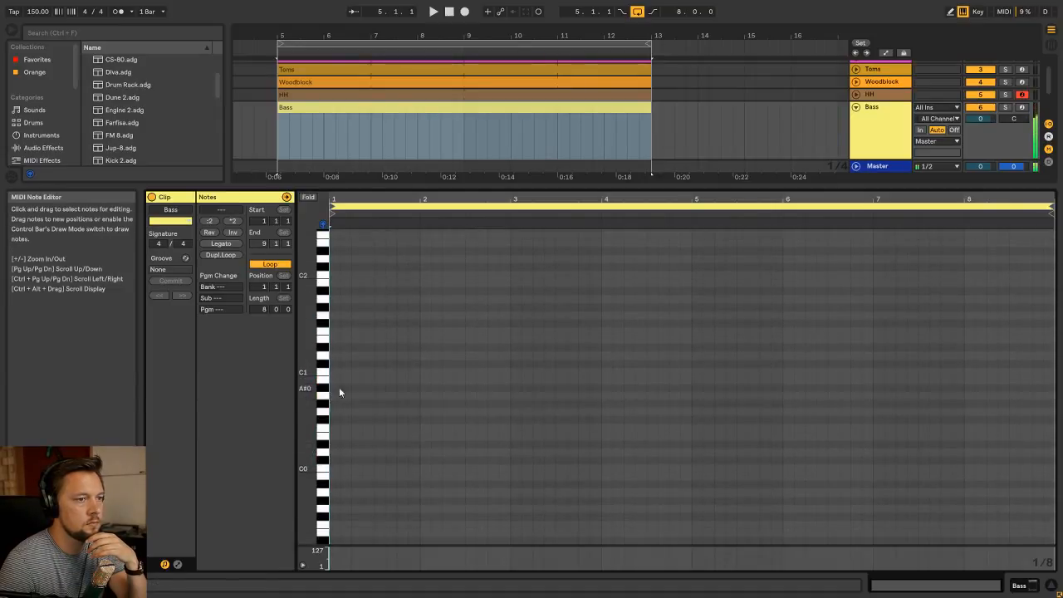
double_click(332, 396)
left_click_drag(341, 396, 366, 380)
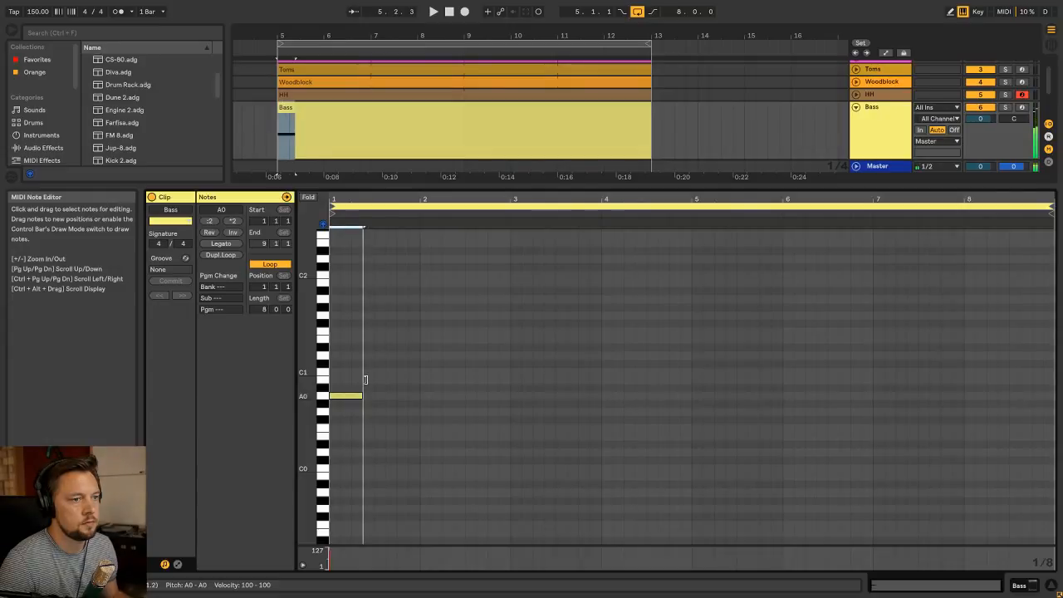
key("ctrl+d")
key("ctrl+d")
Play the arrangement and lower the Bass track's volume to about -14.9 dB
key("space")
key("Tab")
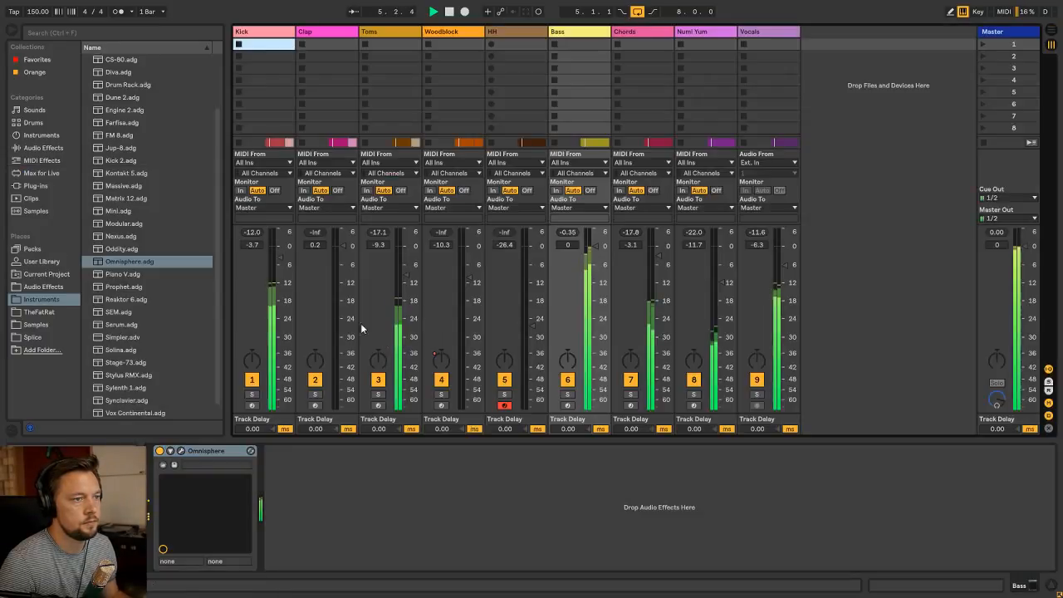
left_click_drag(586, 263, 586, 307)
key("Tab")
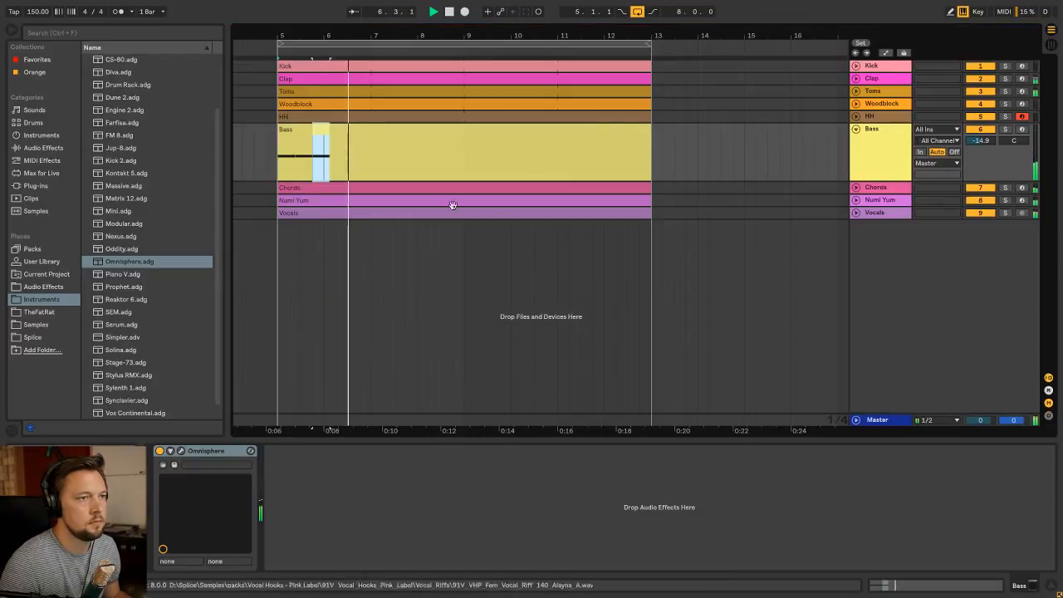
Extend the third A0 note to the end of the Bass clip's second bar, and duplicate the two-bar pattern twice
double_click(371, 131)
left_click_drag(432, 434, 328, 446)
key("ctrl+d")
key("ctrl+d")
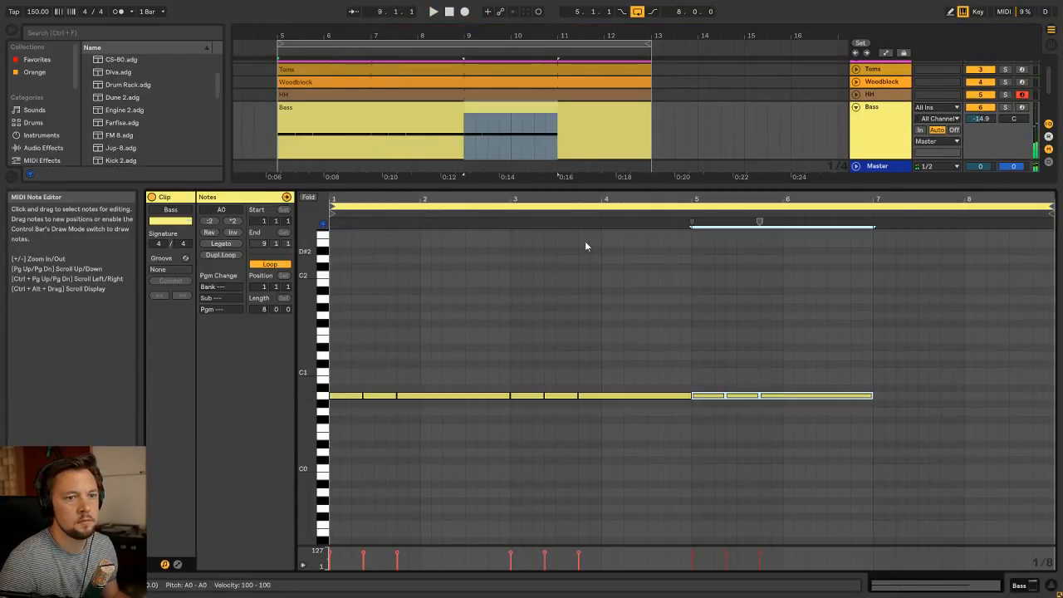
Play the bass line in the mix, and duplicate the pattern from the Bass clip's bars 5 and 6 into bars 7 and 8
key("space")
key("shift+Tab")
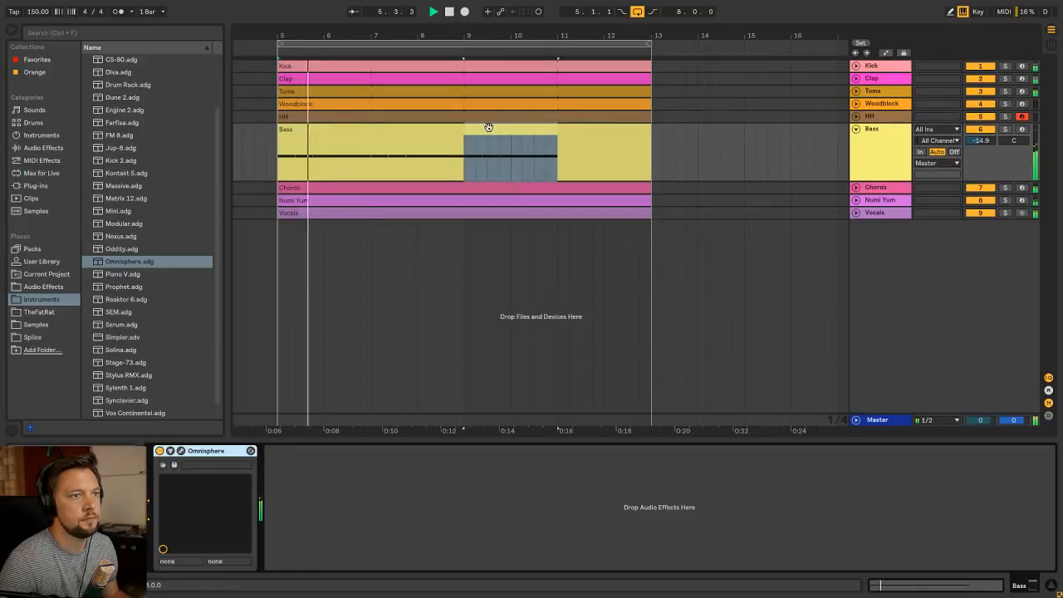
left_click(488, 126)
key("shift+Tab")
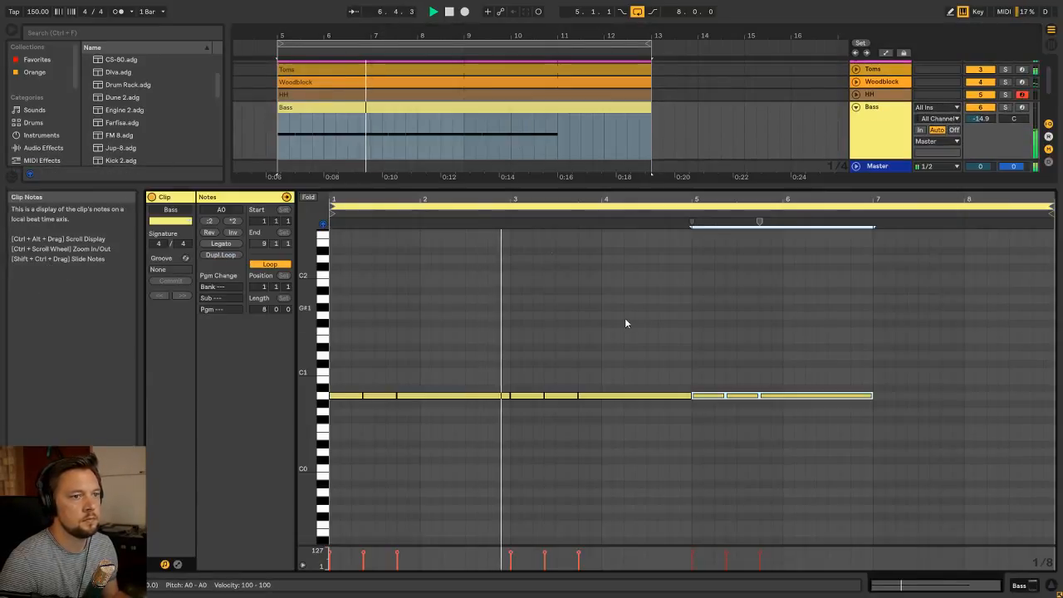
left_click(622, 310)
left_click(695, 312)
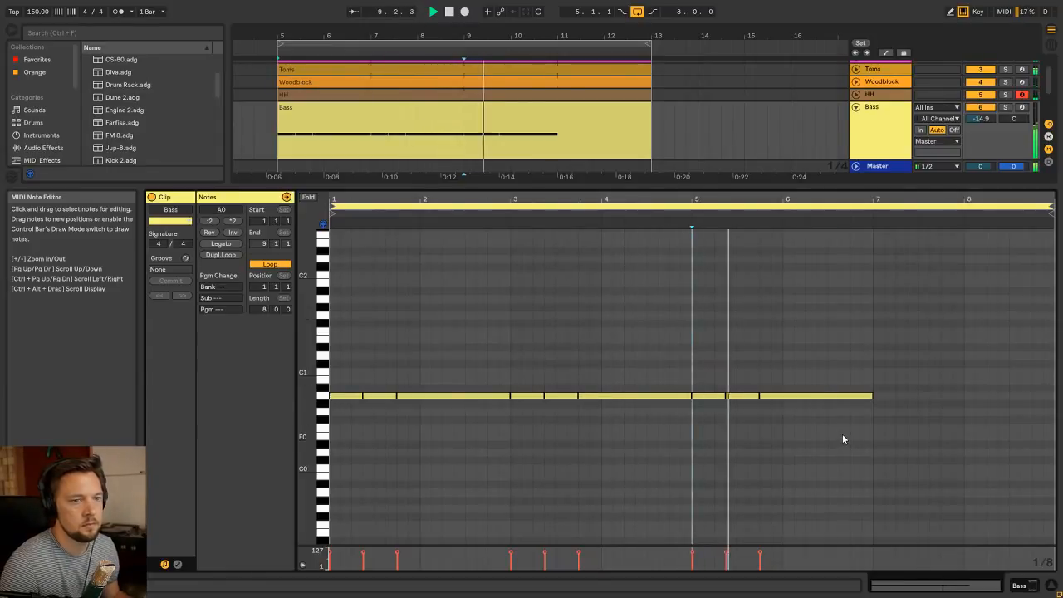
left_click_drag(842, 434, 691, 390)
key("ctrl+d")
Raise the two short notes in the Bass clip's bar 7 to B0 and the long note following them to E1
left_click_drag(924, 419, 894, 385)
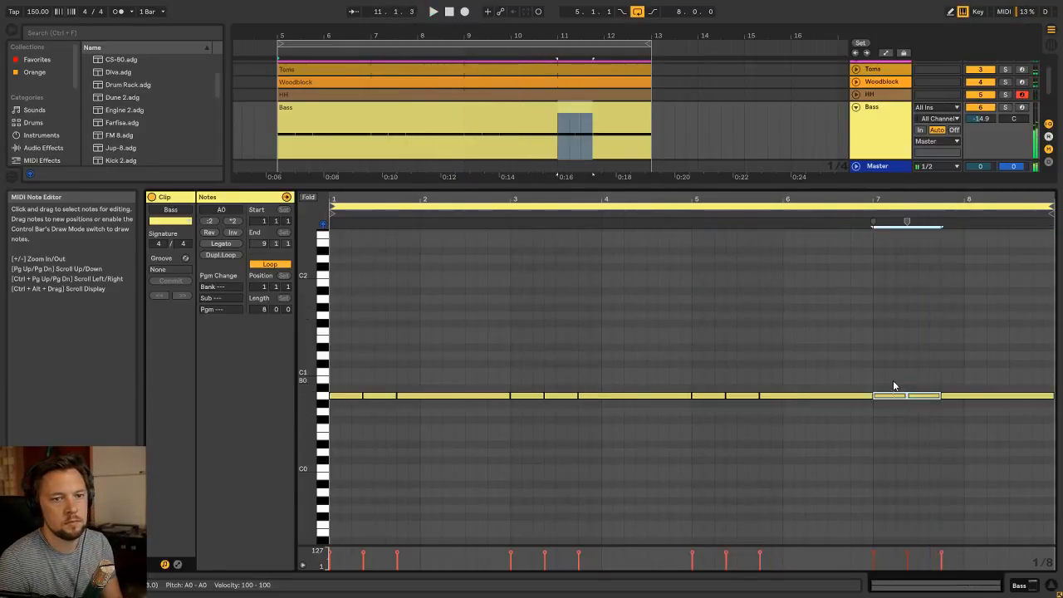
key("Up")
key("Up")
left_click_drag(981, 395, 982, 337)
key("space")
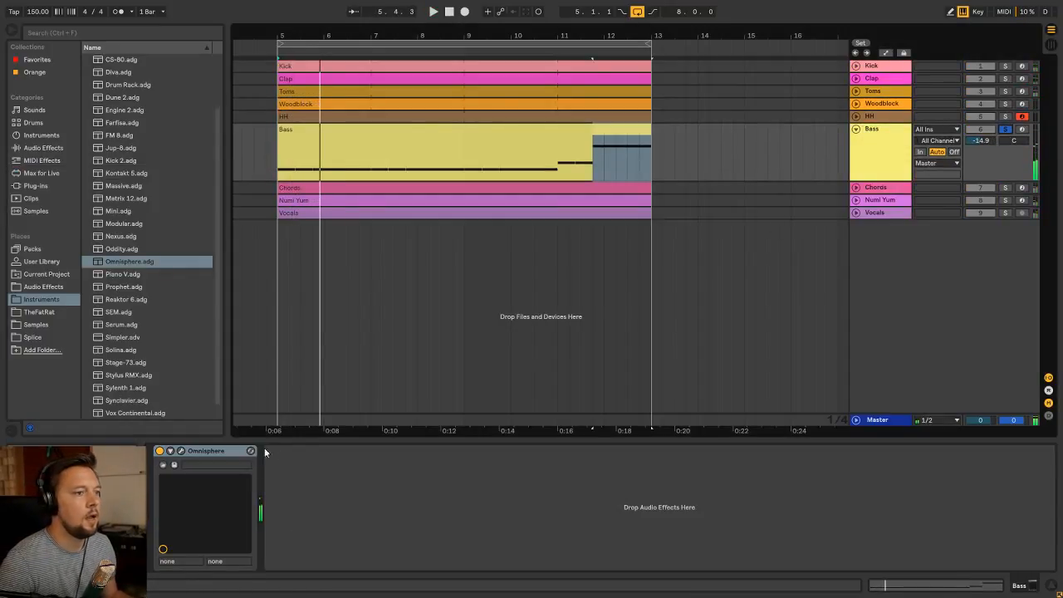
In layer A of the Bass track's Omnisphere patch, lower the amp envelope's sustain and set its decay to 2.15 sec
left_click(182, 451)
left_click(696, 296)
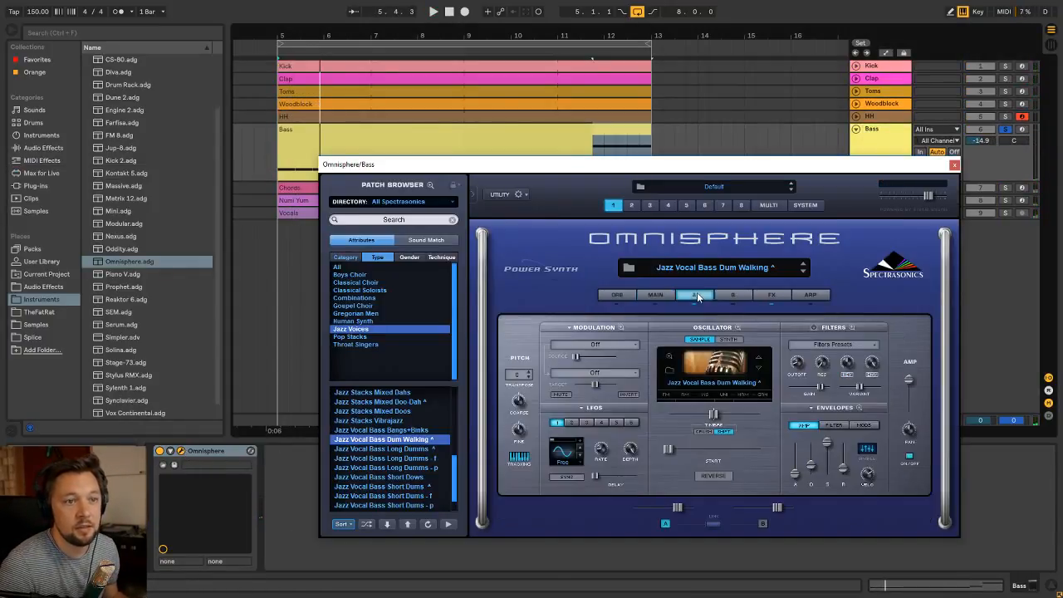
key("space")
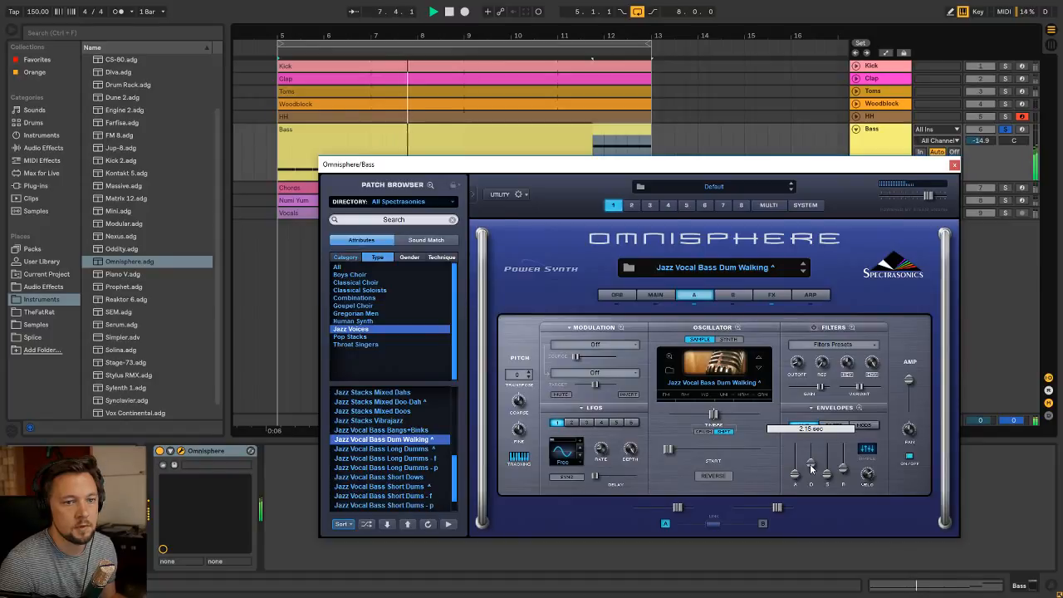
mouse_move(811, 469)
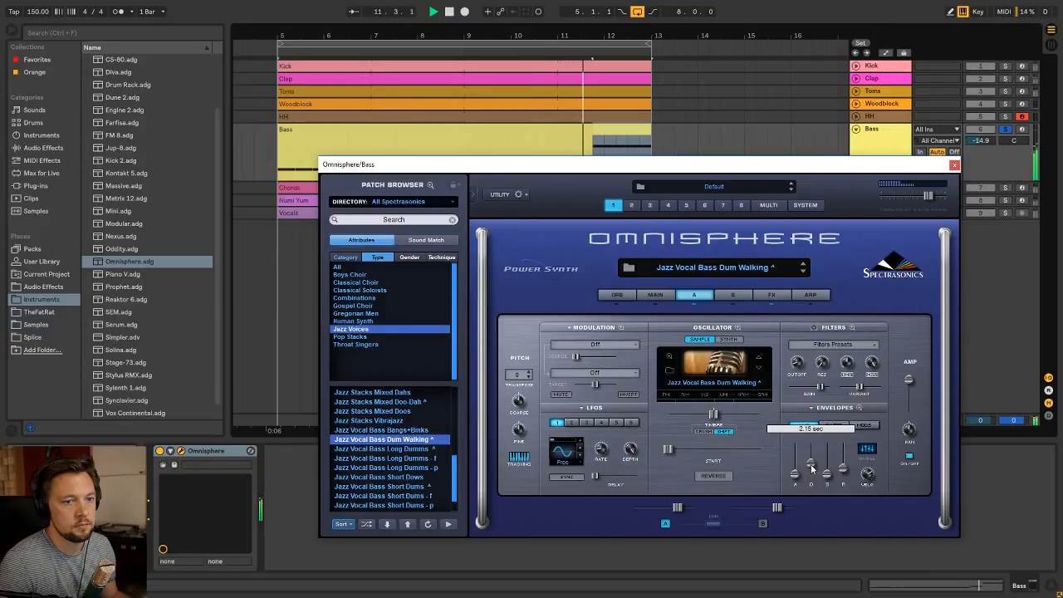
left_click(954, 164)
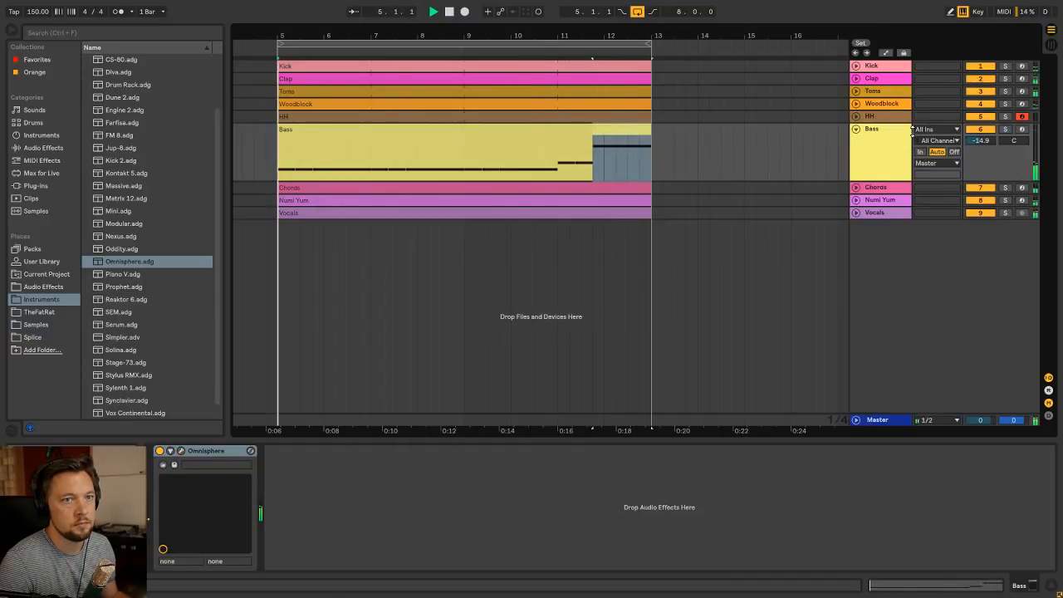
Raise the Bass track's volume to -9.0 dB while the arrangement plays
key("Tab")
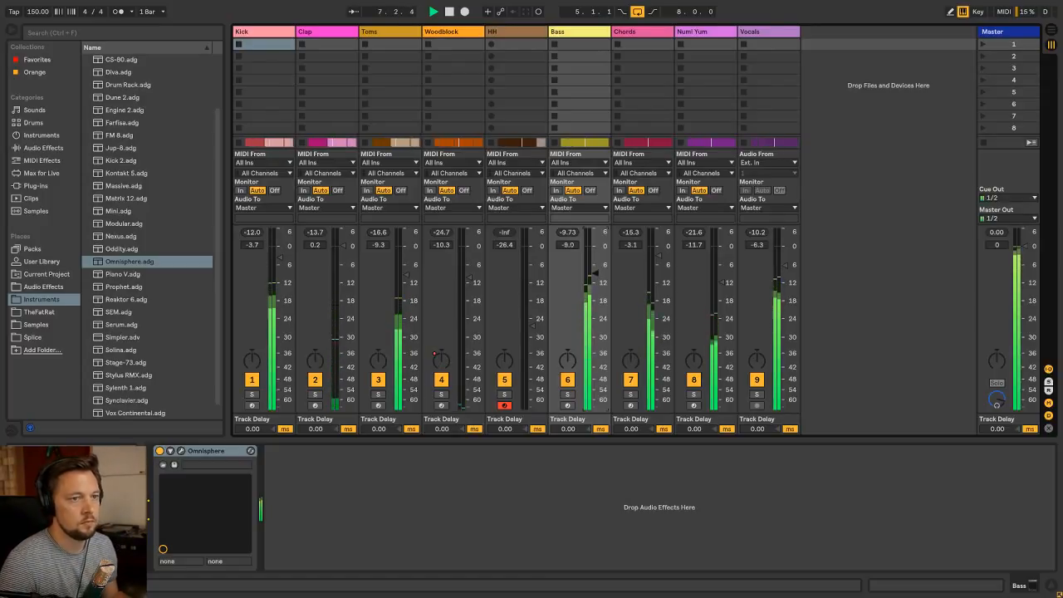
key("Tab")
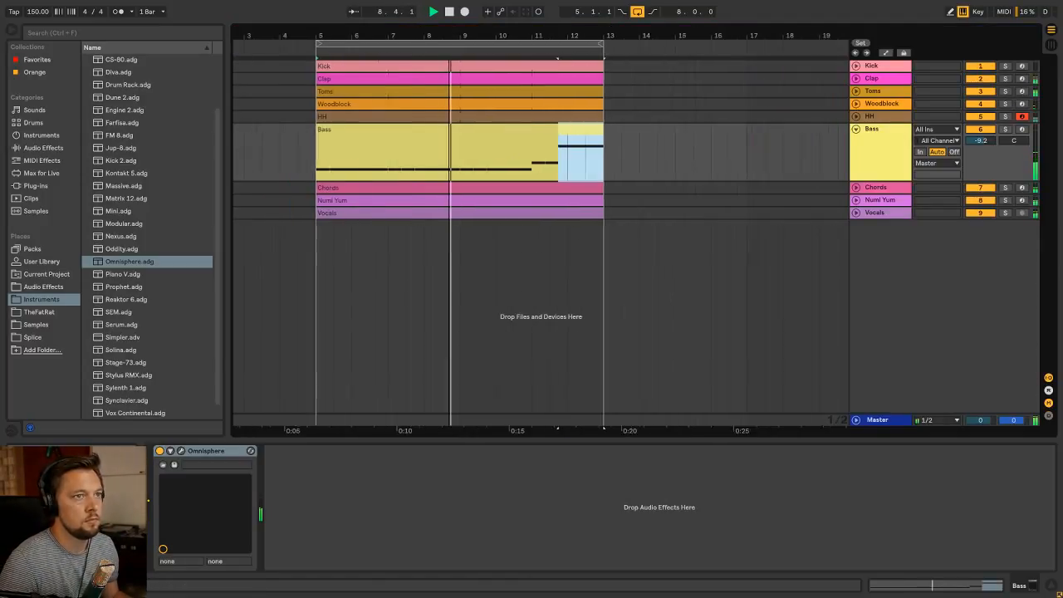
key("Tab")
key("Tab")
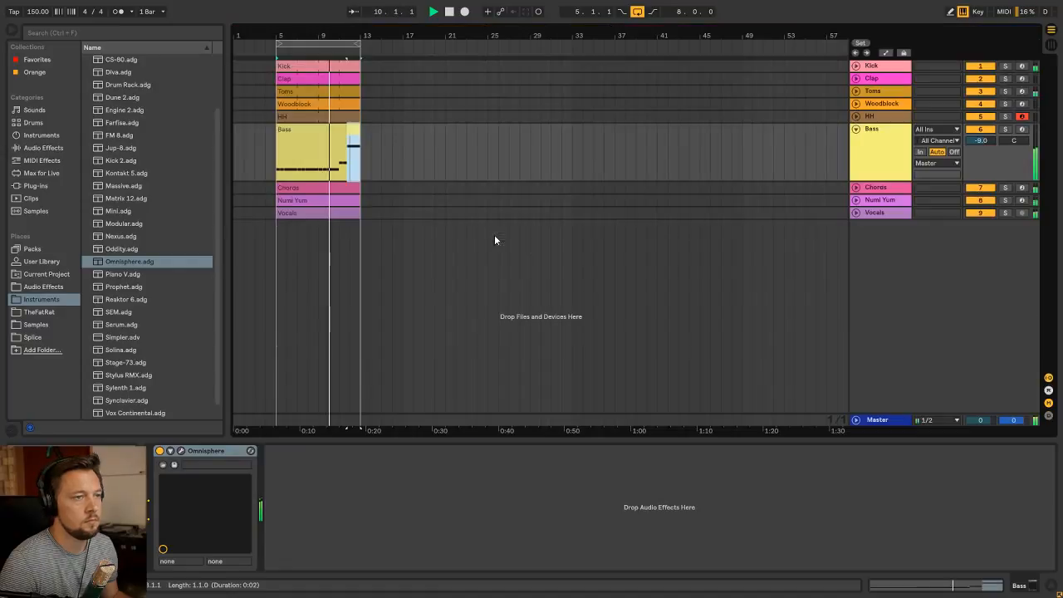
Duplicate the eight-bar section on all tracks to bars 13 through 20, and extend the arrangement loop to 16 bars
left_click(333, 213)
left_click(322, 67, "shift")
key("ctrl+d")
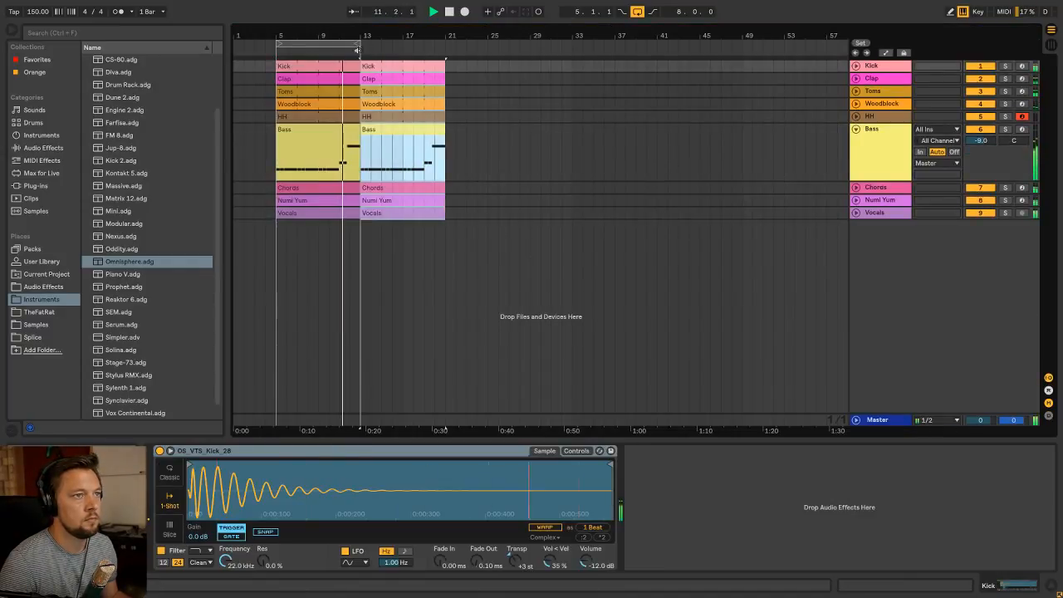
left_click_drag(357, 50, 445, 50)
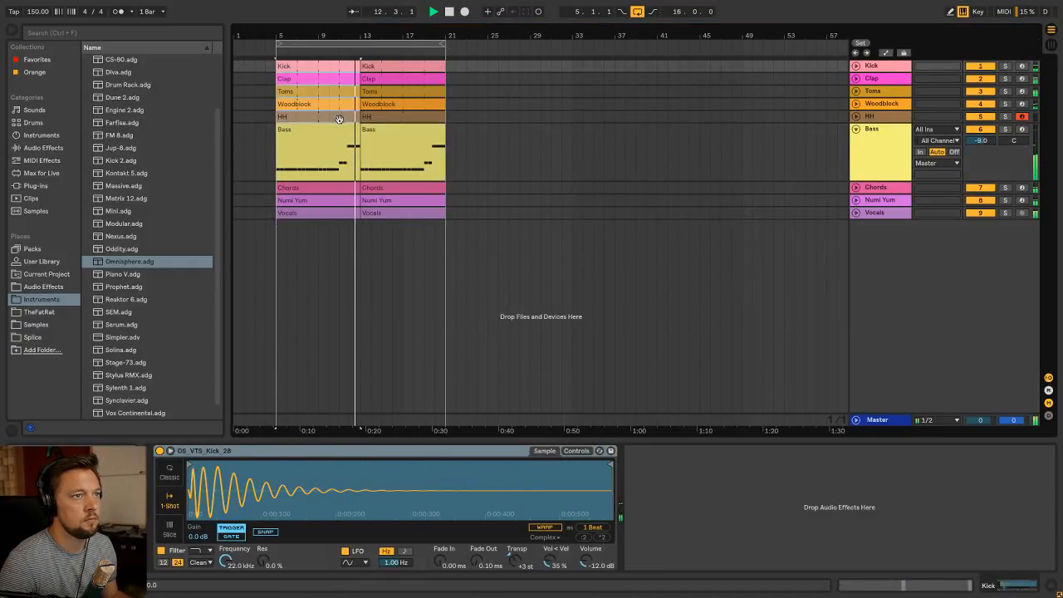
Extend the original drum, Chords, Numi Yum and Vocals clips over their copies to bar 21
left_click_drag(359, 117, 446, 117)
left_click(351, 188)
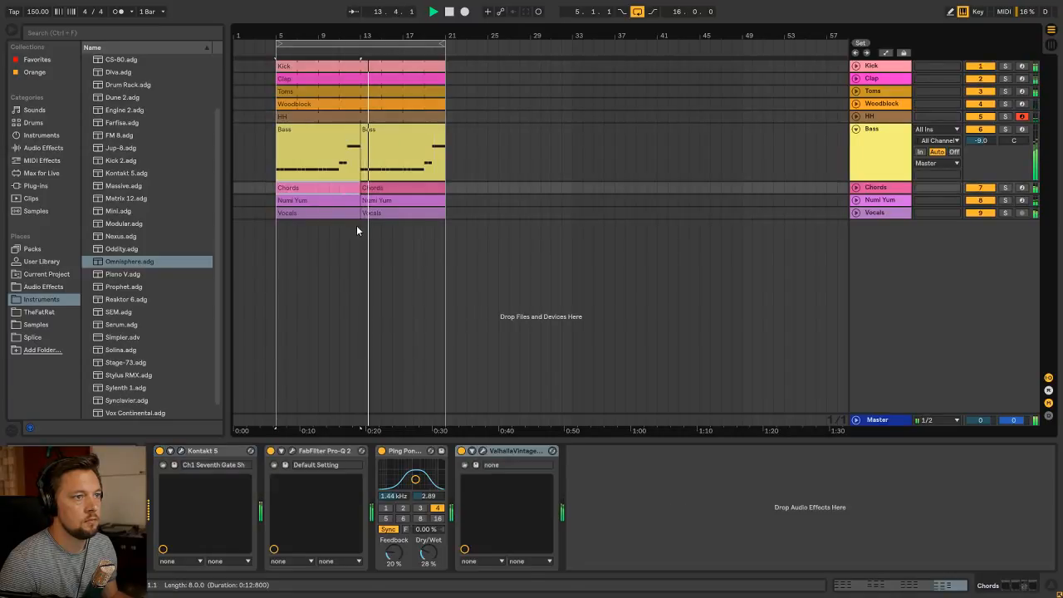
left_click(356, 213, "shift")
left_click_drag(361, 214, 445, 213)
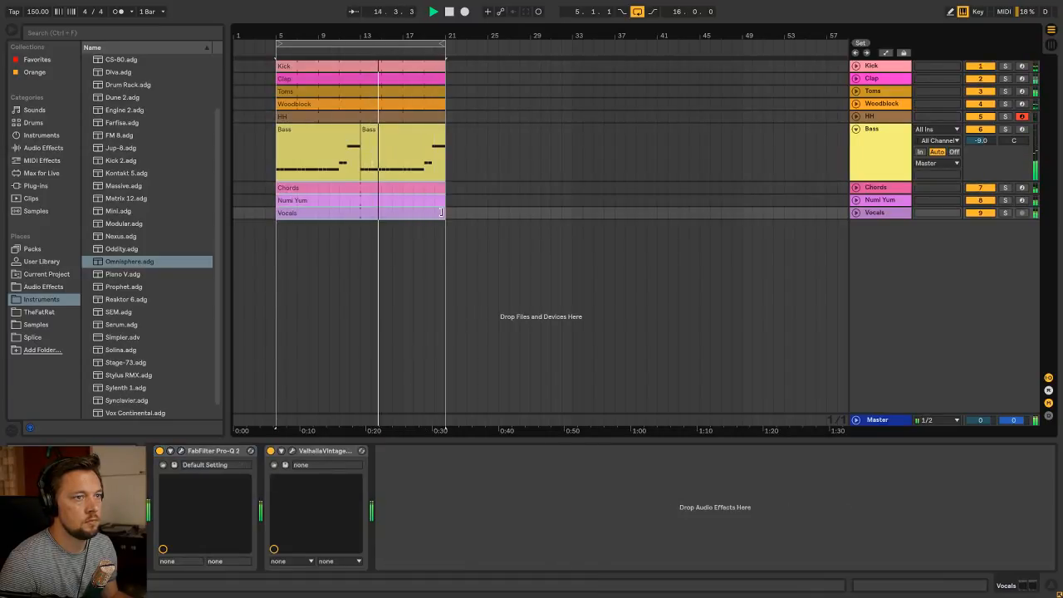
Consolidate the two Bass clips into one 16-bar clip
left_click(336, 129)
left_click(404, 136, "shift")
key("ctrl+j")
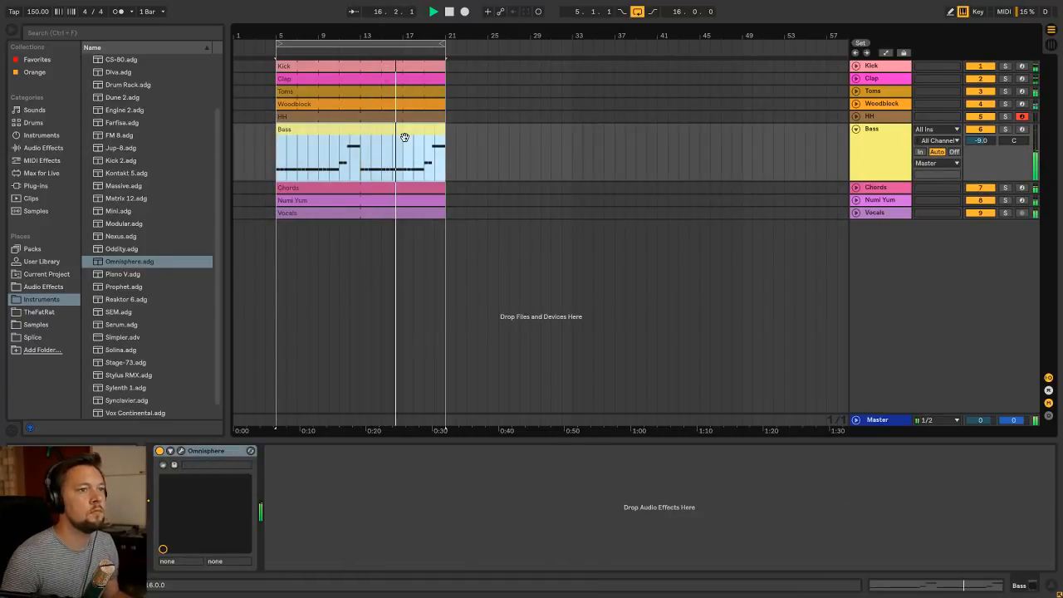
Open the 16-bar Bass clip and raise the three notes in its bars 9 and 10 to F#1
double_click(405, 136)
scroll(735, 392, "up", 5)
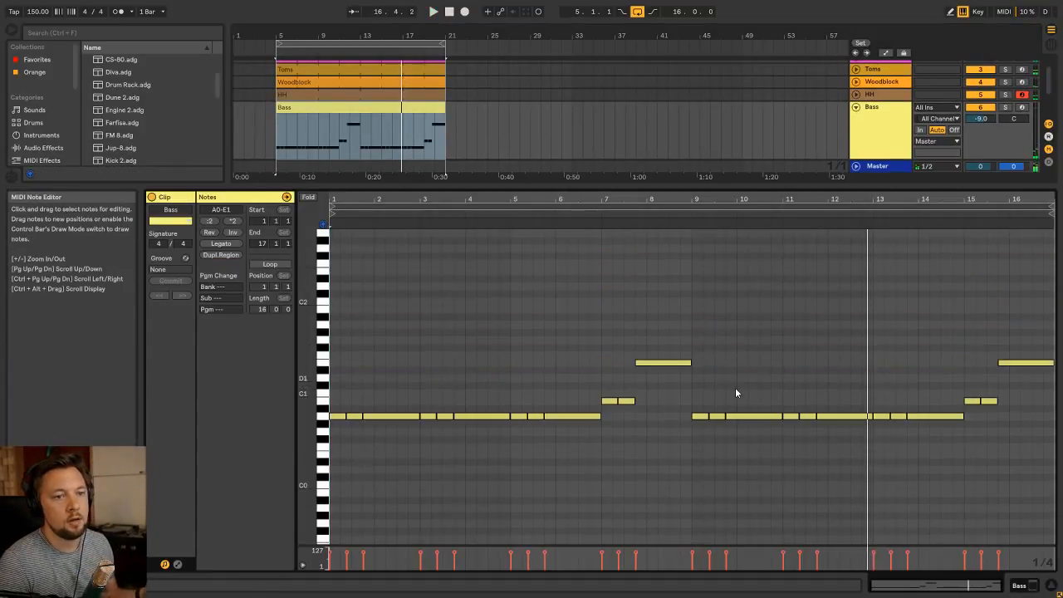
left_click_drag(772, 455, 701, 414)
key("Up")
key("Up")
key("Up")
key("Up")
key("Up")
key("Up")
key("Up")
key("Up")
key("Up")
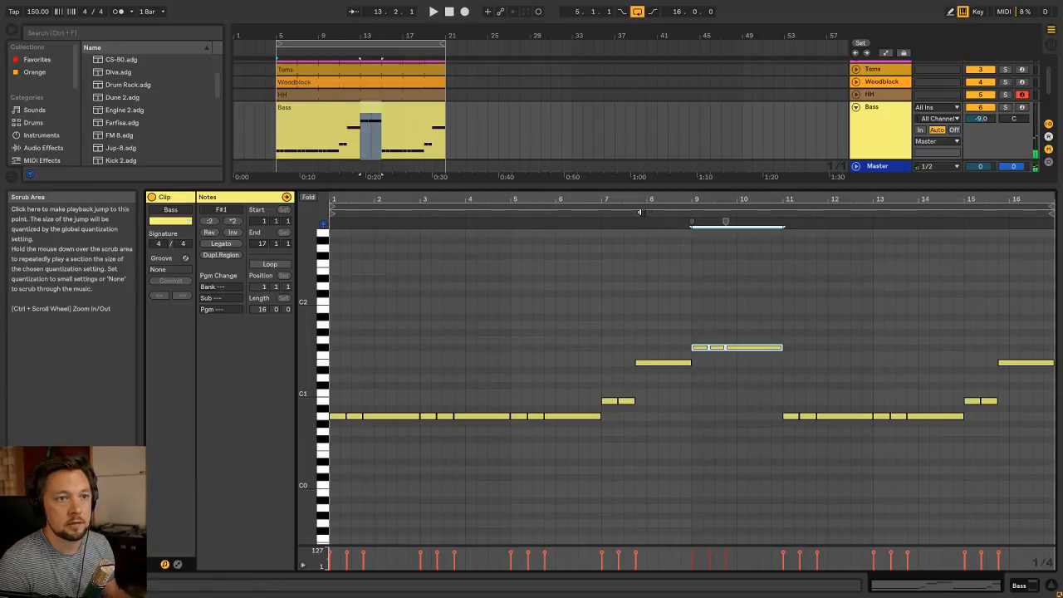
Play the bass line from the clip's bar 7 and again from bar 9 to check the F#1 notes
left_click(594, 215)
left_click(644, 278)
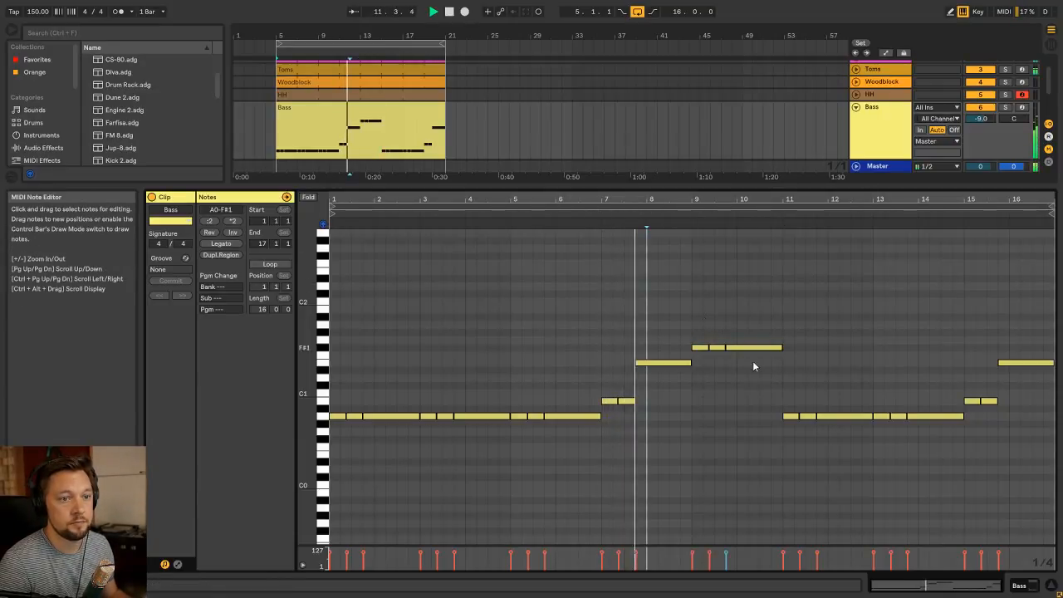
key("space")
left_click_drag(782, 376, 707, 347)
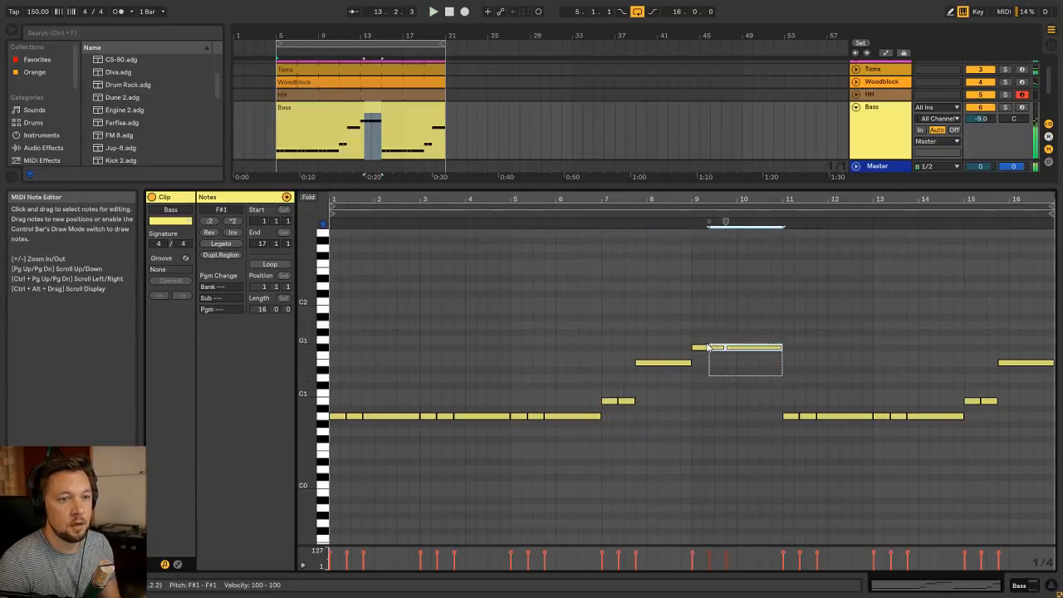
left_click(693, 221)
left_click(819, 345)
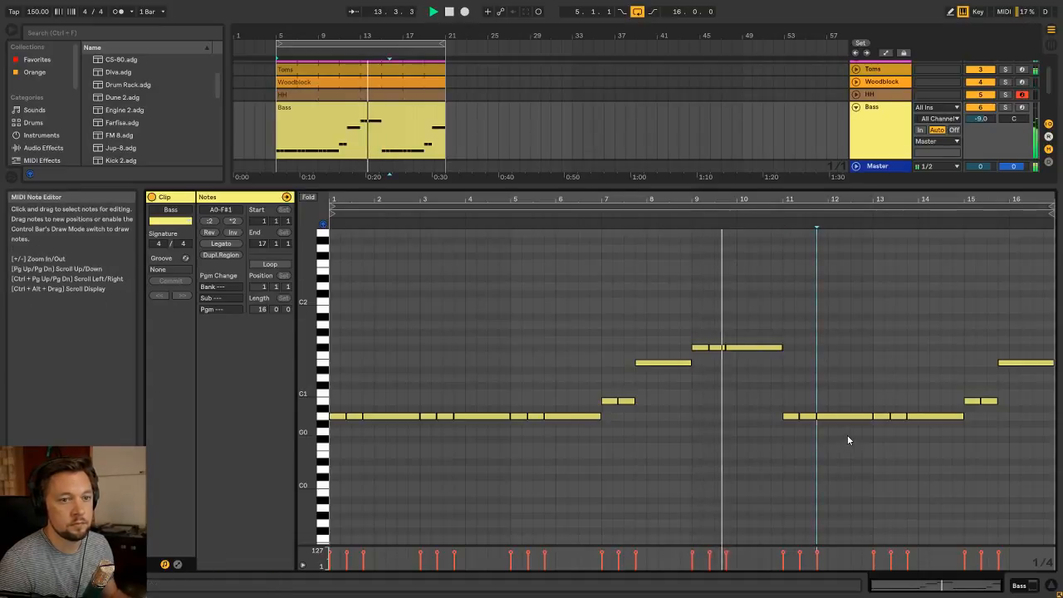
Raise the three notes in the Bass clip's bars 11 and 12 to D1, and play them from bar 9
left_click_drag(865, 434, 790, 389)
left_click_drag(794, 353, 860, 413)
left_click(779, 227)
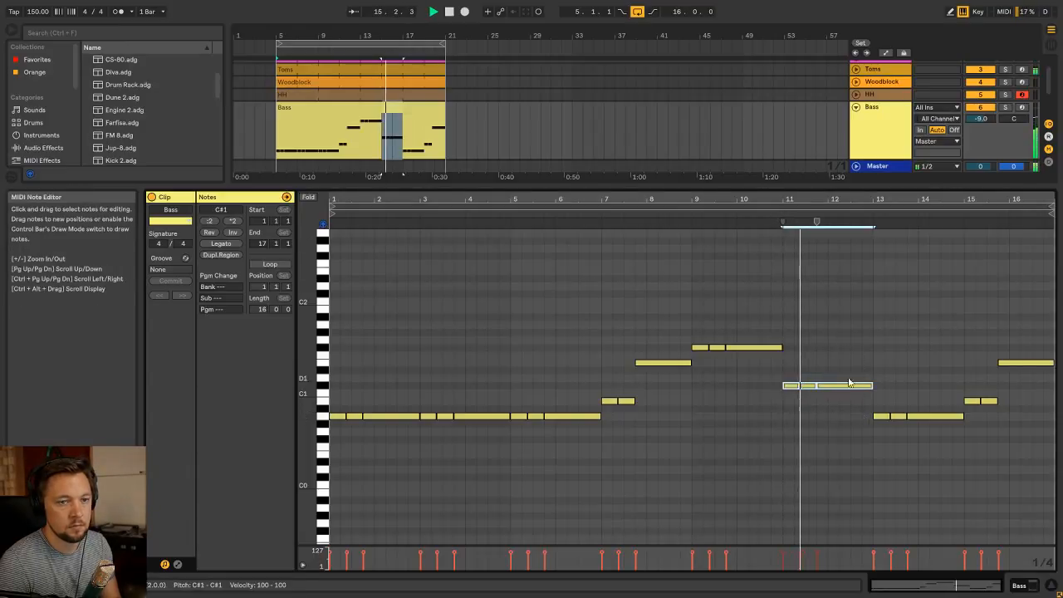
key("space")
key("Up")
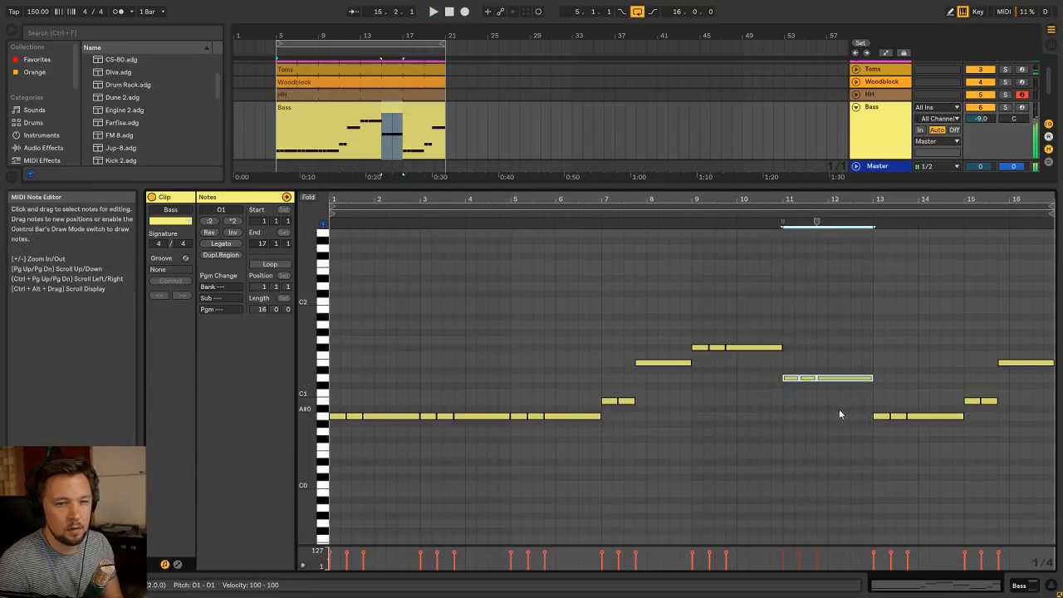
left_click(680, 222)
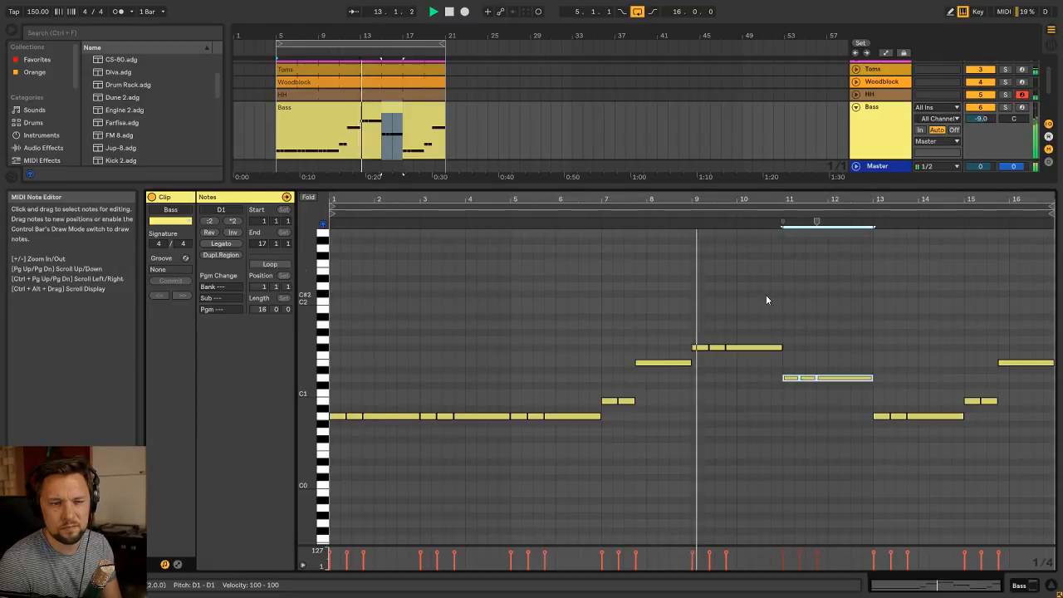
left_click(780, 300)
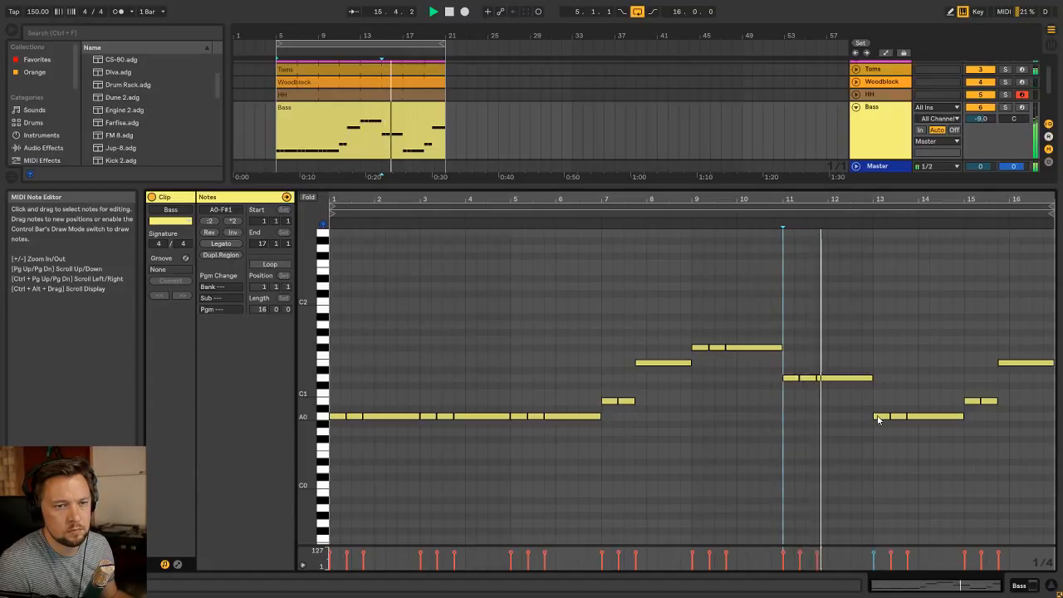
Raise the three notes in the Bass clip's bars 13 and 14 to C#1 and listen to them in the mix
left_click_drag(876, 434, 932, 420)
key("Up")
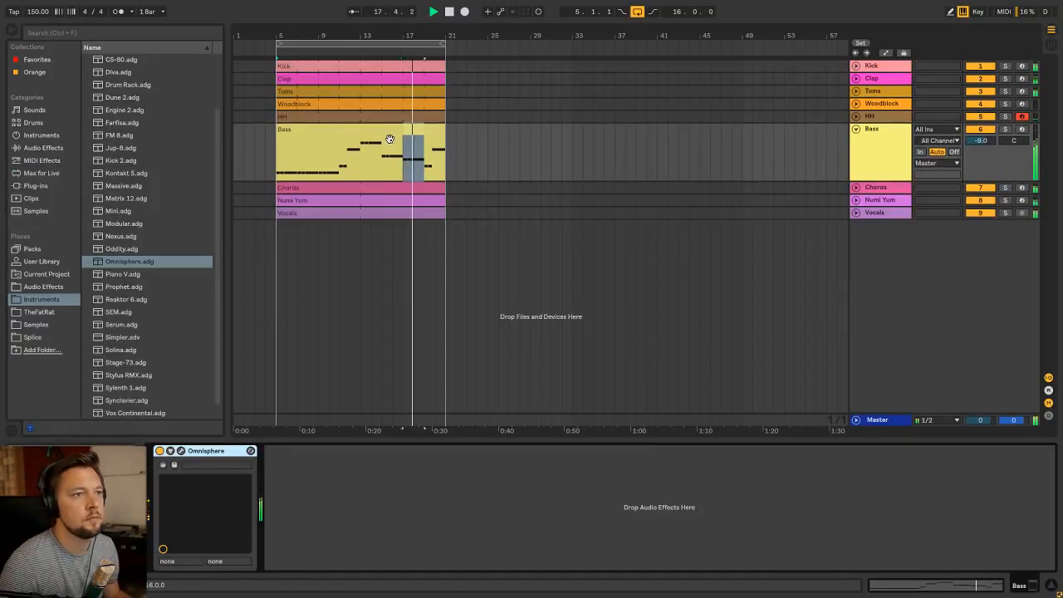
left_click(387, 137)
double_click(370, 137)
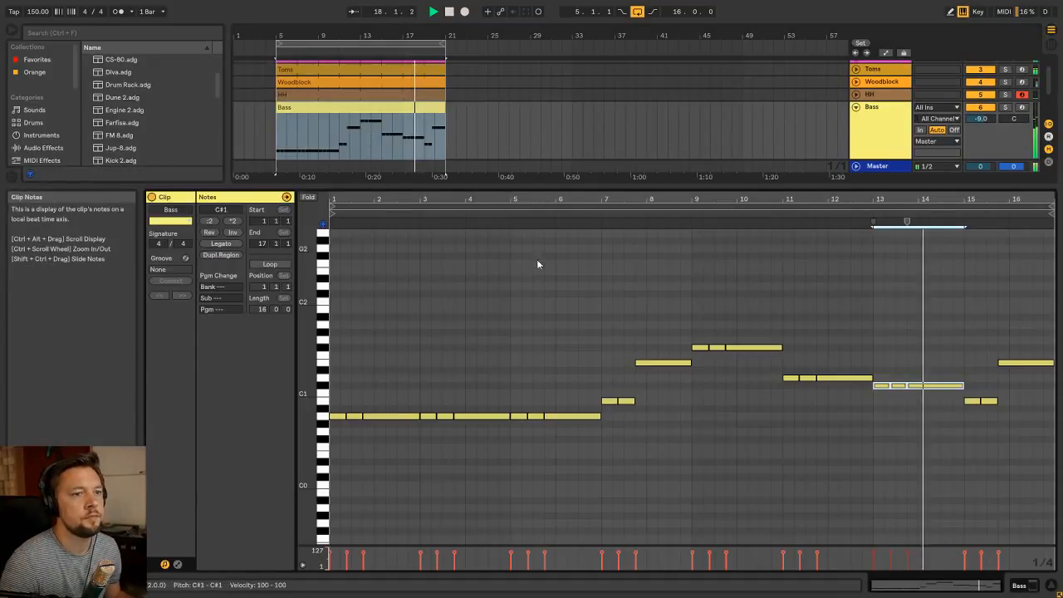
left_click(686, 299)
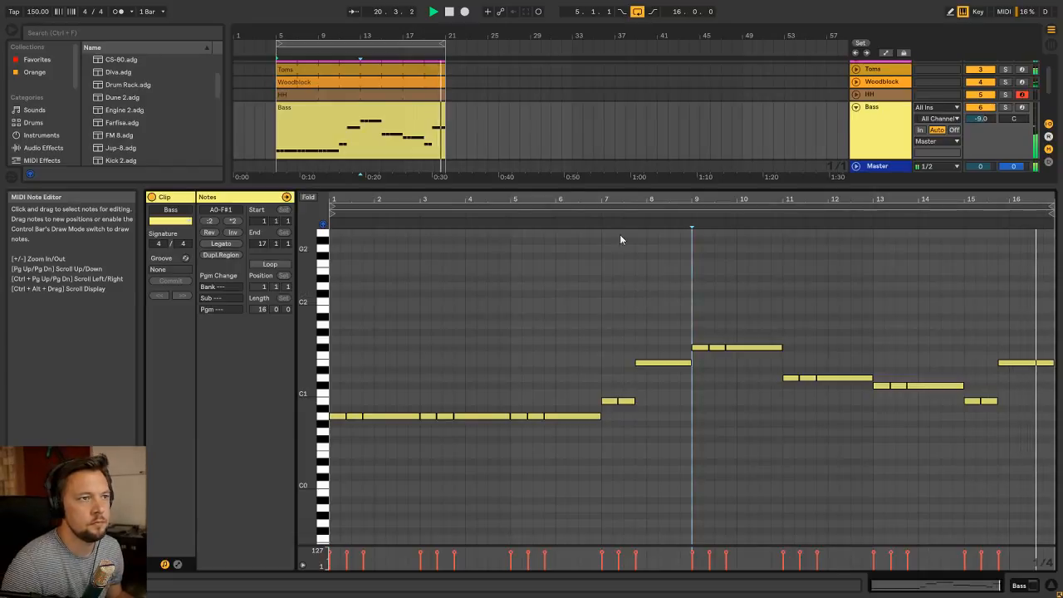
Stop playback, reopen the Bass clip, and review the repeated A0 notes in its opening bars
left_click(452, 142)
left_click(377, 132)
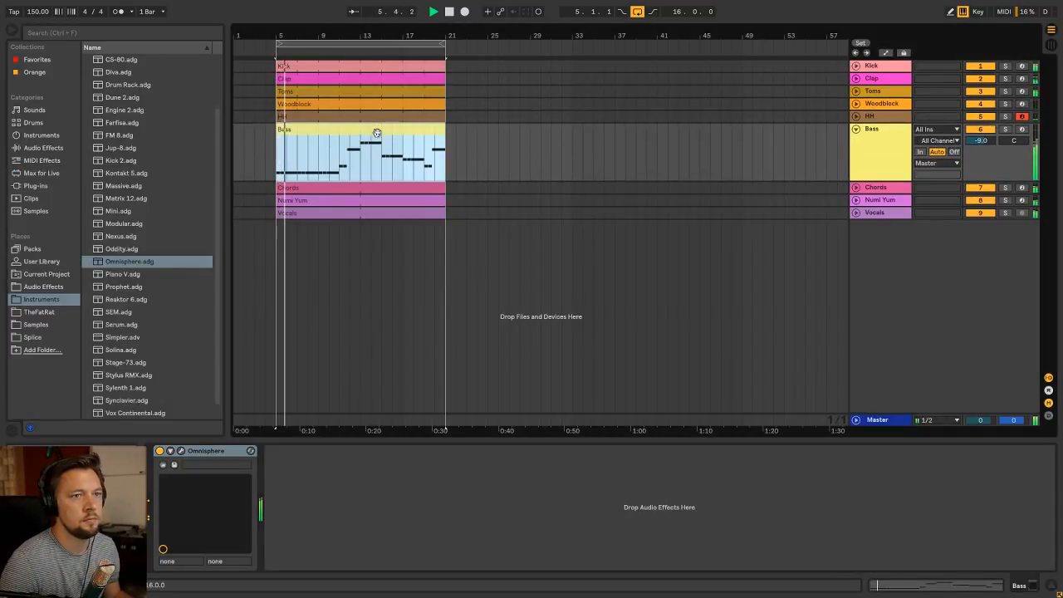
key("space")
double_click(377, 132)
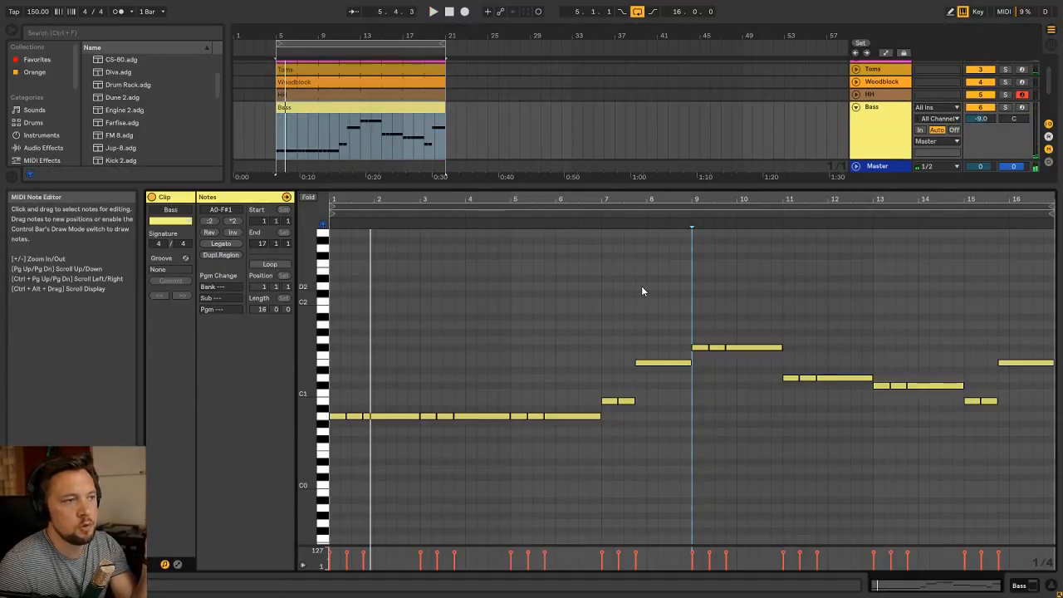
left_click(641, 290)
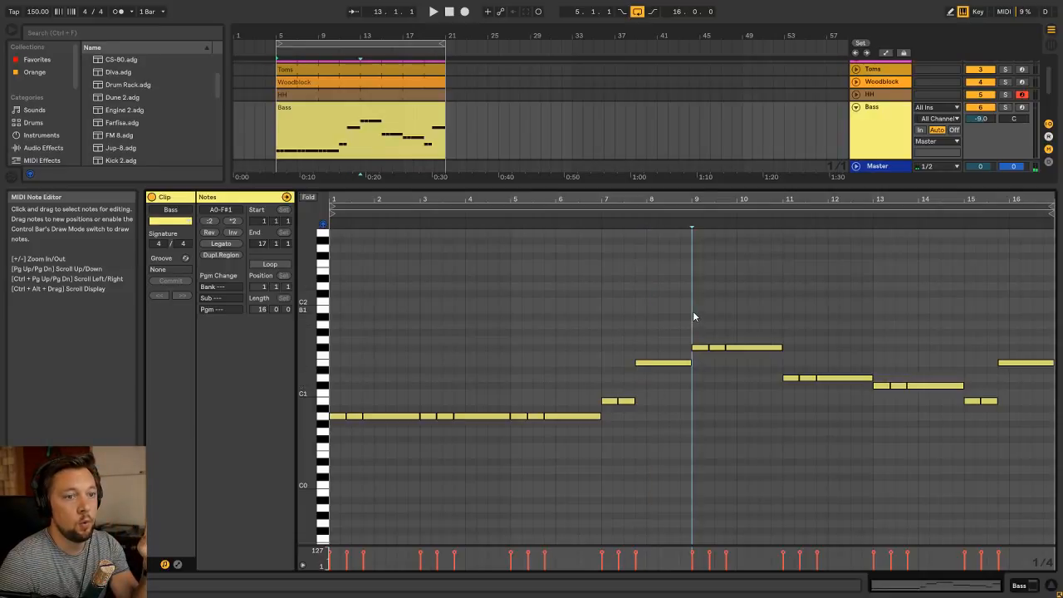
left_click_drag(342, 431, 545, 427)
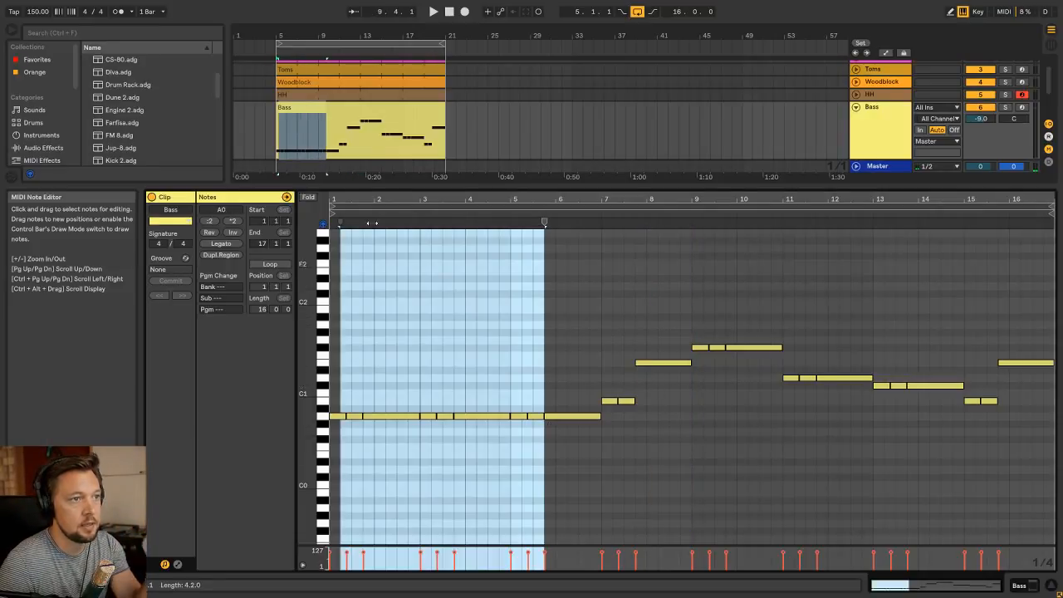
Solo the Numi Yum and Chords tracks and play them from the loop start
scroll(357, 124, "down", 4)
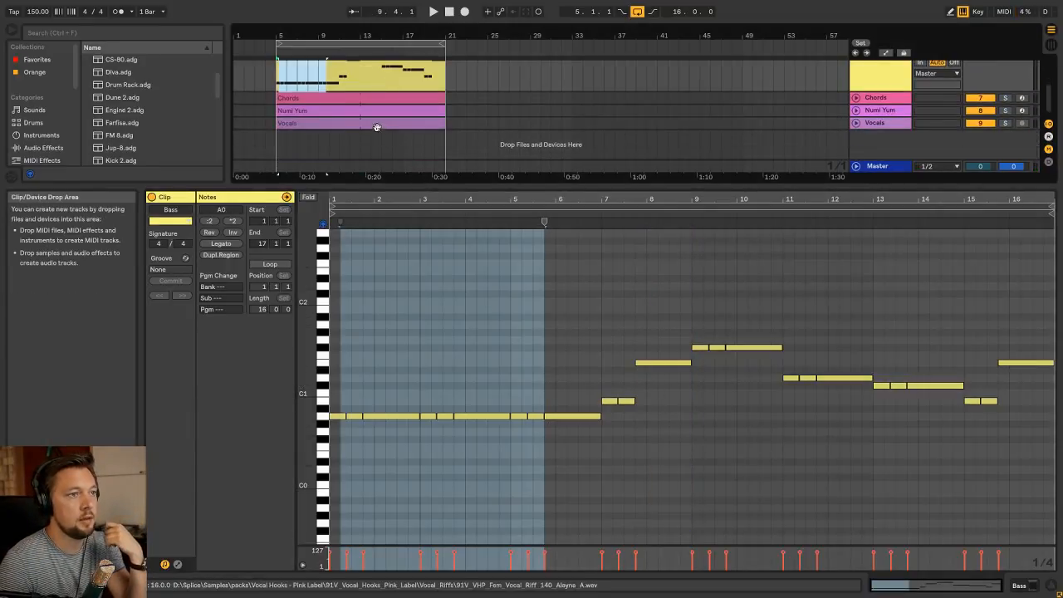
left_click(351, 108)
left_click(1005, 110)
left_click(1005, 99, "ctrl")
scroll(794, 92, "up", 3)
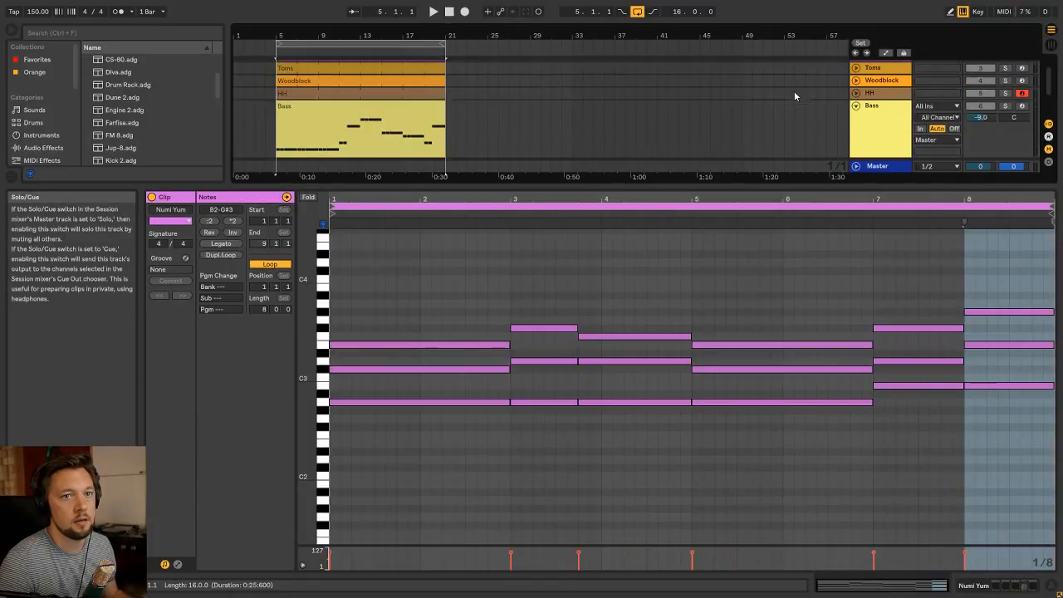
key("space")
Compare the Bass clip's notes with the soloed chords during playback, and return to the Bass track's devices
scroll(776, 101, "down", 3)
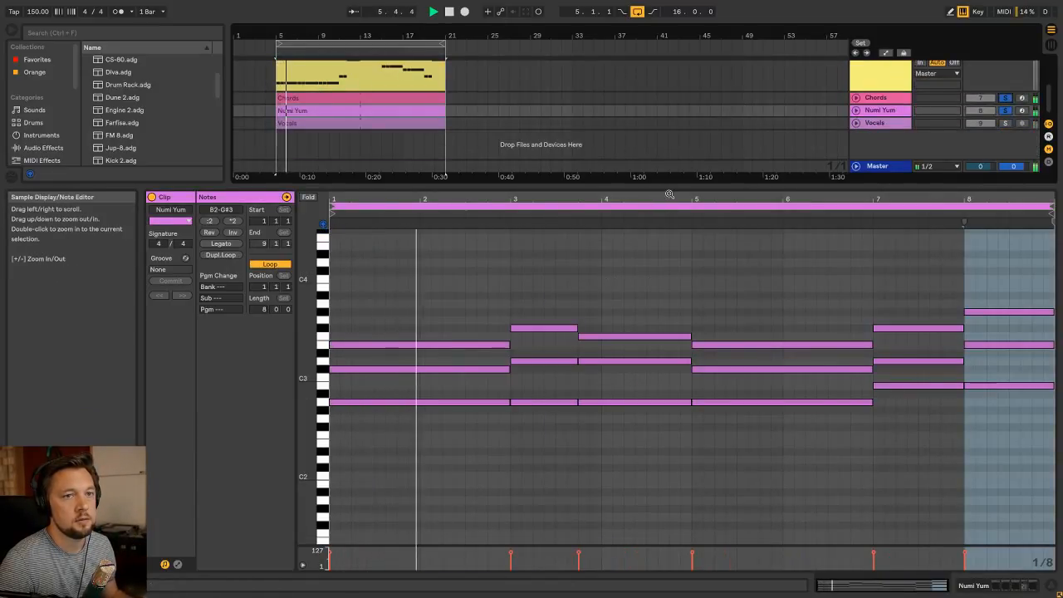
scroll(583, 96, "up", 3)
left_click(391, 107)
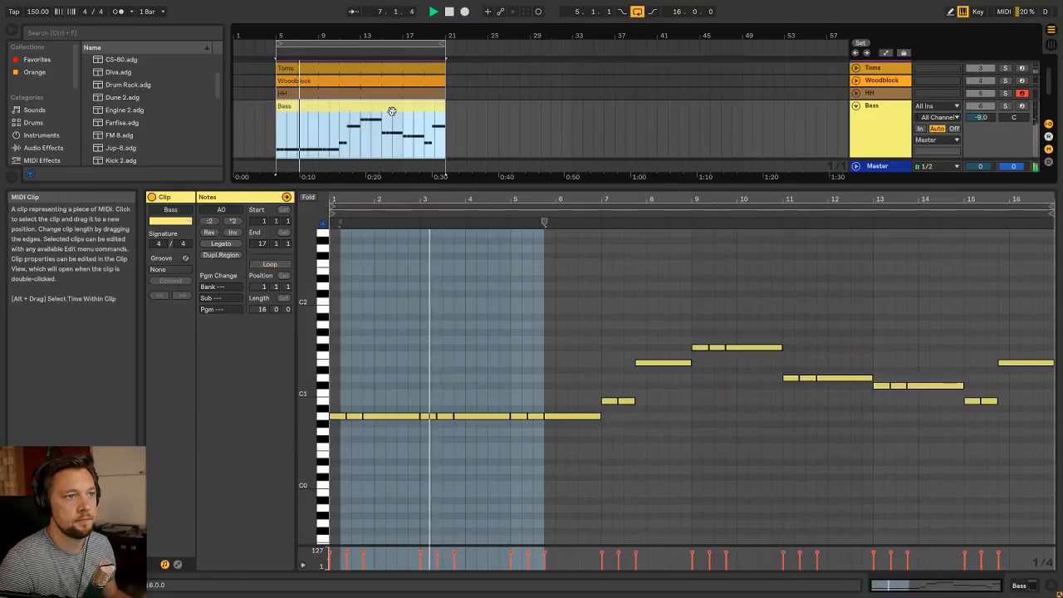
scroll(404, 110, "down", 2)
scroll(404, 110, "up", 1)
key("shift+Tab")
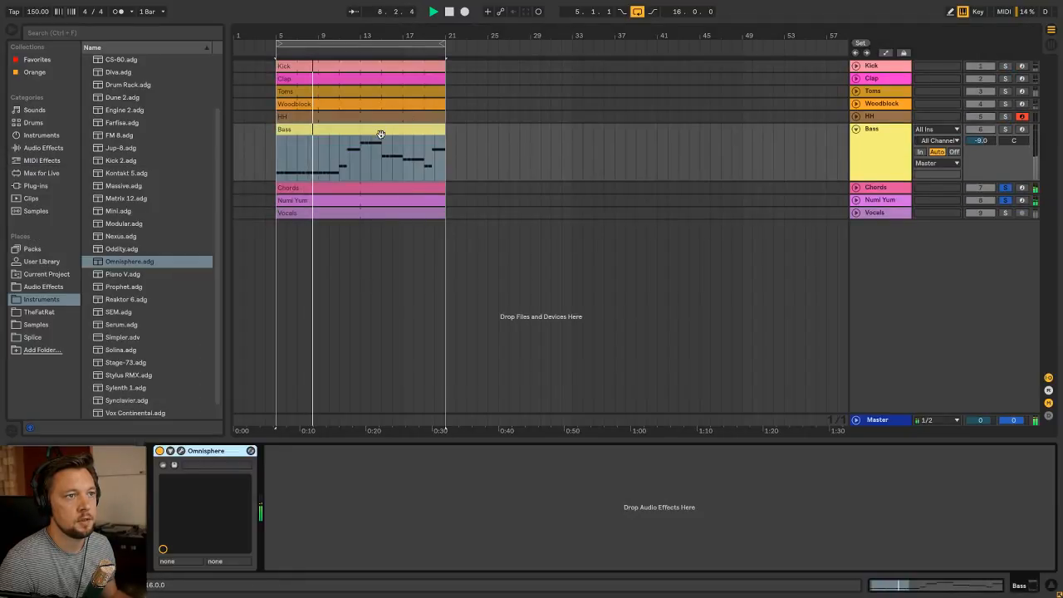
Open the Bass clip, solo the Bass track with the chords, and listen to its opening bars
double_click(380, 129)
left_click(550, 339)
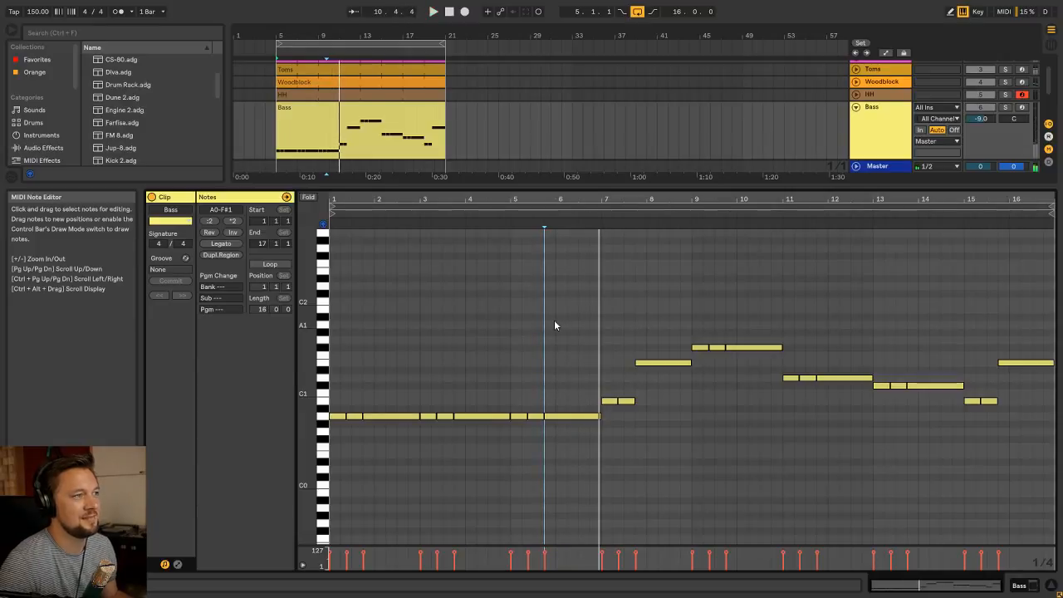
key("space")
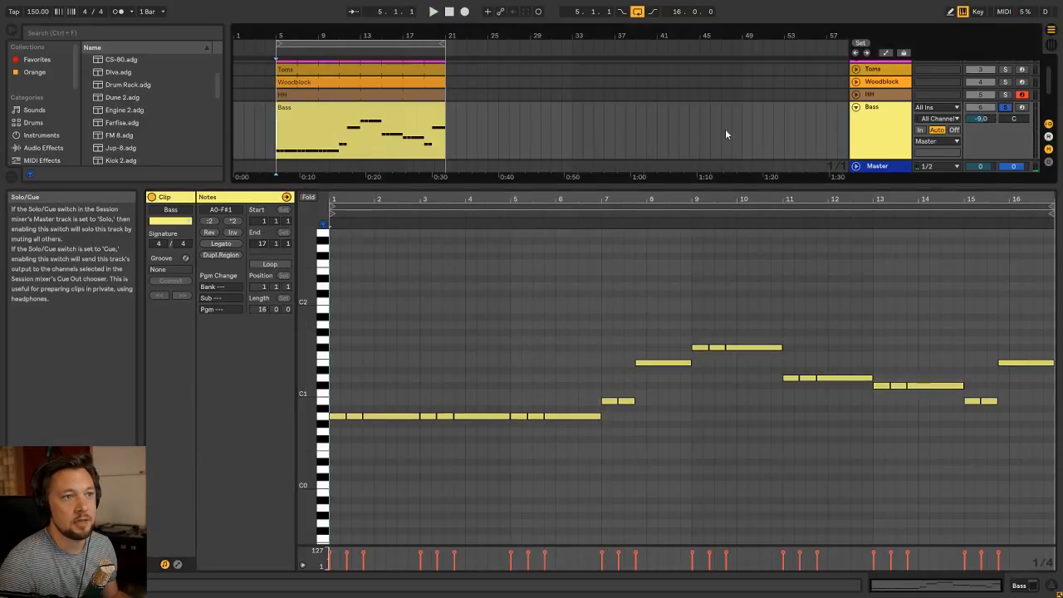
key("space")
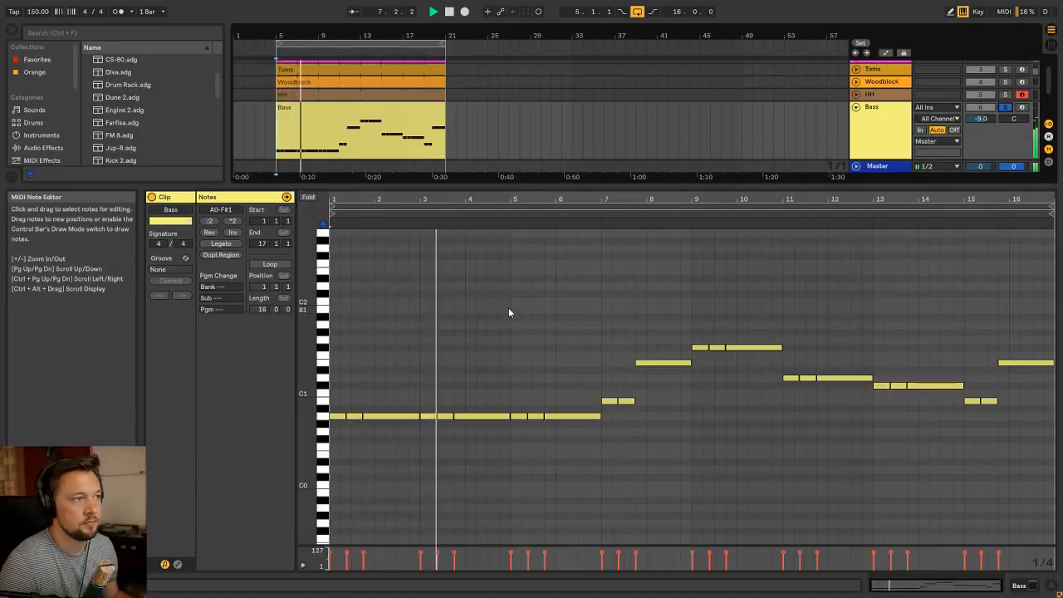
scroll(523, 323, "down", 3)
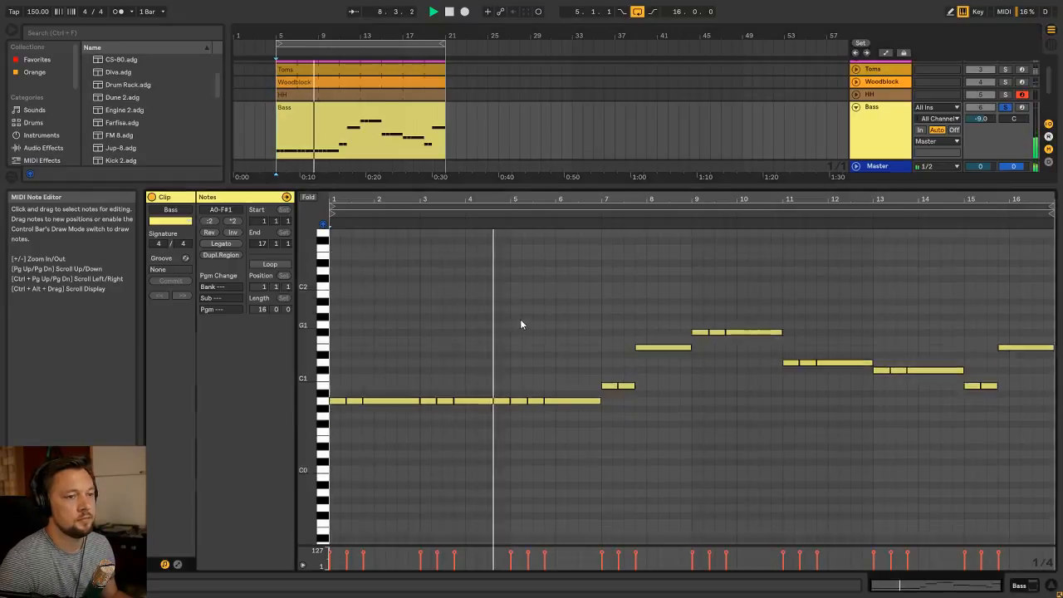
scroll(535, 319, "up", 2)
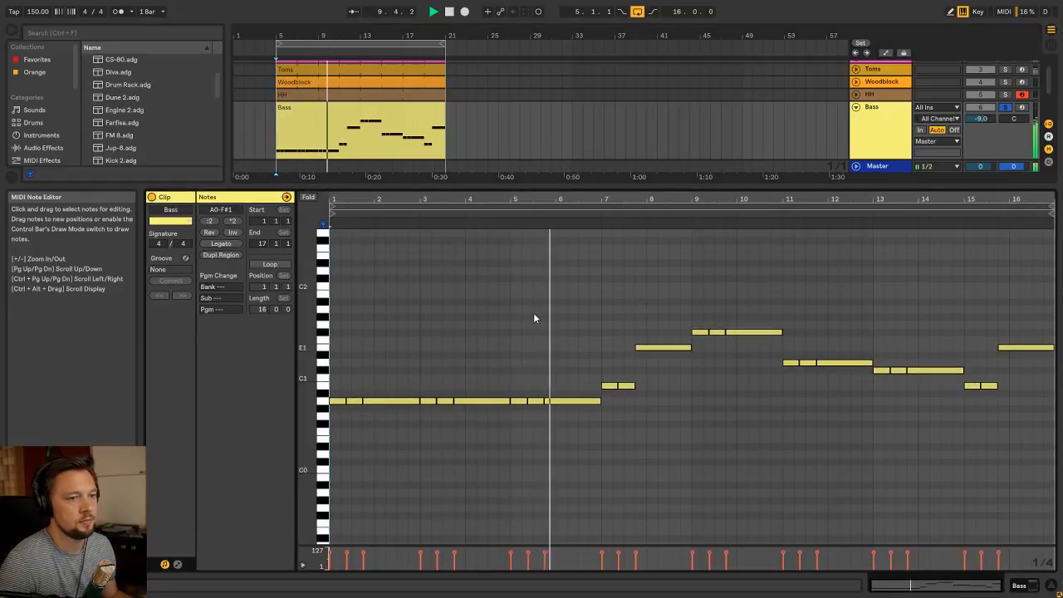
key("space")
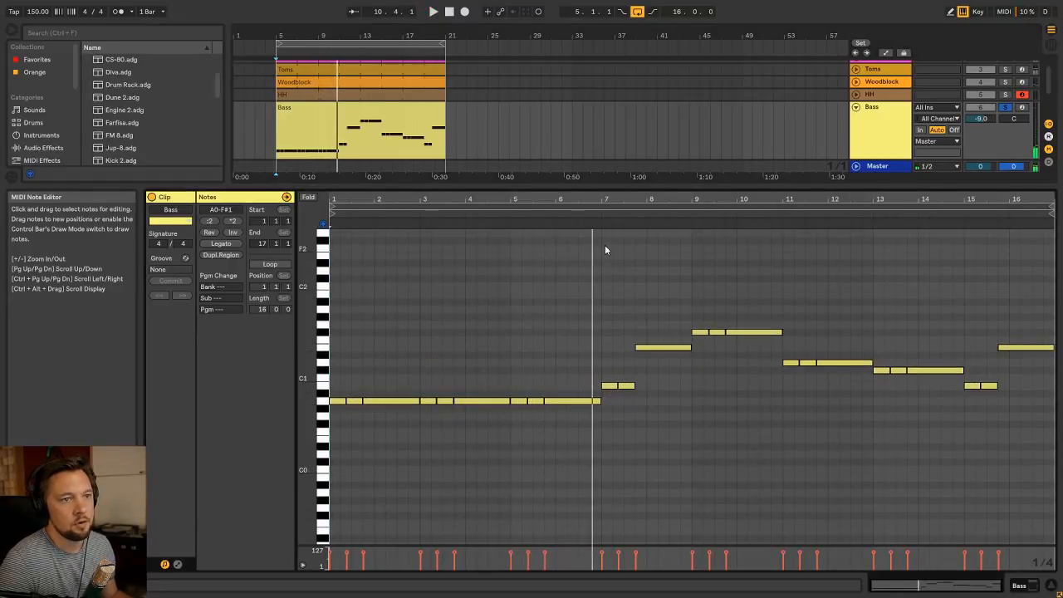
Replay the second half of the Bass clip around bar 9 together with the soloed chord tracks
left_click(586, 213)
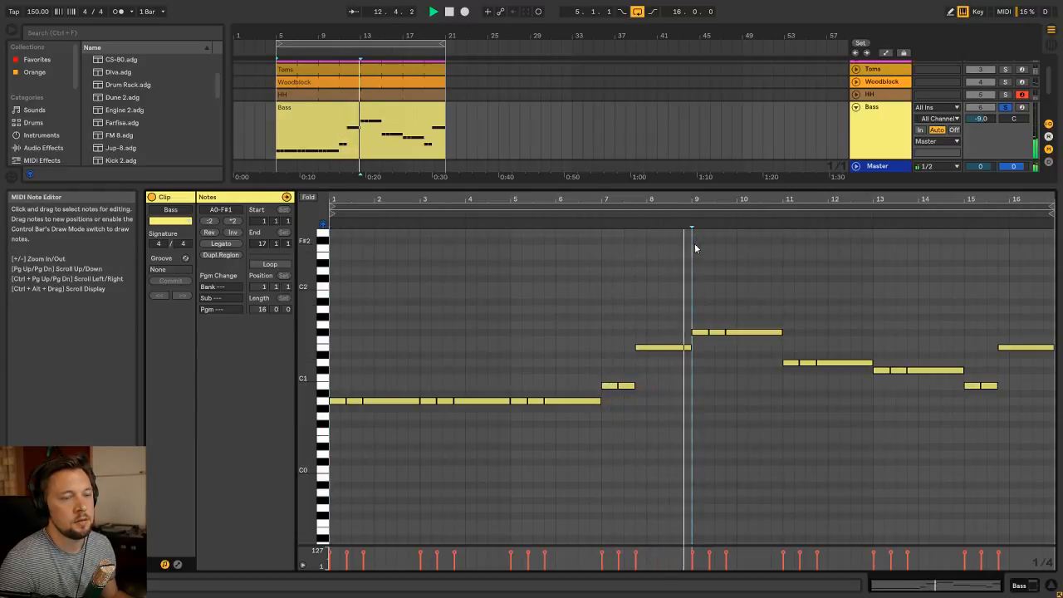
key("space")
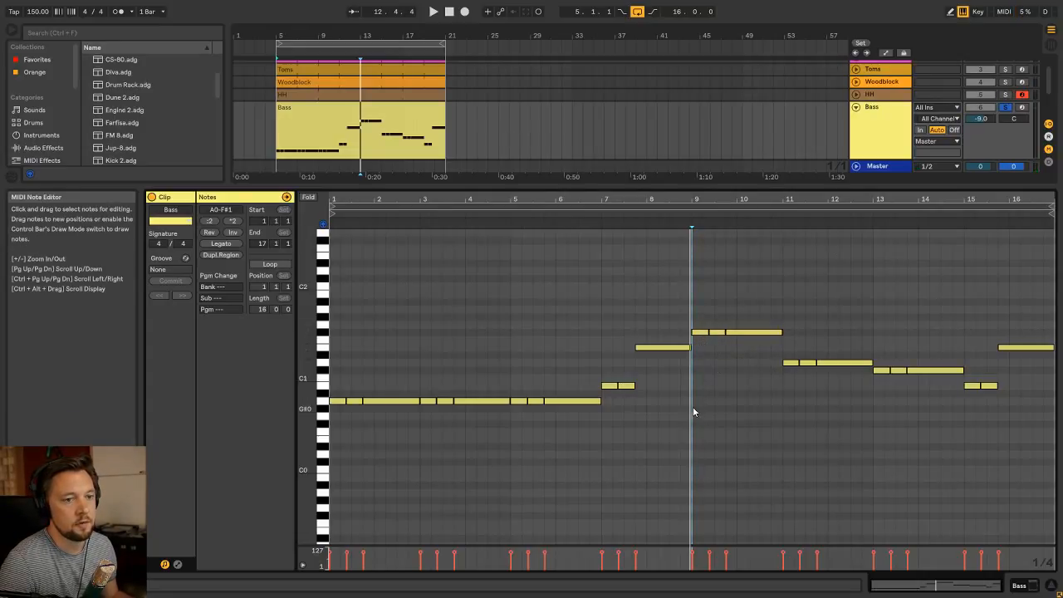
left_click(688, 215)
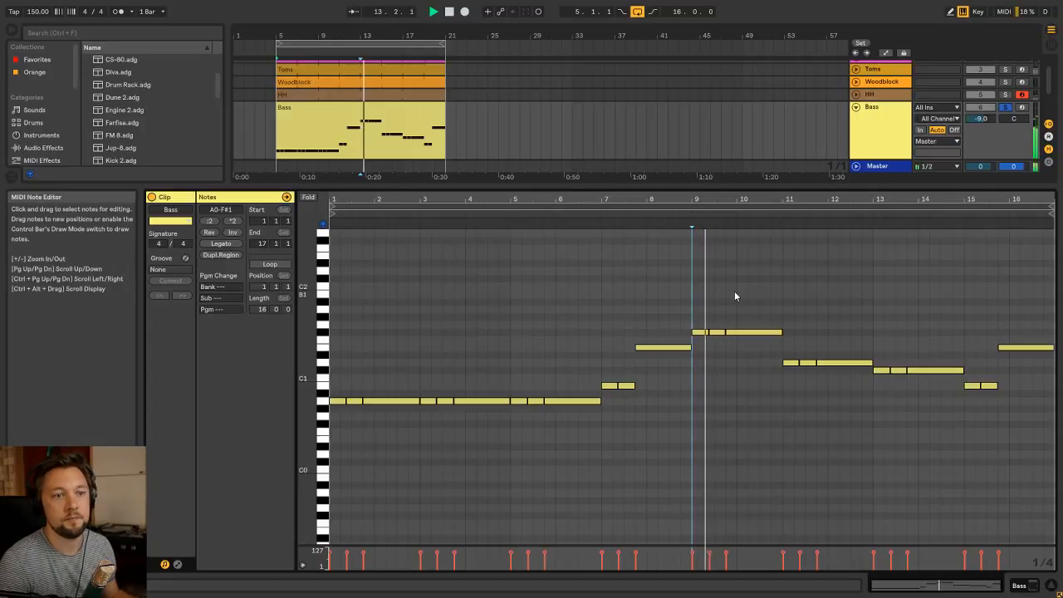
left_click(329, 244)
key("space")
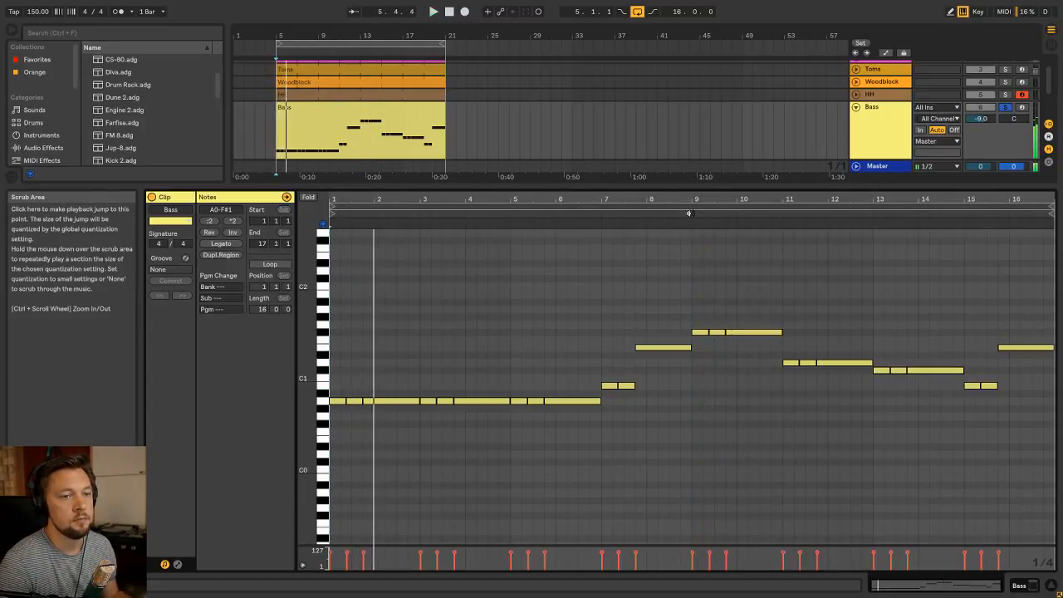
left_click(691, 213)
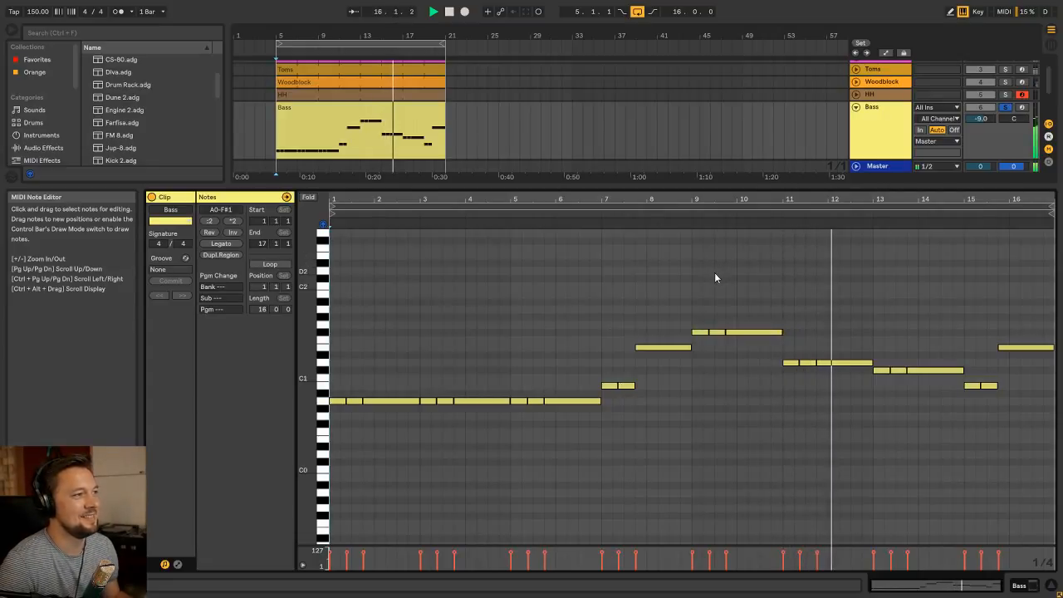
Stop playback, open the Numi Yum clip, and select its final chord spanning bars 7 and 8 for review
key("shift+Tab")
left_click(373, 130)
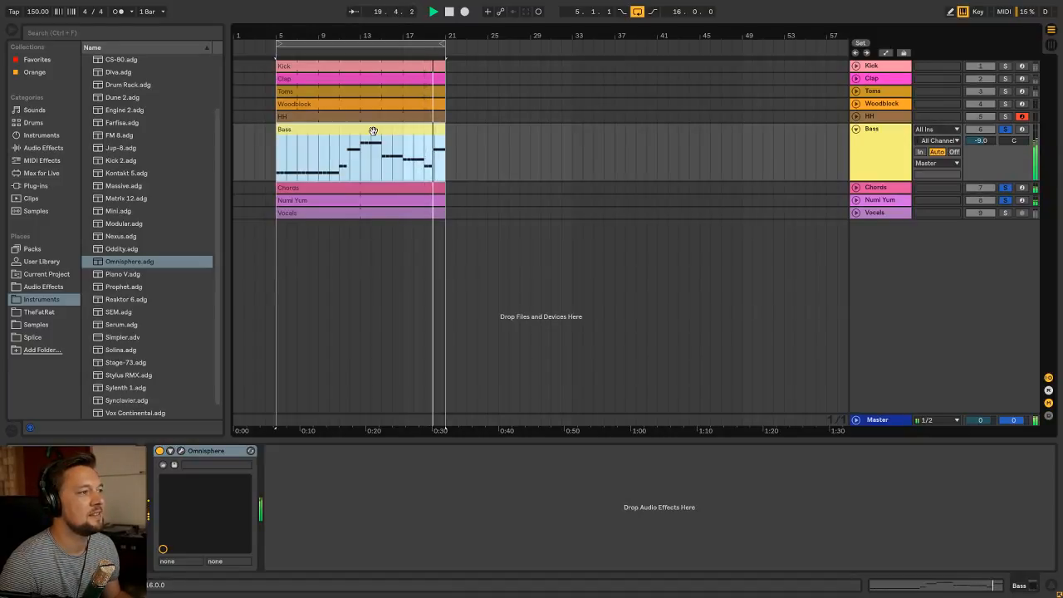
key("space")
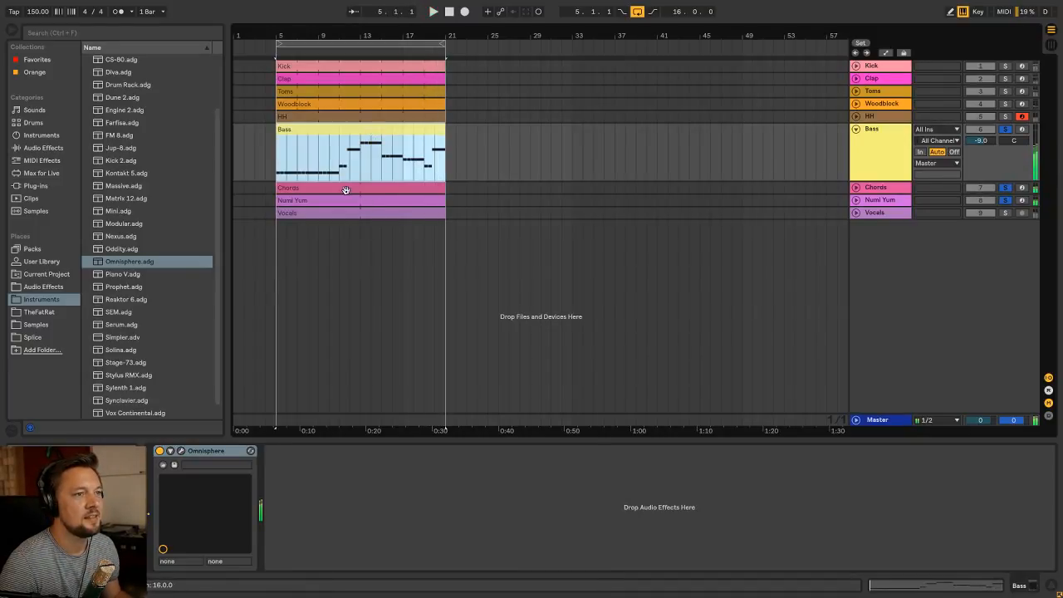
double_click(353, 201)
left_click_drag(932, 441, 941, 314)
left_click(963, 321)
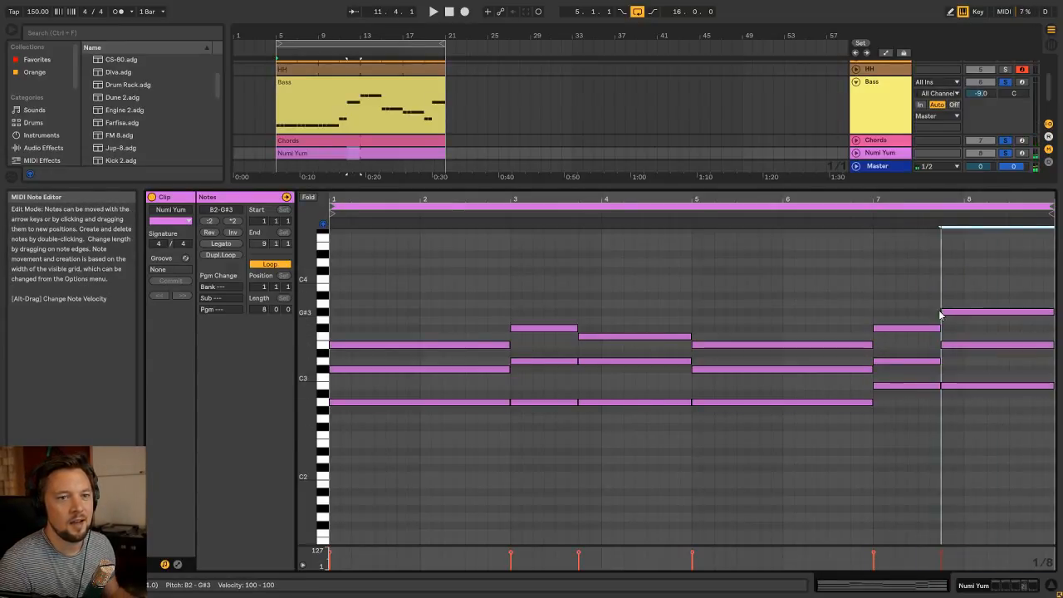
Return to the arrangement, collapse the Bass track, and unsolo the Bass, Chords and Numi Yum tracks
key("shift+Tab")
left_click(353, 134)
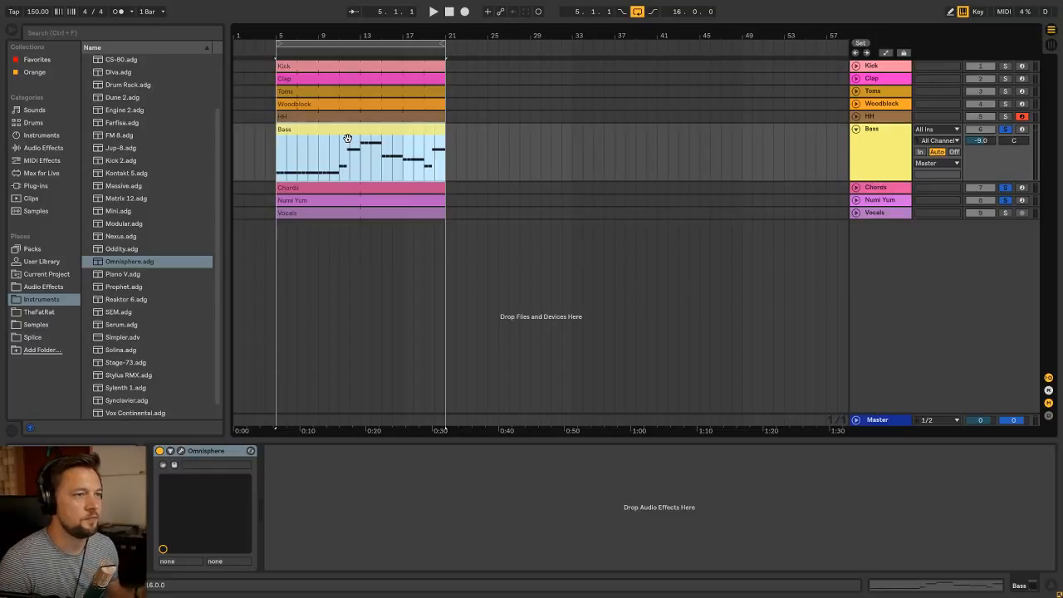
left_click(877, 139)
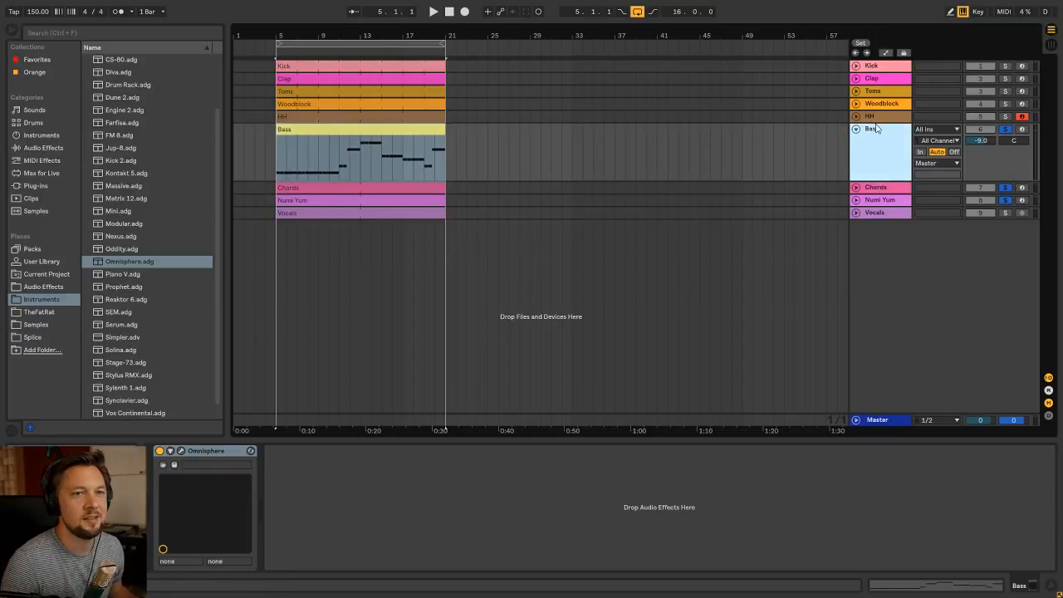
left_click(856, 130)
left_click(1006, 129)
left_click(349, 129)
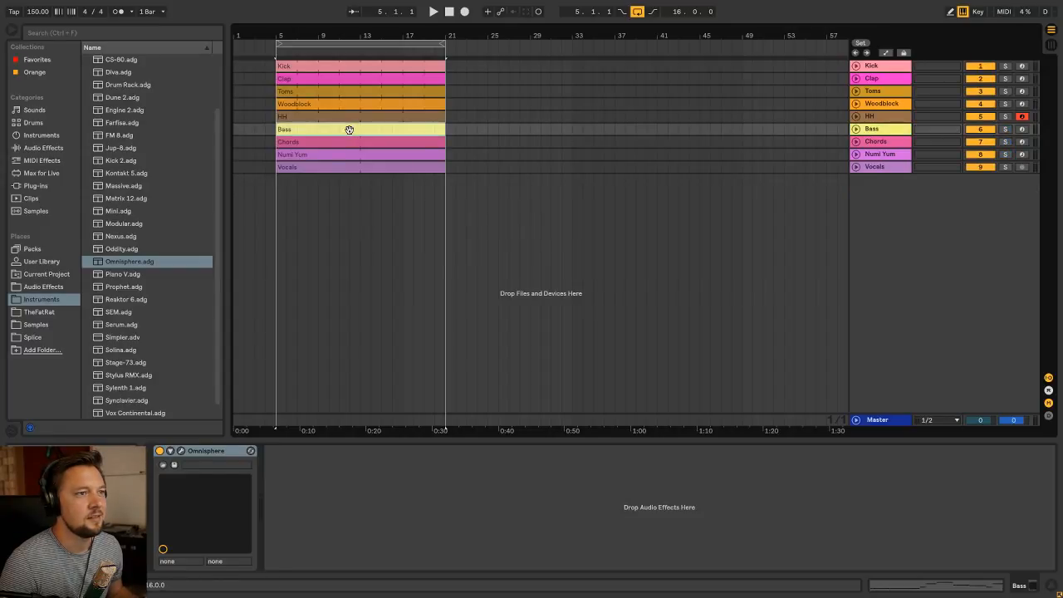
Play the full mix from the loop start and lower the Bass track's volume to -9.7 dB
key("space")
key("Tab")
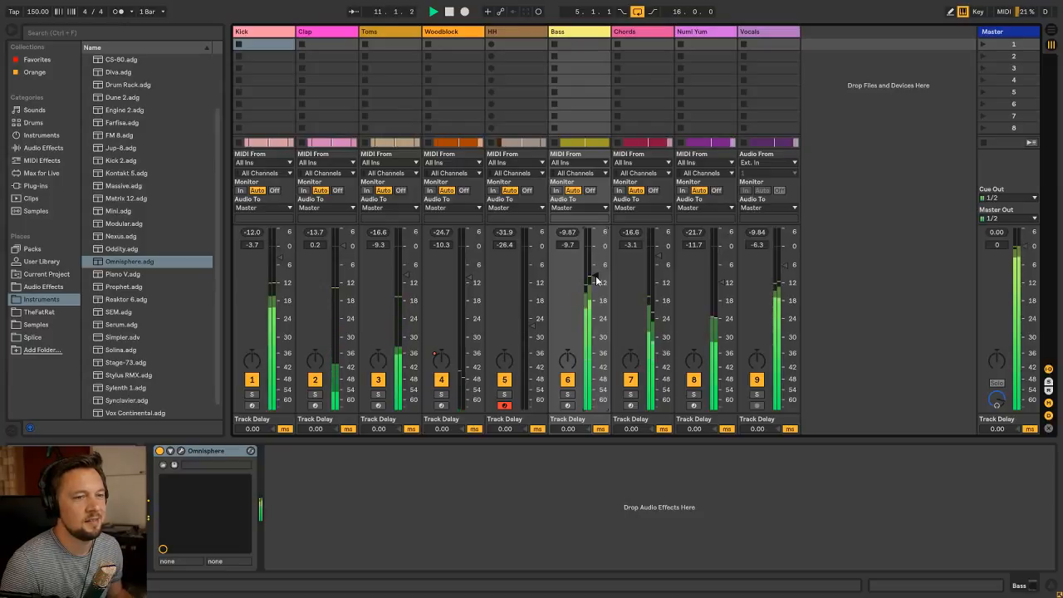
left_click_drag(596, 276, 596, 276)
key("Tab")
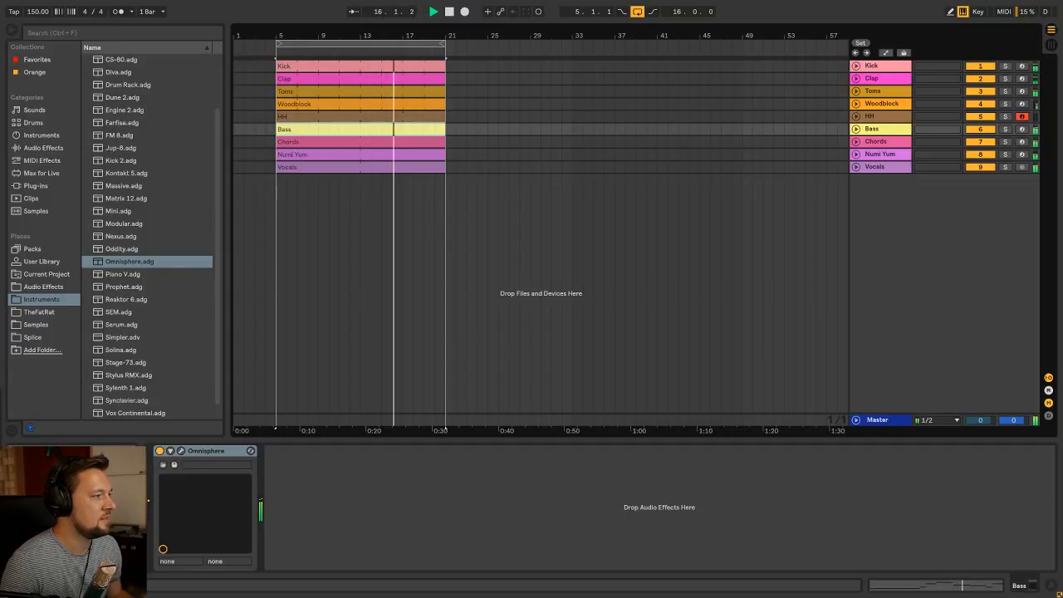
Move the clips of all nine tracks to start at bar 21 and loop that 16-bar section
left_click(361, 167)
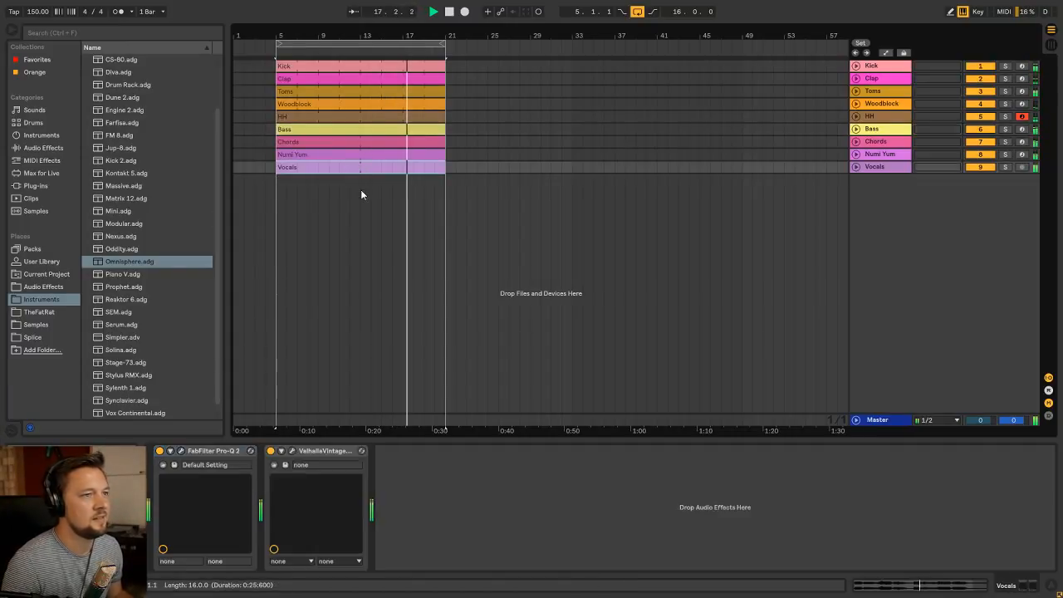
left_click(299, 66, "shift")
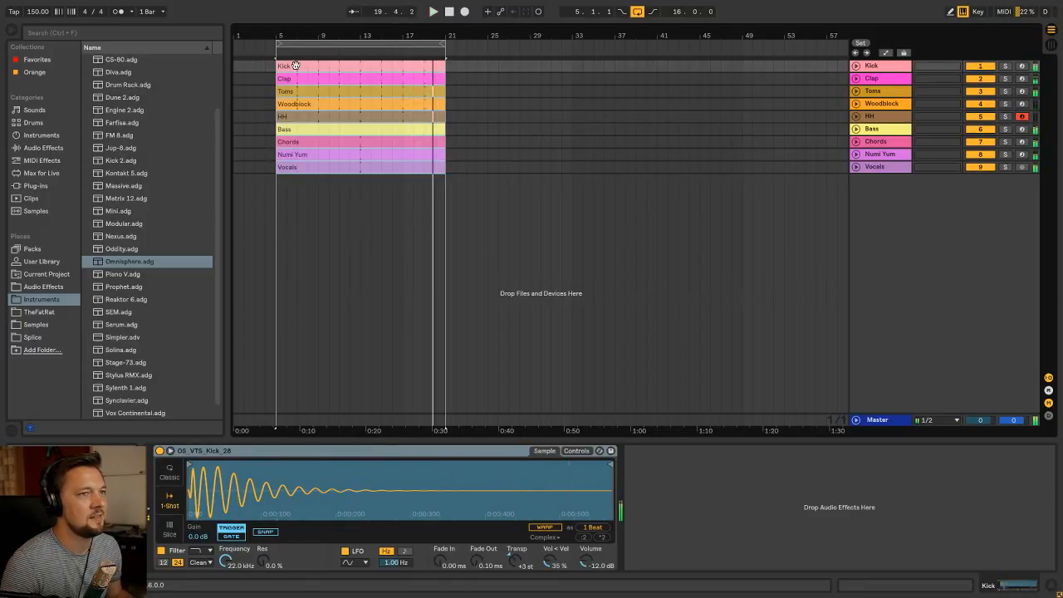
left_click_drag(300, 65, 469, 62)
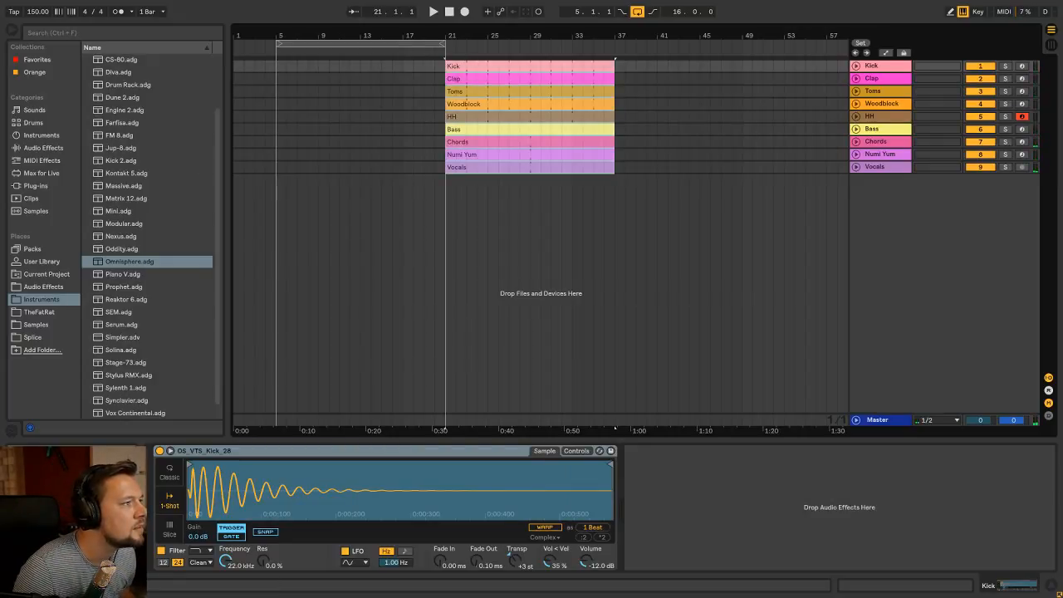
left_click(483, 66)
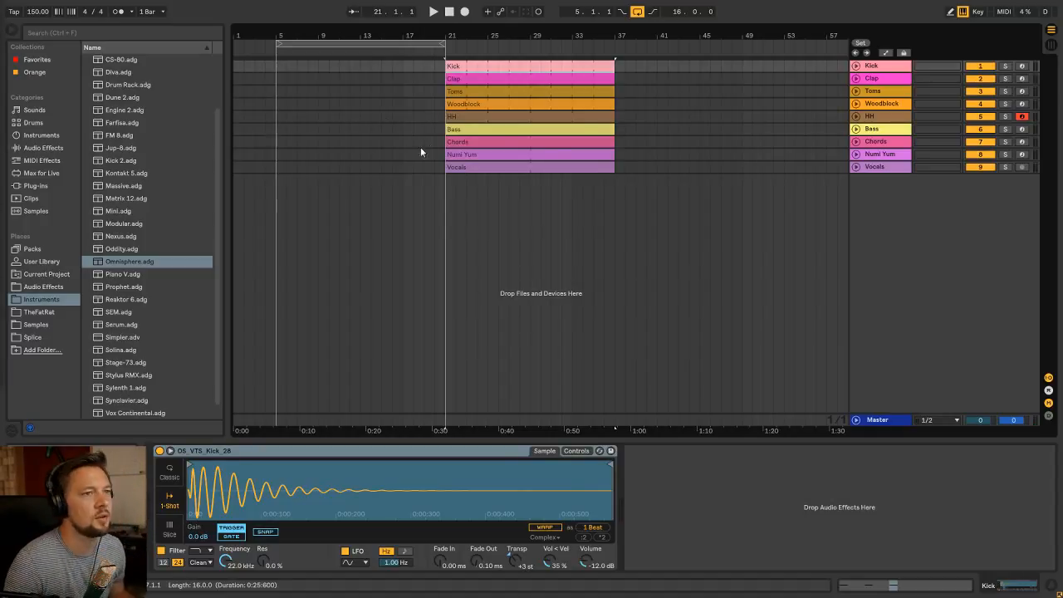
left_click(481, 76)
left_click(484, 67)
key("ctrl+l")
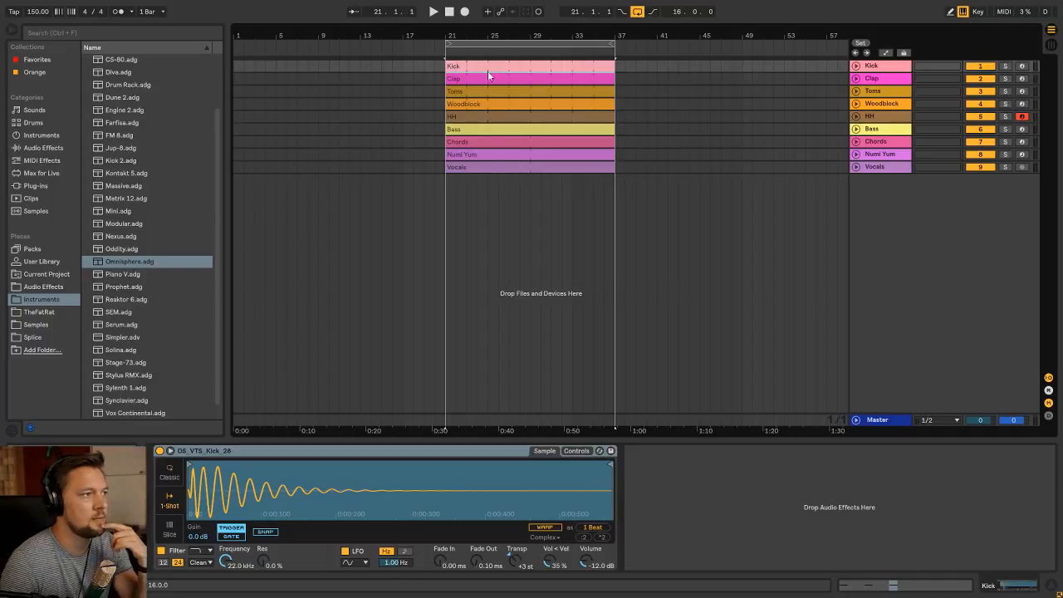
Play the looped section from bar 21 and listen to its first bars
left_click(470, 154)
key("space")
left_click(468, 69)
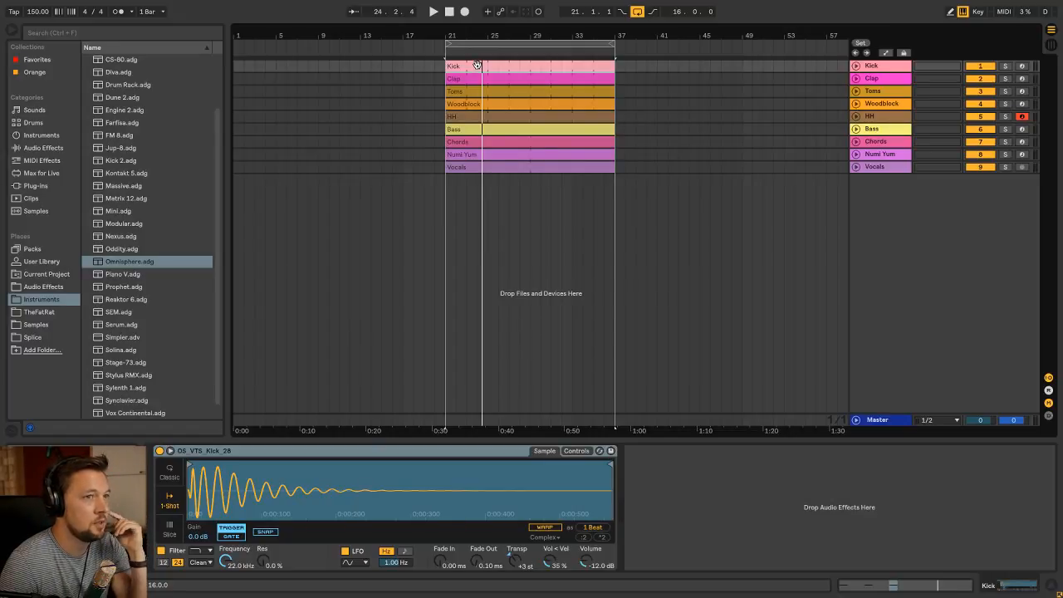
left_click(509, 166)
left_click(487, 77)
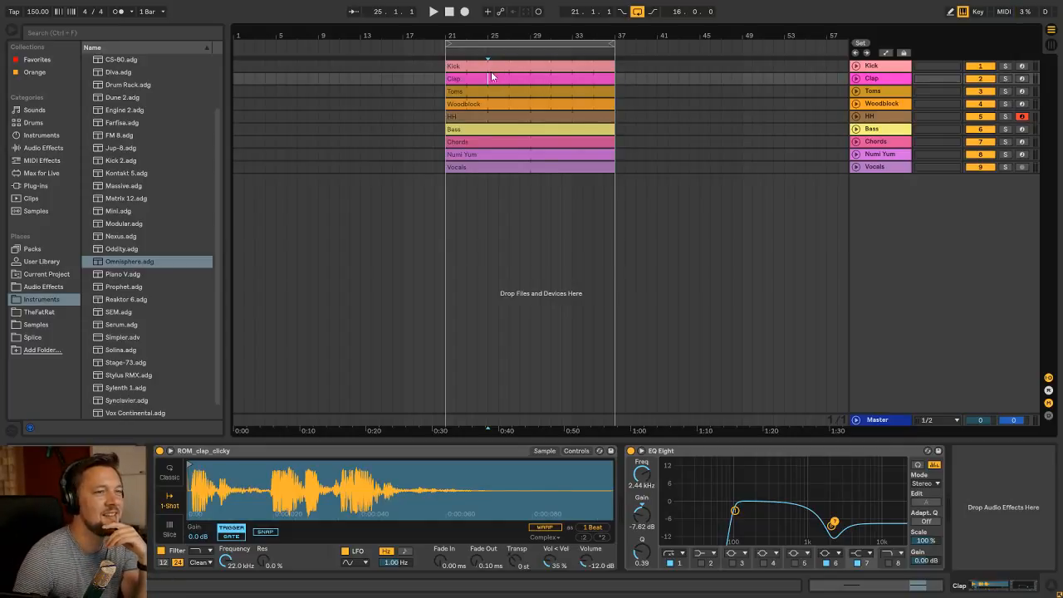
left_click(490, 67)
Move the clips of all nine tracks to start at bar 33 and loop that 16-bar section
left_click(496, 167)
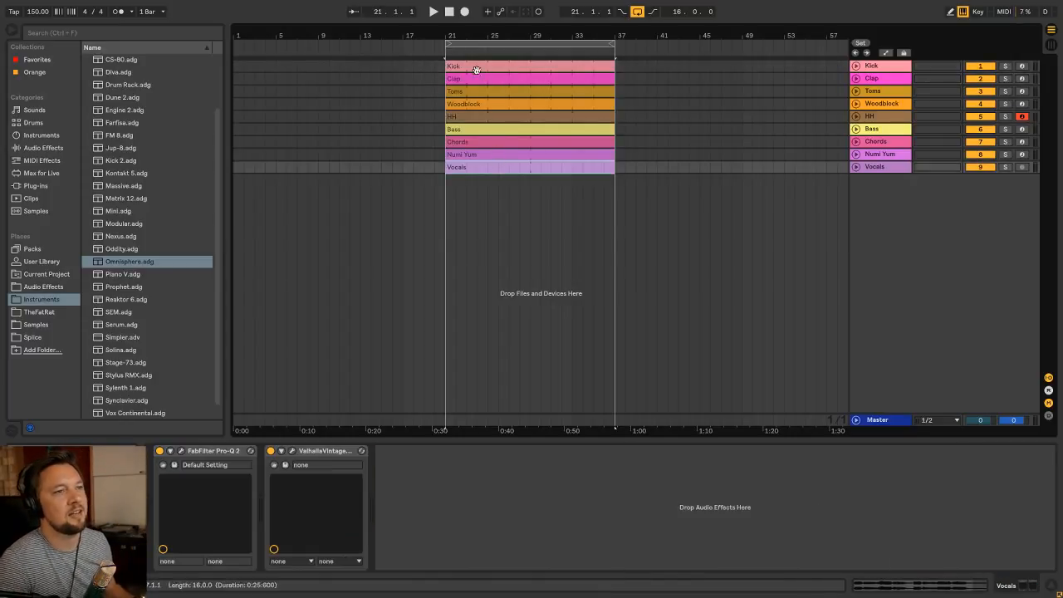
left_click(476, 70, "shift")
double_click(470, 69)
key("shift+Tab")
left_click_drag(473, 70, 596, 64)
key("ctrl+l")
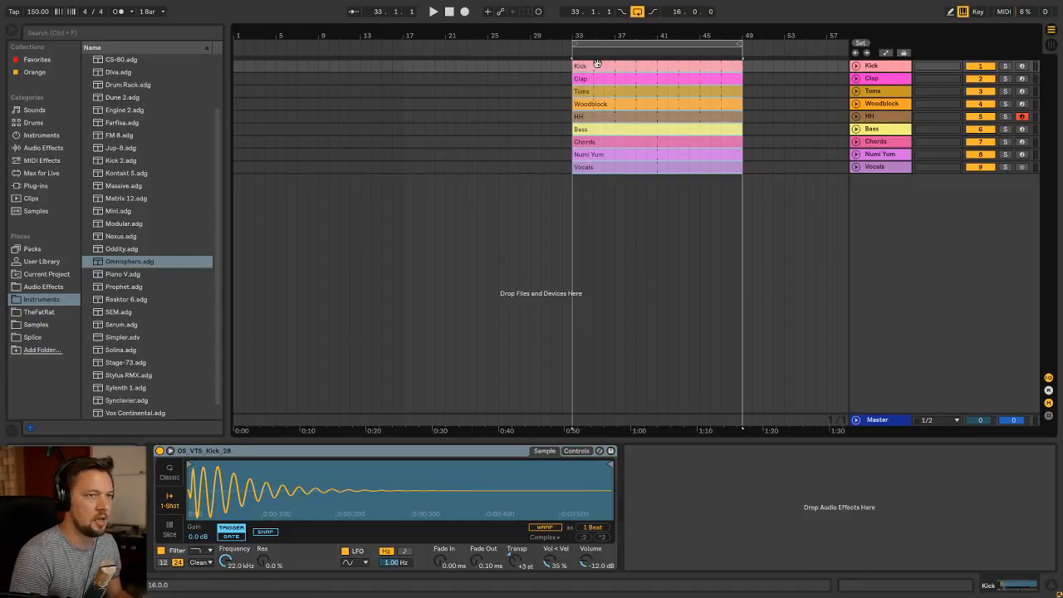
Extend the loop back to bar 17 and copy every clip except Vocals to start at bar 17
left_click(562, 105)
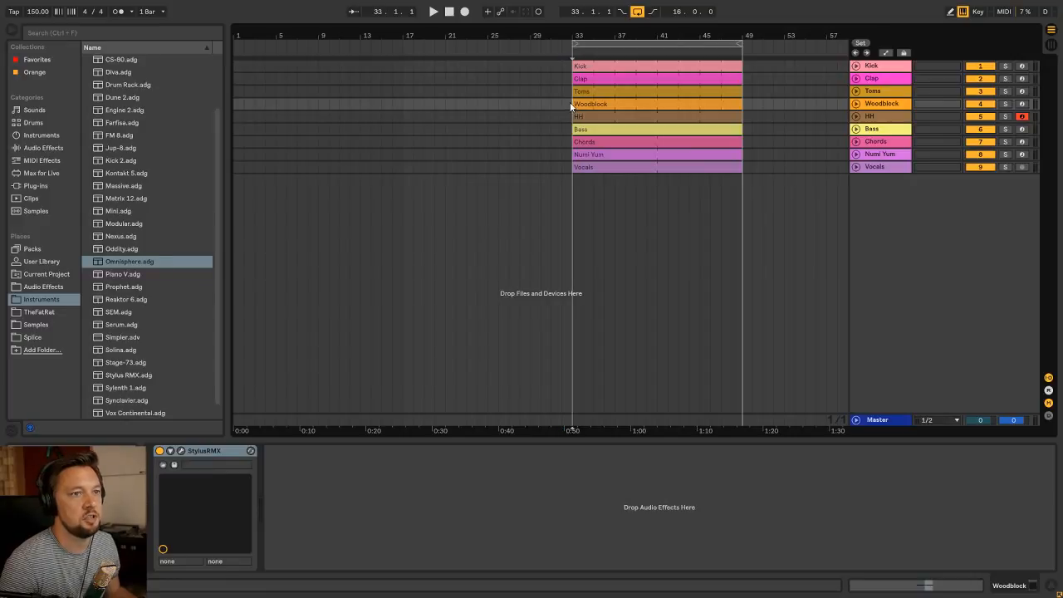
left_click_drag(574, 44, 403, 43)
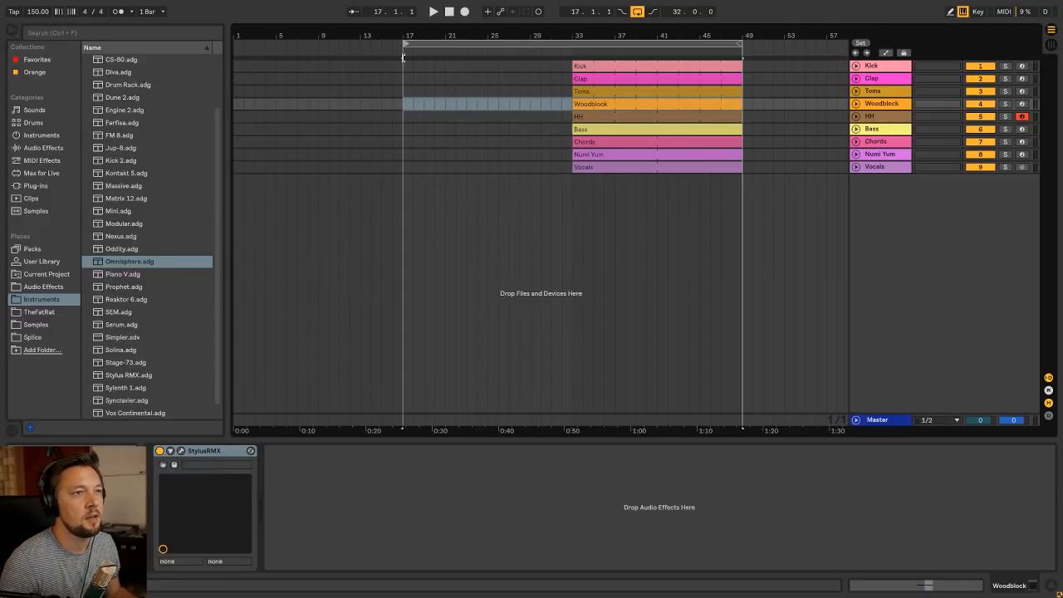
left_click(611, 66)
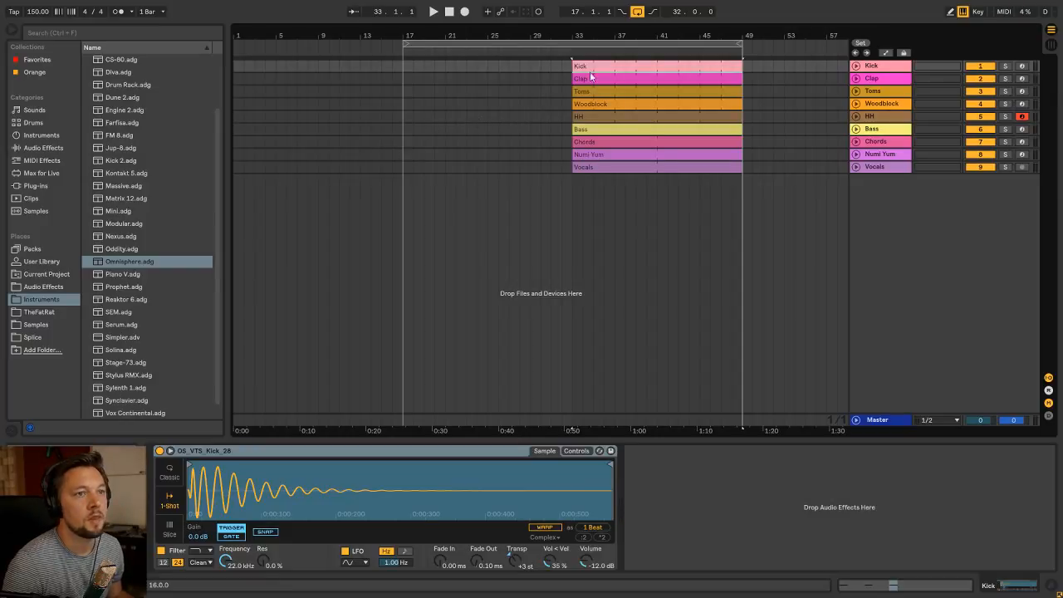
left_click(607, 118)
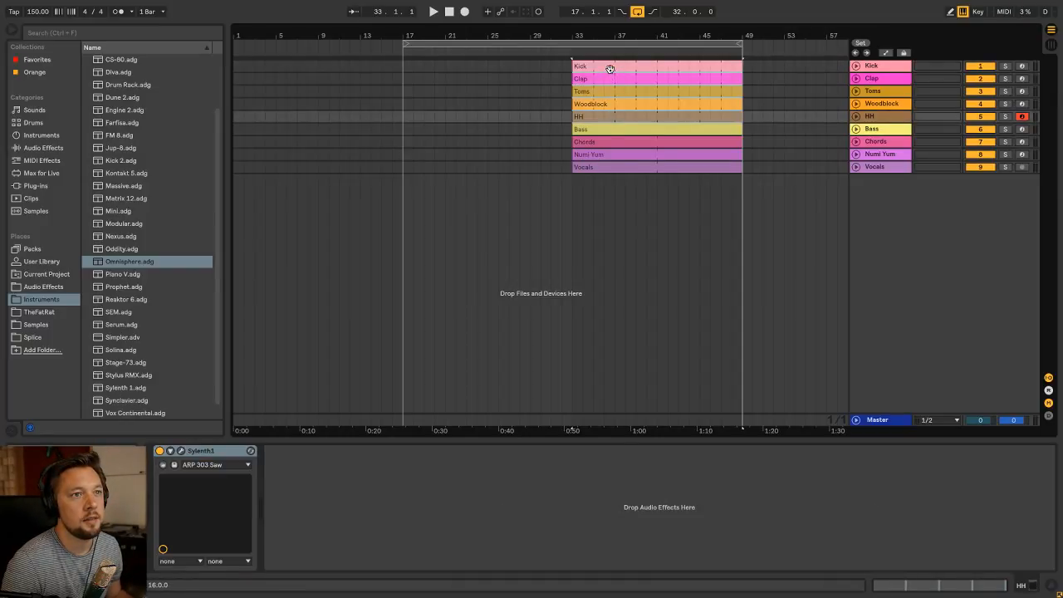
left_click_drag(609, 69, 441, 69)
left_click_drag(615, 130, 452, 128)
left_click_drag(590, 142, 435, 155)
In the Numi Yum clip at bar 17, delete all notes except the two-bar A2 and E3 at its start
double_click(435, 155)
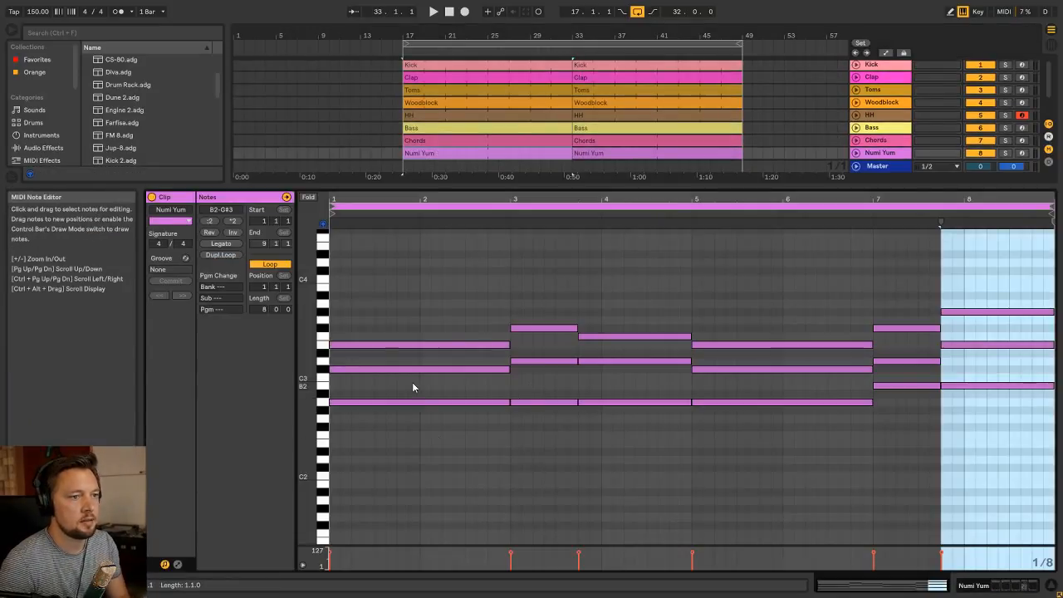
left_click_drag(412, 387, 440, 339)
key("Delete")
left_click_drag(518, 405, 964, 276)
key("ctrl+z")
left_click(445, 371)
key("Delete")
key("Delete")
Duplicate the A2 and E3 notes three times to fill the eight-bar Numi Yum clip, and play from bar 17
left_click_drag(517, 461, 440, 335)
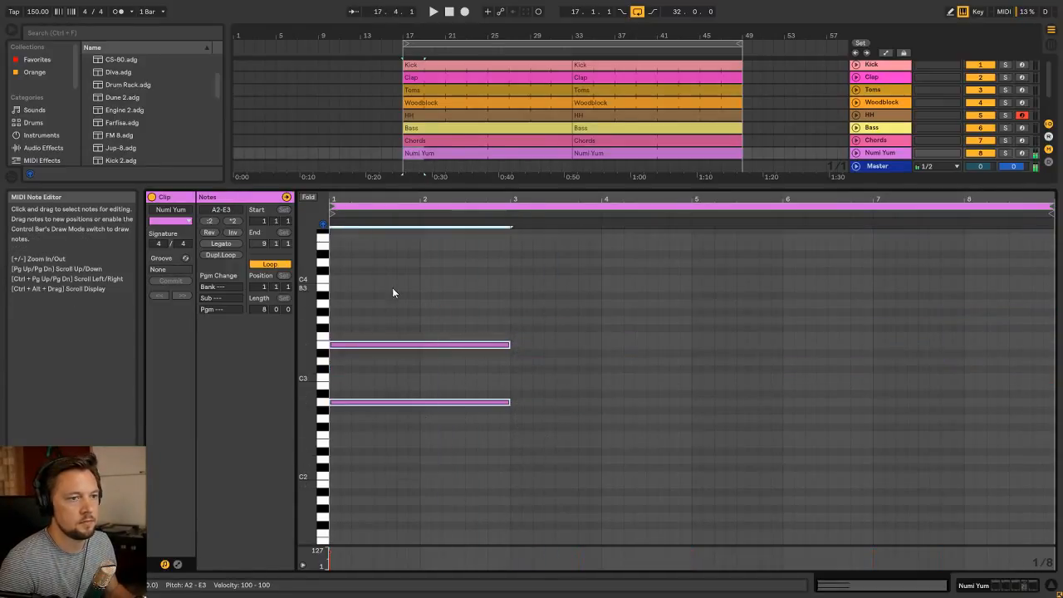
key("ctrl+d")
key("ctrl+d")
key("ctrl+d")
key("space")
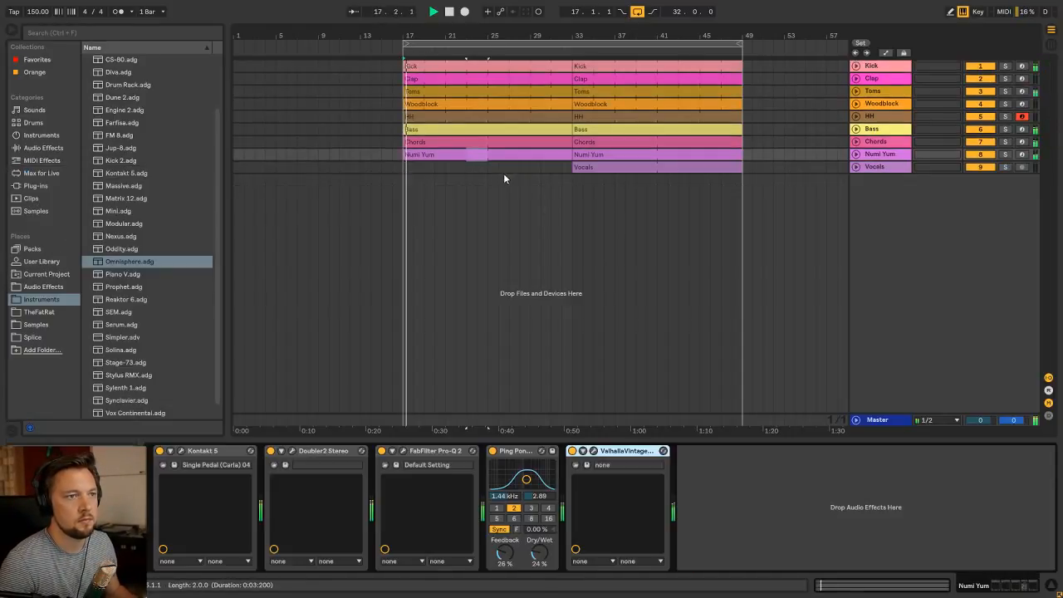
Solo the Numi Yum track to compare its clips at bars 17 and 33 by ear, and turn the solo off again
left_click(461, 142)
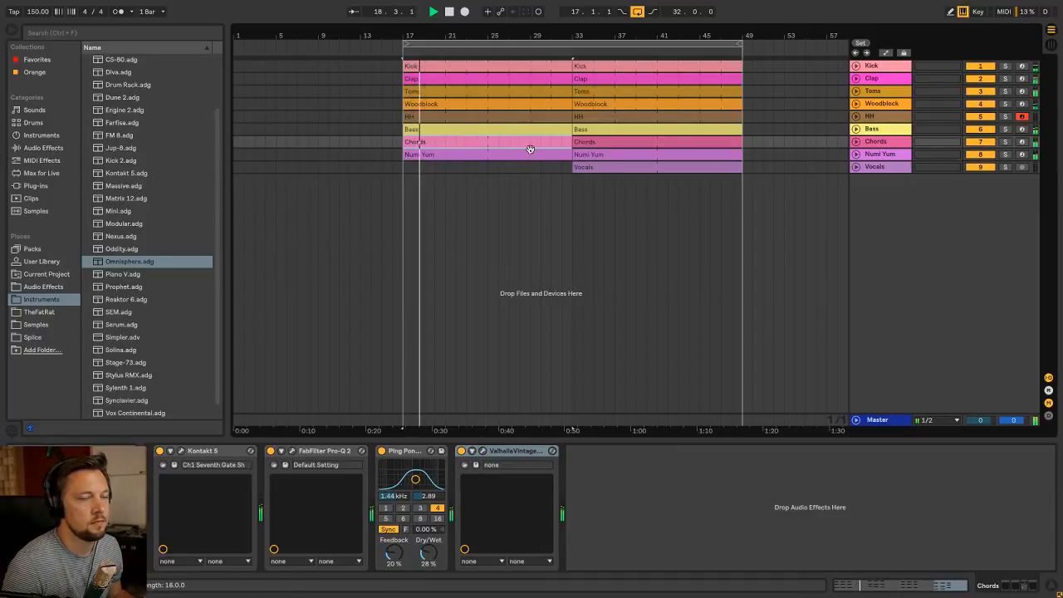
left_click(442, 152)
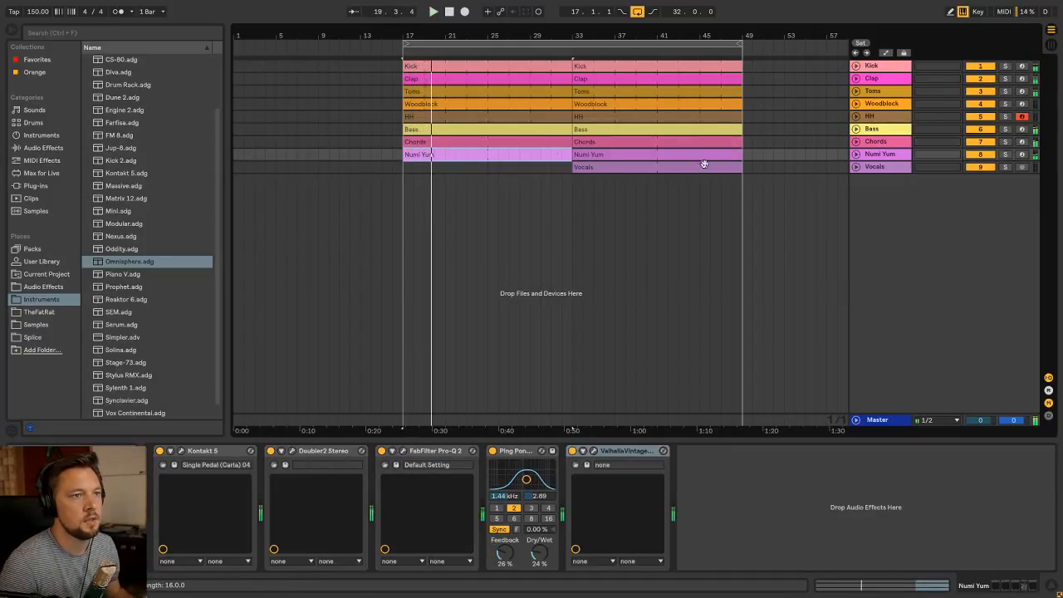
left_click(899, 156)
left_click(1006, 156)
left_click(856, 155)
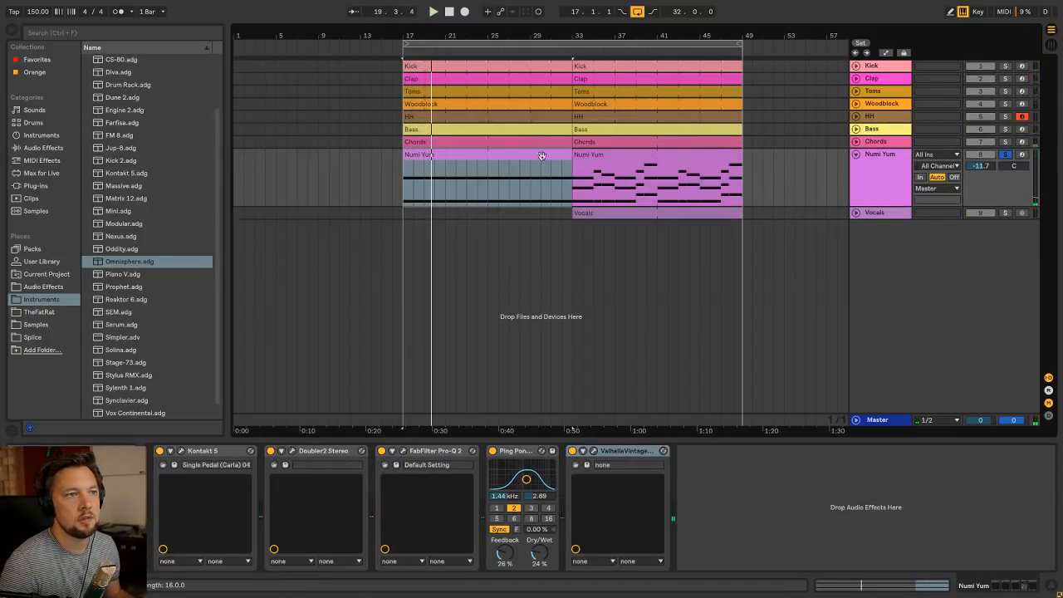
key("space")
left_click(482, 158)
key("space")
left_click(640, 158)
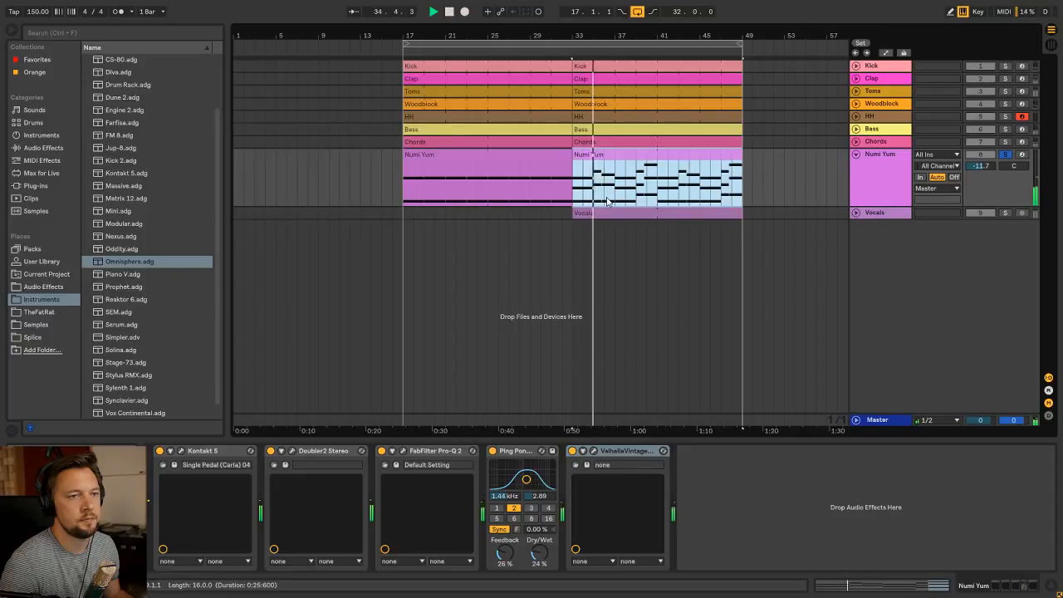
left_click(500, 151)
left_click(1006, 155)
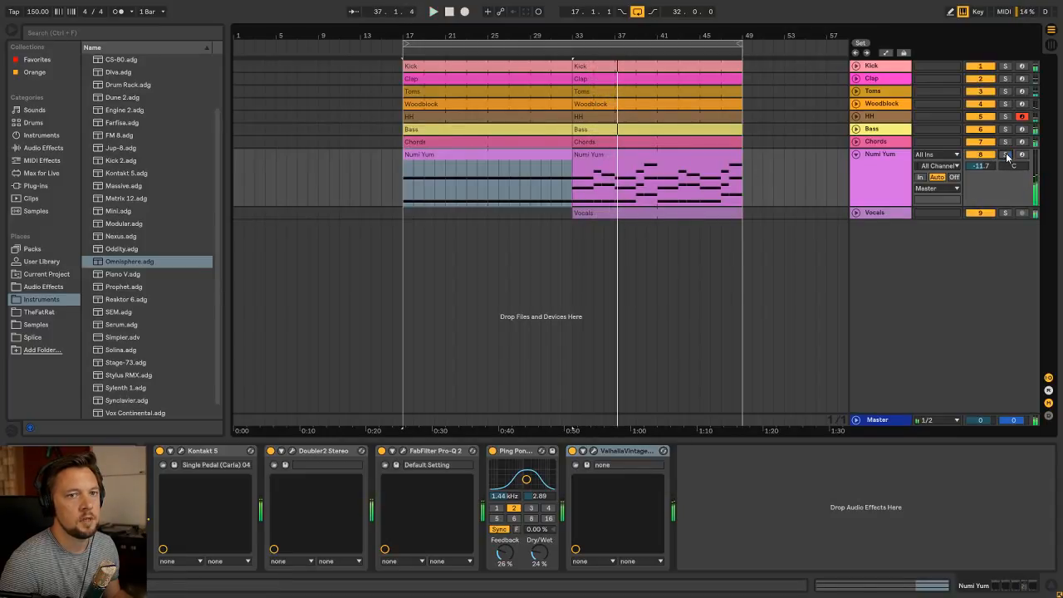
Inspect the notes of the Numi Yum clip at bar 17 and play the section from its start
double_click(474, 163)
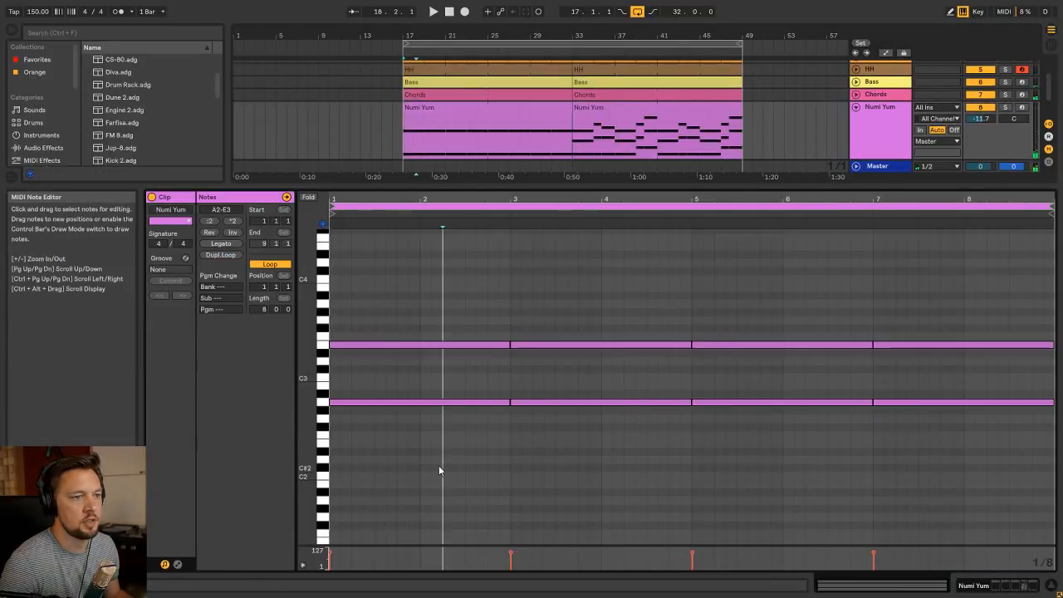
left_click_drag(438, 465, 391, 321)
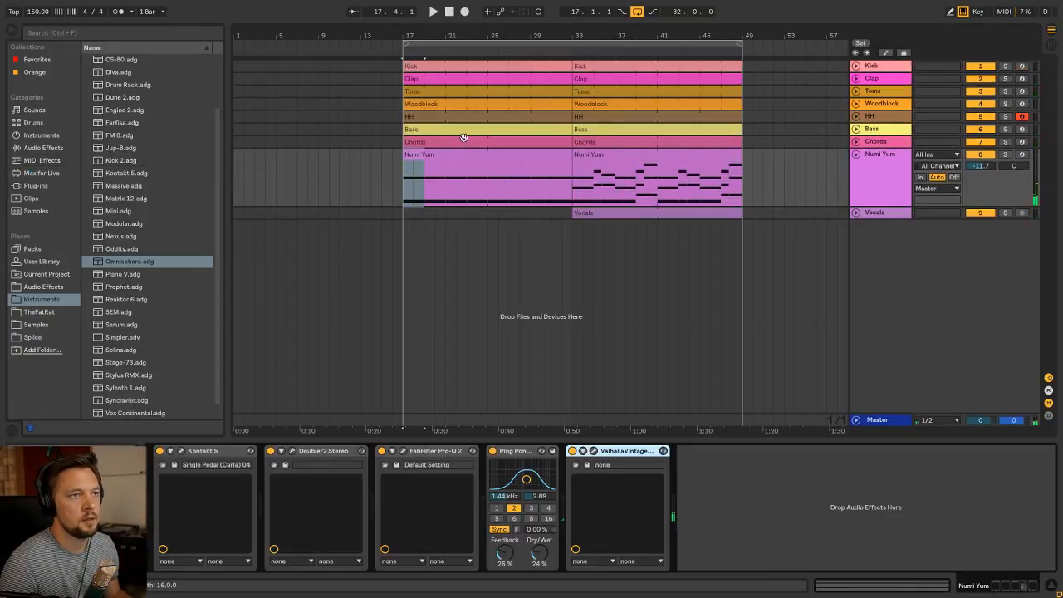
left_click(458, 152)
key("space")
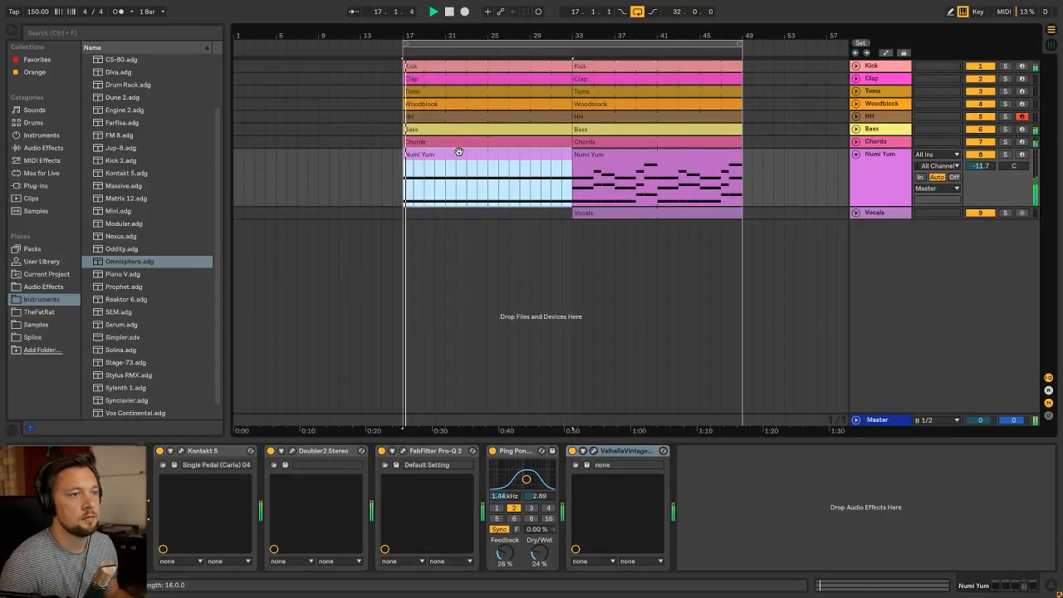
Expand the Bass, Chords and Numi Yum tracks and raise the Numi Yum volume to -6.2 dB in the mixer during playback
left_click(881, 142)
left_click(855, 154)
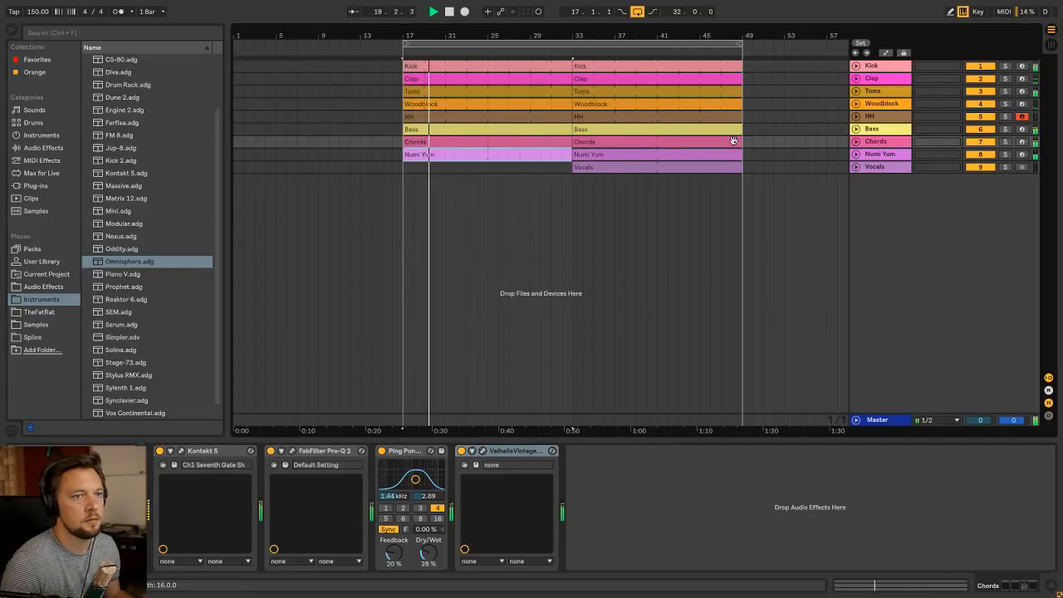
left_click(856, 155)
left_click(856, 142)
left_click(856, 130)
key("Tab")
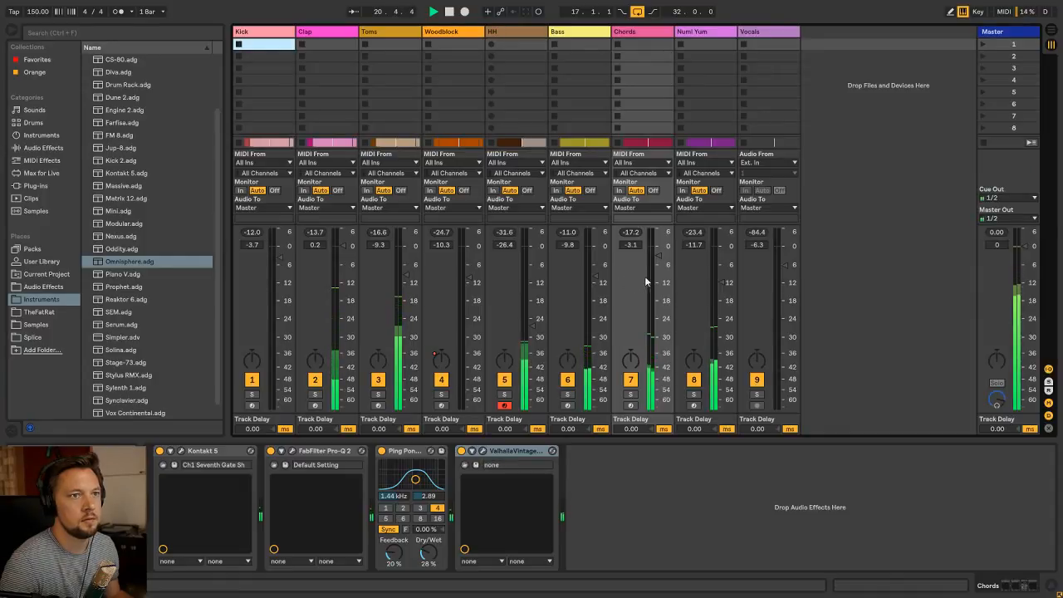
left_click_drag(722, 282, 721, 271)
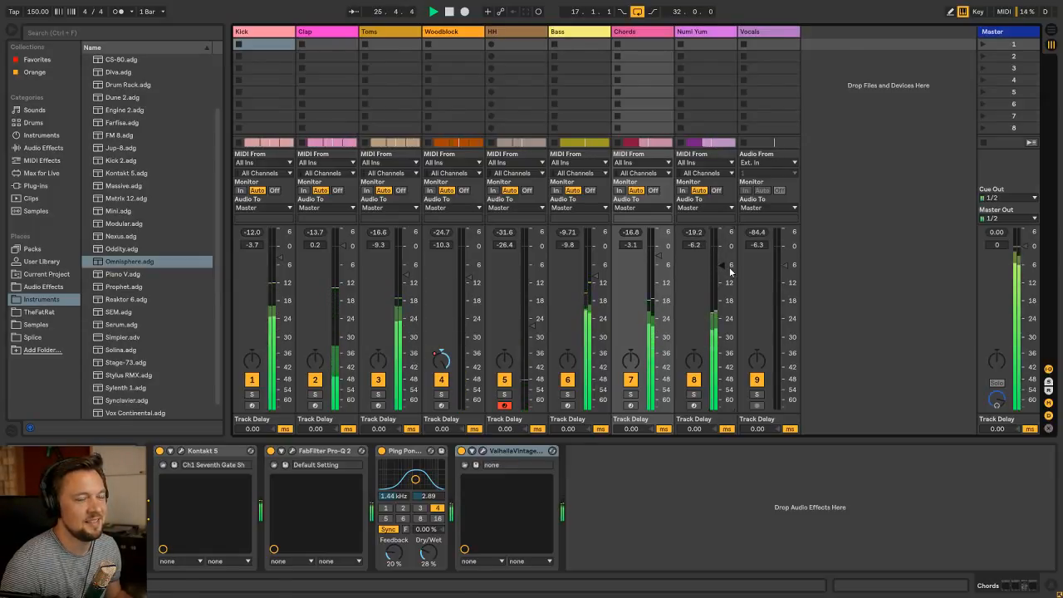
key("Tab")
Compare the Bass, Numi Yum and Vocals clips of the sections at bars 17 and 33, stop playback and collapse all tracks
left_click(490, 181)
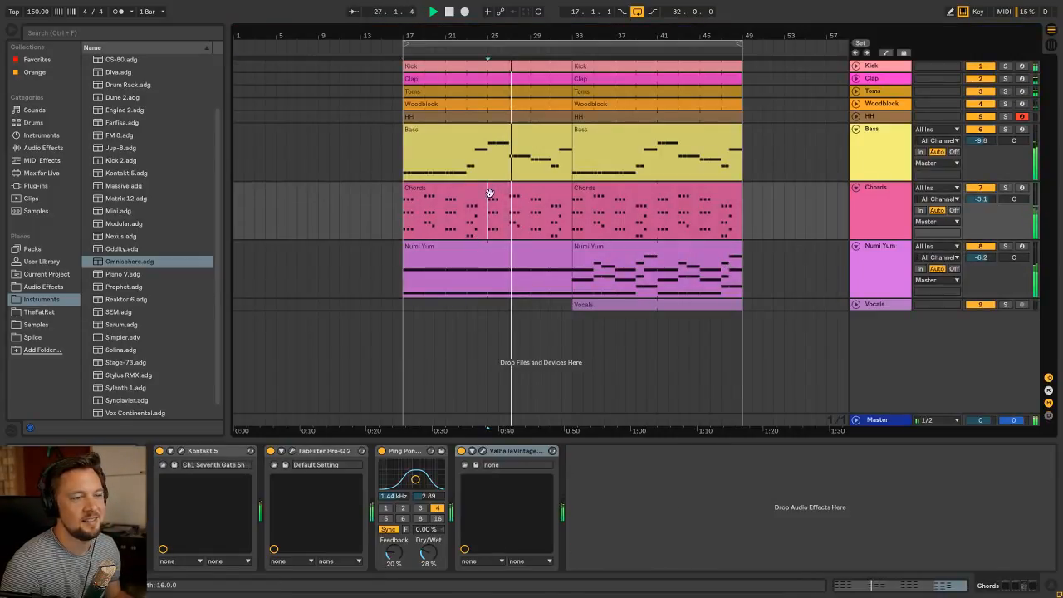
left_click(510, 148)
left_click(617, 136)
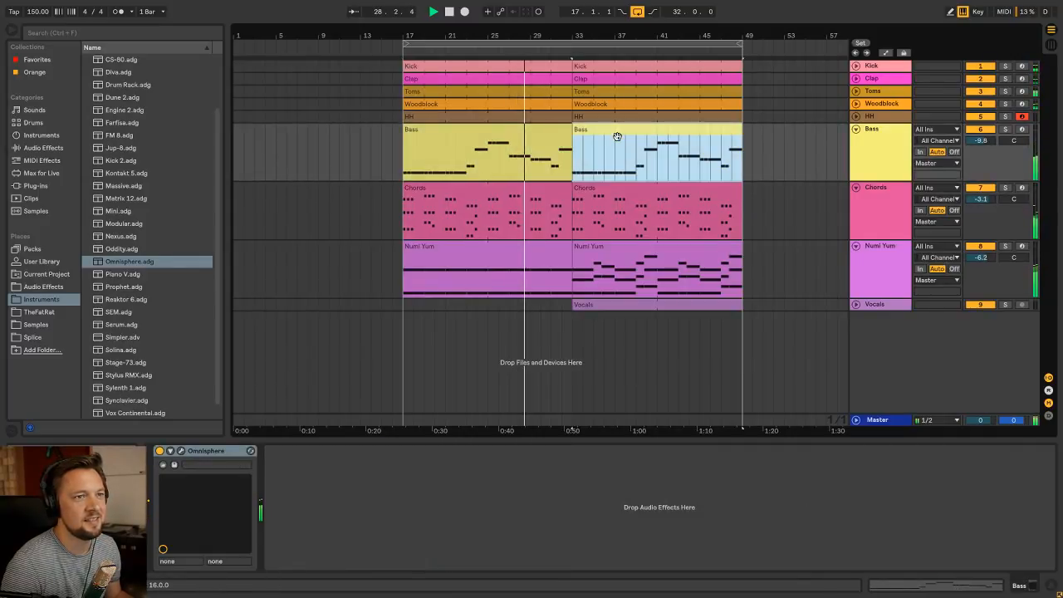
left_click(517, 132)
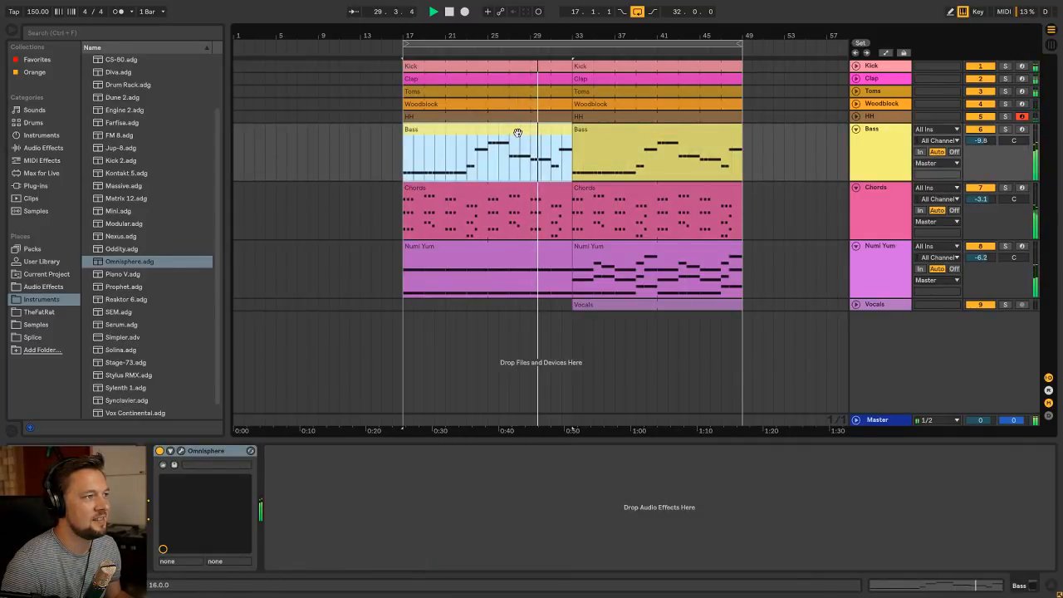
left_click(611, 136)
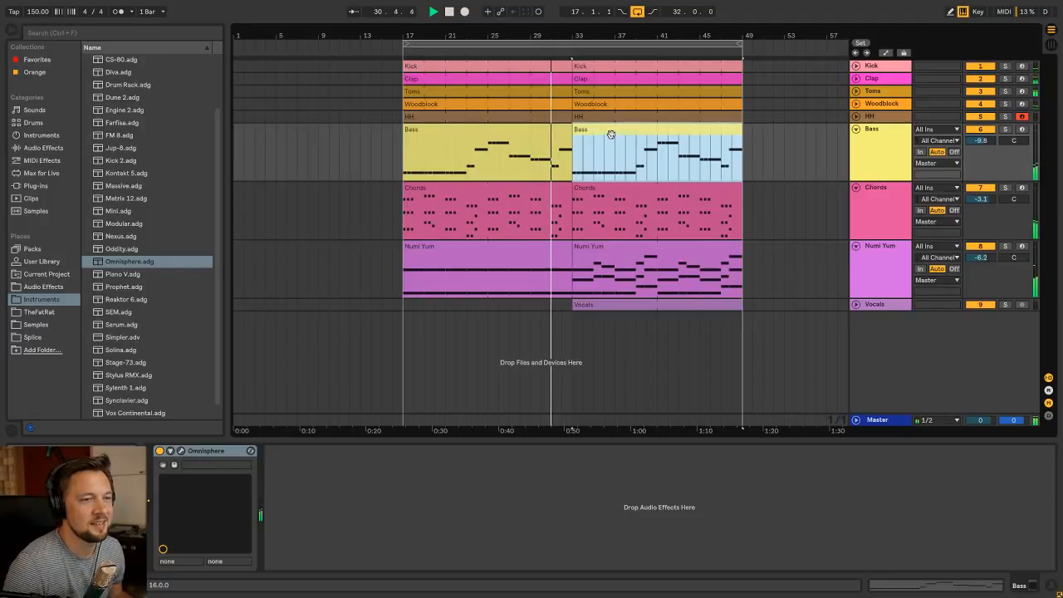
left_click(868, 304)
left_click(855, 304)
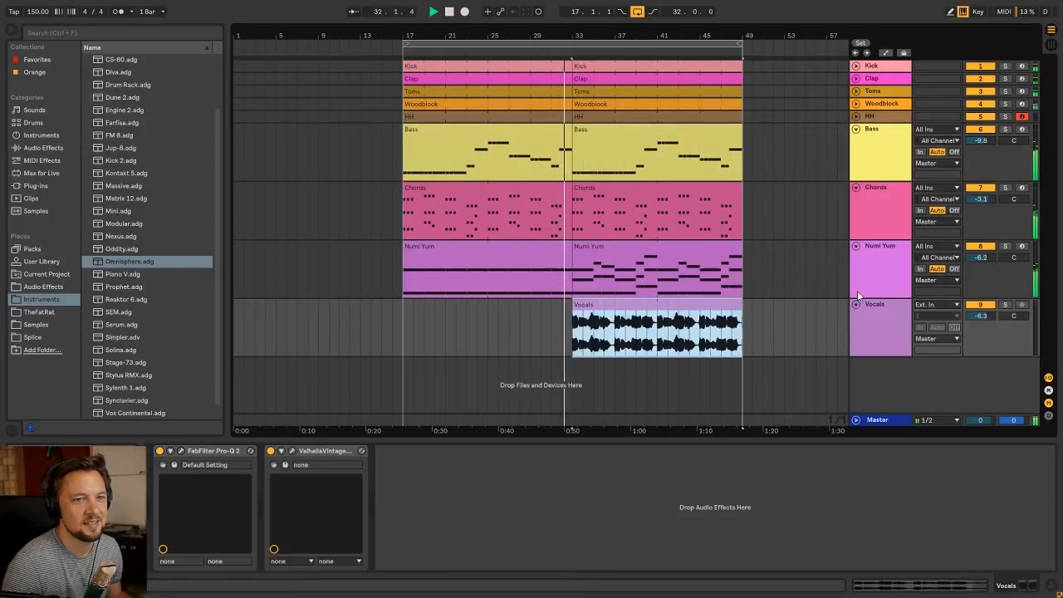
left_click(876, 308)
key("space")
left_click(515, 246)
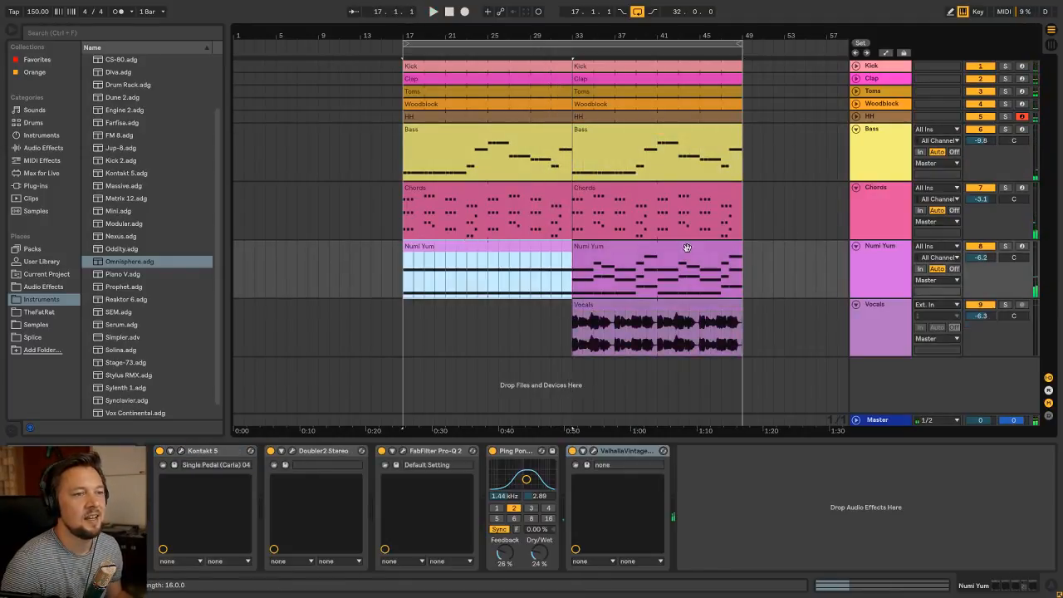
left_click(856, 246, "alt")
left_click(487, 141)
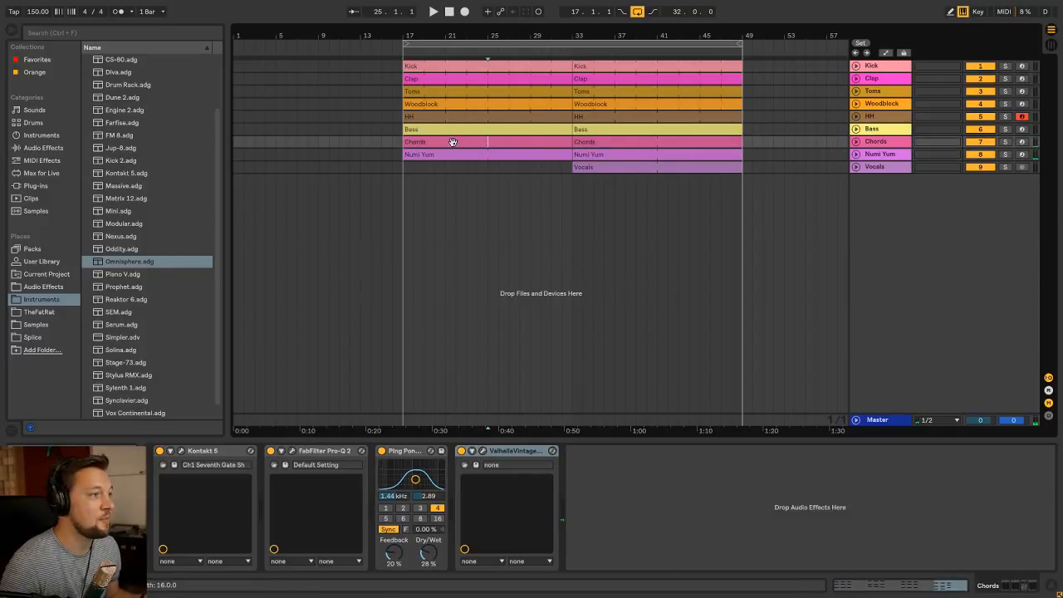
left_click(451, 129)
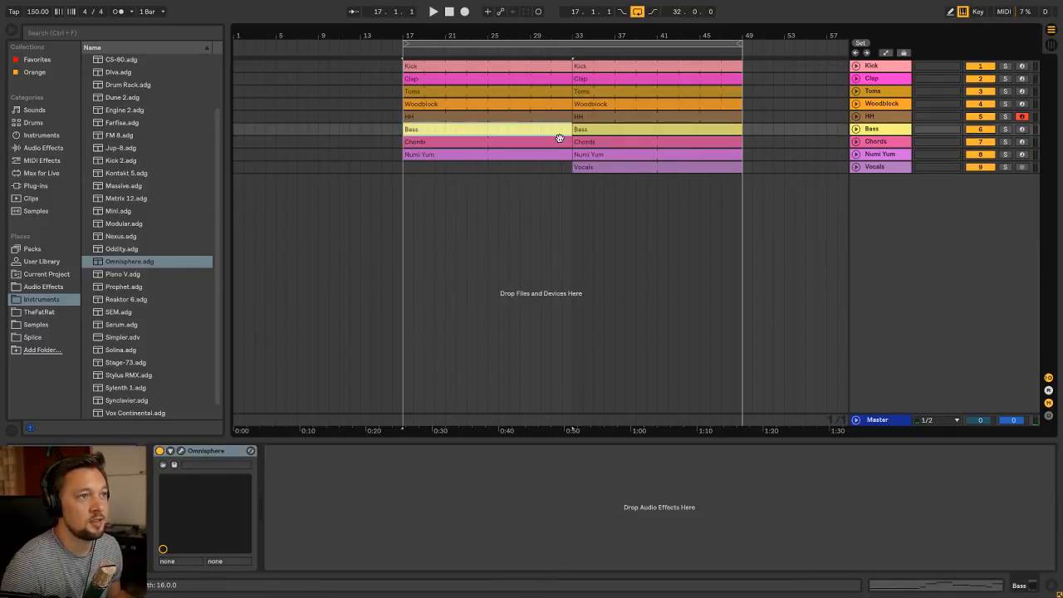
left_click(629, 168)
Move all clips 16 bars later so the simplified section starts at bar 33, and extend the loop's end to bar 65
left_click(441, 66, "shift")
left_click_drag(441, 67, 612, 67)
left_click(748, 30)
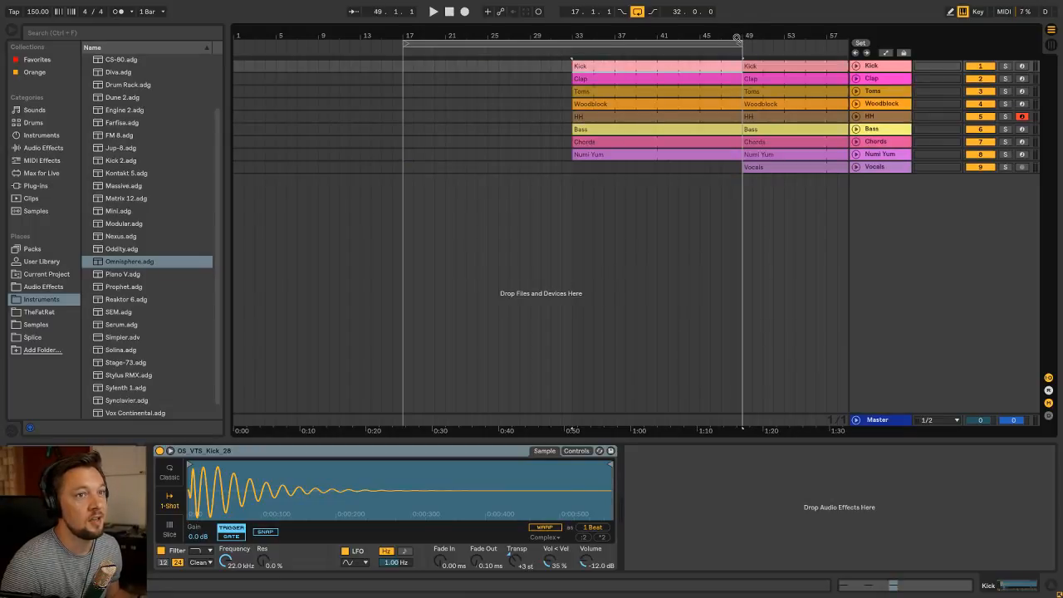
left_click_drag(736, 38, 772, 45)
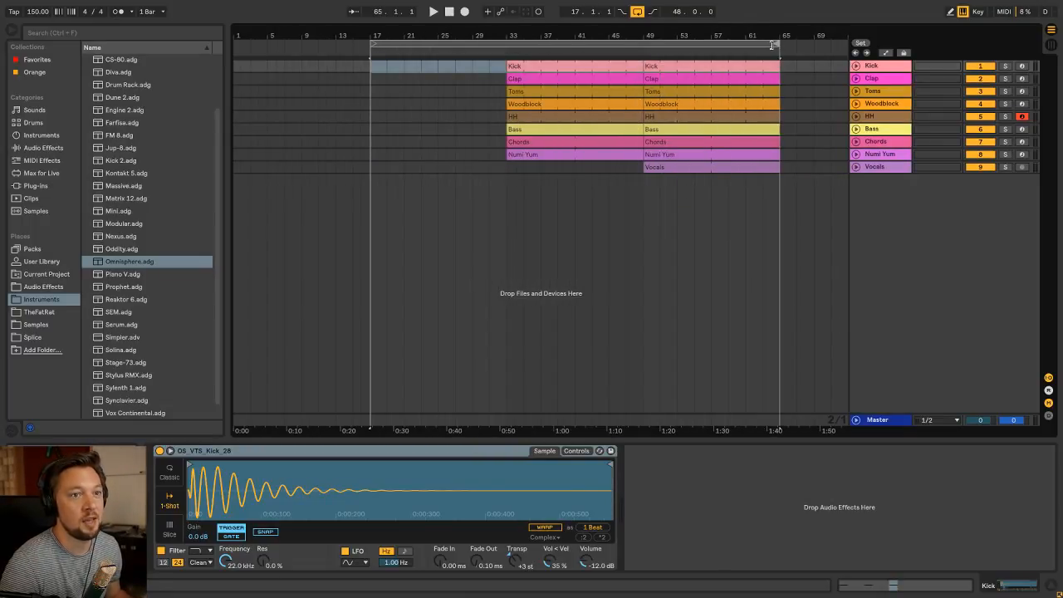
left_click(375, 72)
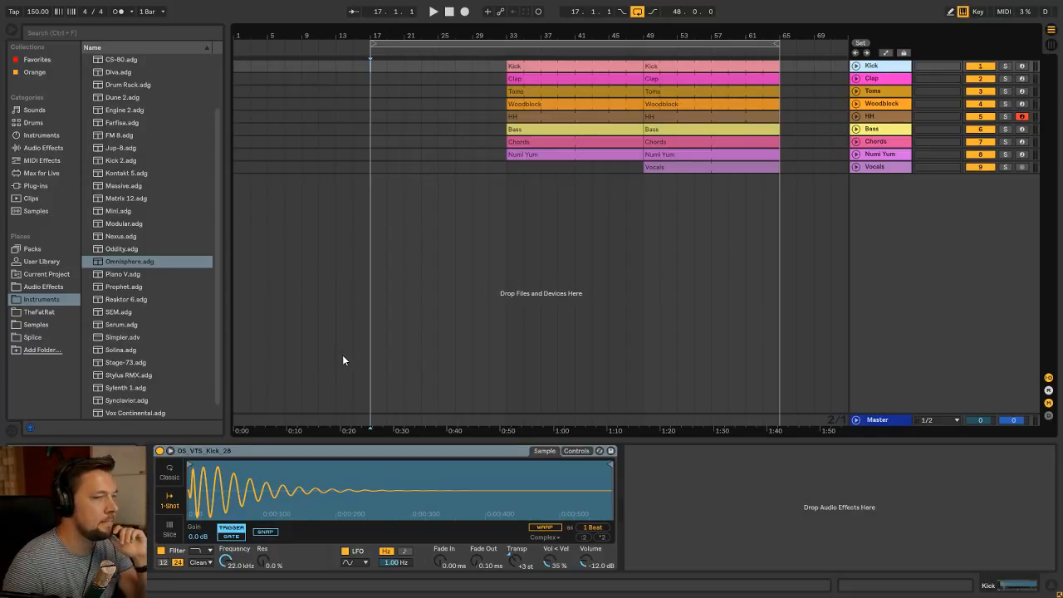
Add a MIDI track named Atmo 1 below HH and load Omnisphere on it, ungrouped from its rack
left_click(888, 118)
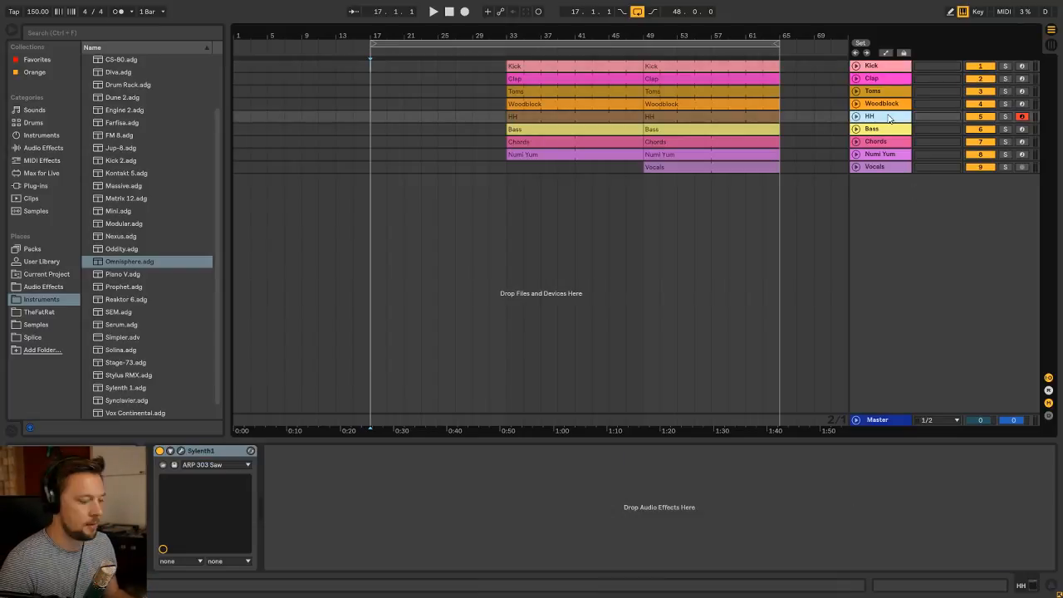
key("ctrl+shift+t")
key("ctrl+r")
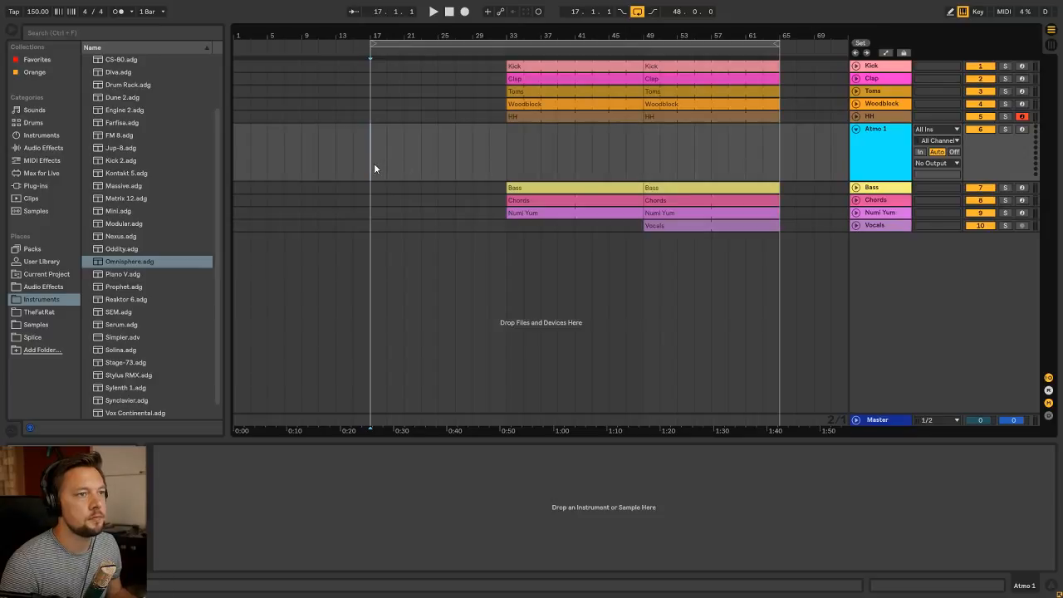
left_click_drag(142, 265, 211, 509)
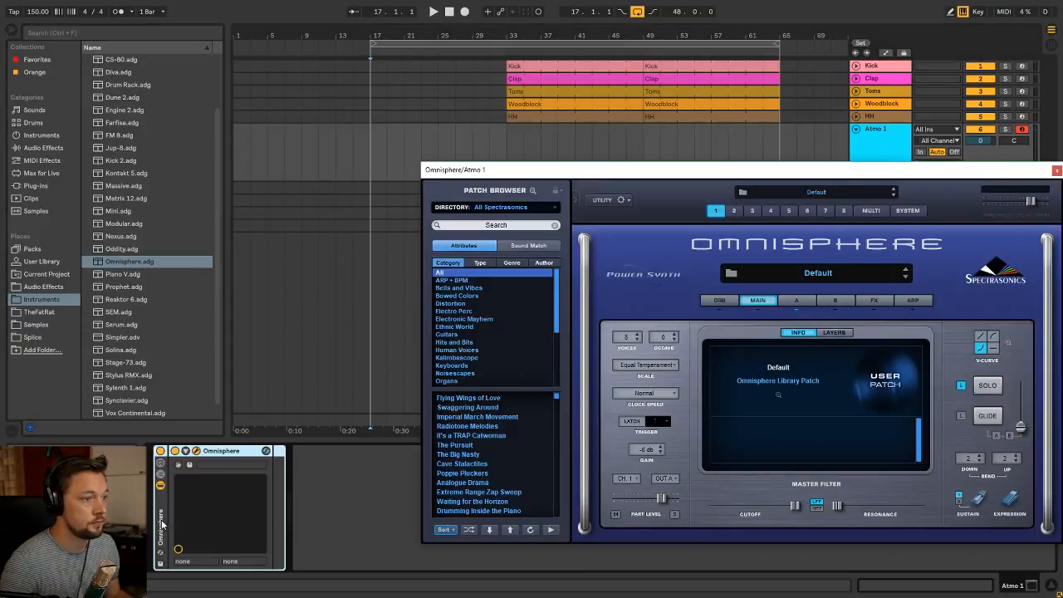
left_click(162, 524)
key("ctrl+shift+g")
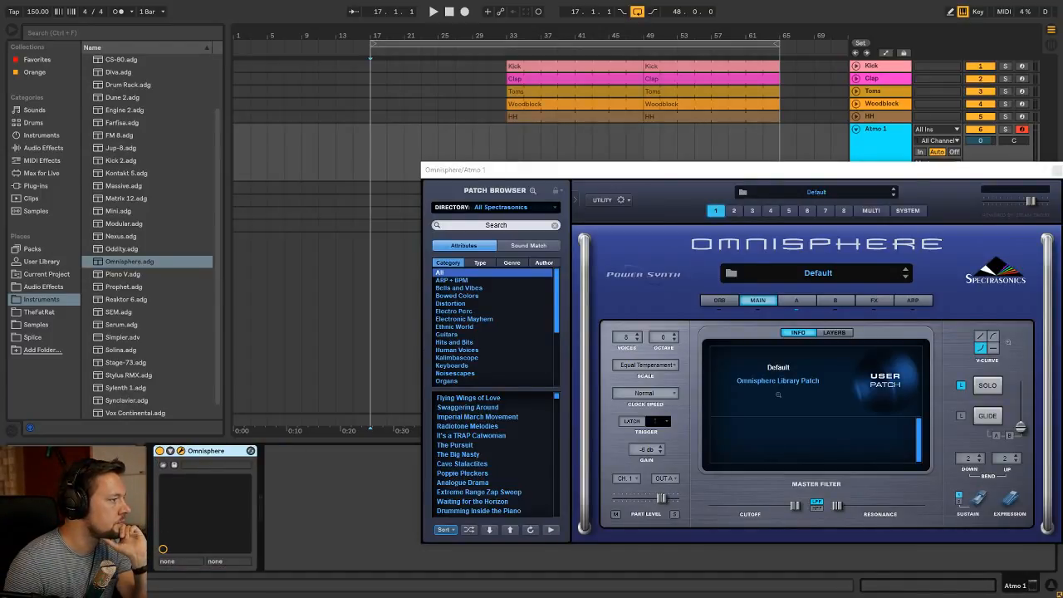
Search Omnisphere for "slow worm", load the Slow Worm Birth patch and close the plug-in window
left_click(478, 226)
type("slow worm")
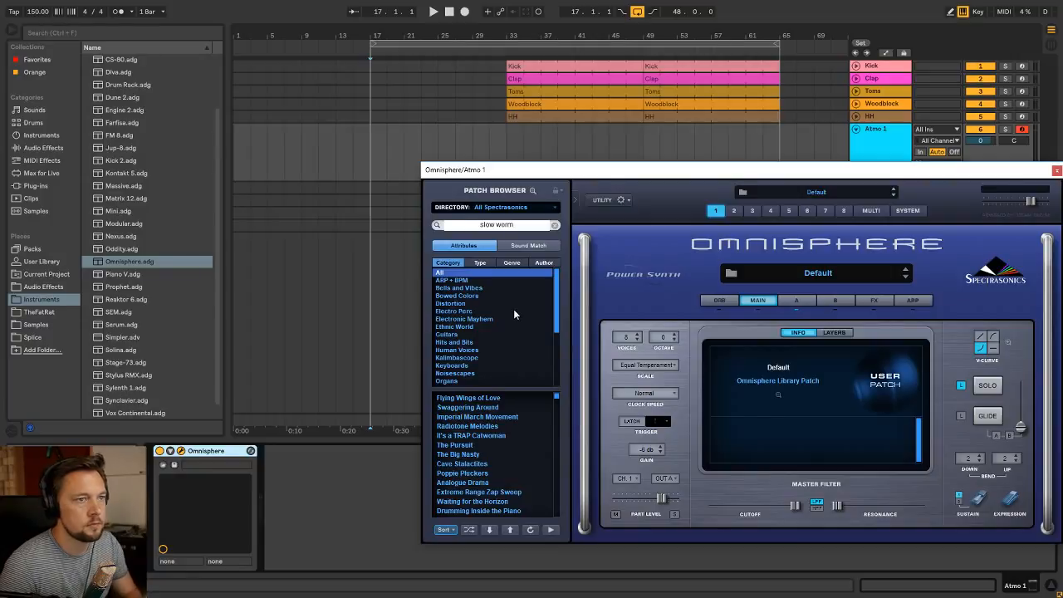
key("Return")
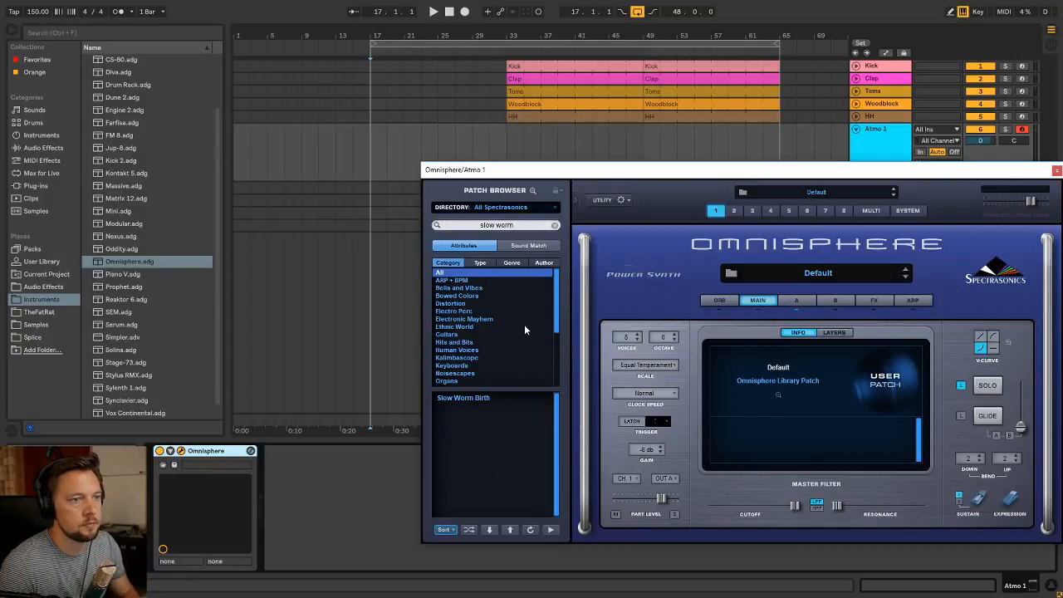
left_click(487, 397)
left_click(1057, 170)
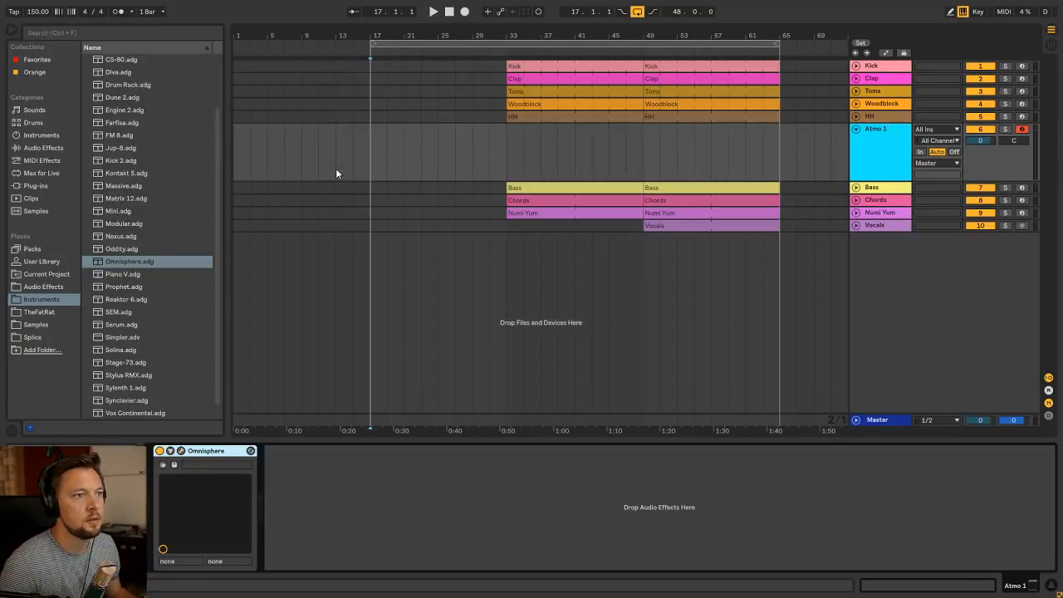
left_click(181, 451)
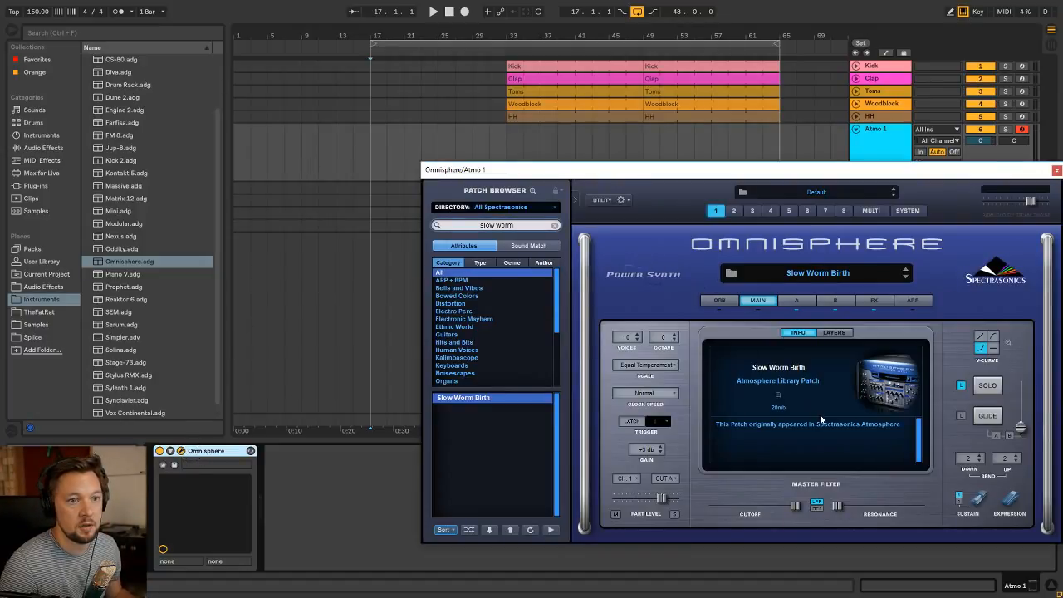
left_click(1056, 170)
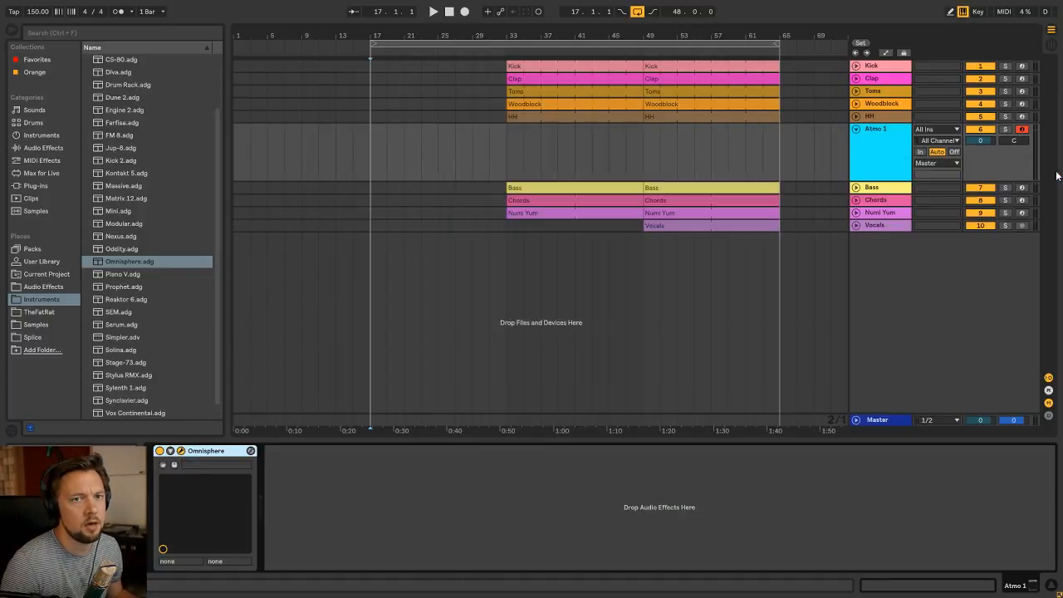
Create a 24-bar clip on Atmo 1 from bar 9 to bar 33 with one A2 note sustained throughout, and play from bar 9
left_click_drag(301, 166, 474, 169)
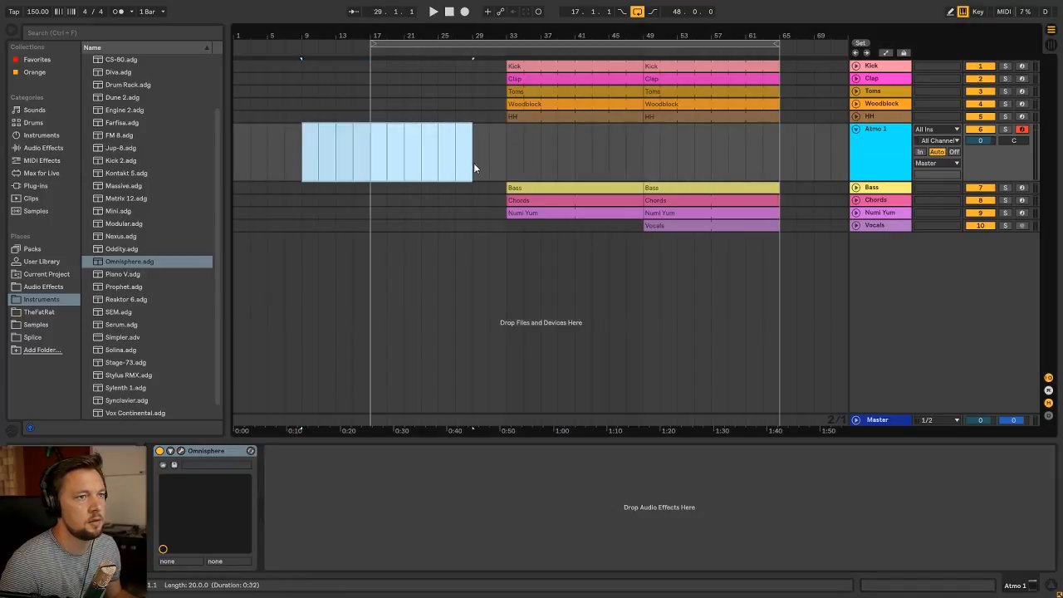
key("ctrl+shift+m")
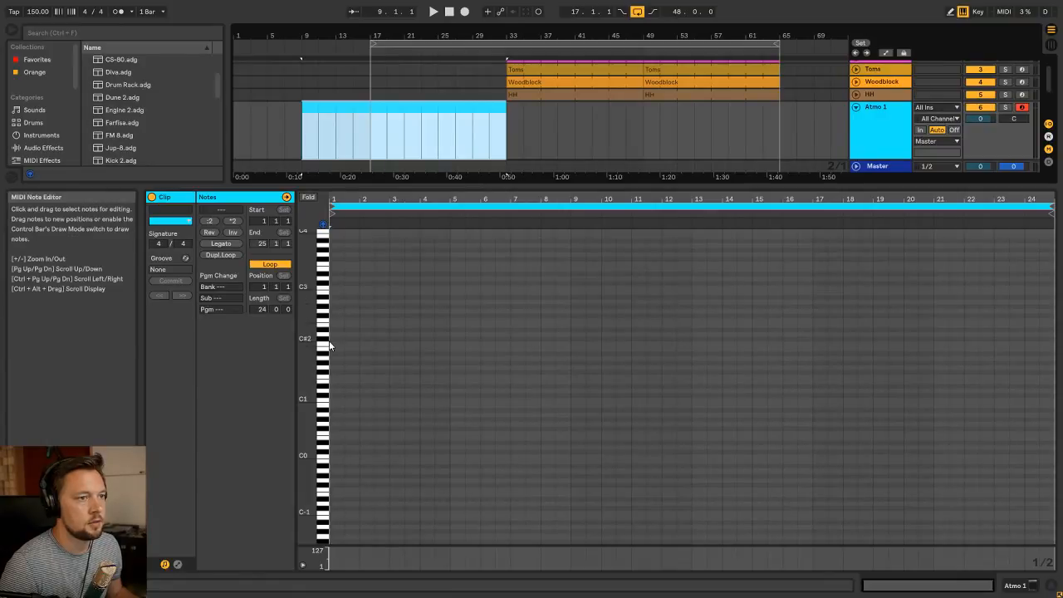
left_click(340, 274)
scroll(349, 312, "up", 3)
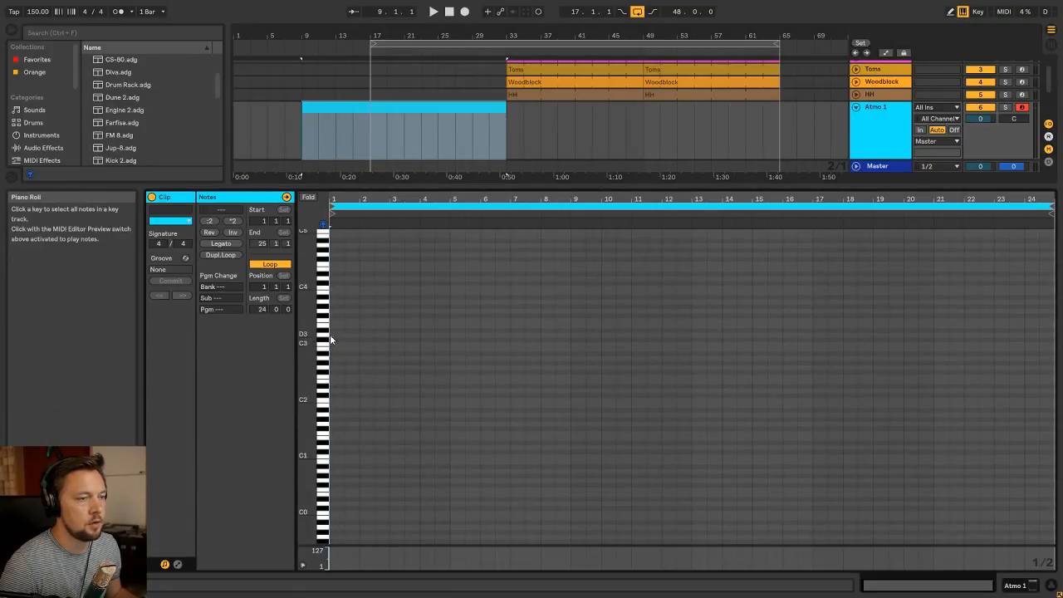
double_click(333, 359)
left_click_drag(334, 359, 1023, 357)
key("space")
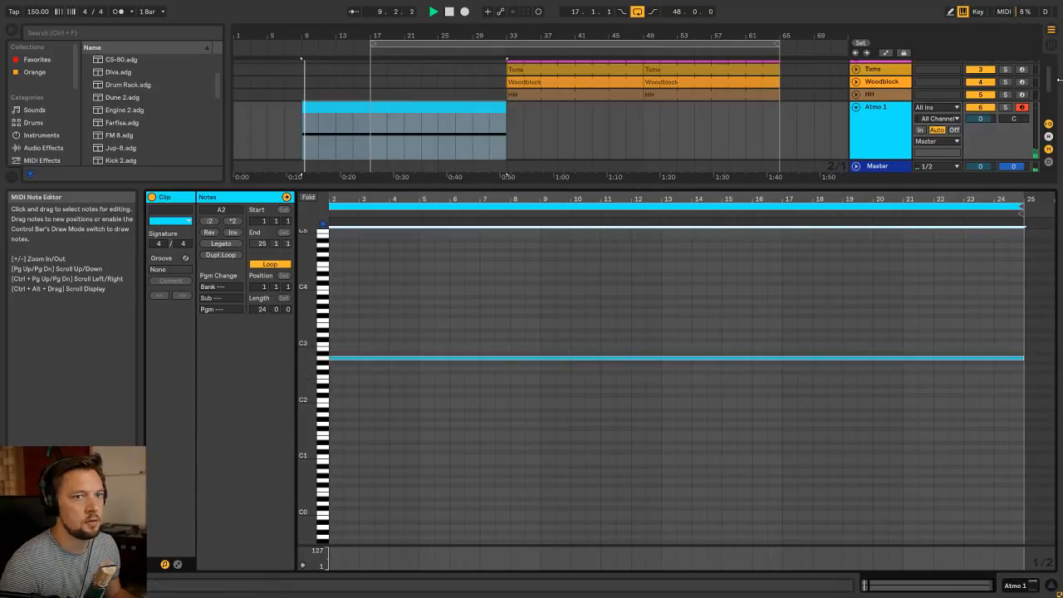
Solo Atmo 1, transpose its sustained note up one octave and play the clip from bar 9
left_click(1007, 108)
key("space")
scroll(536, 332, "up", 3)
left_click_drag(523, 450, 465, 398)
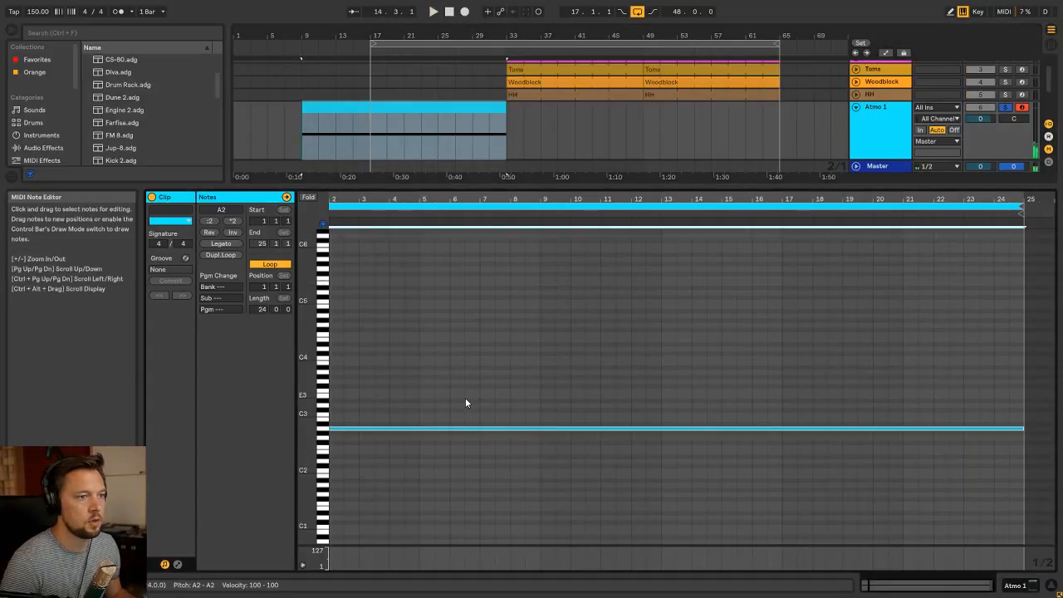
key("shift+Up")
key("space")
key("shift+Tab")
left_click(346, 134)
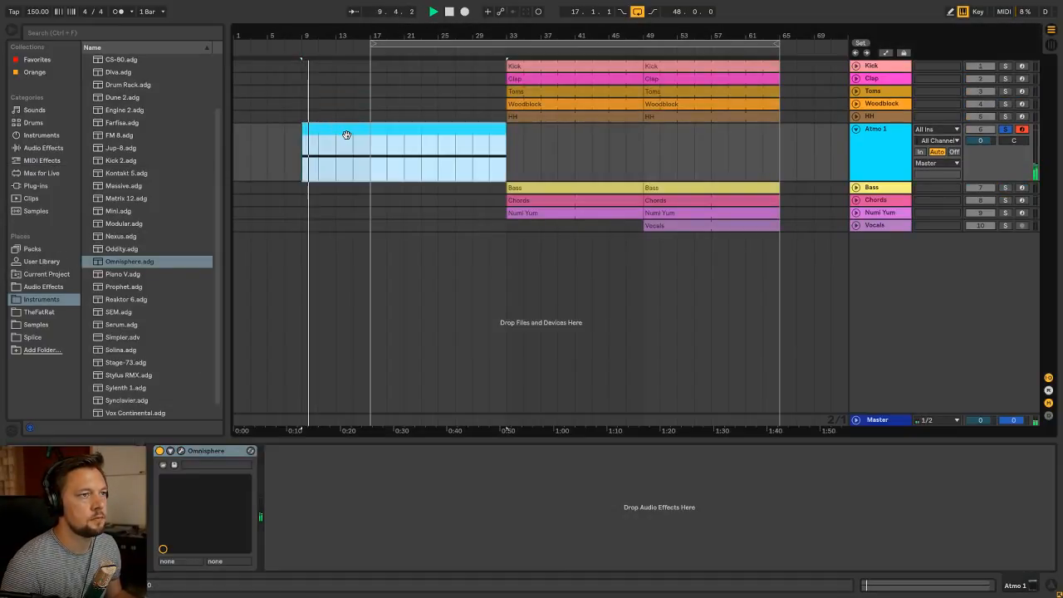
Stop playback, then freeze the Atmo 1 track and flatten it to audio
left_click(884, 135)
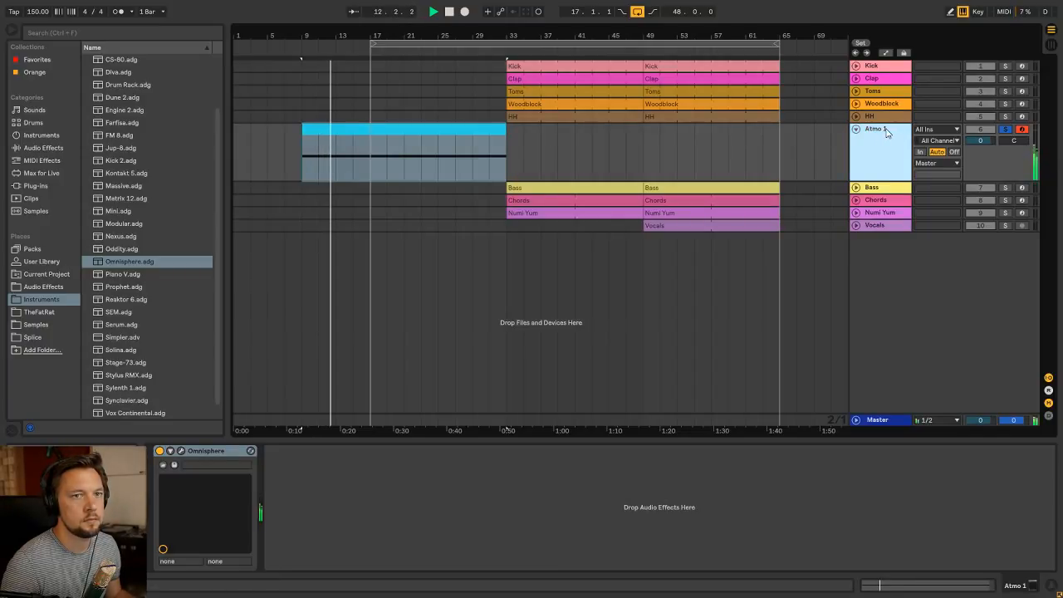
key("space")
right_click(887, 133)
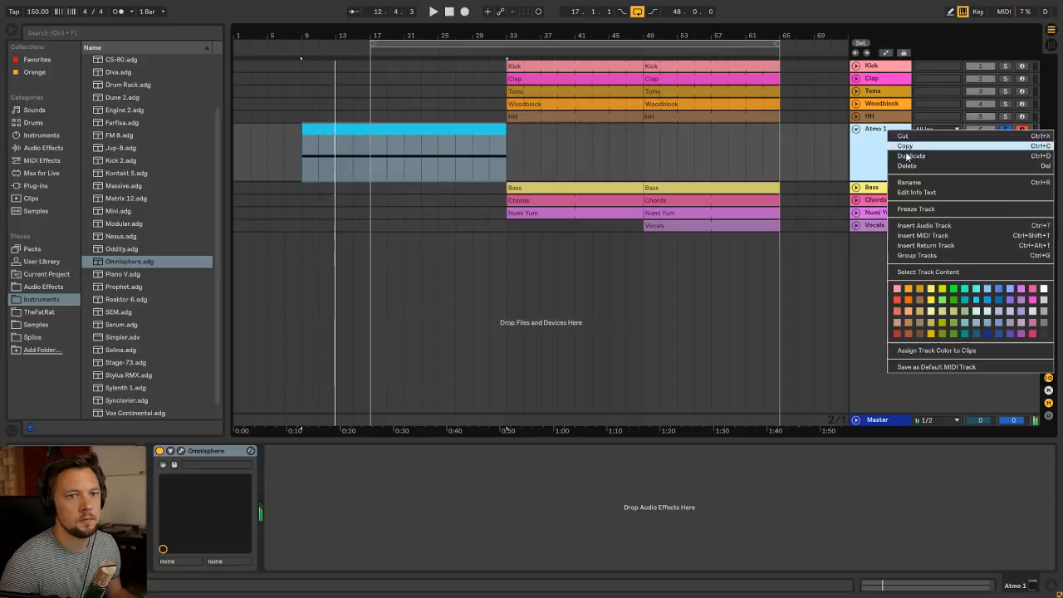
left_click(921, 213)
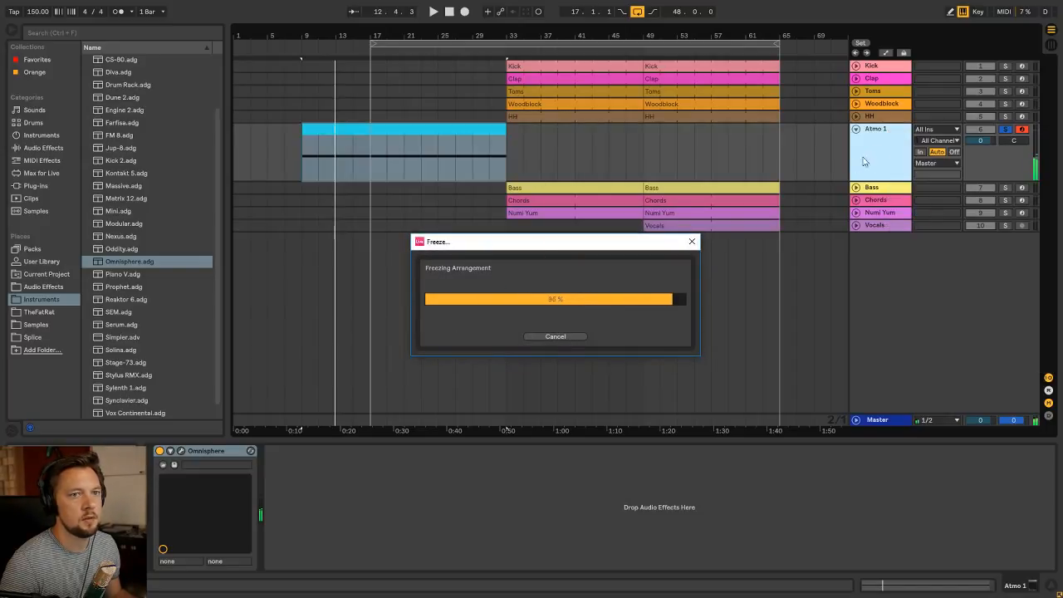
right_click(885, 133)
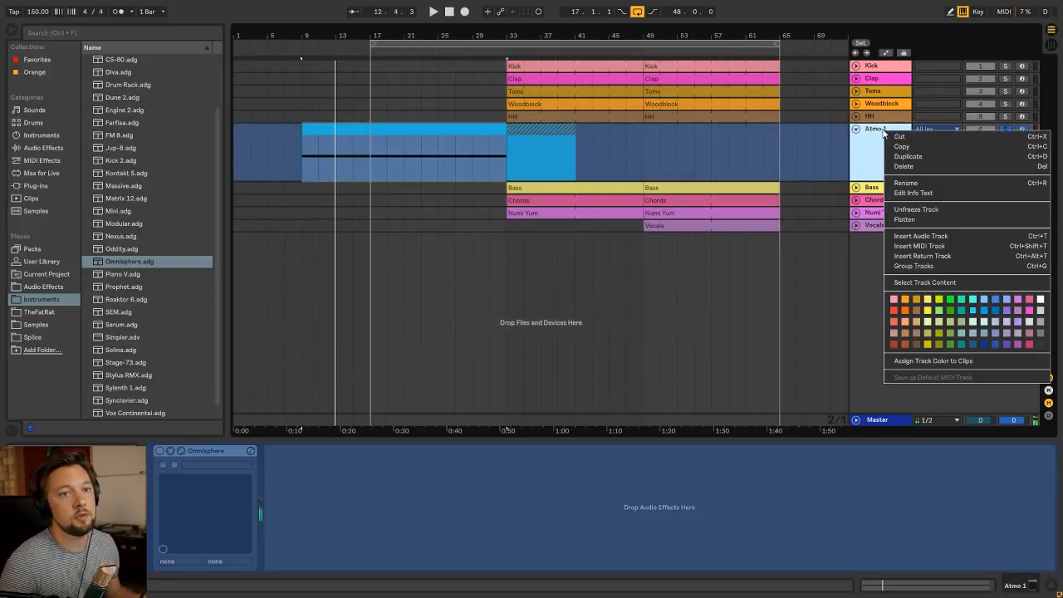
left_click(908, 220)
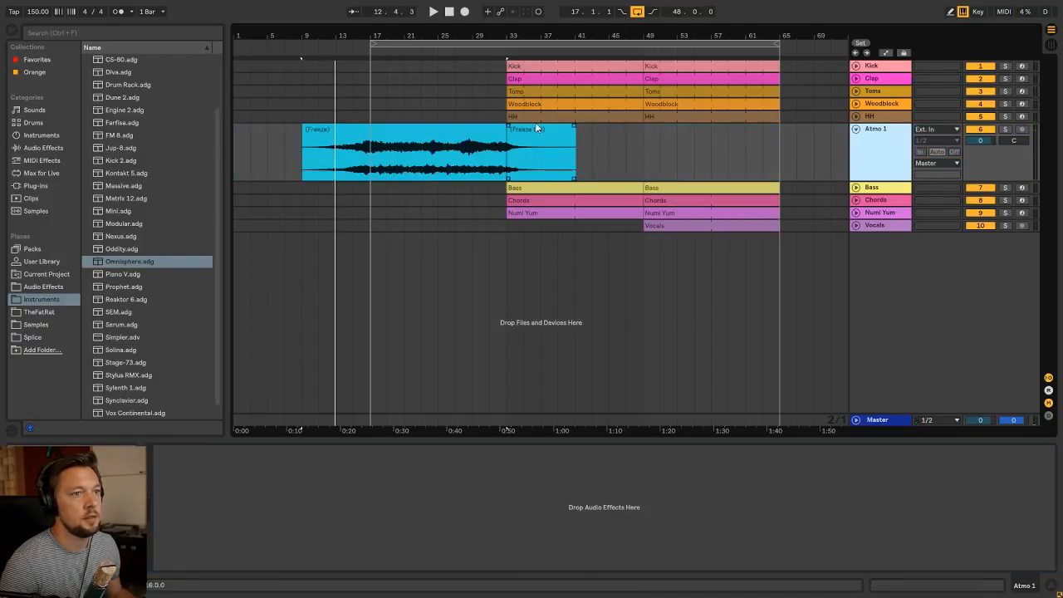
Delete Atmo 1's separate tail clip after bar 33, split the remaining audio at bar 17 and remove the part before it
key("Delete")
left_click(373, 170)
left_click_drag(371, 37, 406, 87)
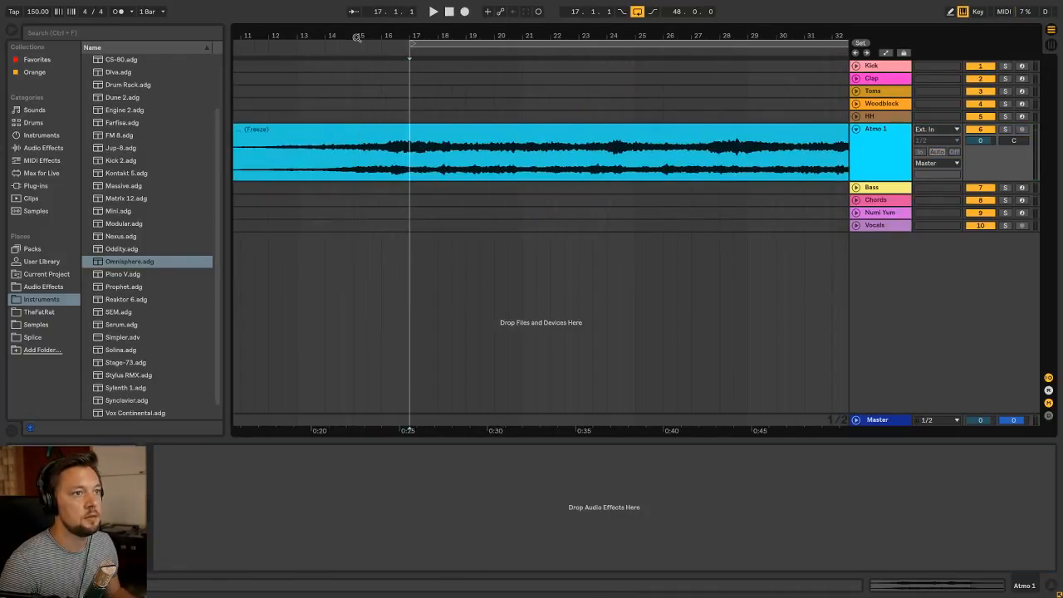
key("ctrl+e")
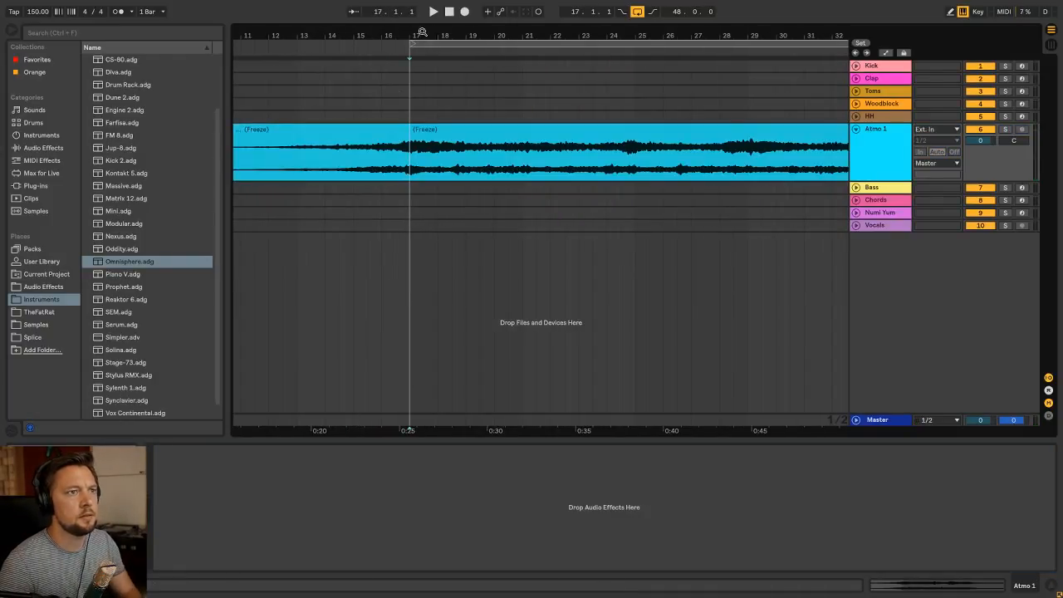
left_click_drag(422, 32, 422, 8)
left_click(397, 129)
key("Delete")
Give the Atmo 1 clip a long fade-in from bar 17 to about bar 31
left_click(475, 132)
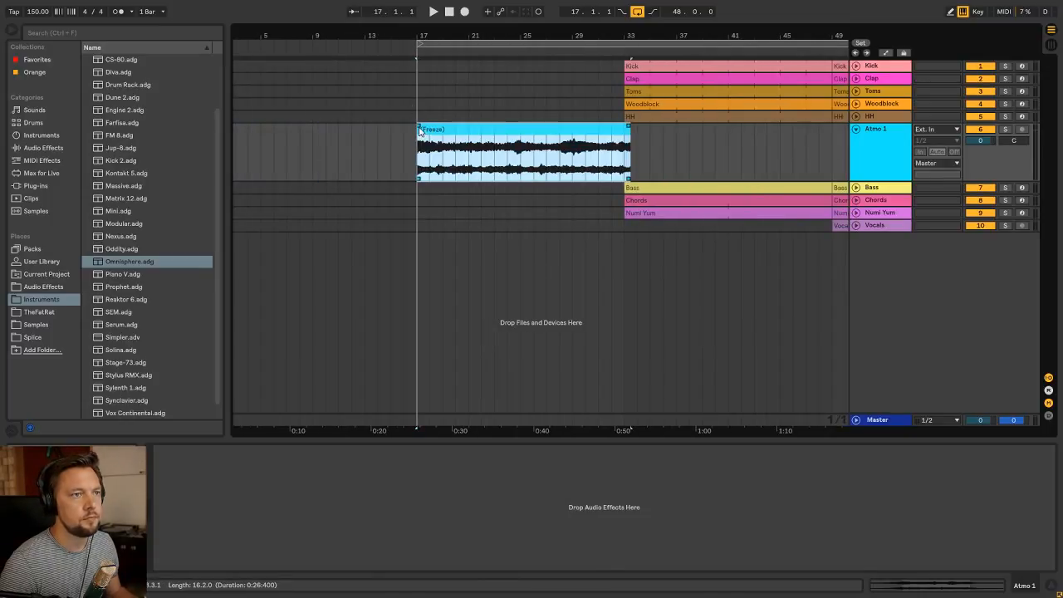
left_click_drag(420, 128, 604, 133)
left_click(459, 127)
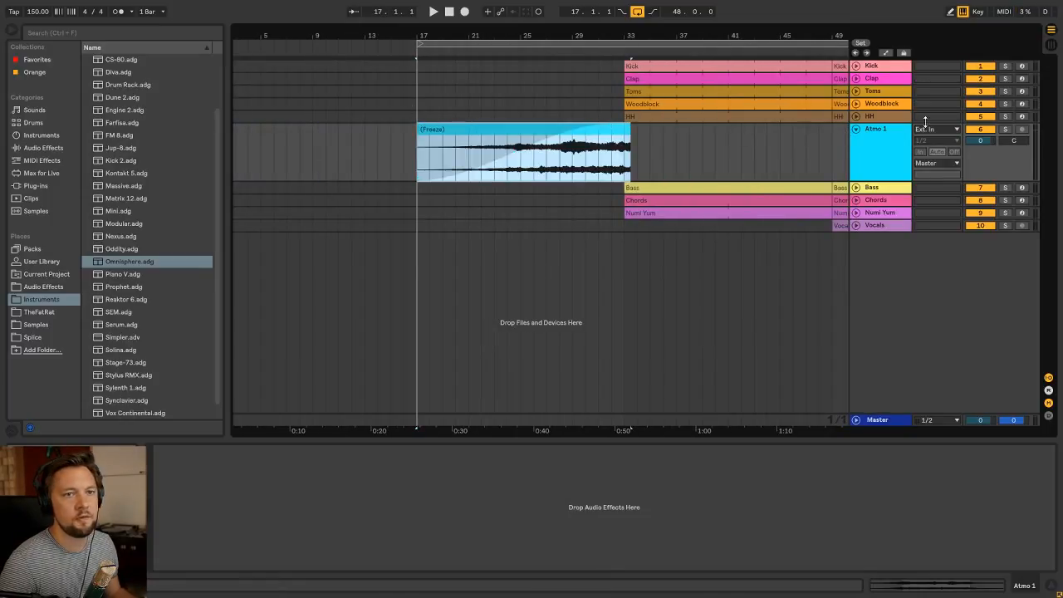
Copy the Kick, Clap, Toms, Woodblock and HH clips from bar 33 to bar 17, and delete the copied Kick clip
left_click(888, 129)
left_click(679, 117)
left_click(677, 66, "shift")
left_click_drag(677, 66, 469, 75)
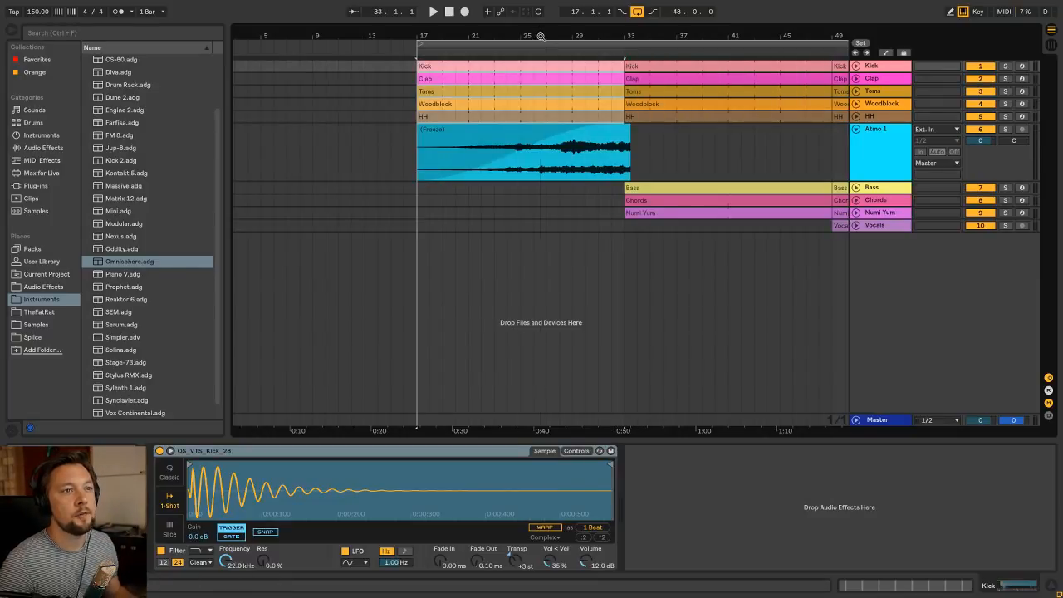
left_click_drag(540, 36, 446, 51)
left_click(420, 64)
key("Delete")
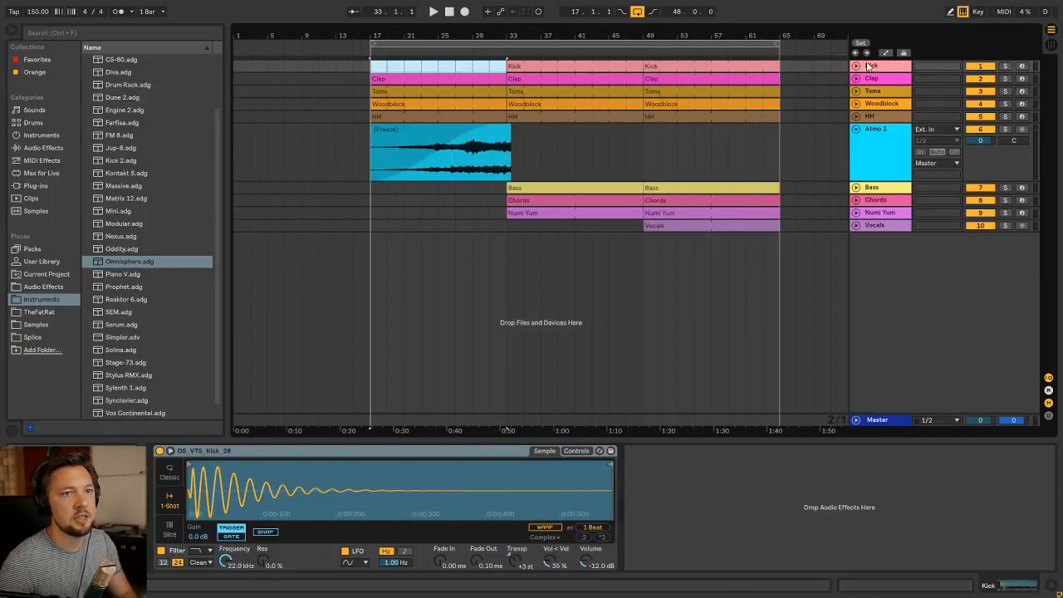
Duplicate the Kick track, move the duplicate's bar 33 clip to bar 17 and delete its bar 49 clip
left_click_drag(873, 66, 889, 79)
left_click_drag(588, 78, 452, 78)
left_click(706, 82)
key("Delete")
left_click(429, 80)
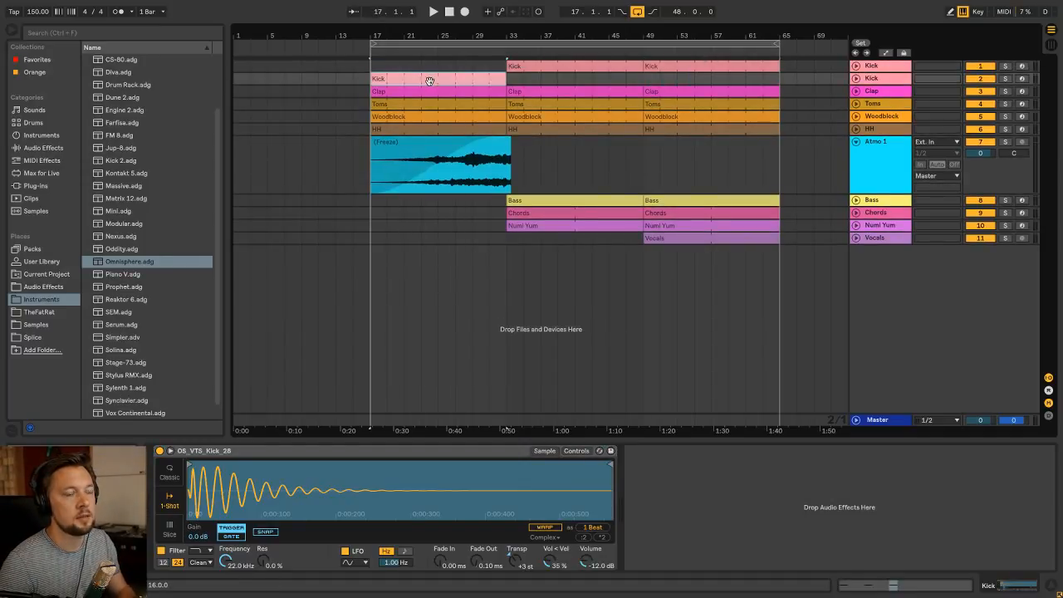
Solo the second Kick track, play it from bar 17 and add the EQ Eight low-cut preset to it
left_click(891, 79)
left_click(1006, 80)
left_click(874, 78)
key("space")
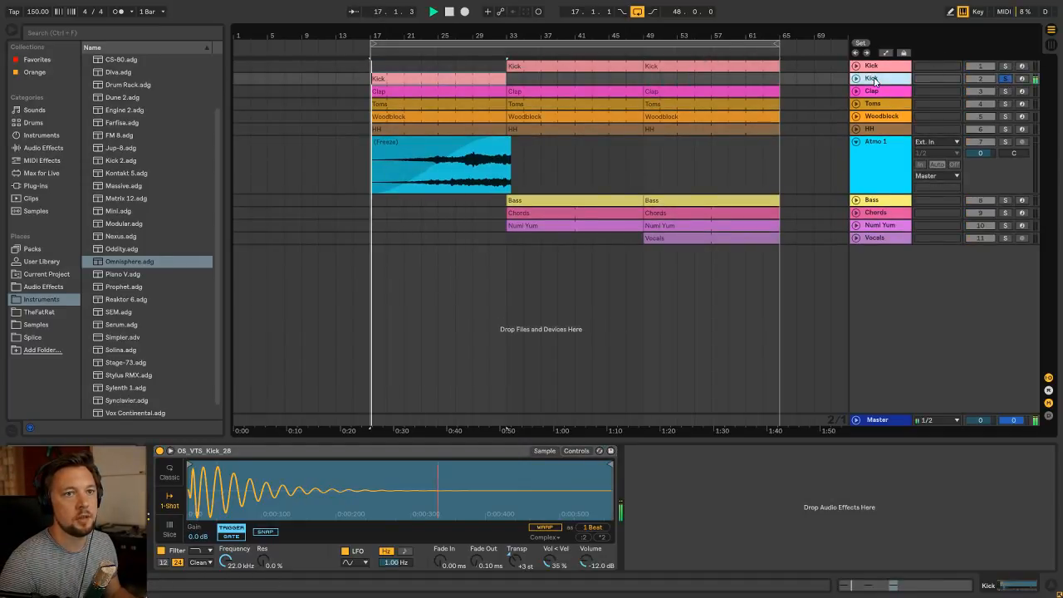
left_click(67, 286)
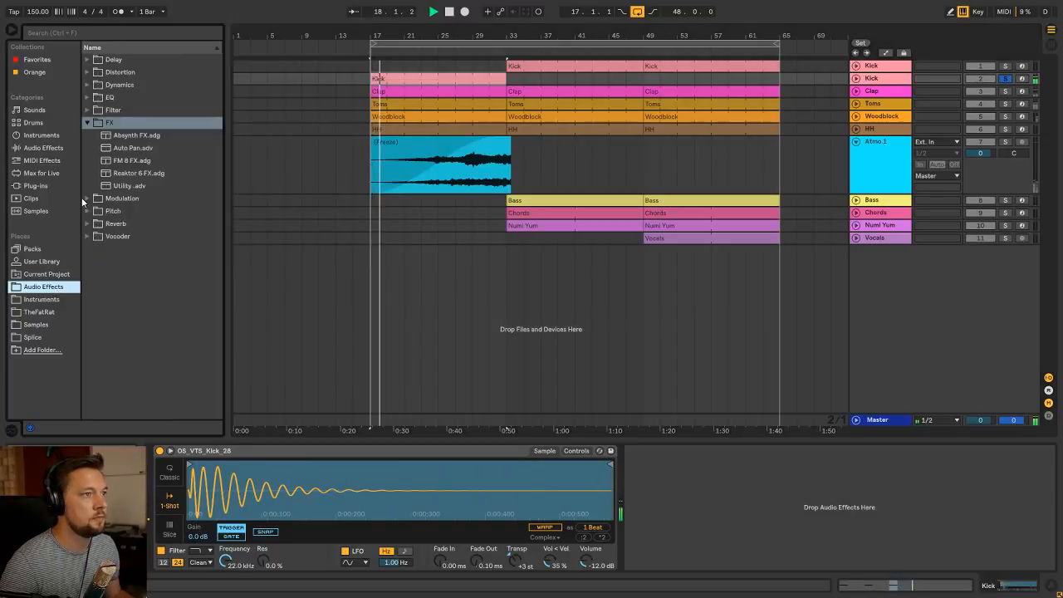
left_click(87, 122)
left_click(86, 97)
double_click(131, 122)
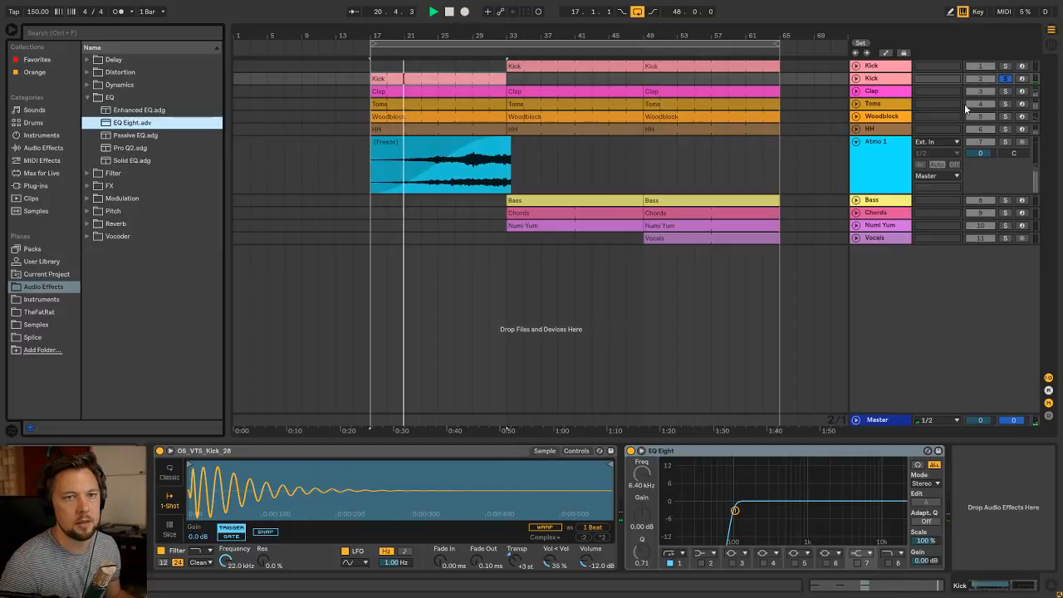
Unsolo the second Kick track and replay the full arrangement from bar 17
left_click(1005, 79)
key("space")
key("space")
left_click(897, 79)
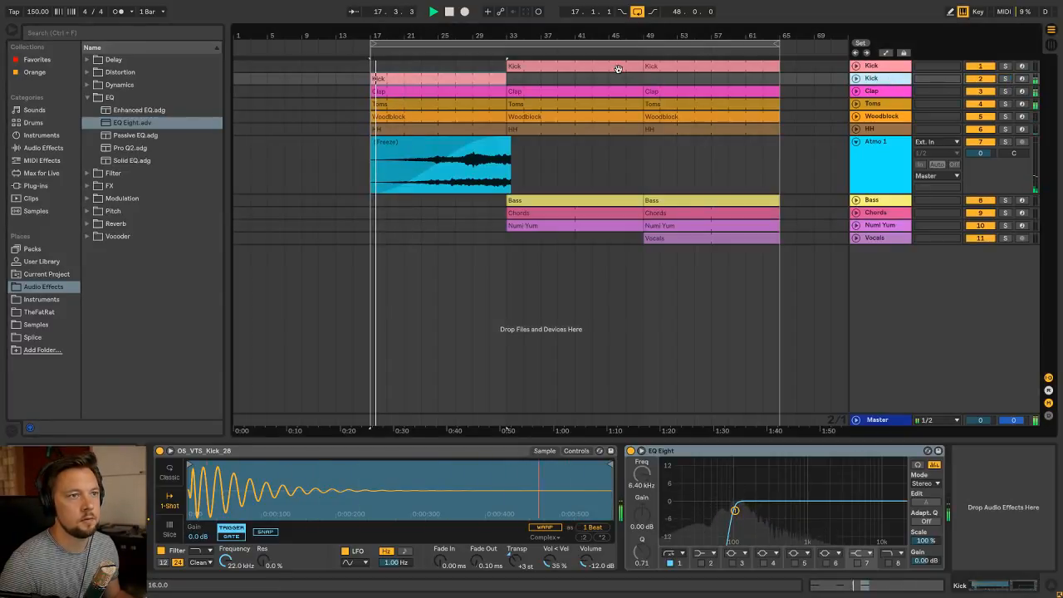
Cut off the part of the Atmo 1 clip that extends past bar 33
left_click_drag(557, 176, 506, 167)
key("Delete")
left_click(484, 140)
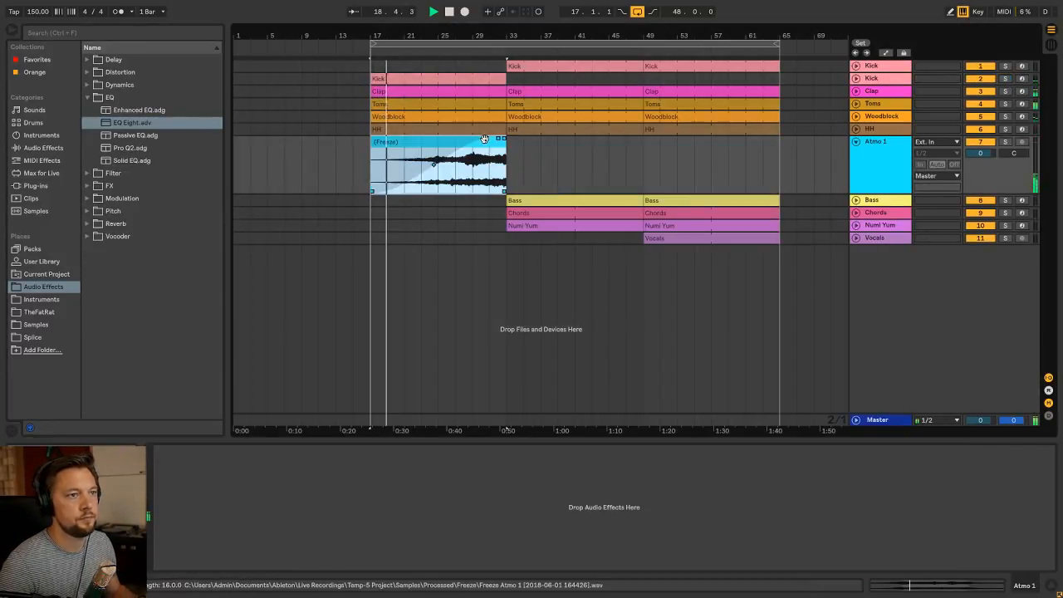
key("shift+Tab")
key("shift+Tab")
left_click(451, 140)
Lower Atmo 1's volume to -17.3 dB and bend its fade-in curve so the sound rises more slowly
key("Tab")
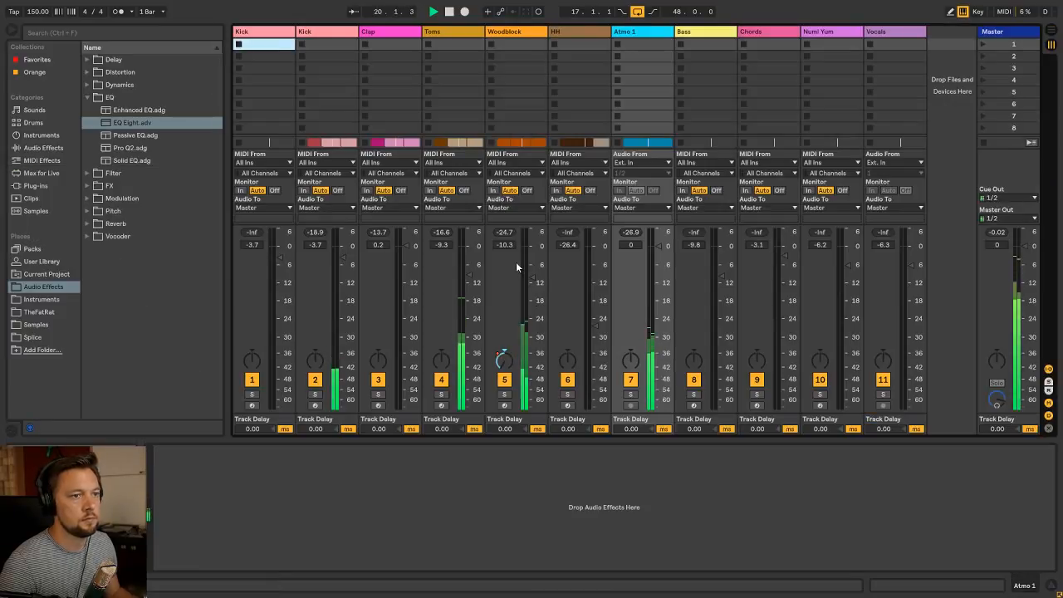
left_click(651, 271)
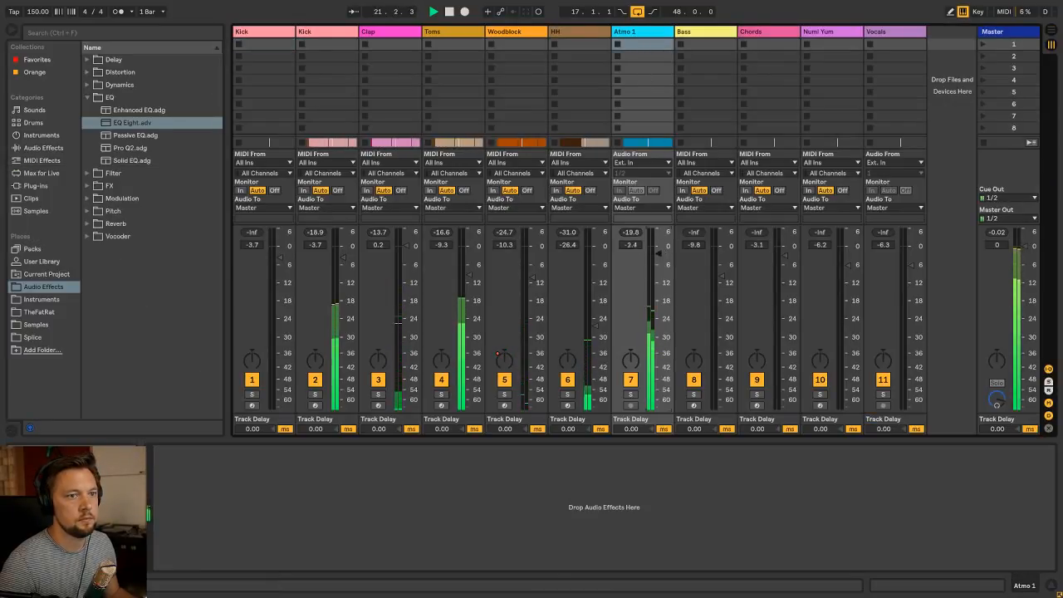
left_click_drag(657, 270, 657, 299)
key("Tab")
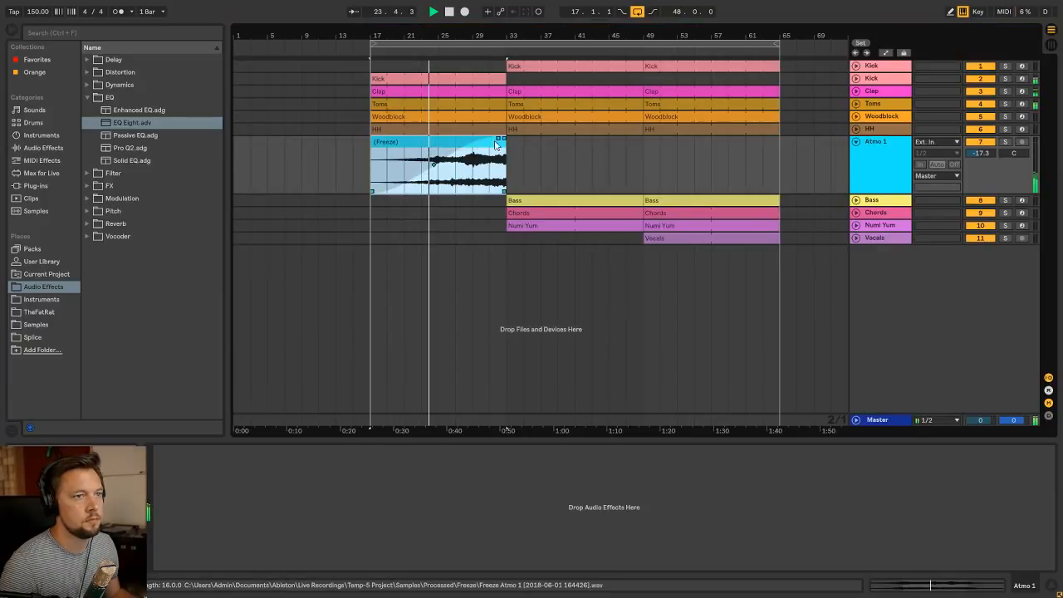
left_click_drag(433, 165, 467, 173)
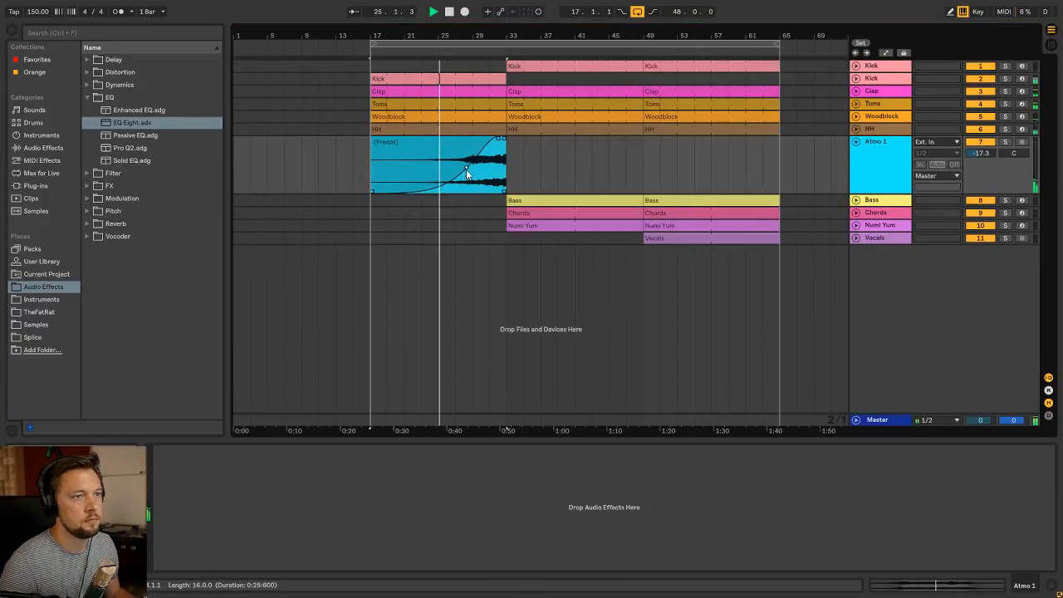
Insert a MIDI track below Atmo 1 and name it Atmo 2
left_click(876, 147)
key("ctrl+shift+t")
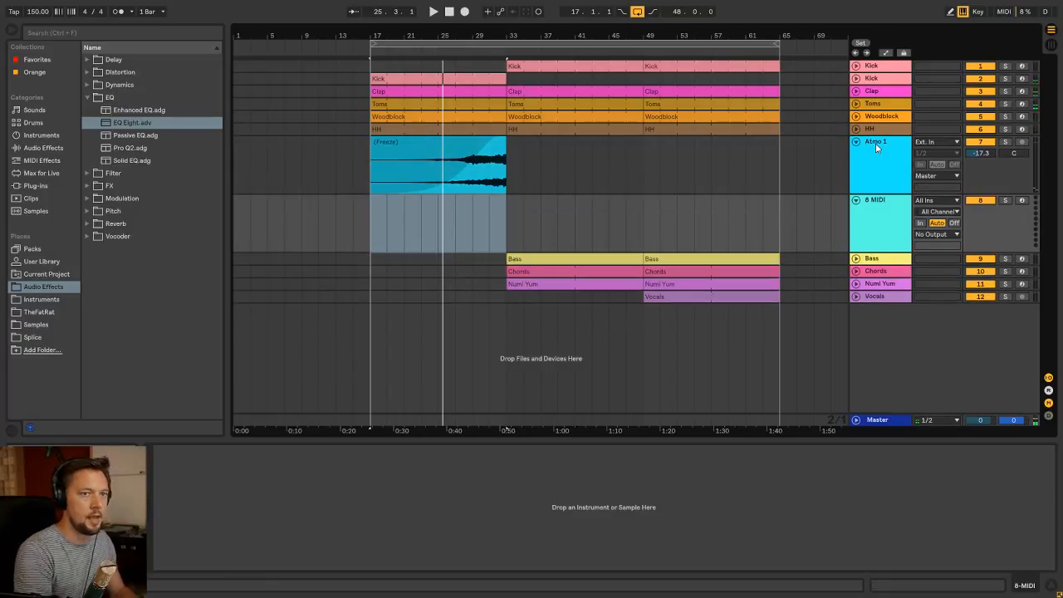
key("ctrl+r")
type("A")
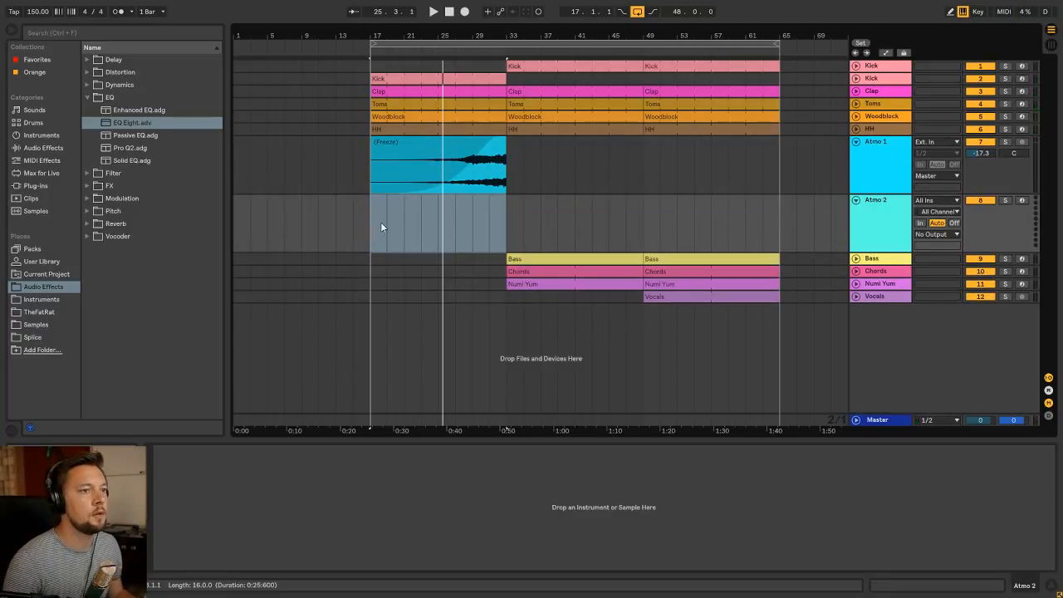
left_click(371, 242)
left_click(46, 300)
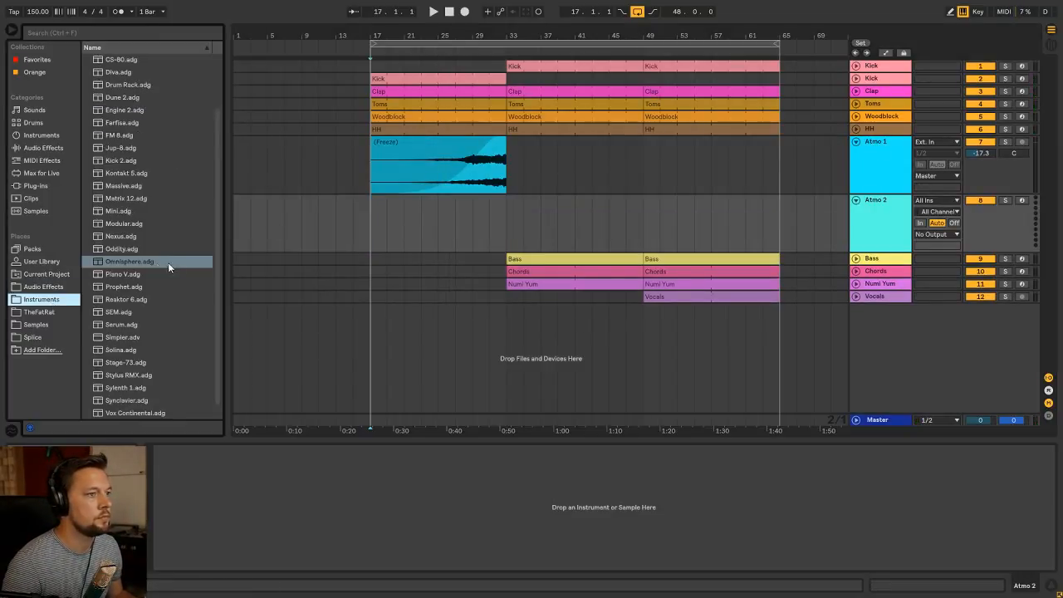
left_click_drag(168, 263, 264, 490)
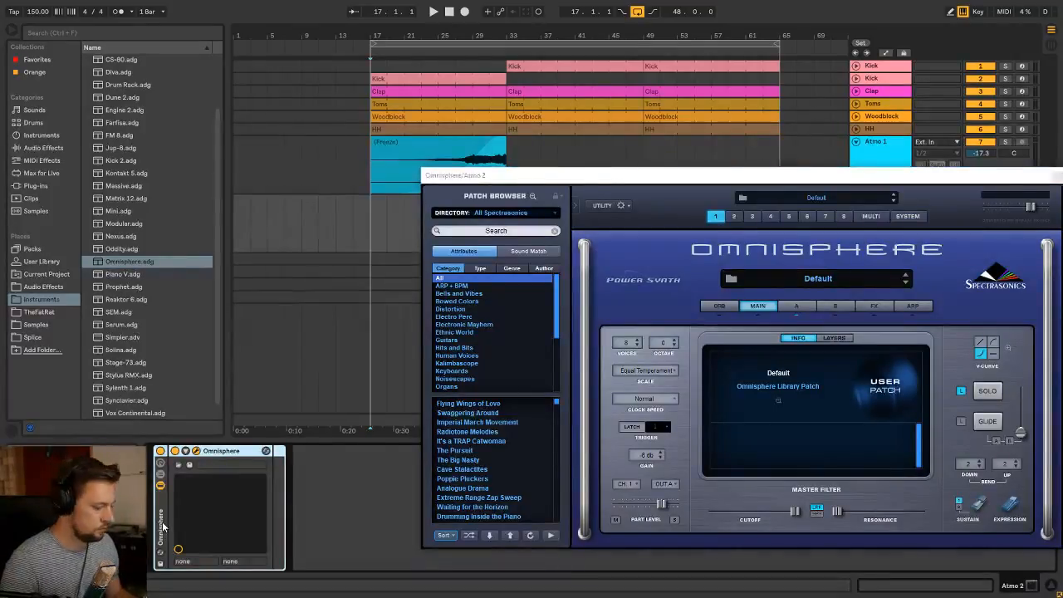
left_click(500, 231)
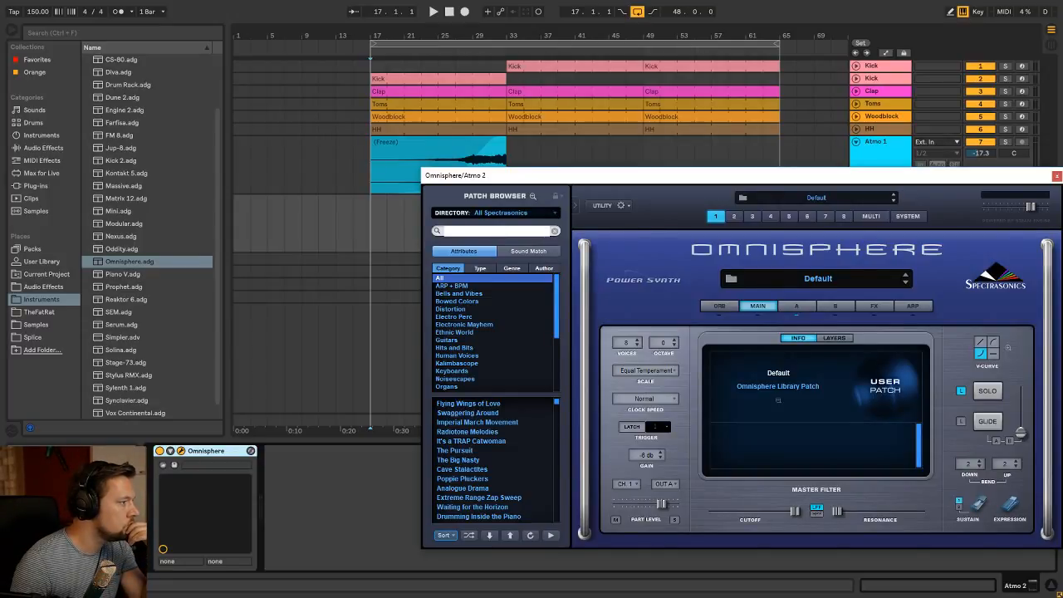
left_click(206, 454)
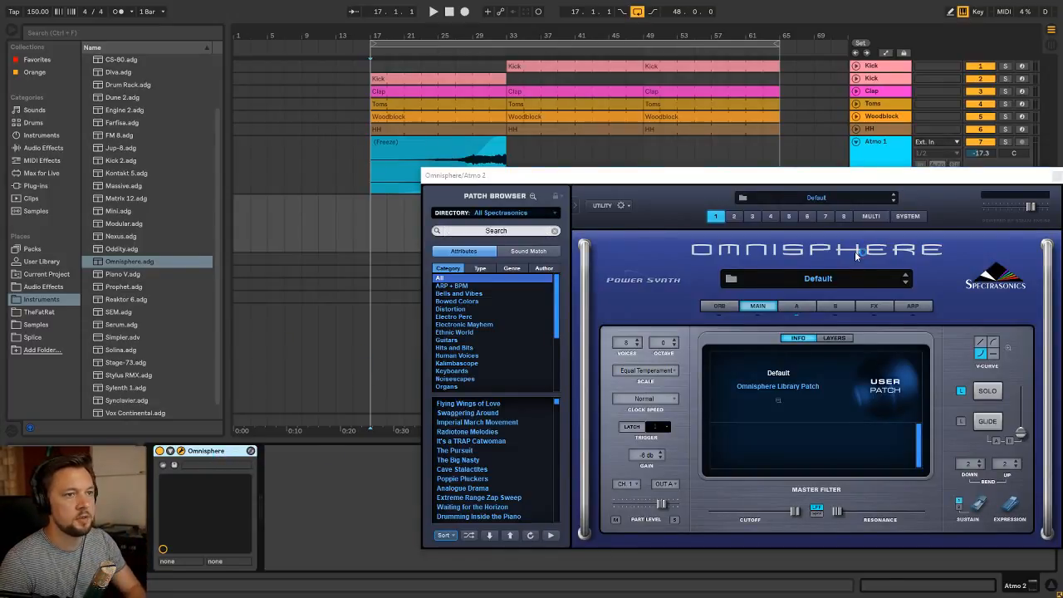
key("ctrl+alt+p")
key("Delete")
Load Engine 2 on Atmo 2, ungroup it from its rack and move the plug-in window to a fully visible spot
scroll(146, 158, "up", 3)
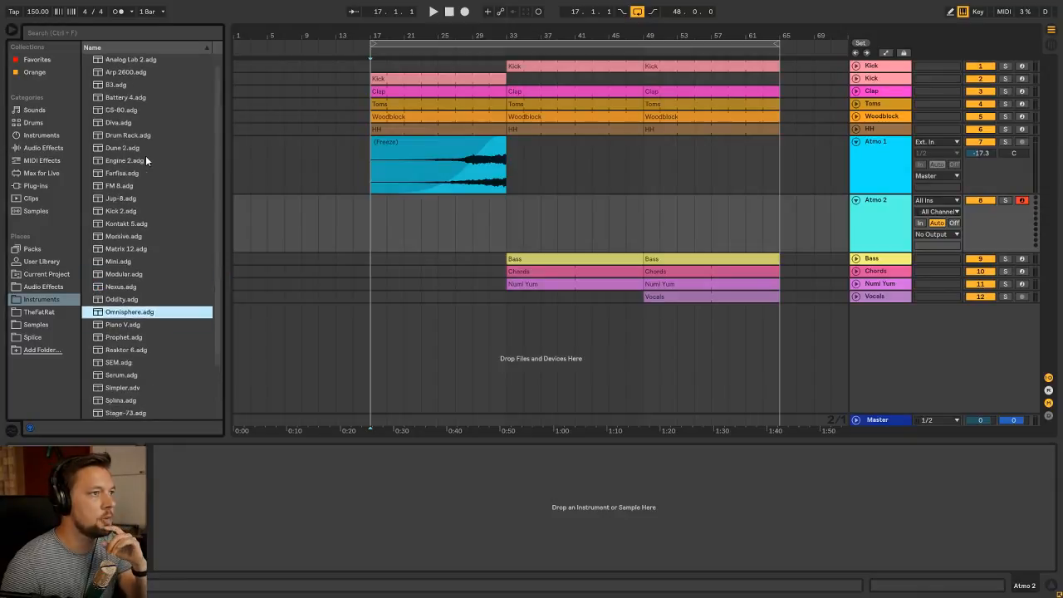
left_click(376, 214)
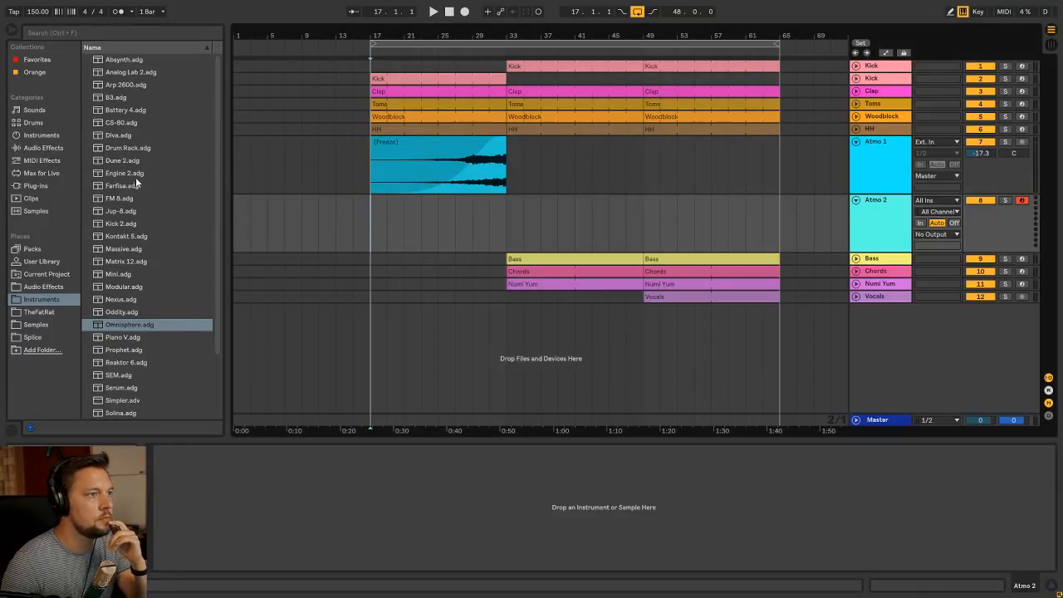
left_click_drag(136, 177, 277, 497)
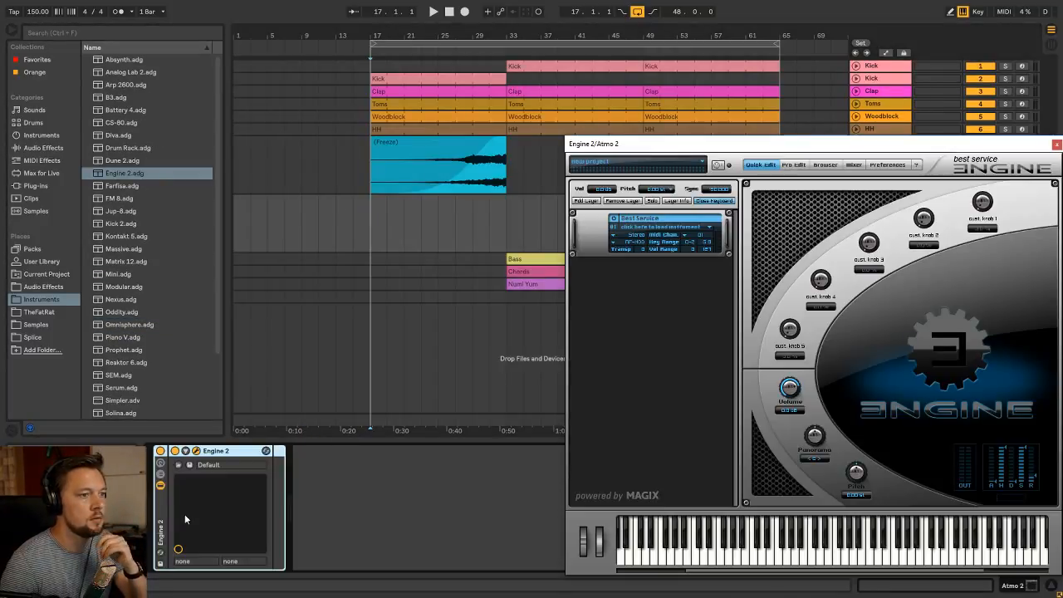
left_click(164, 503)
key("ctrl+shift+g")
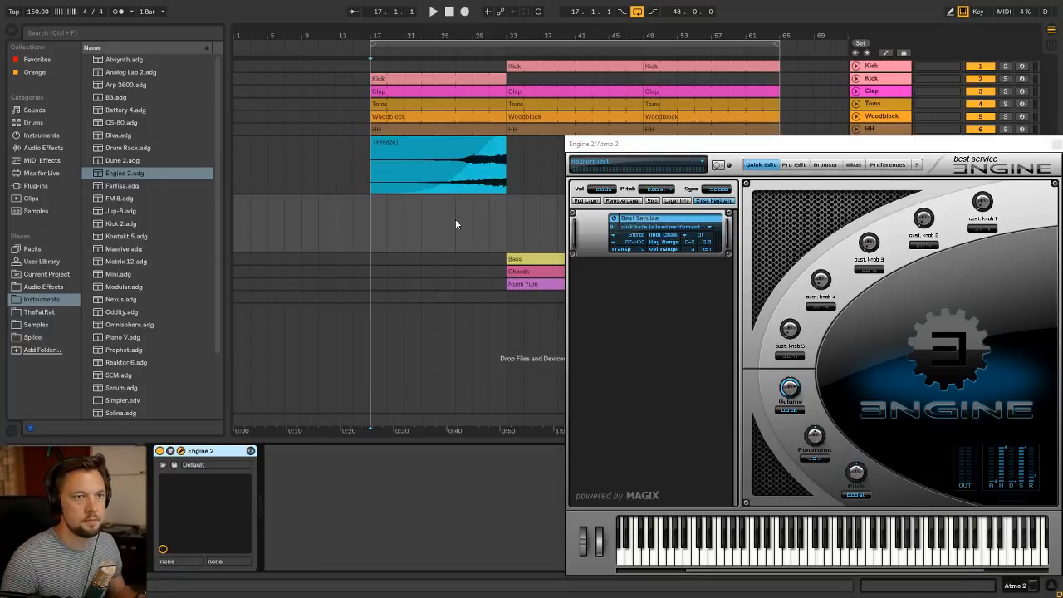
left_click_drag(598, 146, 431, 126)
Load the Desert Ghosts soundscape from Desert Winds into Engine 2 and audition the presets after it up to Desert Wind
left_click(540, 211)
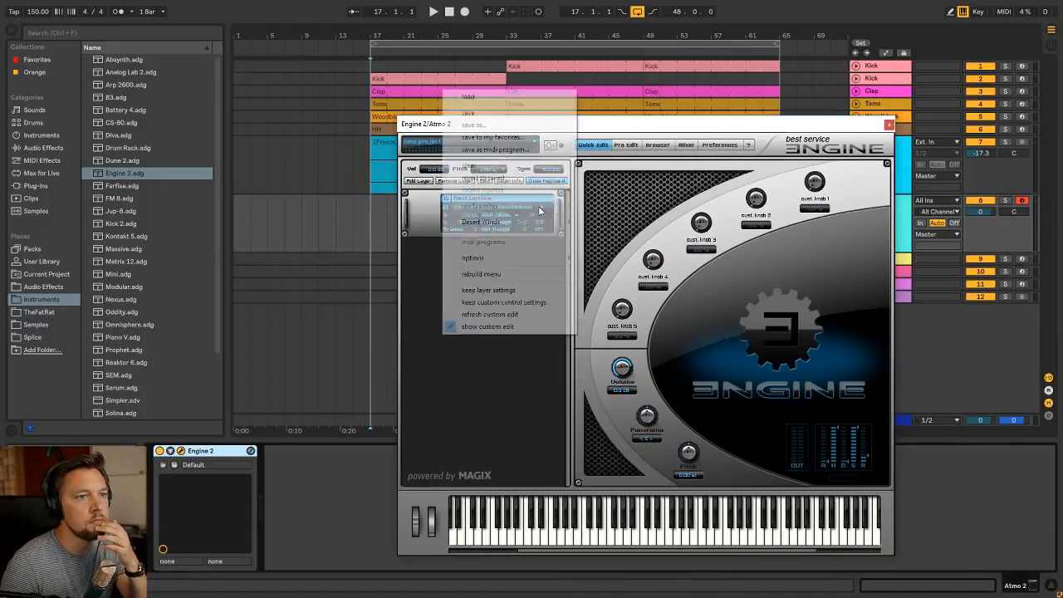
mouse_move(544, 221)
mouse_move(619, 223)
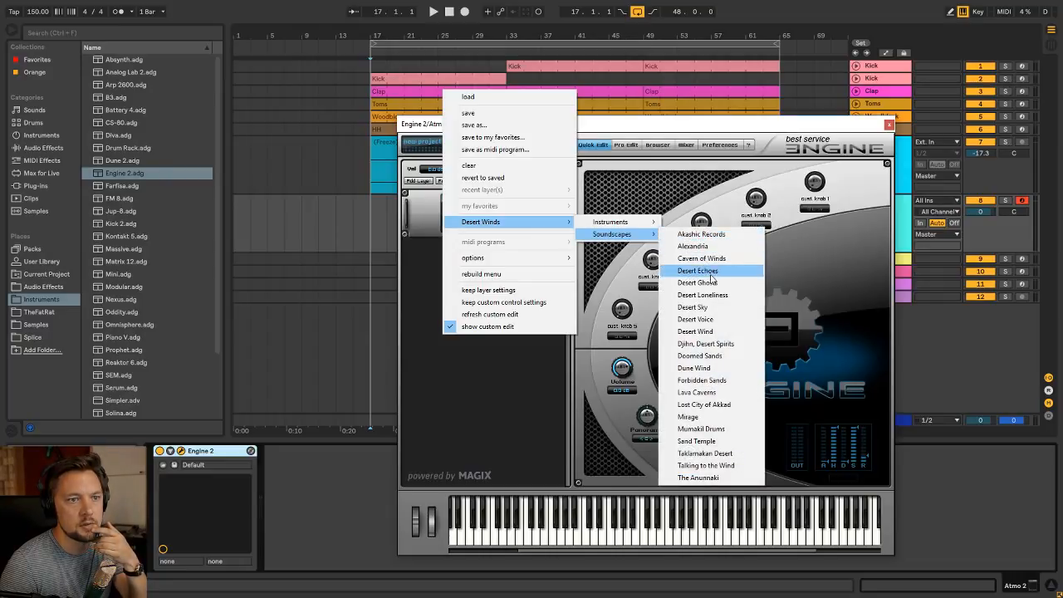
left_click(710, 282)
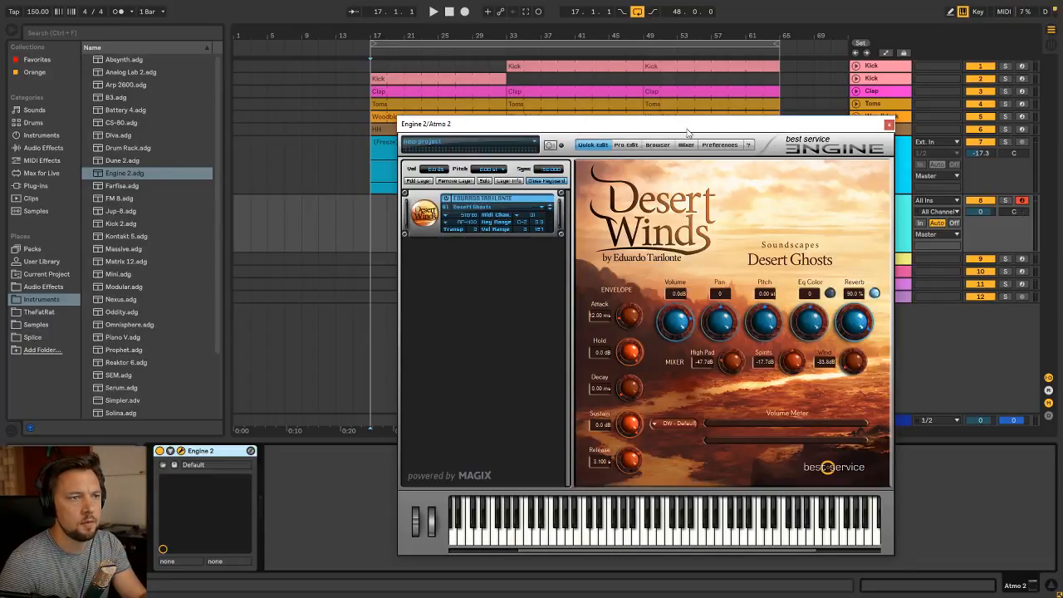
left_click_drag(644, 130, 565, 139)
left_click(470, 219)
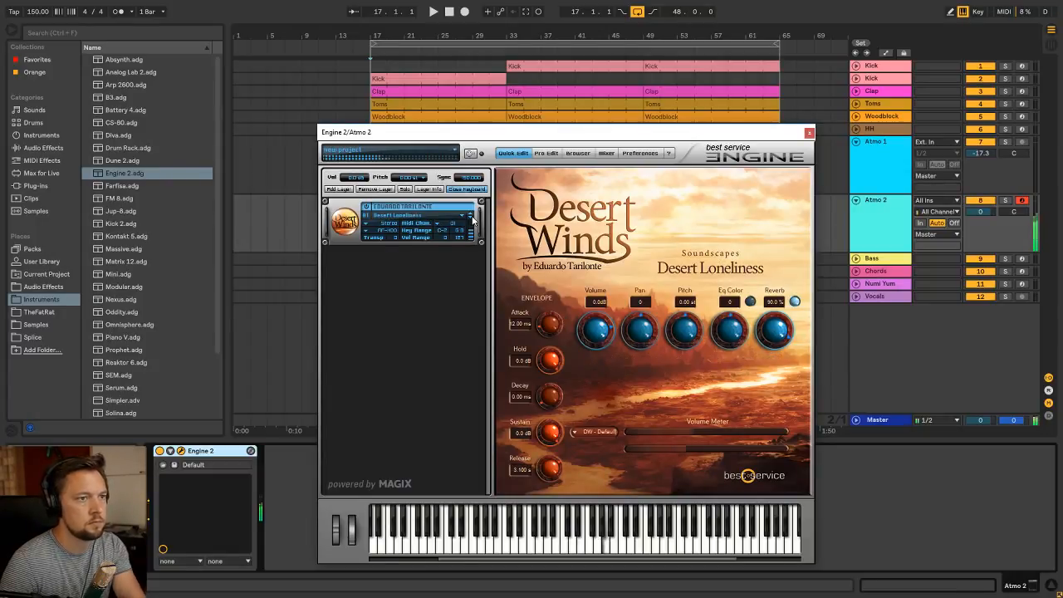
left_click(470, 219)
left_click(470, 219)
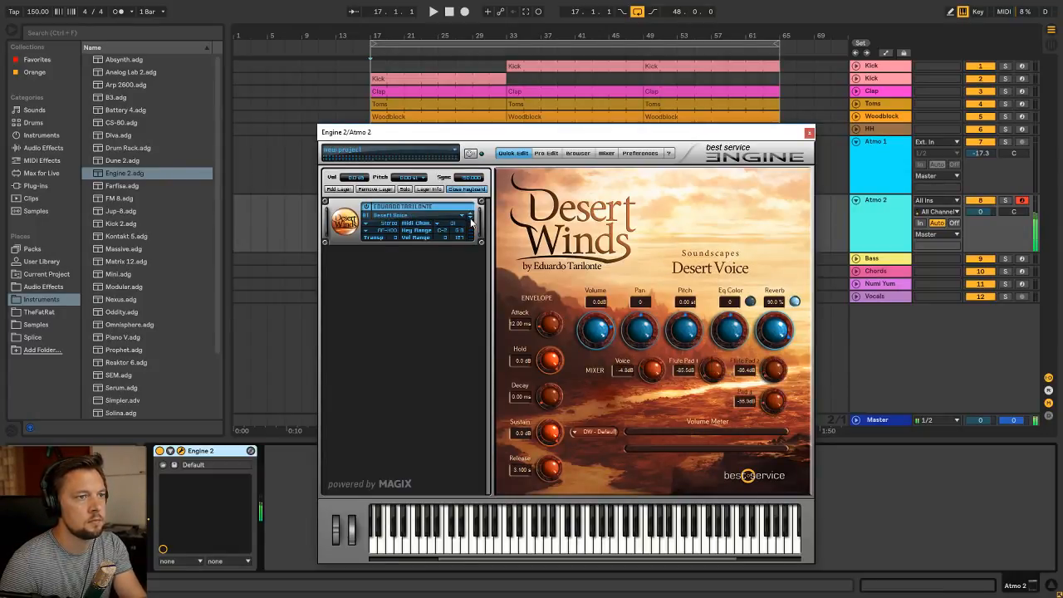
left_click(469, 219)
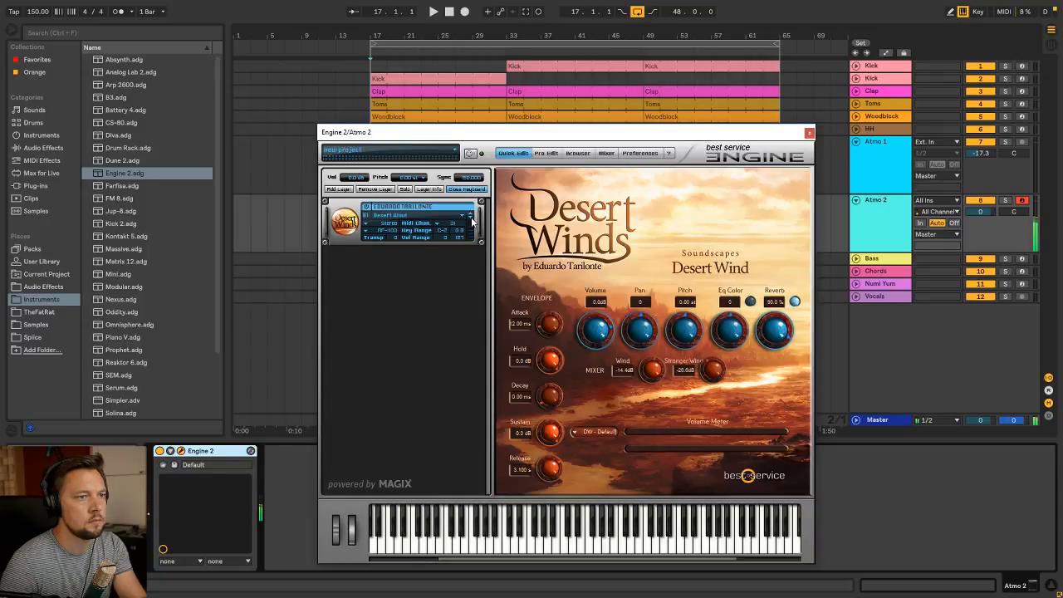
Go back to the beginning of the Desert Winds soundscapes and audition presets forward from Alexandria, settling on Desert Echoes
left_click(455, 217)
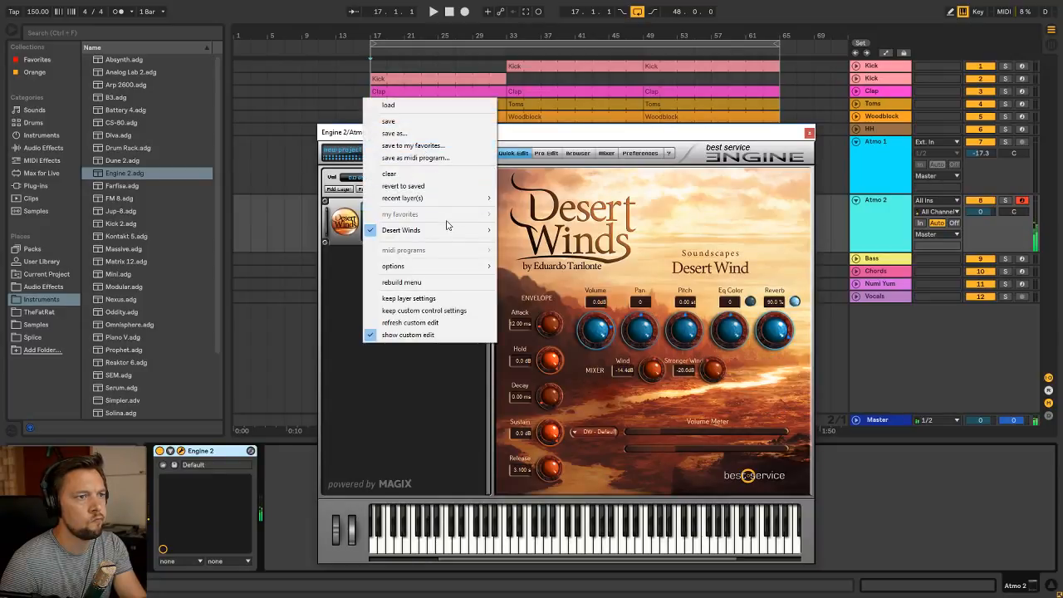
mouse_move(457, 232)
mouse_move(539, 242)
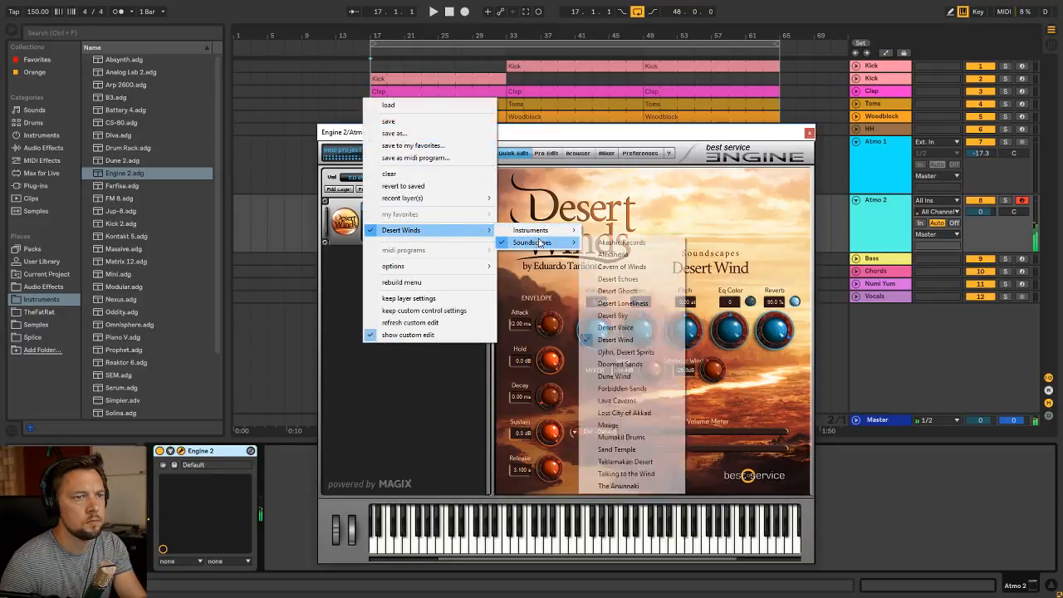
left_click(615, 247)
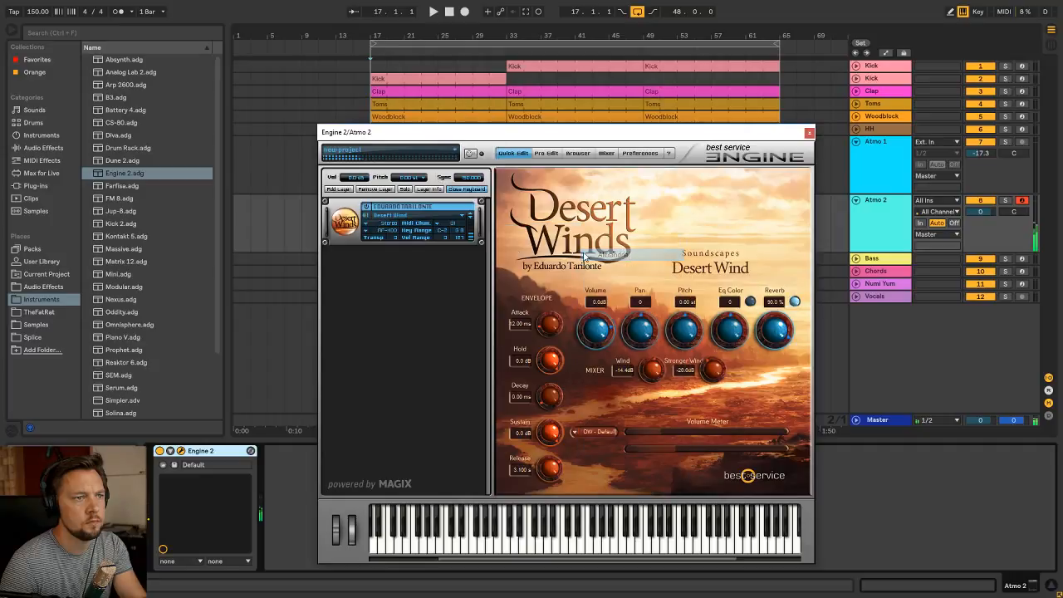
left_click(470, 220)
left_click(470, 220)
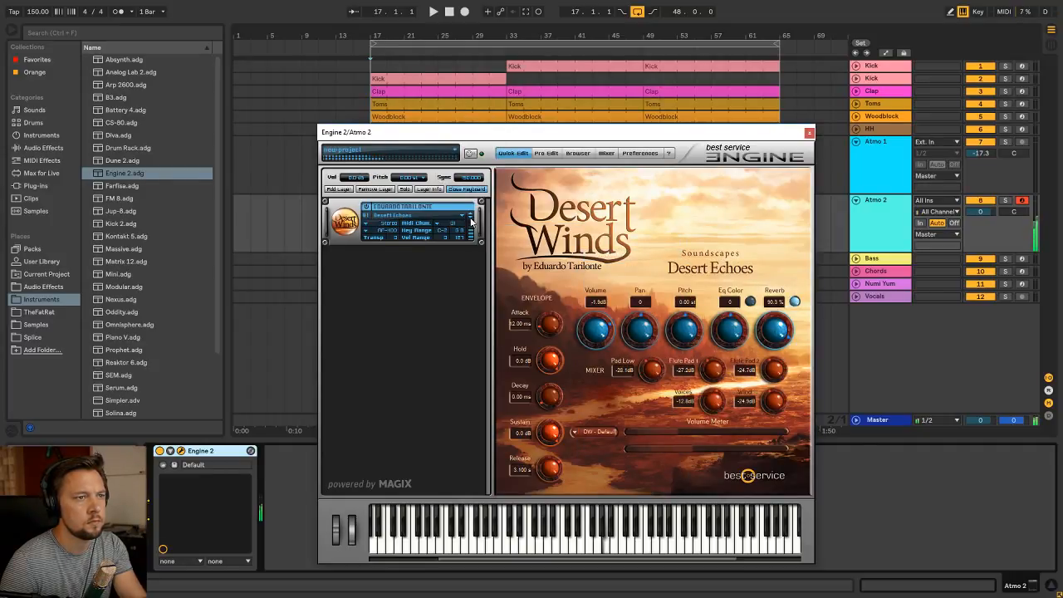
Close the Engine 2 window and lower Atmo 2's volume to -32.4 dB
left_click(808, 133)
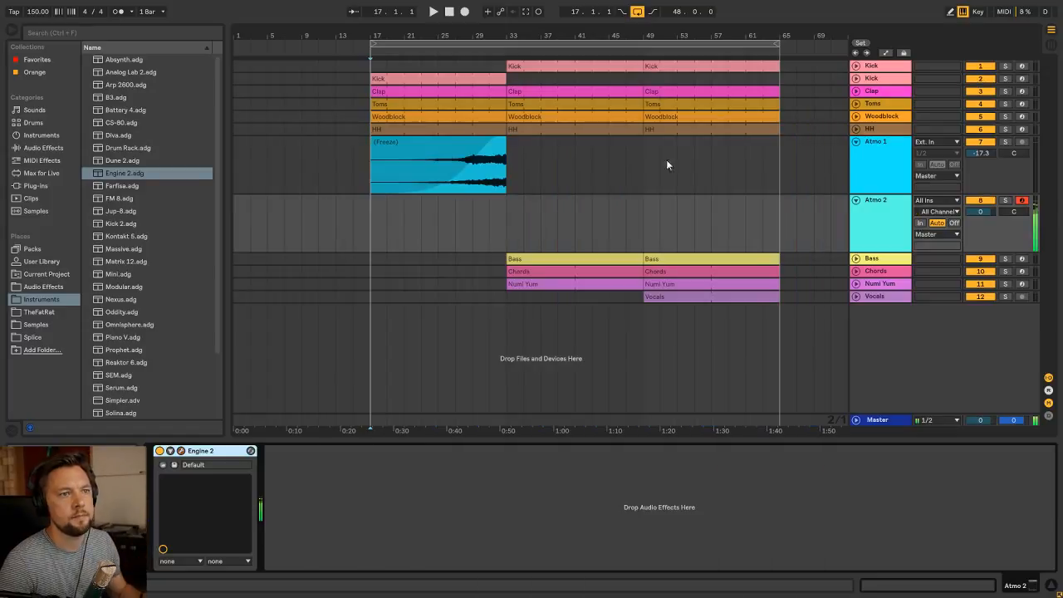
key("Tab")
key("Tab")
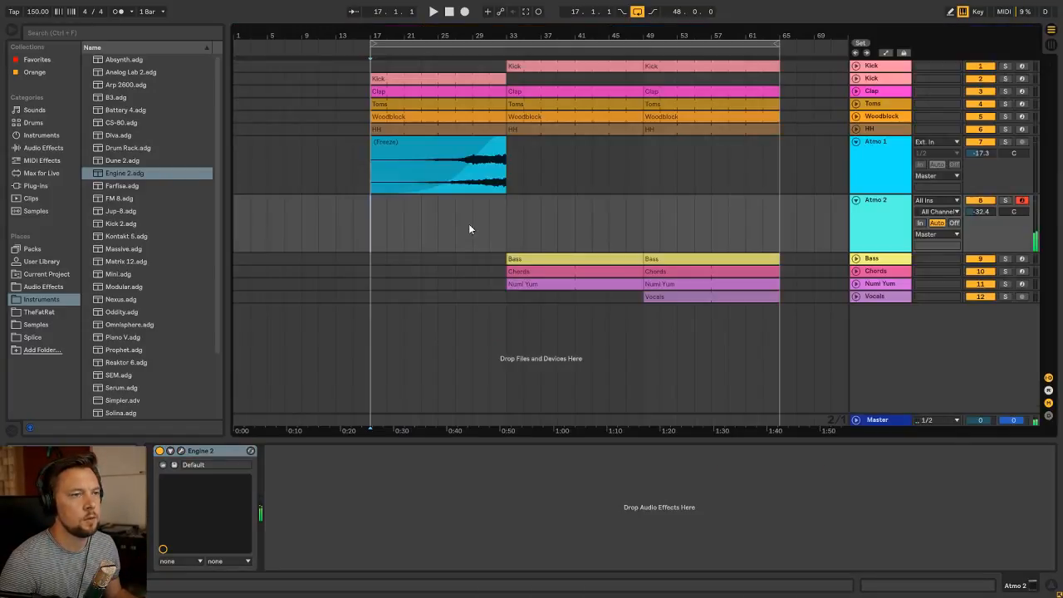
Create a 32-bar MIDI clip on the Atmo 2 track from bar 1 to bar 33 and name it Atmo 2
left_click_drag(235, 235, 511, 237)
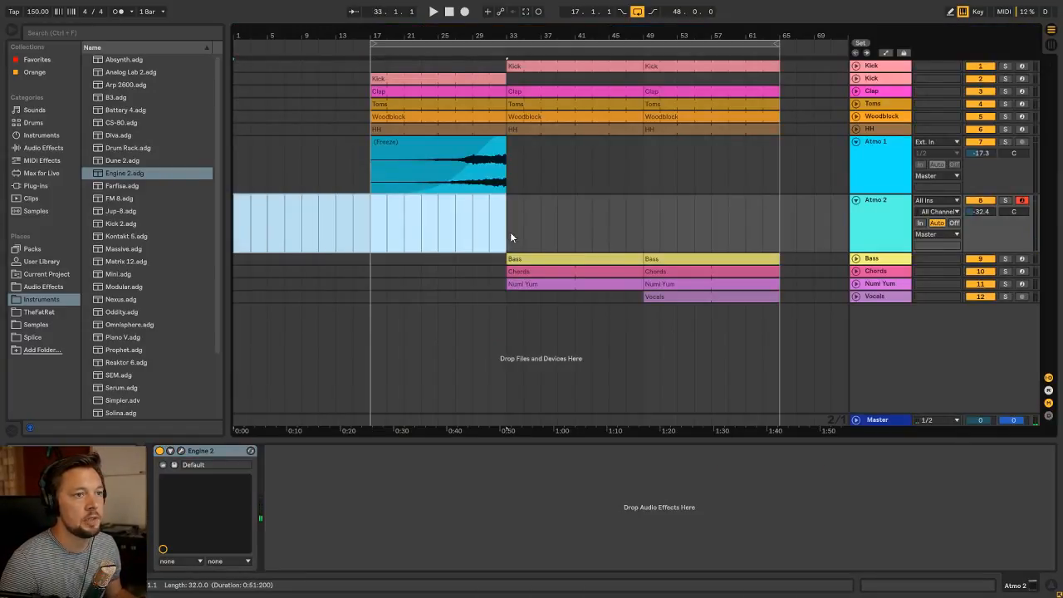
key("ctrl+shift+m")
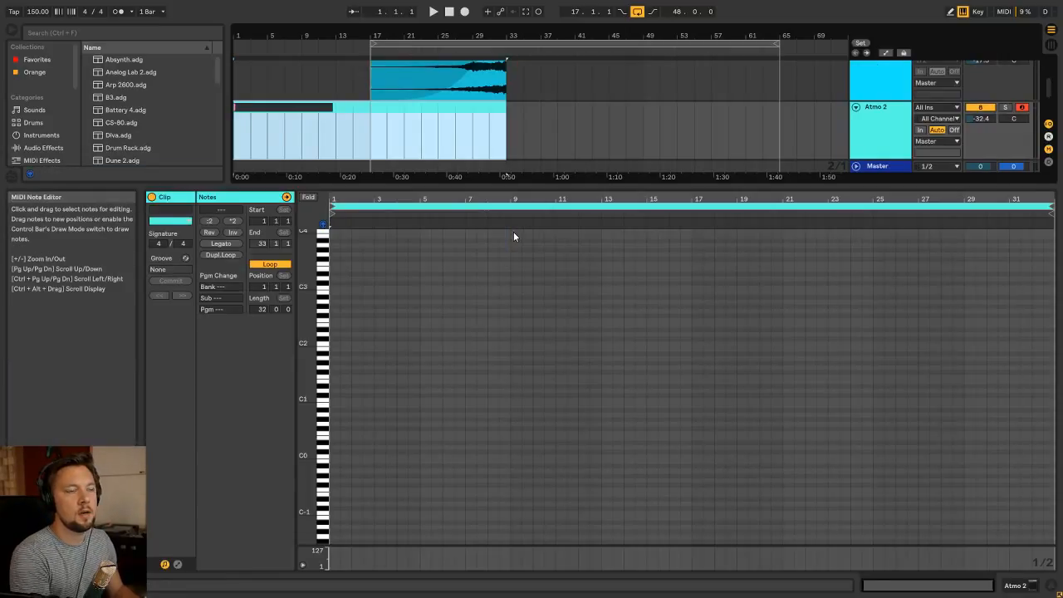
key("Return")
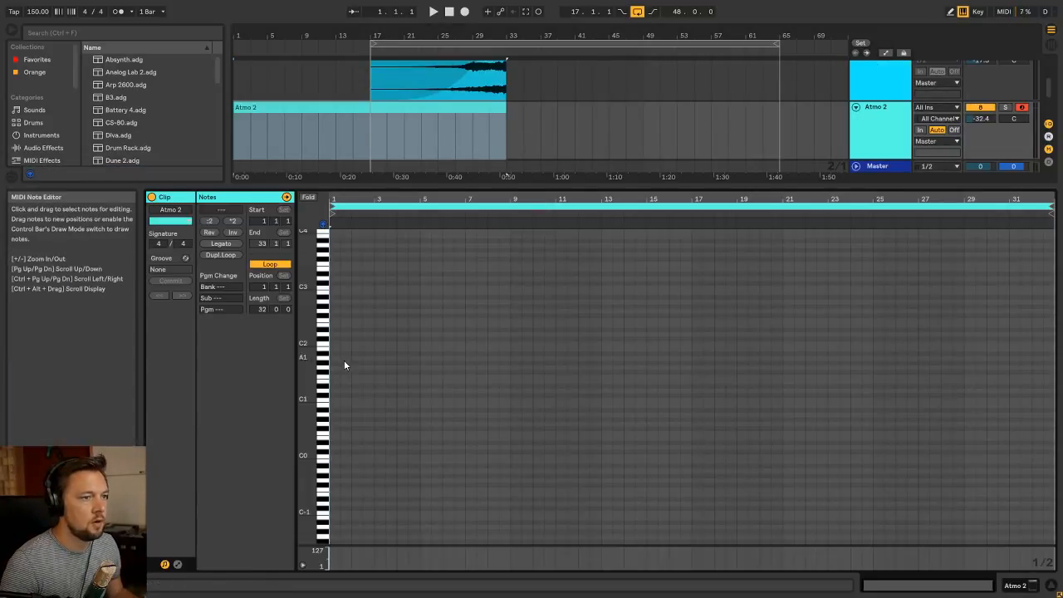
Draw an A3 note in the Atmo 2 clip and stretch it over the full 32 bars
key("s")
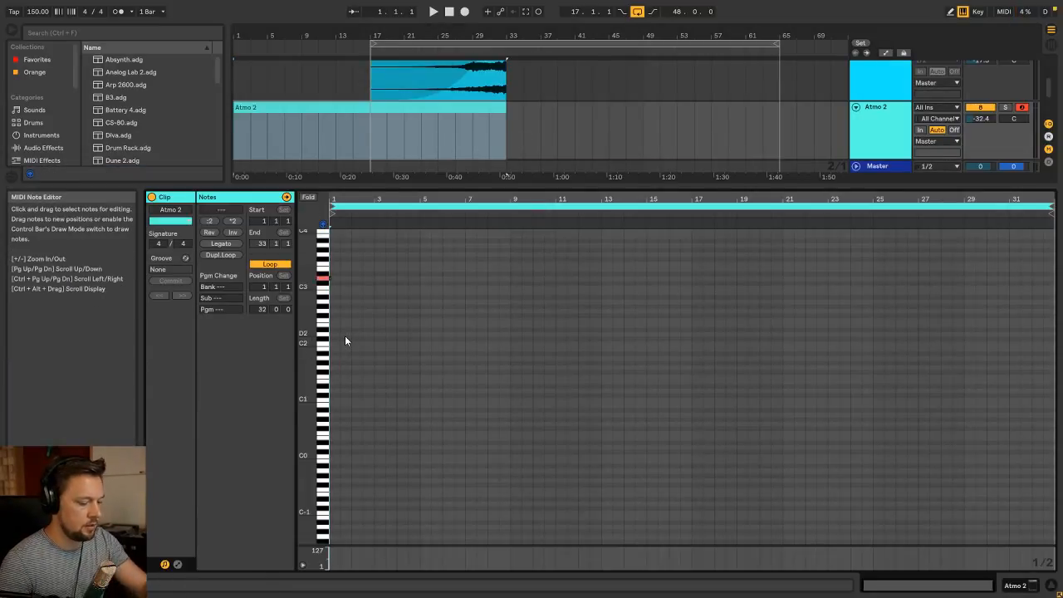
scroll(350, 300, "up", 3)
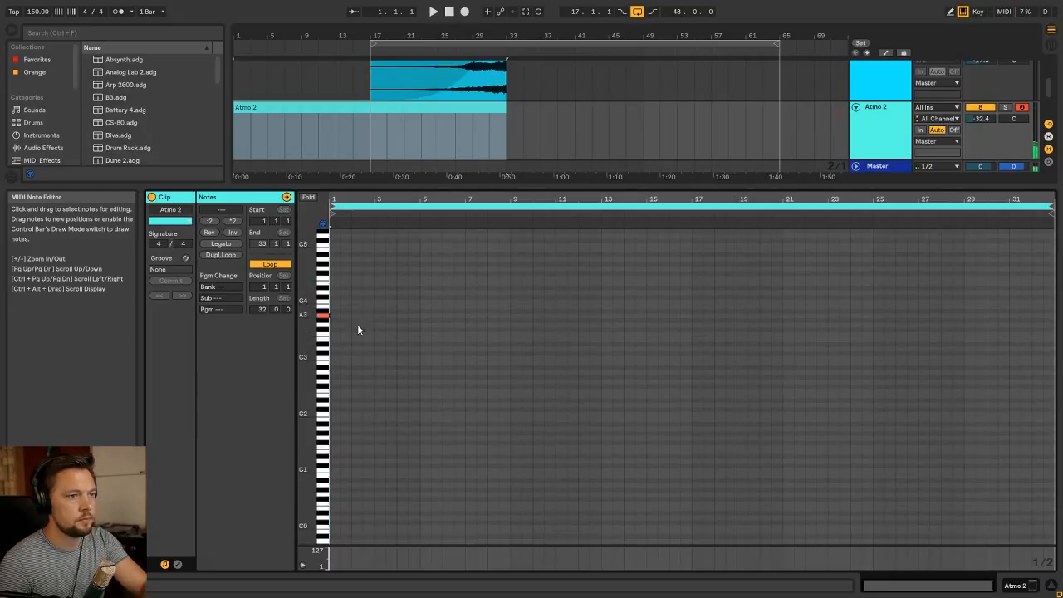
double_click(334, 315)
left_click_drag(340, 316, 1050, 274)
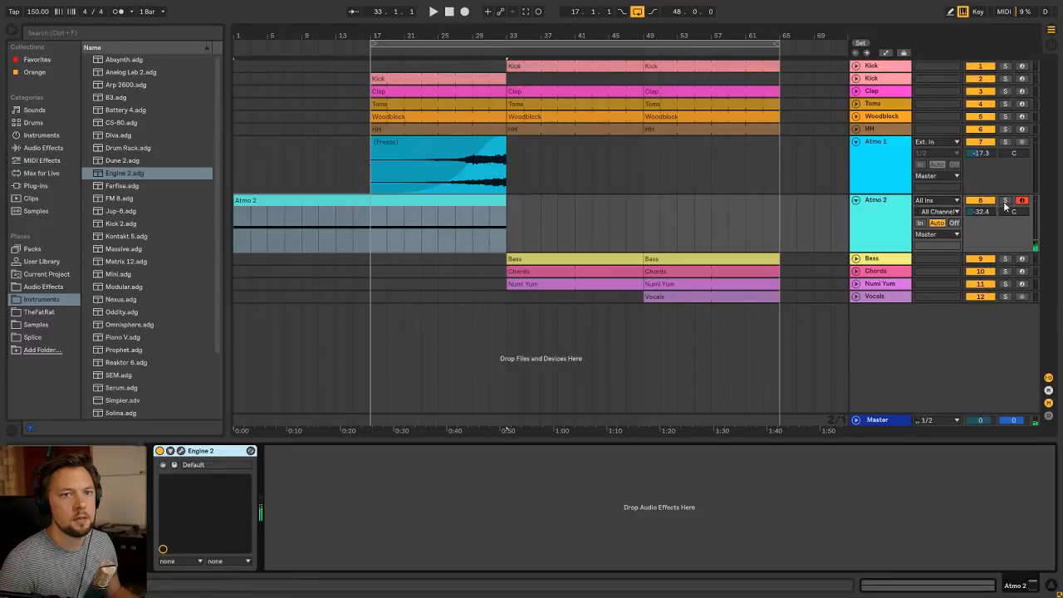
Play Atmo 2 soloed with its volume set to -15.3 dB, and reopen its Engine 2 window clear of the track's mixer channel
key("space")
key("Tab")
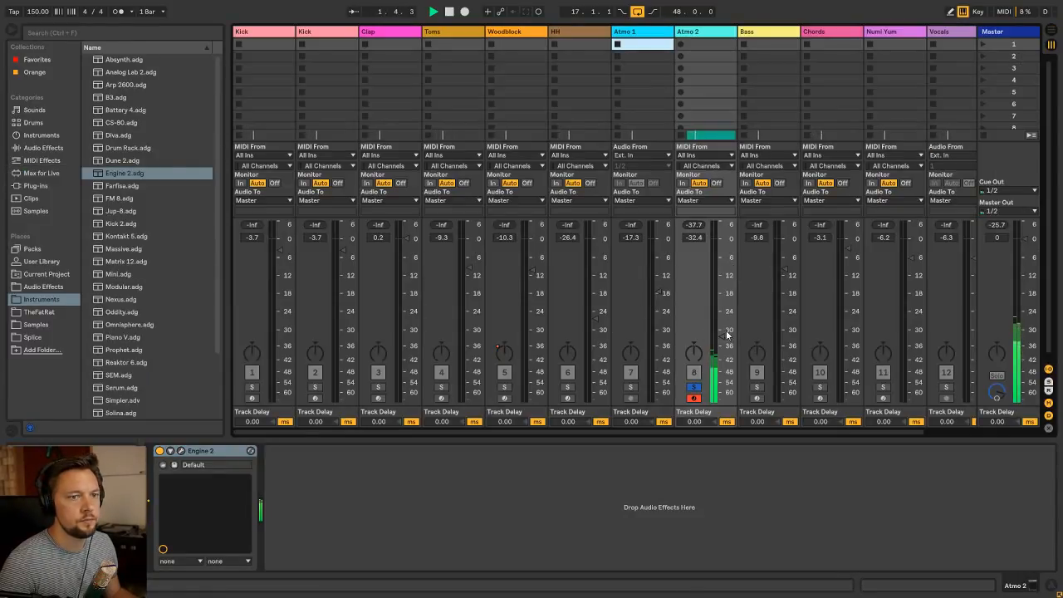
left_click(181, 451)
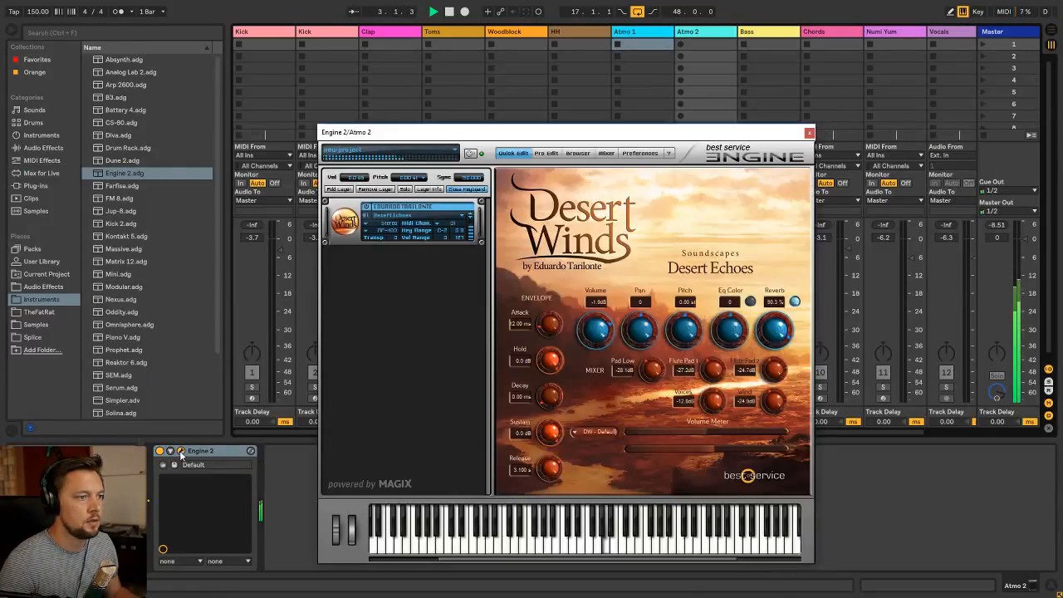
key("space")
left_click_drag(607, 132, 387, 96)
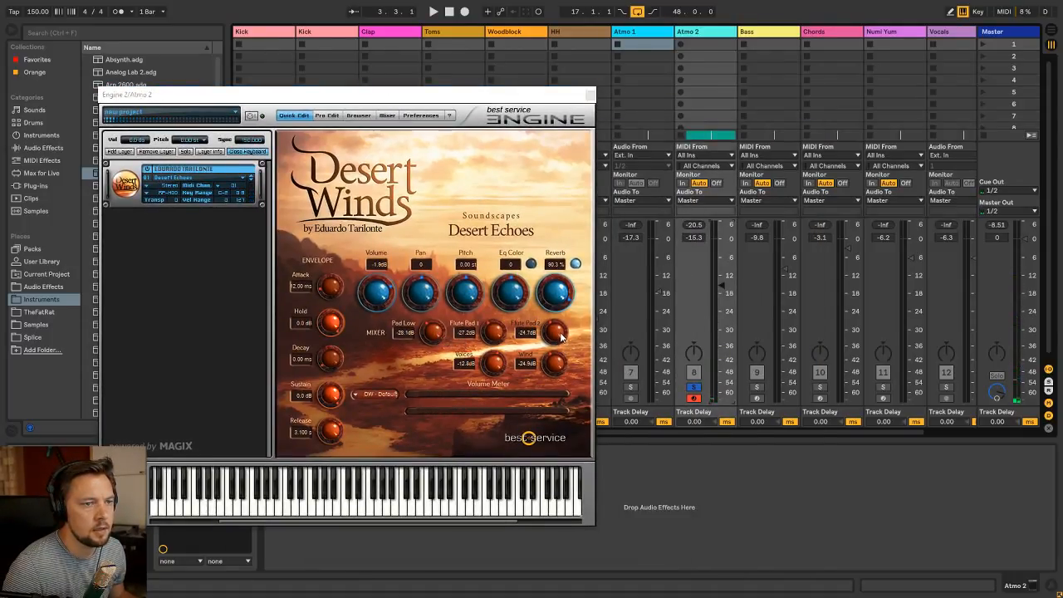
Isolate the Desert Echoes Pad Low layer at 12.0 dB by setting Flute Pad 1, Flute Pad 2, Voices and Wind to -120.0 dB
left_click_drag(438, 335, 449, 458)
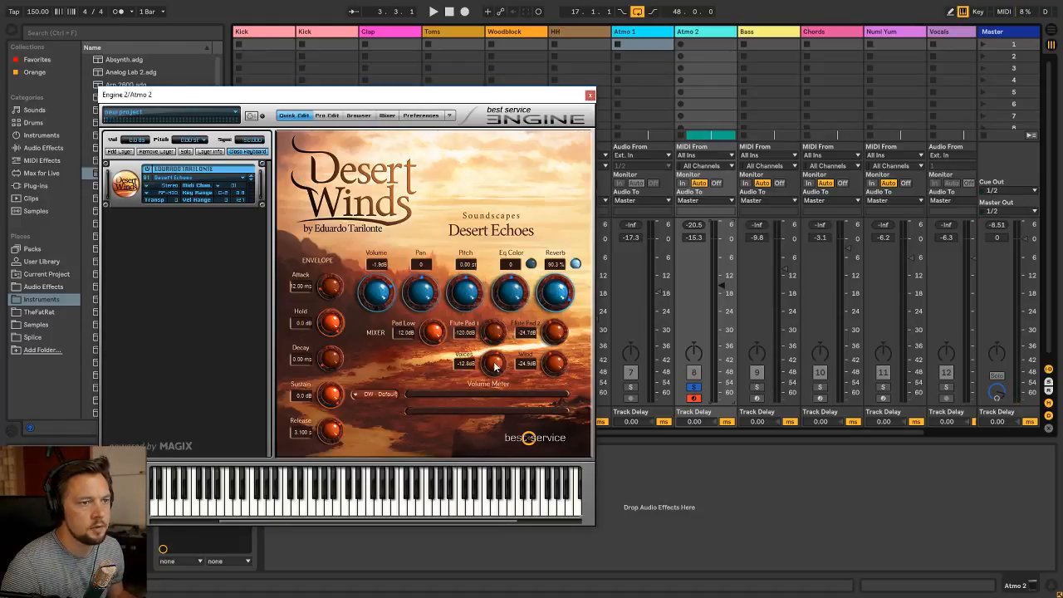
left_click_drag(494, 366, 524, 415)
key("space")
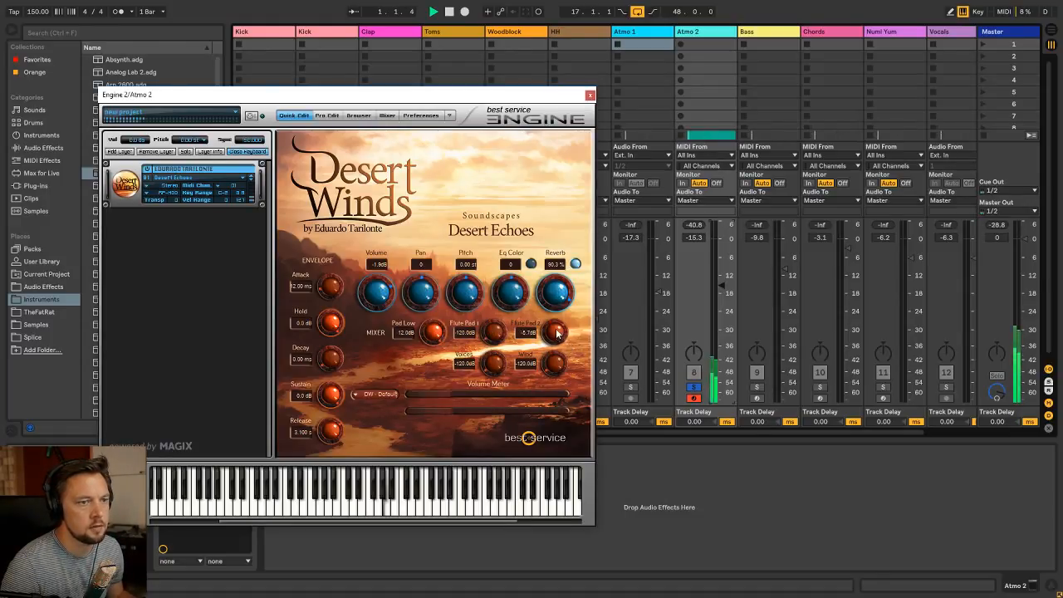
left_click_drag(557, 335, 540, 438)
key("space")
Audition the Wind layer on its own by raising it to -4.0 dB and cutting Pad Low to -120.0 dB
left_click_drag(551, 362, 585, 324)
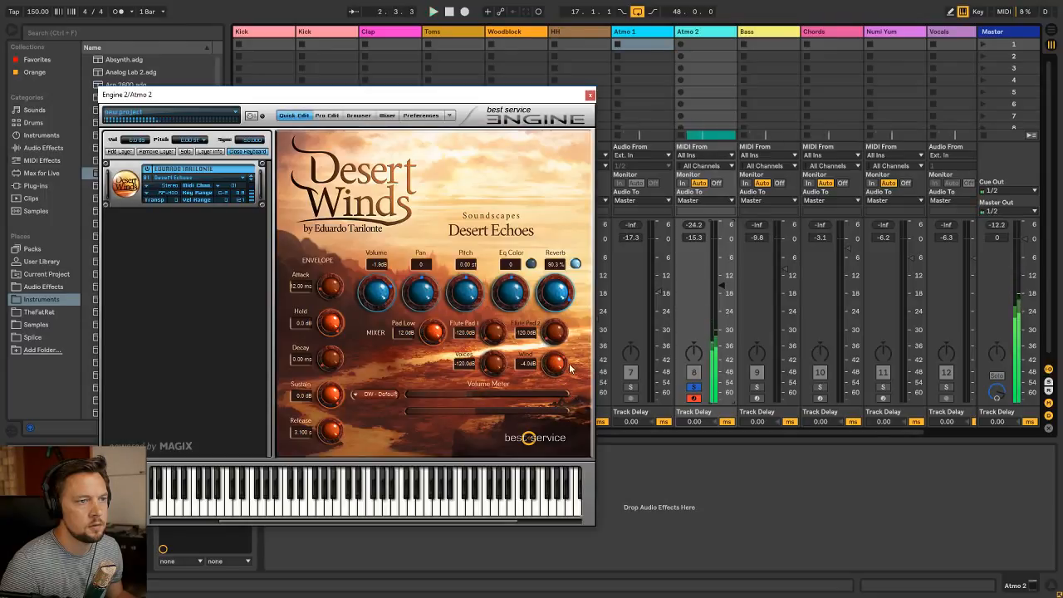
key("space")
key("space")
left_click_drag(434, 333, 473, 479)
key("space")
key("space")
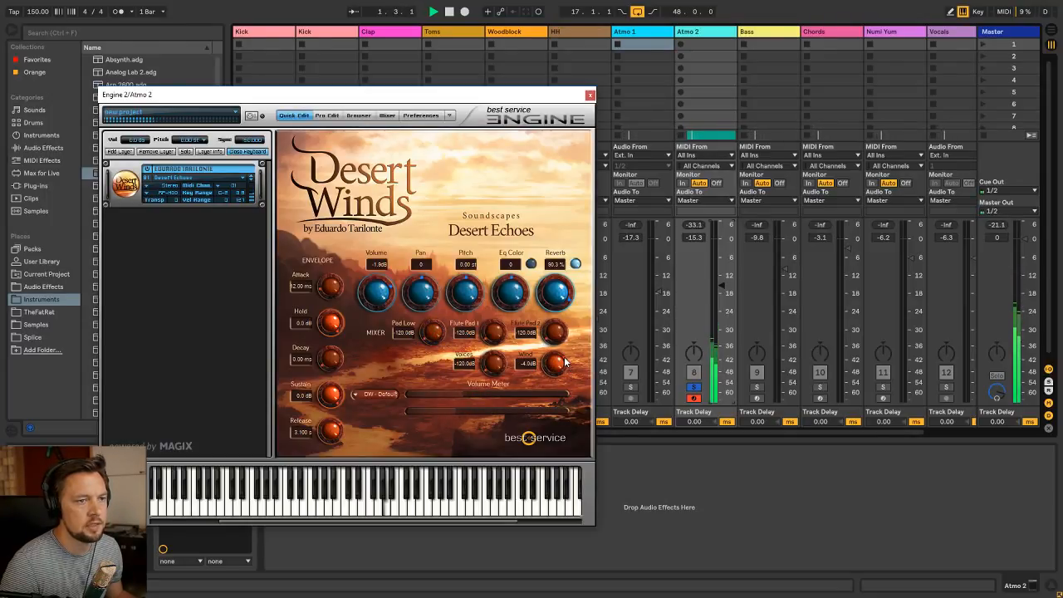
Cut Wind to -120.0 dB and try out the Voices and Flute Pad 1 layers during playback
left_click_drag(565, 362, 530, 478)
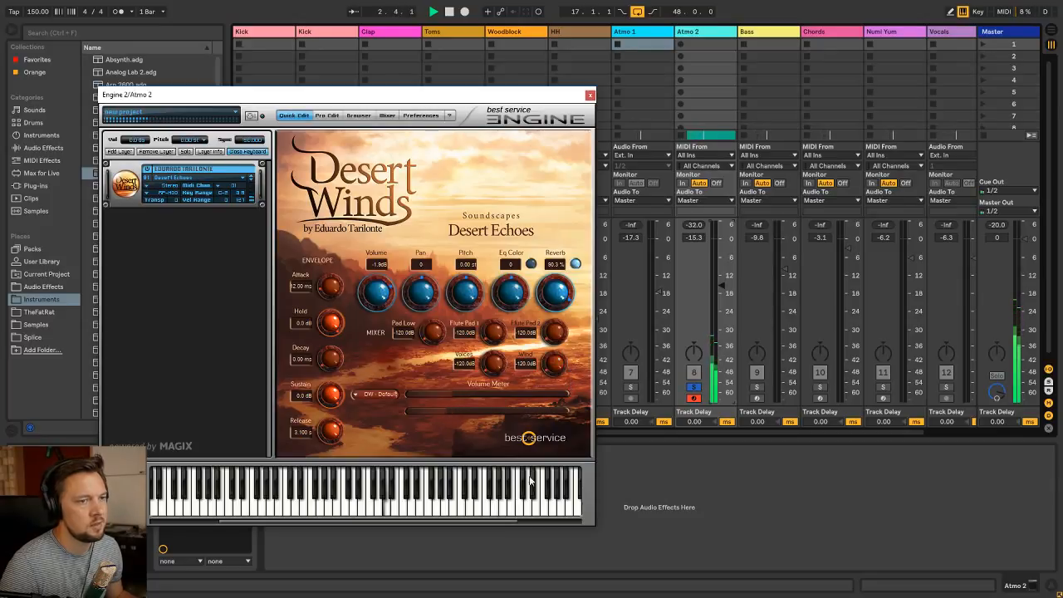
left_click_drag(493, 374, 441, 393)
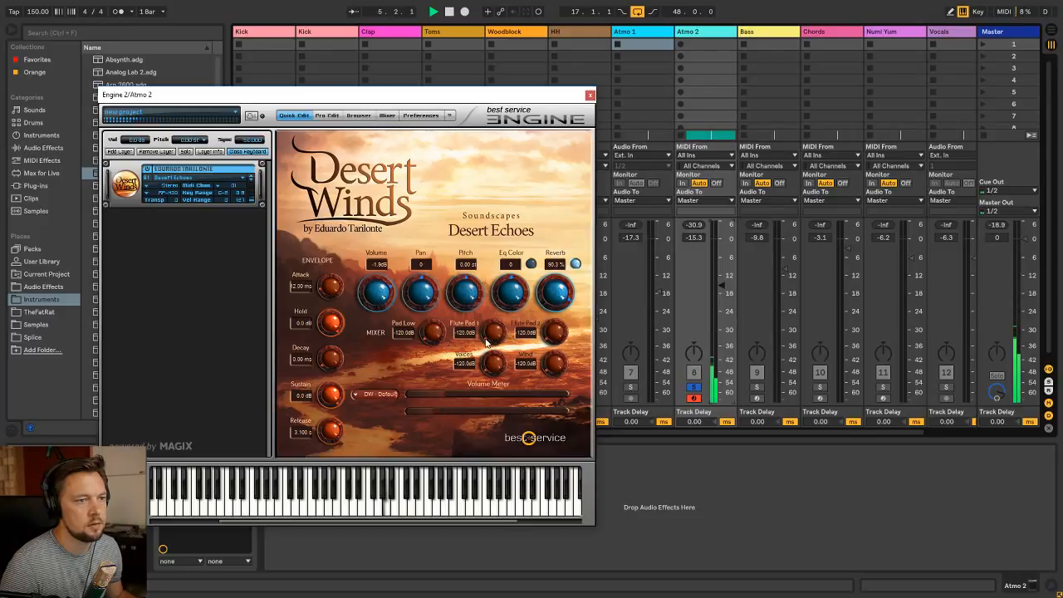
left_click_drag(487, 342, 457, 394)
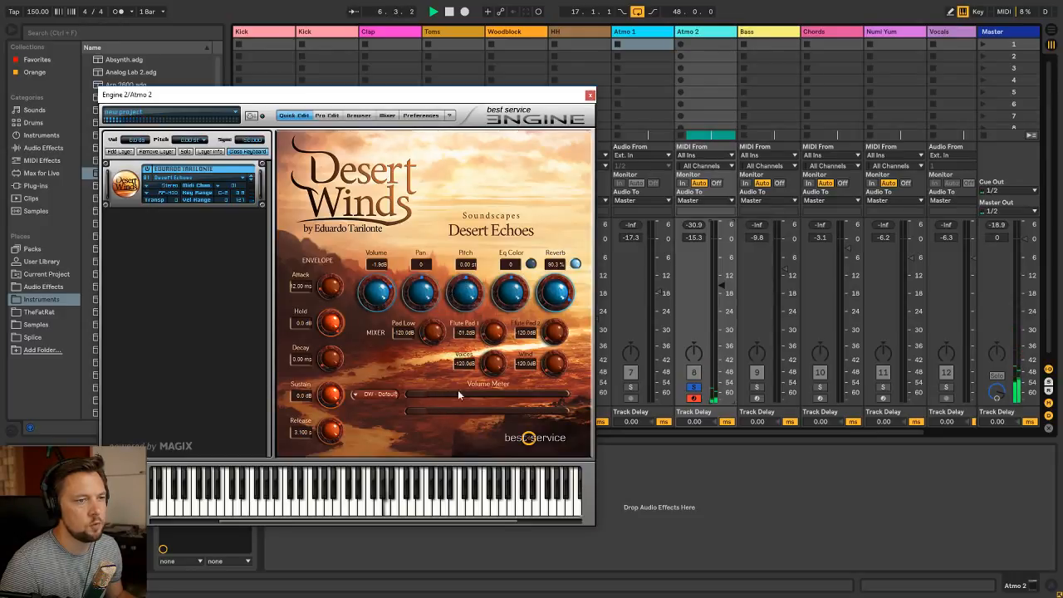
Balance Desert Echoes with Pad Low at -25.5 dB, Flute Pad 2 at -40.7 dB, Voices at -29.8 dB and Wind faint, then close Engine 2
left_click_drag(425, 338, 419, 304)
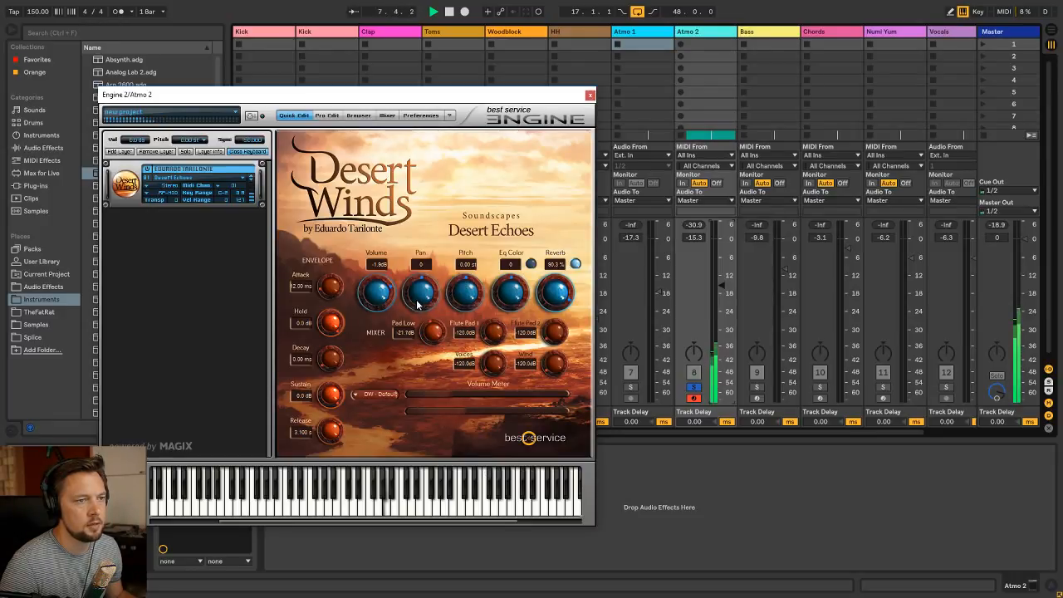
left_click_drag(544, 341, 509, 324)
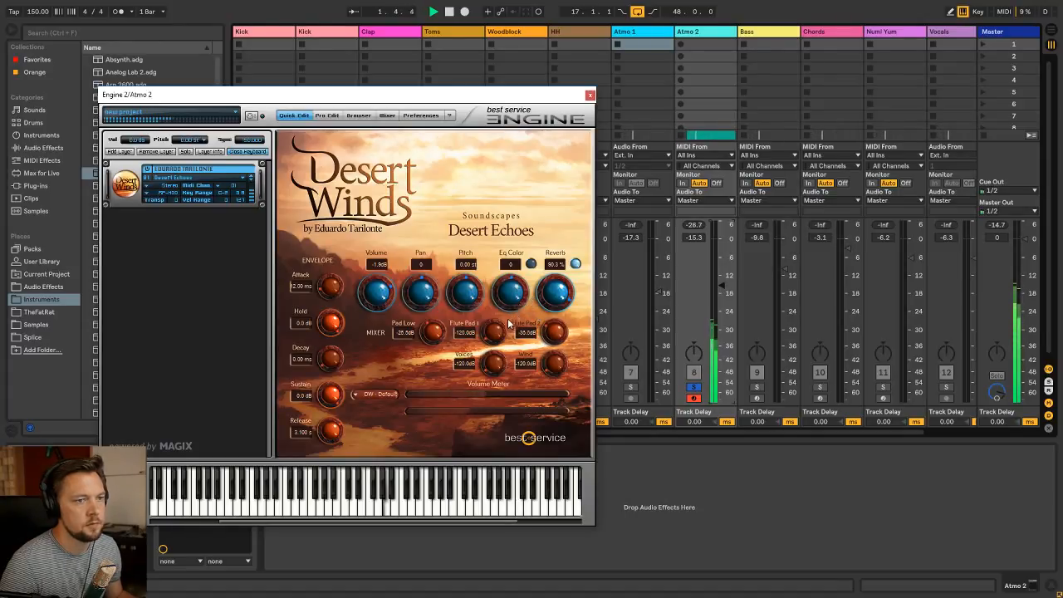
left_click_drag(492, 376, 450, 332)
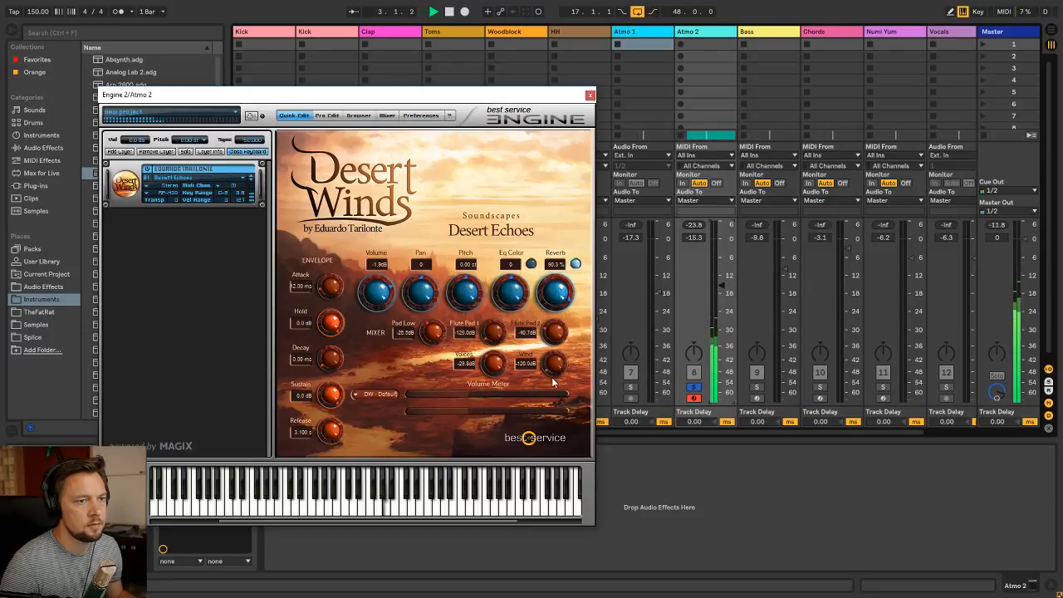
left_click_drag(554, 383, 519, 388)
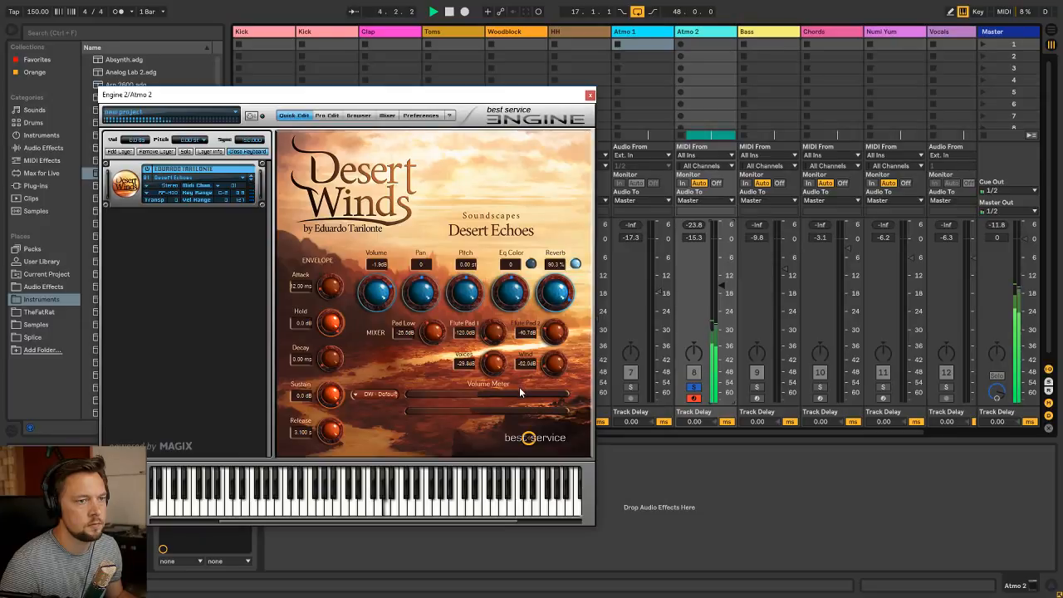
left_click(590, 94)
Stop playback and freeze the Atmo 2 track in the arrangement
key("Tab")
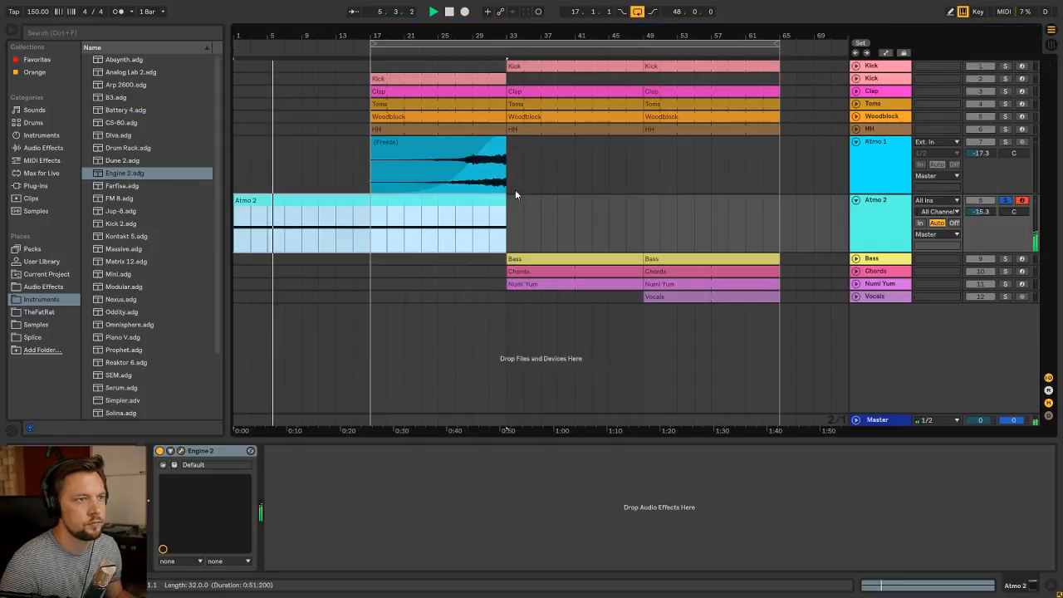
key("space")
left_click(885, 207)
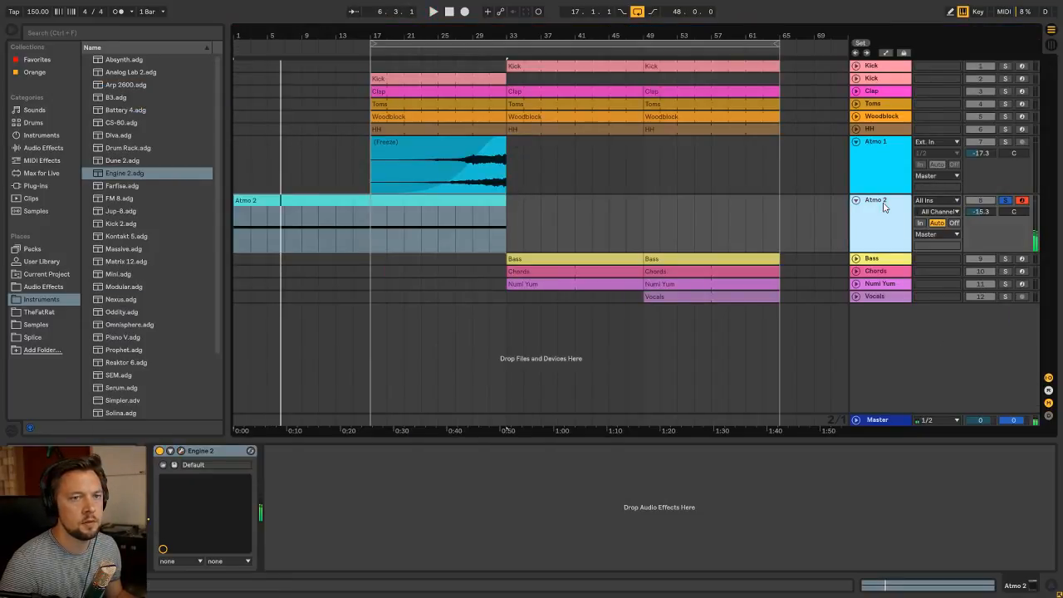
right_click(885, 207)
left_click(929, 274)
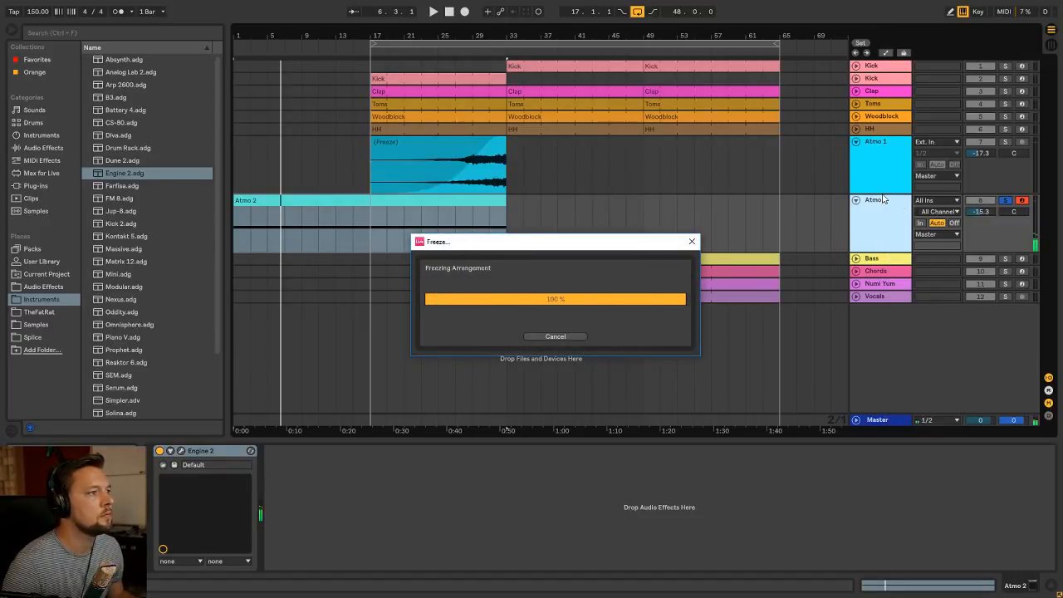
Flatten the frozen Atmo 2 track into audio
right_click(882, 196)
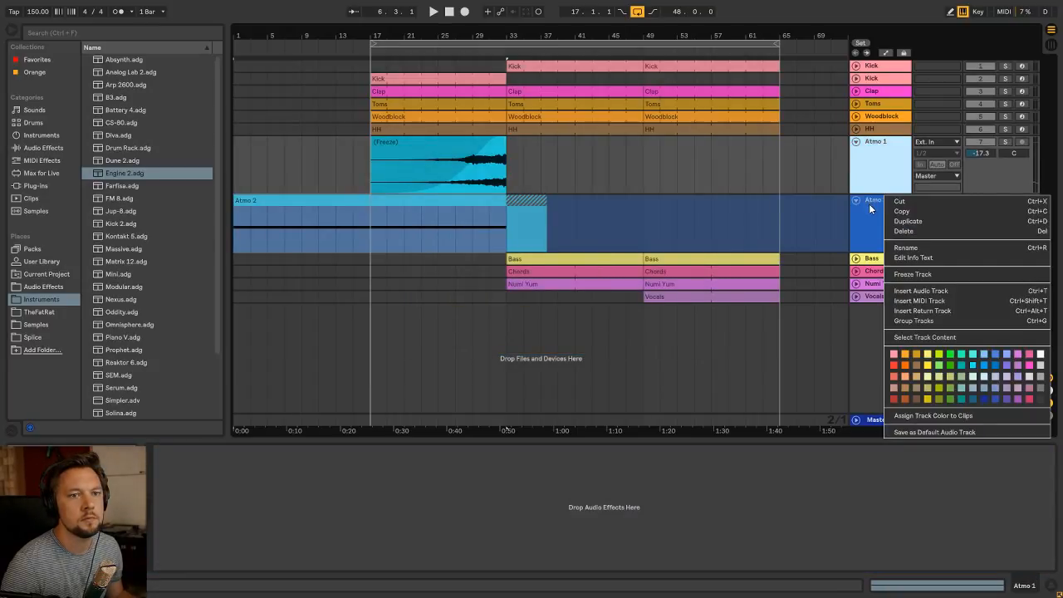
left_click(869, 206)
right_click(873, 200)
left_click(911, 292)
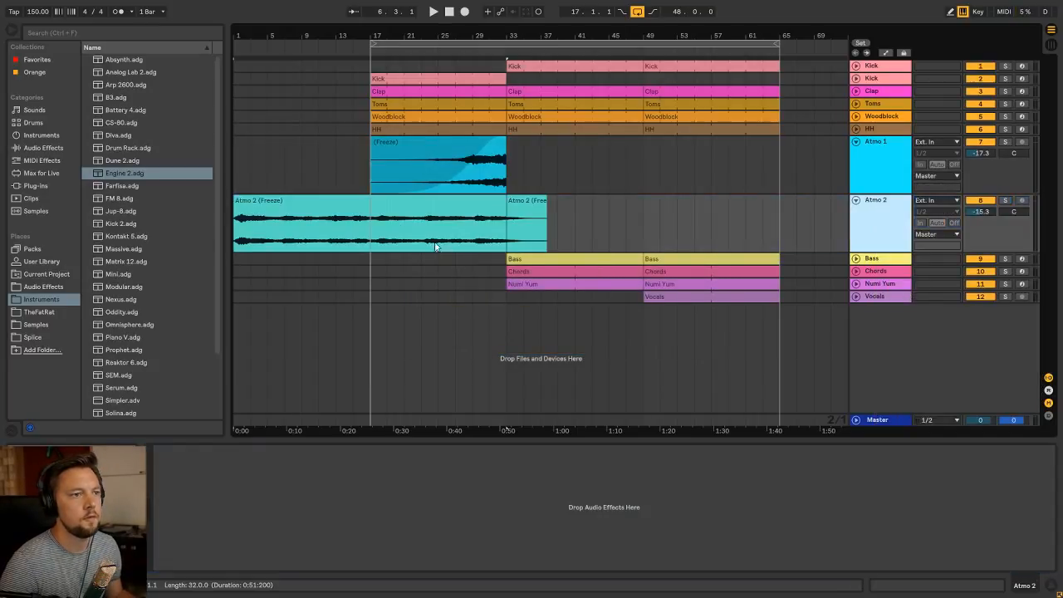
Move the Atmo 2 audio clip to start at bar 17, then split it at bar 33 and delete the remainder
left_click_drag(375, 219, 509, 218)
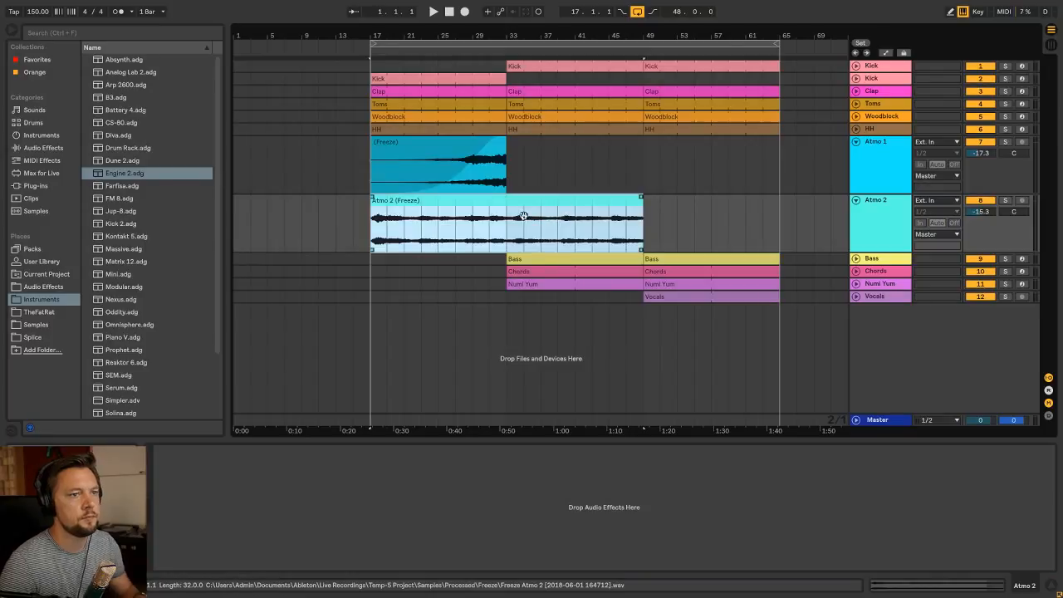
left_click(504, 237)
key("ctrl+e")
left_click(538, 202)
key("Delete")
Add a fade-in to the Atmo 2 clip spanning its full length from bar 17 to bar 33
left_click(449, 204)
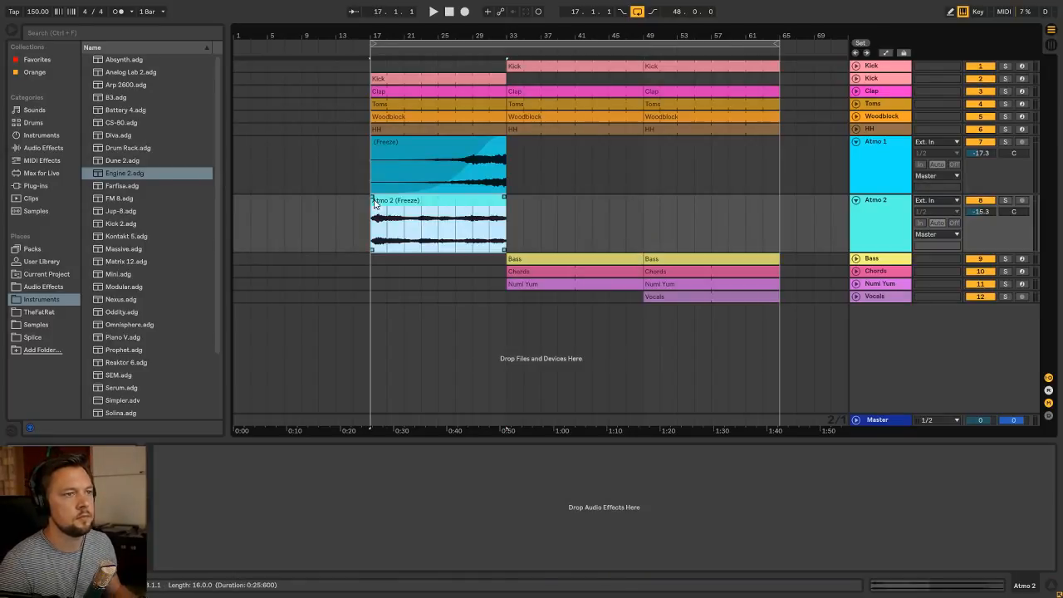
left_click(372, 198)
left_click_drag(372, 200, 529, 200)
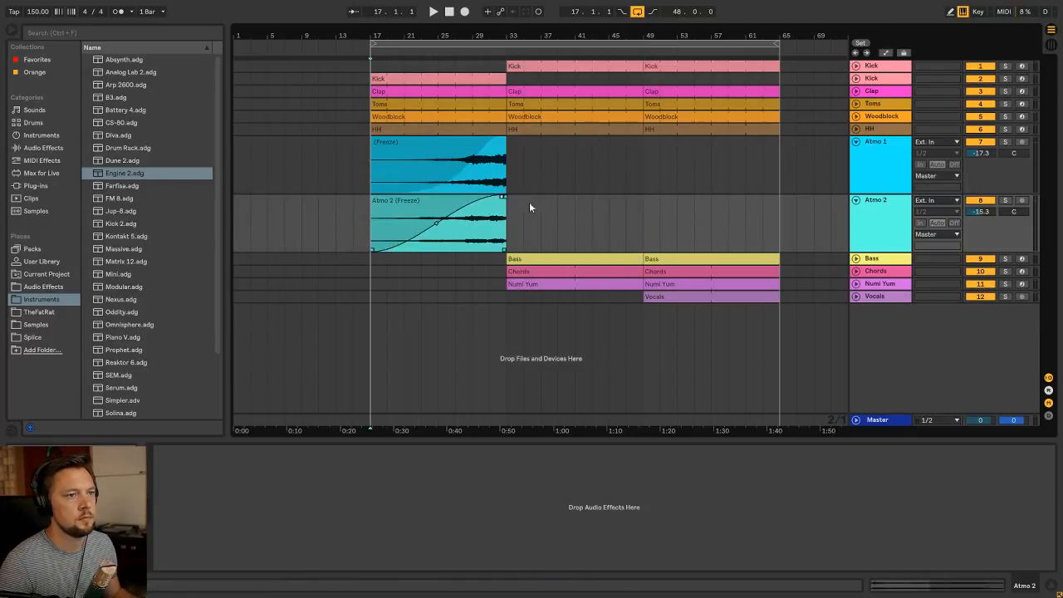
Play from bar 17 and balance the atmospheres, with Atmo 1 at -17.5 dB and Atmo 2 at -17.9 dB
left_click(433, 199)
key("space")
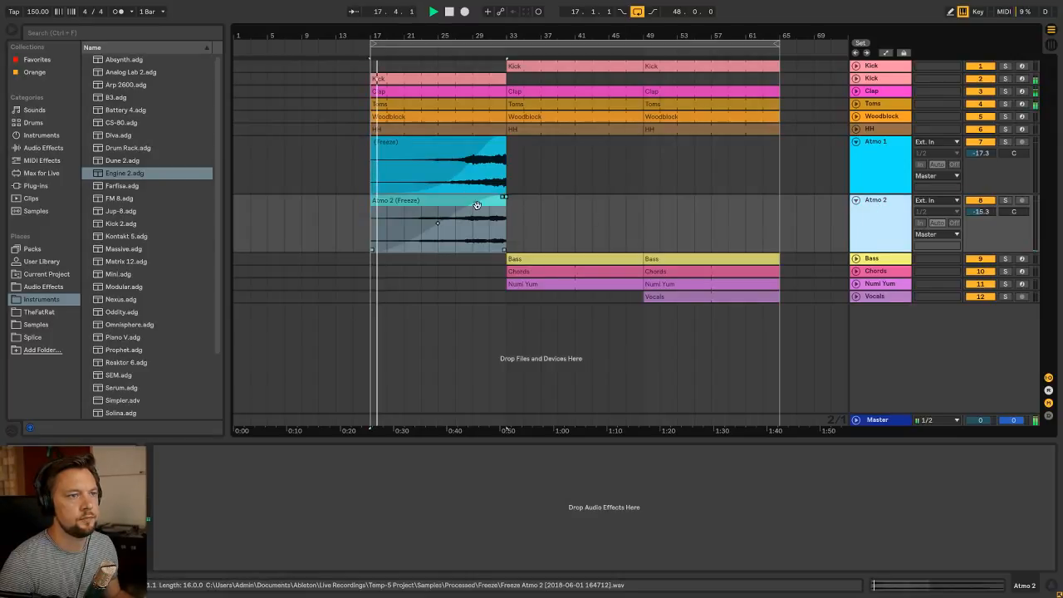
key("Tab")
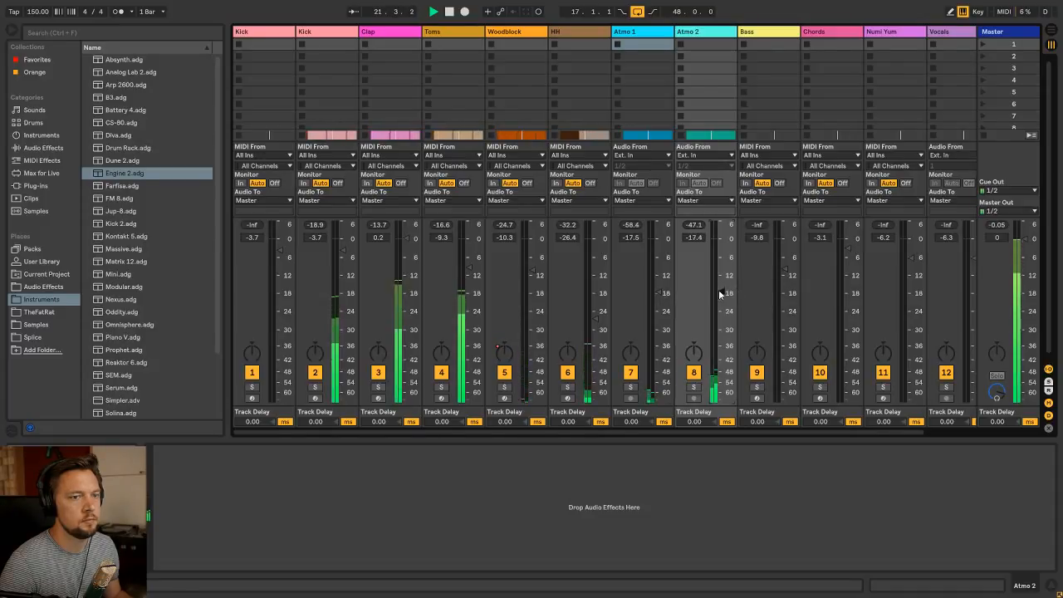
key("Tab")
left_click(408, 129)
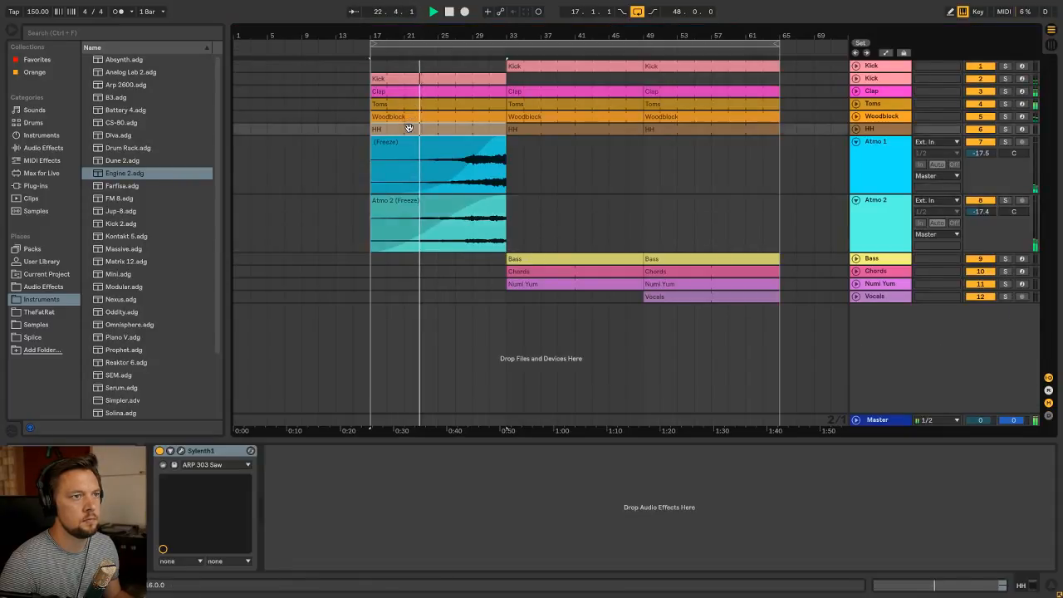
key("Tab")
left_click_drag(722, 292, 660, 293)
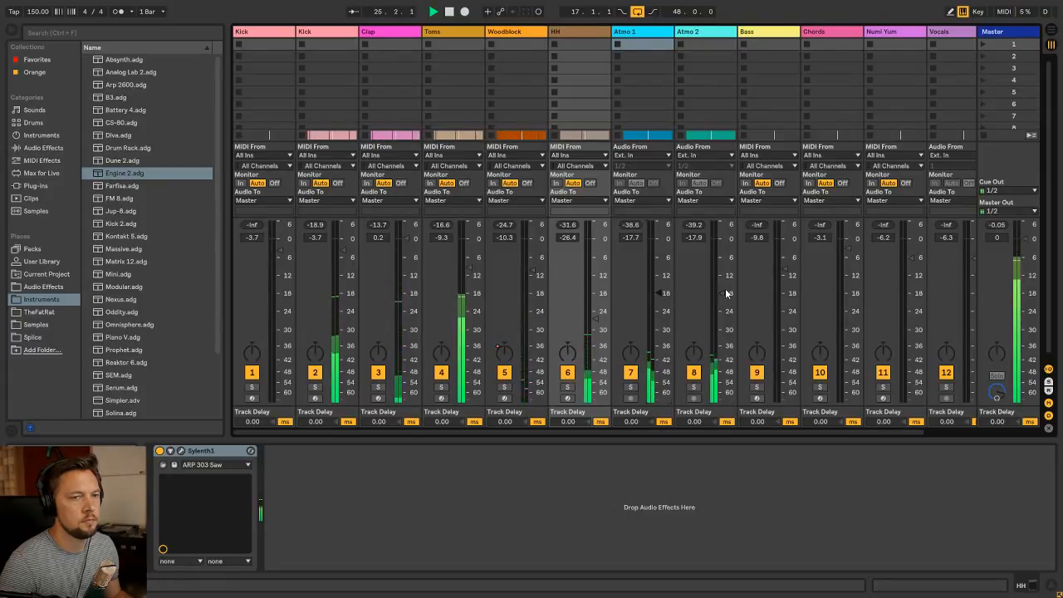
left_click(726, 293)
Extend the fade-in on the Atmo 1 clip to the clip's end at bar 33
key("Tab")
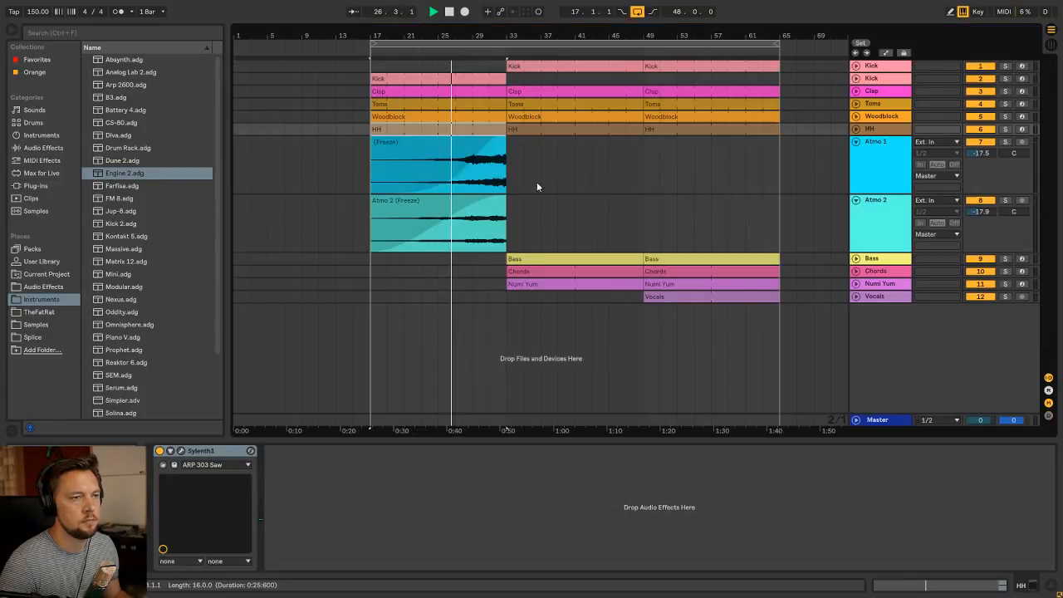
left_click(465, 143)
left_click_drag(499, 138, 502, 139)
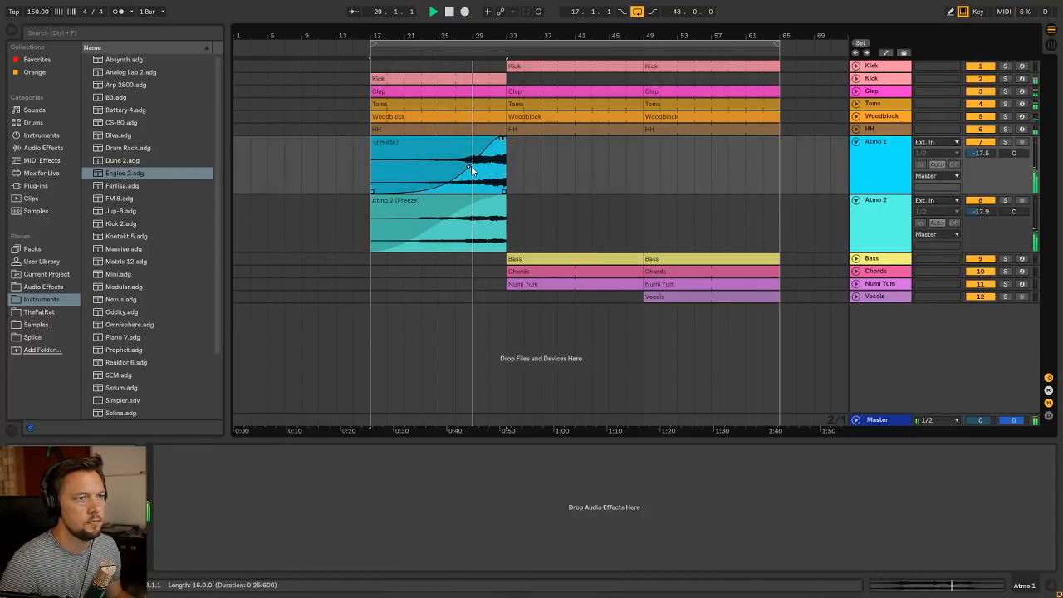
Stop playback and trim the ends of both Atmo clips back to the HH note at 32.4.1
left_click_drag(509, 45, 478, 89)
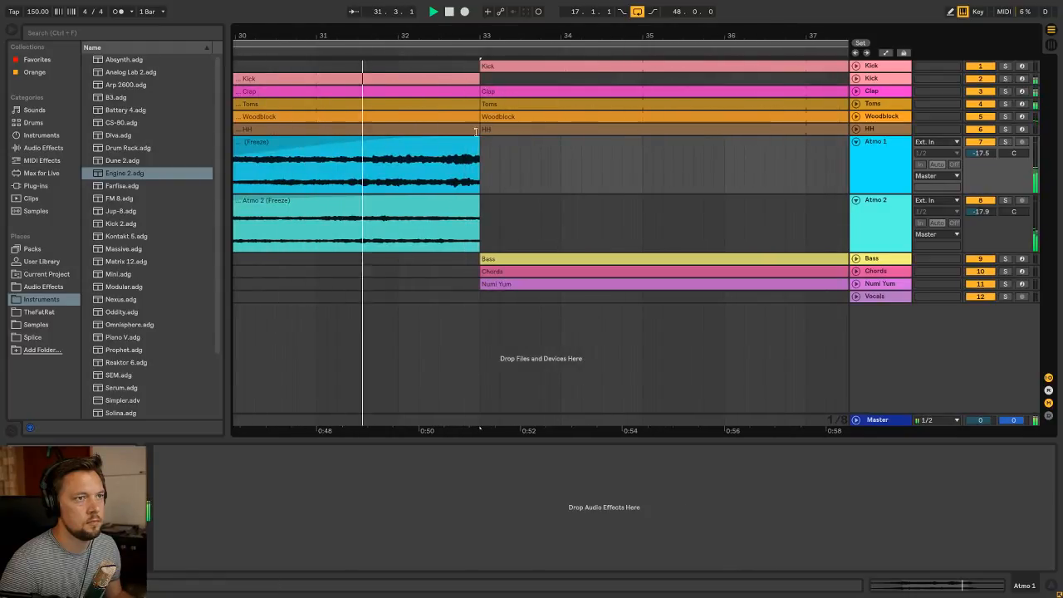
left_click(841, 131)
left_click(855, 130)
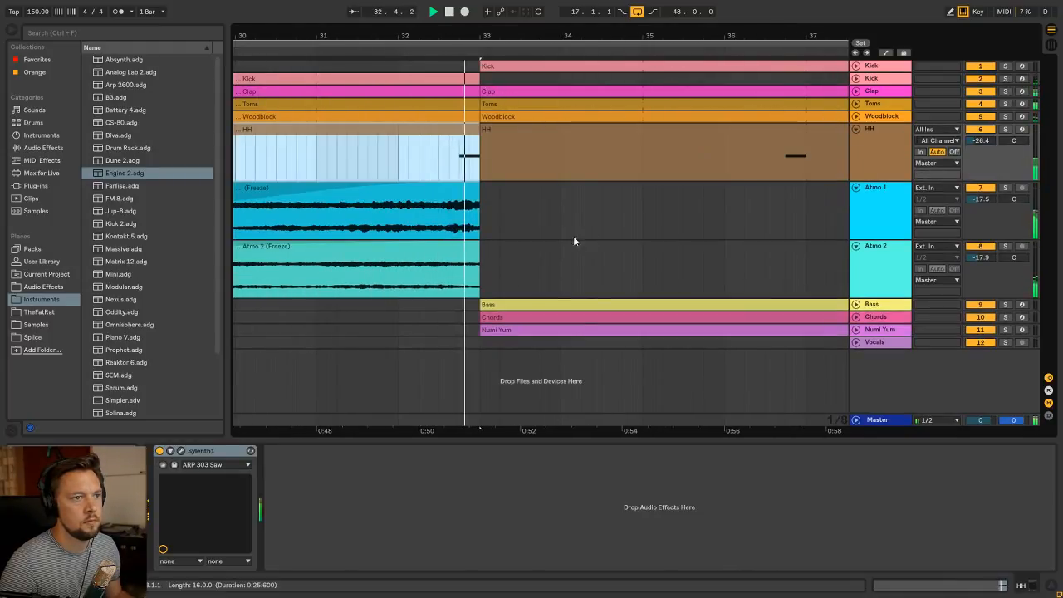
key("space")
left_click_drag(502, 277, 463, 203)
key("Delete")
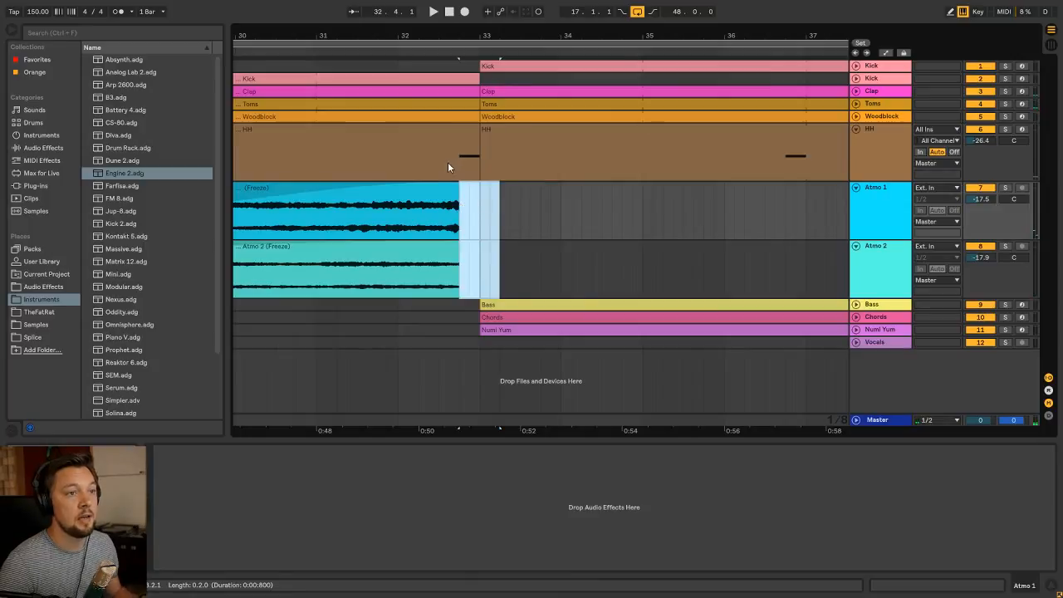
Clear the Kick, Clap, Toms and Woodblock clips from 32.4.1 to bar 33, leaving HH in the gap
left_click(449, 167)
left_click_drag(442, 38, 500, 22)
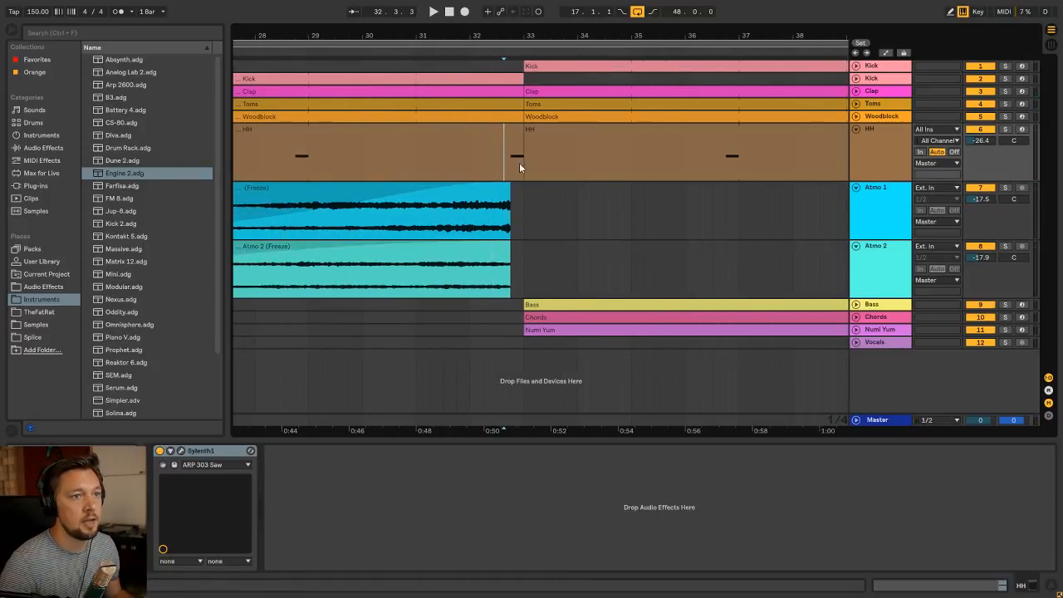
left_click_drag(521, 117, 510, 78)
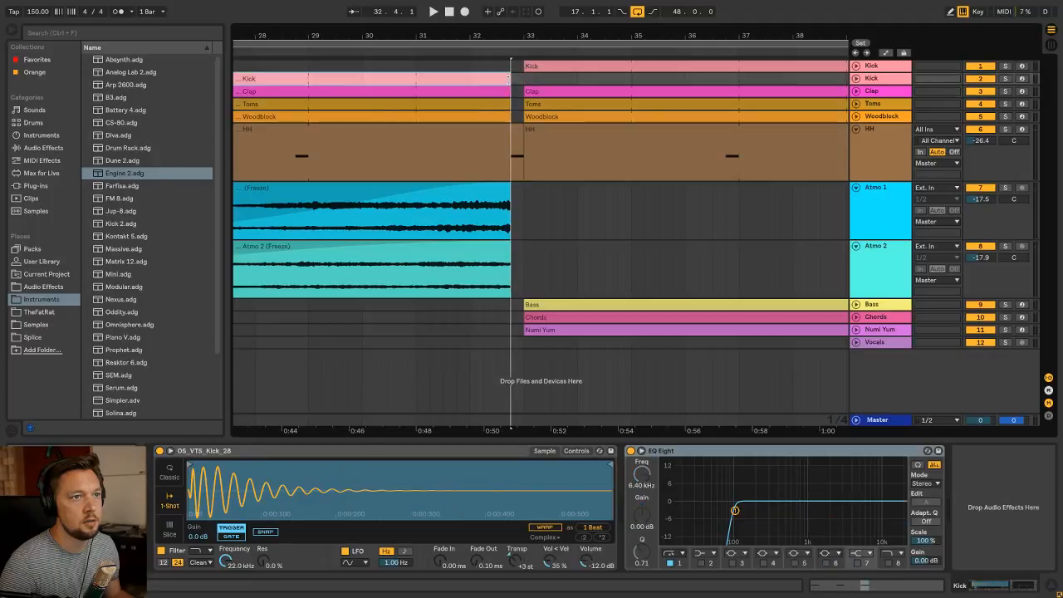
Set the playback start at bar 29 on the first Kick track
left_click(416, 67)
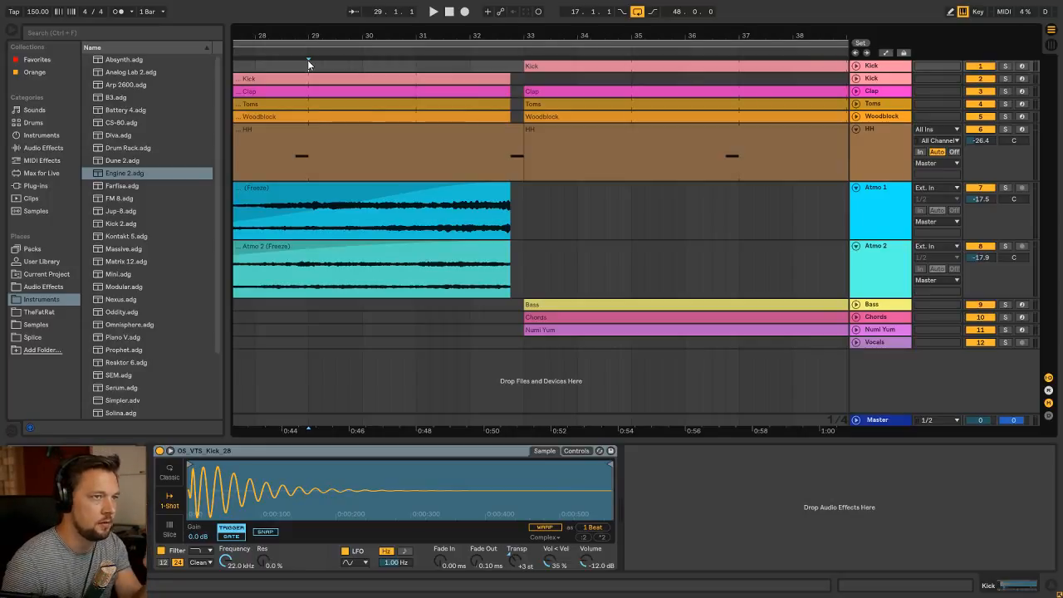
left_click_drag(330, 32, 436, 46)
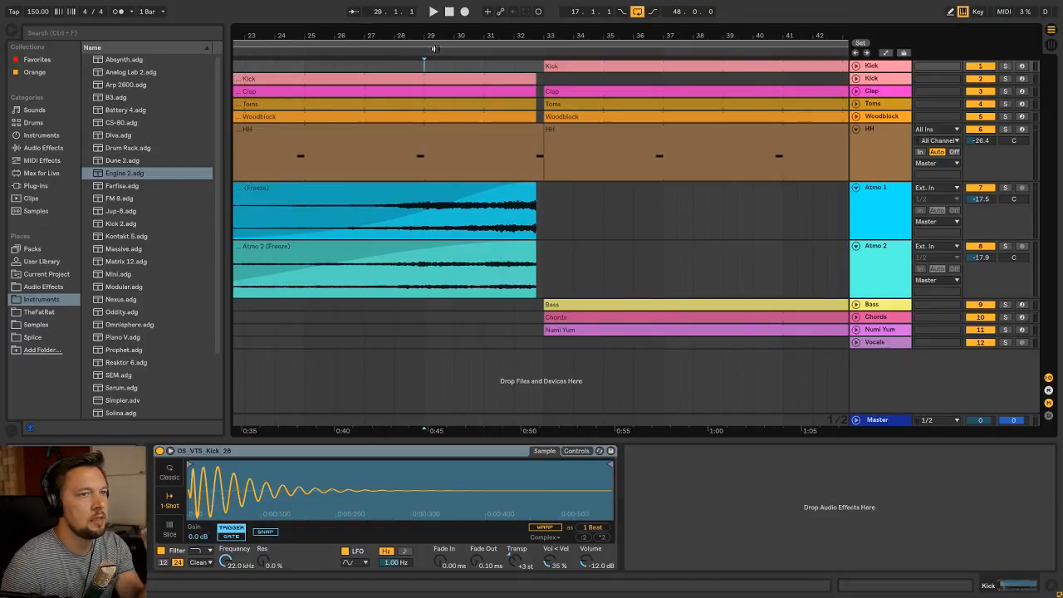
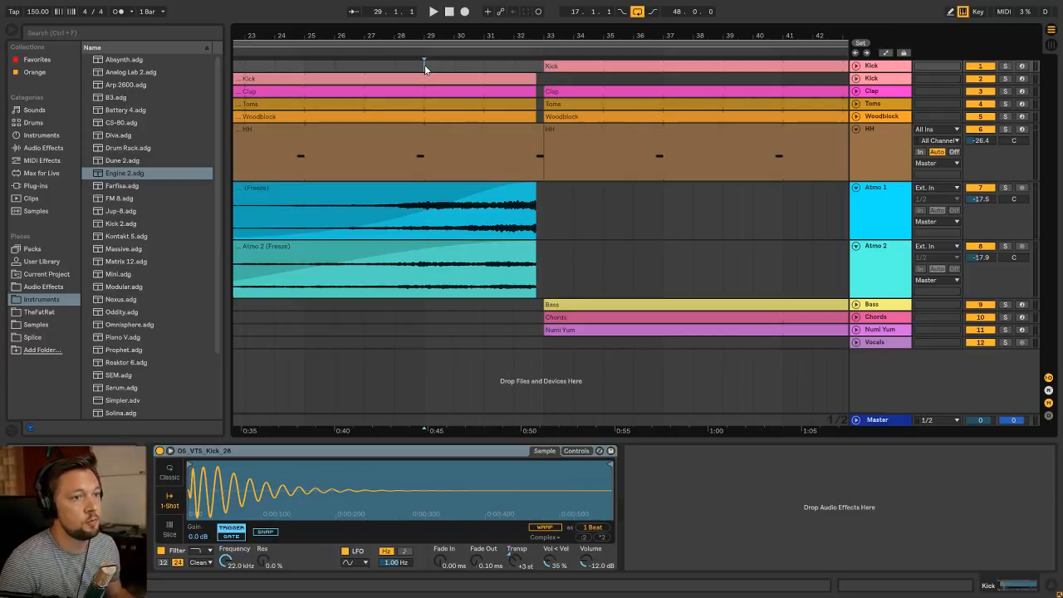
Fold the HH track and start playback of the arrangement at bar 17
left_click_drag(408, 37, 454, 13)
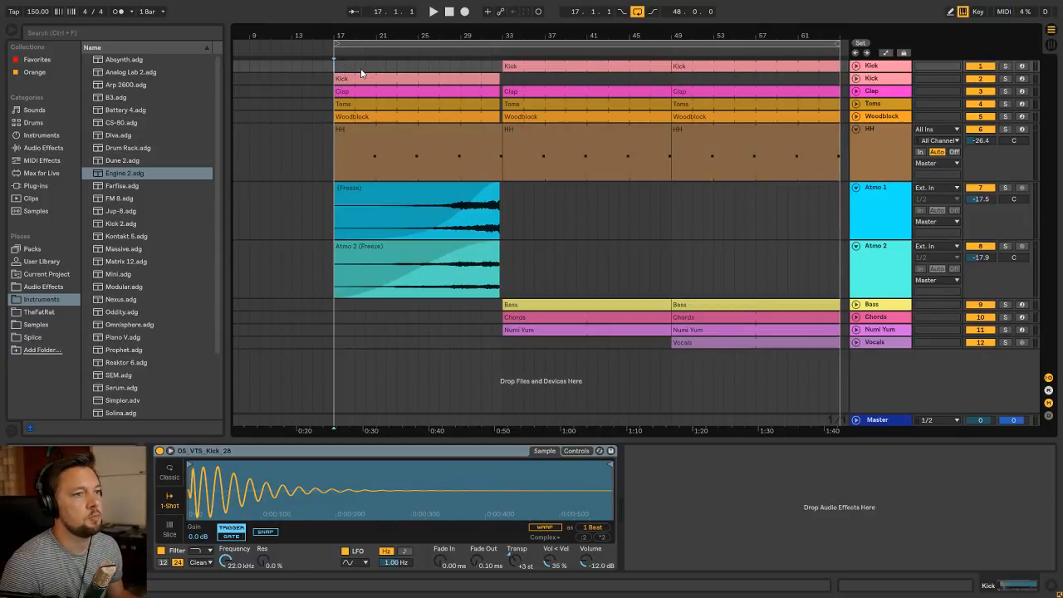
left_click(379, 77)
left_click(342, 68)
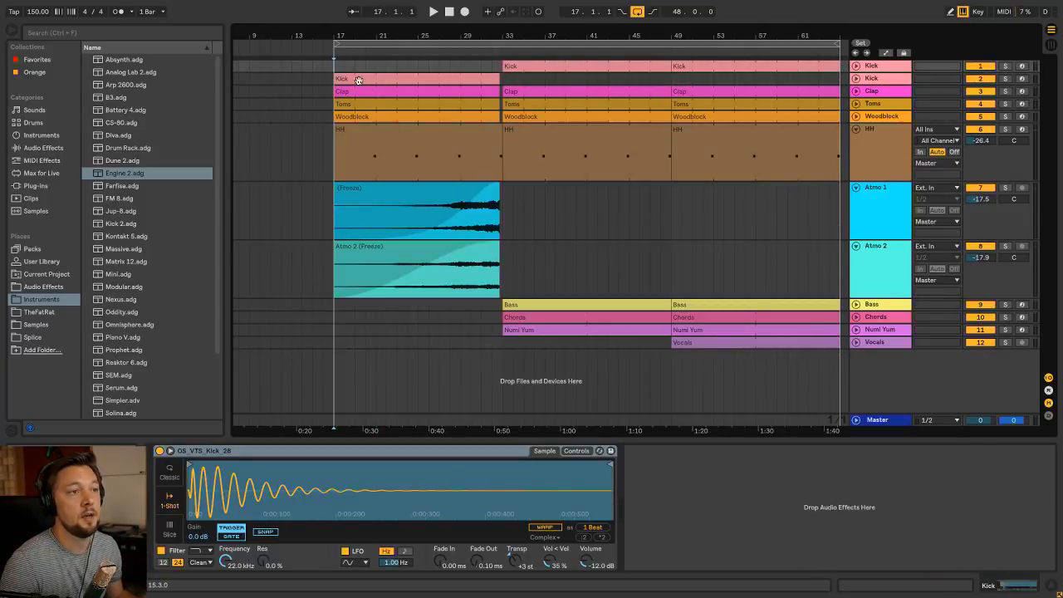
left_click(386, 131)
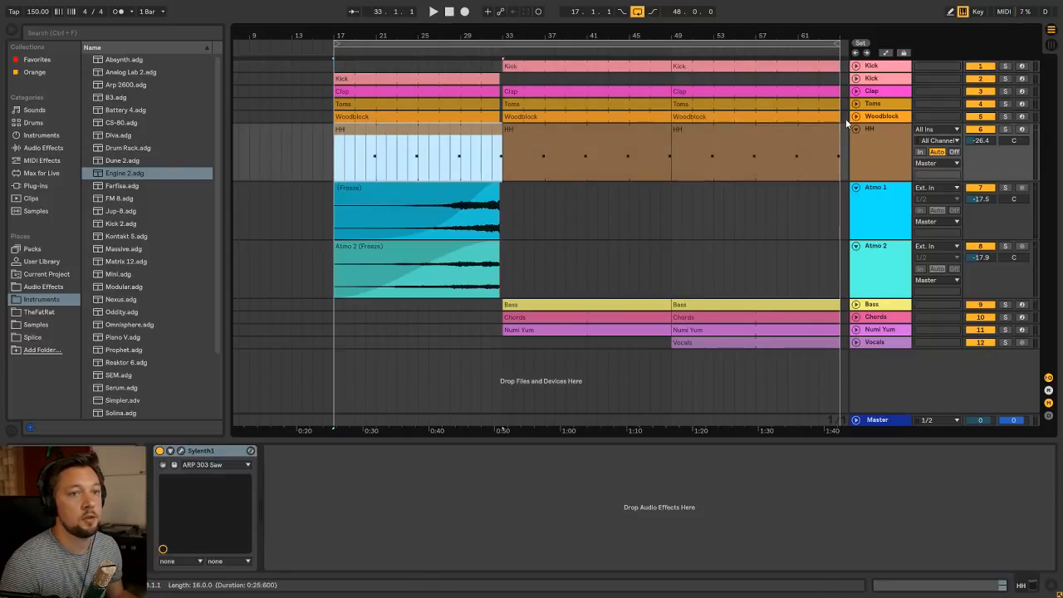
left_click(855, 129)
key("space")
Switch the Atmo 1 and Atmo 2 tracks off and back on during playback to compare the build-up with and without them
left_click(930, 178)
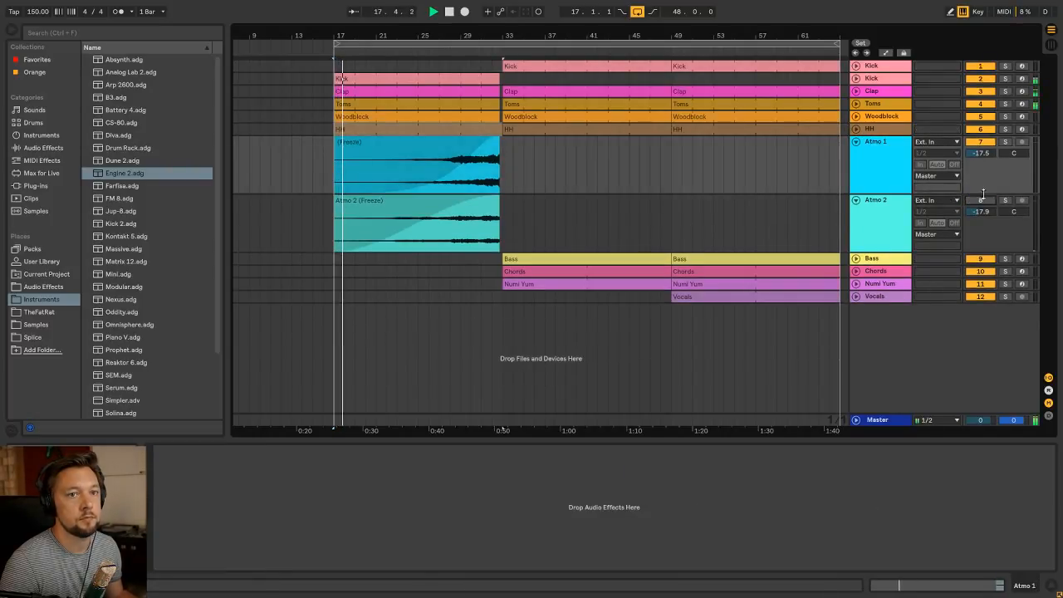
left_click(980, 142)
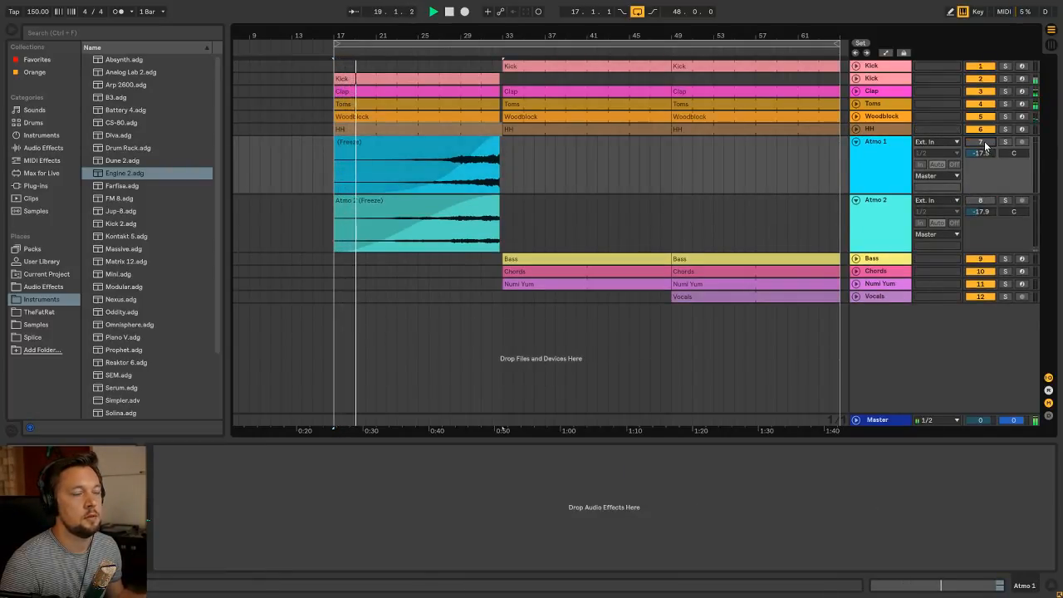
left_click(979, 142)
left_click(980, 200)
Audition the build-up from bar 25 and bar 30 into the drop, stopping with the start marker at 32.4.1
left_click(416, 66)
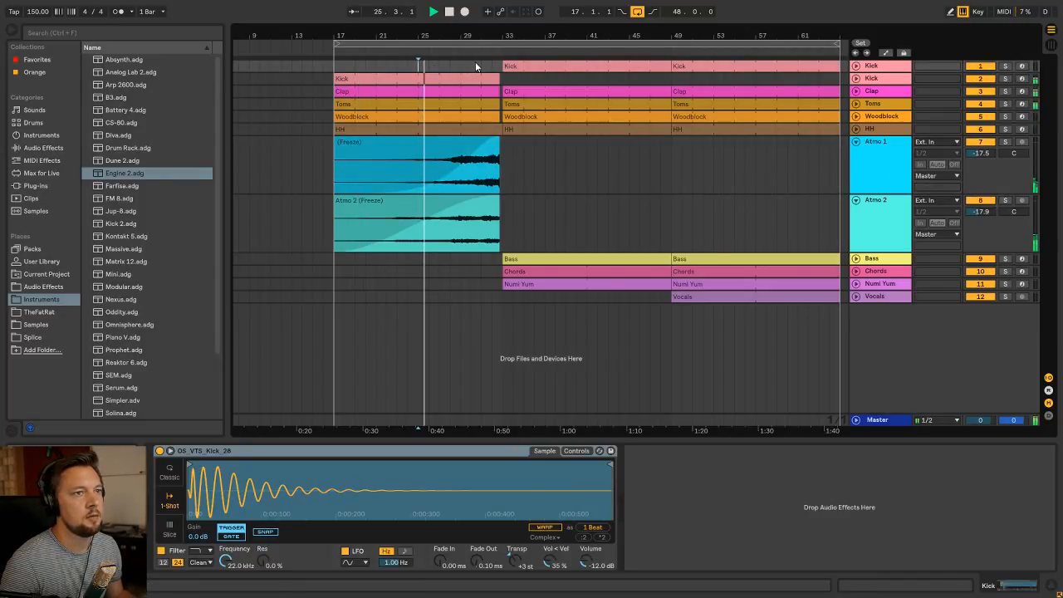
left_click(469, 65)
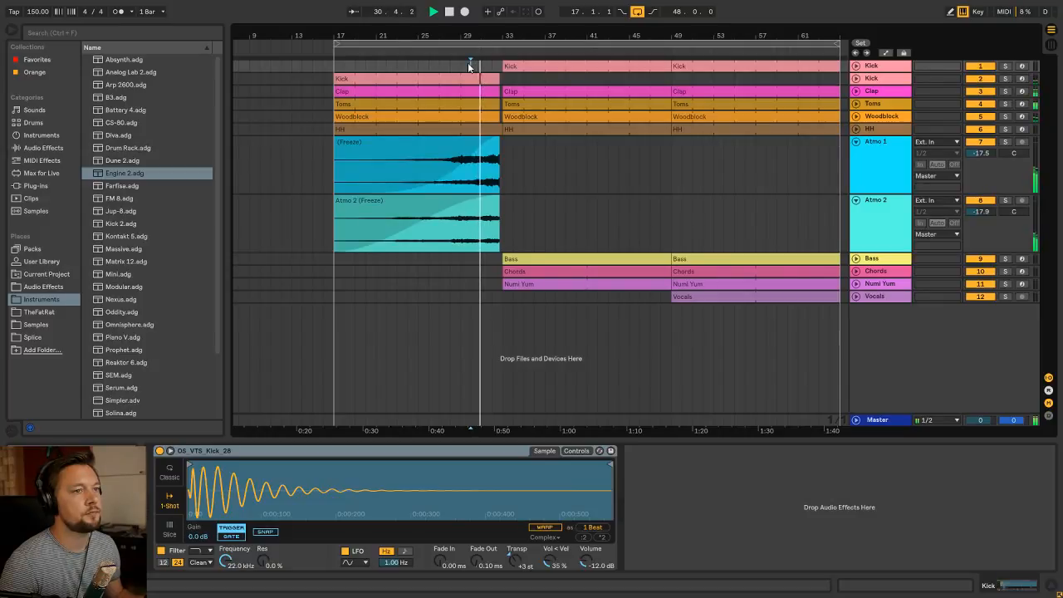
left_click_drag(509, 36, 509, 83)
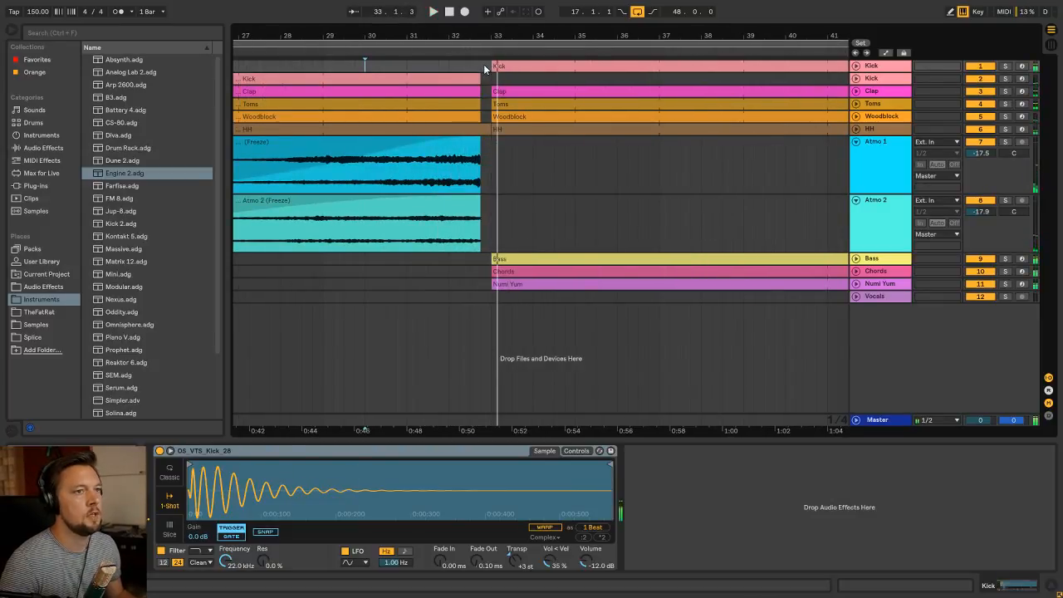
key("space")
left_click(484, 65)
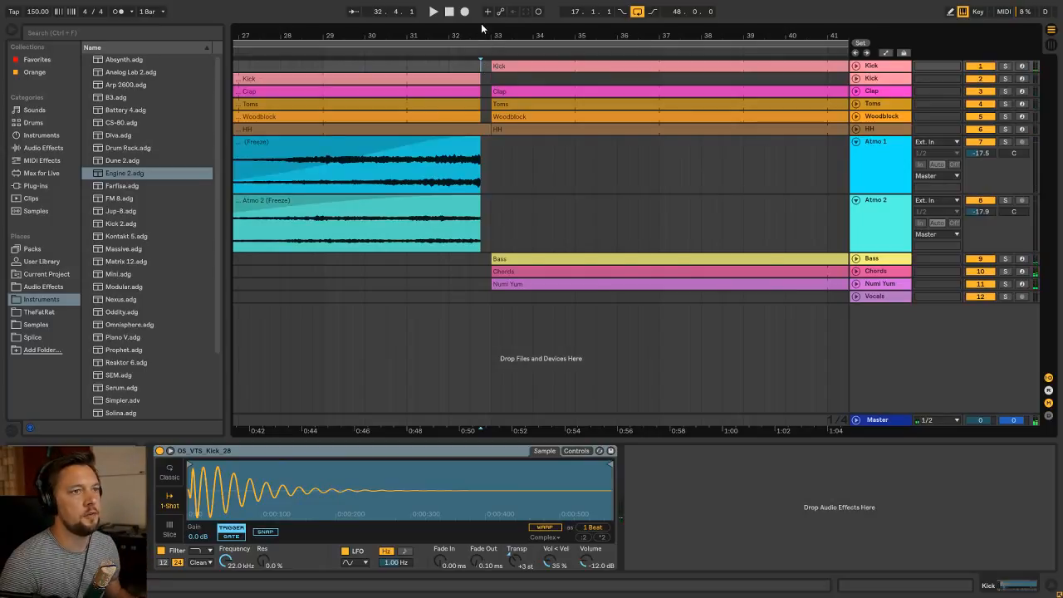
left_click_drag(487, 33, 566, 12)
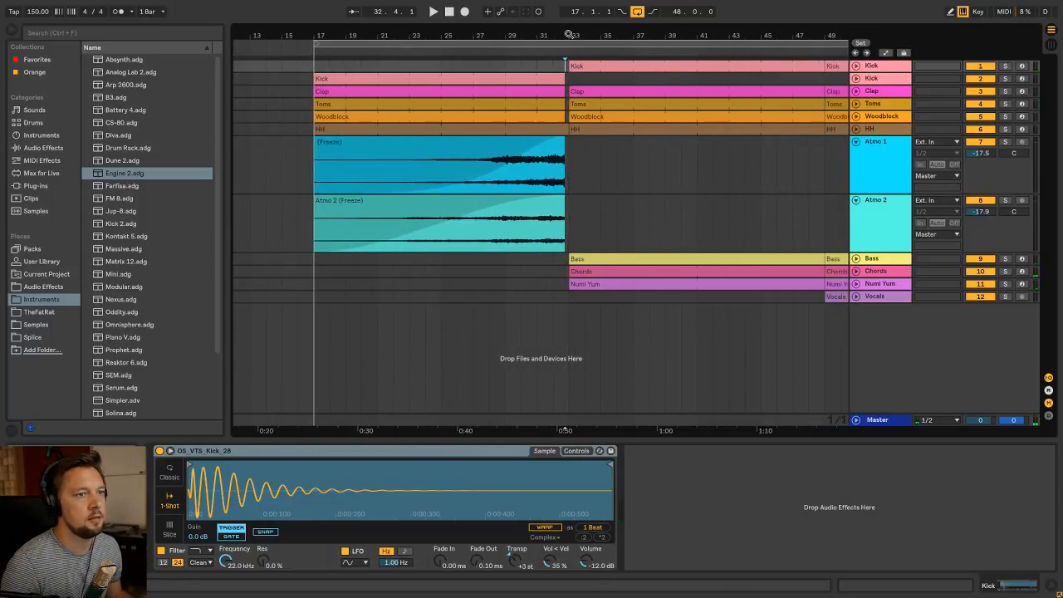
Check the fade-in curves on the Atmo 2 and Atmo 1 clips and fold both Atmo tracks
left_click(513, 210)
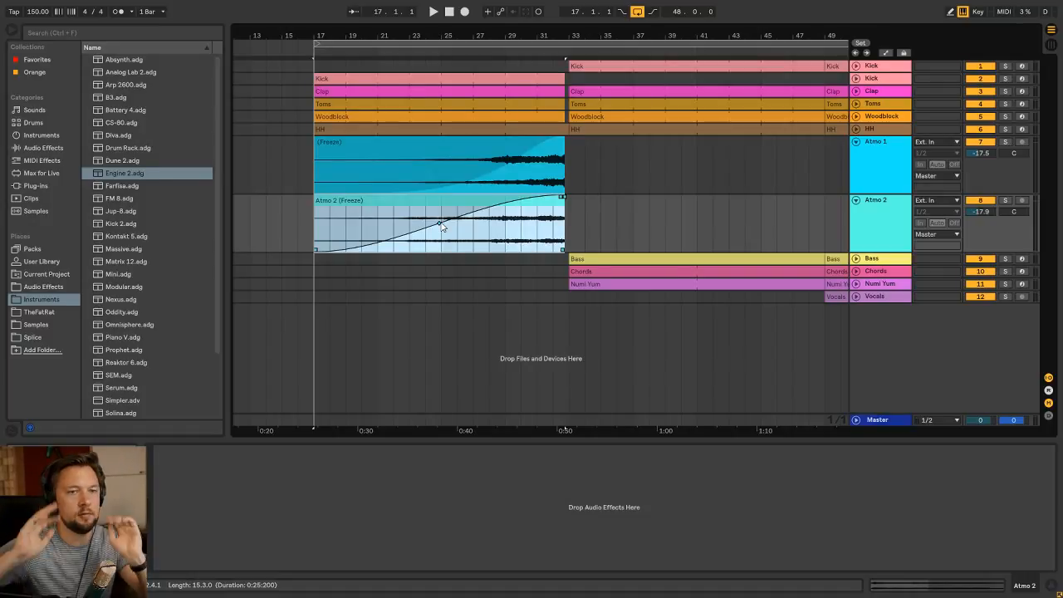
left_click(404, 149)
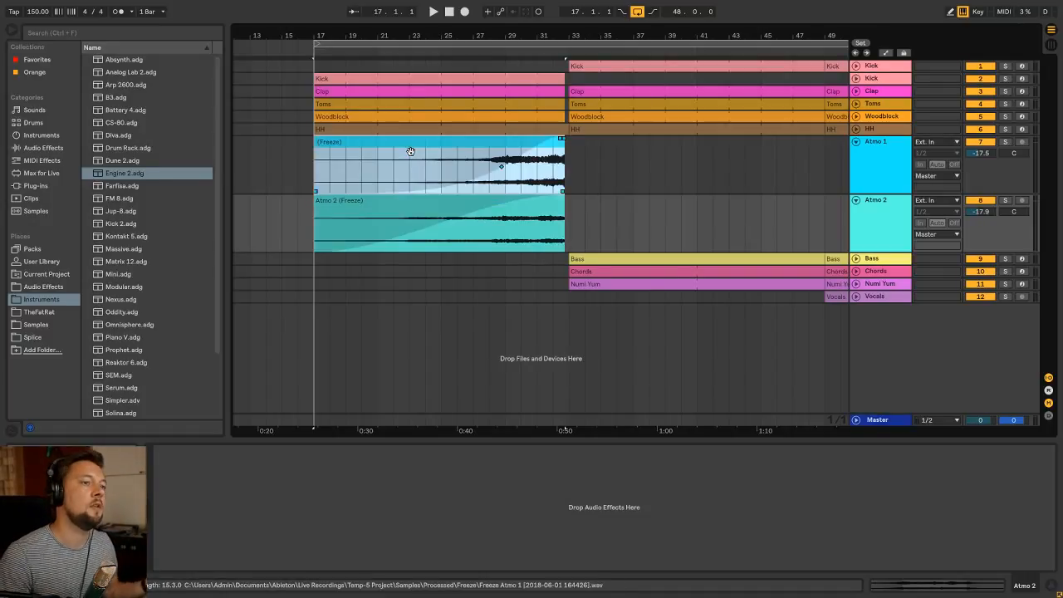
left_click(856, 144)
left_click(855, 155)
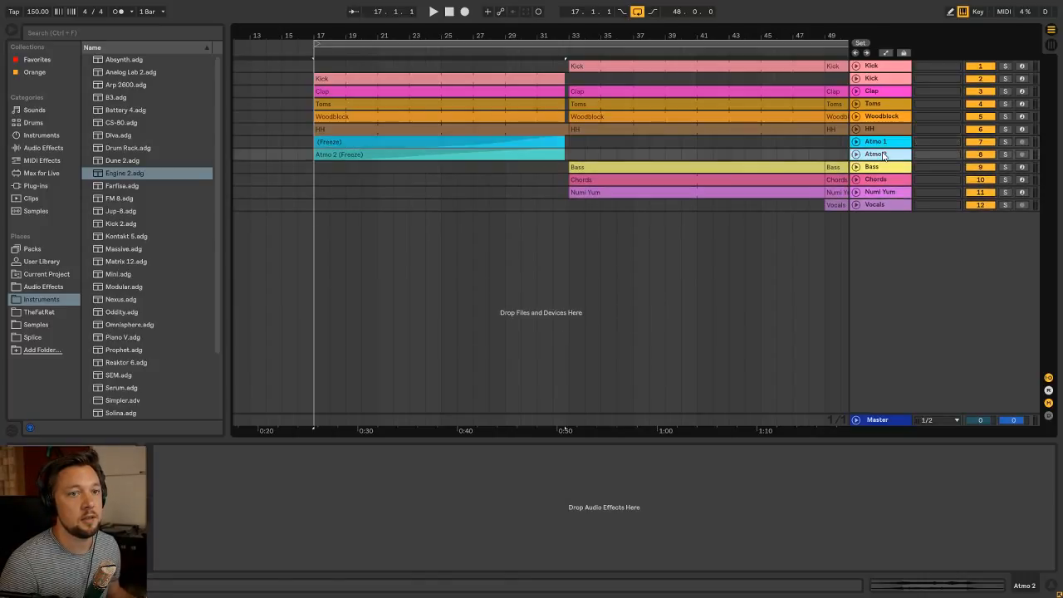
Rename the frozen clip on the Atmo 1 track to "Atmo 1"
key("ctrl+r")
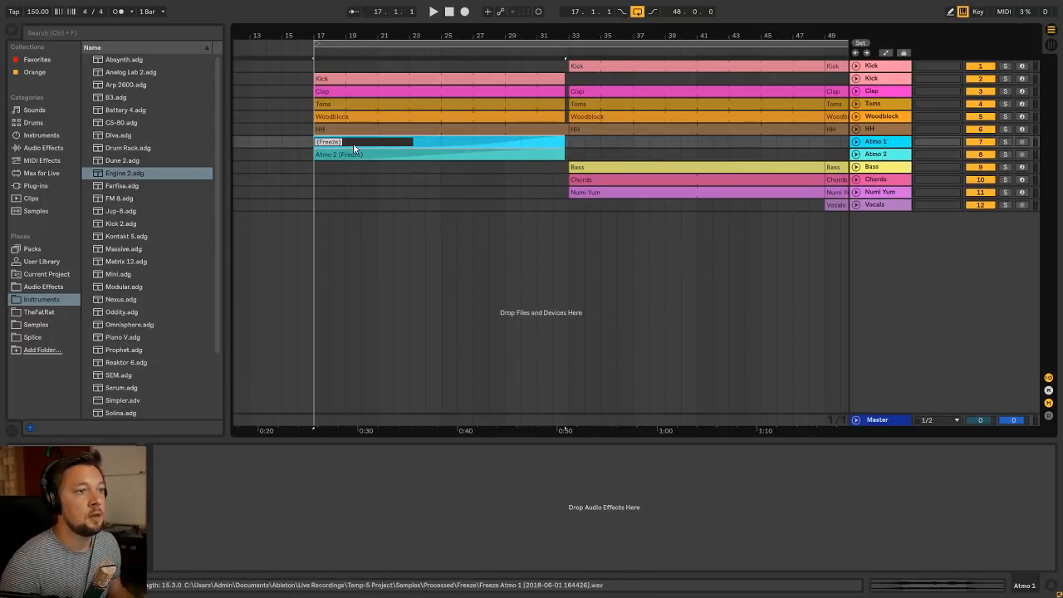
type("Atmo 1")
key("Return")
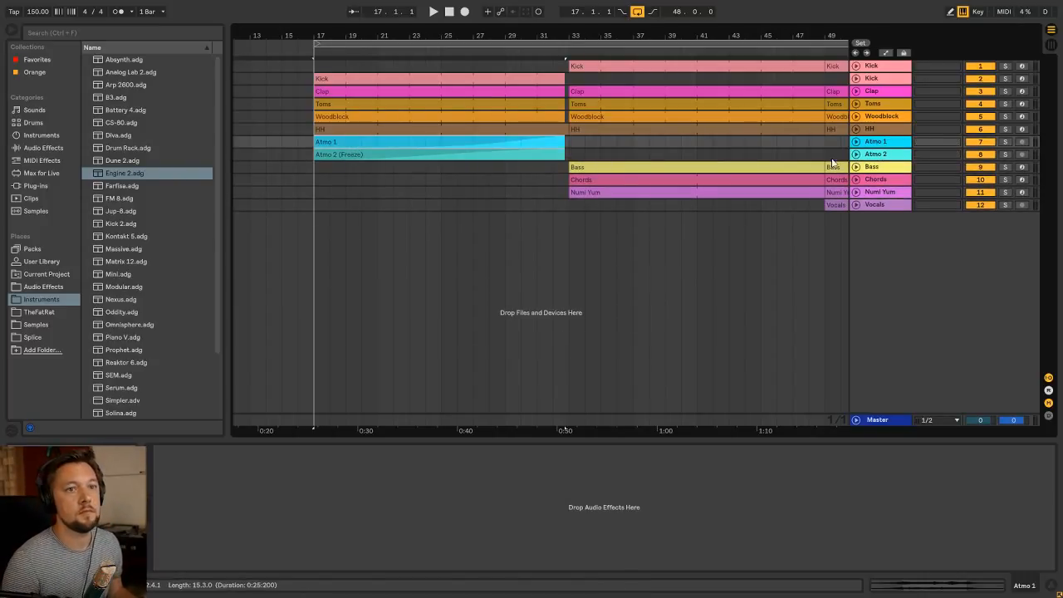
left_click(876, 156)
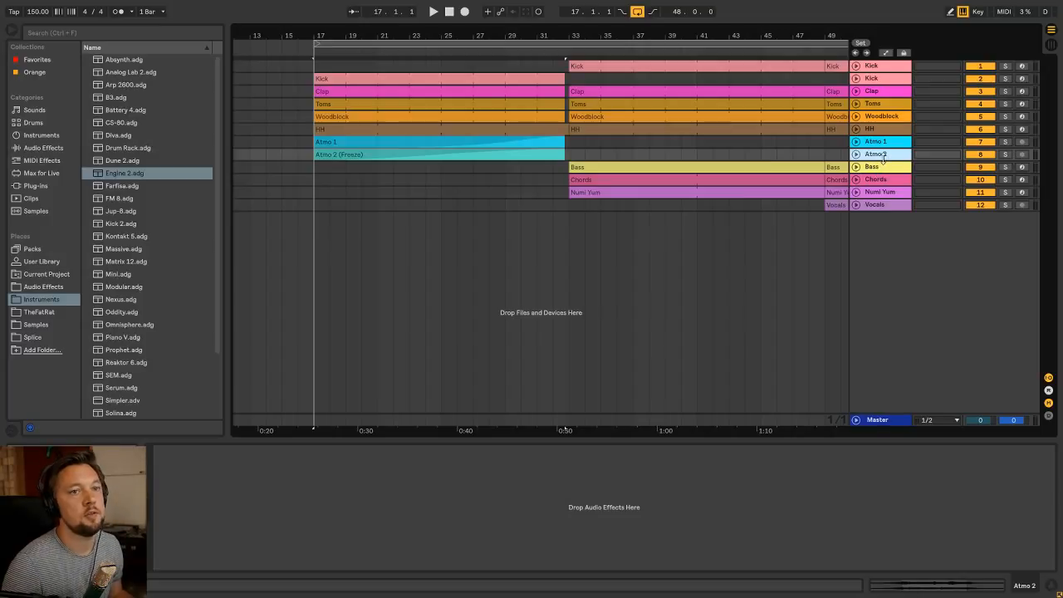
left_click(884, 143)
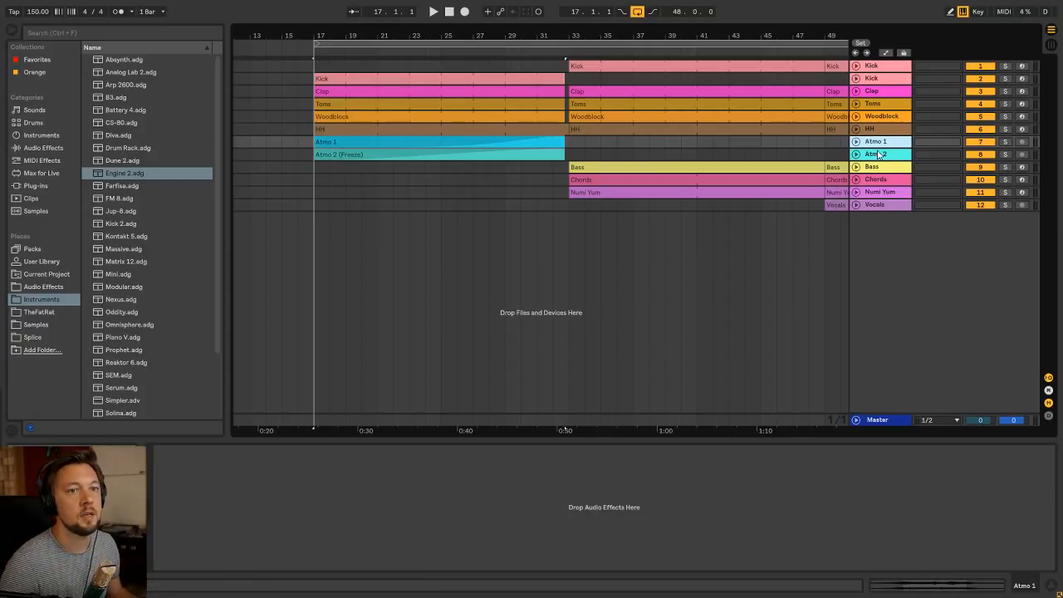
Play part of the build-up before bar 25 with both atmospheres and stop playback
left_click(314, 73)
left_click(426, 65)
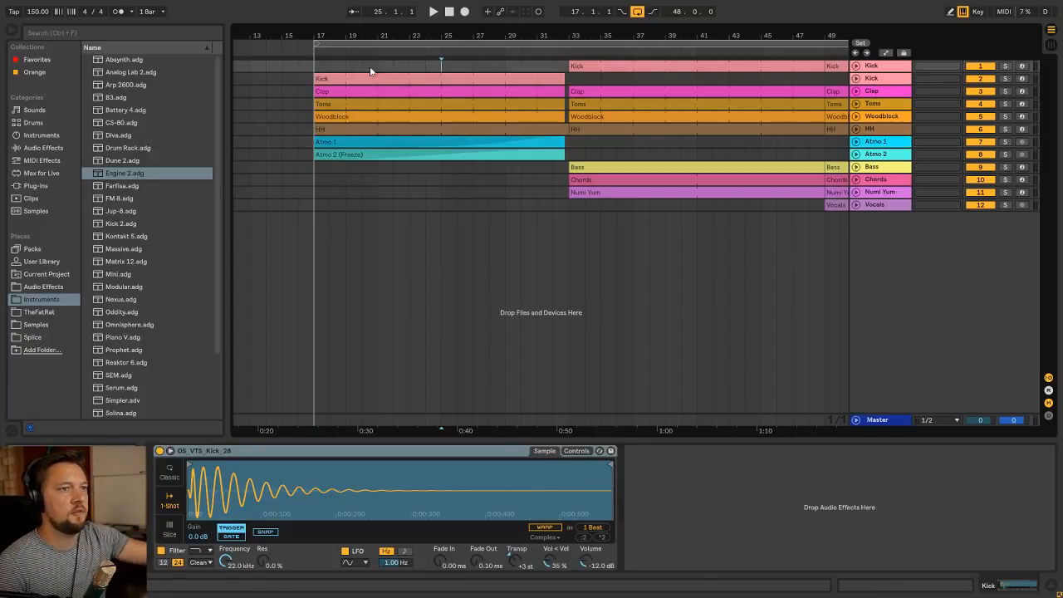
key("space")
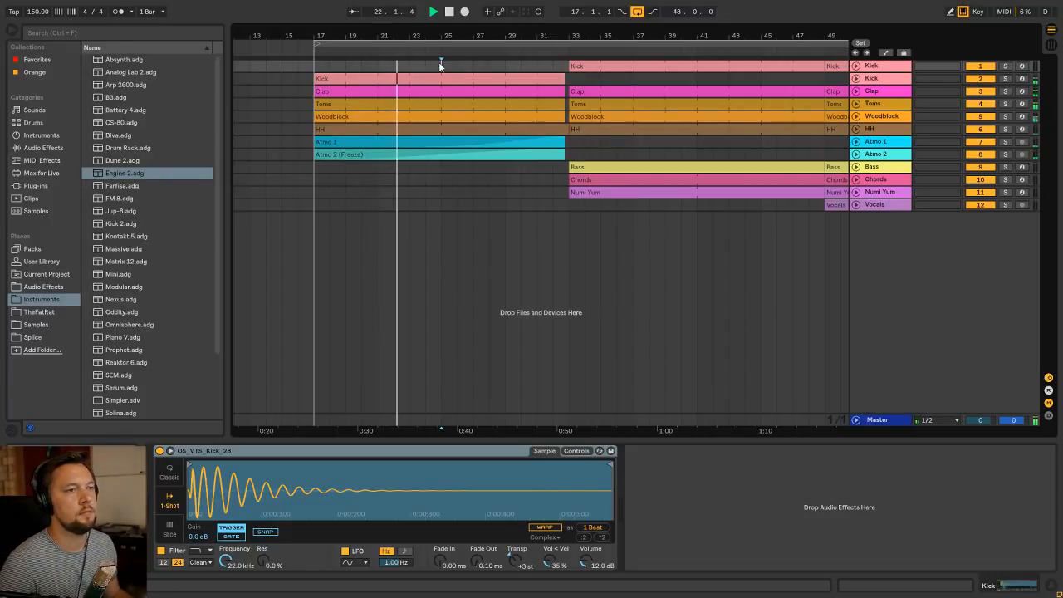
key("space")
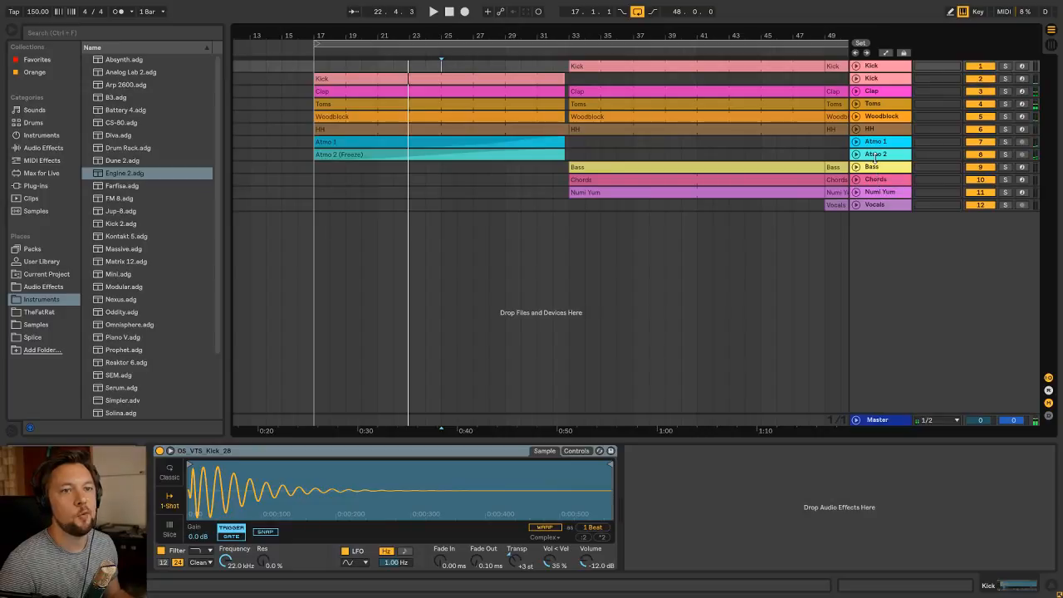
Duplicate the Numi Yum track
left_click(876, 170)
left_click(880, 181)
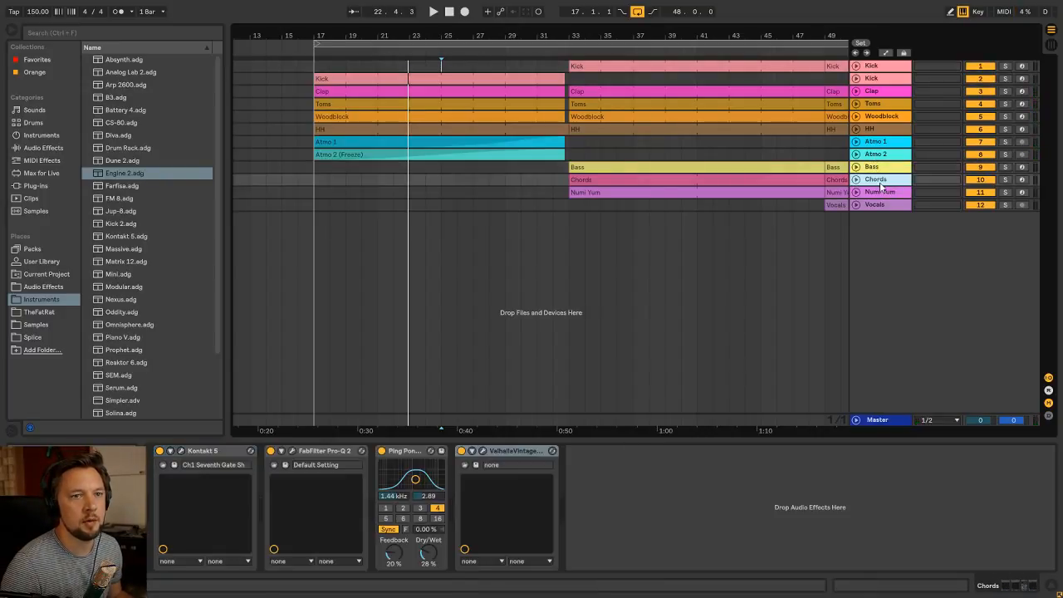
mouse_move(879, 192)
left_mouse_down()
mouse_move(874, 181)
mouse_move(864, 194)
mouse_move(888, 189)
left_mouse_up()
left_click(857, 193)
left_click(675, 192)
left_click(857, 193)
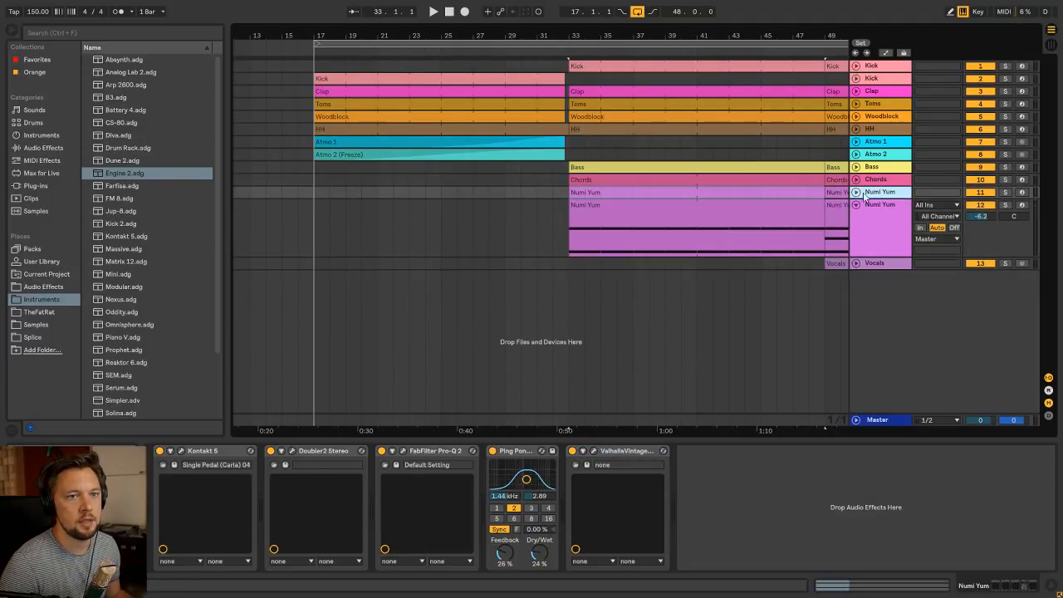
Move the bar 33 clip on the upper Numi Yum track to bar 17 and play that track soloed
left_click(857, 193)
left_click_drag(669, 197, 415, 197)
left_click(1006, 193)
key("space")
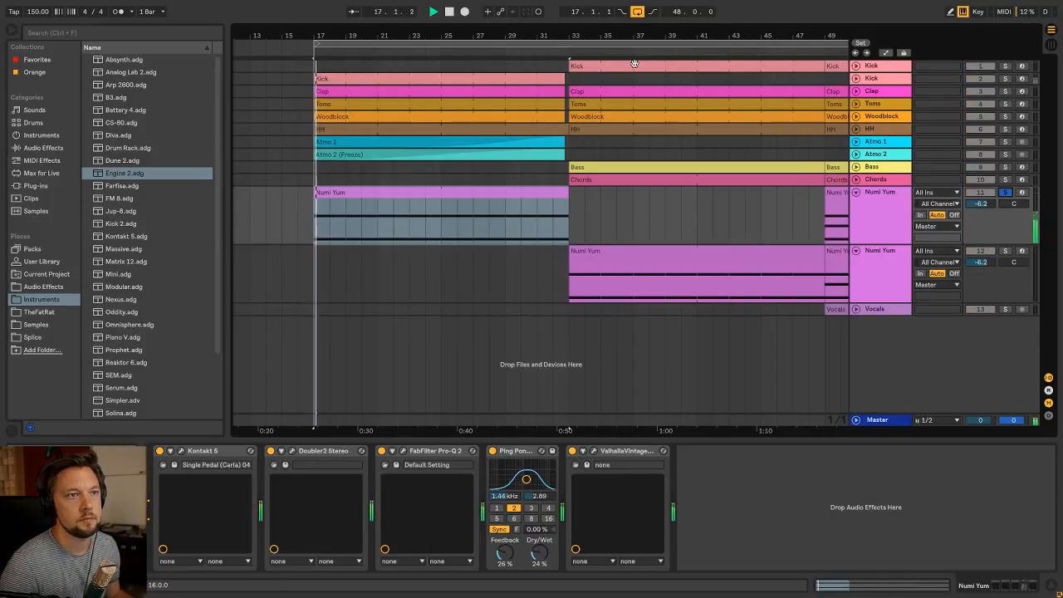
Delete the bar 49 clip from the upper Numi Yum track and stop playback with the bar 17 clip selected
key("minus")
left_click(709, 191)
key("Delete")
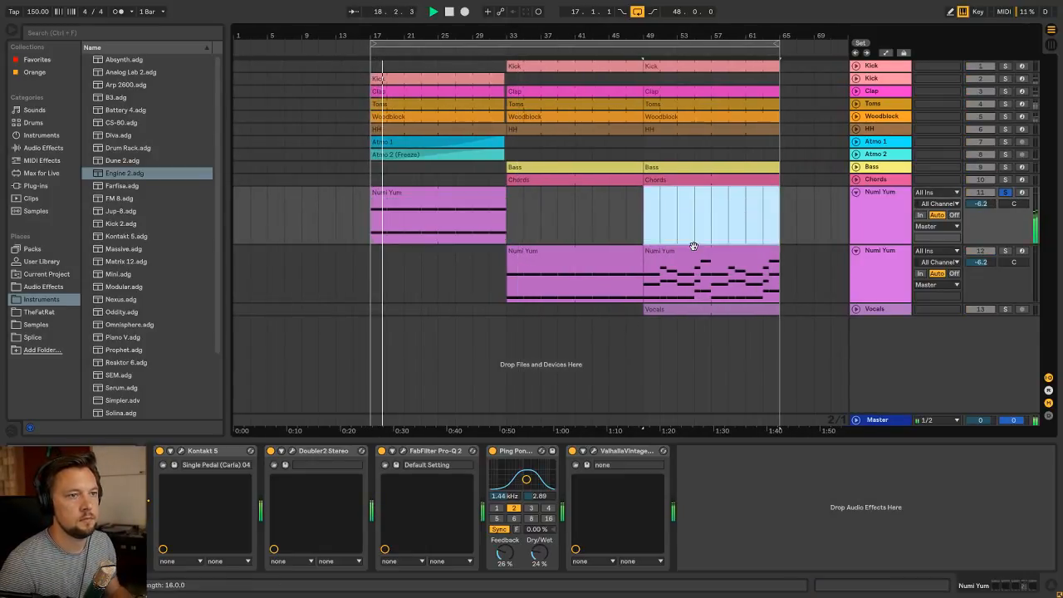
left_click(455, 194)
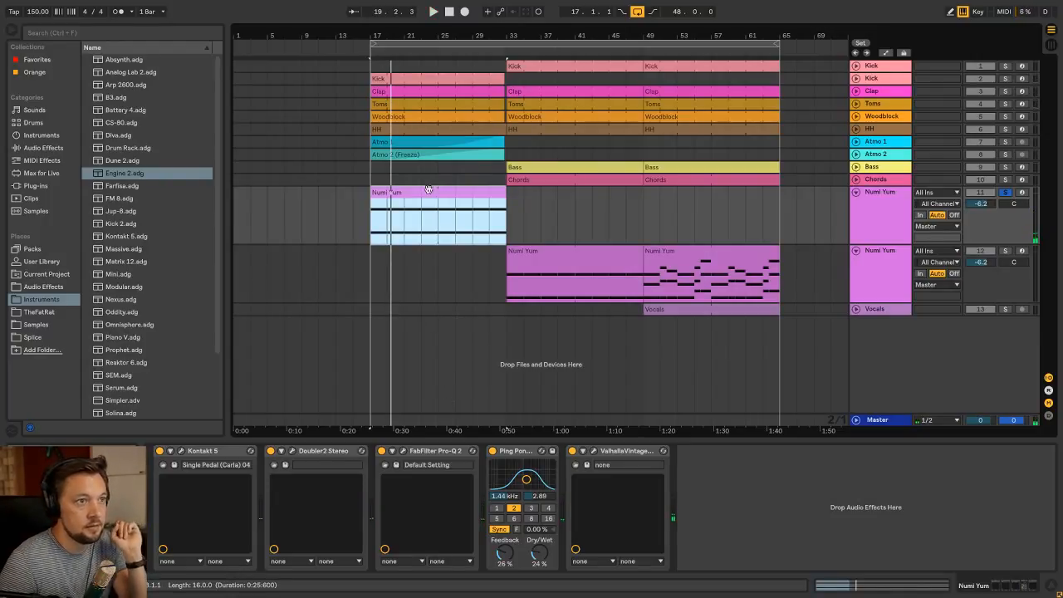
Unsolo the upper Numi Yum track and play its bar 17 clip briefly with the full mix
left_click(217, 451)
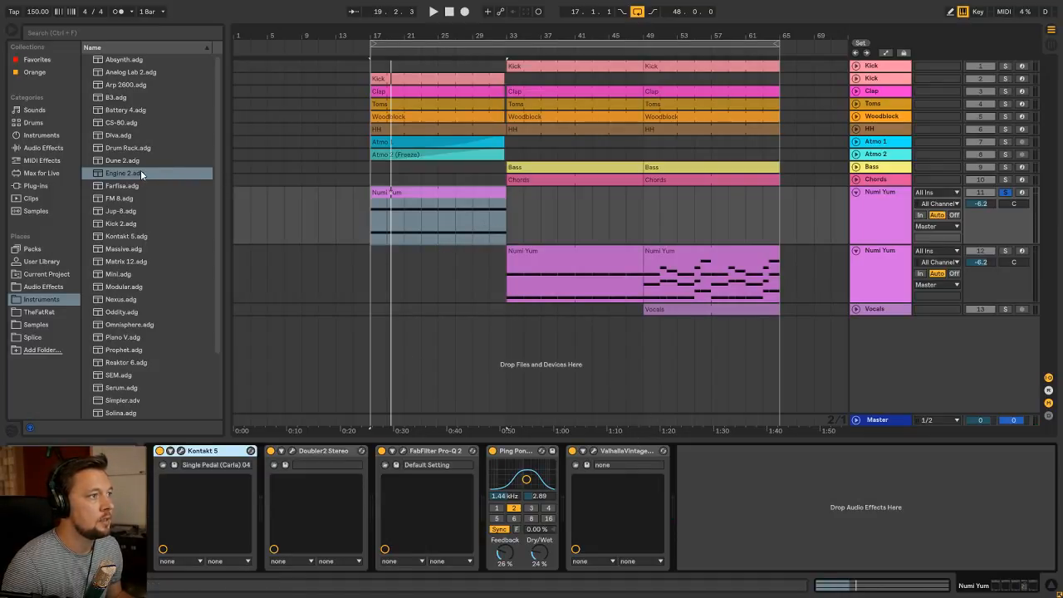
left_click(892, 197)
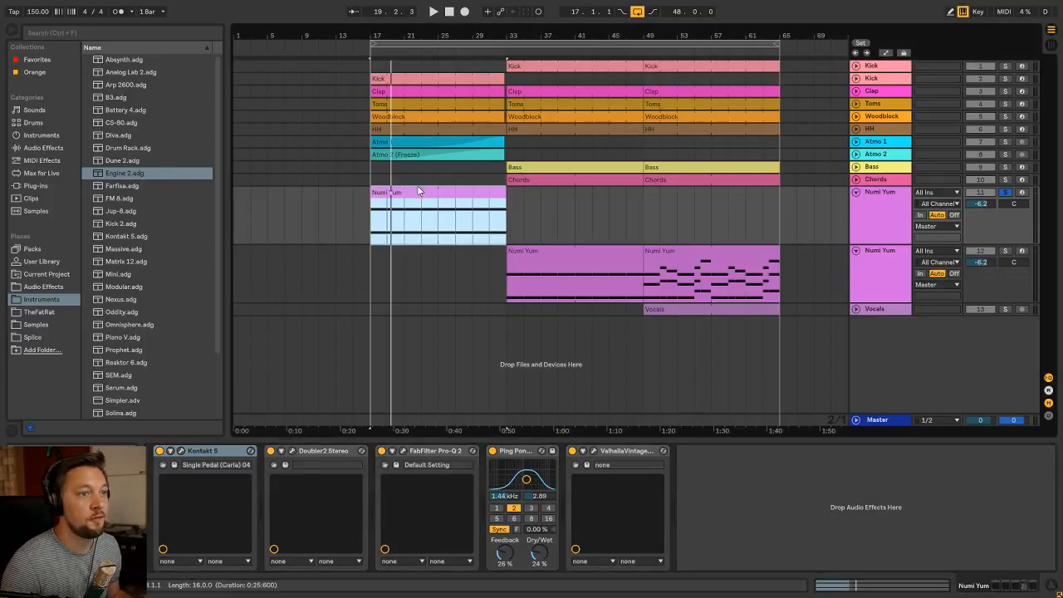
key("space")
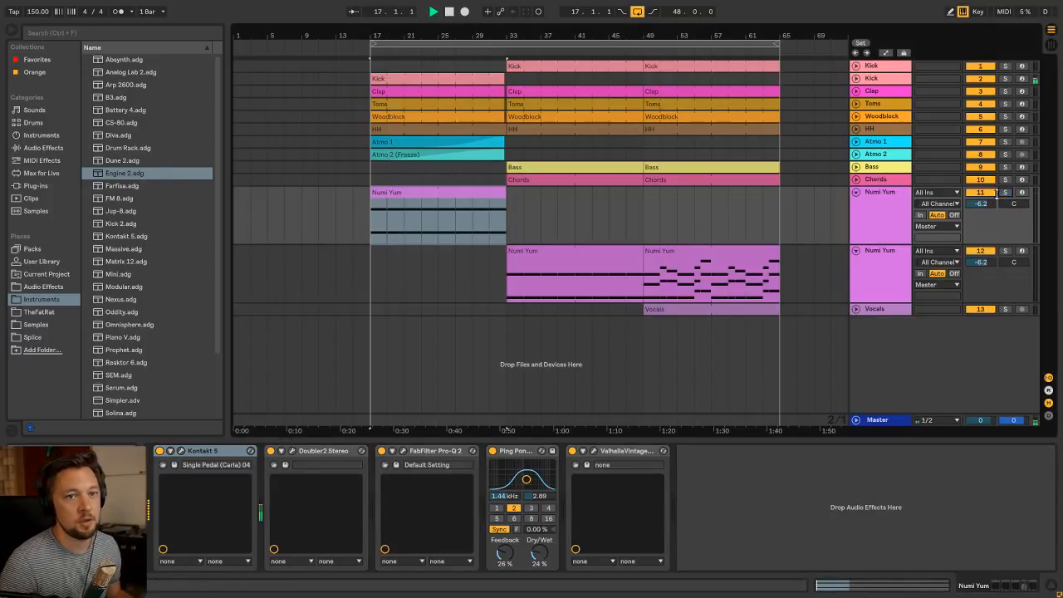
key("space")
left_click(891, 204)
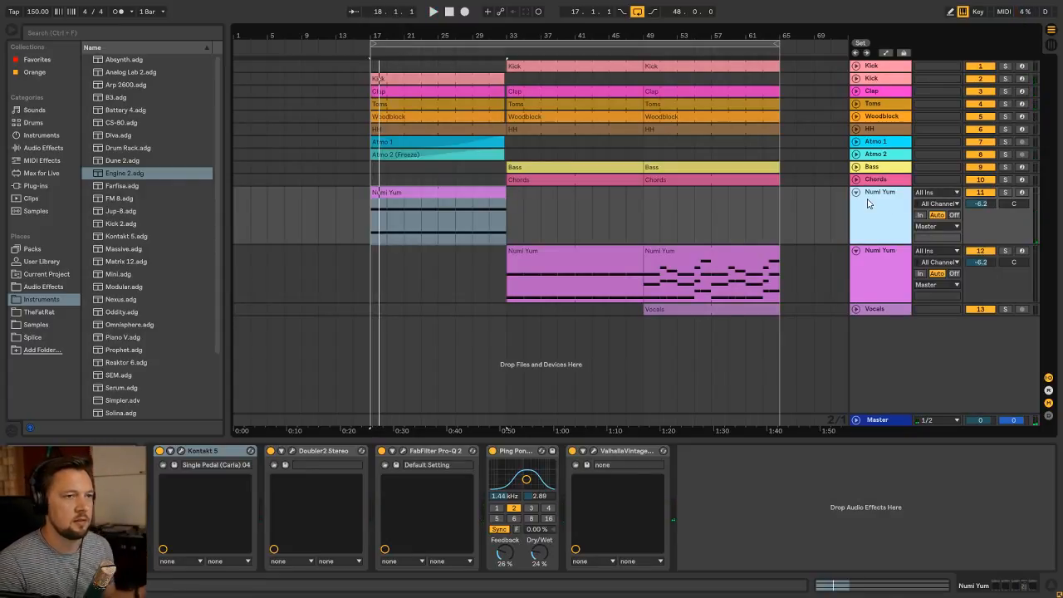
Play the build-up with the upper Numi Yum track muted for comparison, then stop and reactivate the track
left_click(982, 192)
key("space")
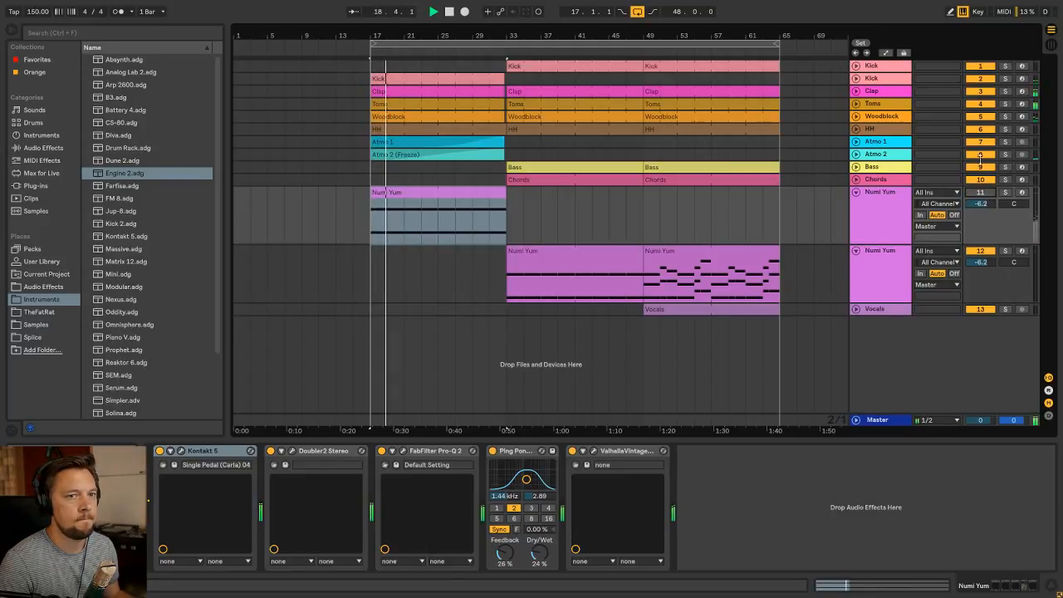
key("space")
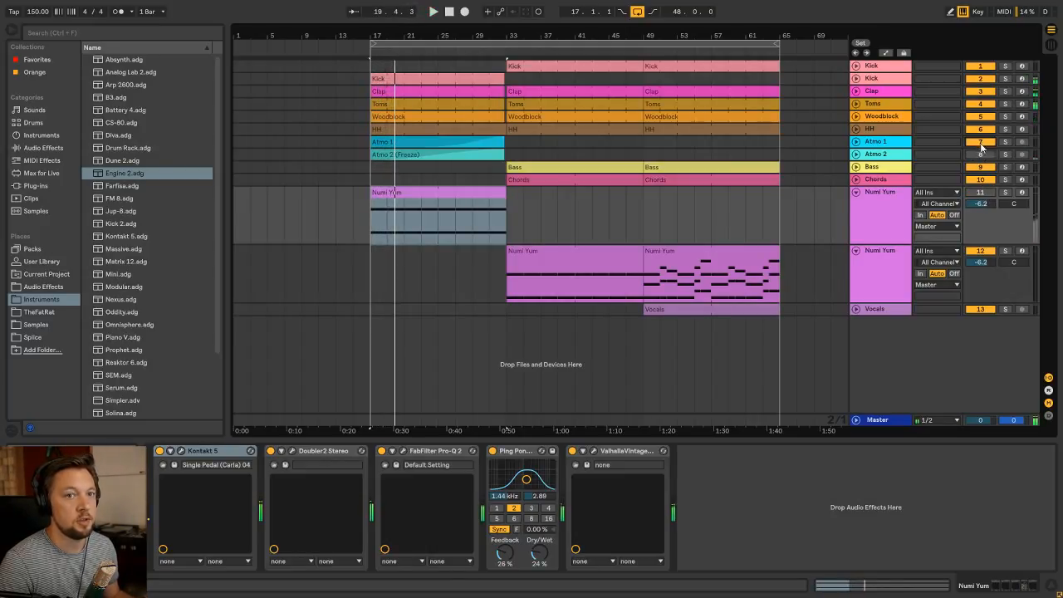
left_click(991, 193)
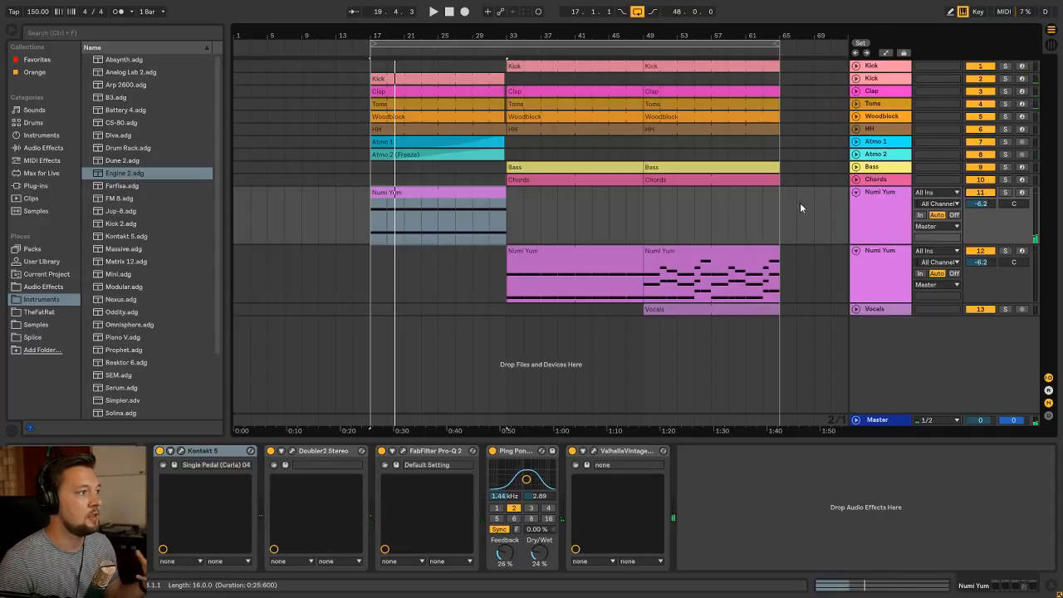
Place the start marker at bar 17 on the upper Numi Yum track
left_click(422, 196)
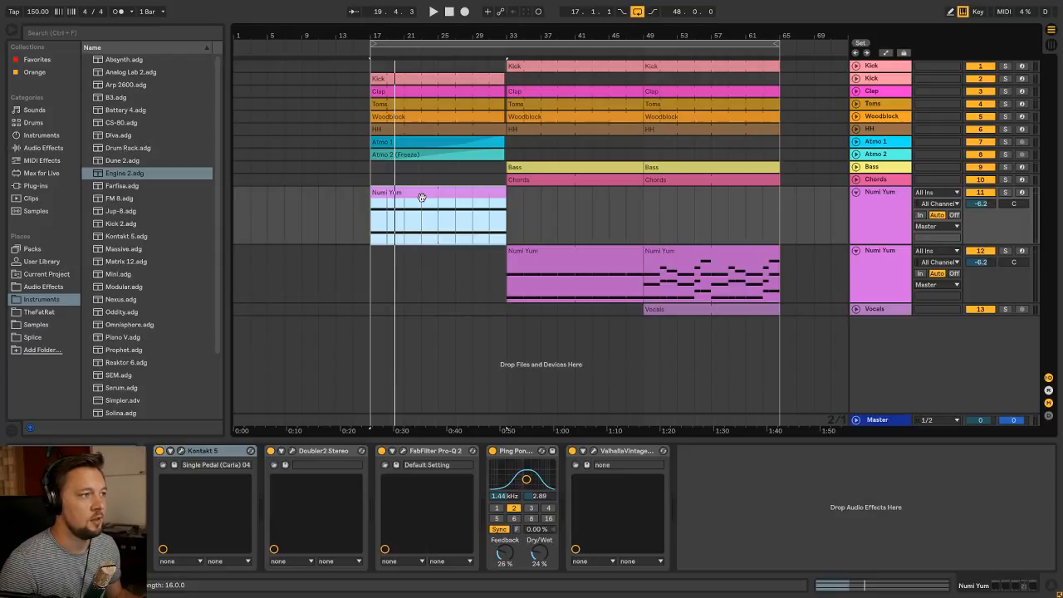
left_click(871, 193)
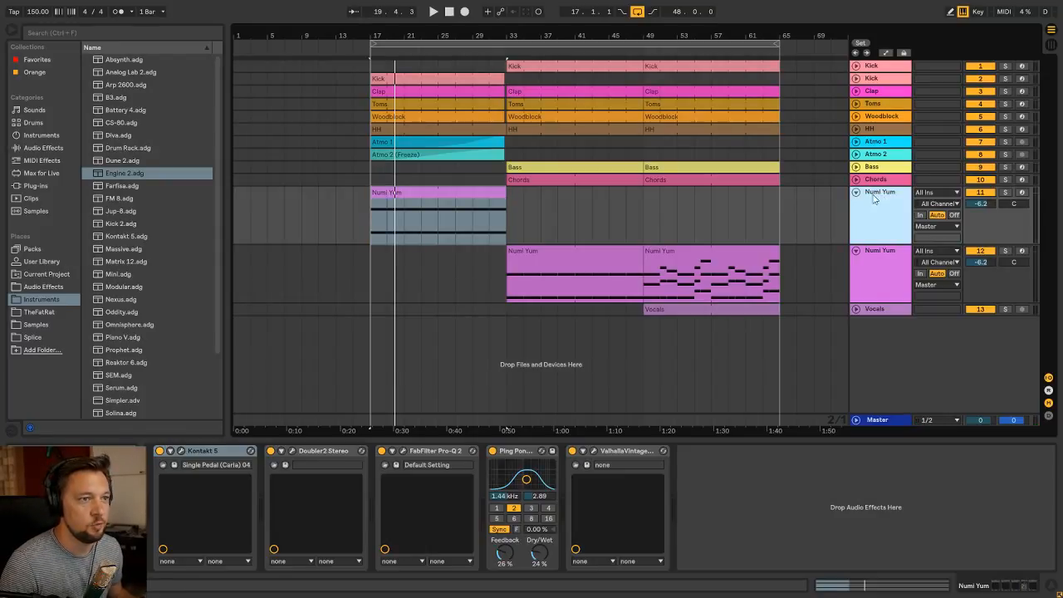
left_click(413, 189)
left_click(372, 222)
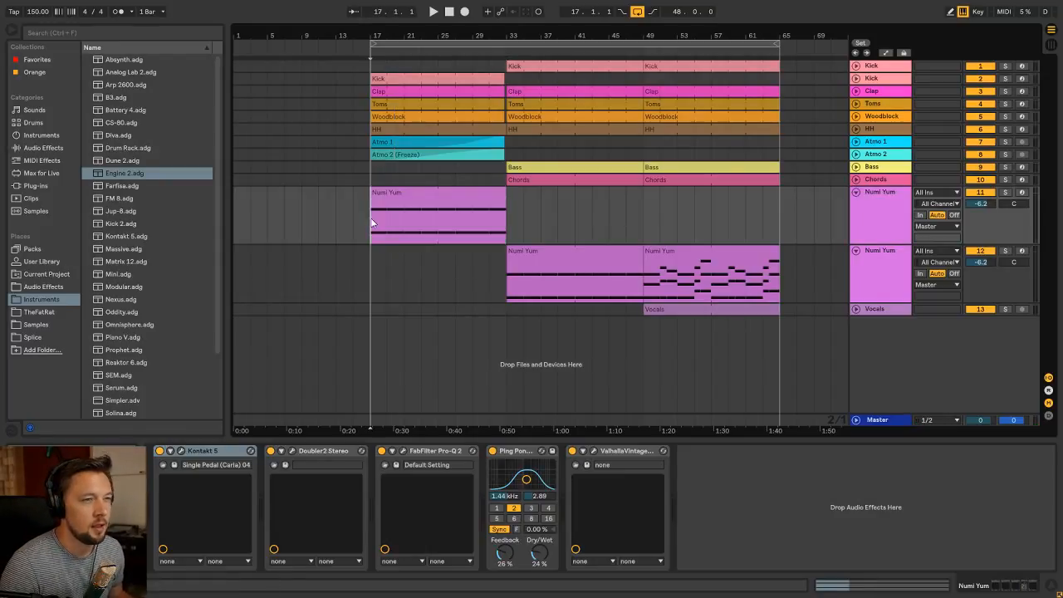
Delete the Ping Pong Delay and ValhallaVintageVerb from the upper Numi Yum track's device chain
left_click(435, 198)
left_click(863, 196)
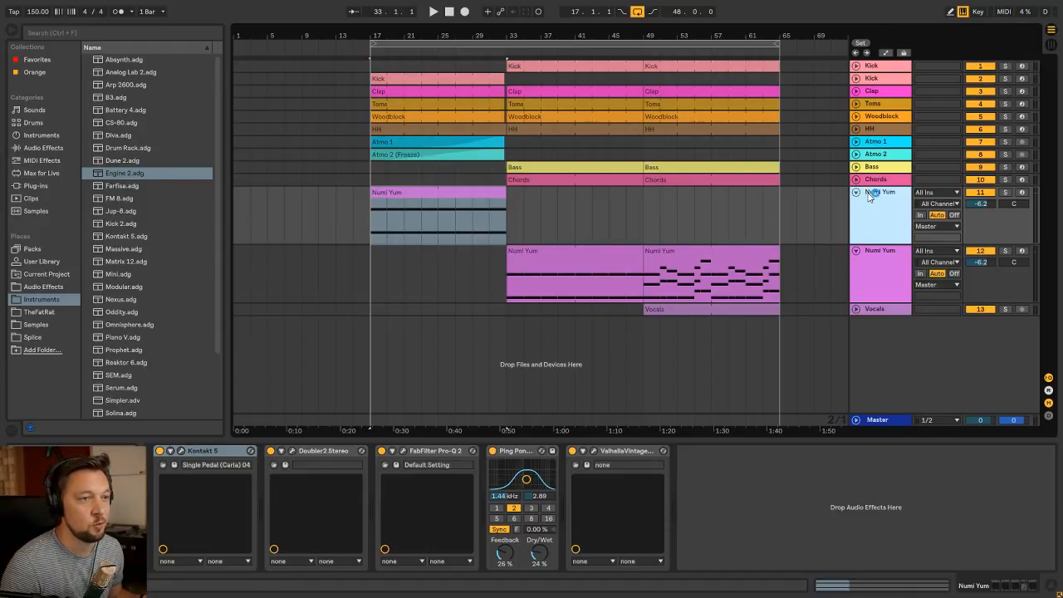
left_click(424, 197)
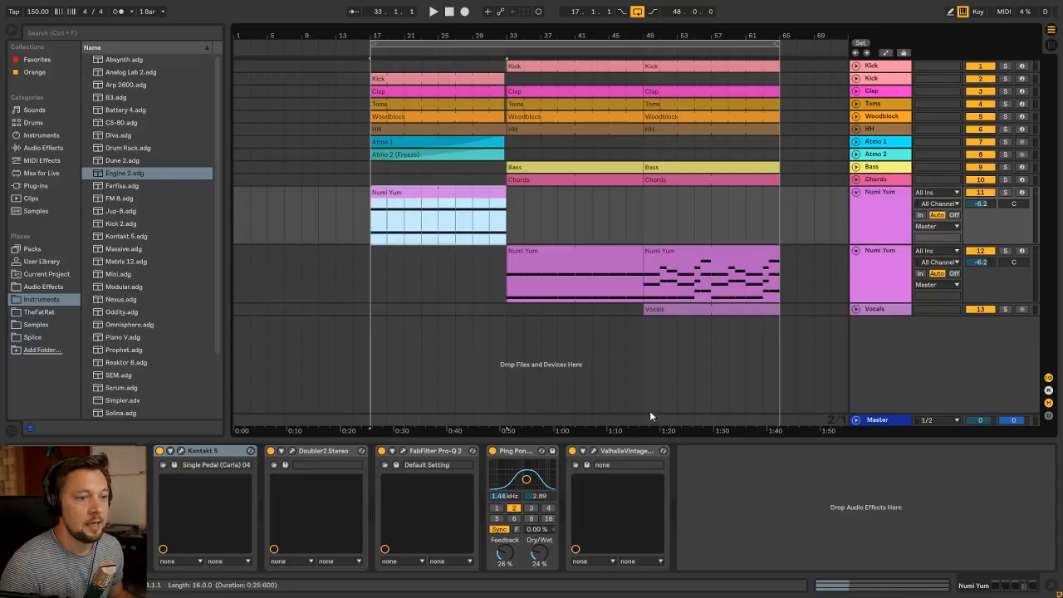
left_click(542, 454)
key("Delete")
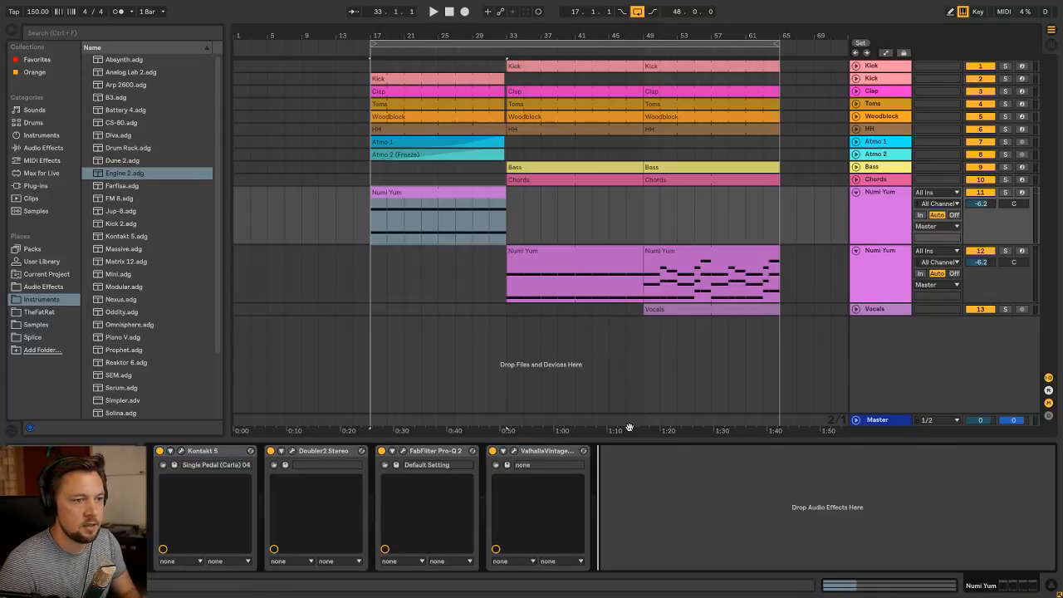
key("Delete")
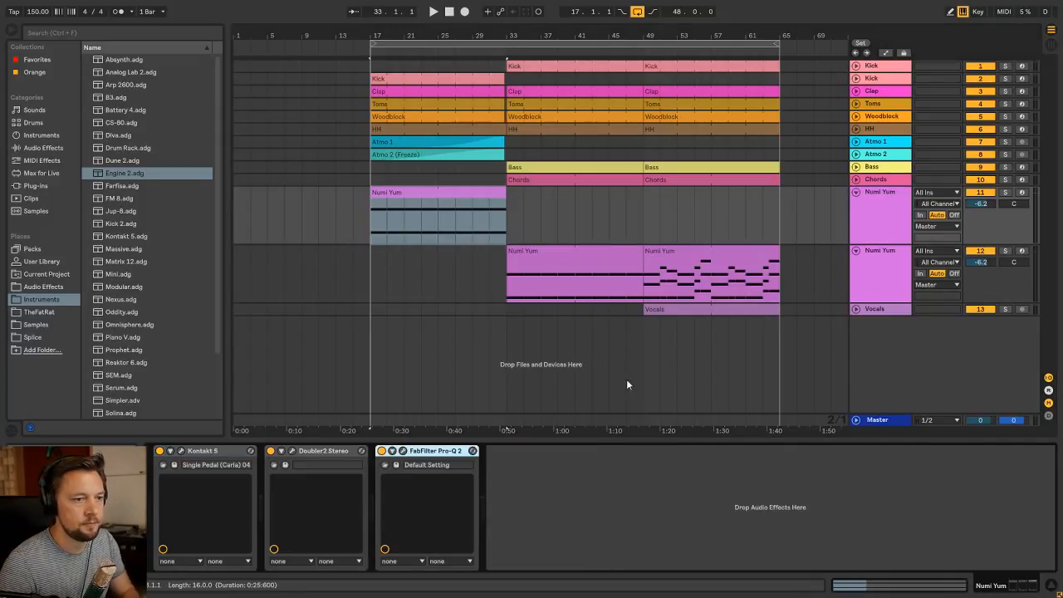
Freeze the upper Numi Yum track and flatten it to audio
right_click(890, 197)
left_click(928, 276)
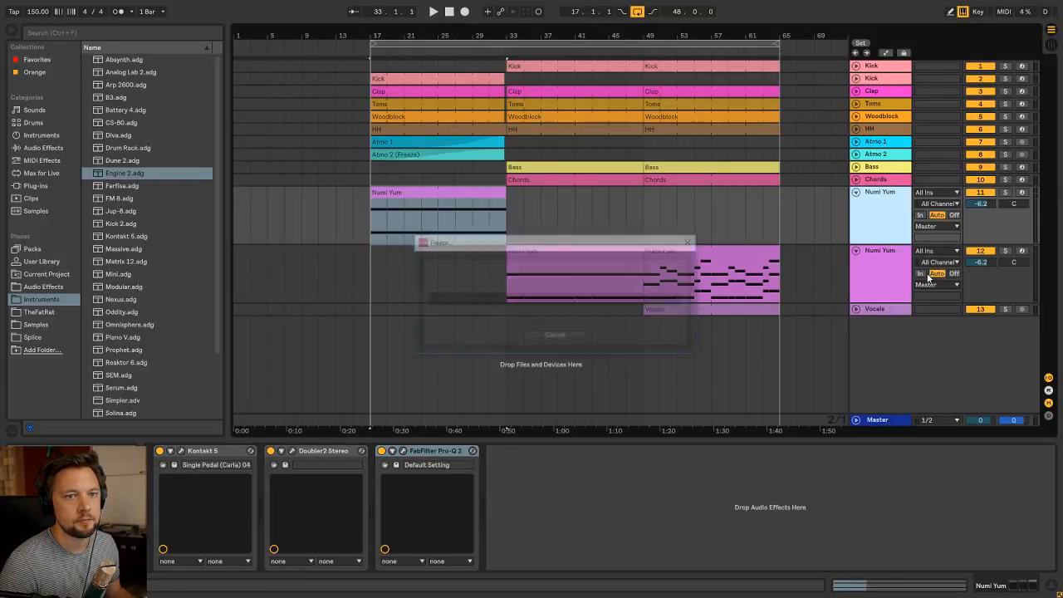
right_click(892, 196)
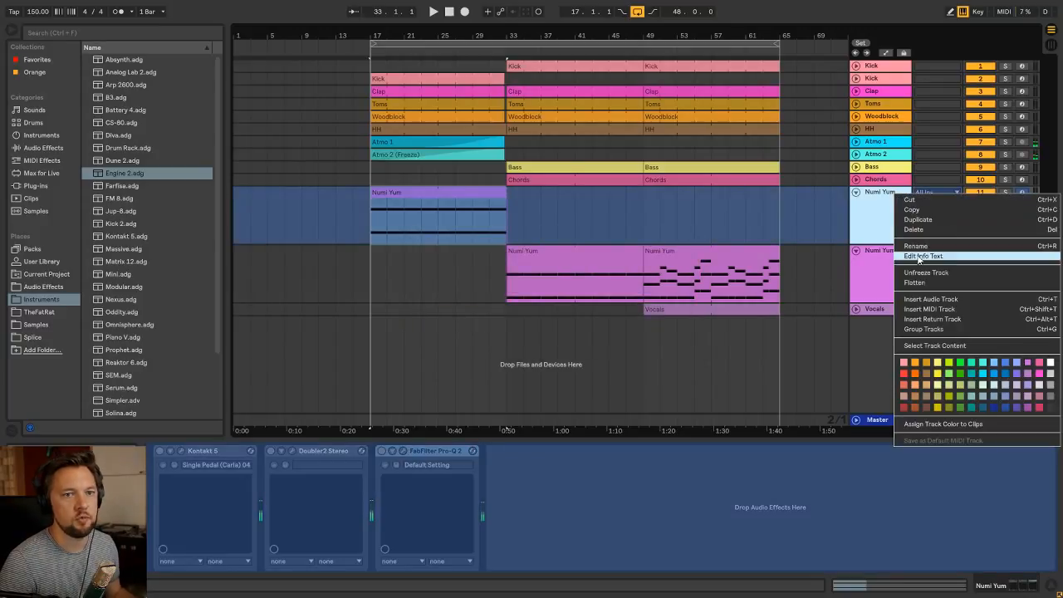
left_click(929, 287)
left_click(463, 198)
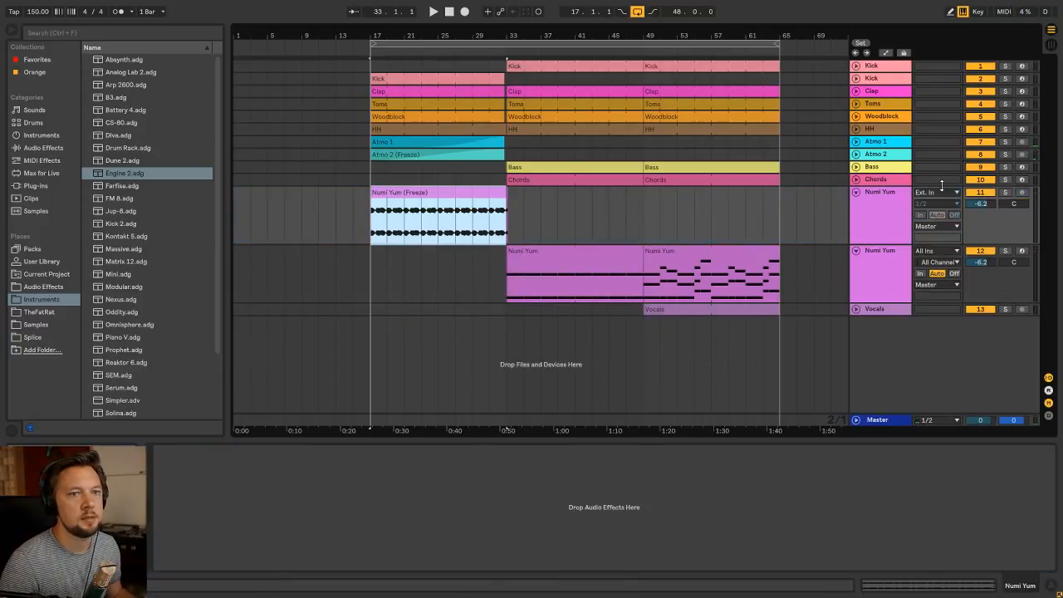
Audition the flattened Numi Yum clip in solo and trim its tail just before bar 33, in line with the build-up drums
left_click(1004, 192)
key("space")
left_click_drag(497, 37, 499, 124)
key("space")
left_click_drag(619, 209, 559, 207)
key("Delete")
left_click_drag(548, 37, 548, 4)
left_click(460, 194)
left_click(1005, 192)
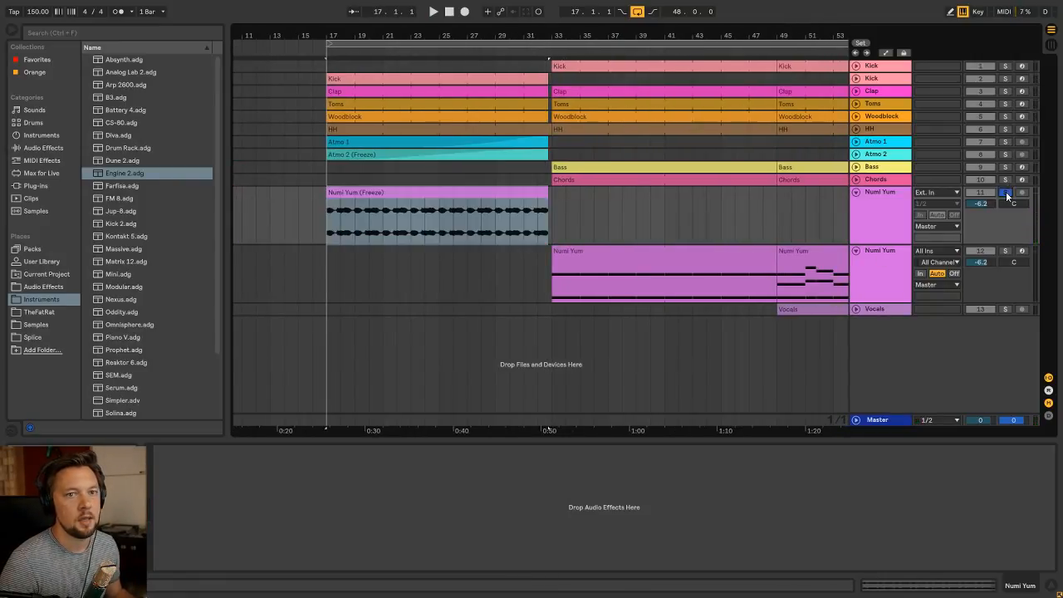
Copy the Ping Pong Delay and ValhallaVintageVerb from the lower Numi Yum track onto the flattened upper one
left_click(880, 249)
left_click(522, 452)
left_click(609, 451, "shift")
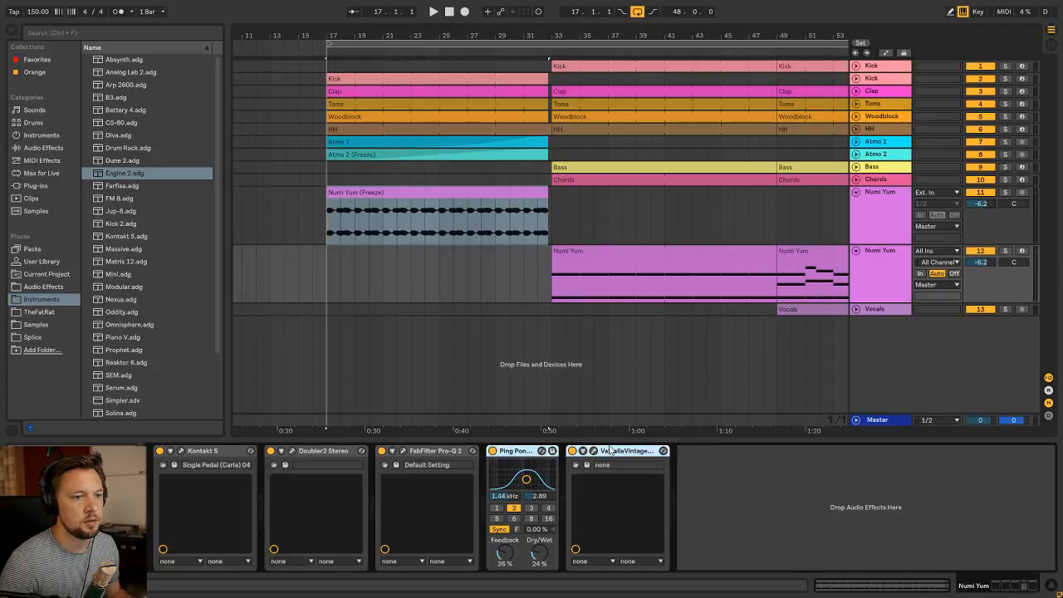
left_click(387, 195)
left_click(531, 498)
key("ctrl+v")
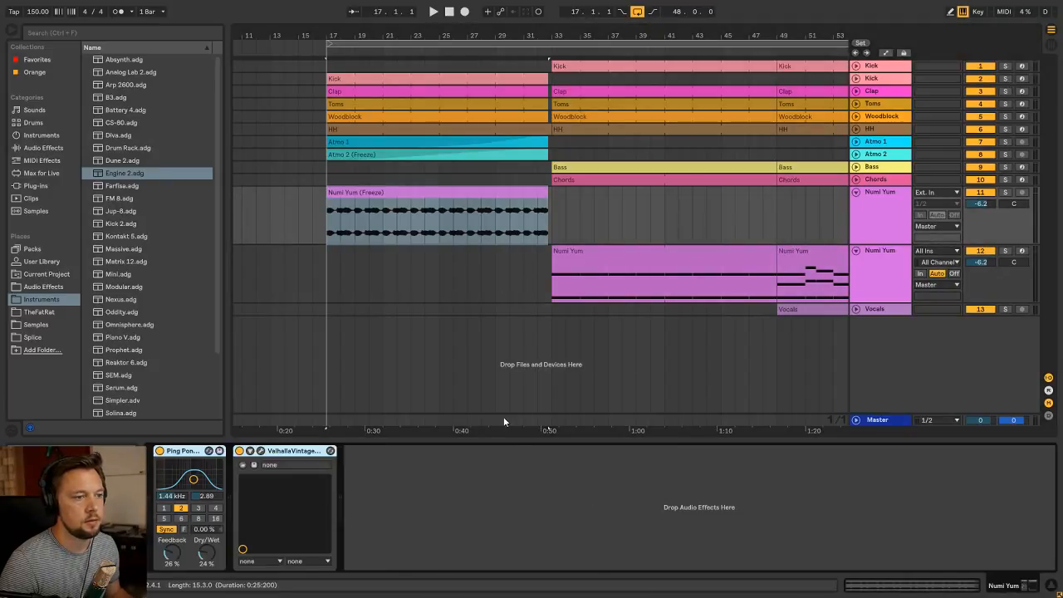
Group the copied delay and reverb into an Audio Effect Rack and show its macro controls
left_click(953, 196)
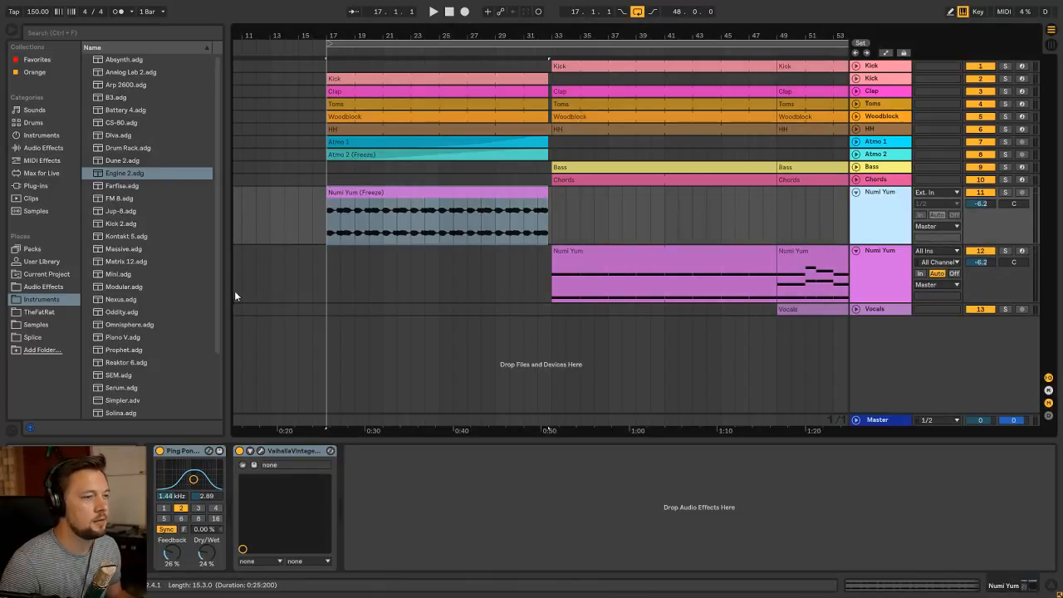
left_click(190, 451)
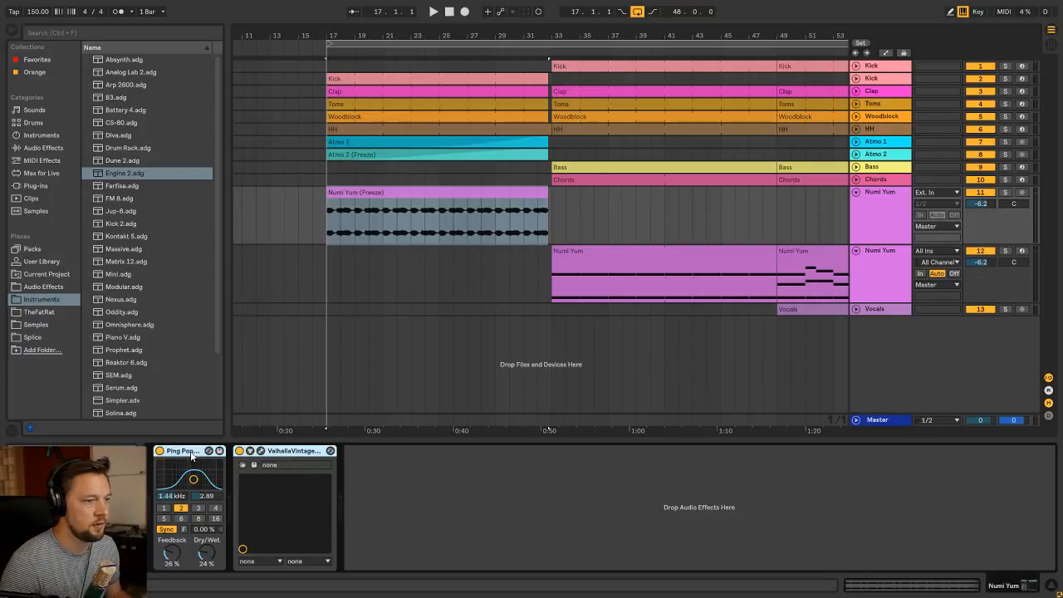
key("ctrl+g")
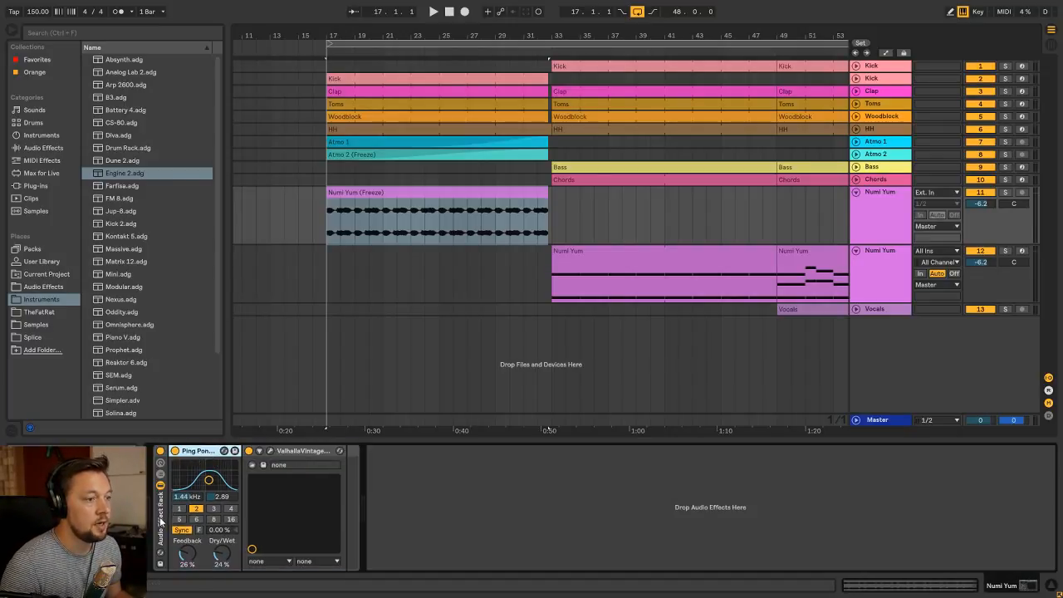
left_click(161, 462)
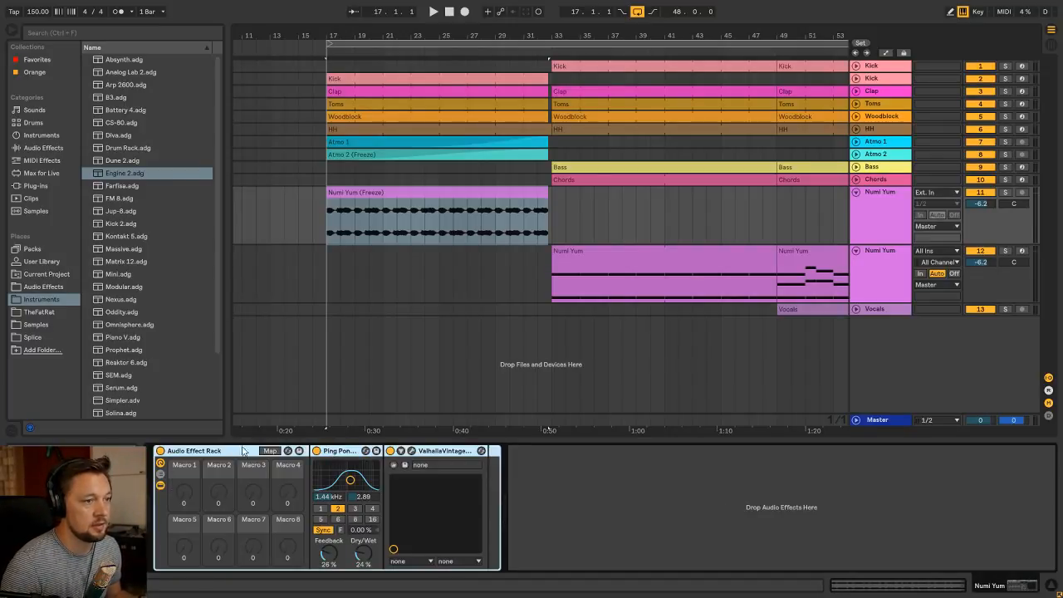
left_click(341, 451)
left_click(240, 451)
left_click(447, 451)
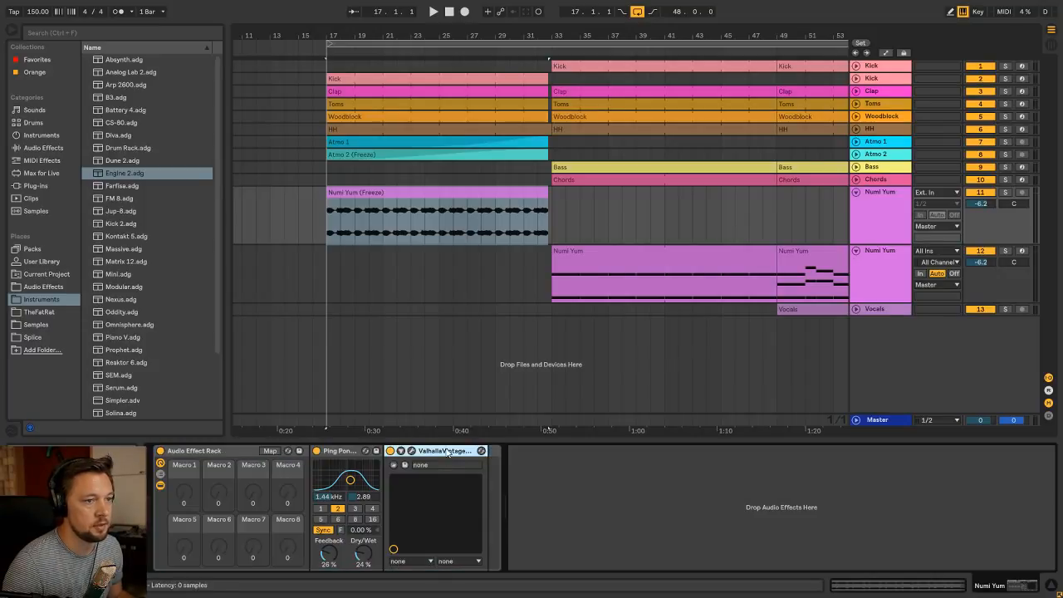
left_click(338, 451)
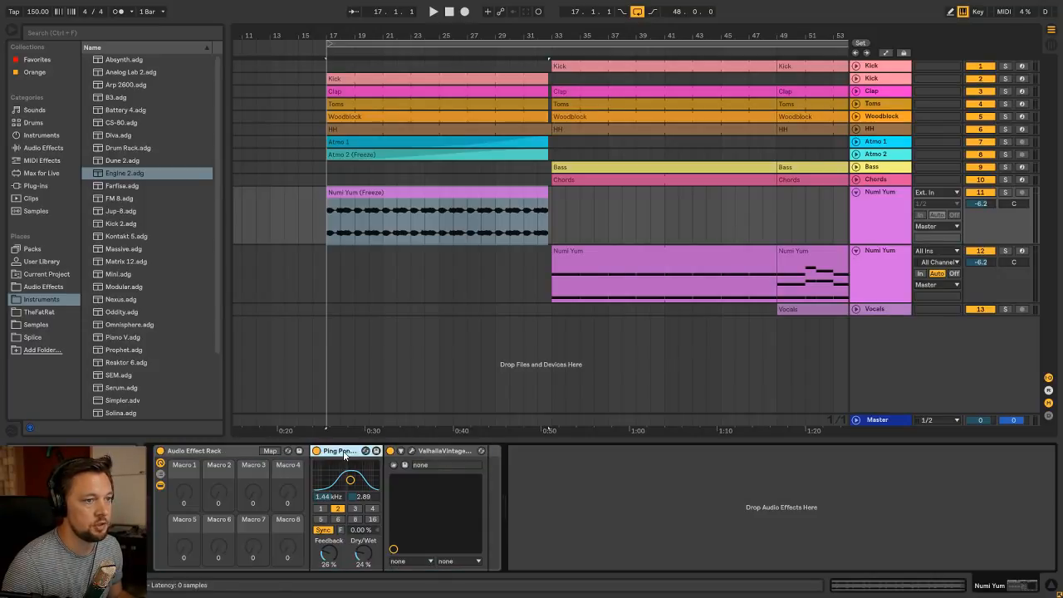
Insert an EQ Eight ahead of the Ping Pong Delay inside the rack, disabling band 1 and enabling band 7
left_click(43, 286)
left_click(132, 122)
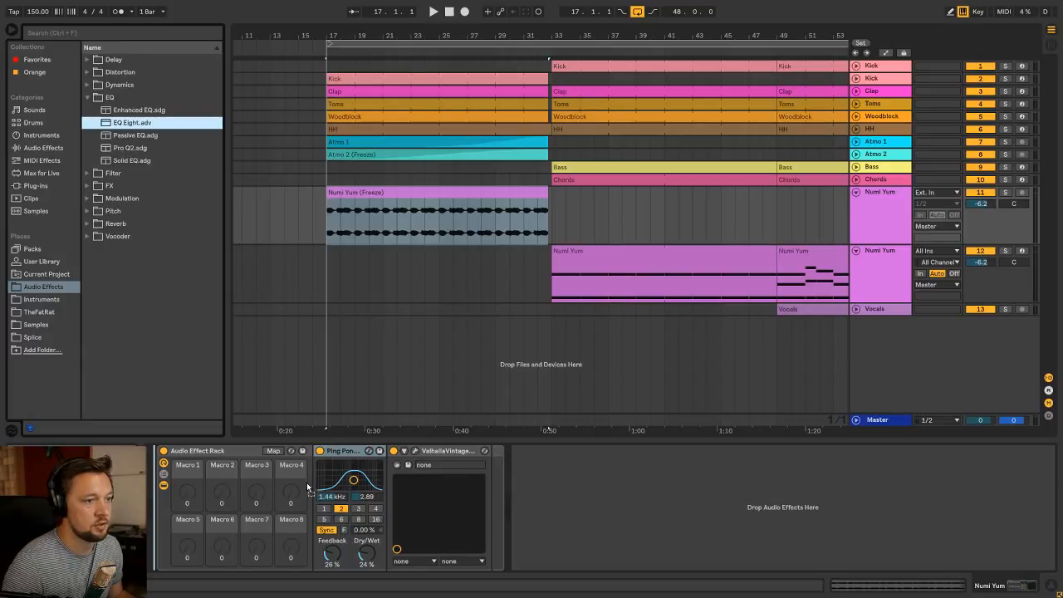
left_click_drag(306, 482, 311, 486)
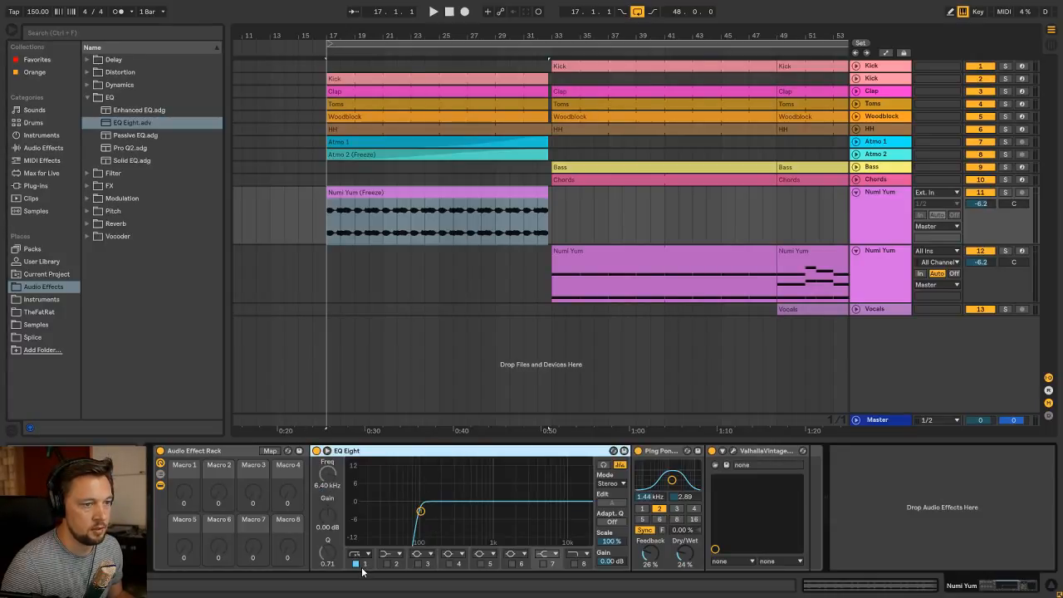
left_click(356, 564)
left_click(544, 564)
Lower the EQ Eight band 7 gain to -5.48 dB during playback and solo the upper Numi Yum track
key("space")
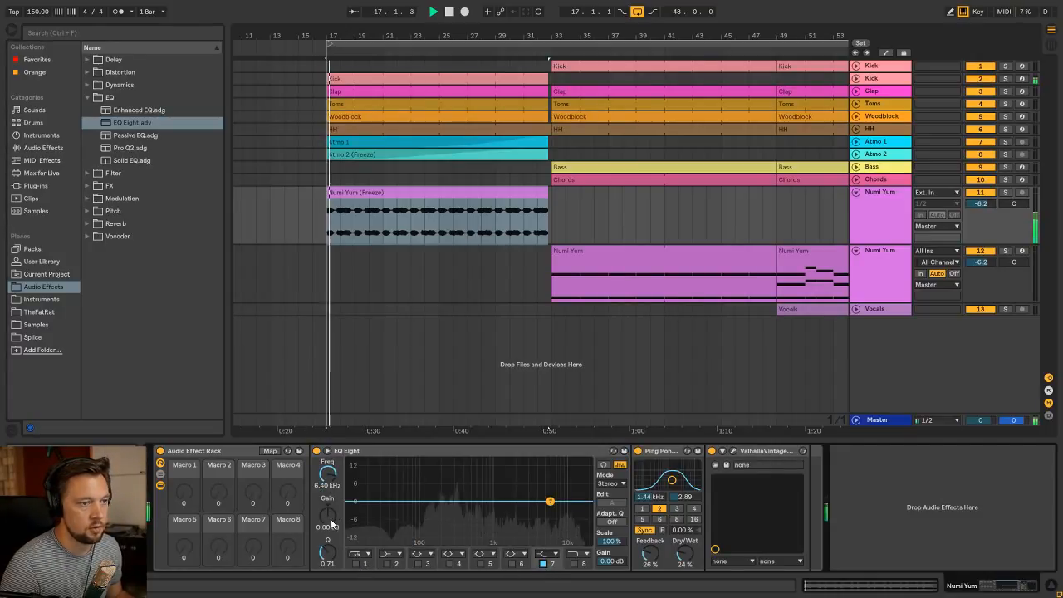
left_click_drag(331, 524, 331, 544)
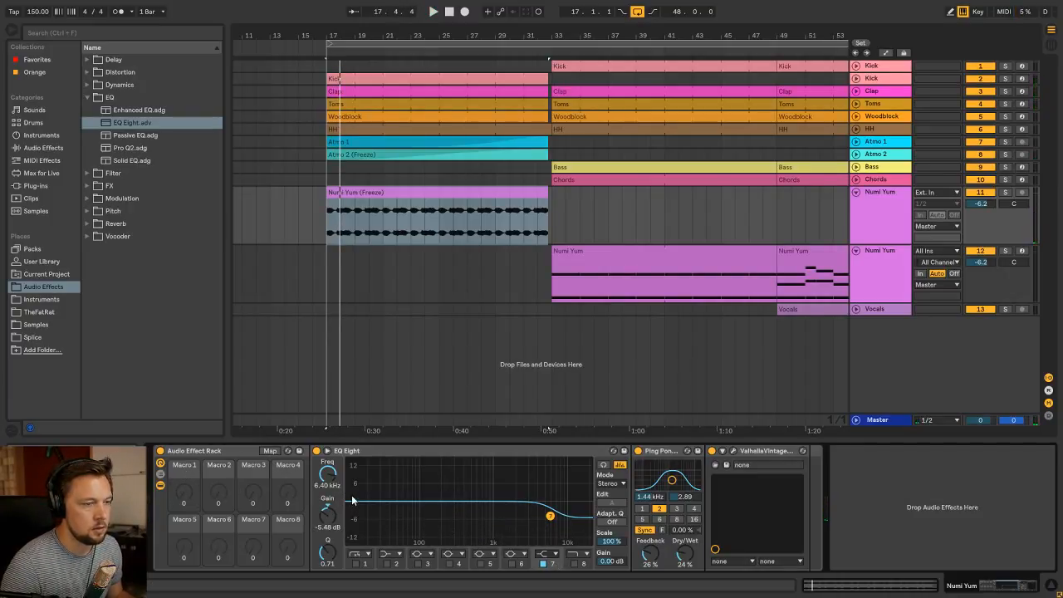
left_click(1005, 192)
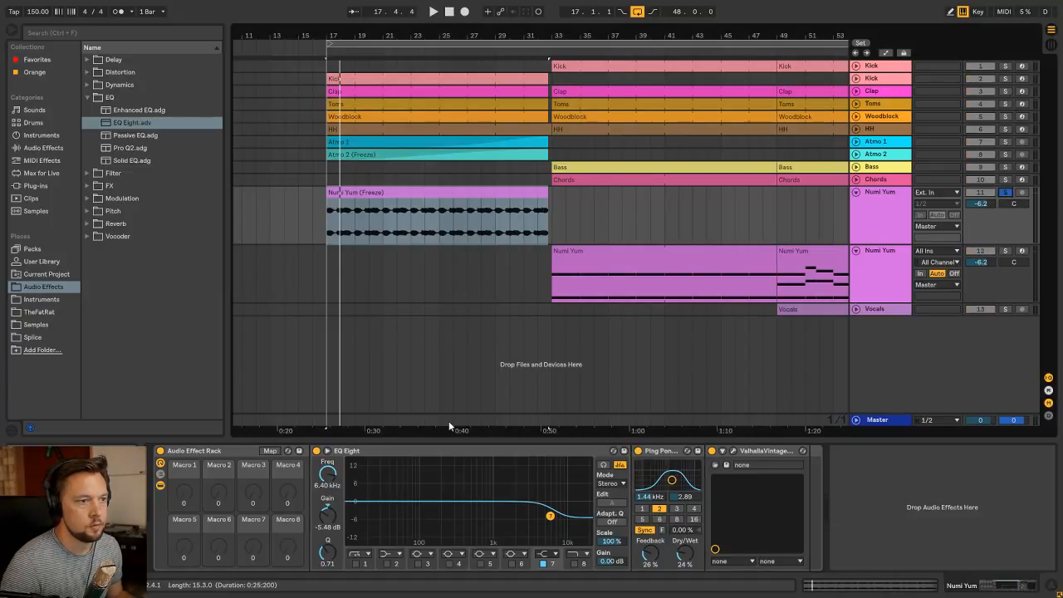
key("space")
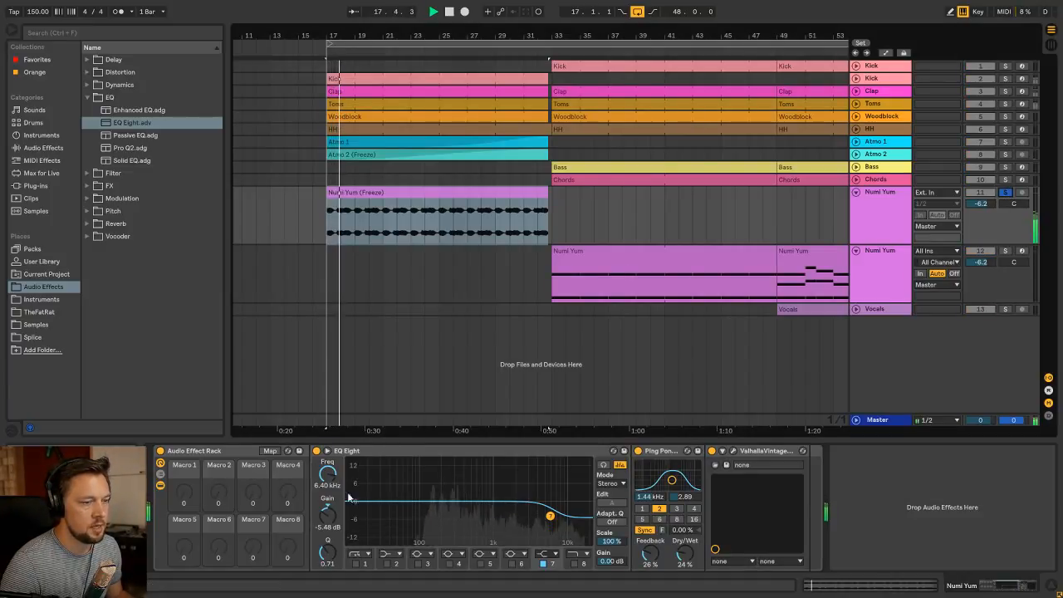
Map EQ Eight band 7's frequency and gain to Macro 1, and raise the macro to 97 during playback
right_click(183, 490)
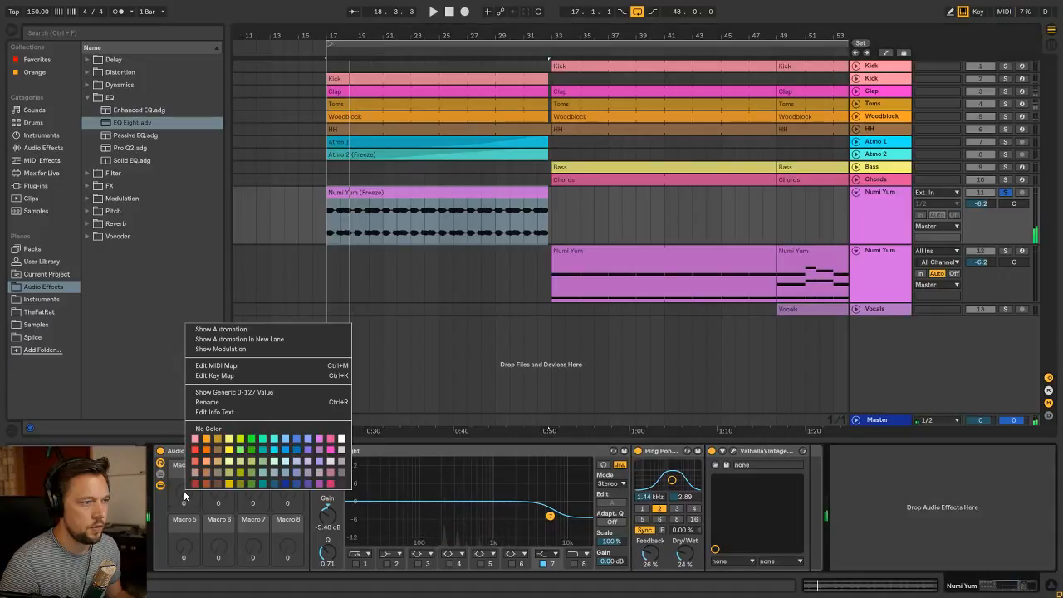
key("Escape")
left_click(270, 451)
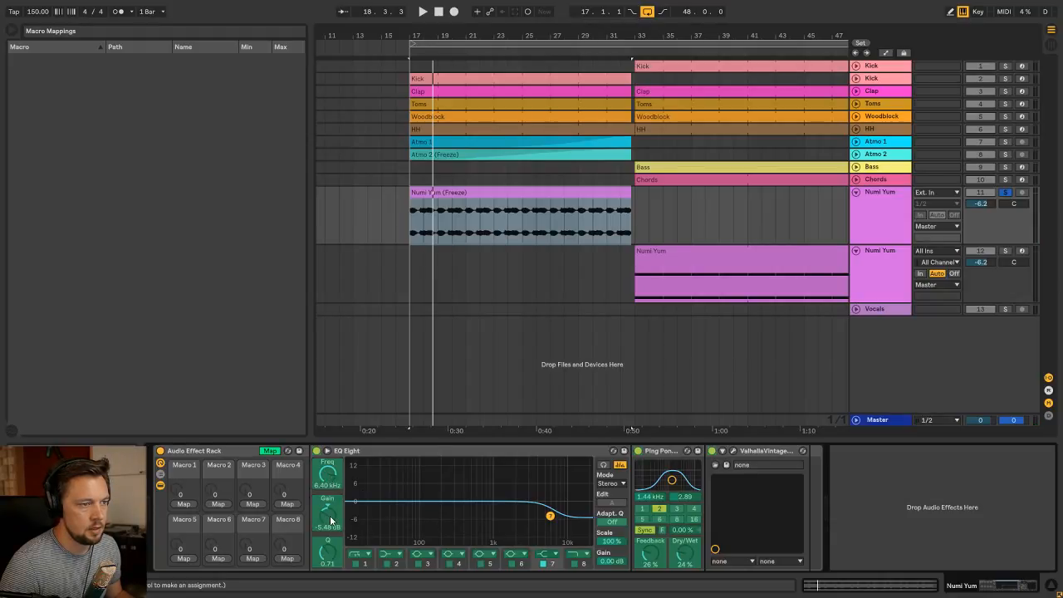
left_click(185, 505)
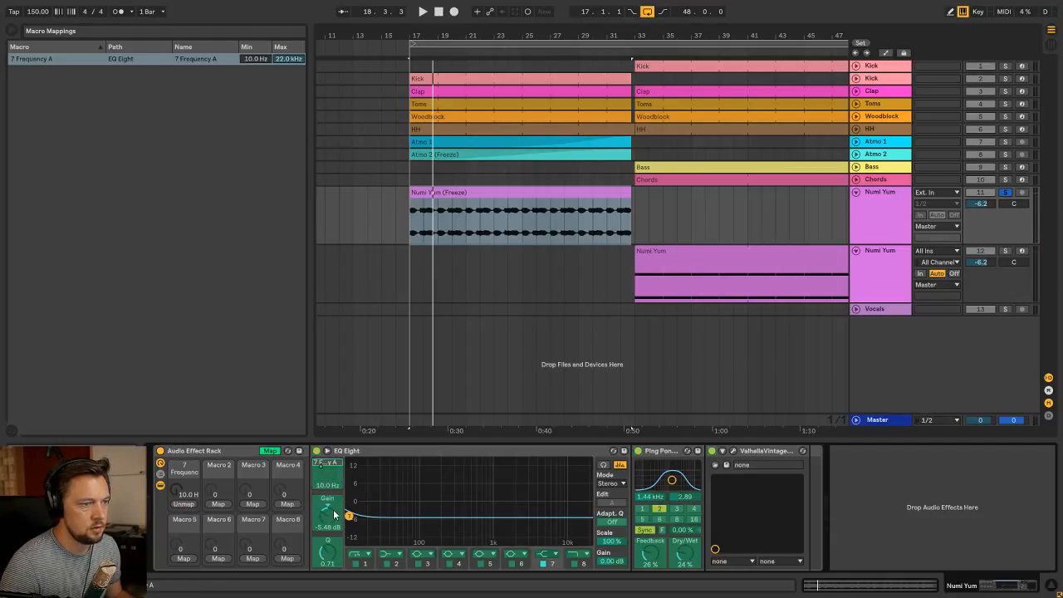
left_click(186, 505)
key("space")
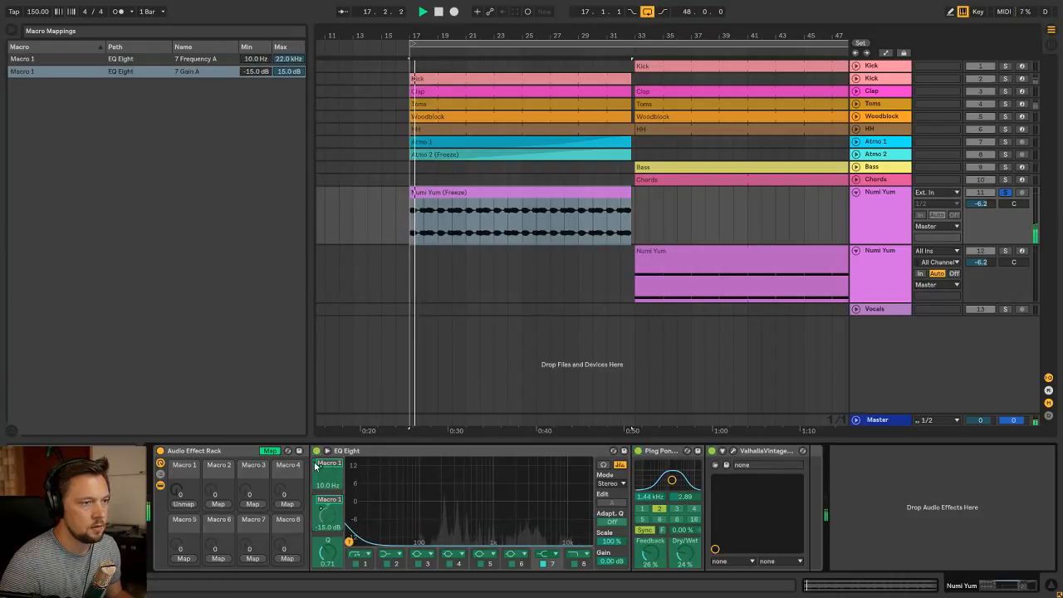
left_click_drag(181, 491, 181, 411)
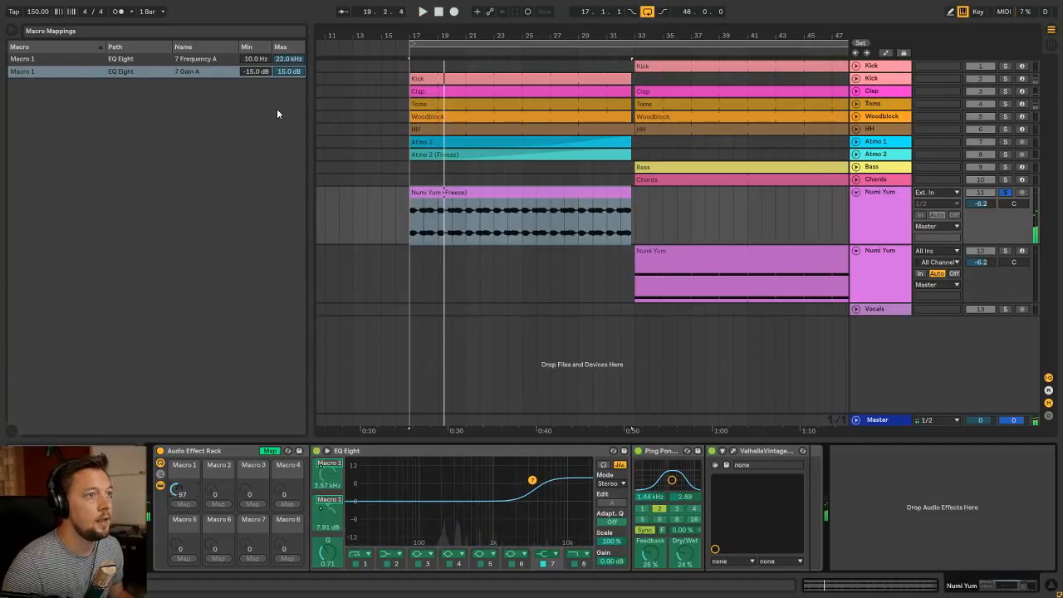
Set Macro 1's minimum band 7 frequency to 22.0 kHz and its gain range from 0.00 dB to -15.0 dB
left_click(256, 60)
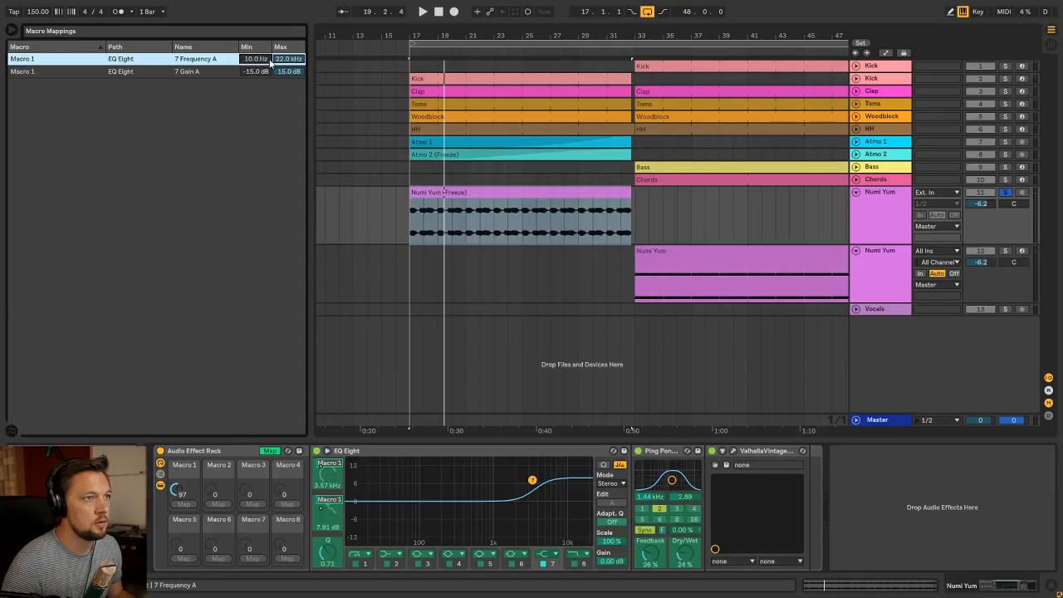
left_click_drag(259, 64, 259, 30)
left_click_drag(259, 73, 259, 39)
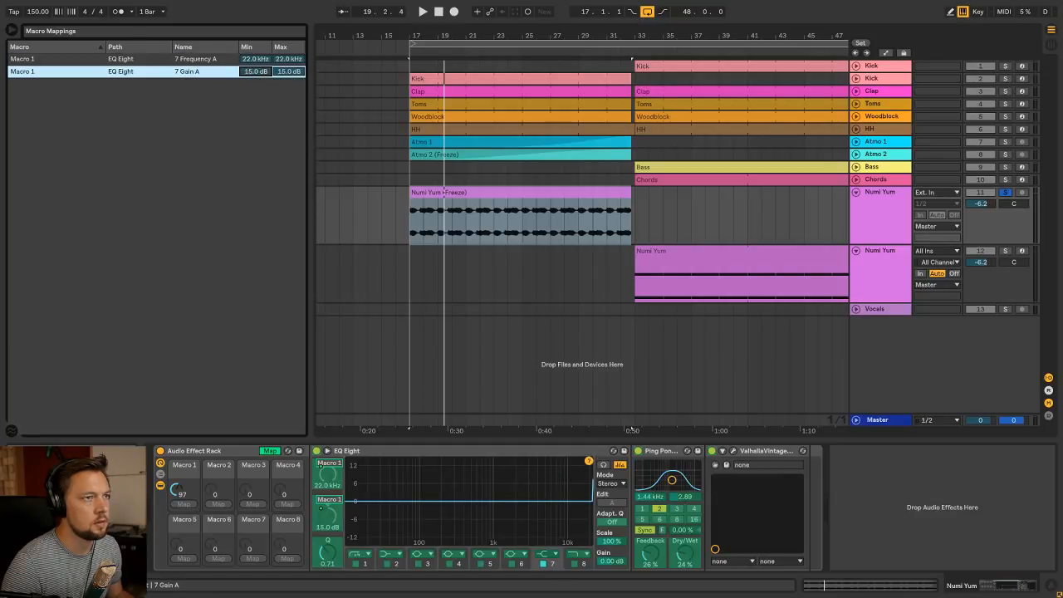
double_click(256, 73)
left_click_drag(294, 74, 294, 107)
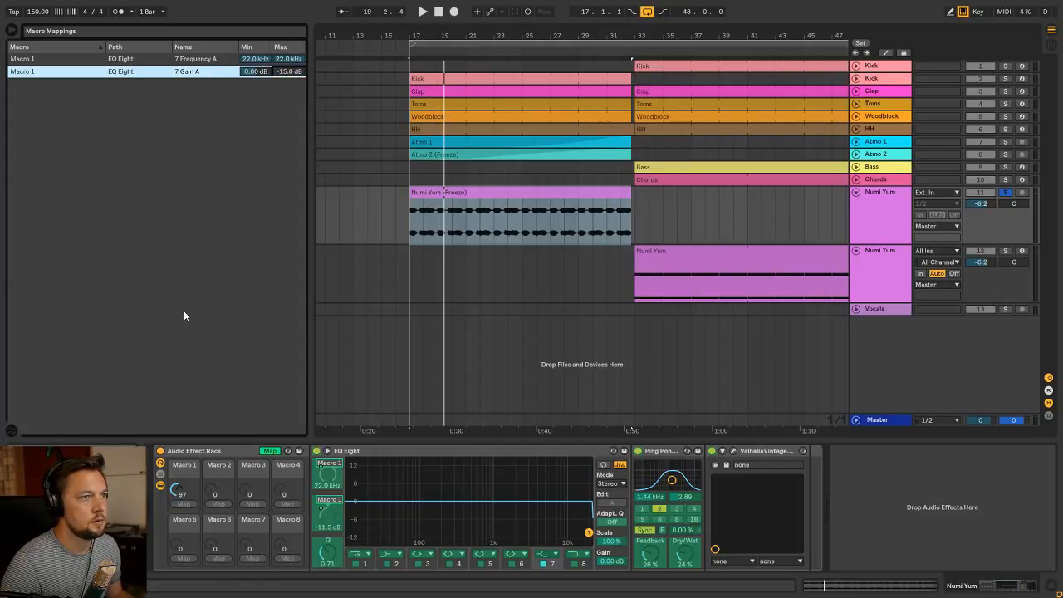
With playback running, raise Macro 1 to 127 and set its mapped maximums to 1.76 kHz frequency and -11.3 dB gain
key("space")
mouse_move(176, 492)
left_mouse_down()
mouse_move(176, 467)
mouse_move(178, 596)
mouse_move(177, 490)
left_mouse_up()
key("space")
key("space")
mouse_move(288, 59)
left_mouse_down()
mouse_move(289, 45)
mouse_move(289, 61)
left_mouse_up()
left_click(289, 71)
left_click(289, 59)
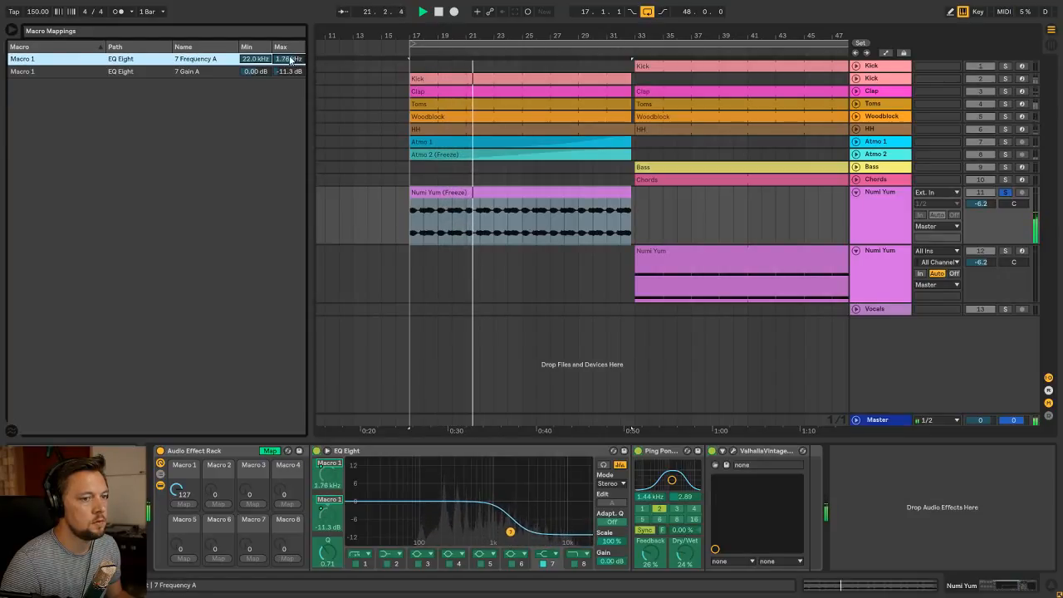
key("space")
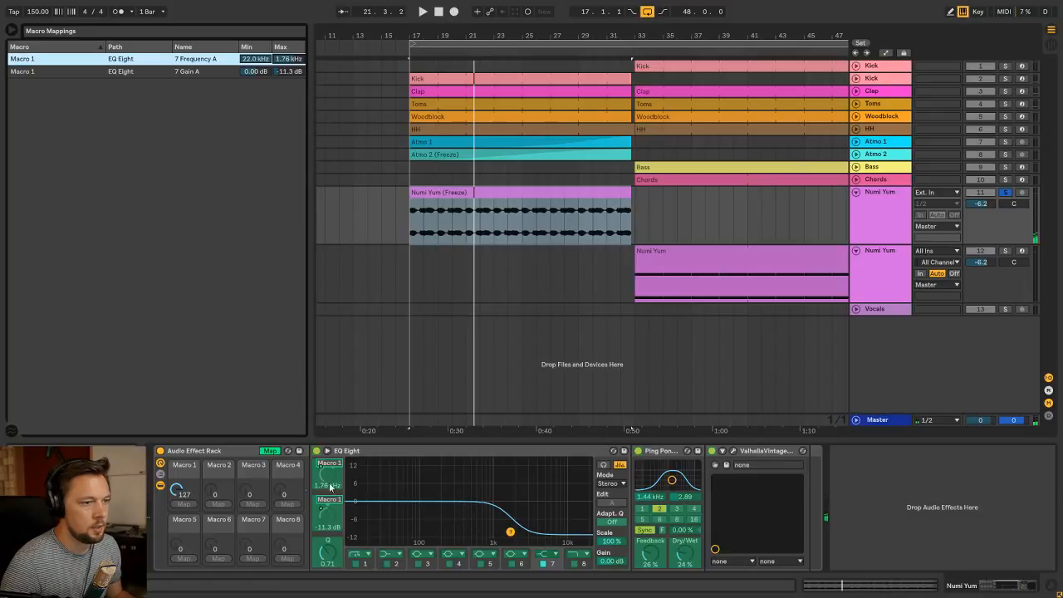
Map EQ Eight band 2's frequency and gain to Macro 1
left_click(366, 566)
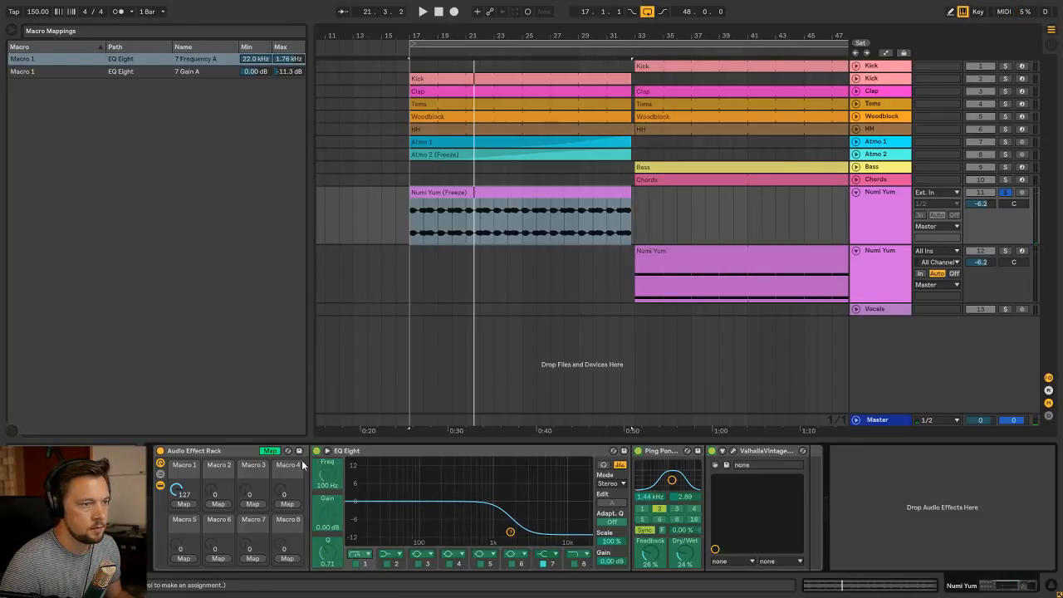
left_click(270, 451)
left_click(398, 564)
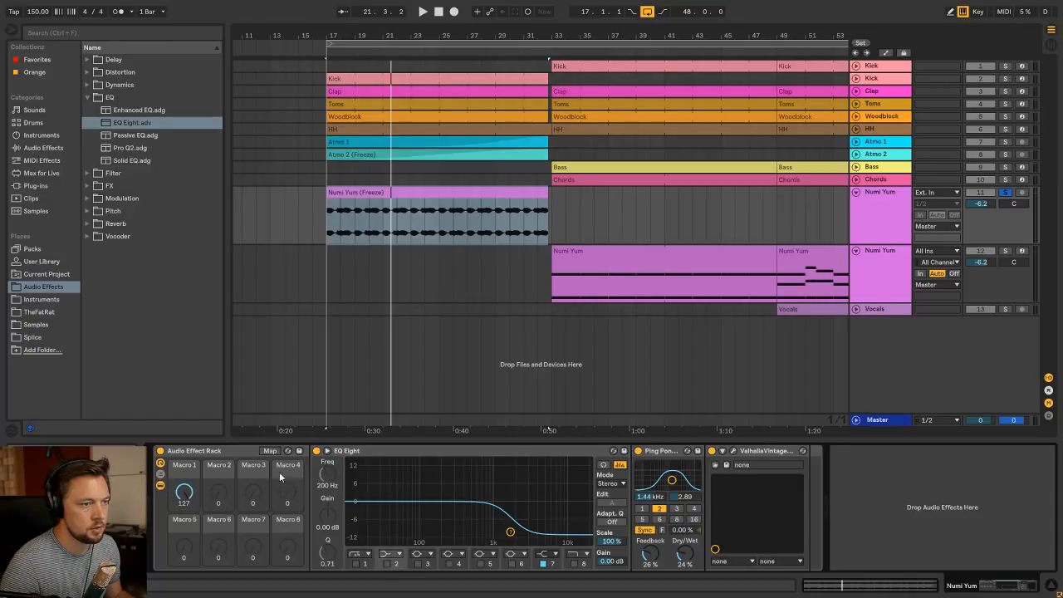
left_click(271, 451)
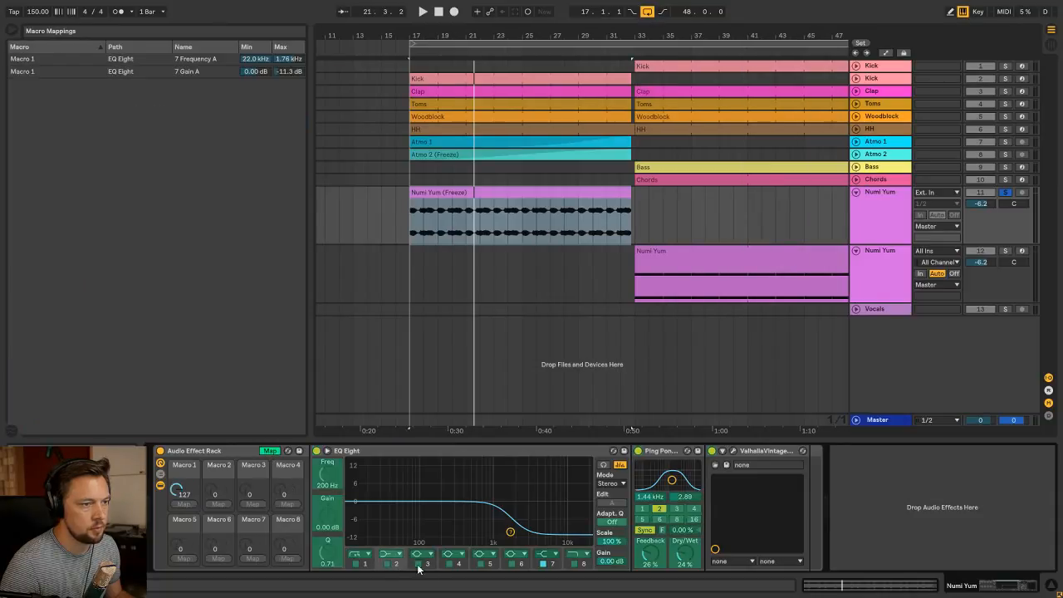
left_click(330, 479)
left_click(272, 451)
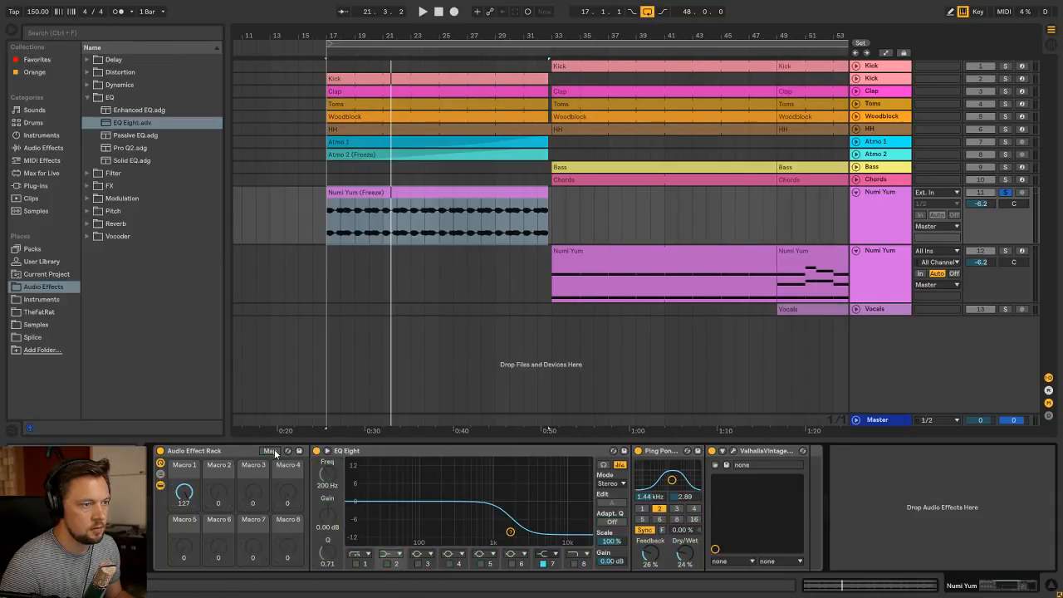
left_click(272, 451)
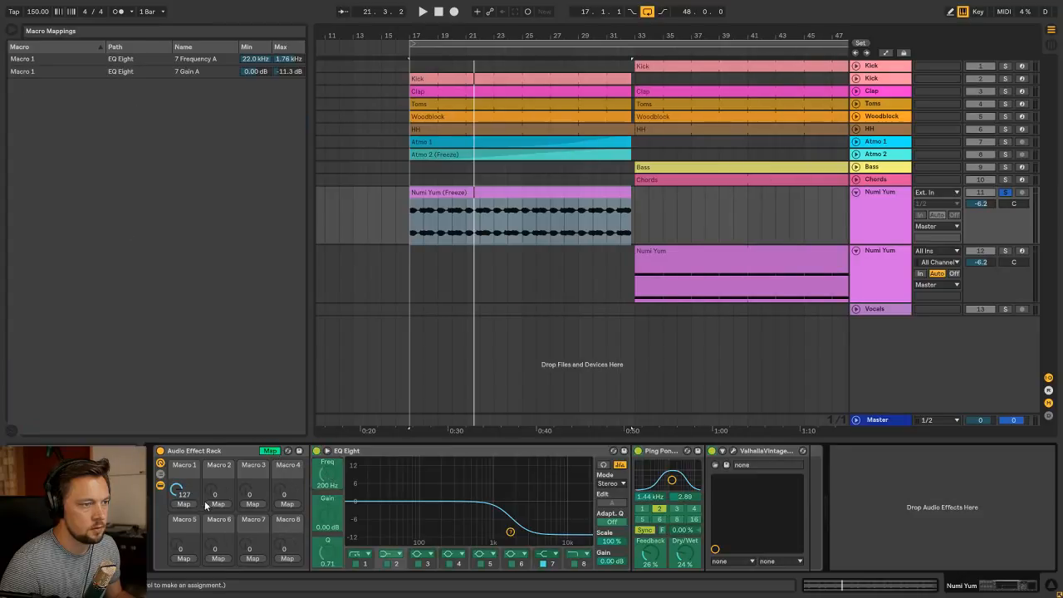
left_click(184, 504)
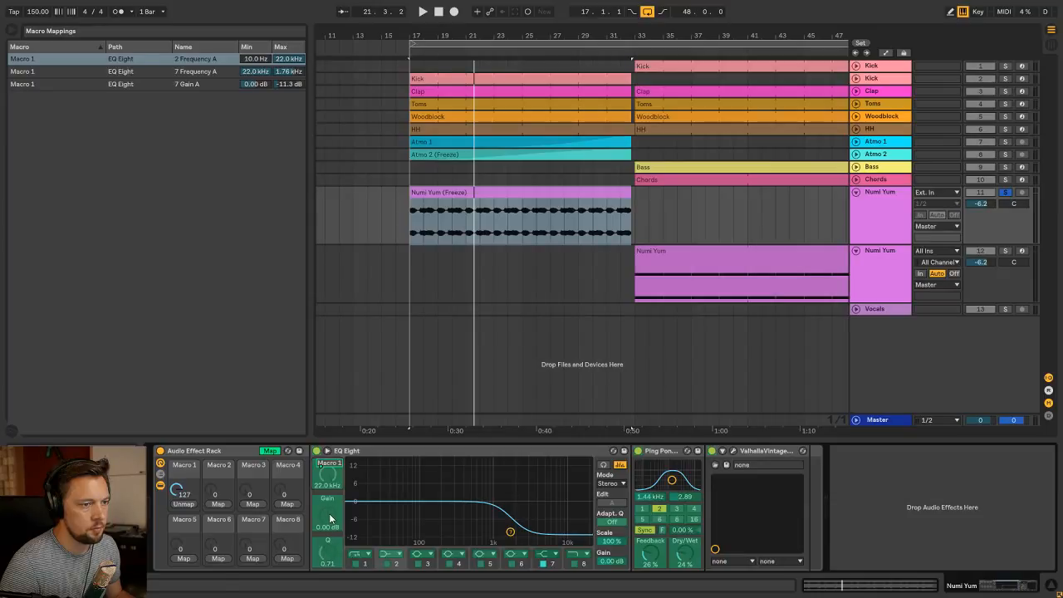
left_click(187, 504)
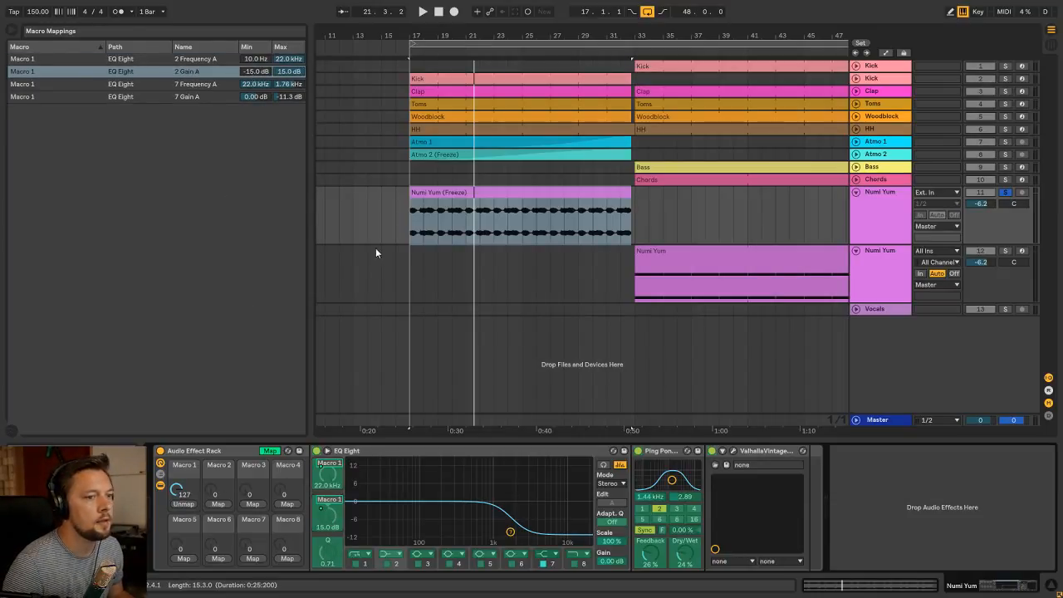
Lower Macro 1 to 0, then set band 2's mapped maximum frequency to 10.0 Hz and its gain range from 0.00 dB to -15.0 dB
mouse_move(177, 491)
left_mouse_down()
mouse_move(176, 590)
mouse_move(177, 486)
left_mouse_up()
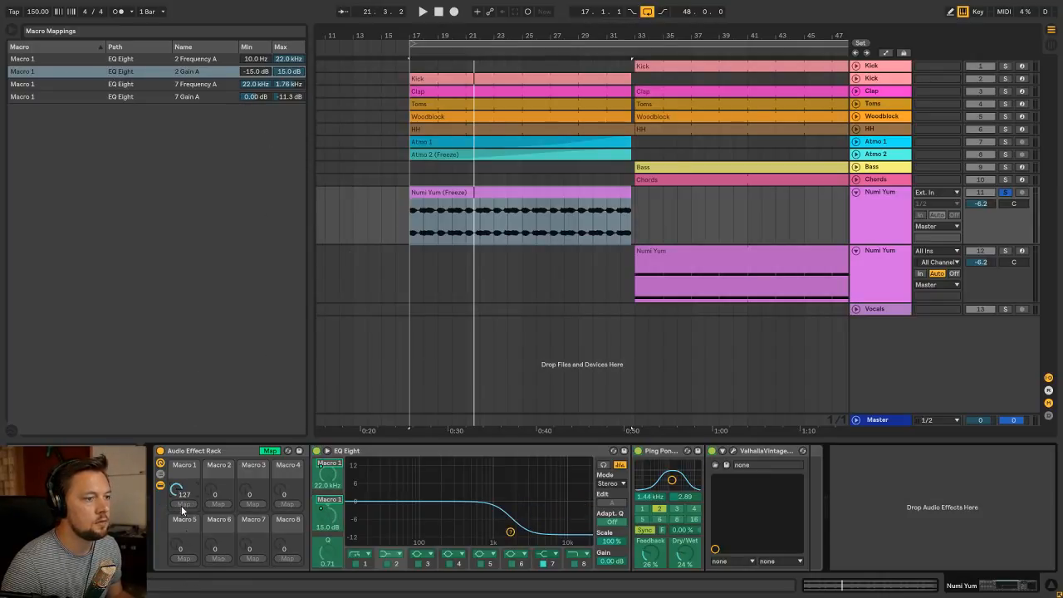
left_click_drag(182, 507, 182, 594)
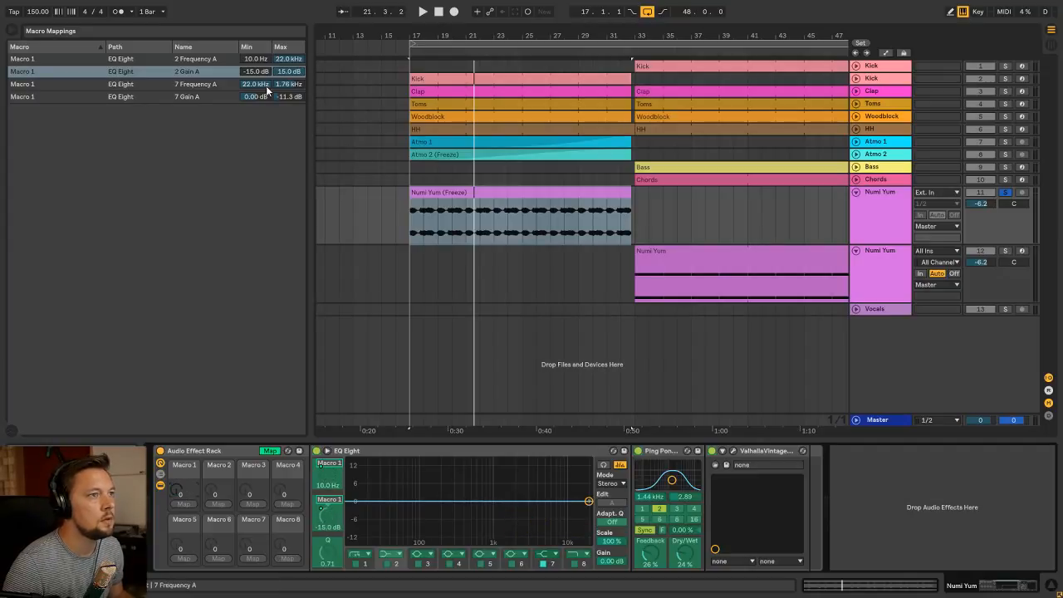
left_click(257, 60)
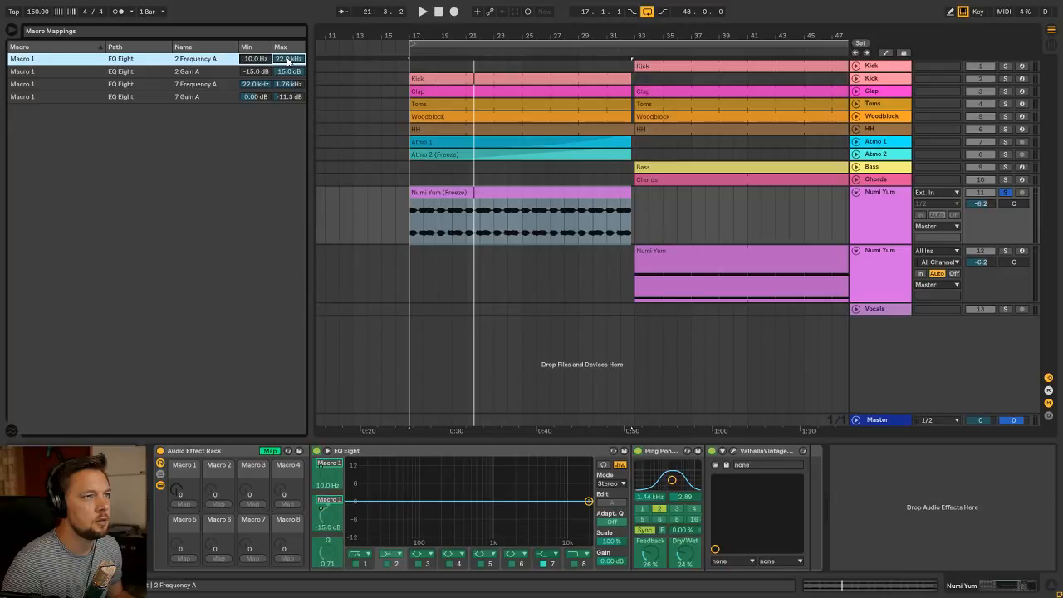
left_click(242, 72)
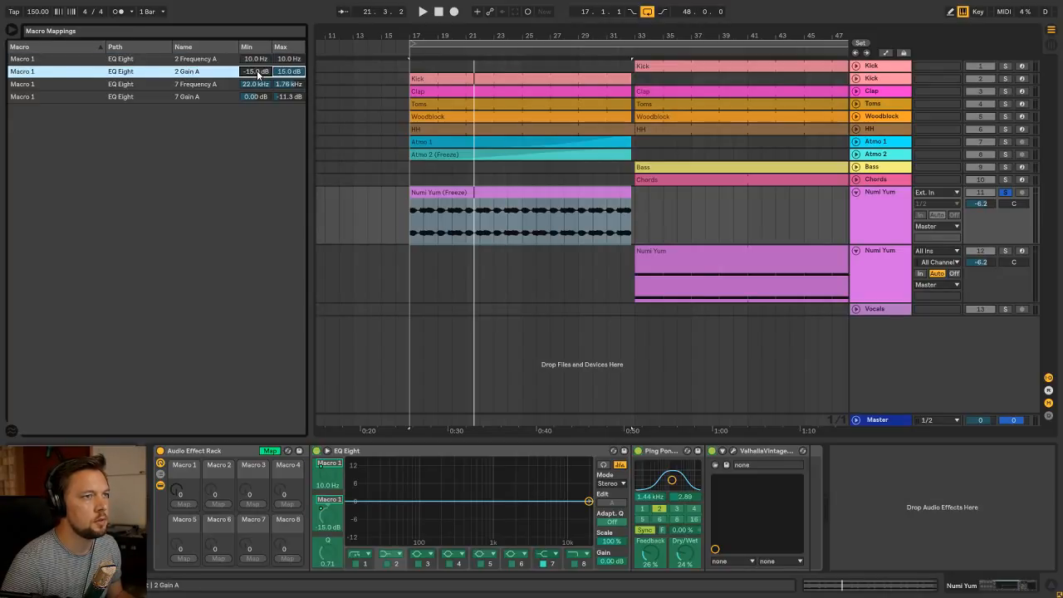
left_click_drag(292, 72, 293, 166)
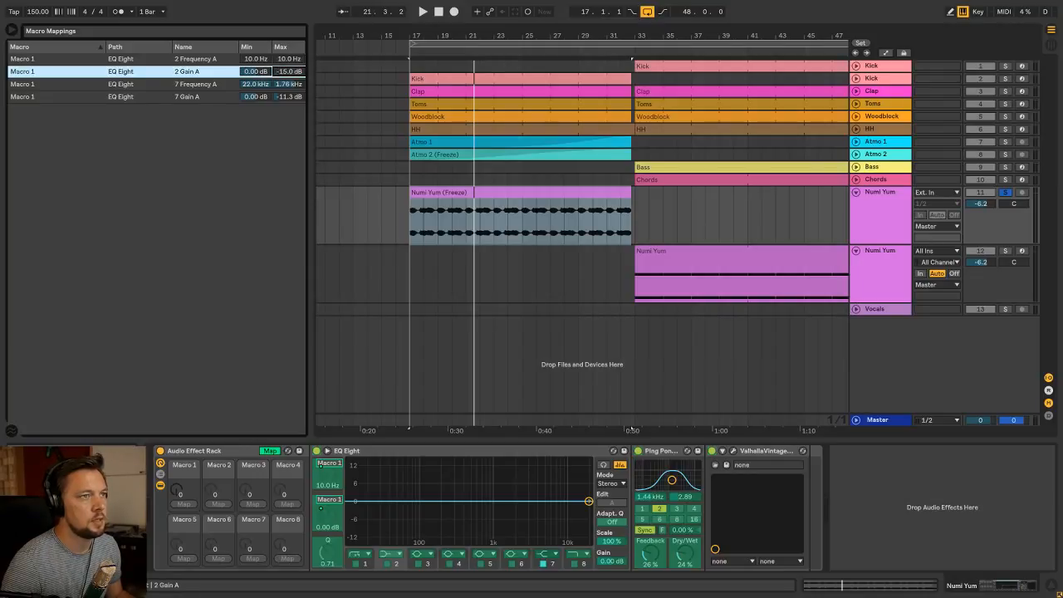
Enable band 2 of the EQ Eight and raise Macro 1 to 127
left_click_drag(177, 491, 177, 408)
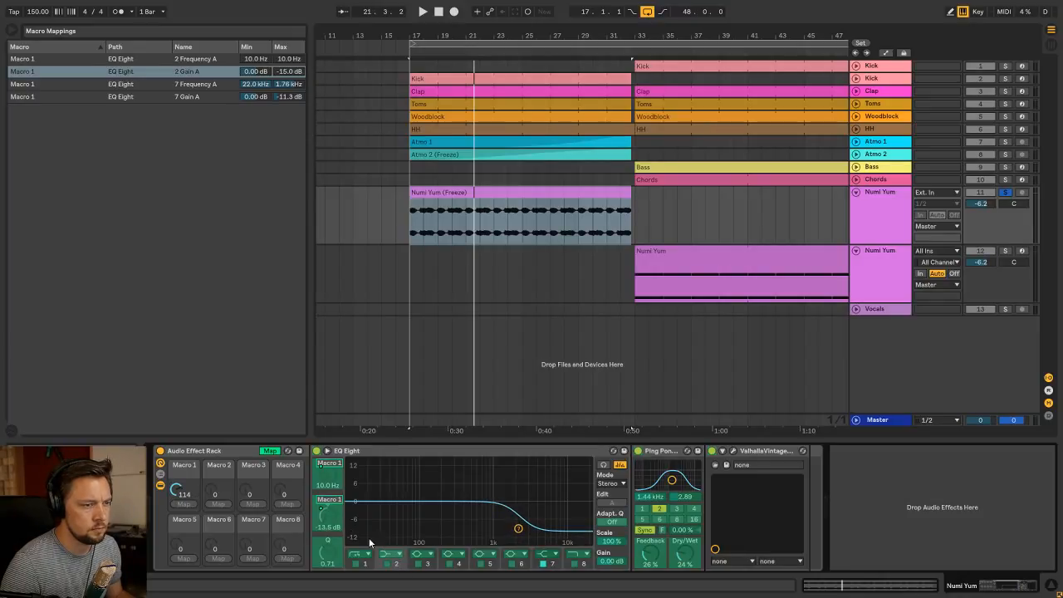
left_click(387, 566)
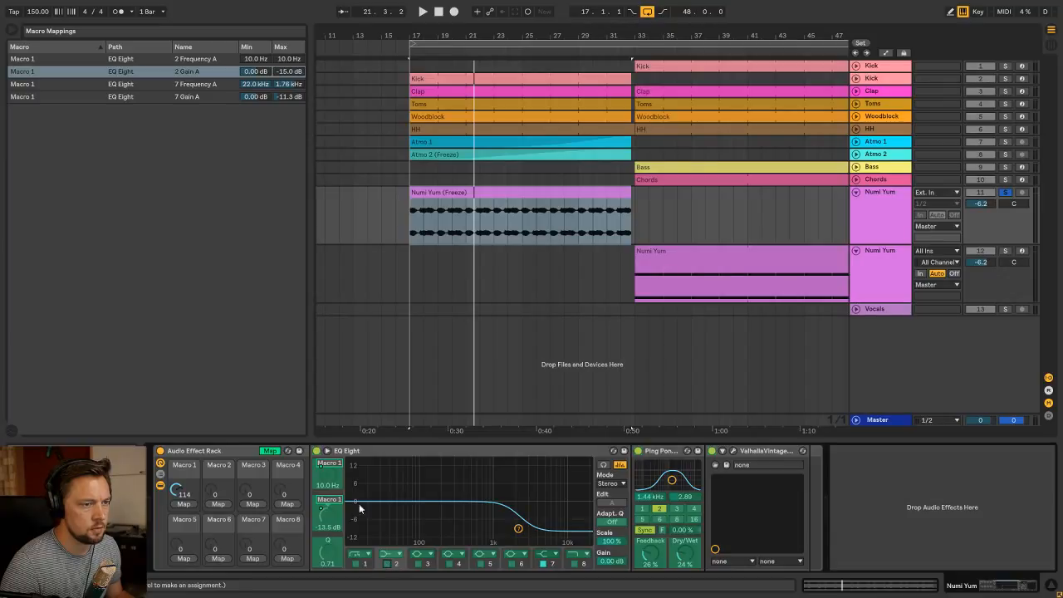
left_click(273, 451)
left_click(387, 565)
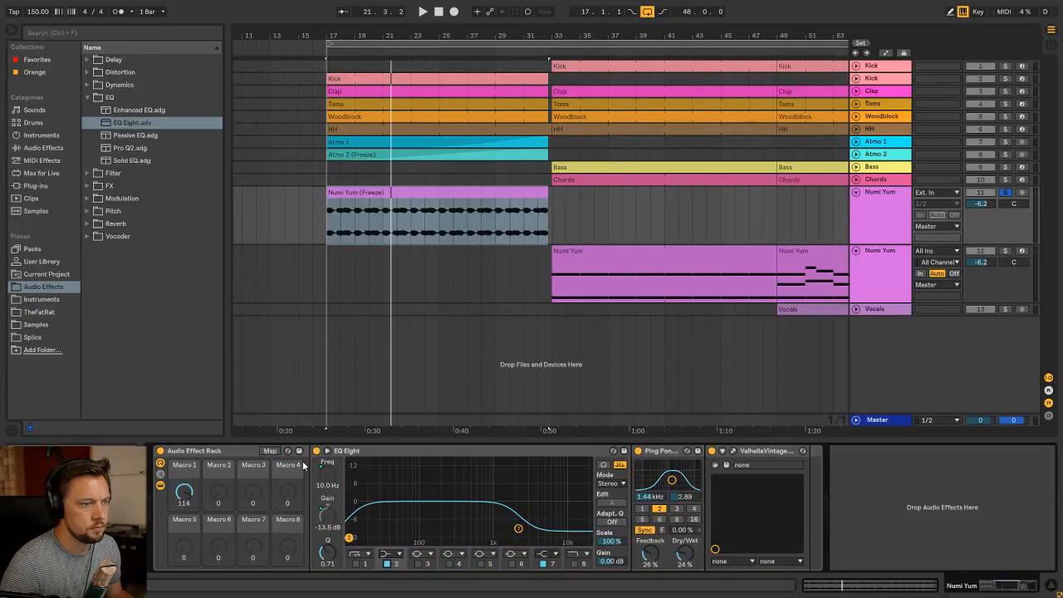
left_click(269, 451)
left_click(270, 452)
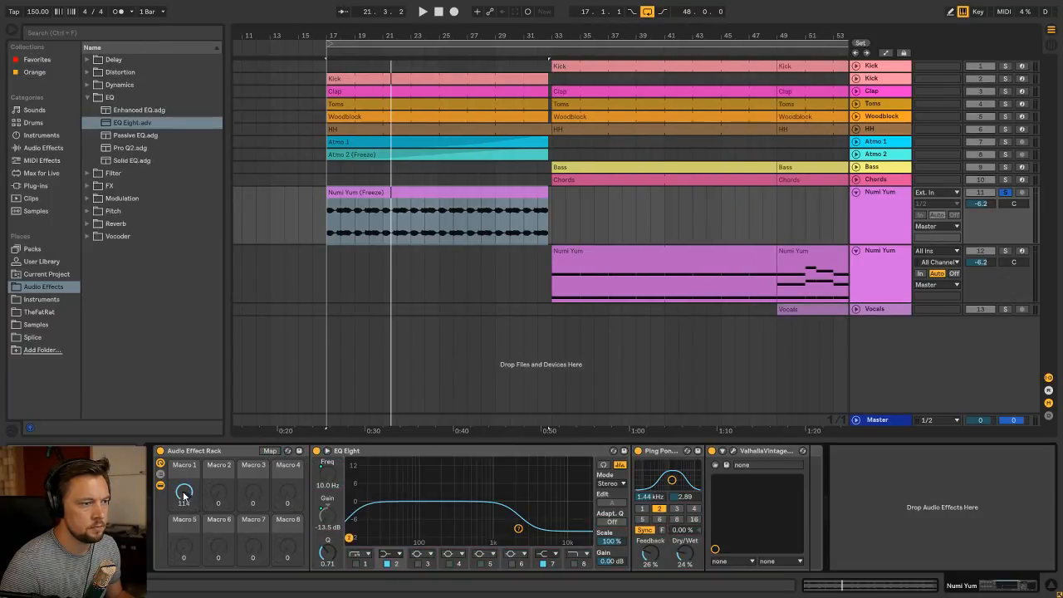
left_click_drag(185, 491, 184, 480)
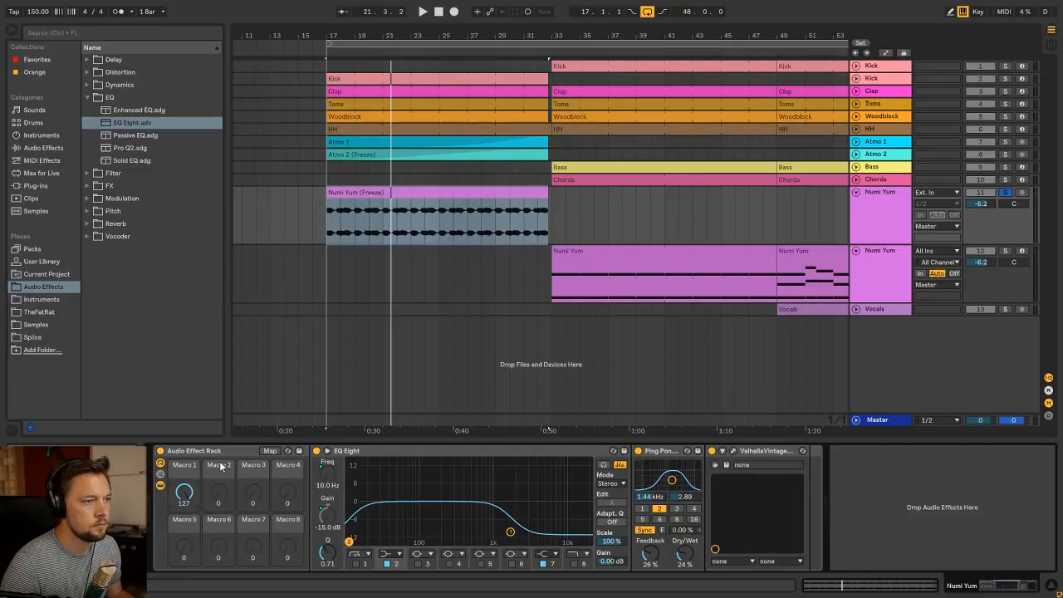
During playback, set Macro 1's mapped maximums to 806 Hz for band 2 frequency and -15.0 dB for band 7 gain
left_click(271, 450)
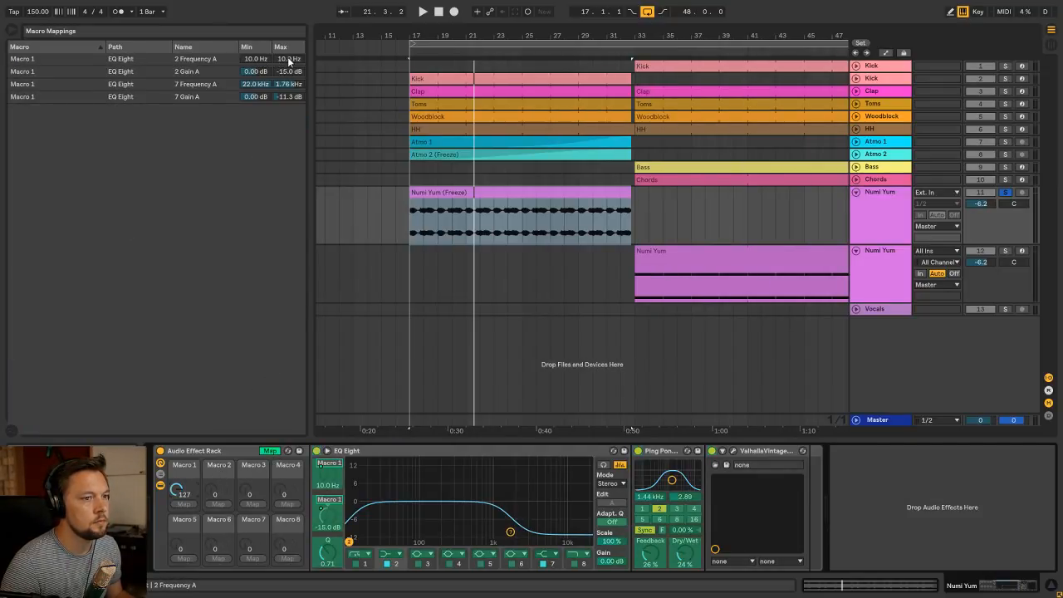
left_click_drag(289, 61, 289, 48)
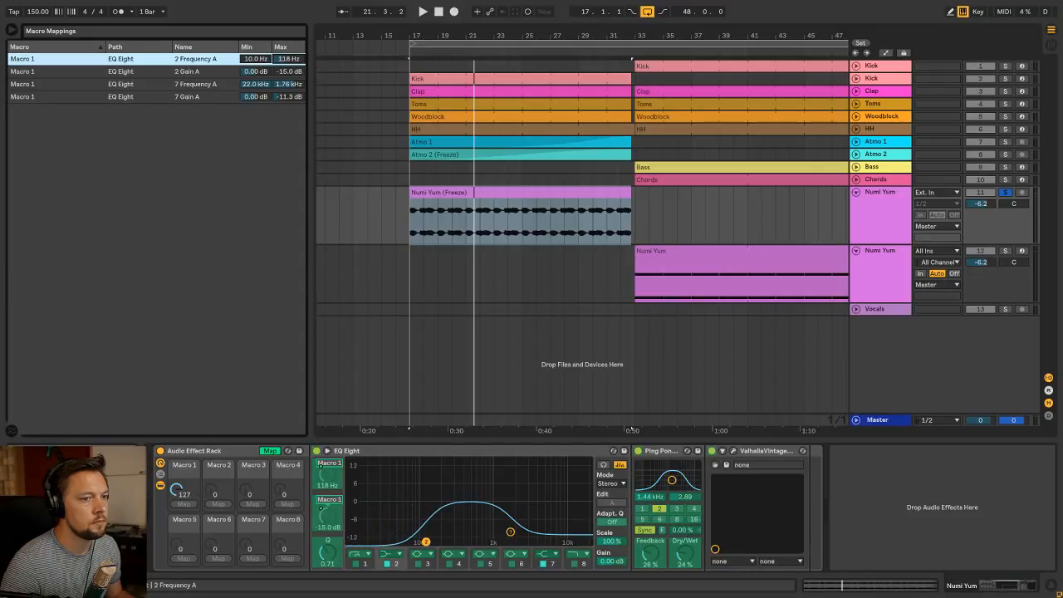
key("space")
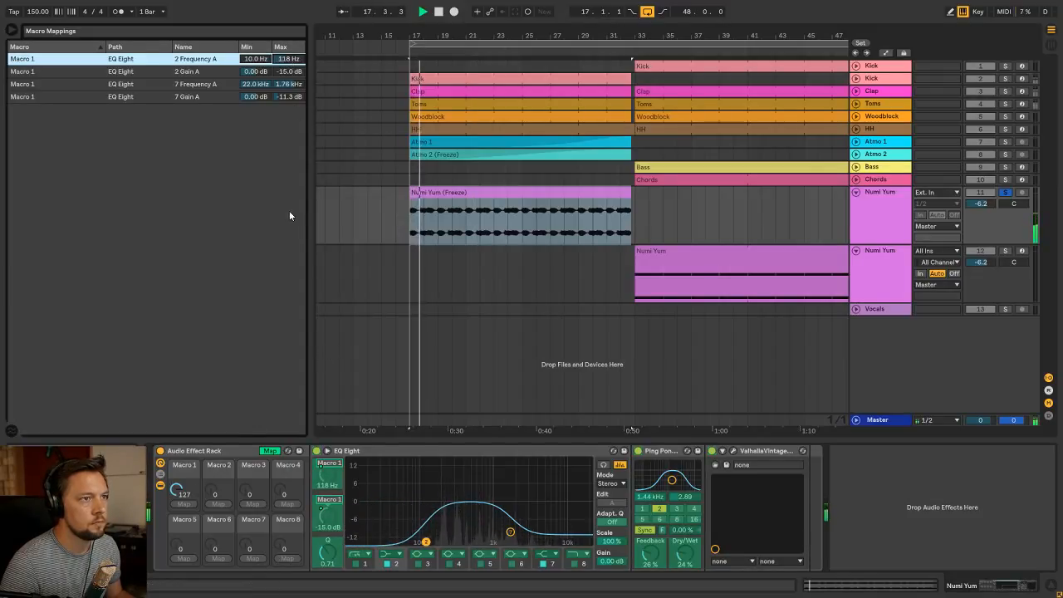
left_click_drag(290, 59, 294, 108)
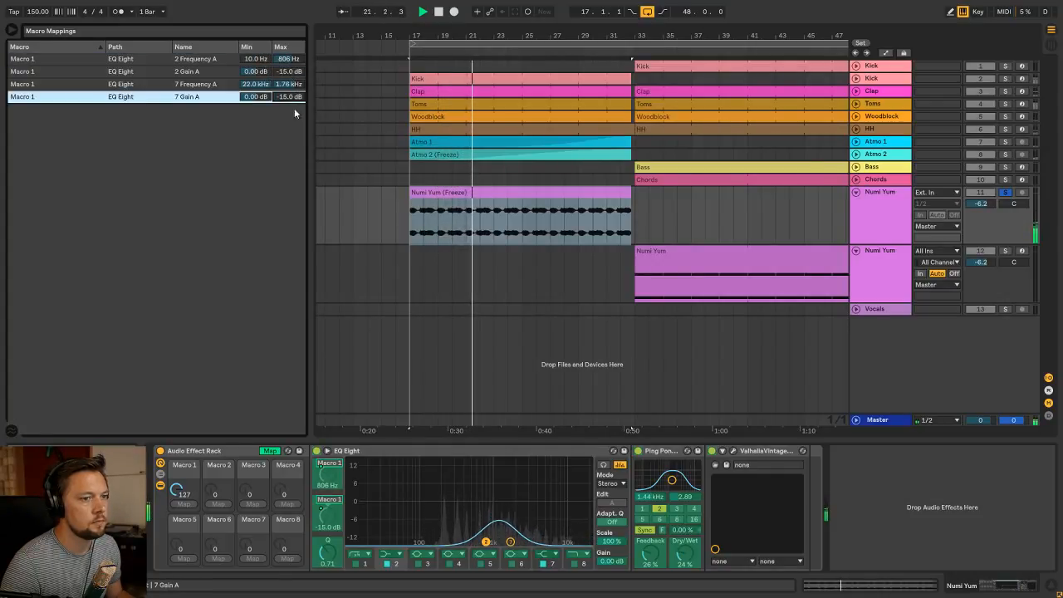
Leave macro mapping and audition the filter on the soloed Numi Yum layer by sweeping Macro 1 during playback
left_click(269, 451)
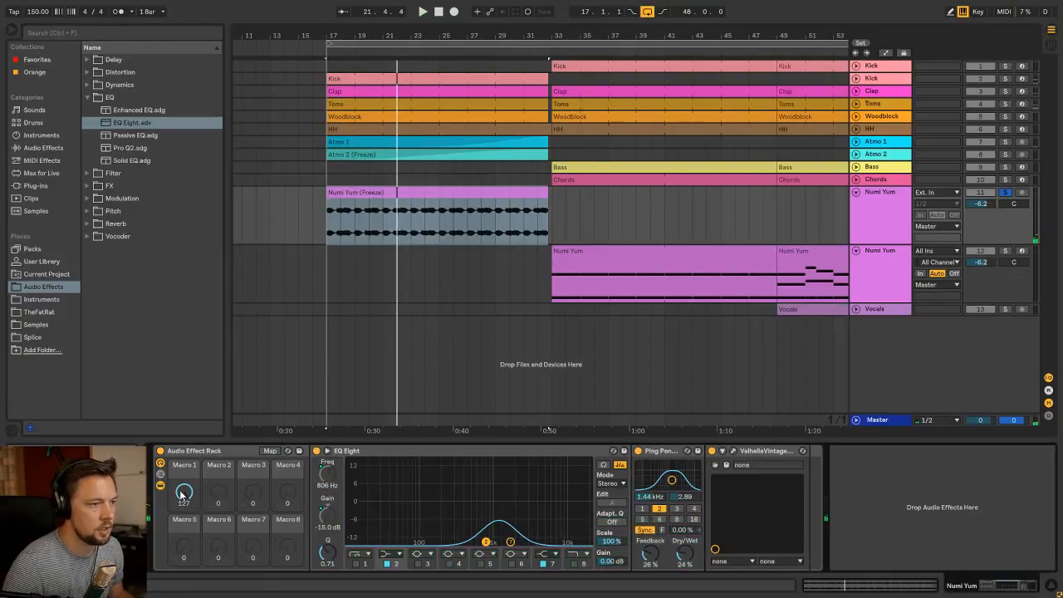
key("space")
mouse_move(184, 494)
left_mouse_down()
mouse_move(181, 581)
mouse_move(181, 492)
left_mouse_up()
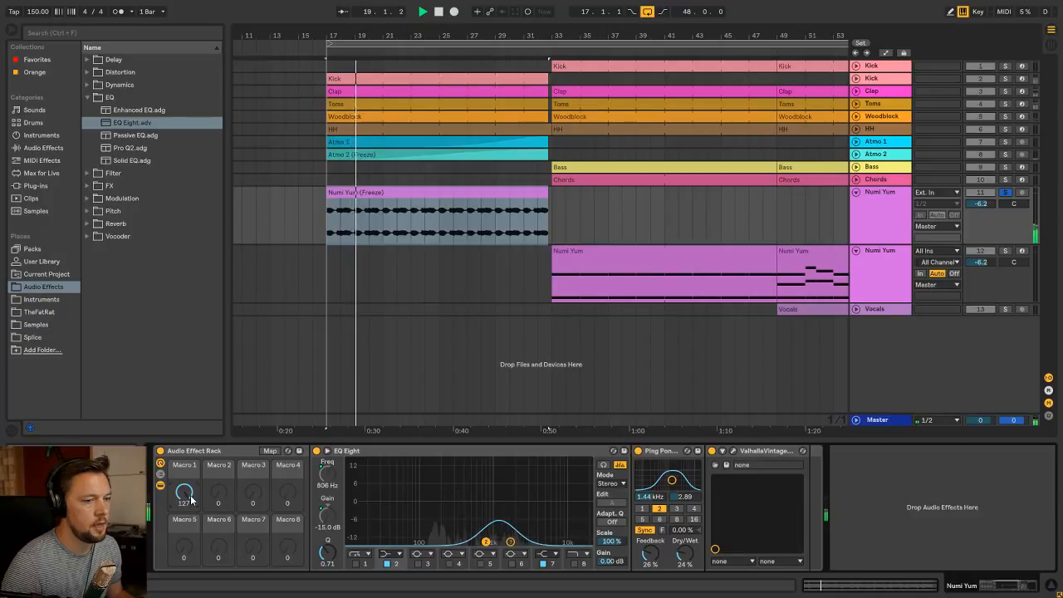
Enable EQ Eight band 1 as a standard low-cut filter and raise its frequency to 346 Hz during playback
left_click(355, 564)
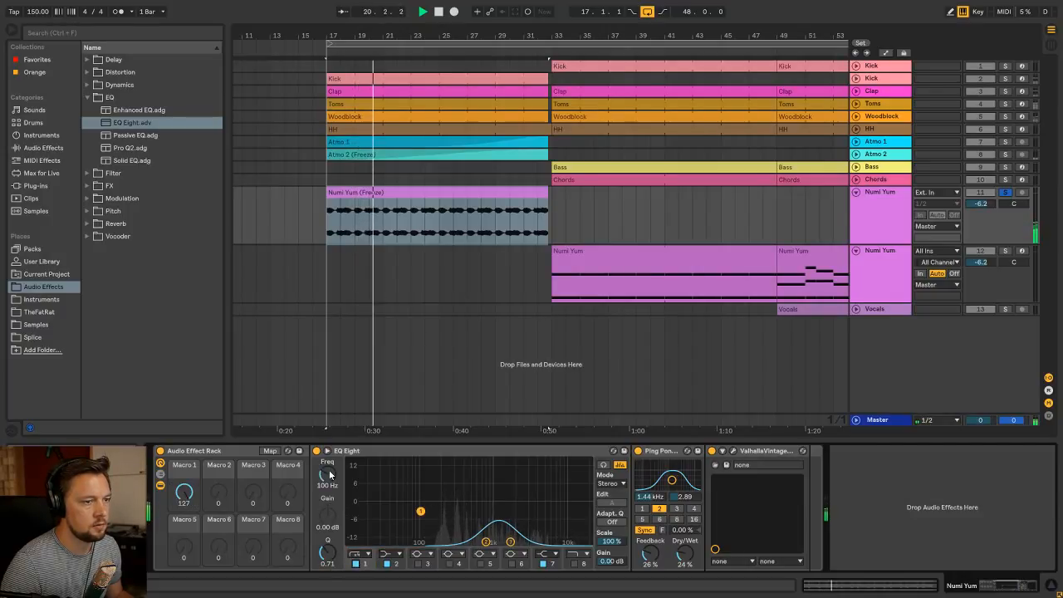
left_click_drag(329, 474, 328, 461)
left_click(369, 555)
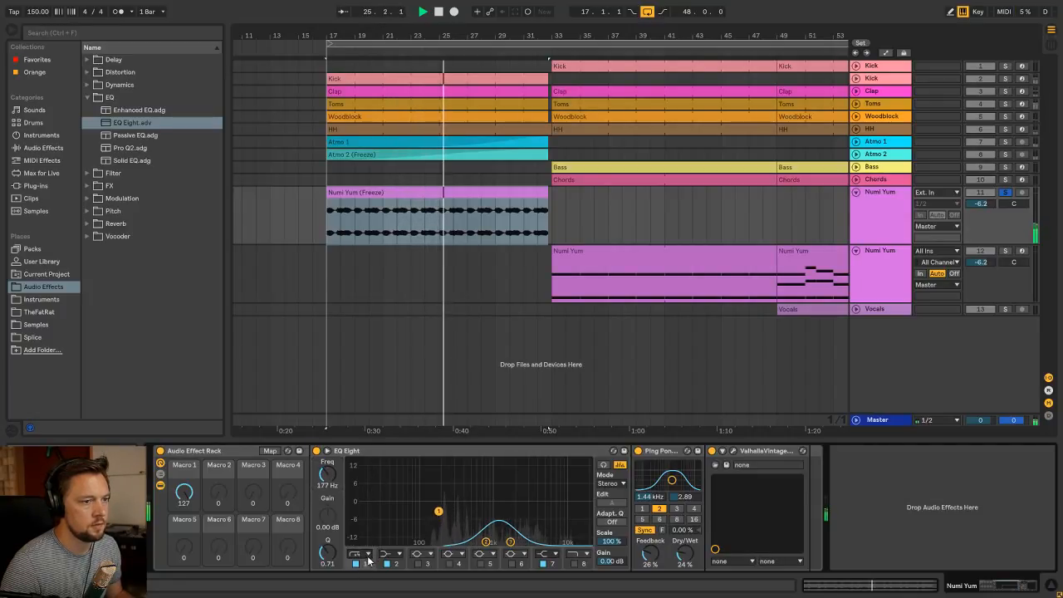
left_click(356, 485)
left_click_drag(328, 475, 328, 463)
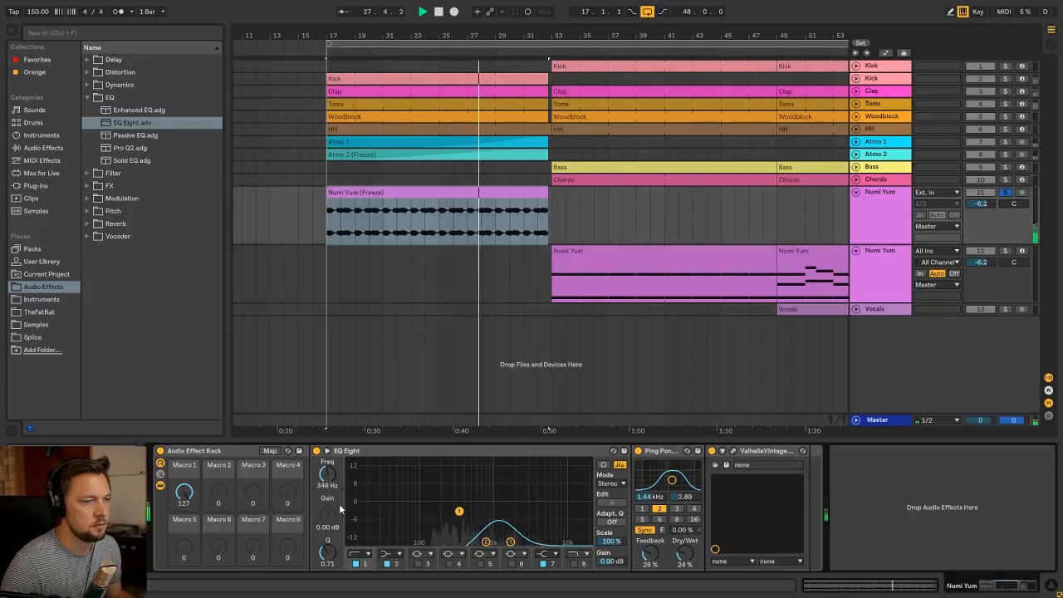
Map EQ Eight band 1's frequency to Macro 1 with a maximum of 347 Hz
left_click(270, 451)
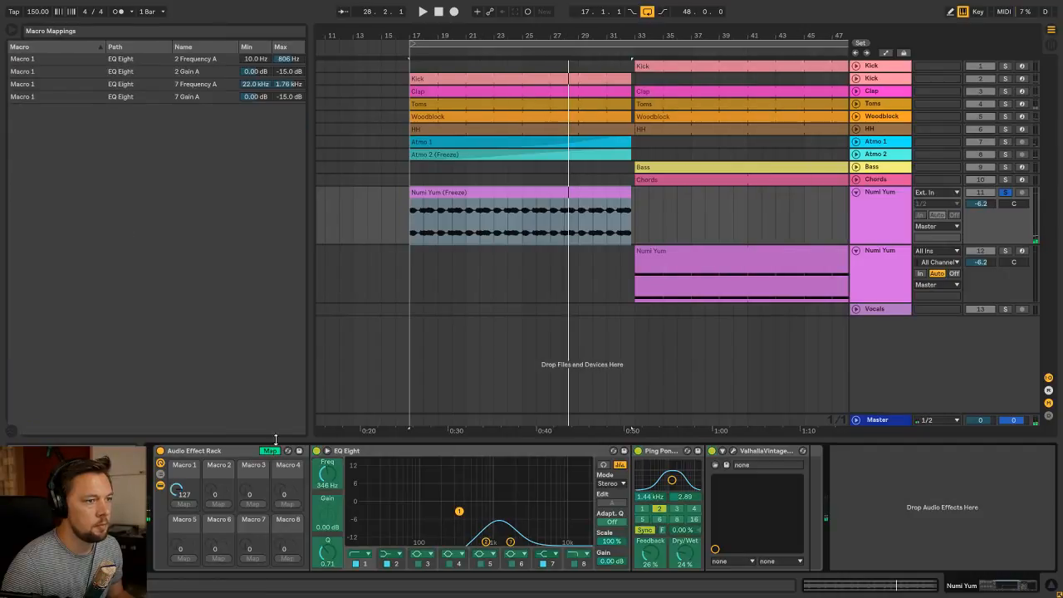
left_click(325, 477)
left_click(189, 503)
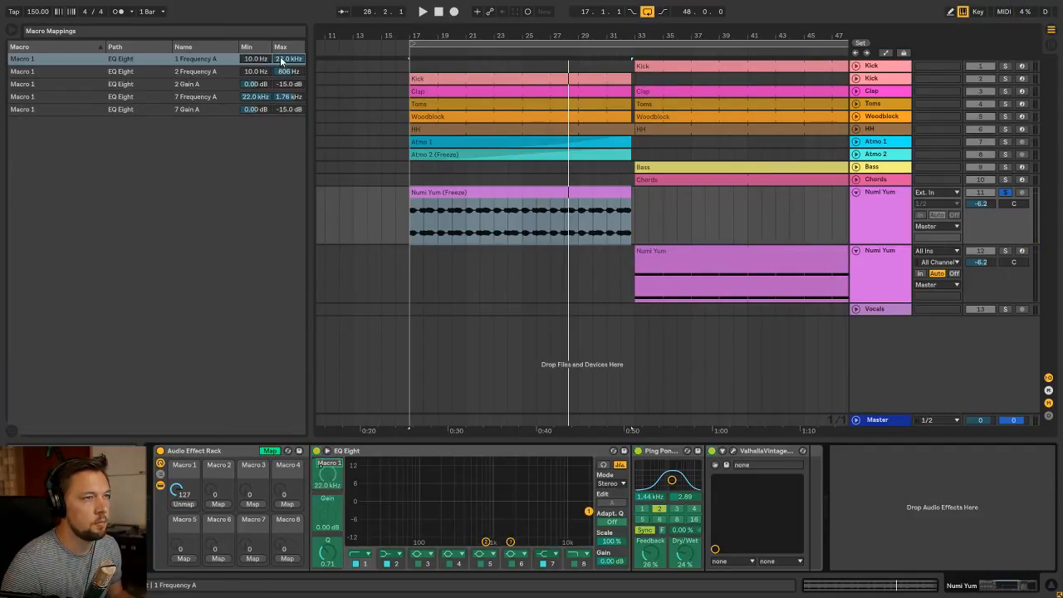
left_click_drag(281, 62, 282, 124)
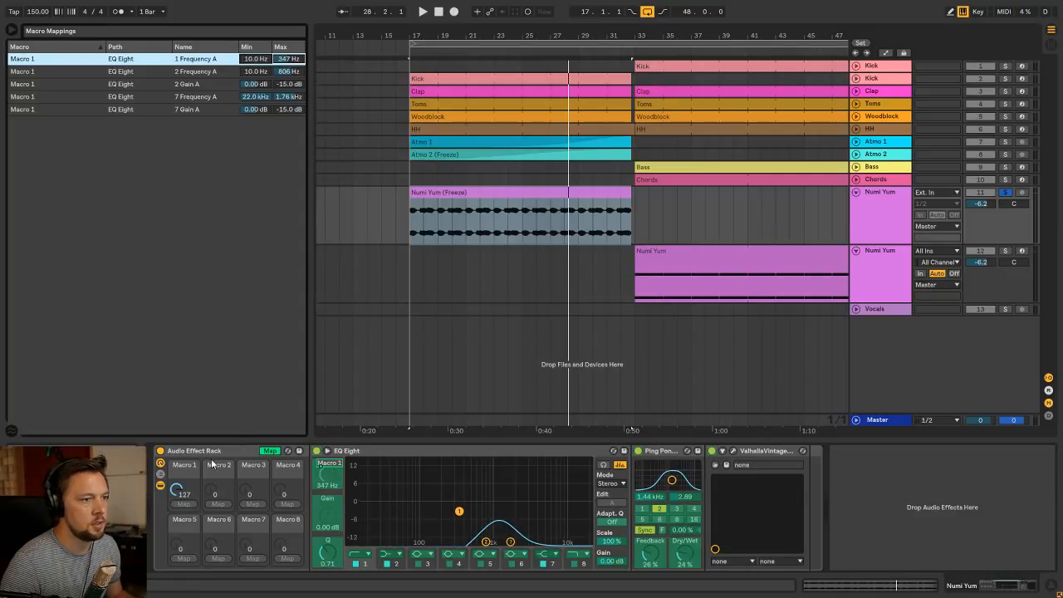
left_click(270, 450)
Audition the Numi Yum build-up from bar 17 while sweeping Macro 1 up to 127
key("space")
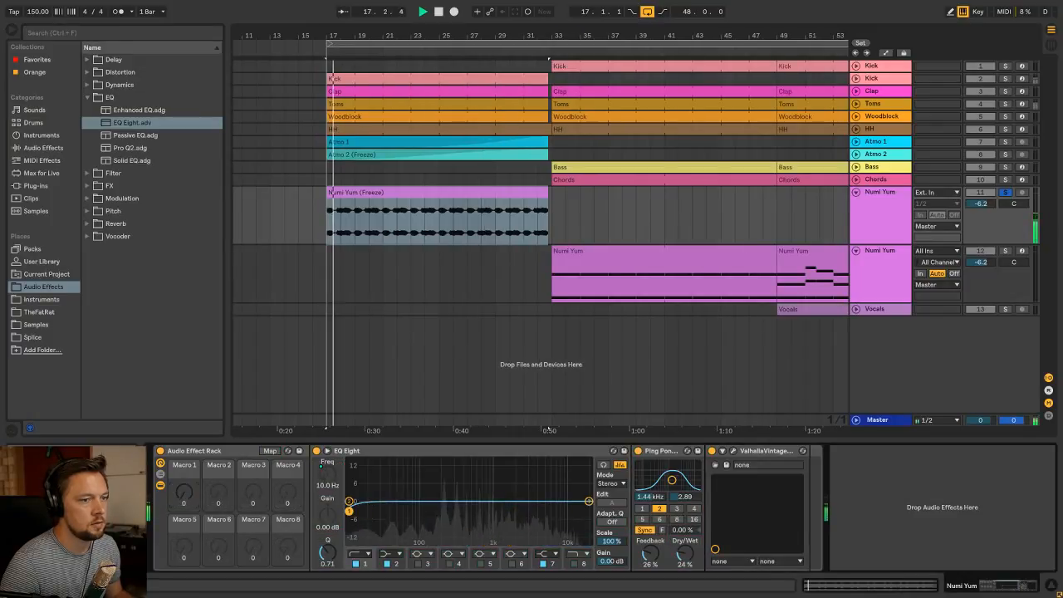
mouse_move(184, 491)
left_mouse_down()
mouse_move(184, 566)
mouse_move(186, 492)
left_mouse_up()
key("space")
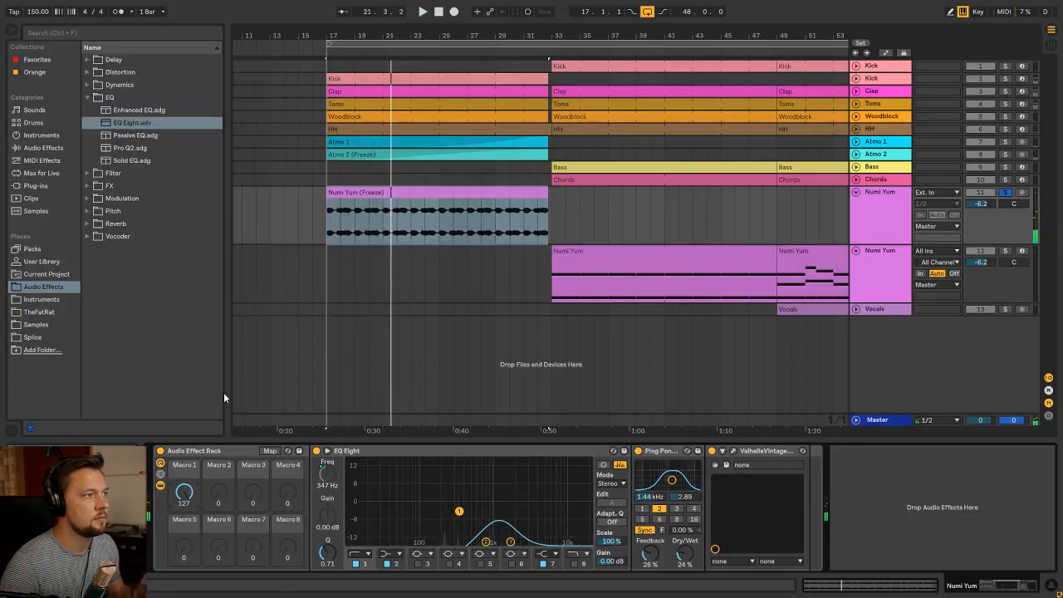
left_click(345, 195)
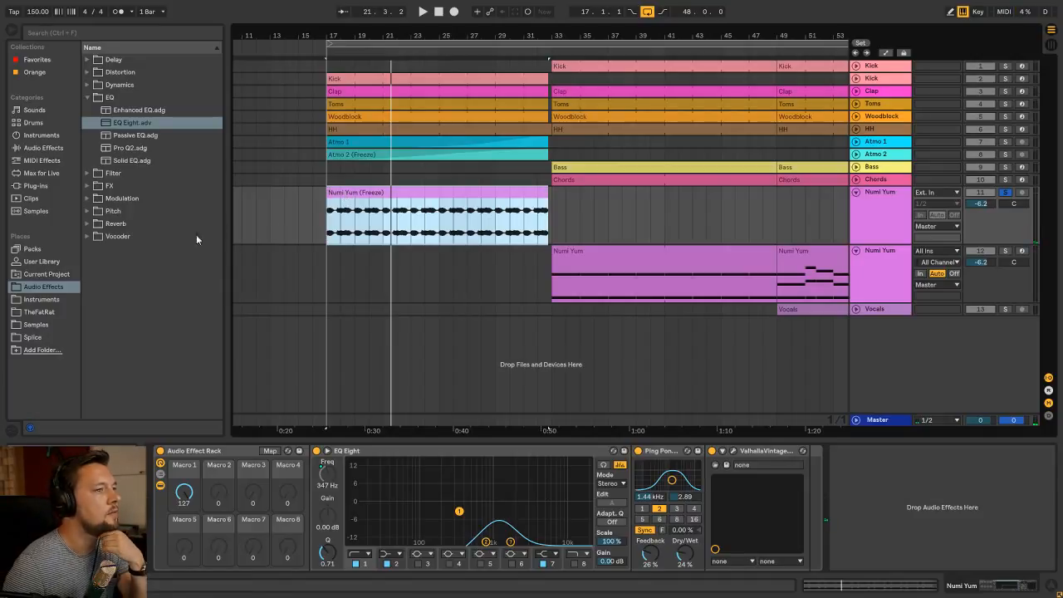
key("space")
mouse_move(184, 490)
left_mouse_down()
mouse_move(183, 565)
mouse_move(184, 490)
left_mouse_up()
key("space")
Unfold the ValhallaVintageVerb parameters, try a pre-delay of 329.52 ms, and undo that change
left_click(733, 451)
left_click(723, 451)
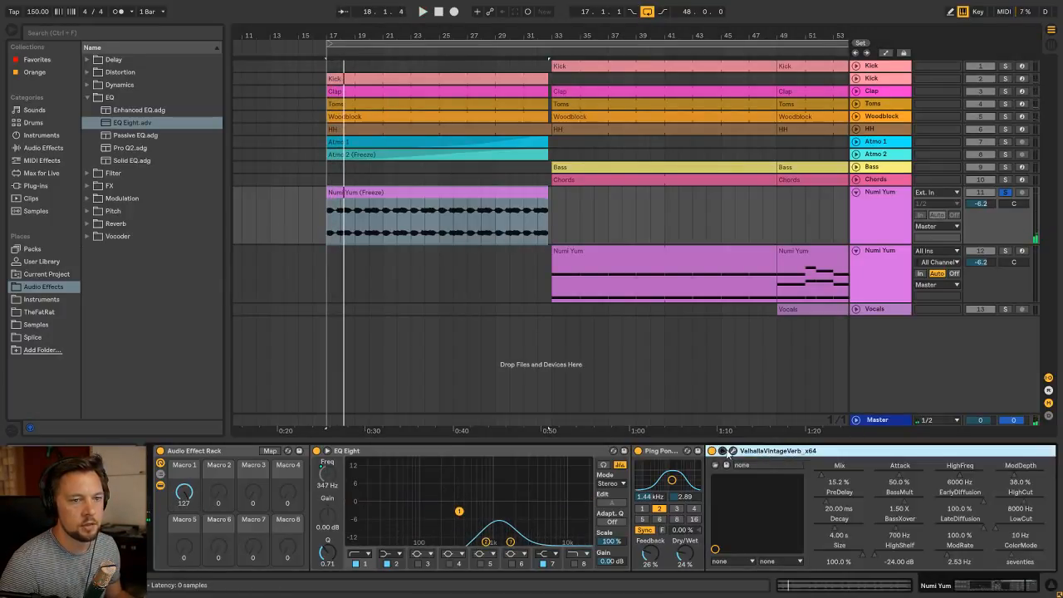
left_click_drag(838, 509, 839, 482)
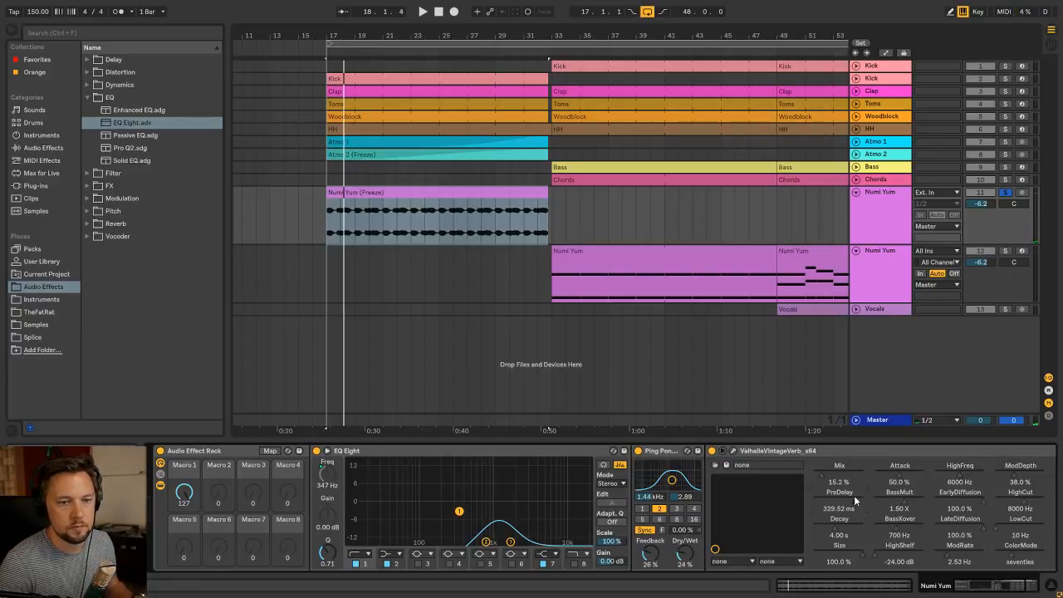
key("ctrl+z")
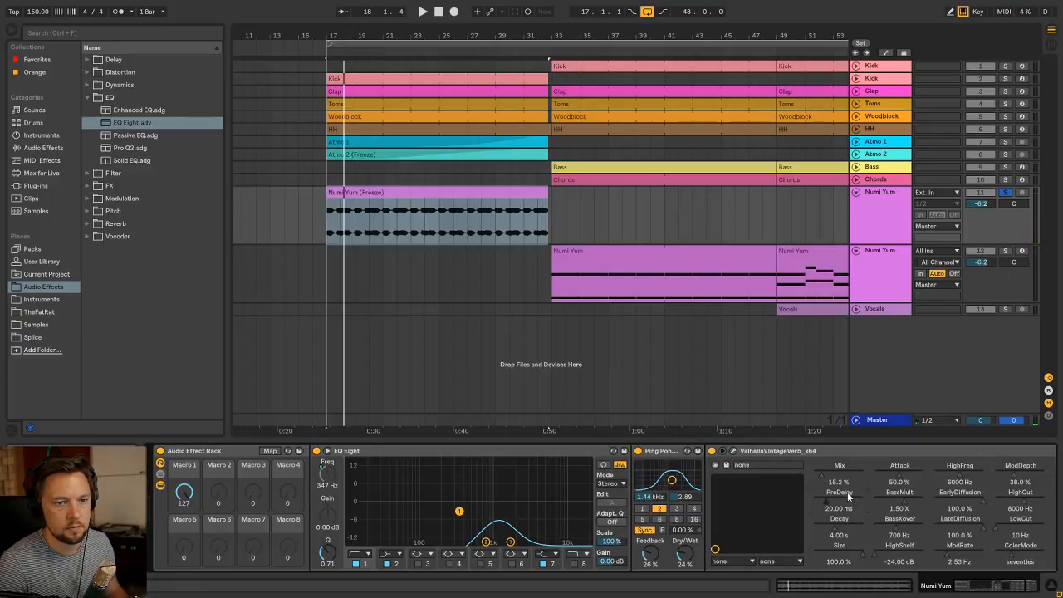
Remove every exposed ValhallaVintageVerb parameter except Mix from the device's configured parameters on the Numi Yum audio track
left_click(735, 451)
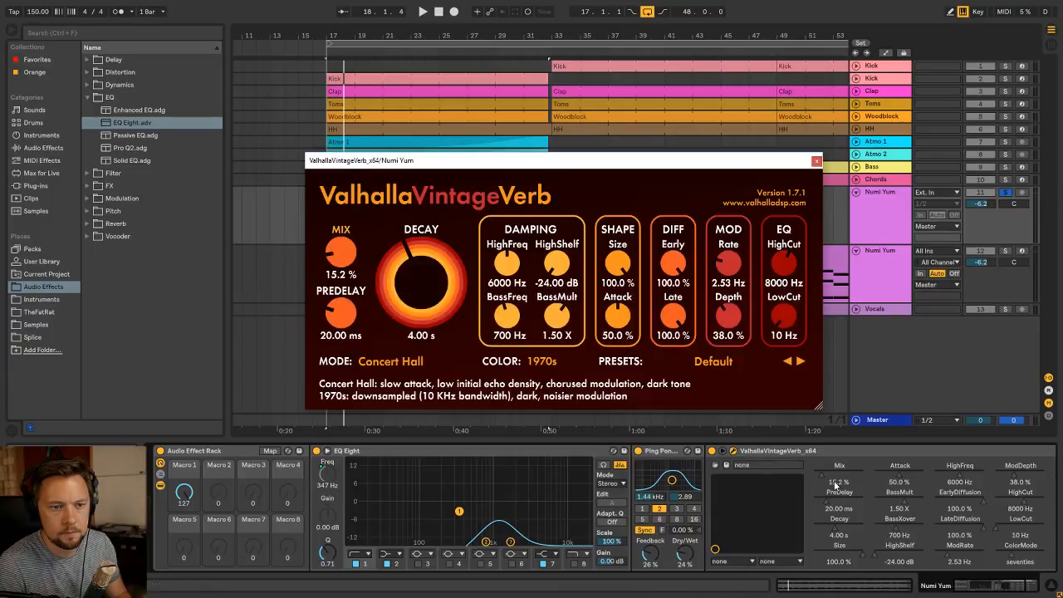
left_click(734, 451)
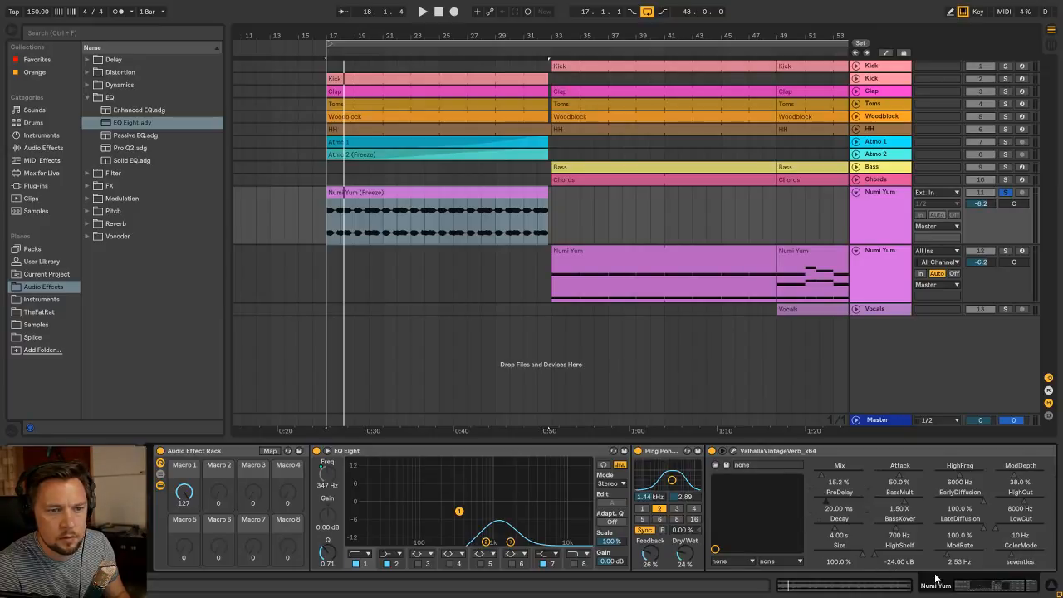
left_click_drag(997, 590, 1044, 590)
left_click(941, 451)
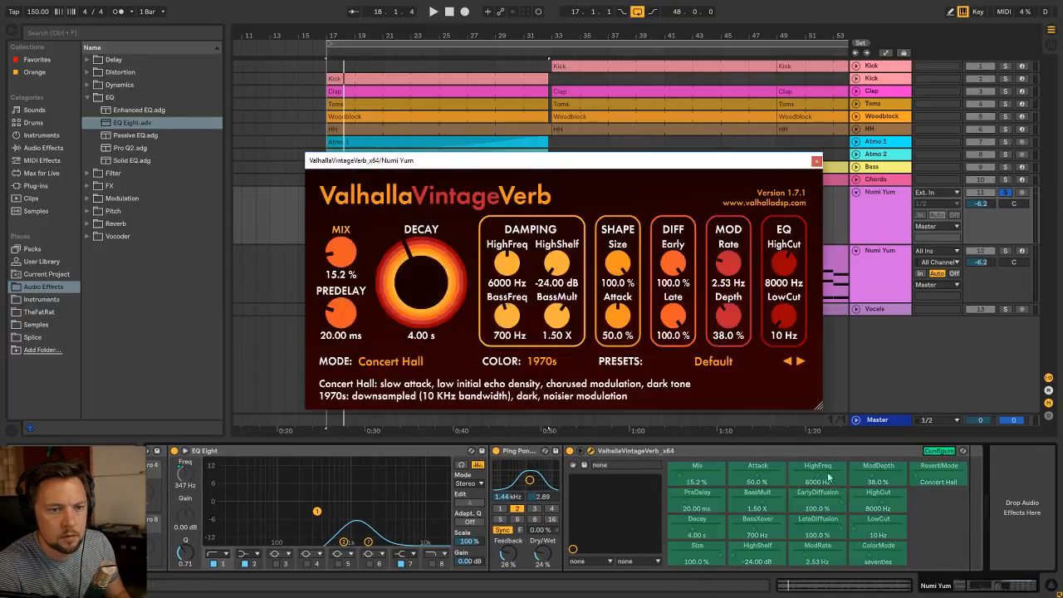
key("Delete")
key("Delete")
key("Delete")
key("Delete")
key("Delete")
key("Delete")
key("Delete")
key("Delete")
key("Delete")
key("Delete")
key("Delete")
key("Delete")
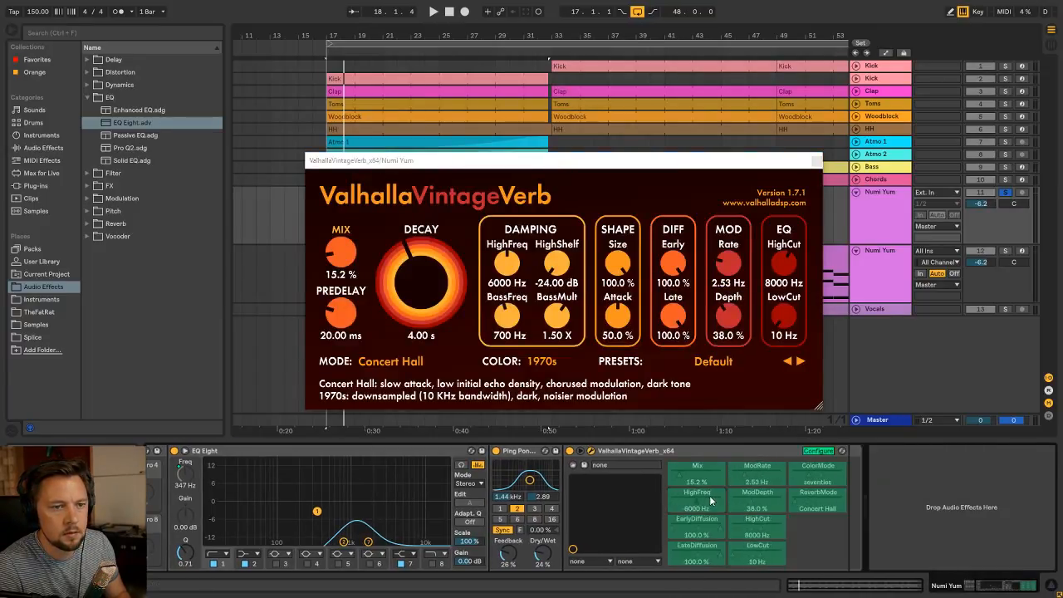
key("Delete")
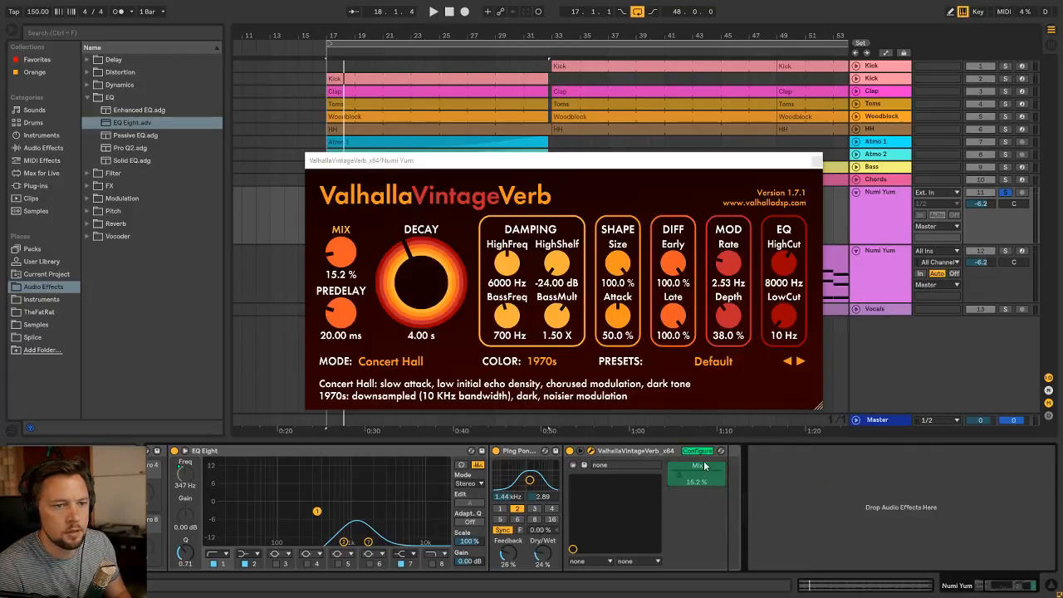
left_click(696, 451)
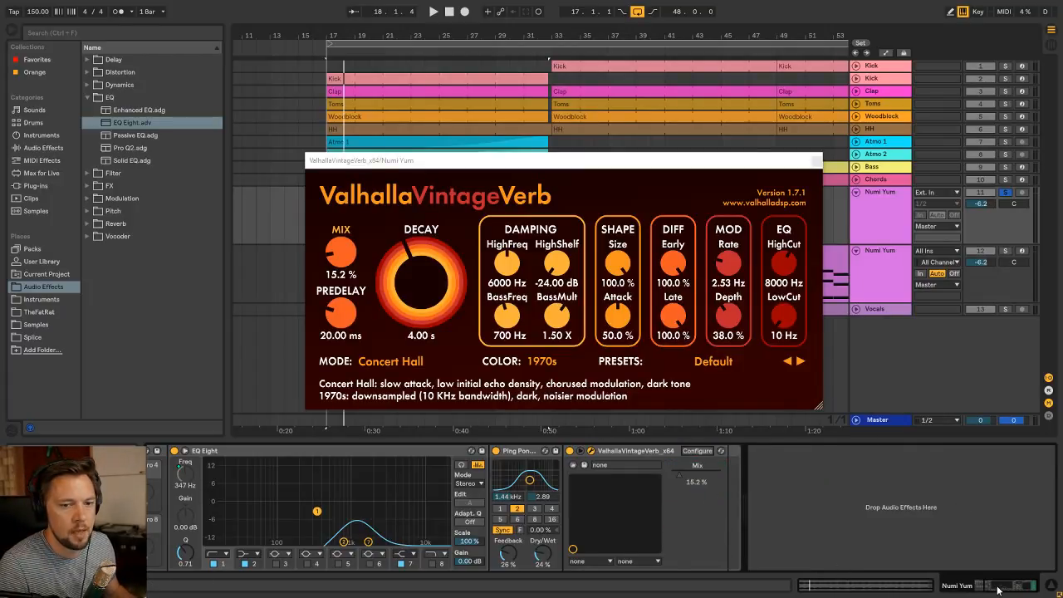
Map the ValhallaVintageVerb Mix parameter to Macro 1 of the Audio Effect Rack
key("ctrl+g")
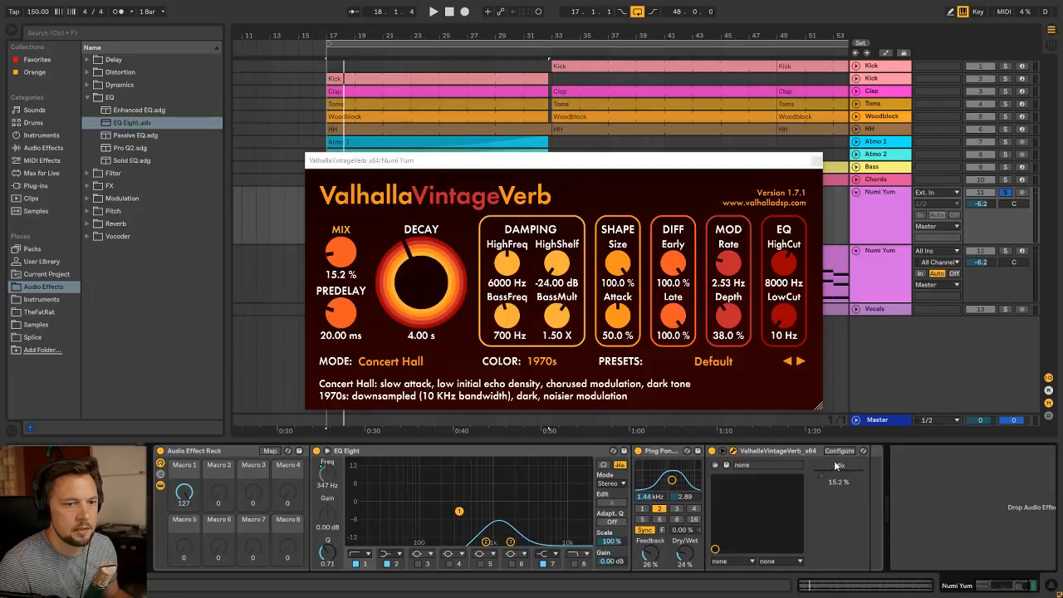
left_click(273, 452)
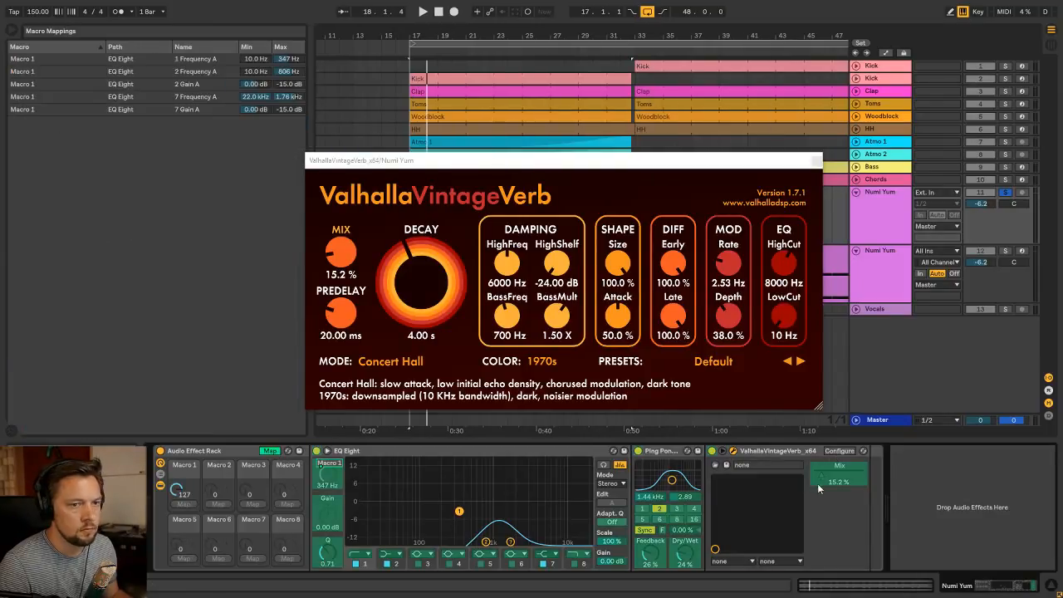
left_click(844, 477)
left_click(271, 451)
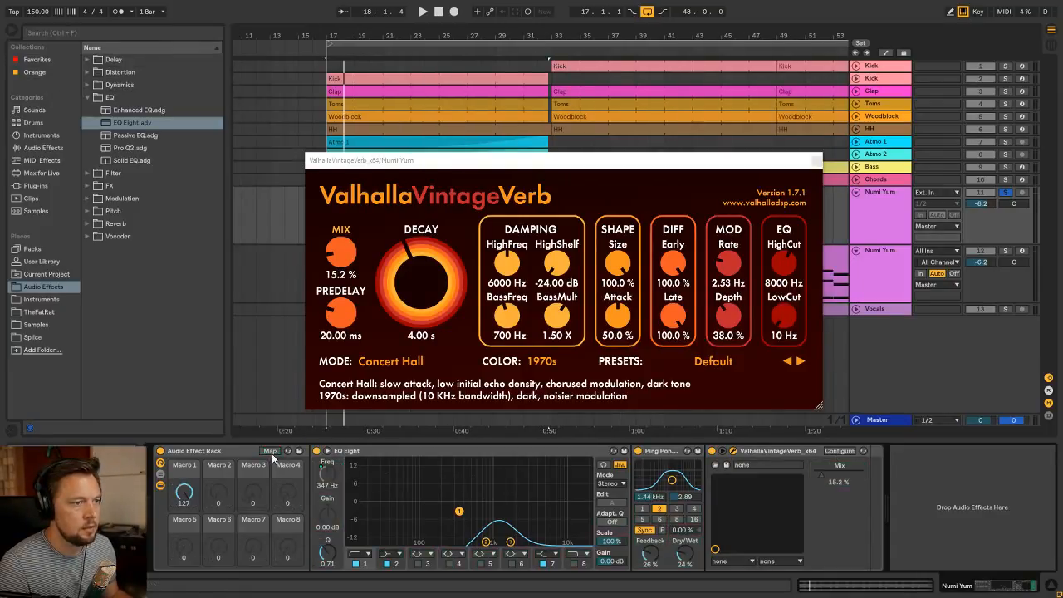
left_click(268, 451)
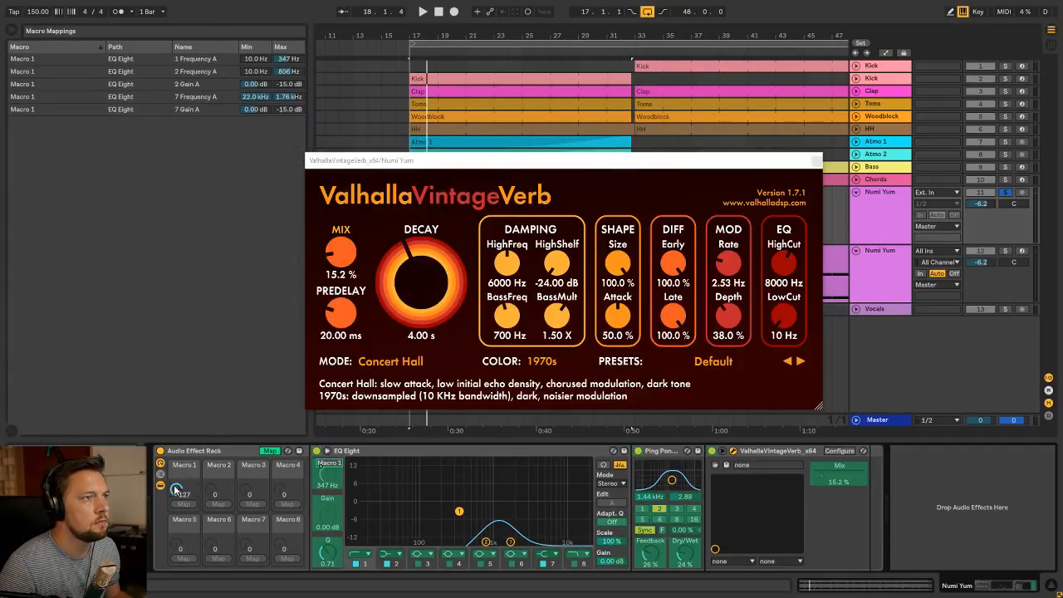
left_click(841, 477)
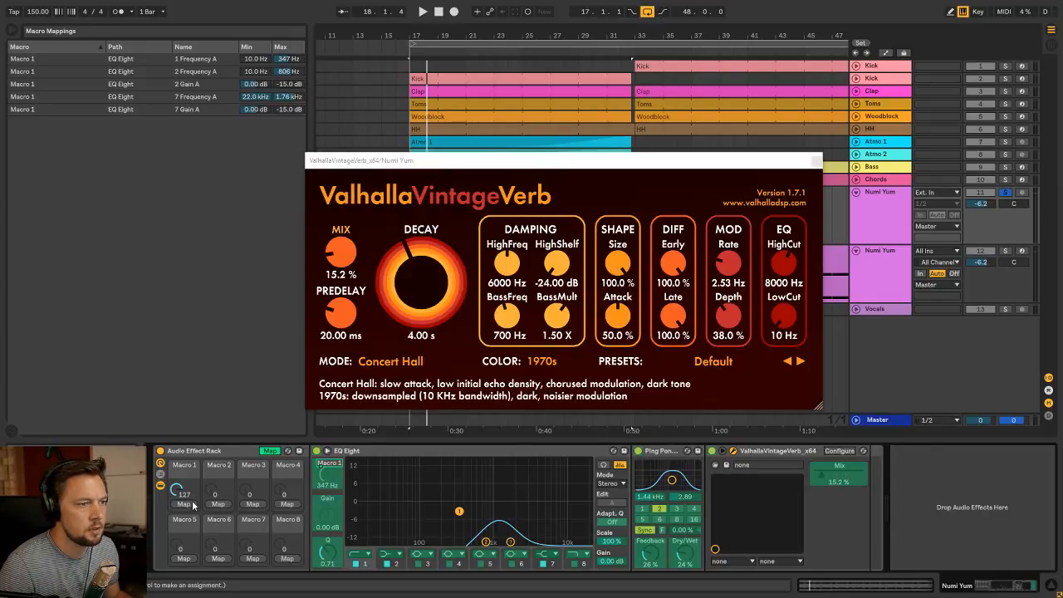
left_click(189, 504)
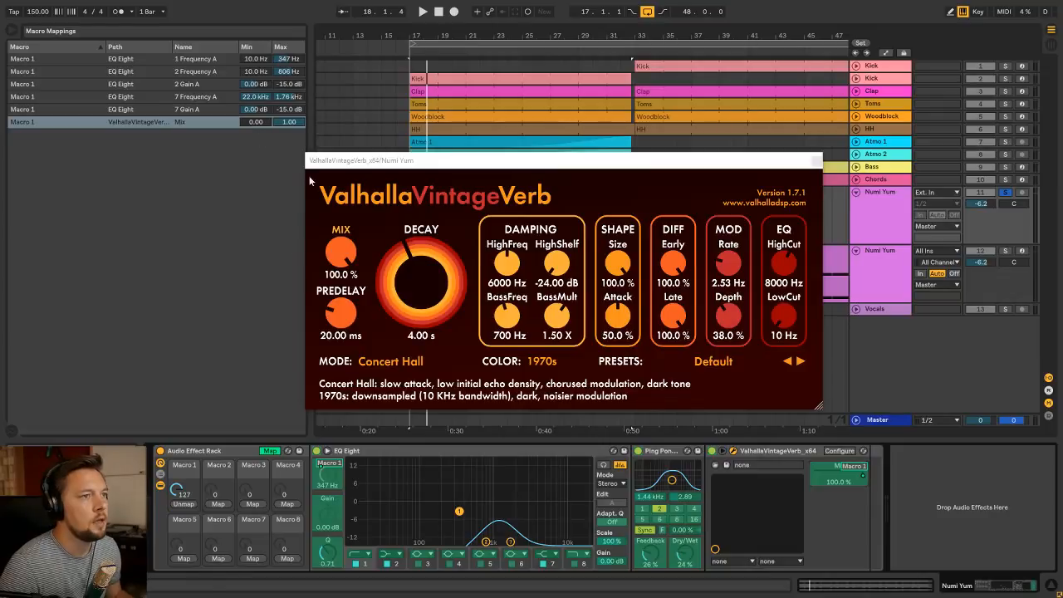
Try a Macro 1 range of minimum 1.00 and maximum 0.16 for the reverb Mix and audition it
left_click_drag(255, 123, 287, 106)
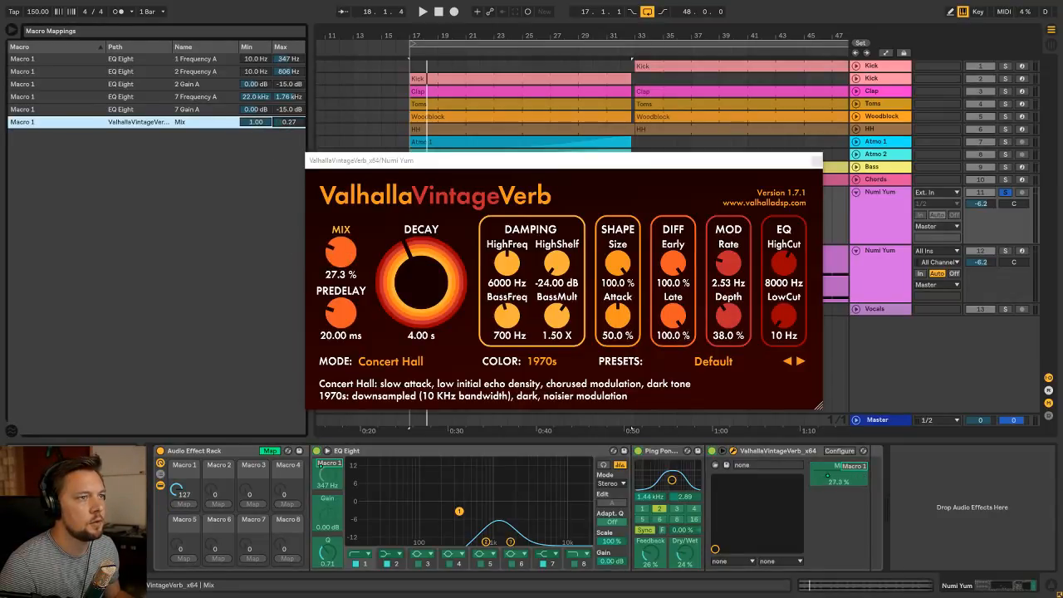
left_click(272, 451)
key("space")
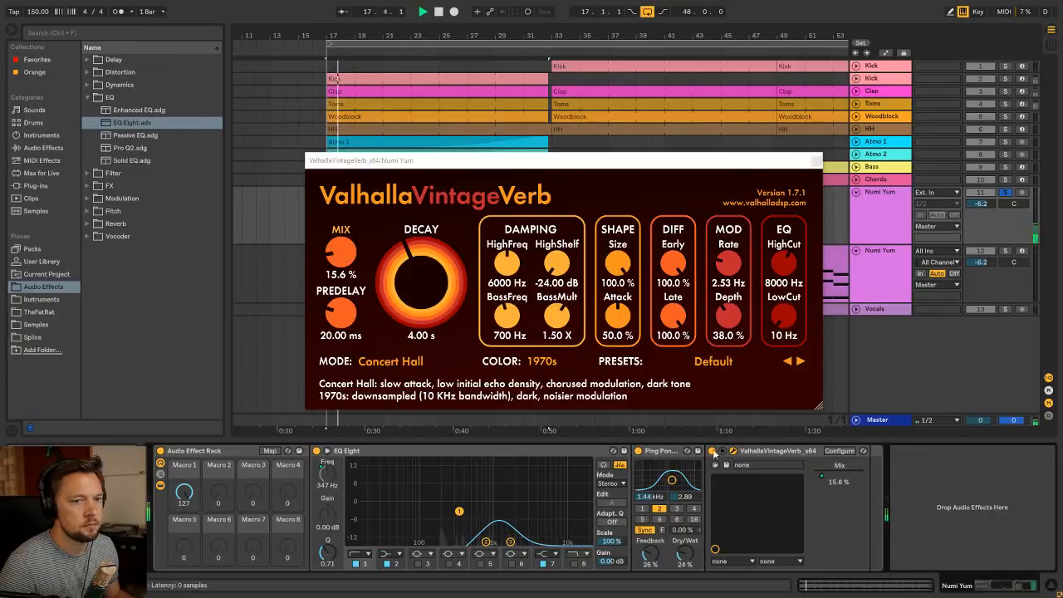
mouse_move(190, 494)
left_mouse_down()
mouse_move(189, 593)
mouse_move(193, 496)
left_mouse_up()
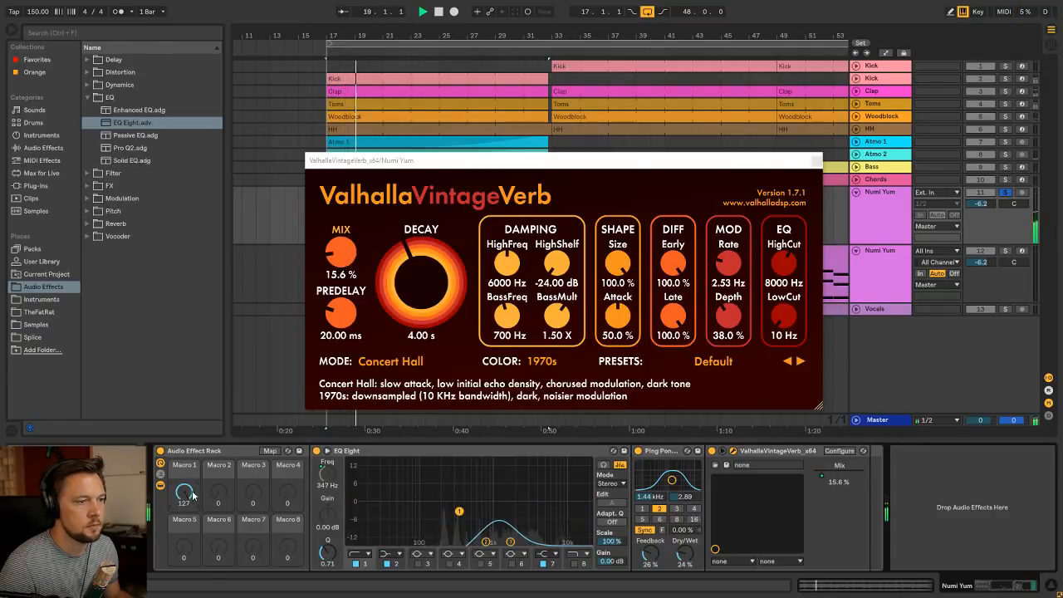
key("space")
Set the reverb Mix mapping to minimum 0.16 and maximum 0.33 while testing Macro 1 during playback, and close the reverb's plug-in window
left_click(268, 451)
left_click_drag(256, 123, 259, 436)
left_click_drag(179, 490, 179, 532)
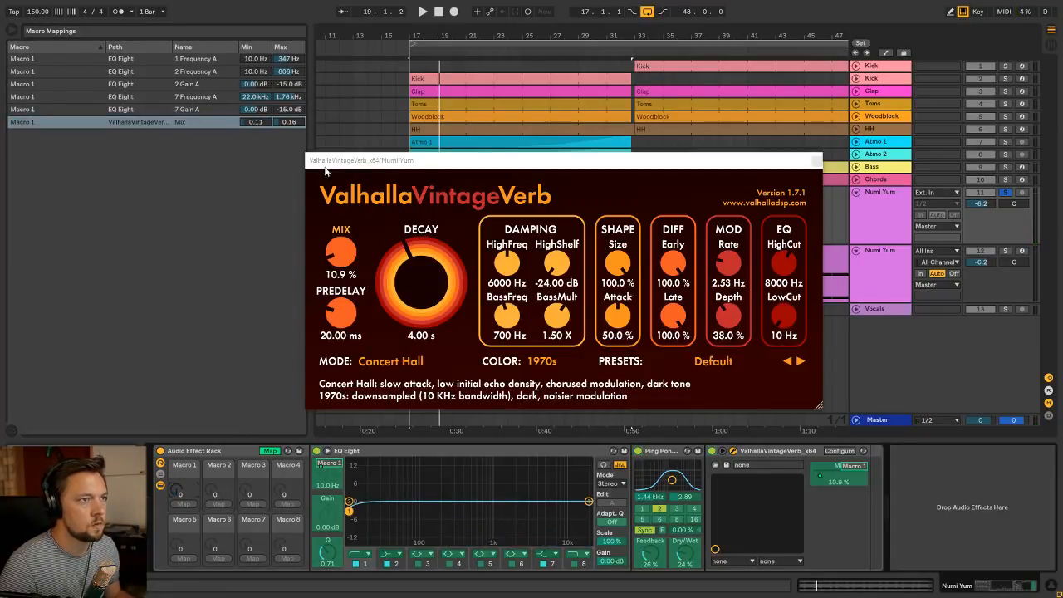
left_click(268, 122)
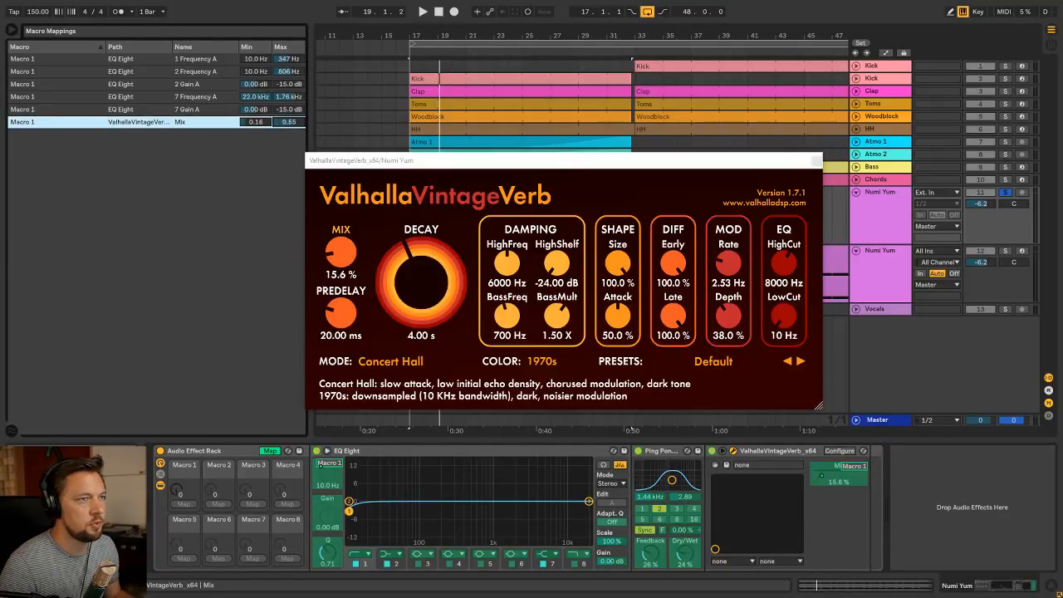
left_click_drag(289, 123, 289, 121)
key("space")
left_click_drag(178, 490, 177, 382)
mouse_move(289, 122)
left_mouse_down()
mouse_move(289, 143)
mouse_move(289, 127)
left_mouse_up()
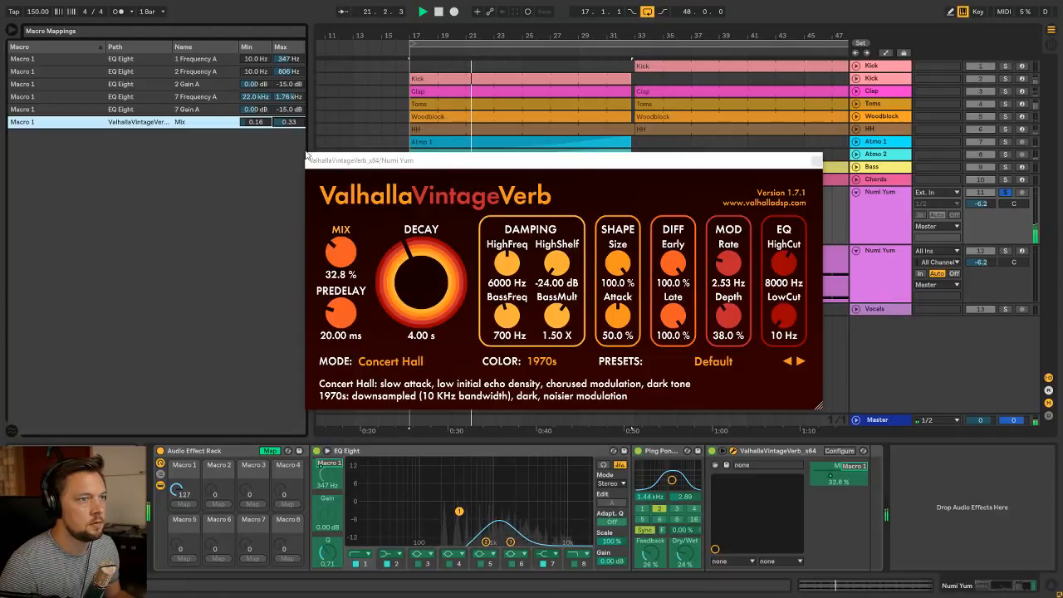
left_click(277, 451)
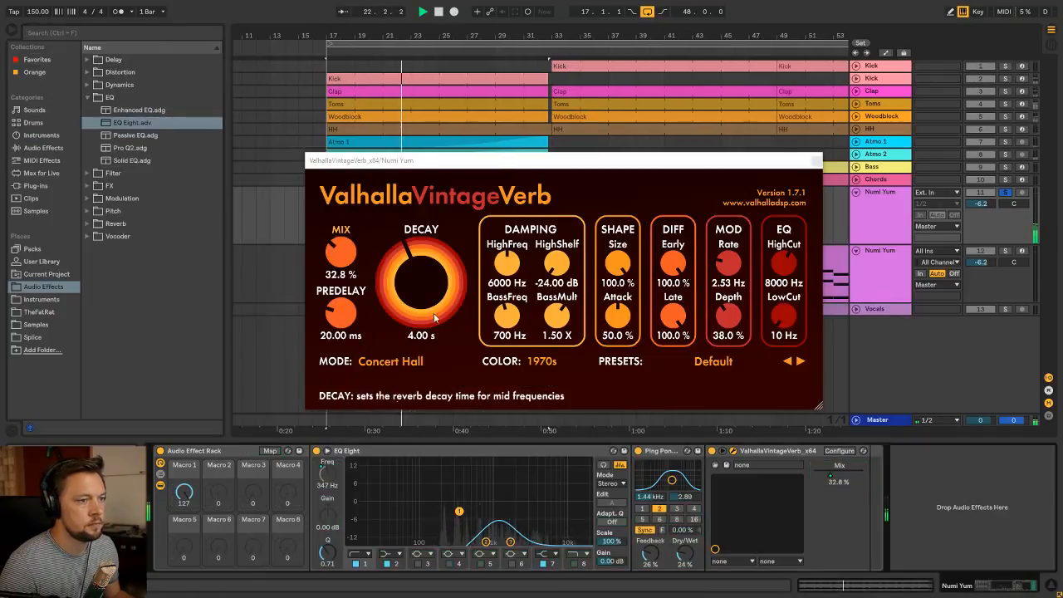
left_click(816, 161)
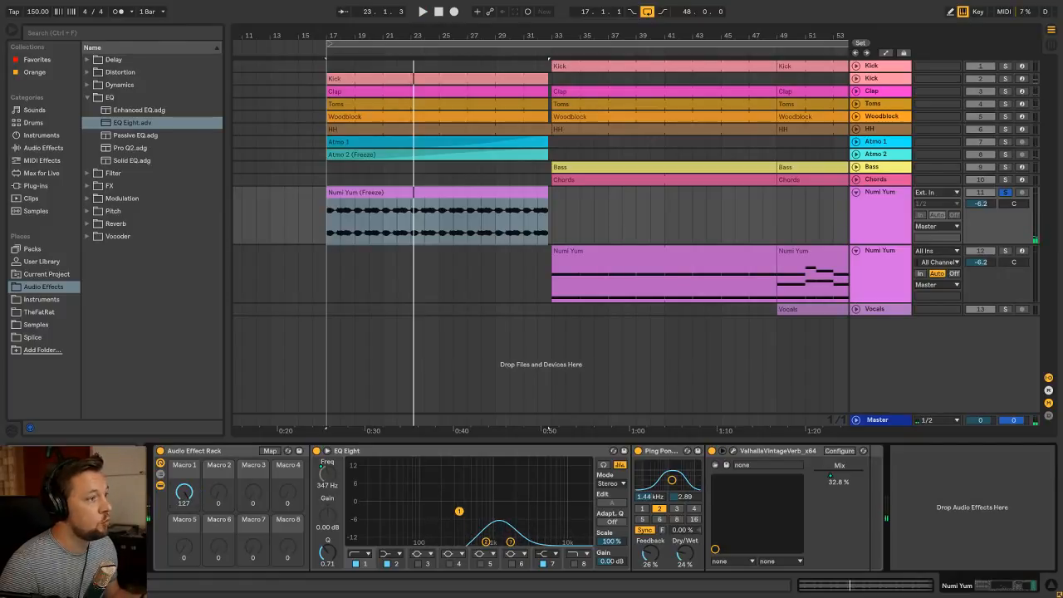
Lower Macro 1 to 0 and audition the Numi Yum build-up while adjusting the macro
left_click_drag(190, 491, 190, 578)
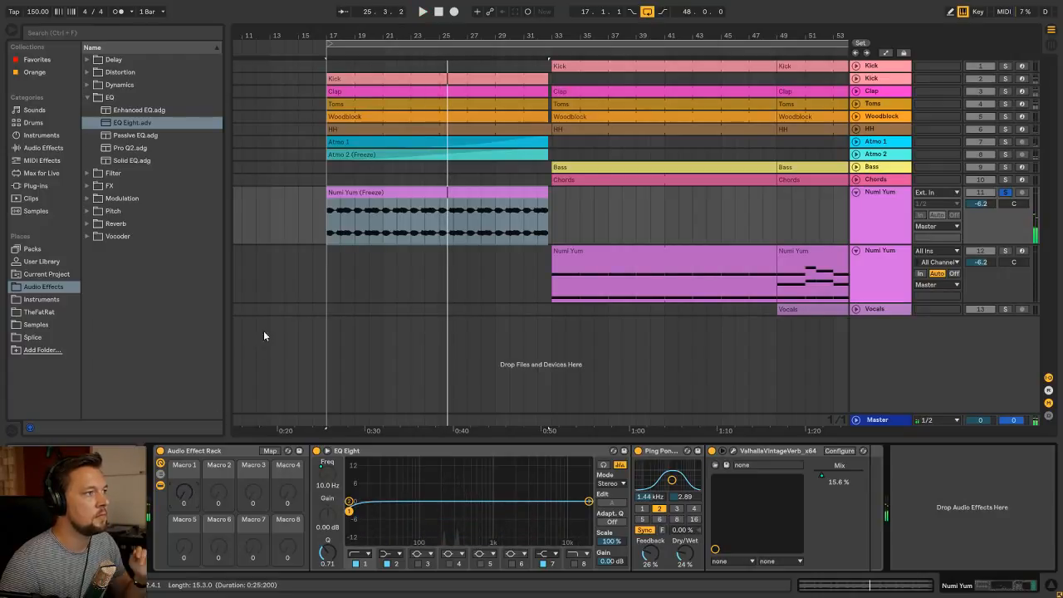
left_click(369, 214)
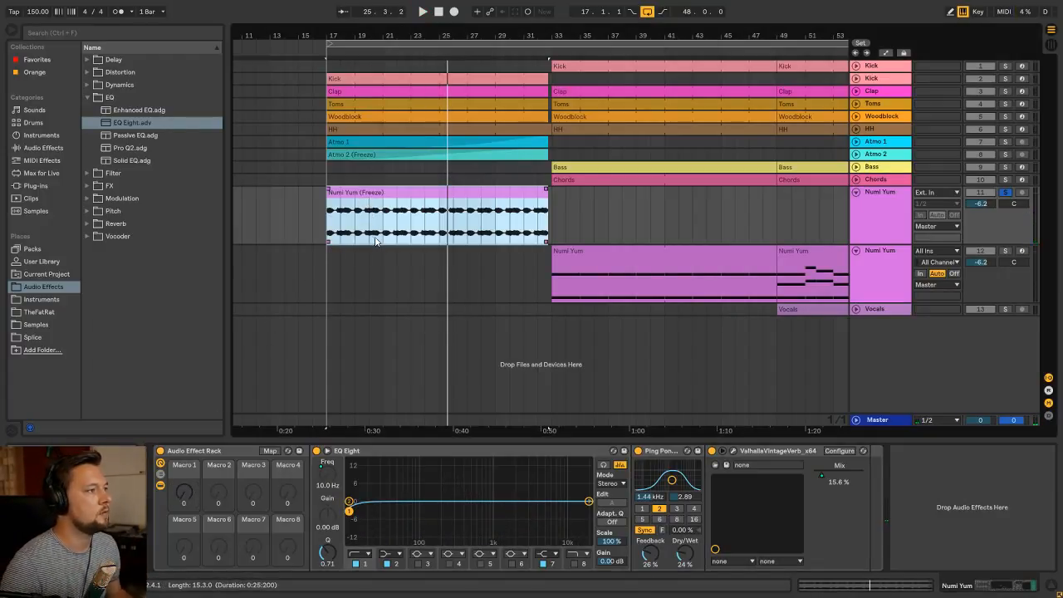
key("space")
mouse_move(184, 492)
left_mouse_down()
mouse_move(184, 426)
mouse_move(184, 493)
left_mouse_up()
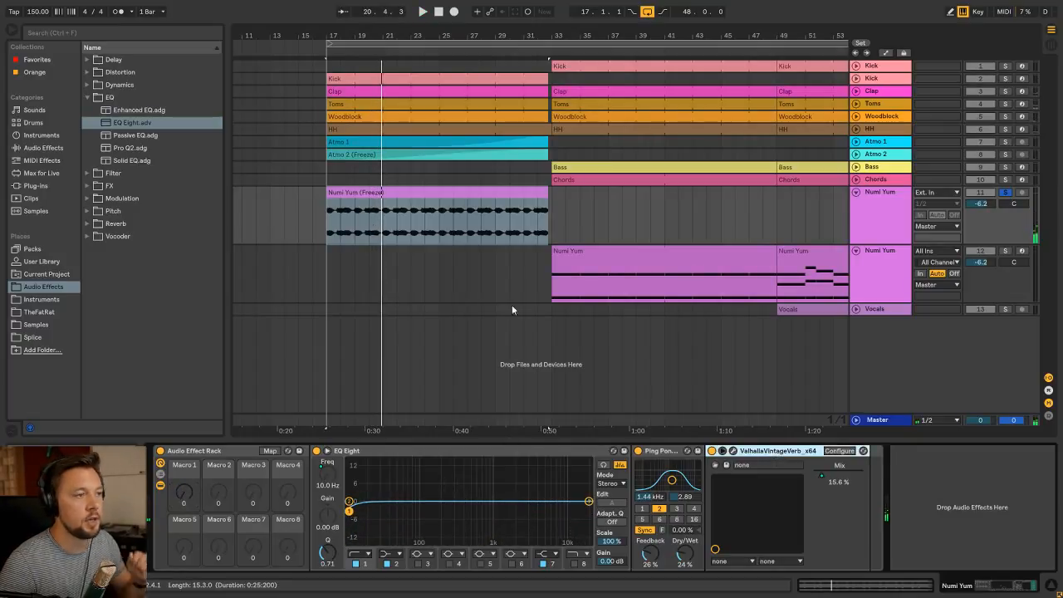
Add the Utility preset from the FX folder after ValhallaVintageVerb in the Numi Yum effect rack
left_click(93, 99)
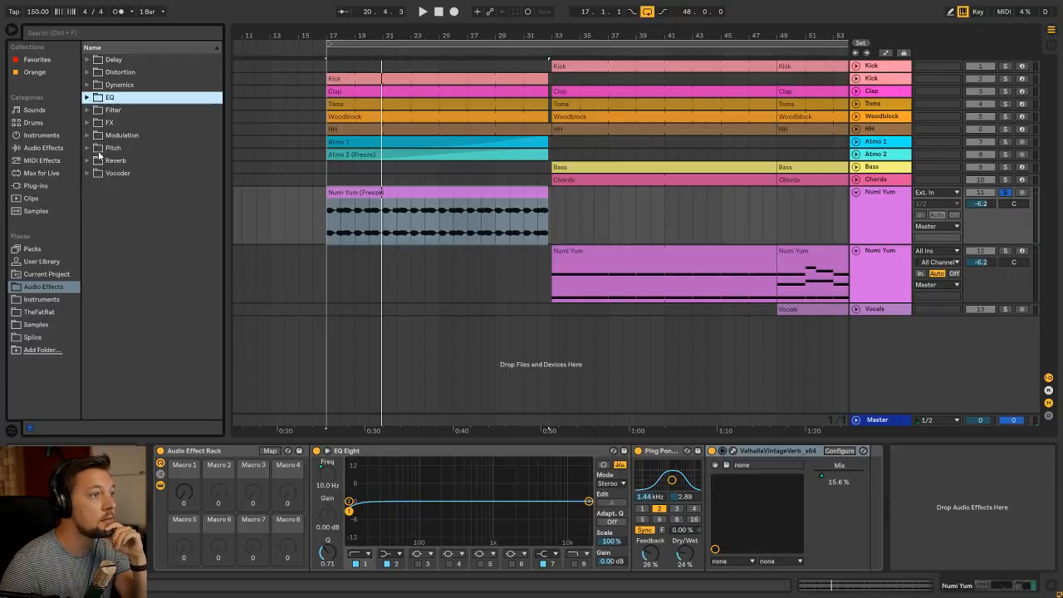
left_click(91, 124)
left_click_drag(128, 186, 938, 475)
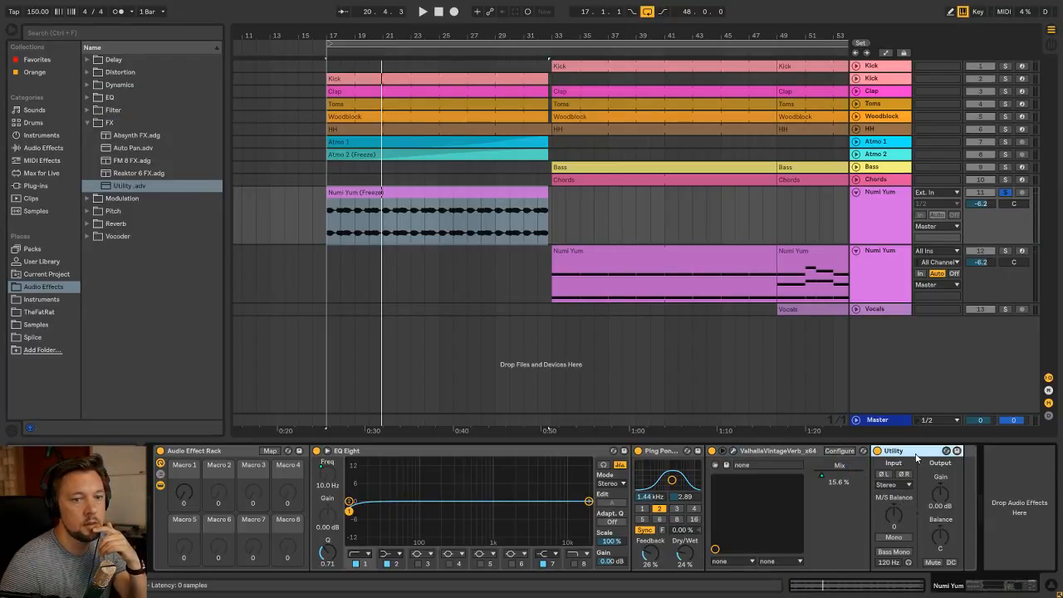
Map Utility's Gain to Macro 1 with a minimum of 0.00 dB and a maximum of -inf dB
left_click(270, 450)
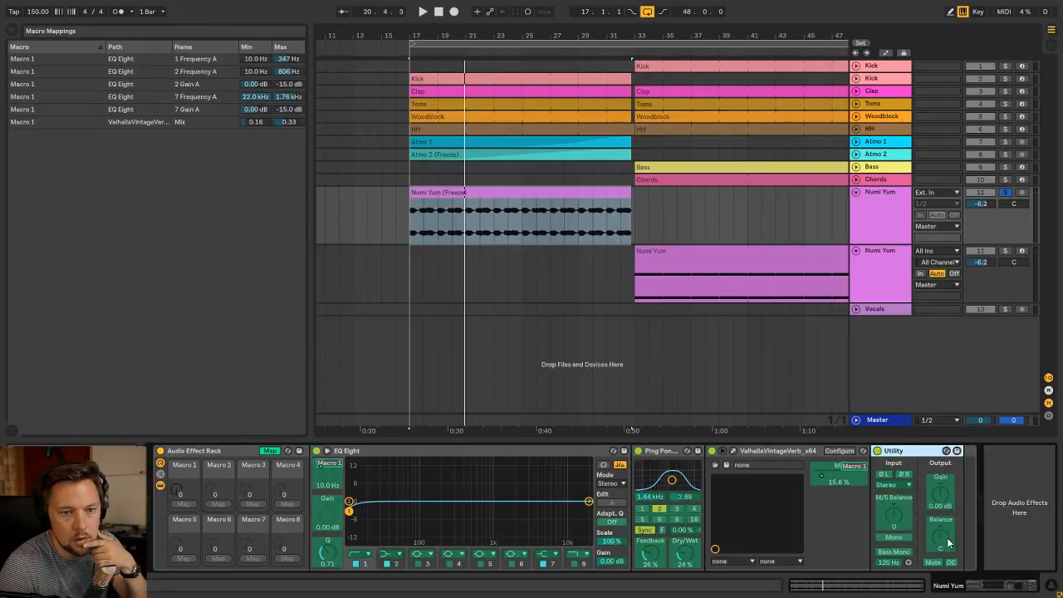
left_click(945, 500)
left_click(186, 503)
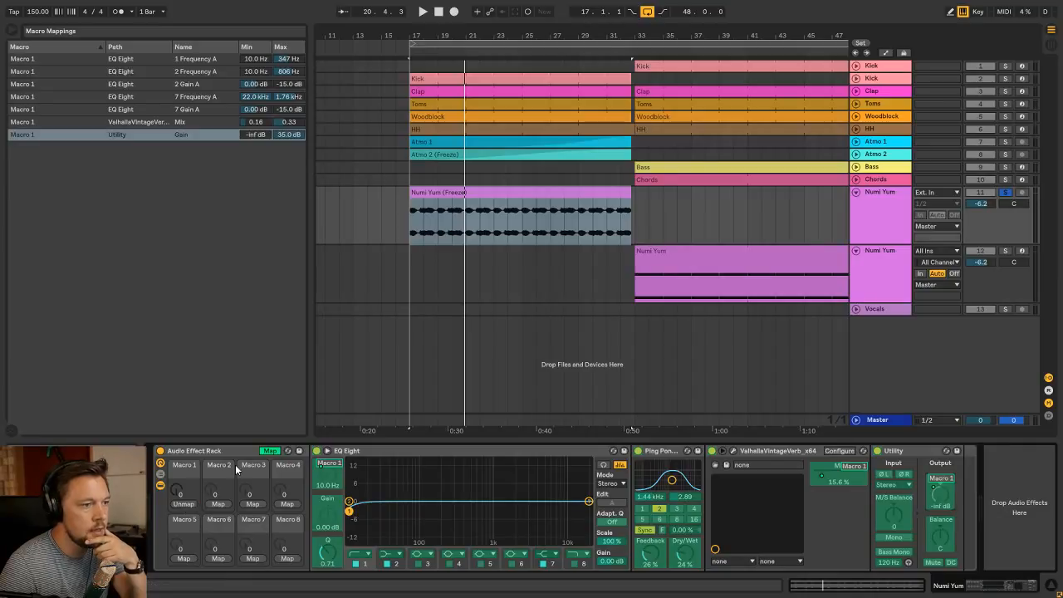
left_click_drag(256, 137, 256, 120)
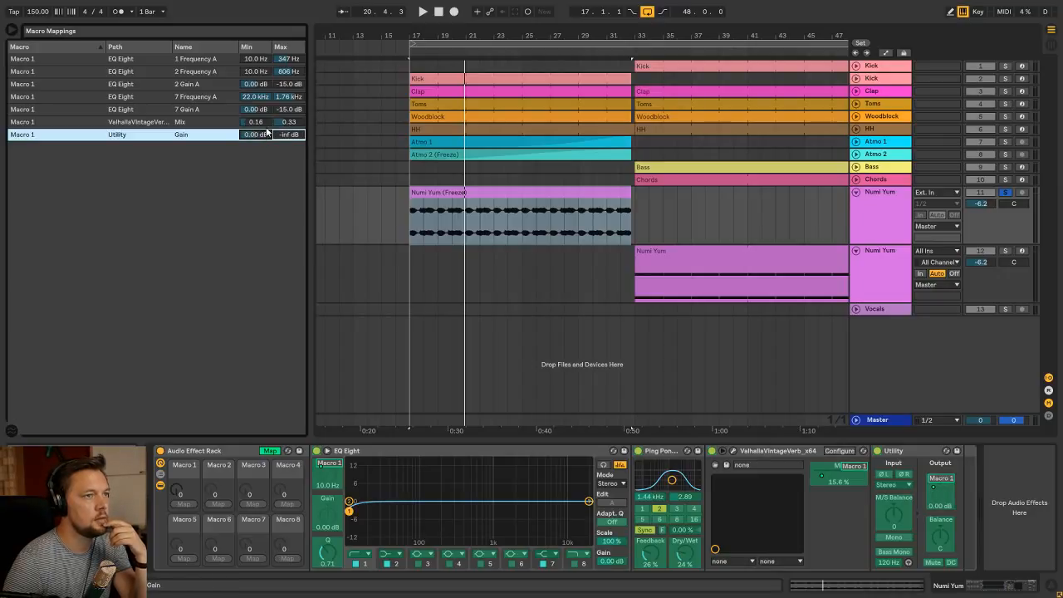
left_click(274, 451)
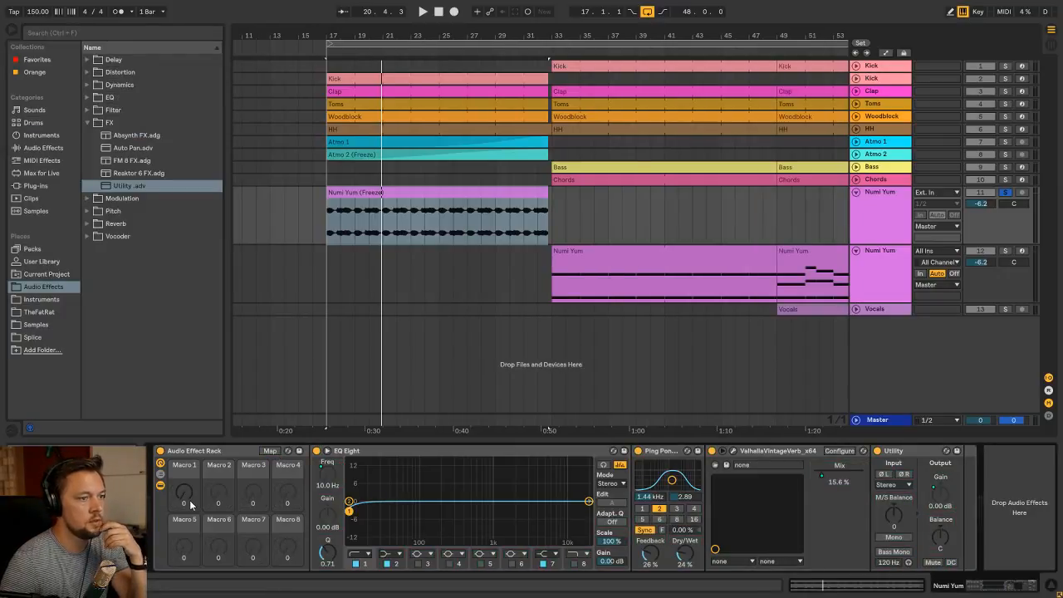
Raise Macro 1 to 127 and audition the Numi Yum build-up from bar 17 while sweeping the macro
left_click_drag(184, 495, 184, 456)
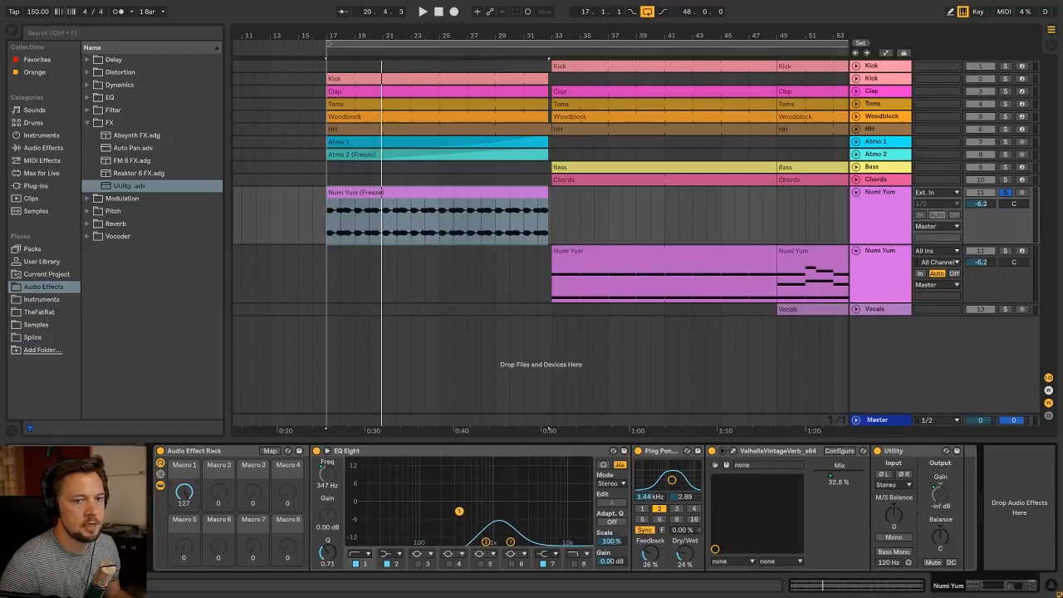
left_click(948, 498)
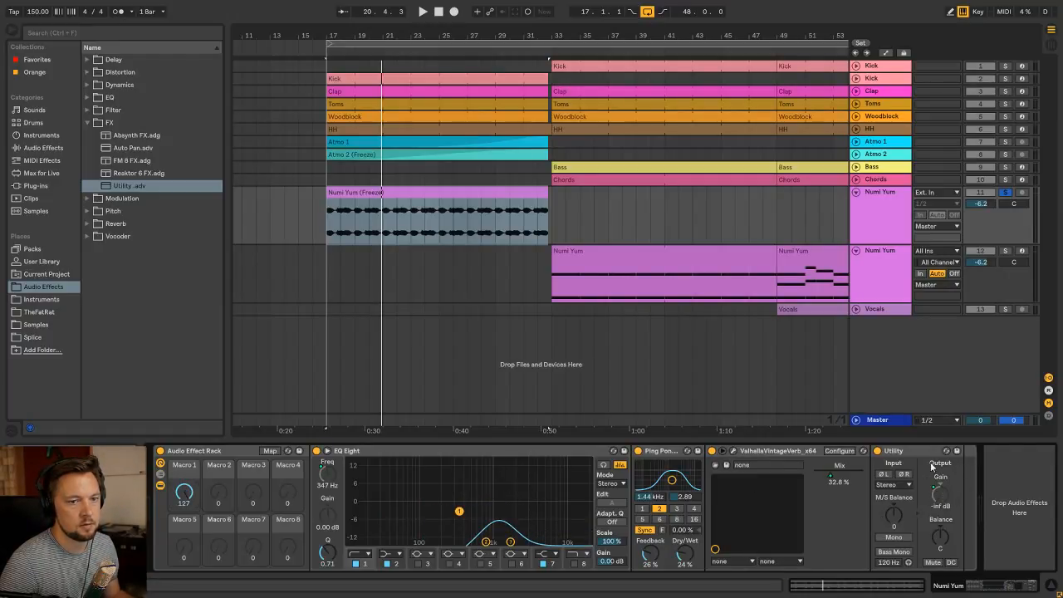
key("space")
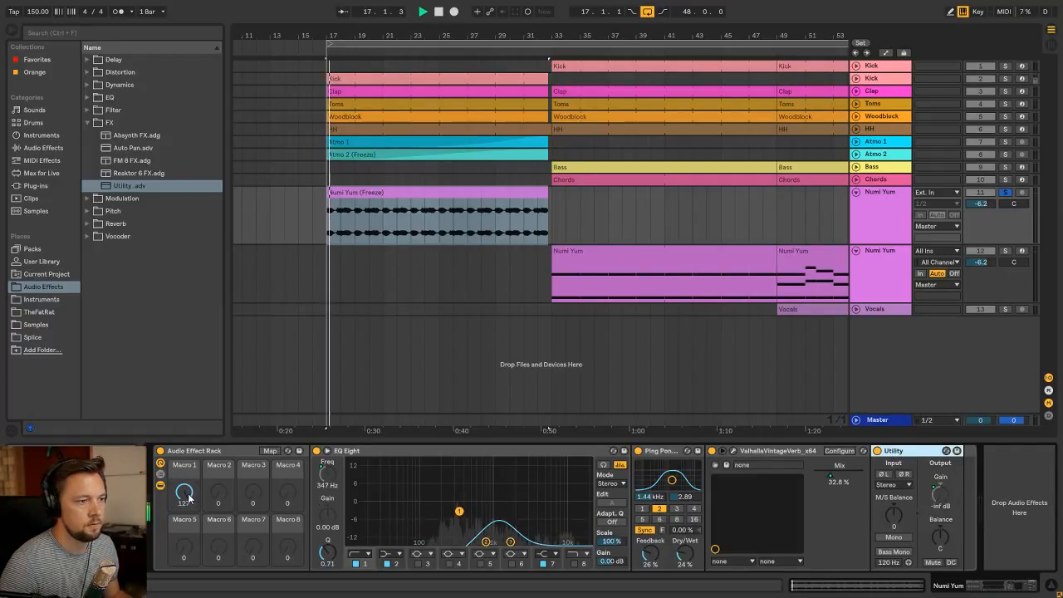
left_click_drag(189, 495, 188, 548)
left_click_drag(186, 496, 186, 497)
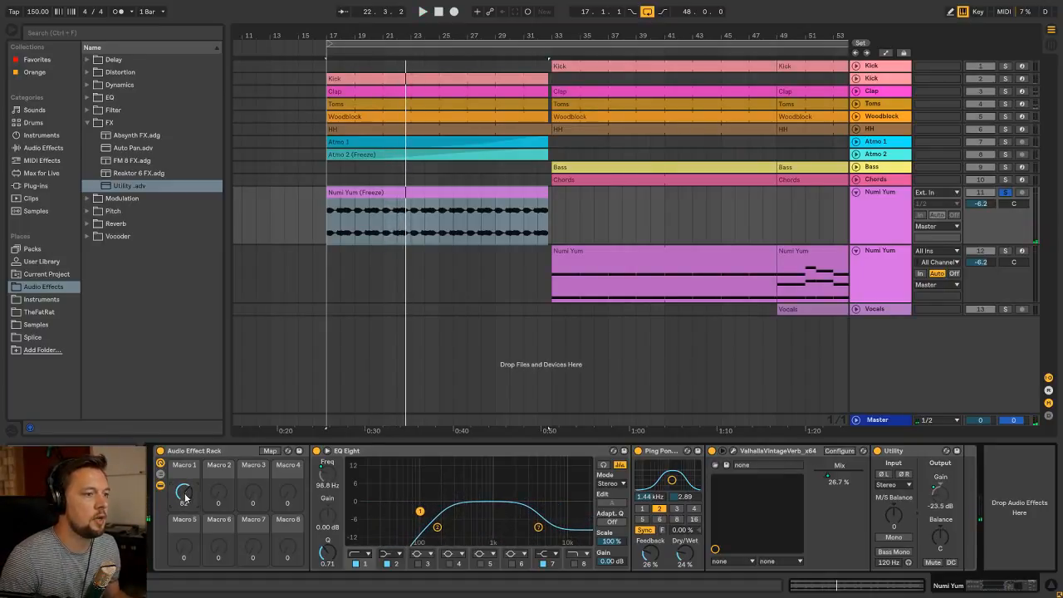
left_click(327, 233)
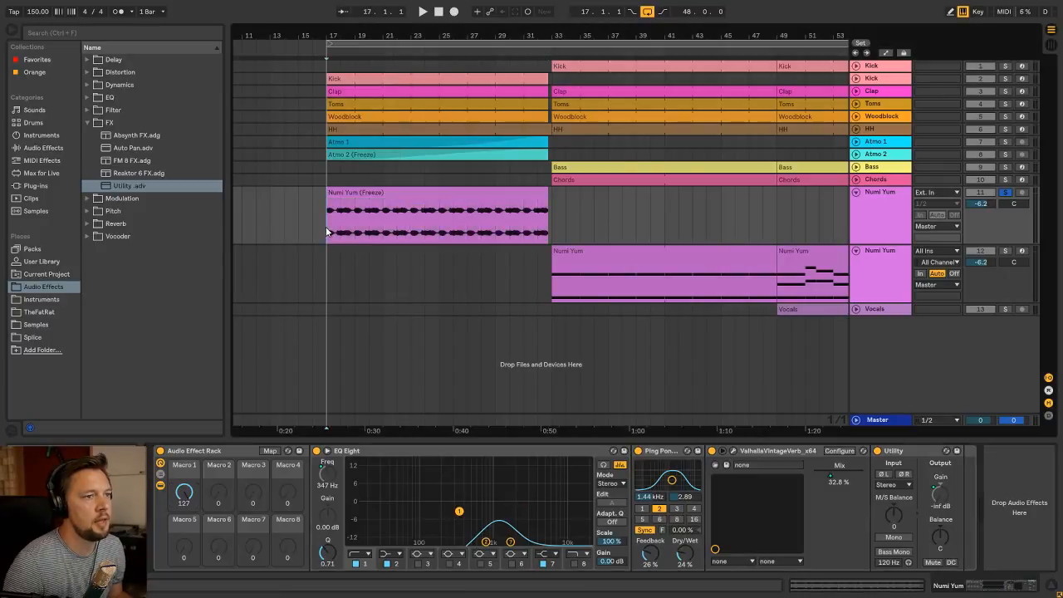
key("space")
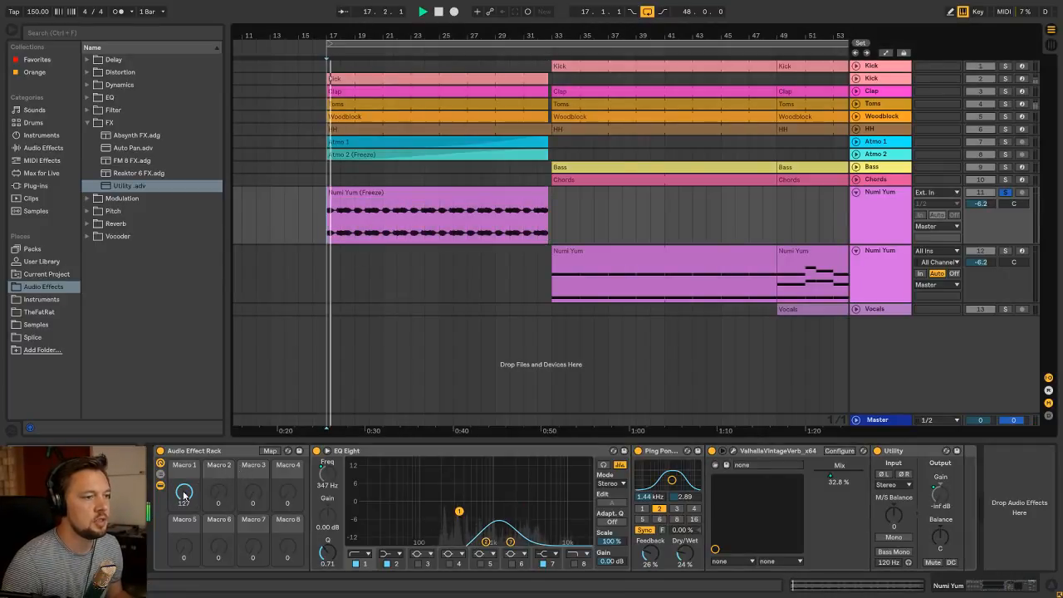
mouse_move(188, 490)
left_mouse_down()
mouse_move(184, 511)
mouse_move(183, 492)
mouse_move(204, 486)
left_mouse_up()
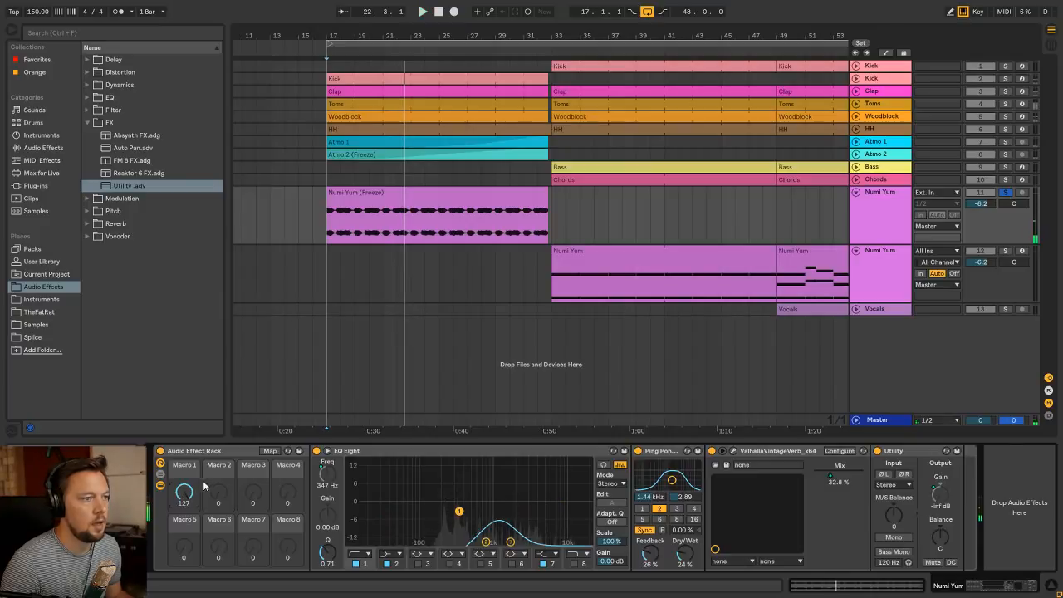
Set the maximum of Utility's Gain mapping to -18.6 dB and audition the build-up with it
left_click(270, 451)
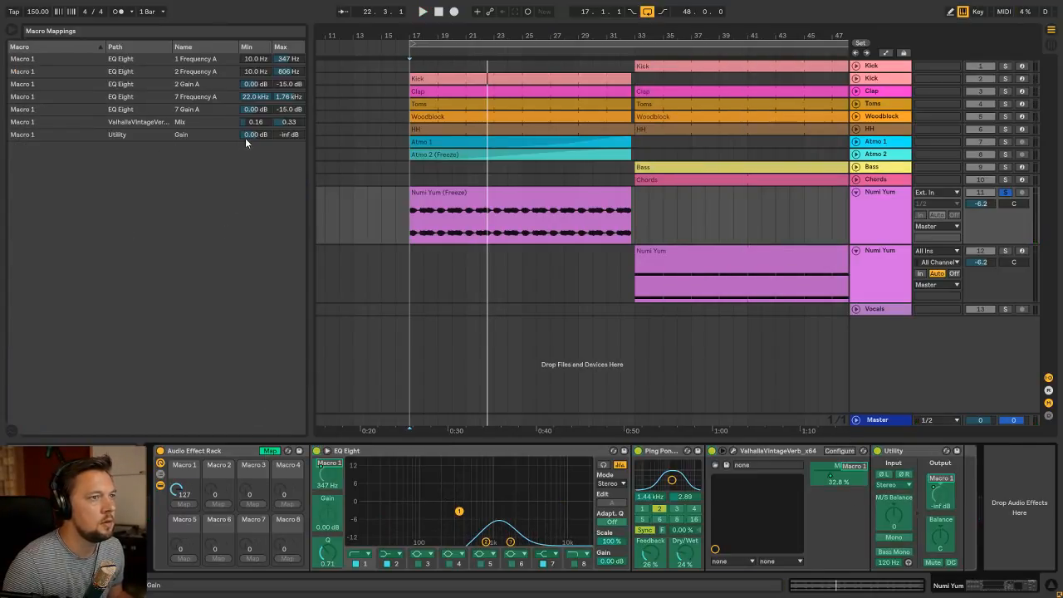
left_click_drag(285, 135, 285, 112)
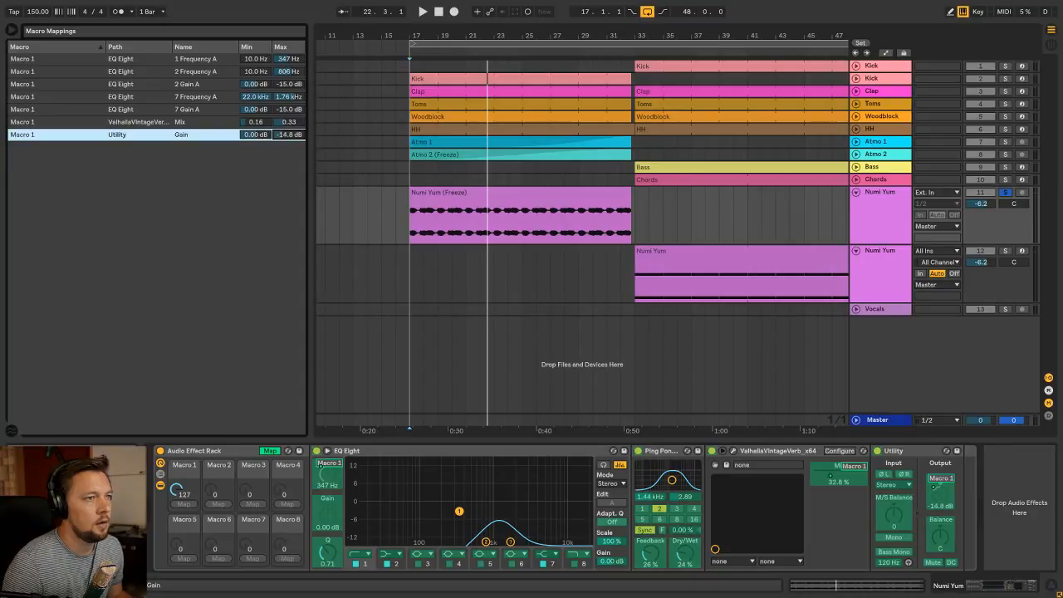
left_click(250, 449)
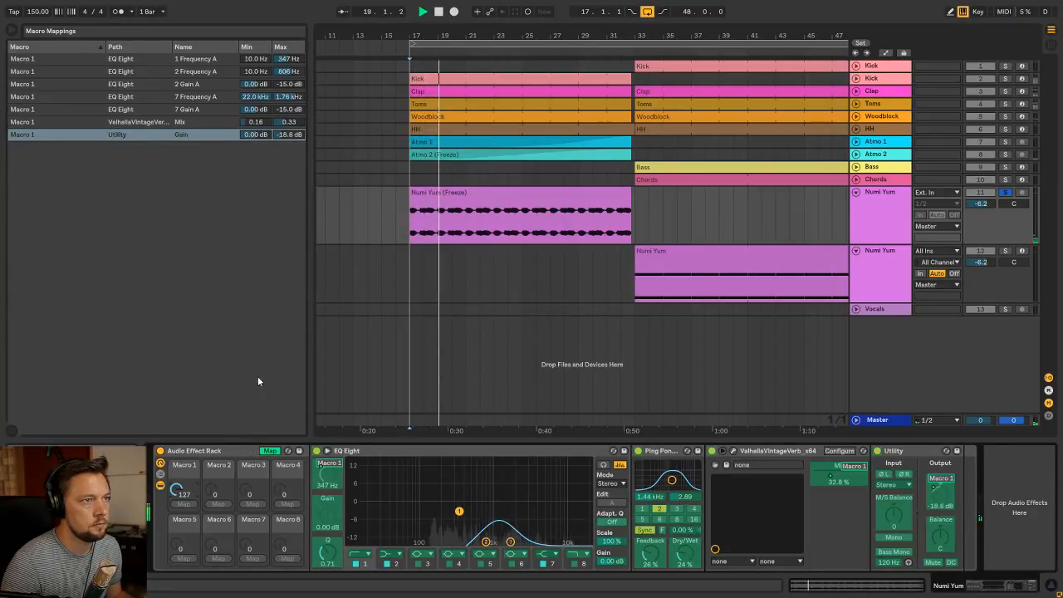
mouse_move(176, 490)
left_mouse_down()
mouse_move(176, 532)
mouse_move(176, 490)
left_mouse_up()
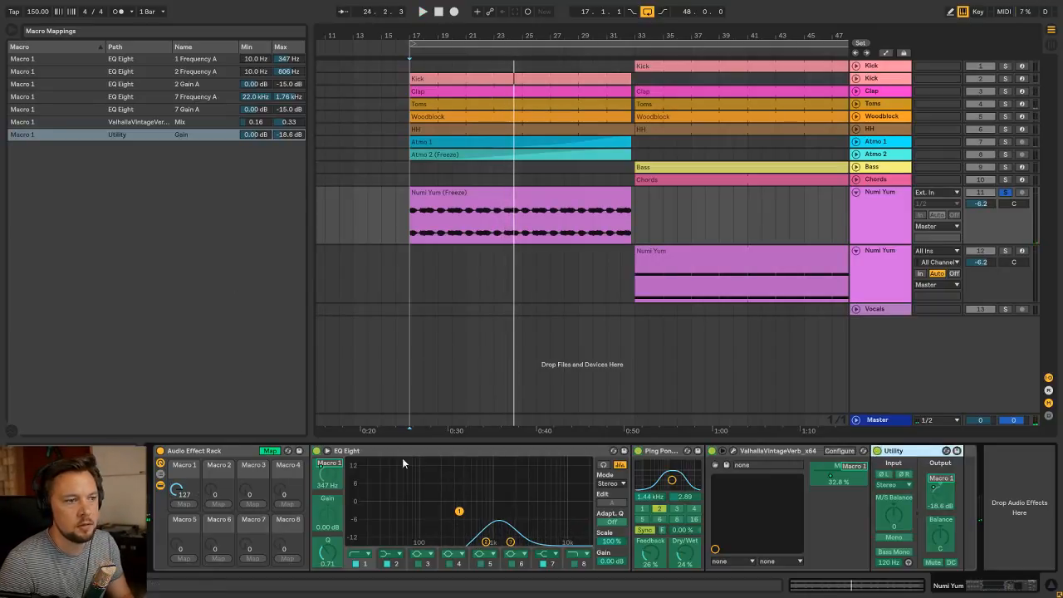
Delete Utility from inside the effect rack, audition the build-up, and add a new Utility after the rack
left_click(271, 451)
key("Delete")
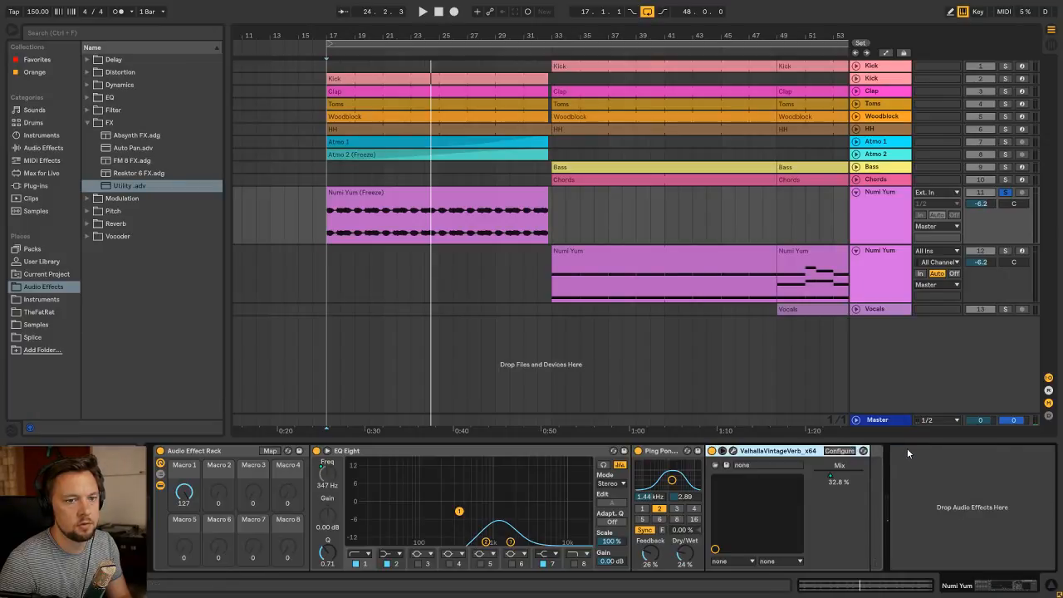
key("space")
mouse_move(181, 494)
left_mouse_down()
mouse_move(181, 555)
mouse_move(181, 495)
left_mouse_up()
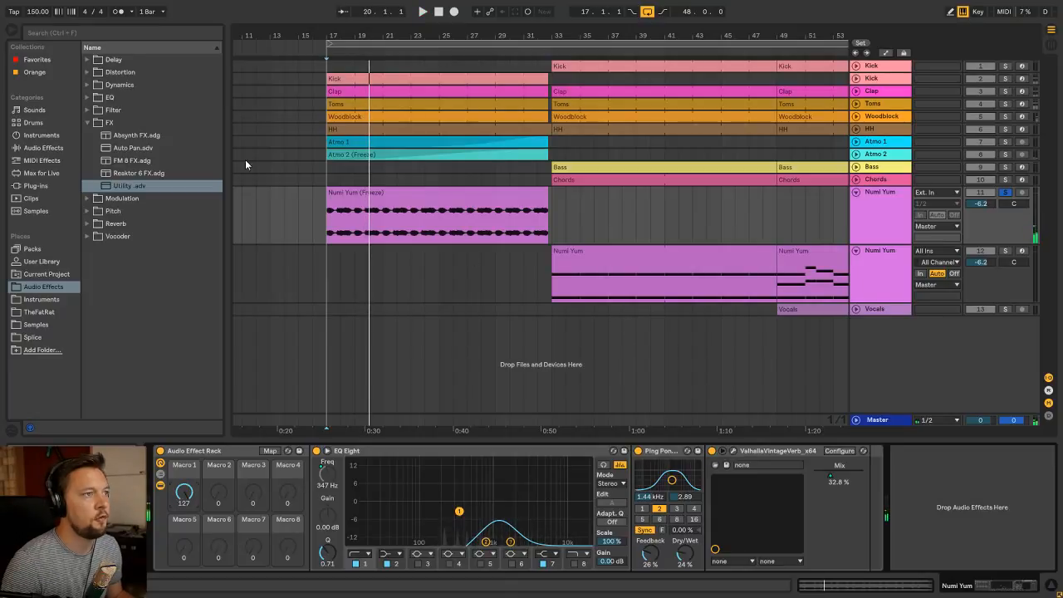
left_click_drag(139, 193, 927, 496)
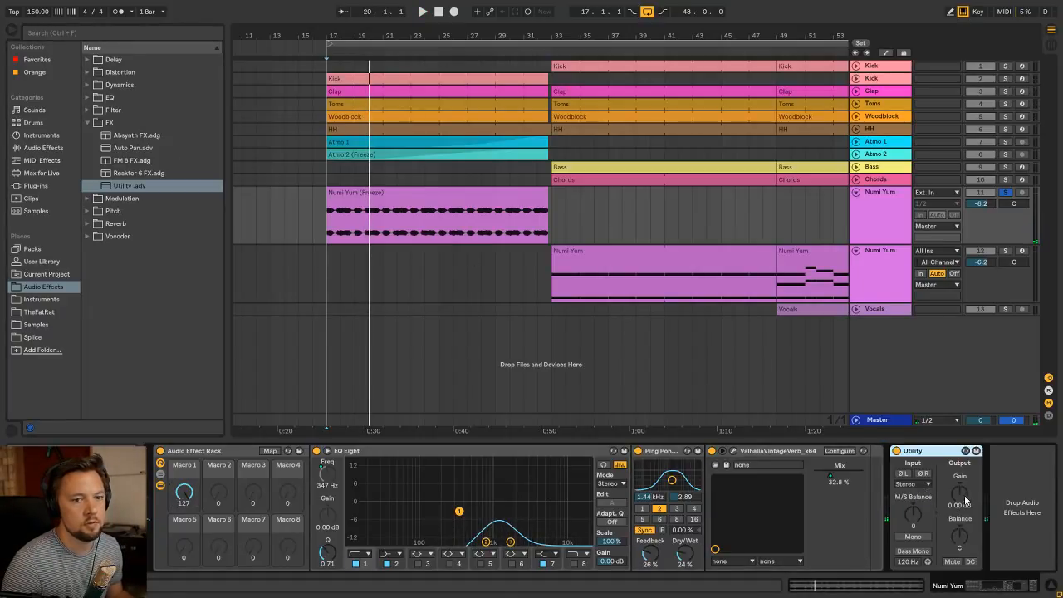
key("space")
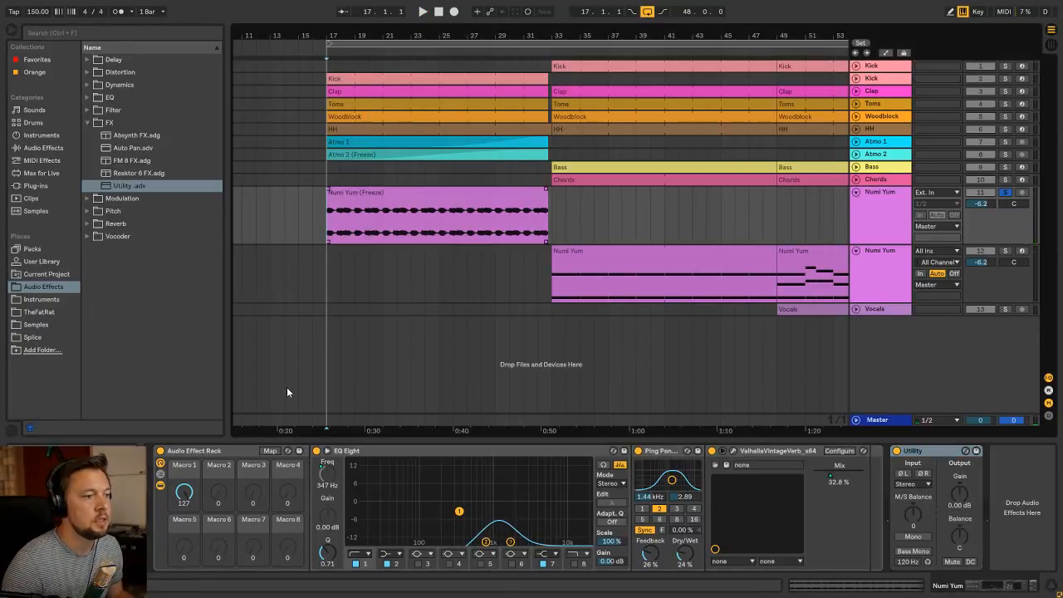
Show Macro 1's automation on the Numi Yum track, draw a ramp from 127 at bar 17 down to the build-up's end, and play it
right_click(186, 491)
left_click(324, 245)
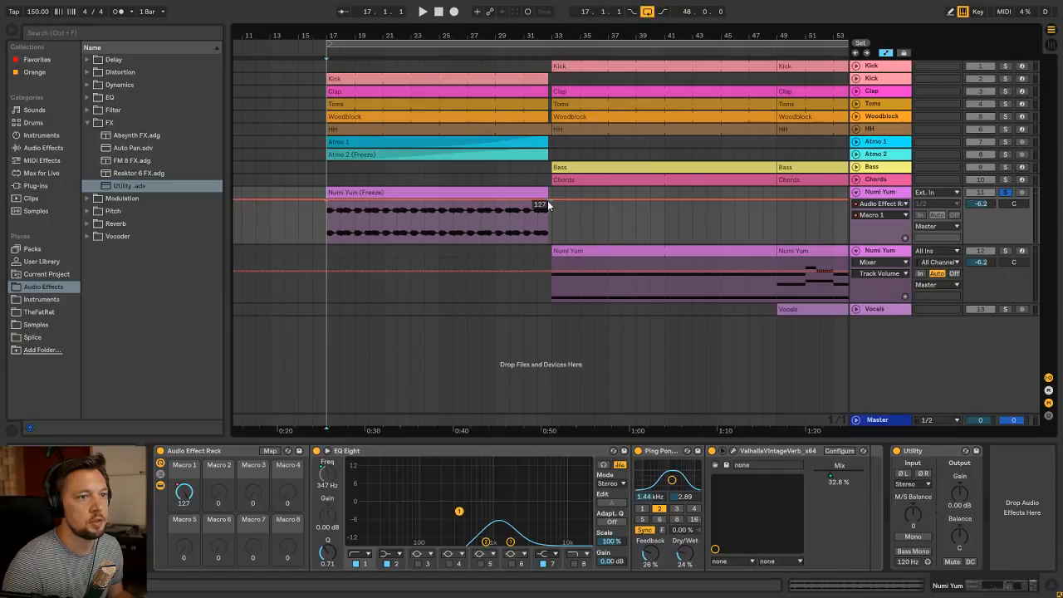
left_click_drag(547, 204, 547, 241)
key("space")
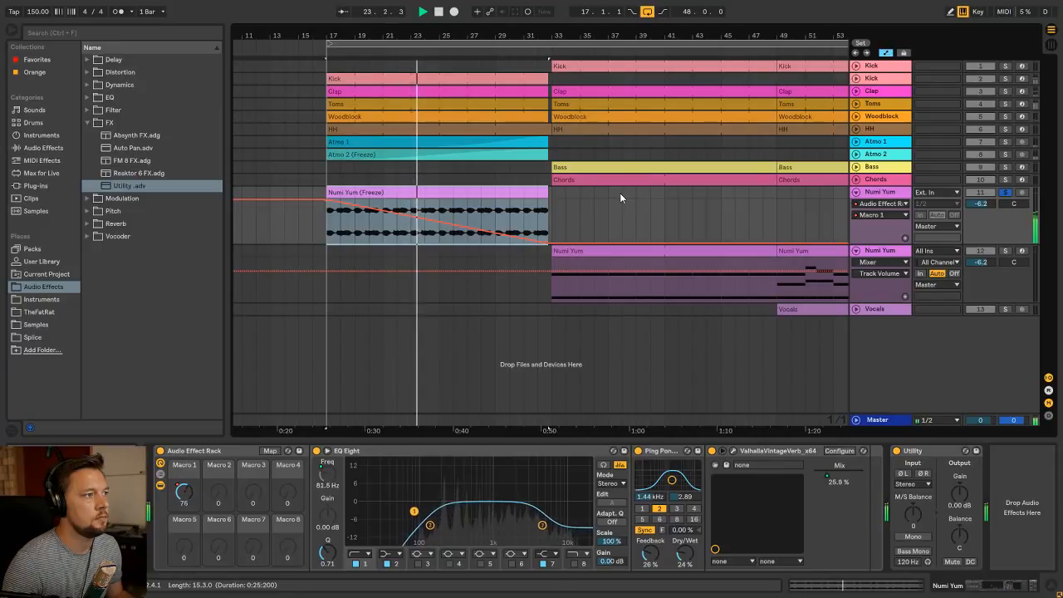
left_click(512, 275)
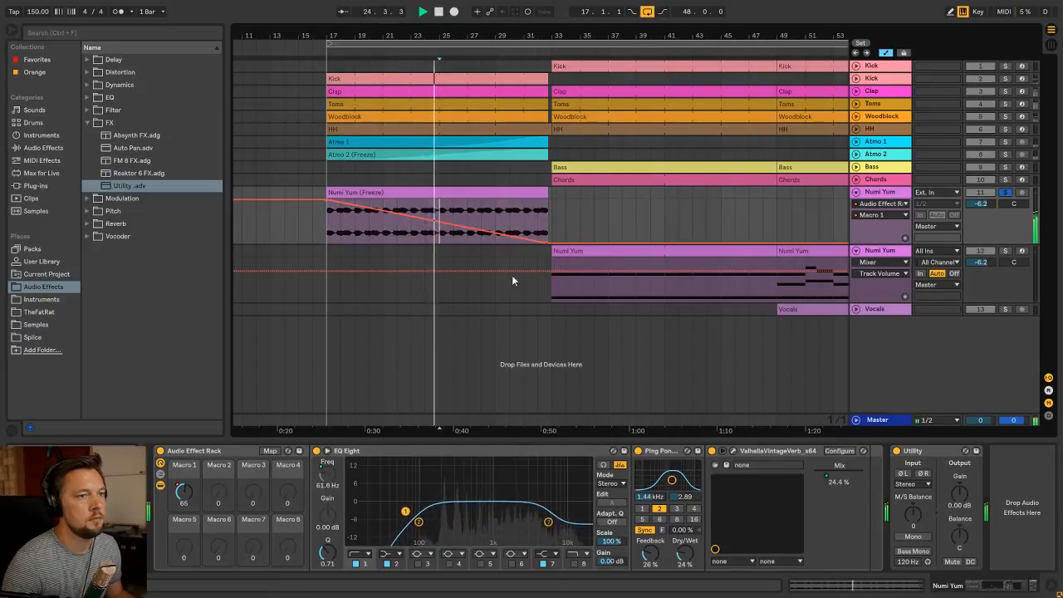
Lower the volume of the Numi Yum build-up track to -8.2 dB
key("Tab")
left_click_drag(911, 258, 911, 264)
key("Tab")
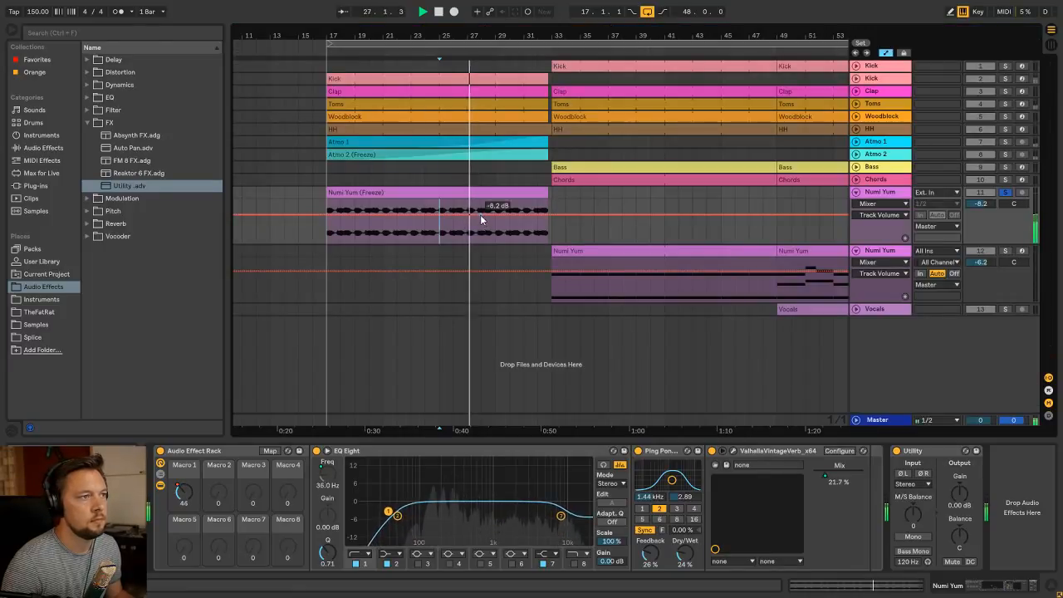
Return to Macro 1's automation, bend its ramp so it falls slowly at first, and audition the clip
right_click(184, 497)
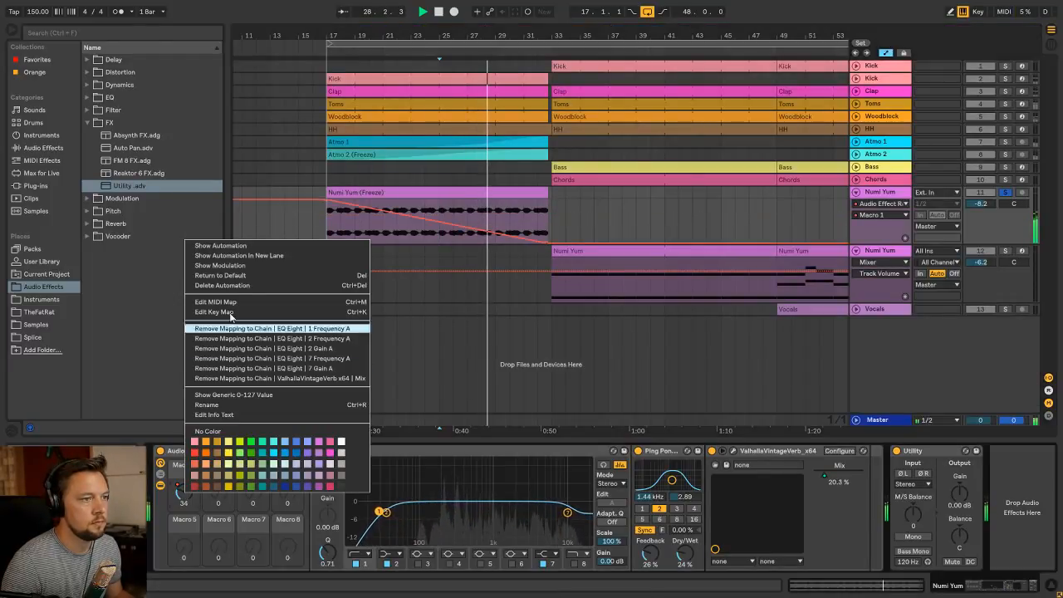
left_click(228, 246)
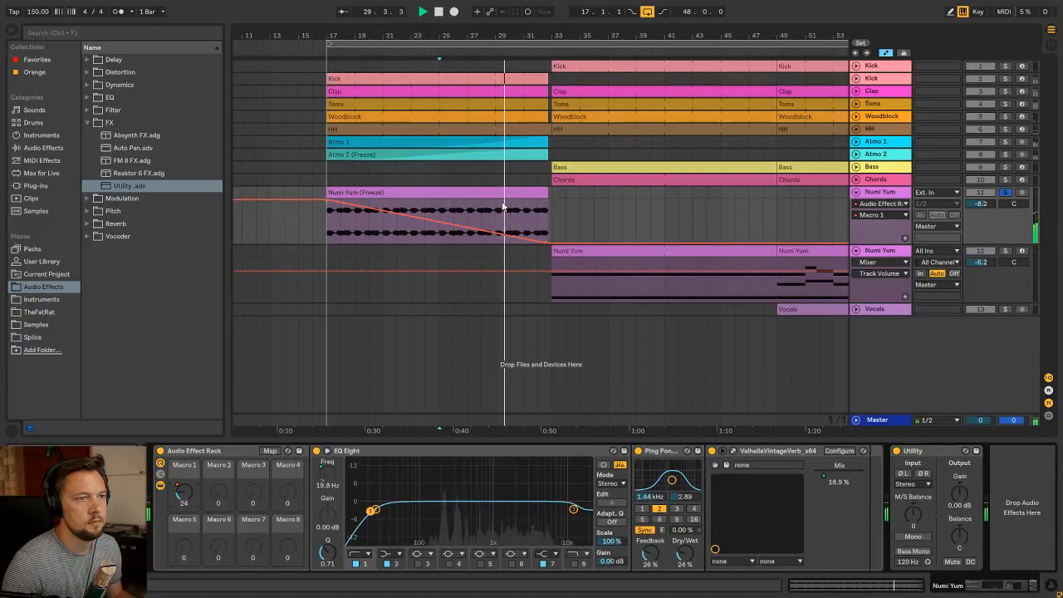
left_click_drag(492, 231, 492, 218)
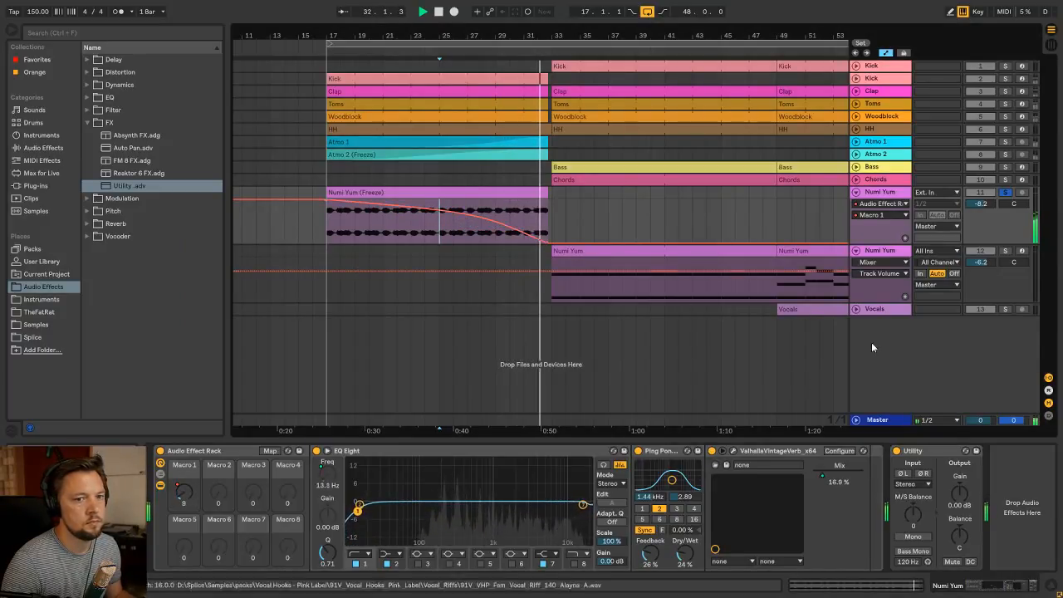
left_click(918, 450)
left_click(432, 192)
key("space")
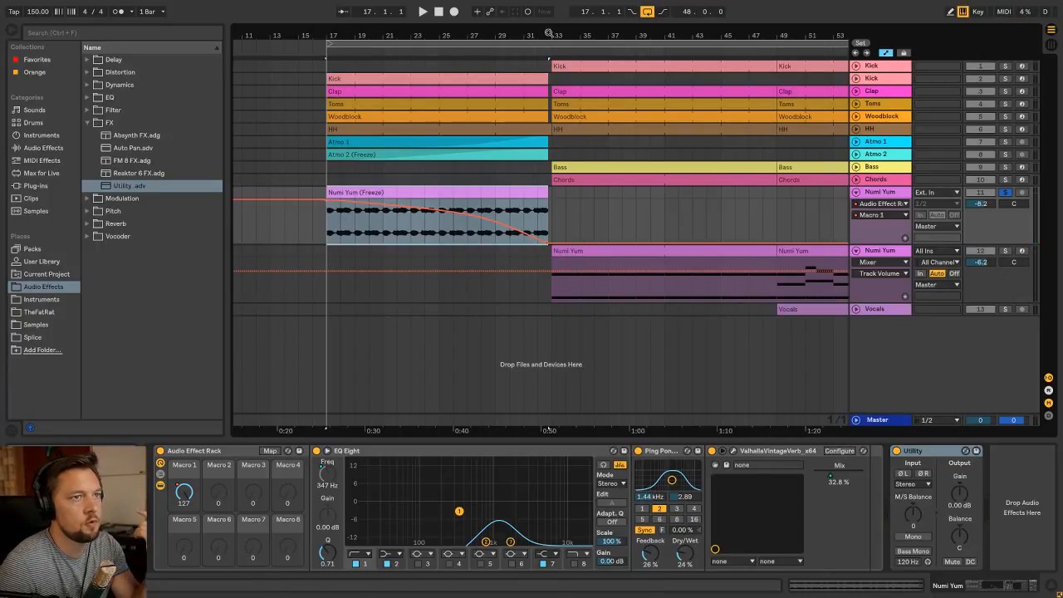
Refine the end of the Macro 1 automation ramp around bar 33
left_click_drag(549, 33, 570, 189)
left_click(545, 243)
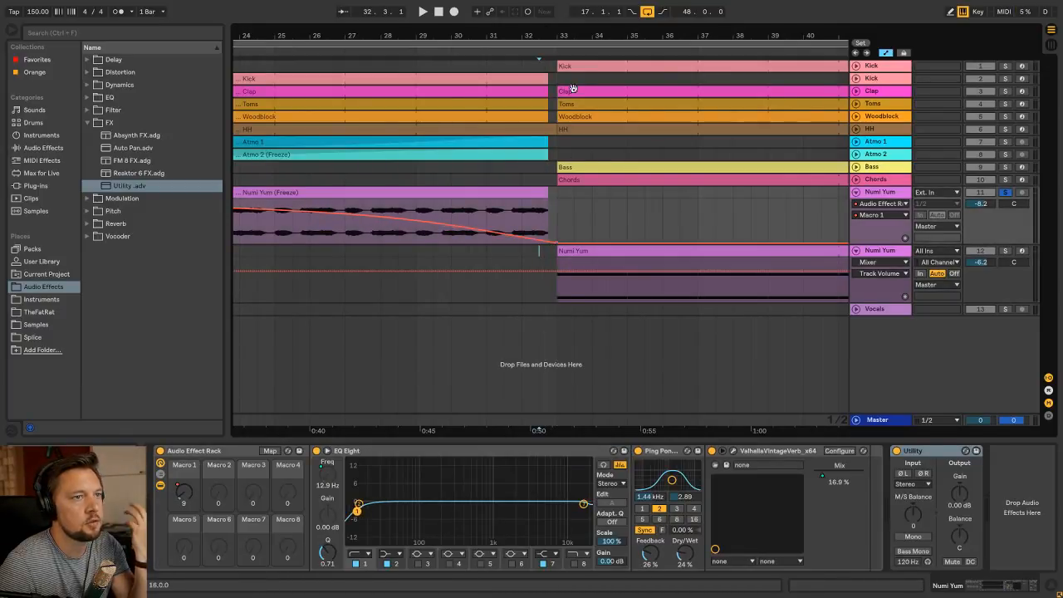
left_click_drag(536, 38, 460, 36)
left_click(419, 191)
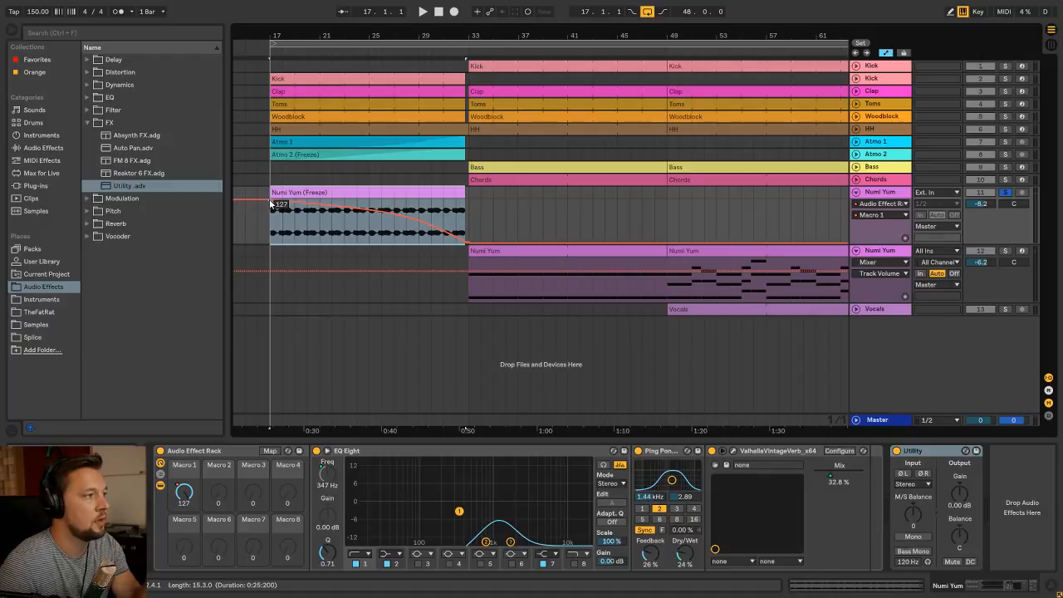
Show Utility's Gain automation and draw a ramp from -inf dB at bar 17 up to 0.00 dB at bar 33
left_click(928, 453)
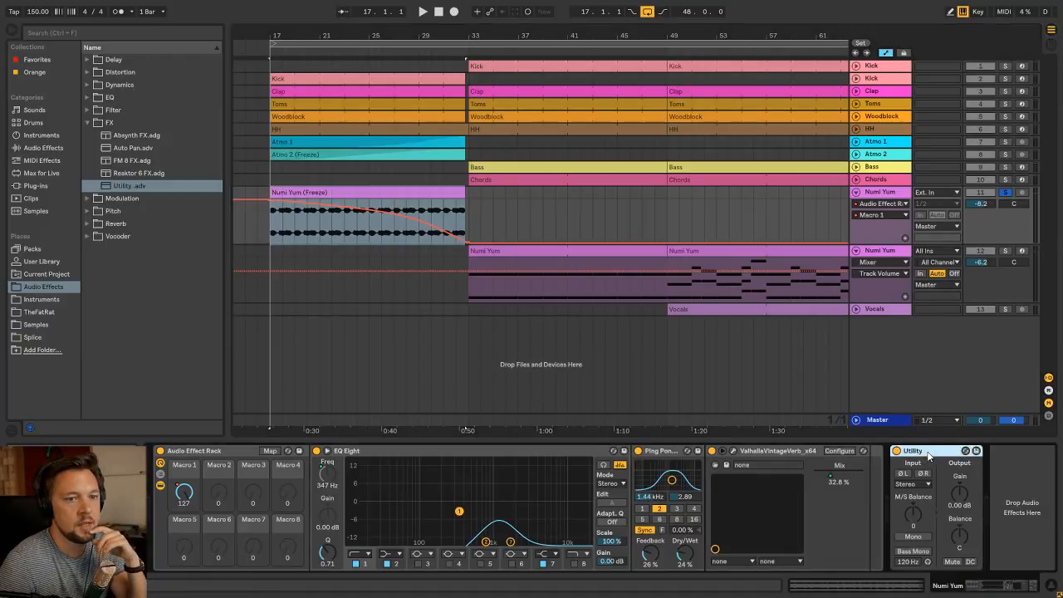
right_click(961, 493)
left_click(945, 498)
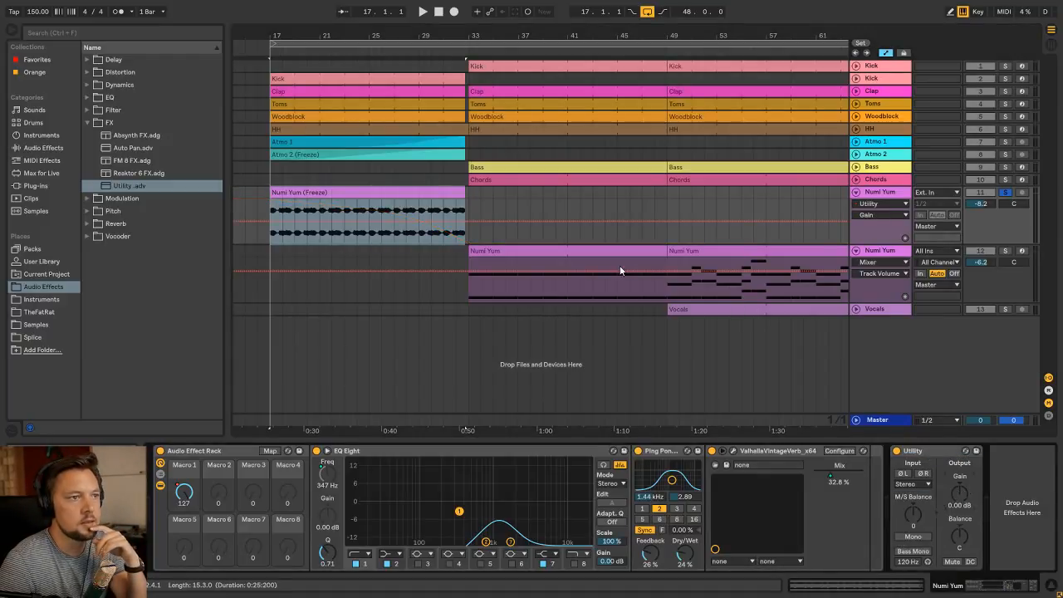
left_click(469, 224)
left_click_drag(270, 223, 270, 245)
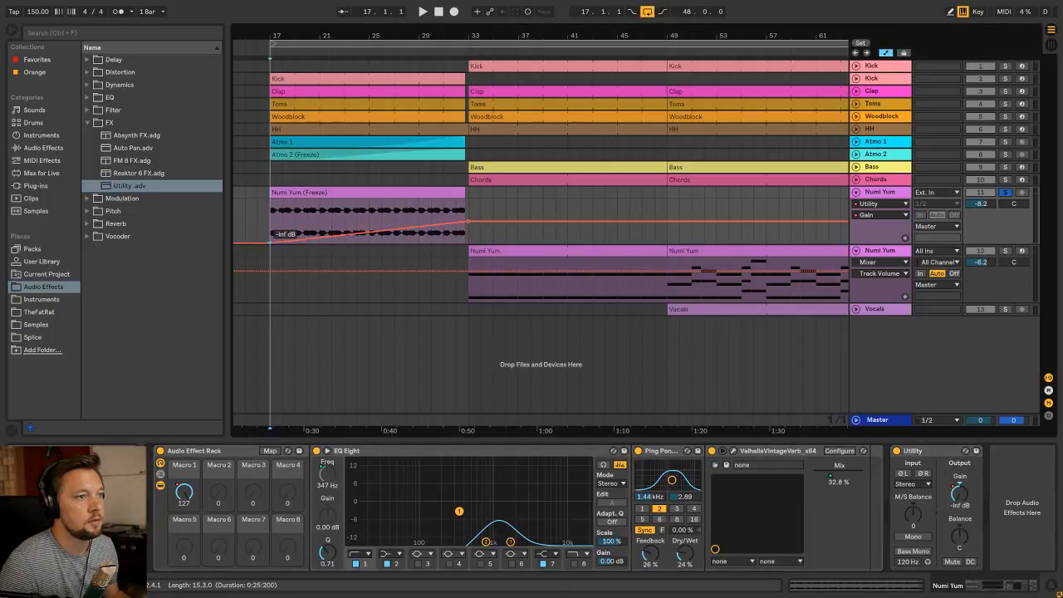
Play the gain ramp, unsolo the Numi Yum track, and replay the build-up with all tracks from bar 17
key("space")
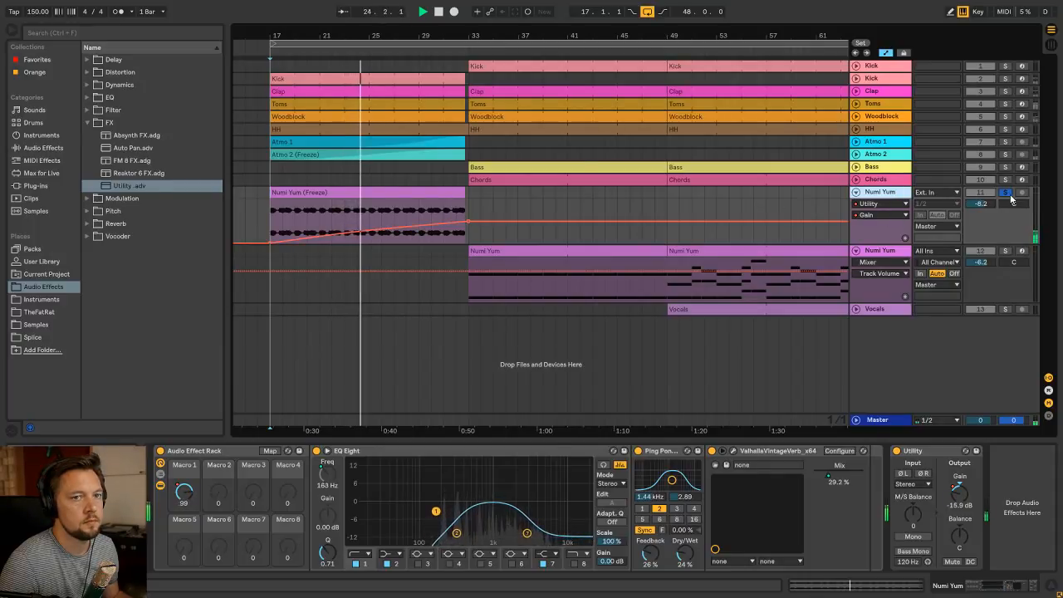
left_click(297, 193)
key("space")
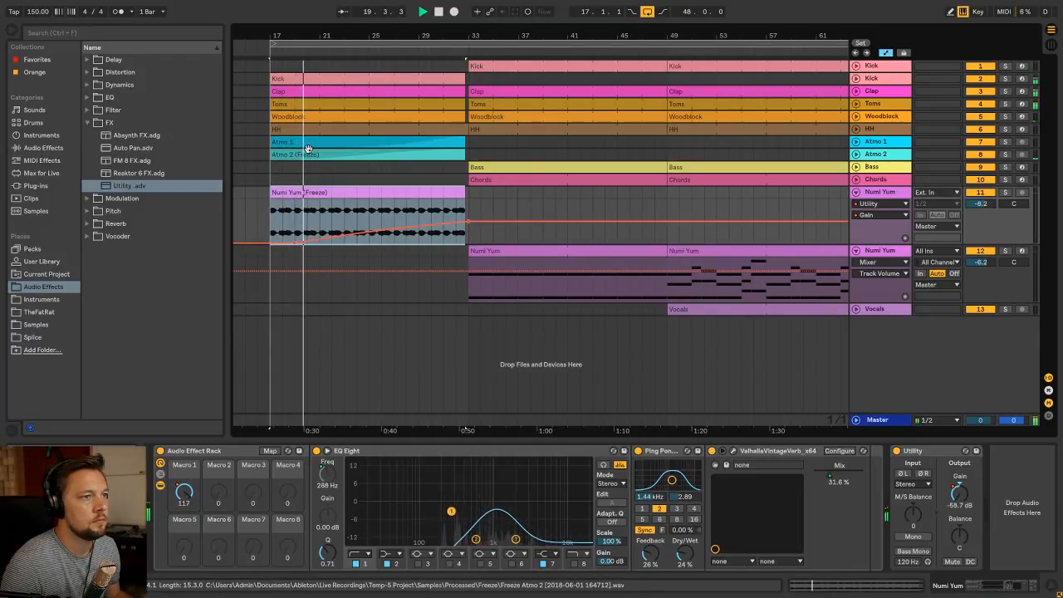
Unfold the Atmo 1 and Atmo 2 tracks and hide the automation lanes to expose the clip fades
left_click(687, 150)
left_click(857, 154)
left_click(856, 142)
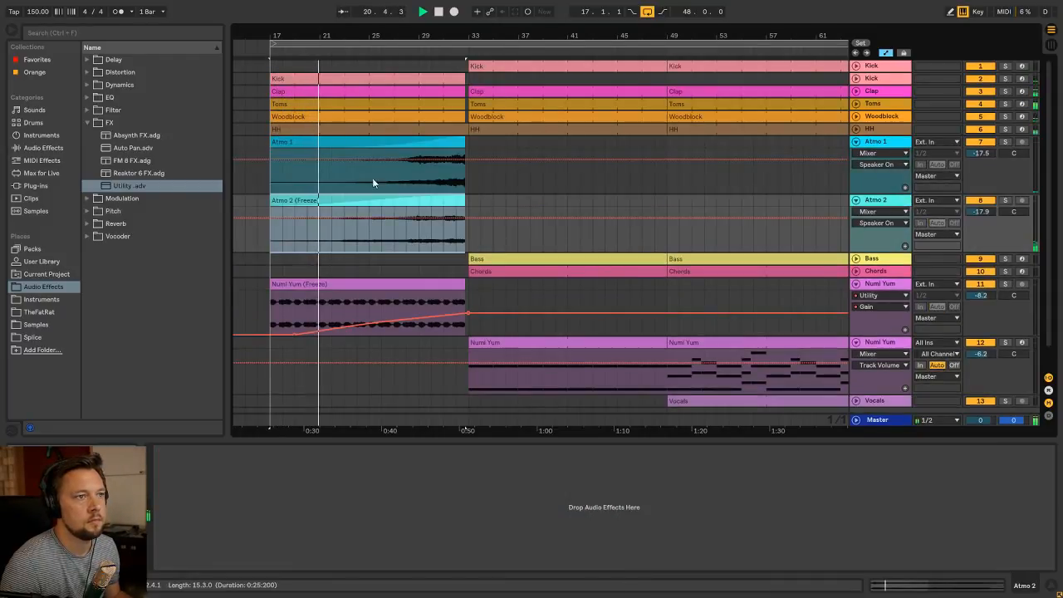
left_click(300, 142)
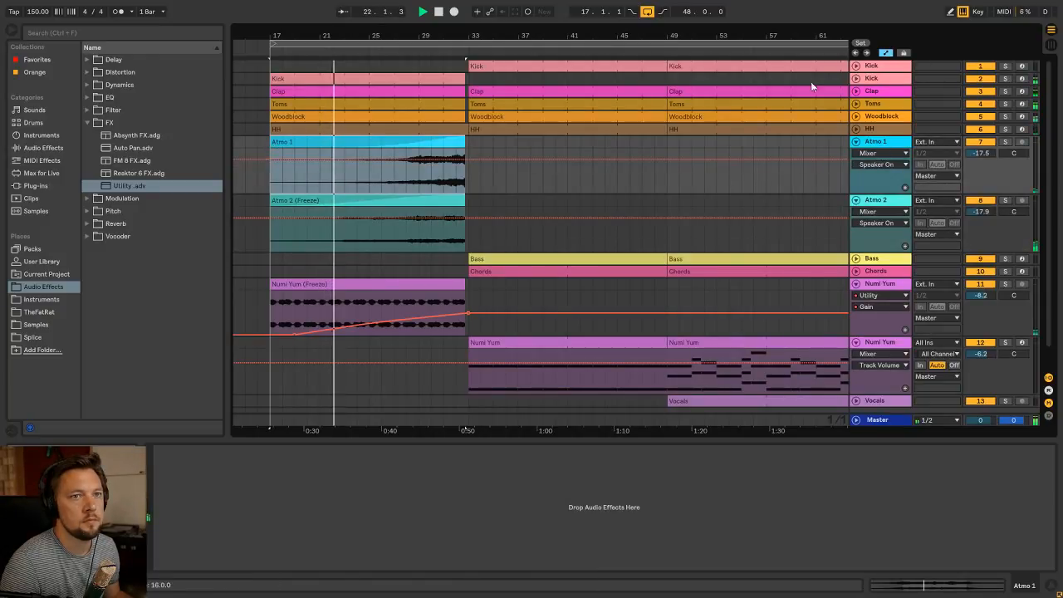
key("a")
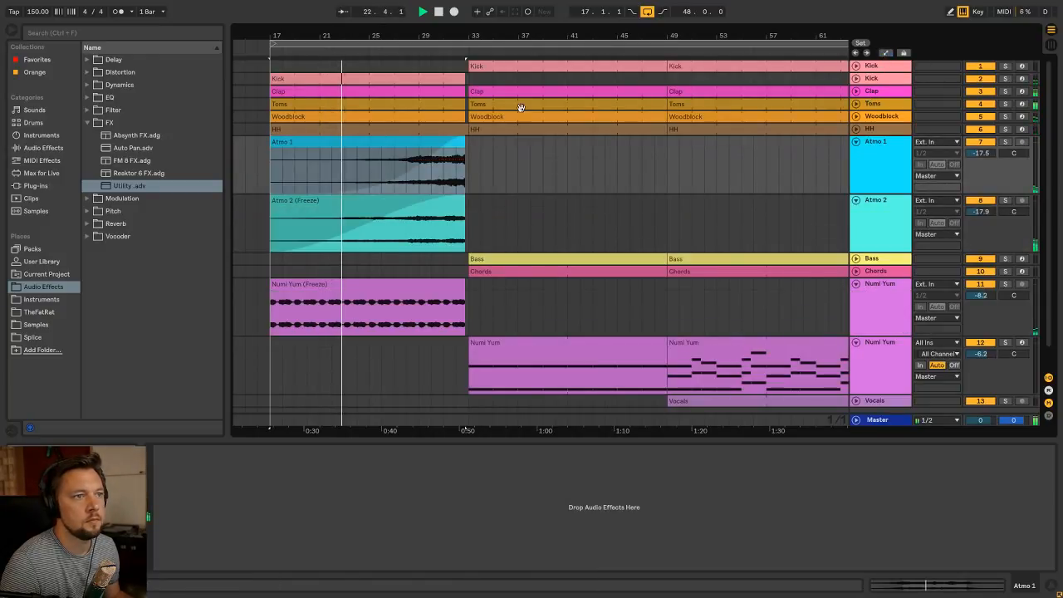
Trim the start of the Atmo 1 clip to bar 21
left_click(282, 203)
left_click_drag(283, 205, 270, 207)
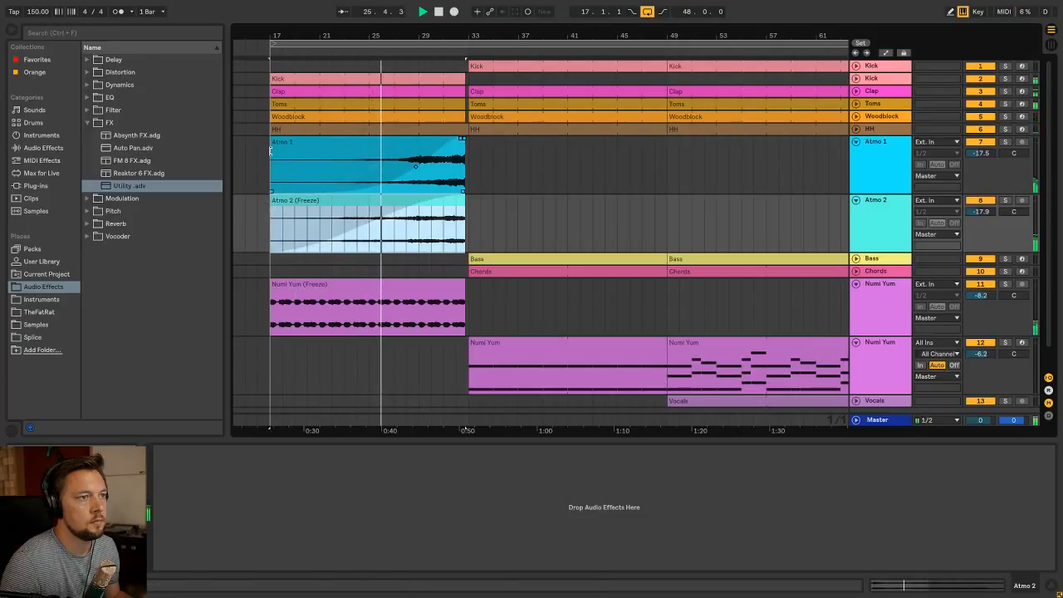
left_click_drag(271, 151, 321, 150)
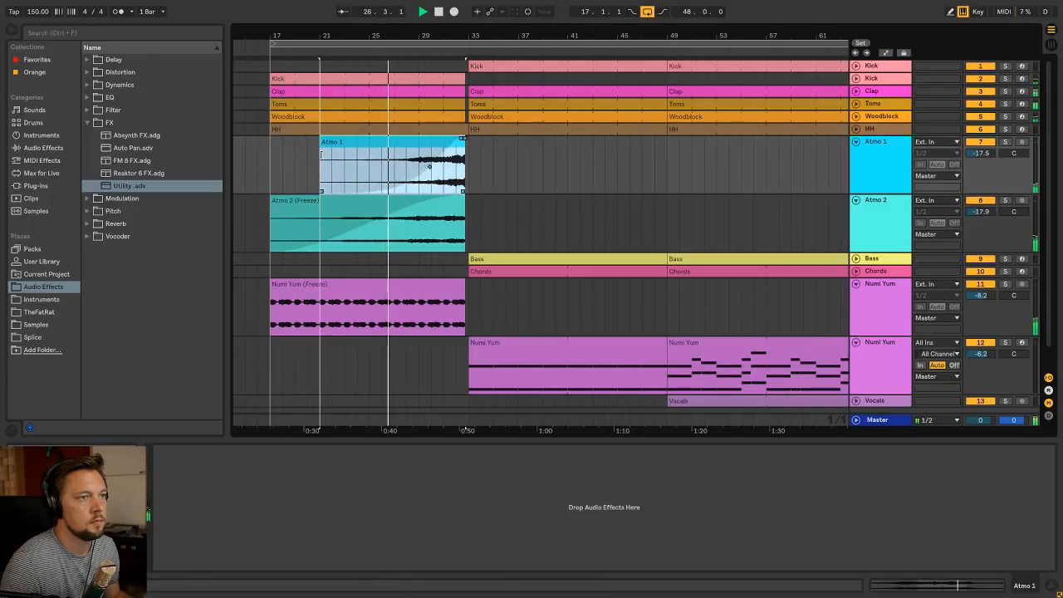
Extend the start of the Atmo 1 clip to bar 20 and reshape its fade-in so it ends just before the clip's end
left_click(431, 170)
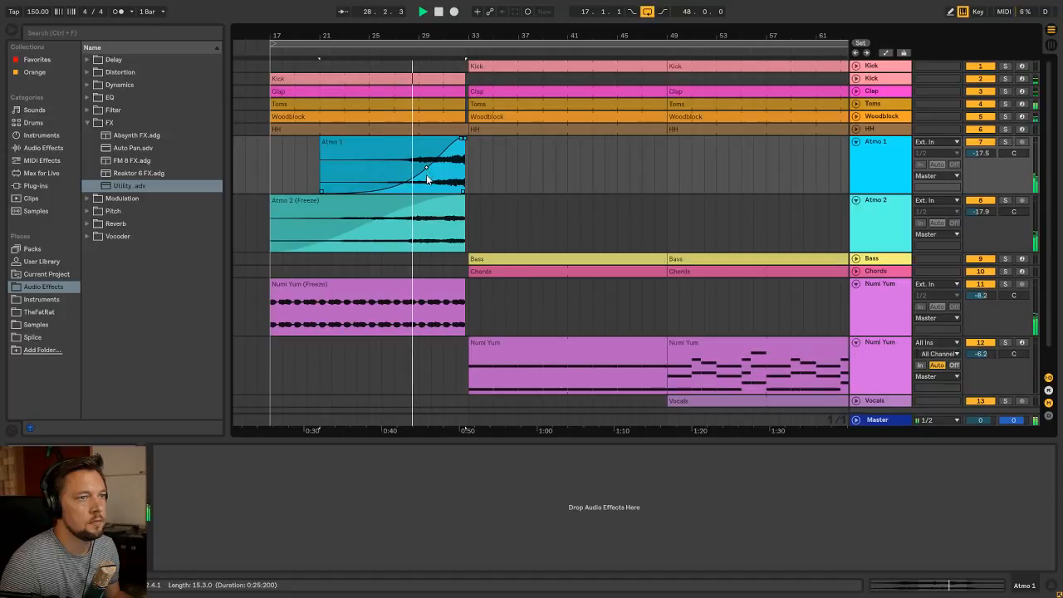
left_click(316, 146)
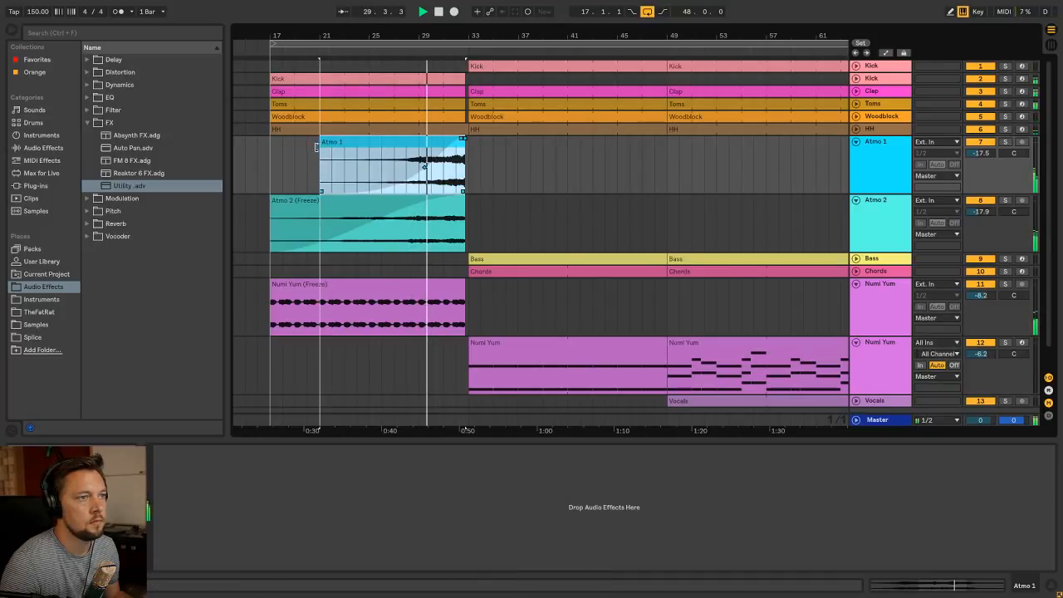
left_click_drag(316, 146, 307, 146)
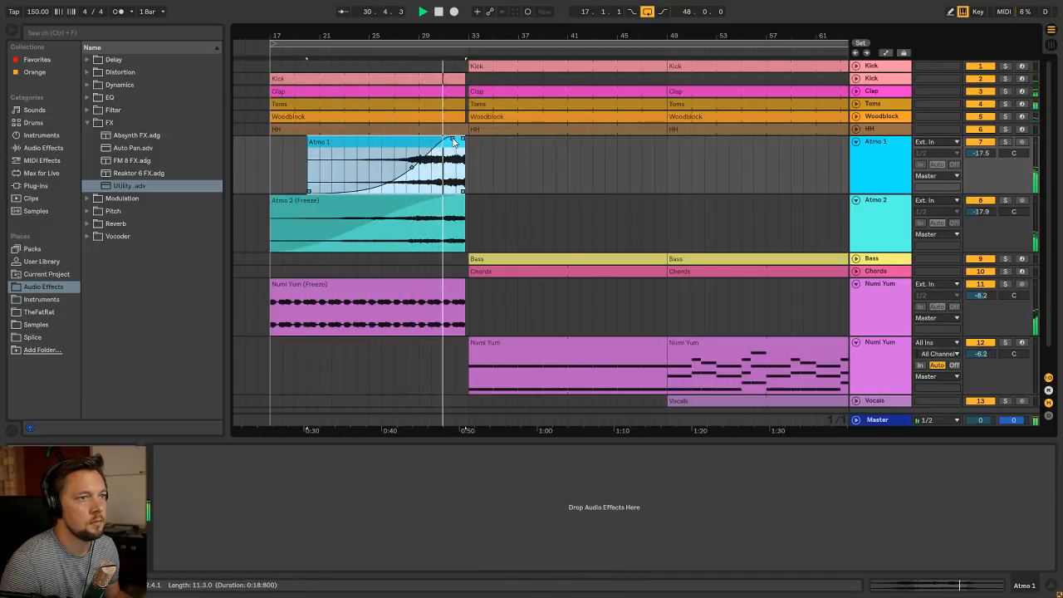
left_click_drag(452, 140, 459, 140)
left_click_drag(416, 167, 415, 168)
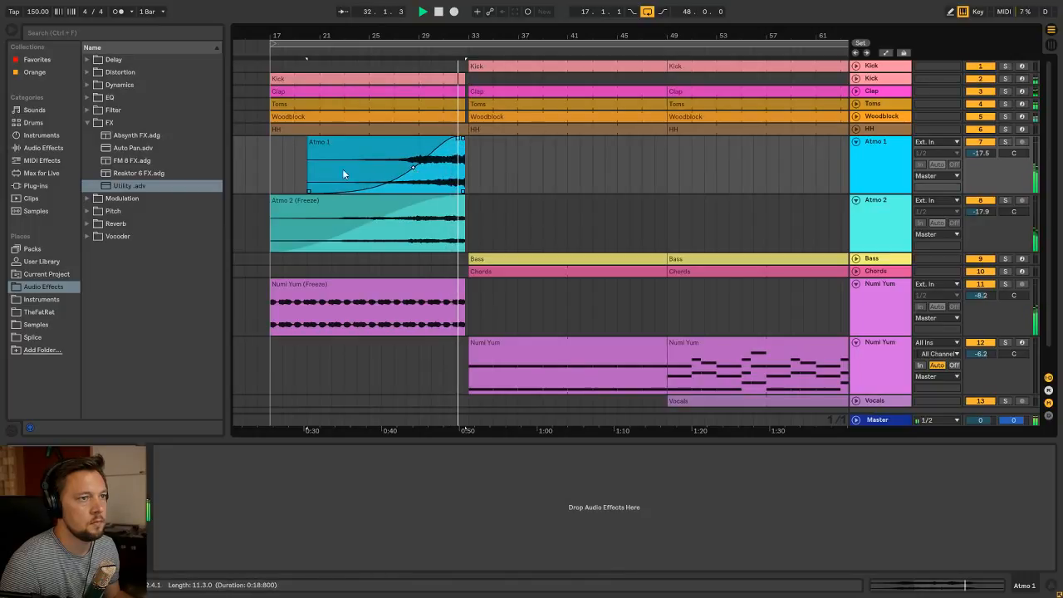
key("space")
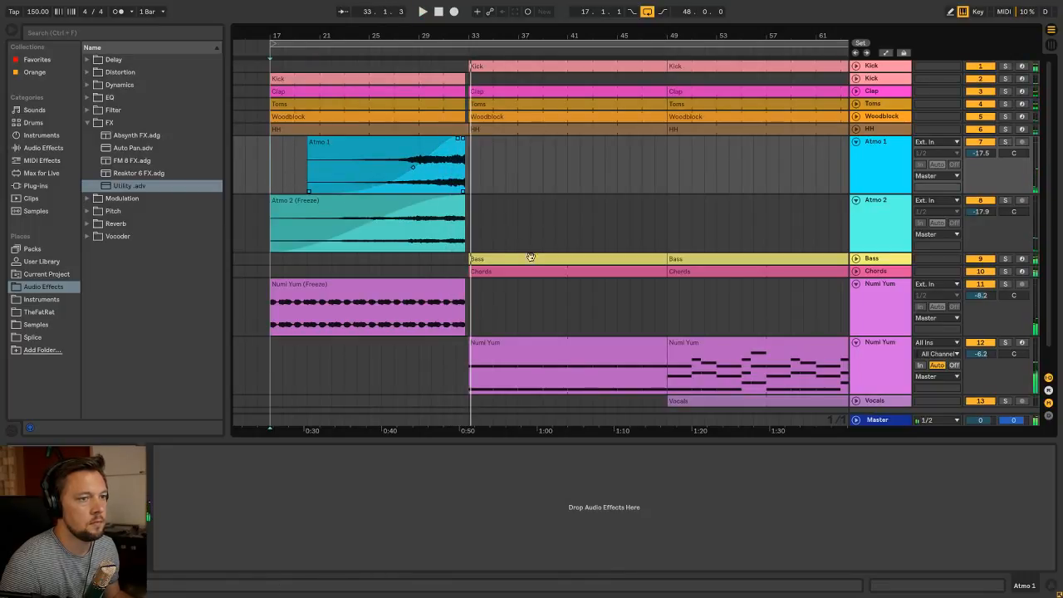
Show the frozen Numi Yum track's Speaker On automation and switch it off from the clip's end to bar 35
scroll(532, 253, "down", 2)
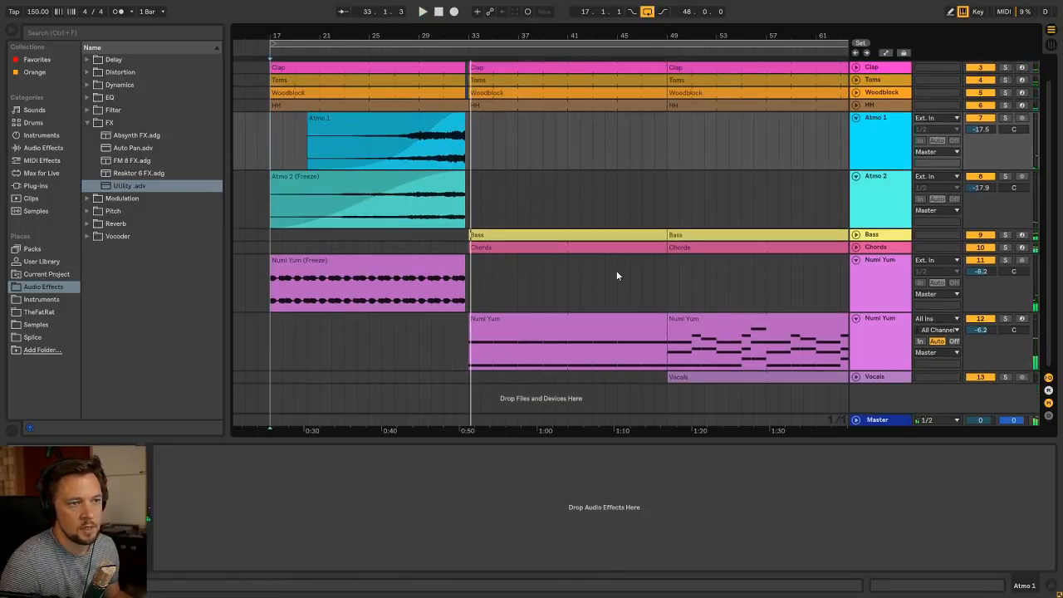
right_click(987, 265)
left_click(964, 270)
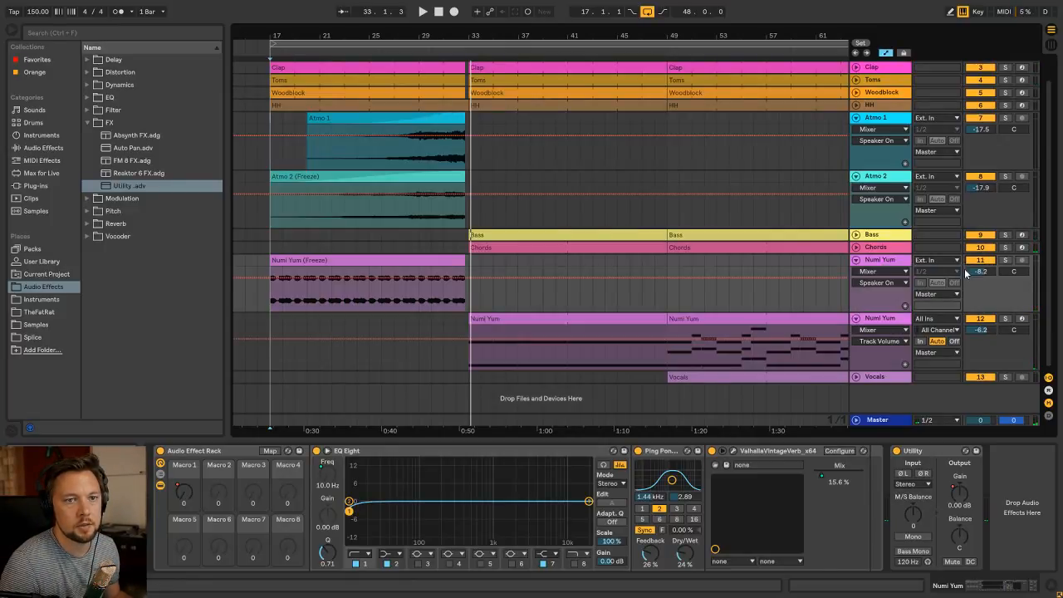
left_click_drag(504, 36, 503, 116)
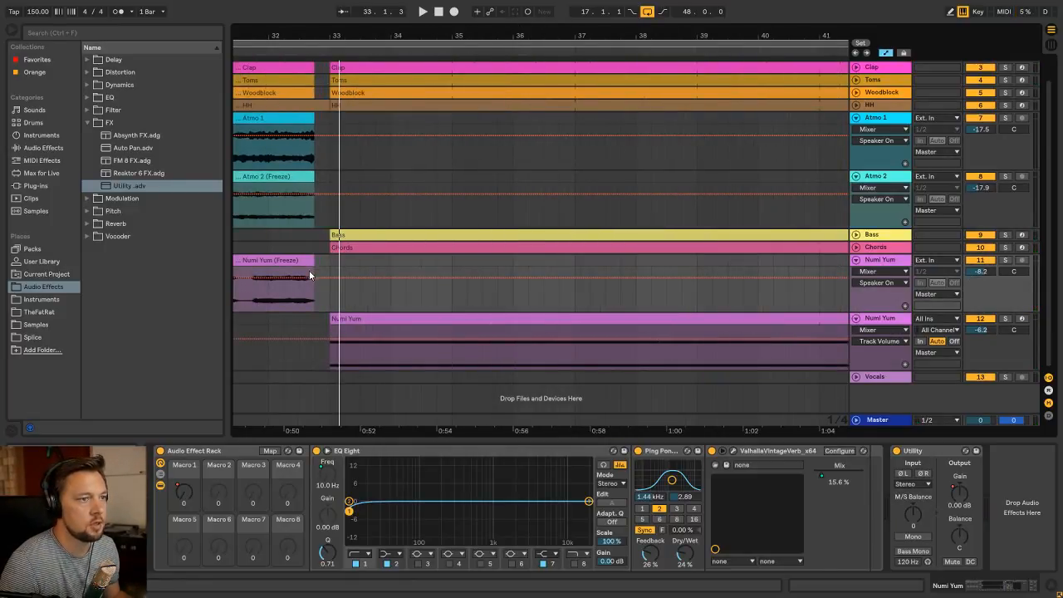
left_click(453, 279)
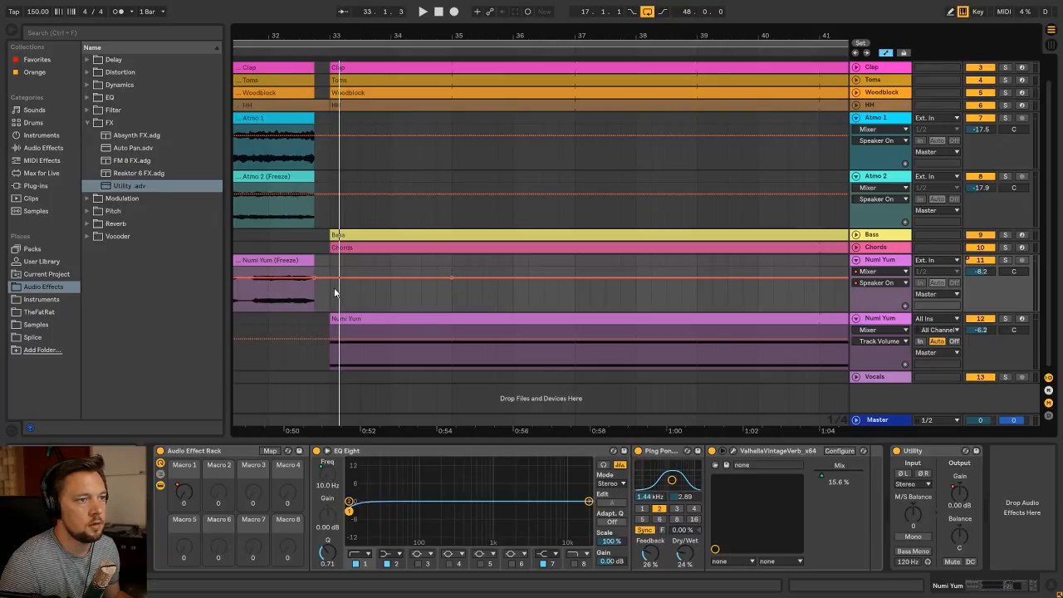
mouse_move(334, 283)
left_mouse_down()
mouse_move(334, 303)
mouse_move(356, 303)
mouse_move(356, 283)
mouse_move(442, 277)
mouse_move(437, 301)
left_mouse_up()
key("ctrl+z")
Play the transition from bar 32 and extend the Numi Yum track's Off automation past bar 35 through the rest of the arrangement
left_click(267, 299)
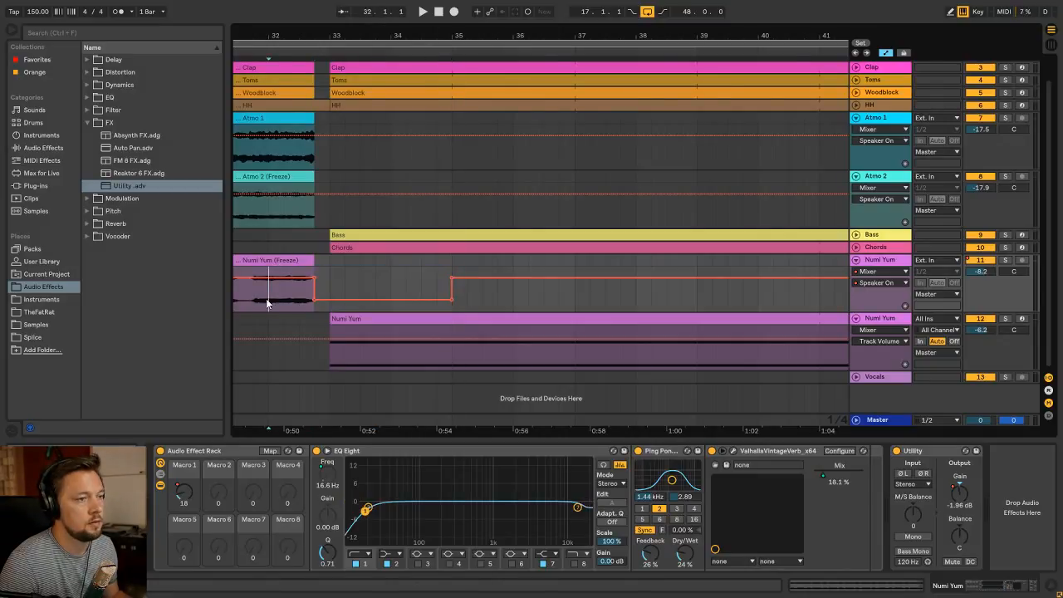
key("space")
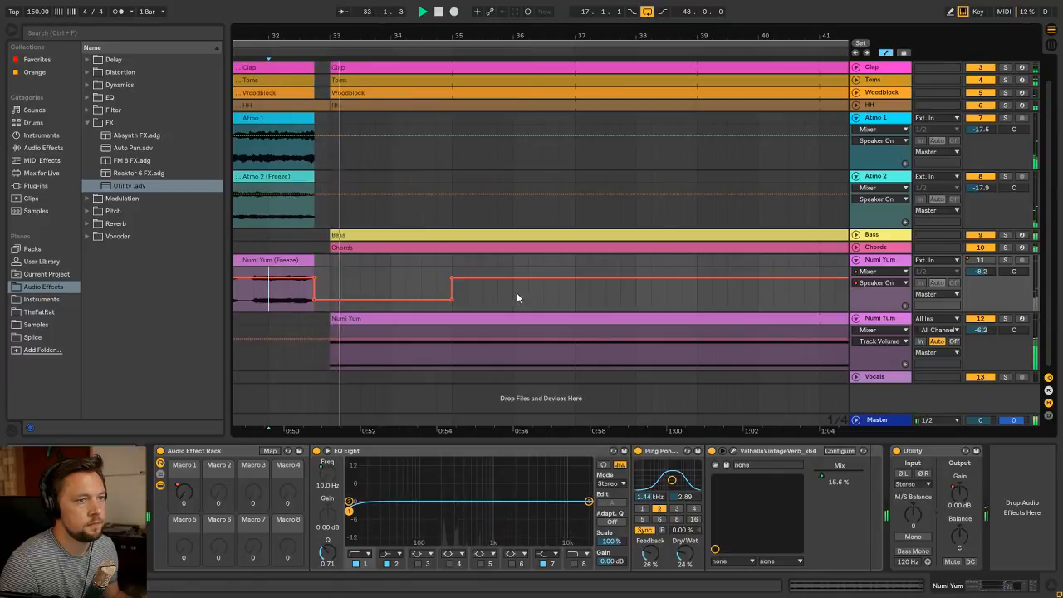
left_click_drag(451, 300, 636, 300)
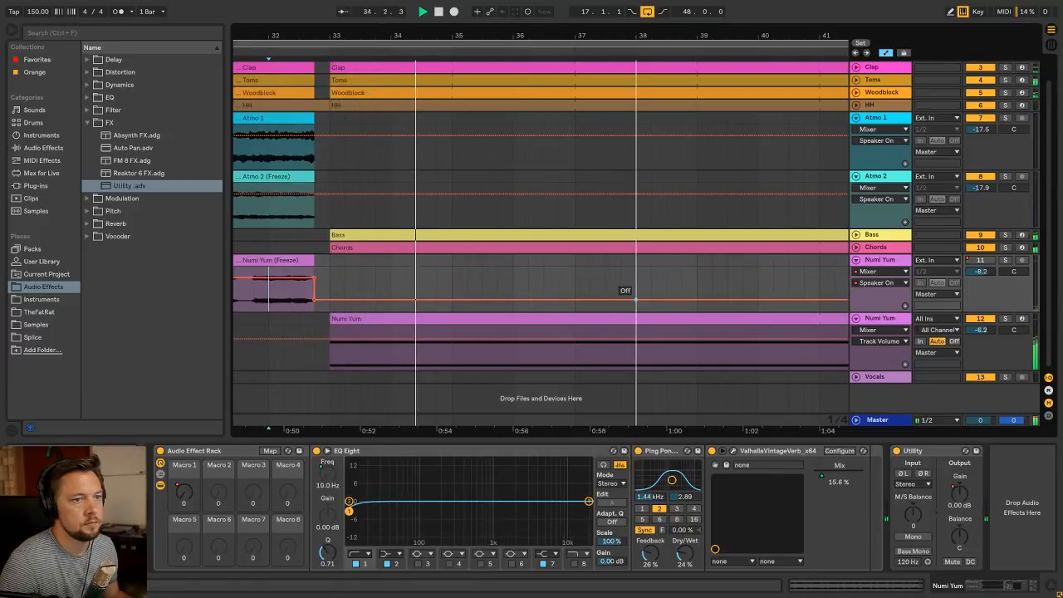
left_click_drag(464, 34, 464, 3)
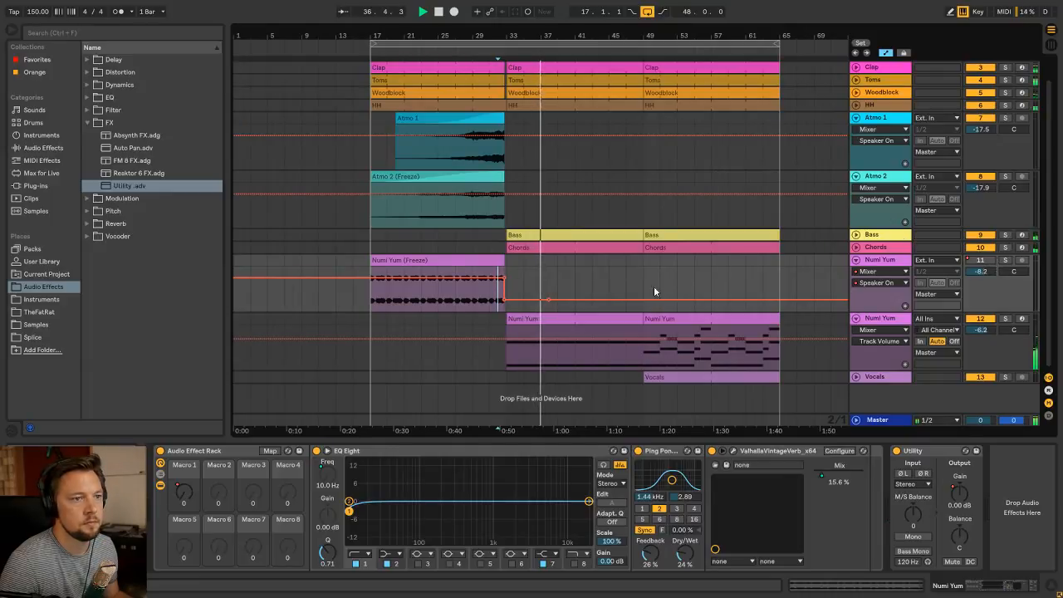
Replay the build-up from bar 17 and fold all the tracks in the arrangement
left_click(373, 291)
key("space")
key("space")
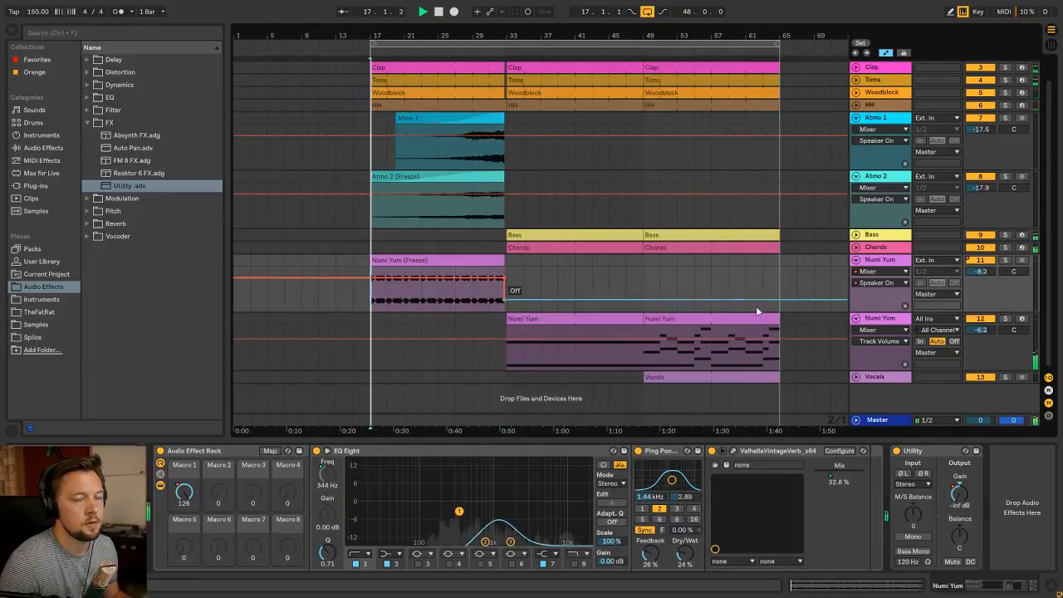
left_click(856, 259, "alt")
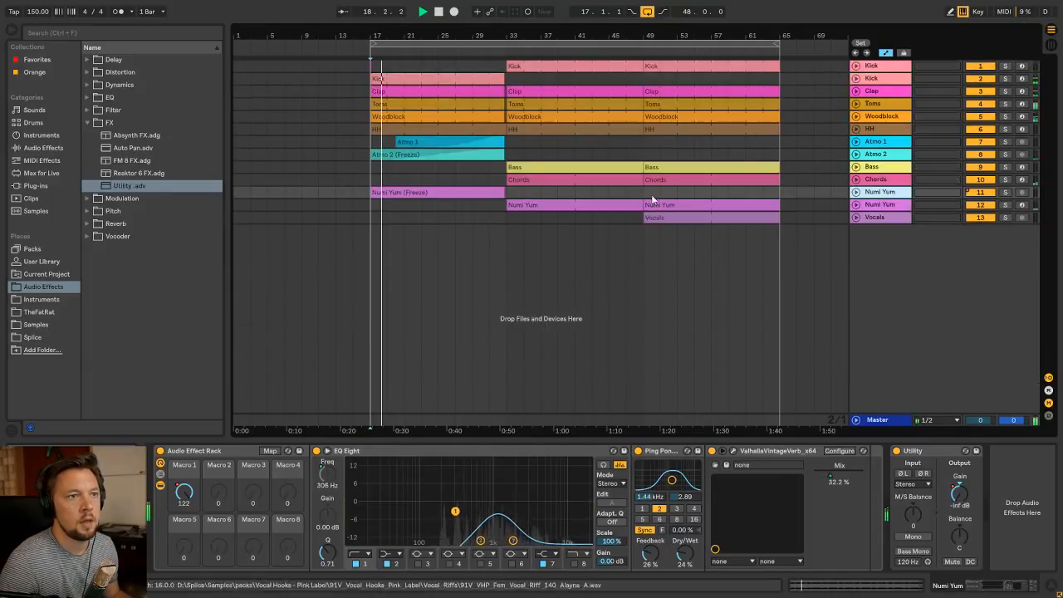
Insert a MIDI track below Atmo 2 and name it Evil Synth
left_click(488, 145)
left_click(878, 156)
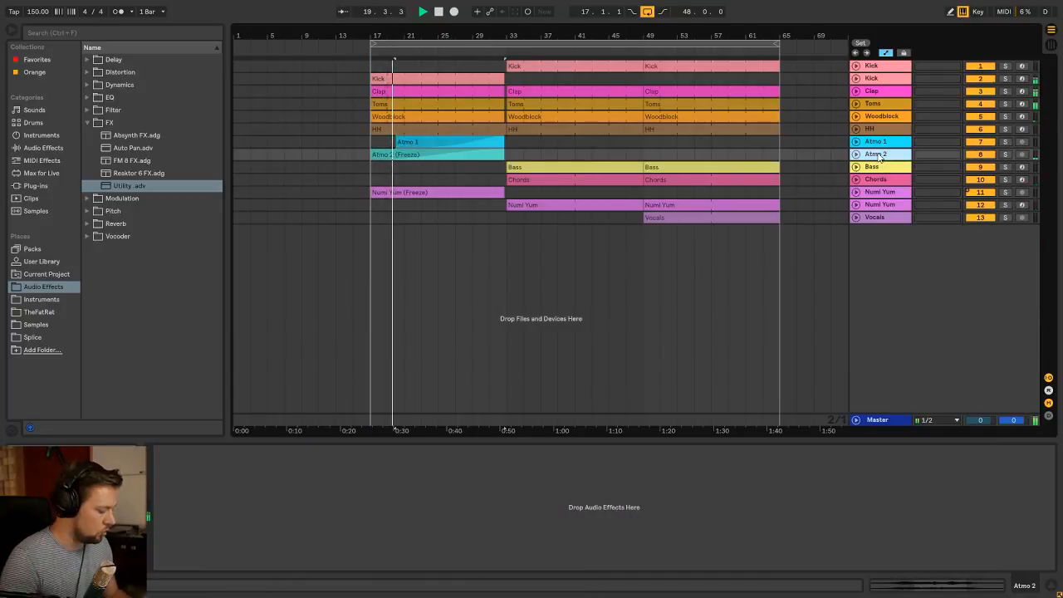
key("ctrl+shift+t")
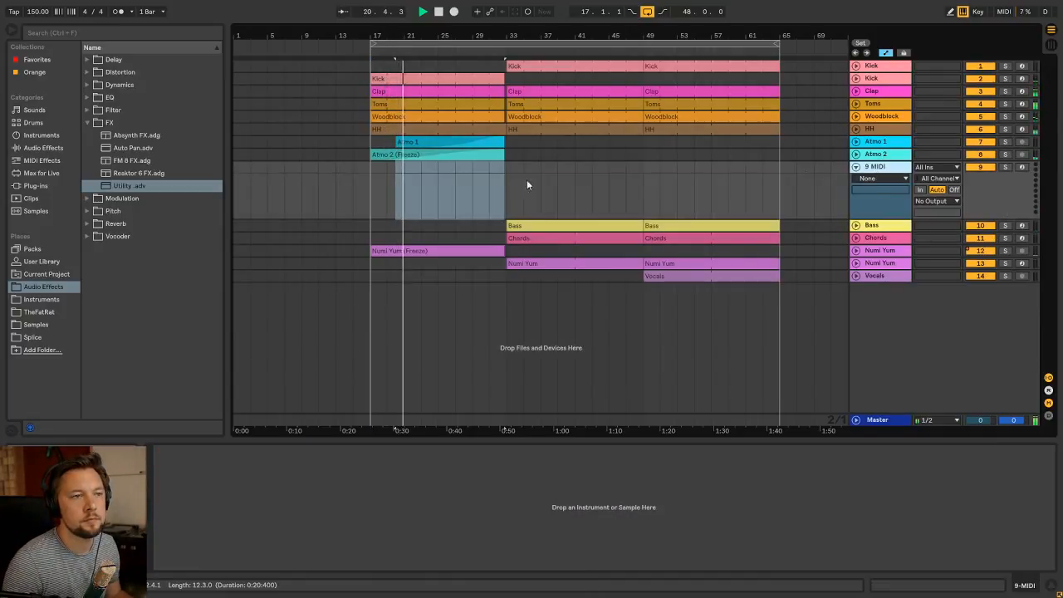
left_click(370, 193)
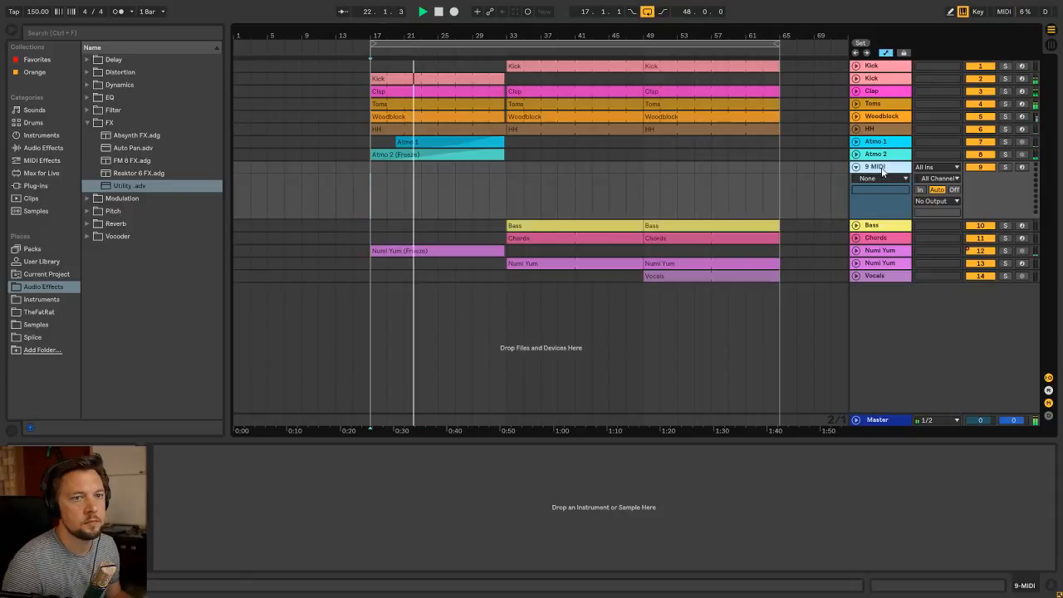
key("ctrl+r")
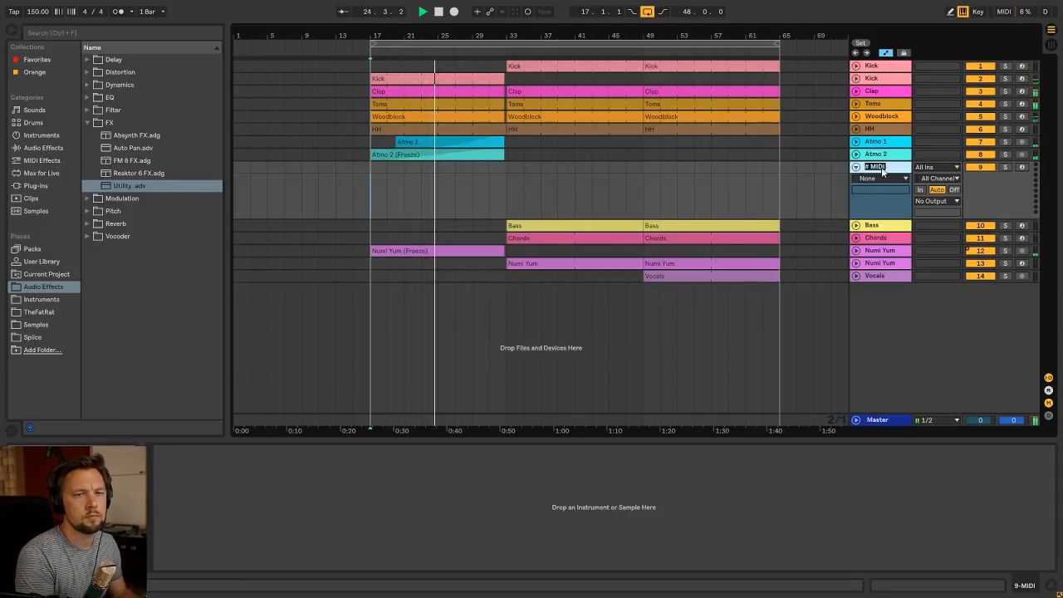
type("Evil Synth")
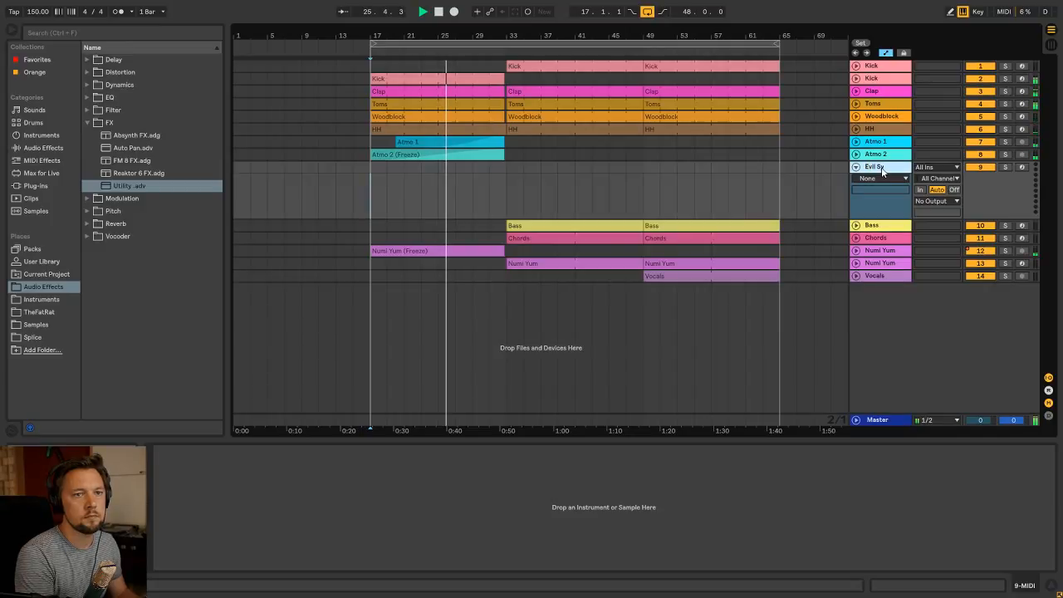
key("Return")
Stop playback and place the insert marker at bar 25 on the Evil Synth track
left_click(437, 201)
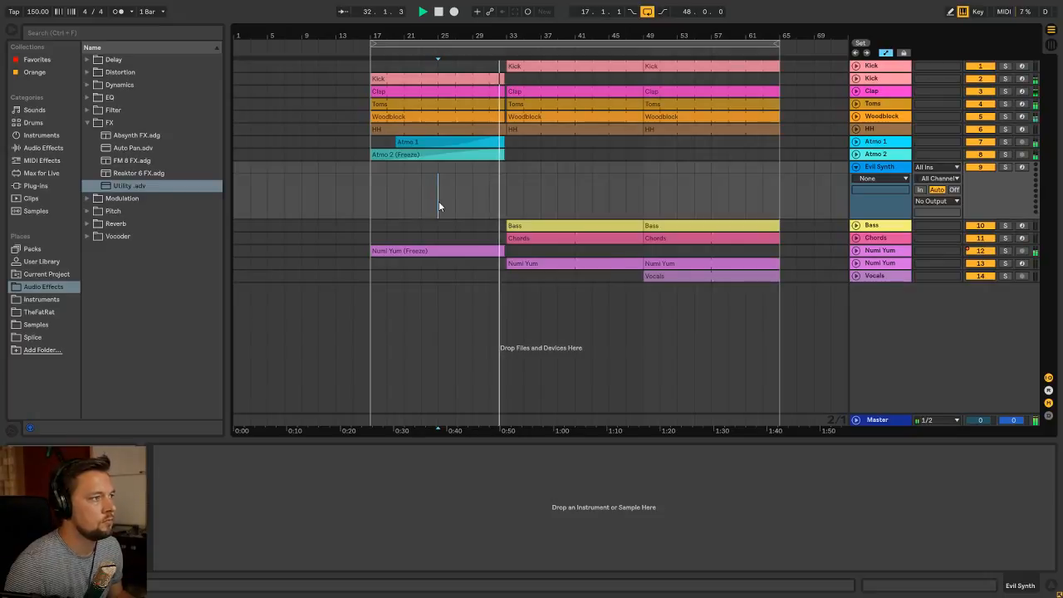
left_click(370, 203)
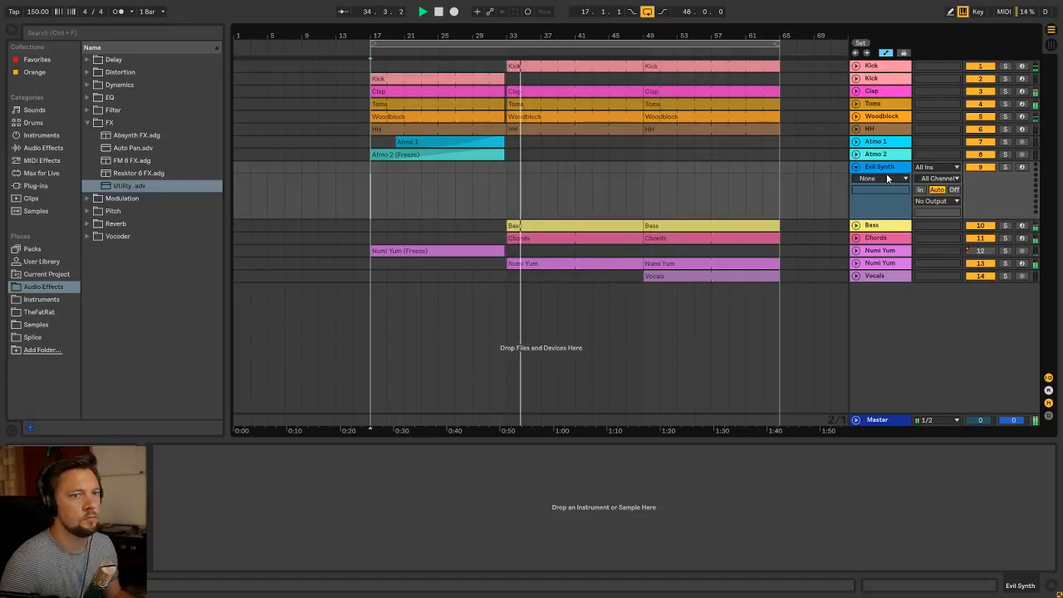
key("space")
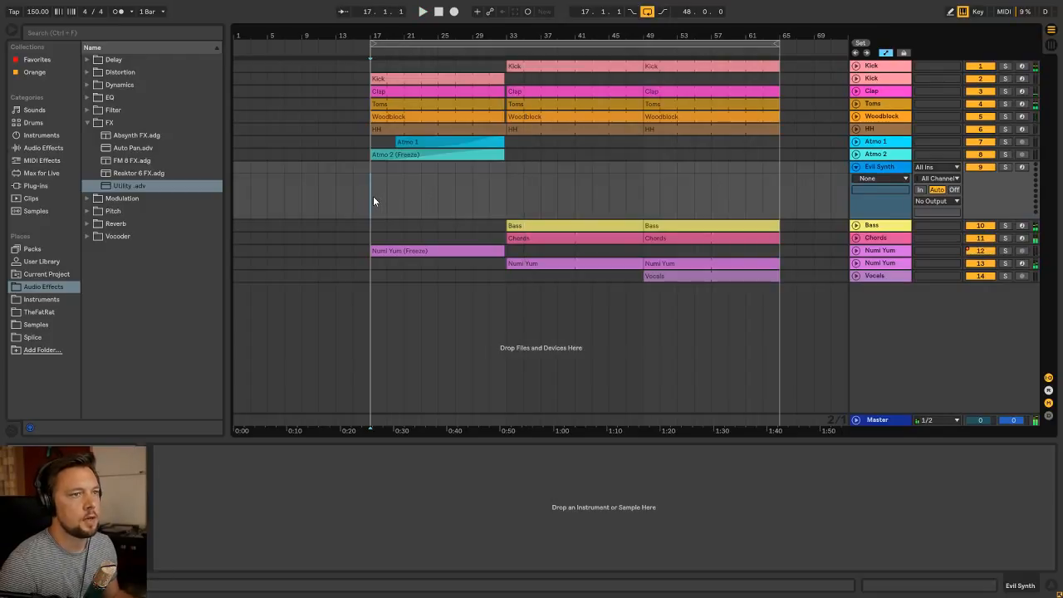
left_click(438, 202)
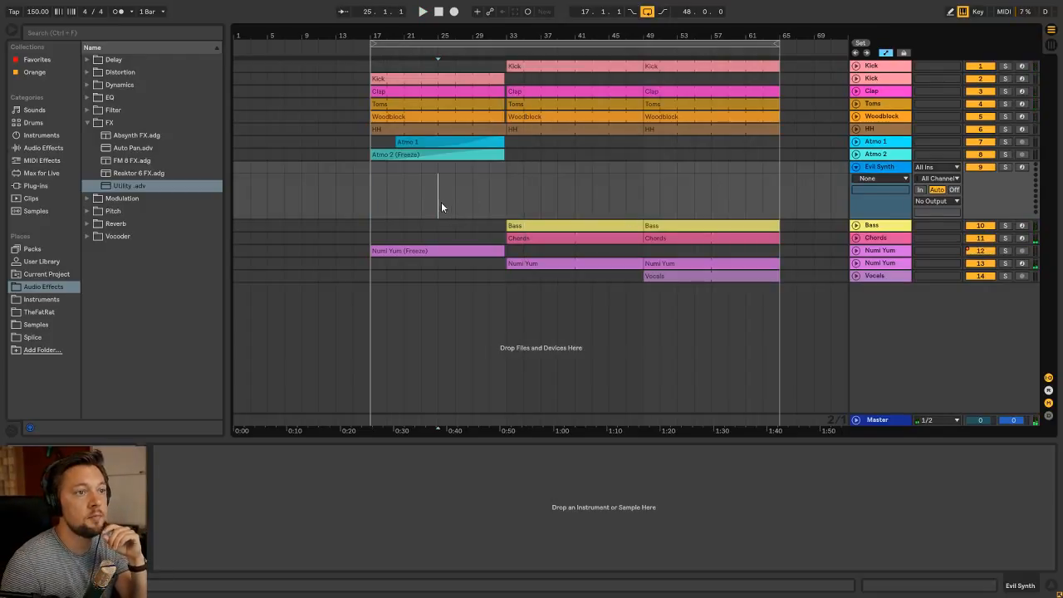
Load Sylenth 1.adg from the Instruments folder onto the Evil Synth track and move the synth window clear of its mixer channel
left_click(51, 300)
scroll(174, 297, "down", 2)
scroll(173, 301, "down", 1)
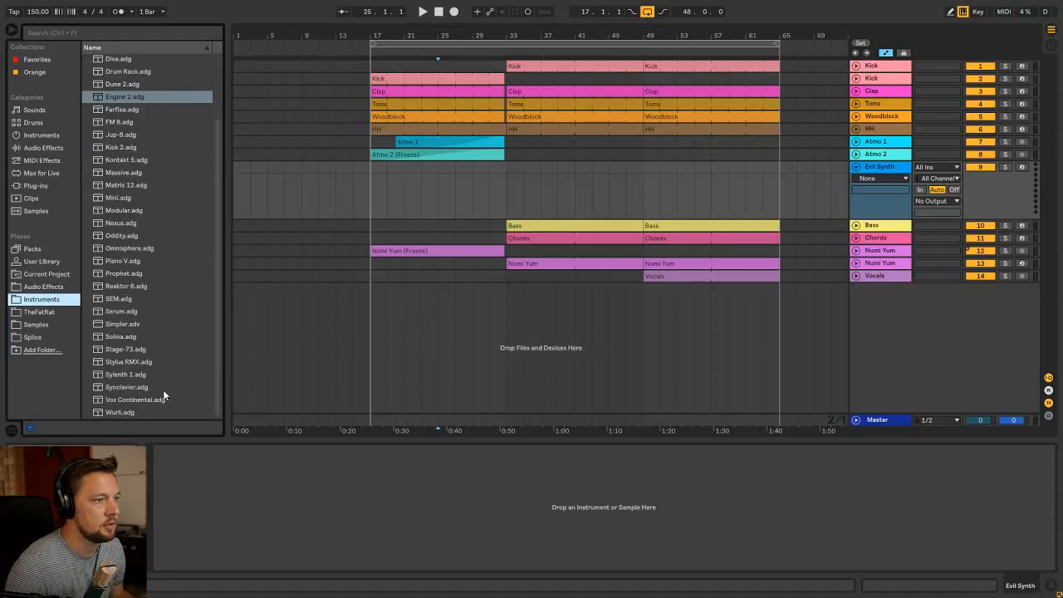
left_click_drag(131, 374, 249, 520)
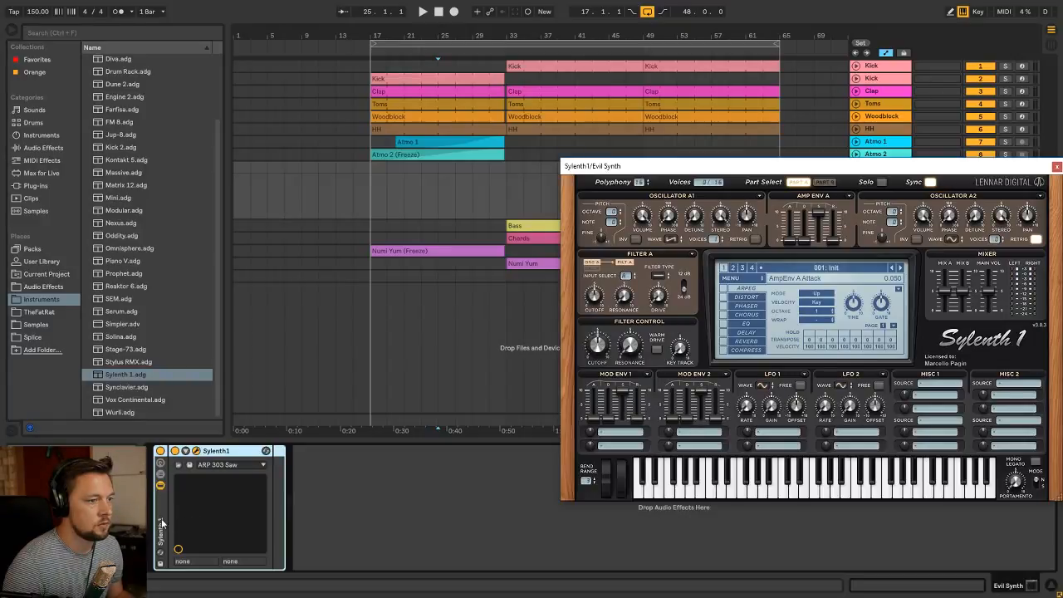
key("Tab")
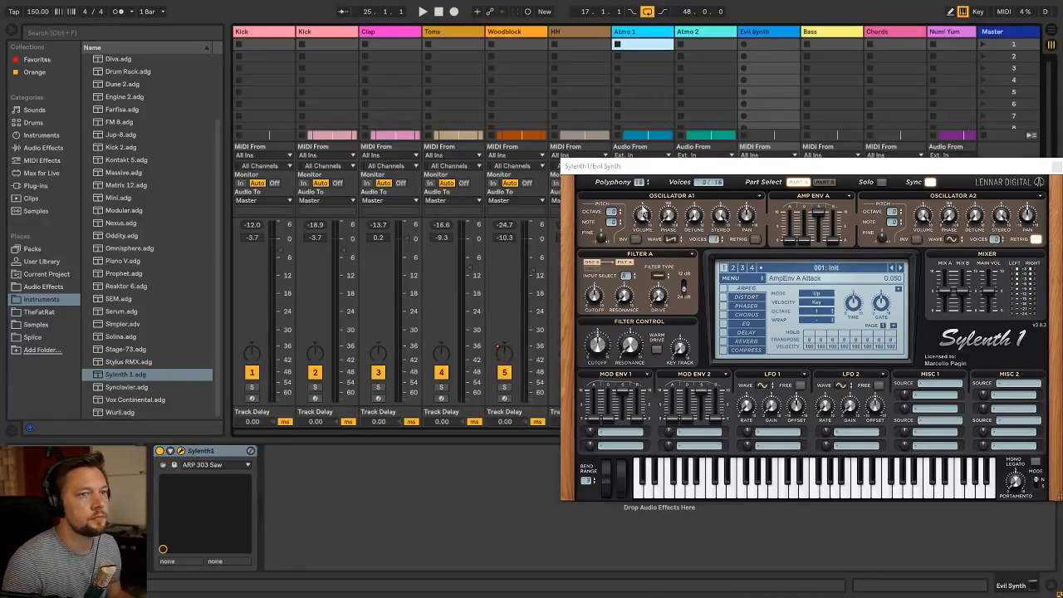
left_click_drag(667, 172, 200, 130)
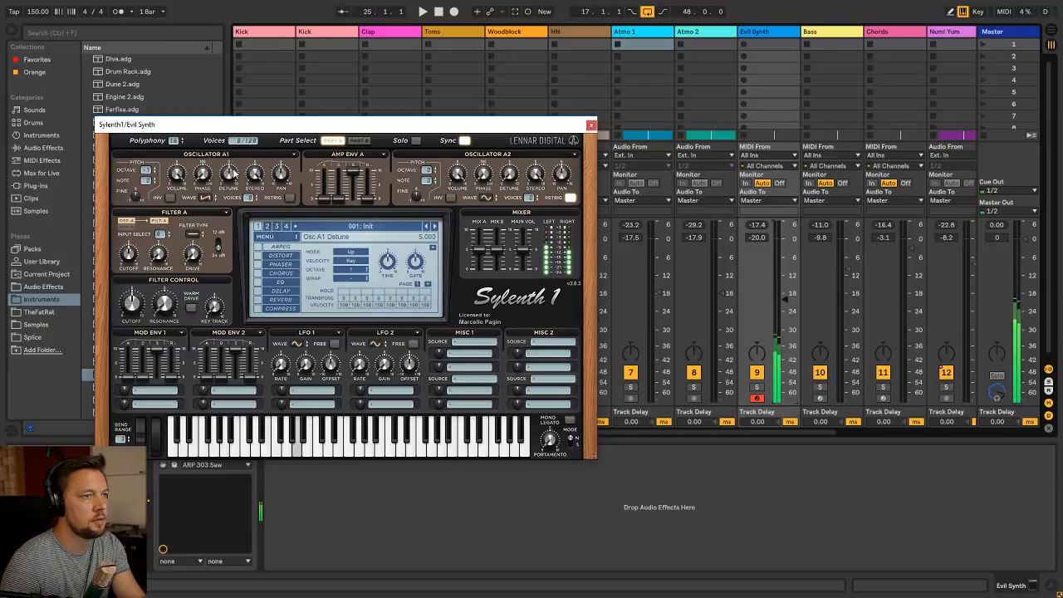
Set Sylenth's Filter A to Bandpass, adjust the cutoff, raise the drive to about 2.9, and close the synth window
left_click(195, 237)
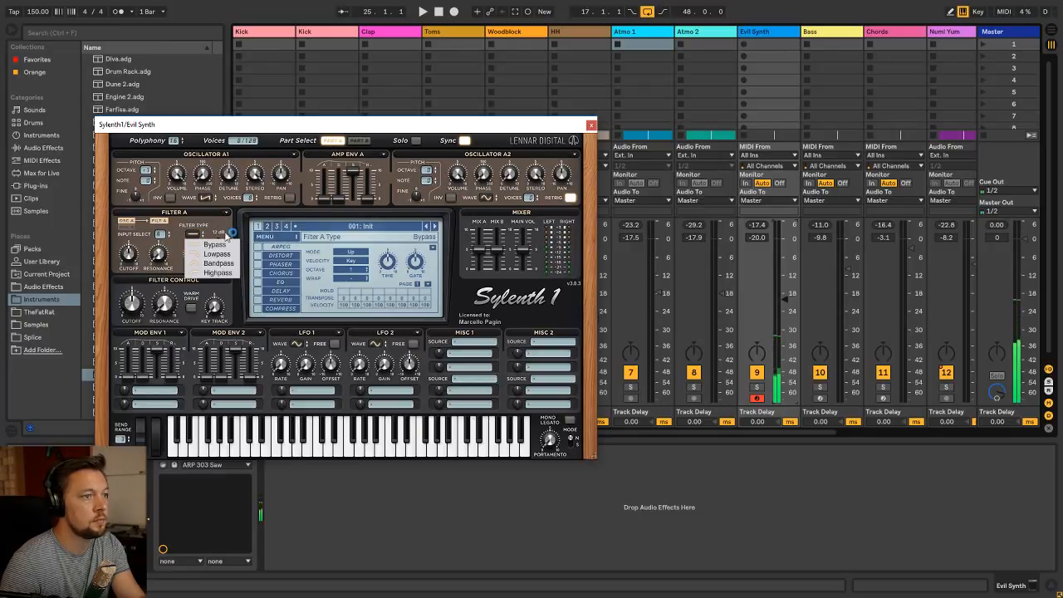
left_click(217, 263)
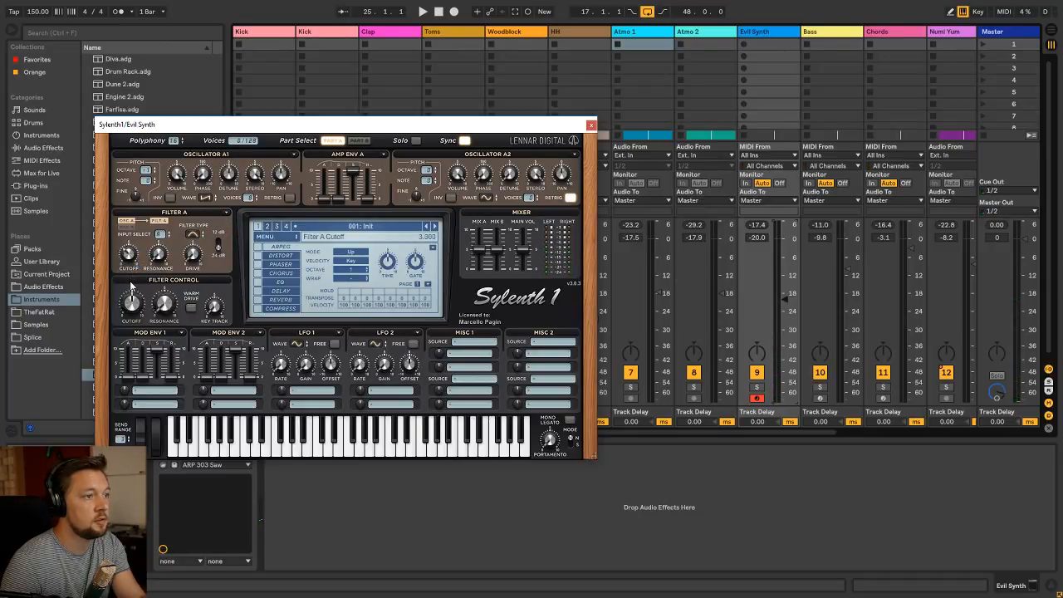
left_click_drag(130, 284, 130, 293)
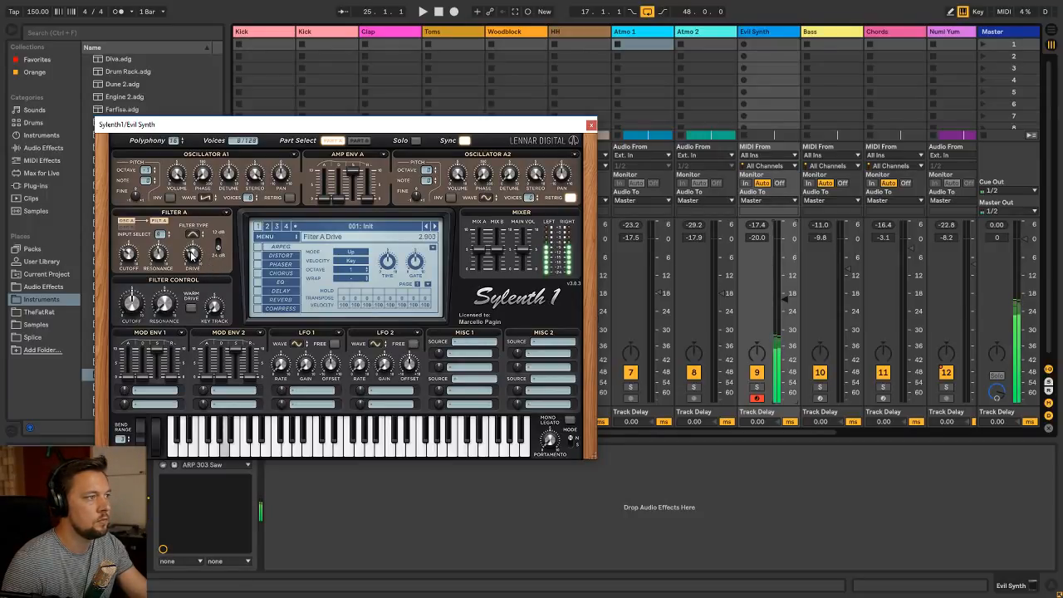
left_click(591, 127)
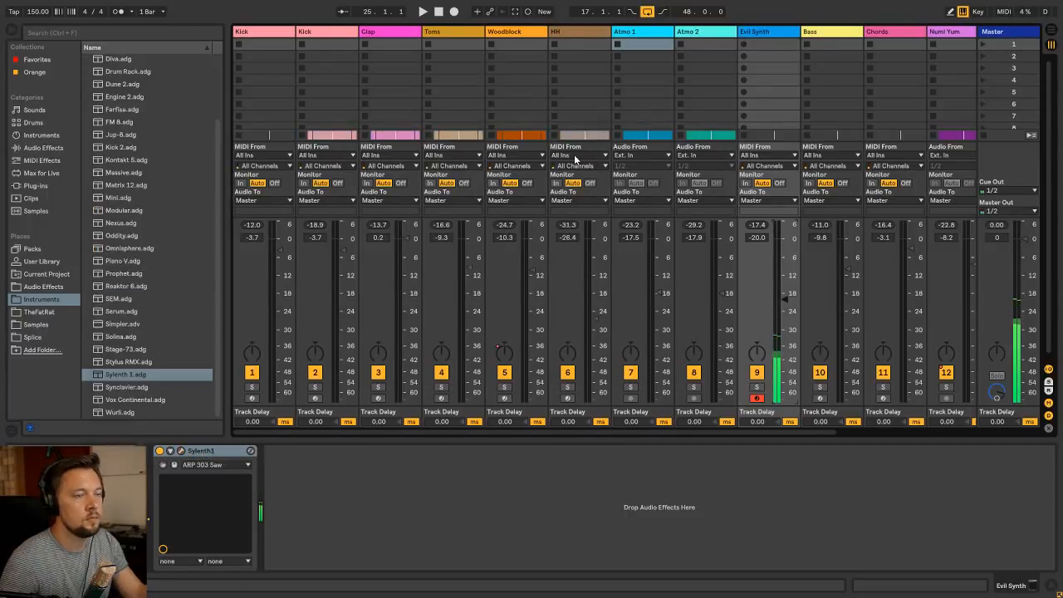
Create a MIDI clip named Evil Synth from bar 25 to bar 33 and open it in the note editor
key("Tab")
mouse_move(445, 188)
left_mouse_down()
mouse_move(512, 178)
mouse_move(434, 178)
left_mouse_up()
key("ctrl+shift+m")
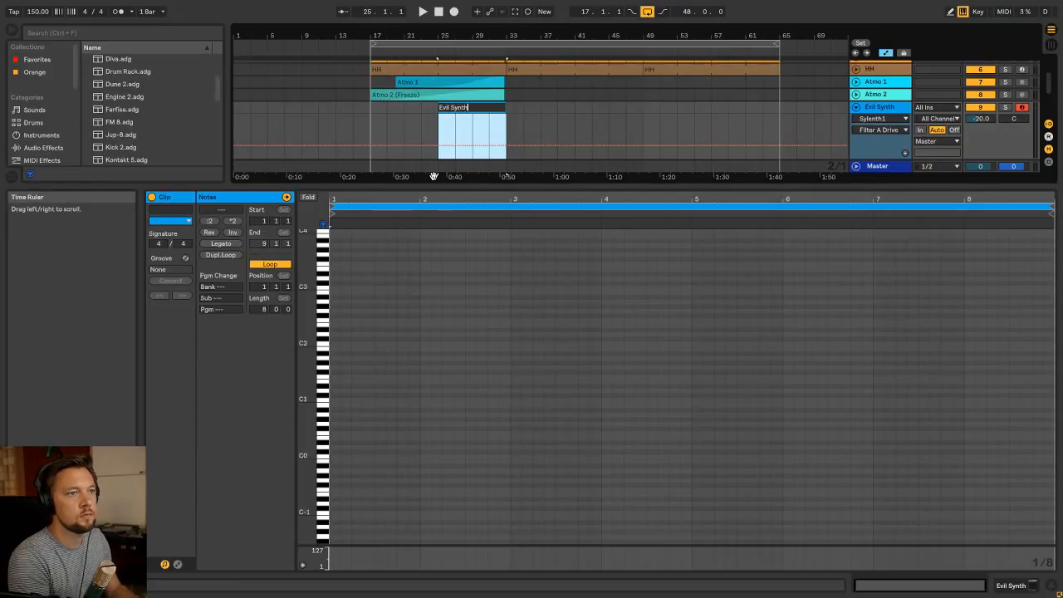
key("Return")
key("shift+Tab")
double_click(487, 167)
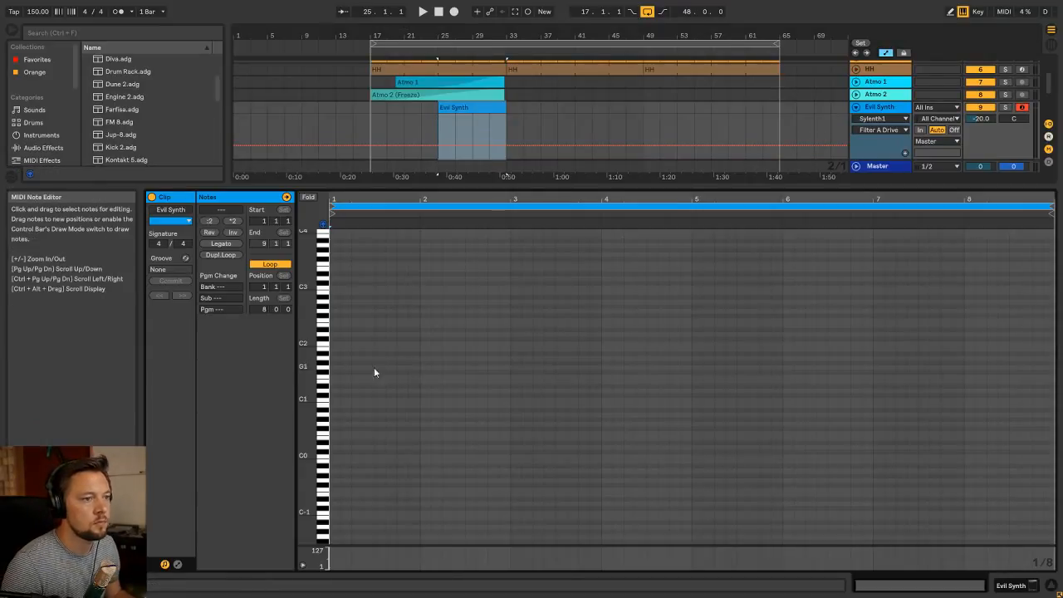
Add a two-bar A1 note at the clip's start and duplicate it three times to fill all eight bars during playback
double_click(333, 356)
key("space")
left_click_drag(339, 356, 510, 349)
key("ctrl+d")
key("ctrl+d")
key("ctrl+d")
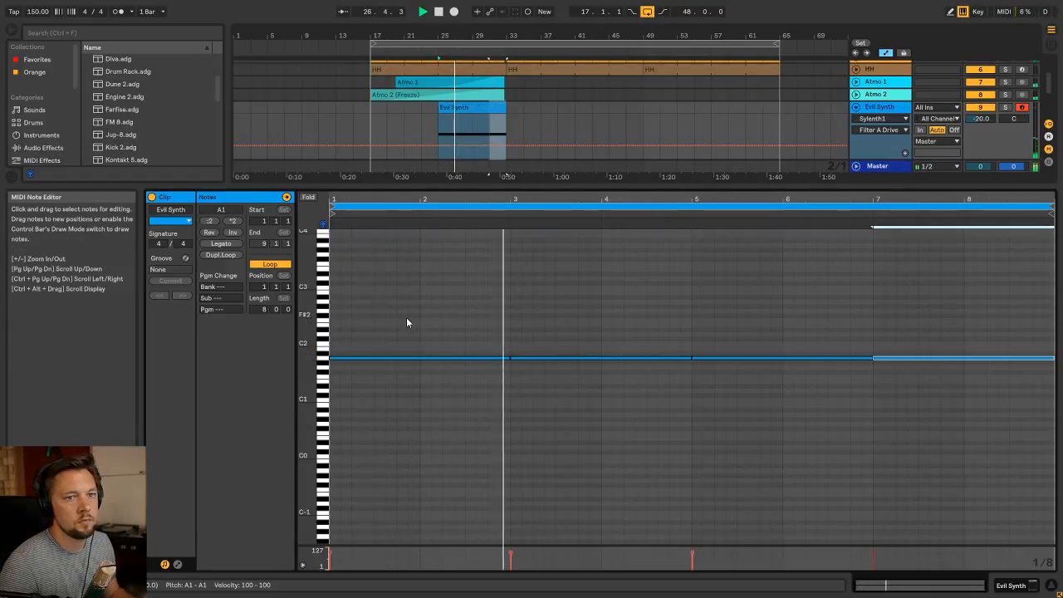
Solo Evil Synth, set Sylenth's Amp Env A decay to about 7.0 and attack to about 1.1, and close the synth window
key("shift+Tab")
left_click(477, 167)
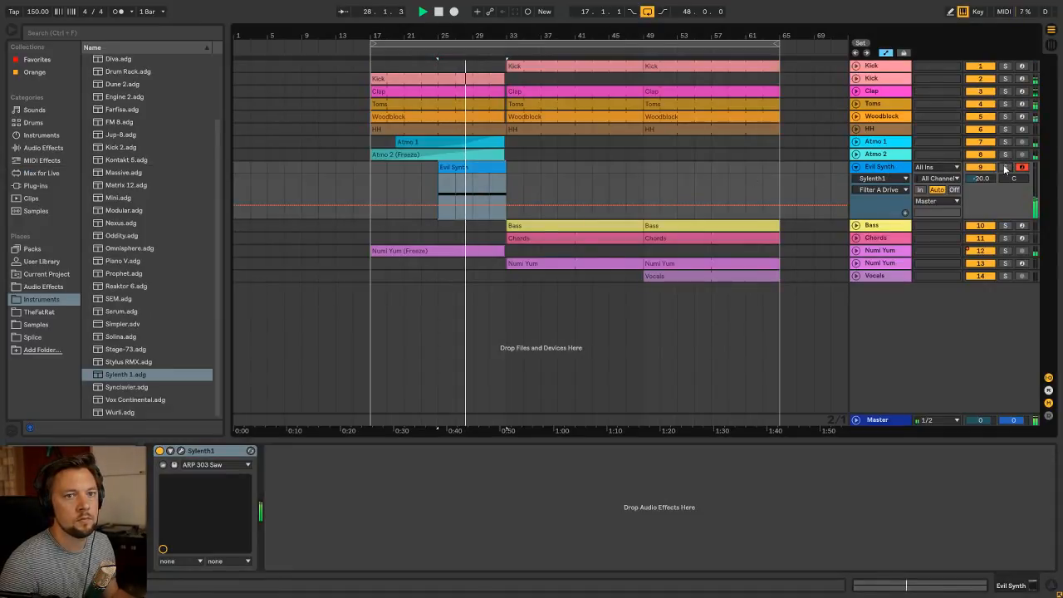
left_click(181, 450)
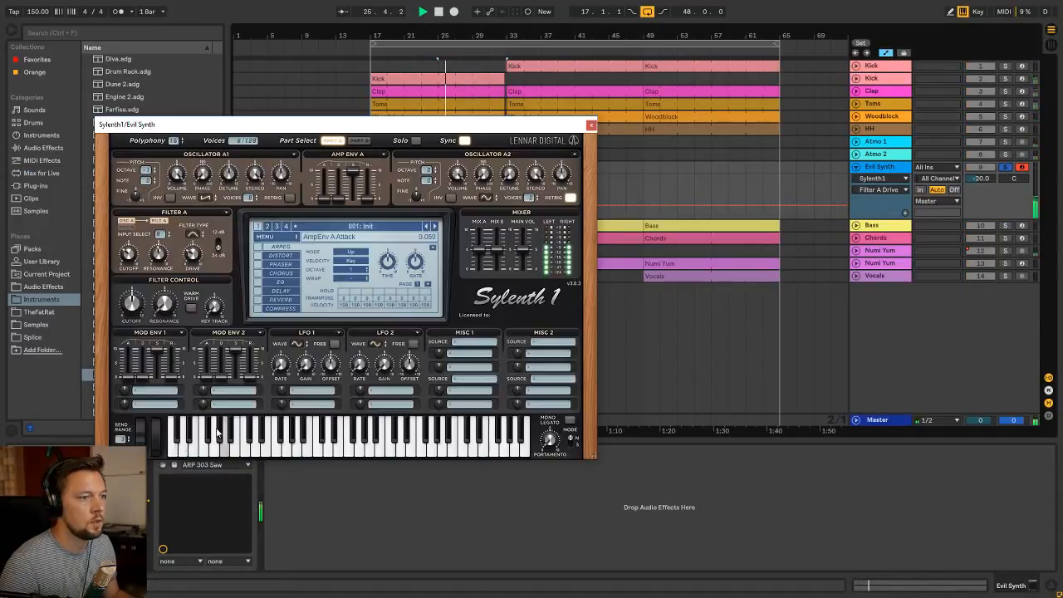
key("space")
mouse_move(353, 171)
left_mouse_down()
mouse_move(354, 201)
mouse_move(339, 195)
mouse_move(349, 169)
left_mouse_up()
key("space")
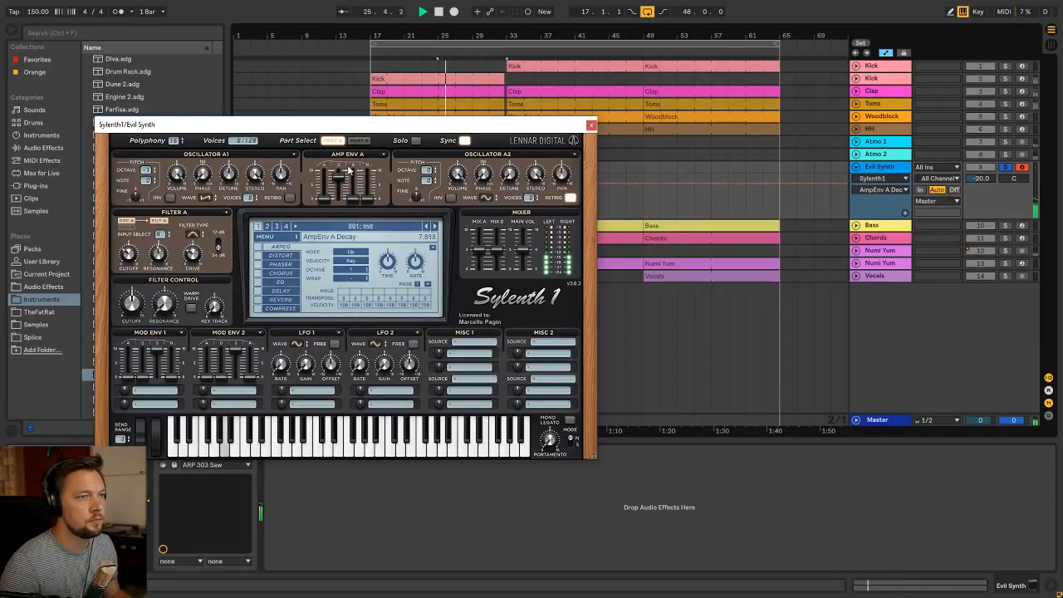
mouse_move(338, 190)
left_mouse_down()
mouse_move(341, 181)
mouse_move(331, 186)
left_mouse_up()
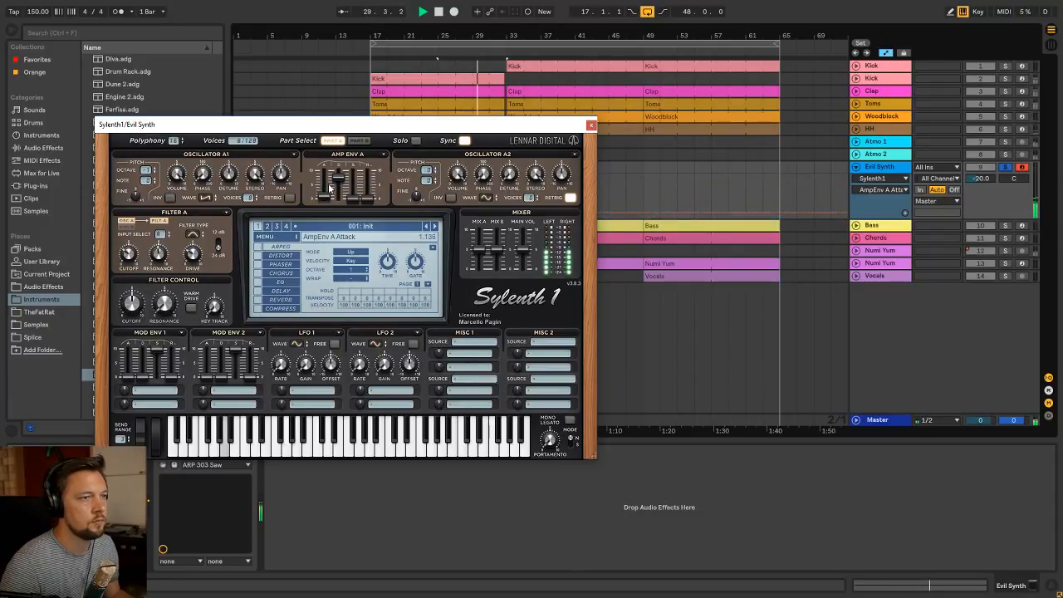
left_click(591, 125)
Audition the Evil Synth clip, stop playback, and add EQ Eight.adv from the Audio Effects EQ folder after Sylenth1
left_click(477, 174)
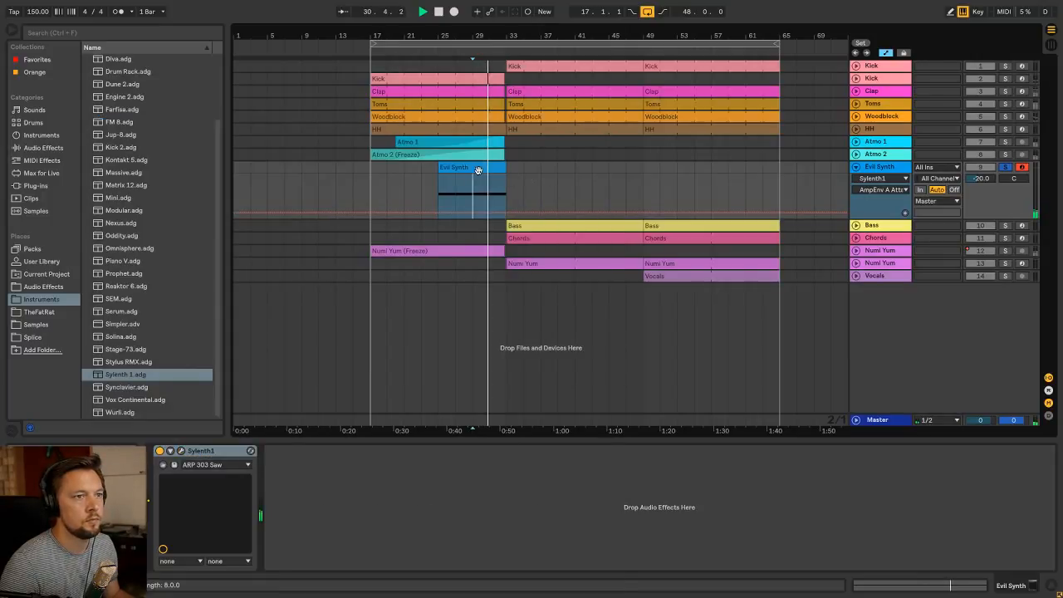
left_click(890, 167)
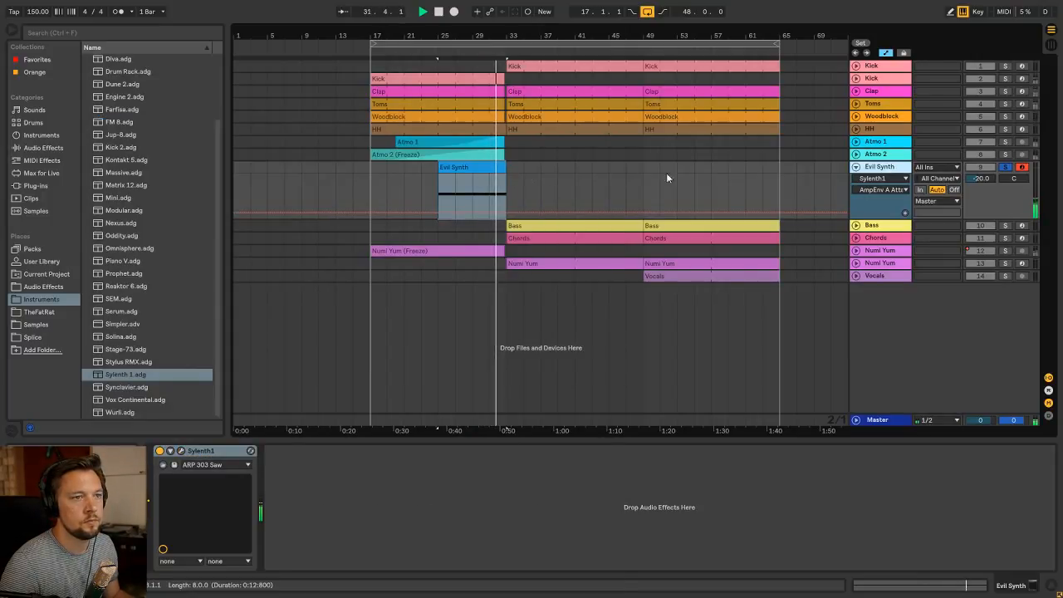
left_click(493, 167)
key("space")
left_click(43, 287)
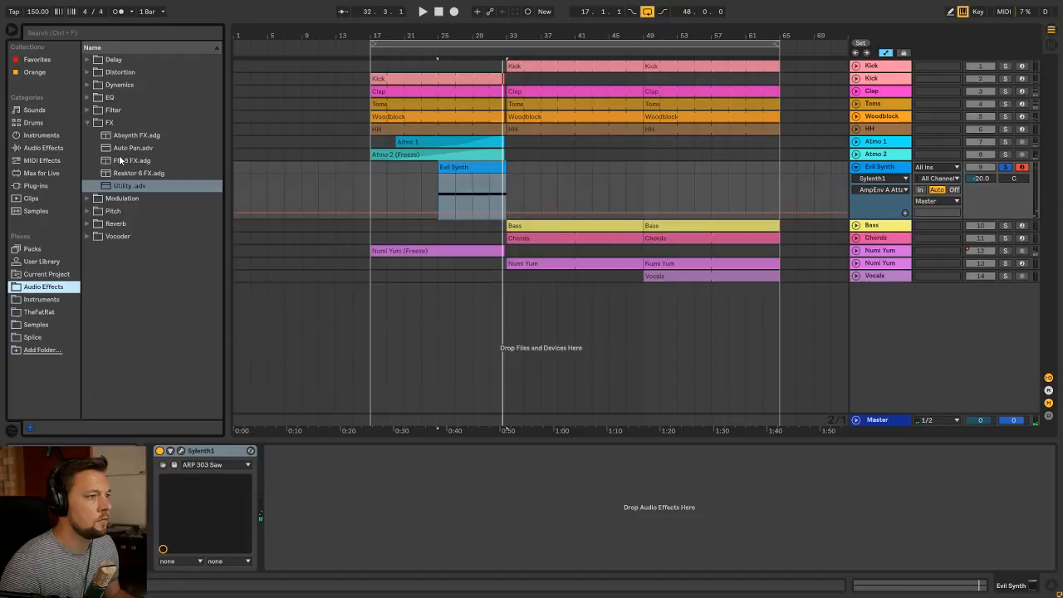
left_click(86, 123)
left_click(86, 97)
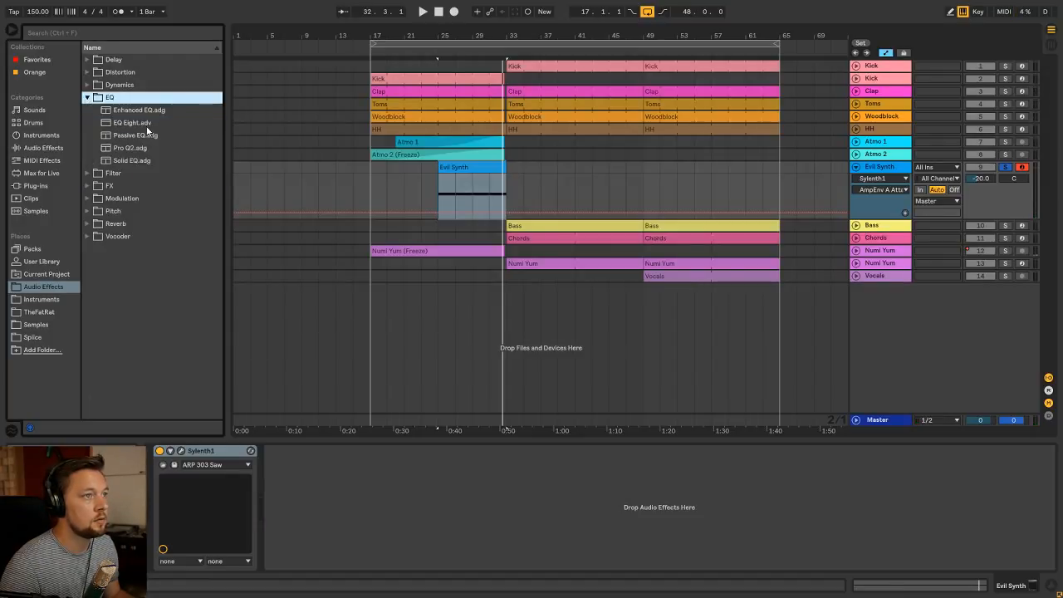
left_click_drag(147, 127, 394, 455)
Enable EQ Eight's band 8 high cut at 530 Hz and shift the band 1 low cut slightly lower while auditioning the synth
key("space")
left_click(530, 565)
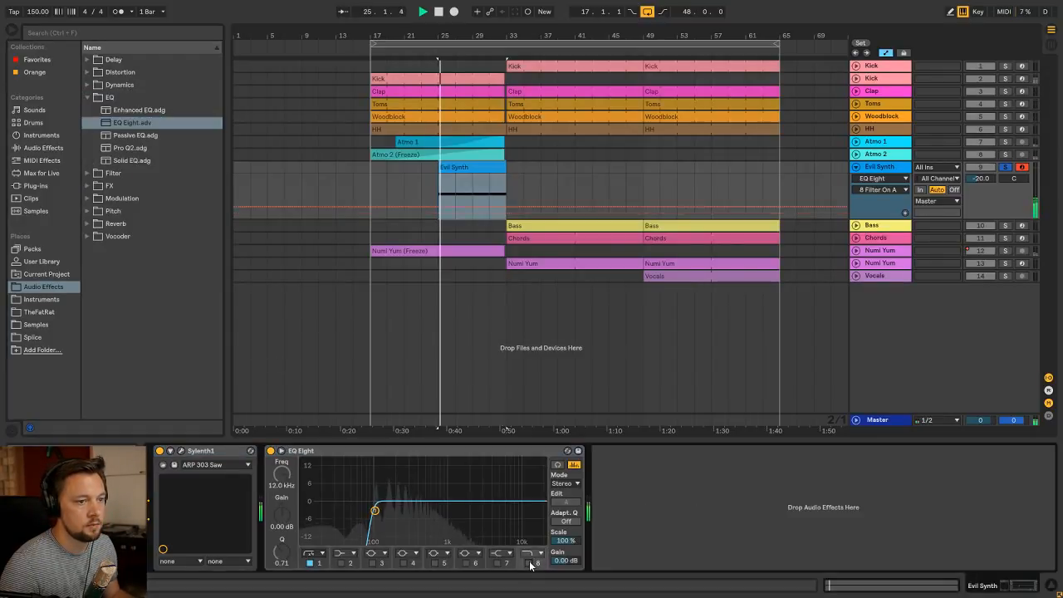
left_click_drag(524, 510, 368, 510)
key("space")
key("space")
left_click(320, 563)
key("space")
key("space")
left_click(541, 564)
key("space")
key("space")
left_click_drag(280, 476, 280, 478)
key("space")
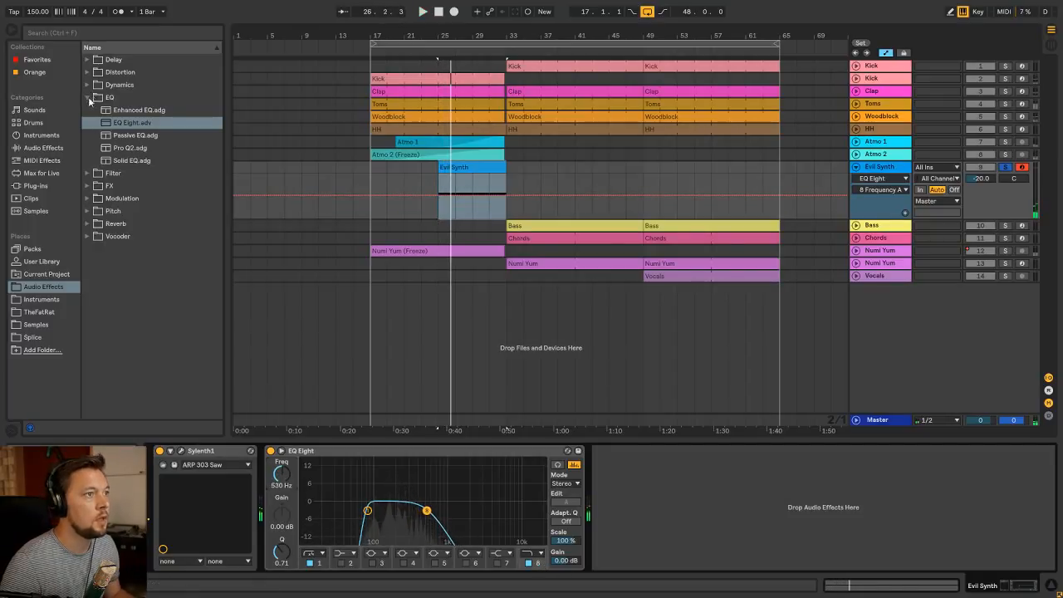
Add Ping Pong Delay.adv after EQ Eight with a 4-sixteenth delay time, 0% feedback and 33% dry/wet
left_click(87, 98)
left_click(87, 59)
double_click(149, 84)
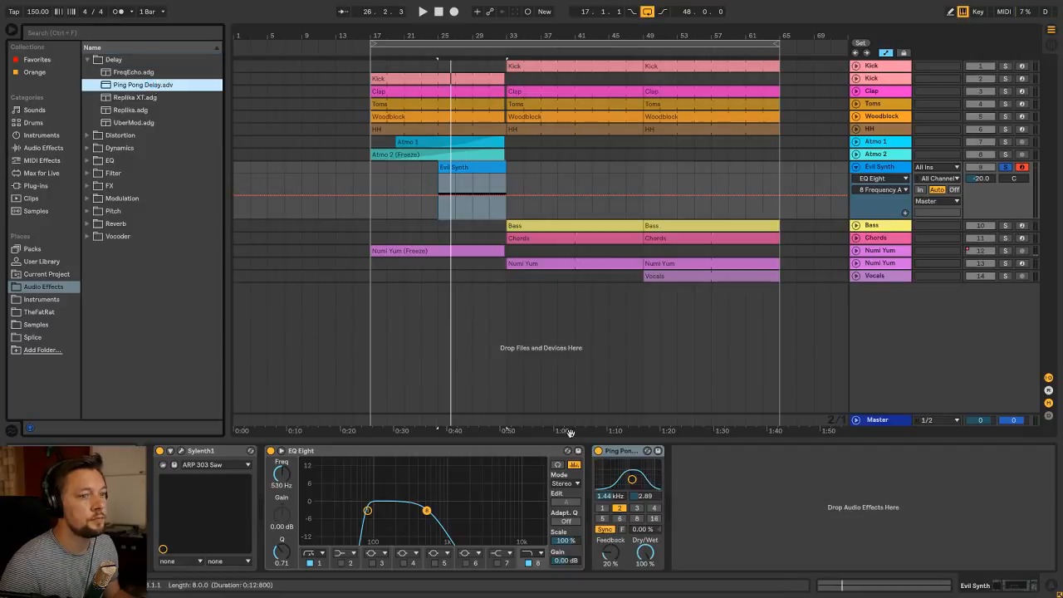
left_click(653, 507)
key("space")
mouse_move(646, 553)
left_mouse_down()
mouse_move(648, 573)
mouse_move(655, 555)
mouse_move(611, 545)
mouse_move(611, 580)
mouse_move(644, 546)
left_mouse_up()
left_click(643, 553)
left_click(612, 451)
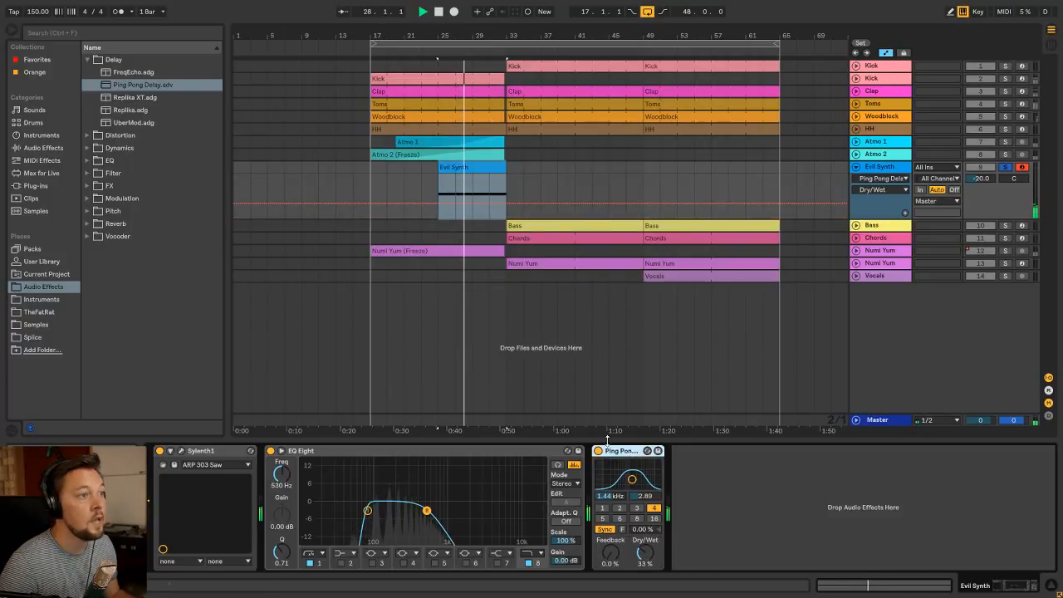
Add VintageVerb.adg after the Ping Pong Delay, set its mix to 30%, and close the reverb window
left_click(89, 225)
left_click_drag(131, 211, 715, 502)
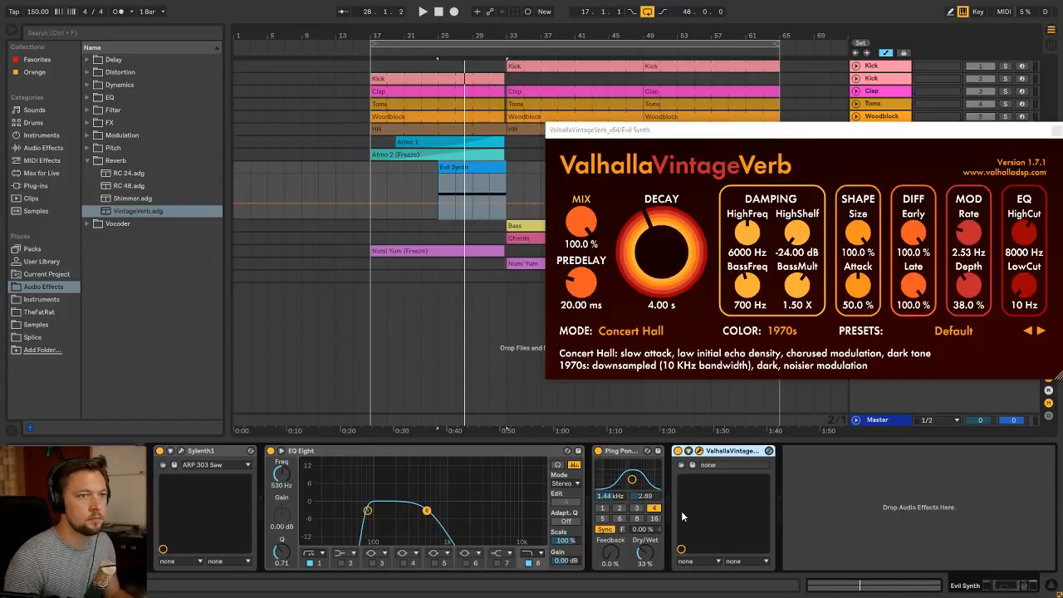
mouse_move(581, 223)
left_mouse_down()
mouse_move(583, 318)
mouse_move(588, 226)
left_mouse_up()
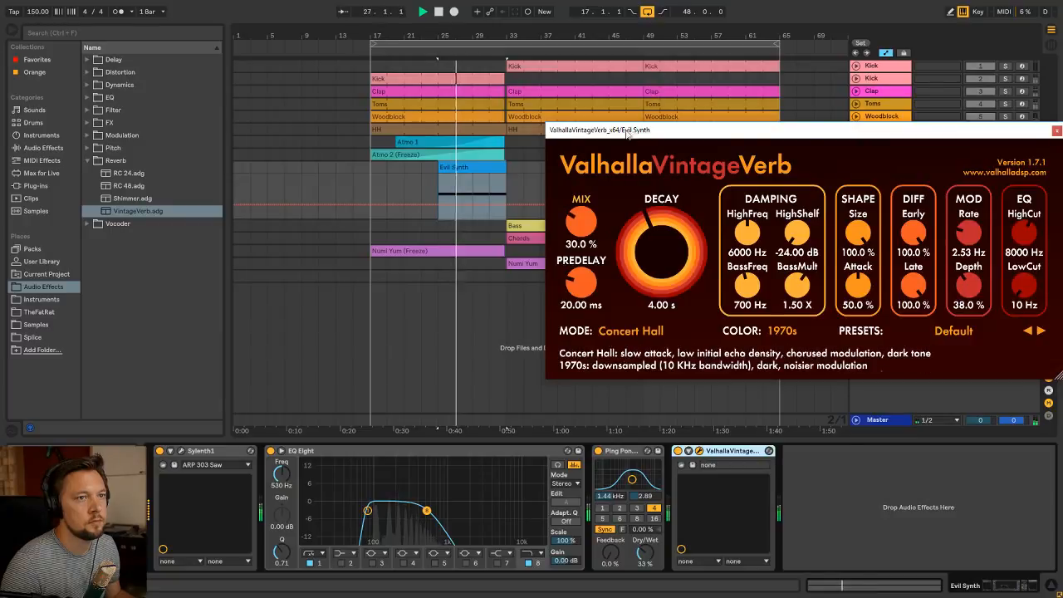
left_click_drag(627, 131, 276, 205)
left_click(705, 205)
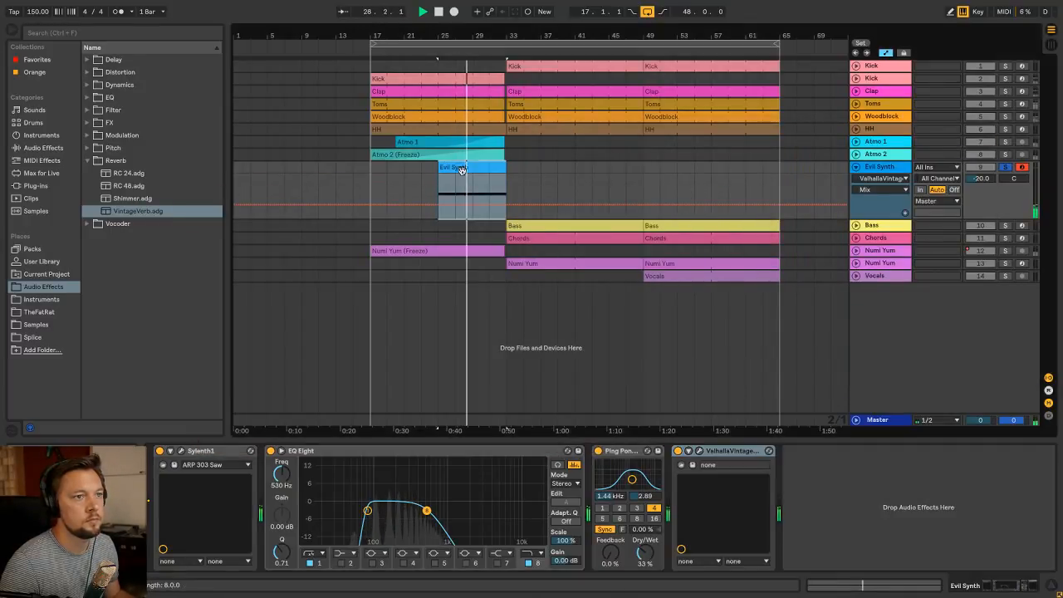
Unsolo the Evil Synth track and raise its volume to -13.0 dB while playing the build-up from bar 17
key("Tab")
key("Tab")
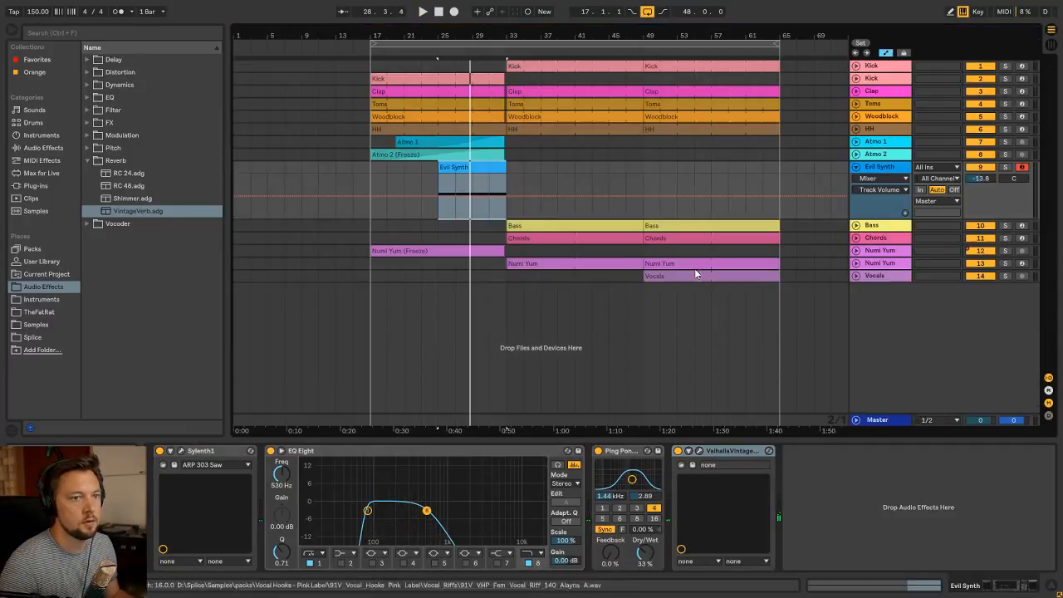
left_click(401, 185)
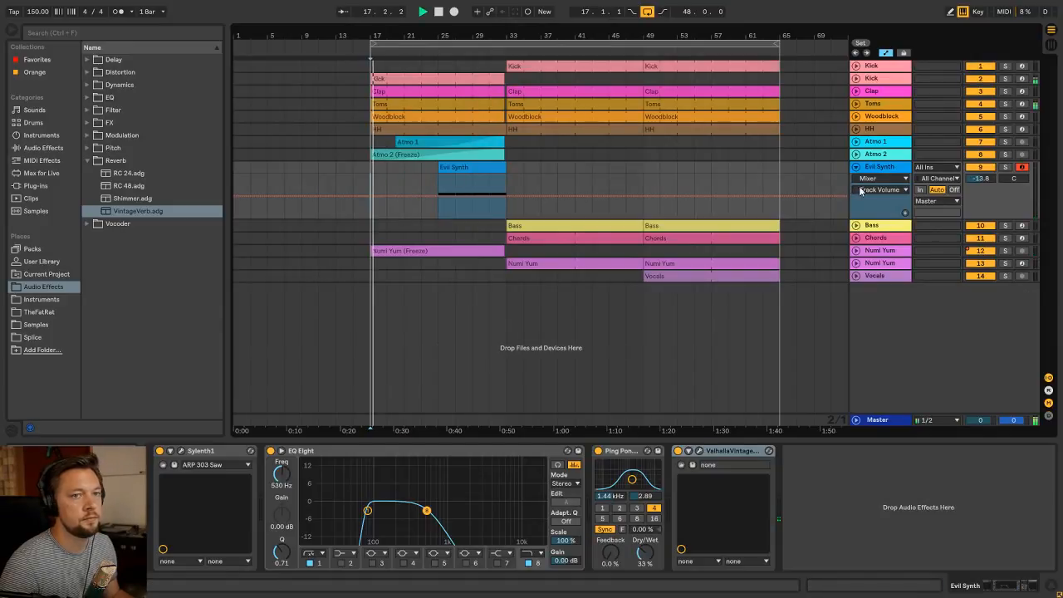
key("Tab")
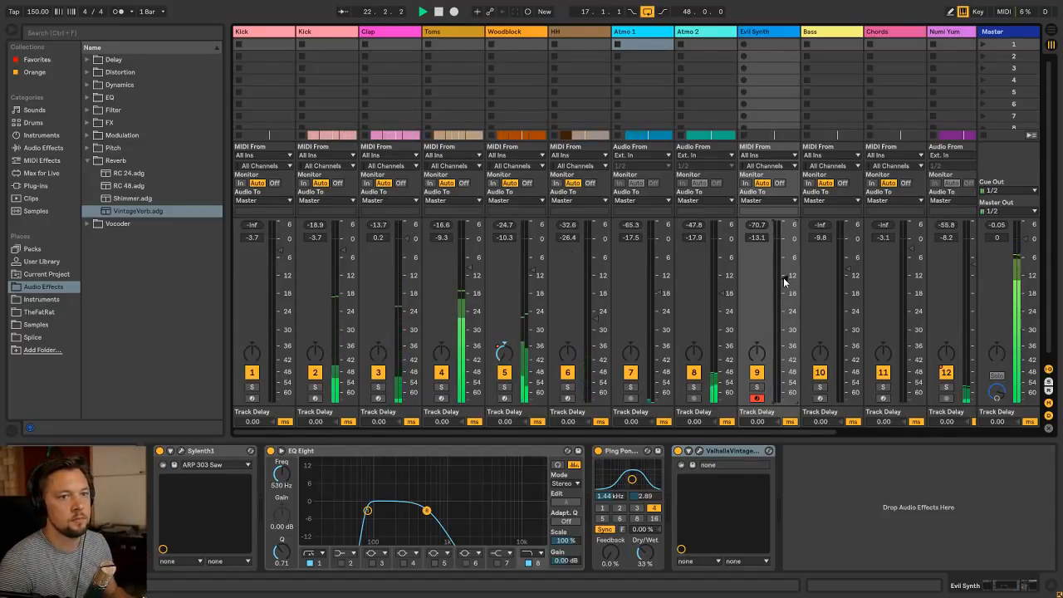
key("Tab")
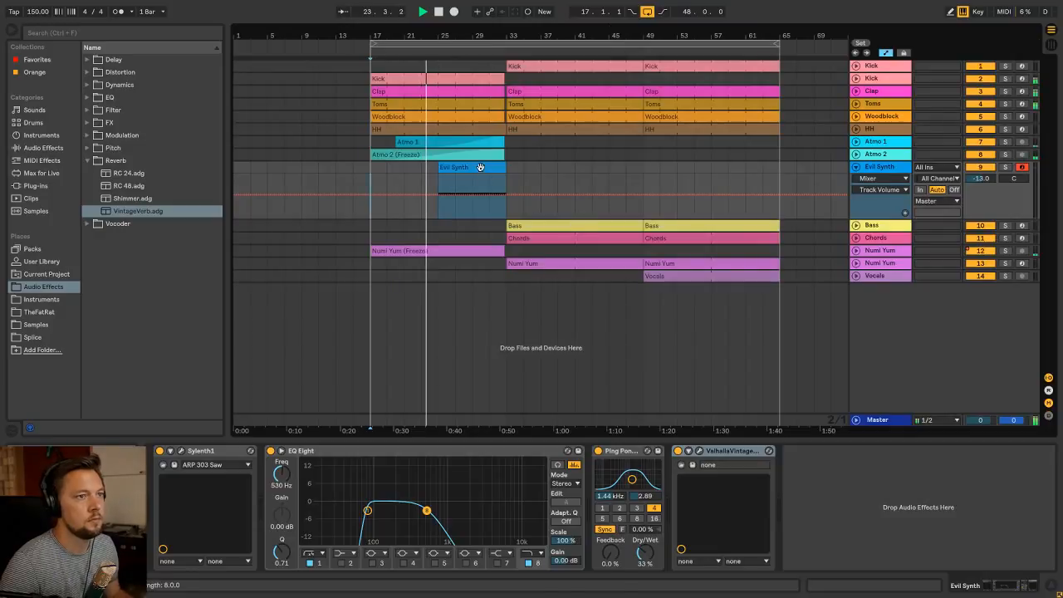
Compare Evil Synth with the Atmo tracks during playback and raise the Evil Synth volume to -9.7 dB
left_click(413, 143)
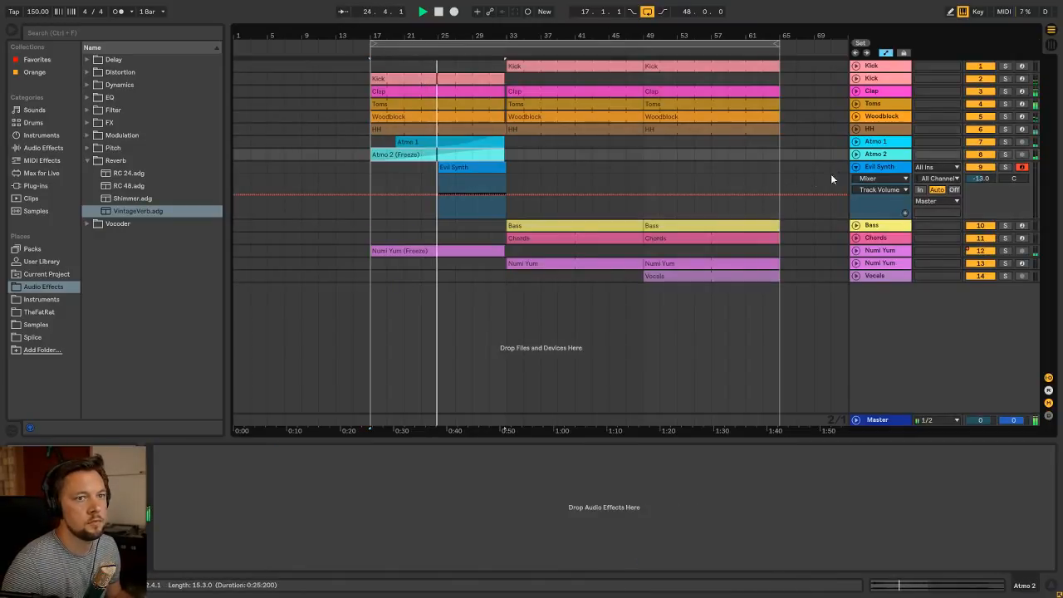
left_click(856, 156)
left_click(855, 156)
left_click(876, 167)
key("Tab")
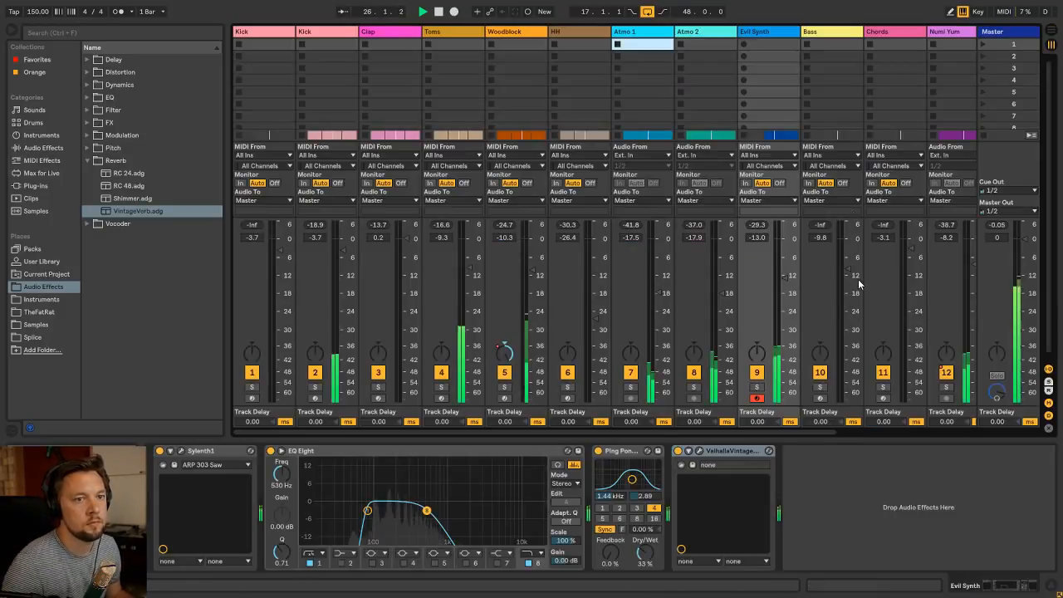
left_click_drag(784, 279, 784, 267)
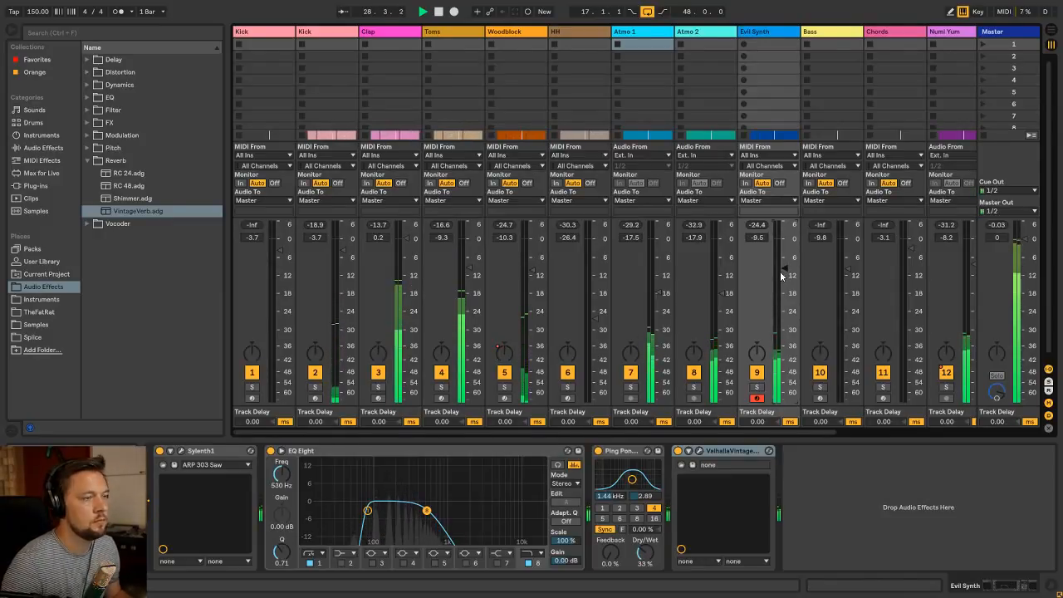
key("Tab")
key("Tab")
key("Tab")
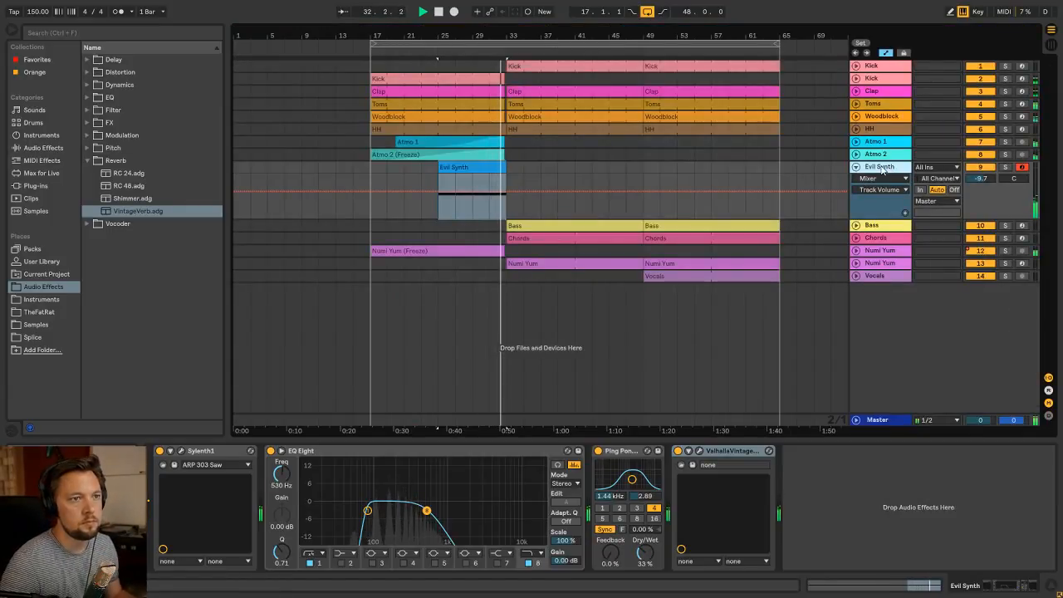
Insert a new MIDI track below Evil Synth and name it Tuba
left_click_drag(508, 36, 547, 123)
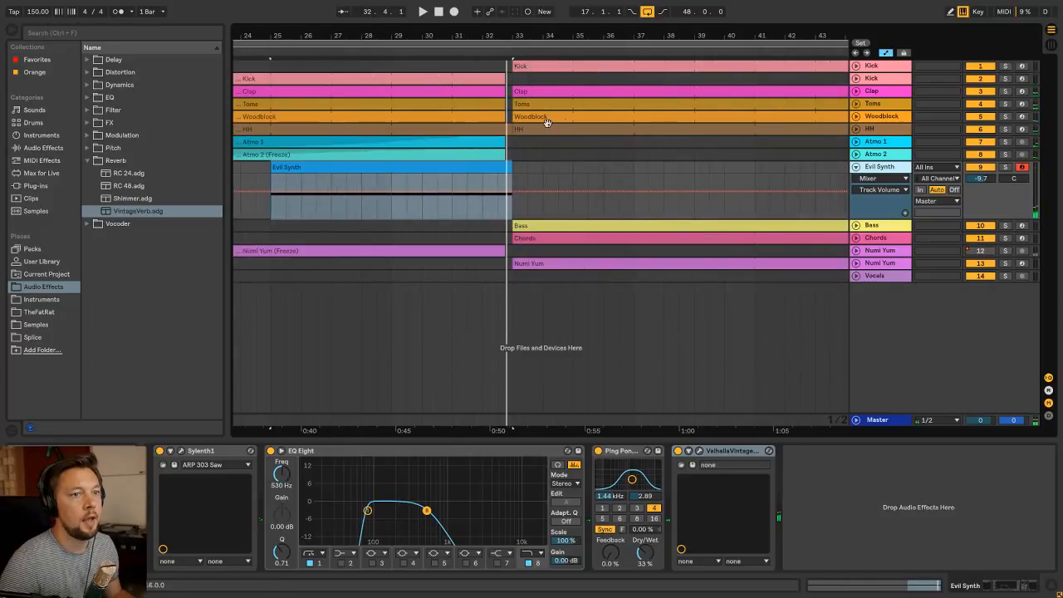
key("ctrl+shift+t")
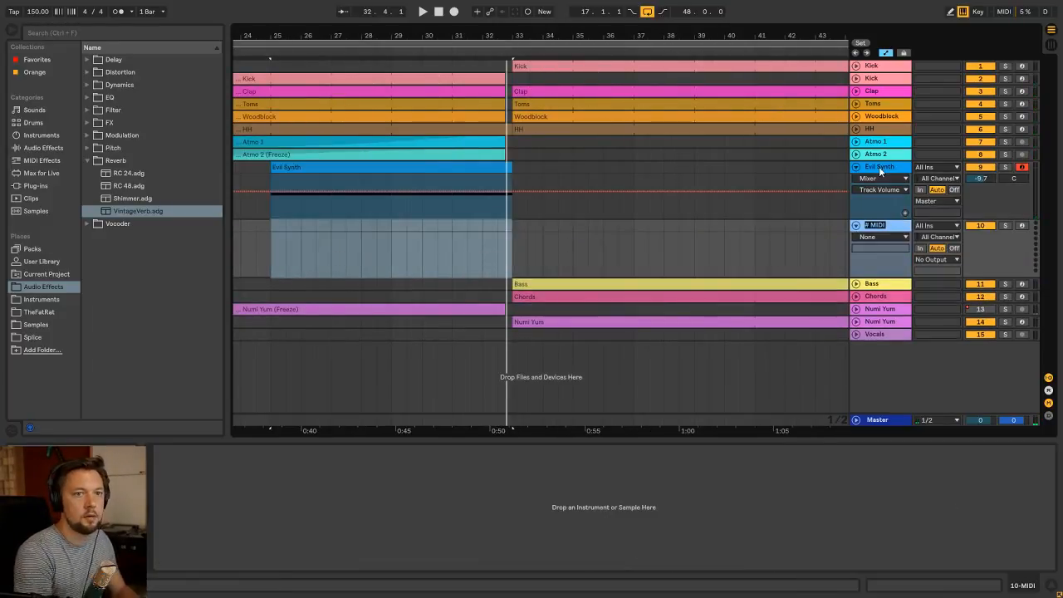
type("ba")
key("Return")
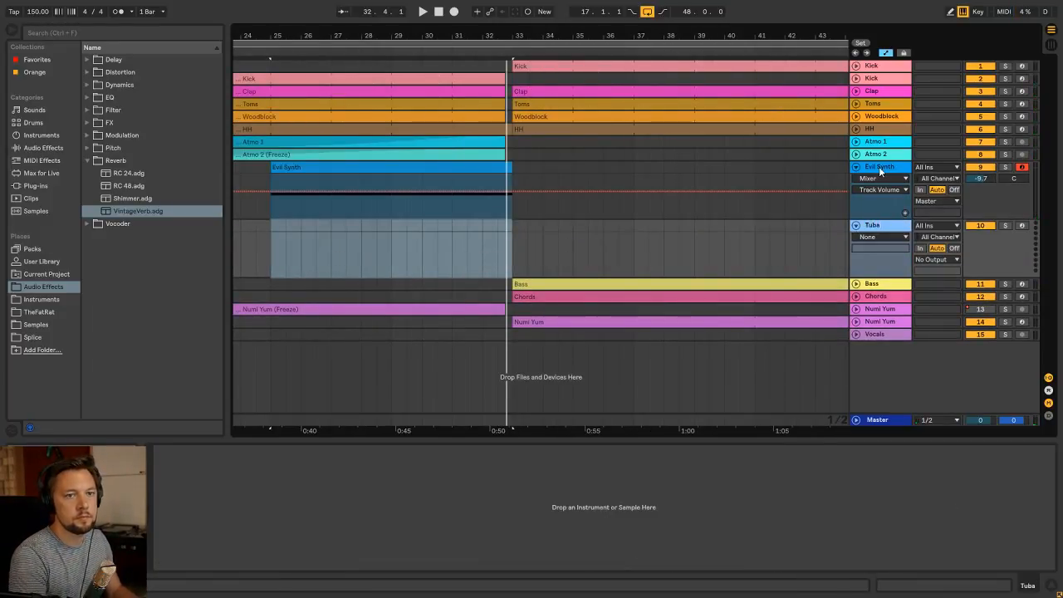
Create a MIDI clip from bar 25 to bar 33 on the Tuba track and name it Tuba
left_click(271, 261)
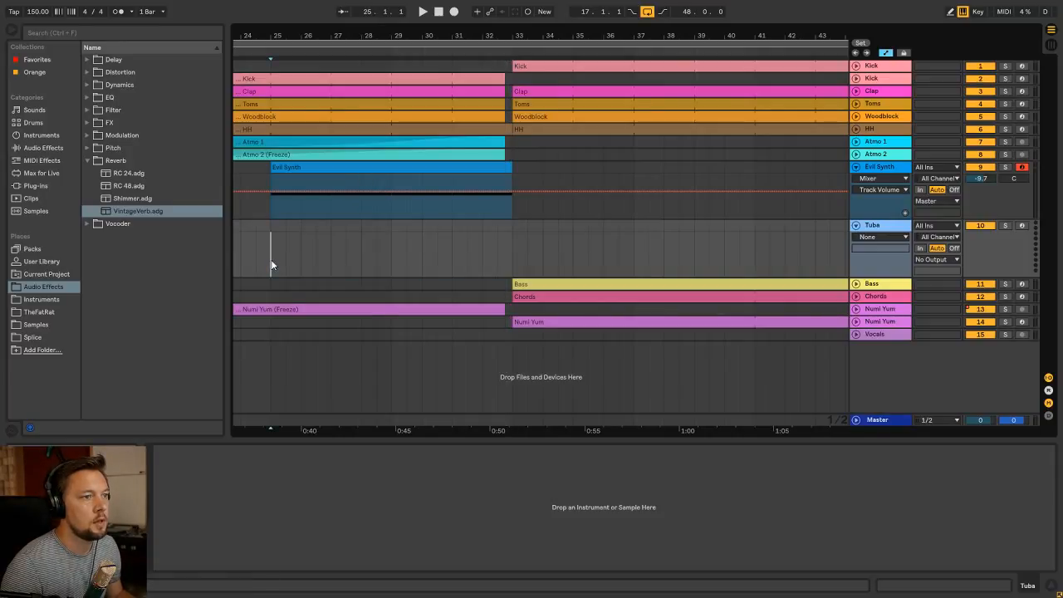
left_click_drag(271, 260, 511, 225)
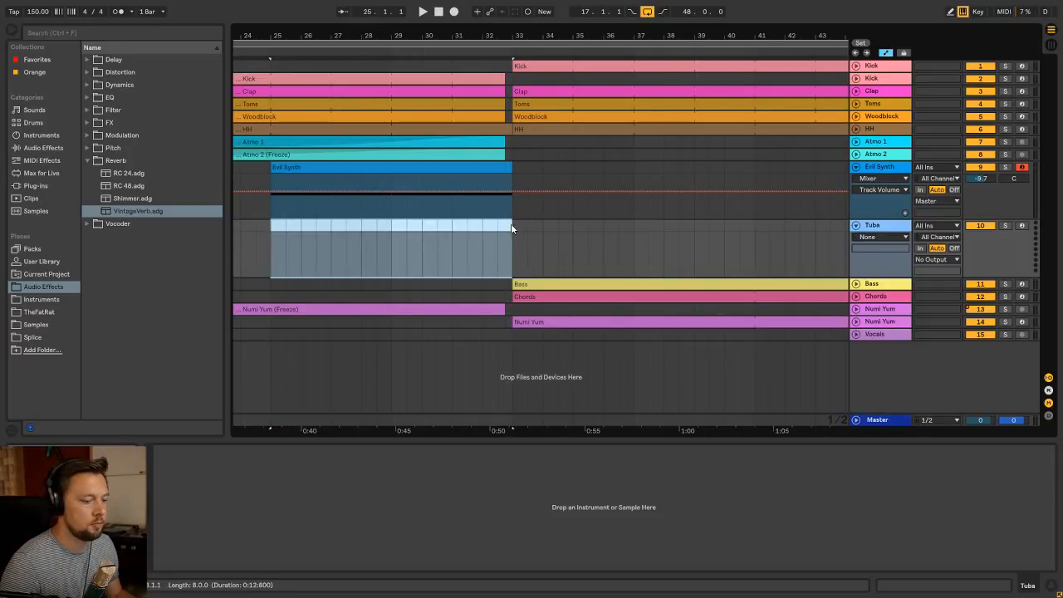
key("ctrl+shift+m")
key("ctrl+r")
type("Tuba")
key("Return")
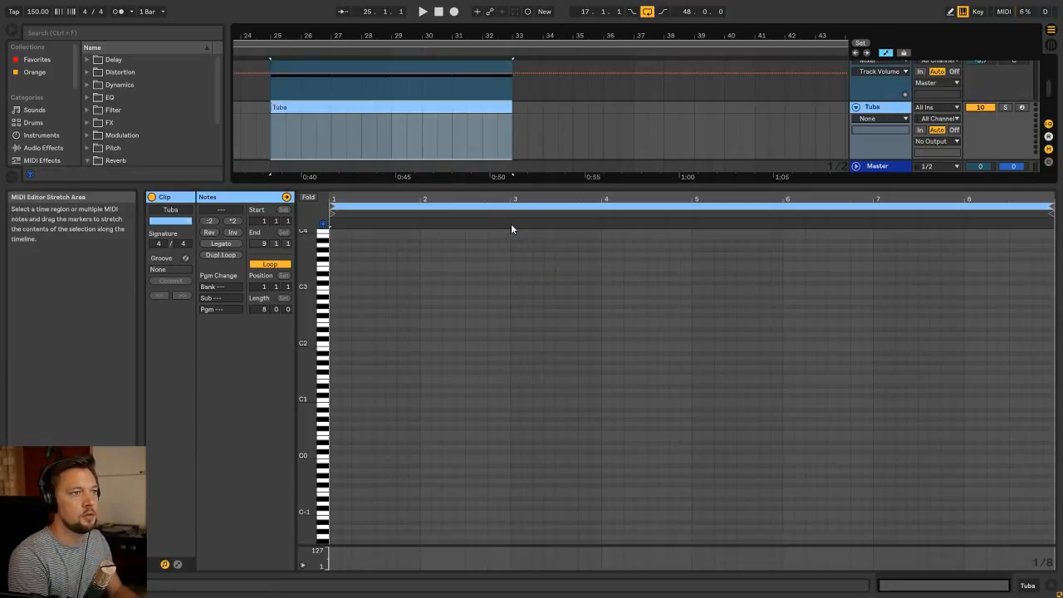
Load Kontakt 5.adg from the Instruments folder onto the Tuba track and move the Kontakt window clear of the mixer controls
key("shift+Tab")
left_click_drag(331, 38, 503, 16)
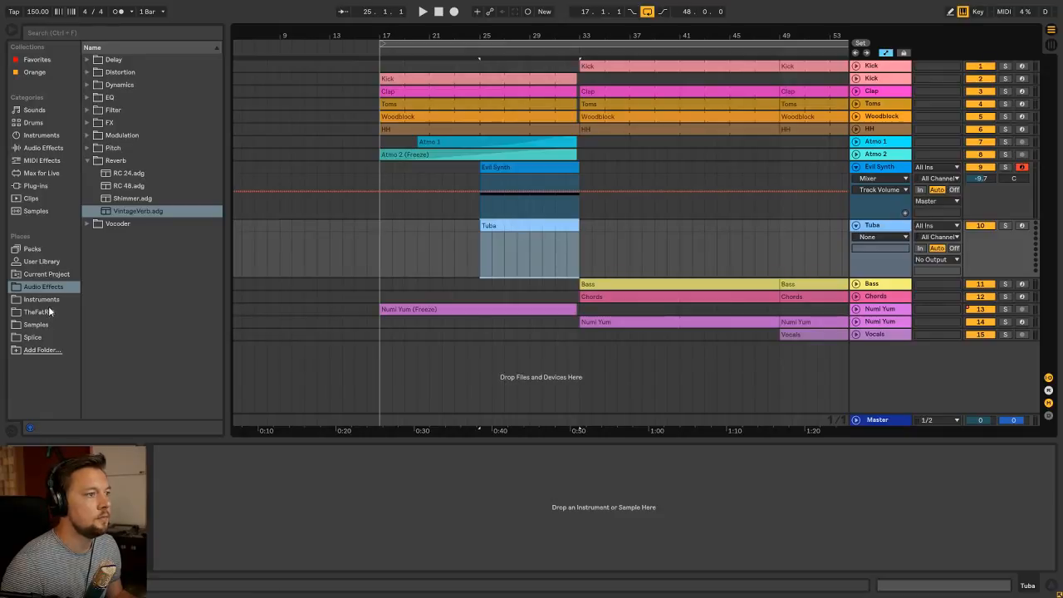
left_click(35, 311)
left_click(41, 298)
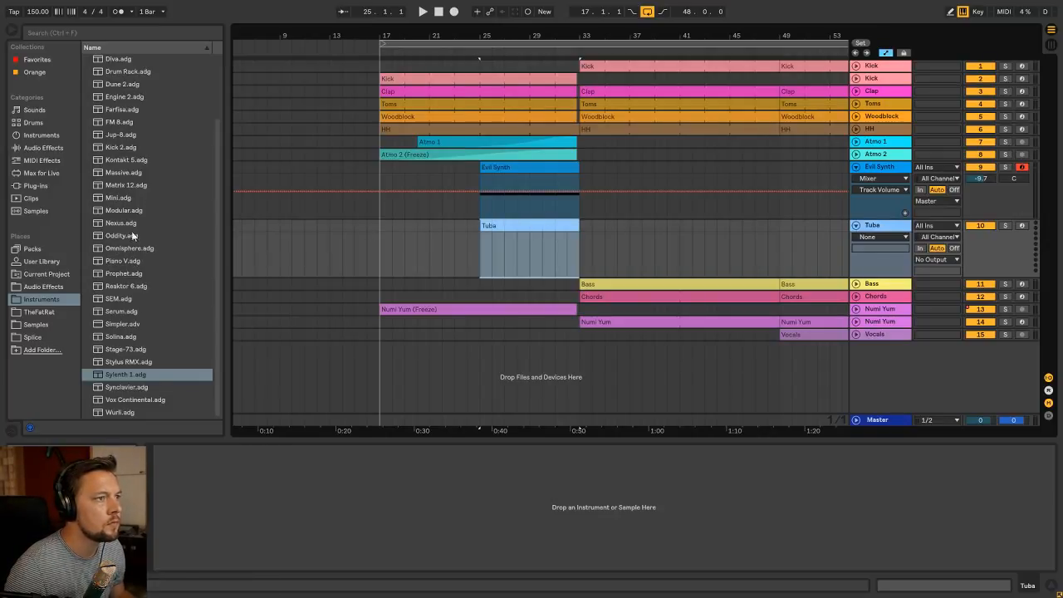
left_click_drag(128, 158, 235, 491)
left_click(162, 516)
key("ctrl+shift+g")
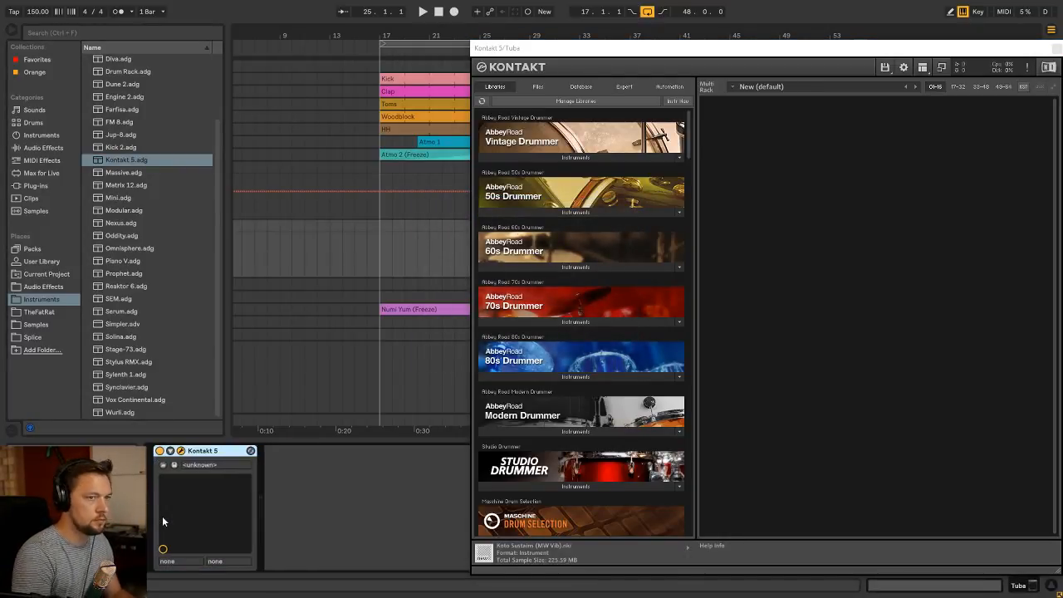
left_click_drag(589, 50, 222, 34)
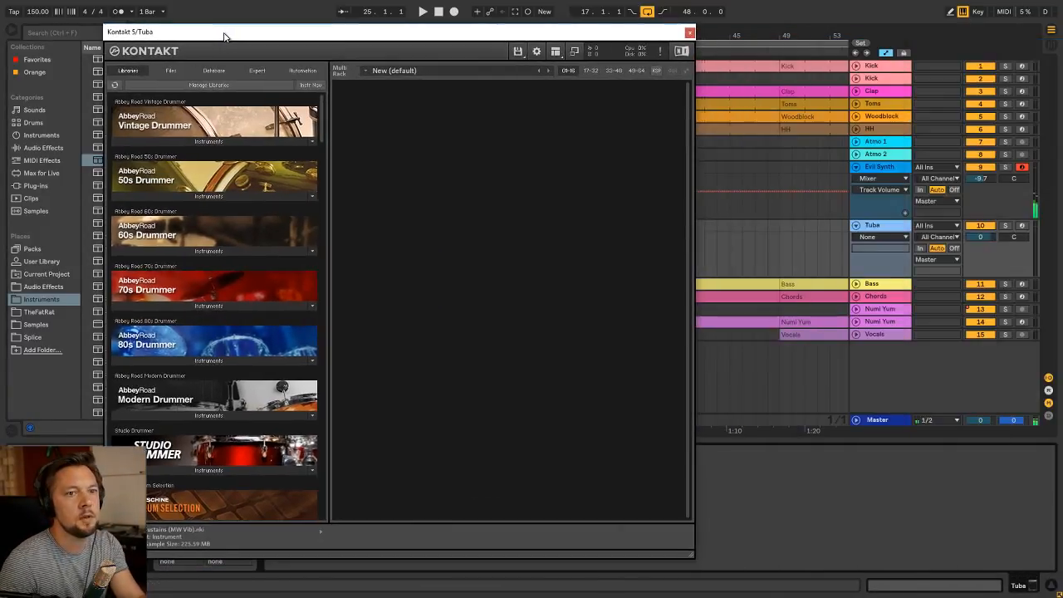
Load Tubas Essential.nki from the Symphony Essentials Brass Ensemble library into Kontakt and close the Kontakt window
scroll(253, 212, "down", 15)
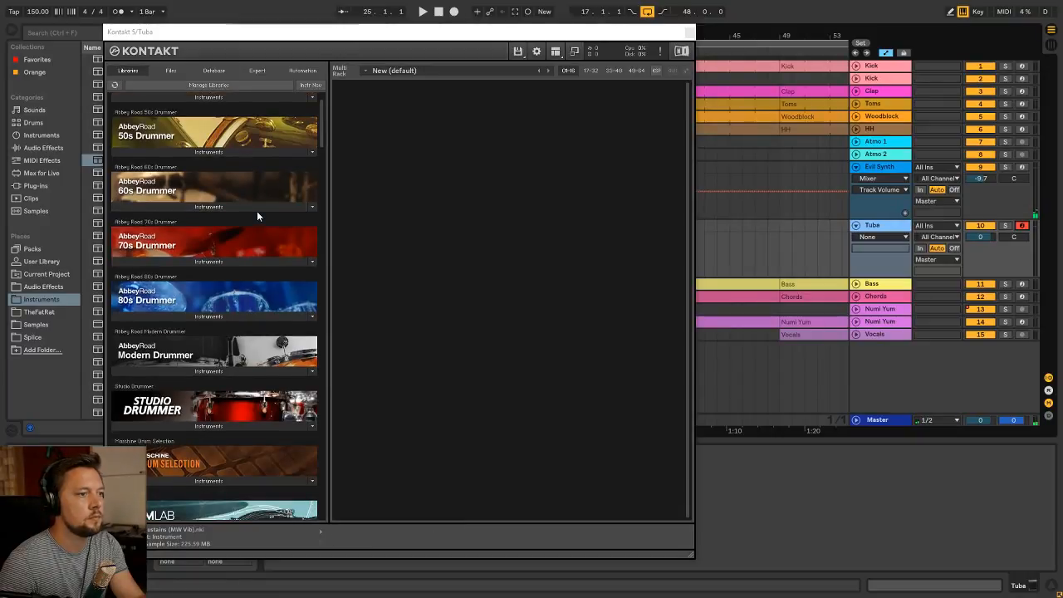
scroll(257, 214, "down", 20)
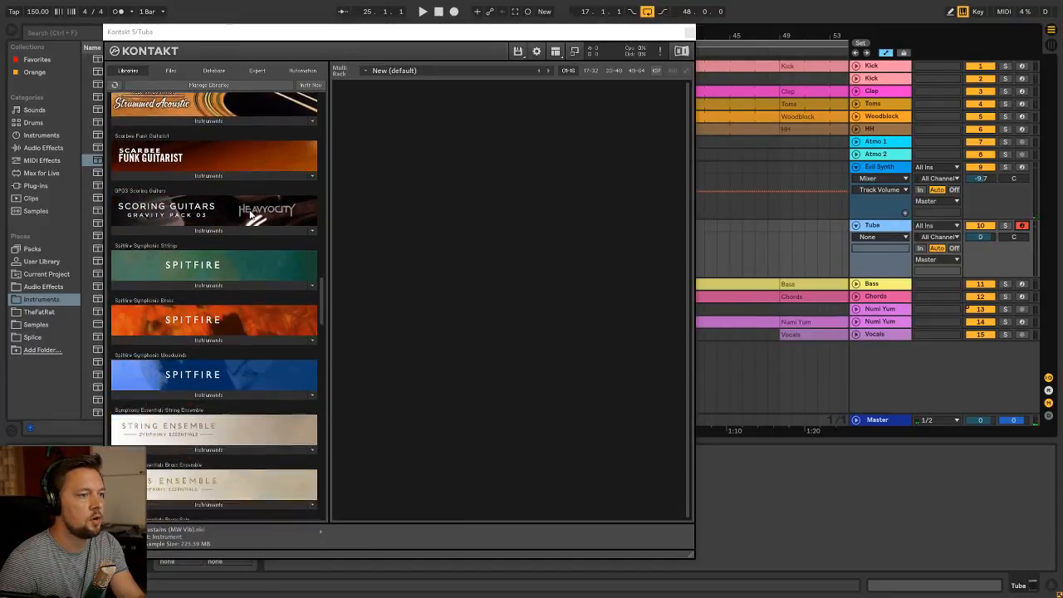
scroll(249, 214, "down", 1)
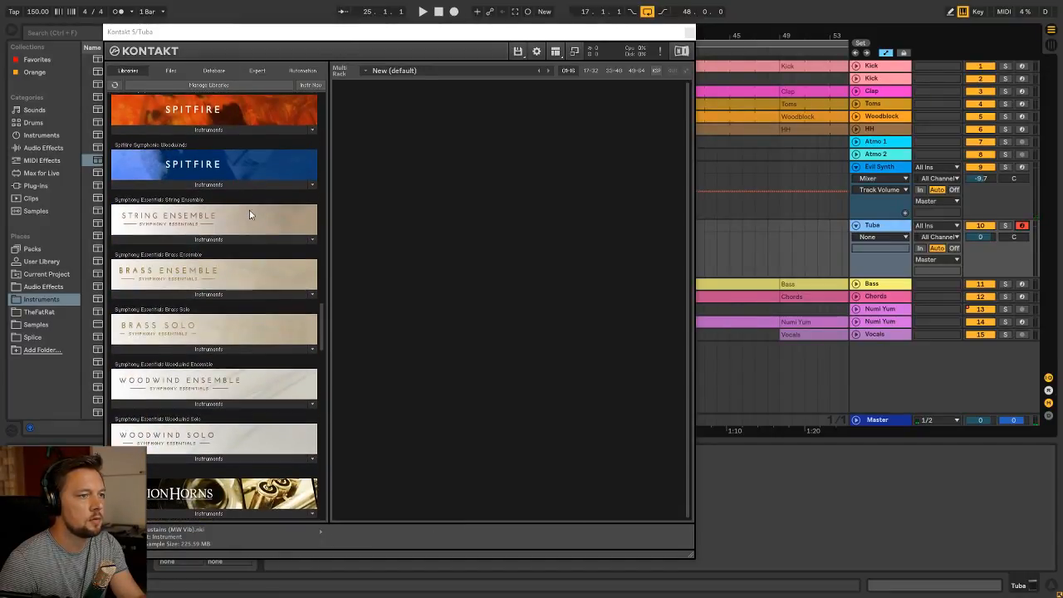
left_click(211, 294)
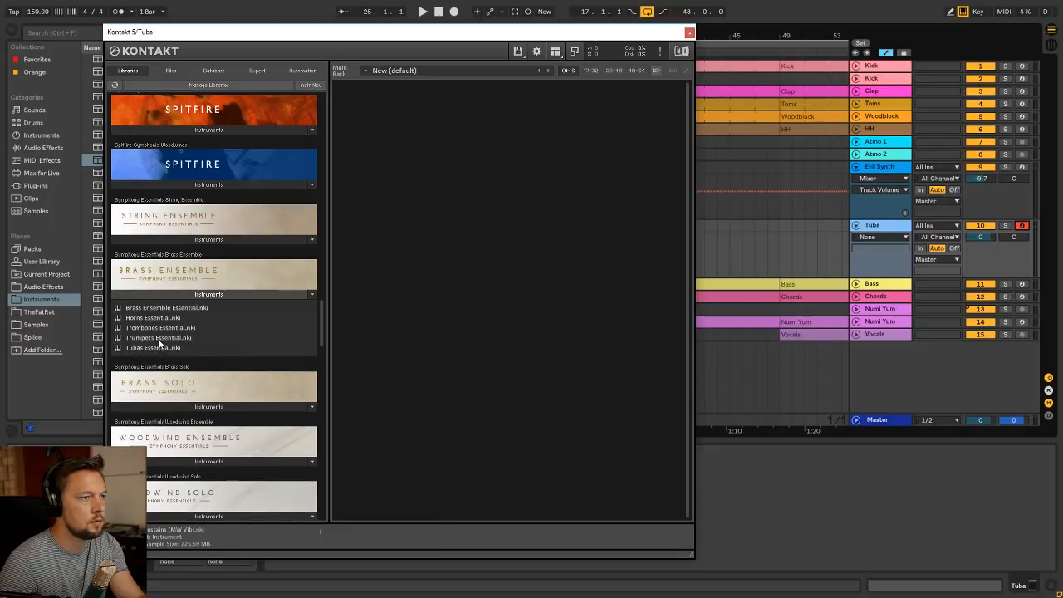
double_click(137, 347)
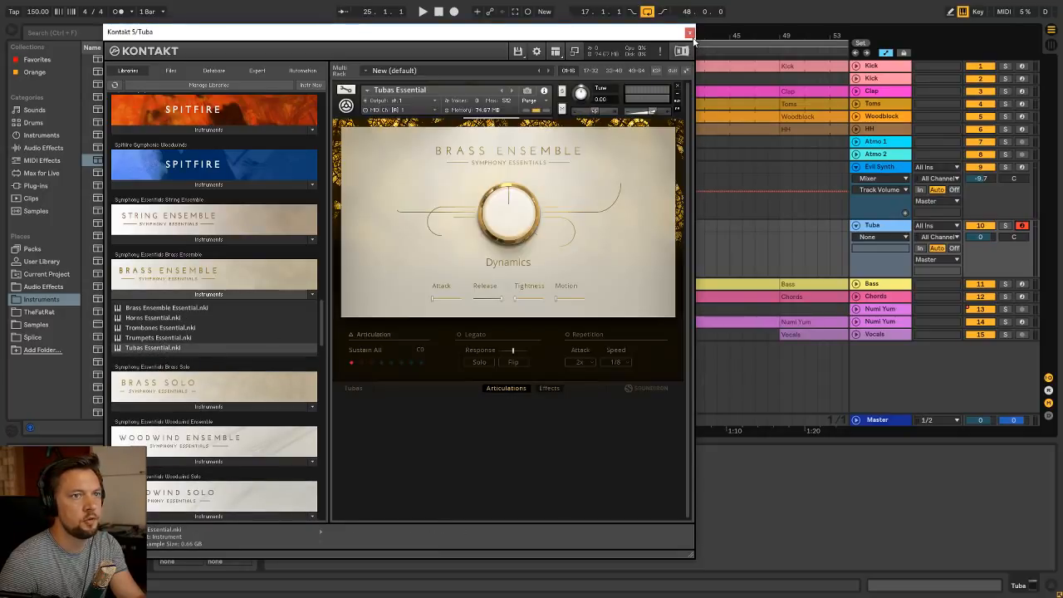
left_click(690, 34)
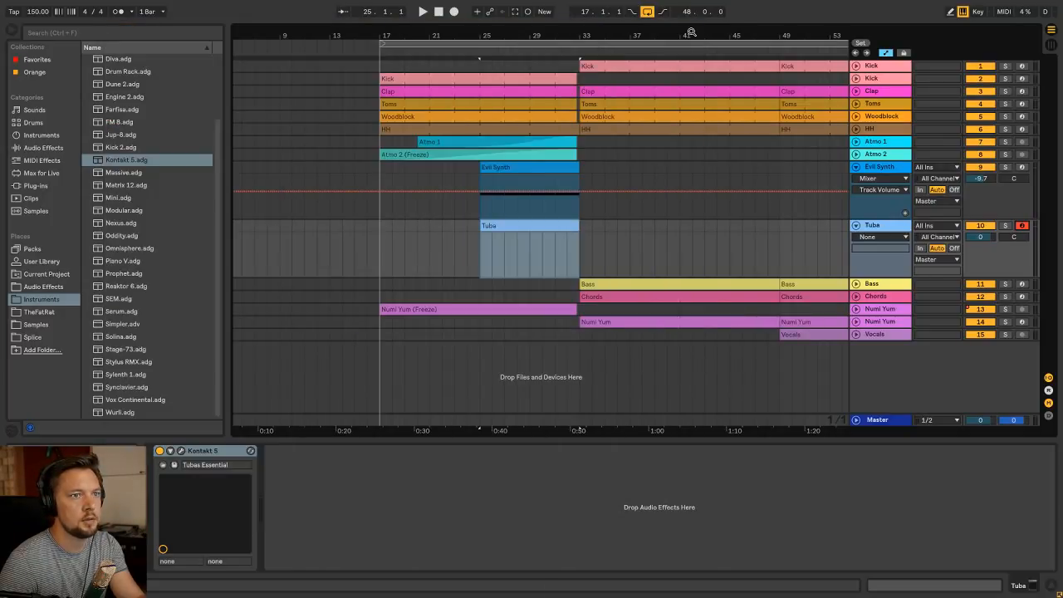
In the Tuba clip, add an A0 note from bar 5 to bar 7 and duplicate it to fill bars 7 and 8
double_click(527, 226)
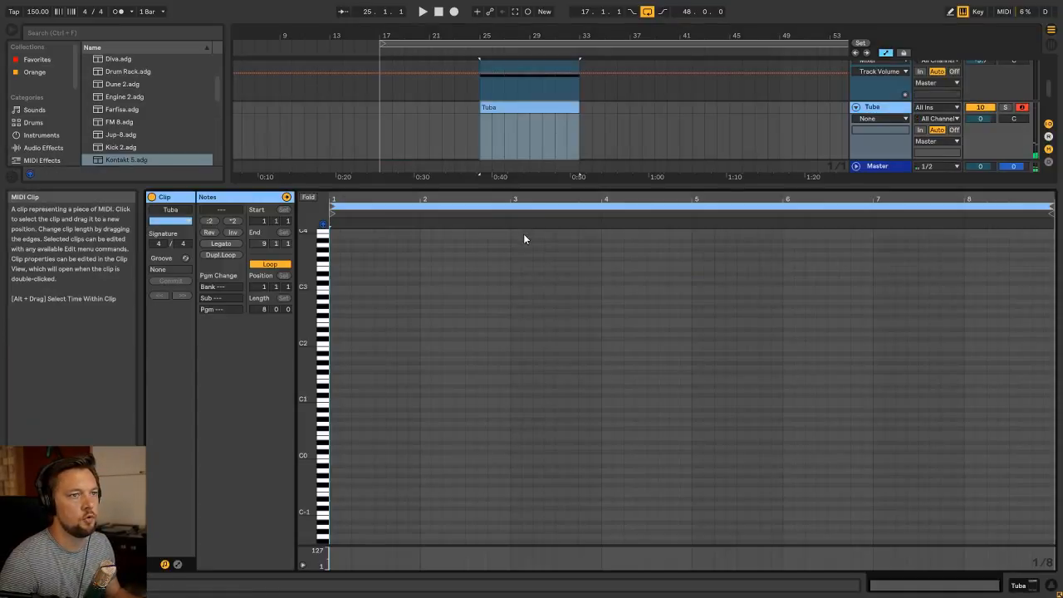
left_click(325, 414)
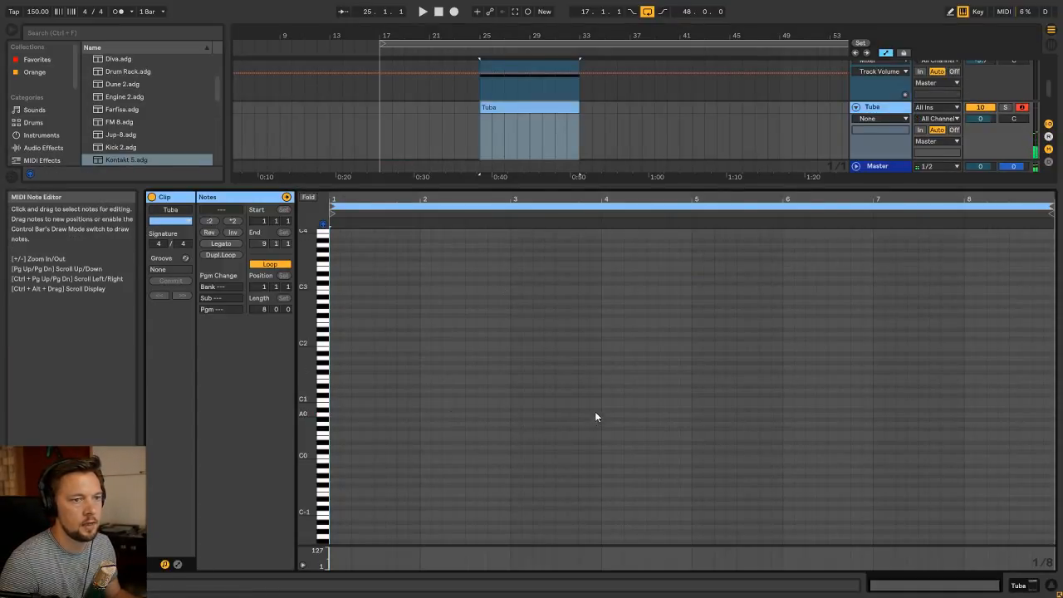
double_click(696, 414)
left_click_drag(697, 414, 872, 413)
key("ctrl+d")
Play the Tuba clip from its fifth bar, lower the Tuba track volume to -5.0 dB and stop playback
left_click(686, 216)
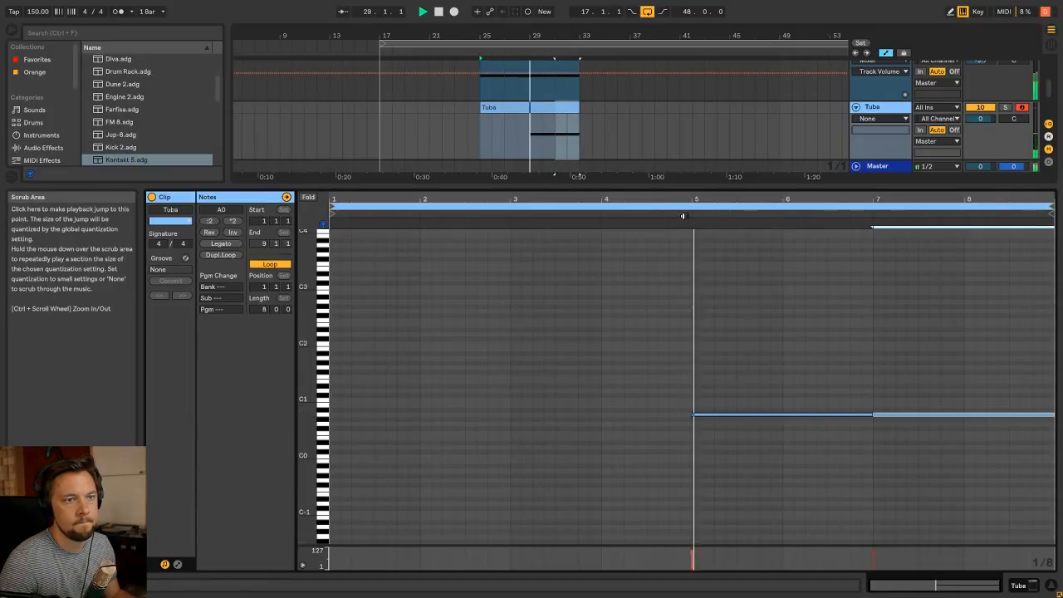
key("shift+Tab")
key("Tab")
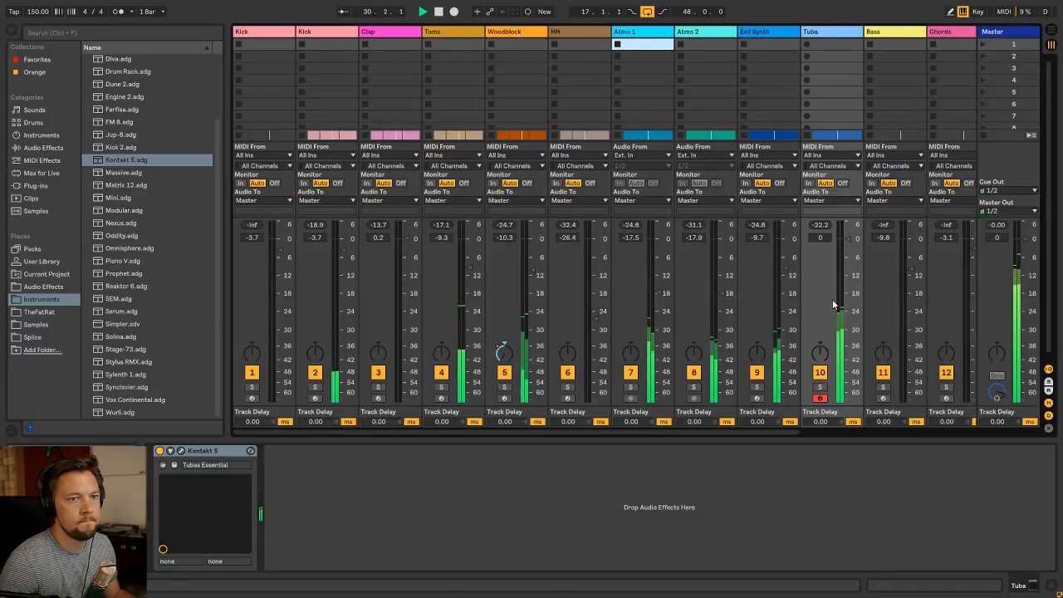
left_click_drag(848, 239, 848, 264)
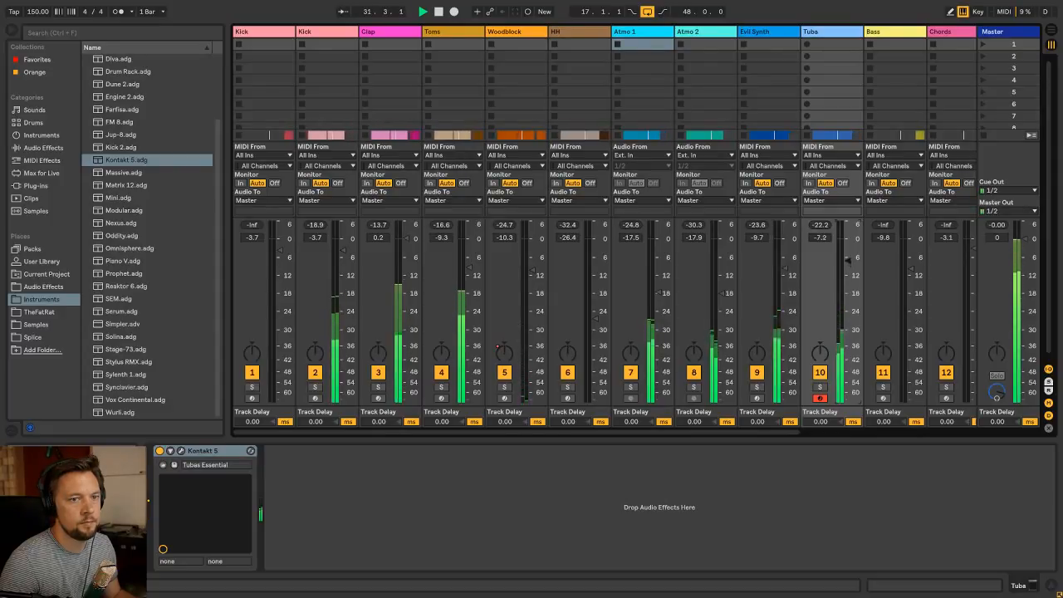
key("Tab")
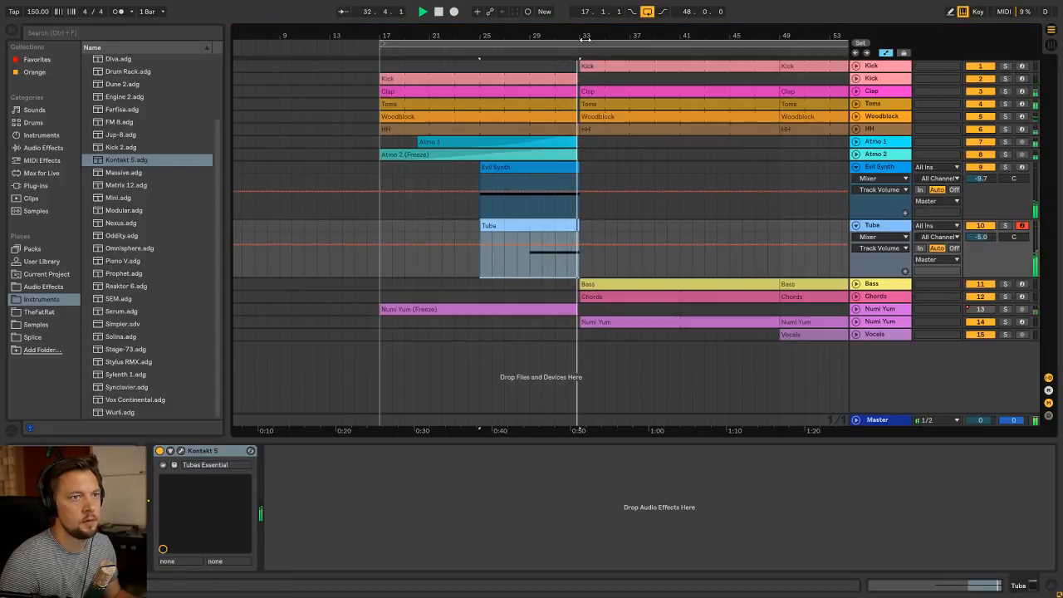
key("space")
Automate Evil Synth's Speaker On to Off from 32.4.1 to bar 41
left_click_drag(587, 37, 391, 74)
right_click(874, 170)
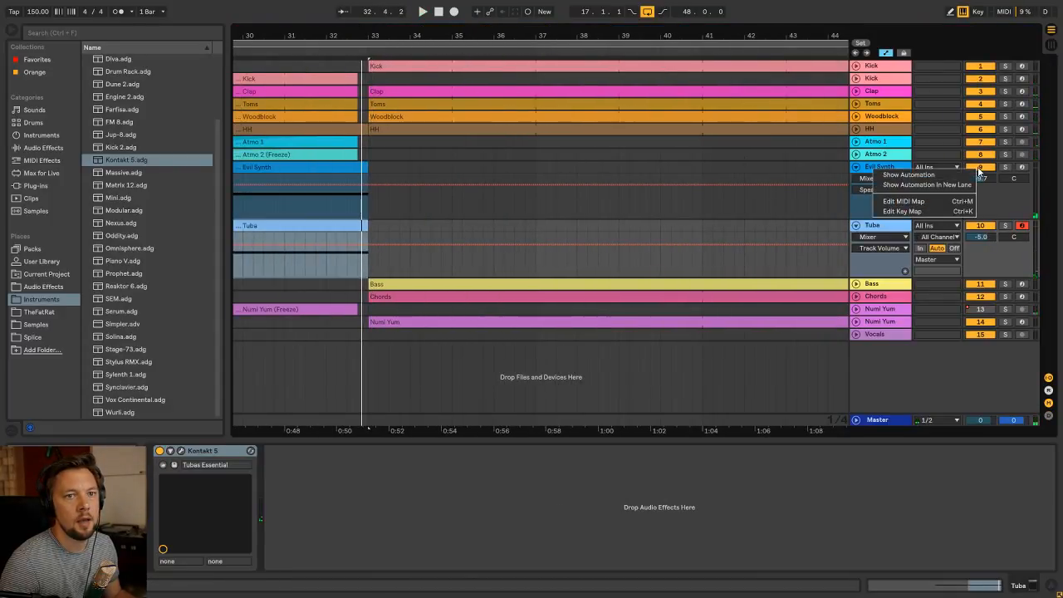
left_click(932, 175)
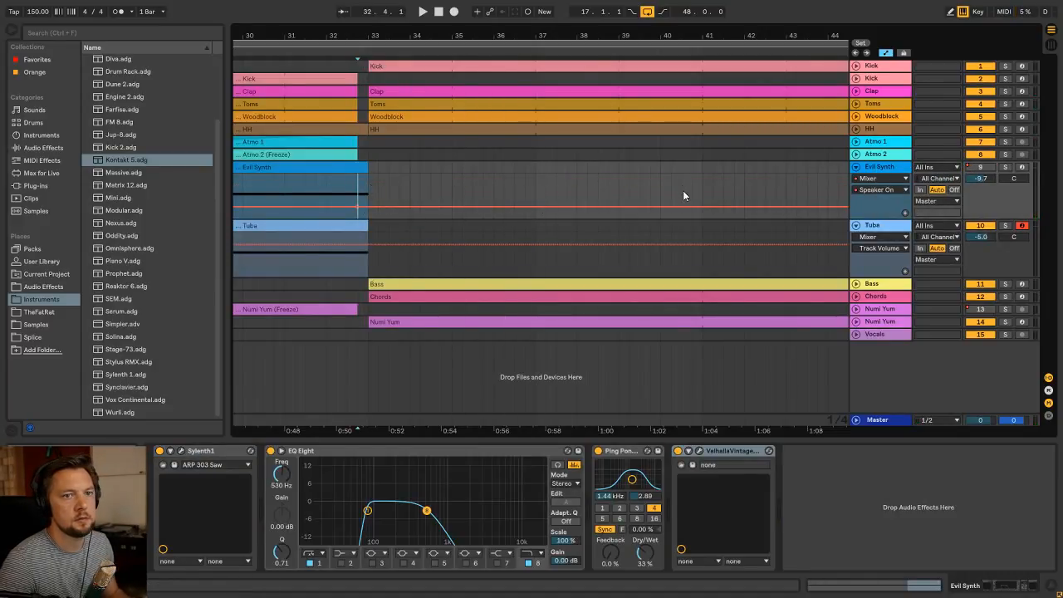
left_click_drag(357, 202, 683, 211)
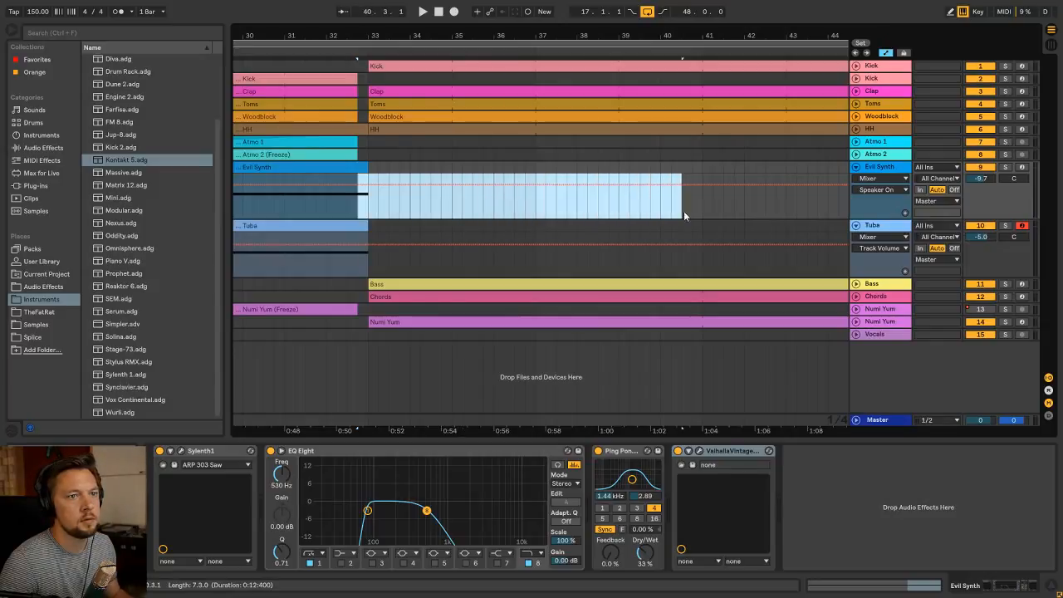
left_click_drag(382, 191, 383, 213)
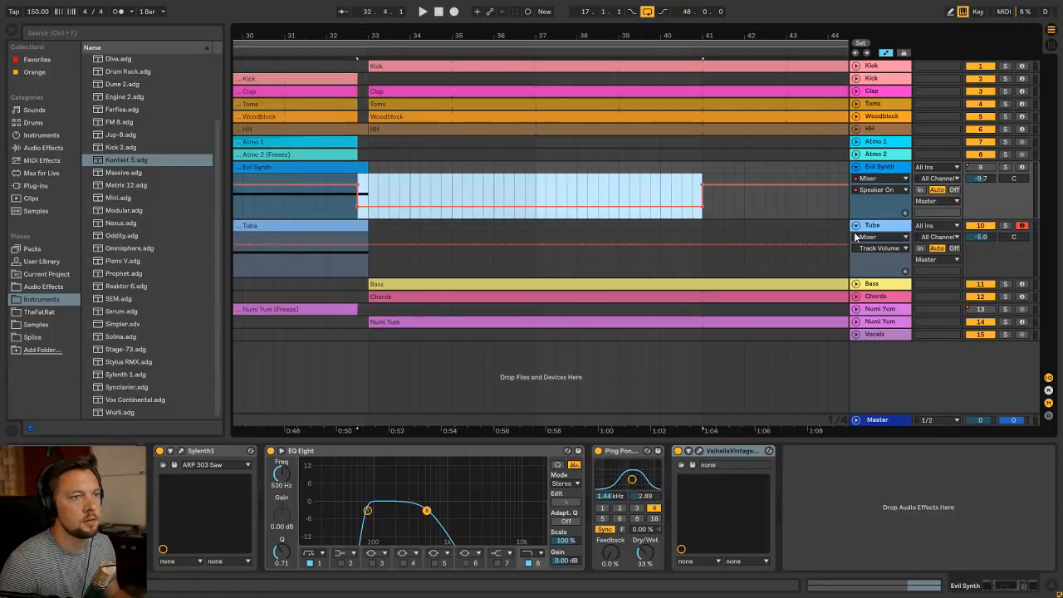
Automate the Tuba track's Speaker On to Off over the same range, from 32.4.1 to bar 41
left_click_drag(360, 258, 714, 262)
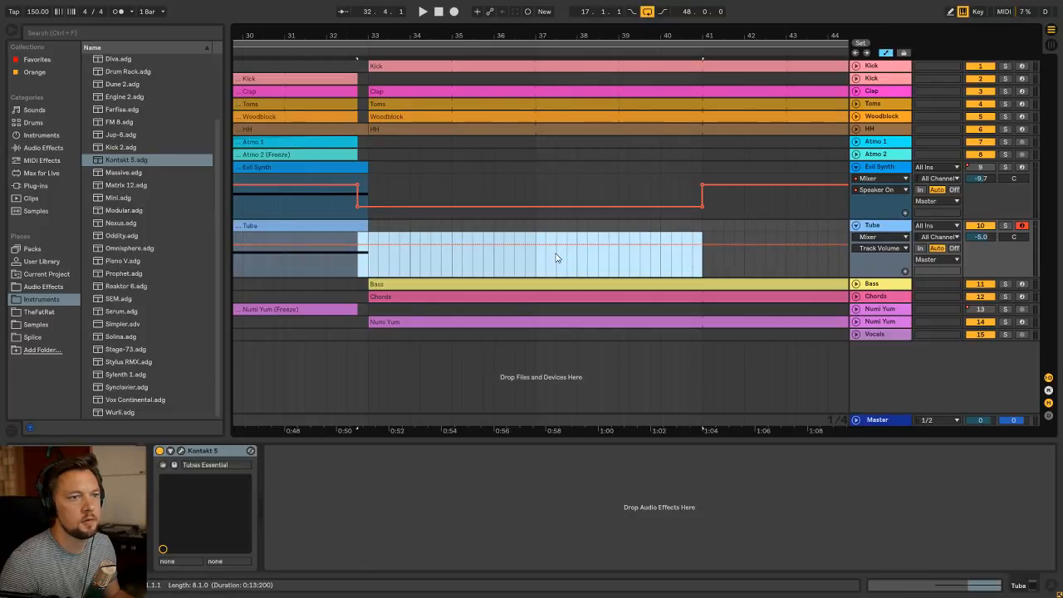
left_click_drag(557, 248, 557, 278)
key("ctrl+z")
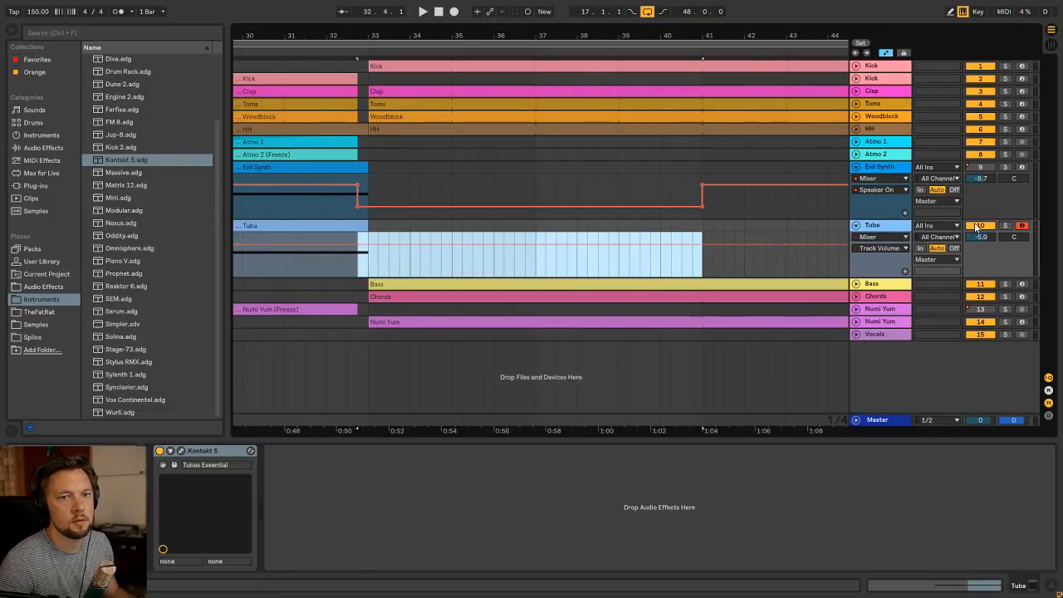
right_click(978, 226)
left_click(961, 231)
left_click_drag(388, 248, 391, 268)
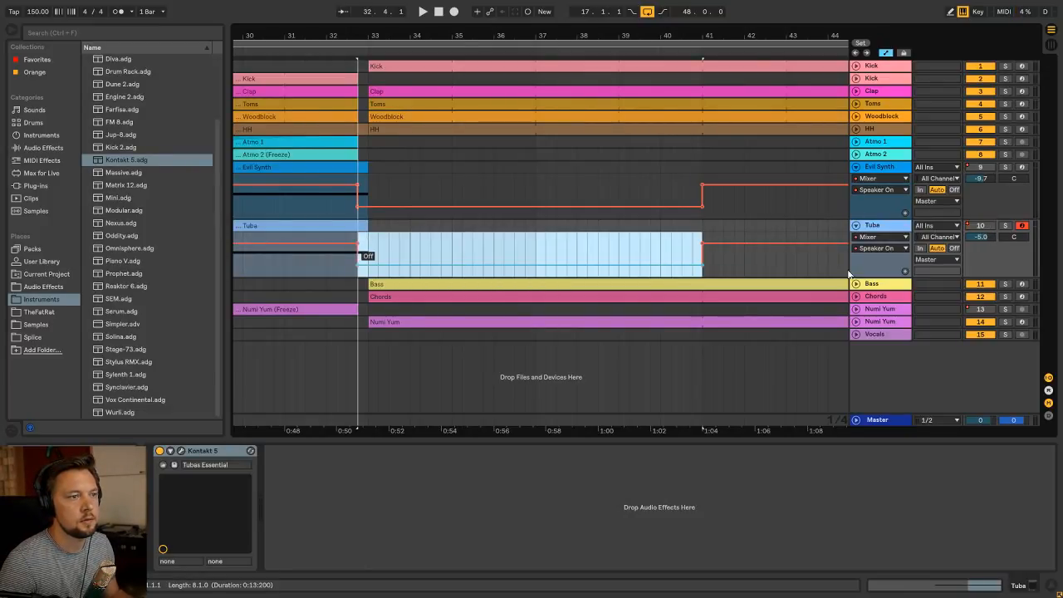
Audition the end of the build-up and the section starting at bar 25
left_click(279, 199)
key("space")
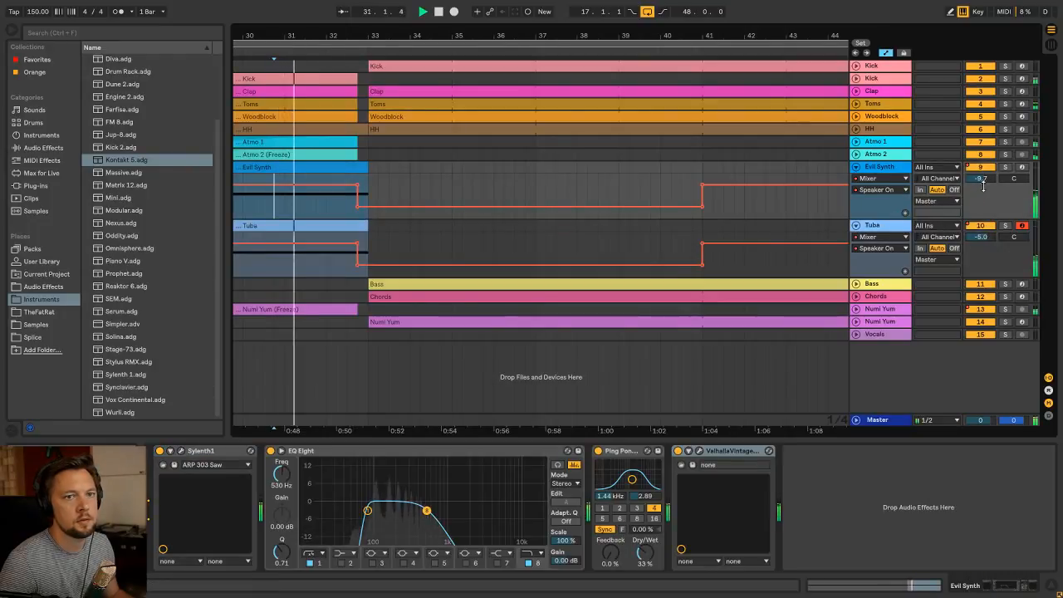
left_click_drag(422, 32, 516, 4)
key("space")
left_click(394, 212)
key("space")
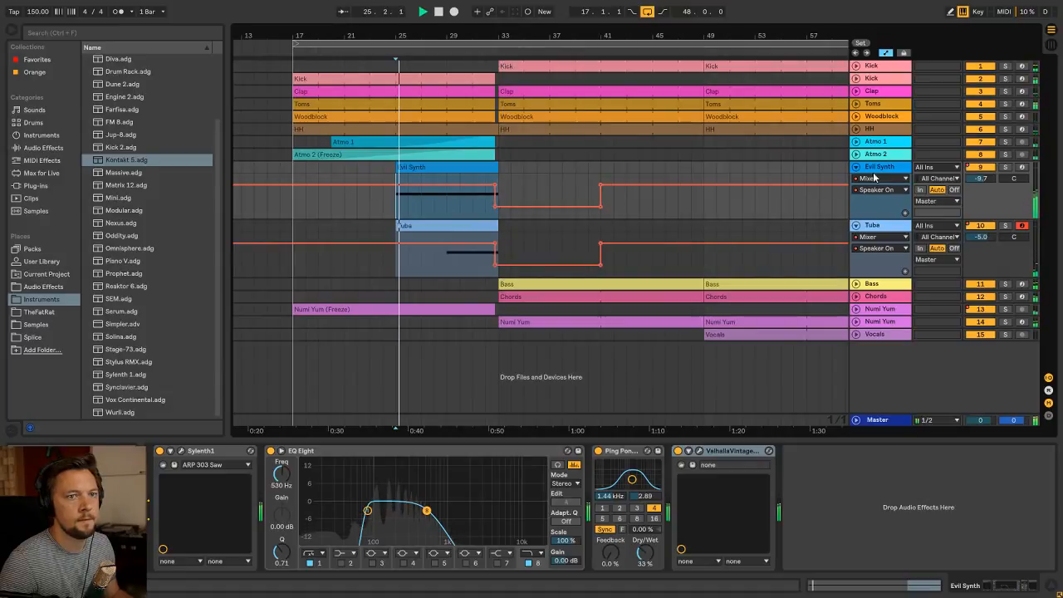
Fold the Evil Synth and Tuba tracks and rebalance their volumes to about -10.5 dB and -4.7 dB
left_click(856, 168, "alt")
key("Tab")
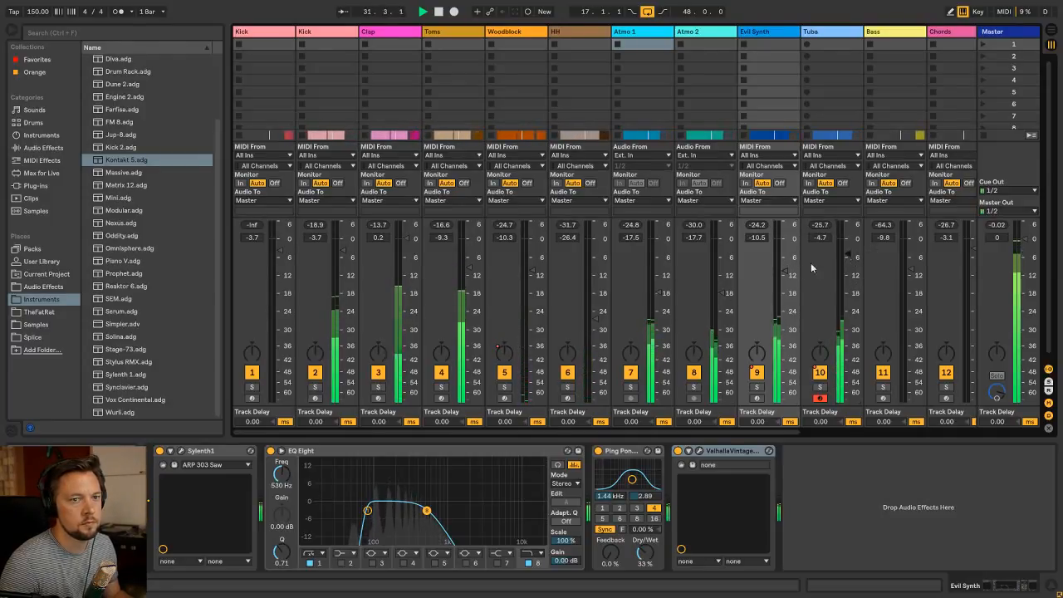
key("Tab")
Play the arrangement from bar 17 to listen to the full build-up
left_click(294, 170)
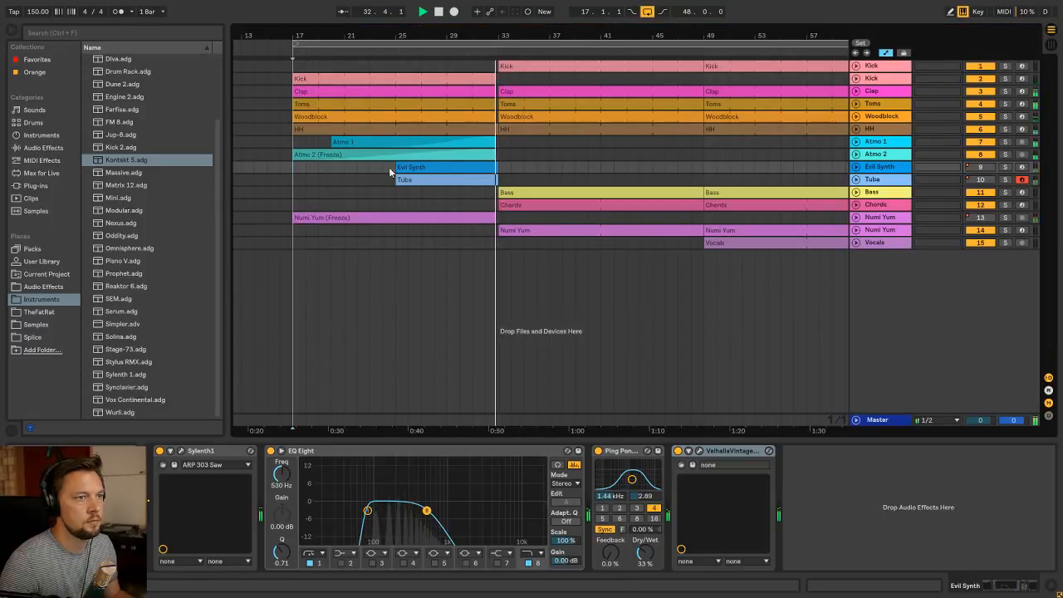
key("space")
key("space")
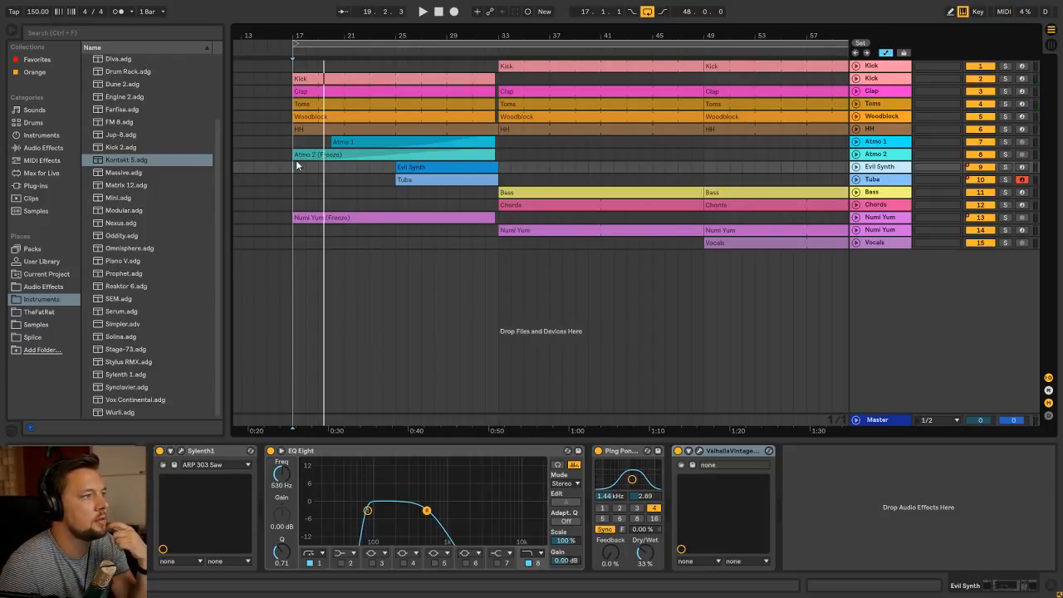
left_click(290, 169)
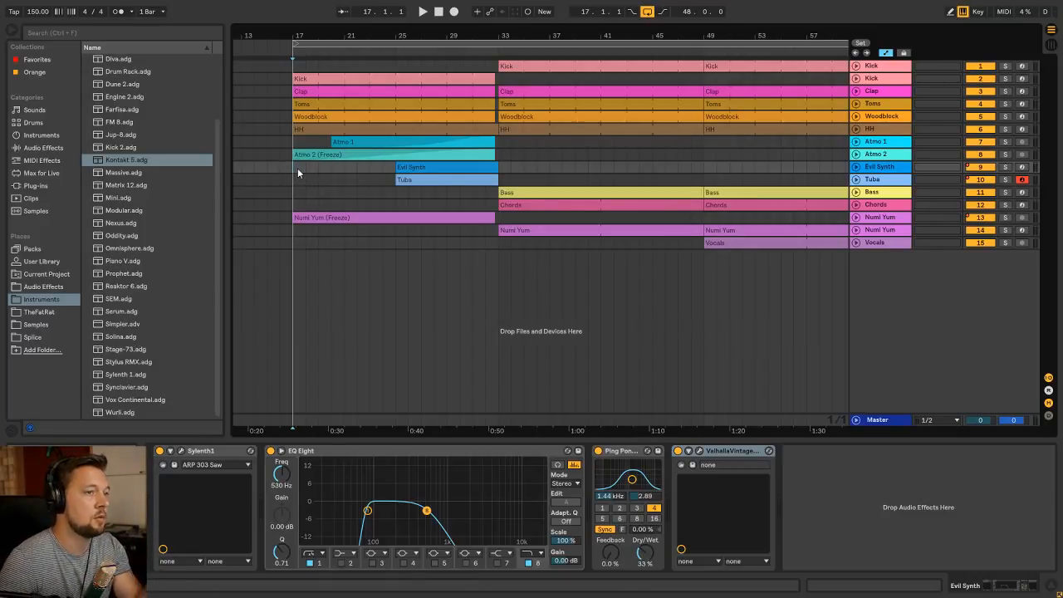
left_click_drag(371, 37, 345, 42)
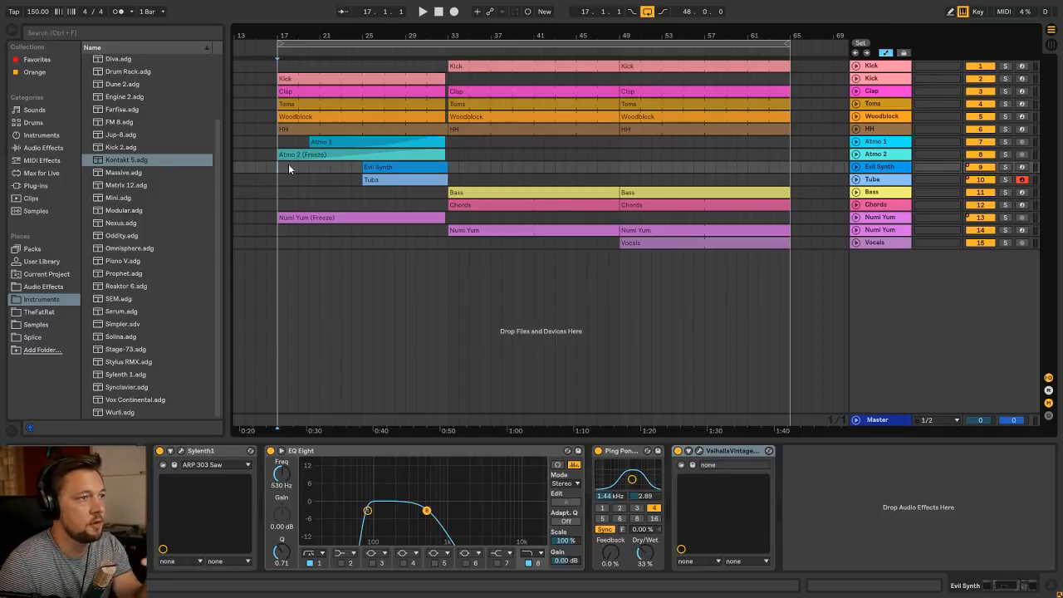
key("space")
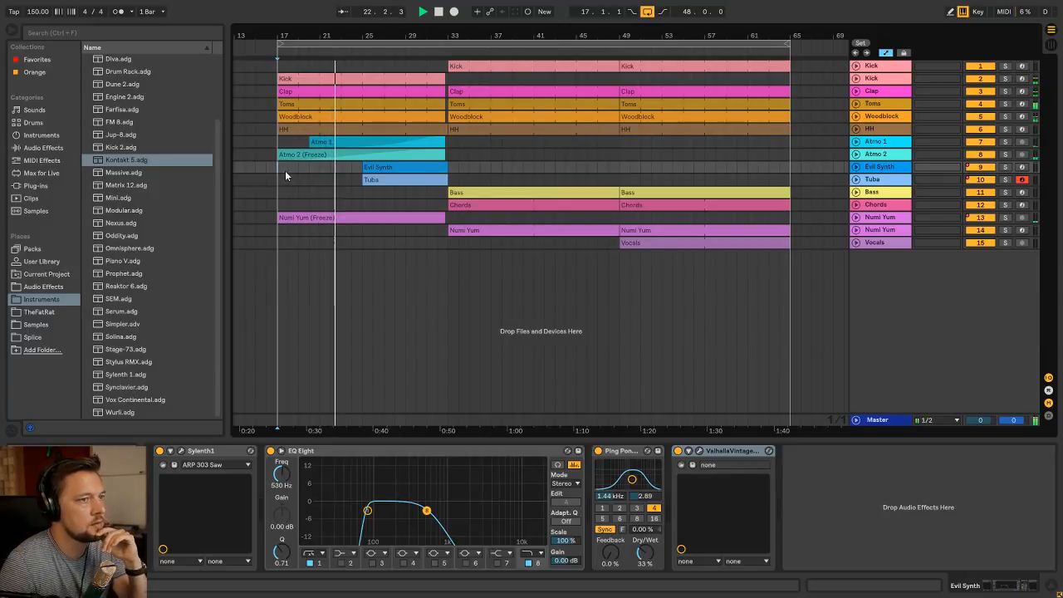
During playback, fine-tune the track volumes to -10.3 dB for Evil Synth and -4.3 dB for Tuba
left_click(399, 179)
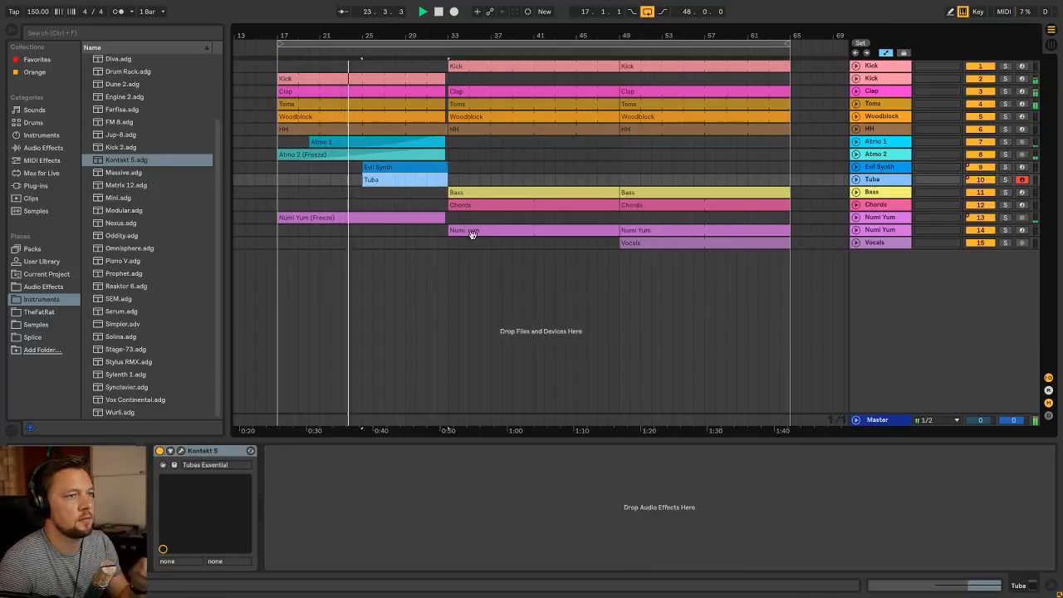
key("Tab")
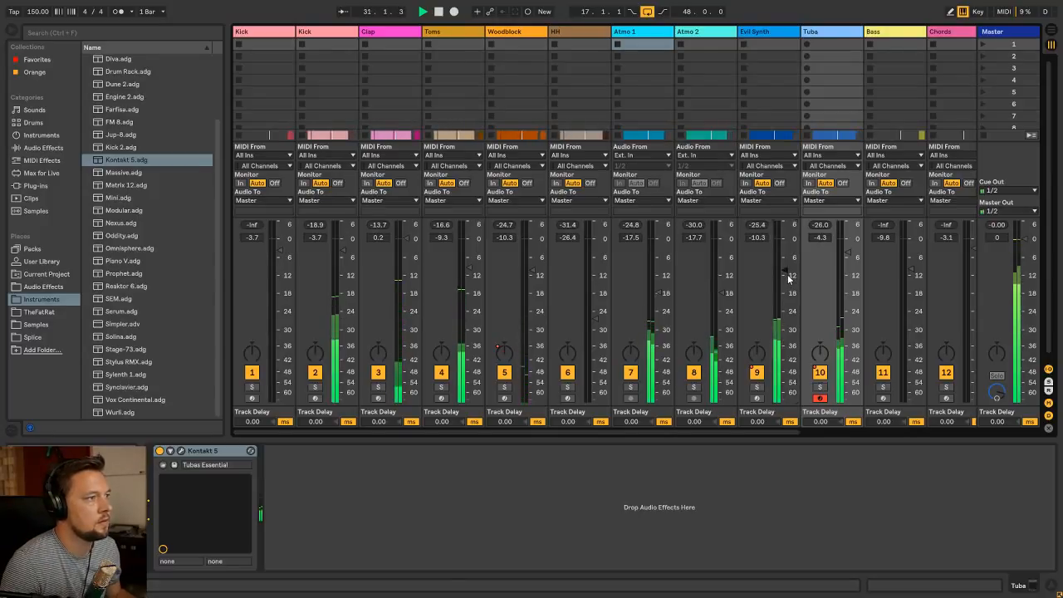
key("Tab")
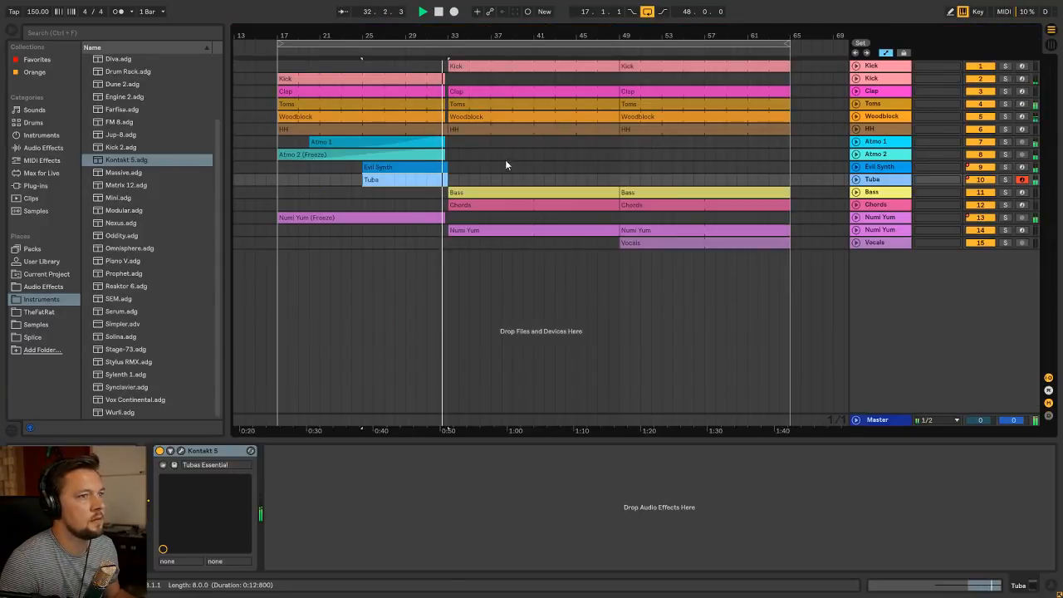
Stop playback and look over the Evil Synth, Tuba, Atmo 2 and Atmo 1 clips in the build-up
left_click(405, 169)
left_click(406, 184)
key("space")
left_click(406, 169)
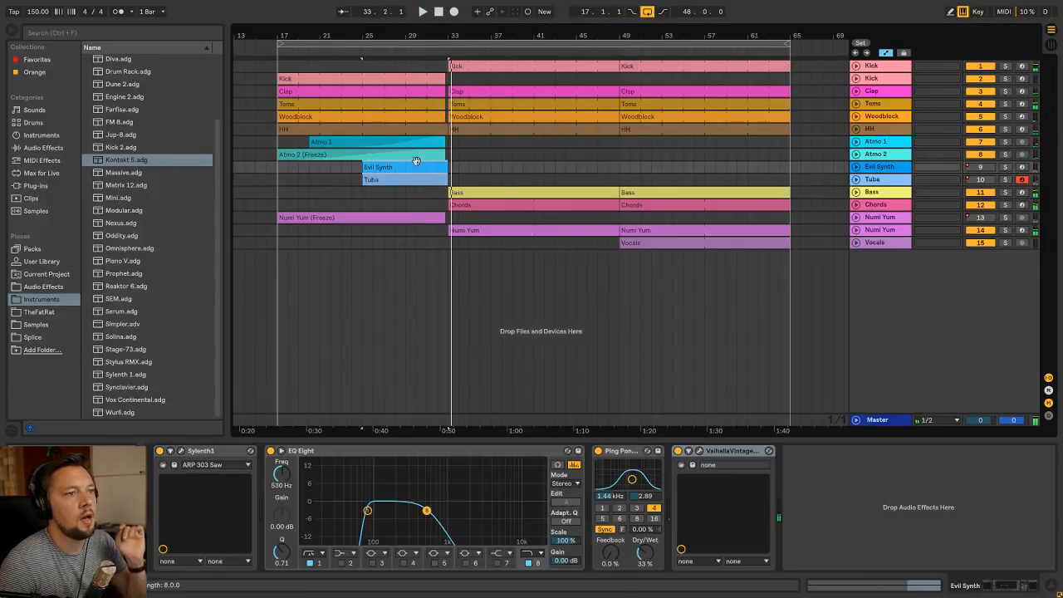
left_click(401, 157)
left_click(404, 178)
left_click(399, 157)
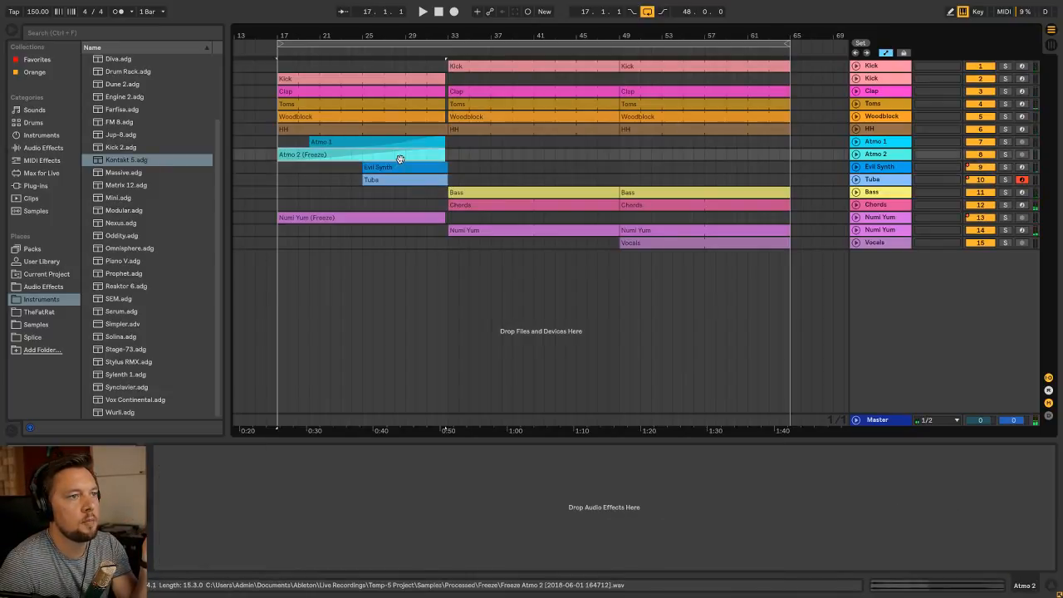
left_click(403, 178)
left_click(399, 153)
left_click(399, 139)
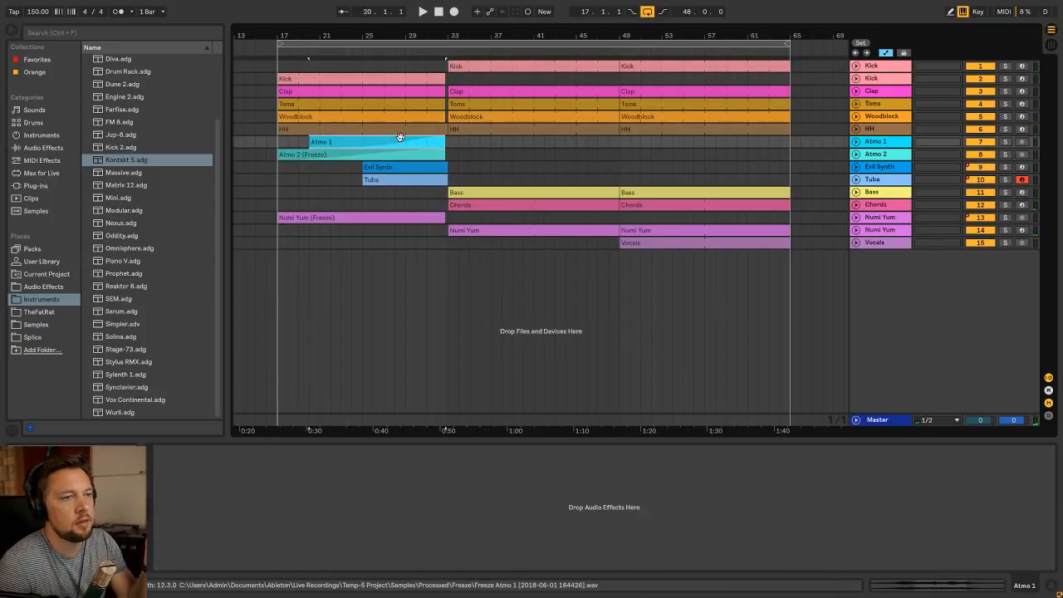
Select the Atmo 1 track in the mixer view
key("Tab")
left_click(651, 31)
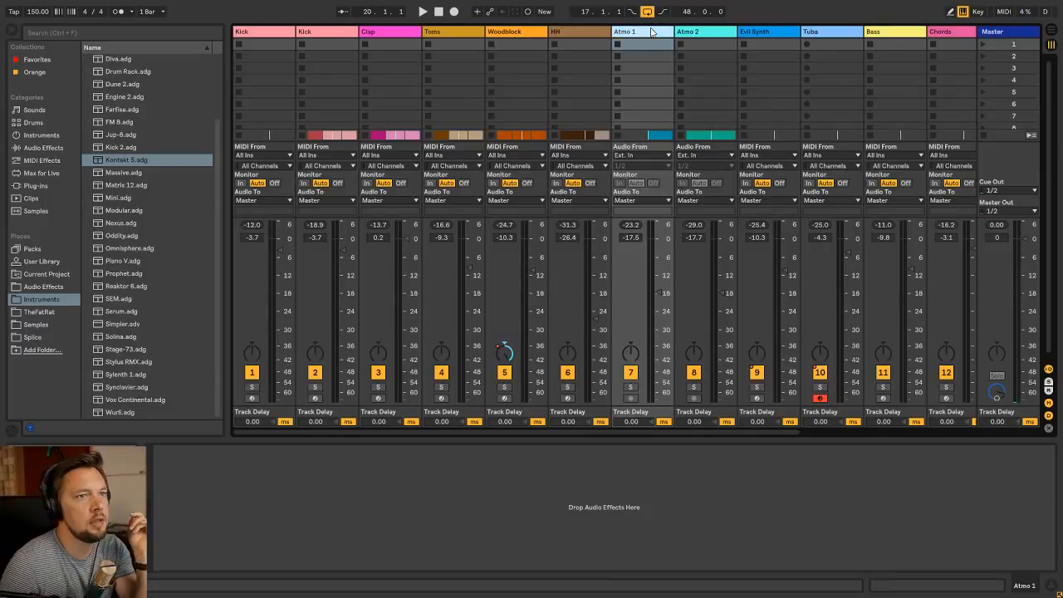
left_click_drag(676, 430, 826, 430)
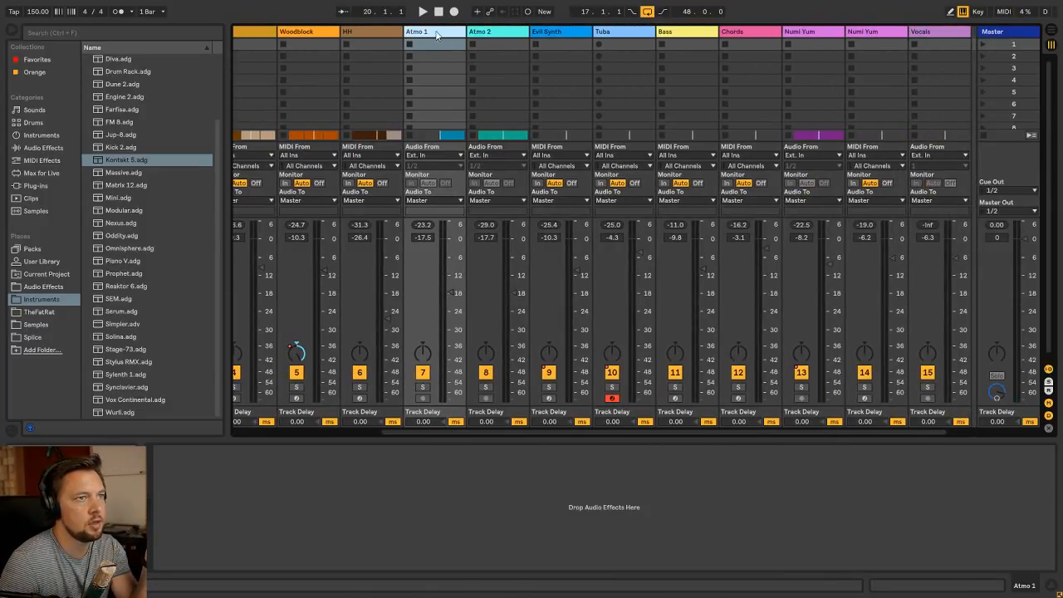
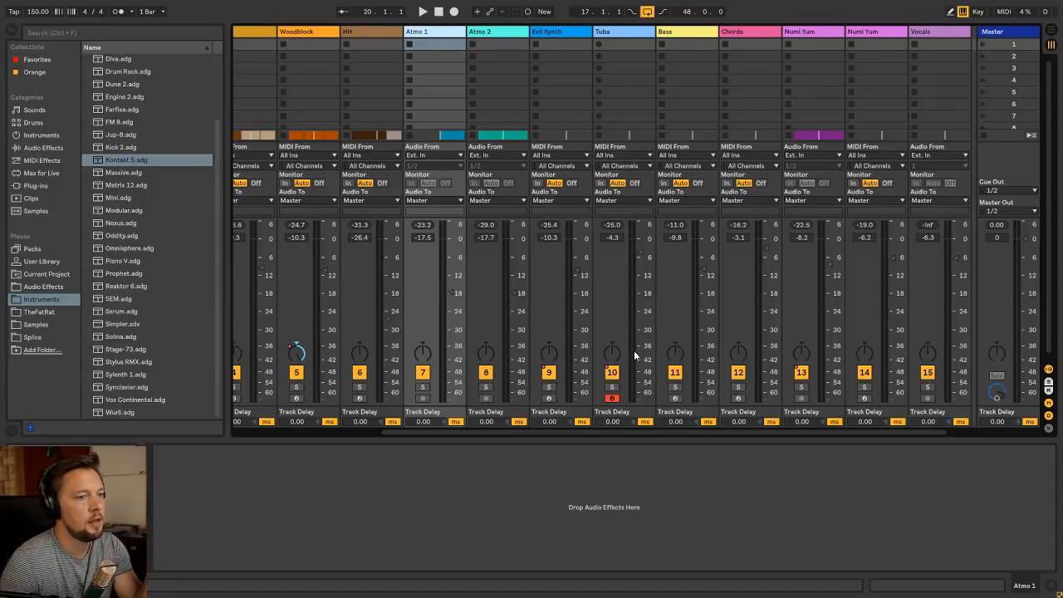
left_click_drag(551, 434, 461, 432)
left_click(469, 33)
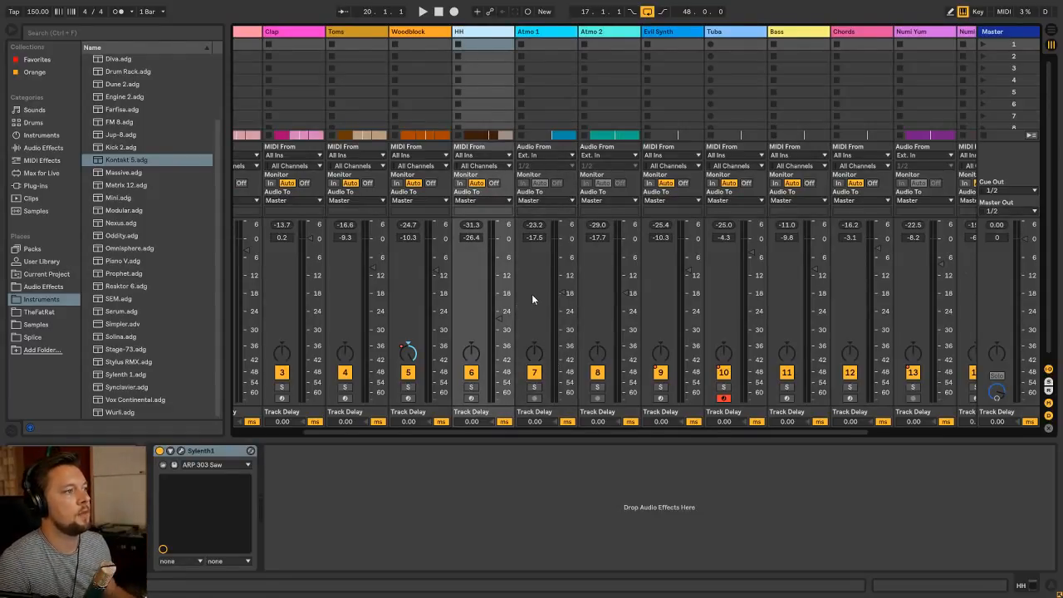
Insert a new audio track directly below the Tuba track in the arrangement
key("Tab")
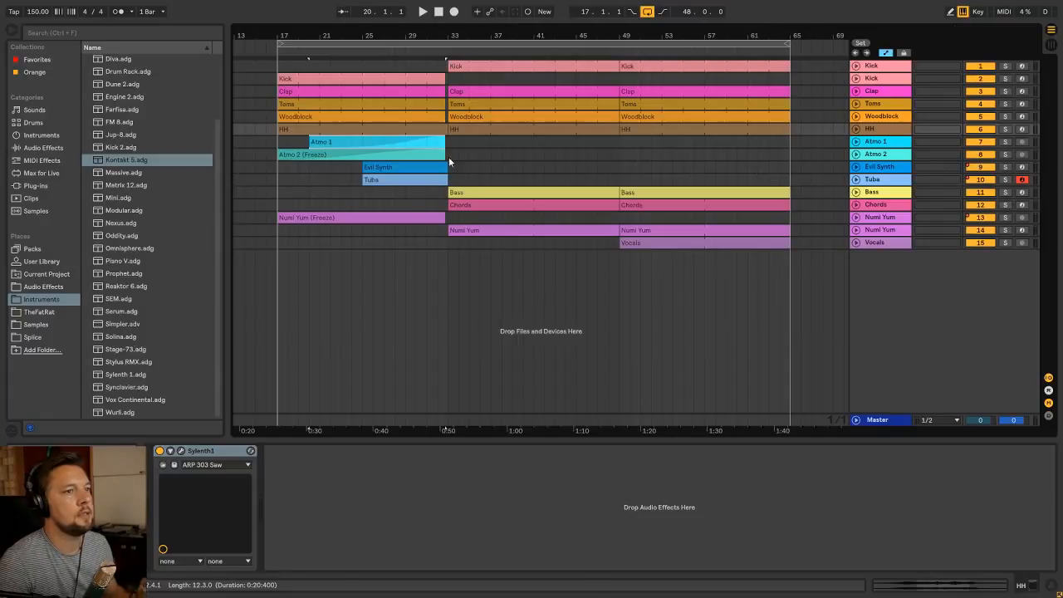
left_click(882, 180)
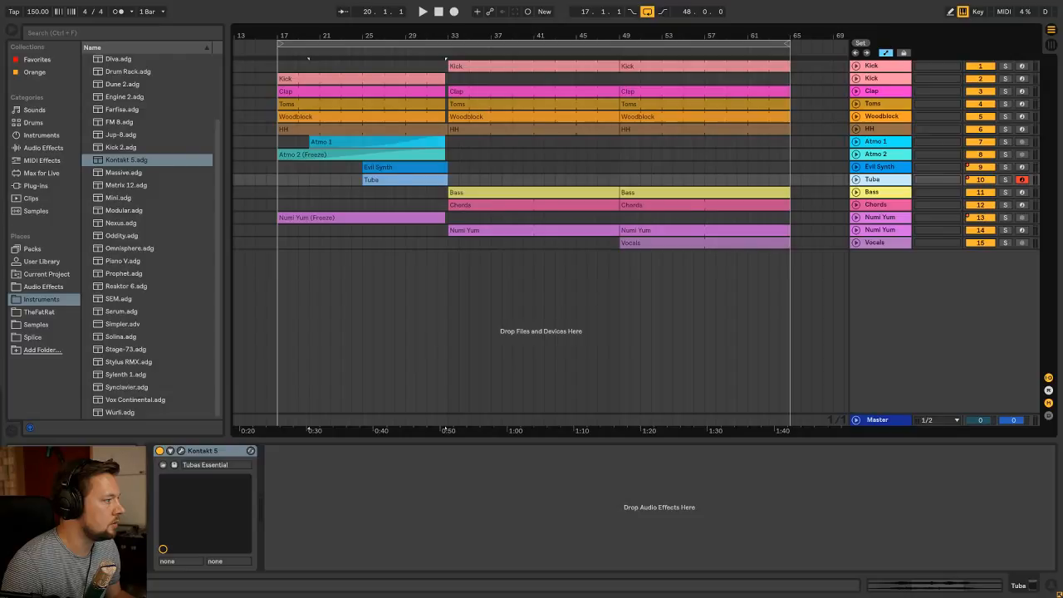
left_click(879, 168)
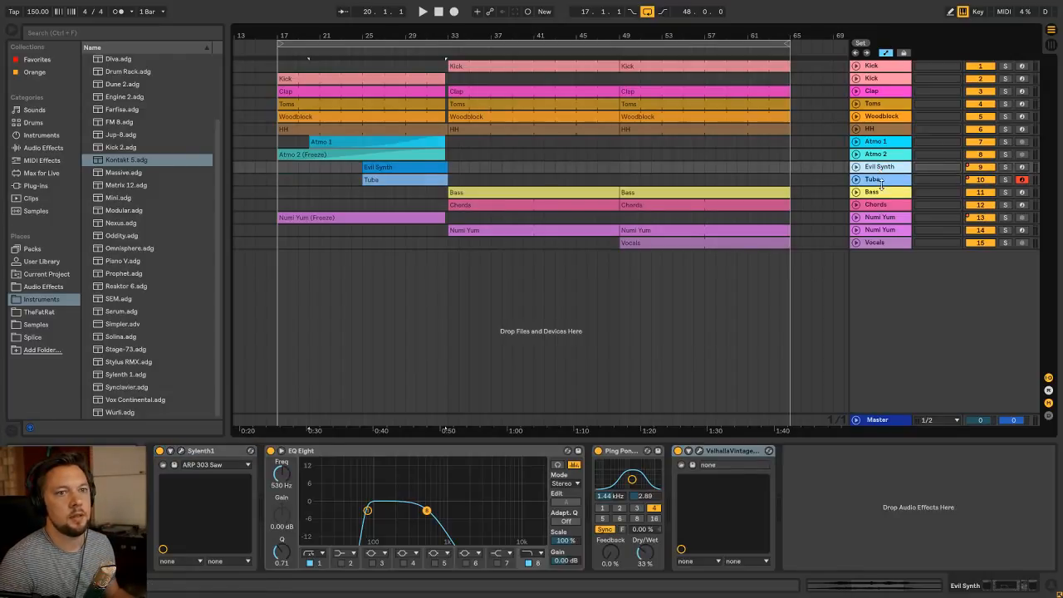
left_click(883, 181)
key("ctrl+t")
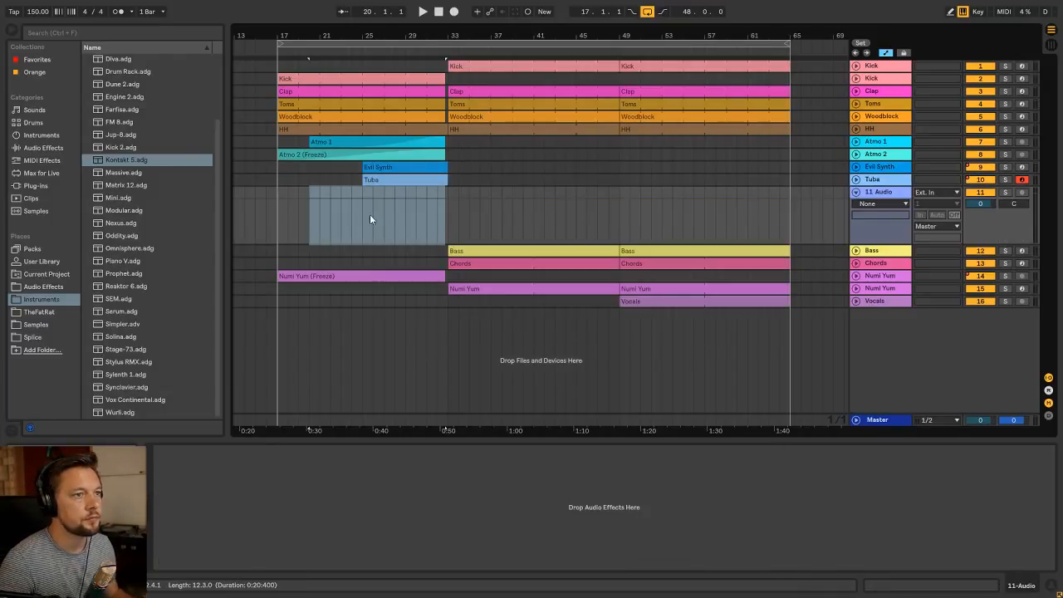
Find VFX1 Downlifter 027.wav in the 3 VFX Downlifter folder of Vengeance Effects Vol 1 and preview it
left_click(364, 222)
left_click(46, 325)
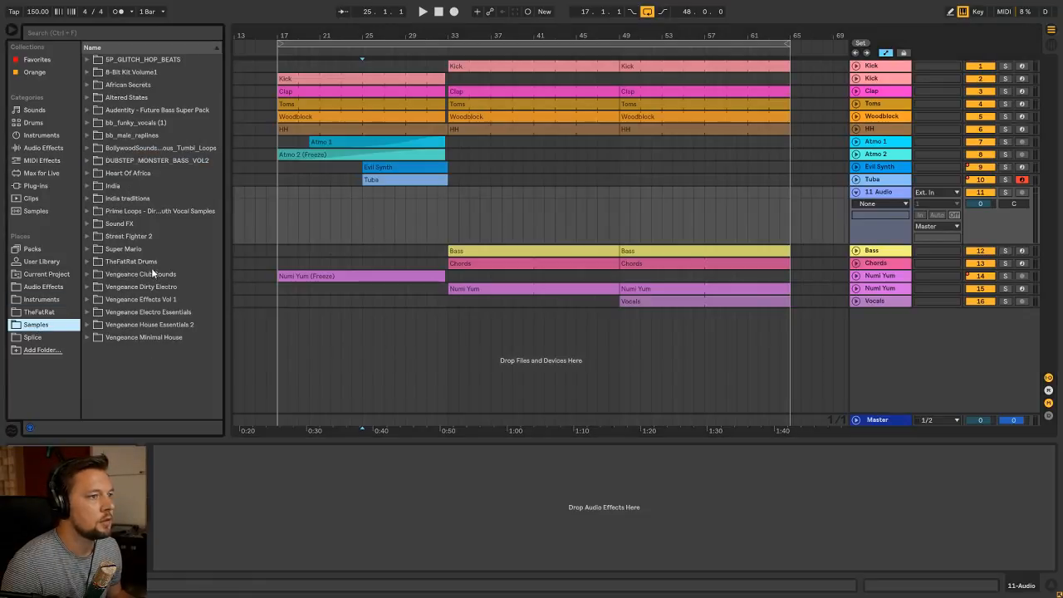
left_click(94, 300)
scroll(108, 302, "down", 2)
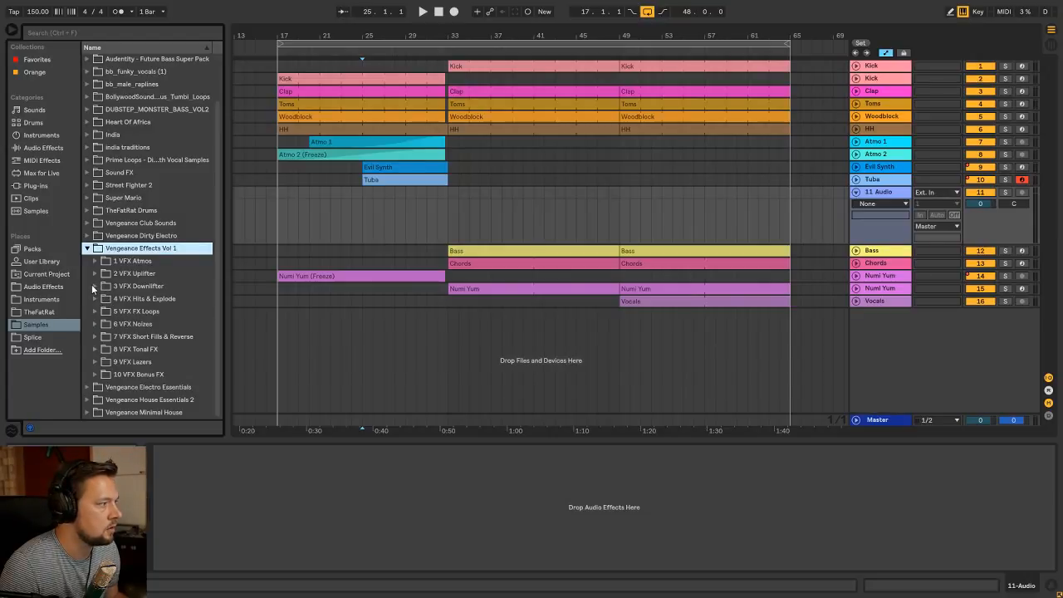
left_click(92, 286)
scroll(173, 308, "down", 15)
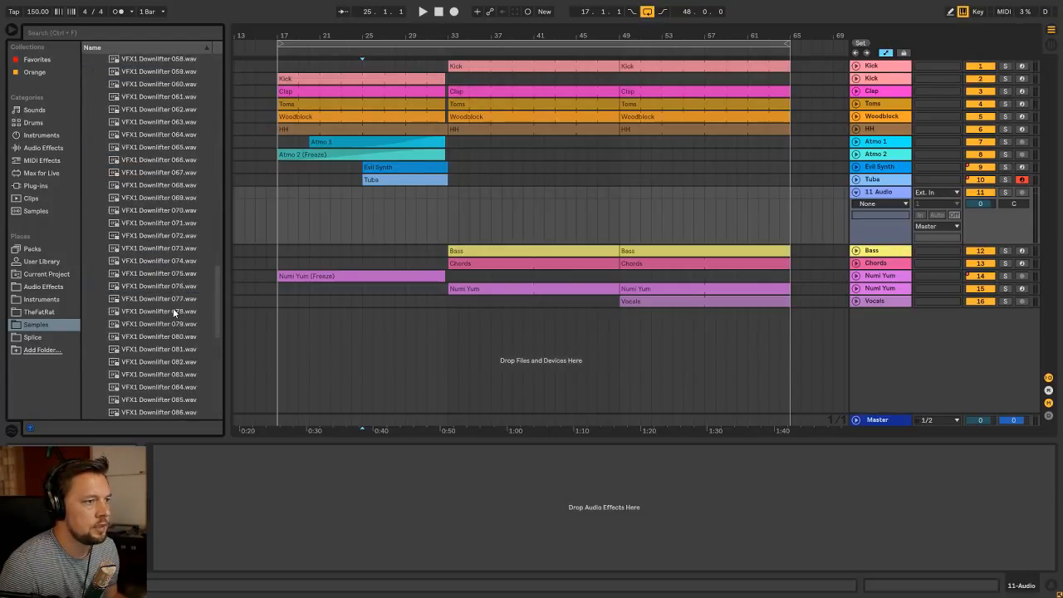
scroll(173, 308, "up", 15)
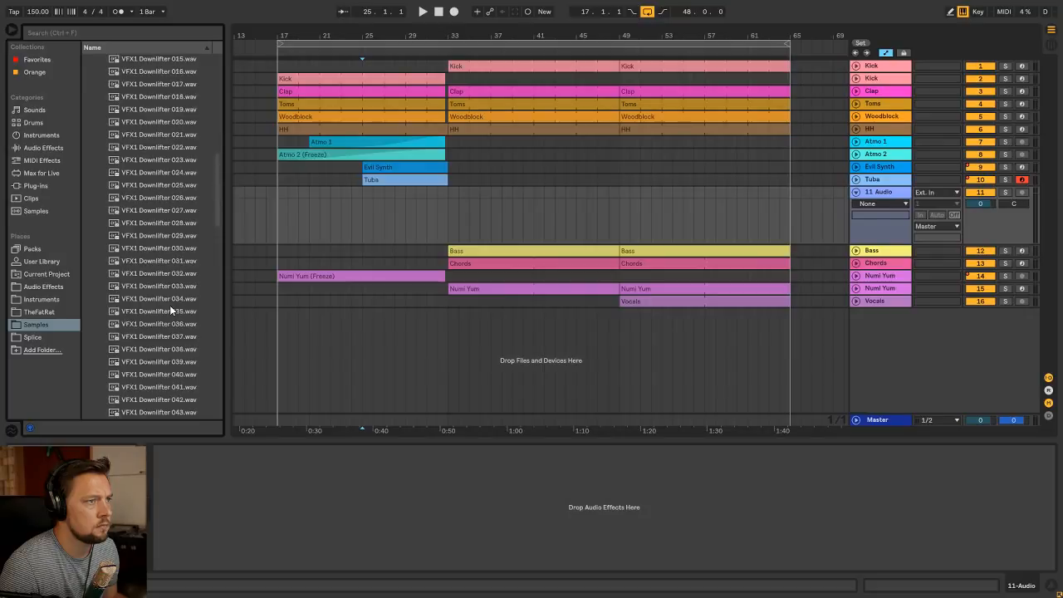
scroll(169, 305, "up", 2)
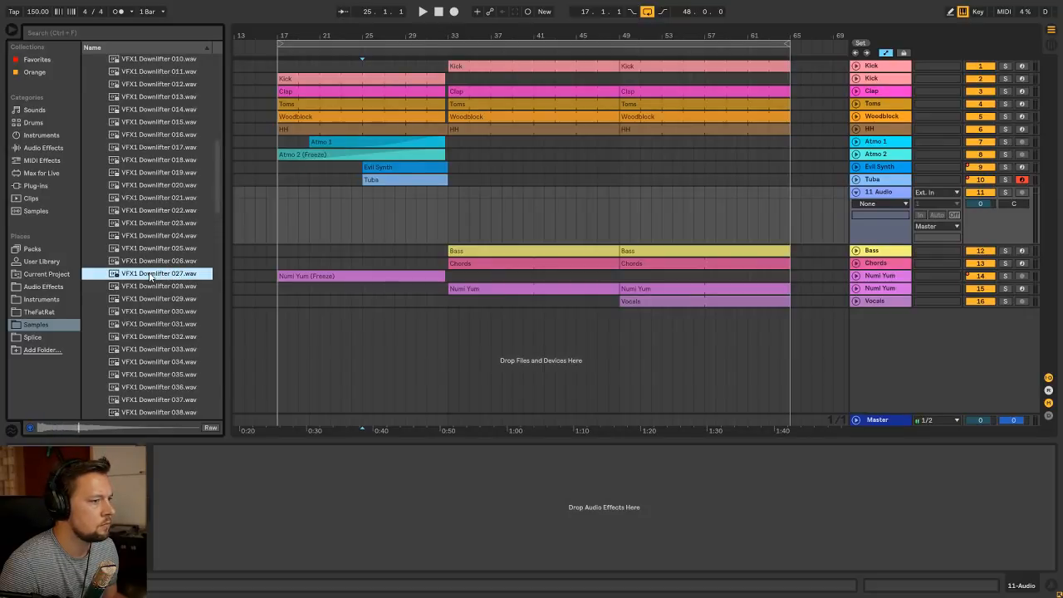
Place the VFX1 Downlifter 027 sample at bar 29 on the new audio track and reverse the clip
left_click_drag(383, 214, 405, 214)
double_click(418, 193)
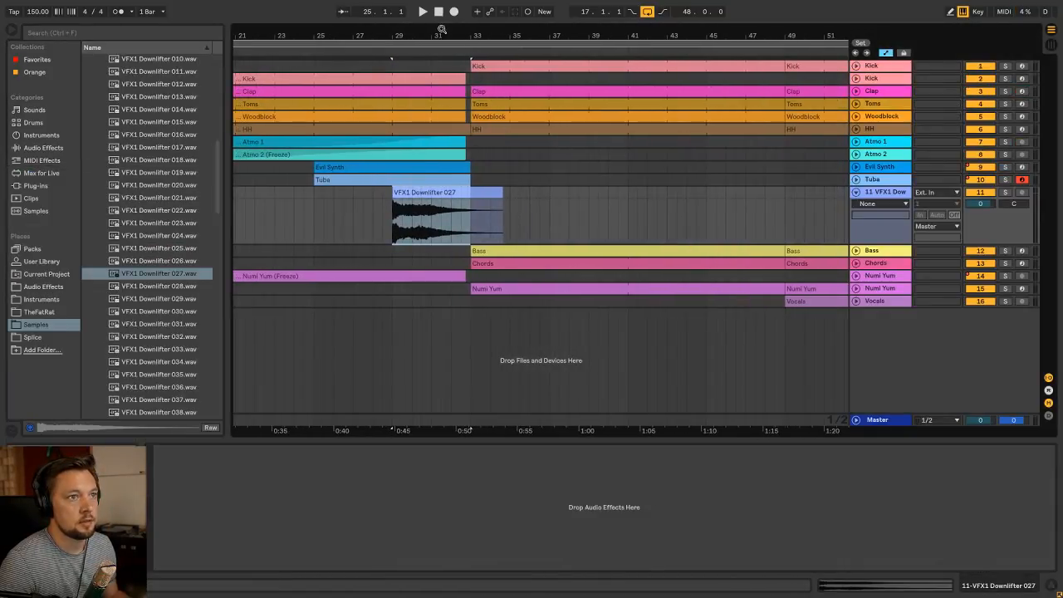
left_click_drag(442, 30, 442, 58)
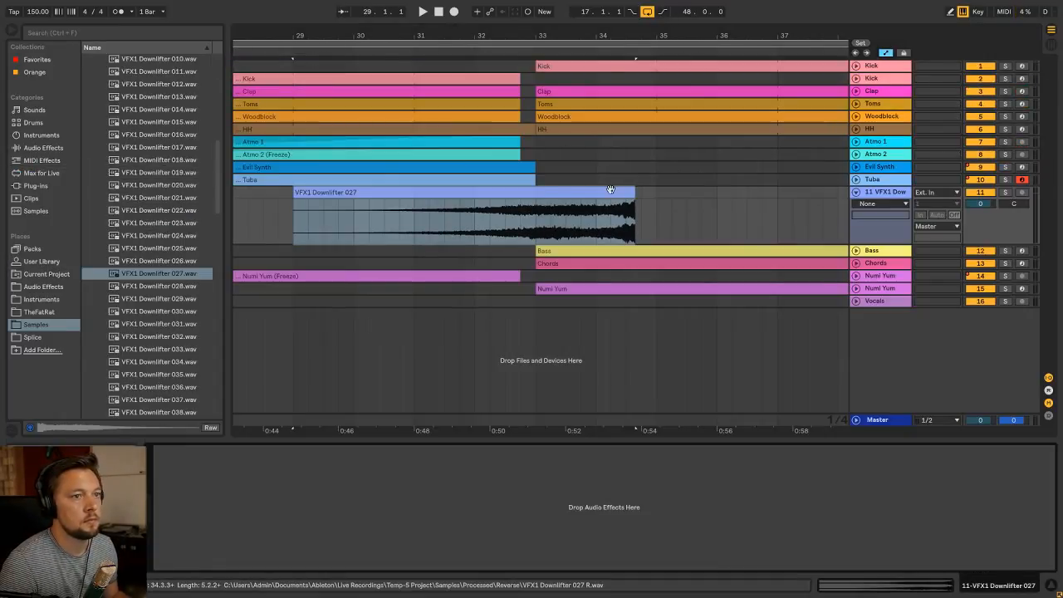
Move the reversed downlifter clip earlier so it ends together with the Atmo clips, just before bar 33
left_click_drag(605, 198, 500, 197)
left_click_drag(536, 34, 532, 96)
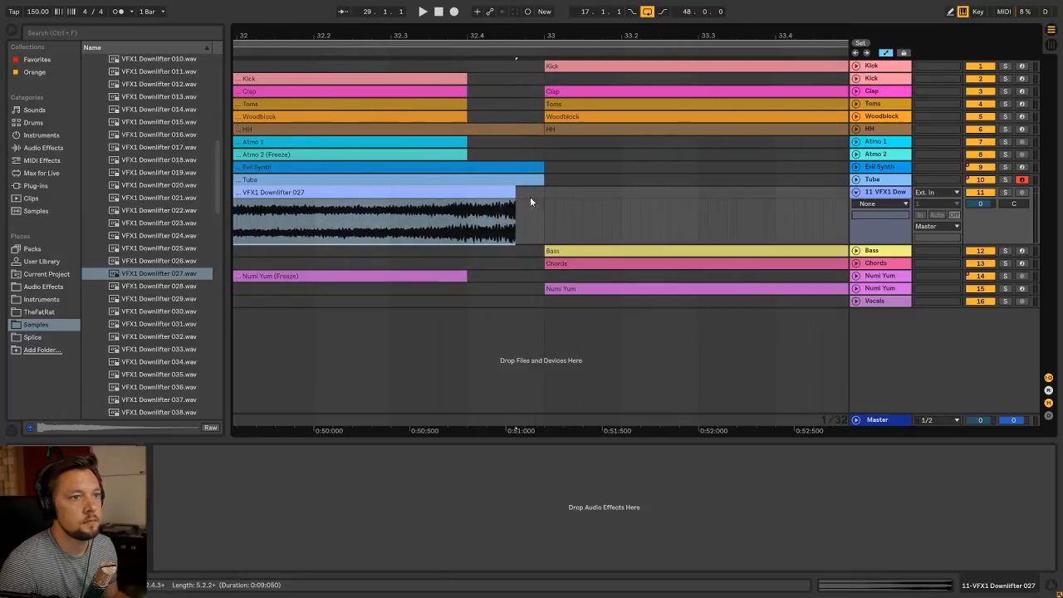
left_click_drag(505, 195, 457, 194)
mouse_move(440, 36)
left_mouse_down()
mouse_move(622, 36)
mouse_move(565, 34)
left_mouse_up()
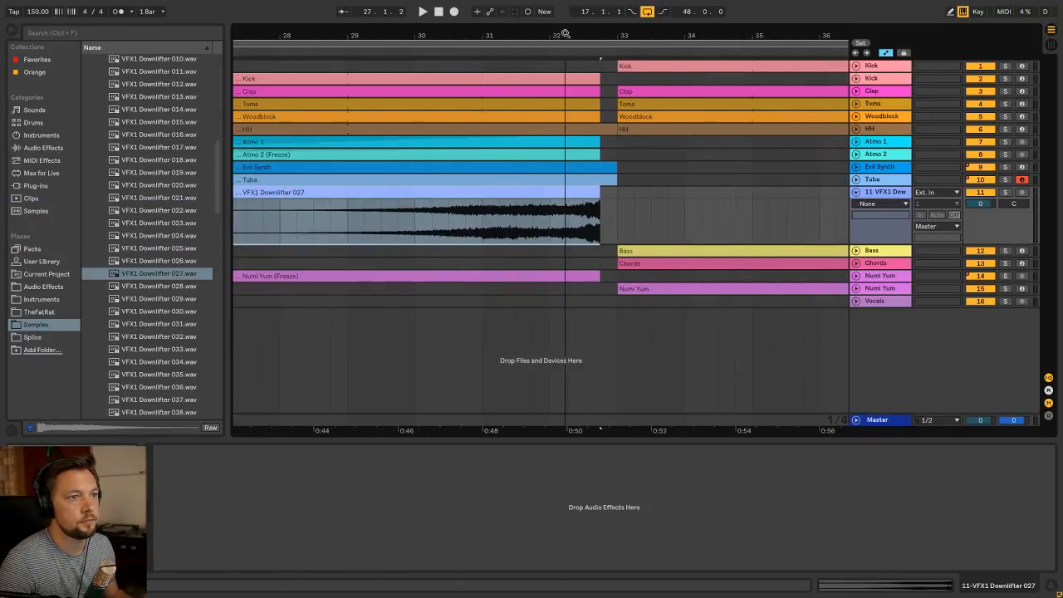
Lower the downlifter track's volume to -26.3 dB while playing the transition into bar 33
key("Tab")
left_click_drag(817, 239, 815, 314)
key("space")
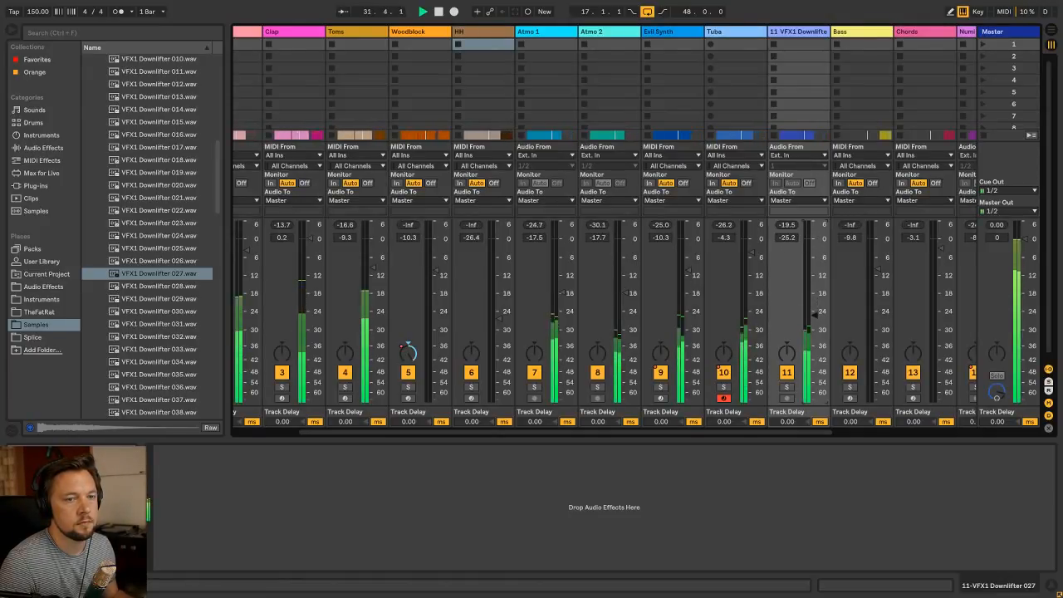
key("Tab")
key("Tab")
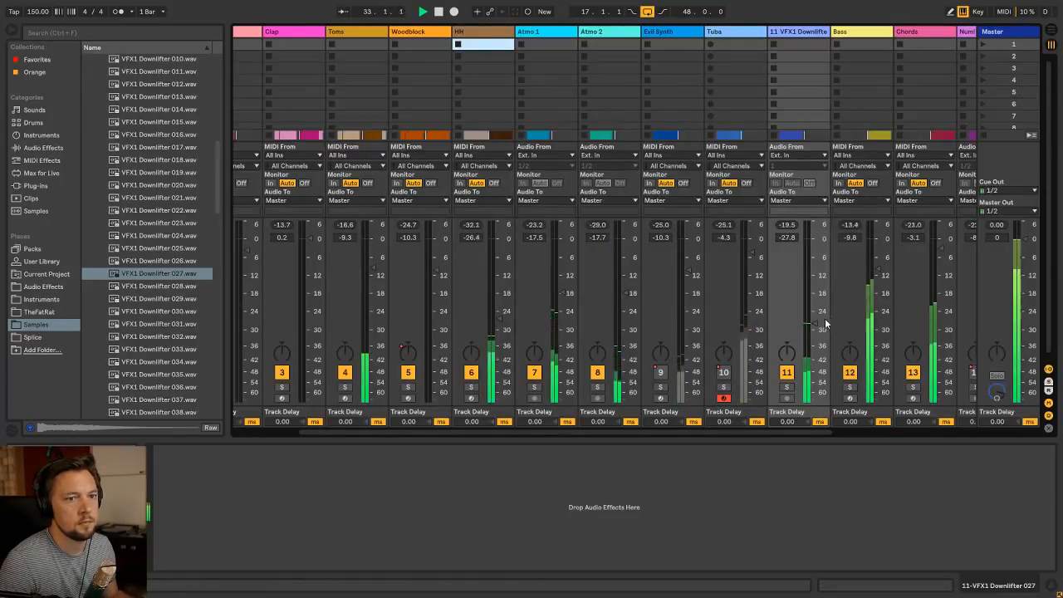
key("Tab")
scroll(431, 114, "down", 5)
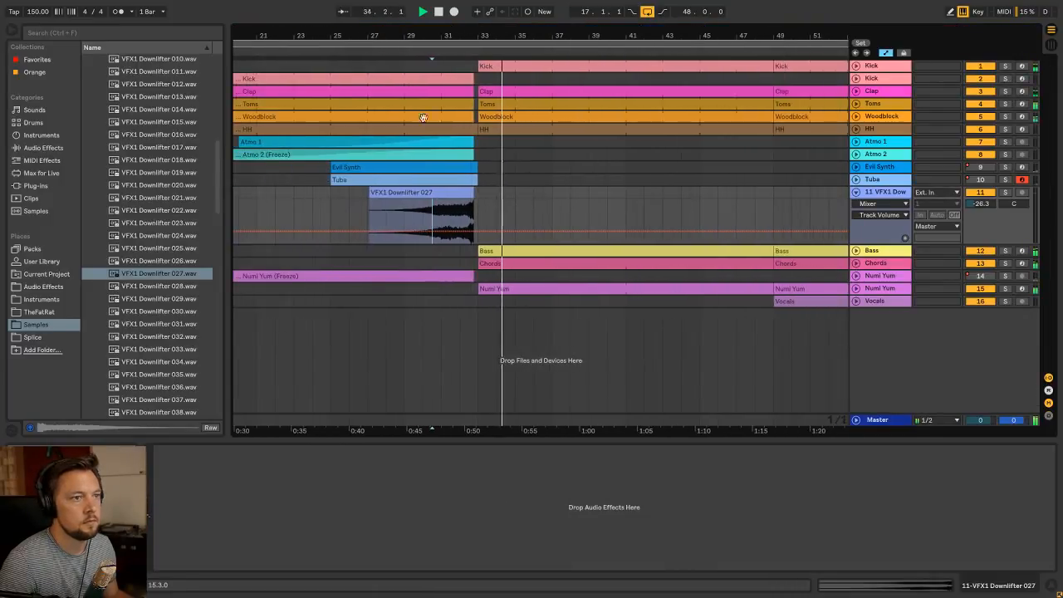
Trim the start of the downlifter clip to bar 29, hide the automation, and add a short fade-in
left_click_drag(370, 192, 405, 192)
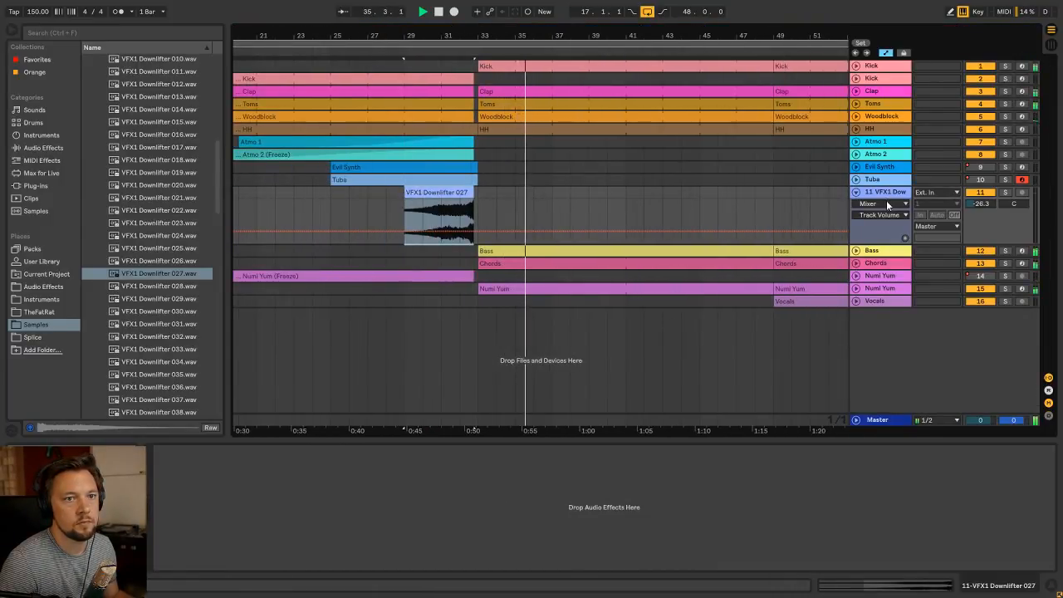
left_click(887, 202)
left_click(884, 54)
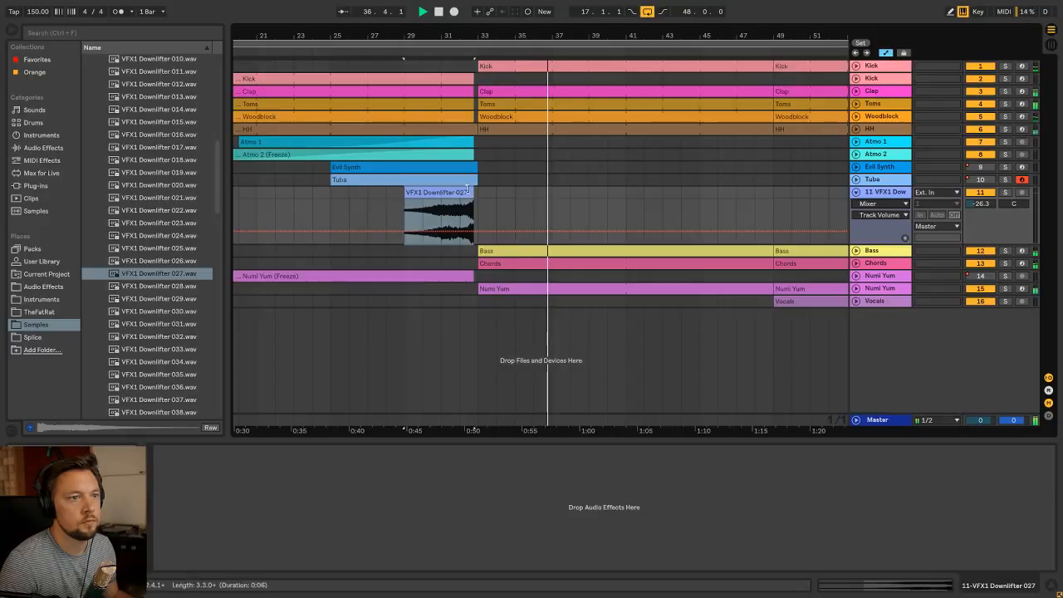
left_click(886, 54)
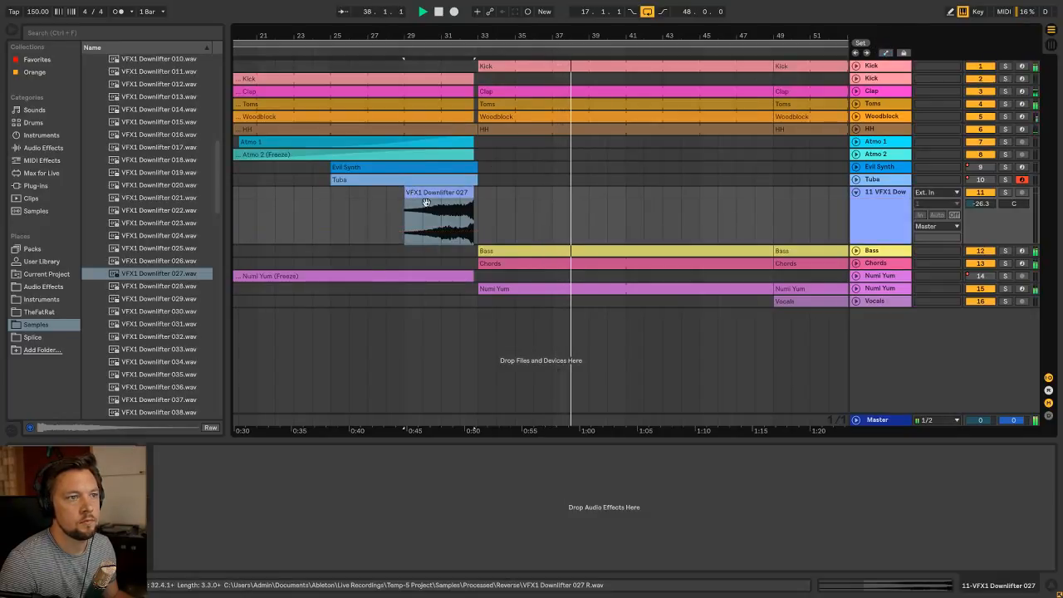
left_click(447, 194)
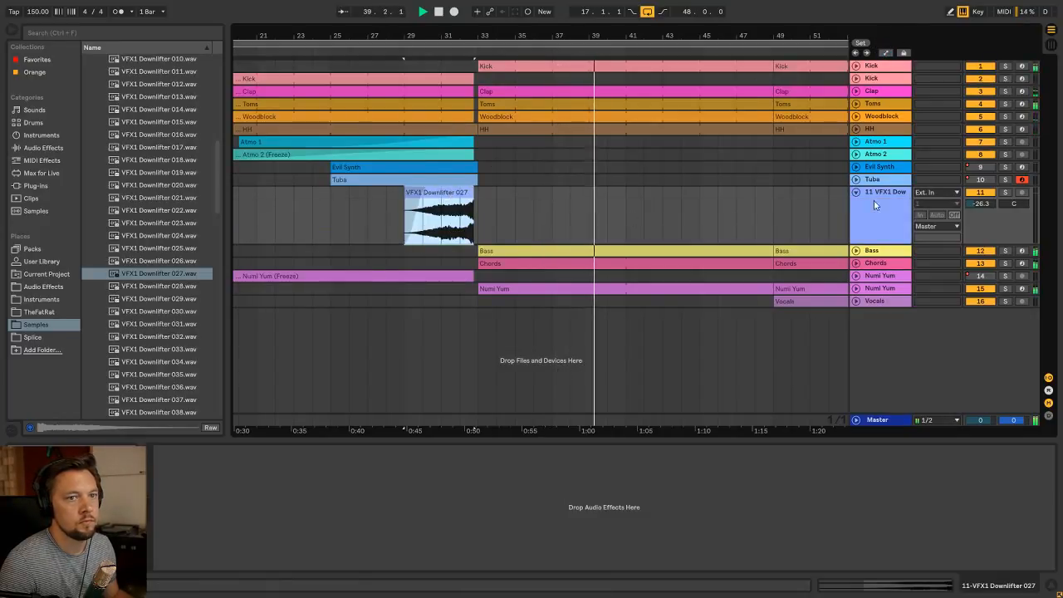
Play the build-up from bar 25 into the drop and set the downlifter track's volume to -25.5 dB
left_click_drag(429, 35, 475, 51)
key("space")
left_click(427, 215)
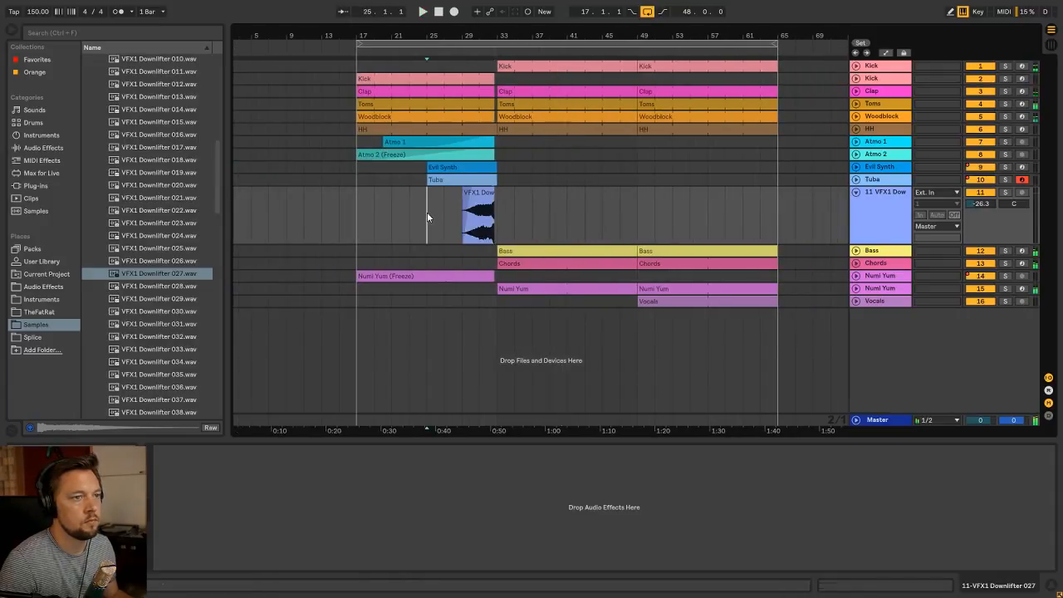
key("Tab")
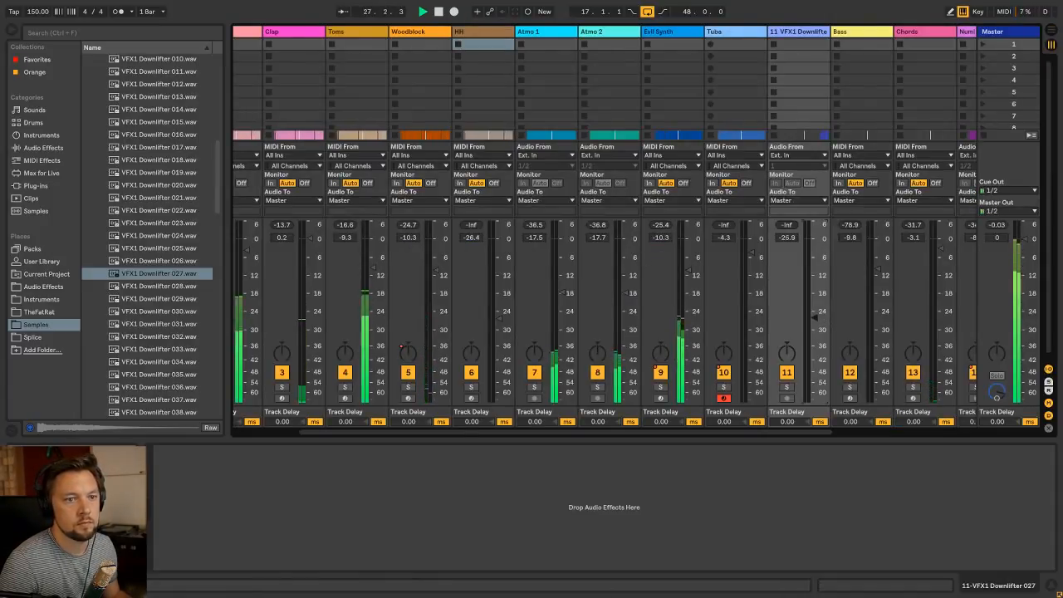
key("Tab")
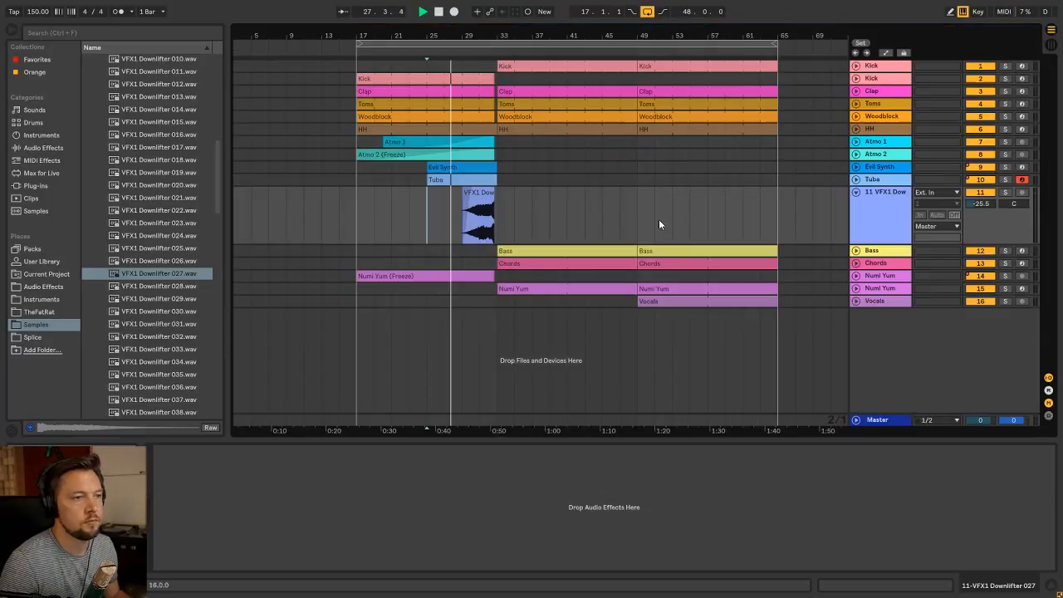
left_click(359, 218)
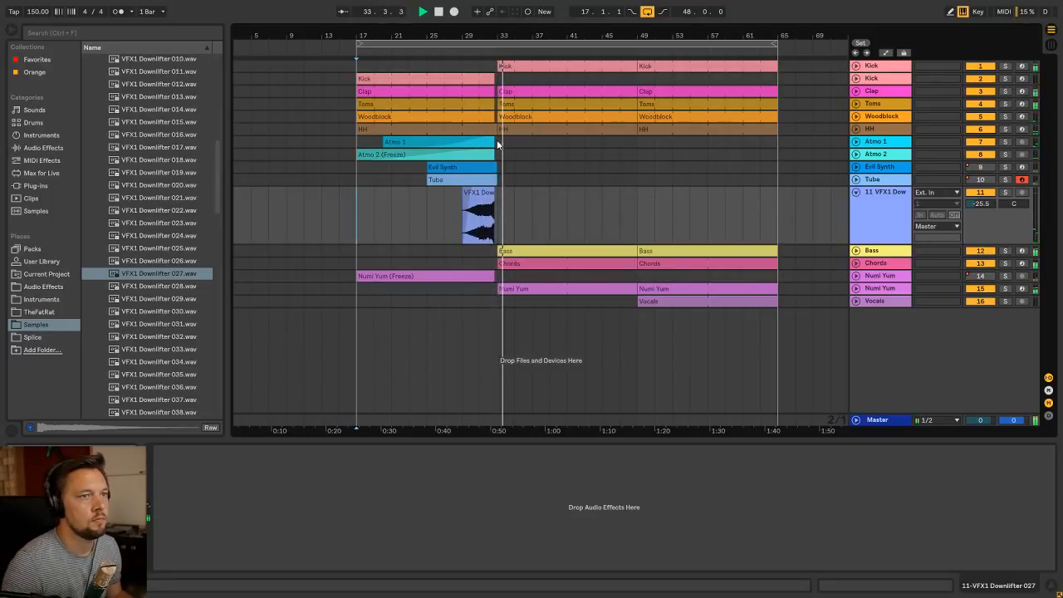
key("space")
Collapse the downlifter track's lane and insert another audio track below it
left_click(883, 132)
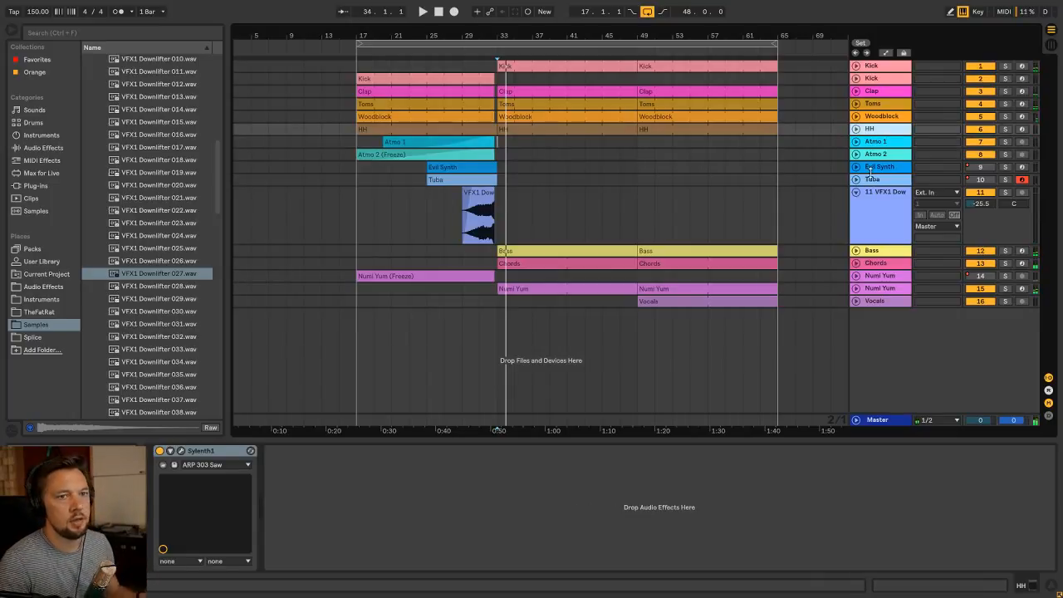
left_click(857, 194)
left_click(885, 192)
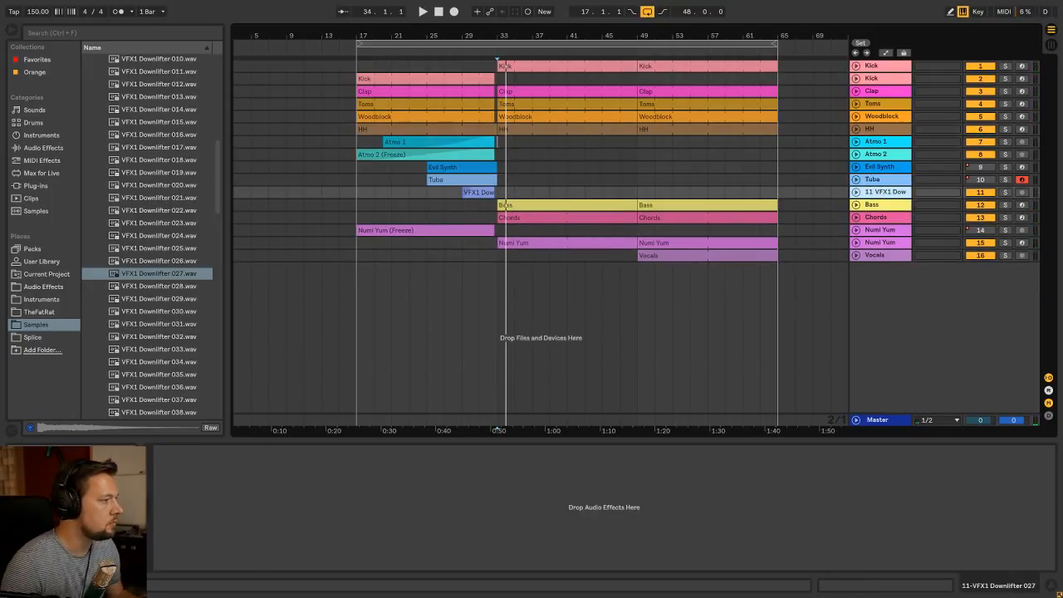
left_click(914, 179)
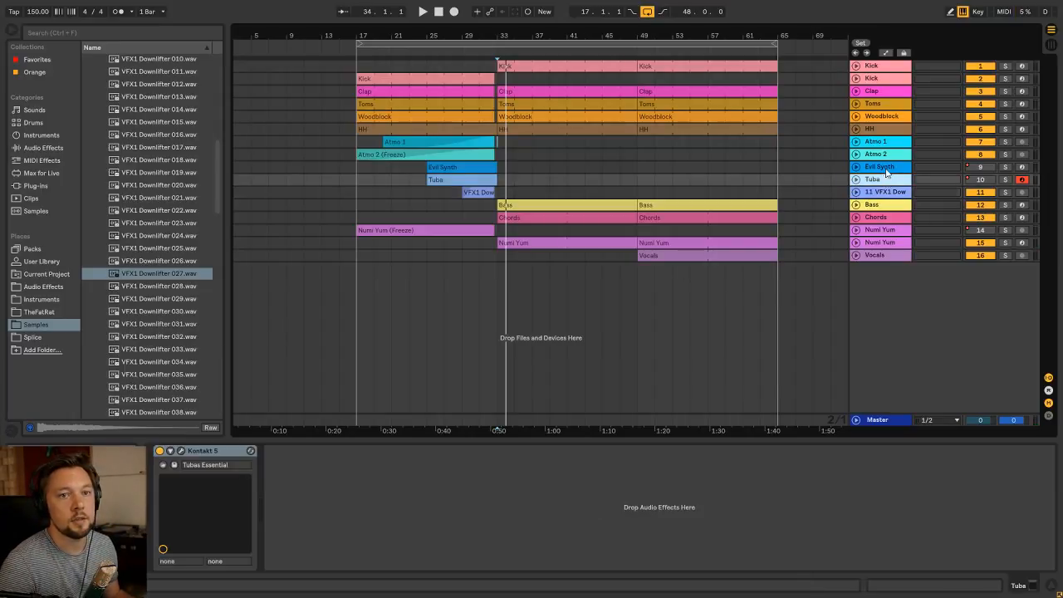
left_click(885, 167)
left_click(883, 153)
left_click(885, 193)
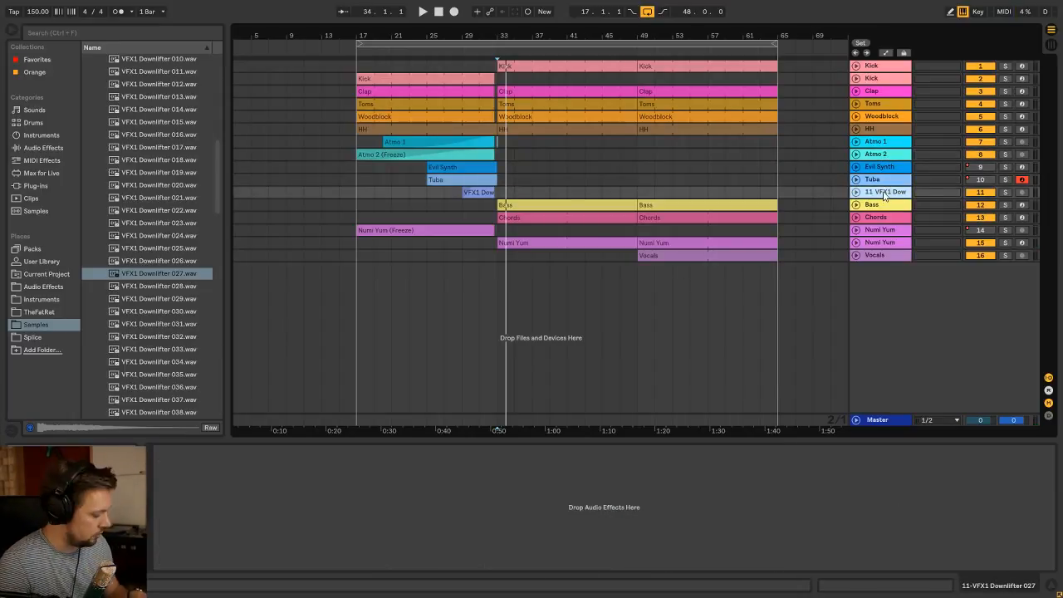
key("ctrl+t")
Find the White_Noise folder under KSHMR_FX in the Splice pack Sounds of KSHMR Vol. 1 and preview its sample
left_click(34, 337)
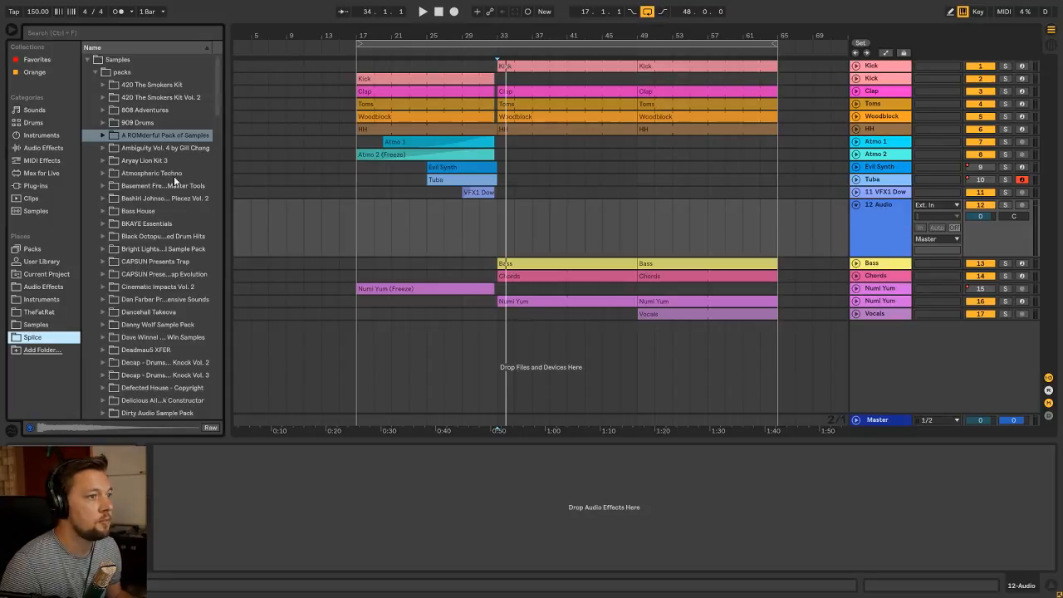
scroll(168, 203, "down", 15)
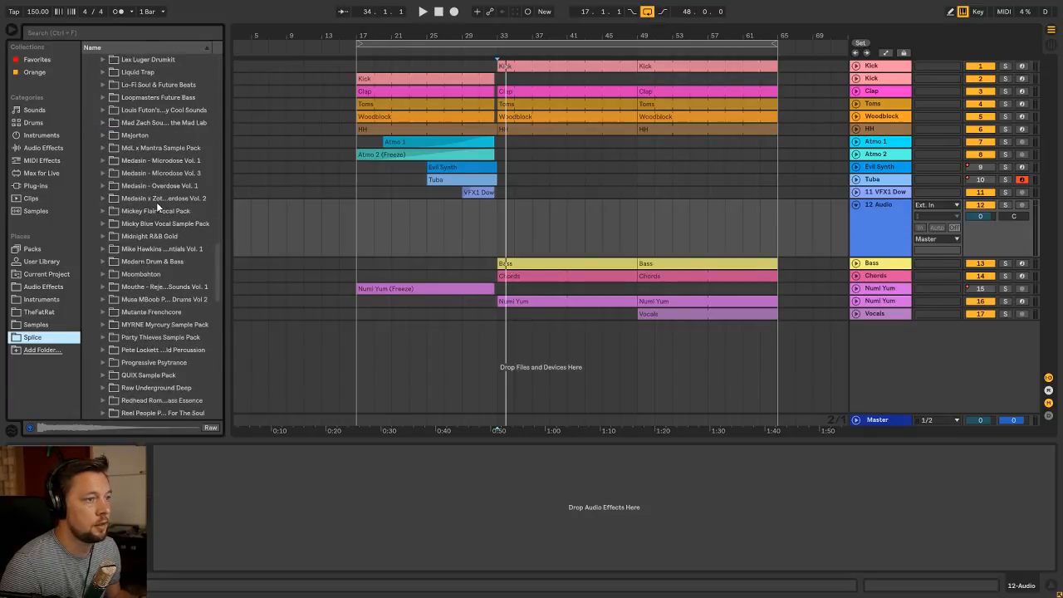
scroll(156, 202, "down", 7)
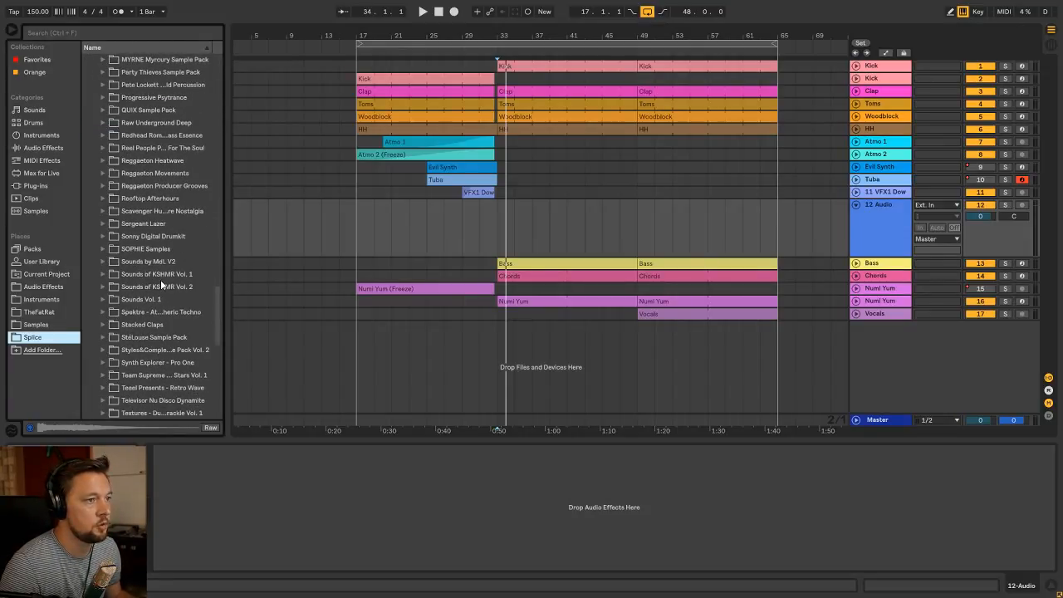
left_click(158, 274)
left_click(103, 274)
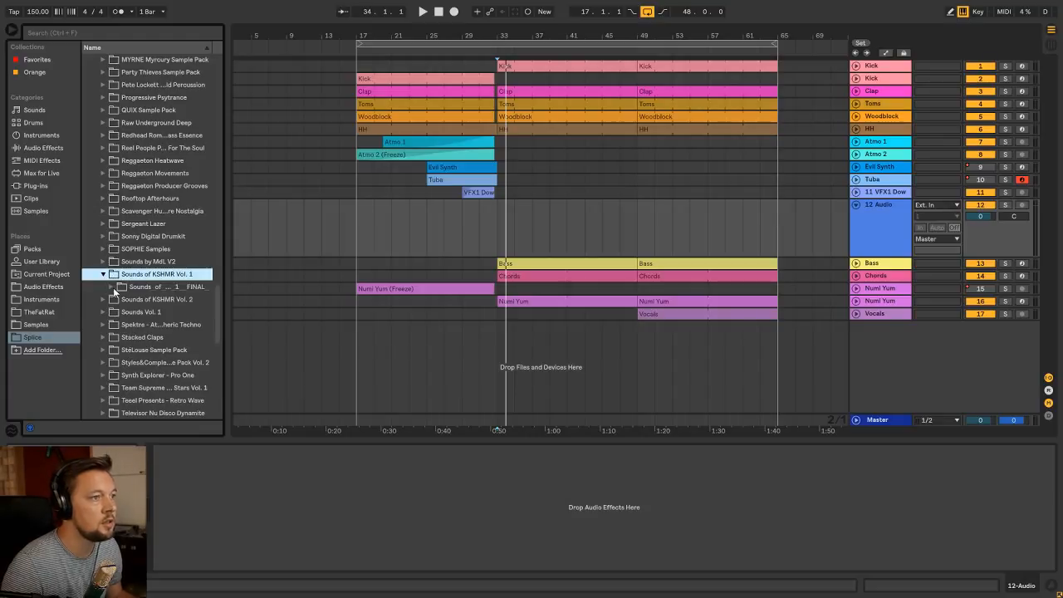
left_click(111, 286)
left_click(119, 325)
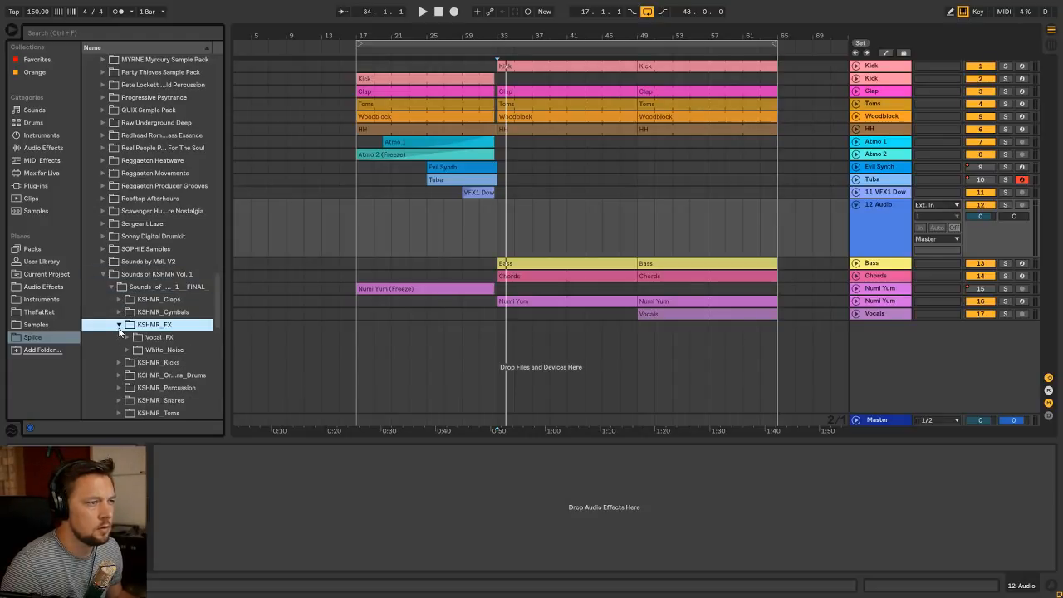
left_click(127, 349)
left_click(166, 362)
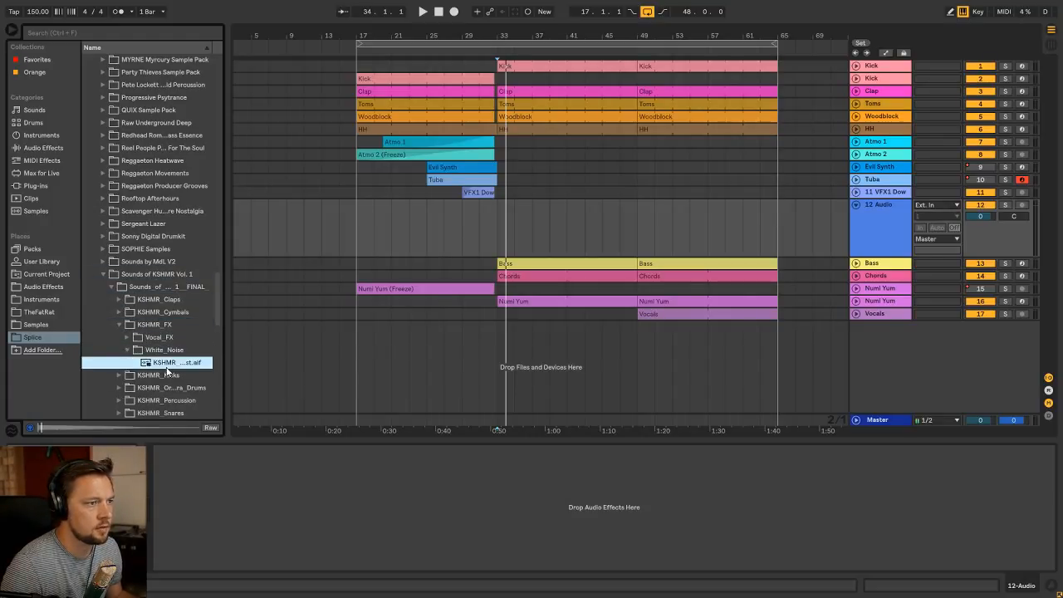
Place the KSHMR White Noise Exhaust sample at bar 33 on the new audio track and collapse its sample pack folder
left_click_drag(166, 363, 509, 243)
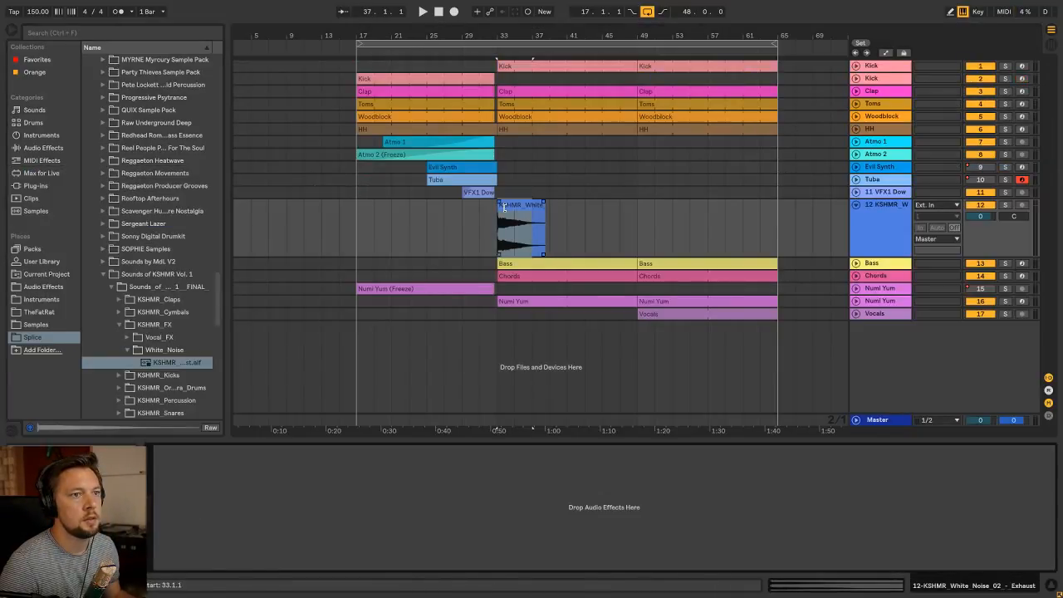
left_click(888, 208)
left_click(104, 275)
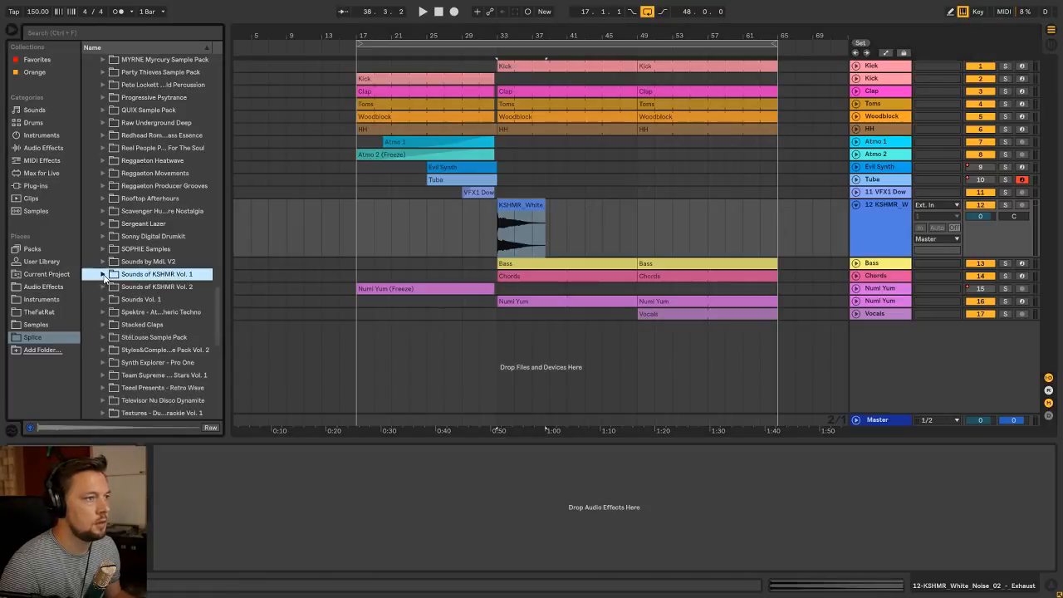
Find VFX1 Hits & Explode 70.wav in the 4 VFX Hits & Explode folder of Vengeance Effects Vol 1 and preview it
left_click(44, 323)
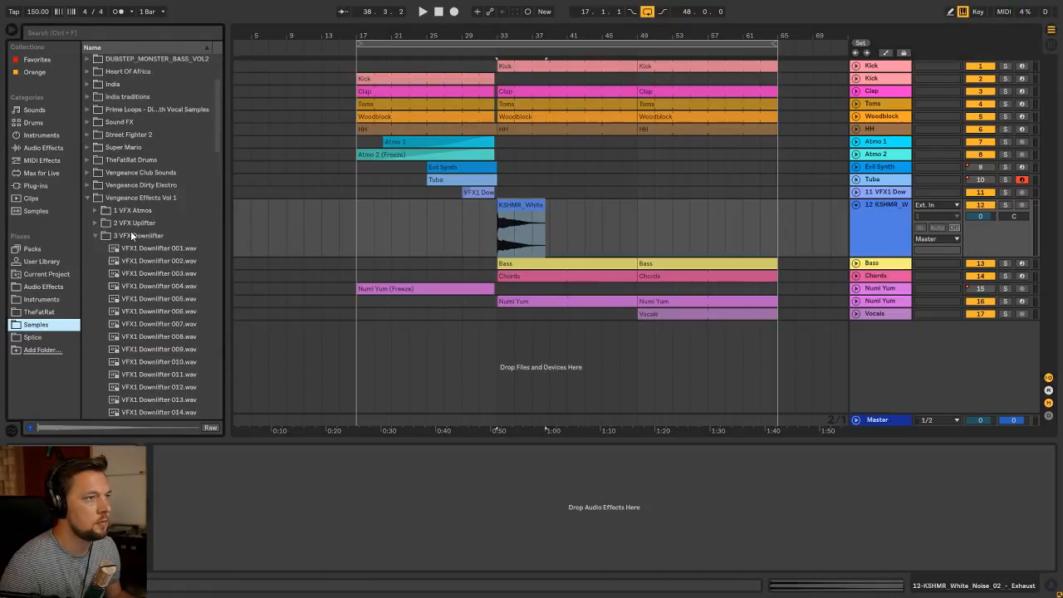
left_click(94, 237)
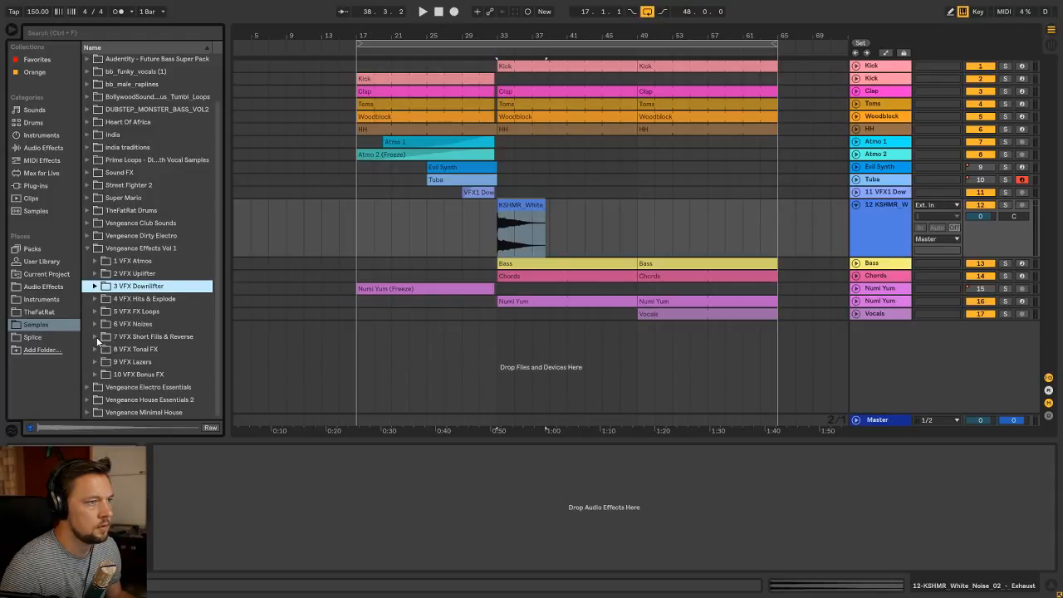
left_click(95, 299)
scroll(203, 296, "down", 20)
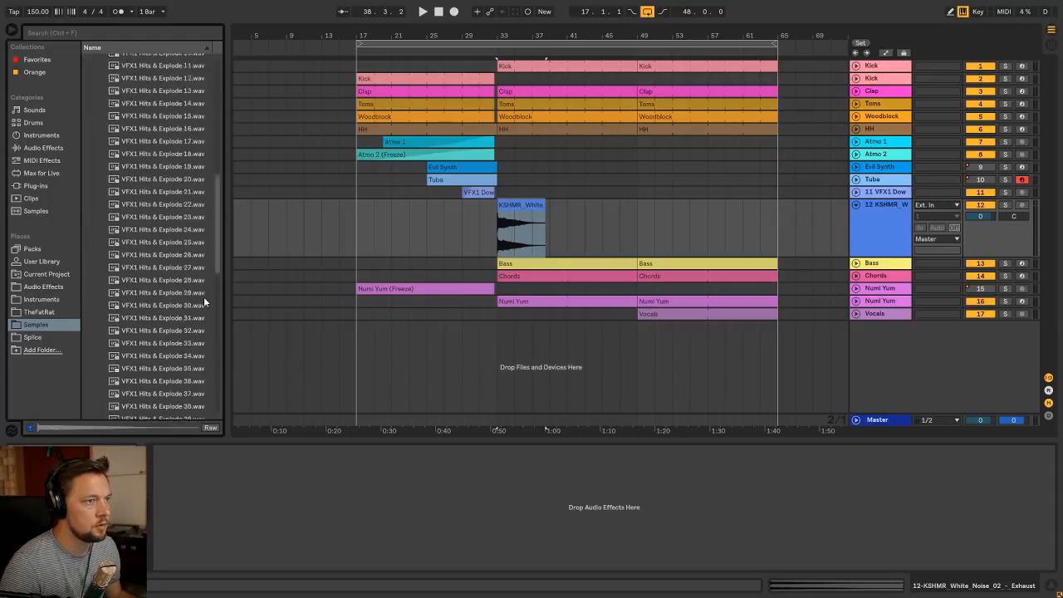
left_click(186, 335)
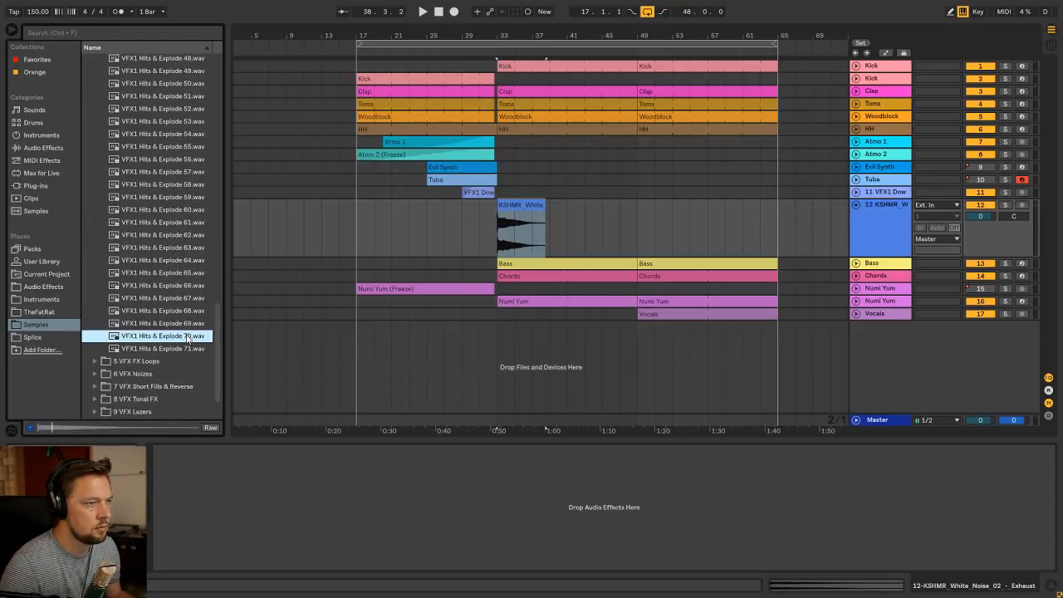
Insert another audio track below the white noise and place VFX1 Hits & Explode 70 on it at bar 33
key("ctrl+t")
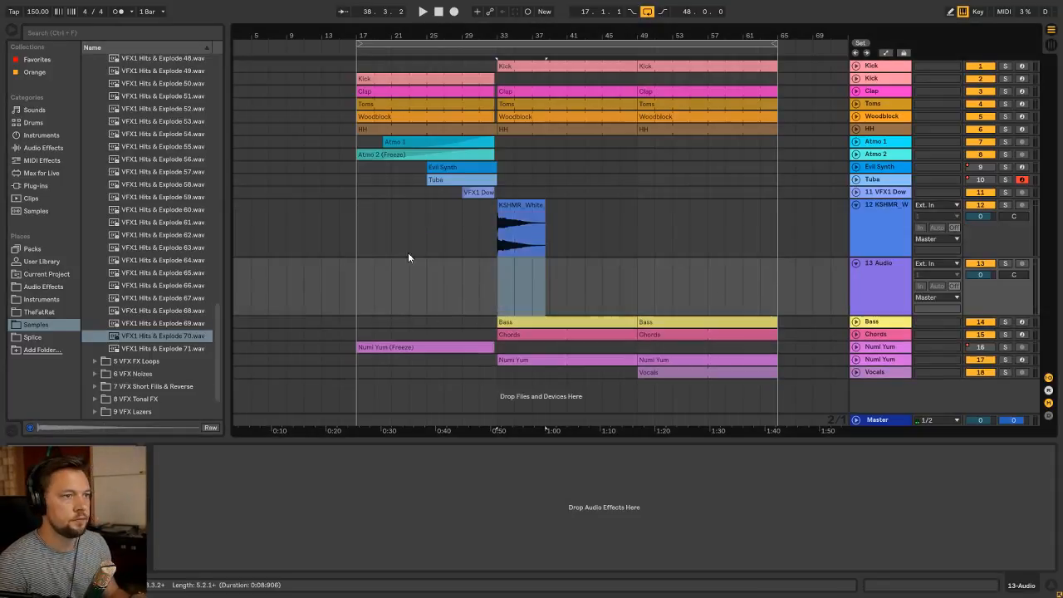
left_click_drag(179, 338, 500, 284)
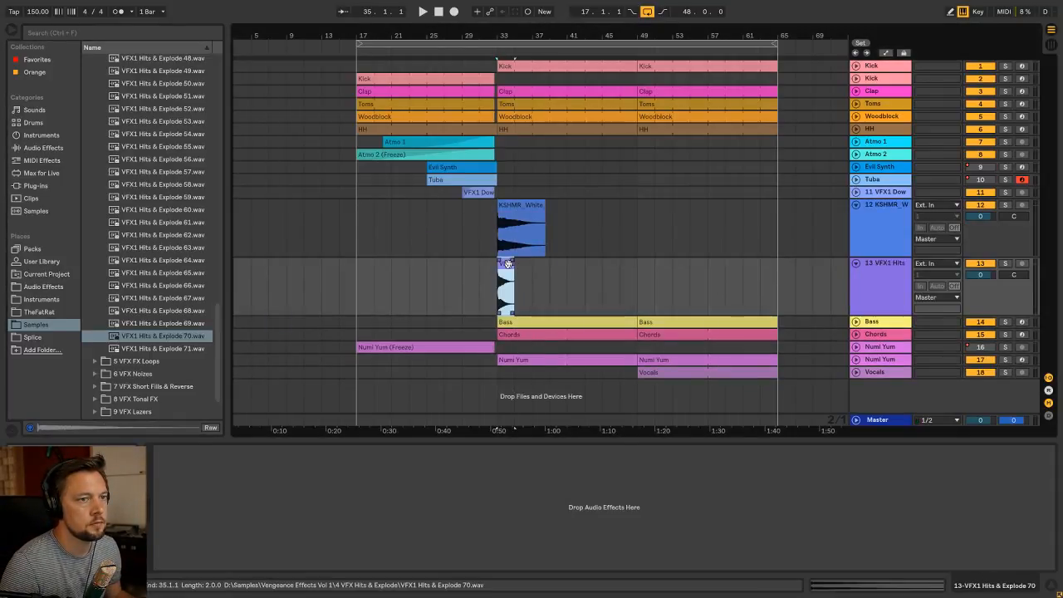
double_click(503, 266)
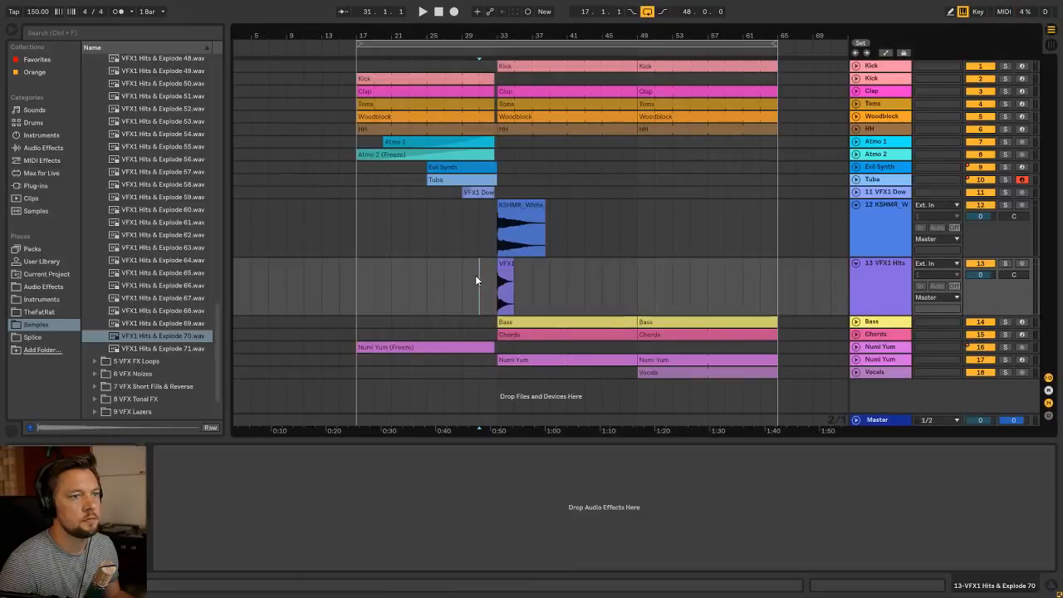
Select the white noise and hit tracks together and lower both volumes to -21.2 dB while playing from bar 31
key("Tab")
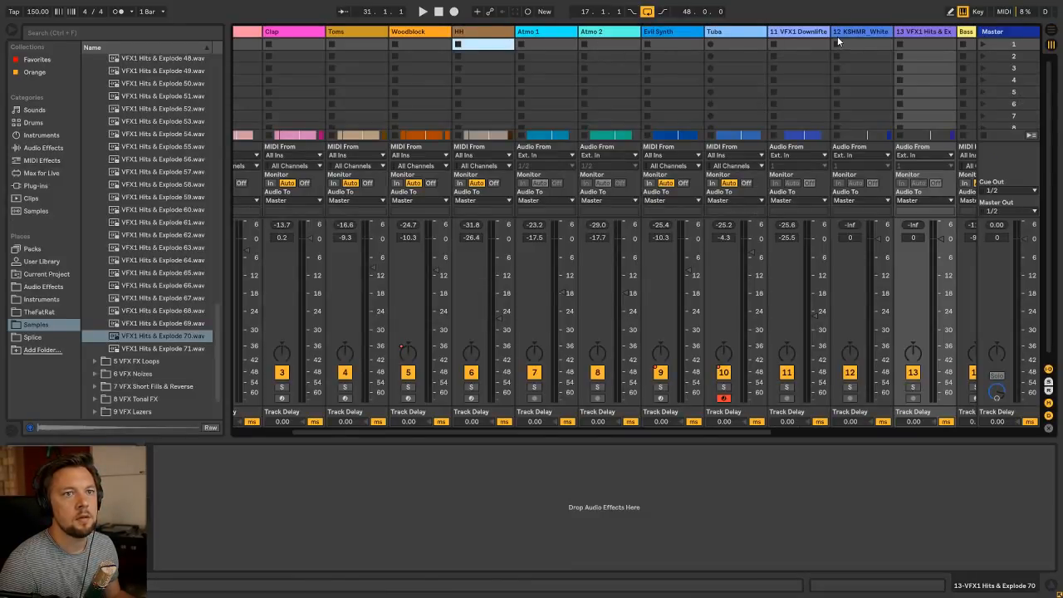
left_click(872, 33)
left_click(908, 33)
left_click(889, 31)
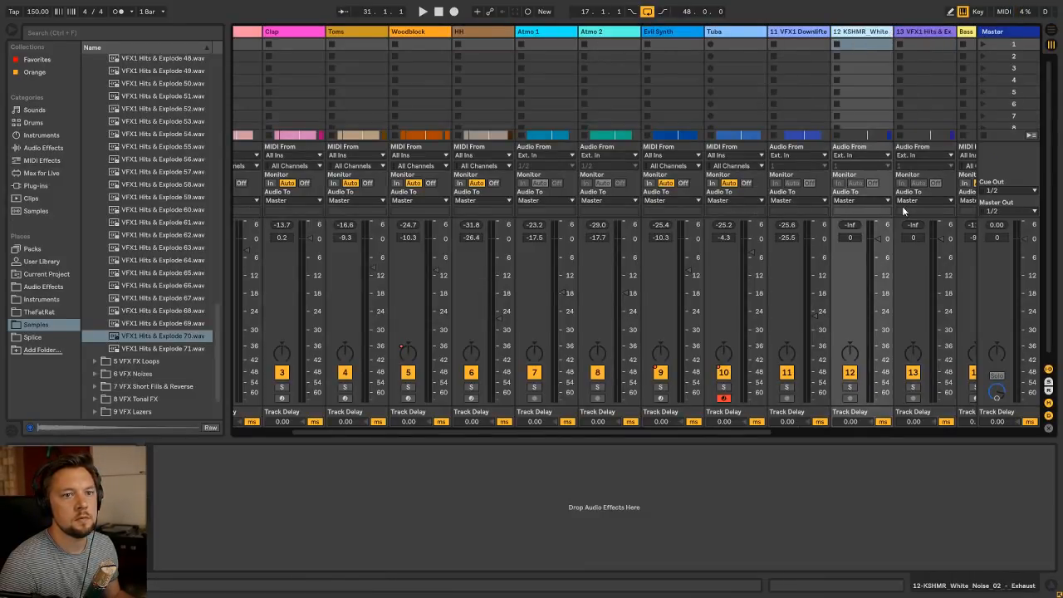
left_click(931, 33, "shift")
left_click_drag(878, 239, 879, 293)
key("space")
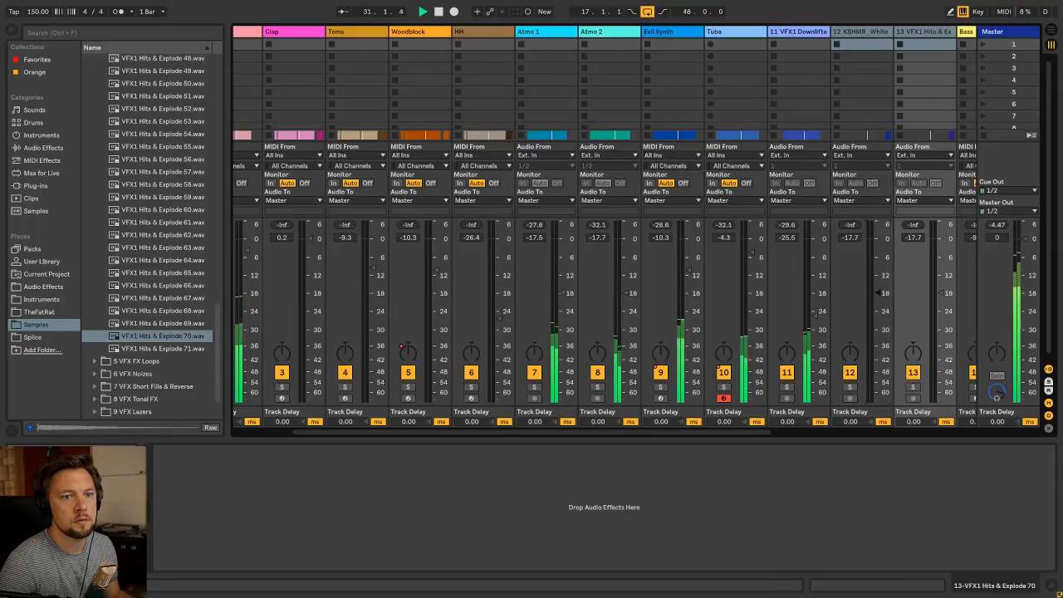
key("Tab")
key("Tab")
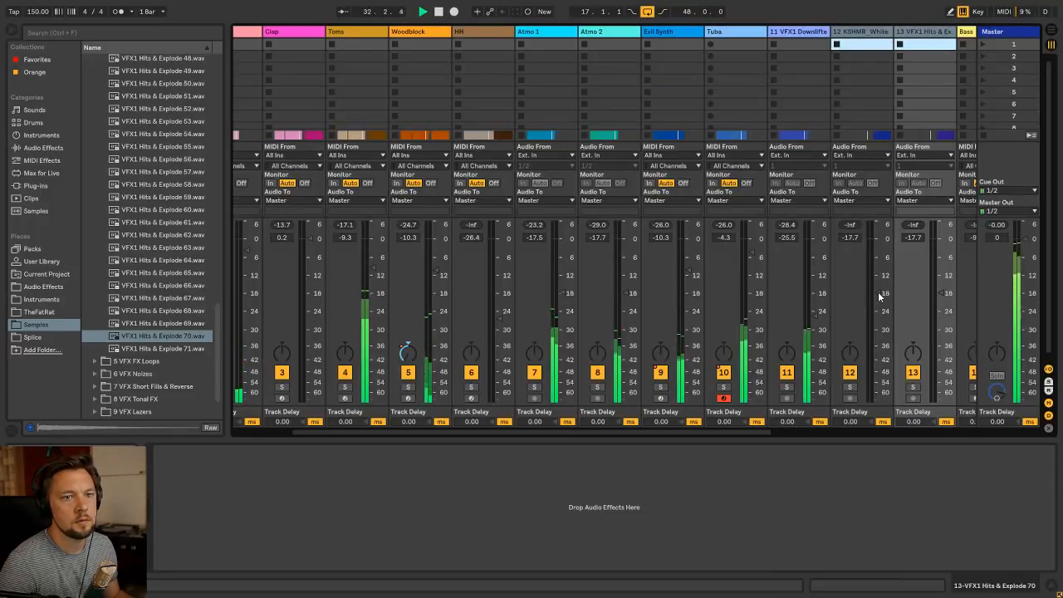
left_click_drag(879, 293, 878, 301)
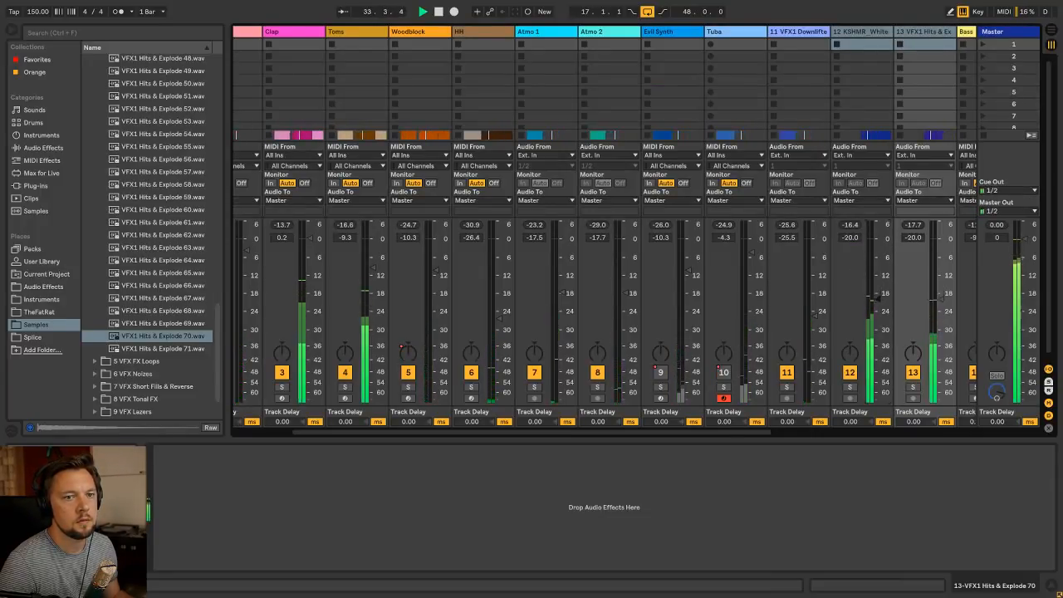
Audition the white noise and hit separately, setting the white noise track to -22.0 dB and the hit track to -20.4 dB
left_click(854, 44)
key("Tab")
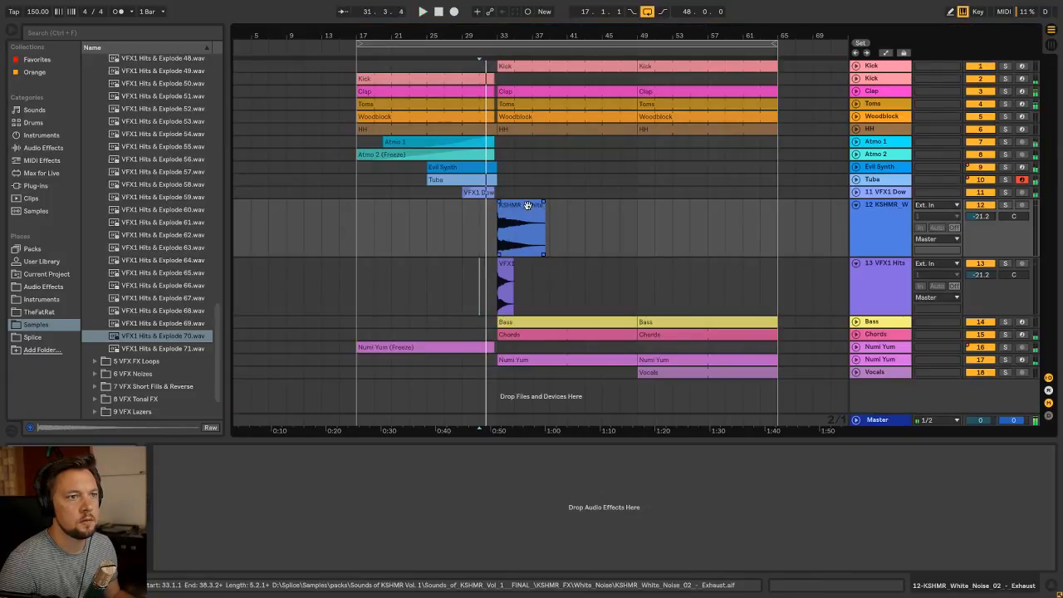
key("Tab")
left_click_drag(942, 304, 941, 402)
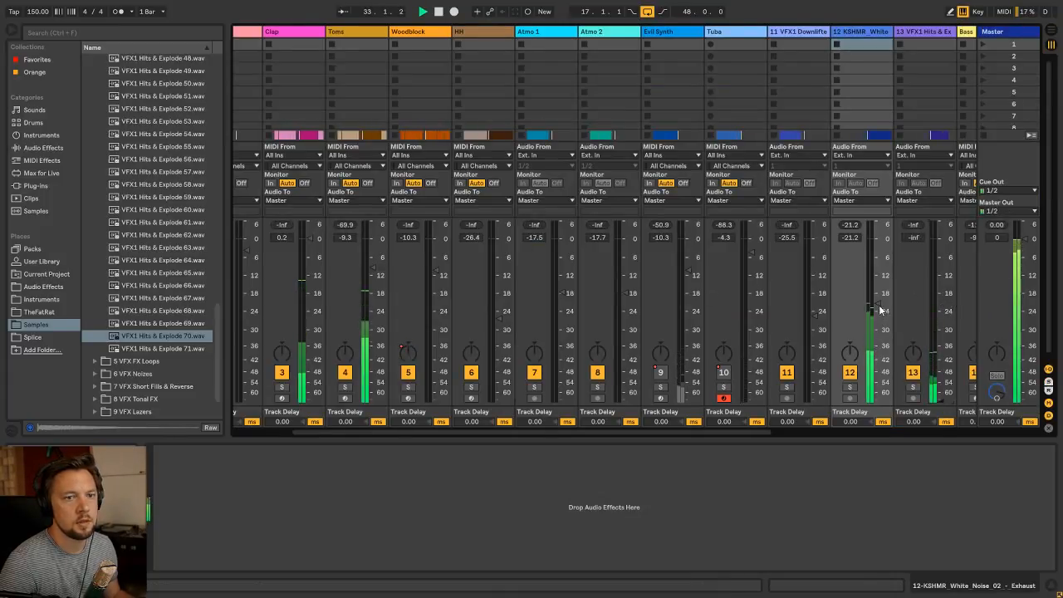
left_click_drag(879, 304, 879, 402)
left_click_drag(943, 403, 942, 300)
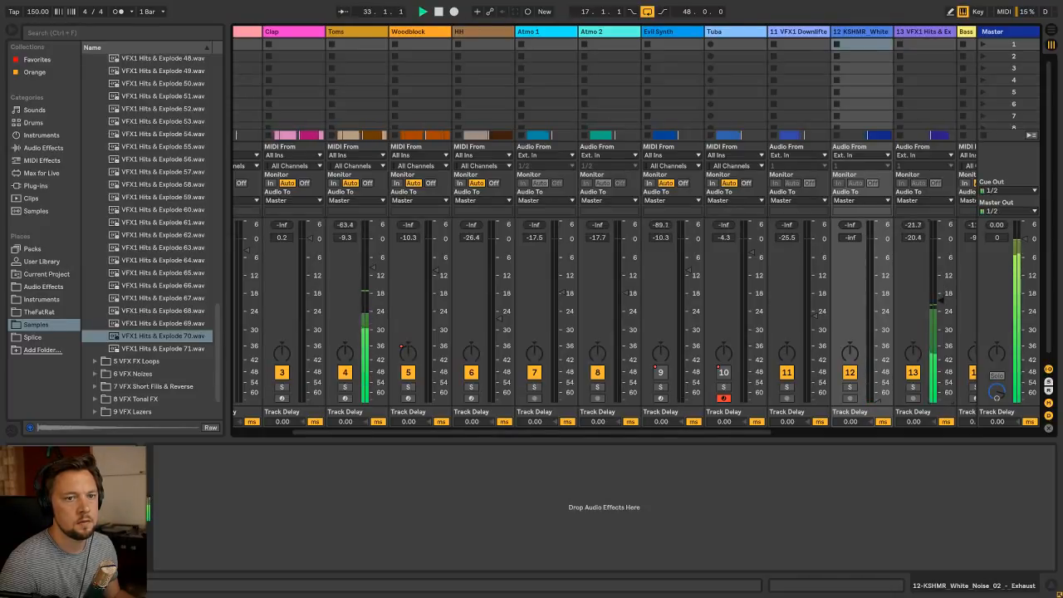
left_click_drag(864, 392, 864, 307)
key("Tab")
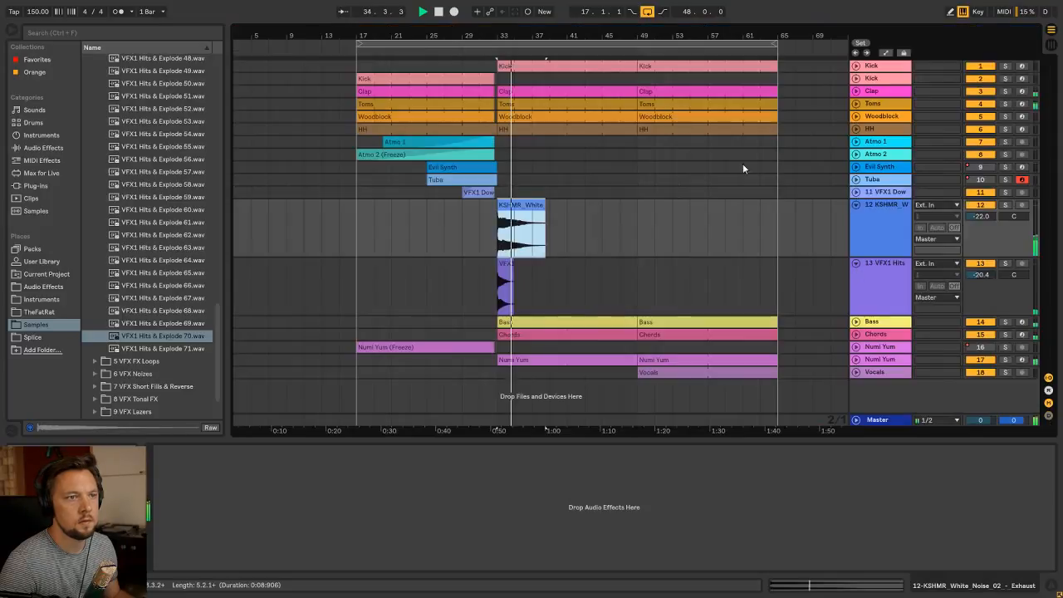
Delete the Kick, Clap, Toms, Woodblock and HH clips that start at bar 49
left_click(666, 128)
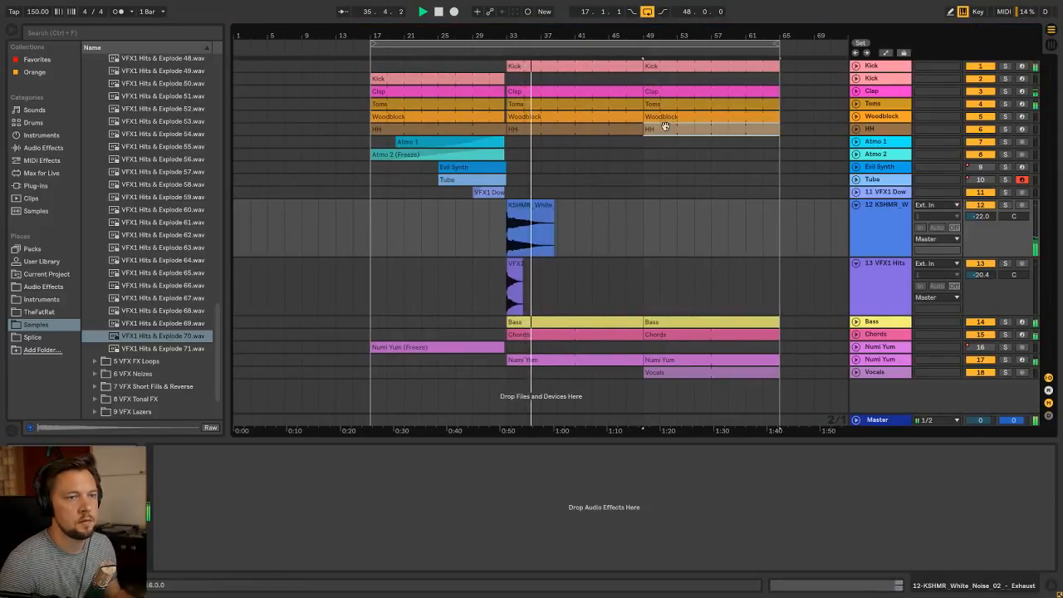
left_click(671, 65, "shift")
key("Delete")
Collapse the lanes of the white noise and hit tracks in the arrangement
left_click(573, 197)
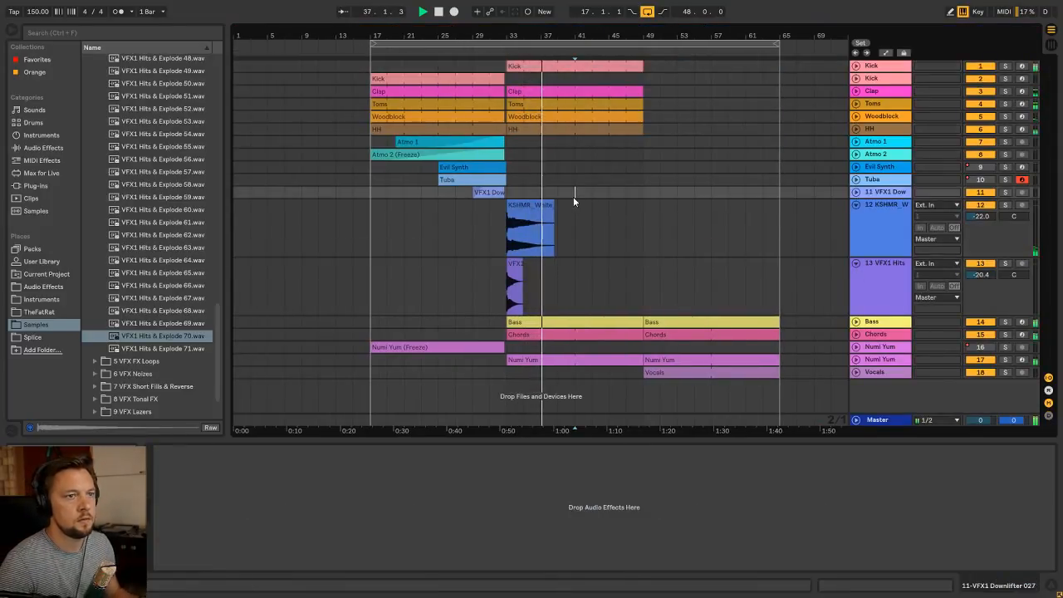
left_click(544, 203)
left_click(856, 205)
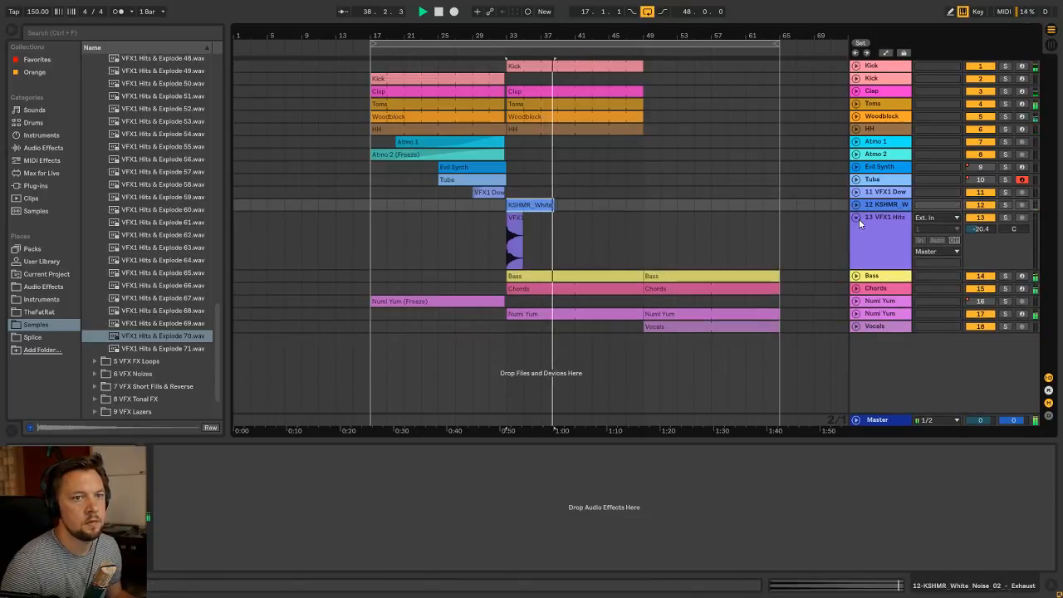
left_click(856, 217)
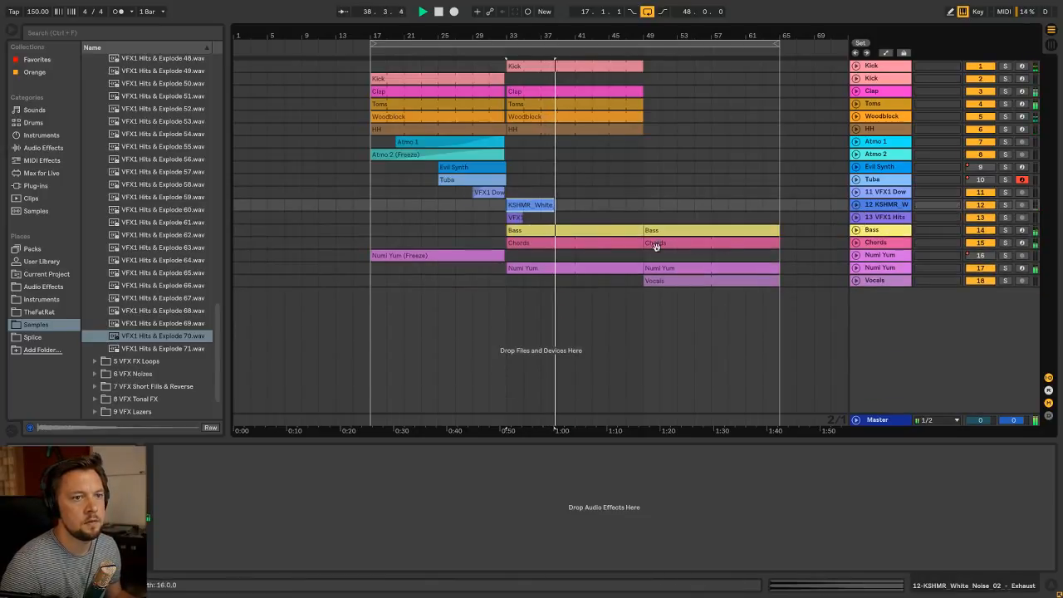
left_click(508, 142)
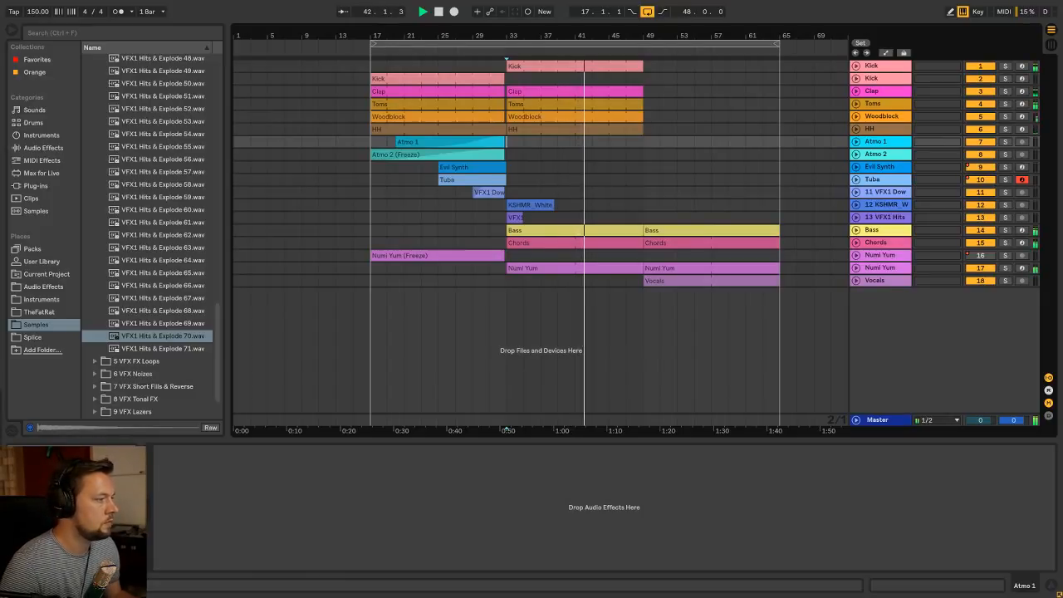
left_click(643, 219)
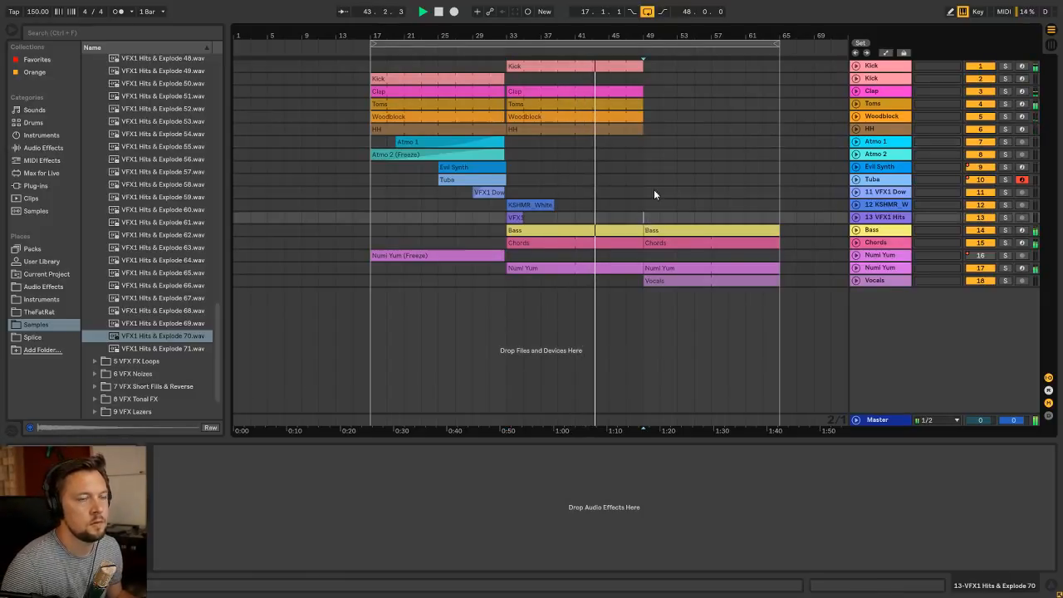
left_click(749, 44)
key("ctrl+a")
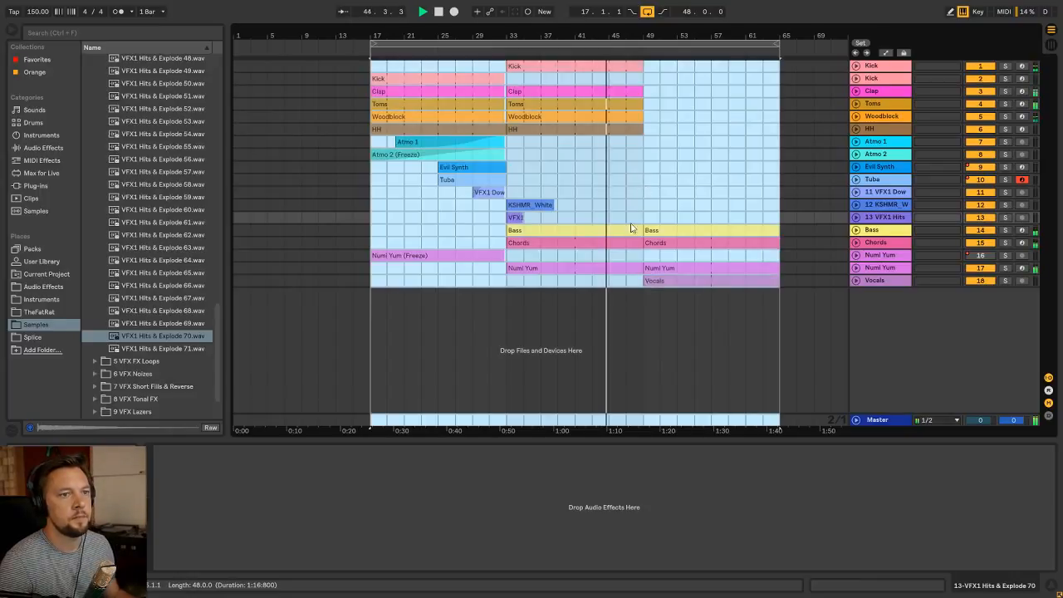
Slightly lower the volume of the Numi Yum track that plays in the drop, track 17
key("Tab")
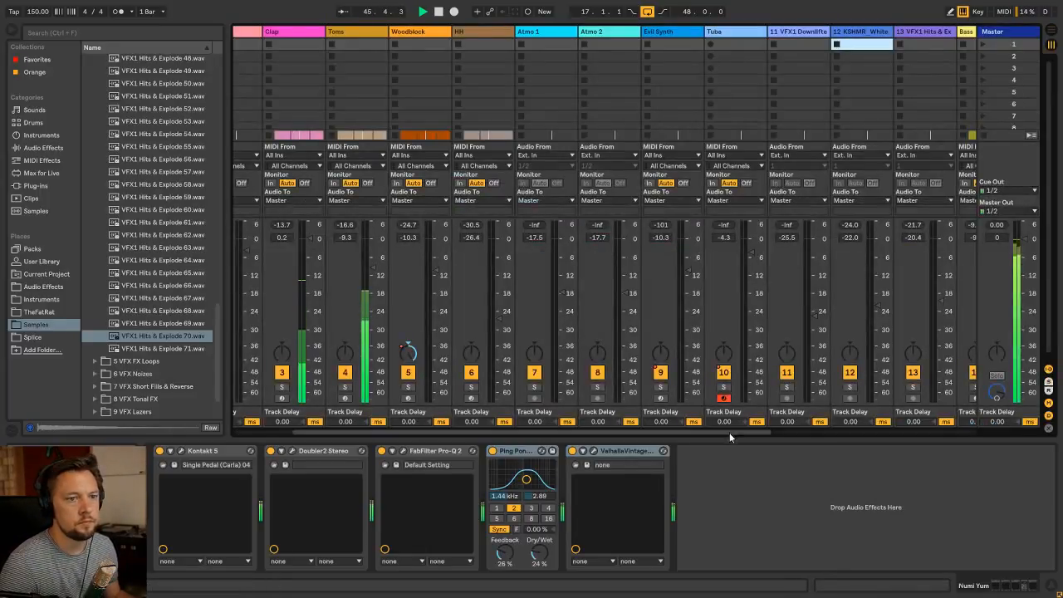
left_click_drag(706, 430, 930, 426)
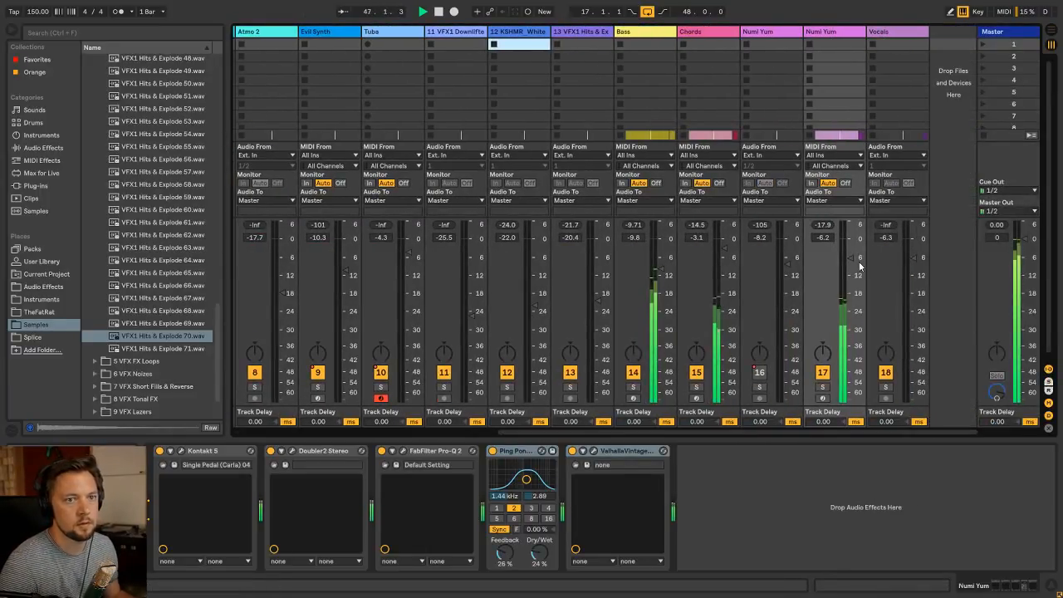
left_click_drag(851, 258, 851, 261)
key("Tab")
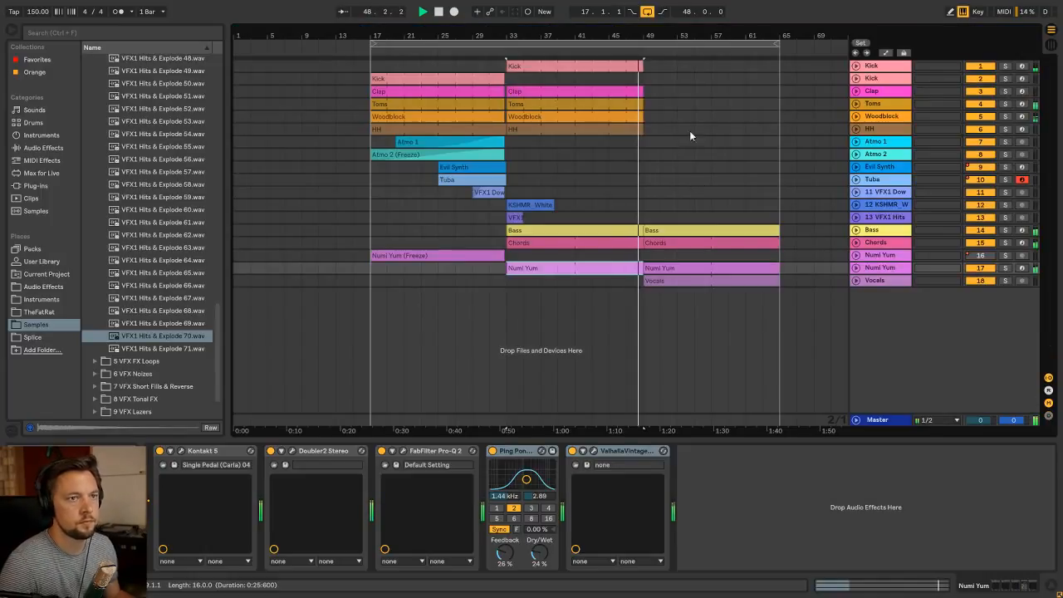
Delete bar 48 from the Kick, Clap, Toms, Woodblock and HH clips at the end of the first drop section
left_click_drag(656, 34, 655, 83)
left_click(599, 128)
left_click(607, 67, "shift")
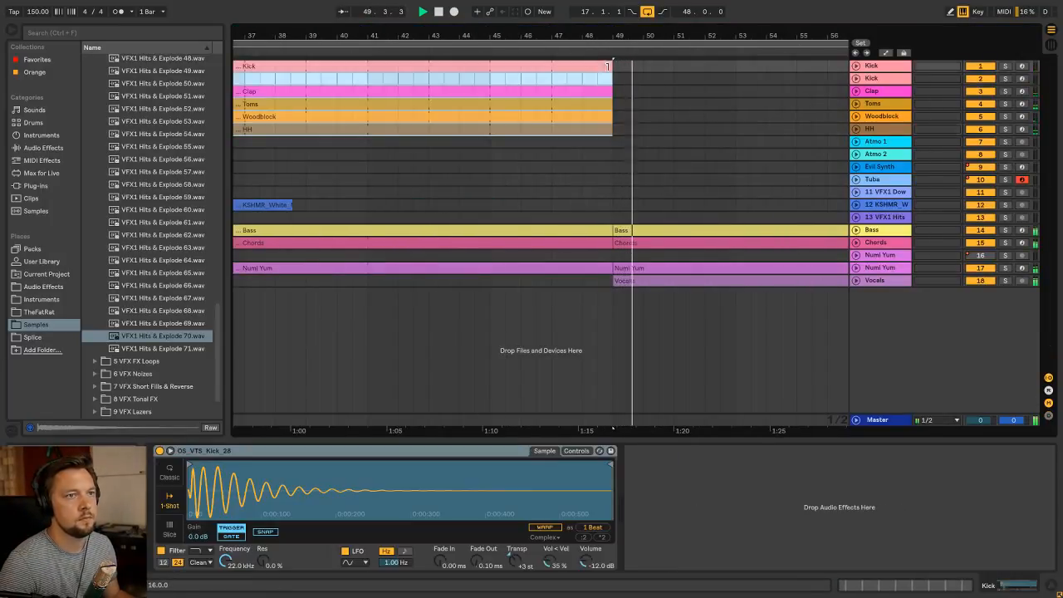
key("Delete")
Delete the Bass clip that starts at bar 49
left_click(659, 230)
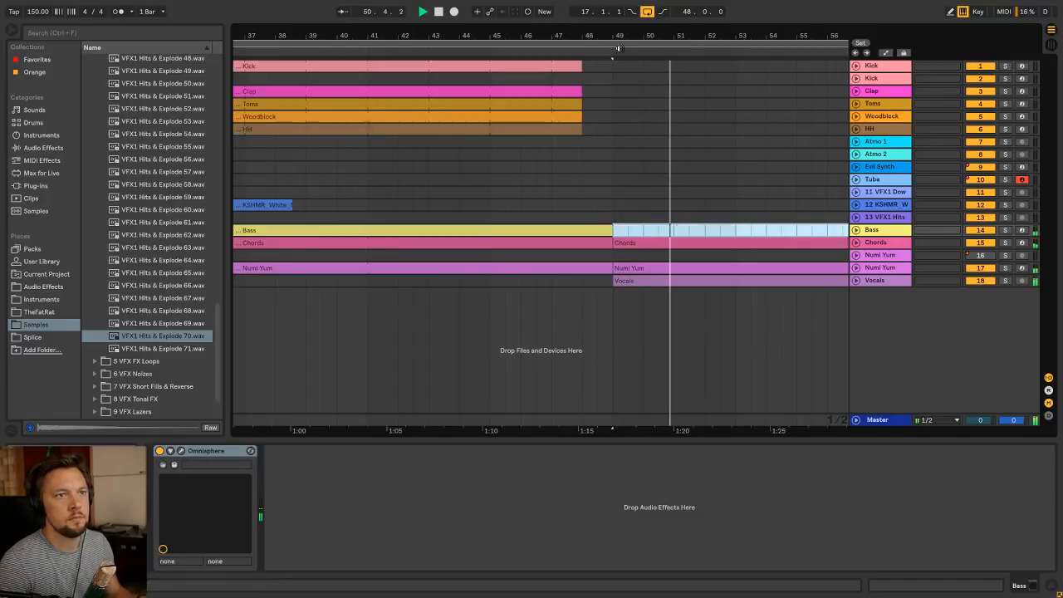
mouse_move(617, 35)
left_mouse_down()
mouse_move(616, 21)
mouse_move(645, 7)
left_mouse_up()
key("Delete")
left_click(646, 218)
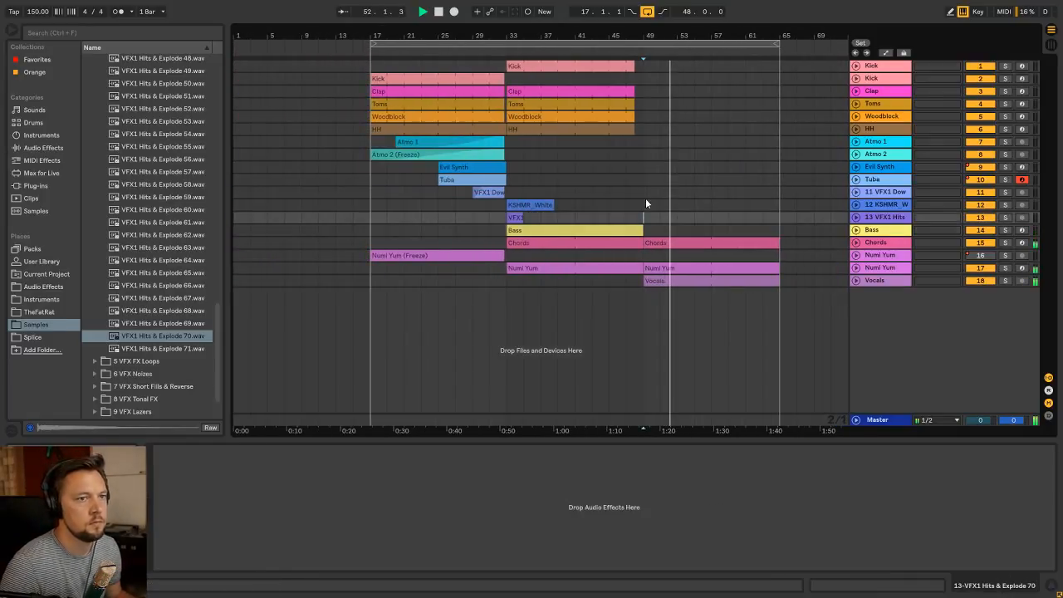
left_click(367, 229)
left_click(368, 191)
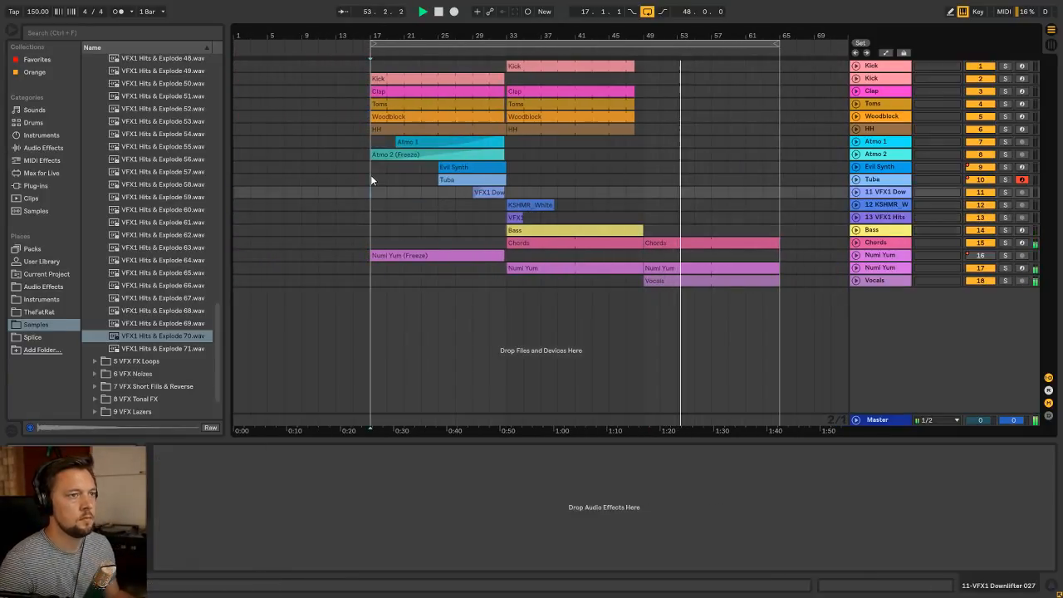
left_click(368, 66)
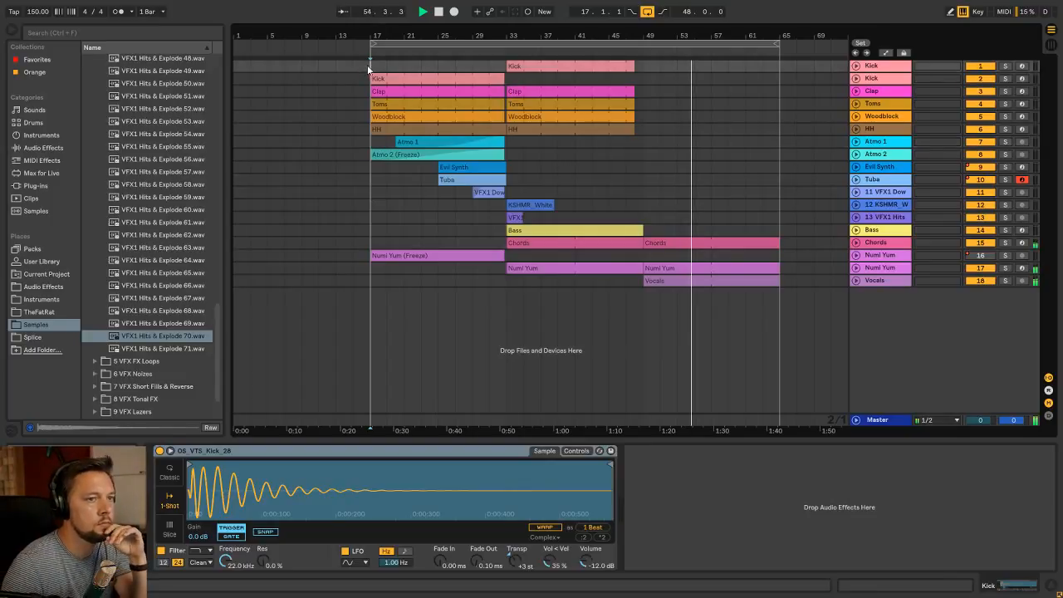
left_click(366, 207)
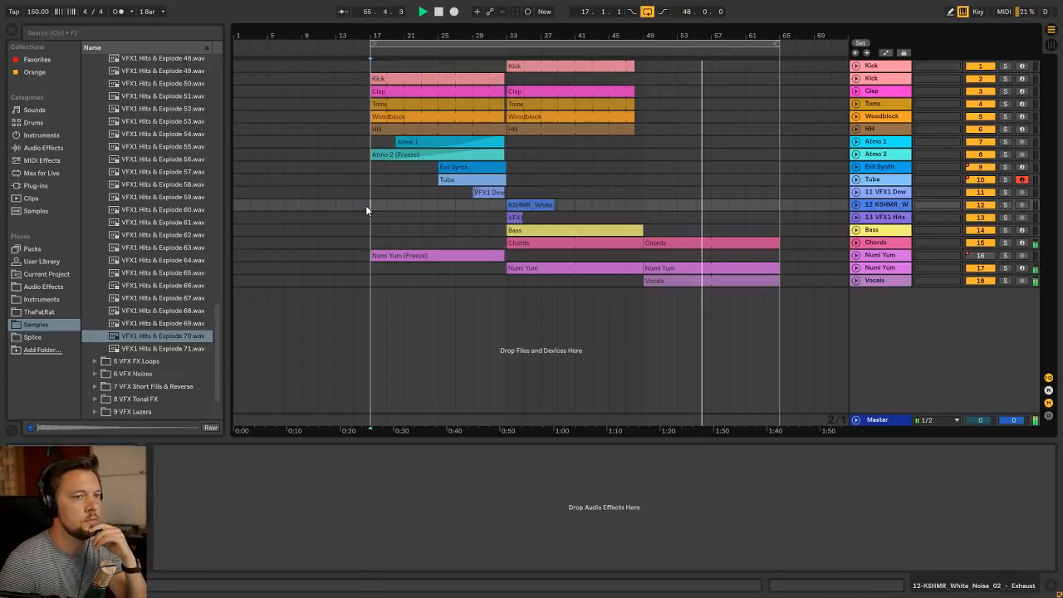
Copy an eight-bar section of the Bass clip to bar 57 on the same track
left_click_drag(571, 234, 714, 230)
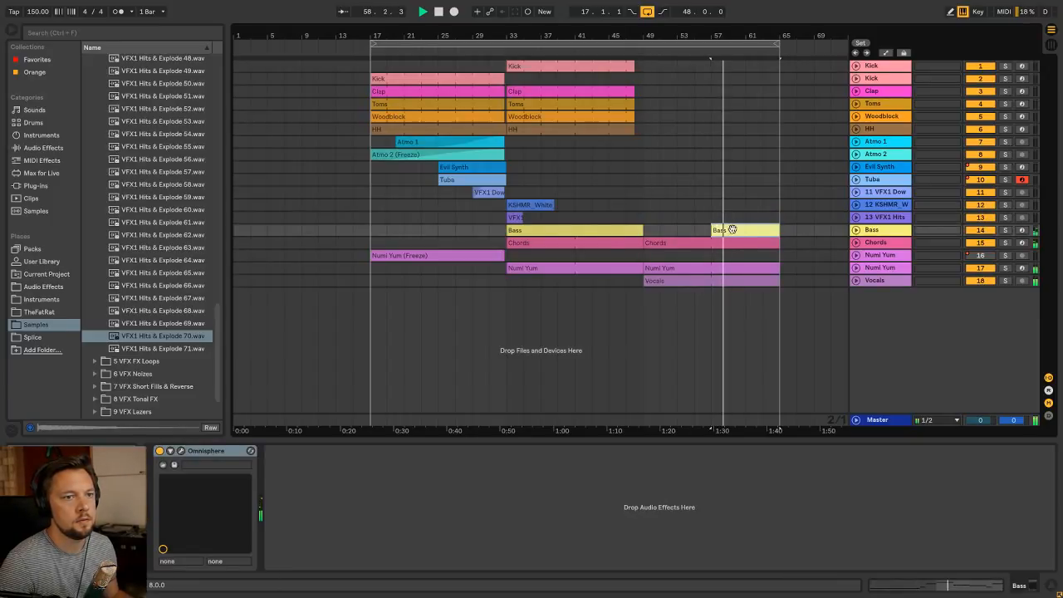
Play to the end of the section with the returning Bass clip, and restart playback from bar 17
left_click(705, 218)
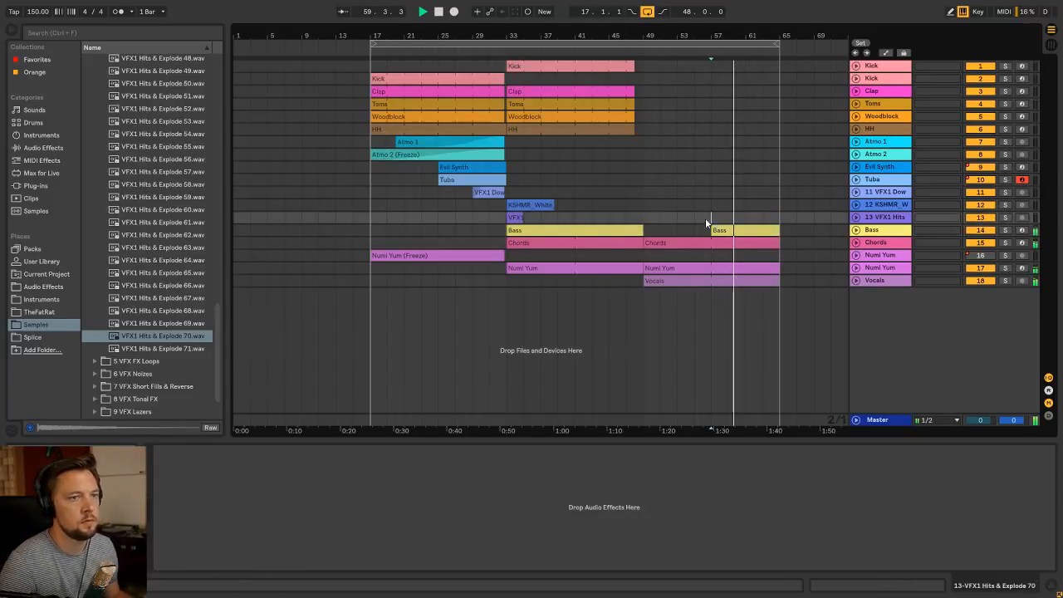
left_click(370, 219)
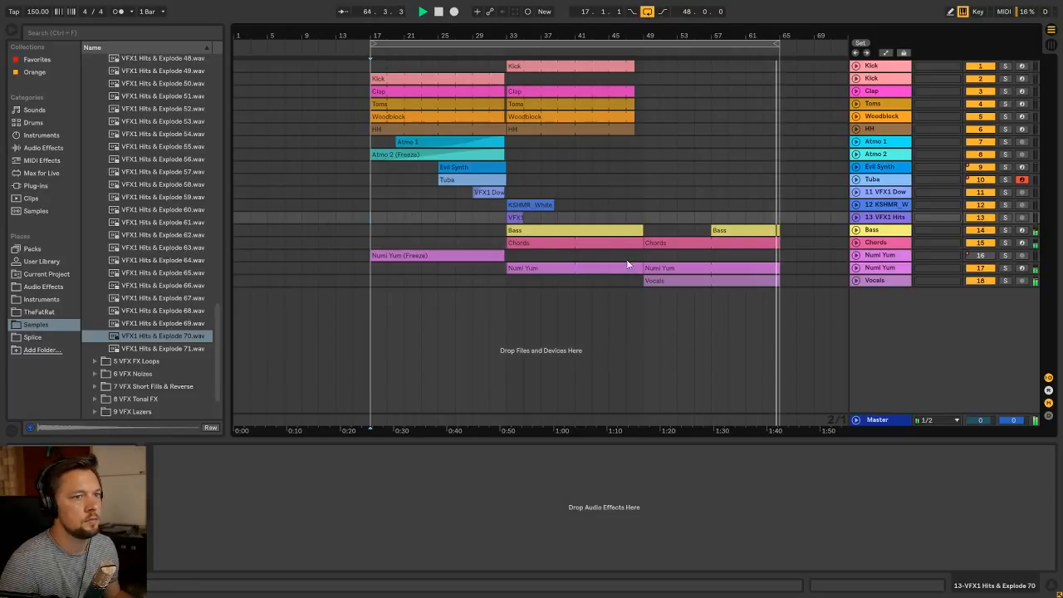
left_click(675, 278)
key("space")
left_click(373, 232)
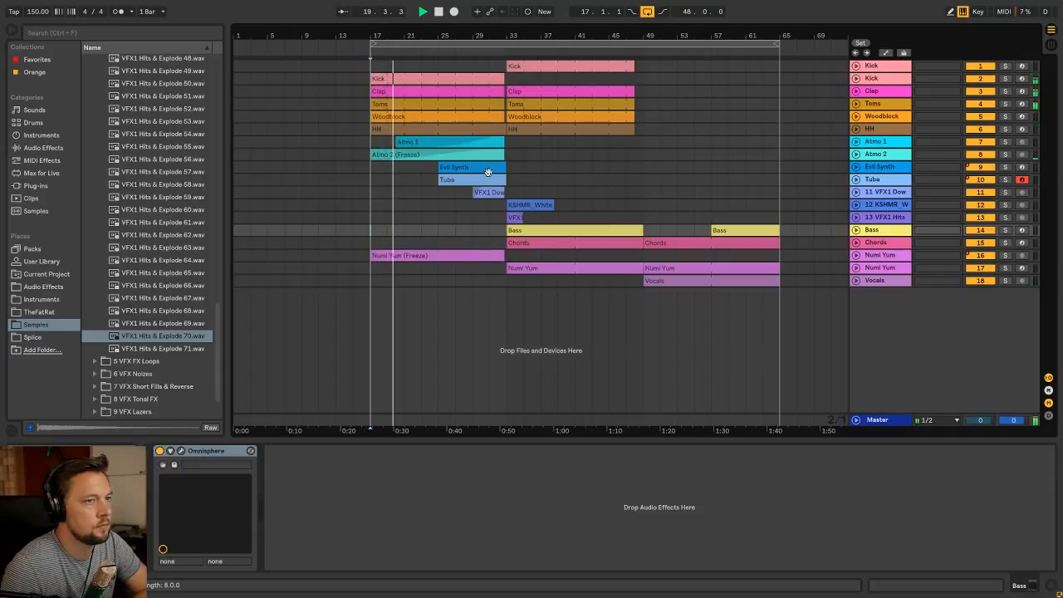
Set the Tuba track's volume to -3.8 dB and the Evil Synth track's volume to -10.1 dB
left_click(763, 171)
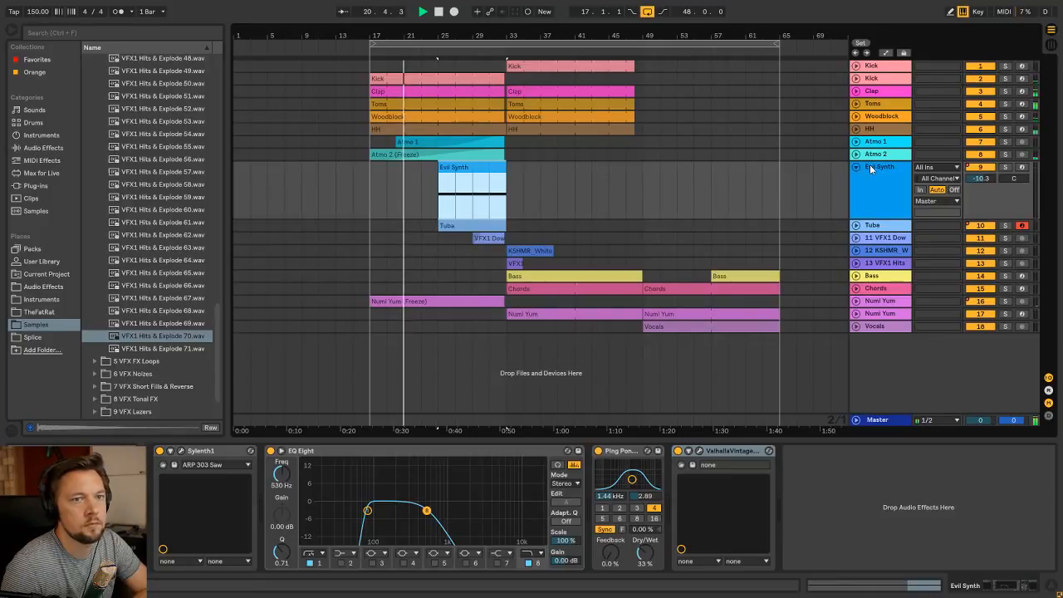
left_click(870, 179)
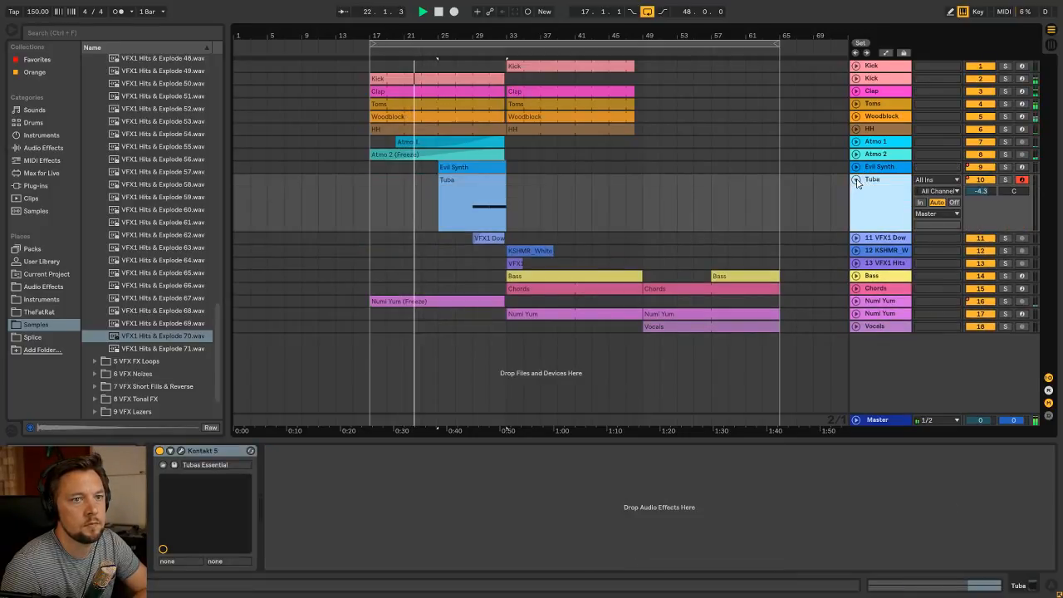
left_click(451, 164)
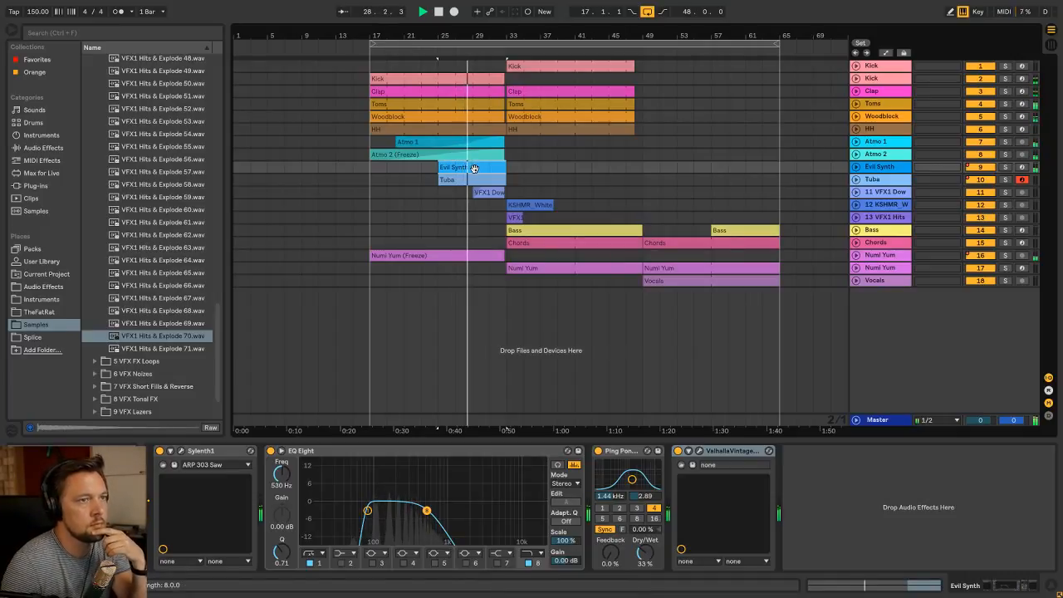
left_click(490, 189)
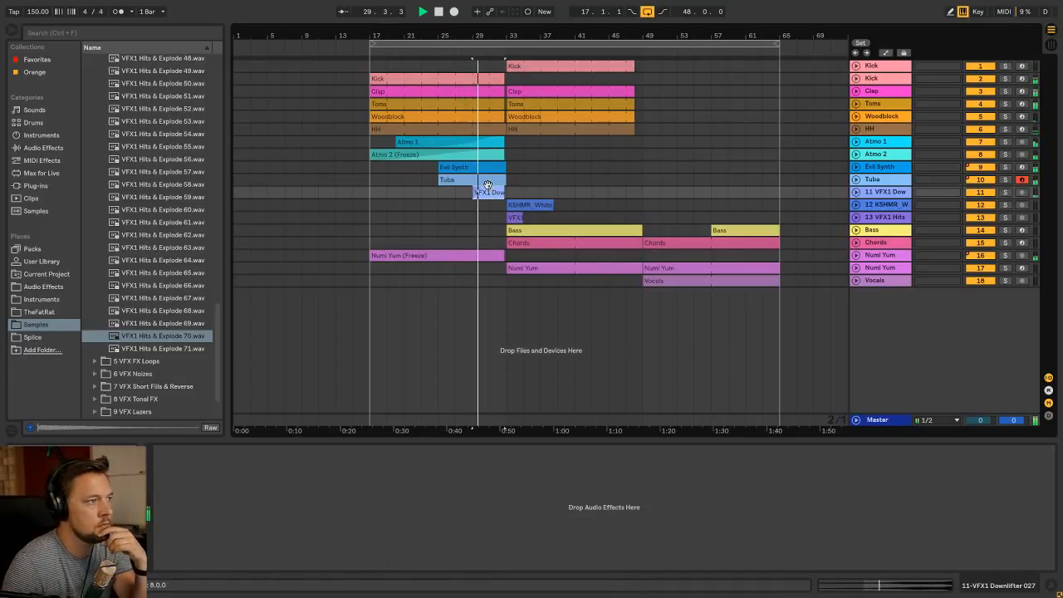
left_click(486, 181)
key("Tab")
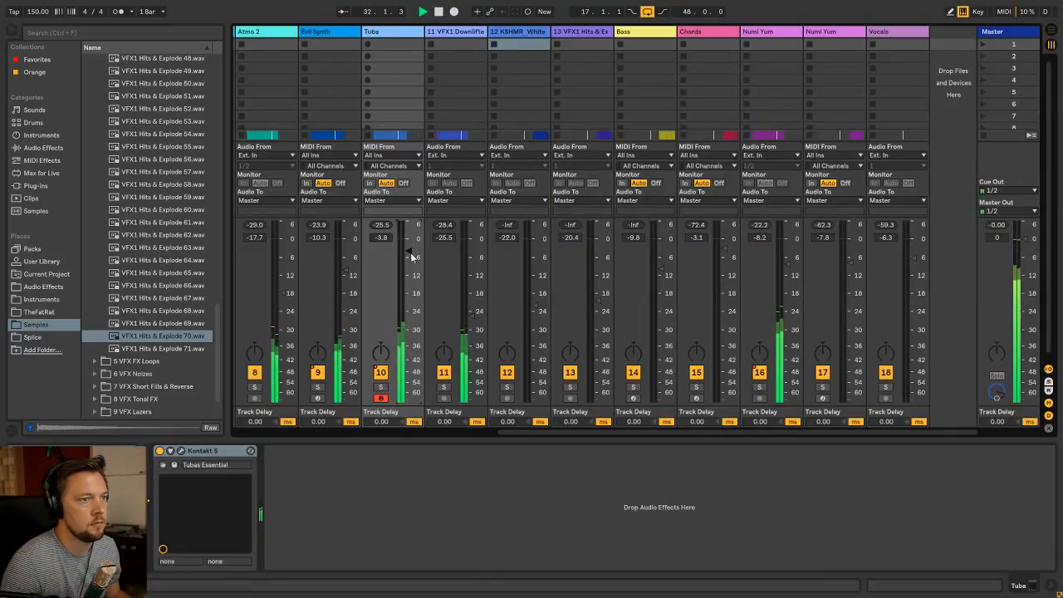
key("Tab")
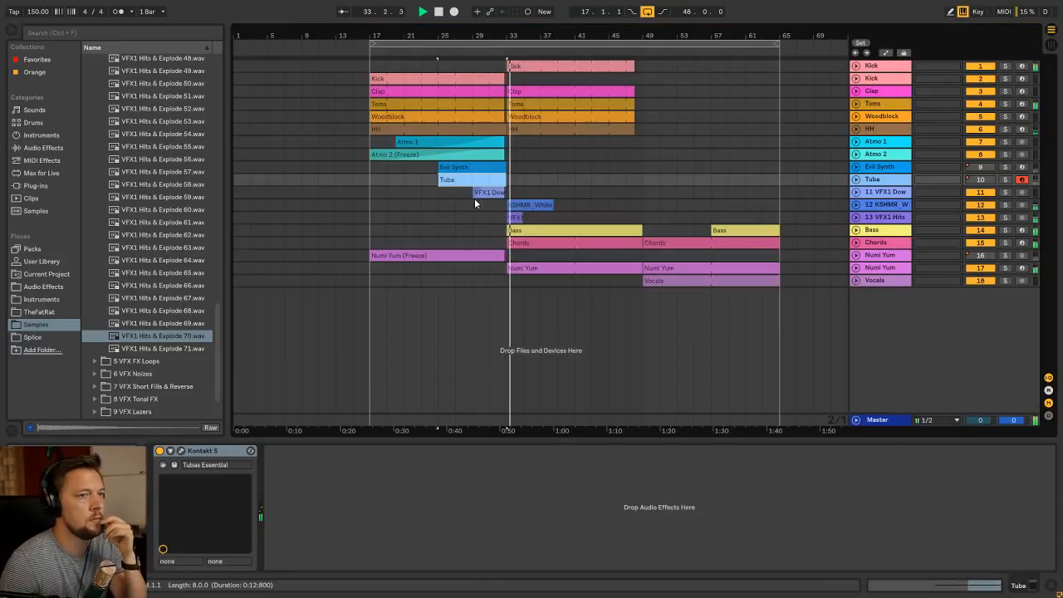
Lower the KSHMR White Noise track to -22.5 dB and the VFX1 Hits track to -20.9 dB
left_click(532, 205)
key("Tab")
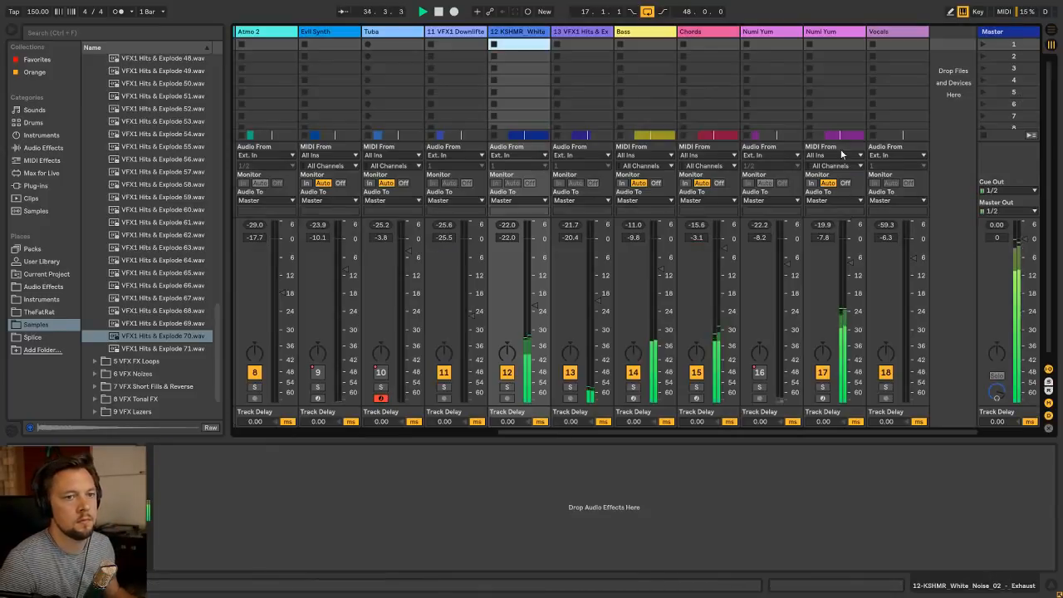
left_click(586, 33)
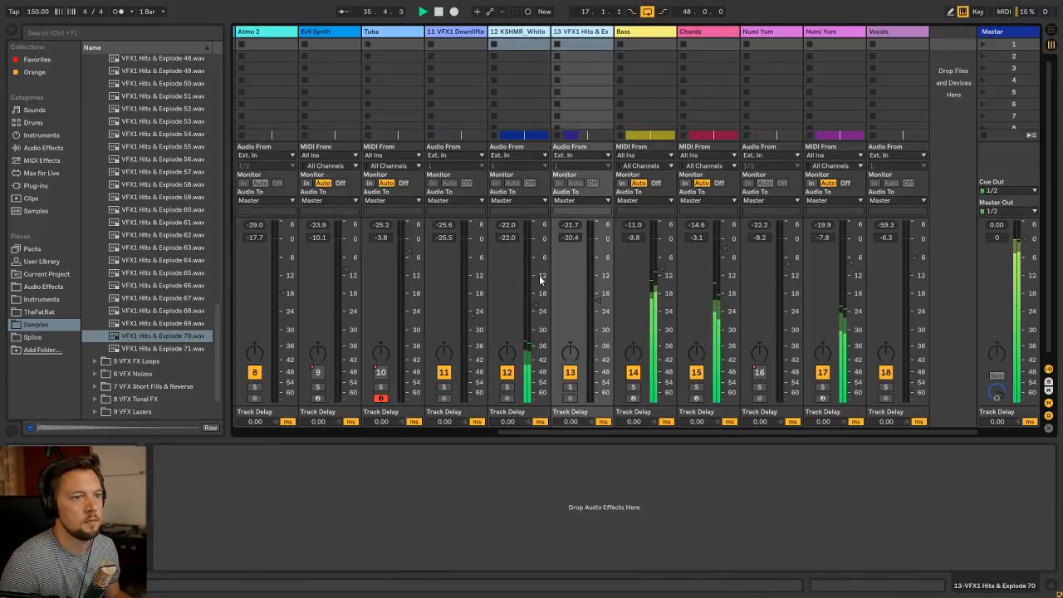
Raise the Chords track's volume to -2.2 dB and boost the high shelf in its FabFilter Pro-Q 2 to about 9 dB
left_click(702, 36)
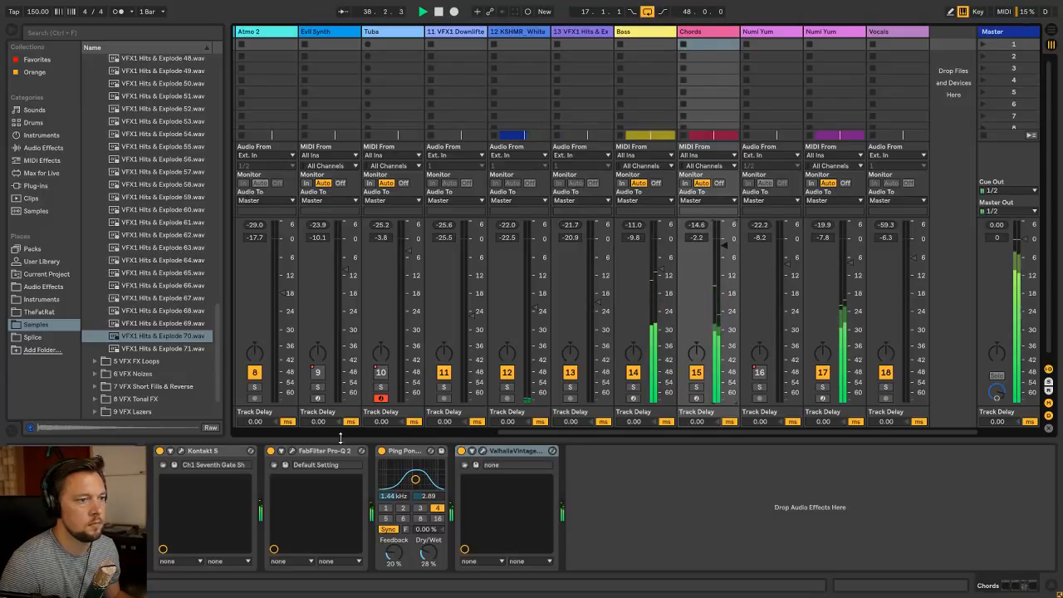
left_click(291, 450)
left_click(931, 158)
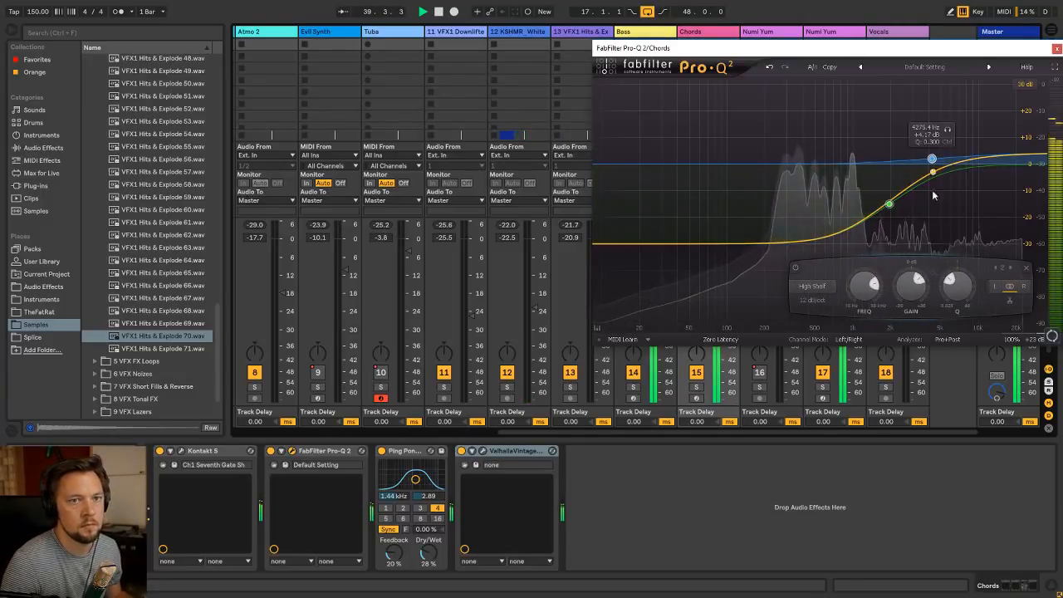
left_click_drag(912, 285, 920, 257)
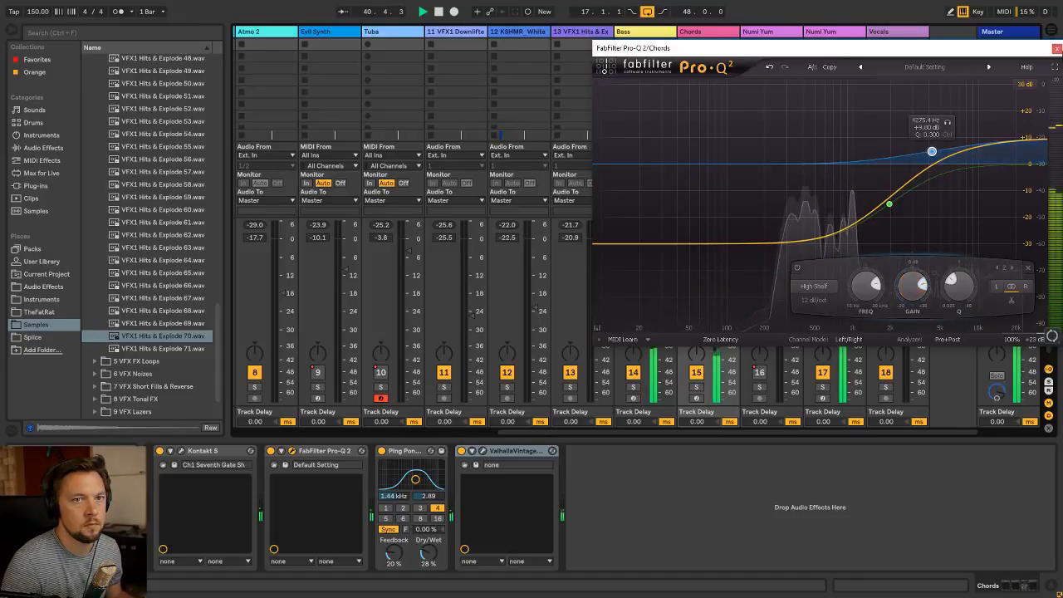
key("Tab")
Listen through the drop into the section from bar 49 and check the Vocals track's level in the mixer
left_click(508, 181)
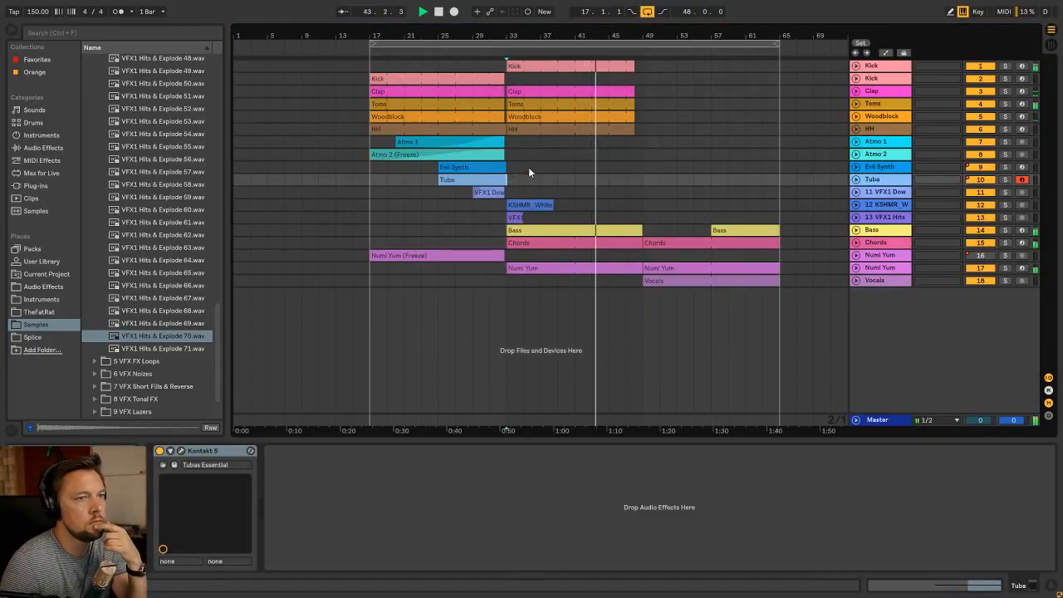
left_click(378, 204)
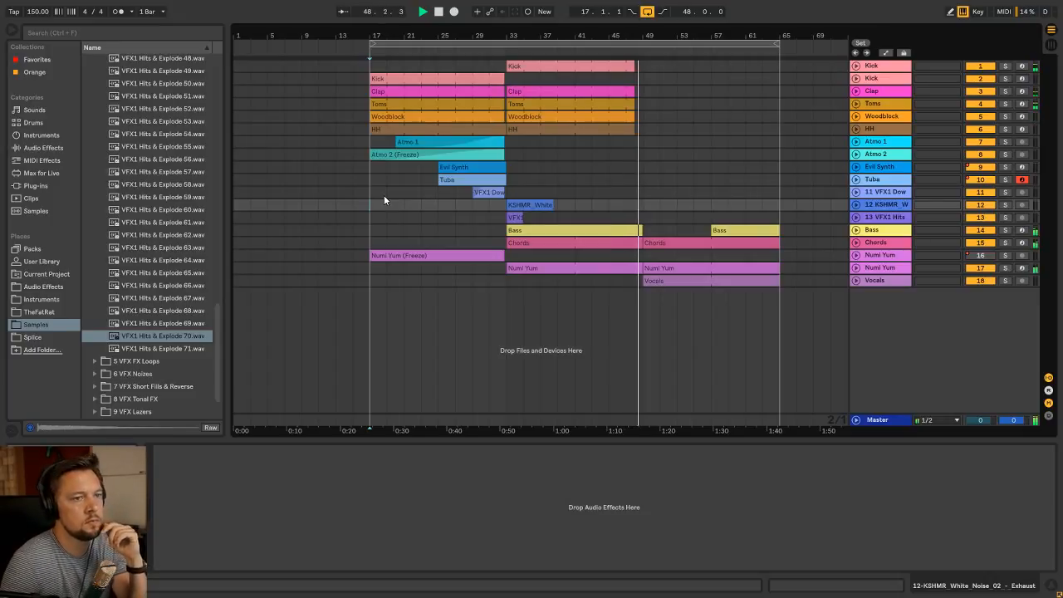
left_click(688, 280)
key("Tab")
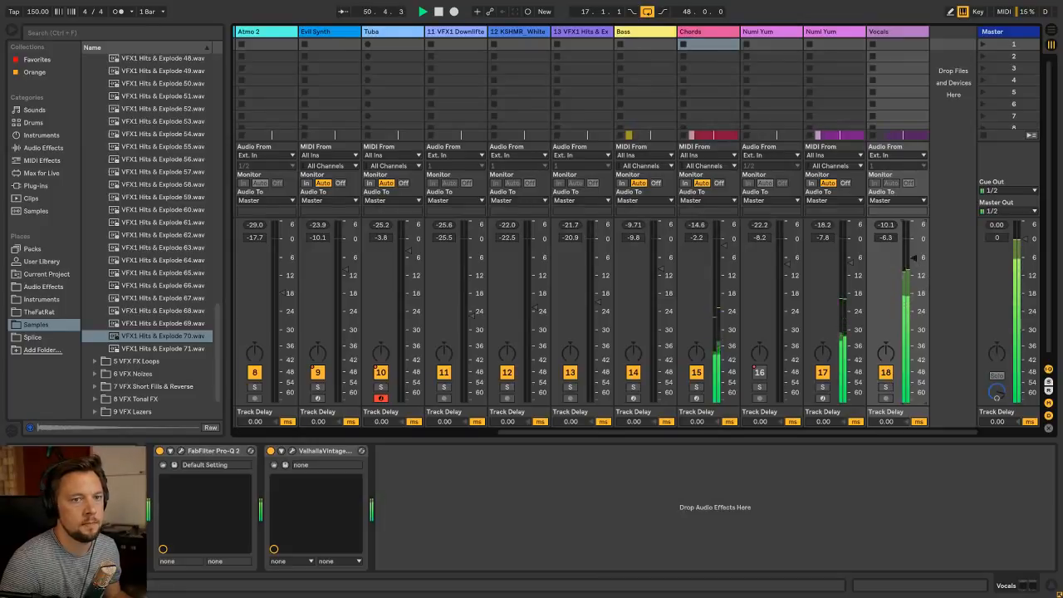
key("Tab")
Listen to the rest of the vocal section up to bar 64 and stop playback
left_click(366, 189)
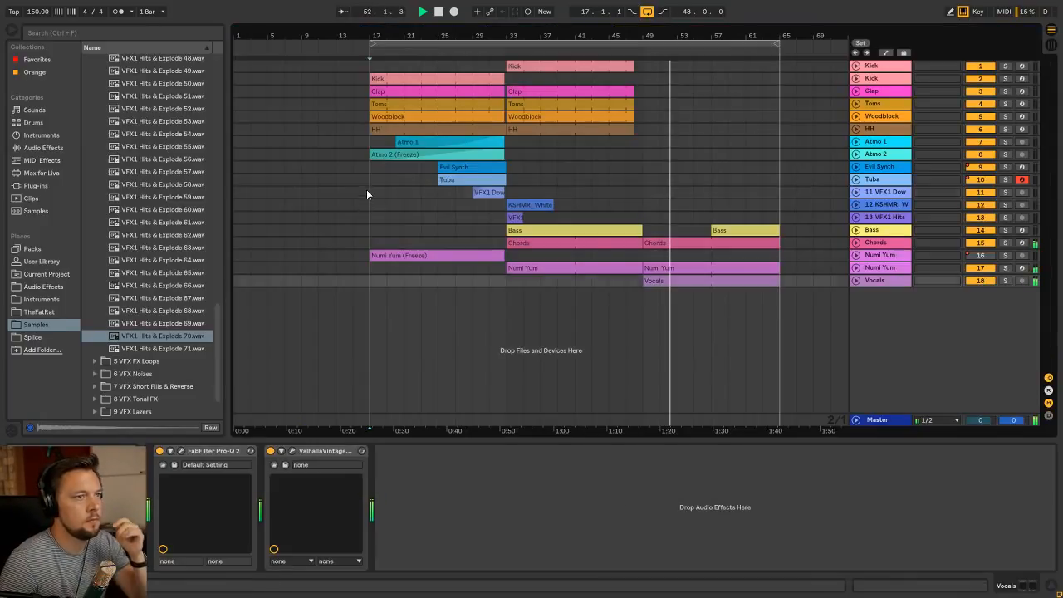
left_click(362, 166)
left_click(363, 146)
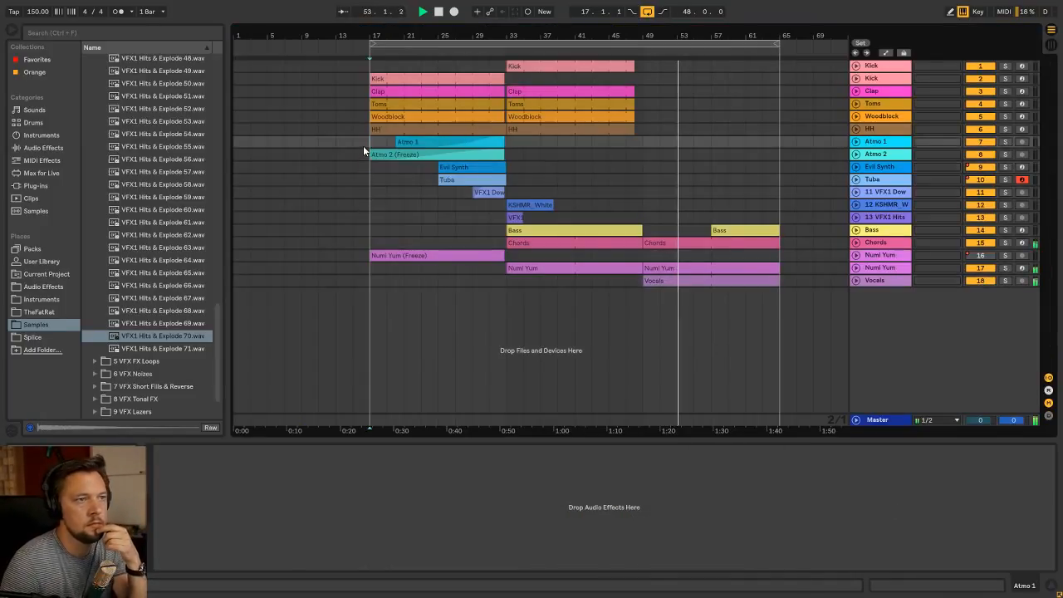
left_click(371, 73)
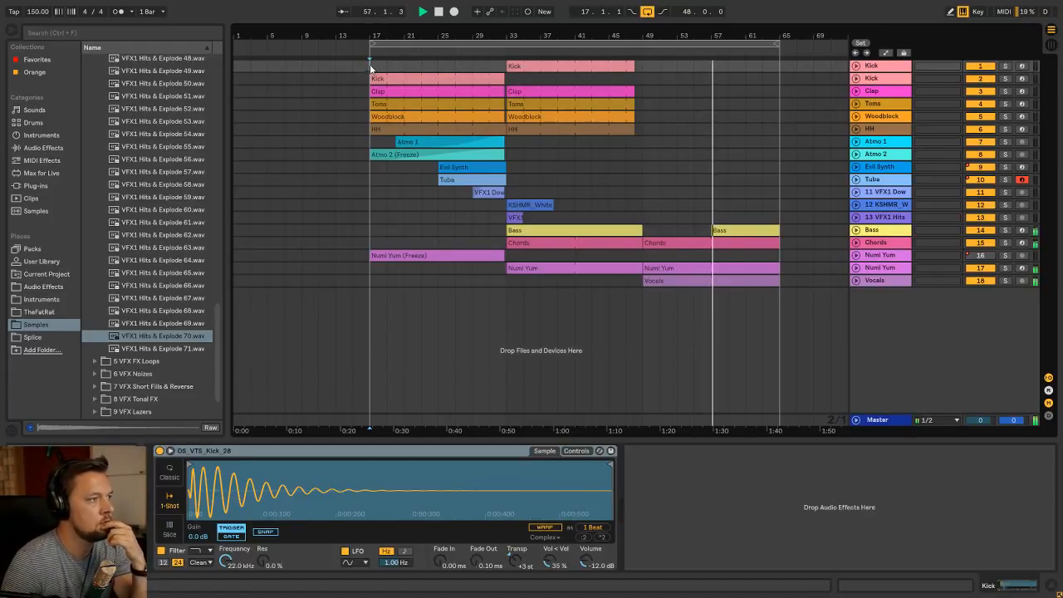
left_click(844, 240)
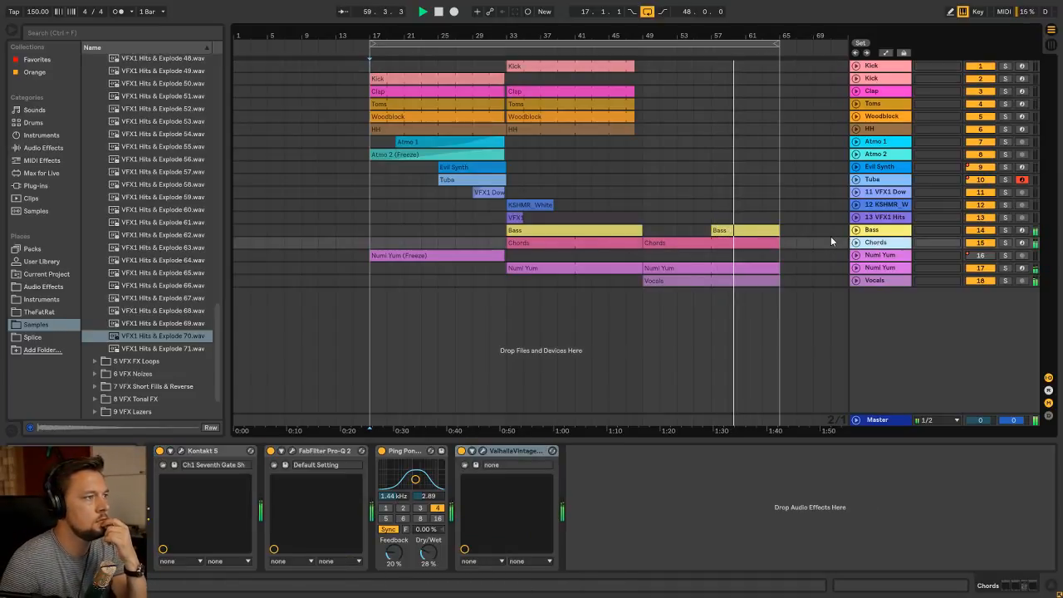
left_click(878, 258)
left_click(877, 244)
left_click(605, 243)
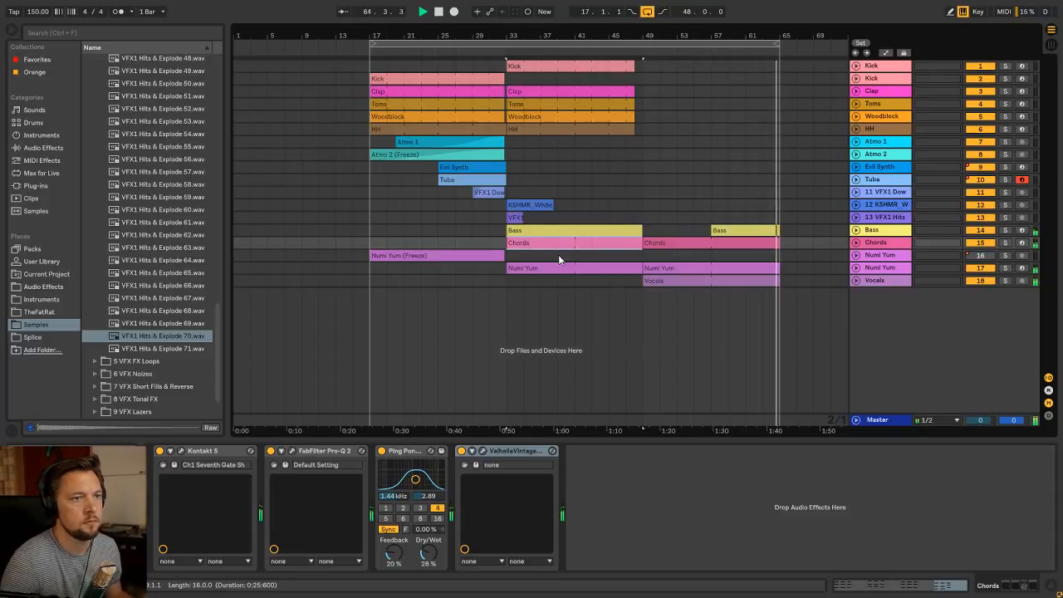
key("space")
left_click(499, 242)
left_click(504, 242)
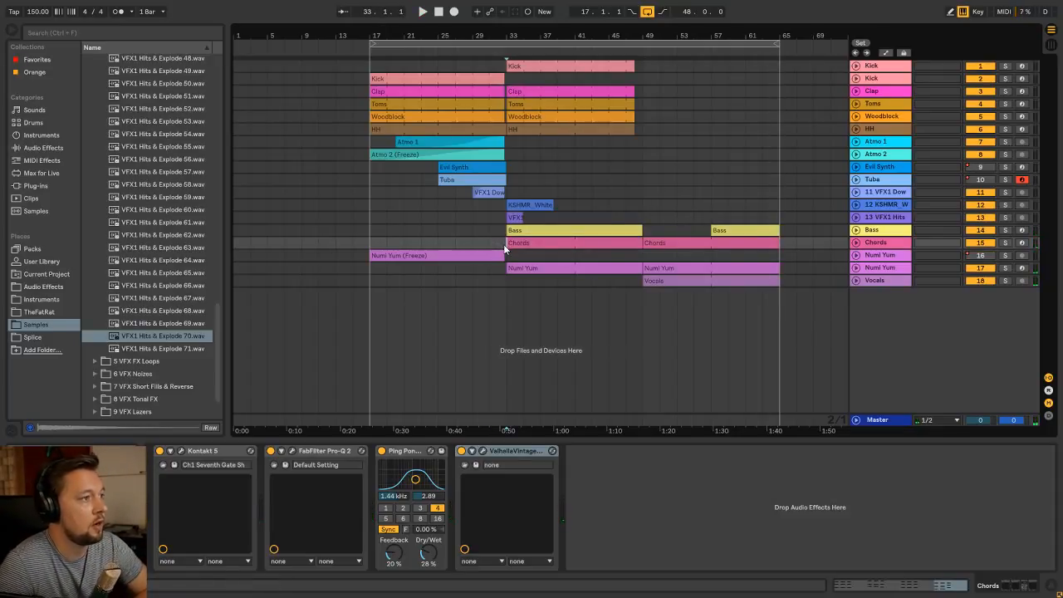
left_click(540, 246)
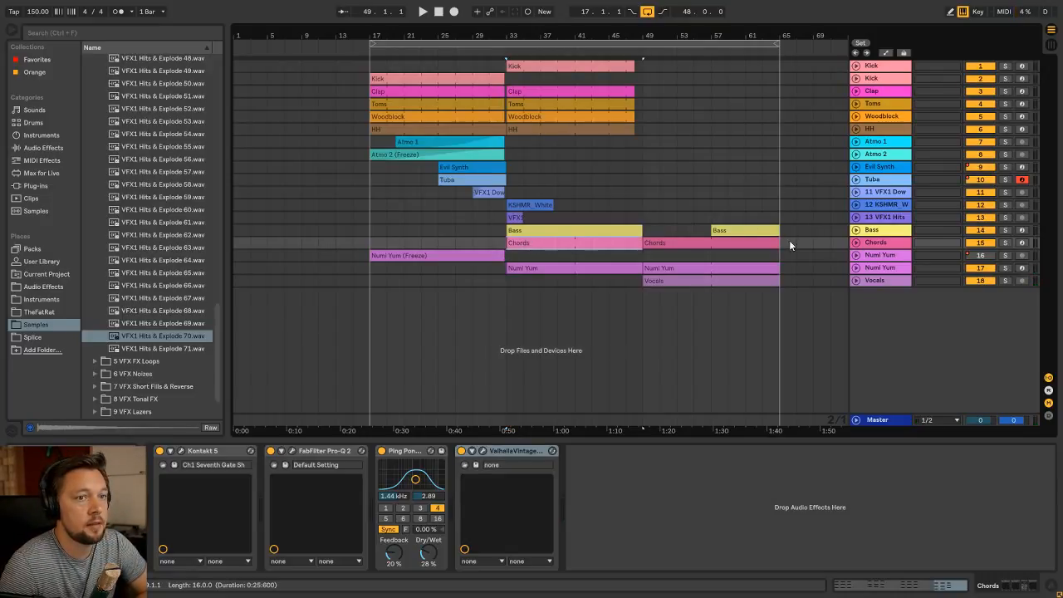
left_click_drag(740, 39, 740, 30)
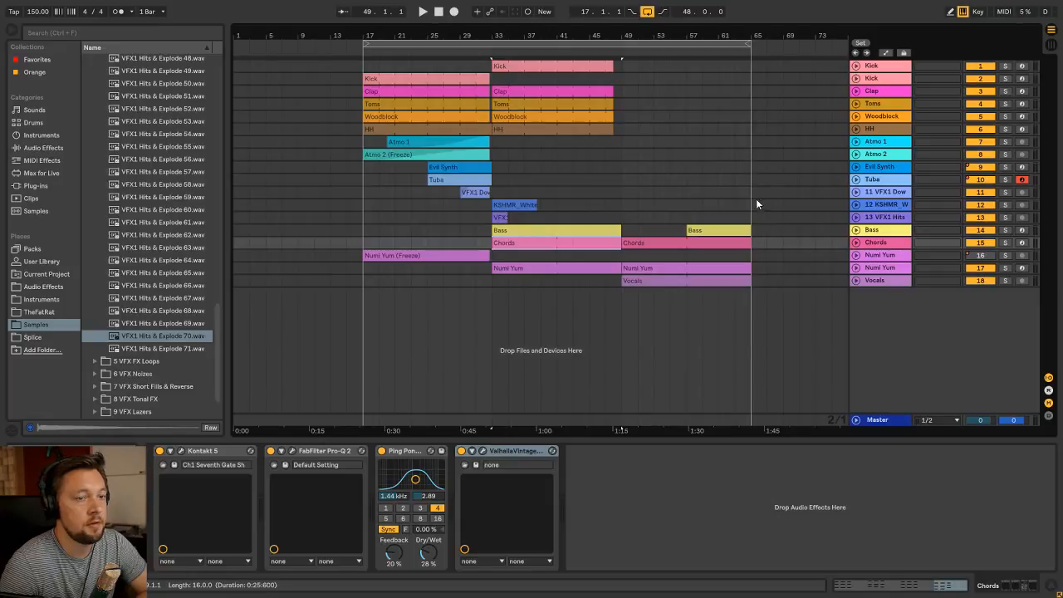
left_click(626, 206)
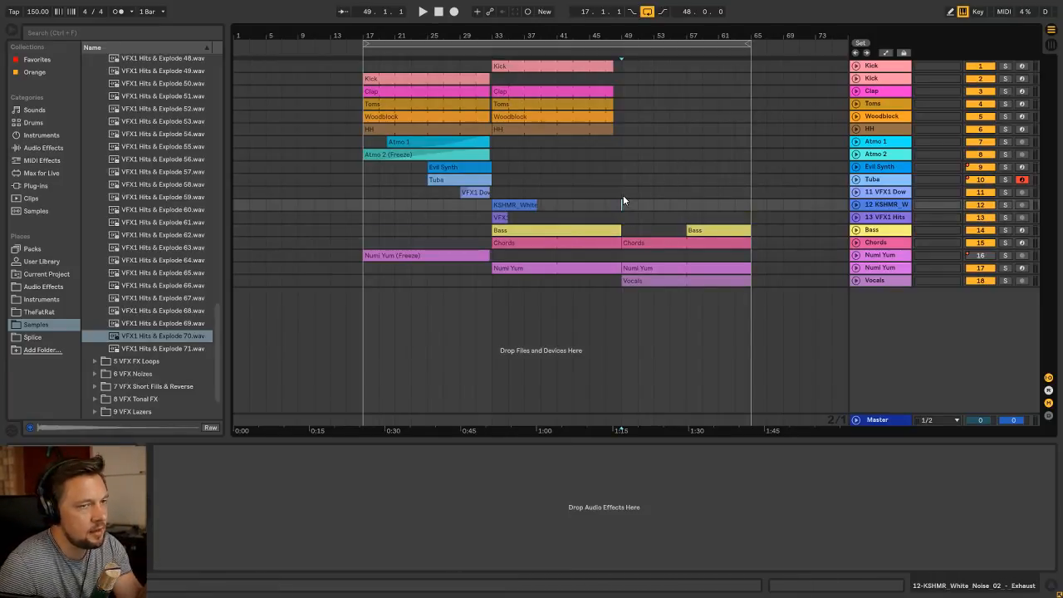
left_click(622, 192)
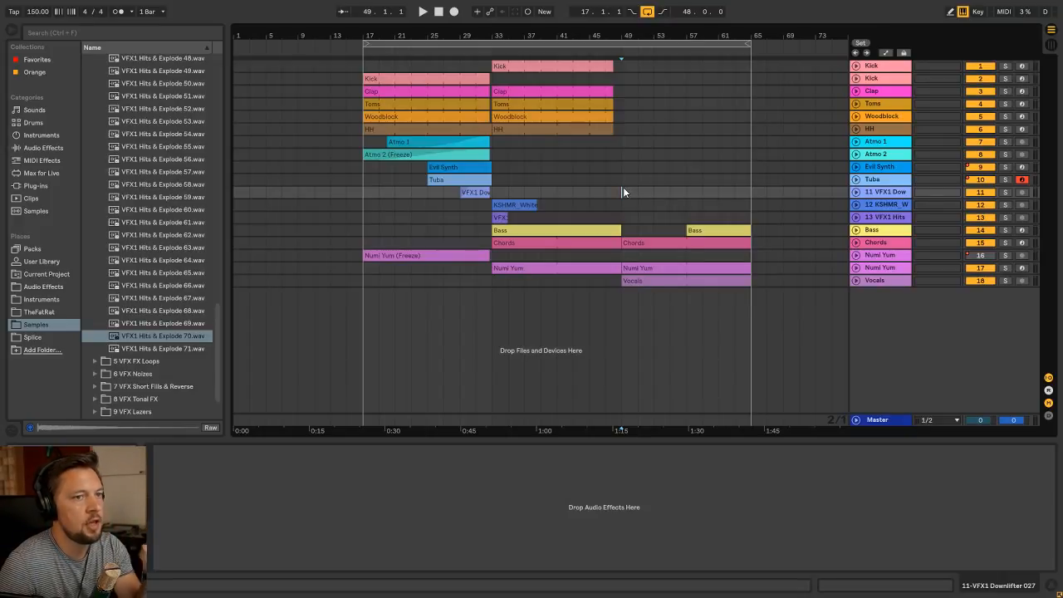
left_click(624, 179)
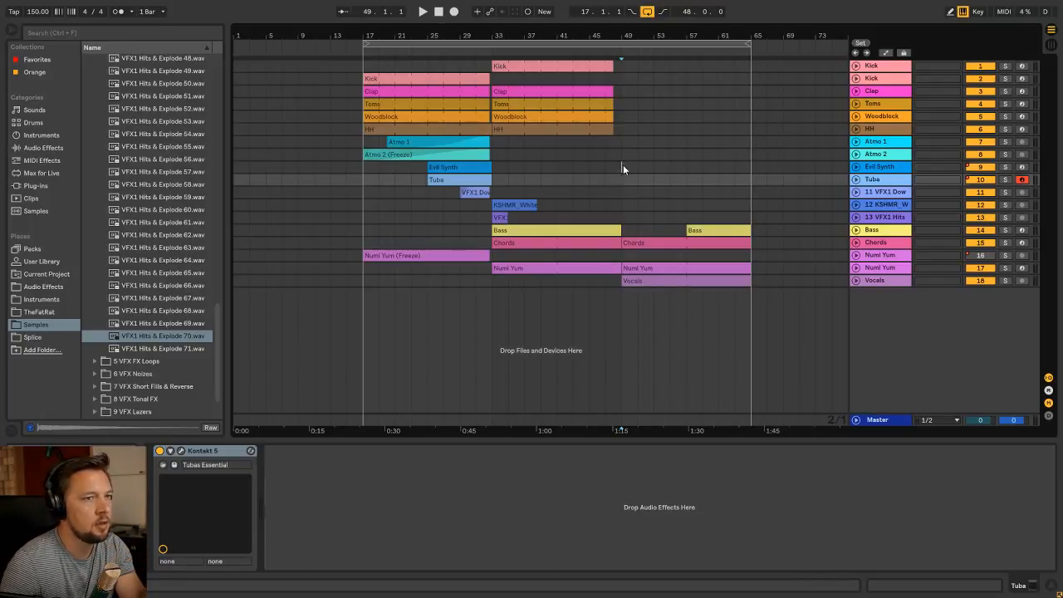
left_click(623, 167)
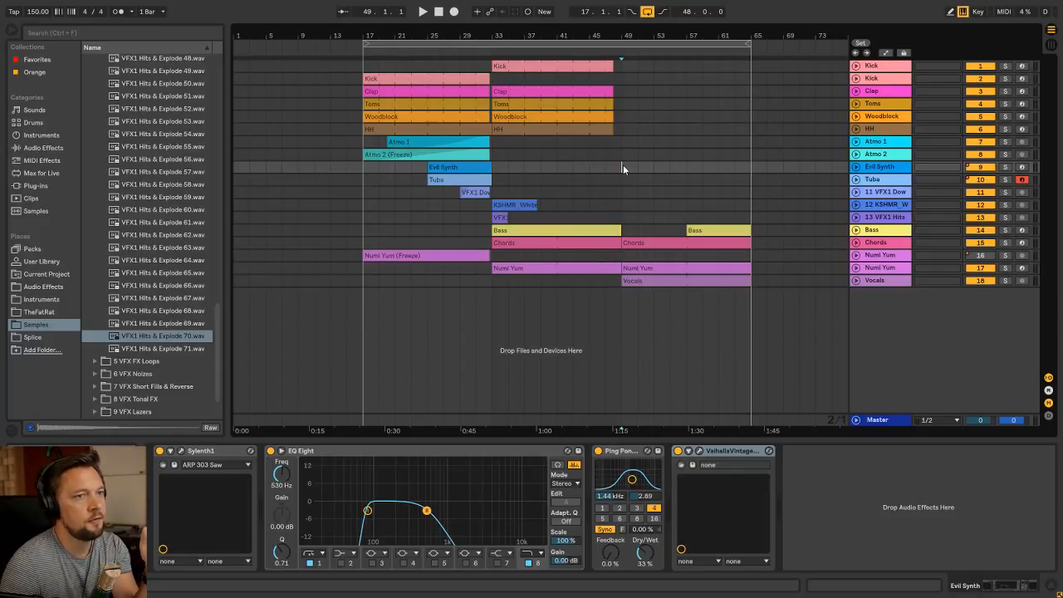
left_click(623, 151)
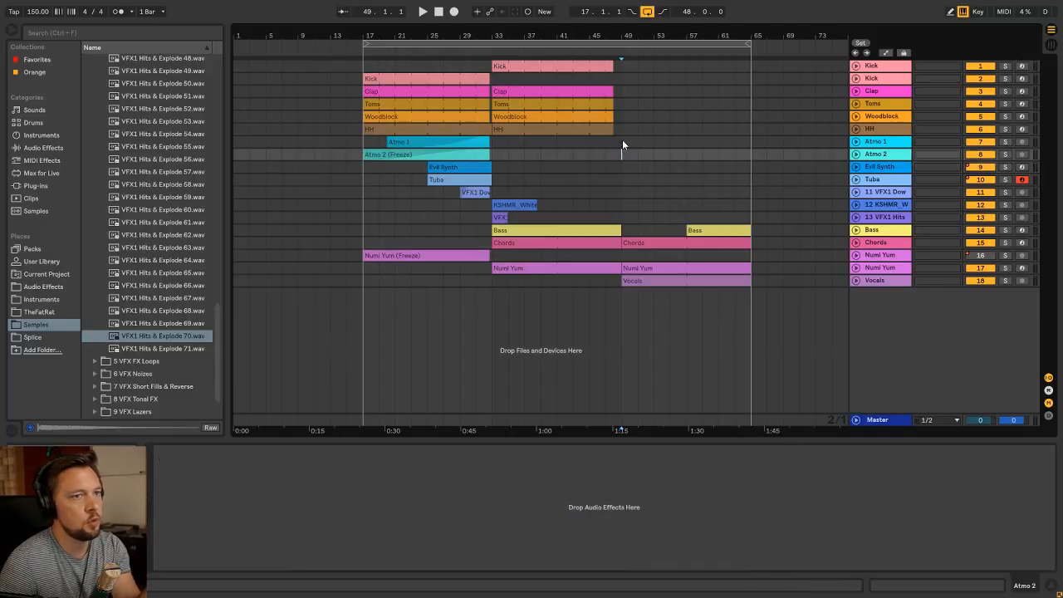
left_click(622, 143)
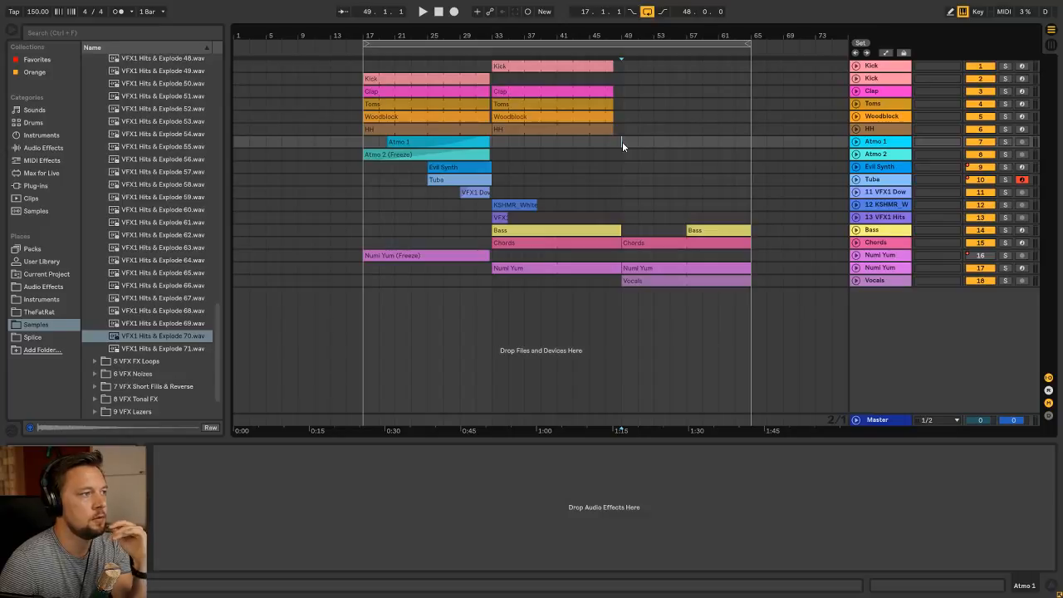
left_click(622, 131)
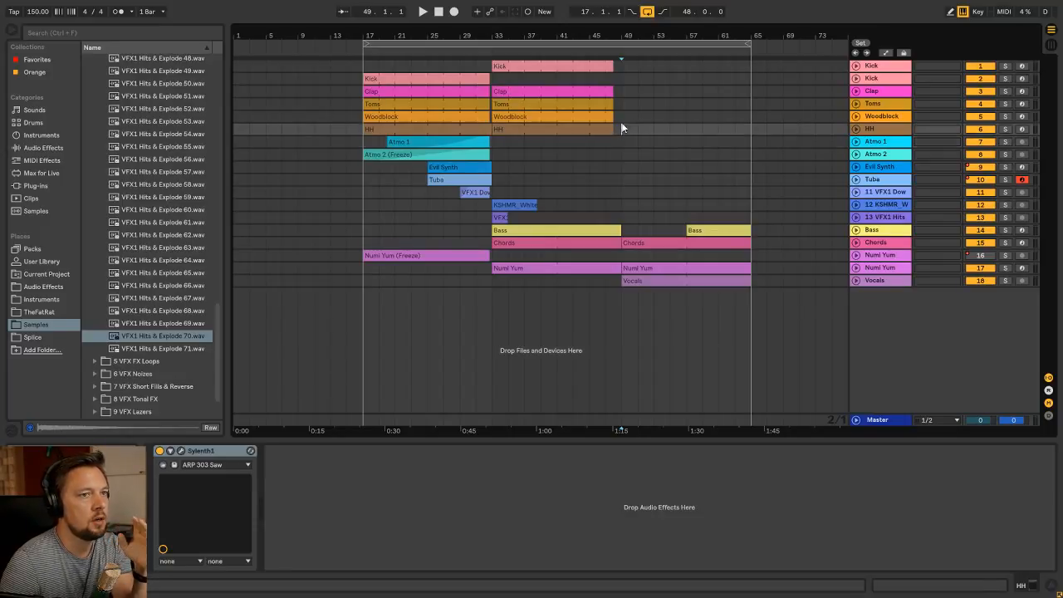
left_click(620, 66)
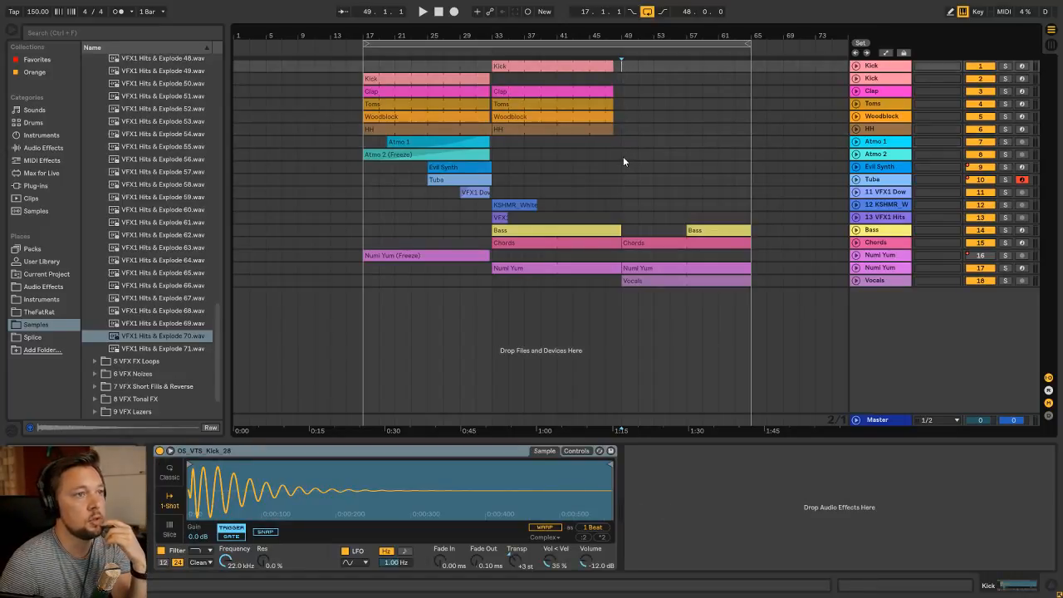
left_click(367, 66)
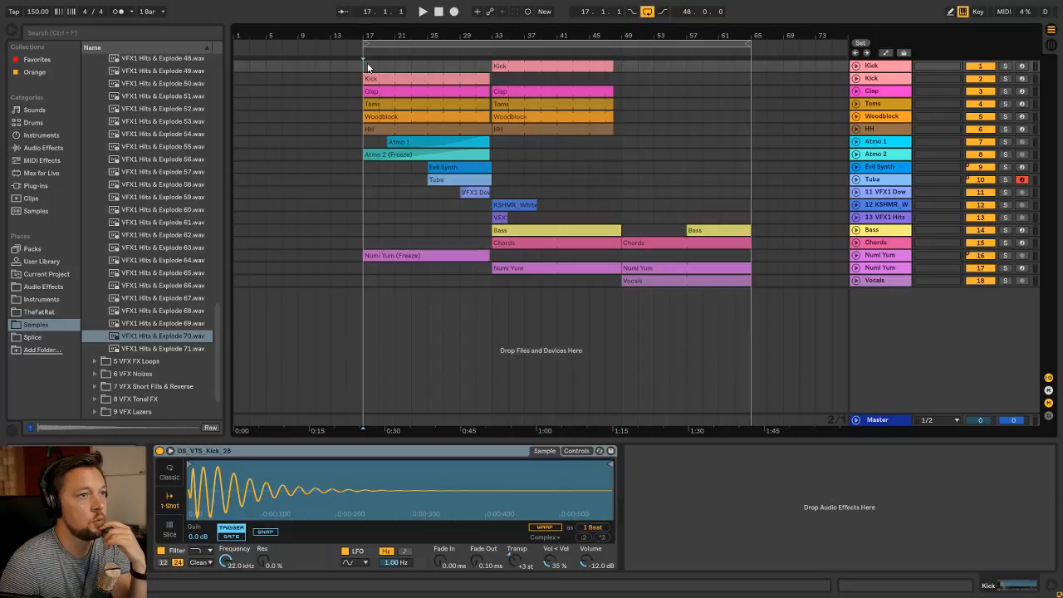
left_click(496, 255)
left_click(636, 279)
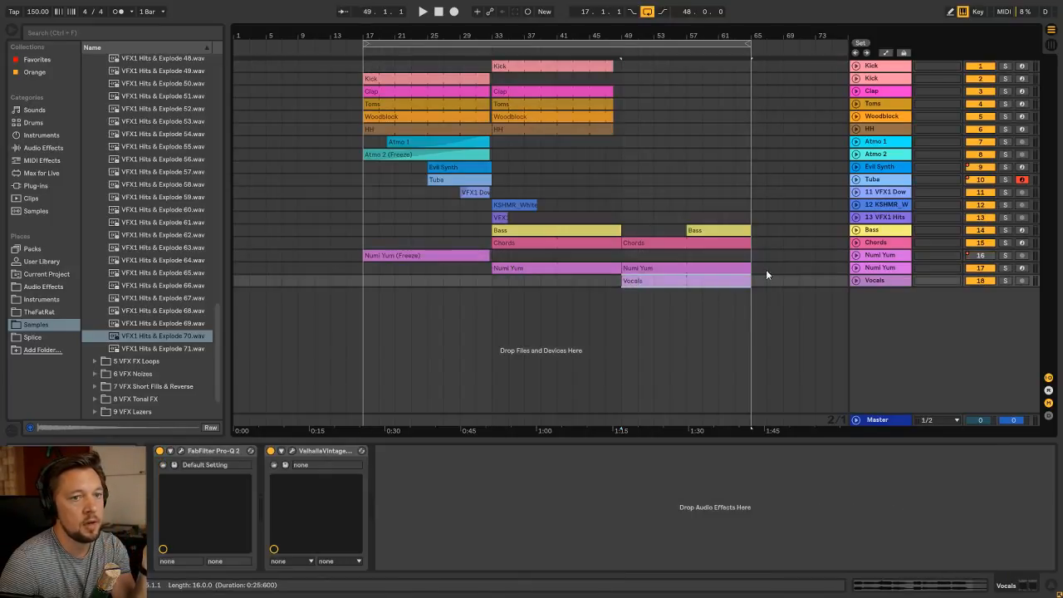
Copy the Kick, Clap, Toms, Woodblock, HH and Bass clips from the drop at bar 33 to bar 65
left_click(527, 129)
left_click_drag(518, 69, 770, 67)
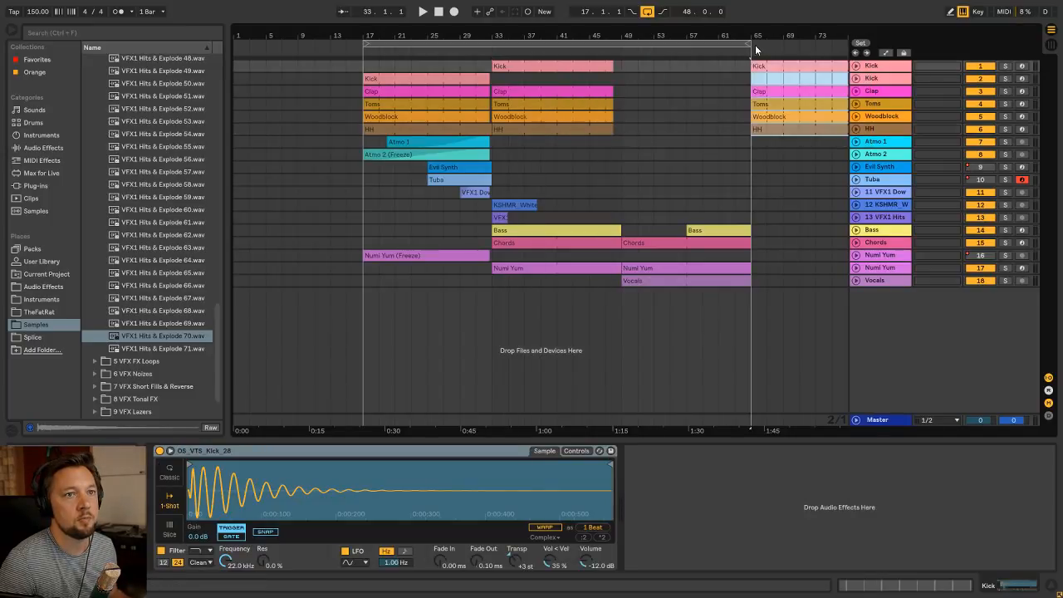
left_click_drag(544, 36, 544, 25)
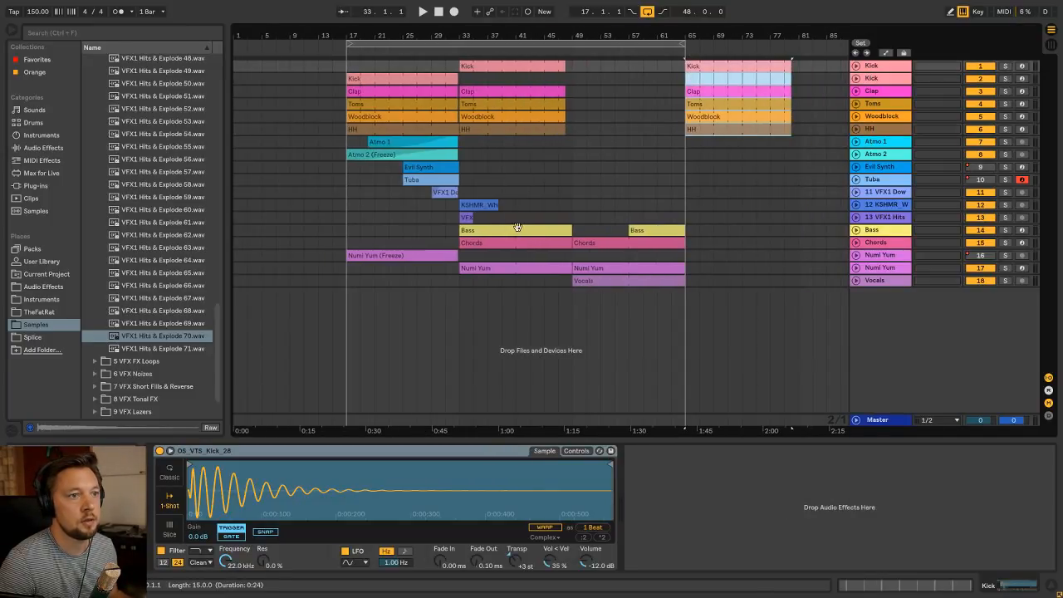
left_click_drag(517, 227, 720, 229)
Duplicate the Chords, Numi Yum and Vocals clips of the bar 49 section so the copies start at bar 65
left_click(618, 241)
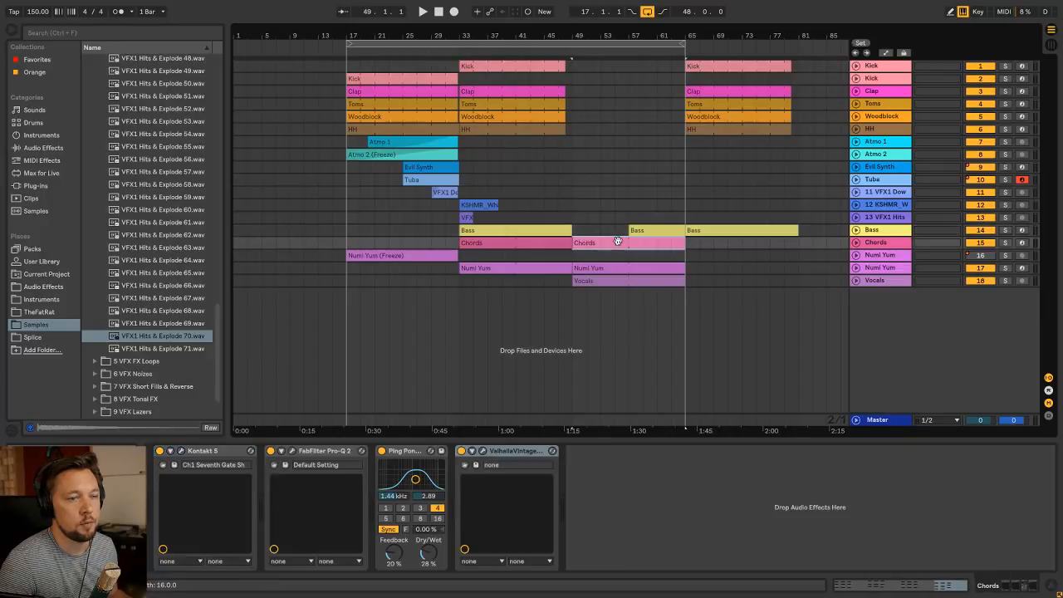
key("ctrl+d")
left_click(638, 267)
key("ctrl+d")
left_click(675, 282)
key("ctrl+d")
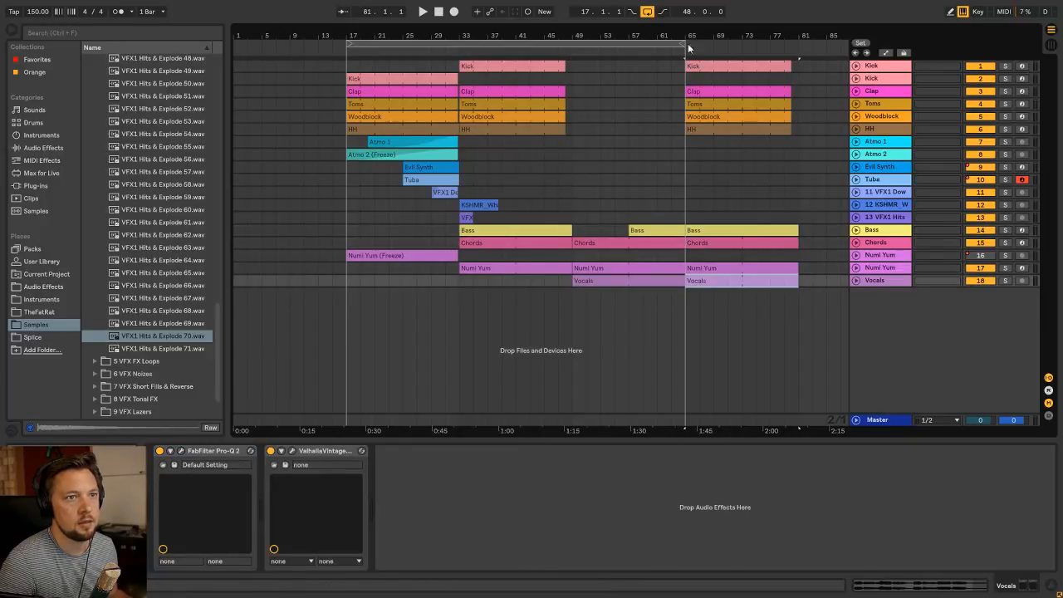
Extend the loop to bar 81 and start playback from bar 61
left_click_drag(688, 48, 799, 48)
left_click(657, 167)
key("space")
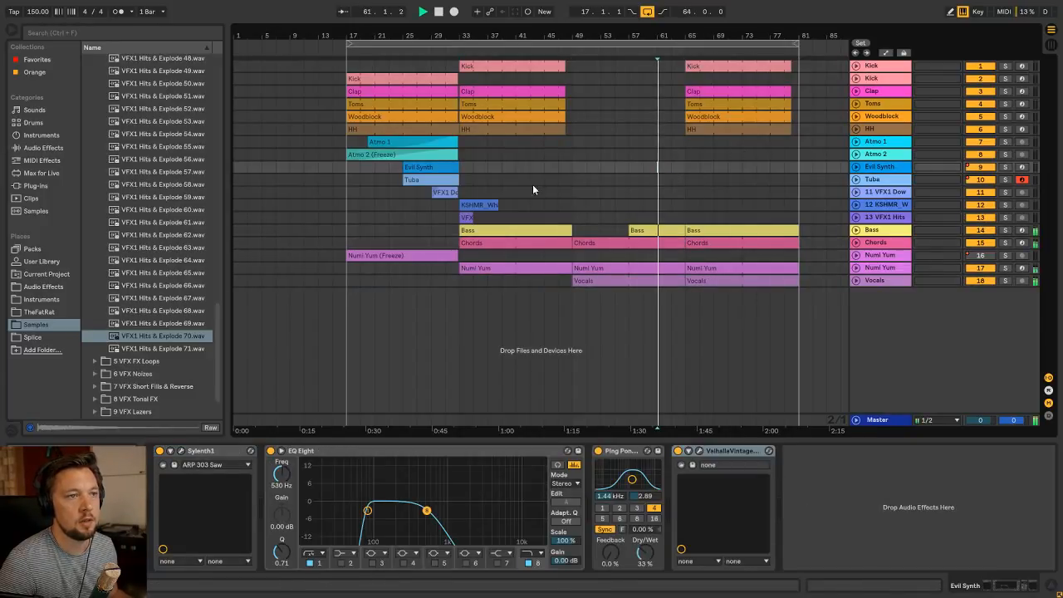
Copy the KSHMR White Noise and VFX1 Hits clips from bar 33 to bars 49 and 65
left_click(468, 218)
left_click(471, 205, "shift")
mouse_move(471, 205)
left_mouse_down()
mouse_move(700, 206)
mouse_move(567, 206)
mouse_move(583, 205)
left_mouse_up()
left_click(579, 197)
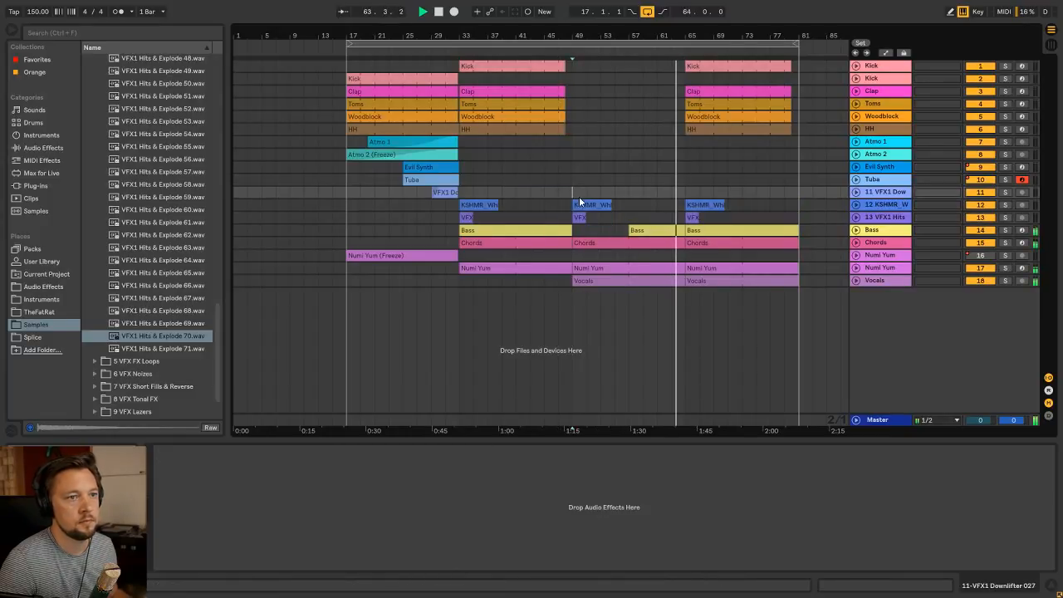
Listen to the section from bar 65 and lower the Vocals track's volume to -8.6 dB
left_click(688, 187)
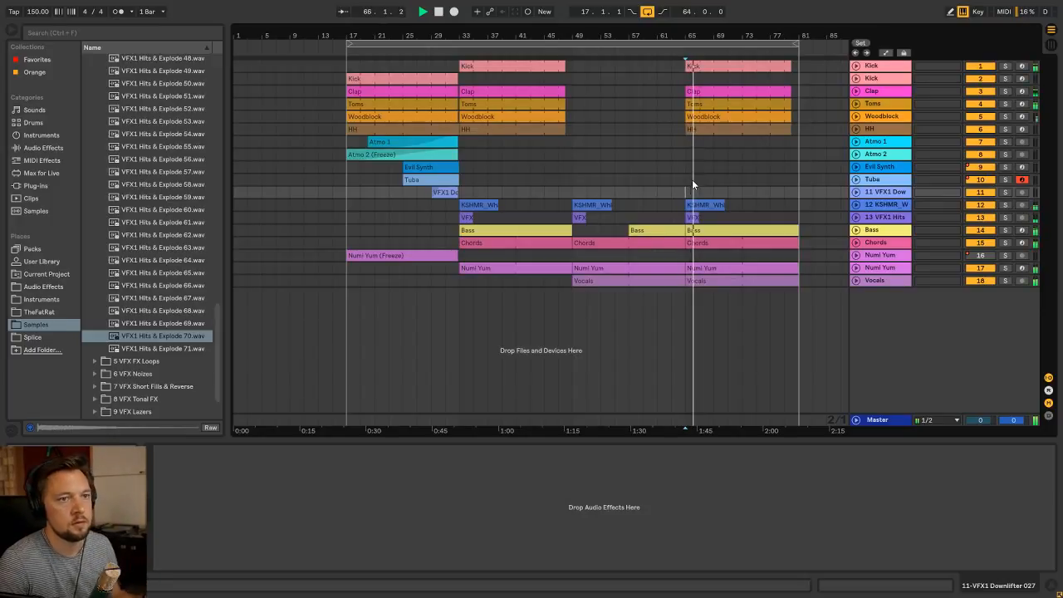
left_click(578, 190)
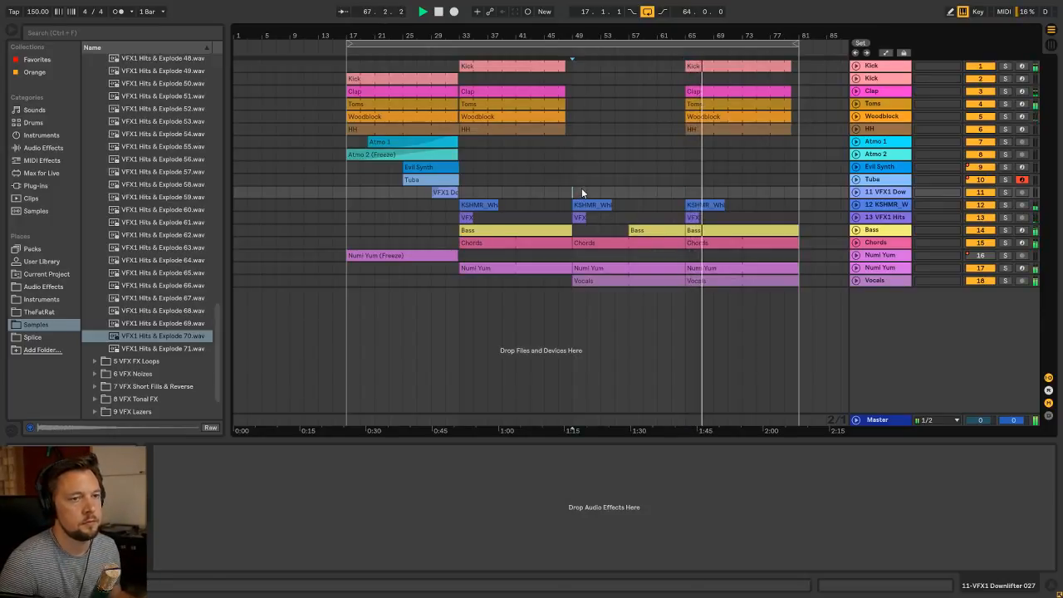
left_click(686, 83)
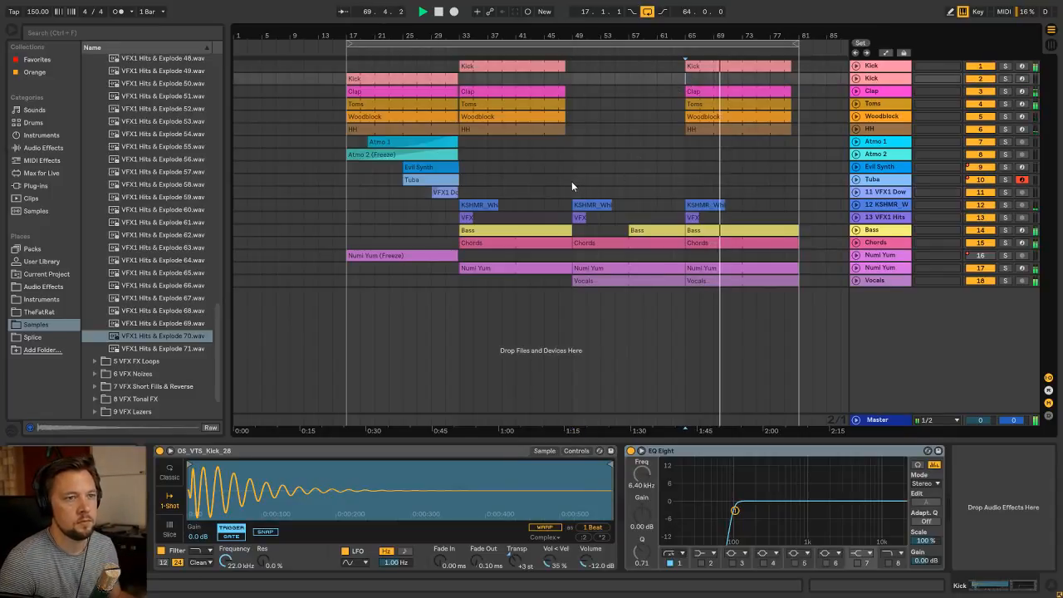
left_click(572, 181)
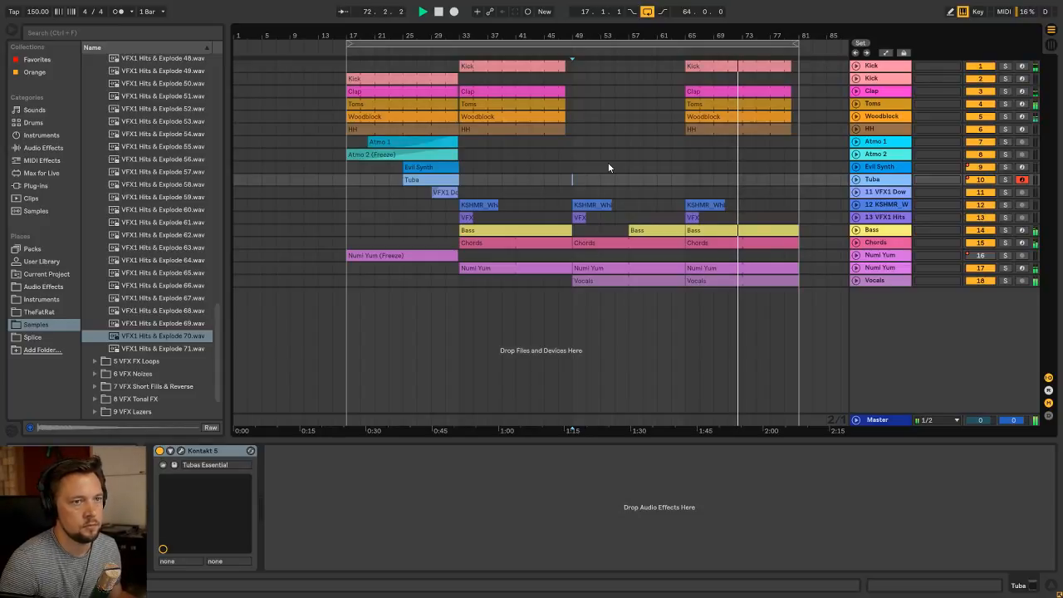
left_click(346, 204)
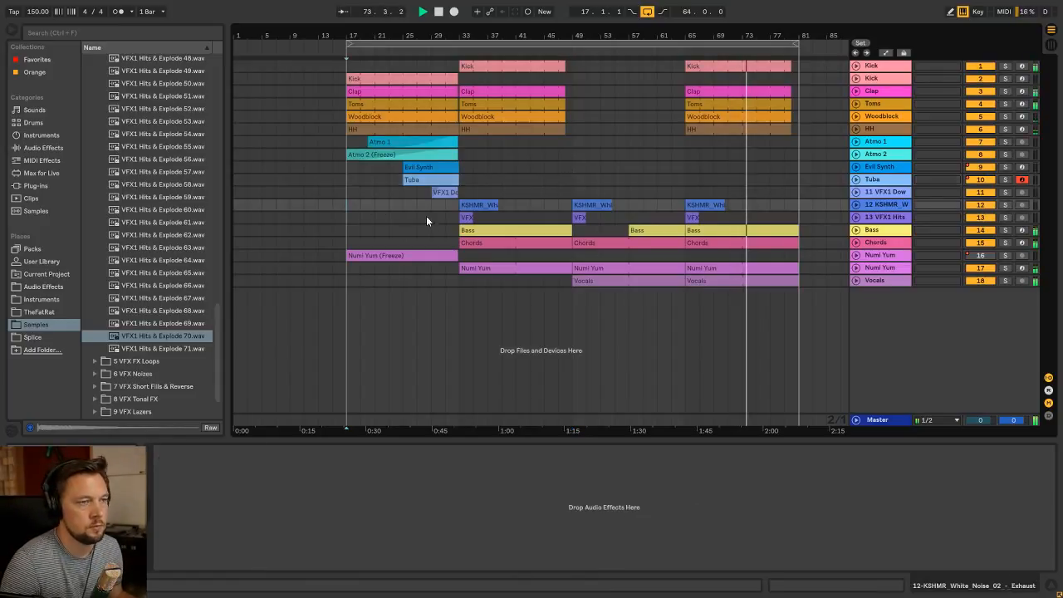
key("Tab")
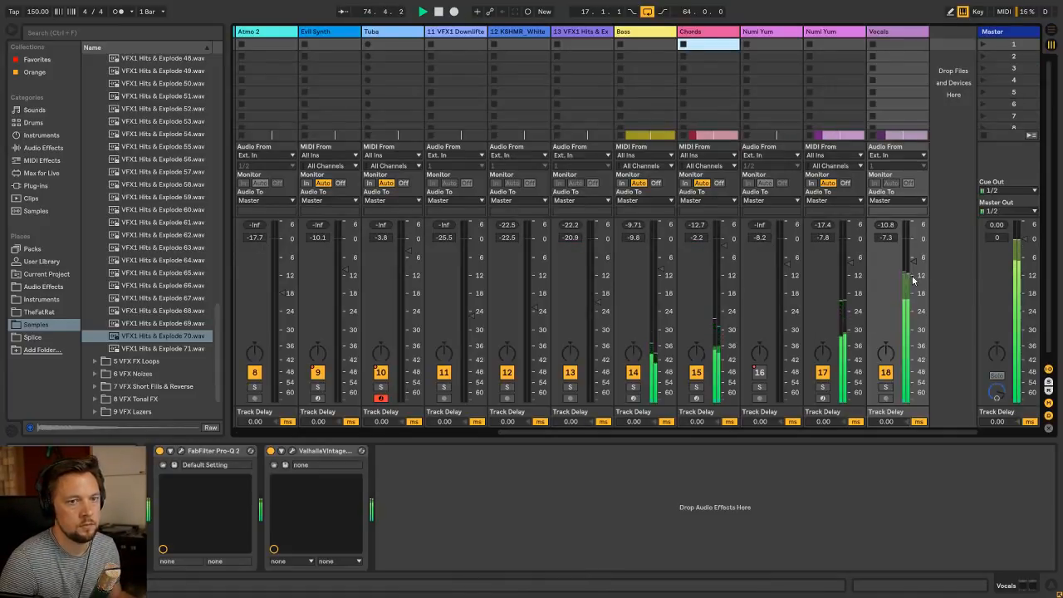
key("Tab")
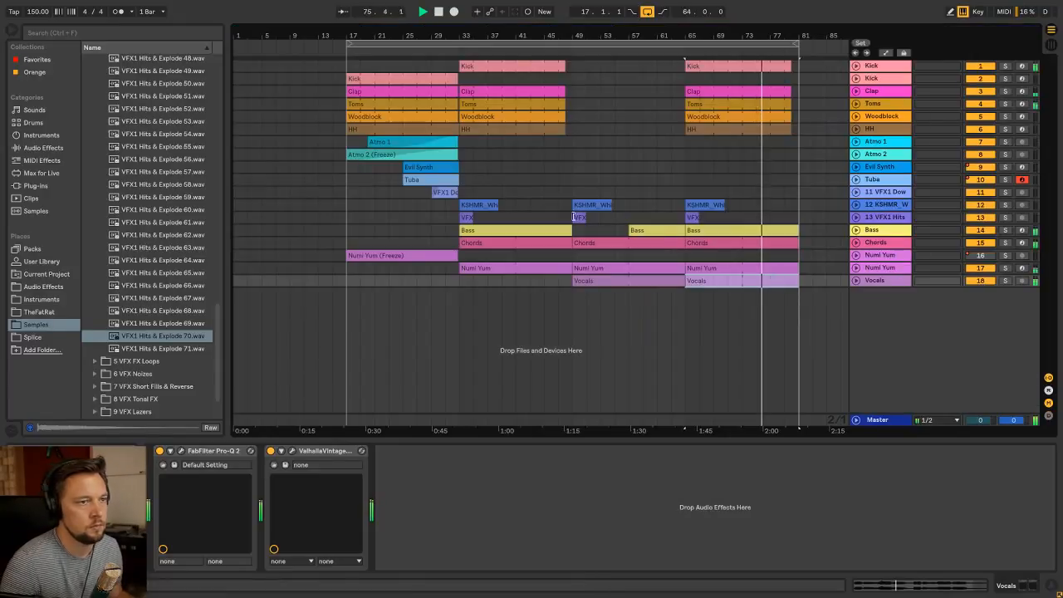
Disarm recording on the Tuba track and stop playback
left_click(346, 233)
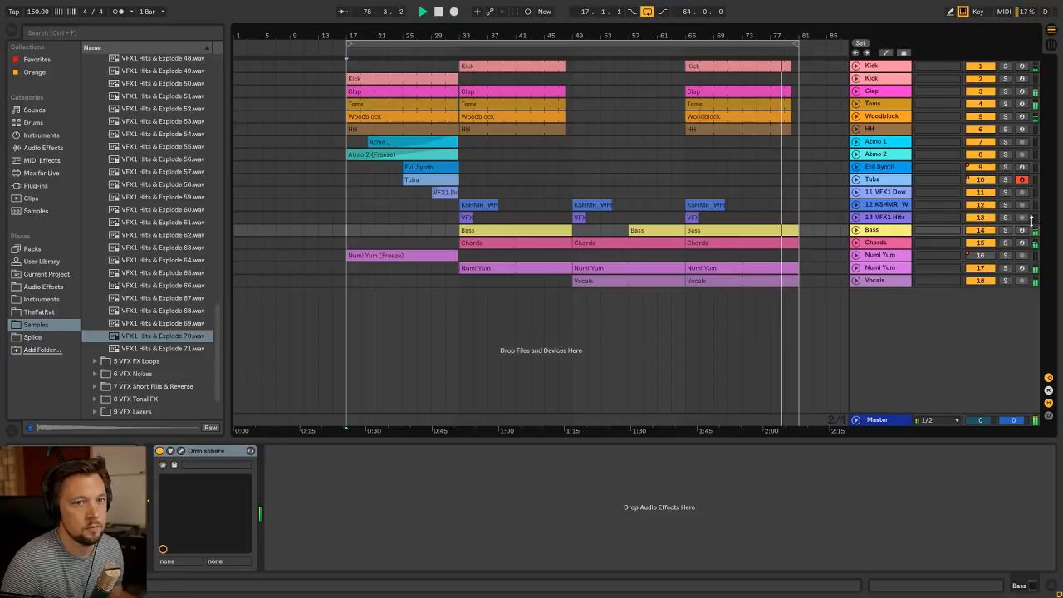
left_click(1023, 181)
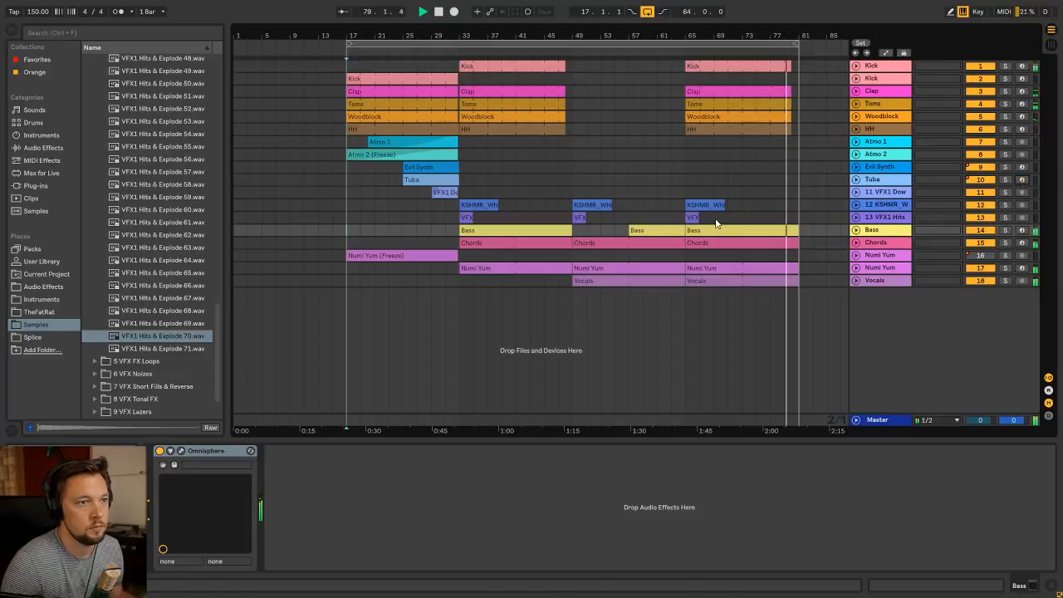
left_click(466, 180)
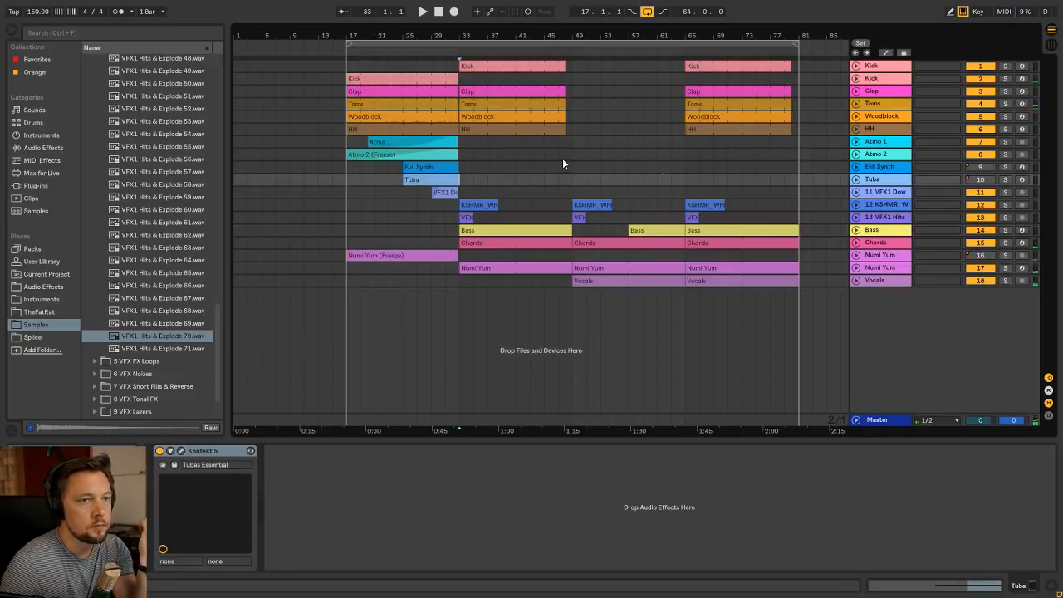
left_click(688, 182)
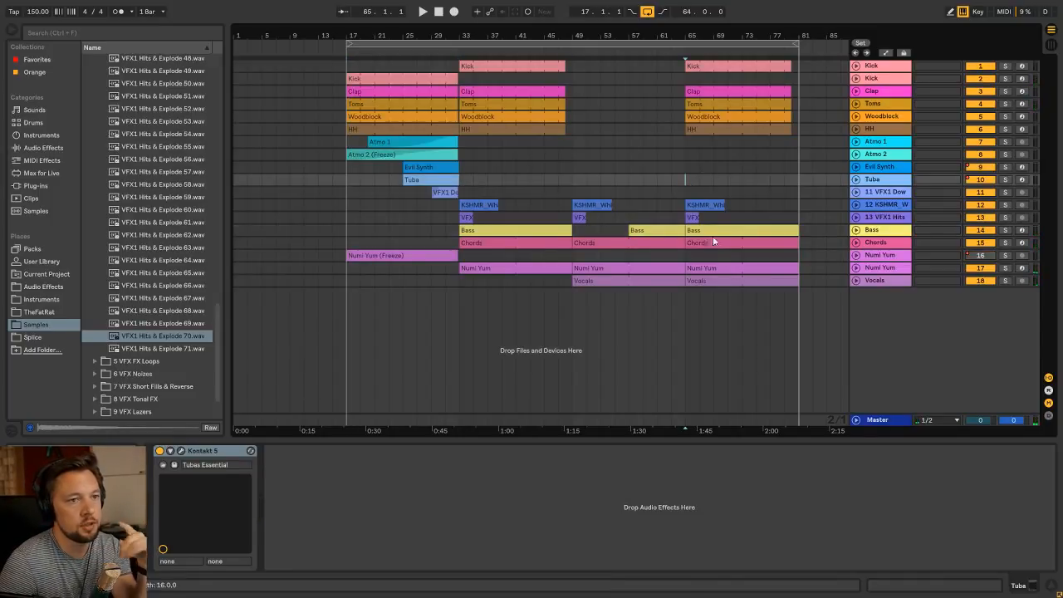
Unfold the Vocals track to show the waveforms of its clips
left_click(627, 282)
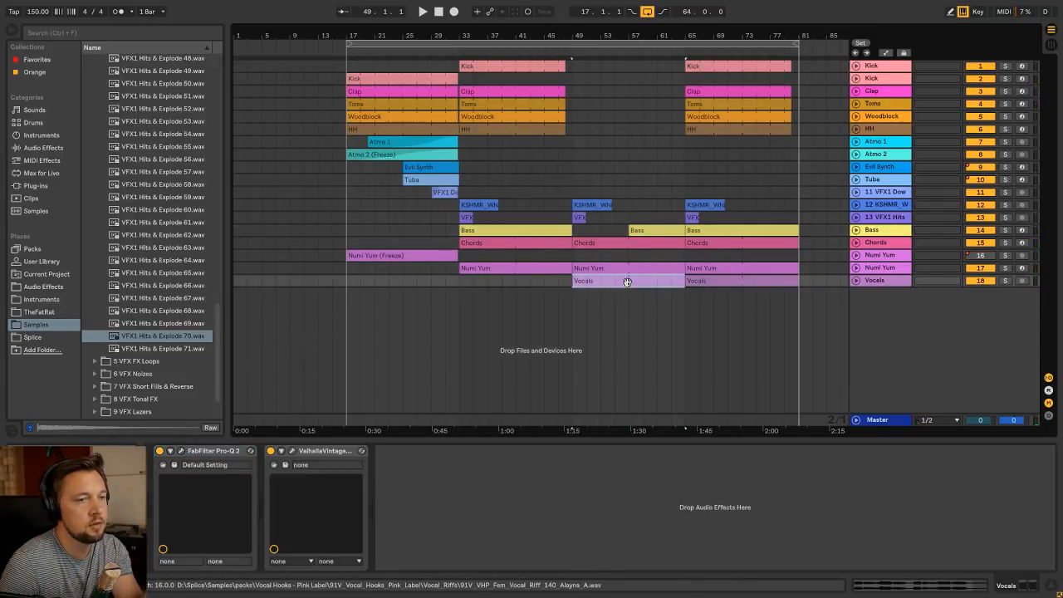
left_click(888, 282)
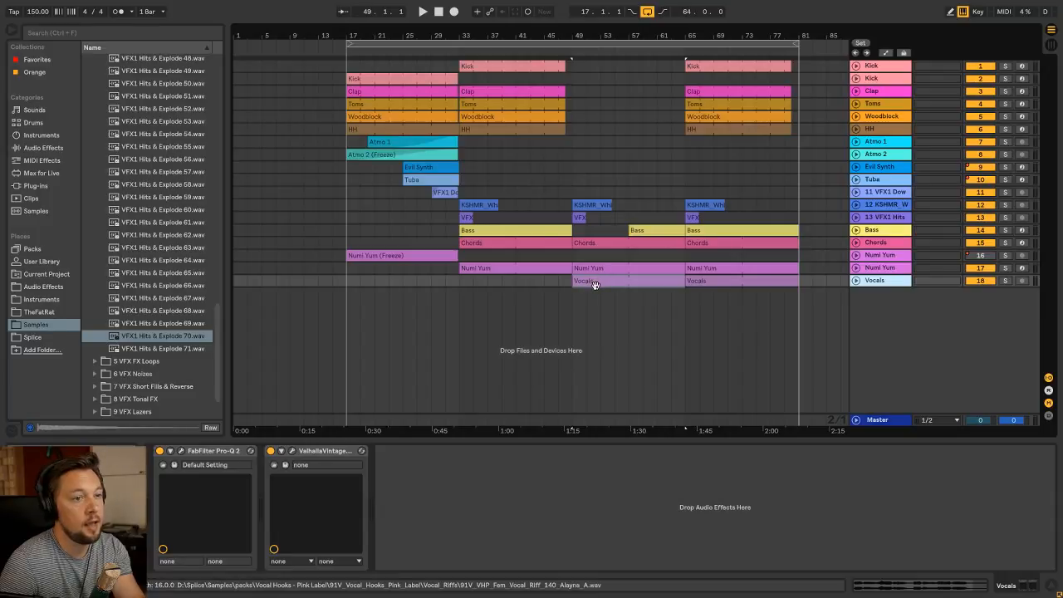
left_click(856, 281)
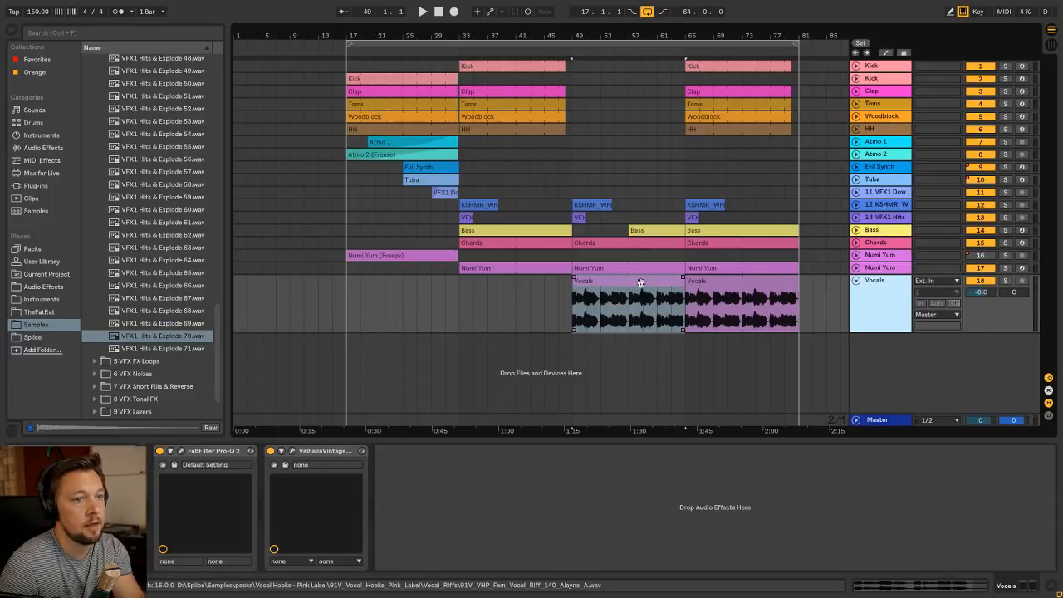
left_click(632, 280)
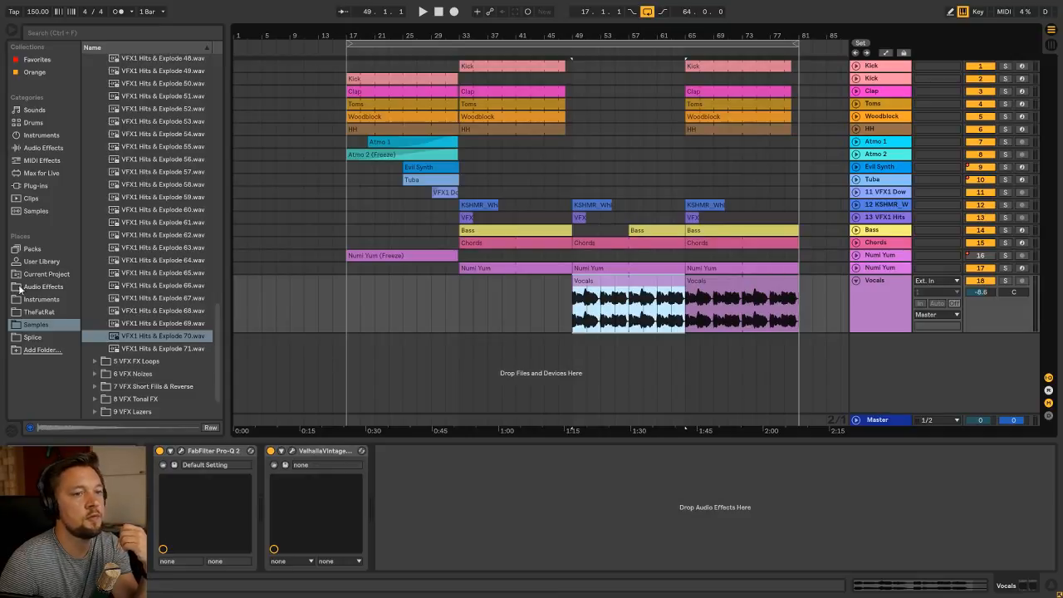
left_click(568, 323)
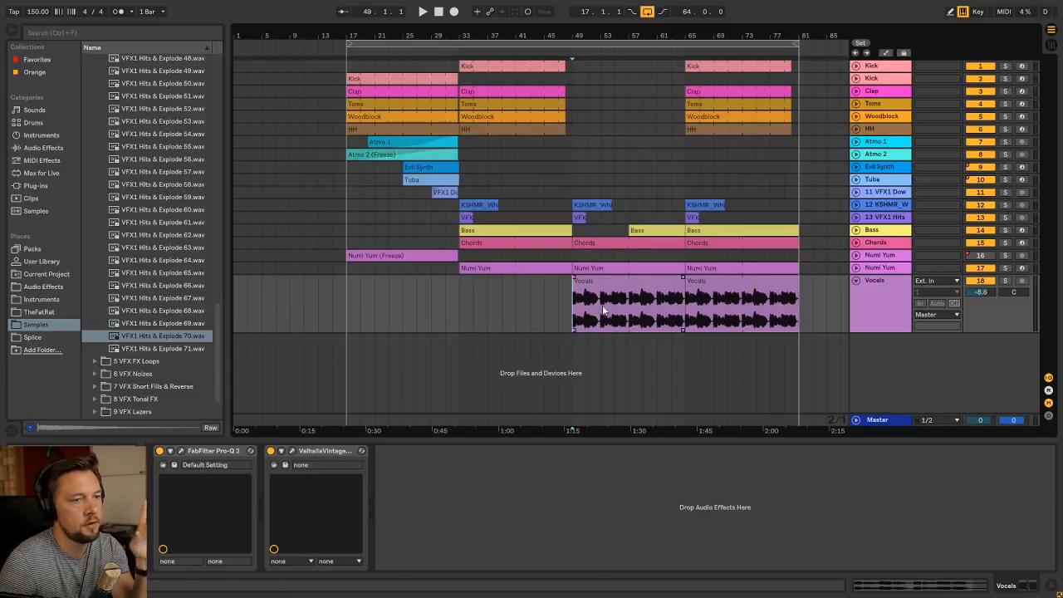
left_click(662, 286)
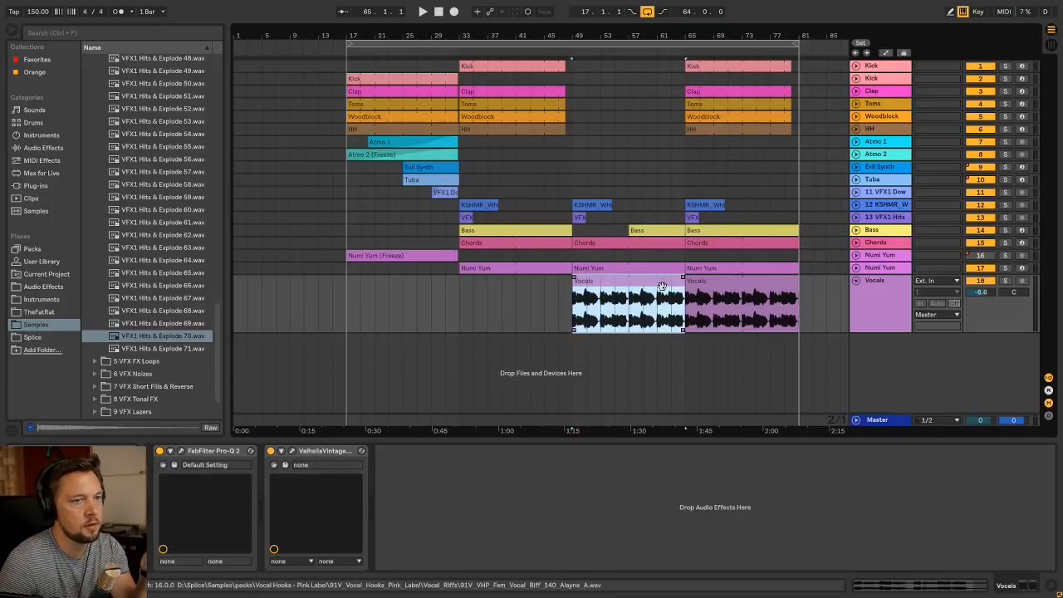
left_click(894, 286)
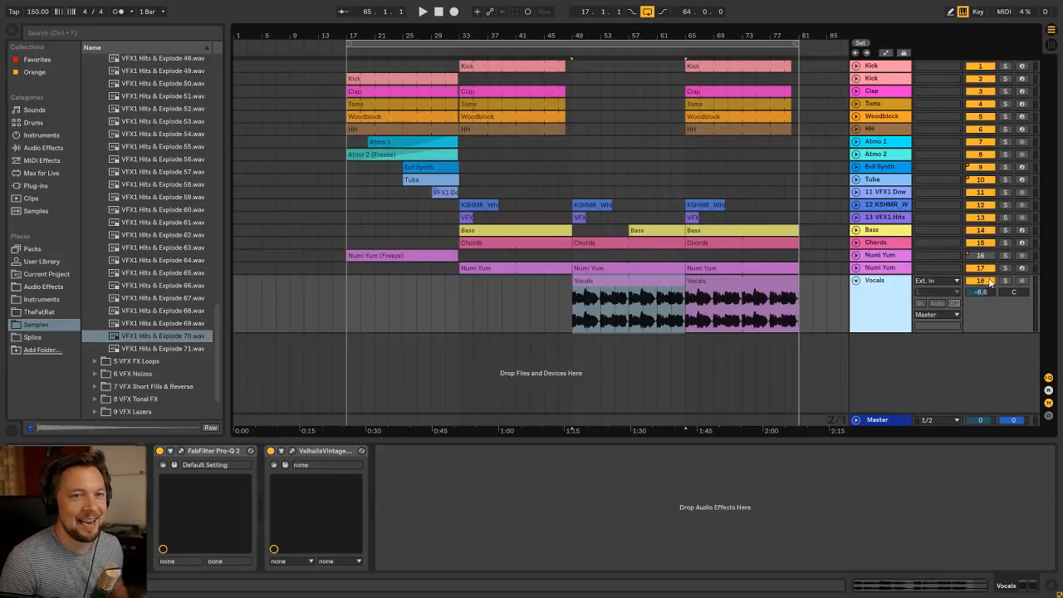
Play the vocal section from bar 49, mute the Vocals track partway through, and stop playback
left_click(587, 282)
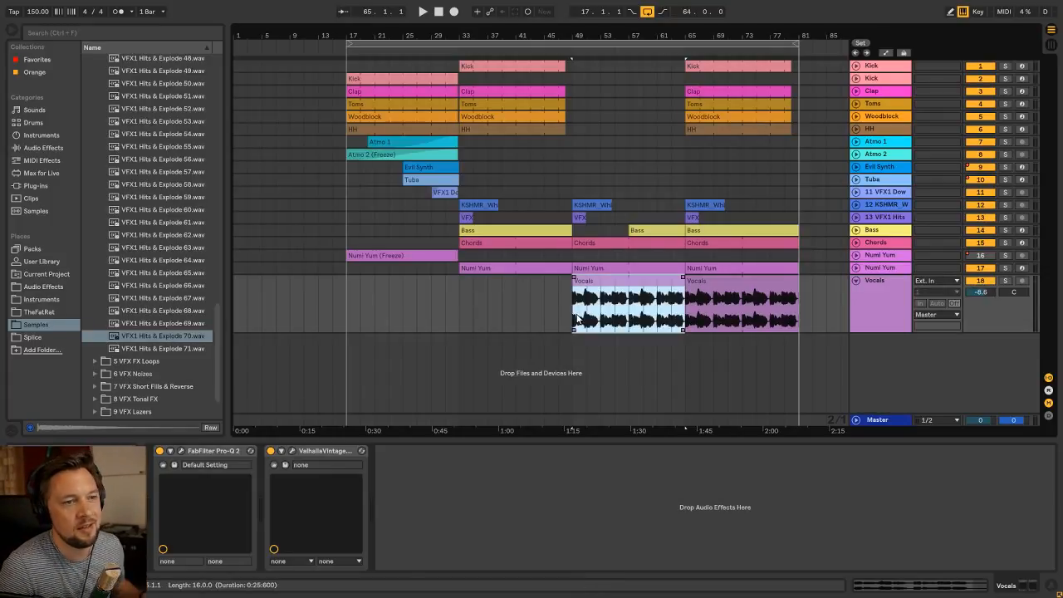
key("space")
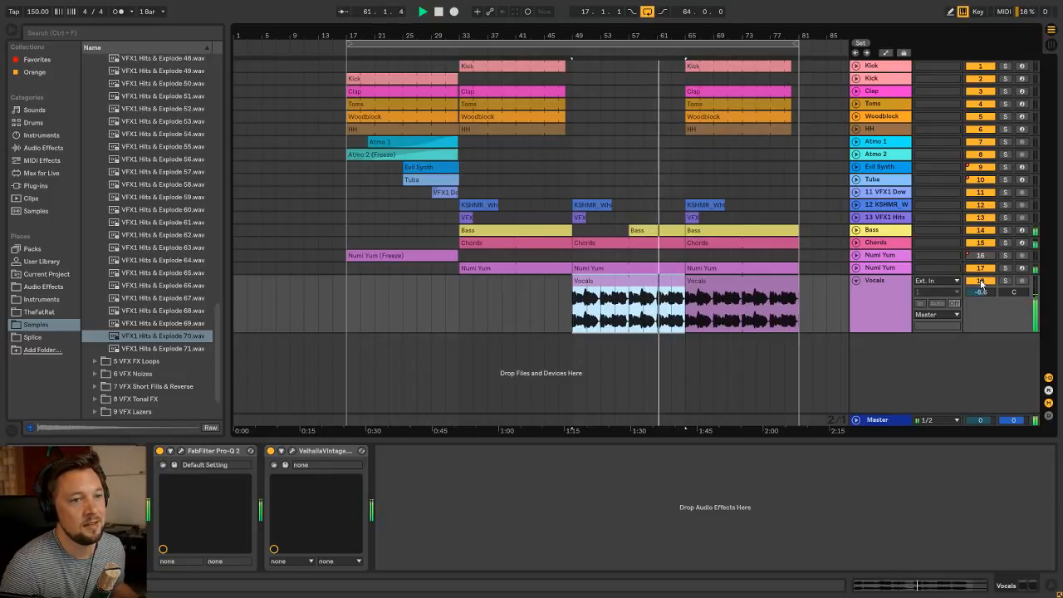
left_click(980, 283)
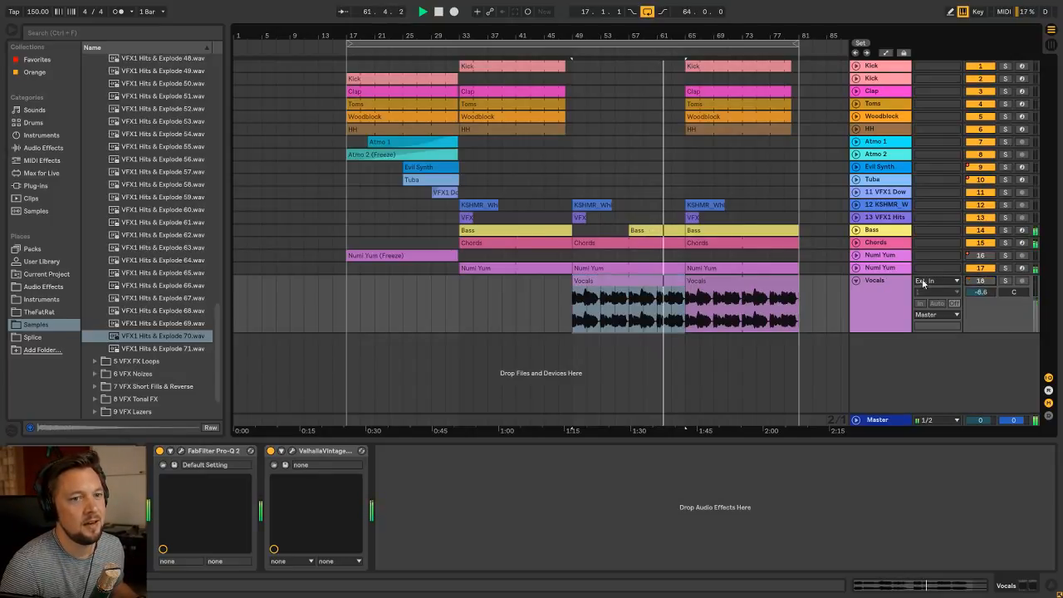
left_click(670, 319)
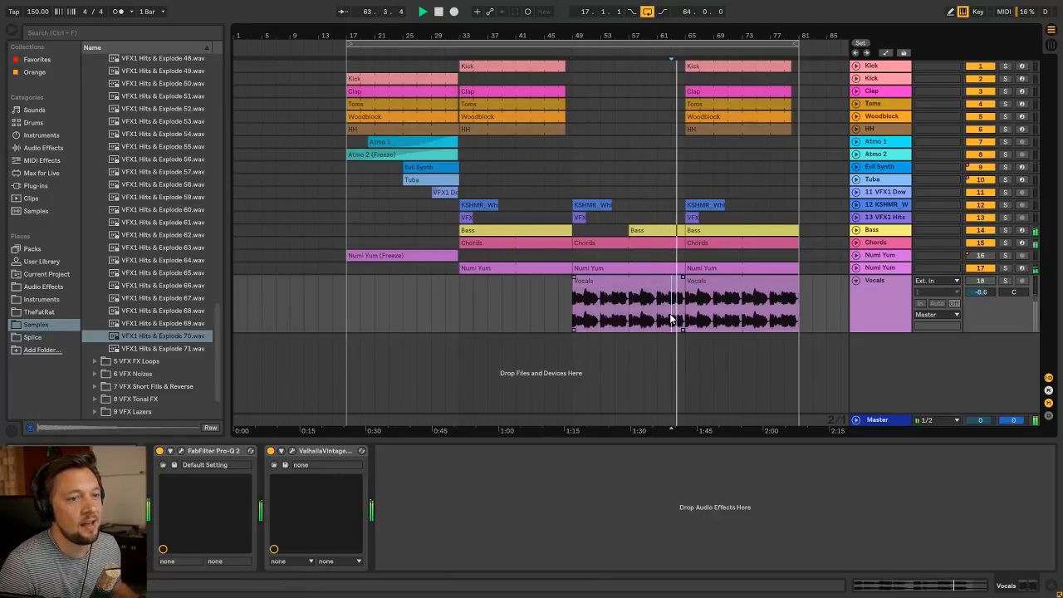
left_click(578, 321)
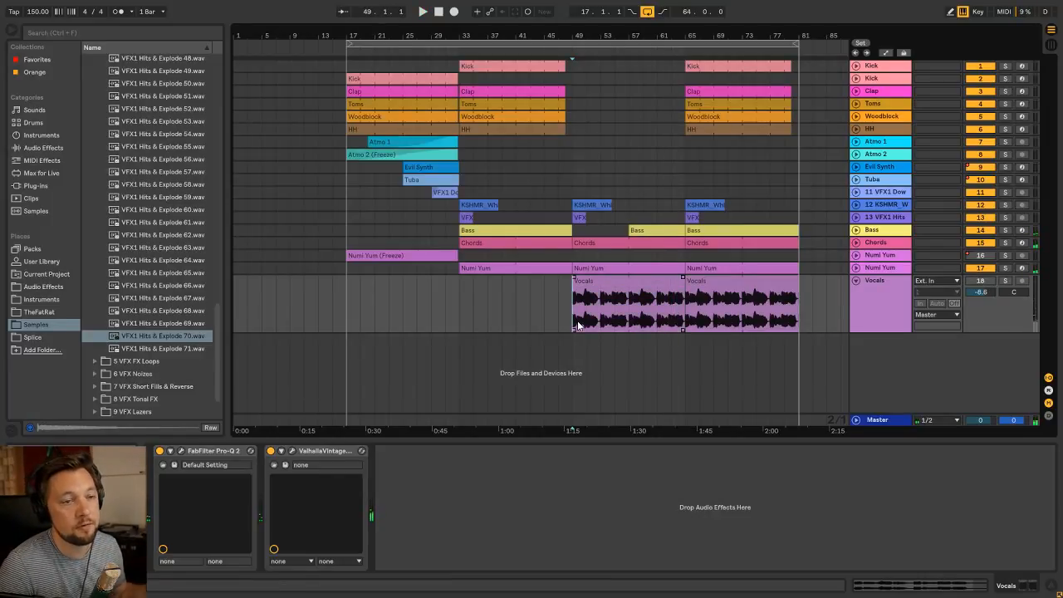
left_click(621, 316)
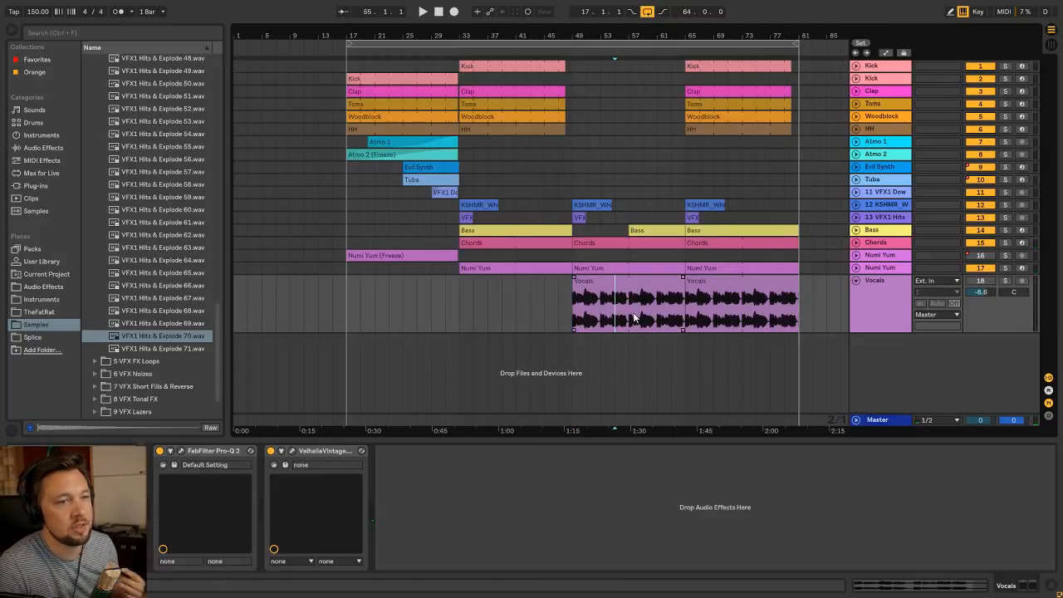
left_click(575, 317)
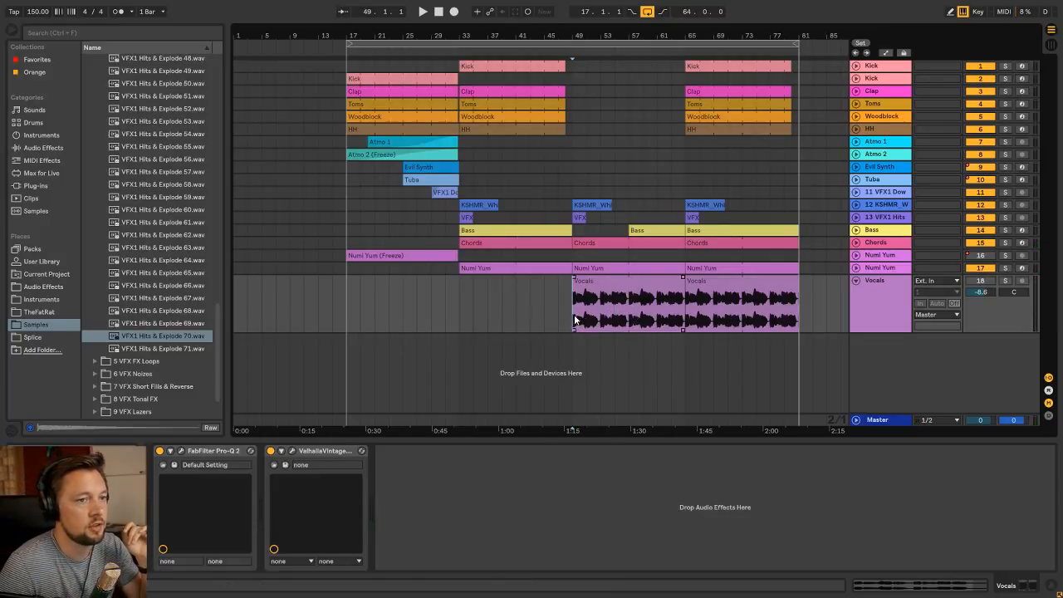
left_click(621, 281)
left_click(888, 285)
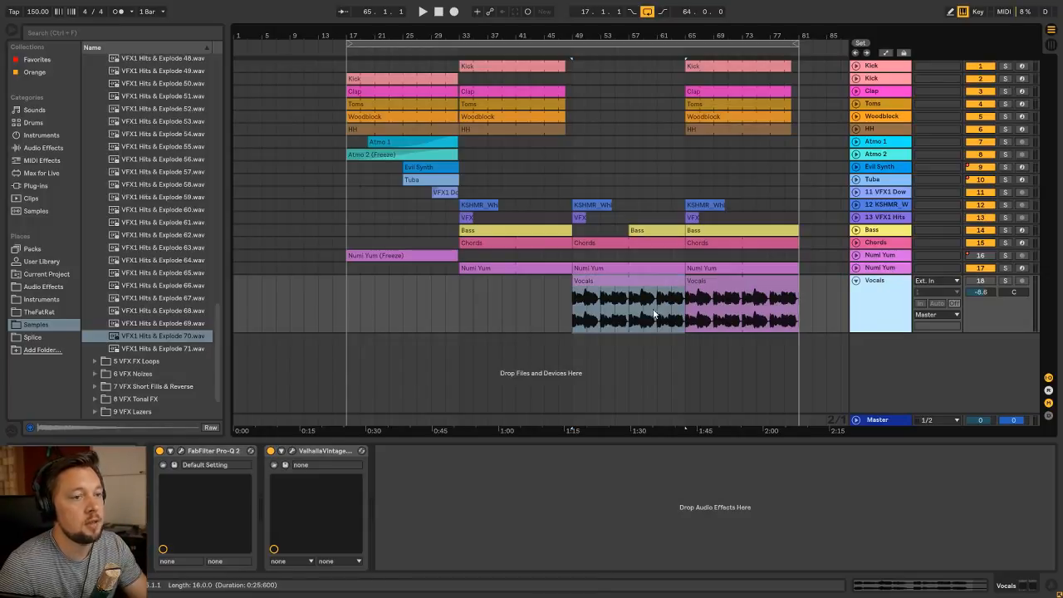
left_click(728, 280)
left_click(630, 287)
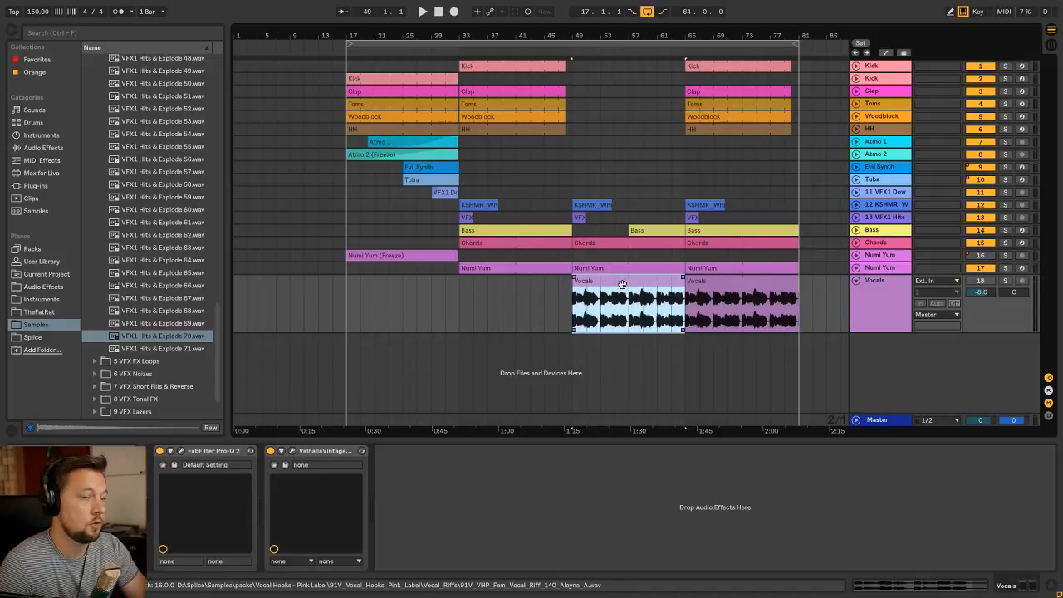
left_click(562, 315)
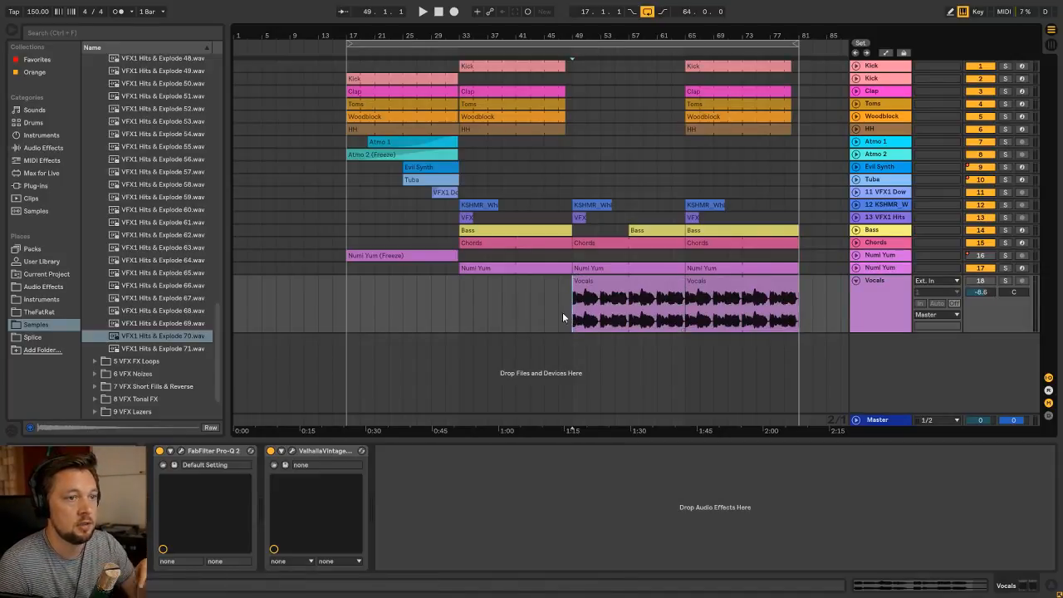
left_click(664, 290)
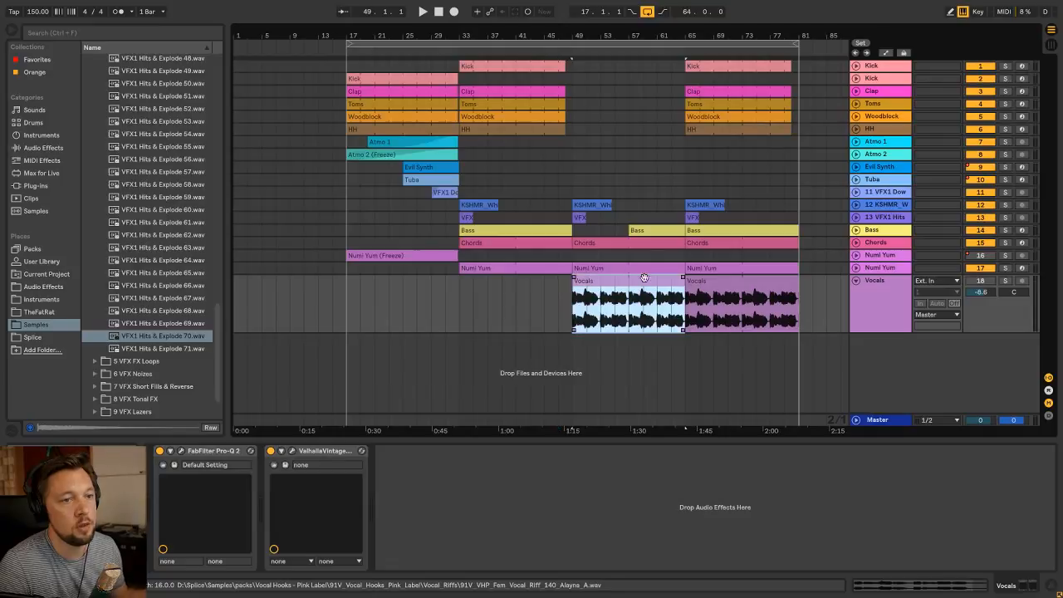
Select the Vocals clip at bar 49 and fold the Vocals track to hide its waveforms
left_click(718, 287)
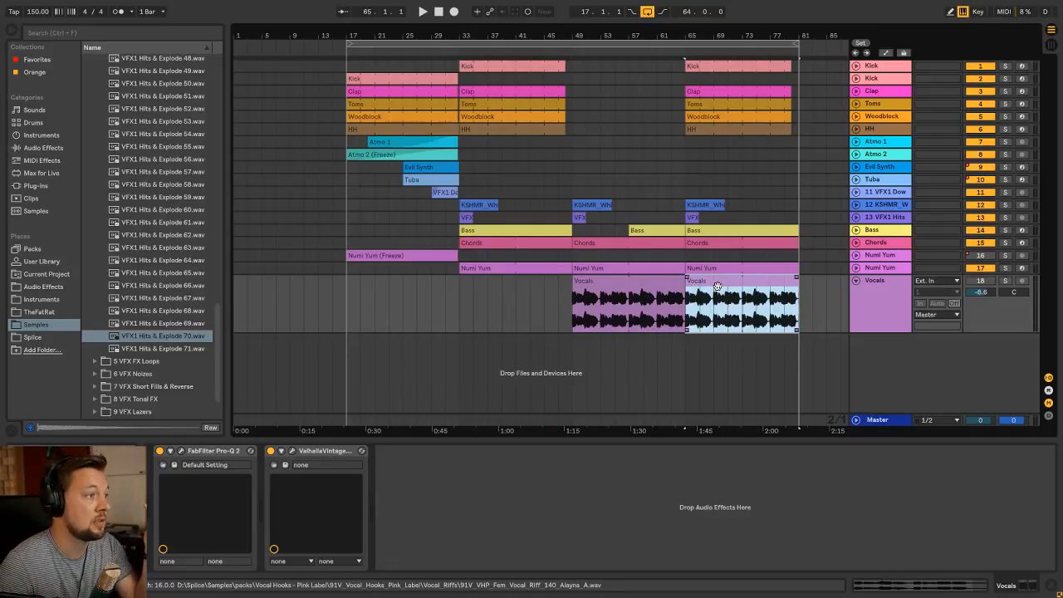
left_click(629, 290)
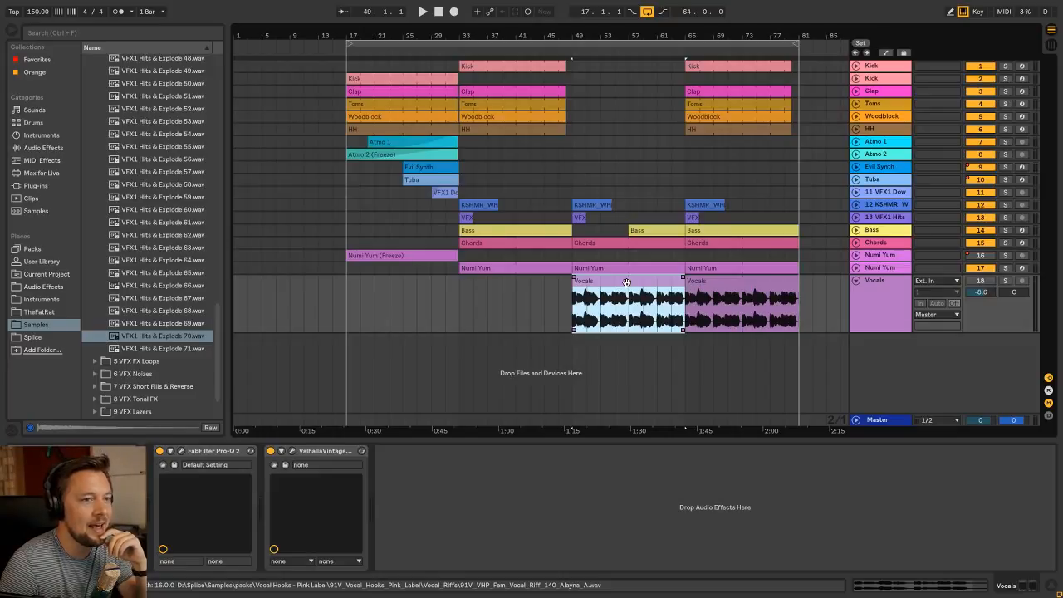
left_click(871, 287)
left_click(856, 281)
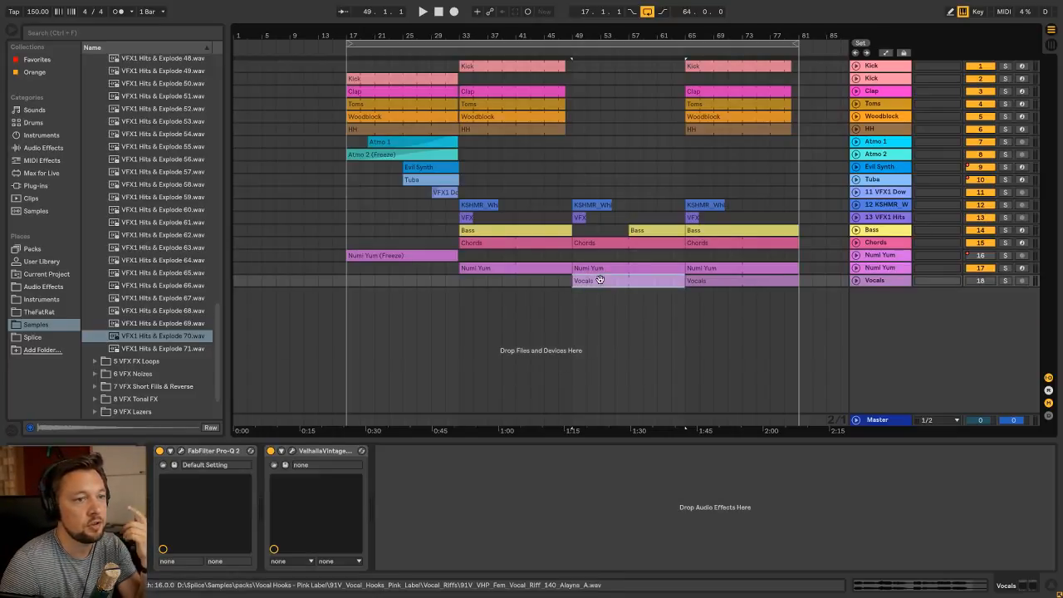
left_click(685, 192)
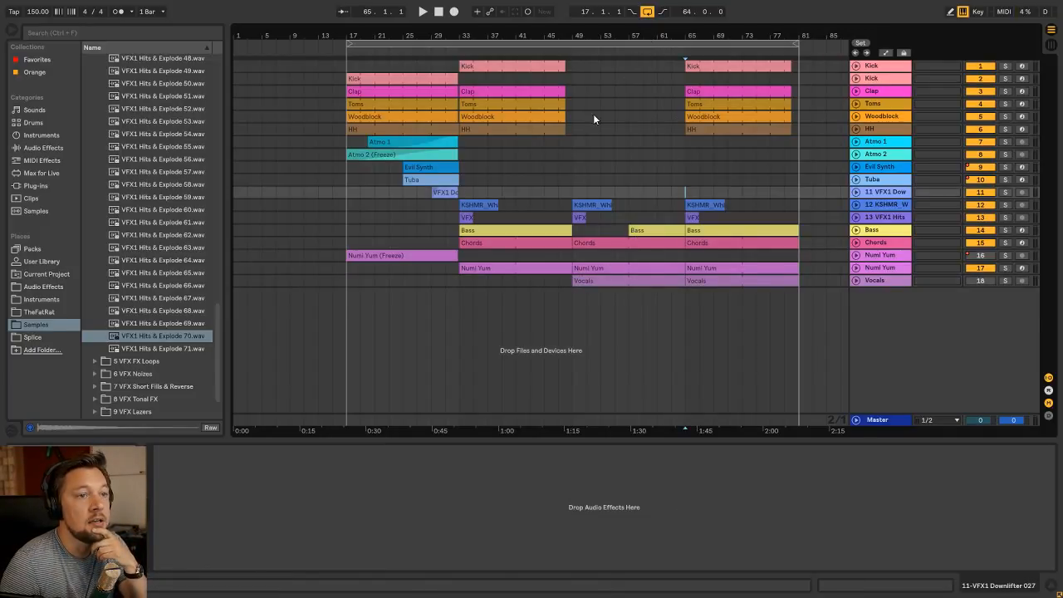
left_click(575, 179)
left_click(465, 178)
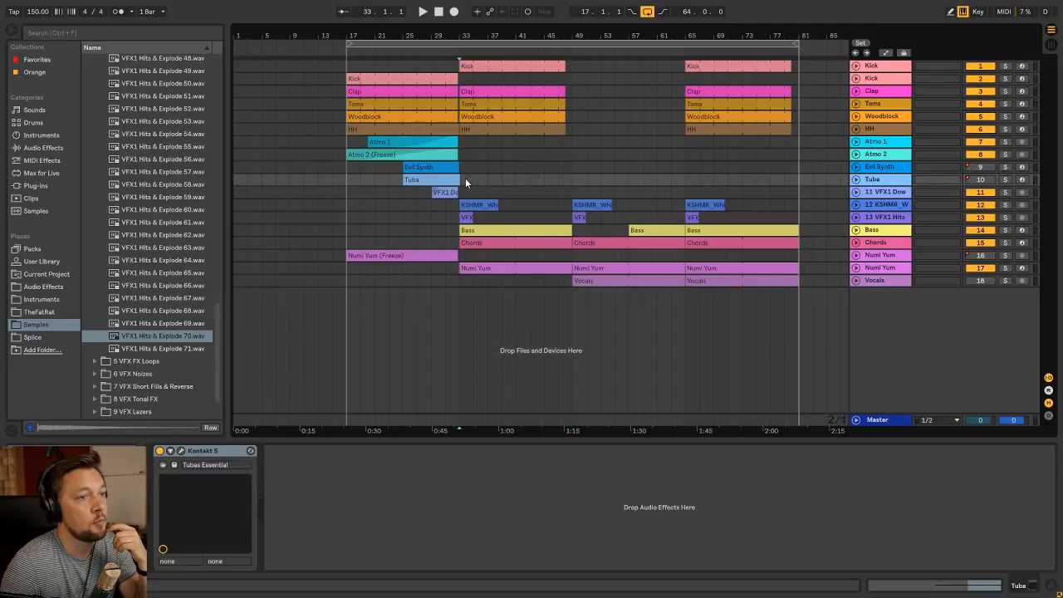
left_click(455, 66)
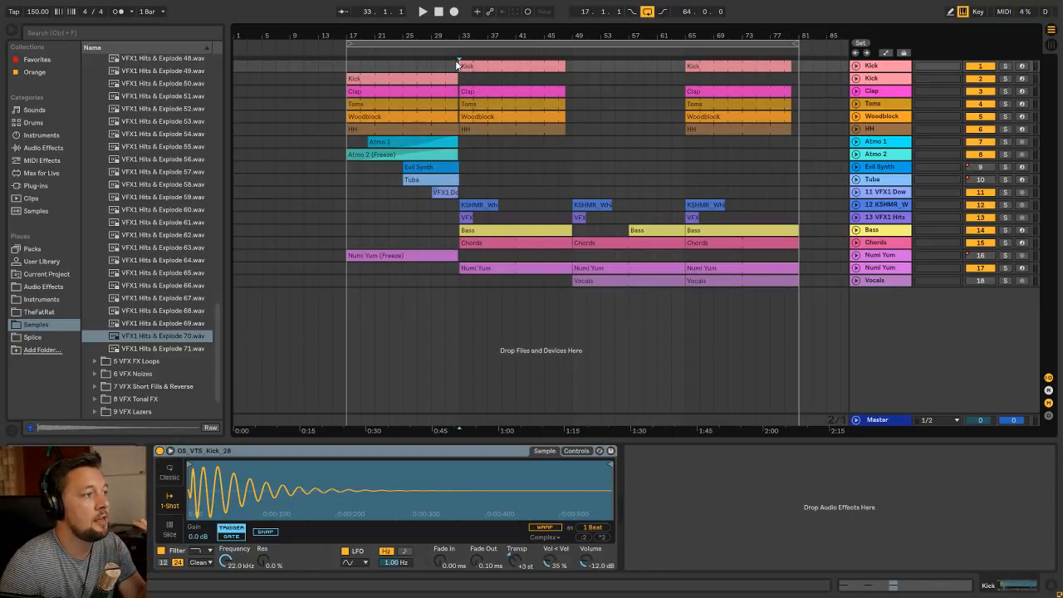
left_click(463, 183)
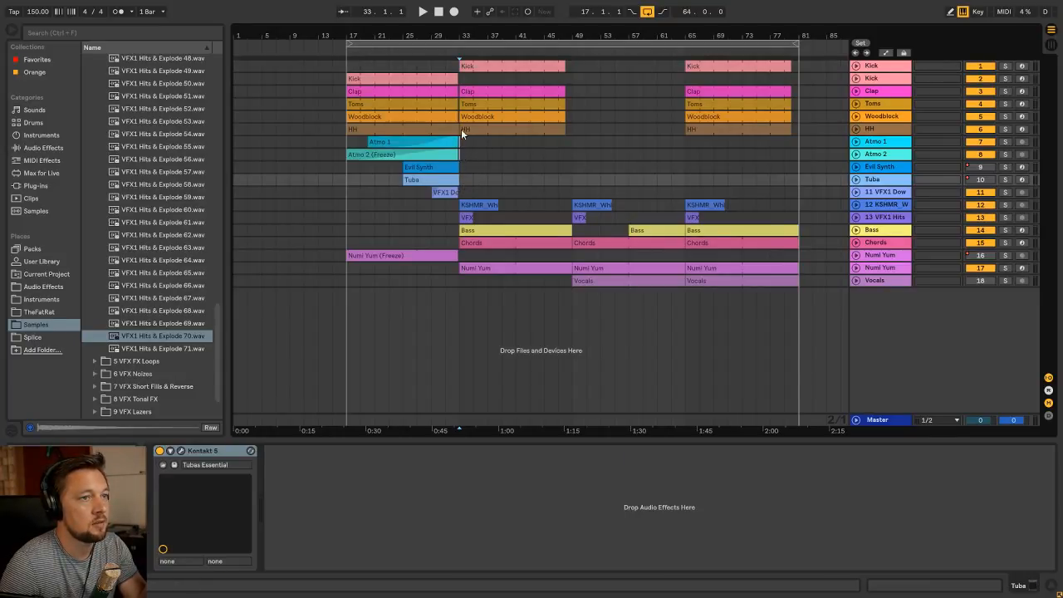
left_click(459, 64)
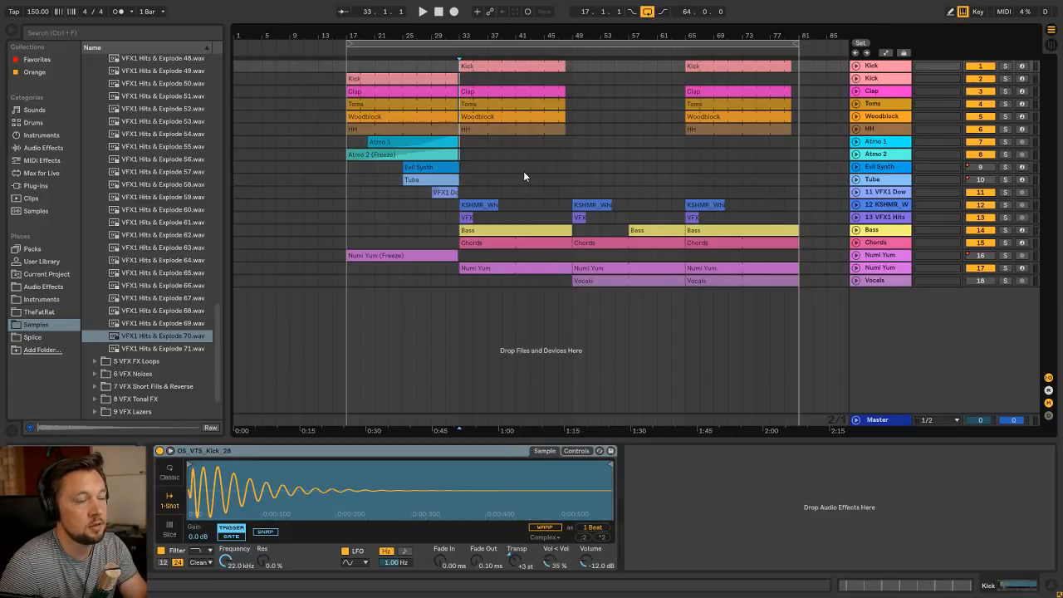
left_click(453, 231)
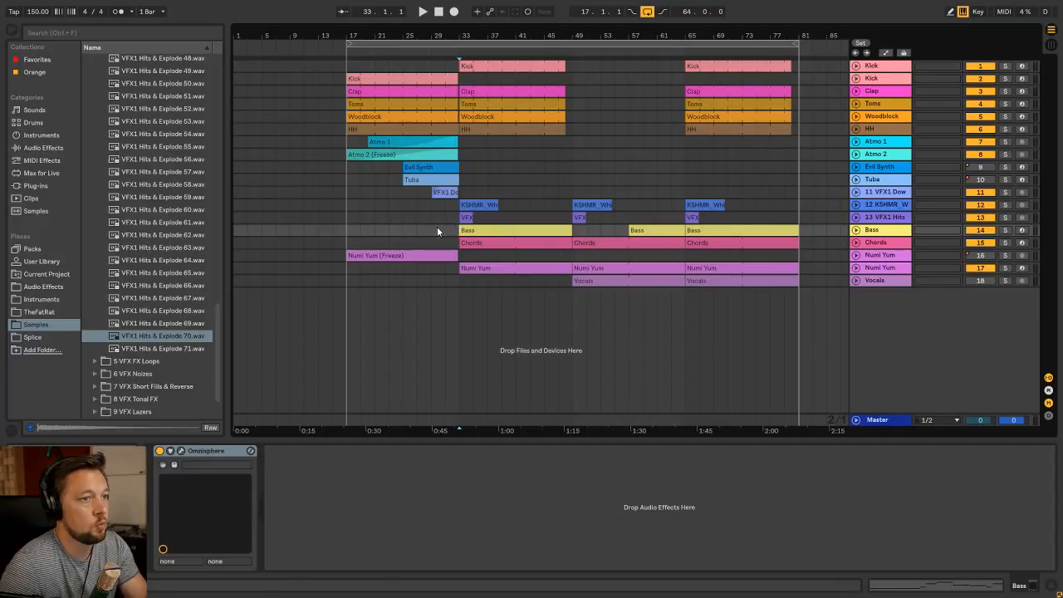
left_click_drag(437, 231, 380, 66)
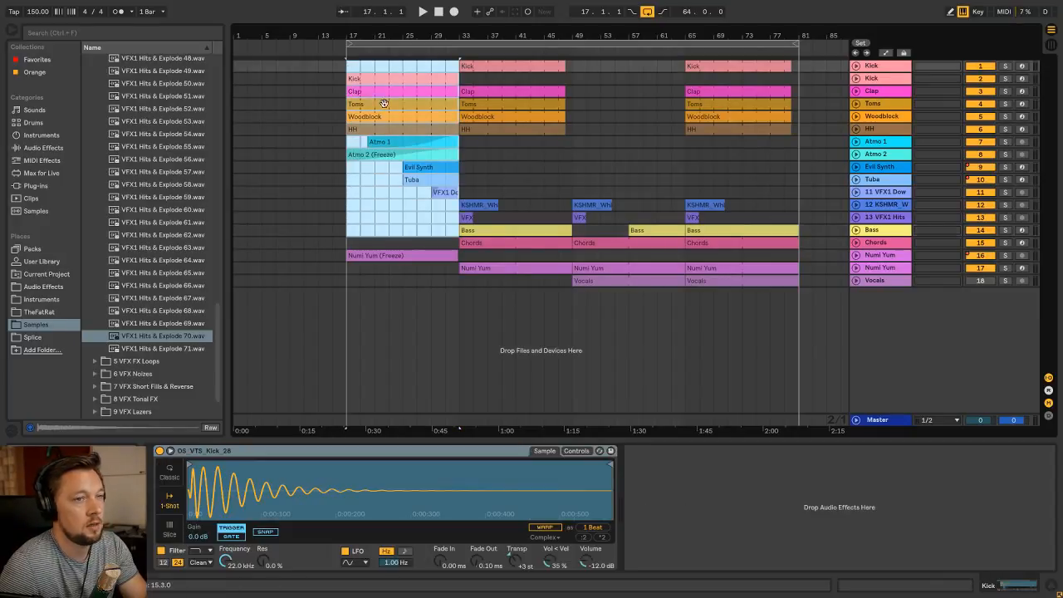
left_click(581, 178)
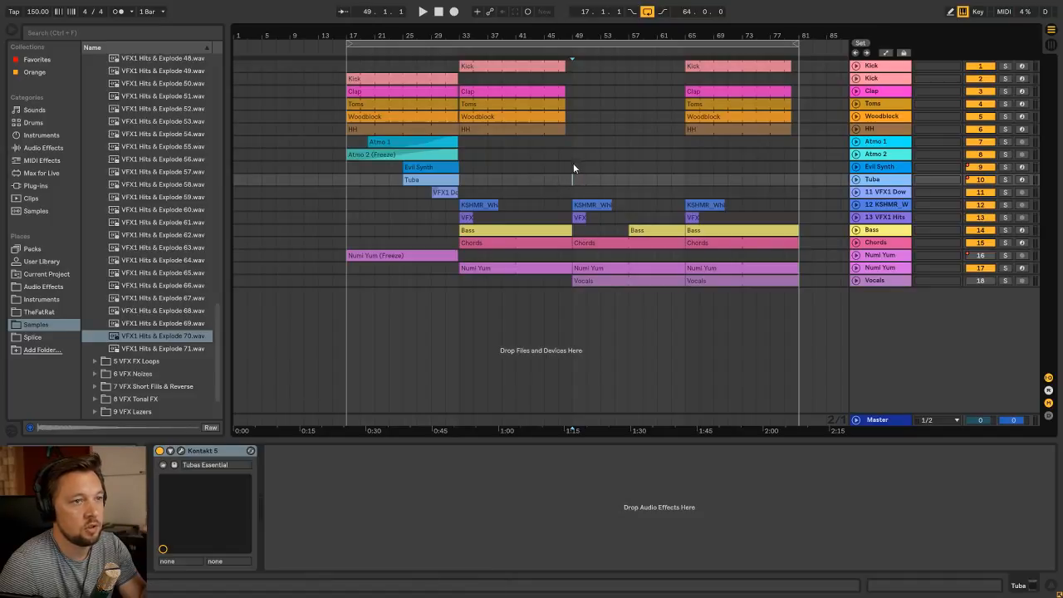
left_click(351, 67)
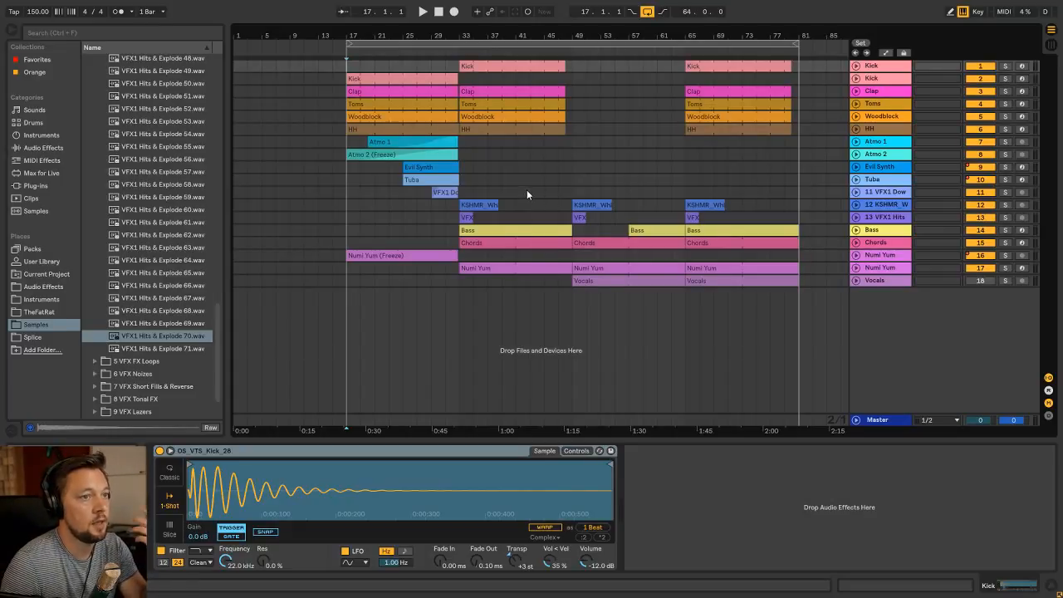
left_click(350, 193)
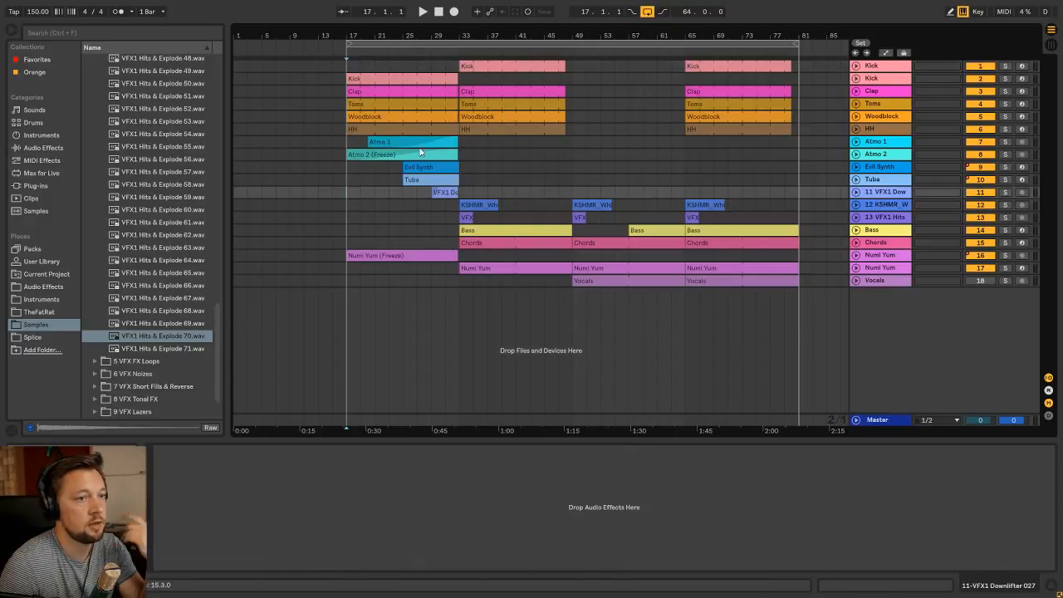
left_click(684, 185)
left_click(684, 180)
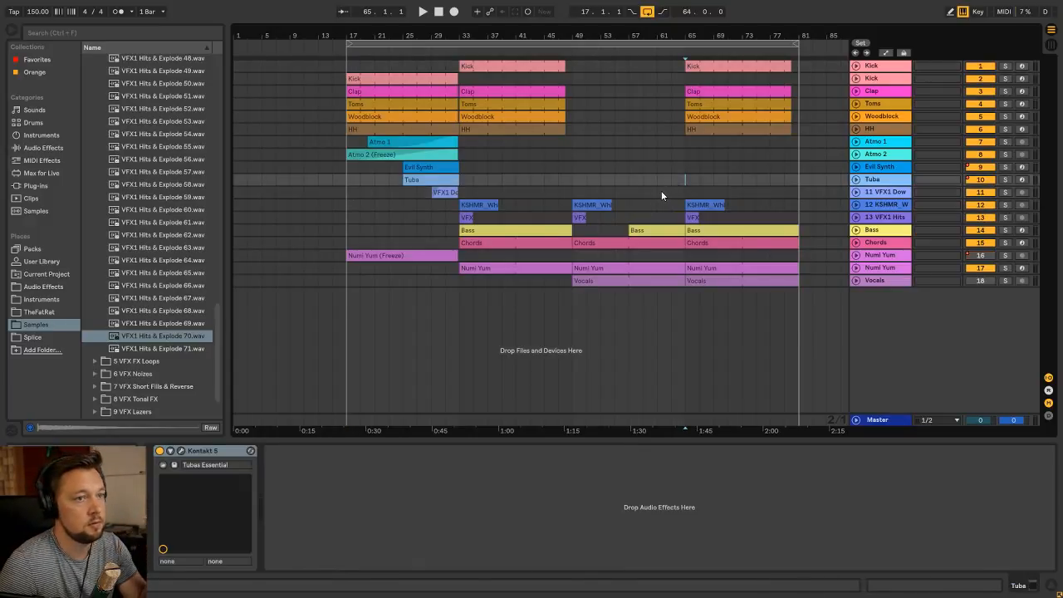
left_click(572, 179)
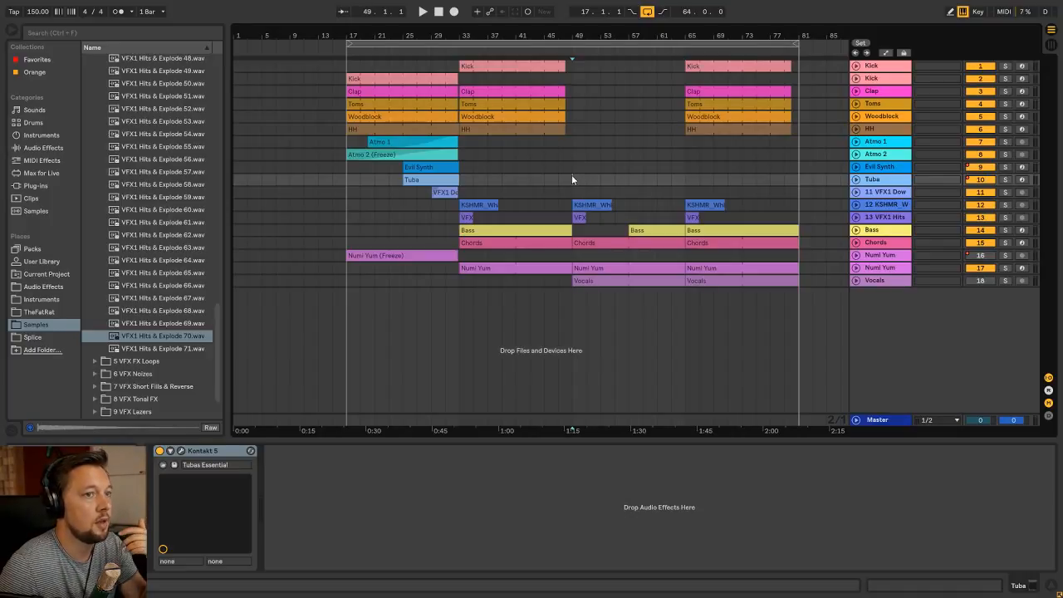
left_click(572, 167)
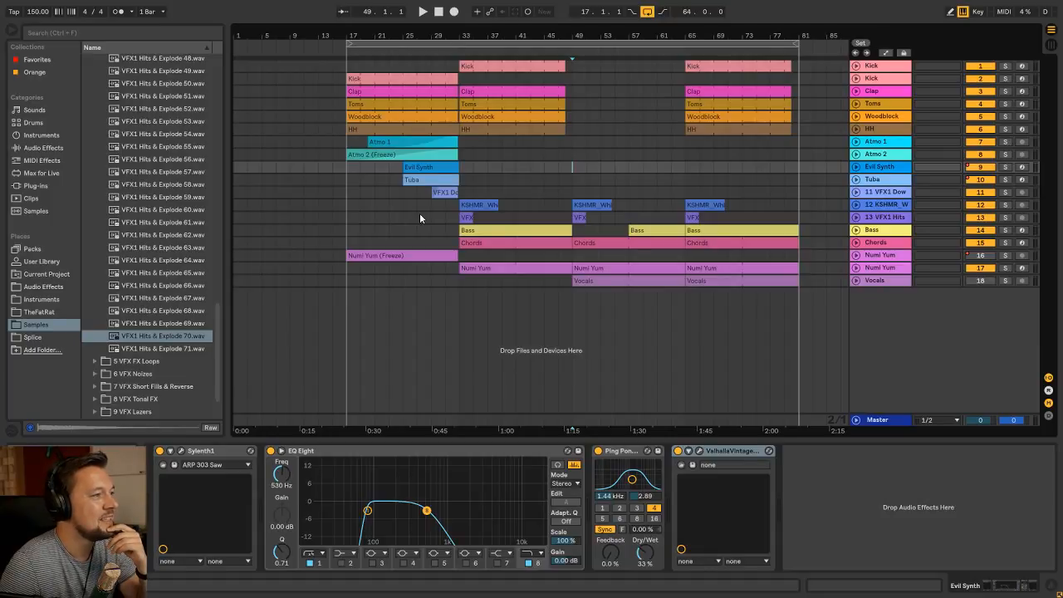
left_click(461, 146)
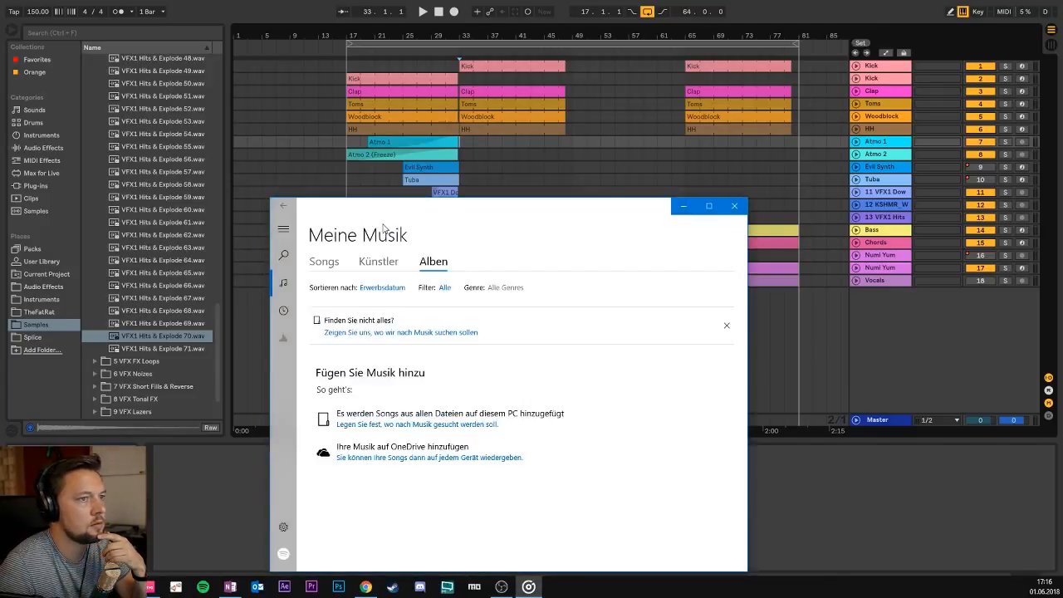
left_click_drag(386, 215, 0, 124)
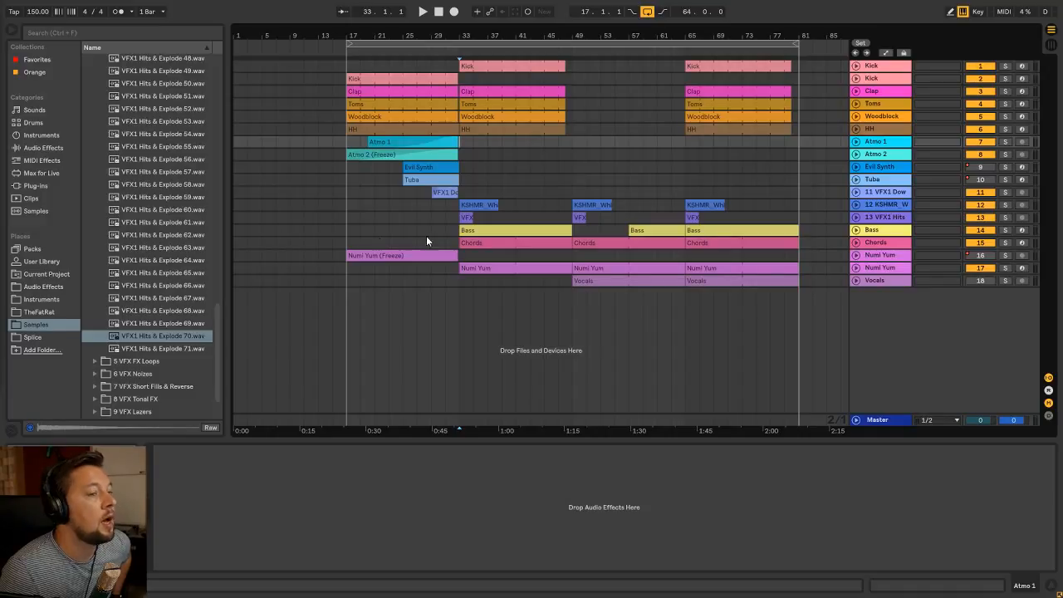
left_click(348, 218)
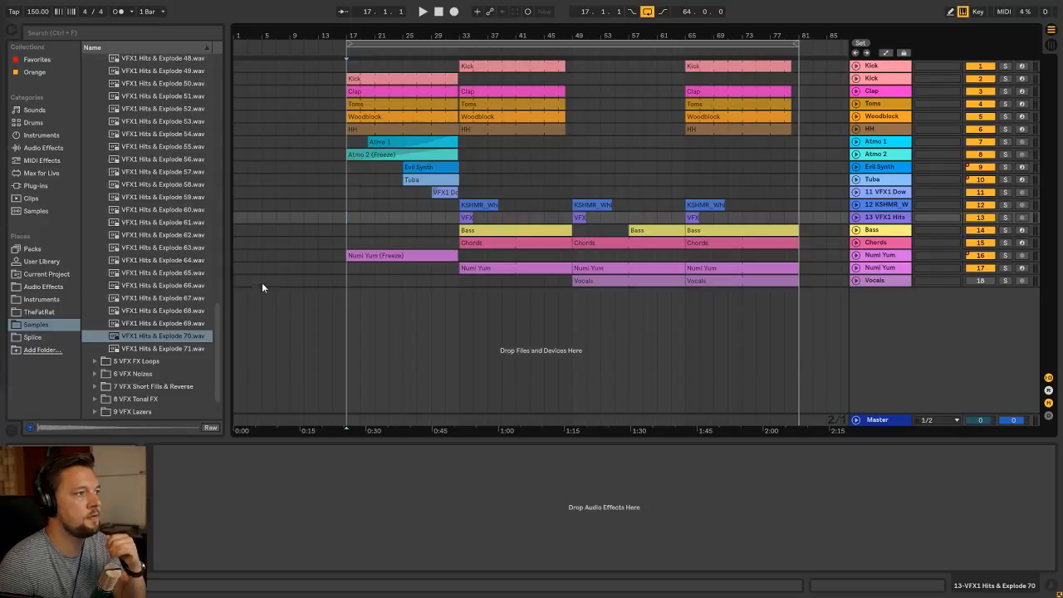
left_click(366, 255)
left_click(513, 267)
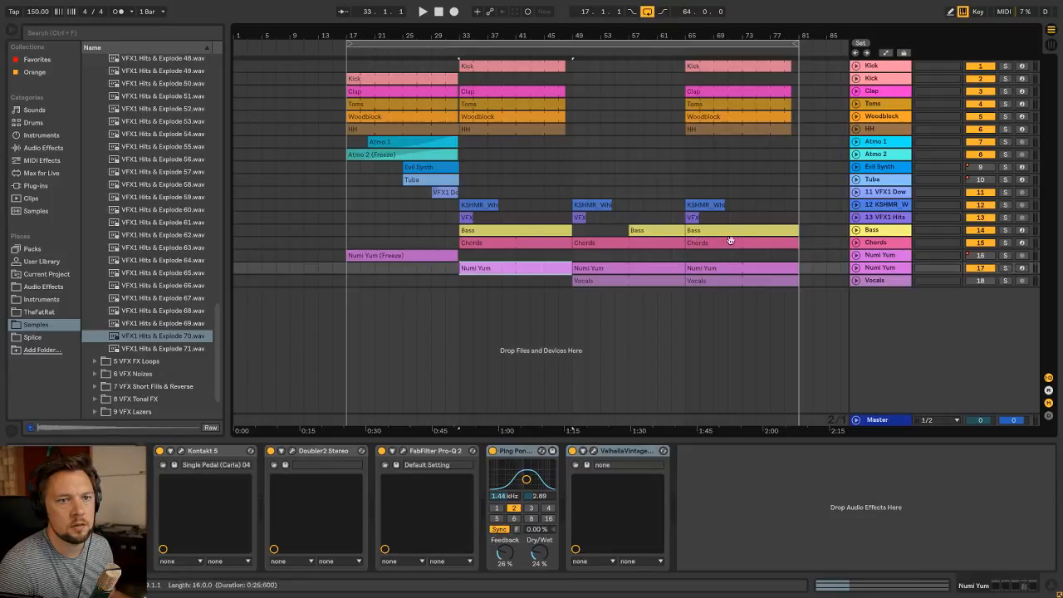
Solo the Chords track, listen to it from bar 33 while viewing its Kontakt 5 patch, and unsolo it
left_click(469, 242)
left_click(1005, 243)
key("space")
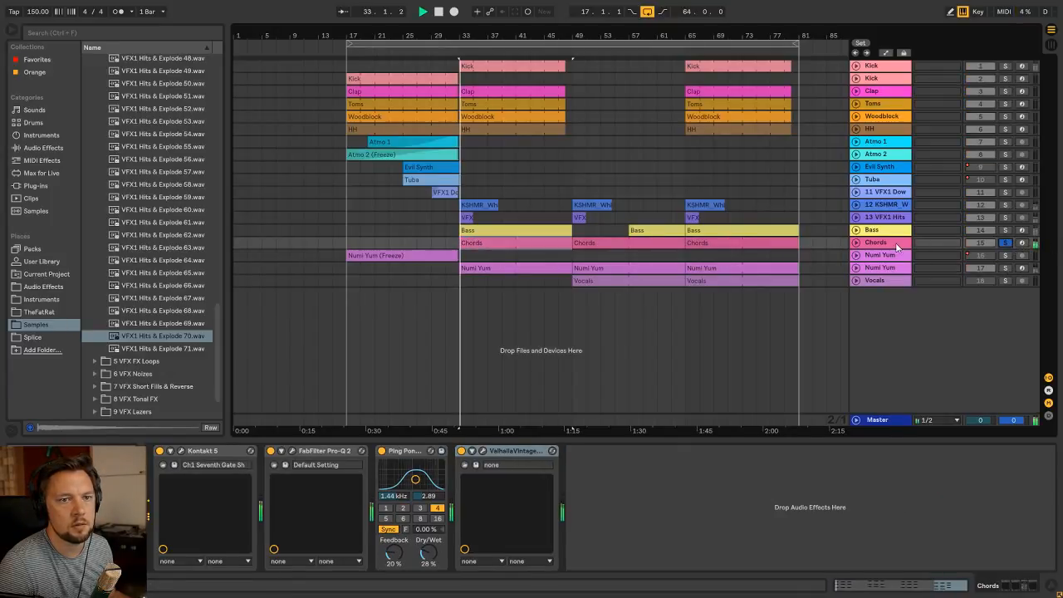
left_click(199, 450)
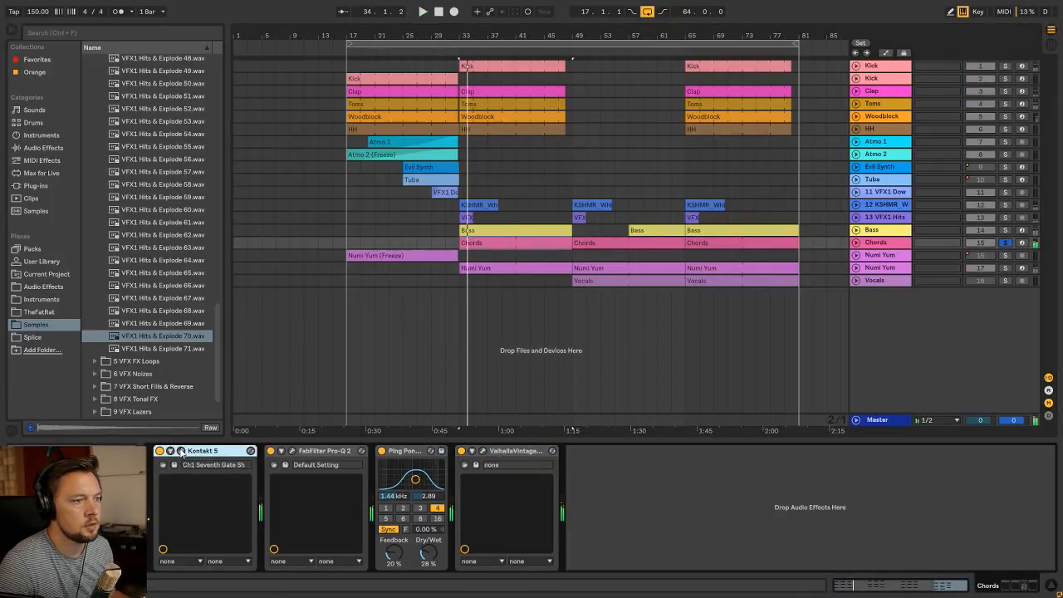
key("ctrl+alt+p")
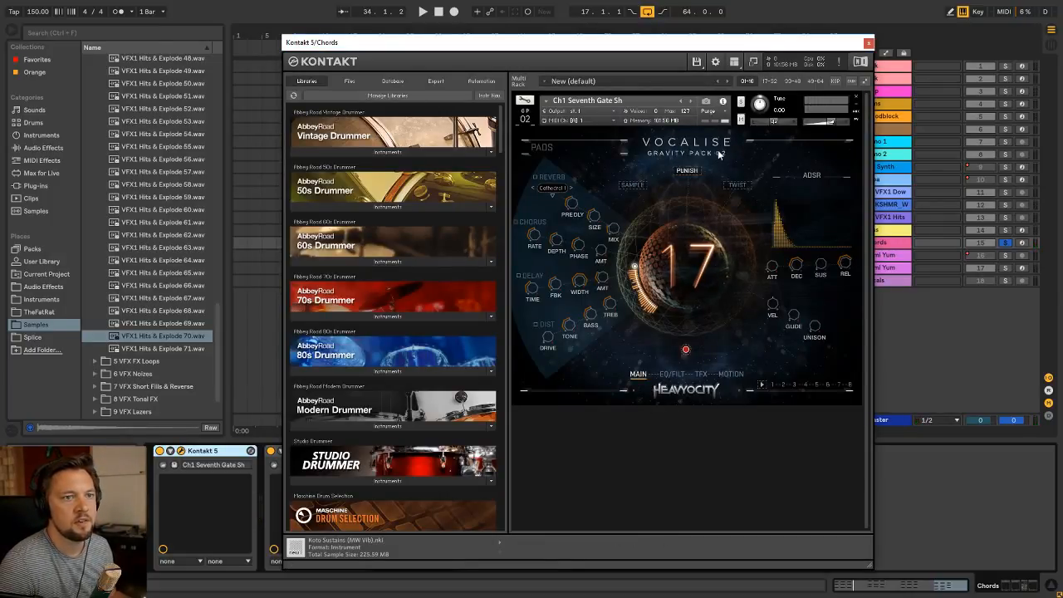
left_click(868, 43)
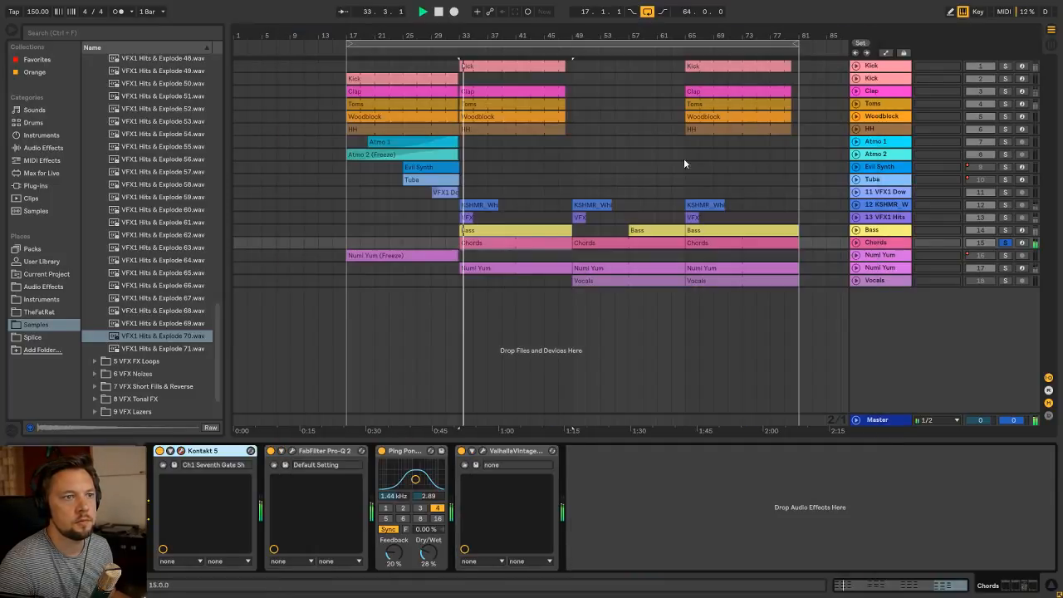
left_click(1004, 242)
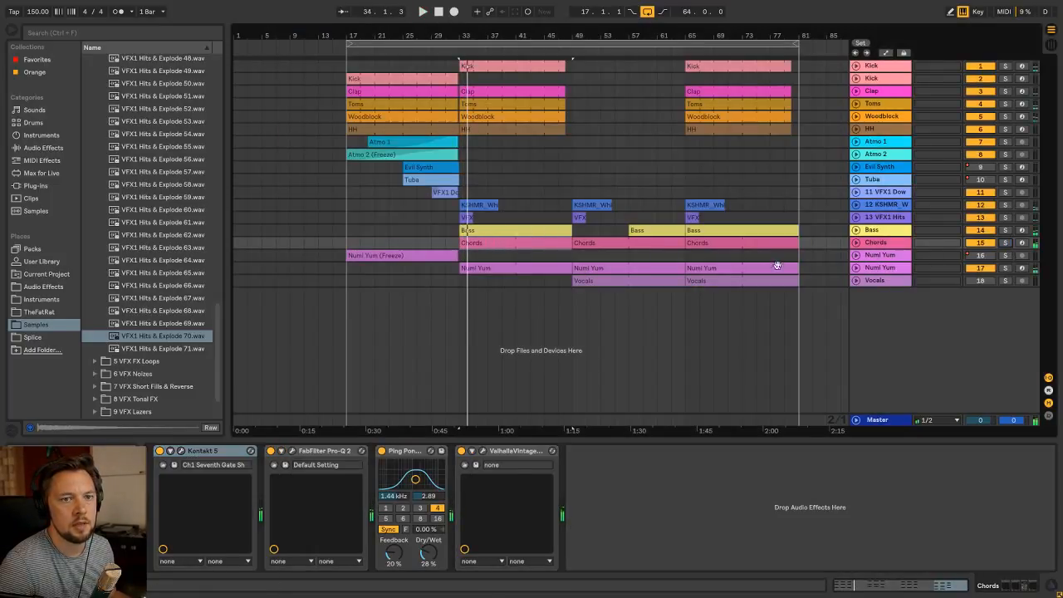
Solo the Numi Yum track with clips from bar 33, listen to it, and view its Kontakt 5 patch
left_click(529, 268)
key("s")
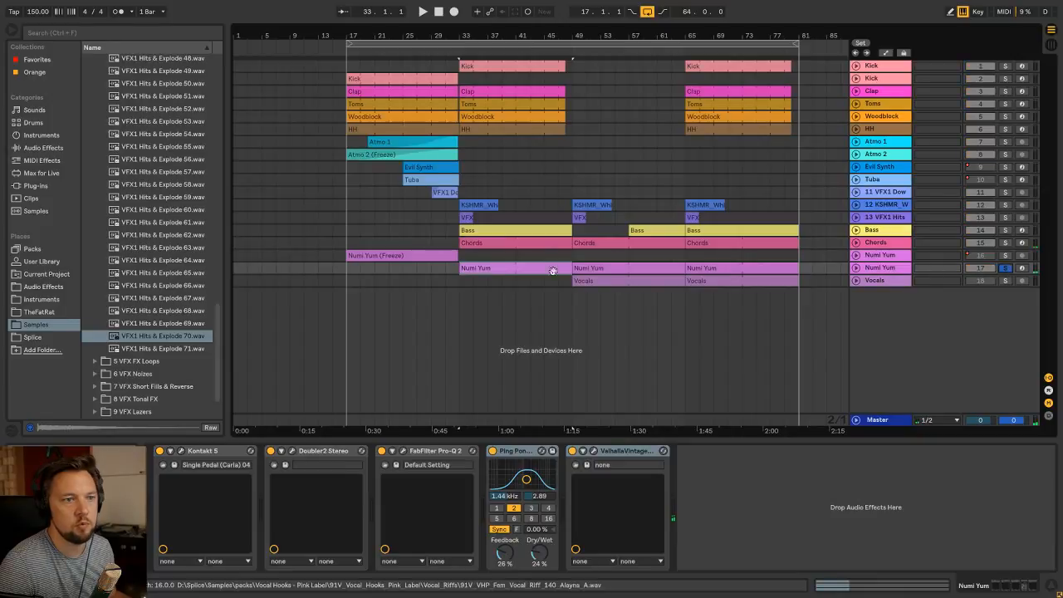
key("space")
left_click(181, 451)
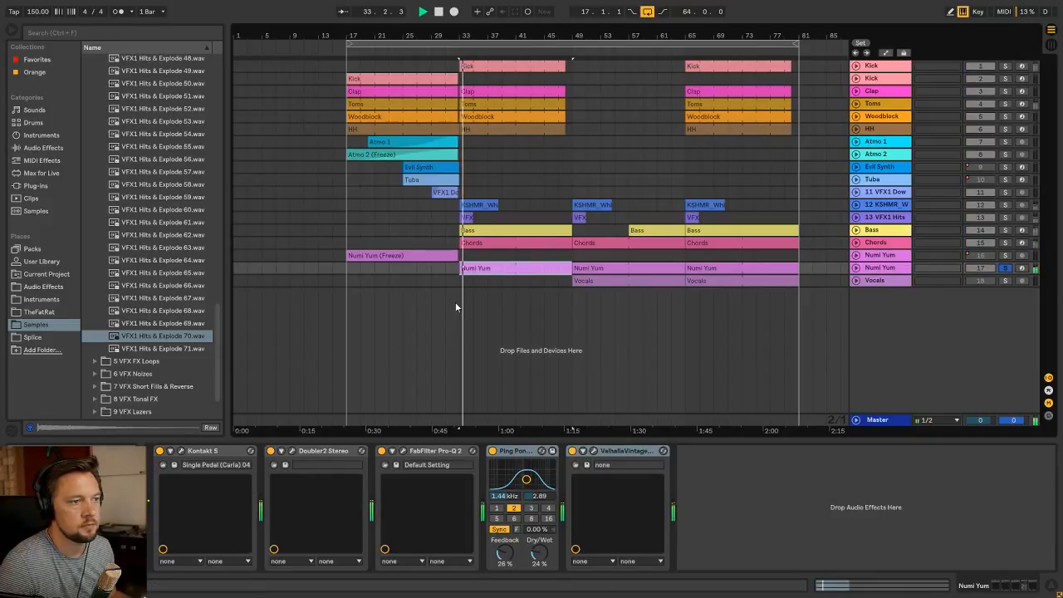
key("space")
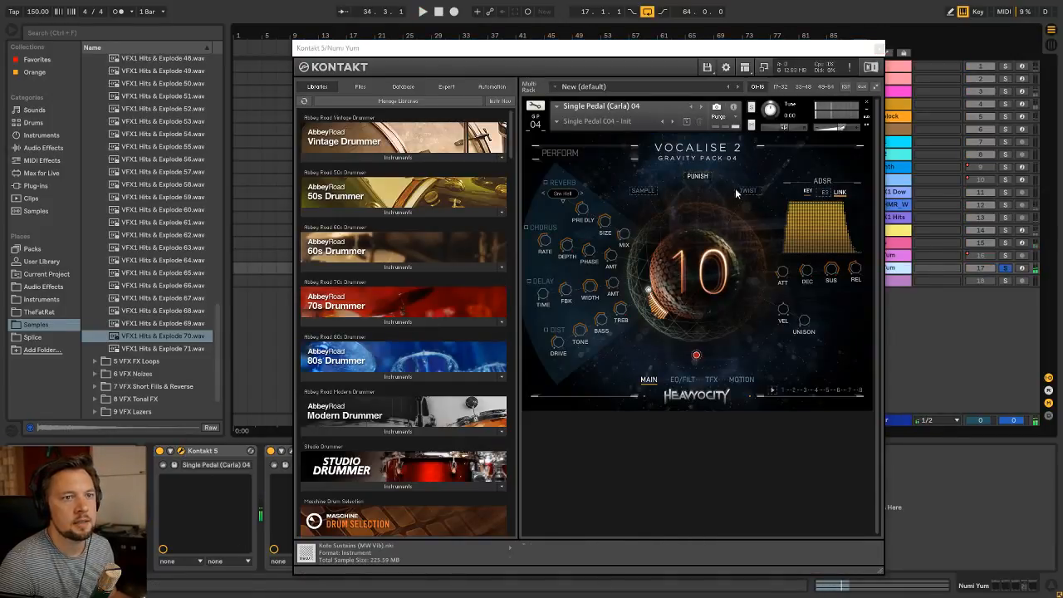
left_click(880, 47)
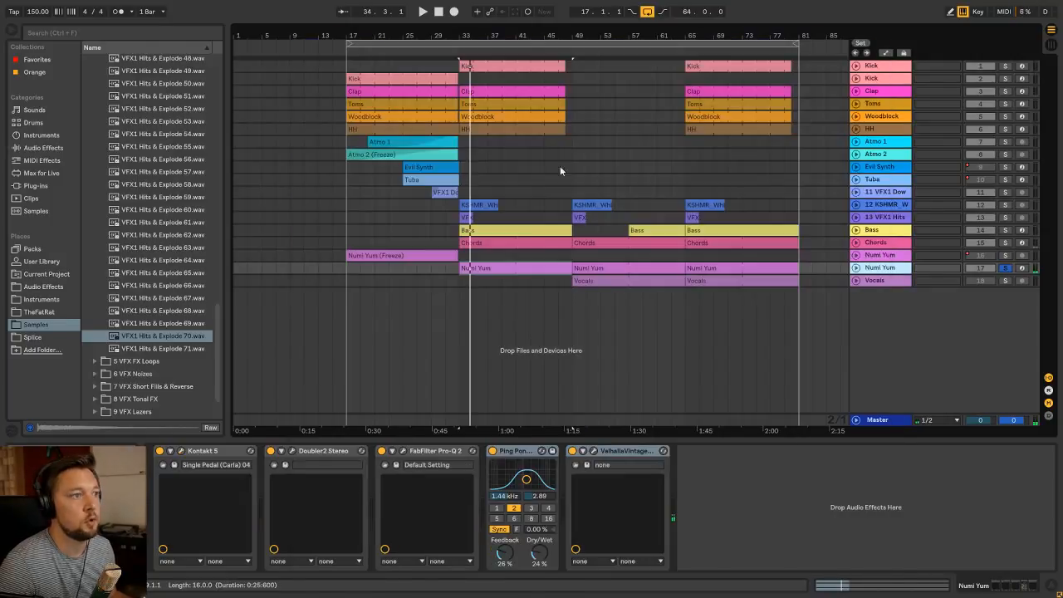